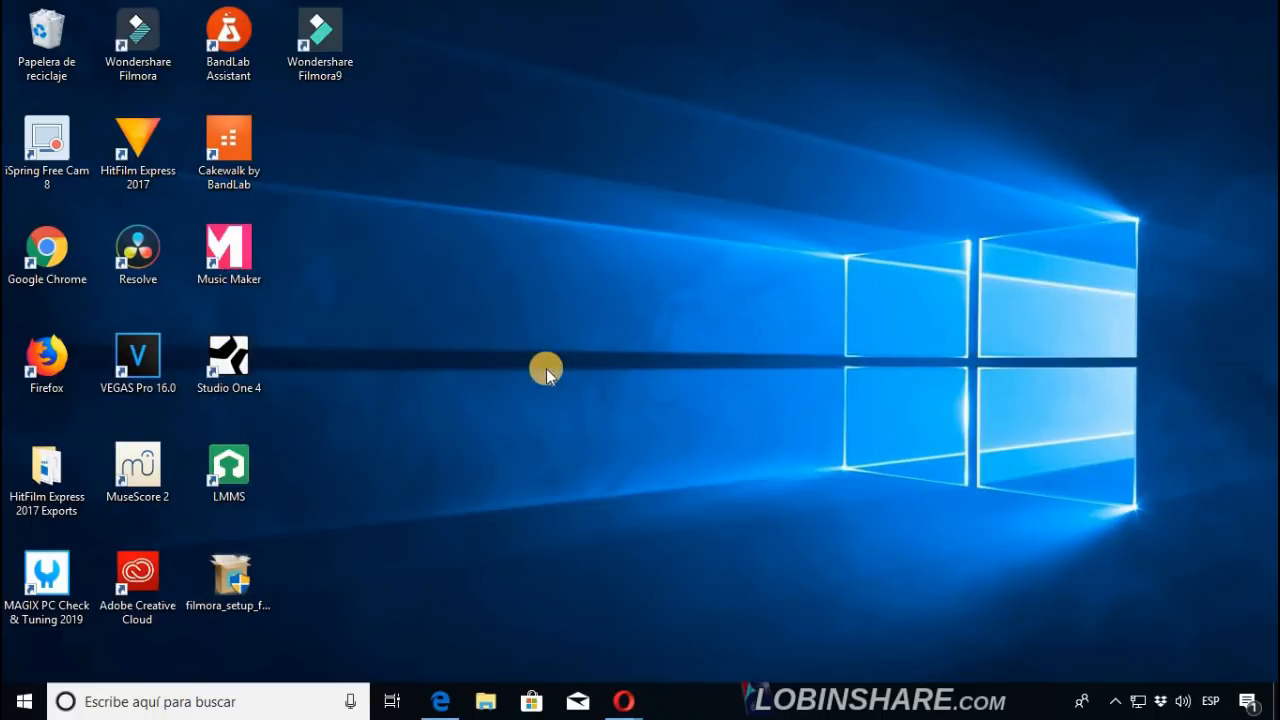
# Launch Wondershare Filmora9 from the desktop and create a new project.
pyautogui.click(320, 36)
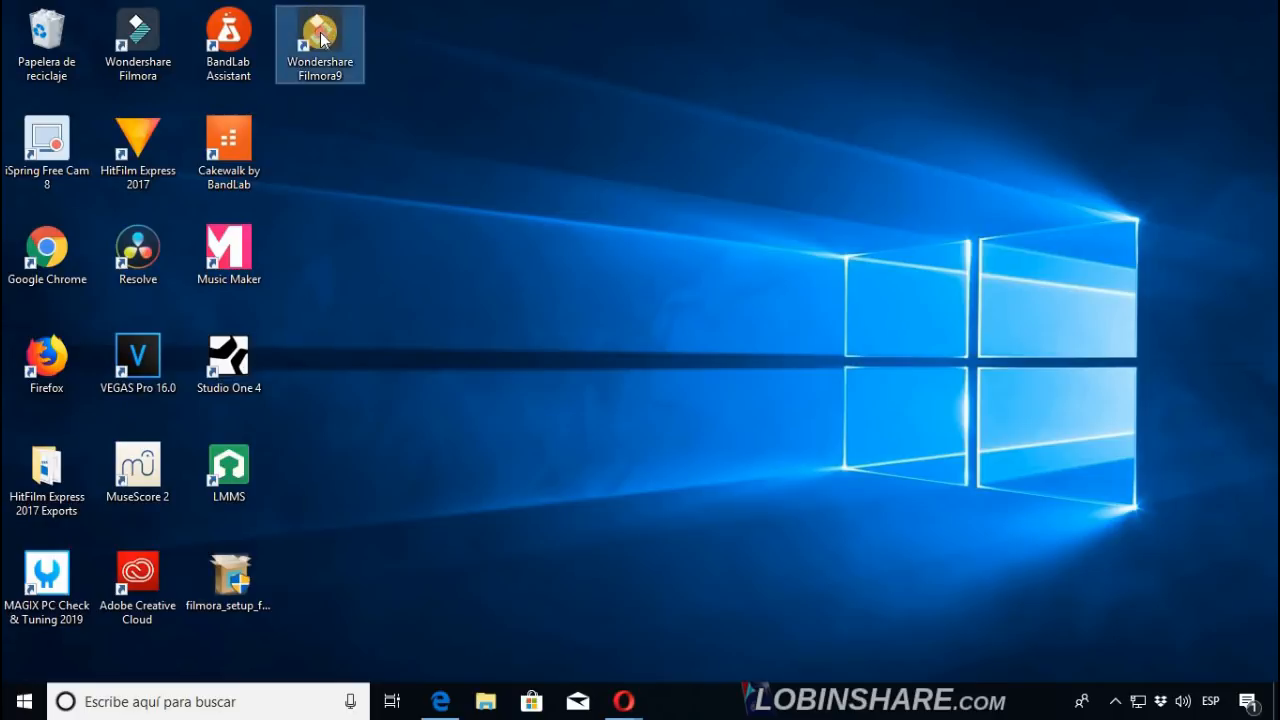
pyautogui.doubleClick(320, 36)
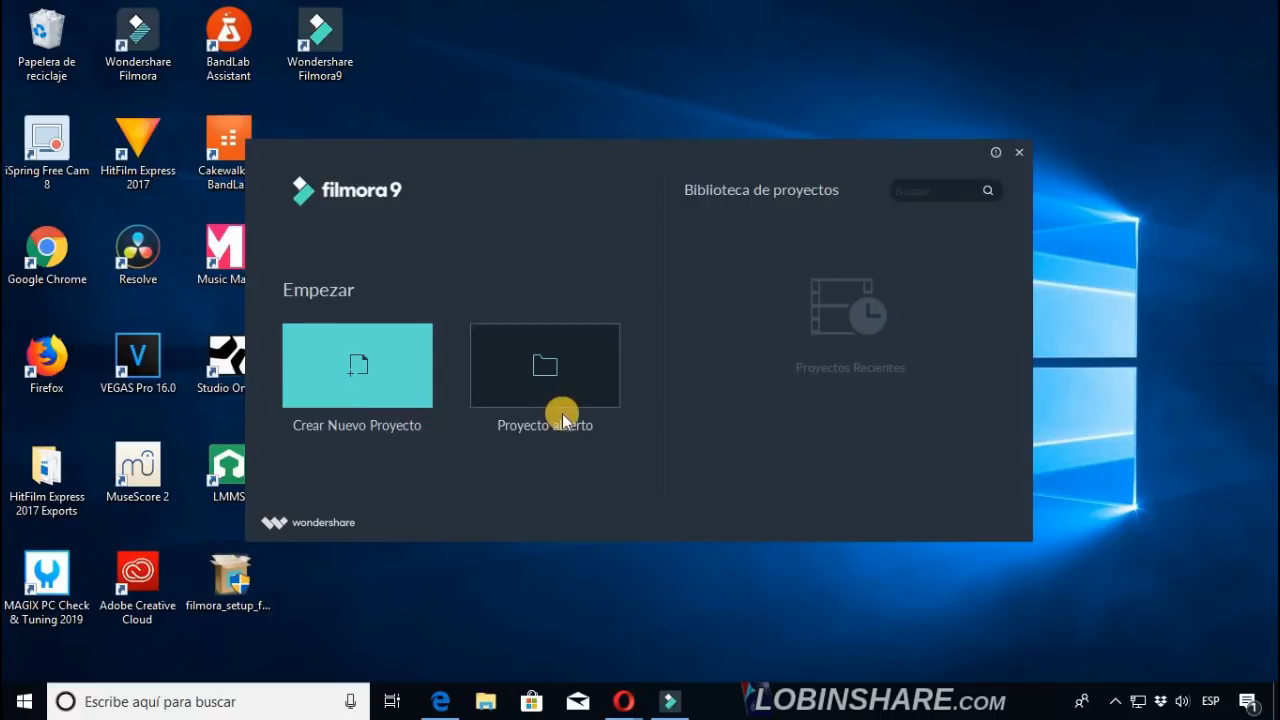
pyautogui.click(392, 373)
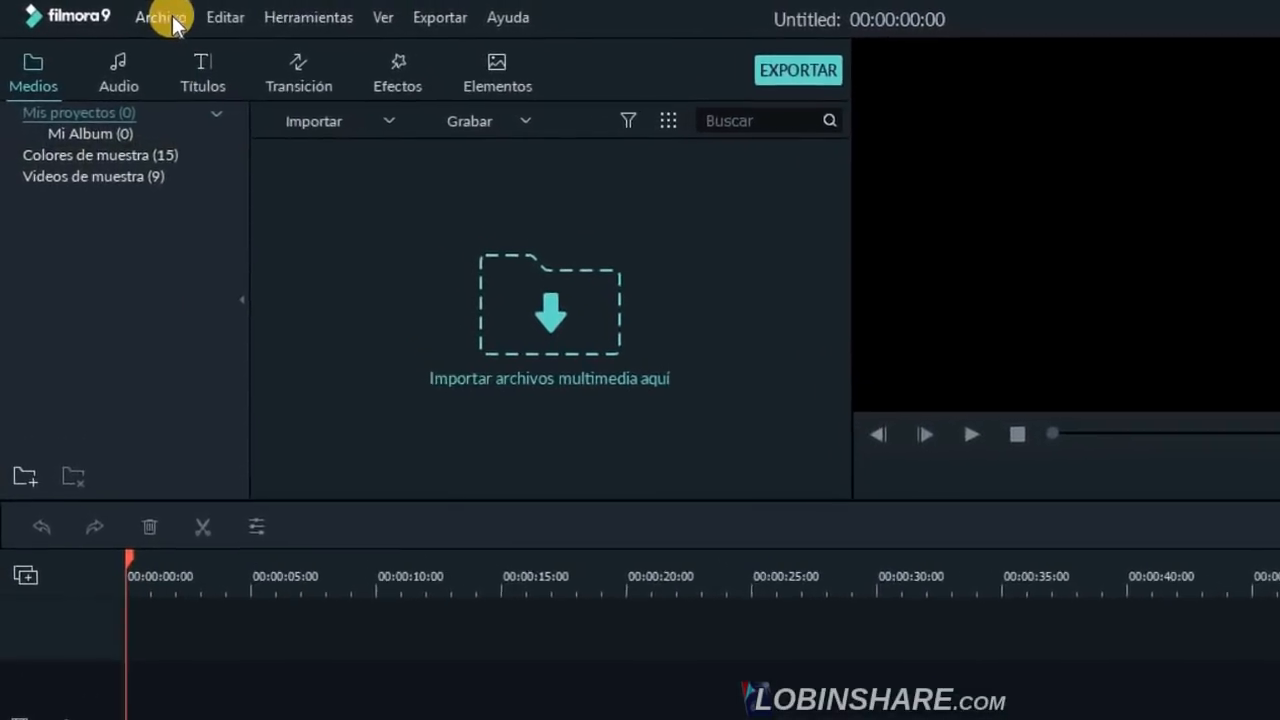
pyautogui.click(150, 17)
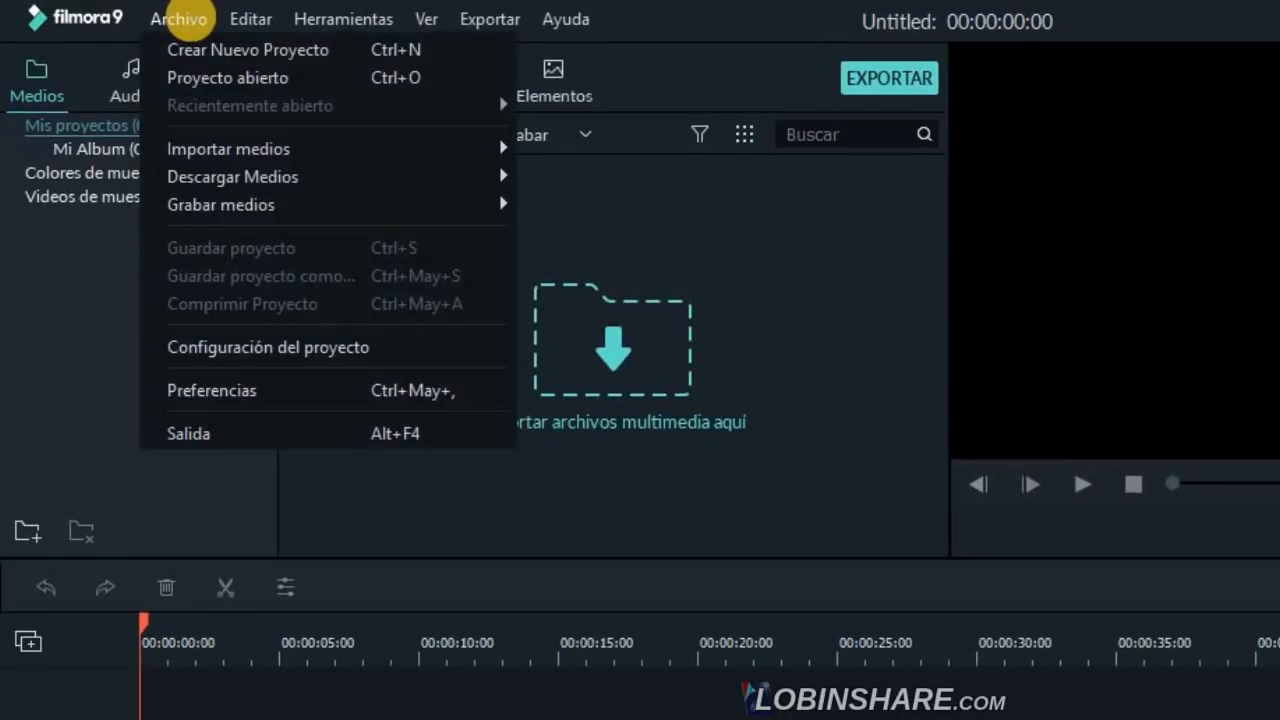
pyautogui.moveTo(246, 17)
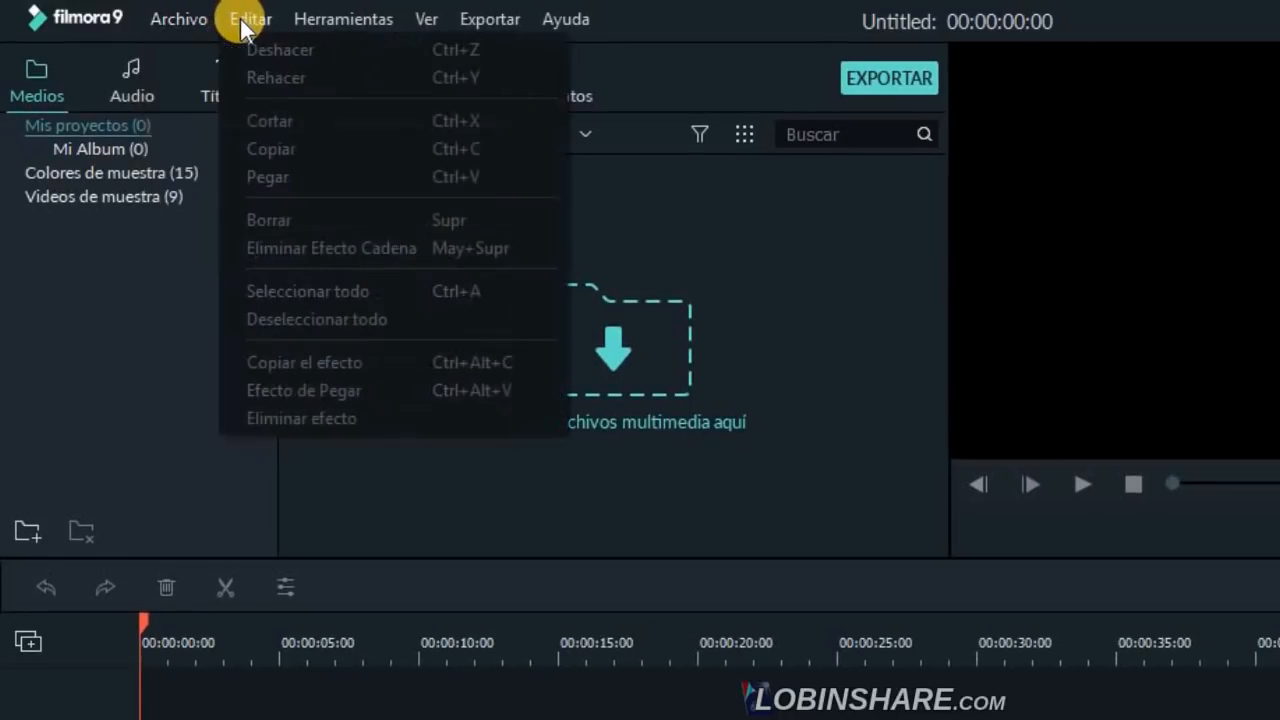
pyautogui.moveTo(300, 17)
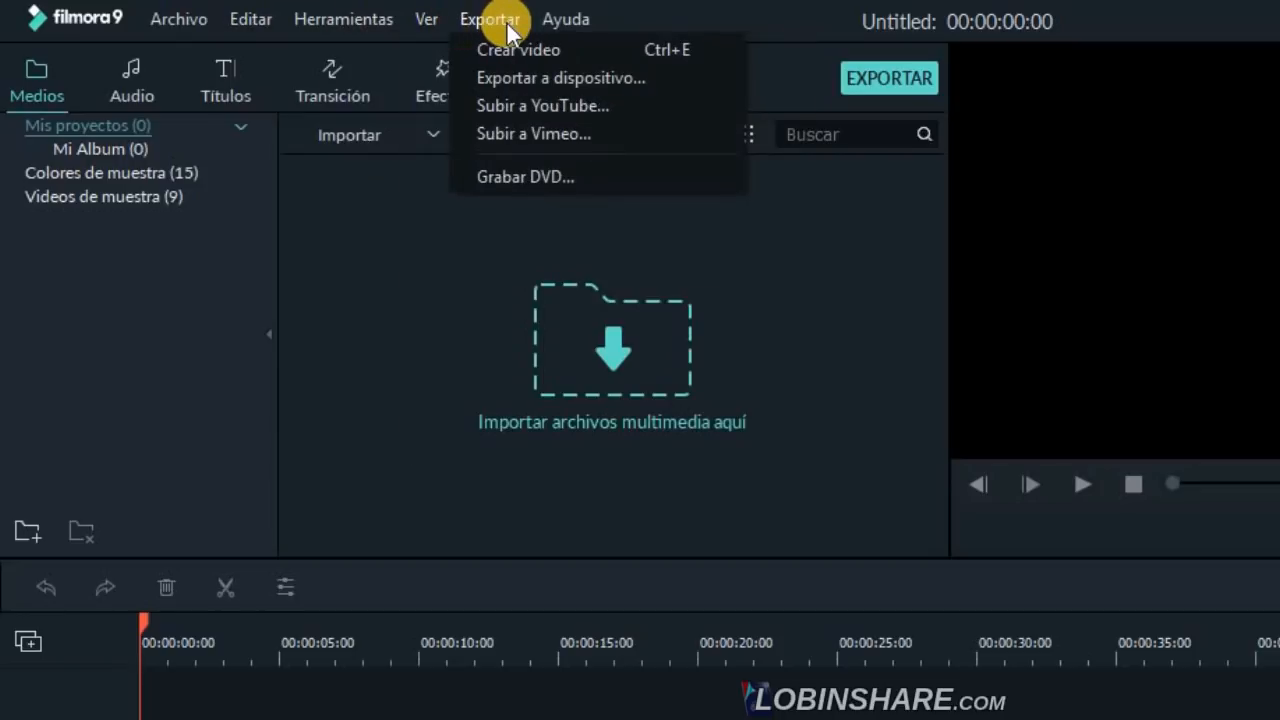
pyautogui.moveTo(551, 22)
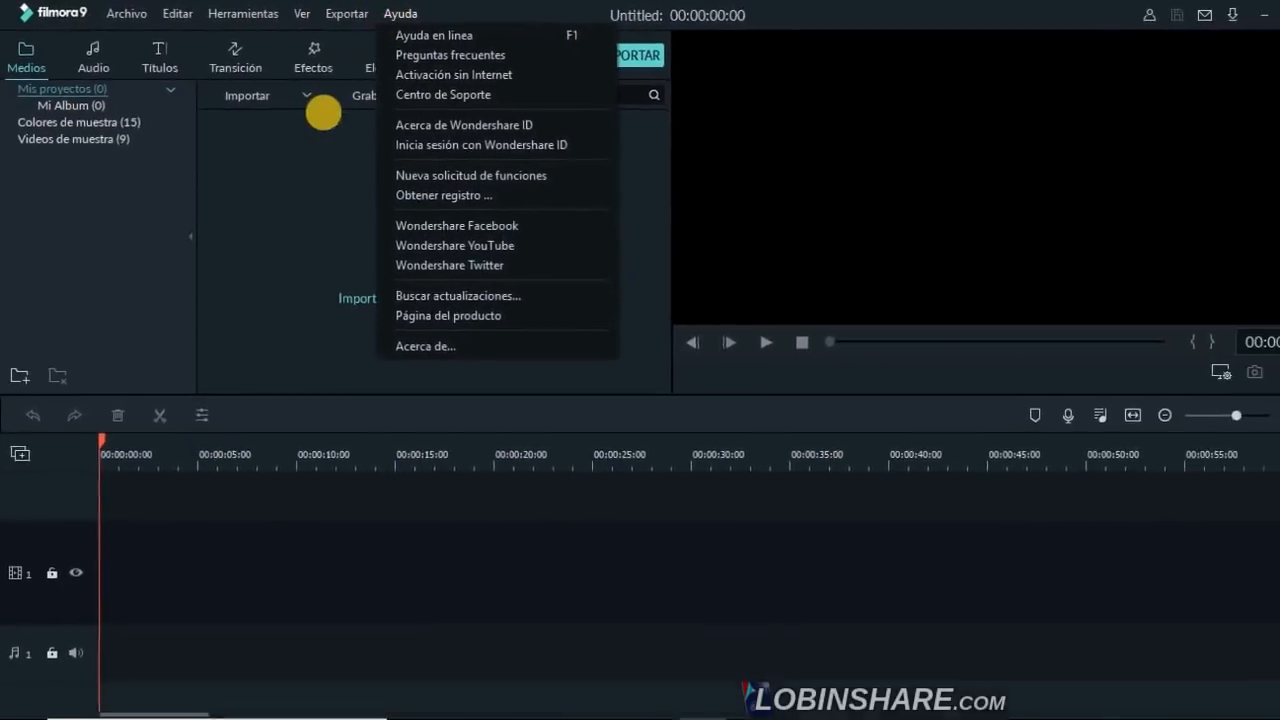
pyautogui.click(216, 279)
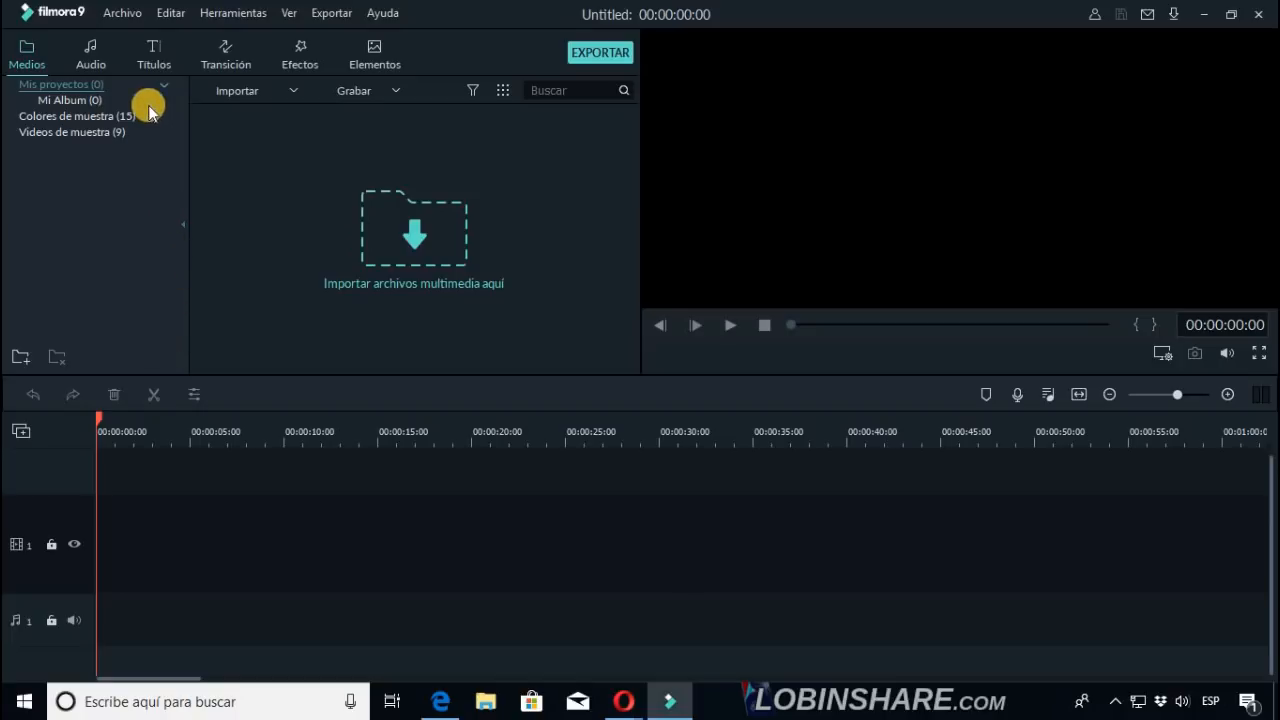
# Examine the Audio library and the Títulos categories Apertura, Títulos, Tercio inferior, Subtítulo and Créditos Finales.
pyautogui.click(42, 62)
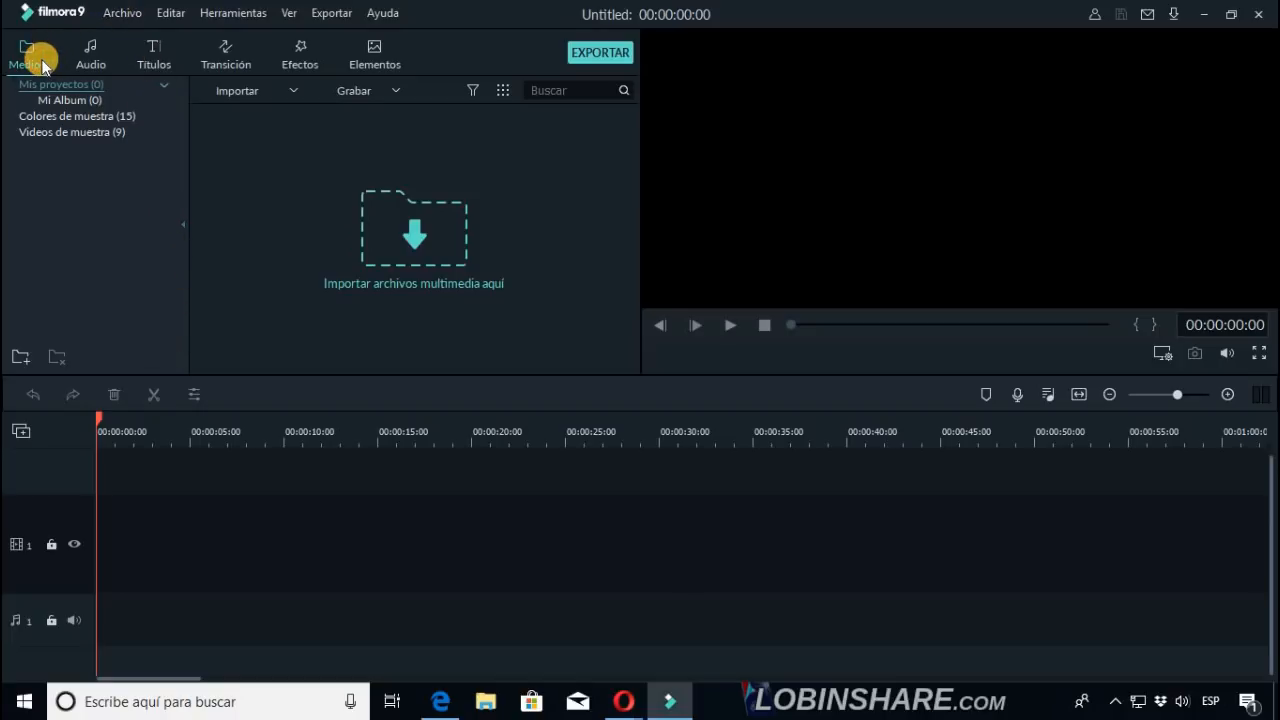
pyautogui.click(87, 63)
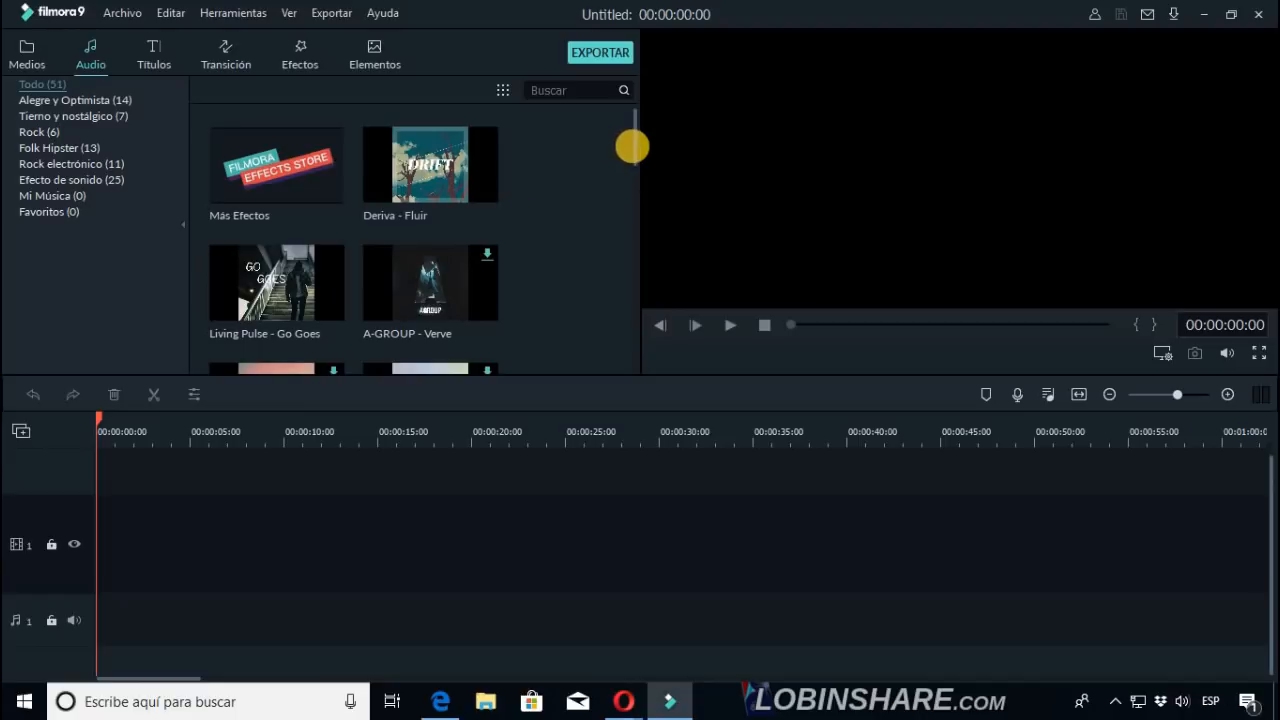
pyautogui.moveTo(635, 147); pyautogui.dragTo(626, 109)
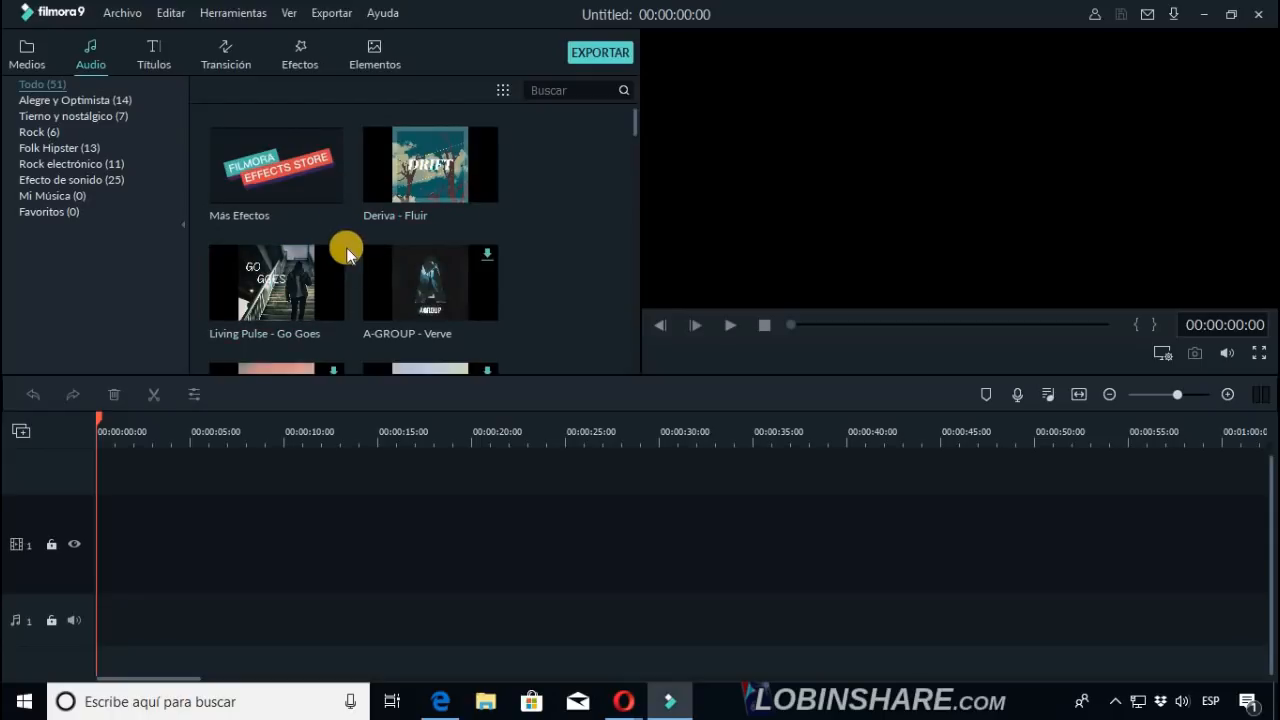
pyautogui.click(156, 64)
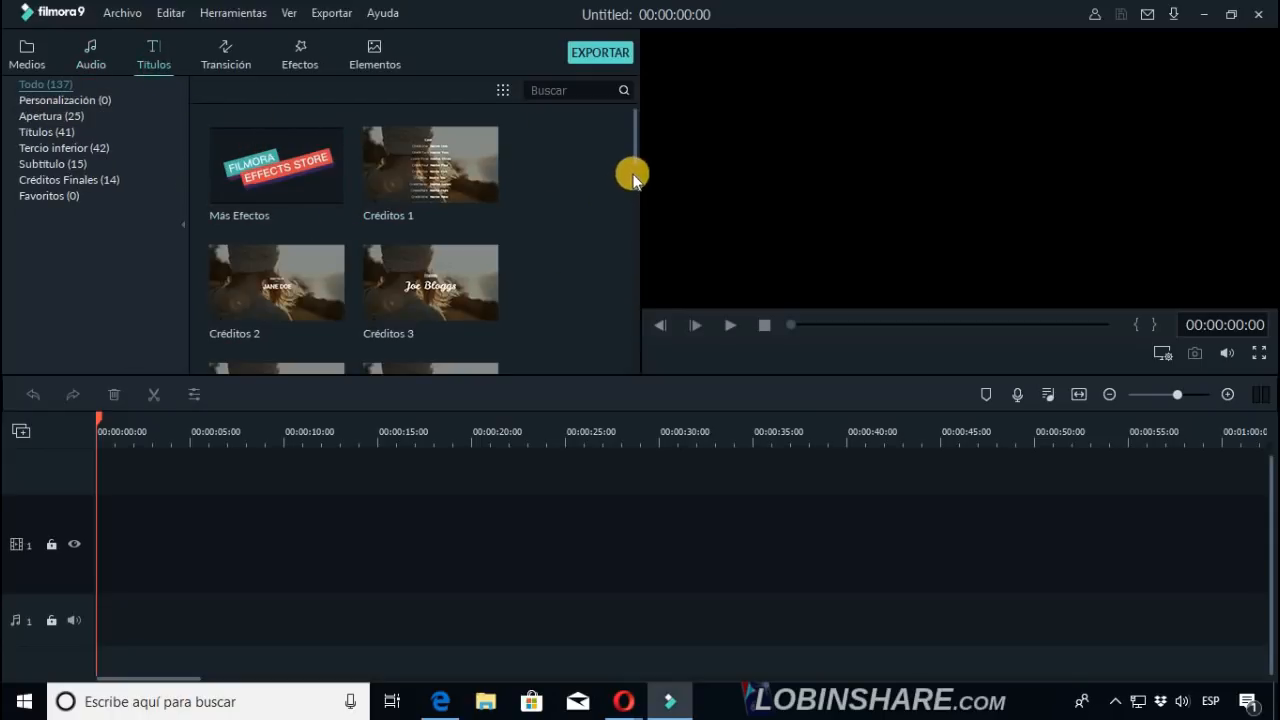
pyautogui.moveTo(635, 150); pyautogui.dragTo(632, 138)
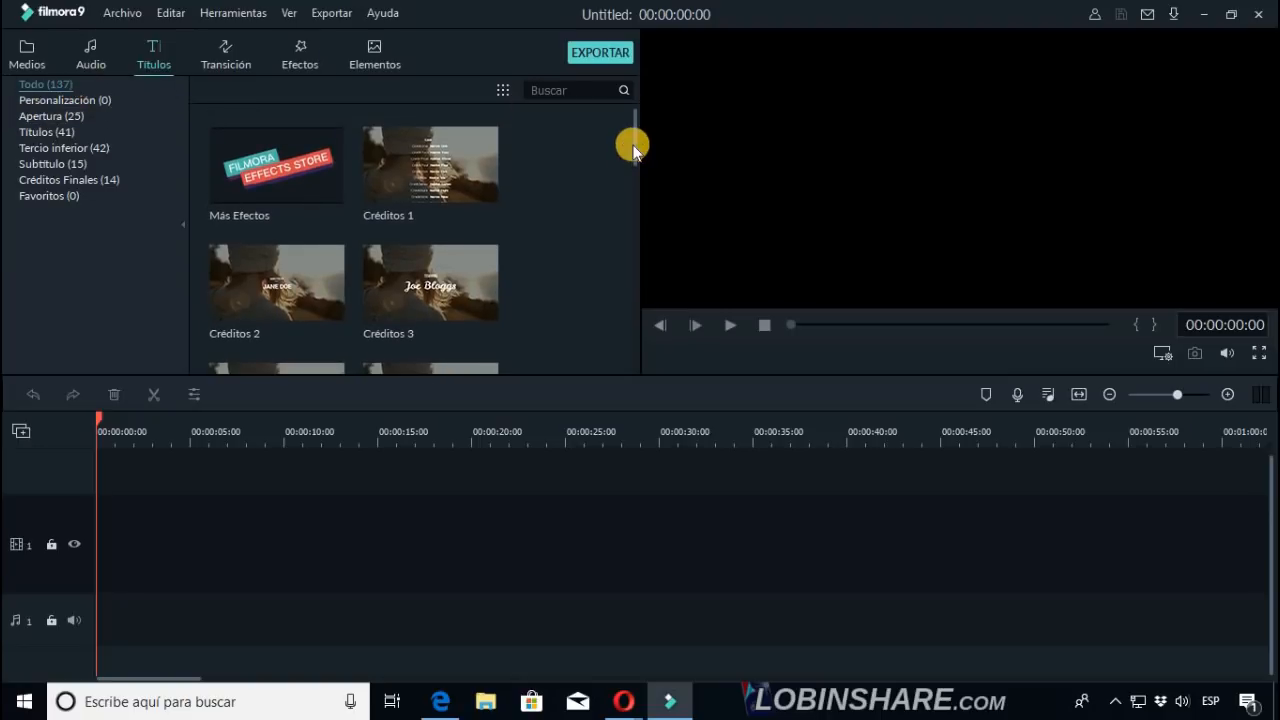
pyautogui.moveTo(634, 143)
pyautogui.mouseDown()
pyautogui.moveTo(634, 163)
pyautogui.moveTo(634, 118)
pyautogui.mouseUp()
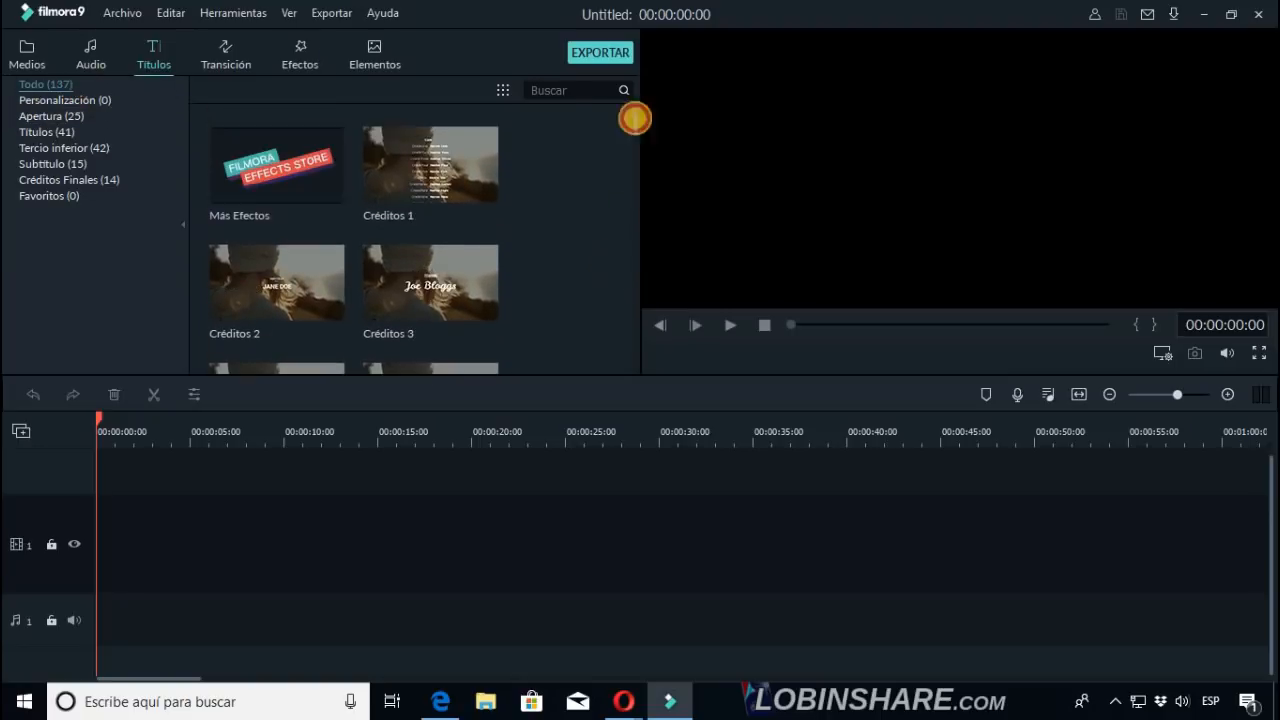
pyautogui.click(56, 118)
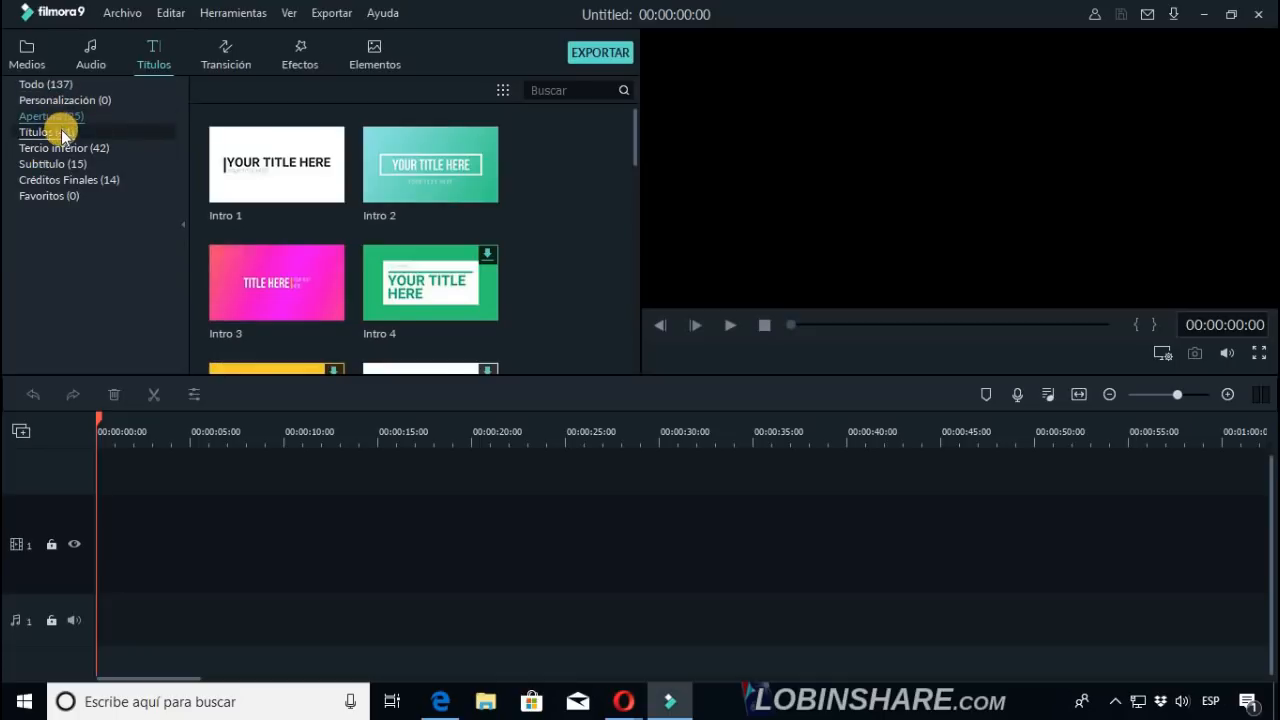
pyautogui.click(60, 131)
pyautogui.click(63, 147)
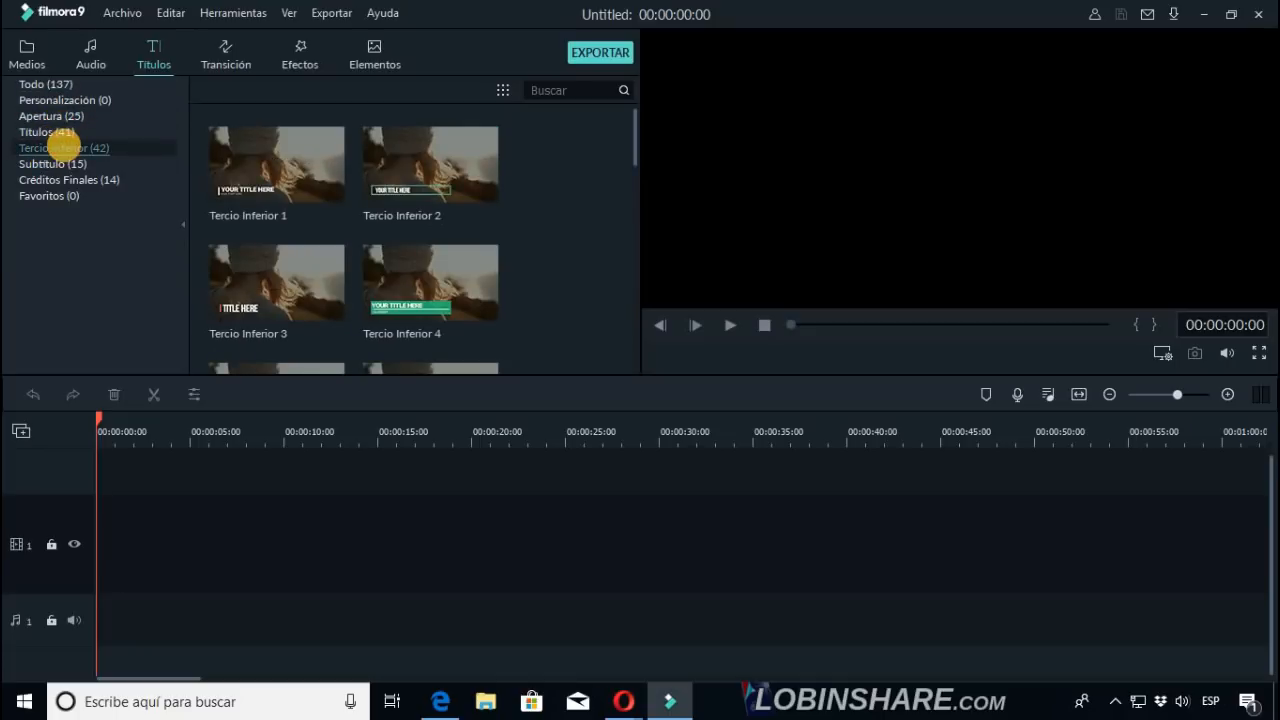
pyautogui.click(62, 164)
pyautogui.click(62, 179)
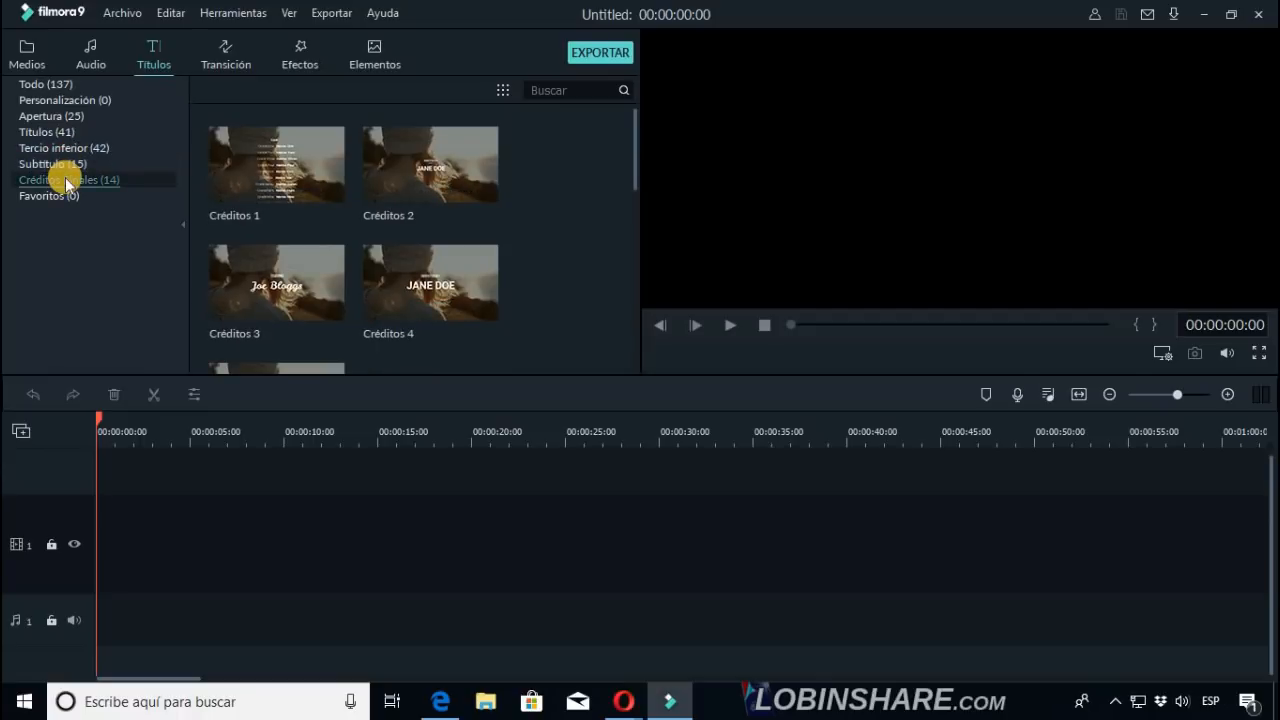
pyautogui.click(92, 56)
pyautogui.click(166, 71)
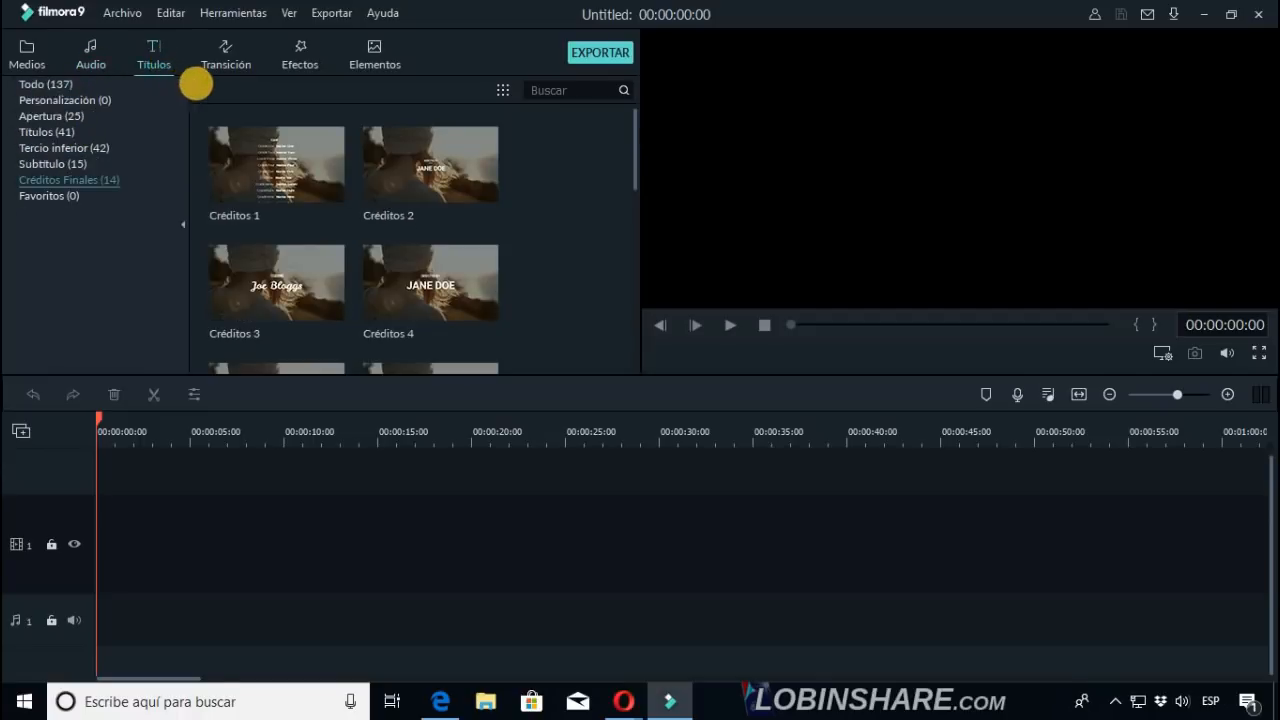
# Examine the available transitions and the effect filters, including the Artístico and Estilo Instagram categories.
pyautogui.click(226, 56)
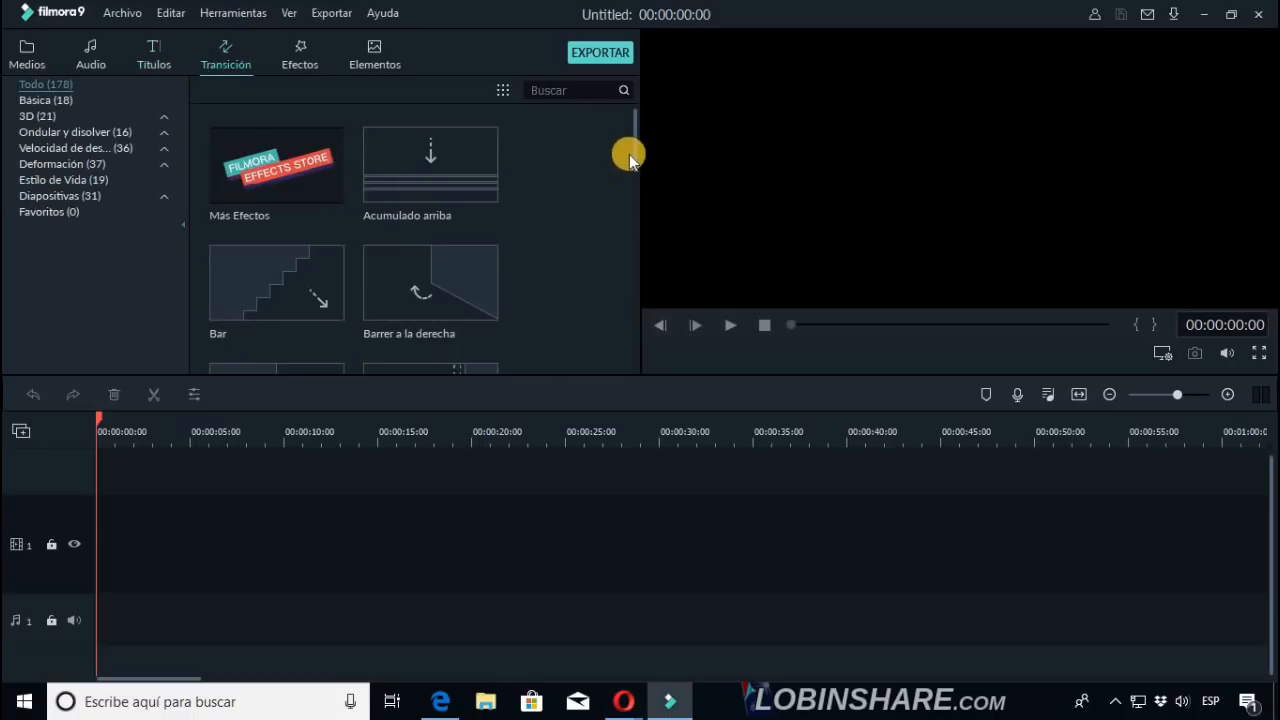
pyautogui.scroll(-1, 634, 152)
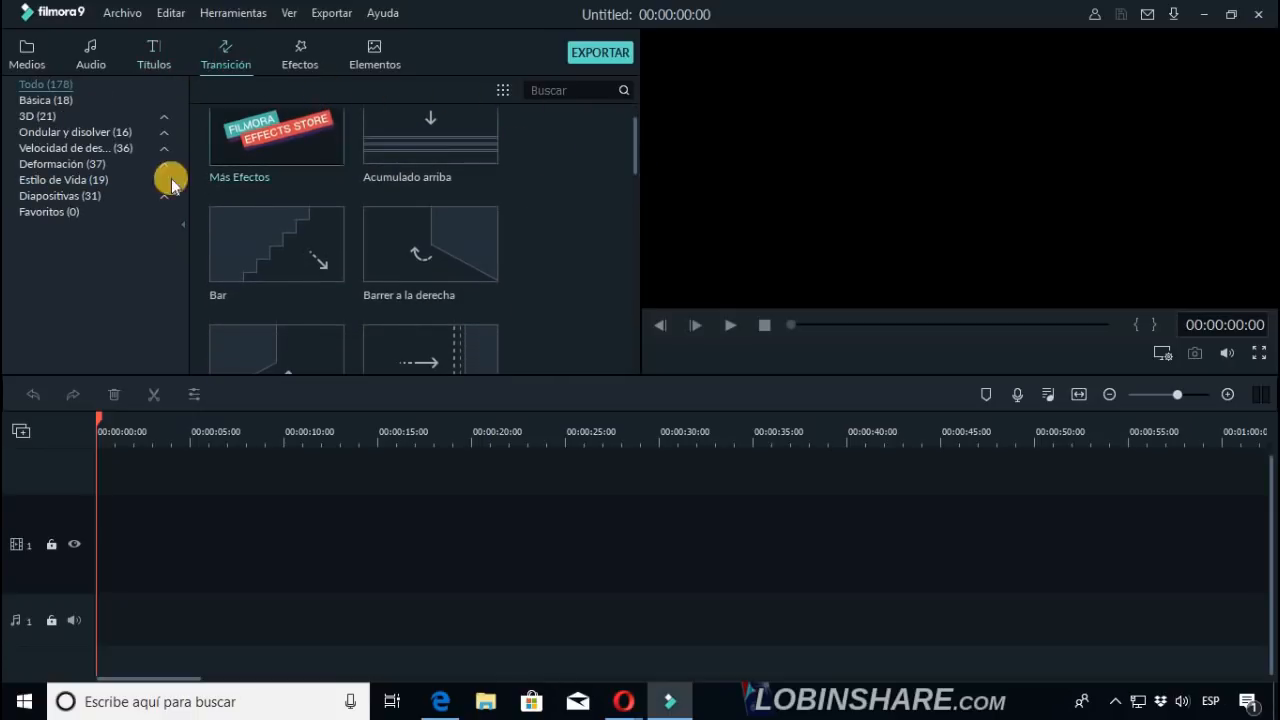
pyautogui.moveTo(402, 143)
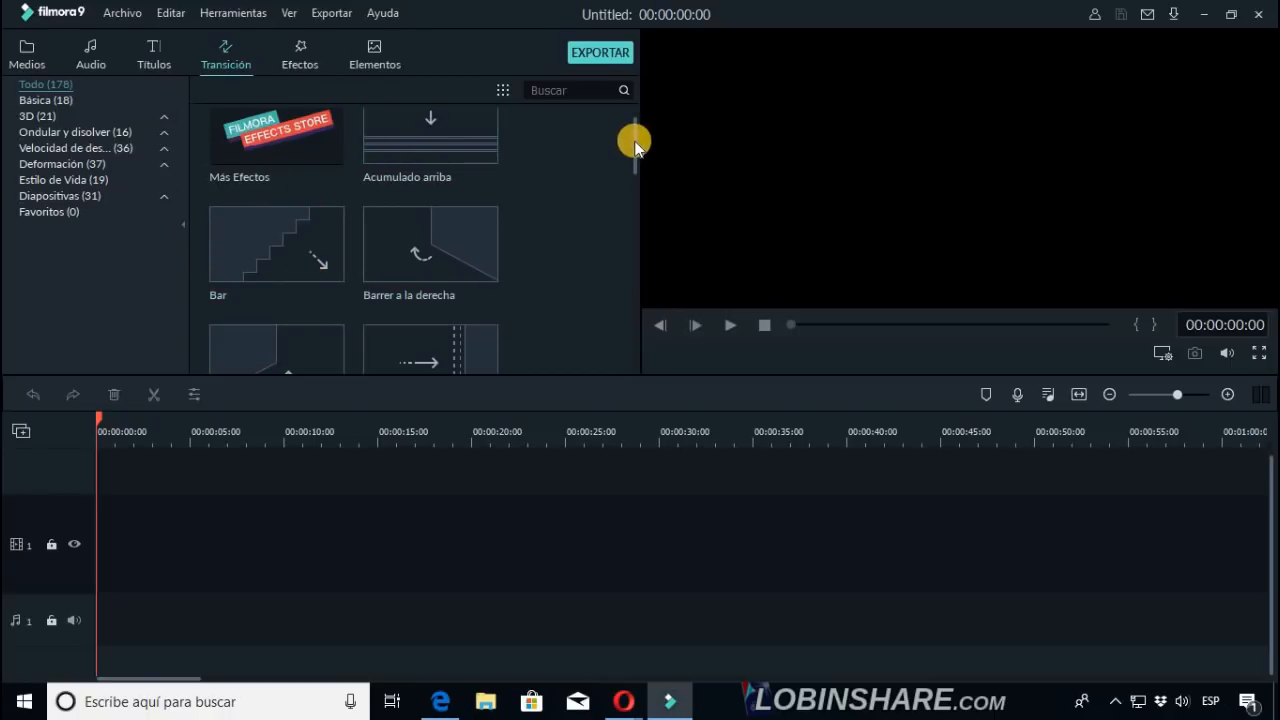
pyautogui.moveTo(621, 145)
pyautogui.mouseDown()
pyautogui.moveTo(617, 297)
pyautogui.moveTo(621, 137)
pyautogui.mouseUp()
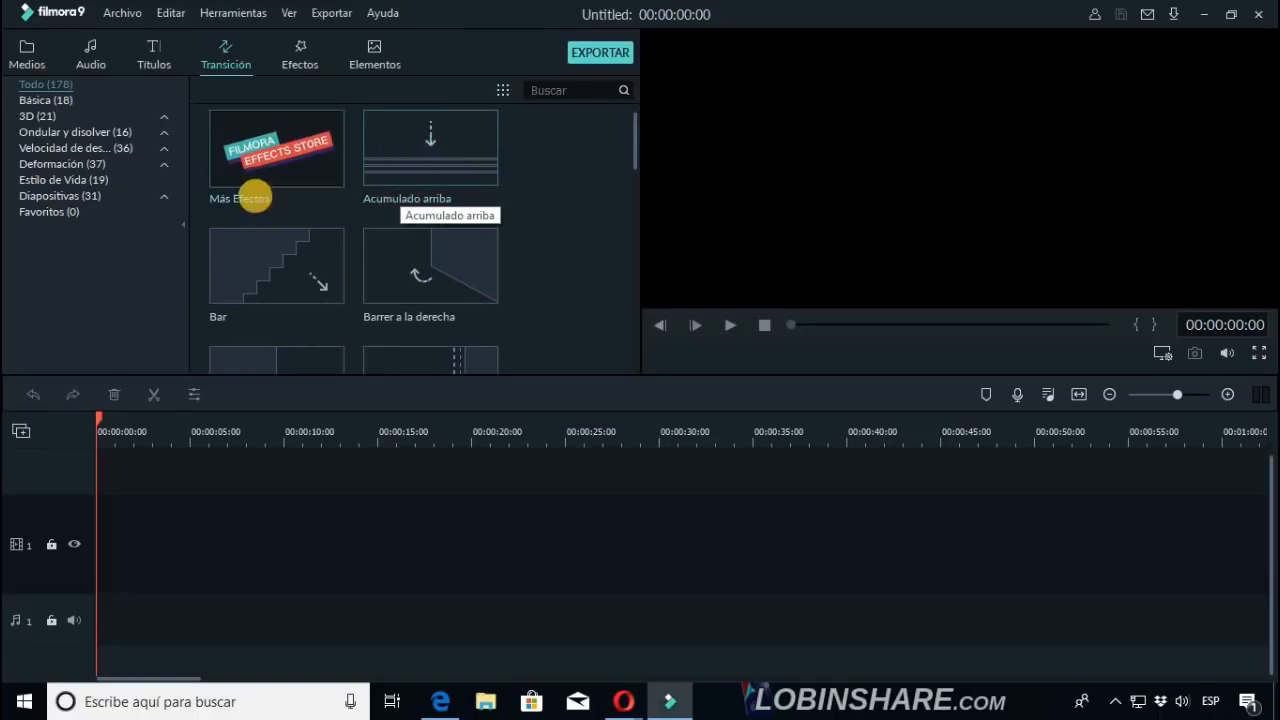
pyautogui.click(299, 72)
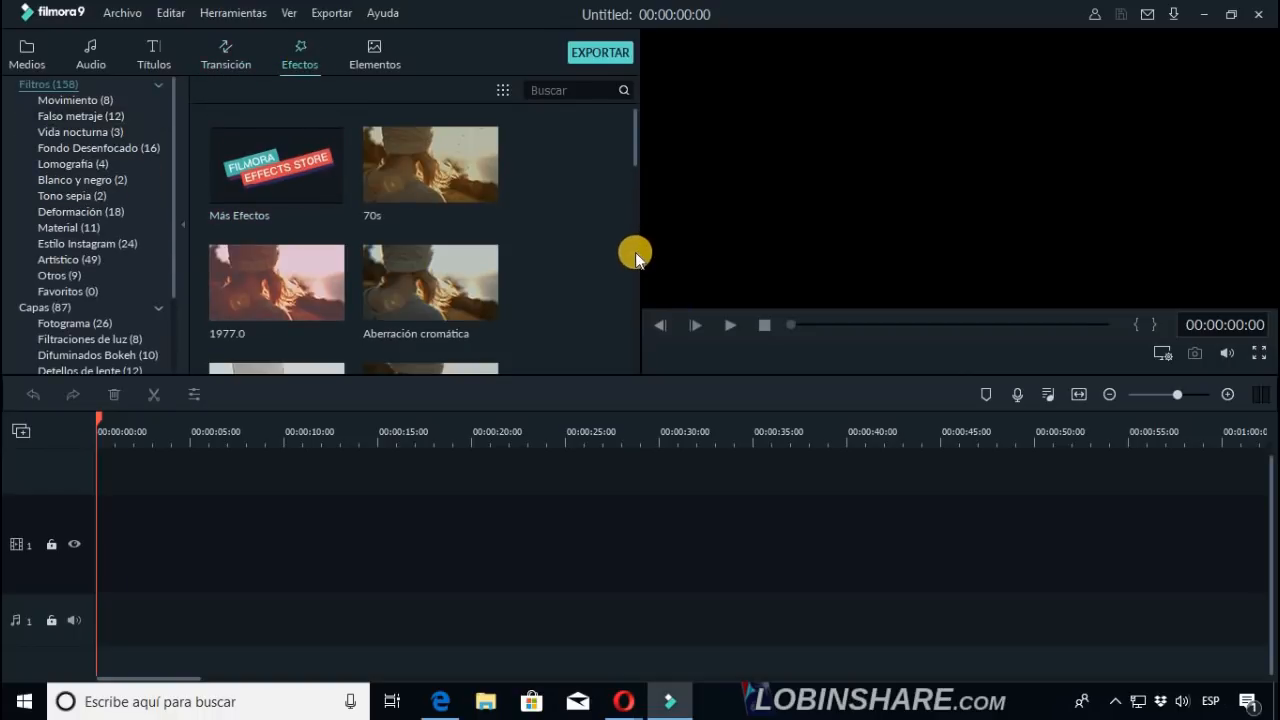
pyautogui.scroll(-3, 636, 257)
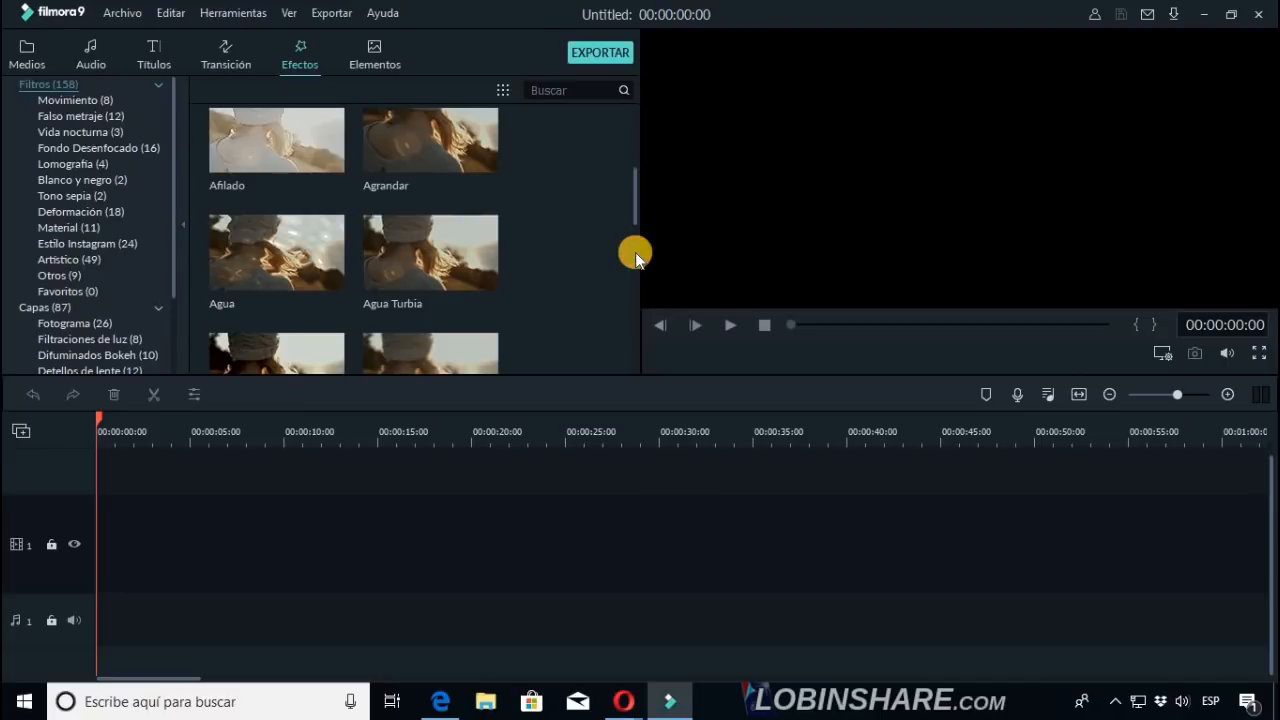
pyautogui.scroll(-3, 634, 280)
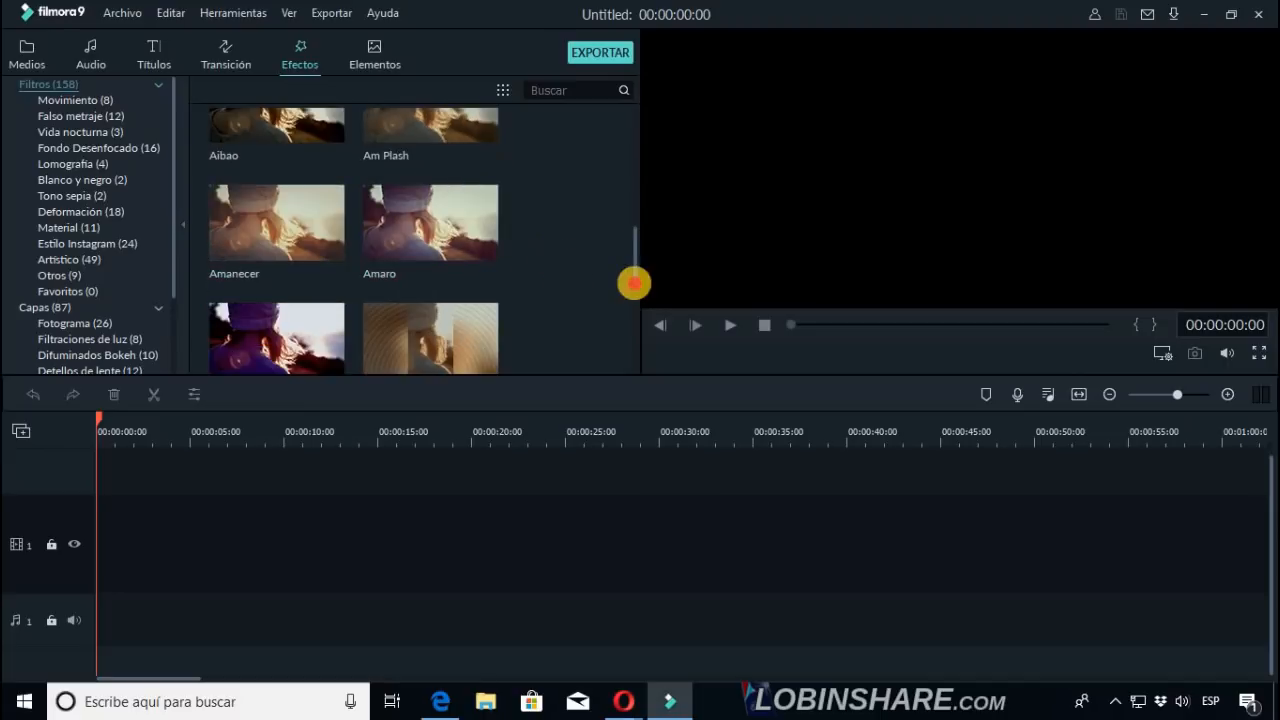
pyautogui.scroll(-3, 634, 284)
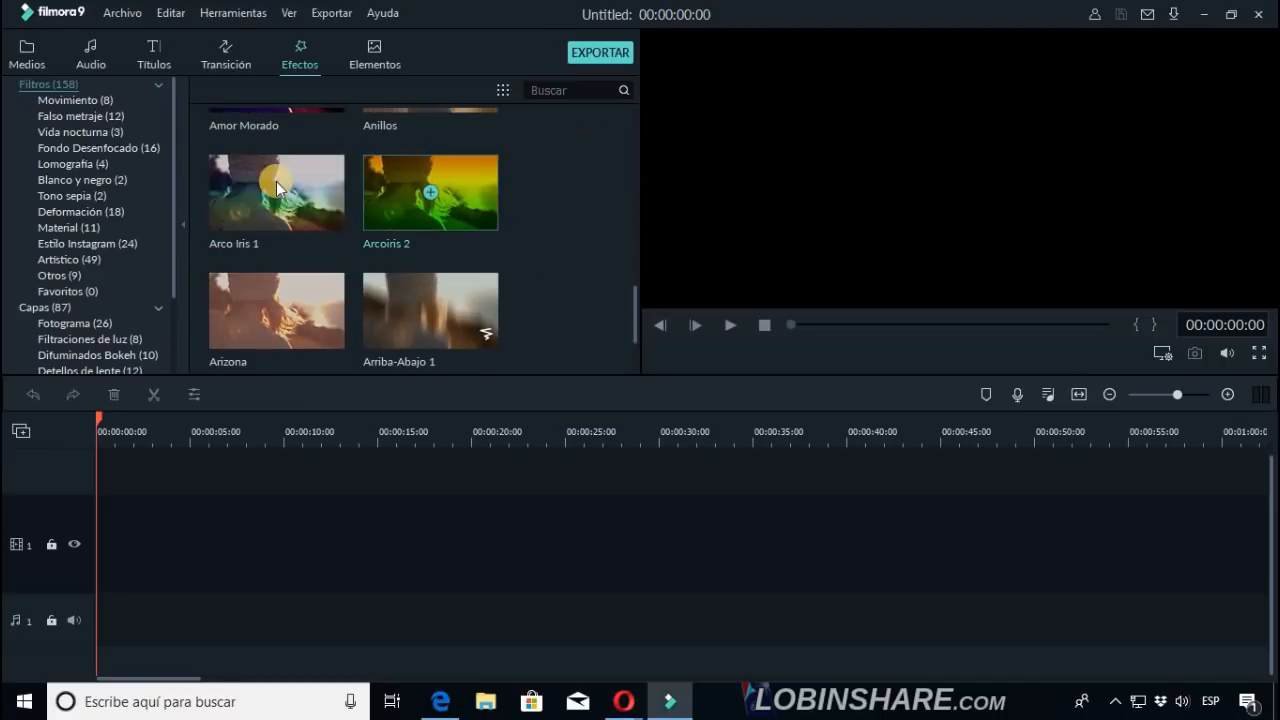
pyautogui.click(88, 259)
pyautogui.click(90, 244)
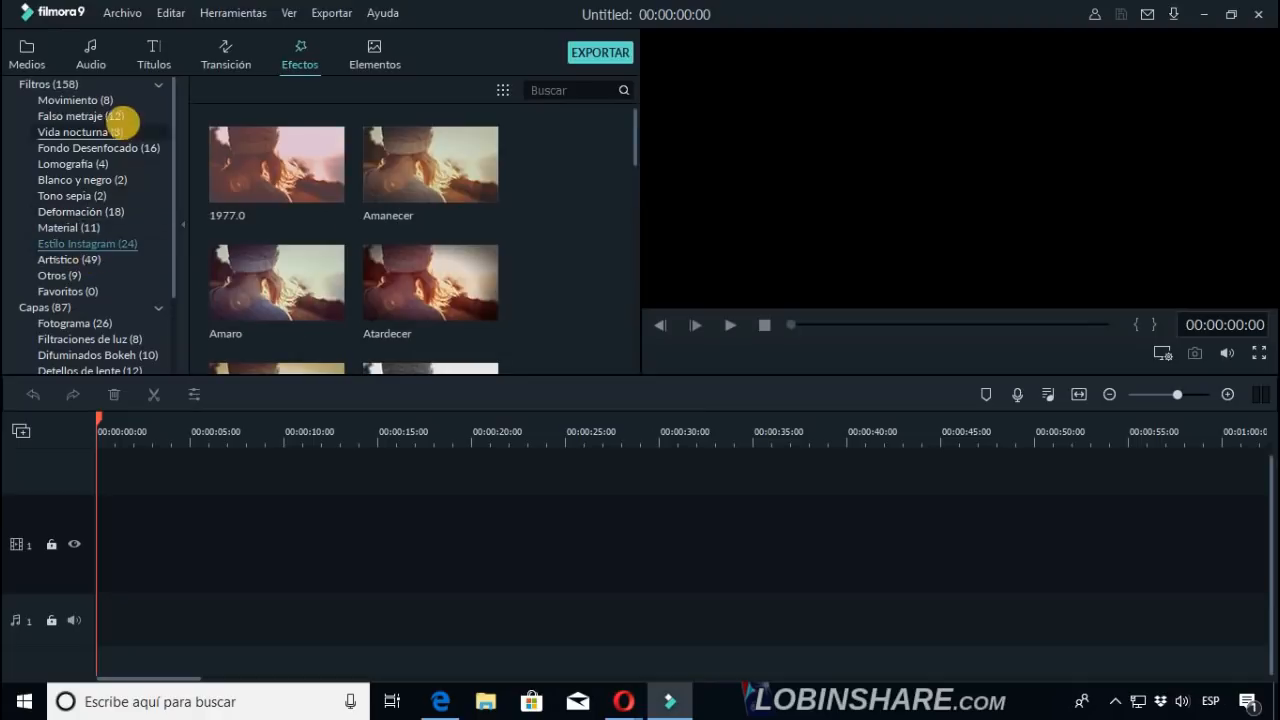
# Look through the complete Elementos collection, including the hand-drawn, emoji and tutorial elements.
pyautogui.click(374, 68)
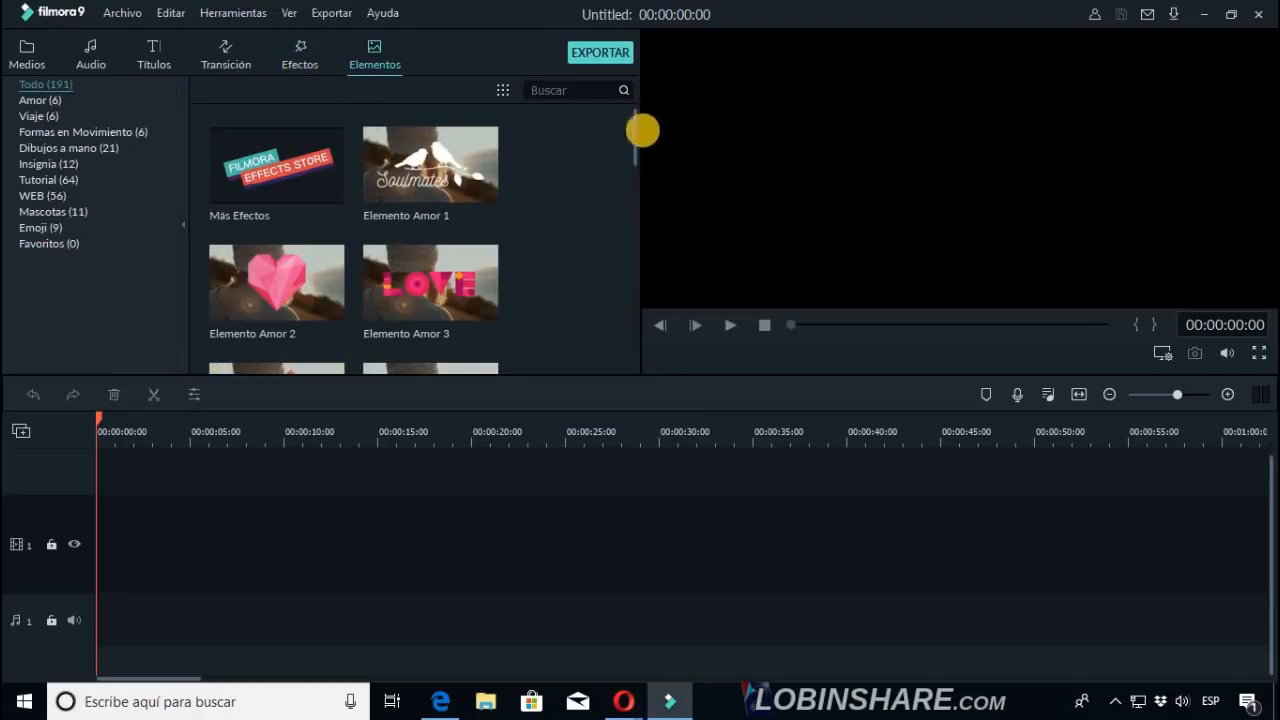
pyautogui.moveTo(634, 134); pyautogui.dragTo(643, 345)
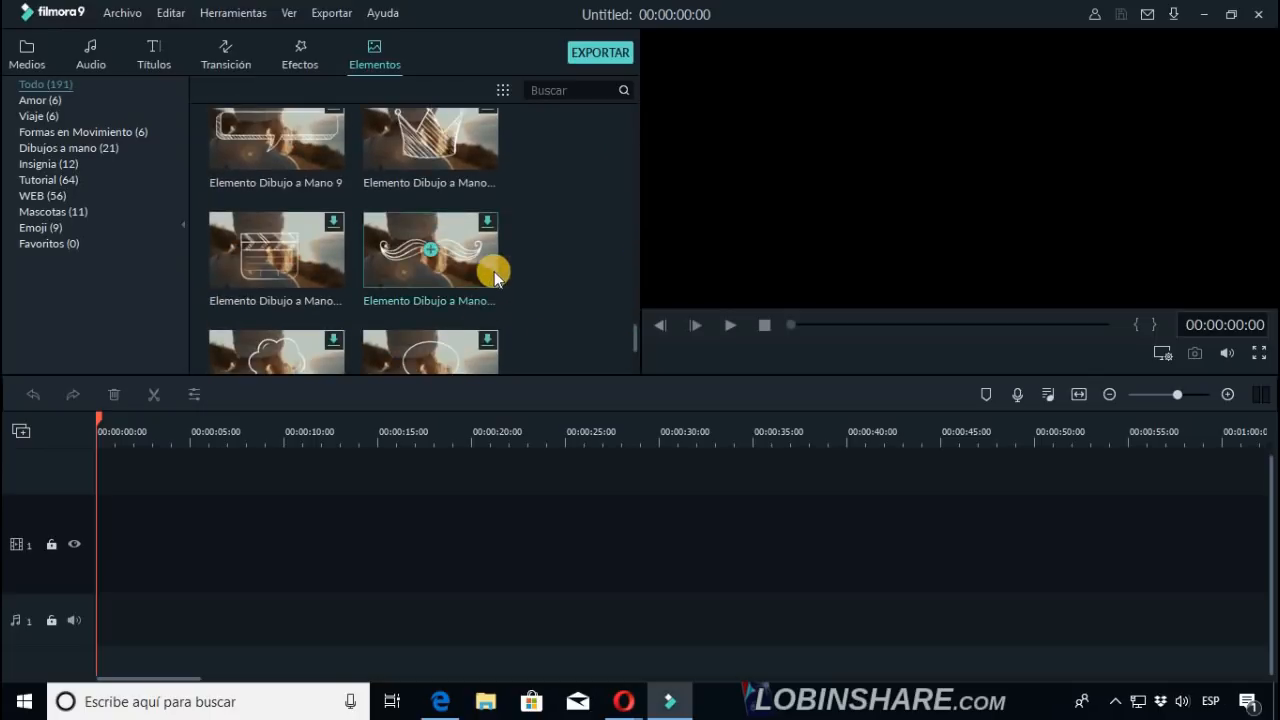
pyautogui.scroll(-10, 496, 277)
pyautogui.scroll(5, 497, 277)
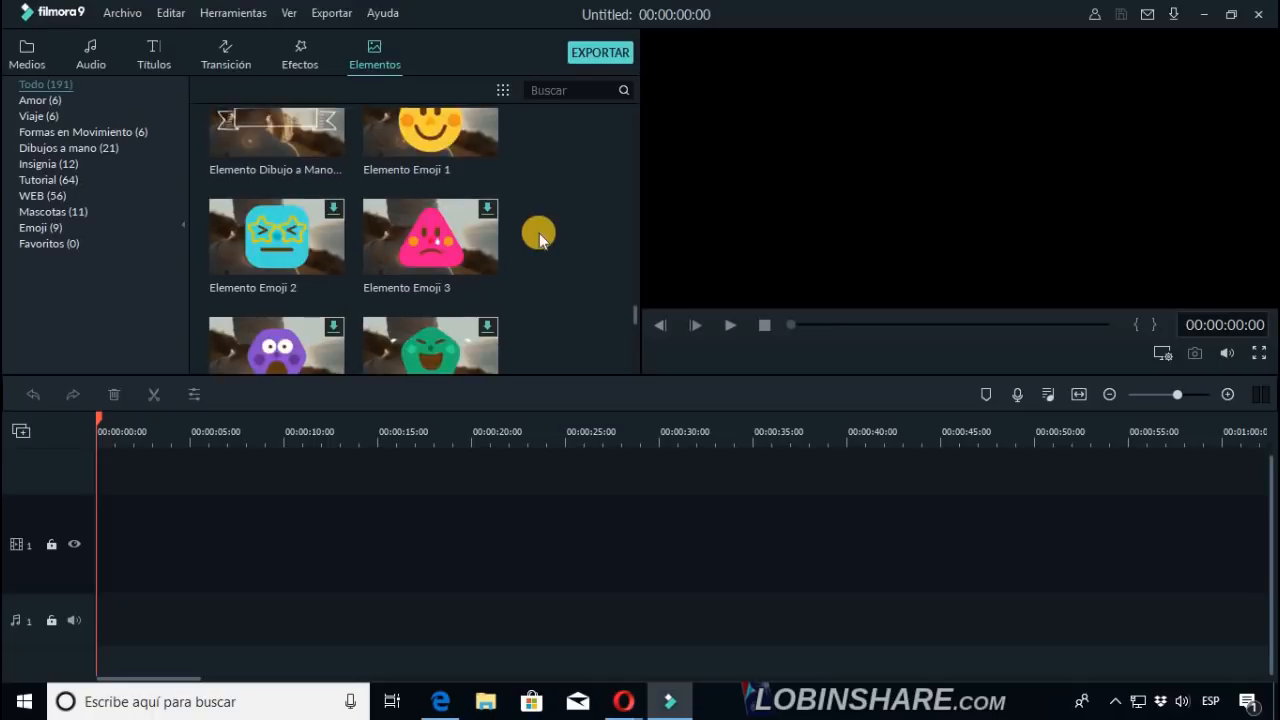
pyautogui.scroll(-3, 538, 228)
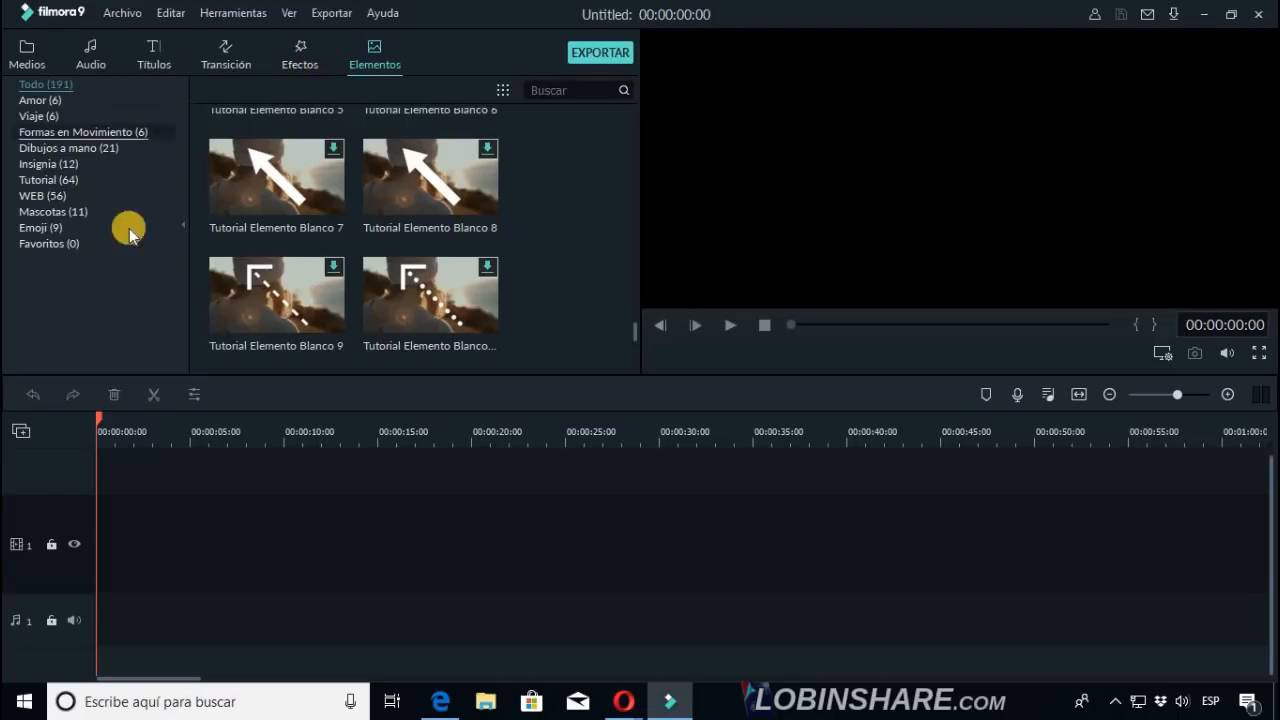
# Import the audio files Mr_Sunny_Face and Shakira Feat Wyclef Jean - Hips Don't Lie from the Música folder into the project media.
pyautogui.click(32, 64)
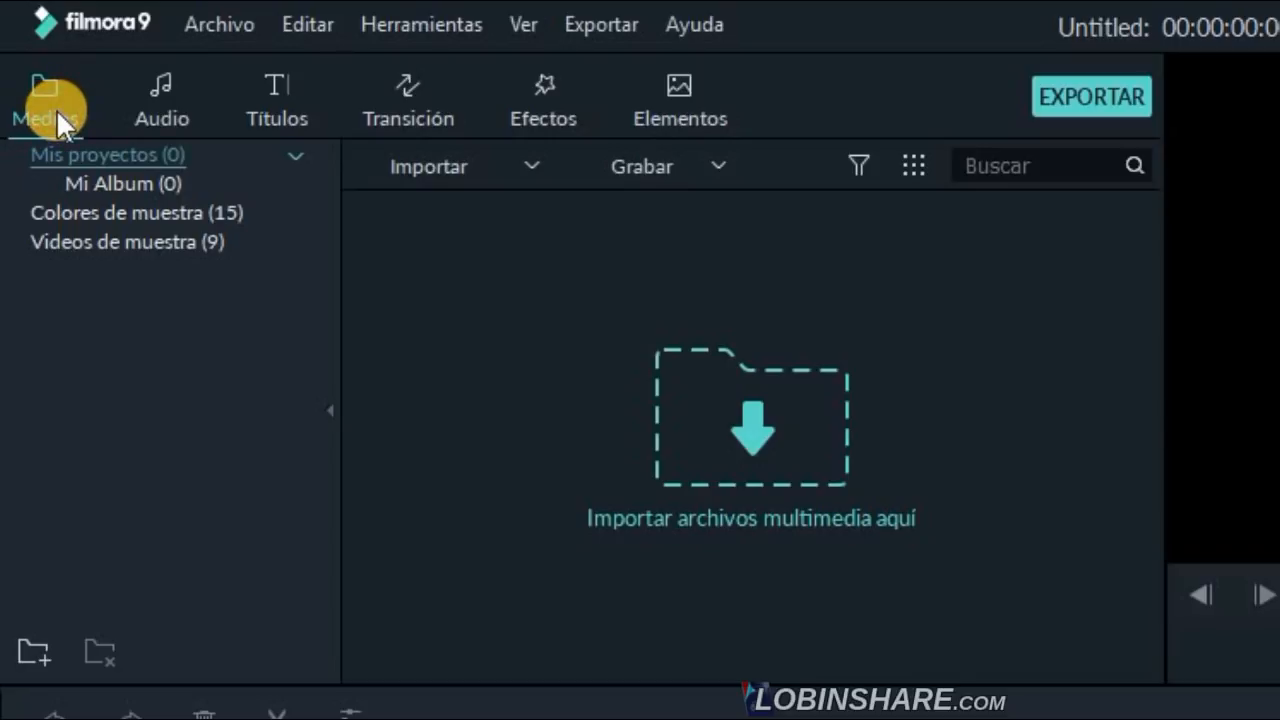
pyautogui.click(537, 163)
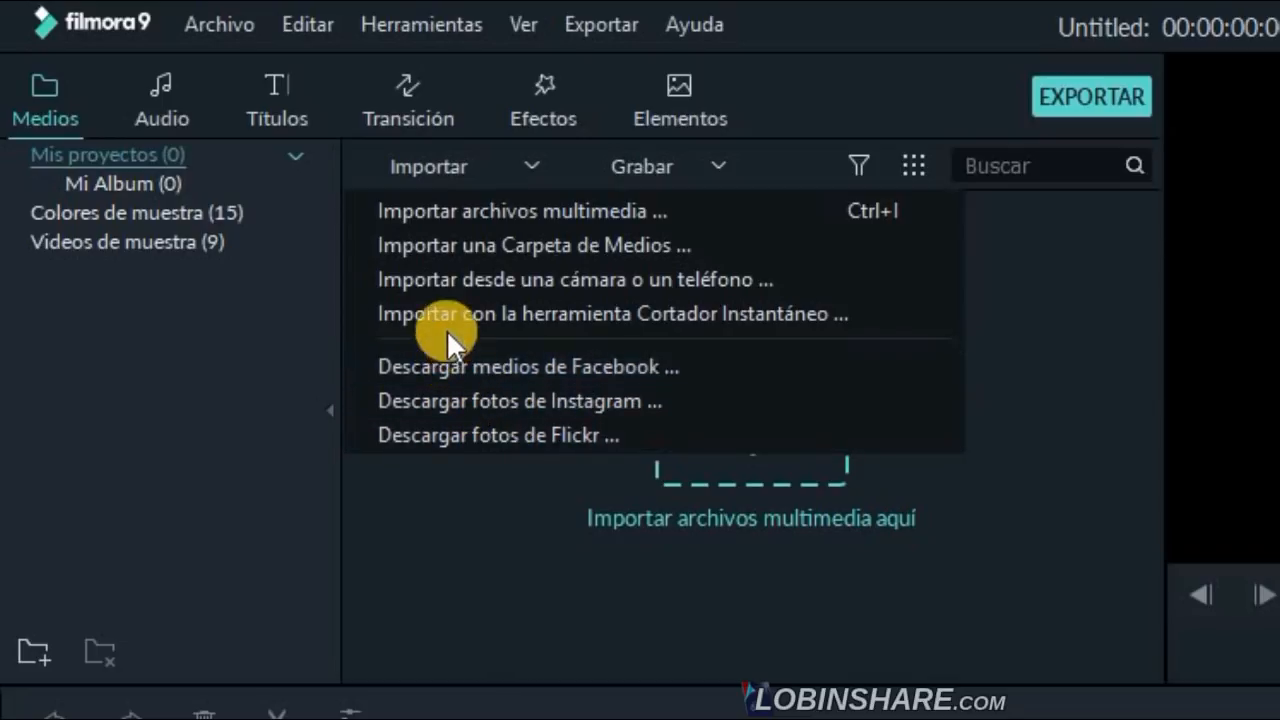
pyautogui.click(471, 211)
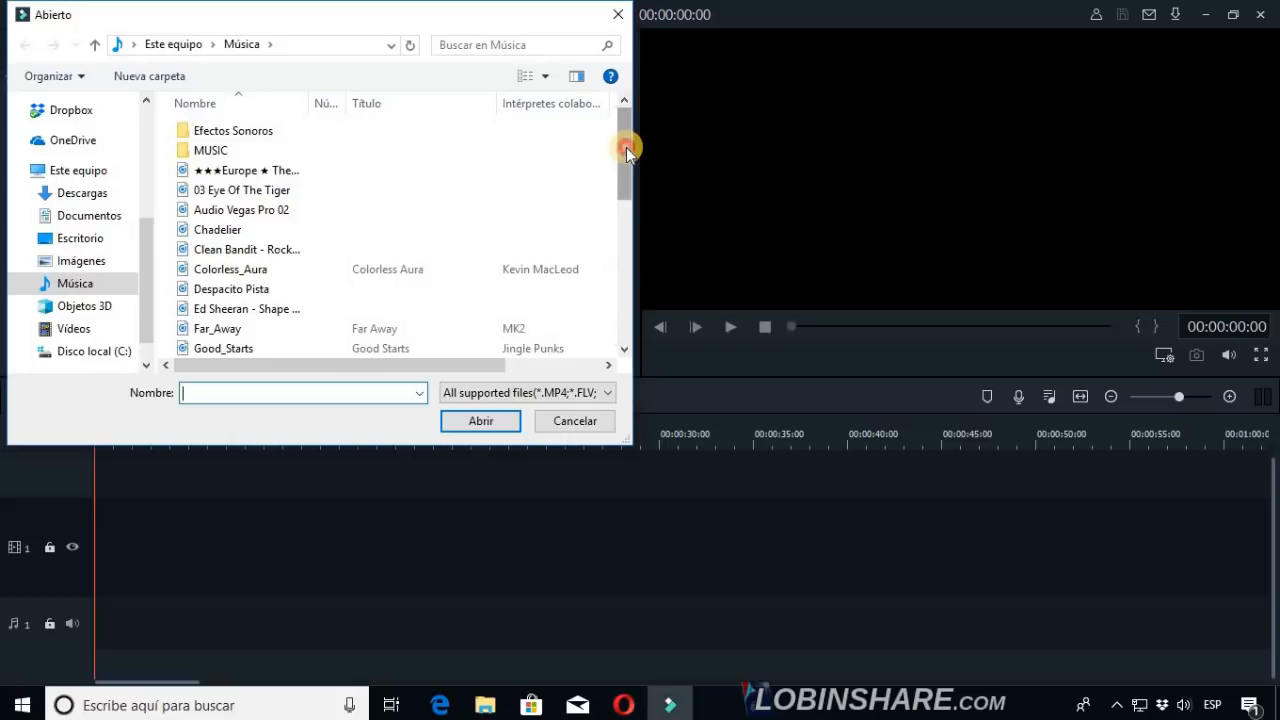
pyautogui.scroll(-5, 366, 280)
pyautogui.click(304, 307)
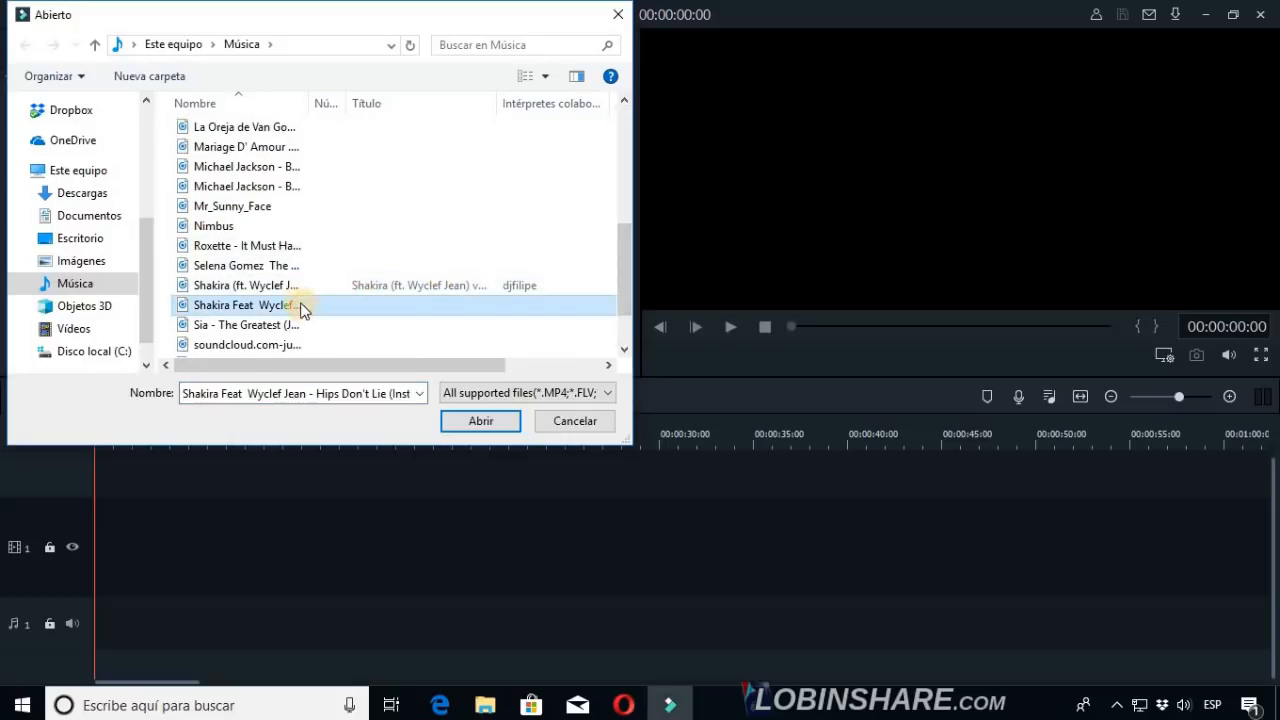
pyautogui.keyDown('ctrl'); pyautogui.click(268, 206); pyautogui.keyUp('ctrl')
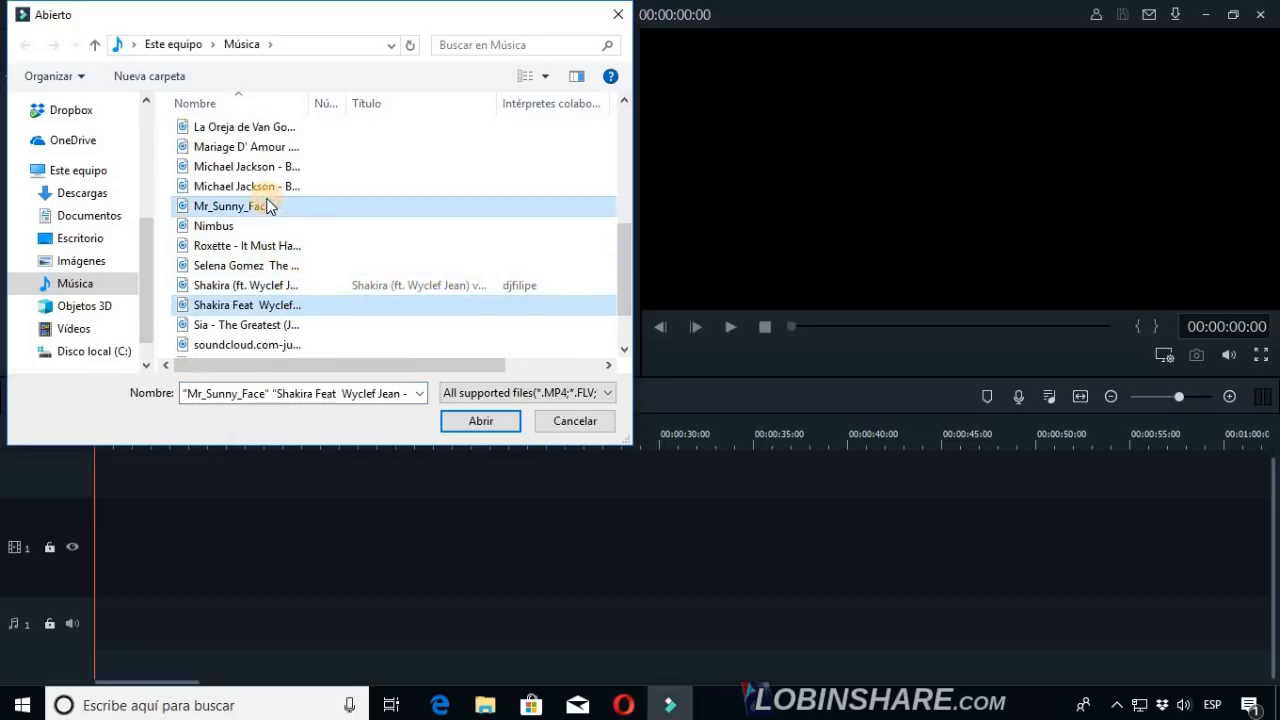
pyautogui.click(466, 422)
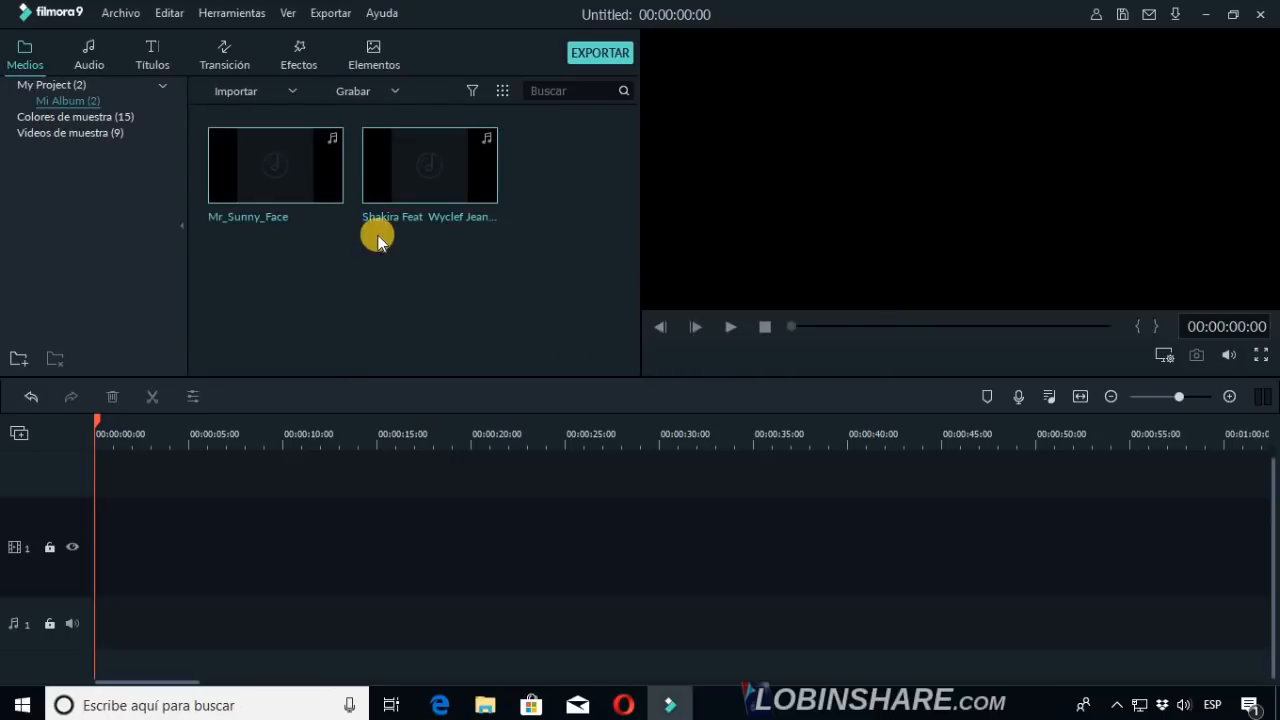
pyautogui.click(316, 186)
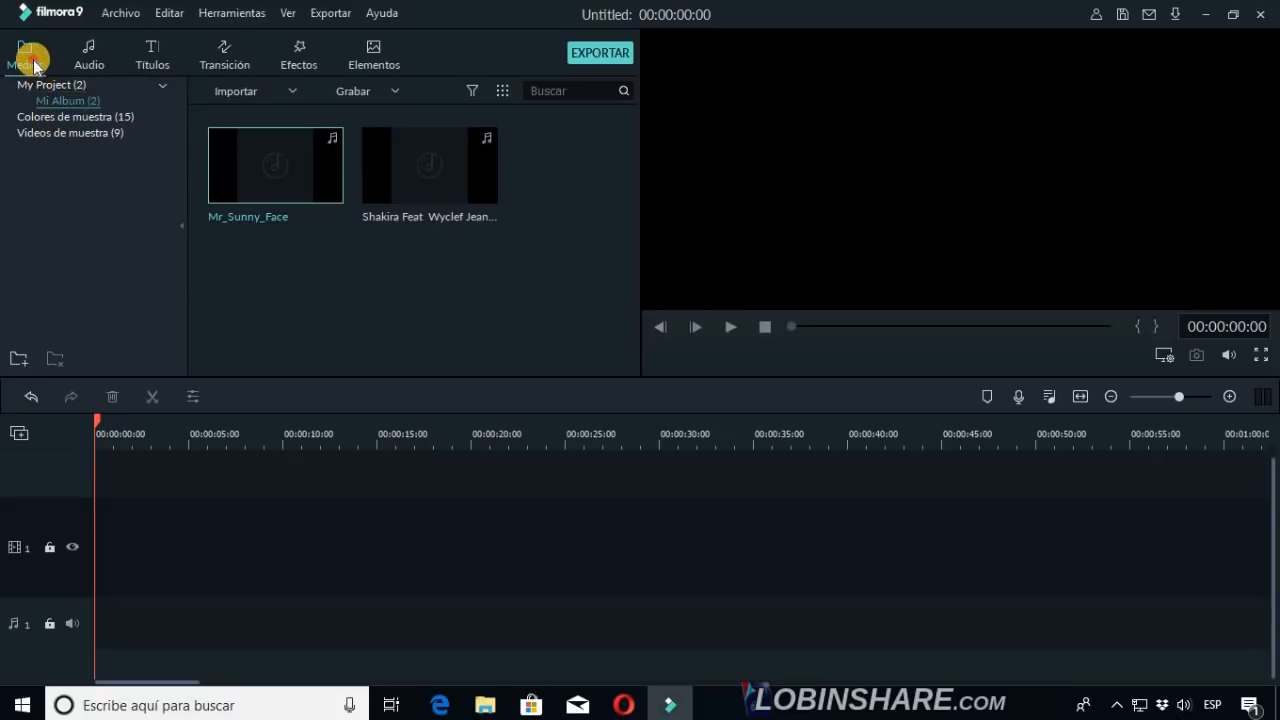
# Import the videos Belly dance show (Vijaya) and Belly dance show (Vijaya)-2 from the Vídeos folder and accept creating proxy files.
pyautogui.click(290, 93)
pyautogui.click(294, 113)
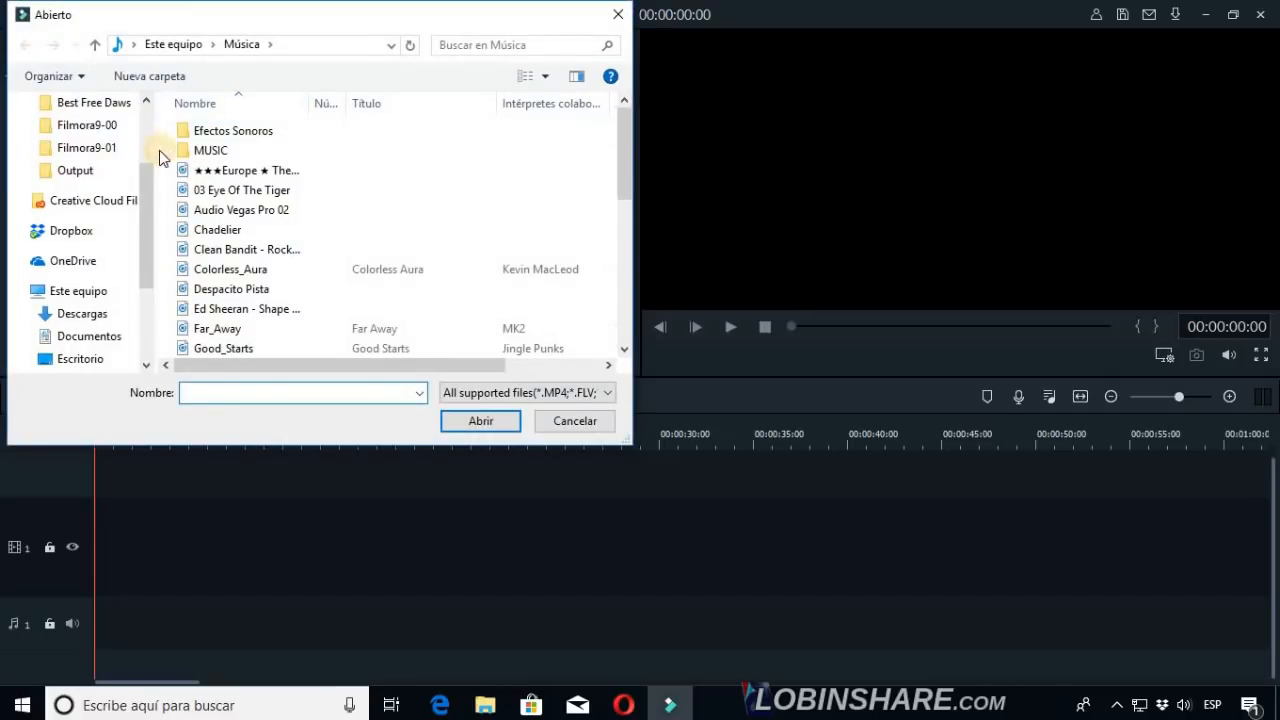
pyautogui.moveTo(143, 221); pyautogui.dragTo(143, 265)
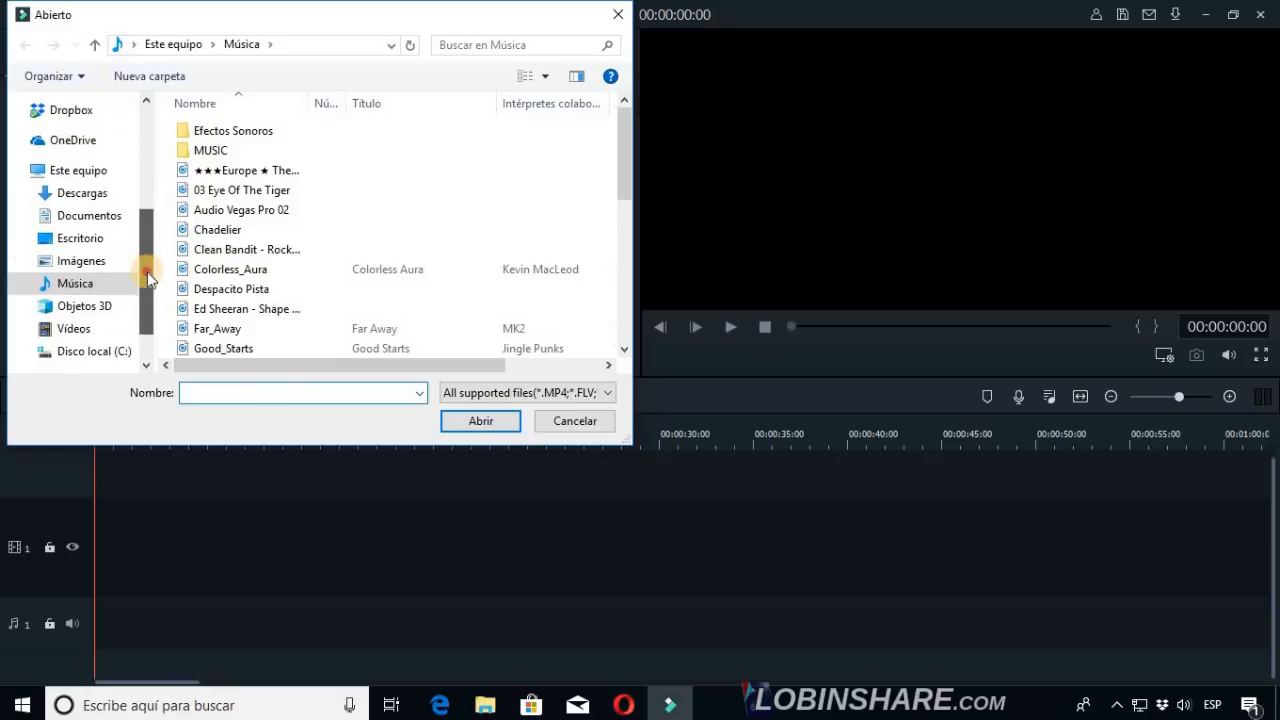
pyautogui.click(90, 330)
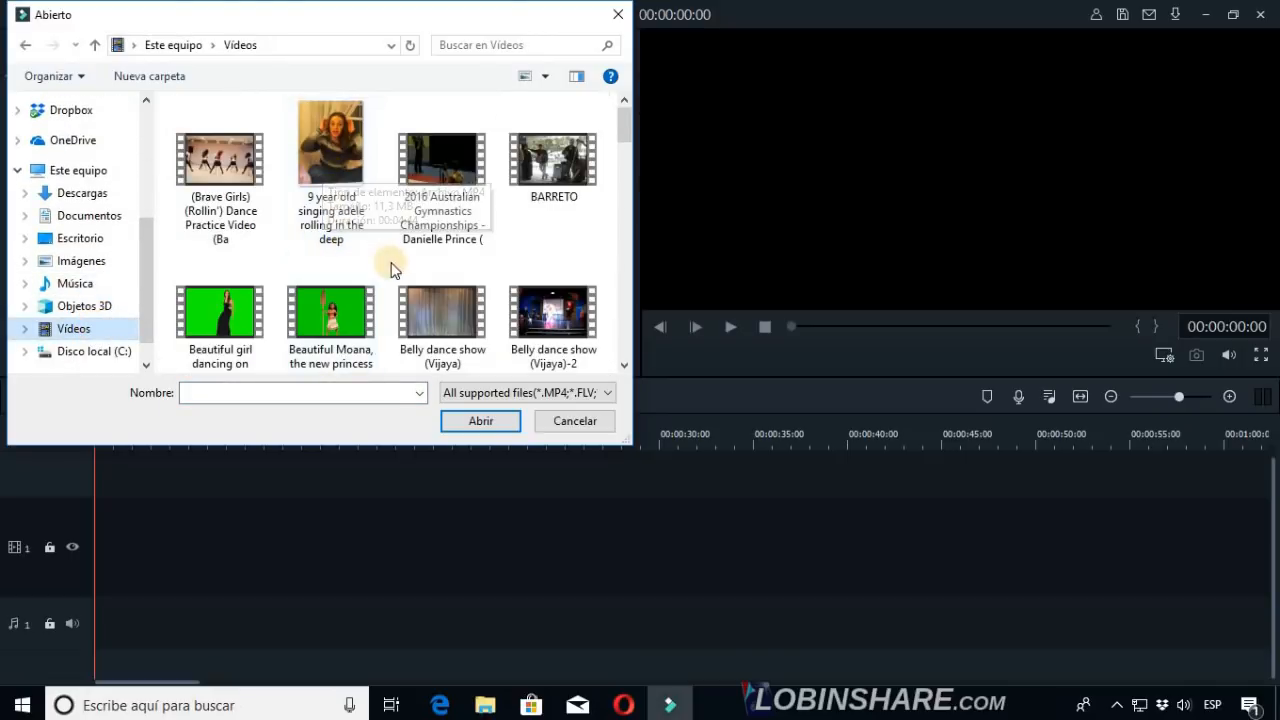
pyautogui.moveTo(393, 265); pyautogui.dragTo(553, 312)
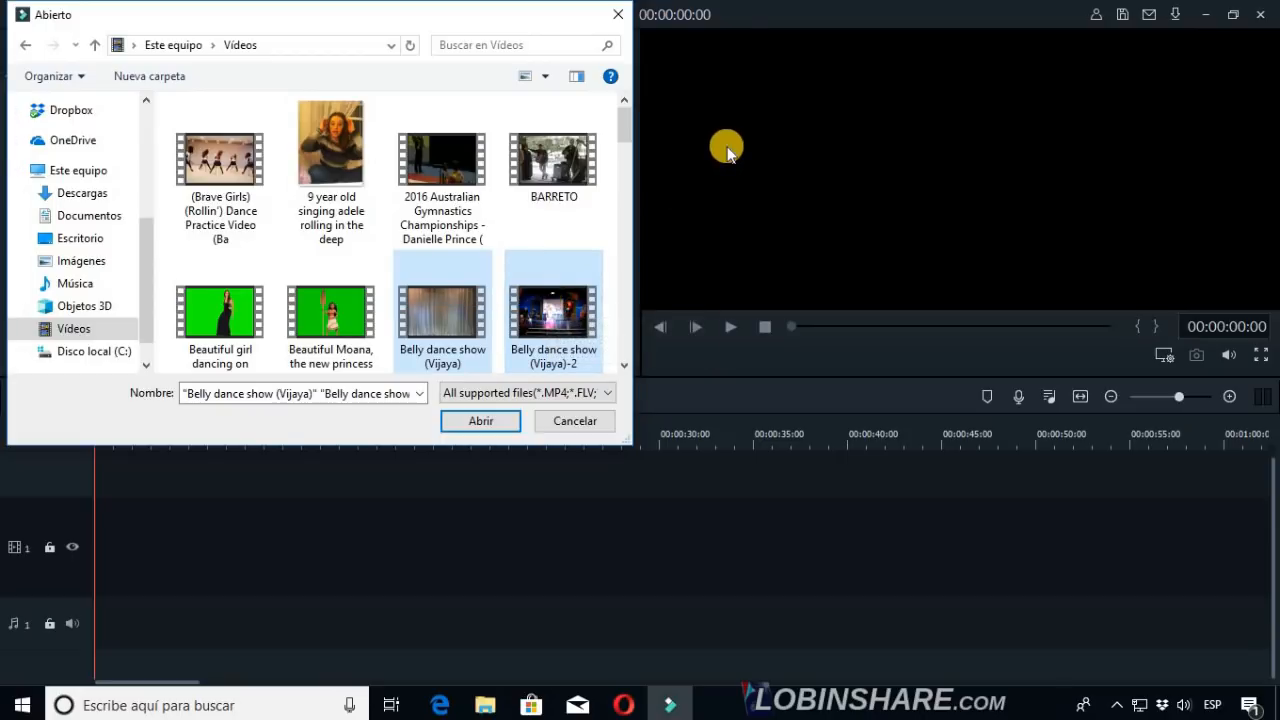
pyautogui.press('Return')
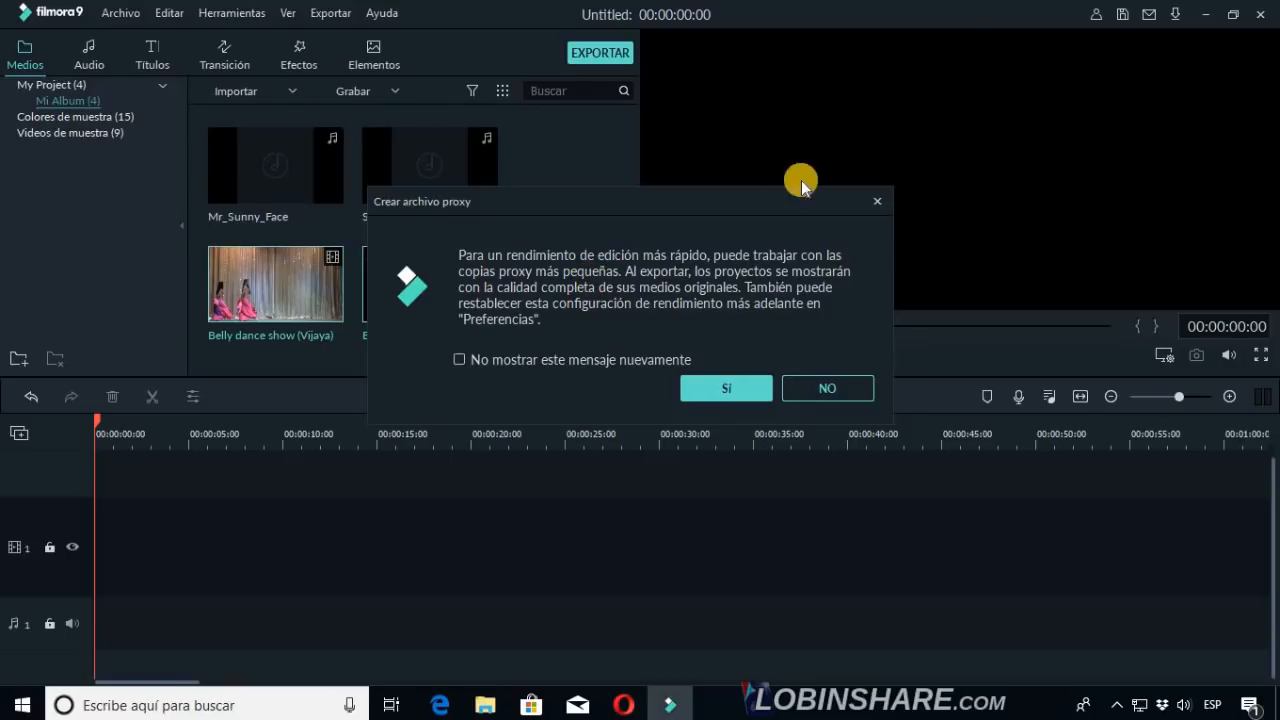
pyautogui.click(752, 386)
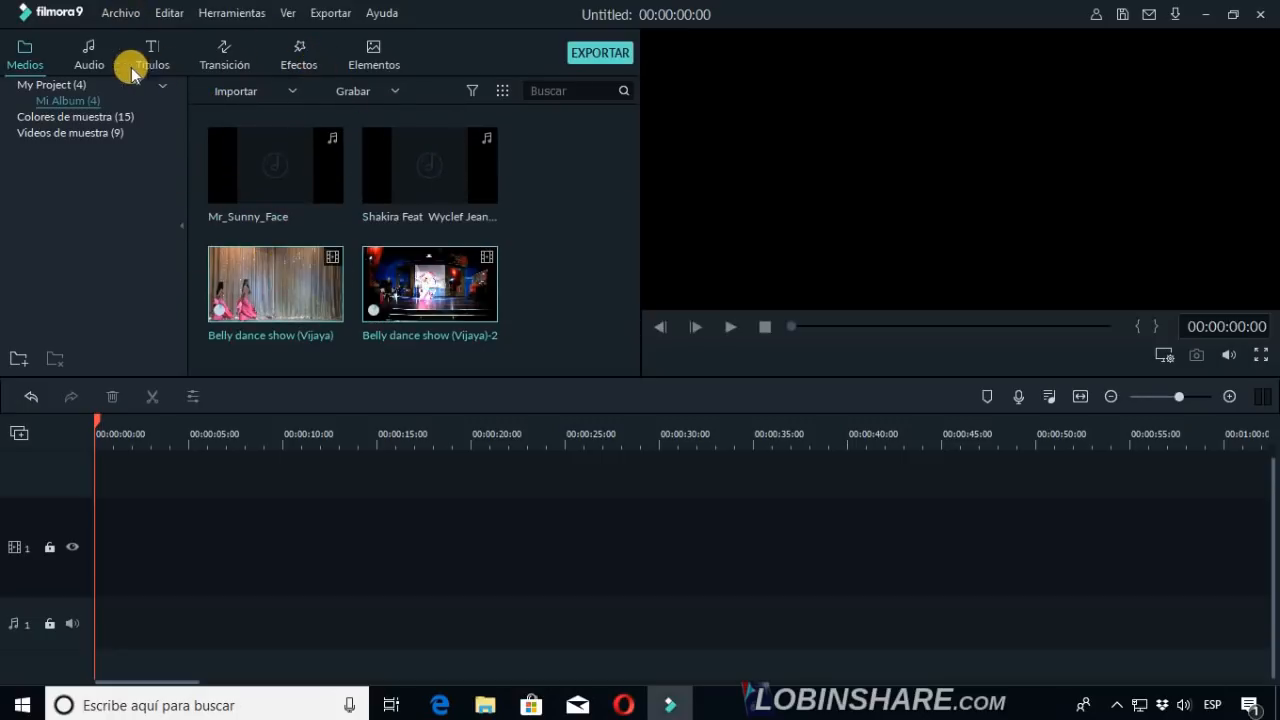
# Import the images Bellydance1, Bellydance2, Bellydance3 and Bellydance4 from the Imágenes folder into the project media.
pyautogui.click(295, 91)
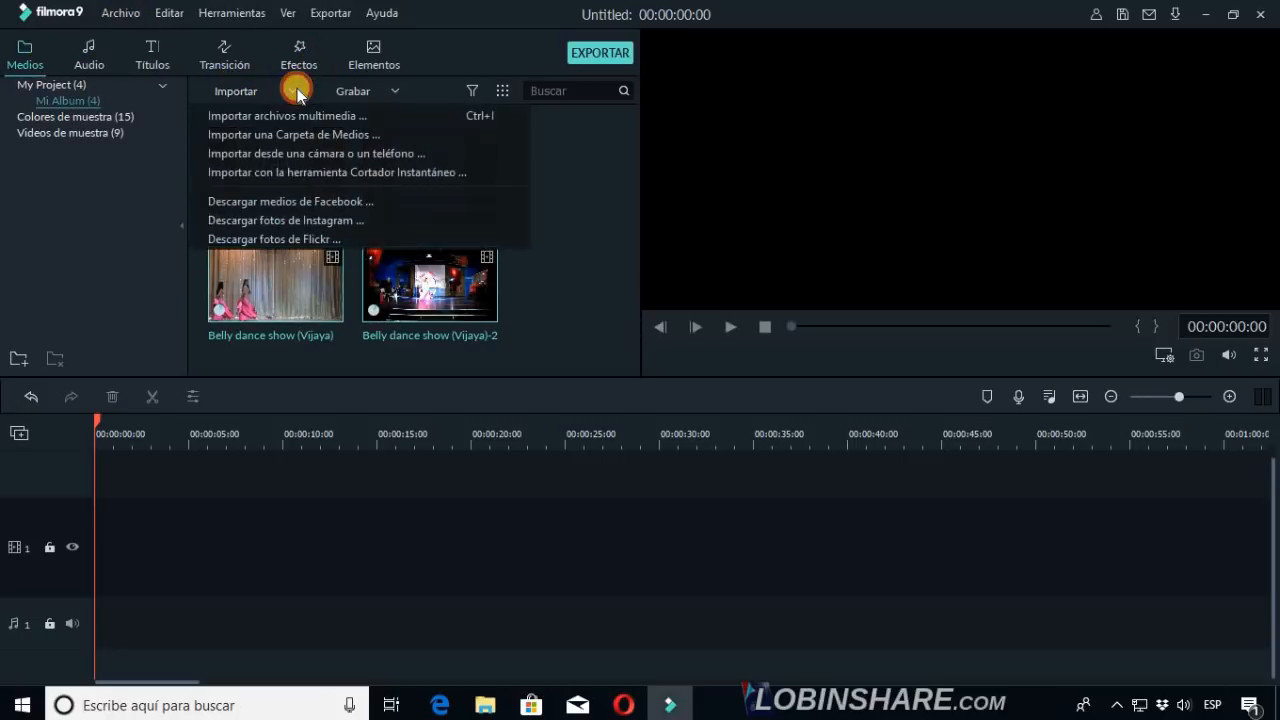
pyautogui.click(281, 118)
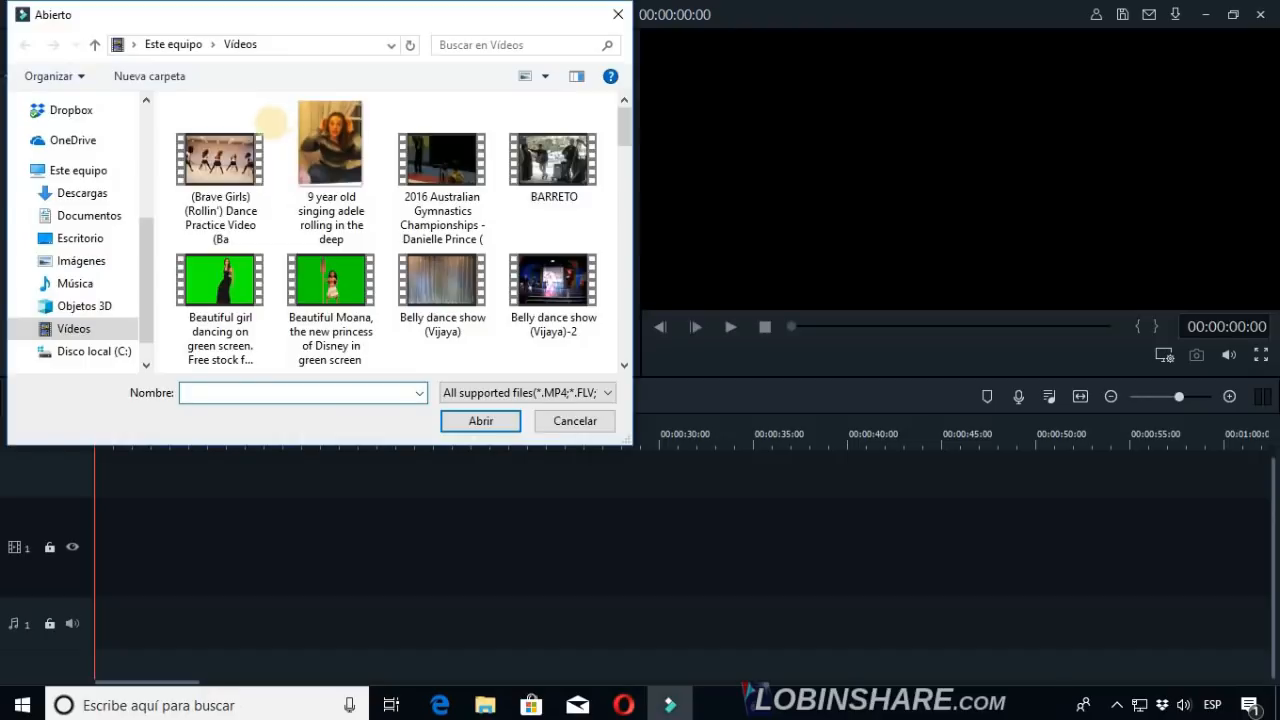
pyautogui.click(52, 266)
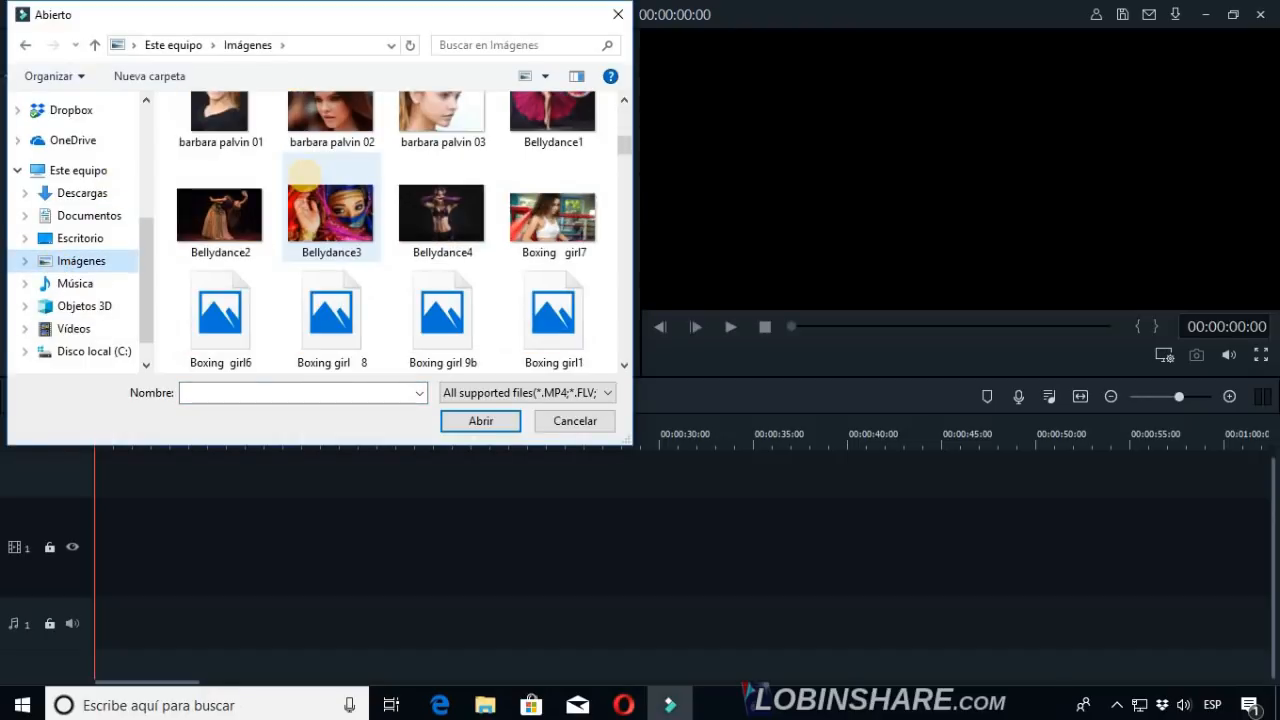
pyautogui.click(441, 213)
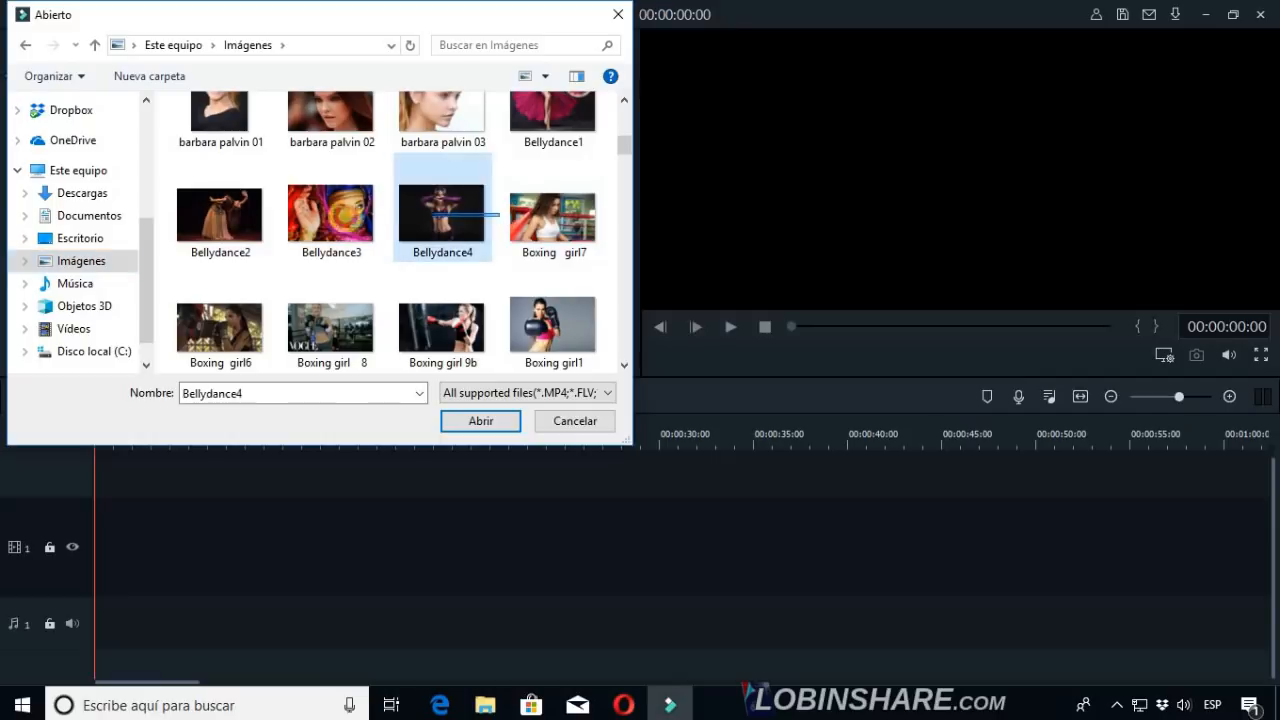
pyautogui.keyDown('shift'); pyautogui.click(205, 215); pyautogui.keyUp('shift')
pyautogui.scroll(1, 228, 222)
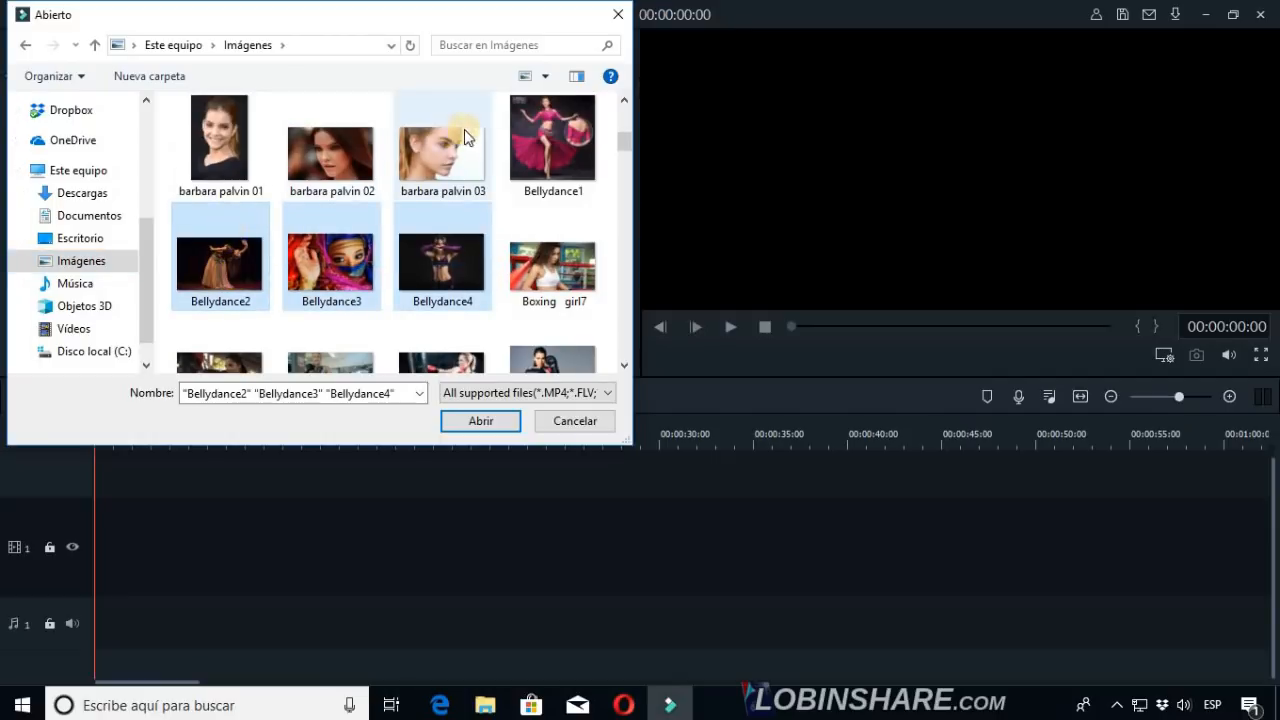
pyautogui.keyDown('shift'); pyautogui.click(540, 168); pyautogui.keyUp('shift')
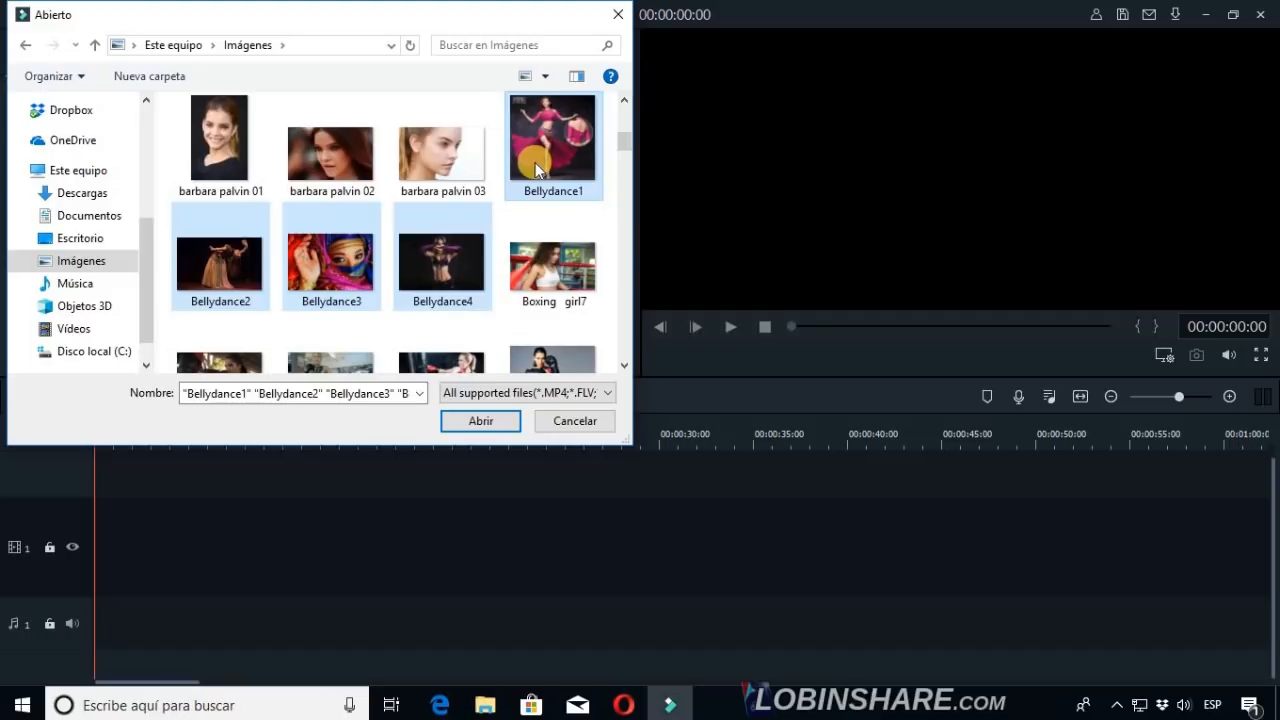
pyautogui.click(501, 420)
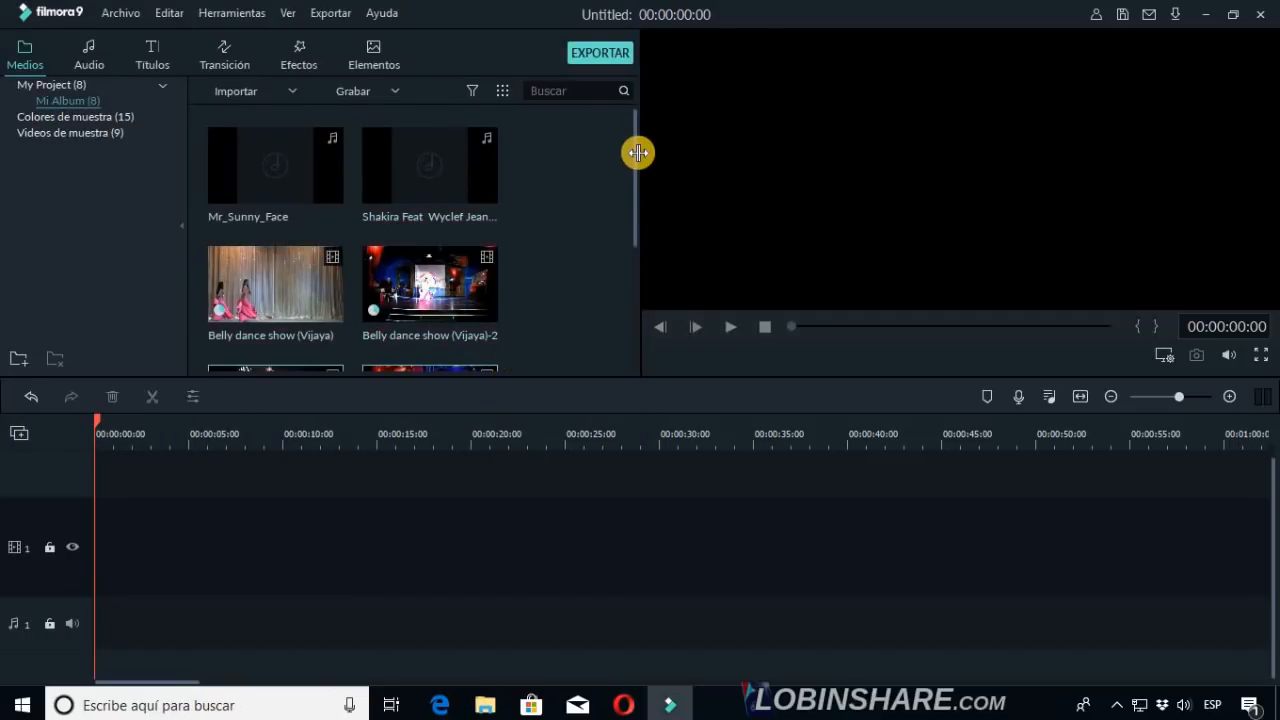
pyautogui.moveTo(637, 157)
pyautogui.mouseDown()
pyautogui.moveTo(615, 333)
pyautogui.moveTo(634, 136)
pyautogui.mouseUp()
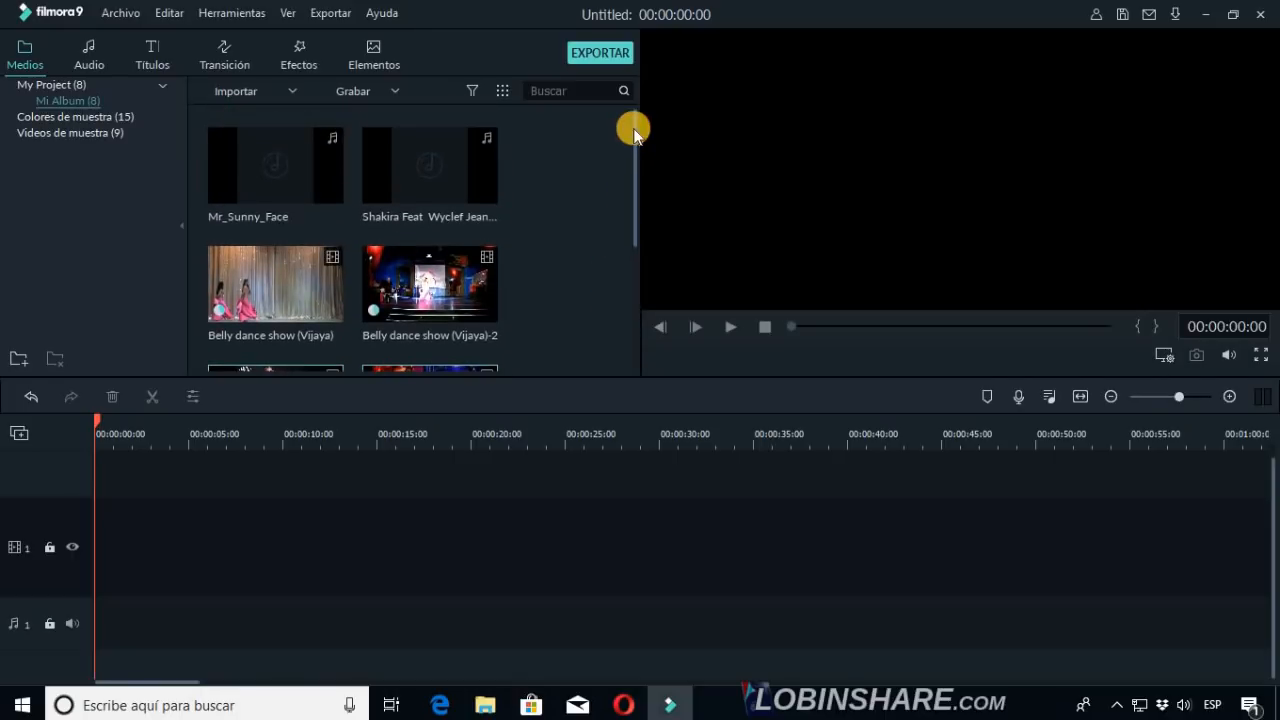
# Preview the imported Mr_Sunny_Face and Shakira audio tracks, pausing each after a few seconds.
pyautogui.click(299, 192)
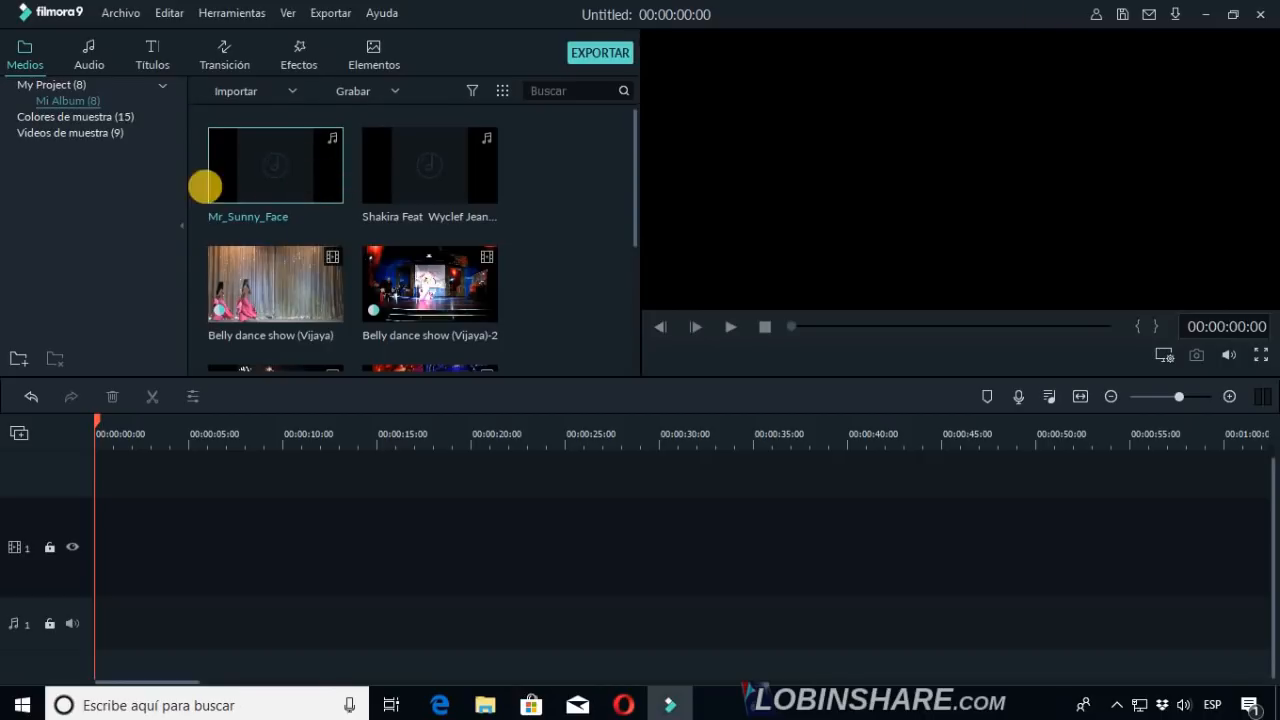
pyautogui.doubleClick(314, 184)
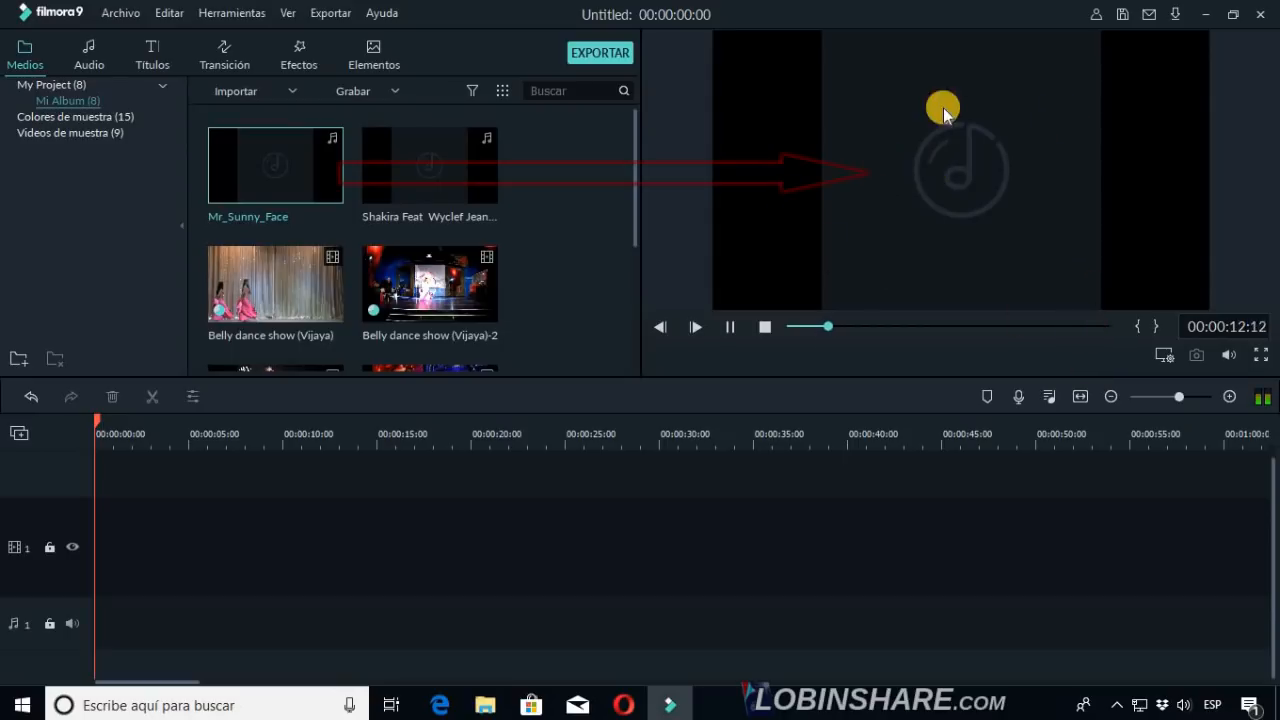
pyautogui.click(731, 327)
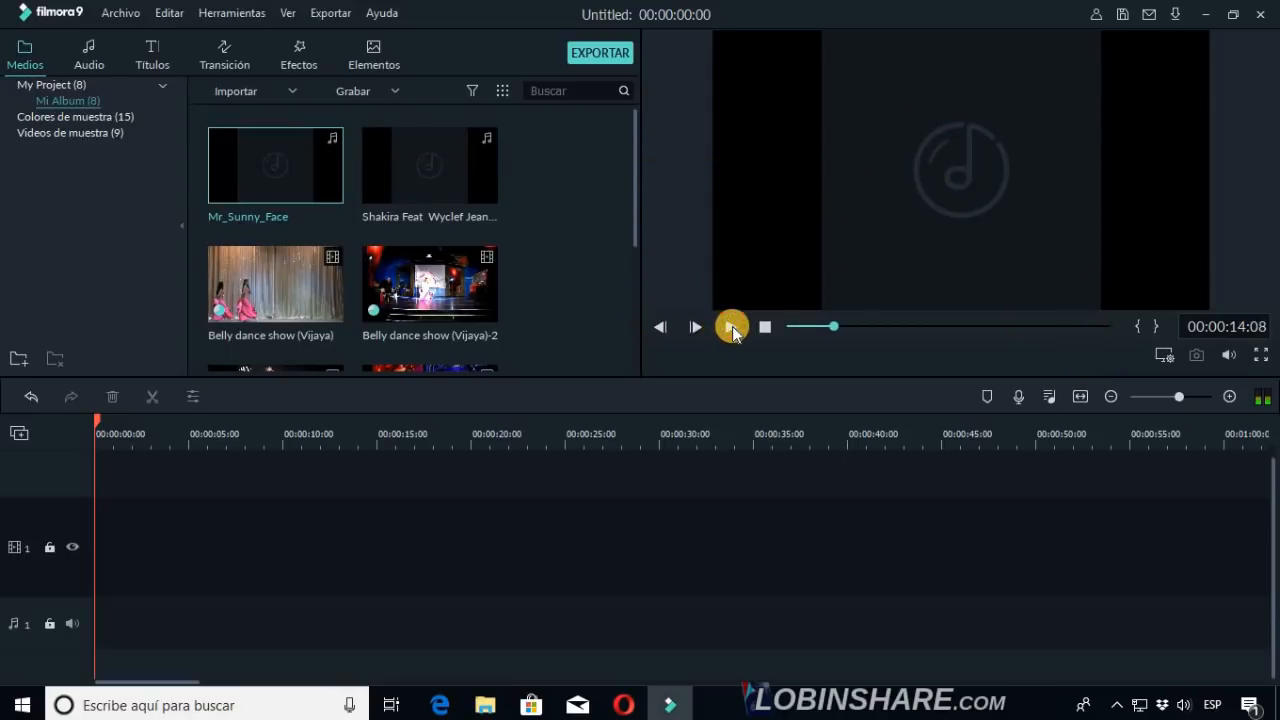
pyautogui.click(473, 183)
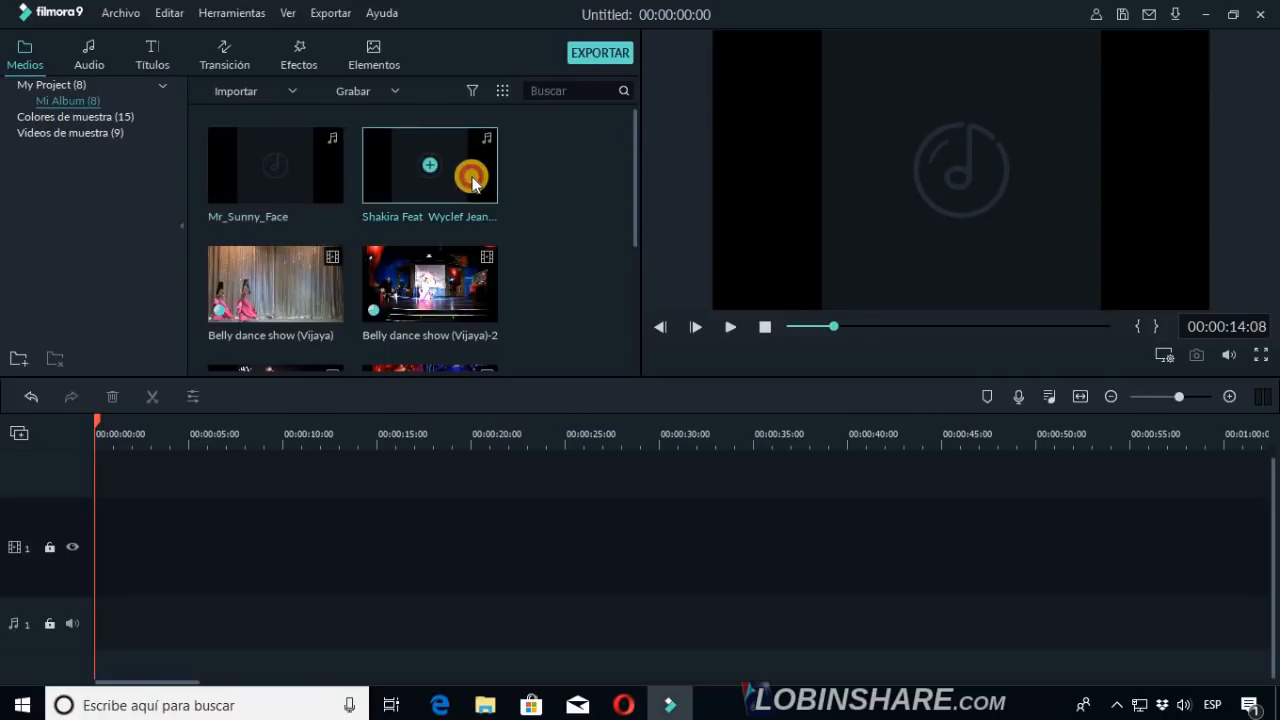
pyautogui.doubleClick(473, 183)
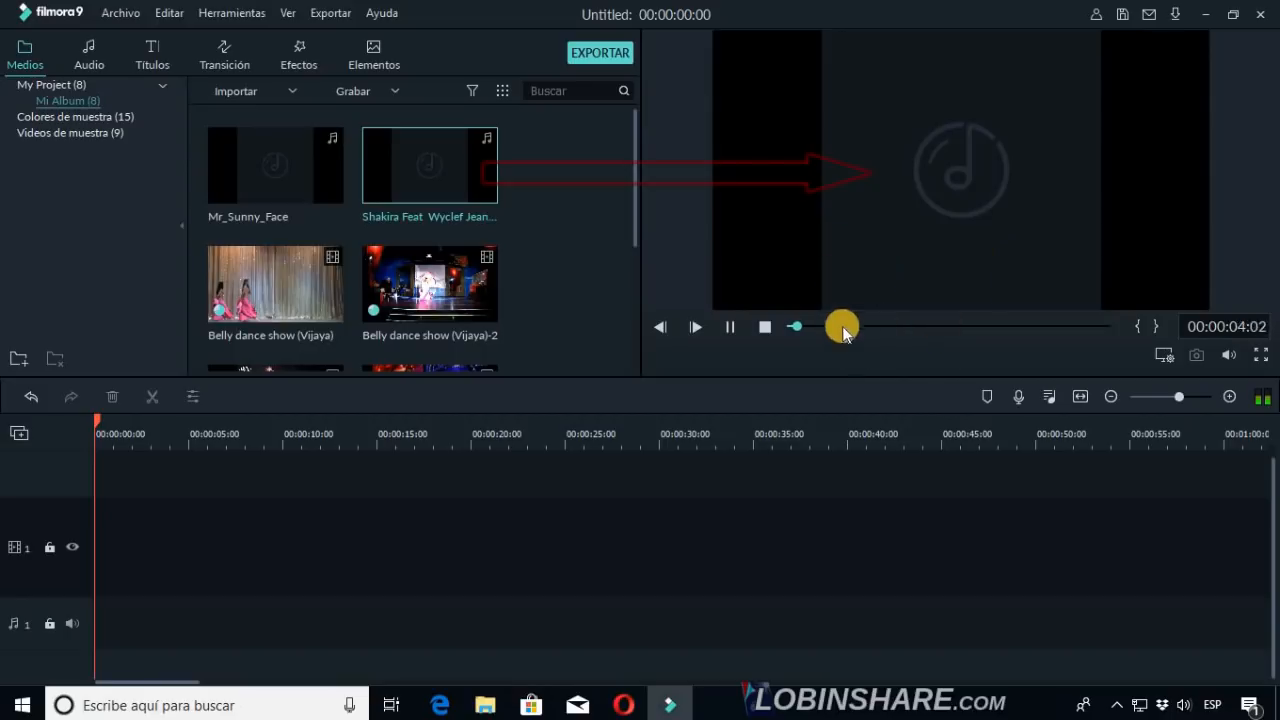
pyautogui.click(731, 327)
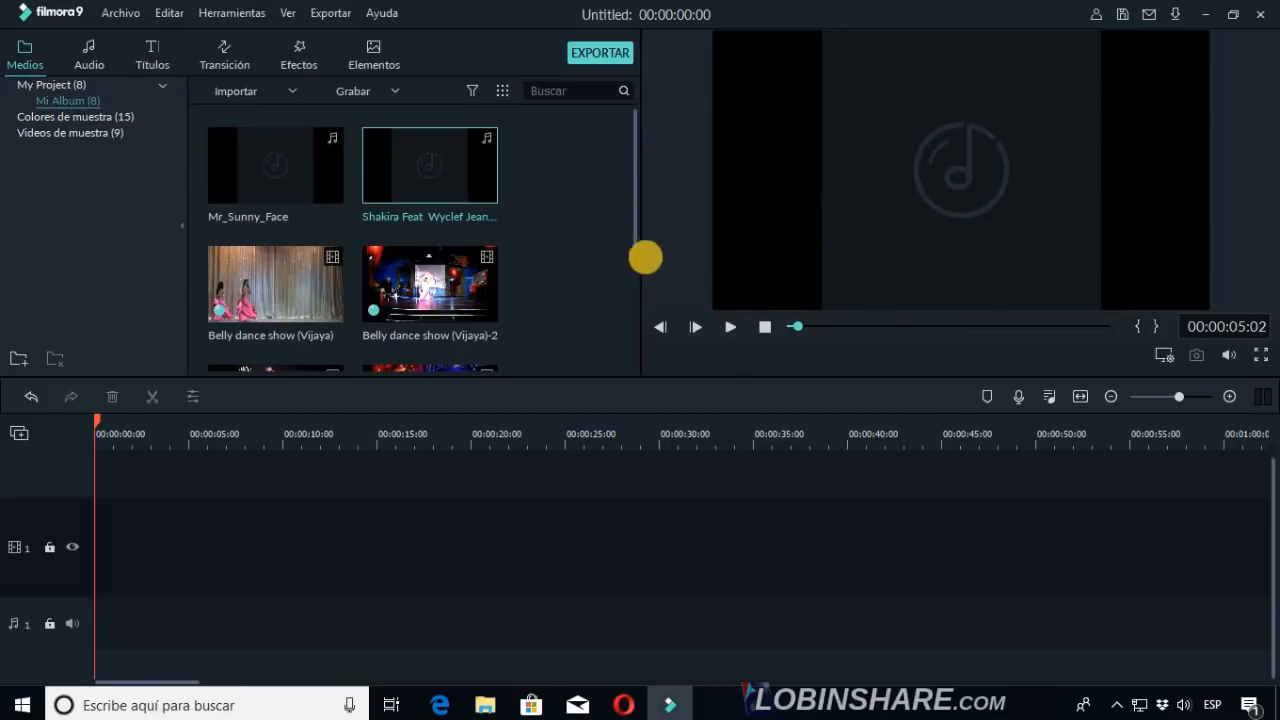
# Preview the Belly dance show (Vijaya) video and pause its playback.
pyautogui.click(284, 305)
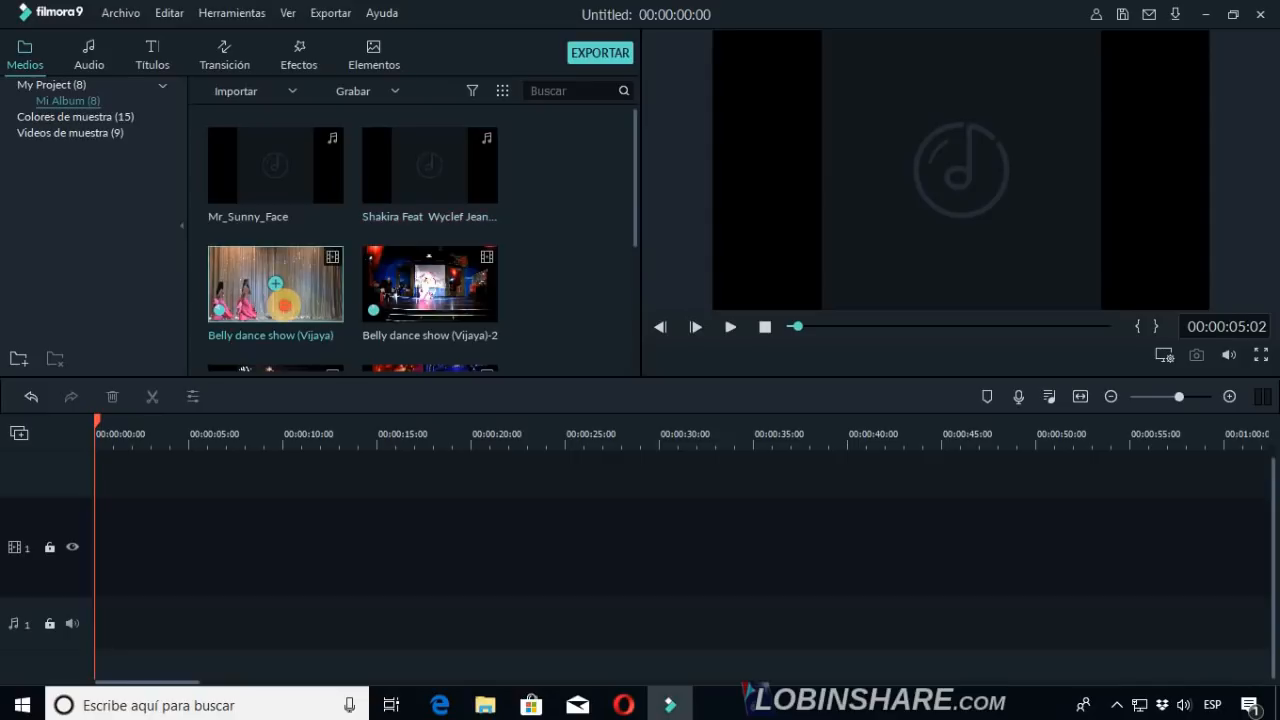
pyautogui.doubleClick(284, 305)
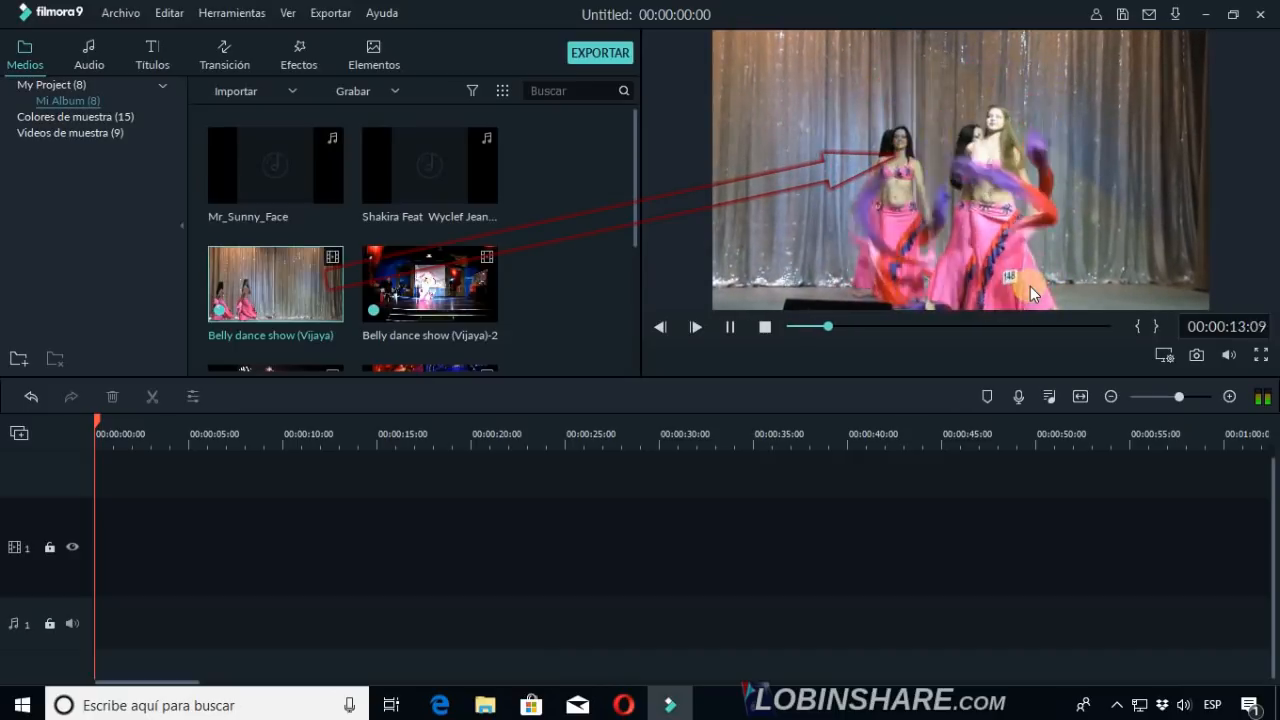
pyautogui.click(729, 328)
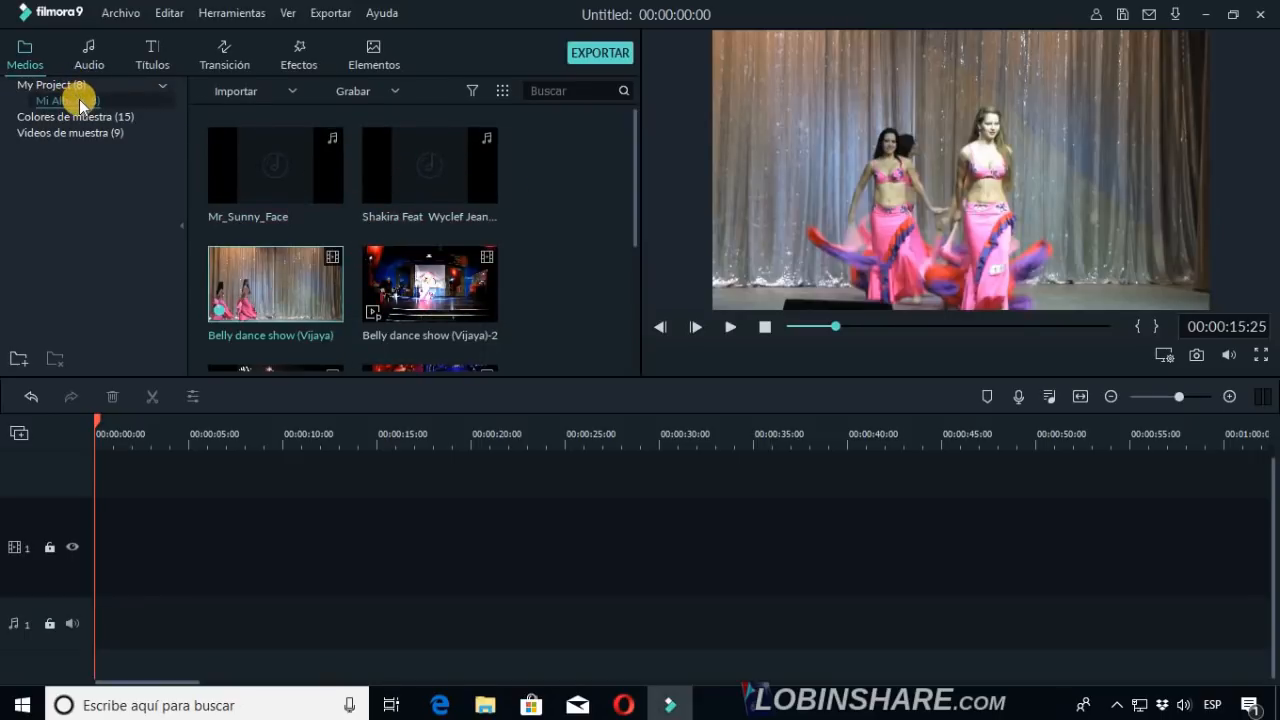
# Create a media folder named Tutorial 03 under the project and return to the files in Mi Album.
pyautogui.click(18, 360)
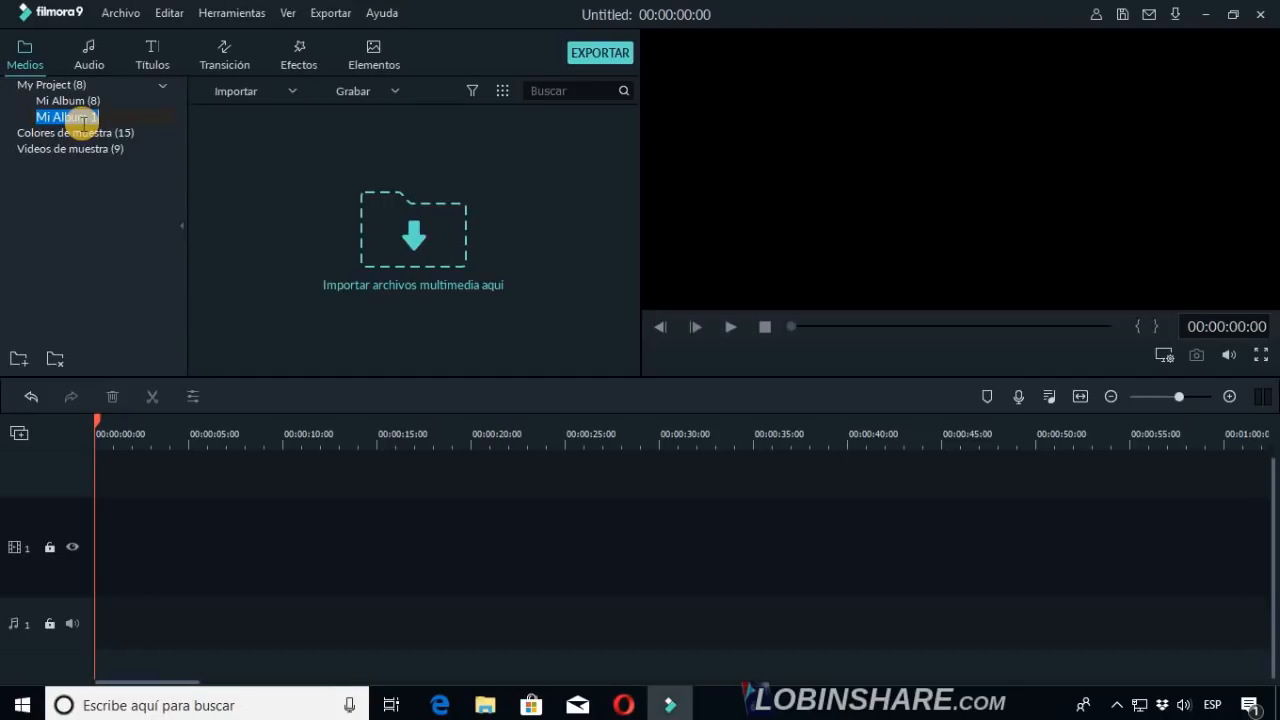
pyautogui.write('Tutorial 03')
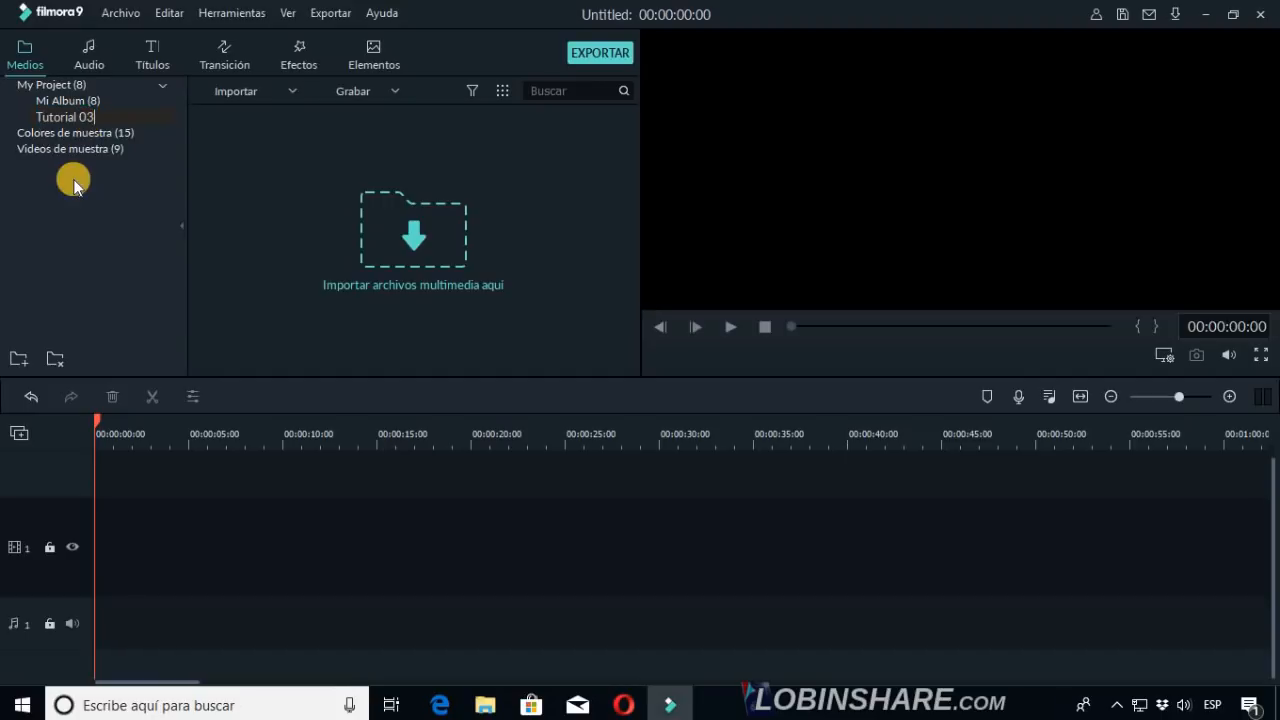
pyautogui.press('Return')
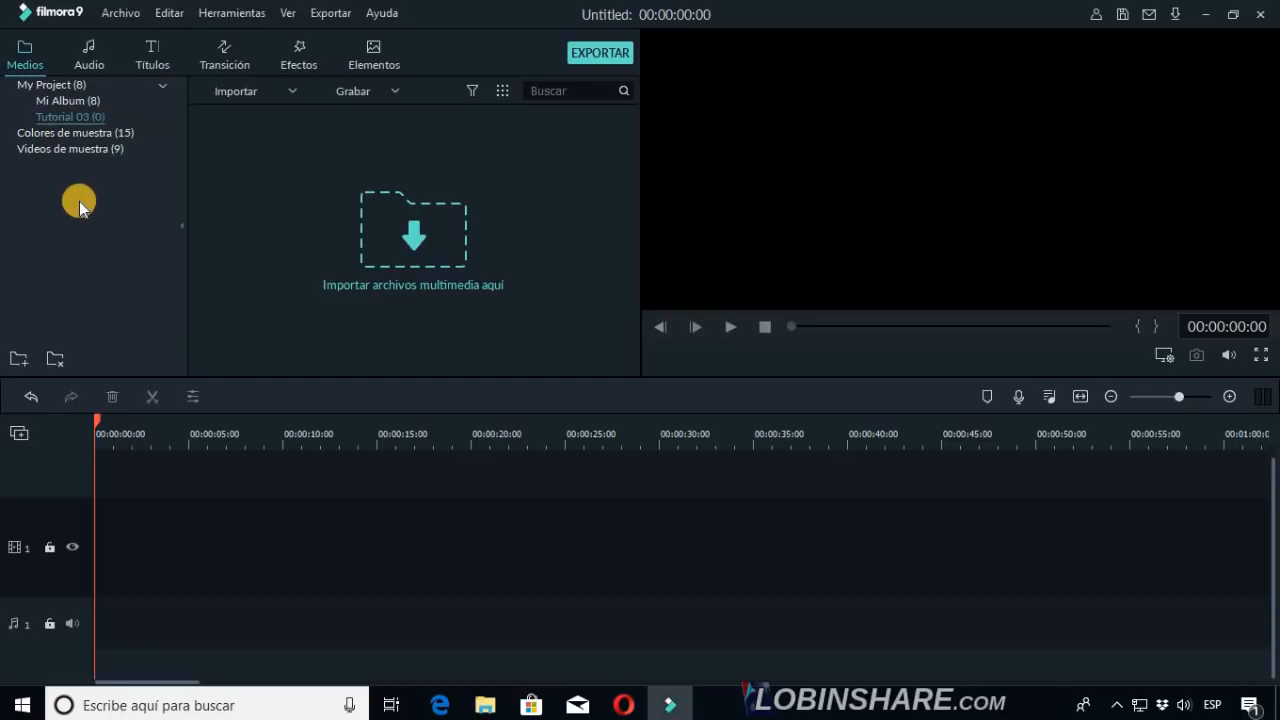
pyautogui.click(98, 104)
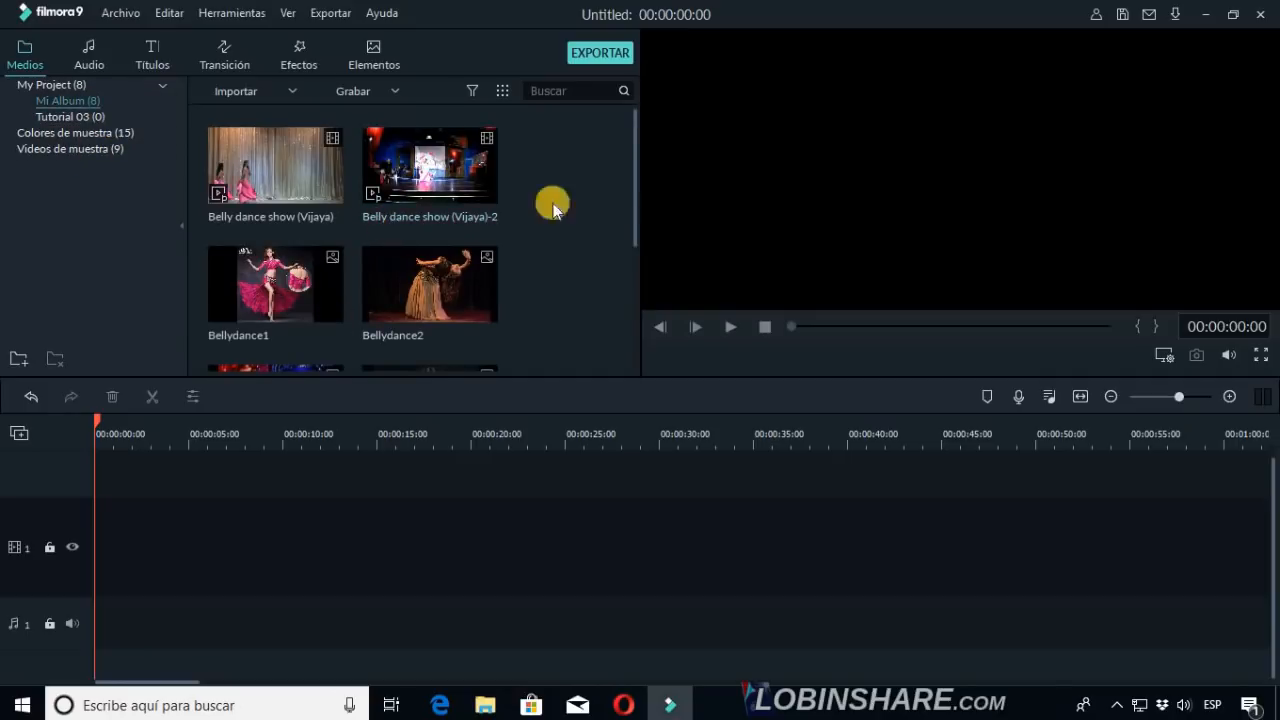
pyautogui.moveTo(636, 200)
pyautogui.mouseDown()
pyautogui.moveTo(638, 318)
pyautogui.moveTo(624, 194)
pyautogui.mouseUp()
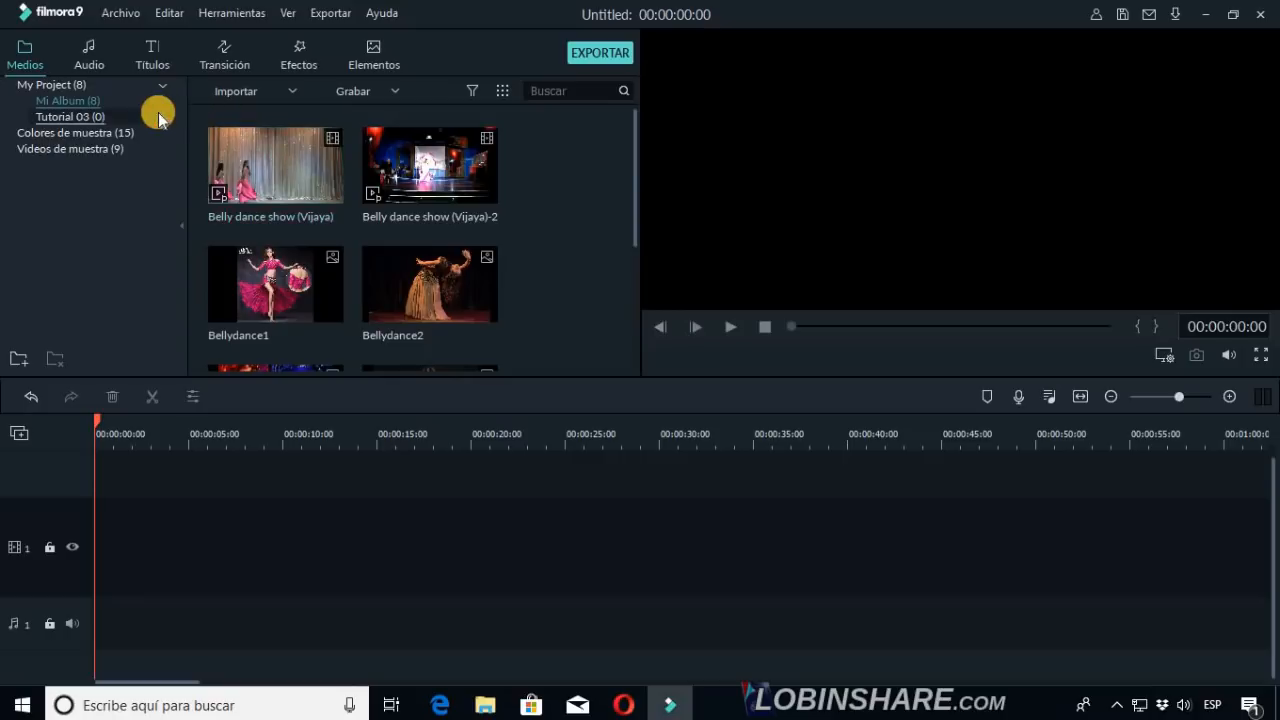
# Delete the empty Tutorial 03 folder from the project media and confirm its removal.
pyautogui.click(106, 117)
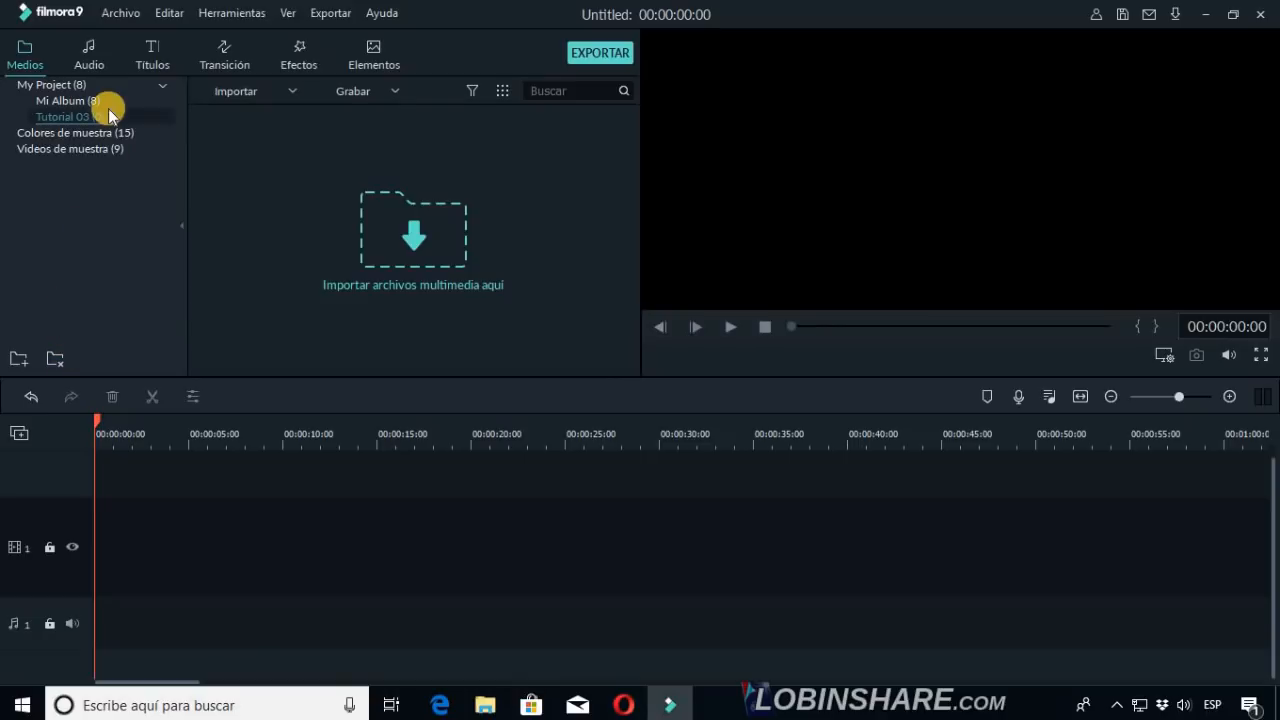
pyautogui.click(56, 362)
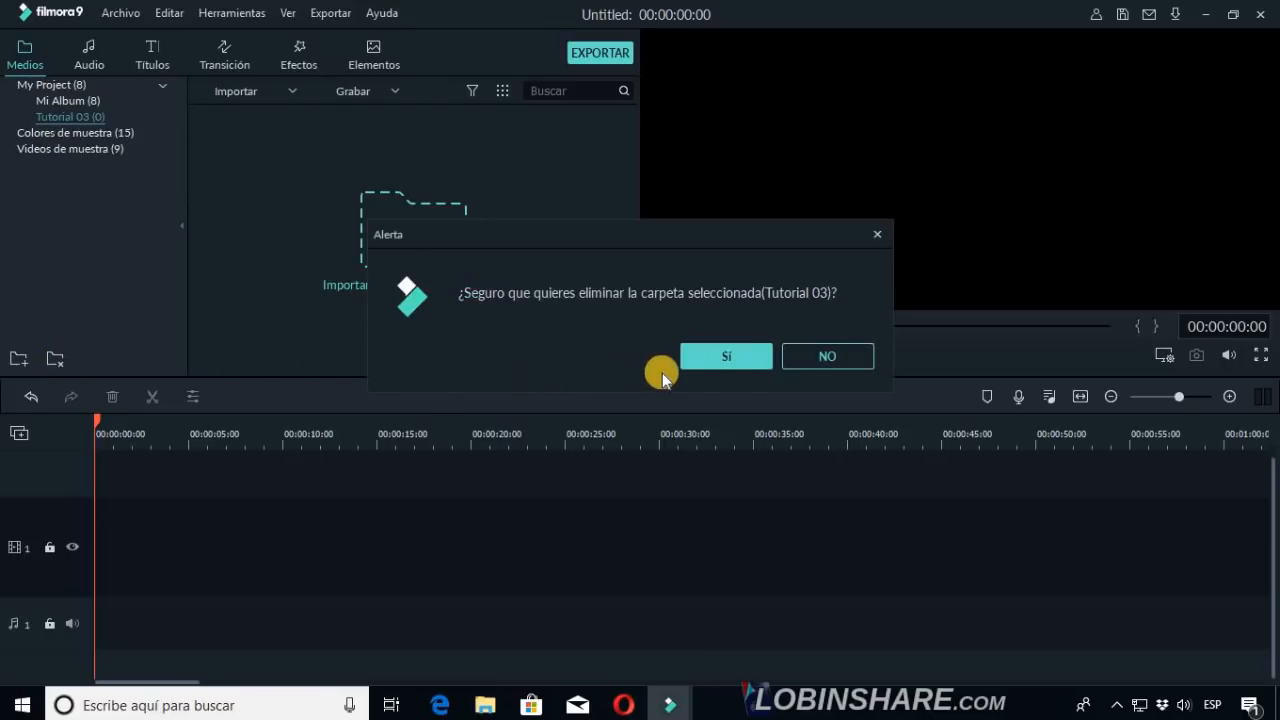
pyautogui.click(733, 357)
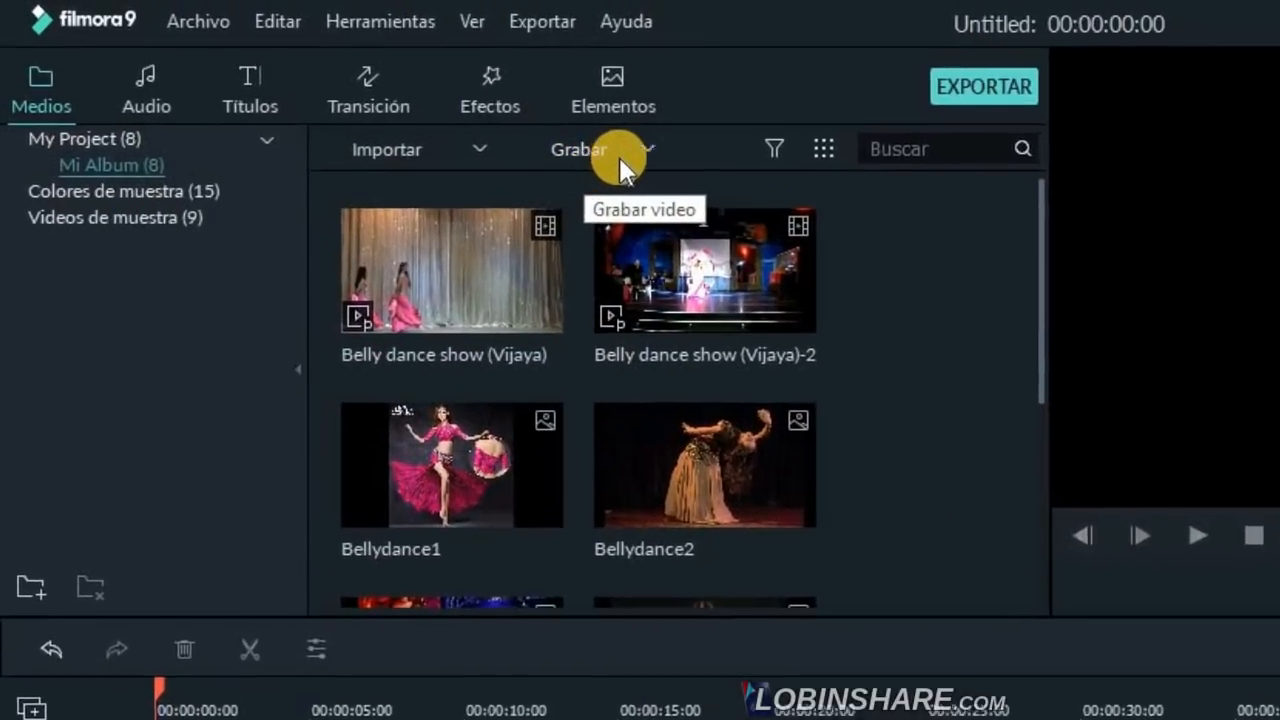
pyautogui.click(665, 152)
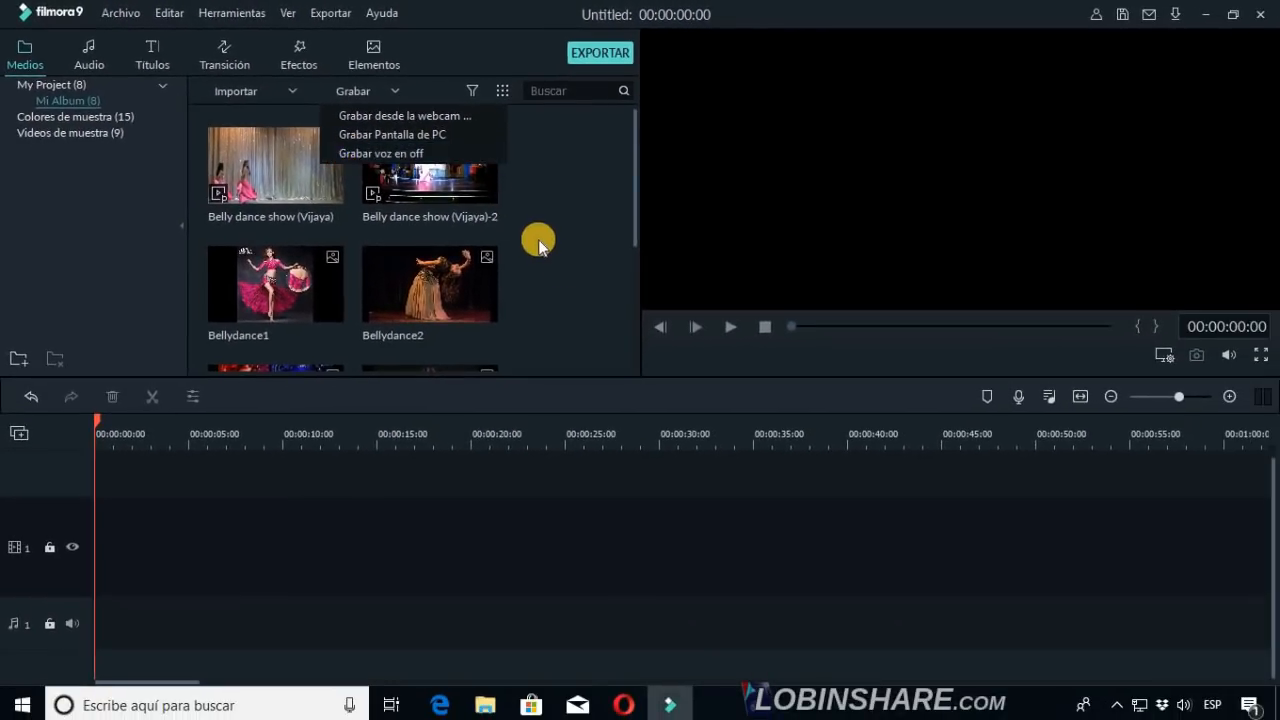
pyautogui.click(565, 269)
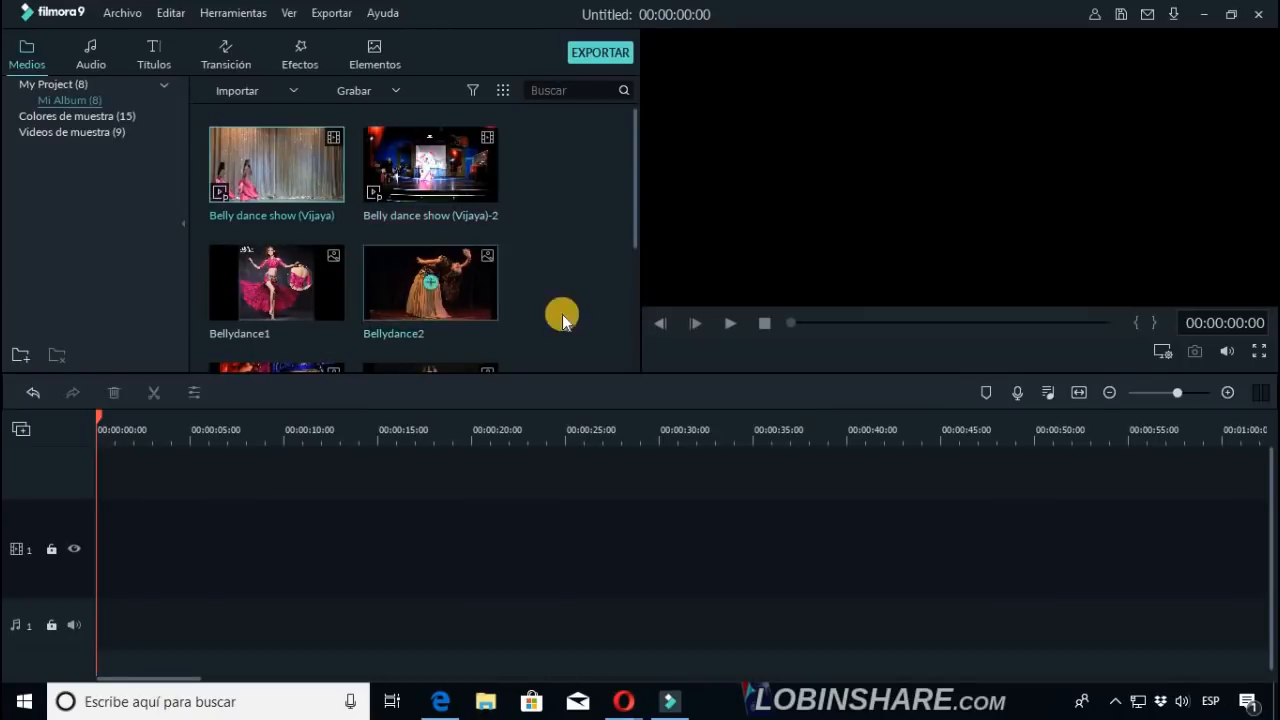
# Place the Belly dance show (Vijaya) video at the start of video track 1, matching the project settings to the media.
pyautogui.click(36, 64)
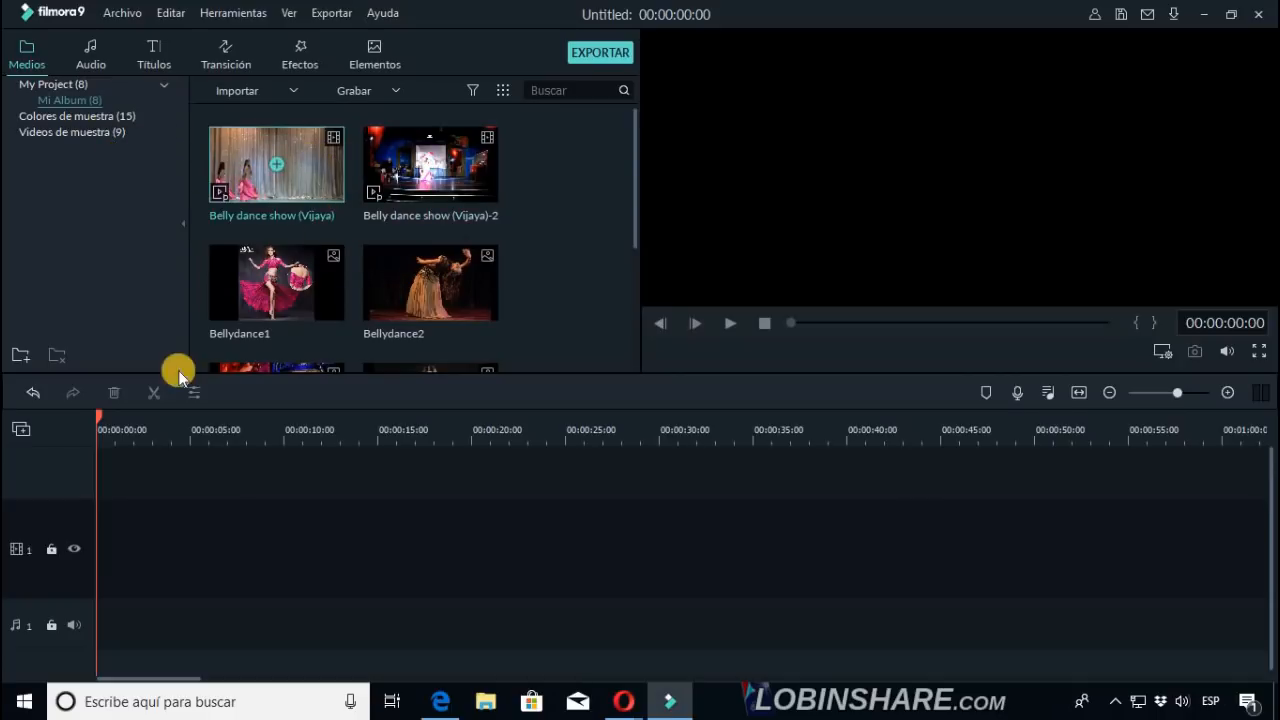
pyautogui.click(312, 177)
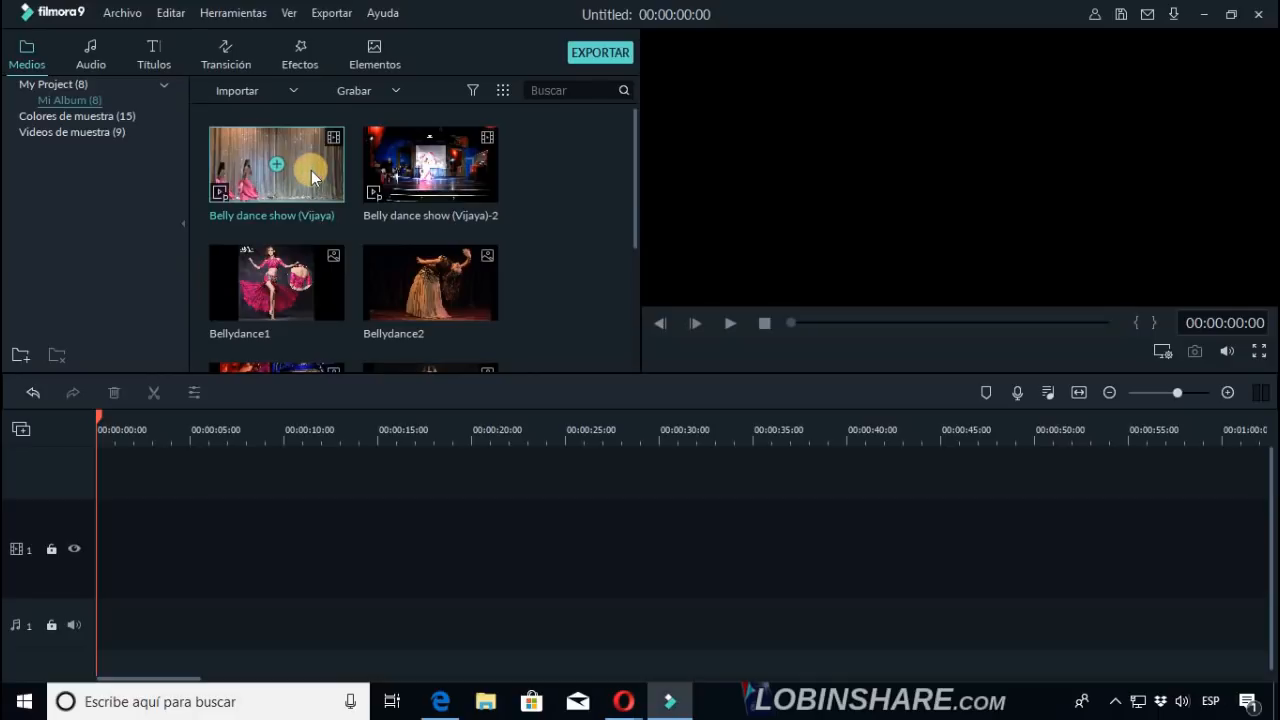
pyautogui.moveTo(310, 170); pyautogui.dragTo(95, 567)
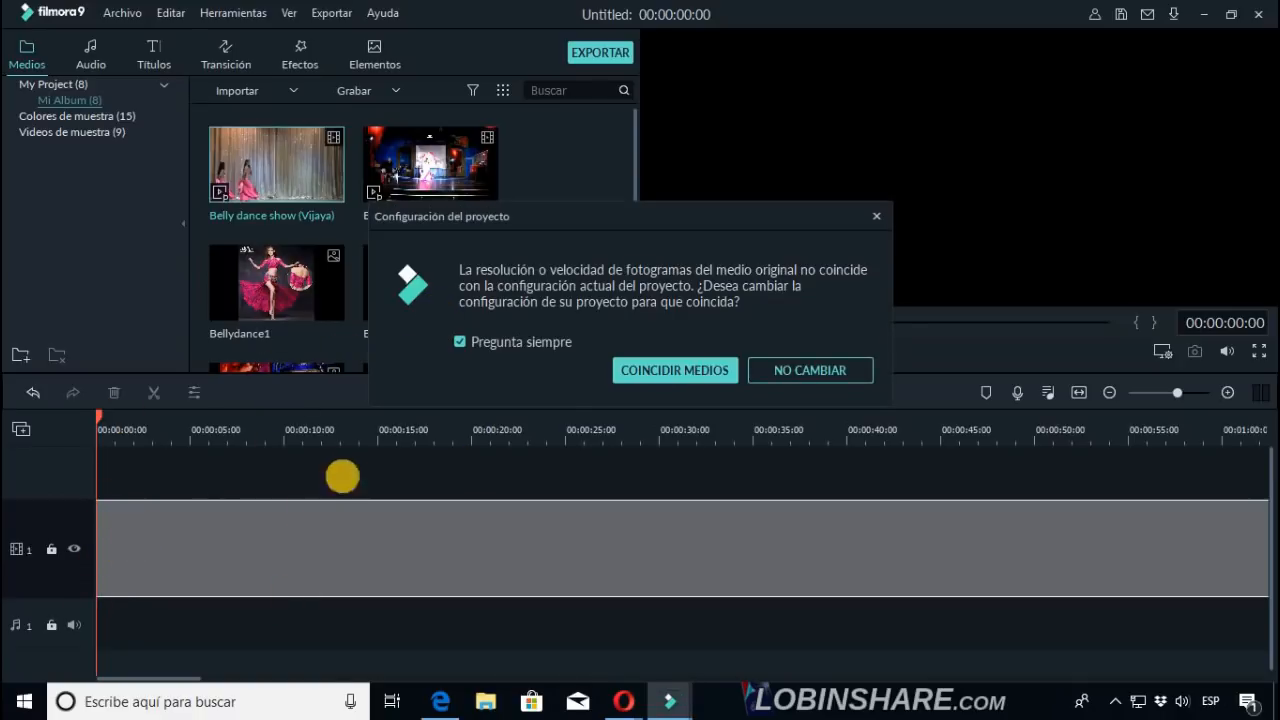
pyautogui.click(647, 373)
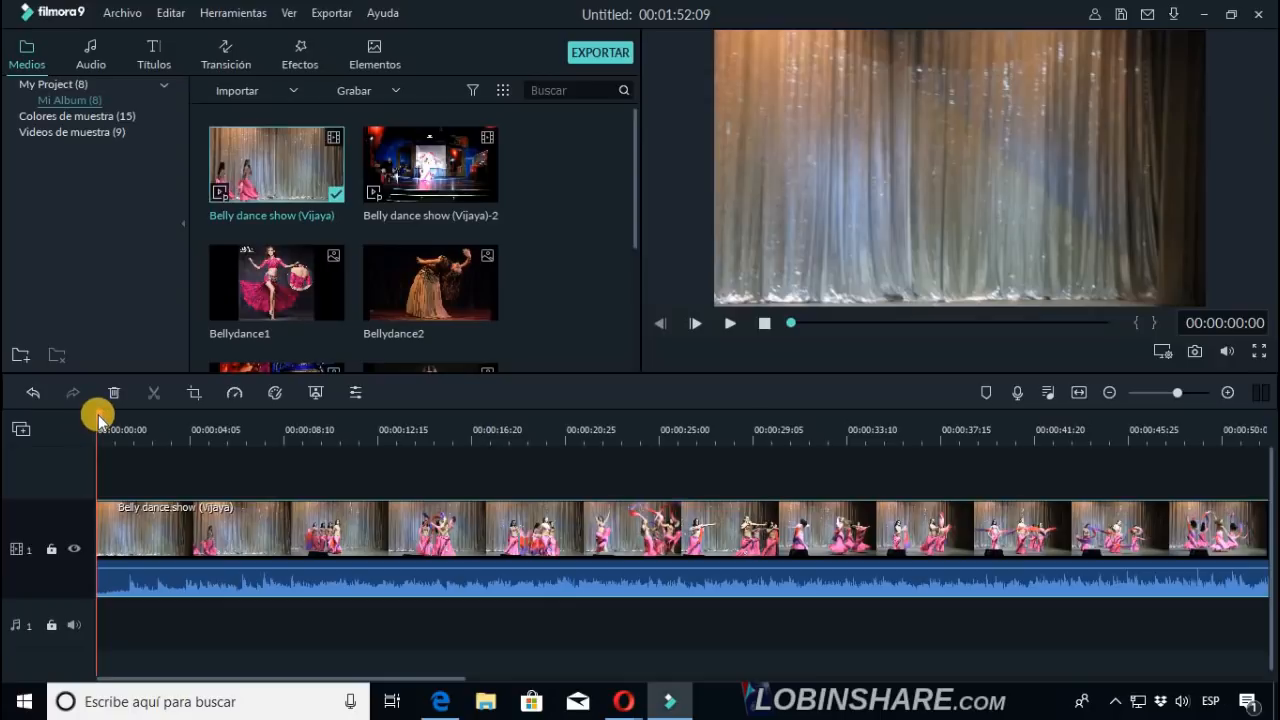
# Scrub the playhead through the first 14 seconds of the Belly dance show (Vijaya) clip on the timeline.
pyautogui.click(198, 423)
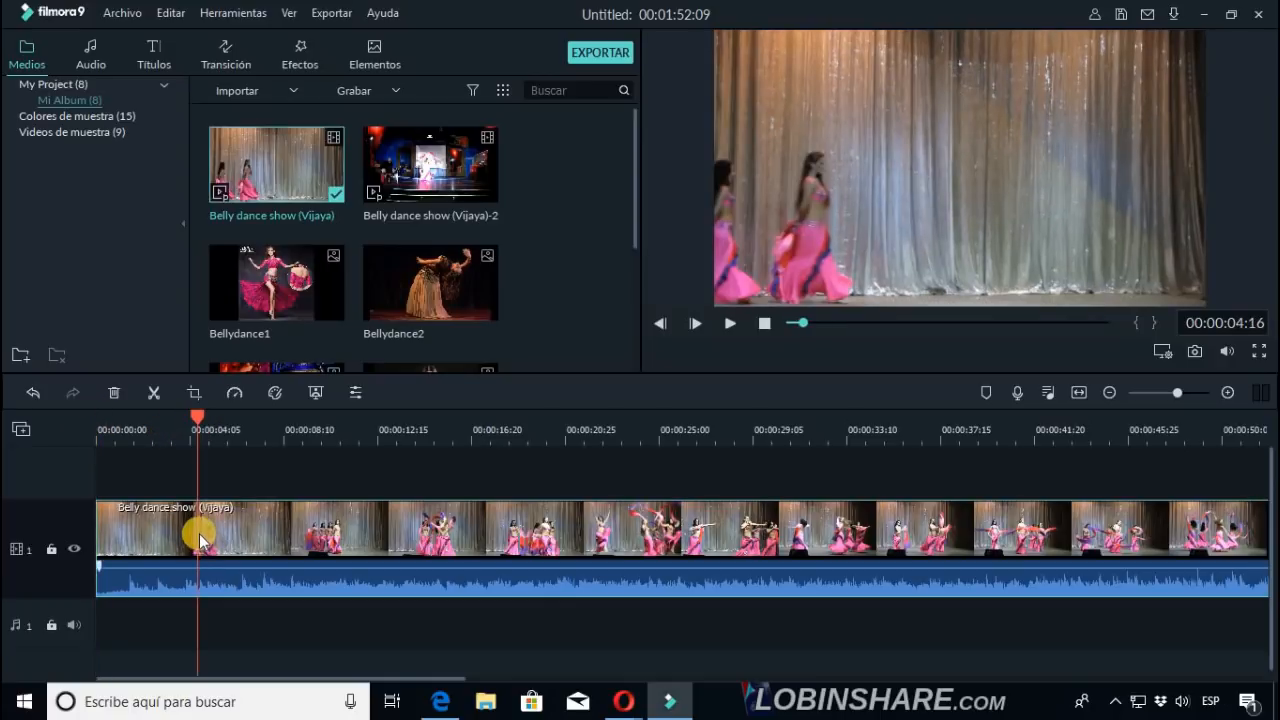
pyautogui.click(268, 423)
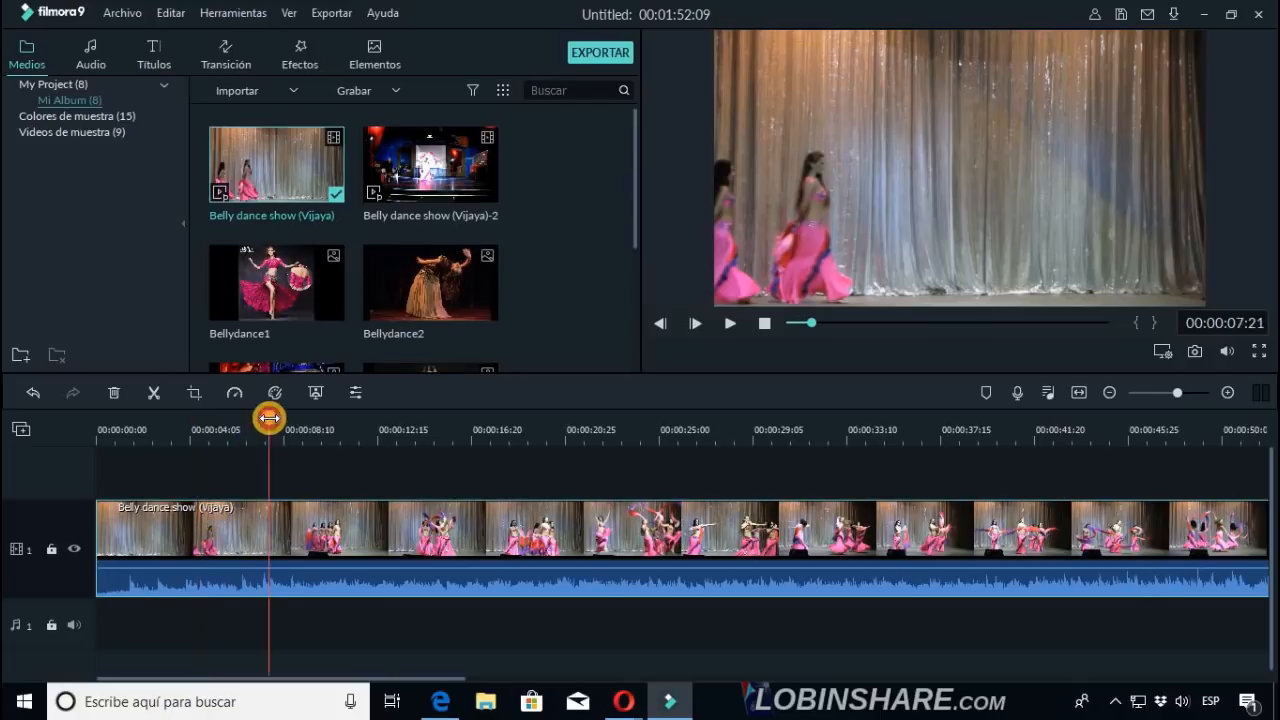
pyautogui.click(311, 424)
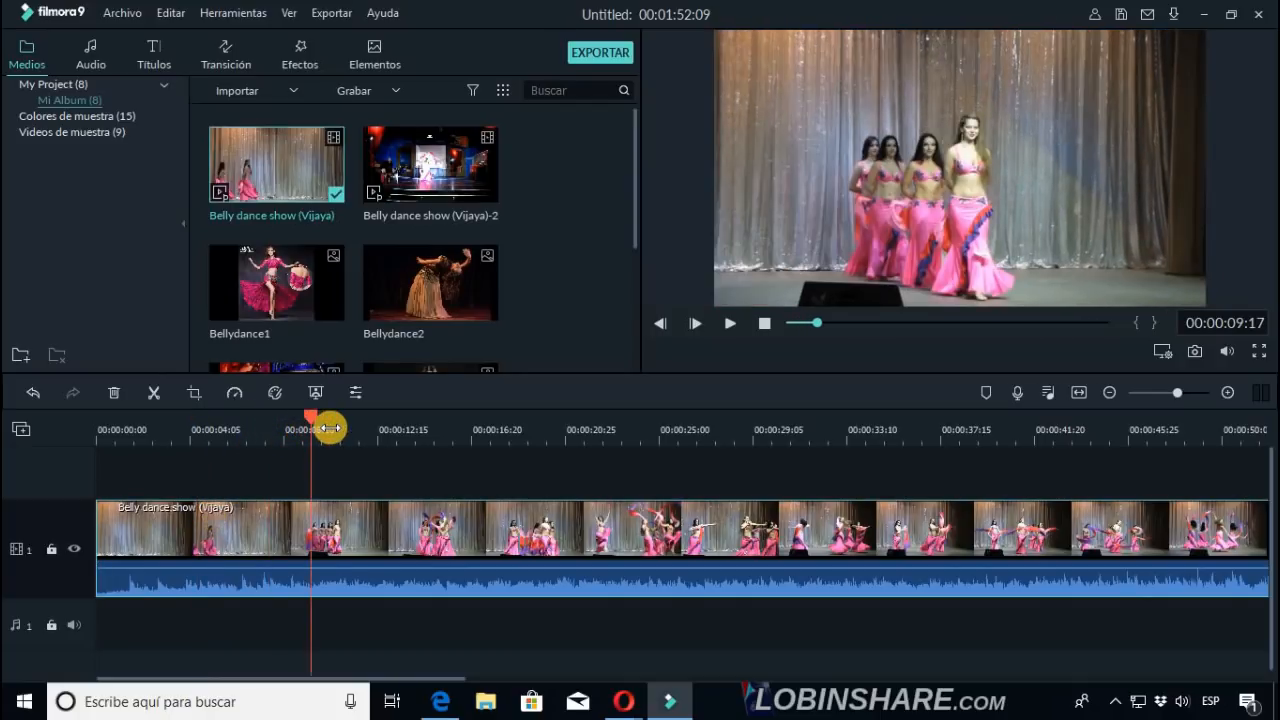
pyautogui.click(366, 430)
pyautogui.click(421, 430)
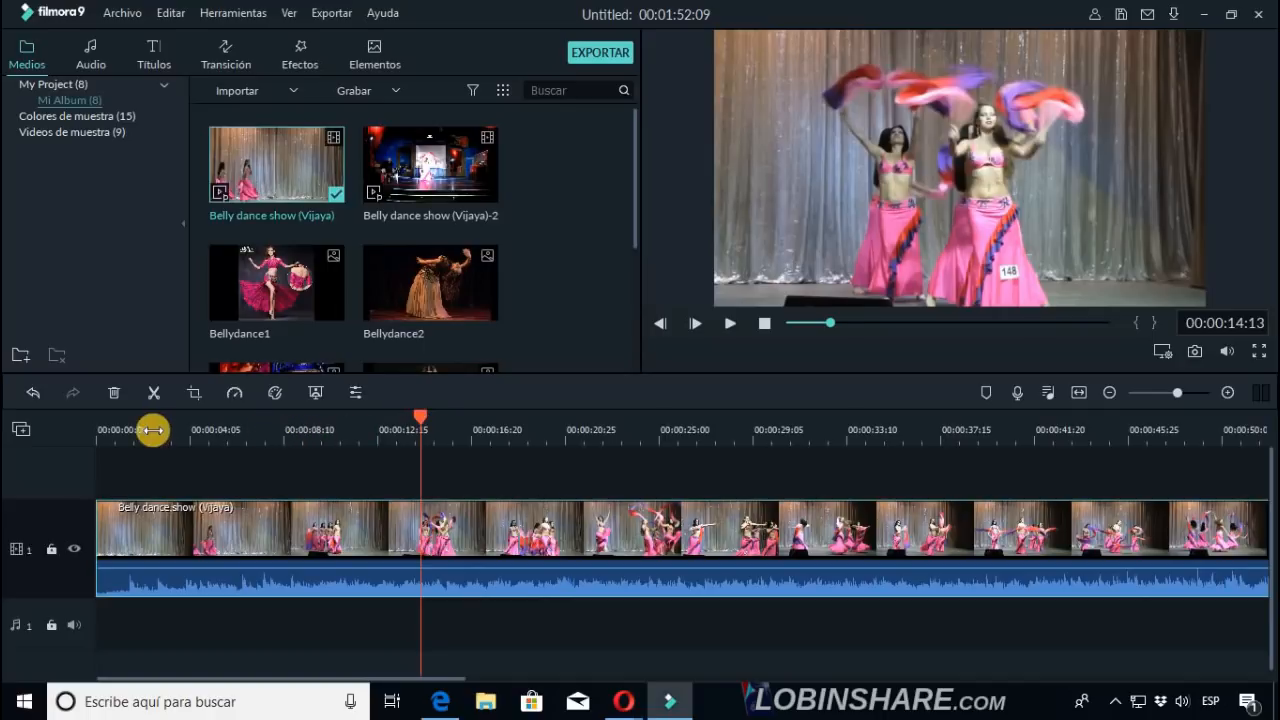
# Return the playhead to 00:00:00:00, play the timeline for about 13 seconds and pause it.
pyautogui.click(99, 430)
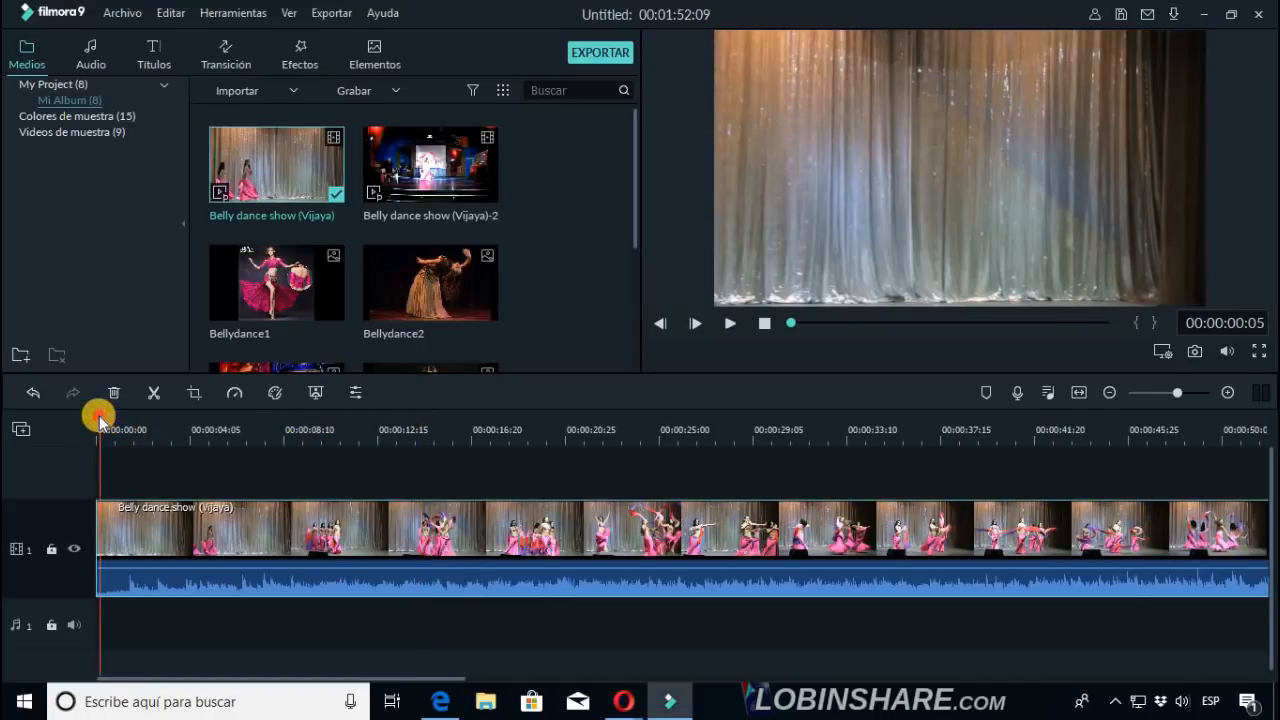
pyautogui.click(96, 418)
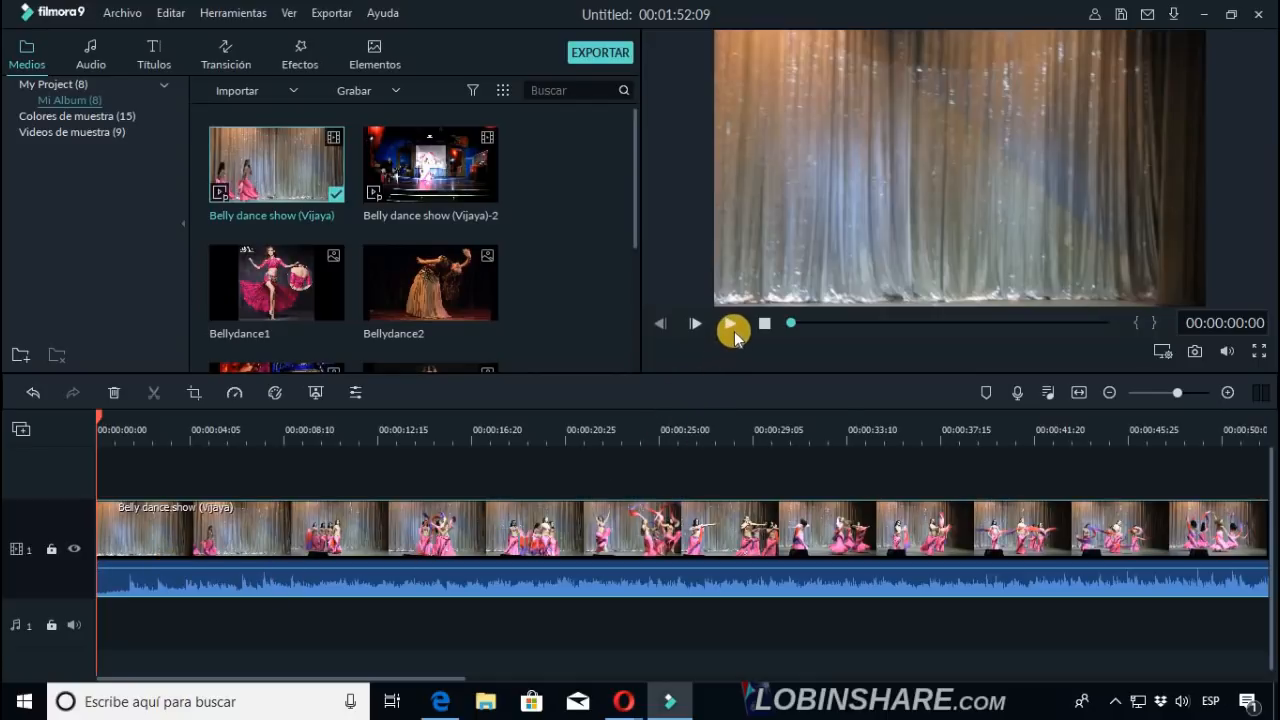
pyautogui.click(731, 326)
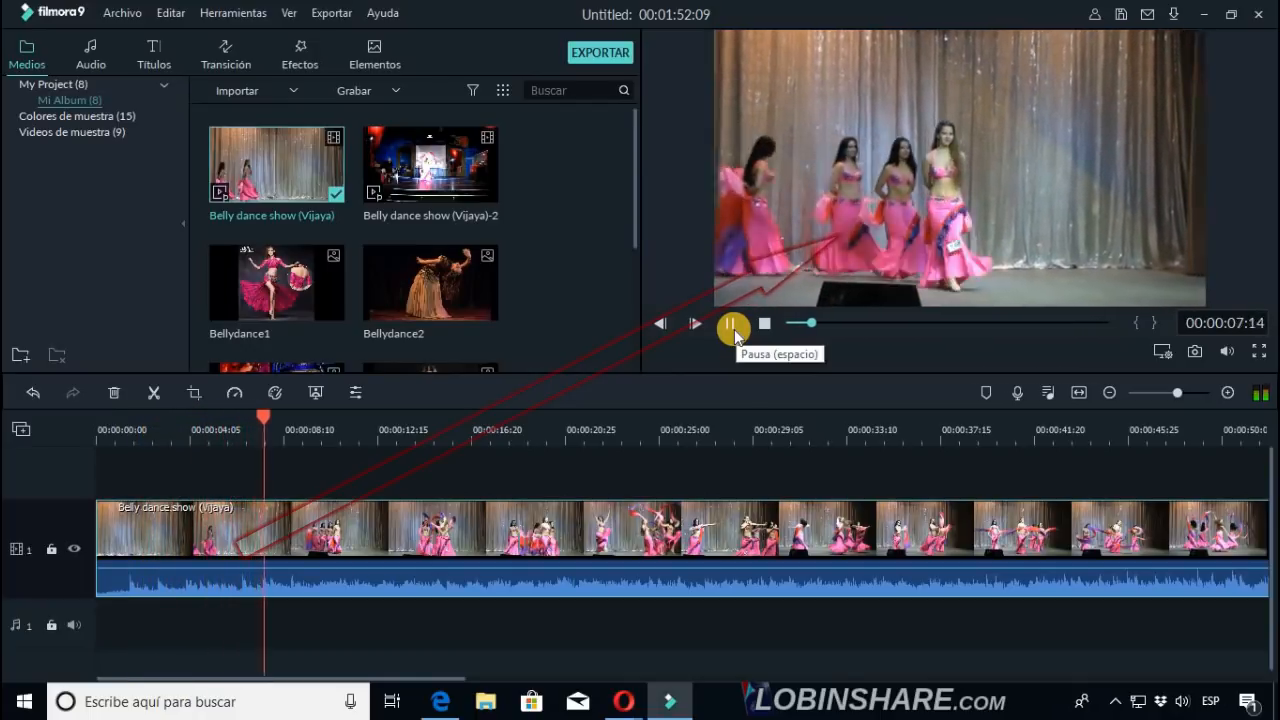
pyautogui.click(734, 330)
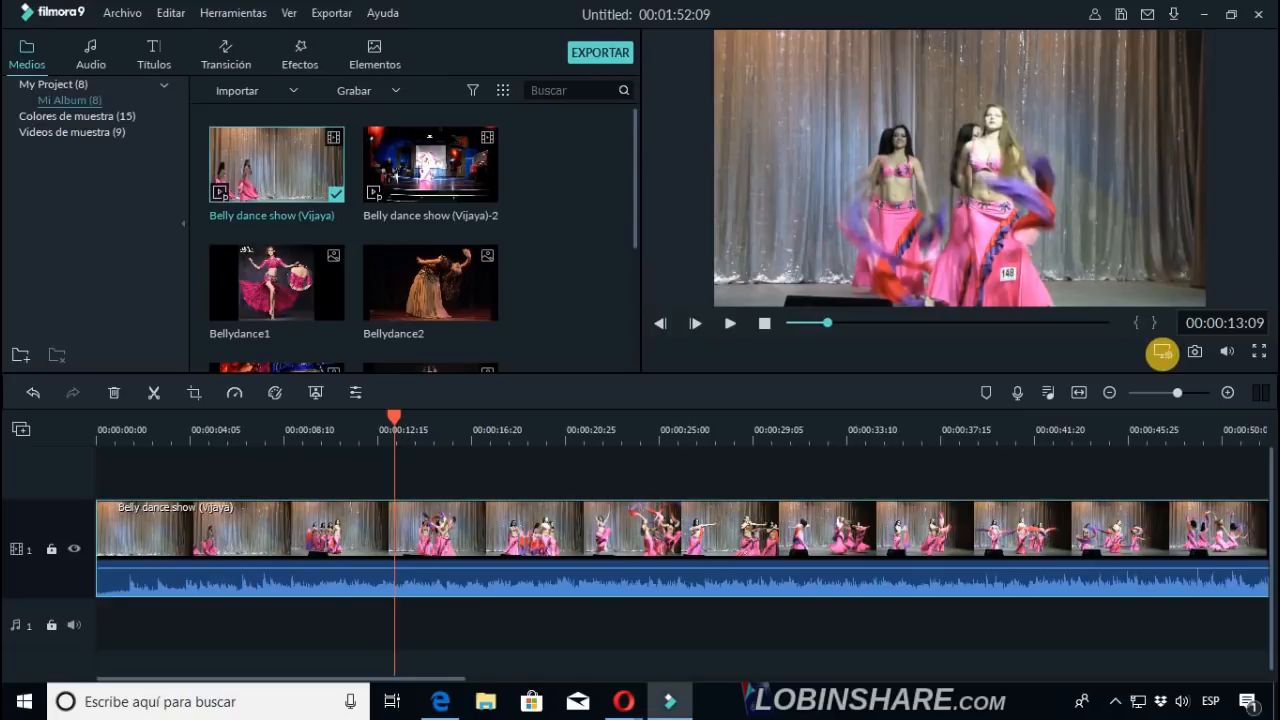
# Lower the preview's playback quality below 1/2 and reopen the playback quality options.
pyautogui.click(1163, 356)
pyautogui.moveTo(1166, 372)
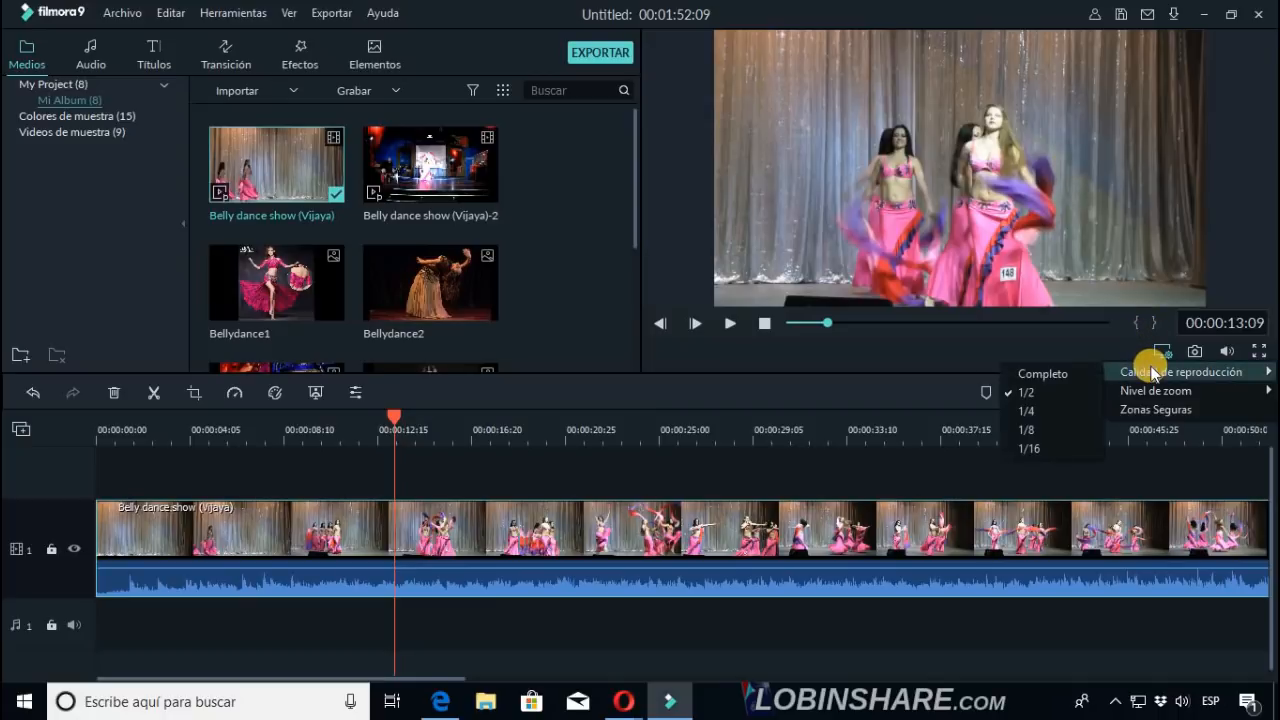
pyautogui.click(1023, 441)
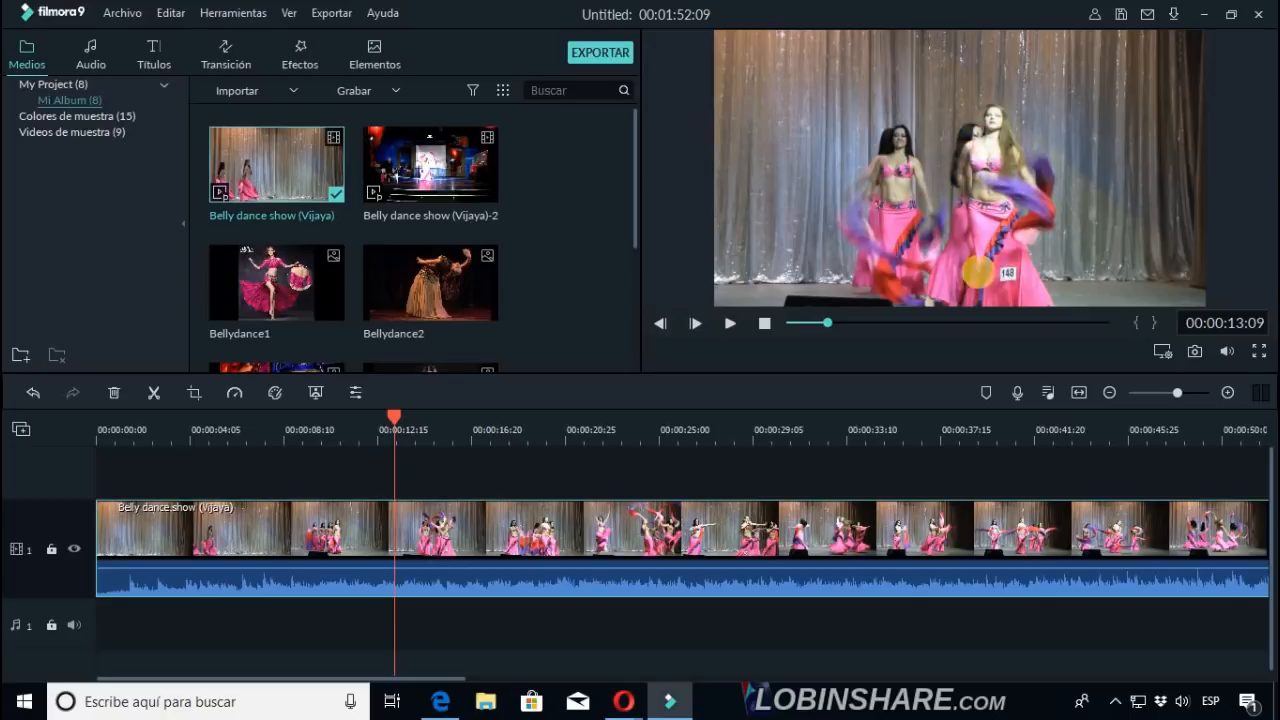
pyautogui.click(1161, 351)
pyautogui.moveTo(1165, 372)
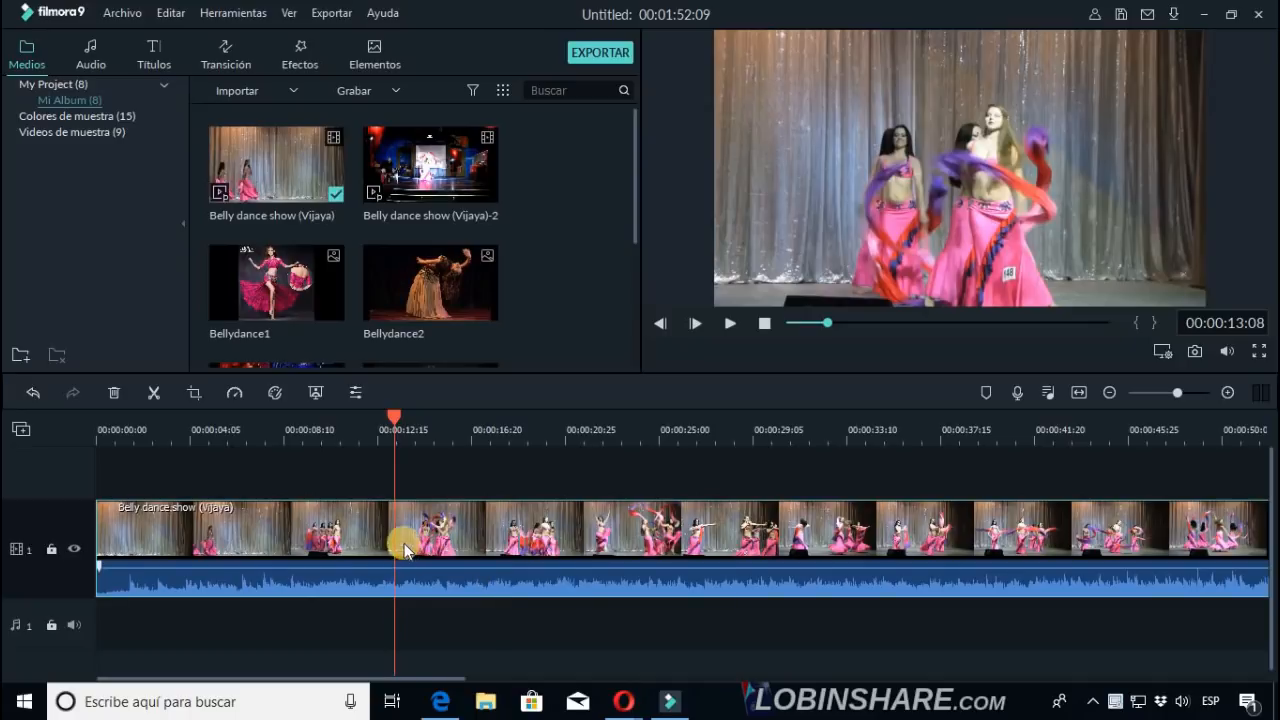
# Play the timeline clip twice from 00:00:00:00, pausing after about six seconds and again after about two seconds.
pyautogui.click(451, 417)
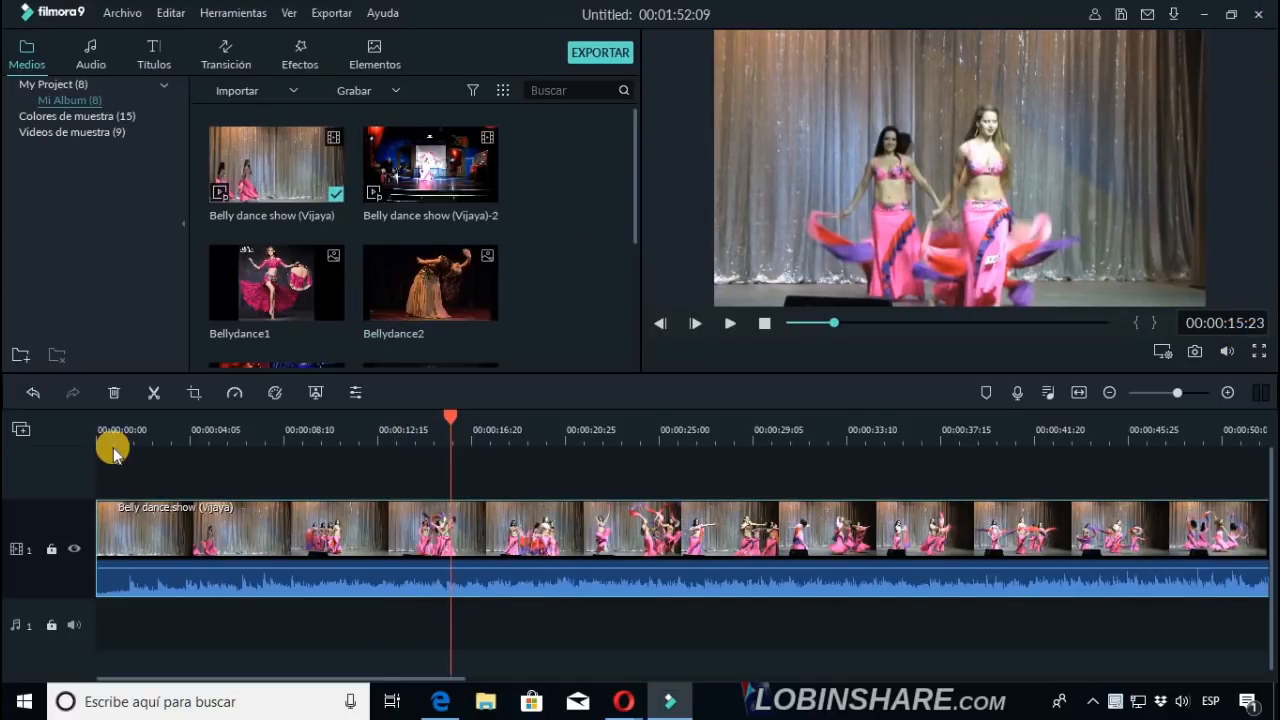
pyautogui.moveTo(103, 437); pyautogui.dragTo(83, 418)
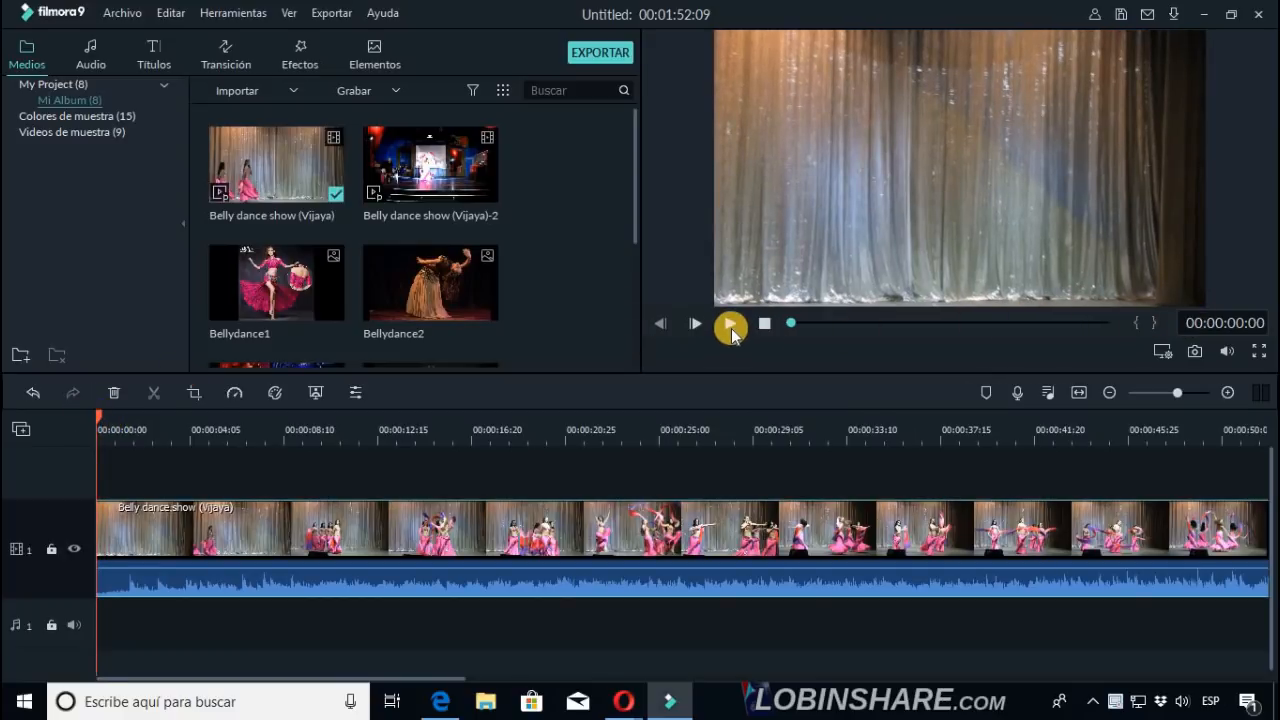
pyautogui.click(731, 326)
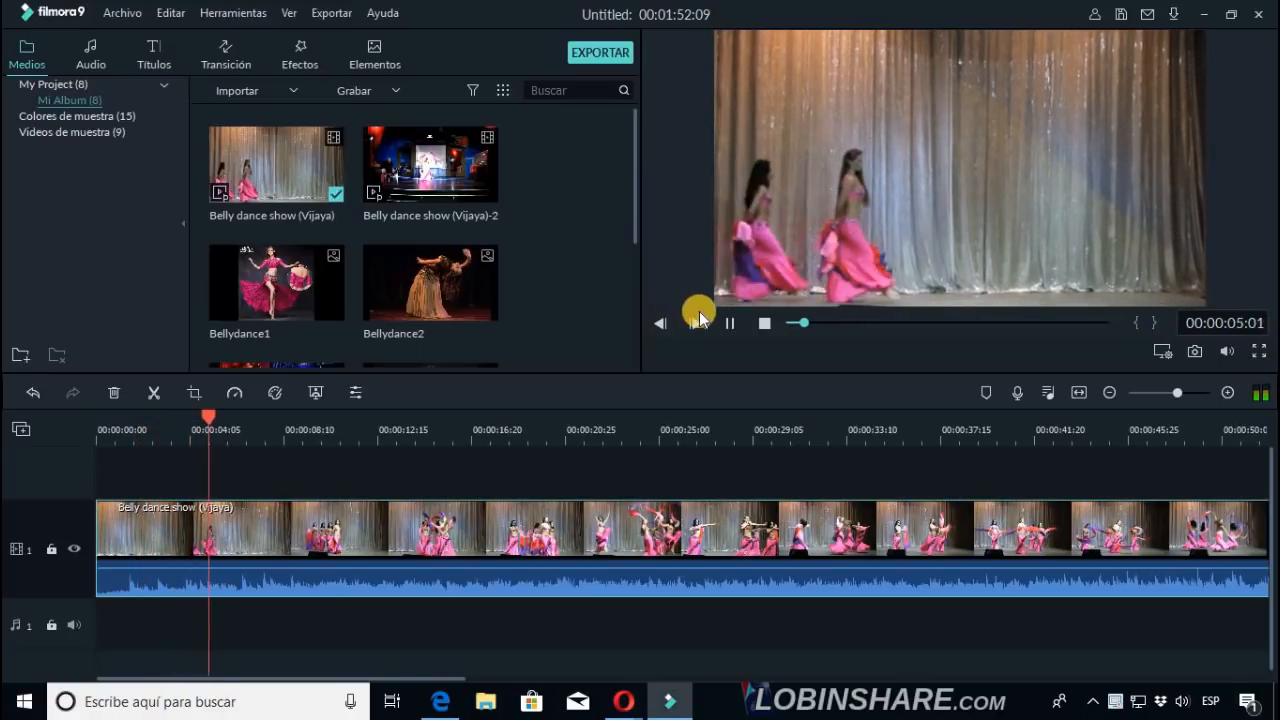
pyautogui.click(731, 325)
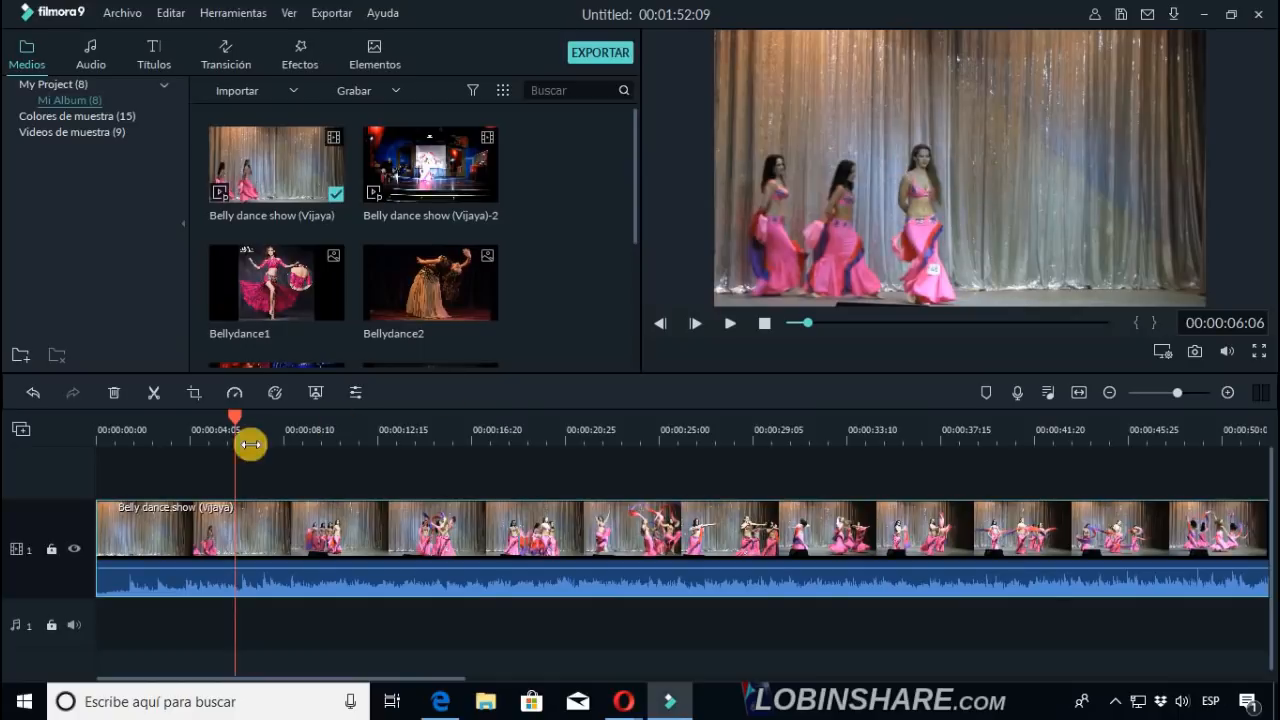
pyautogui.click(104, 429)
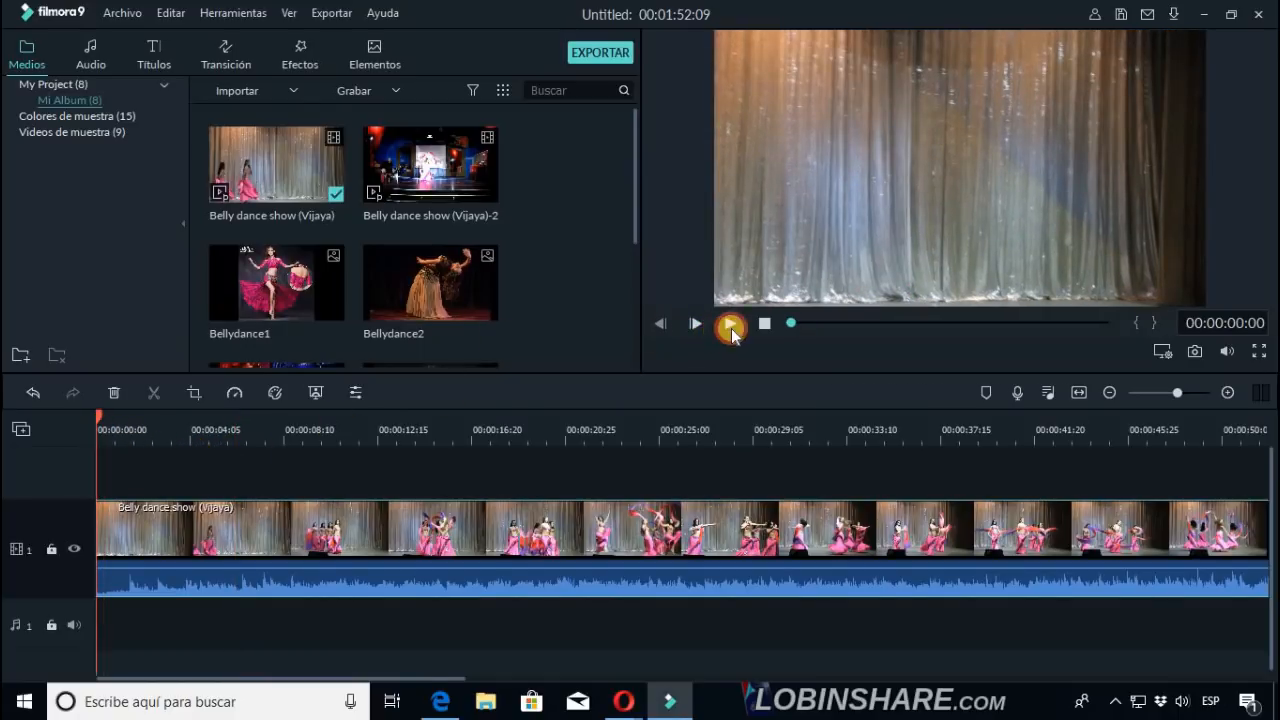
pyautogui.click(731, 326)
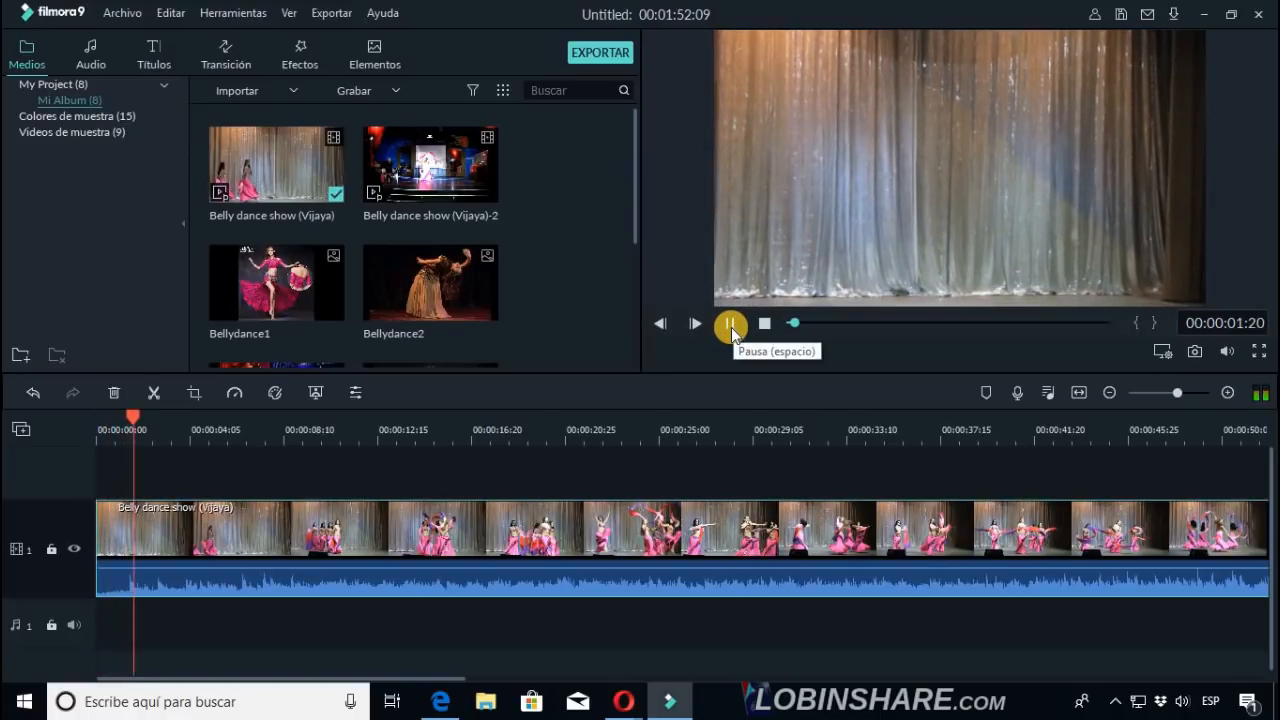
pyautogui.click(731, 323)
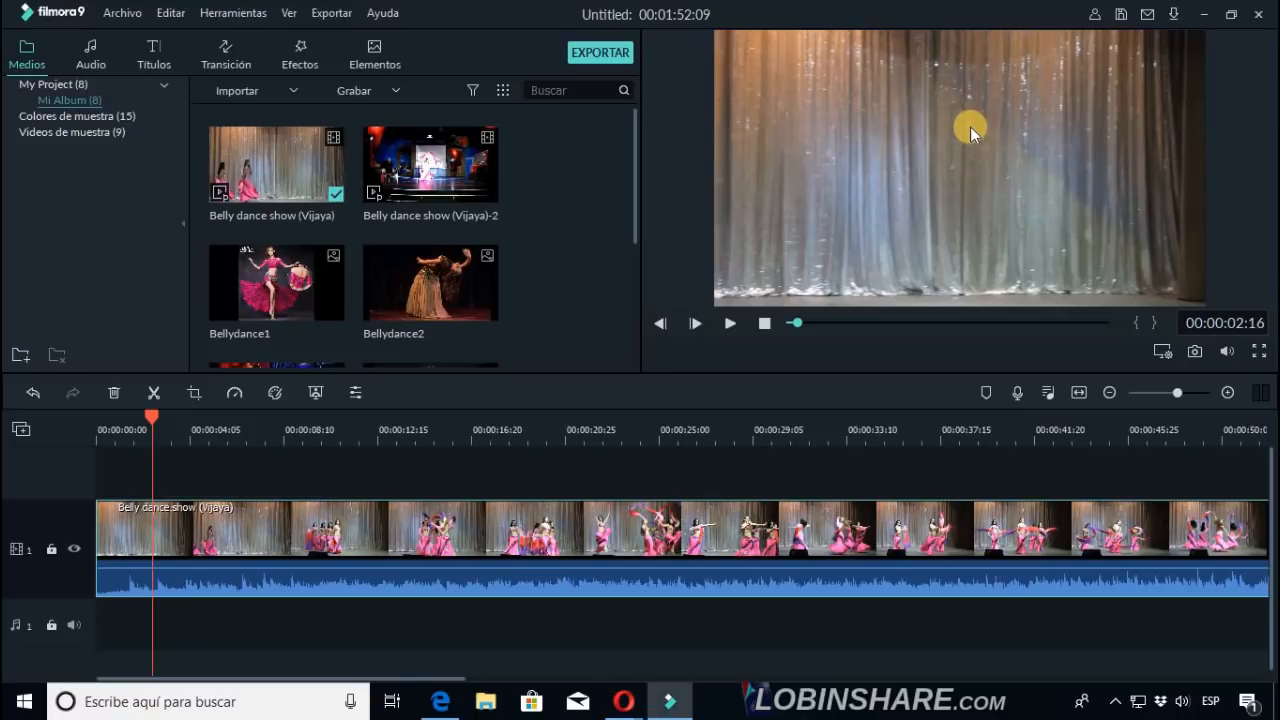
# Split the Belly dance show (Vijaya) clip at 00:00:05:05 and shift its second part about 4 seconds along the track, leaving a gap.
pyautogui.click(190, 441)
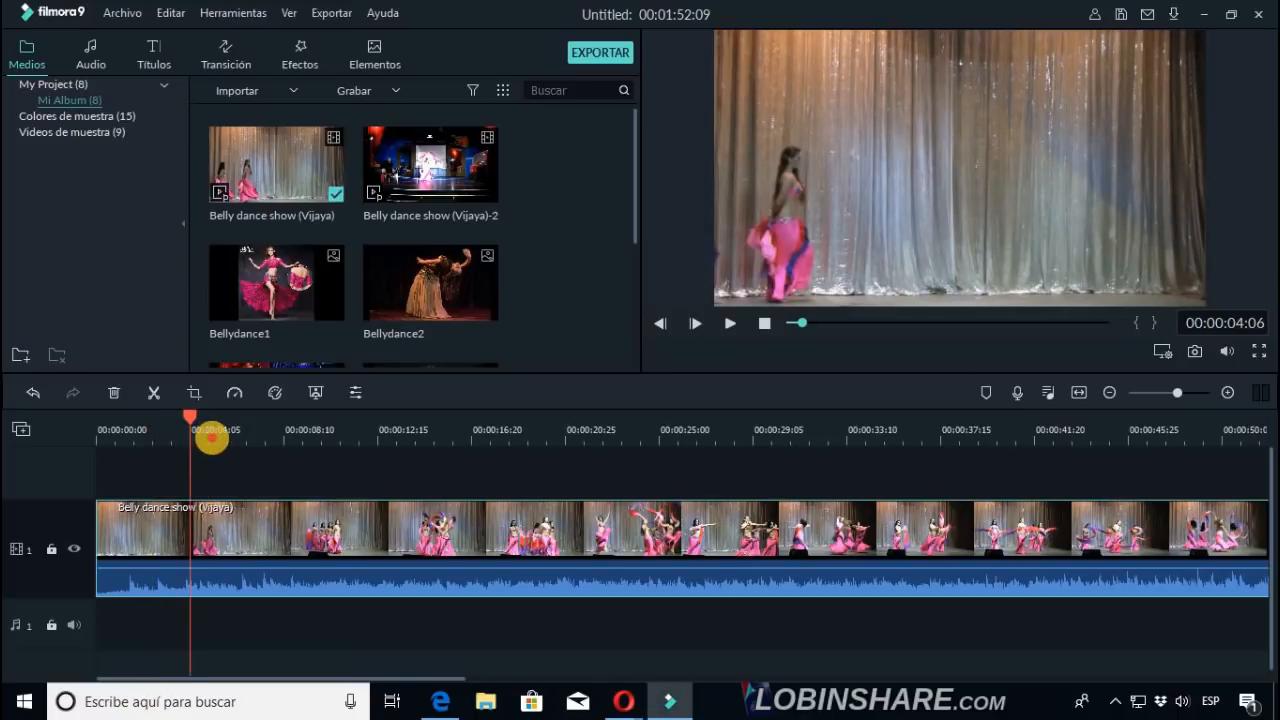
pyautogui.click(211, 437)
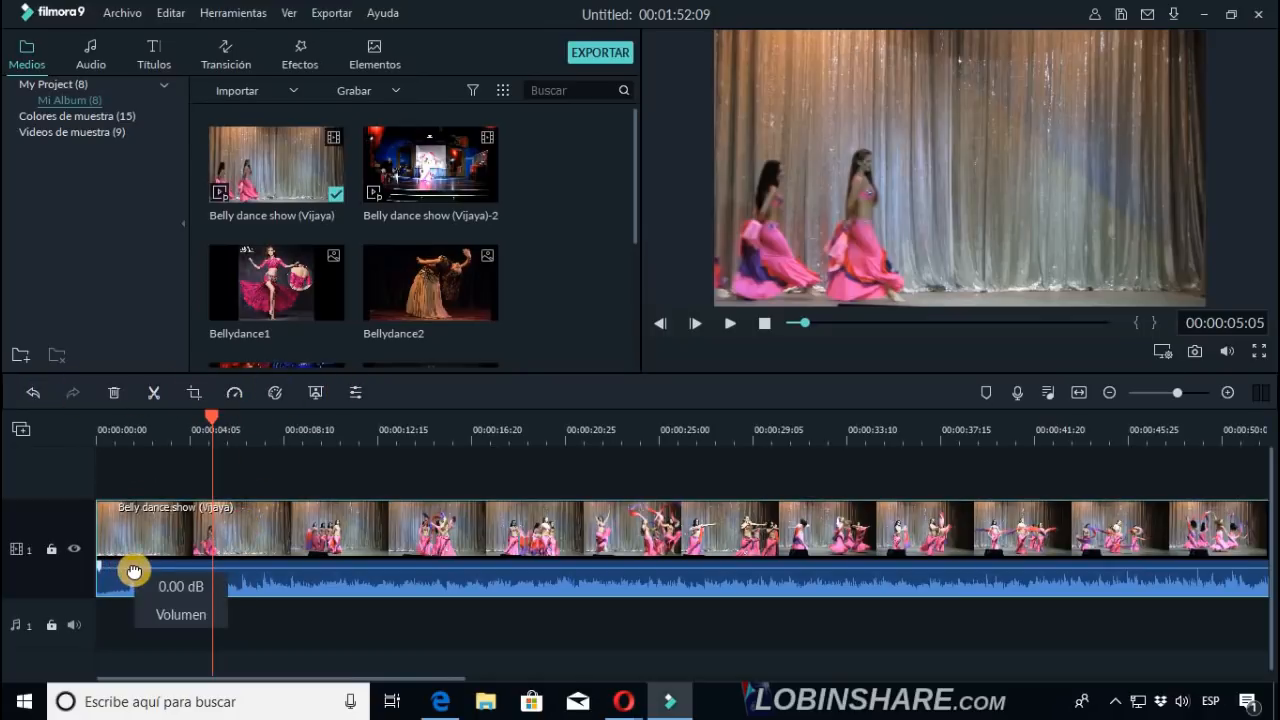
pyautogui.click(240, 466)
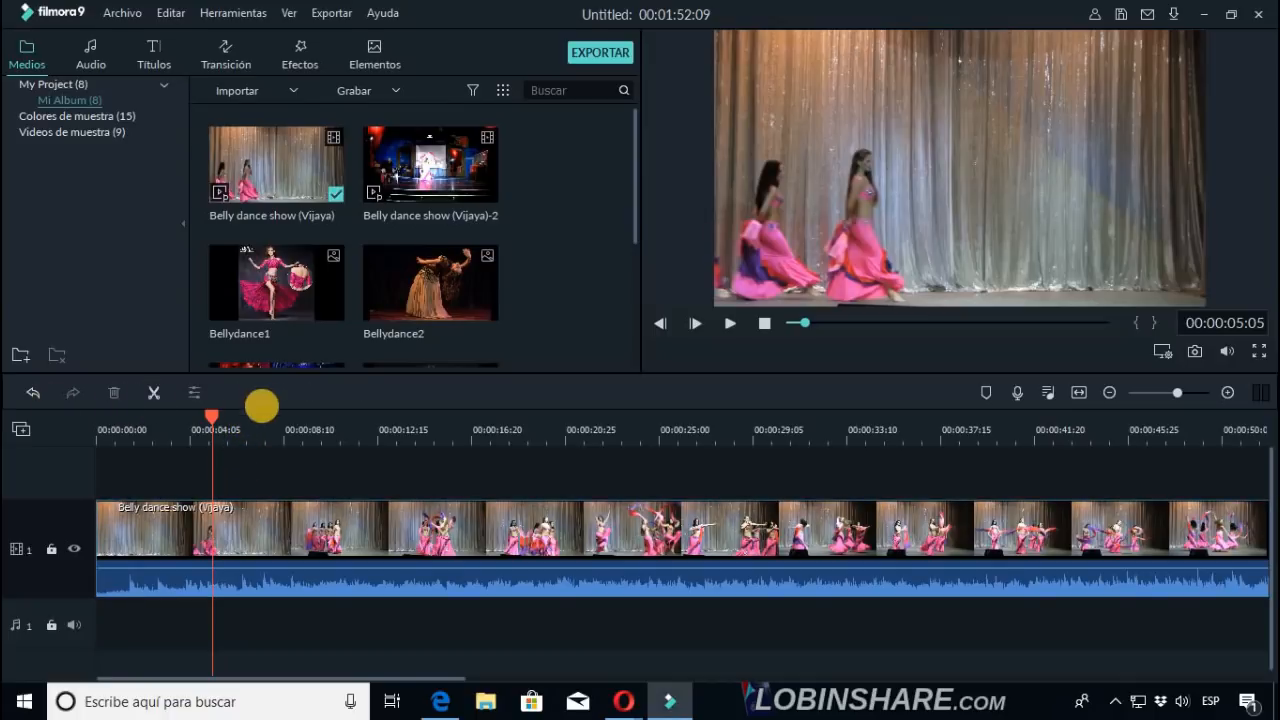
pyautogui.click(243, 545)
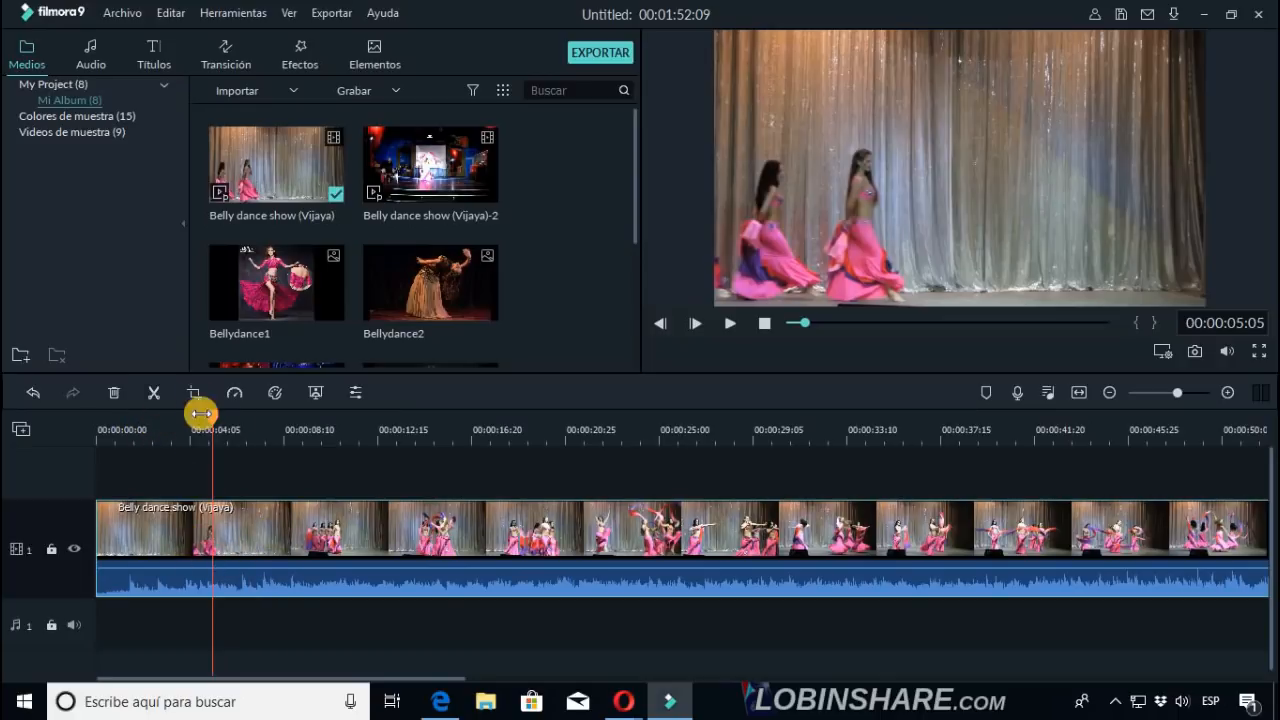
pyautogui.click(152, 393)
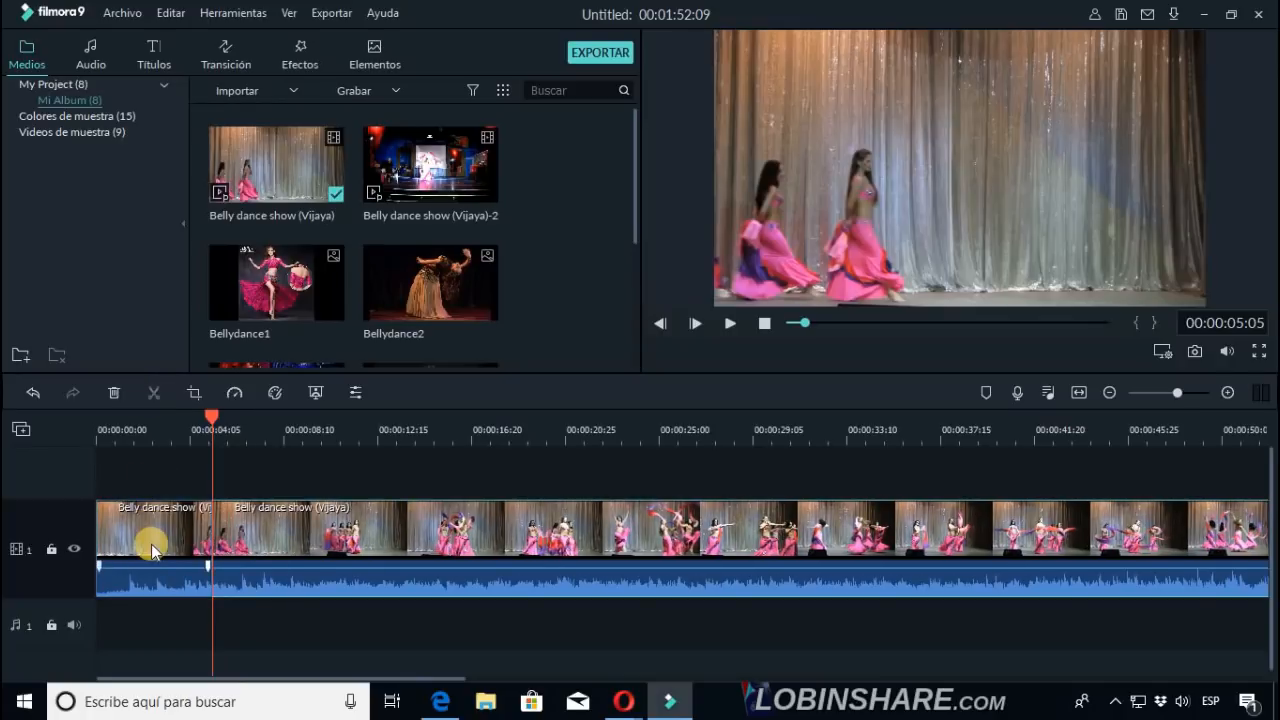
pyautogui.click(248, 545)
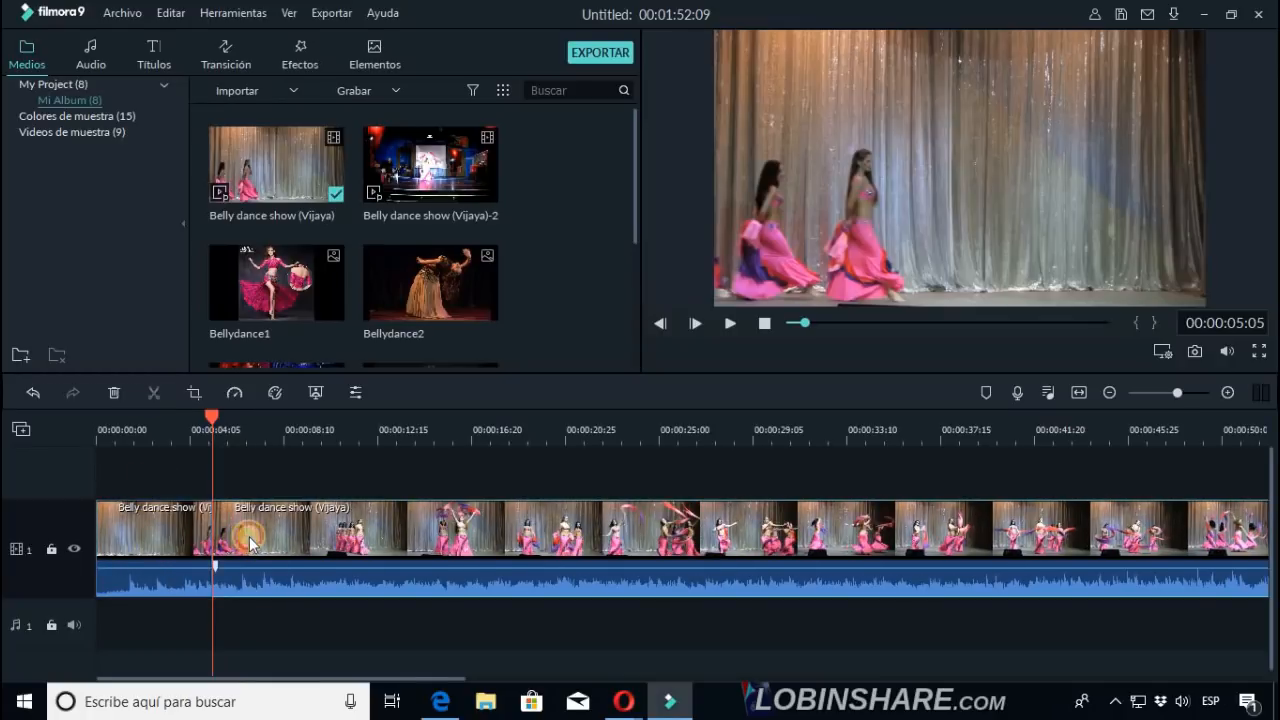
pyautogui.moveTo(249, 543); pyautogui.dragTo(300, 528)
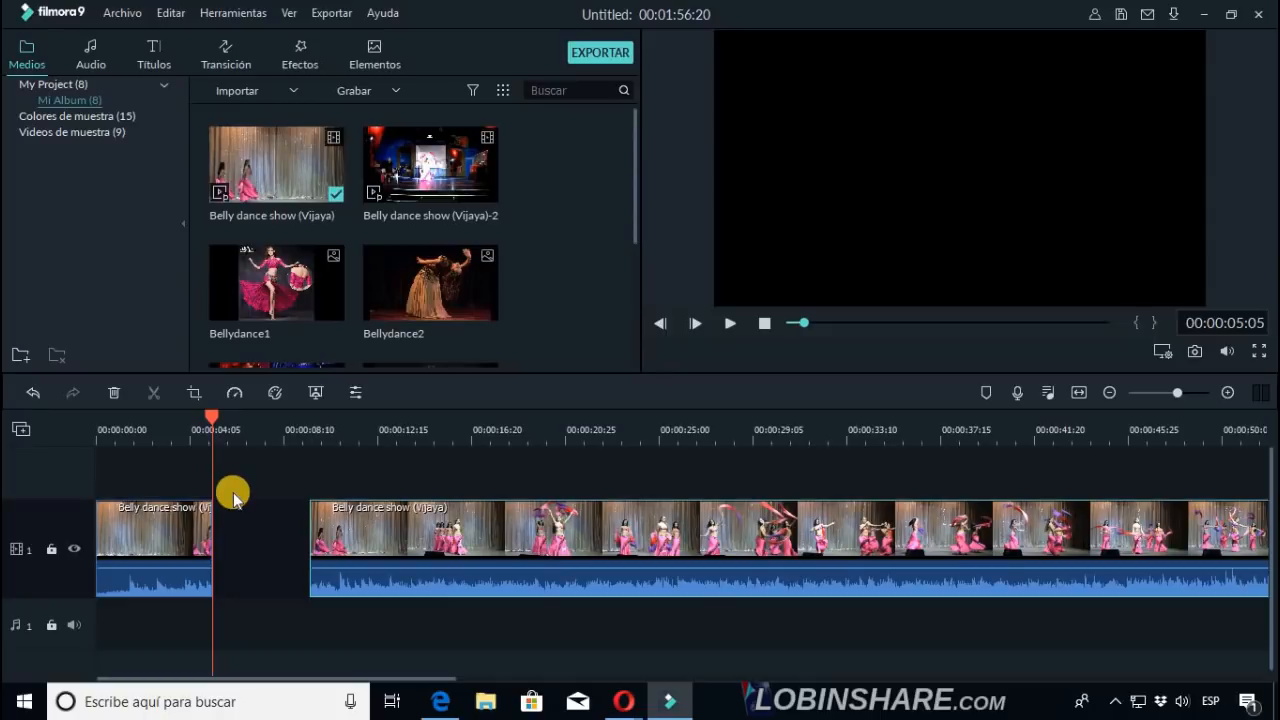
# Delete the clip's first part, before 00:00:05:05, and move the remaining part to the start of track 1.
pyautogui.click(150, 512)
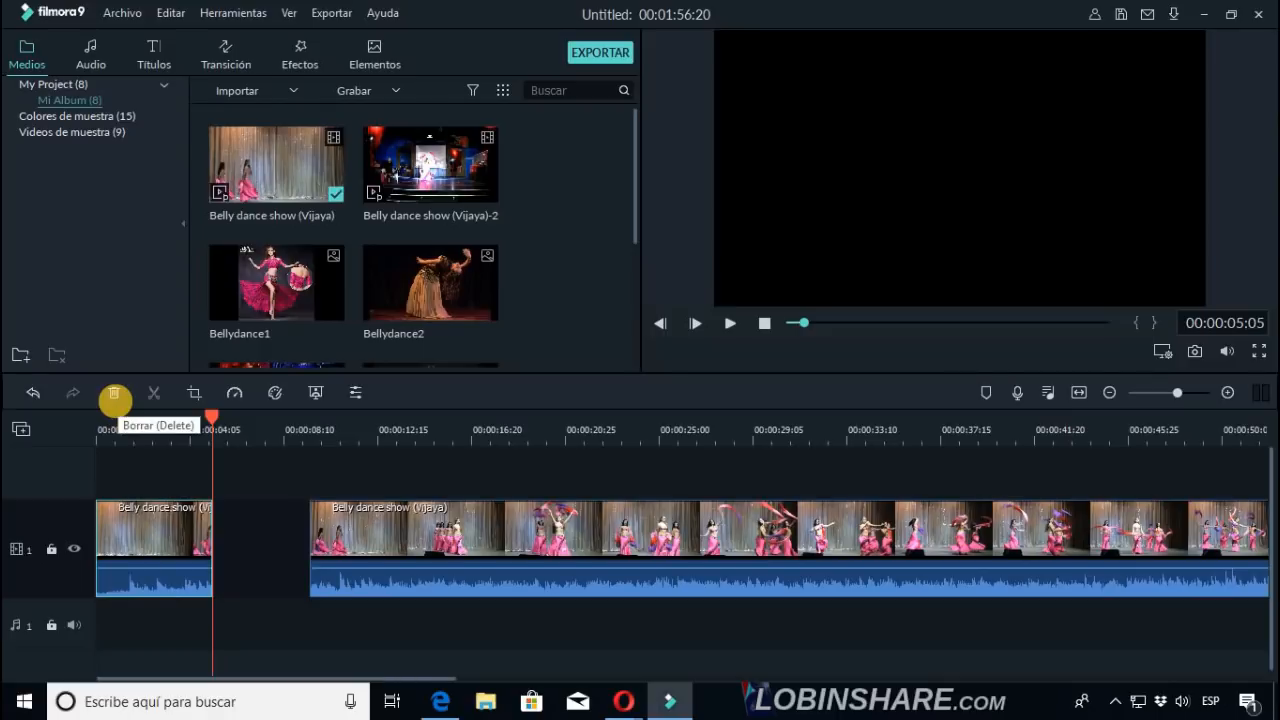
pyautogui.click(115, 399)
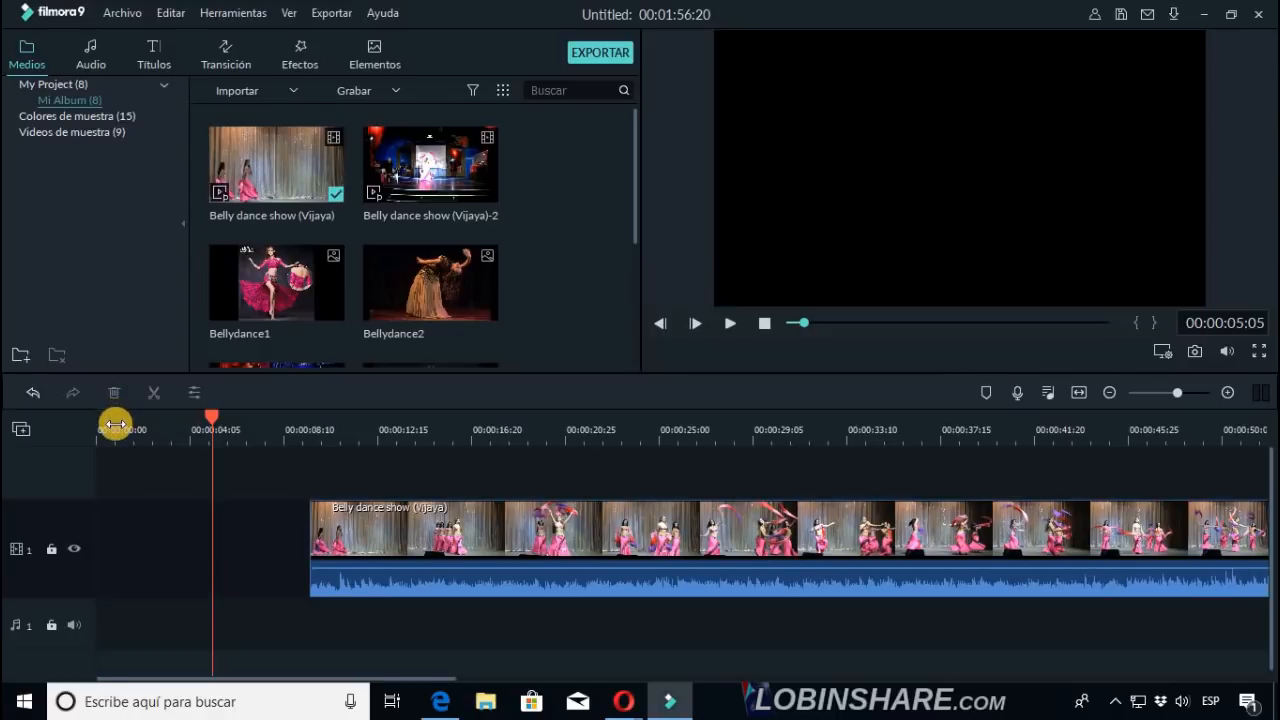
pyautogui.click(722, 325)
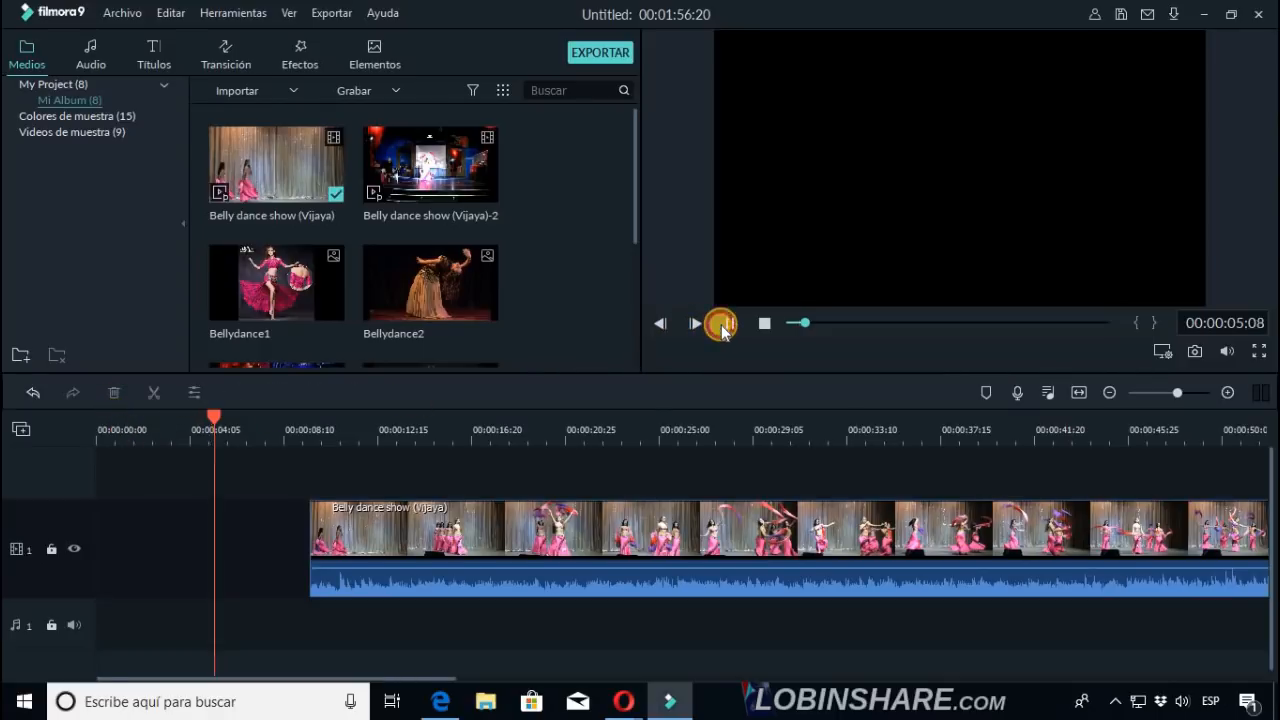
pyautogui.click(729, 325)
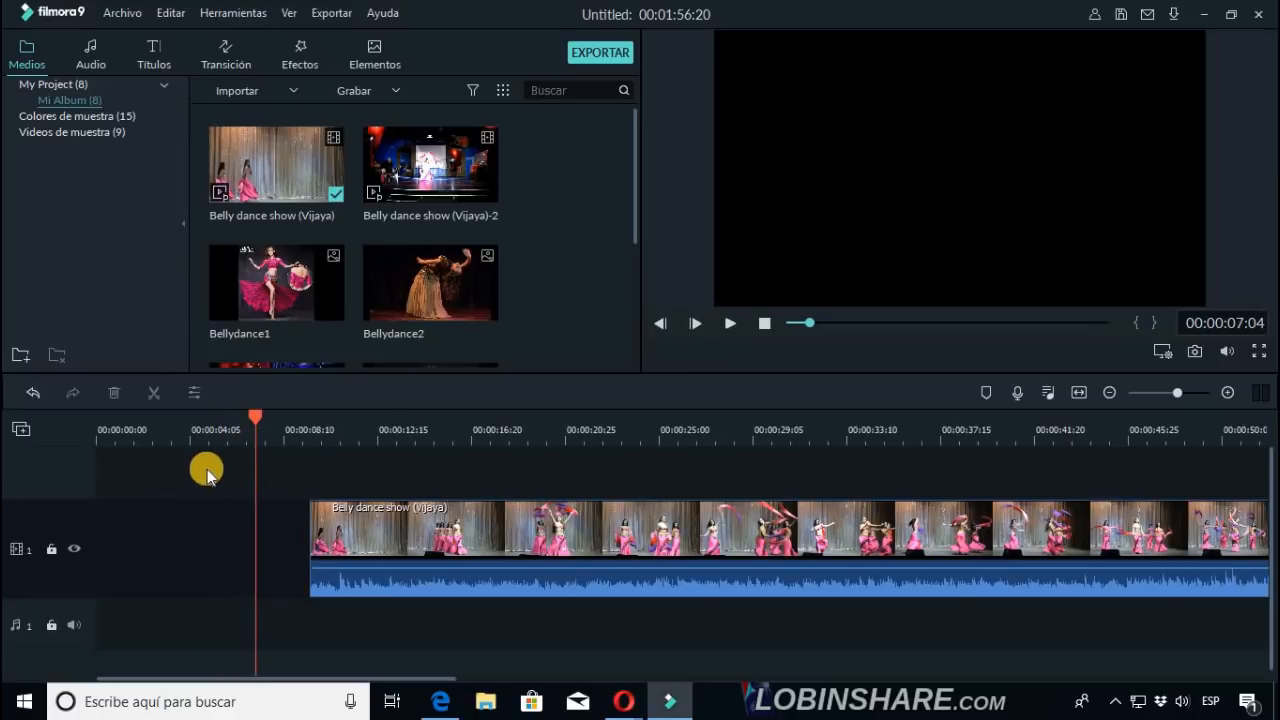
pyautogui.click(379, 539)
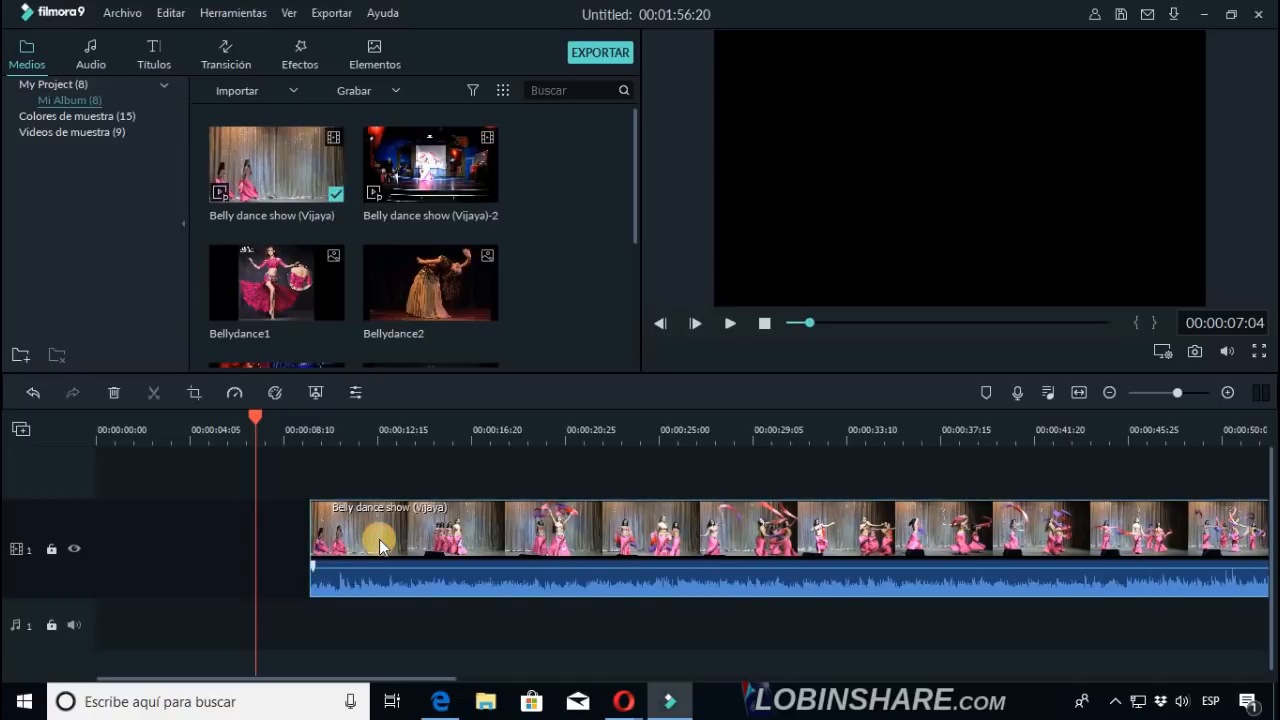
pyautogui.moveTo(379, 539); pyautogui.dragTo(148, 545)
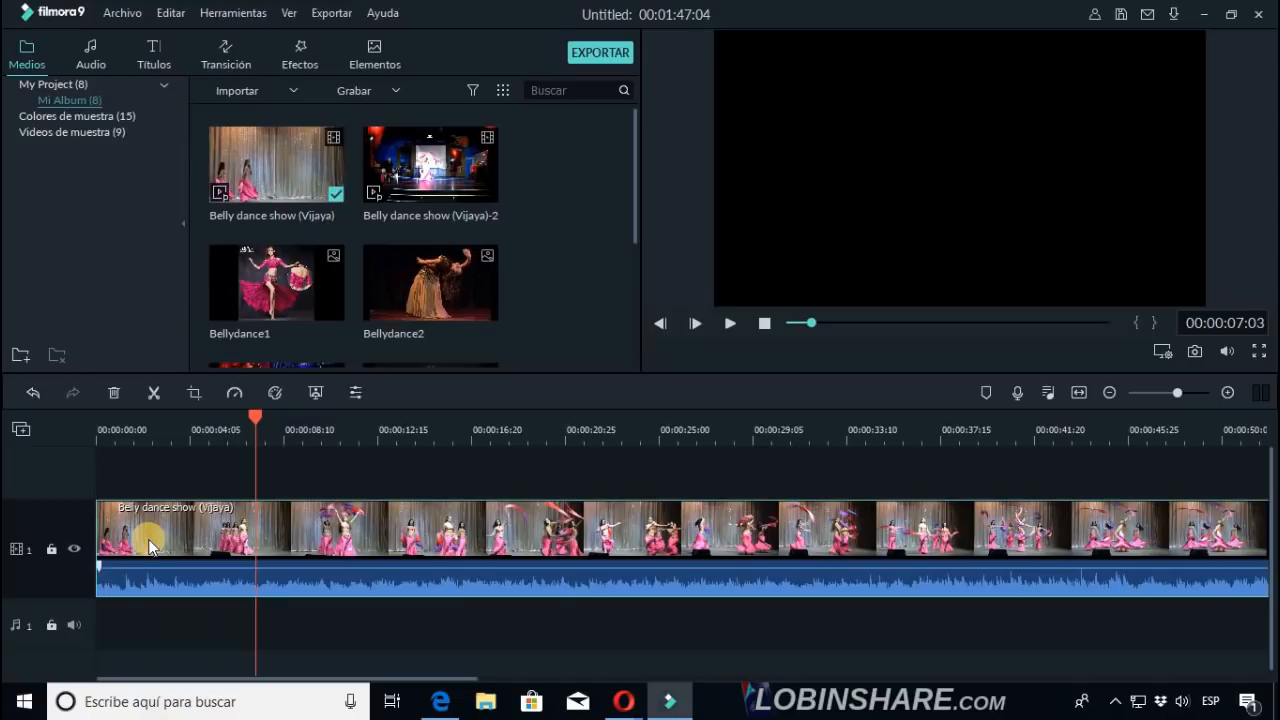
# Play the clip from 00:00:00:00 to 00:00:07:16, split it there and shift its second part about 6 seconds along the track.
pyautogui.click(99, 424)
pyautogui.moveTo(99, 424); pyautogui.dragTo(86, 424)
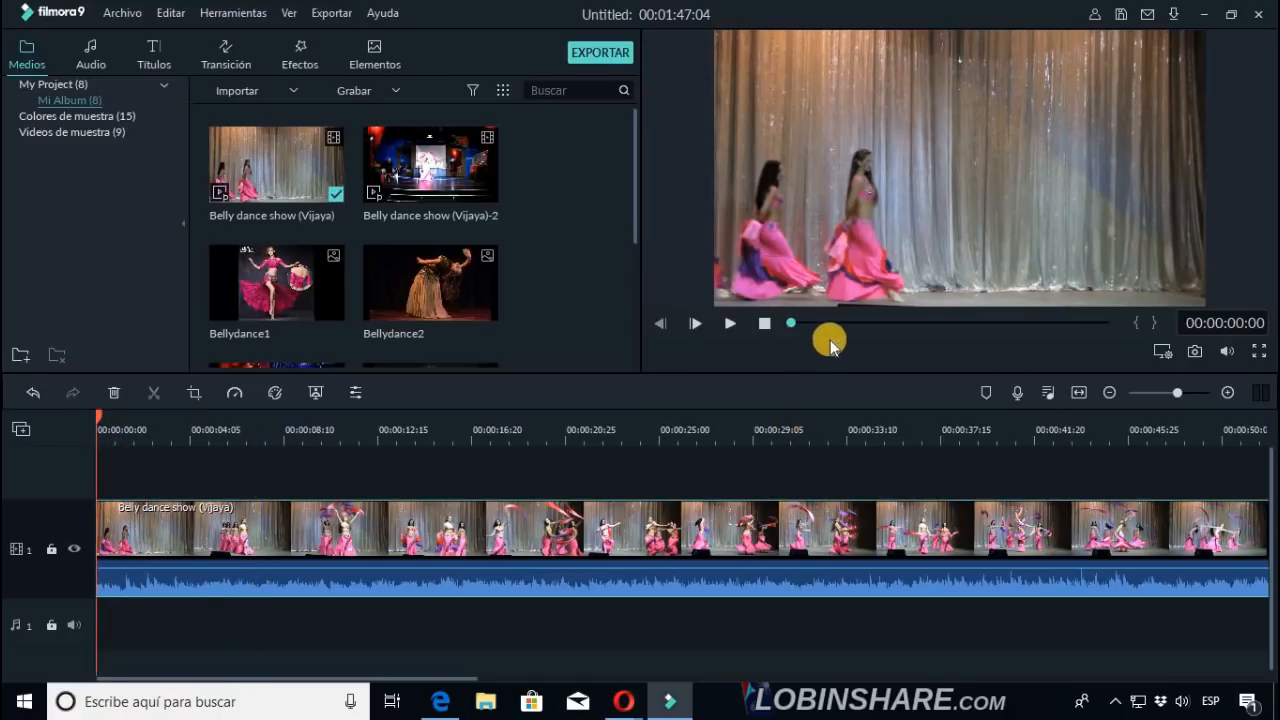
pyautogui.click(730, 324)
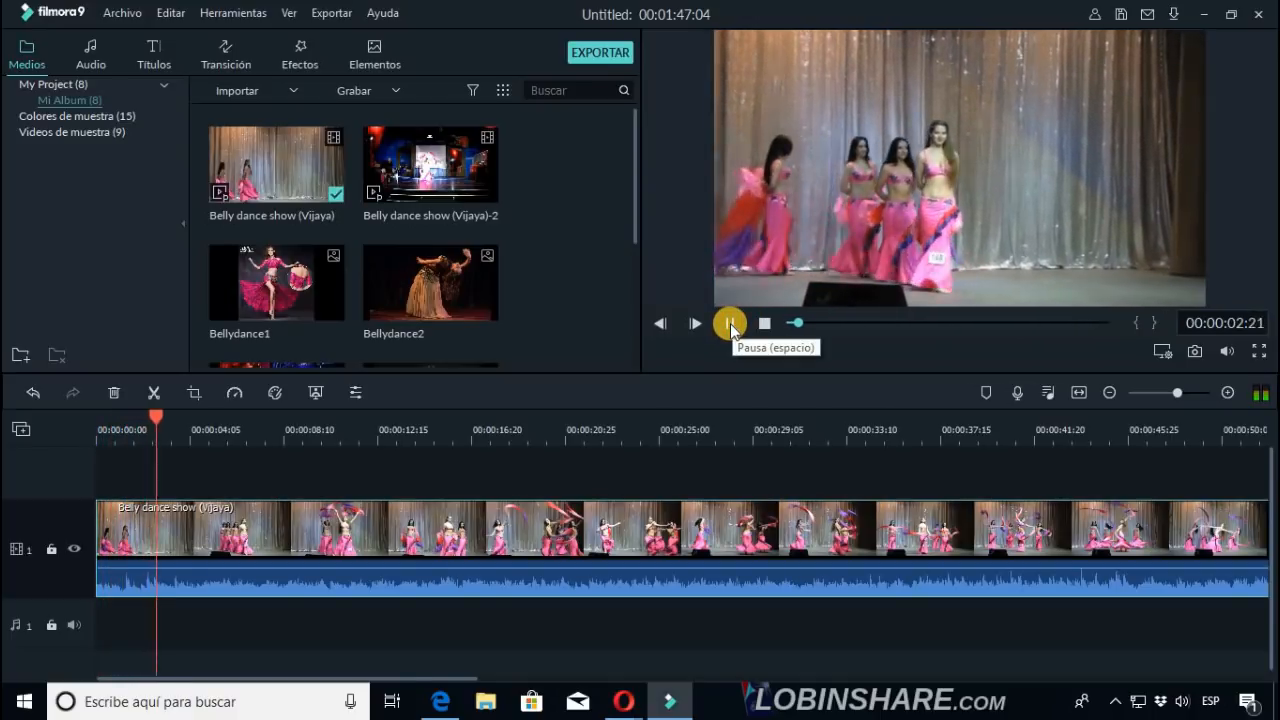
pyautogui.click(731, 325)
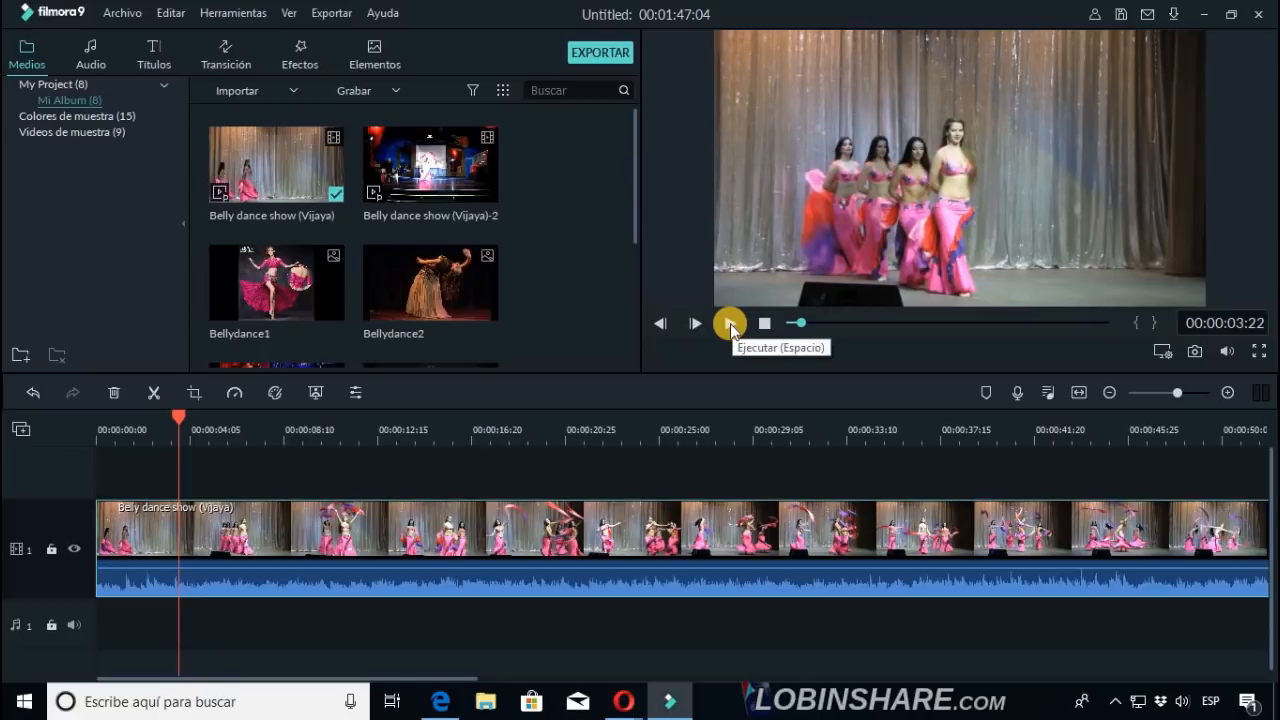
pyautogui.click(731, 324)
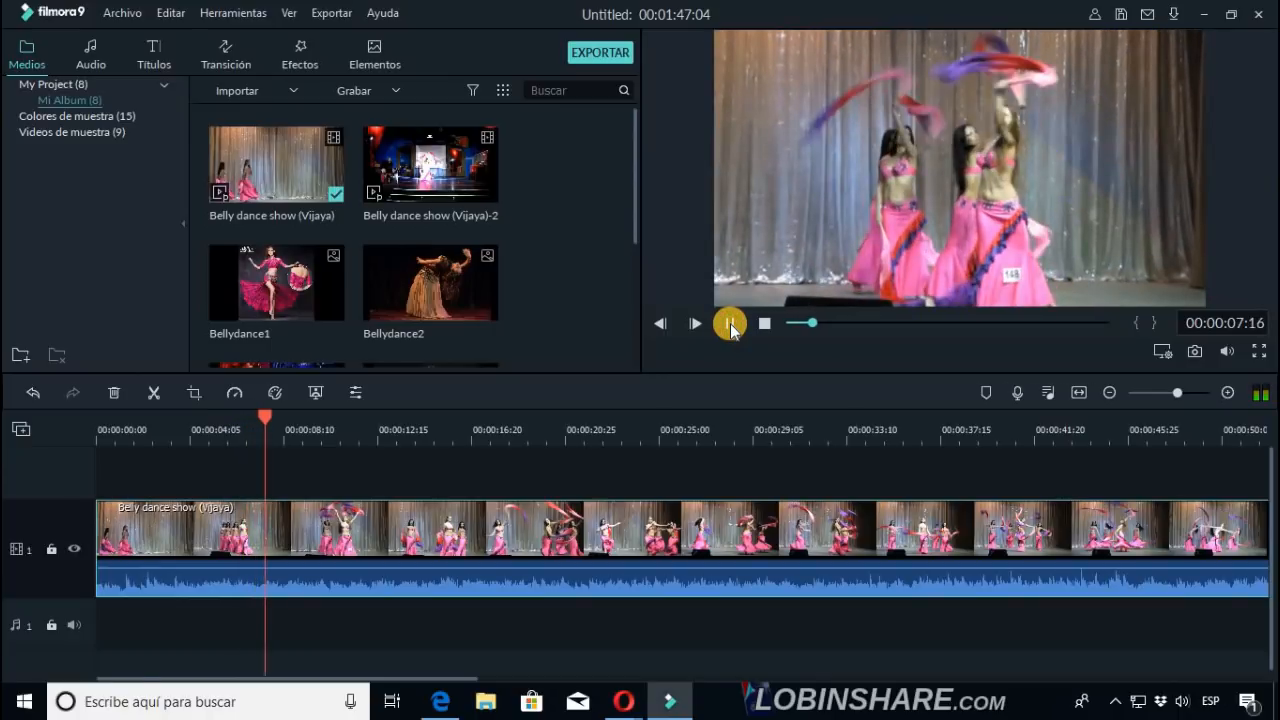
pyautogui.click(731, 325)
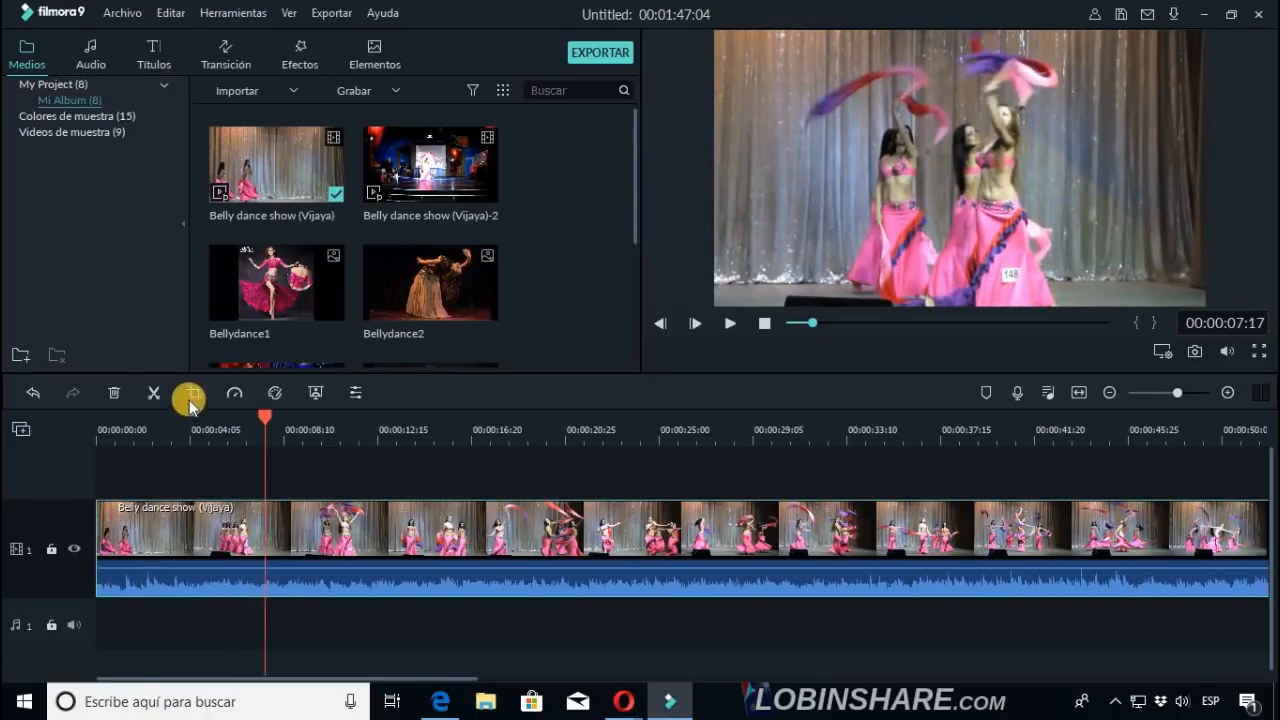
pyautogui.click(152, 392)
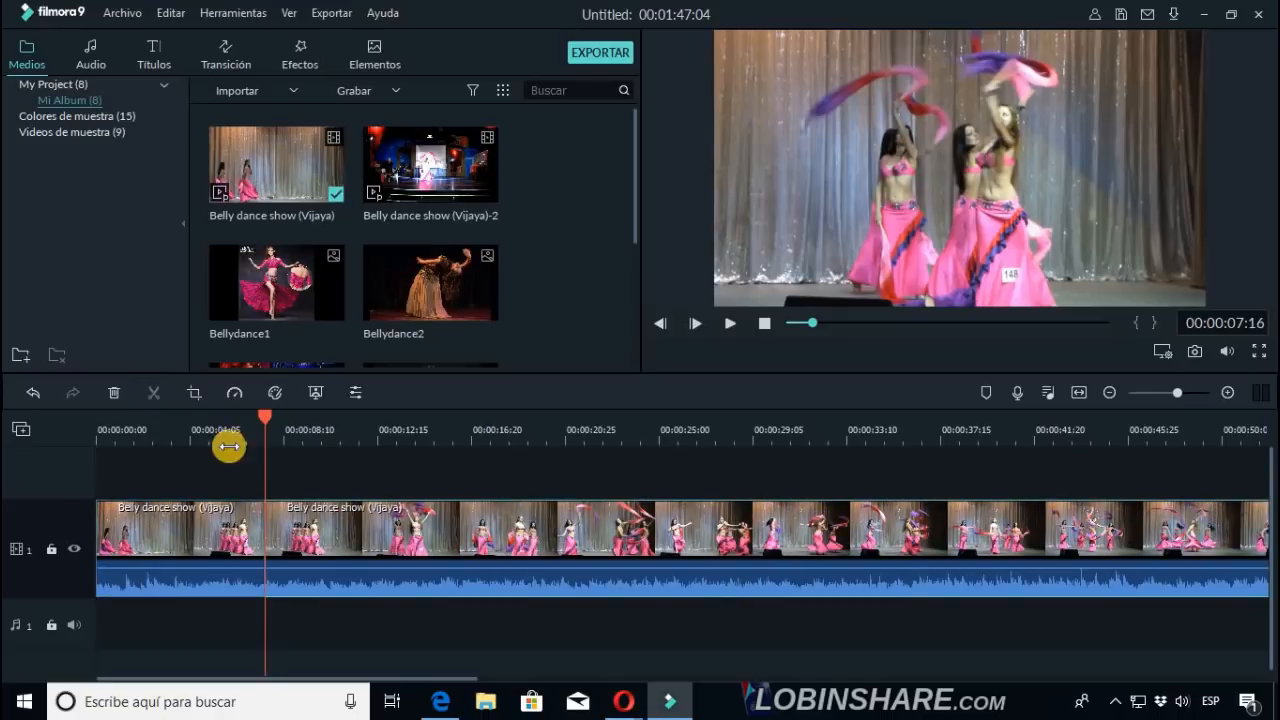
pyautogui.moveTo(330, 524); pyautogui.dragTo(466, 534)
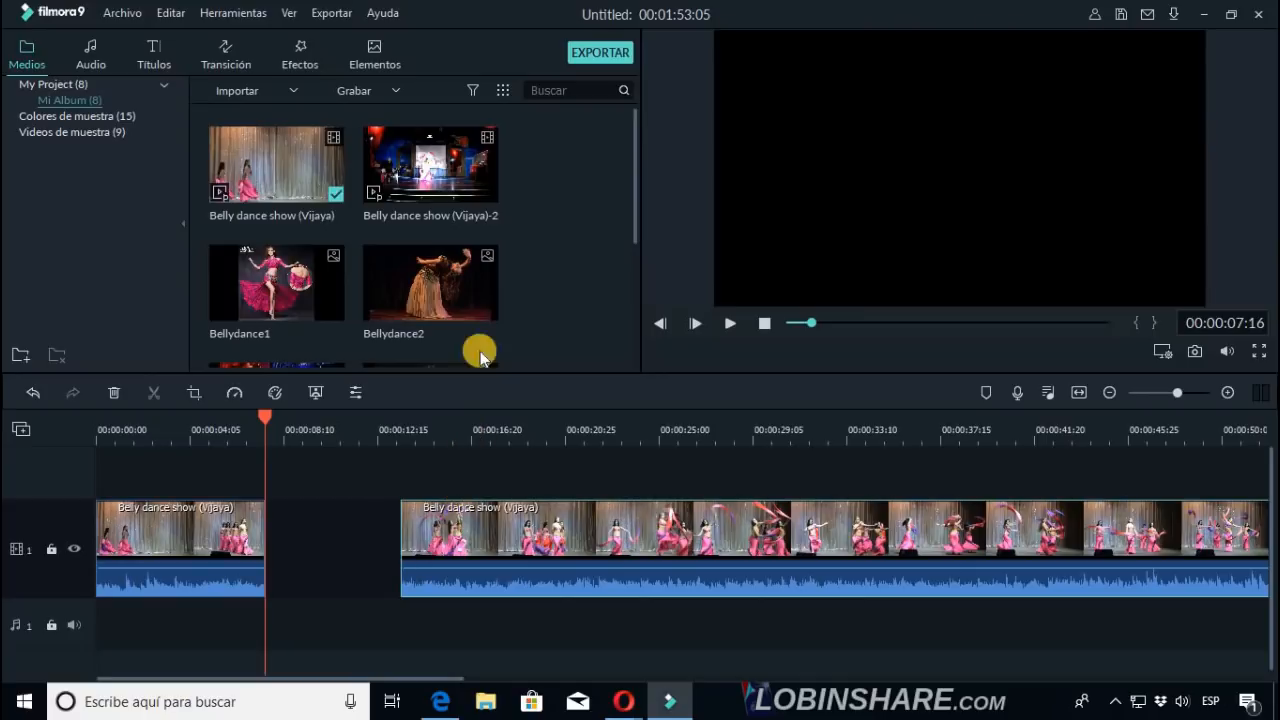
# Widen the gap by about 7 seconds, insert the Bellydance3 image after the first part and move the second part up against it.
pyautogui.moveTo(634, 224); pyautogui.dragTo(634, 277)
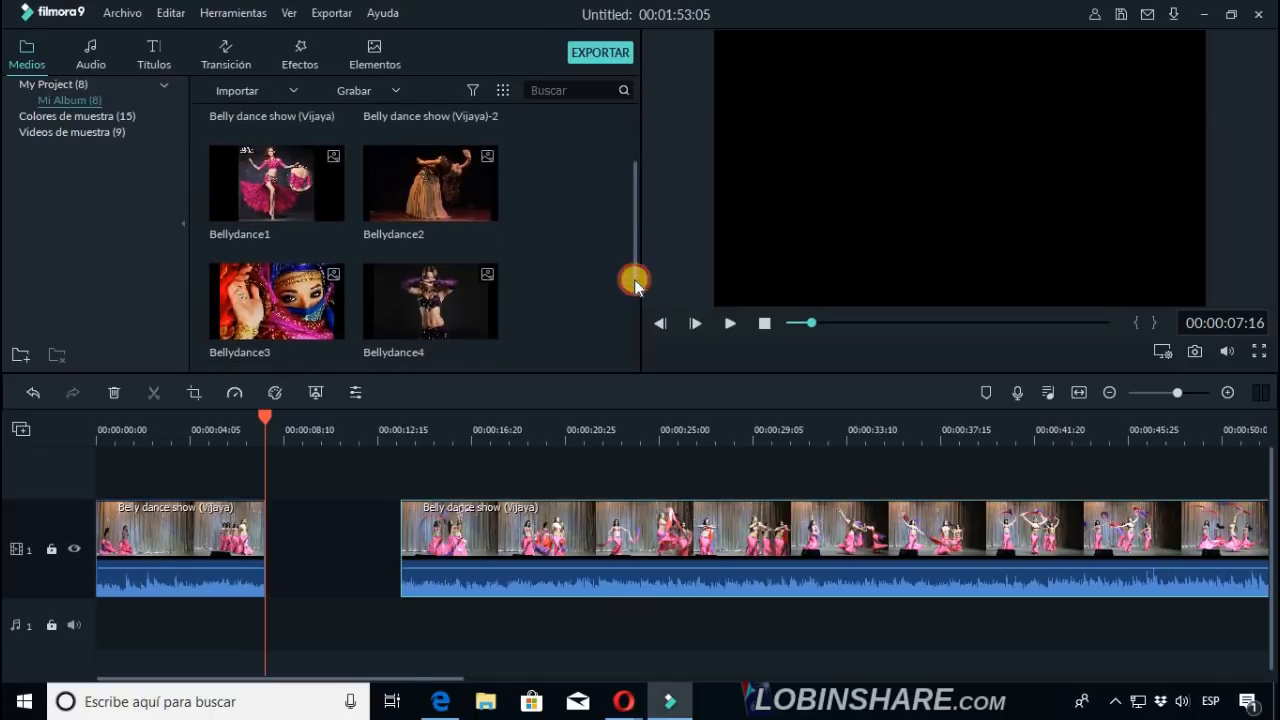
pyautogui.moveTo(325, 327); pyautogui.dragTo(326, 550)
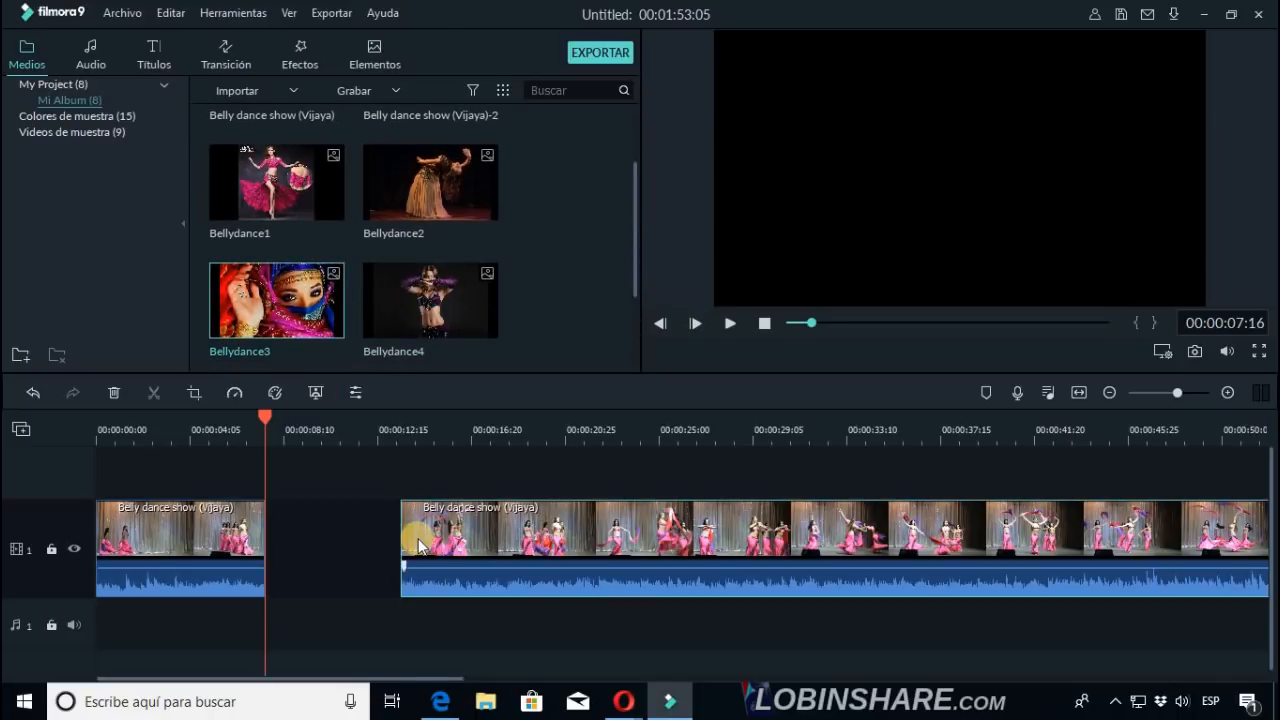
pyautogui.moveTo(418, 538); pyautogui.dragTo(586, 536)
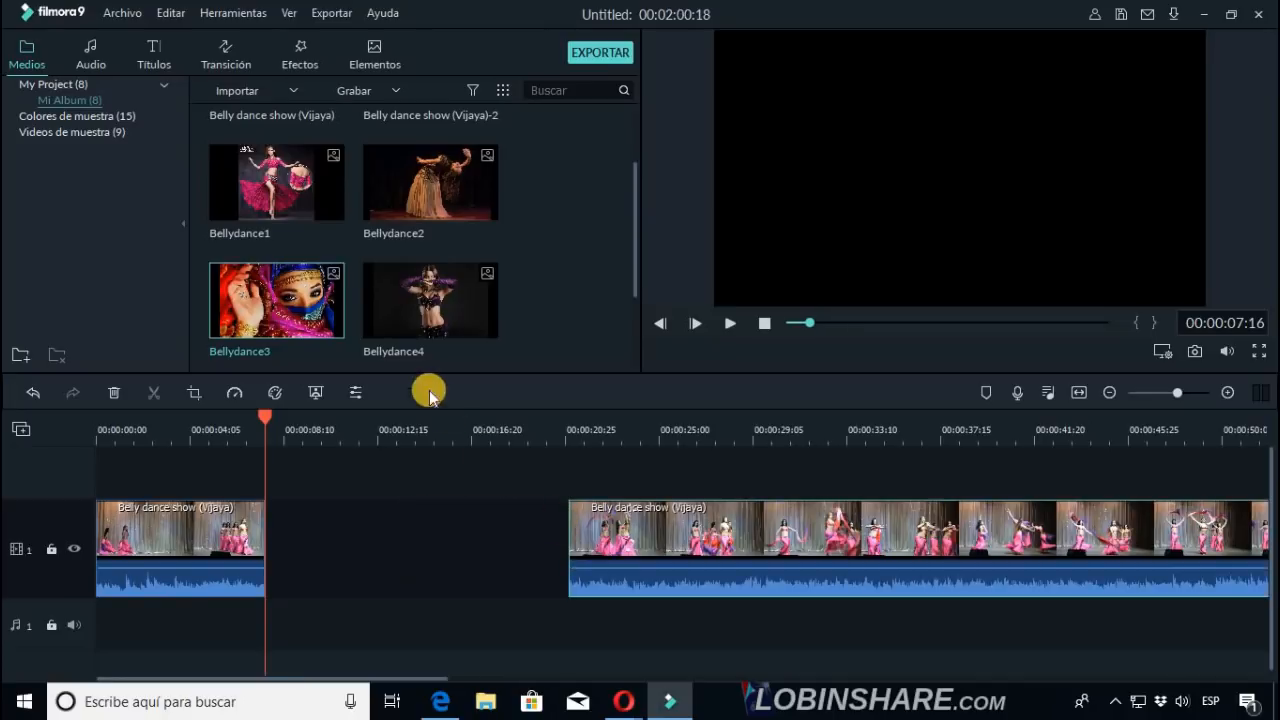
pyautogui.moveTo(317, 319); pyautogui.dragTo(269, 518)
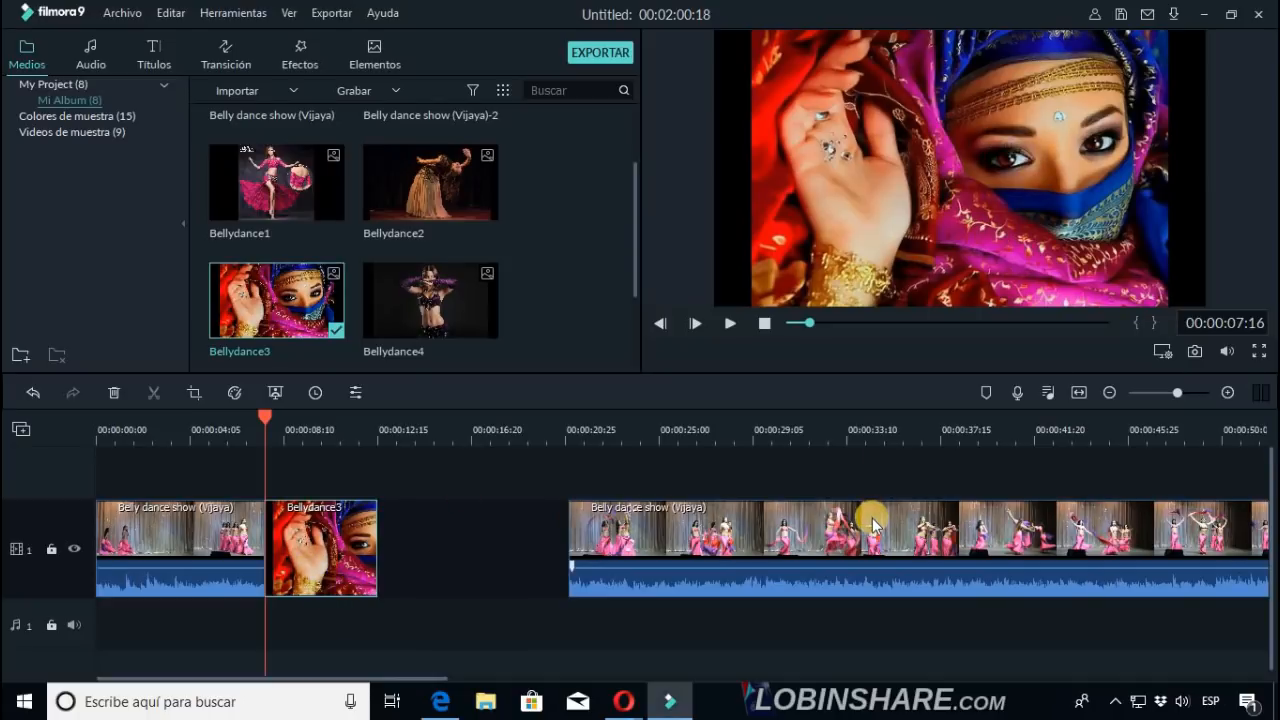
pyautogui.moveTo(872, 518); pyautogui.dragTo(673, 527)
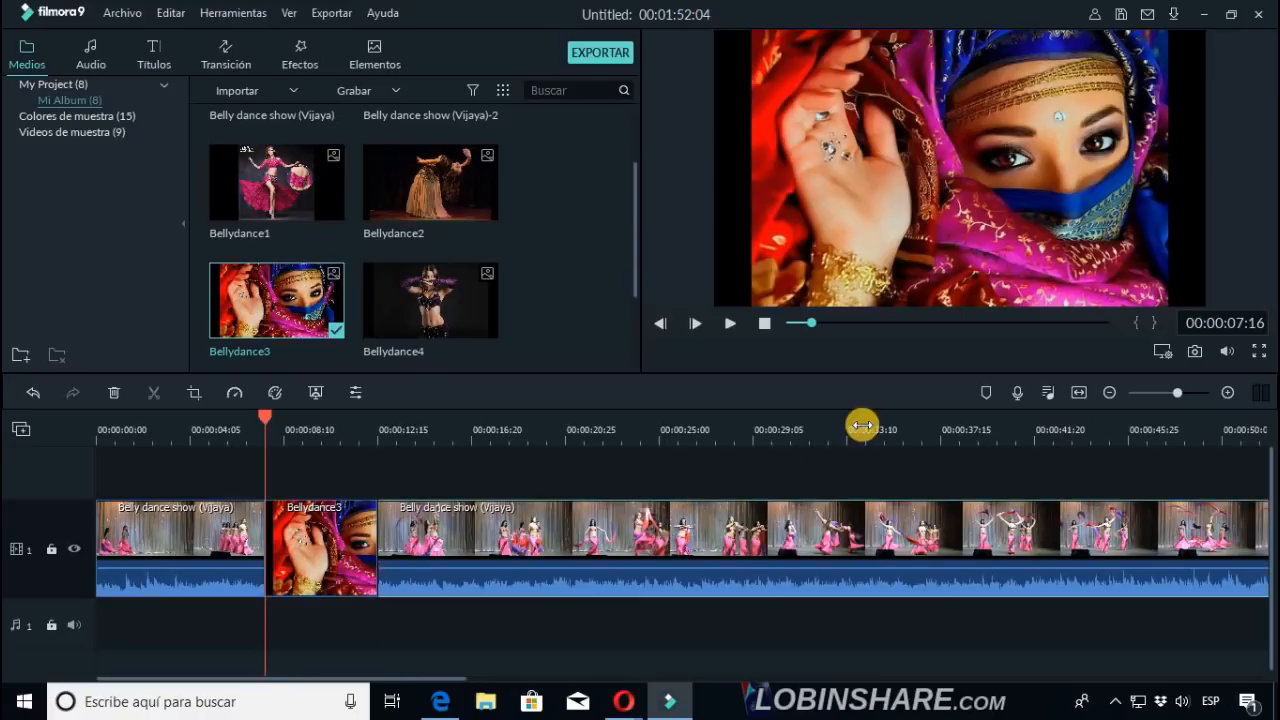
# Play the timeline from 00:00:03:22 through the inserted image and pause at about 00:00:14:25.
pyautogui.click(180, 430)
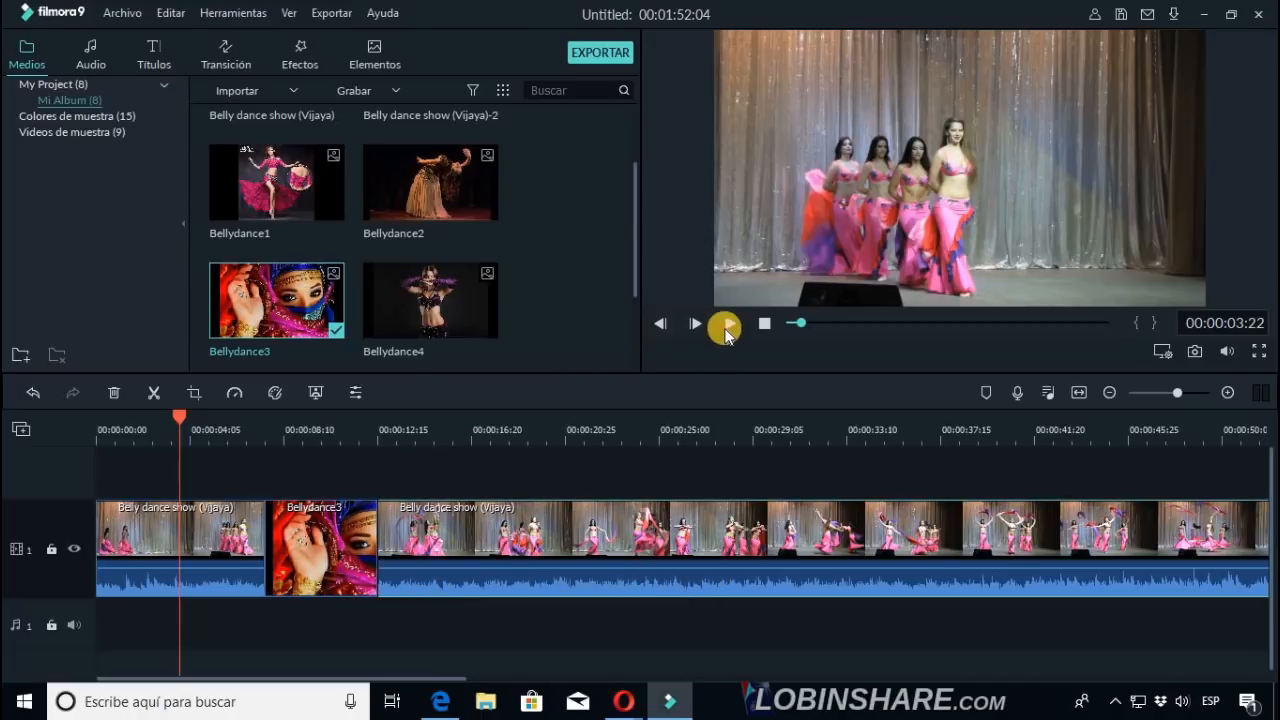
pyautogui.click(725, 323)
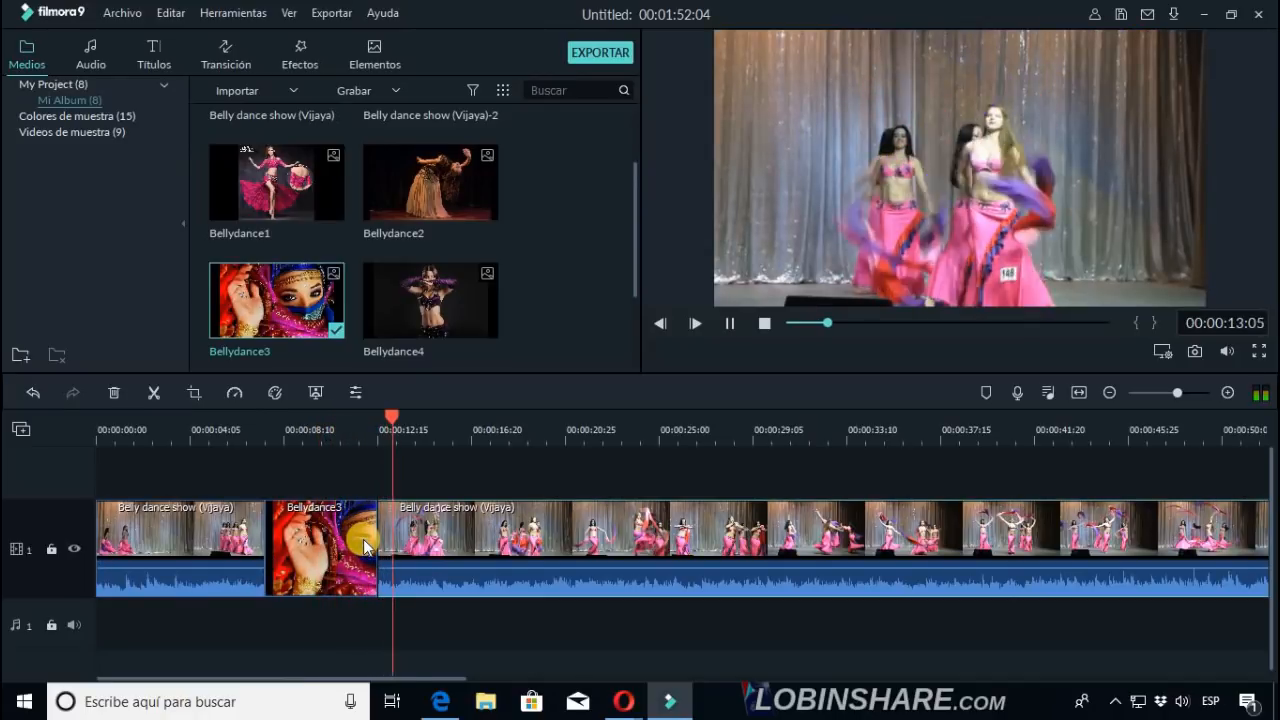
pyautogui.click(732, 322)
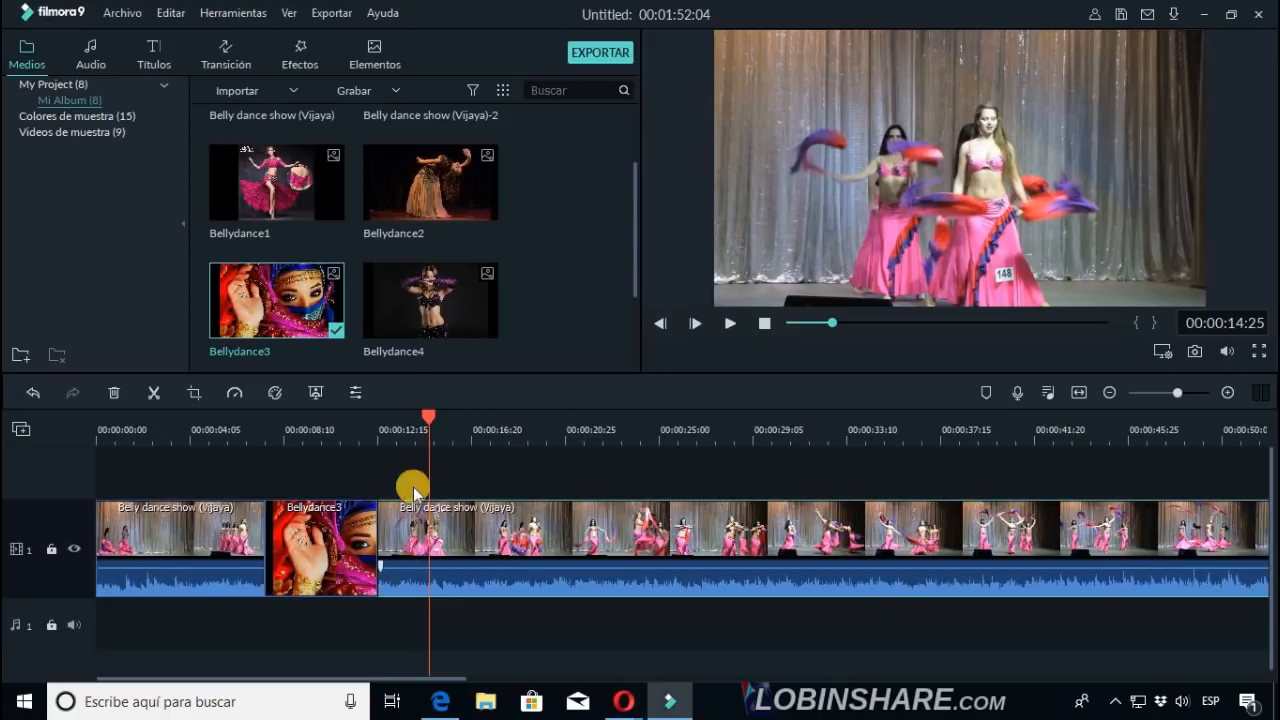
# Trim the end of the Bellydance3 image to about 3 seconds long and move the following clip up against it.
pyautogui.click(347, 541)
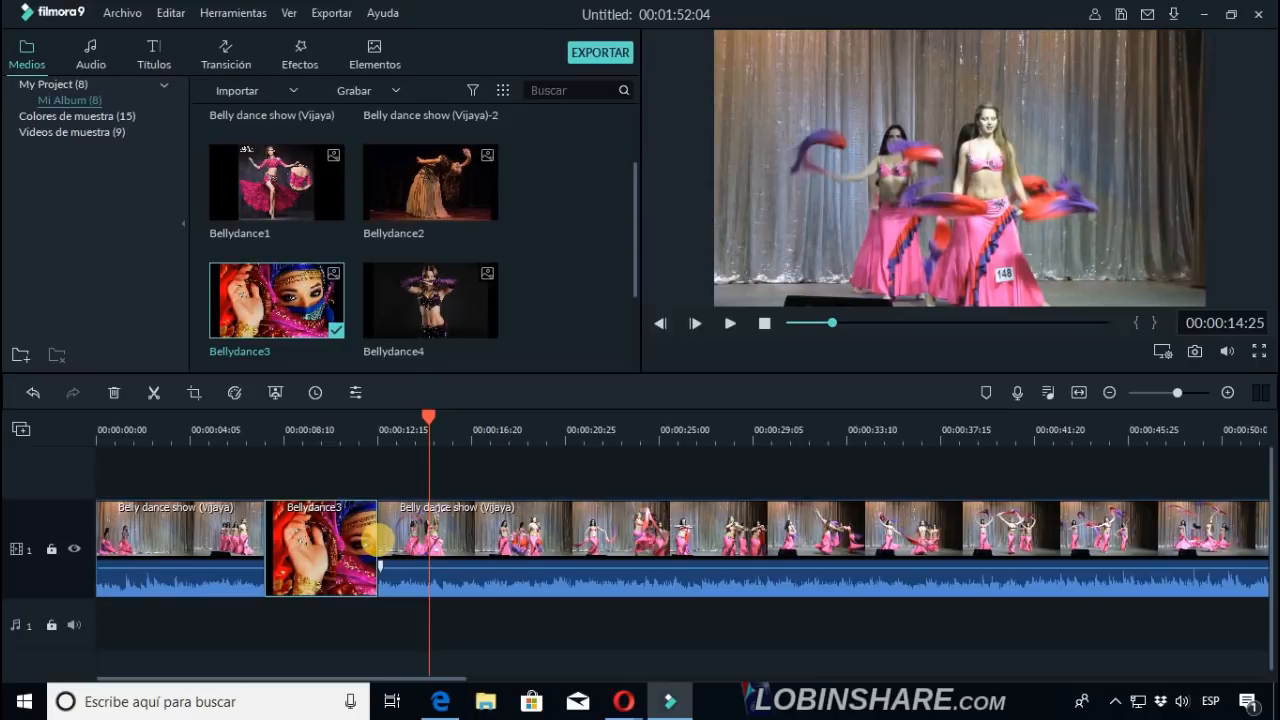
pyautogui.moveTo(378, 541); pyautogui.dragTo(334, 544)
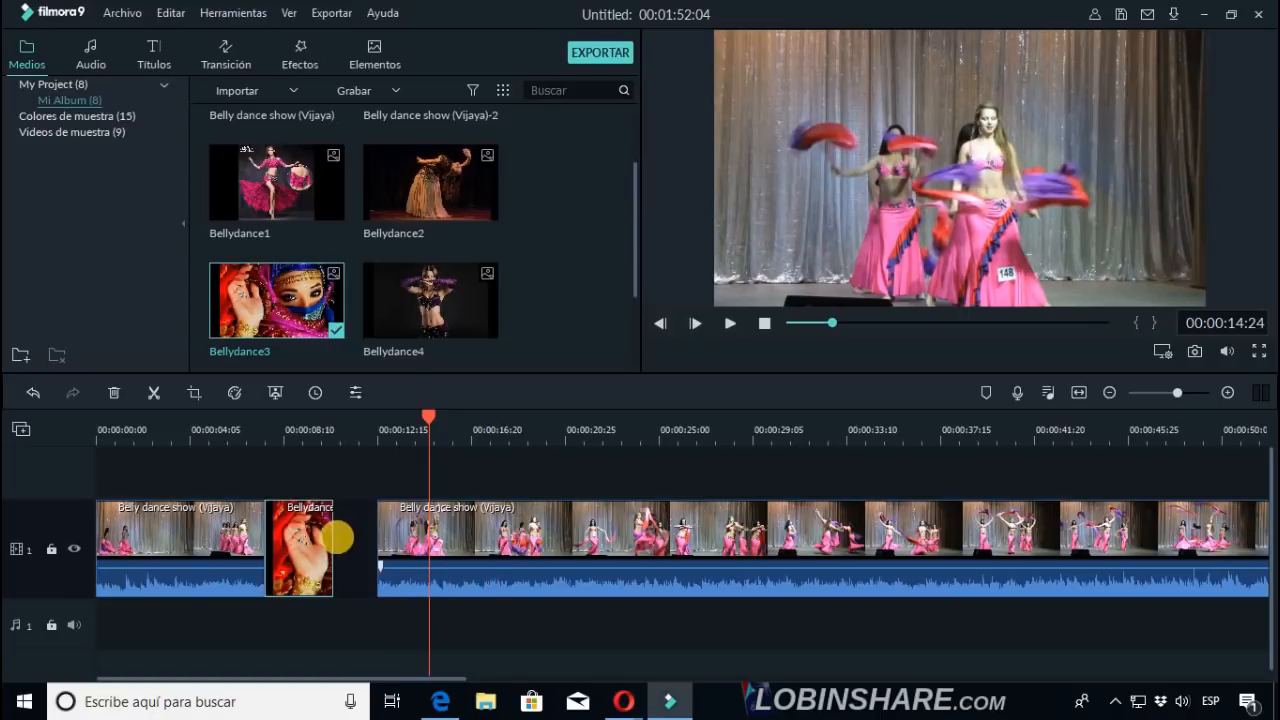
pyautogui.click(523, 545)
pyautogui.moveTo(520, 545); pyautogui.dragTo(482, 536)
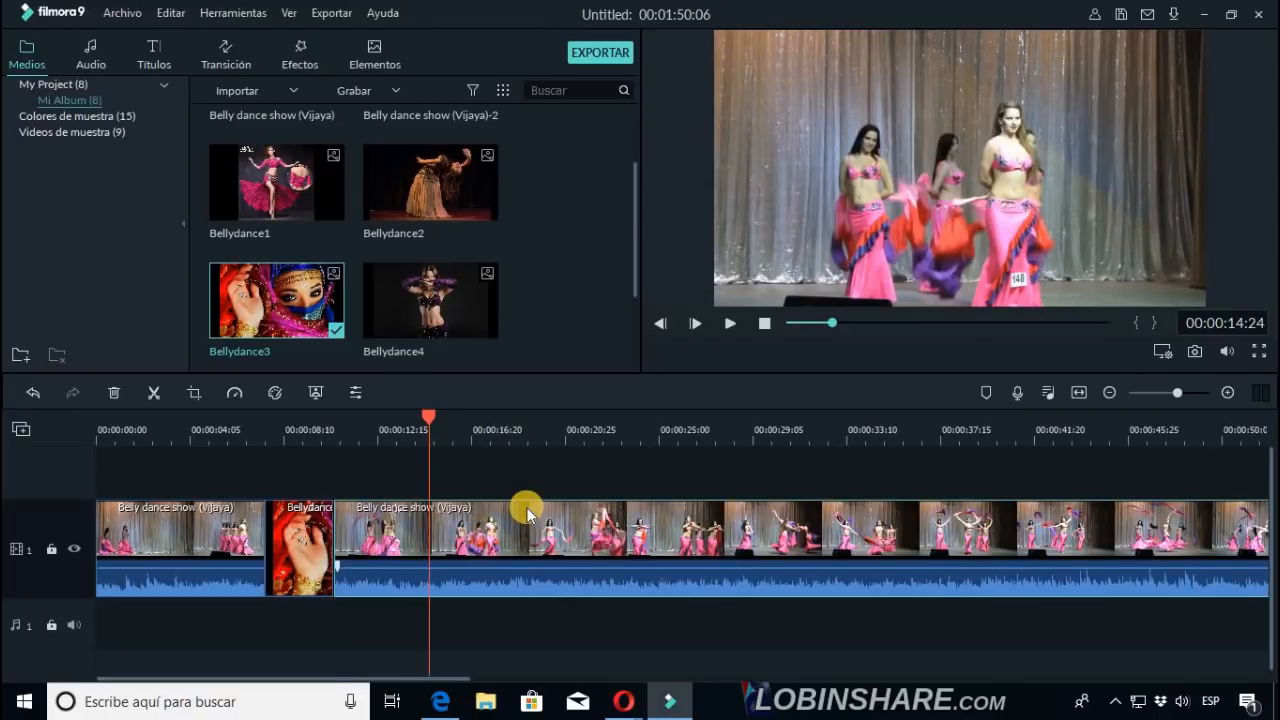
# Play the timeline from 00:00:04:06 for about nine seconds, shorten Bellydance3 to about 2 seconds and close the gap after it.
pyautogui.click(190, 426)
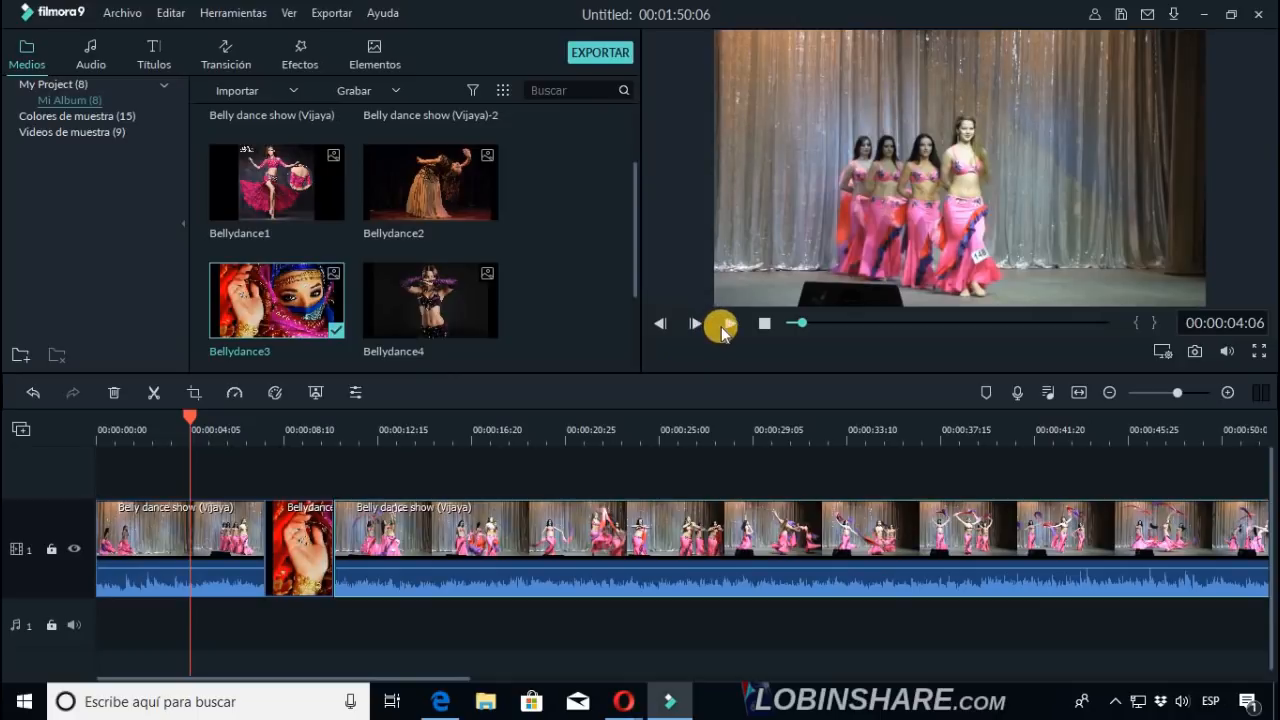
pyautogui.click(722, 325)
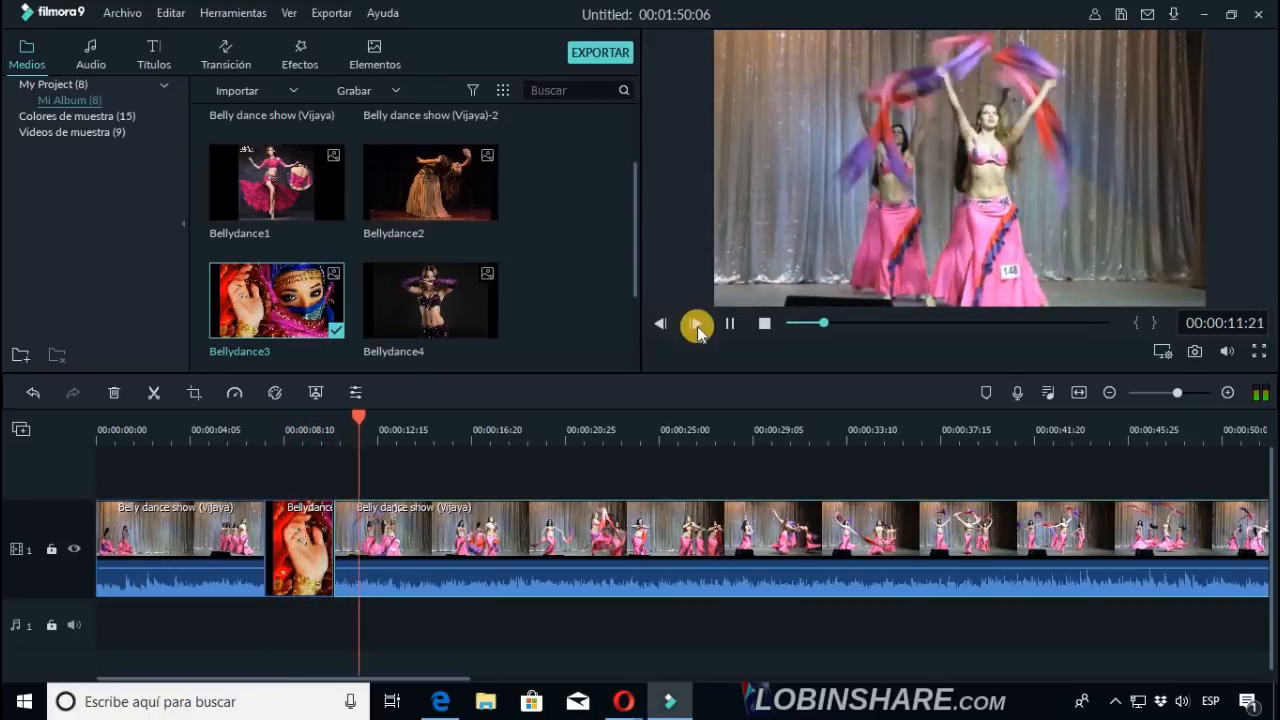
pyautogui.click(730, 325)
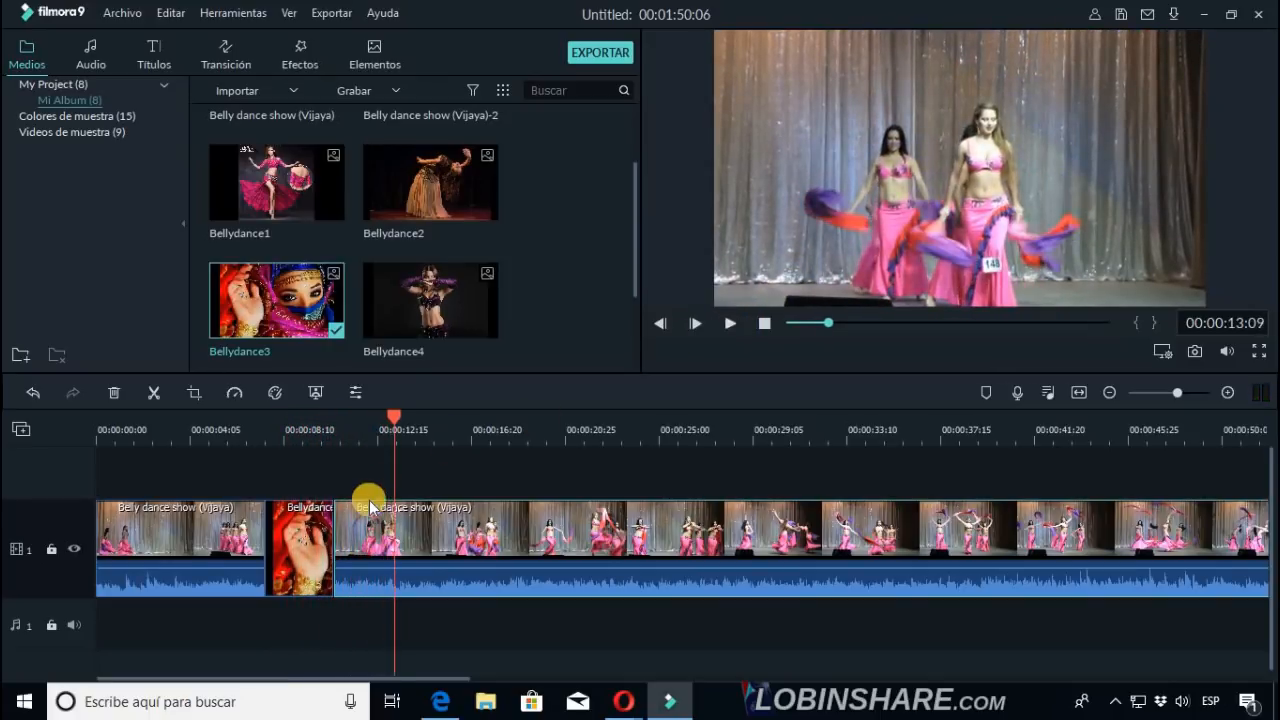
pyautogui.moveTo(333, 540)
pyautogui.mouseDown()
pyautogui.moveTo(312, 540)
pyautogui.moveTo(337, 542)
pyautogui.mouseUp()
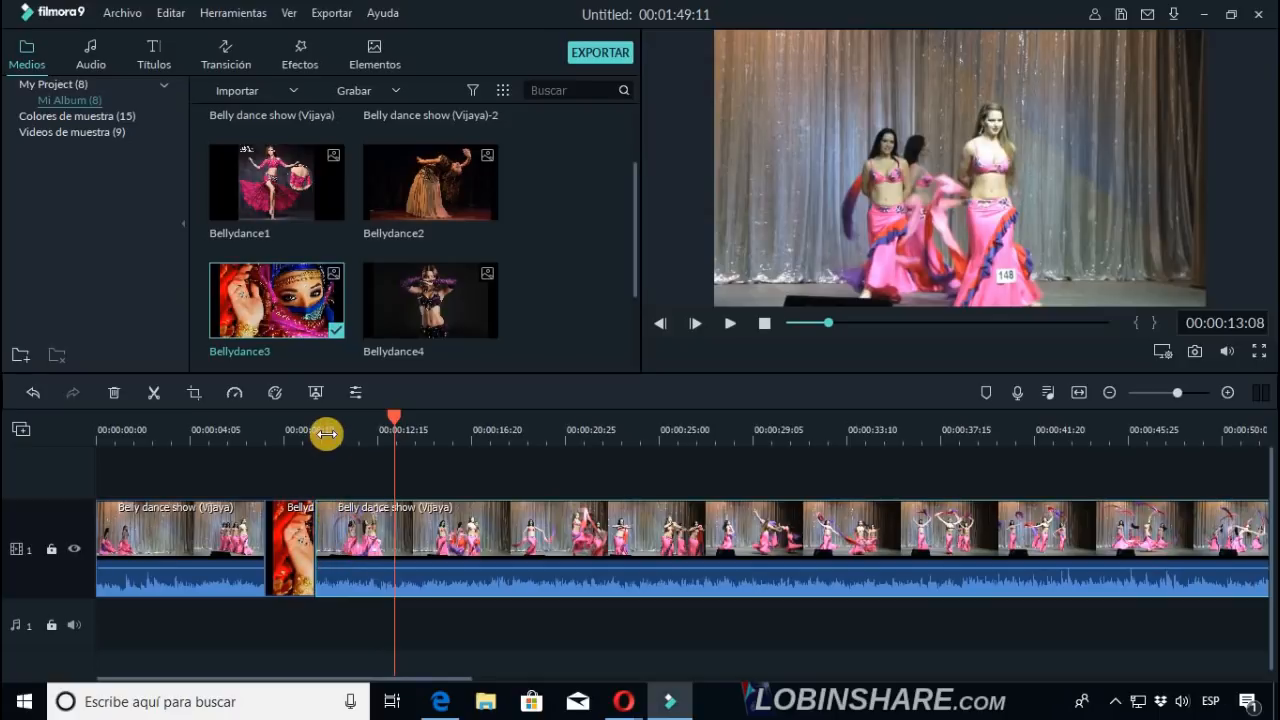
# Play the timeline from 00:00:10:07 for about 11 seconds, and stop with the playhead at 00:00:18:03.
pyautogui.click(326, 433)
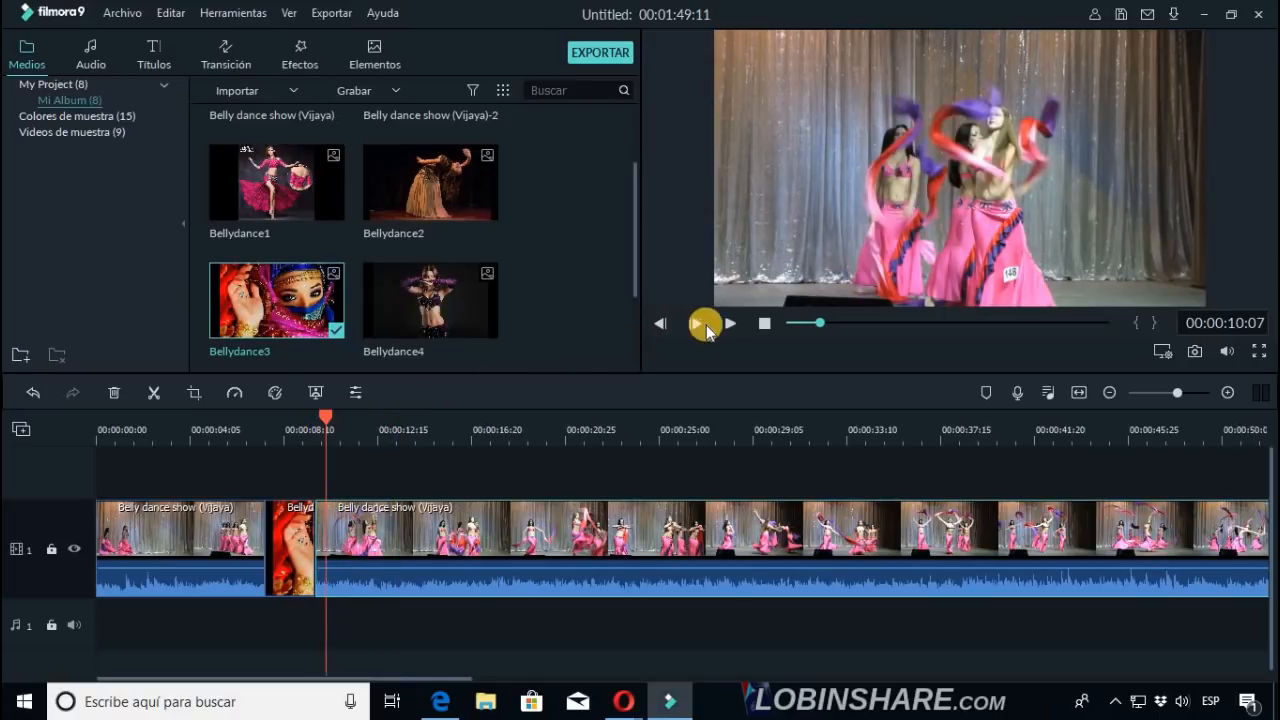
pyautogui.click(727, 325)
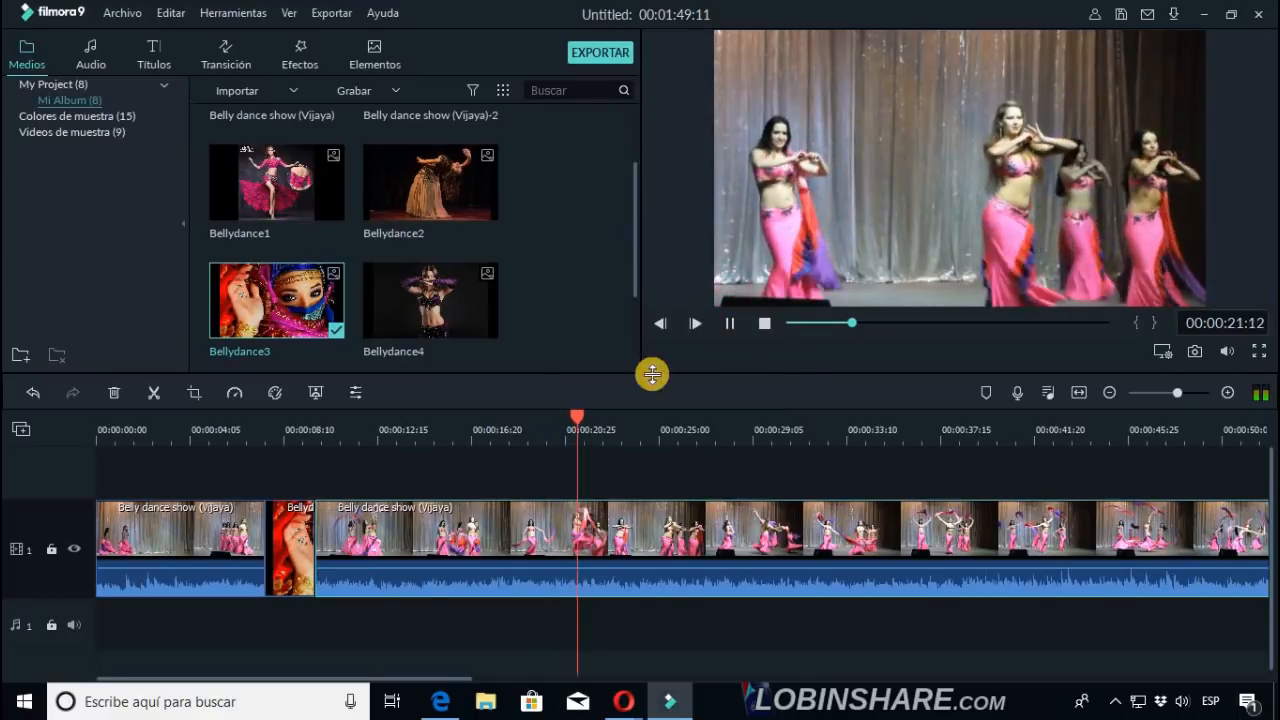
pyautogui.click(492, 446)
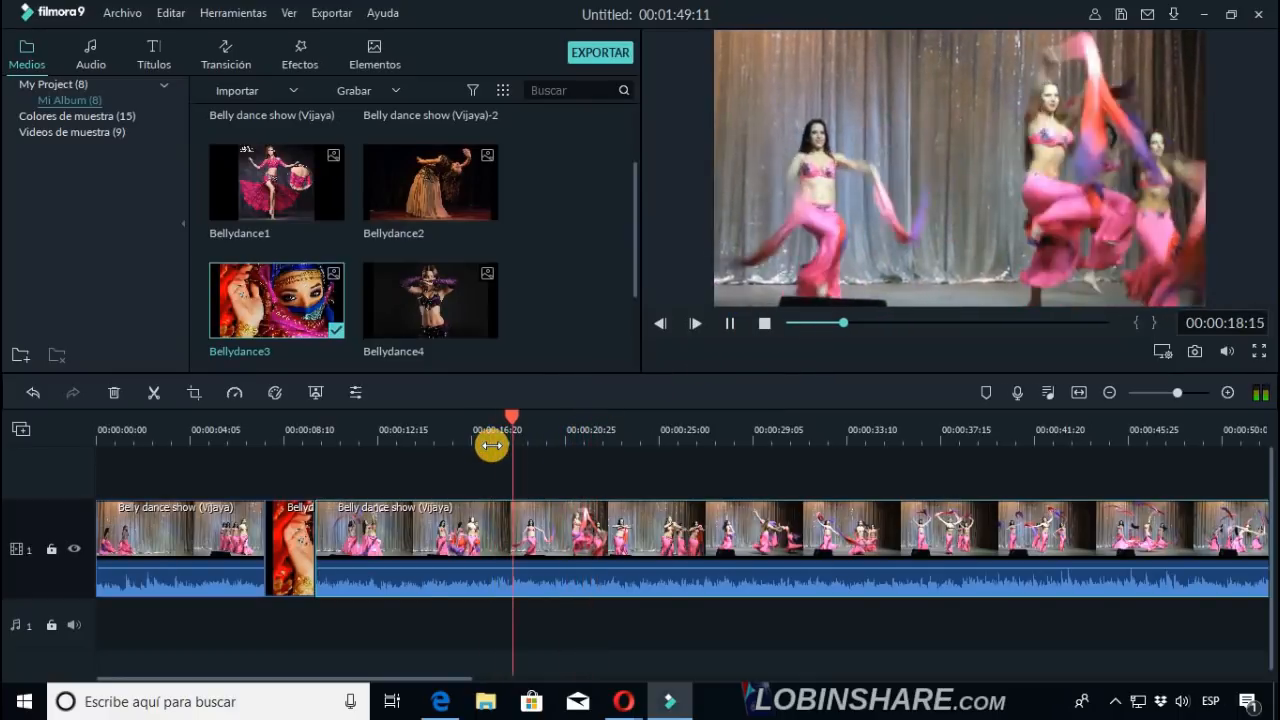
pyautogui.click(503, 432)
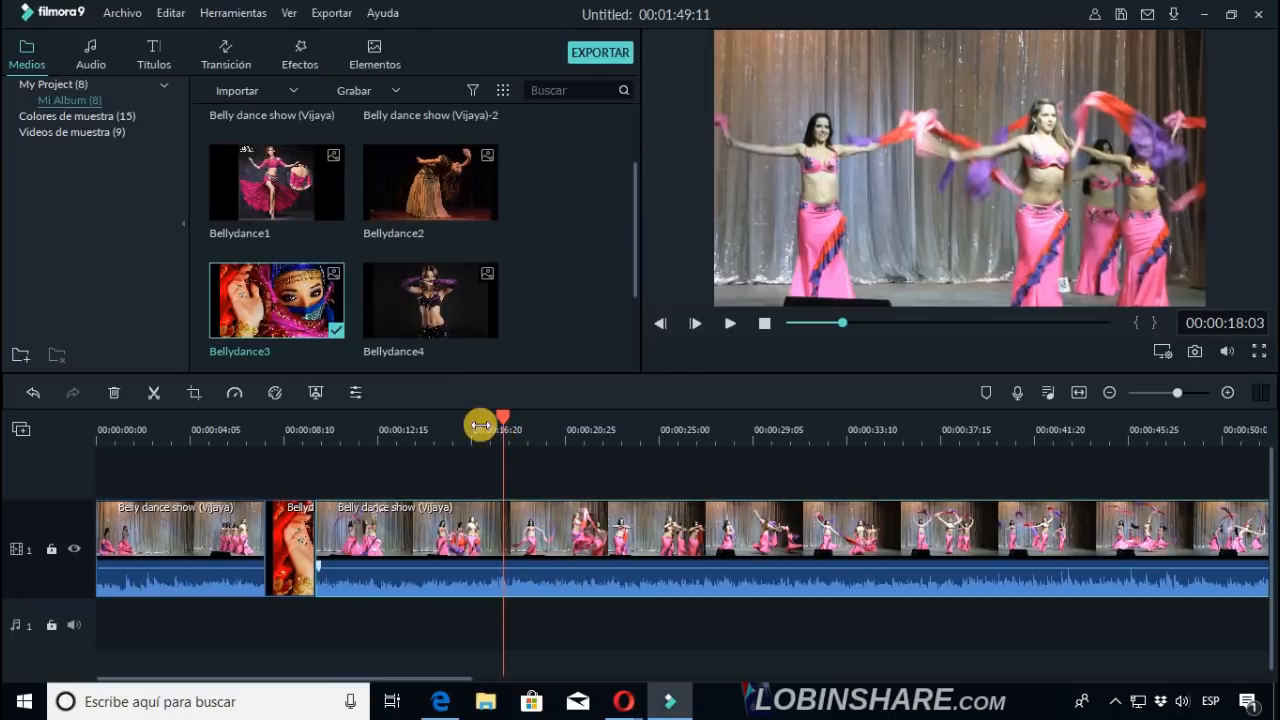
# Cut out the video section between Bellydance3 and 00:00:18:03 and move the remaining clip up against the image.
pyautogui.click(154, 393)
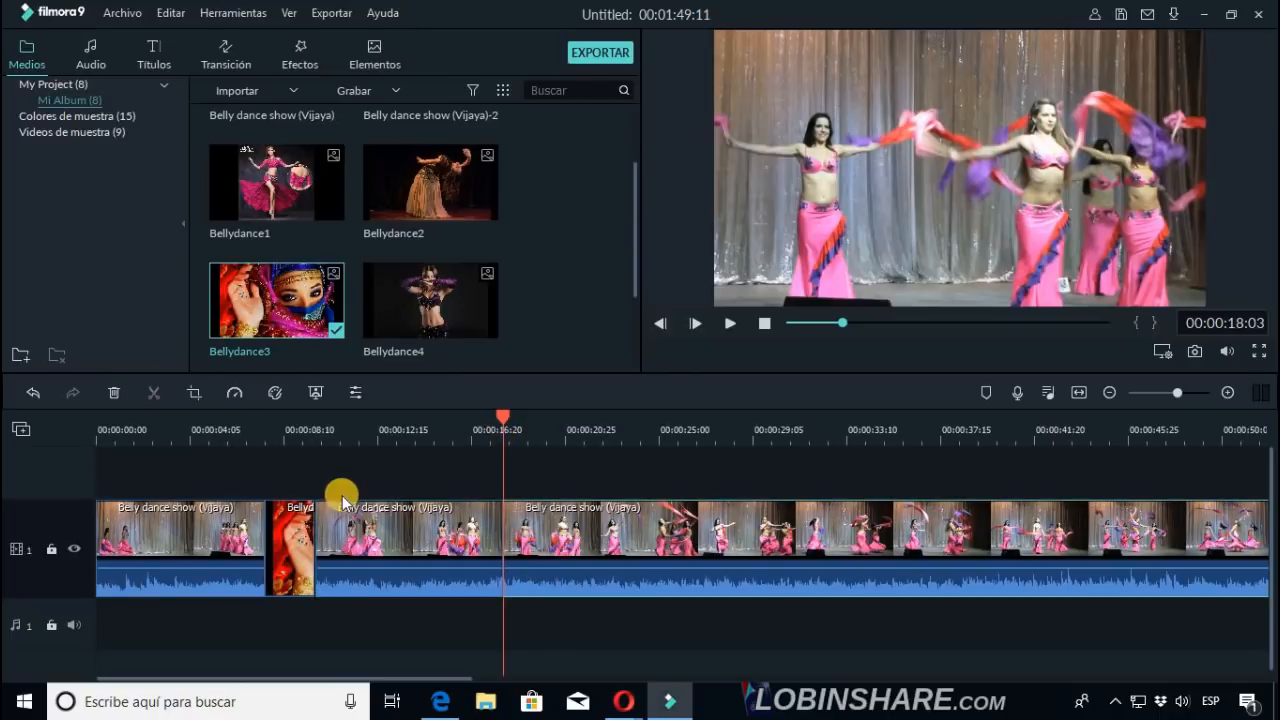
pyautogui.click(342, 508)
pyautogui.click(113, 394)
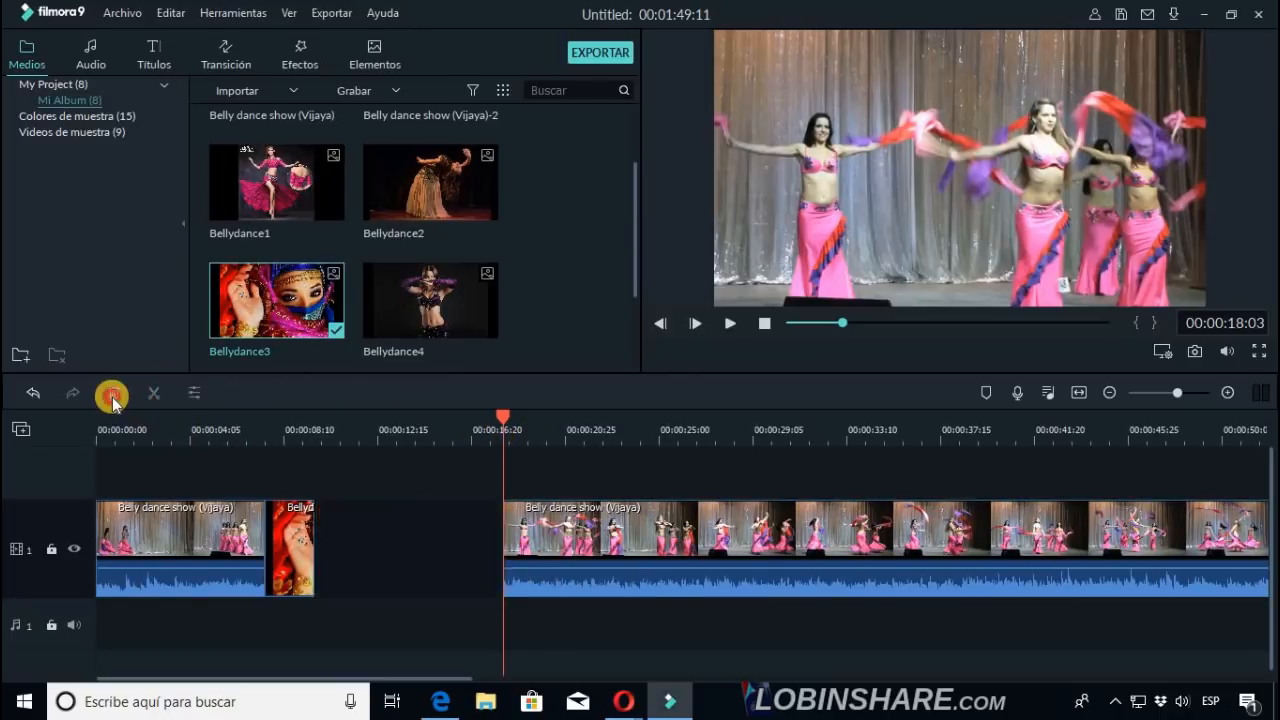
pyautogui.moveTo(572, 542); pyautogui.dragTo(387, 541)
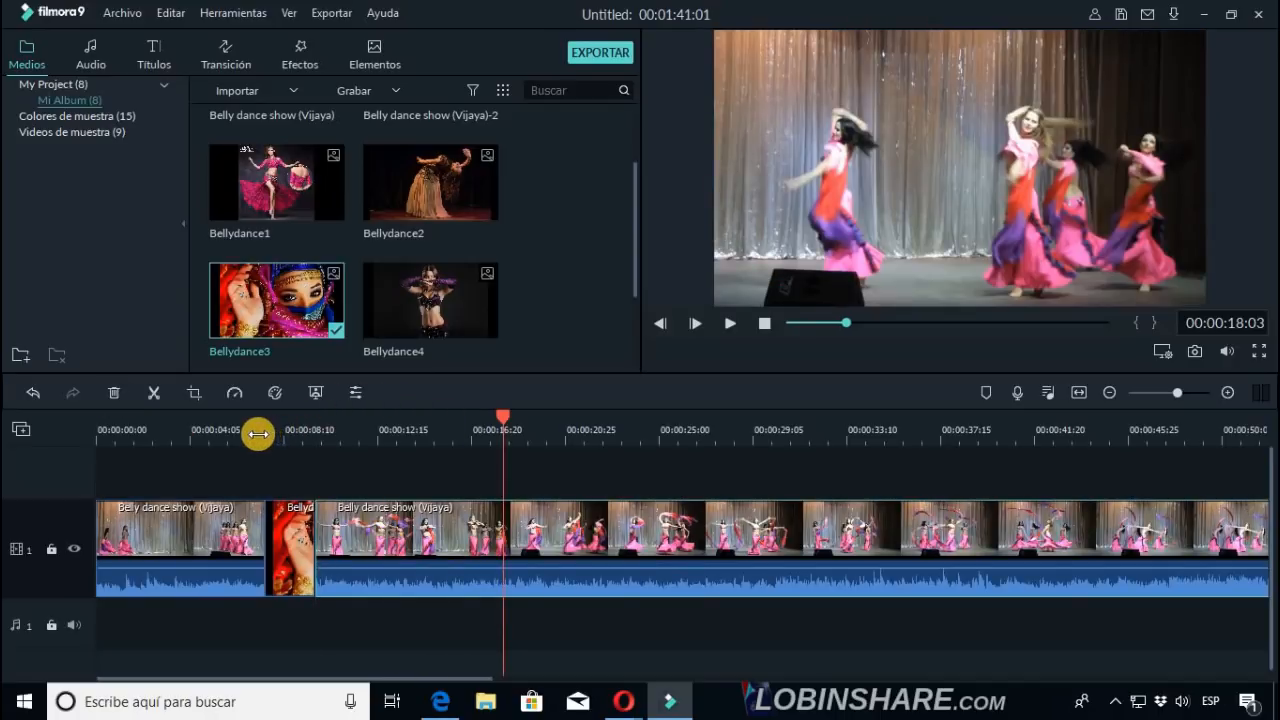
# Play the timeline from 00:00:06:17 and split the video clip after Bellydance3 at about 00:00:13:12.
pyautogui.click(243, 434)
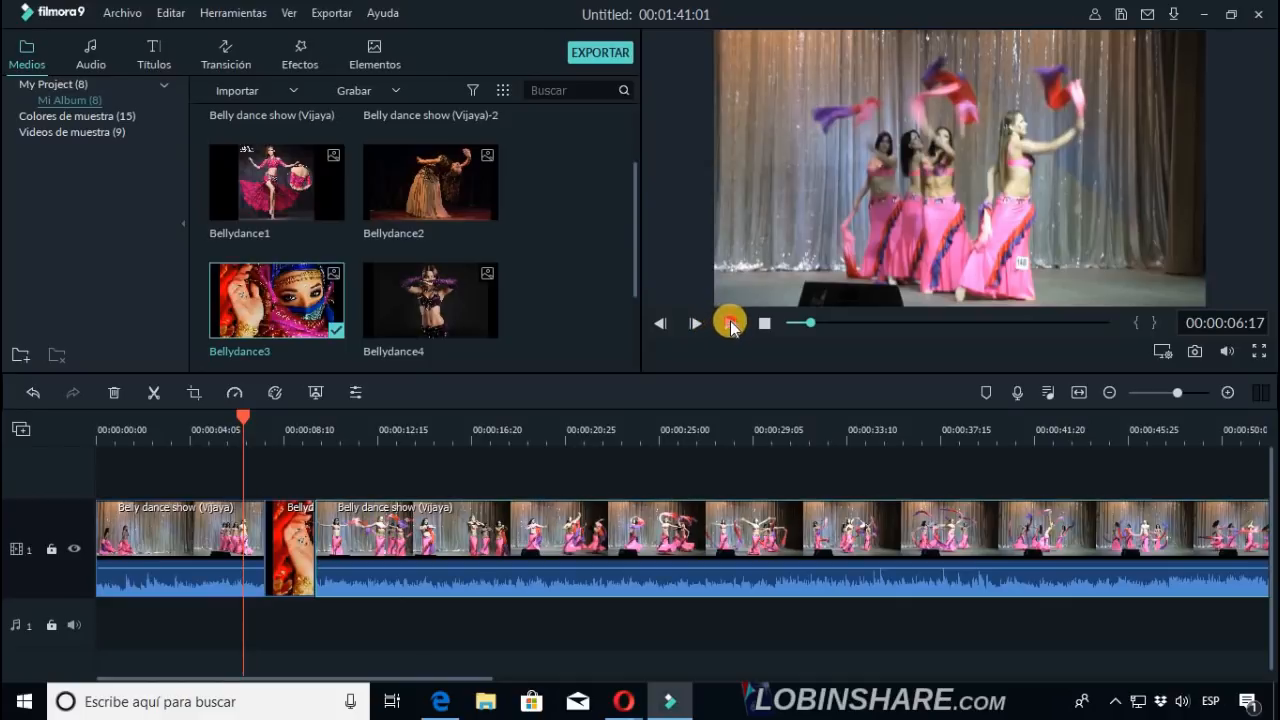
pyautogui.click(730, 323)
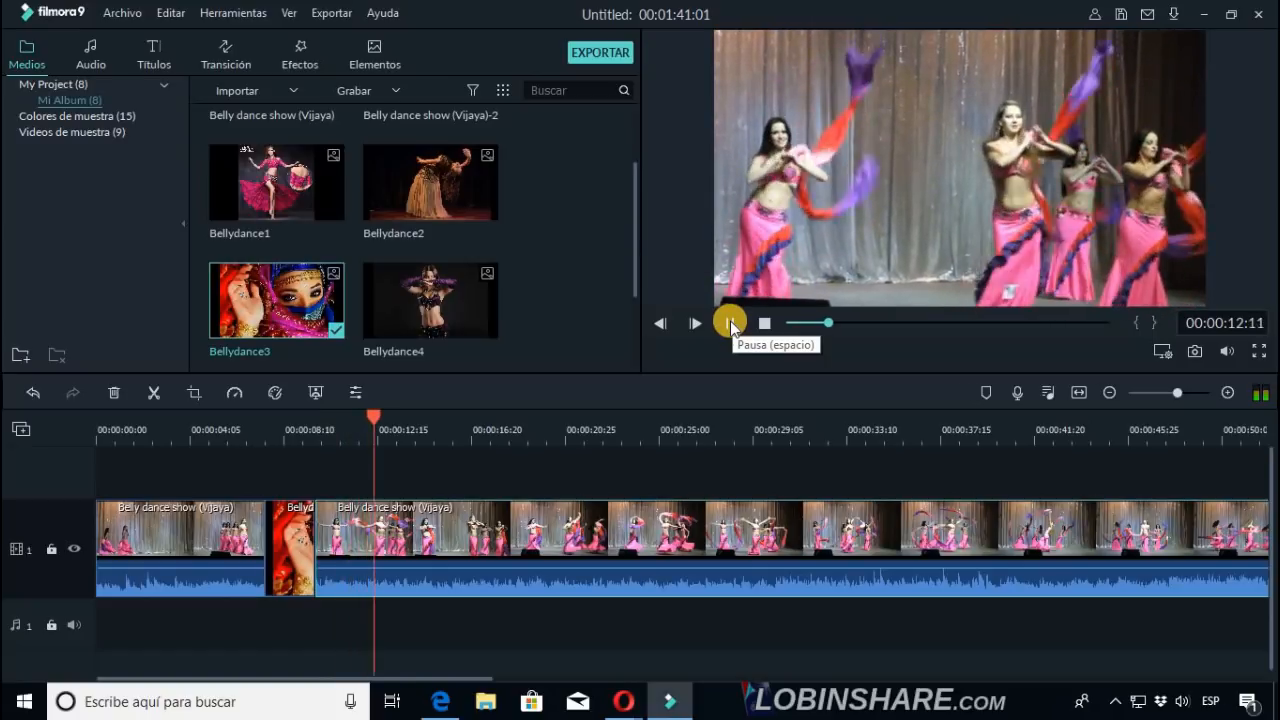
pyautogui.click(730, 321)
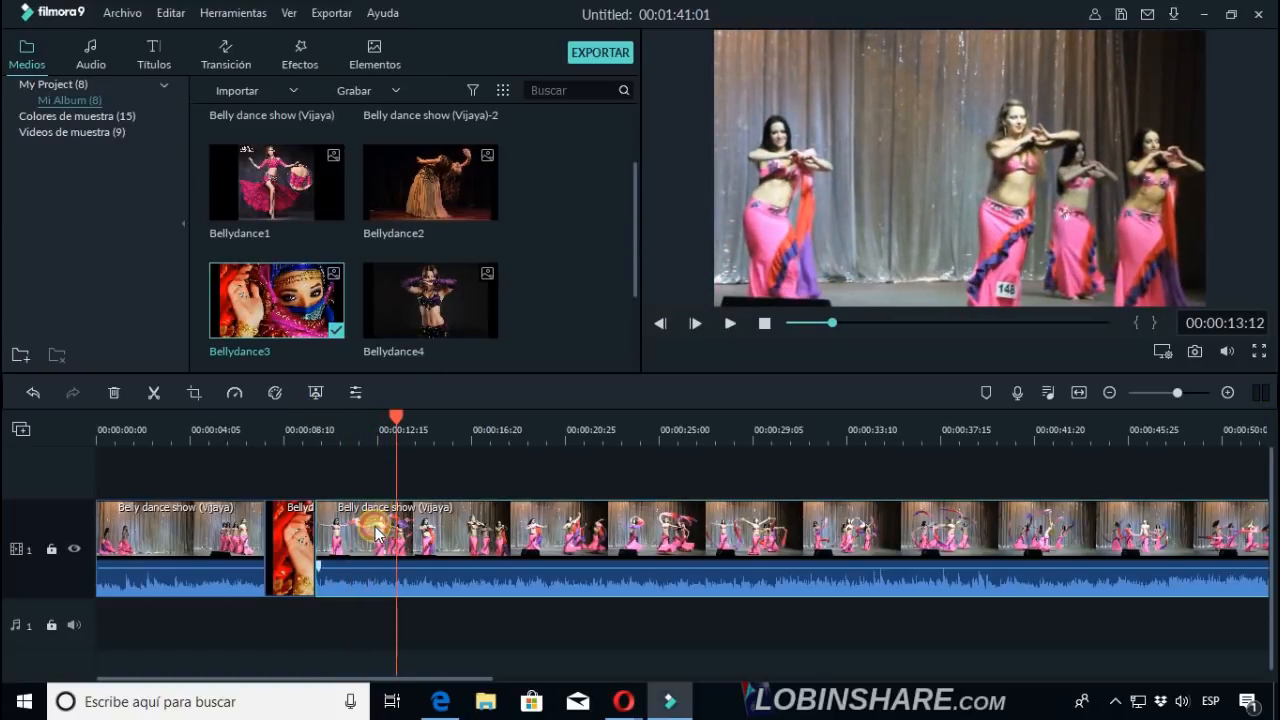
pyautogui.click(155, 392)
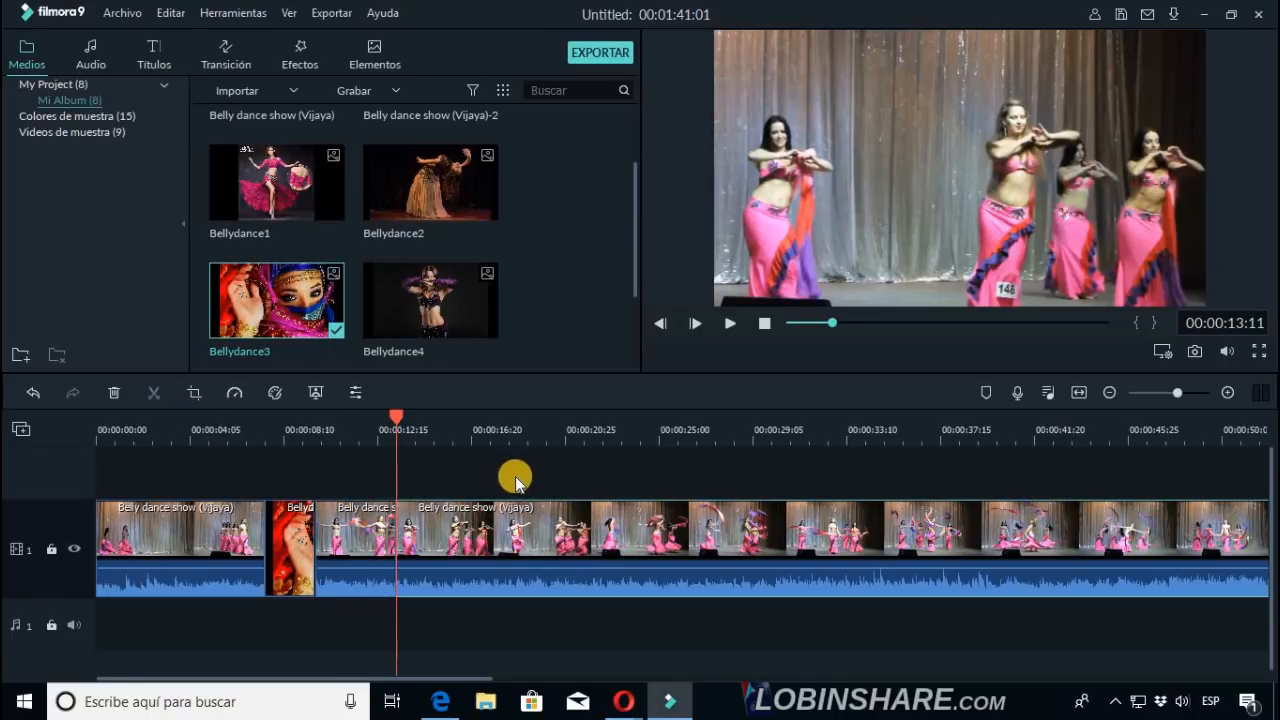
# Preview the following section, split the video again at 00:00:19:07, and delete the part between the two cuts, leaving the gap open.
pyautogui.press('space')
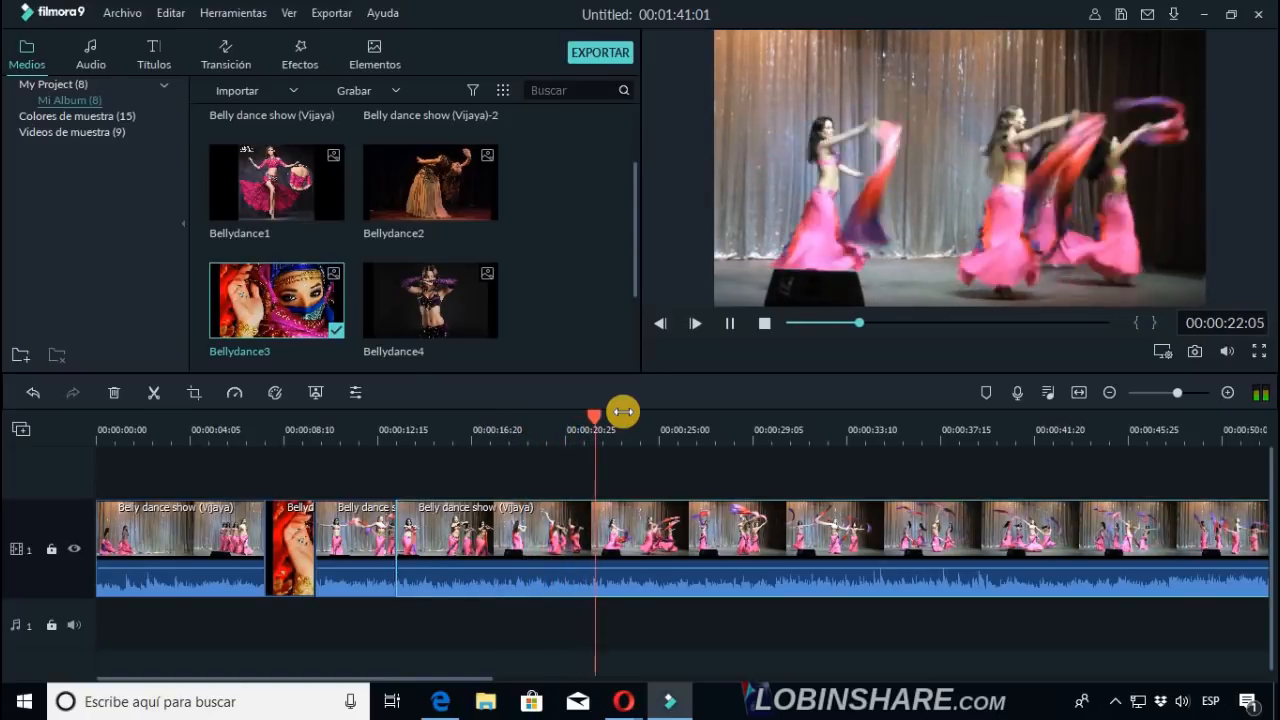
pyautogui.click(622, 411)
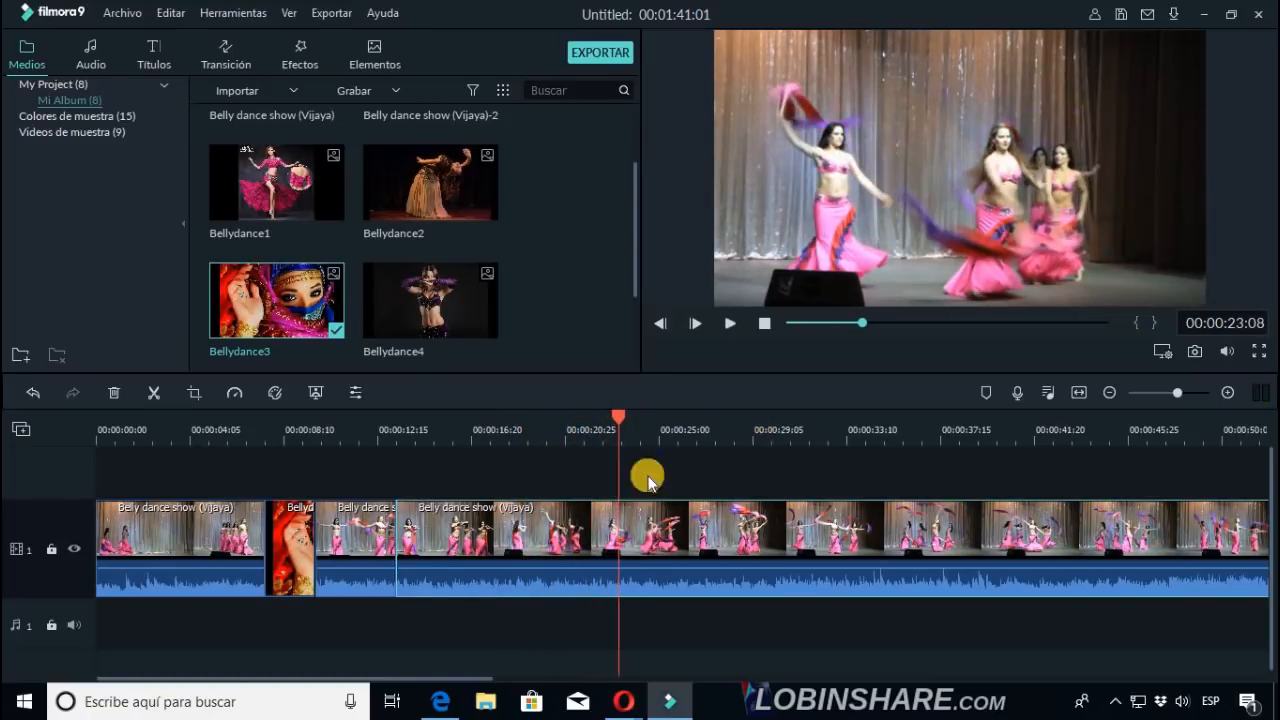
pyautogui.moveTo(555, 440); pyautogui.dragTo(529, 438)
pyautogui.press('space')
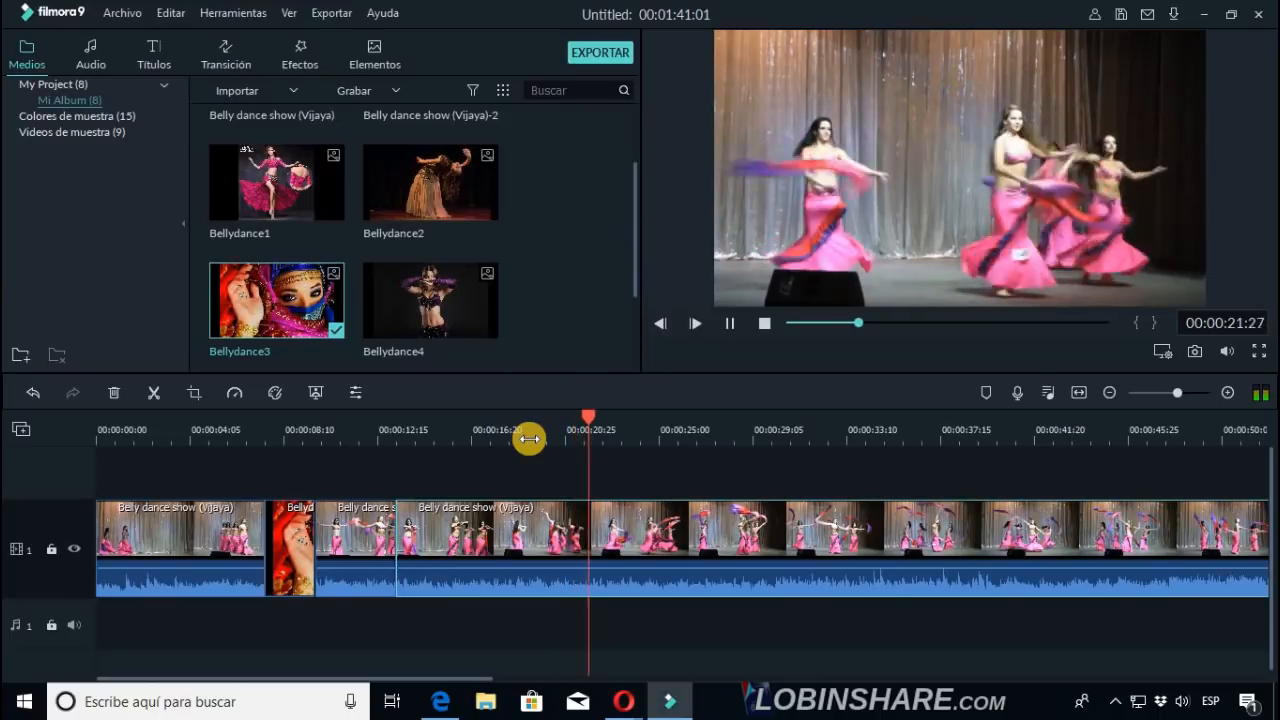
pyautogui.click(529, 438)
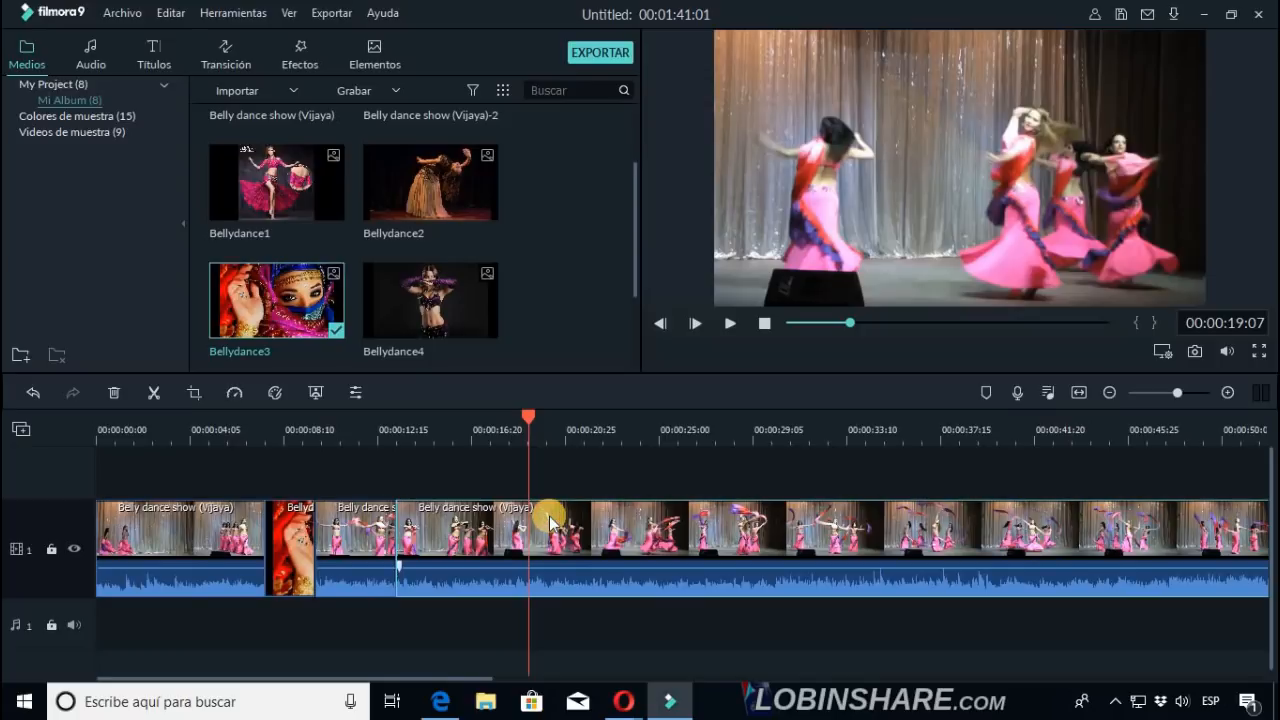
pyautogui.click(155, 395)
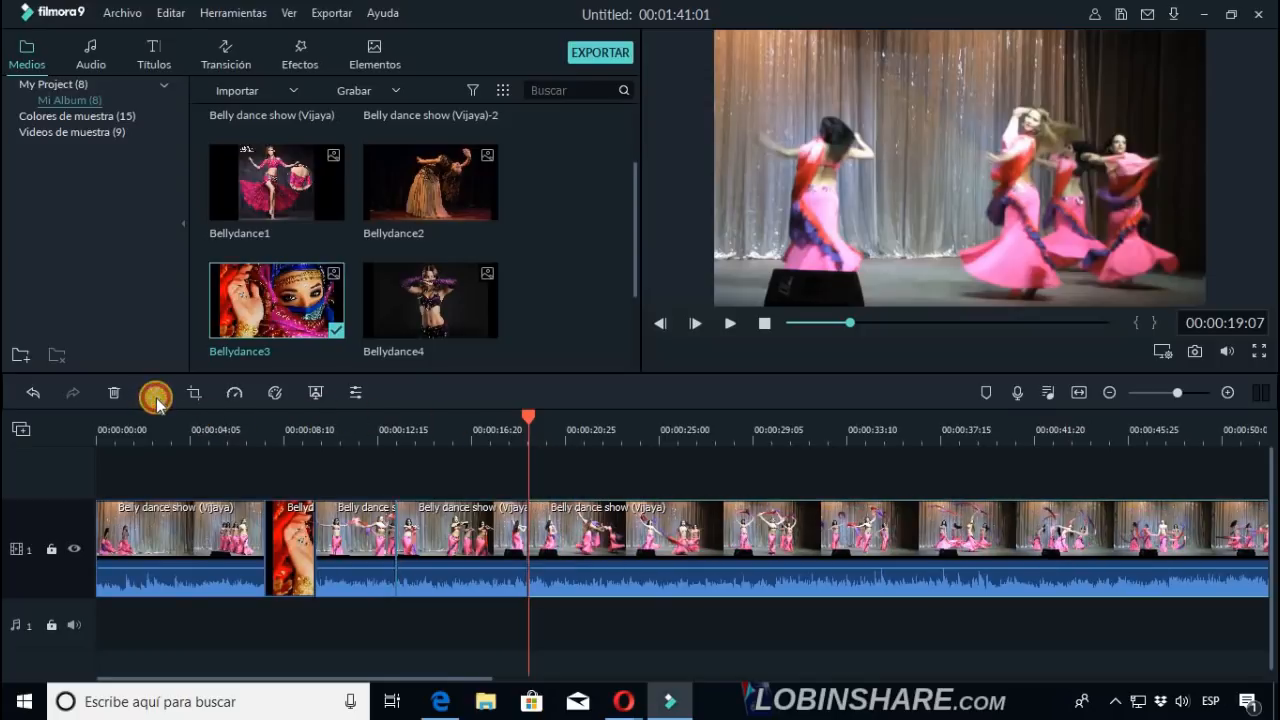
pyautogui.click(480, 535)
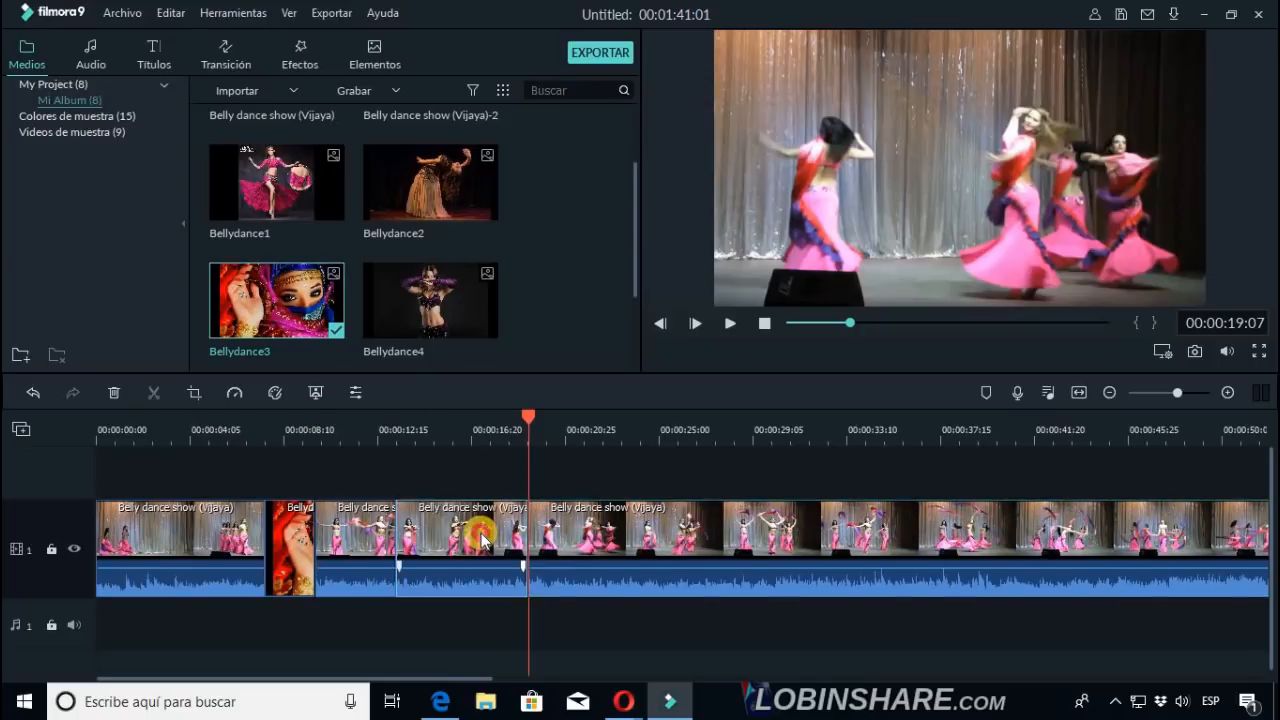
pyautogui.click(113, 392)
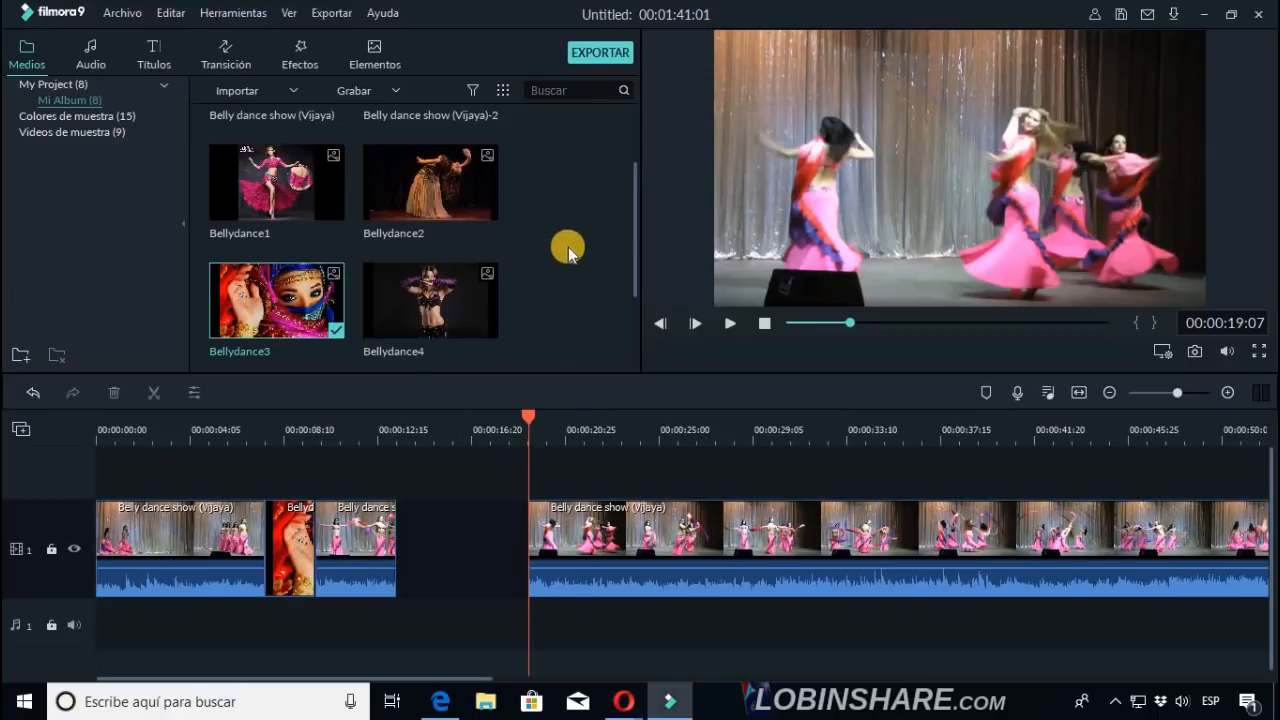
# Insert the Bellydance2 image at the start of the gap, trim it to about 2 seconds, and move the following clip up against it.
pyautogui.click(481, 215)
pyautogui.moveTo(479, 215); pyautogui.dragTo(471, 496)
pyautogui.moveTo(420, 525); pyautogui.dragTo(399, 524)
pyautogui.click(442, 428)
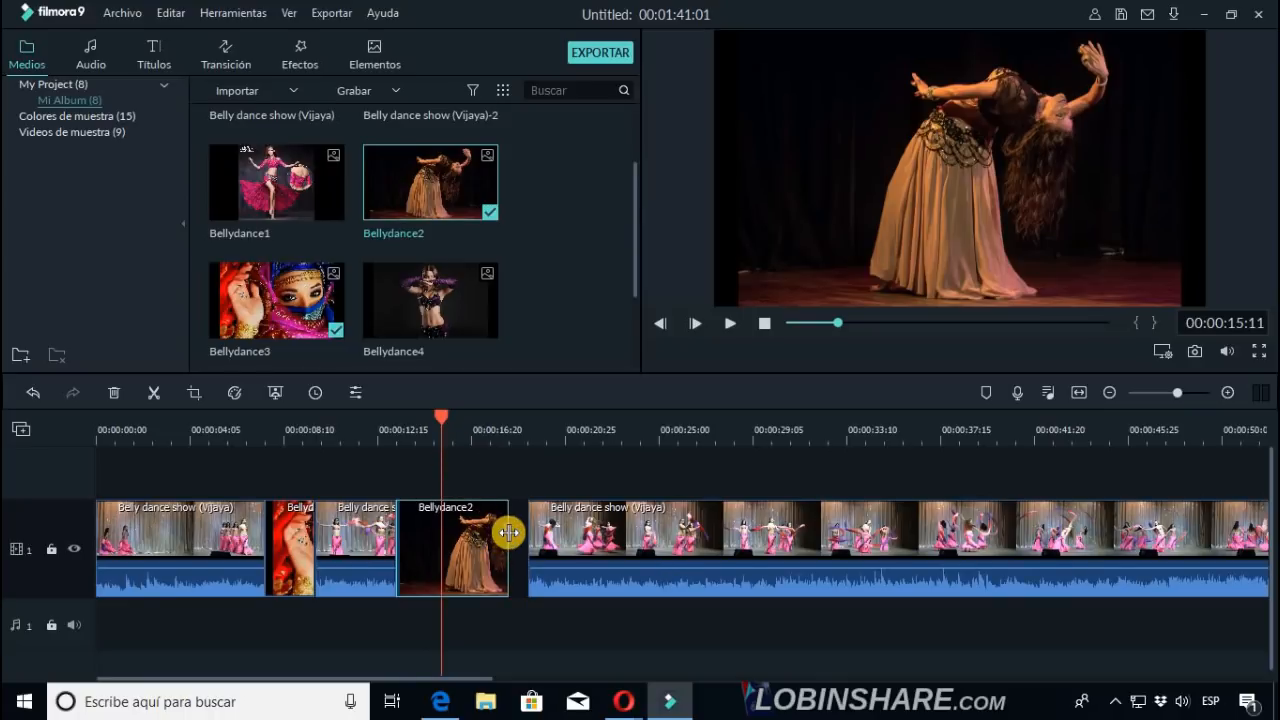
pyautogui.moveTo(509, 533); pyautogui.dragTo(437, 545)
pyautogui.moveTo(588, 527); pyautogui.dragTo(502, 531)
# Play the timeline from 00:00:06:05, split the last clip at 00:00:20:11, and move its second part about 10 seconds later to open a gap.
pyautogui.click(234, 437)
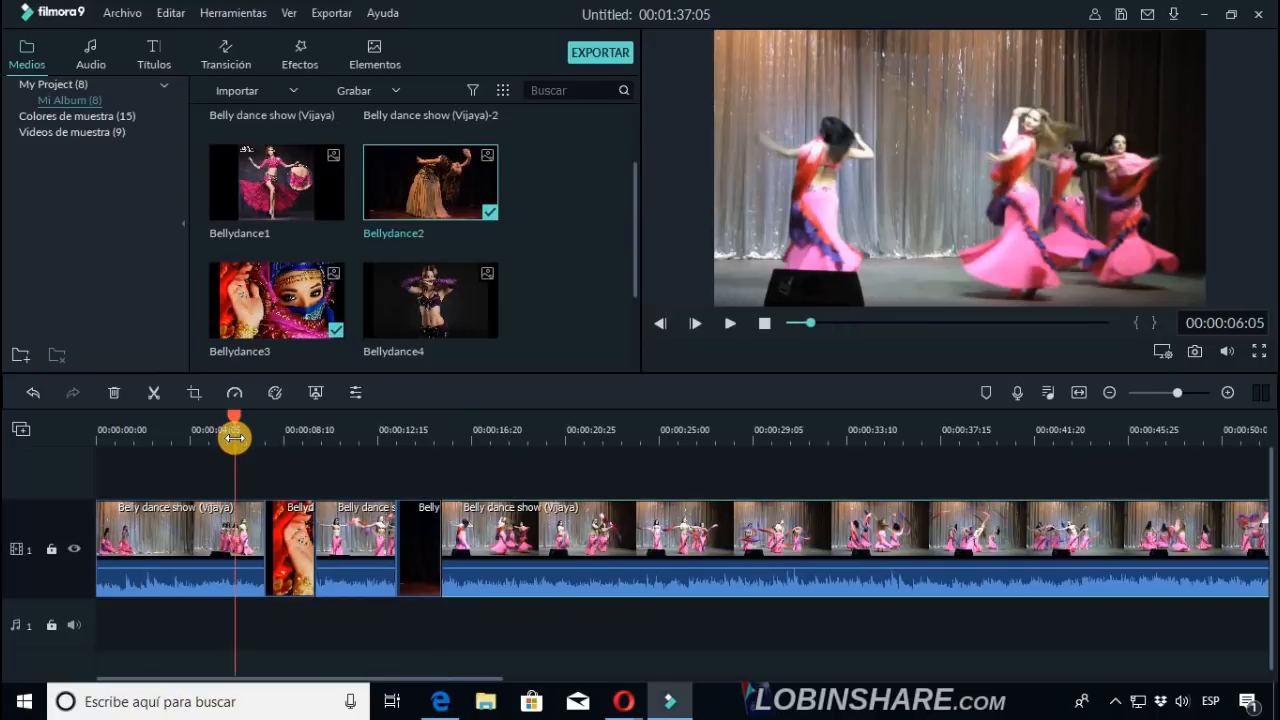
pyautogui.click(731, 322)
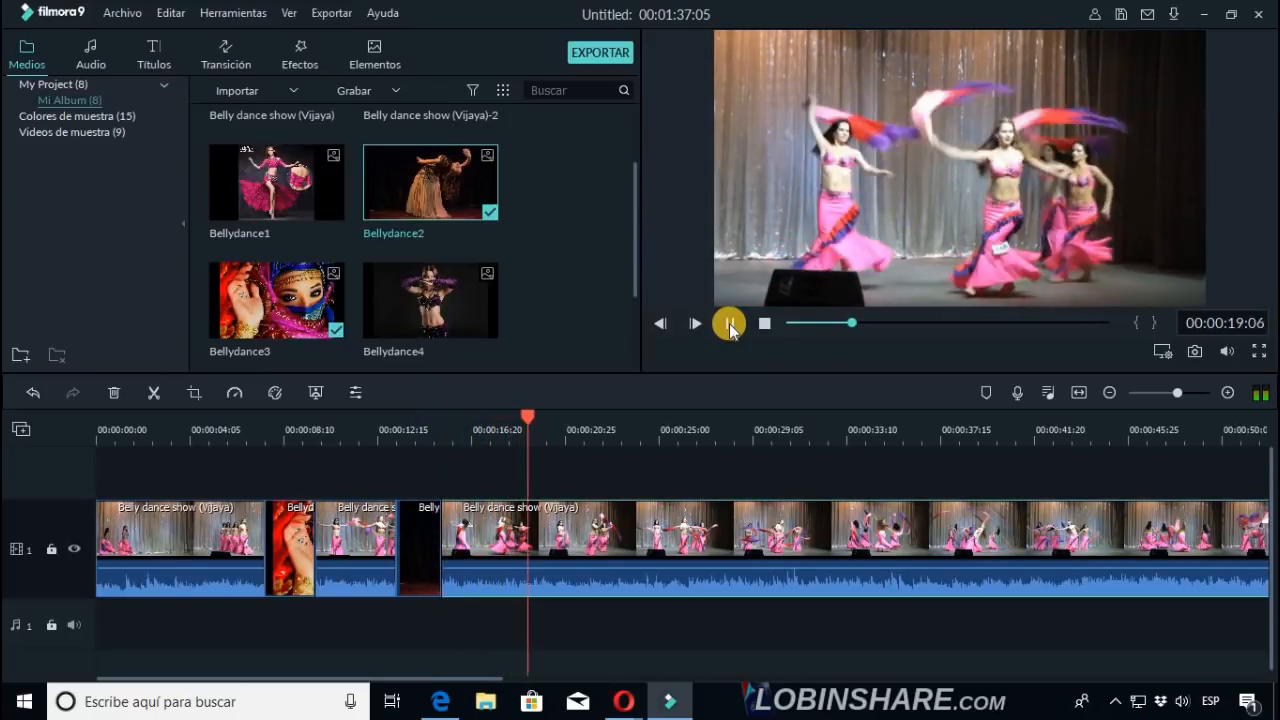
pyautogui.click(730, 326)
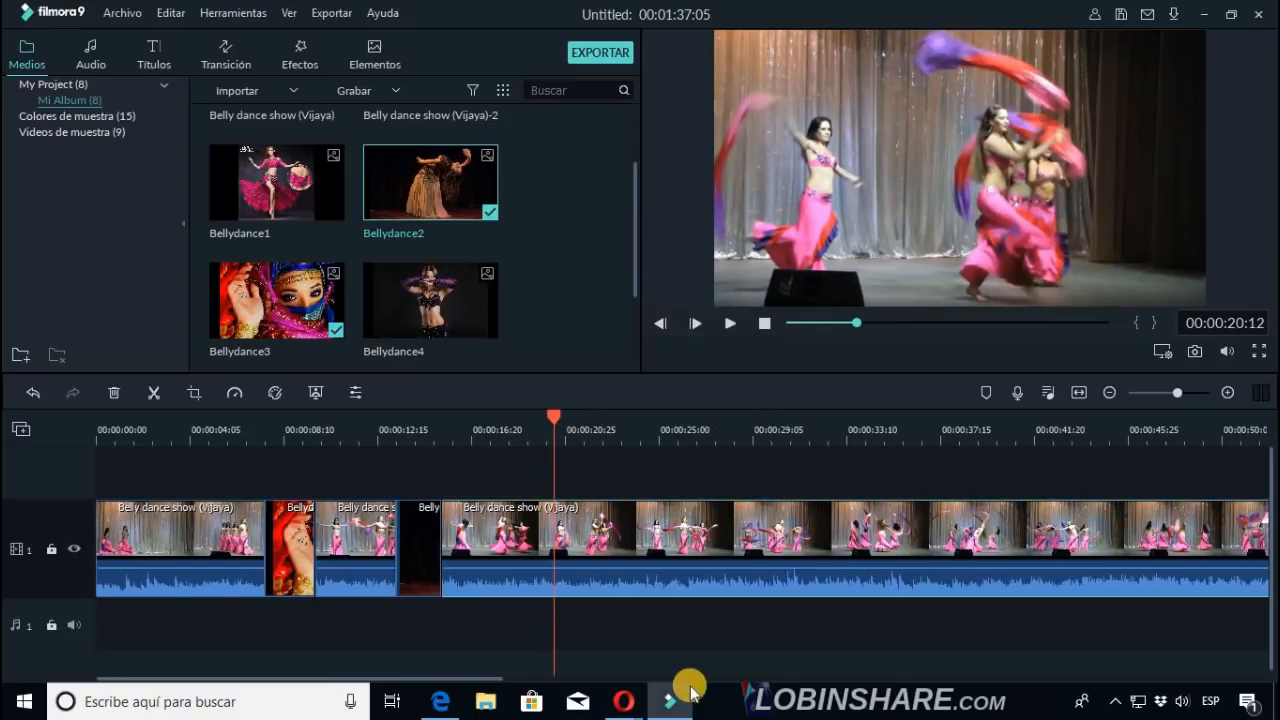
pyautogui.click(150, 400)
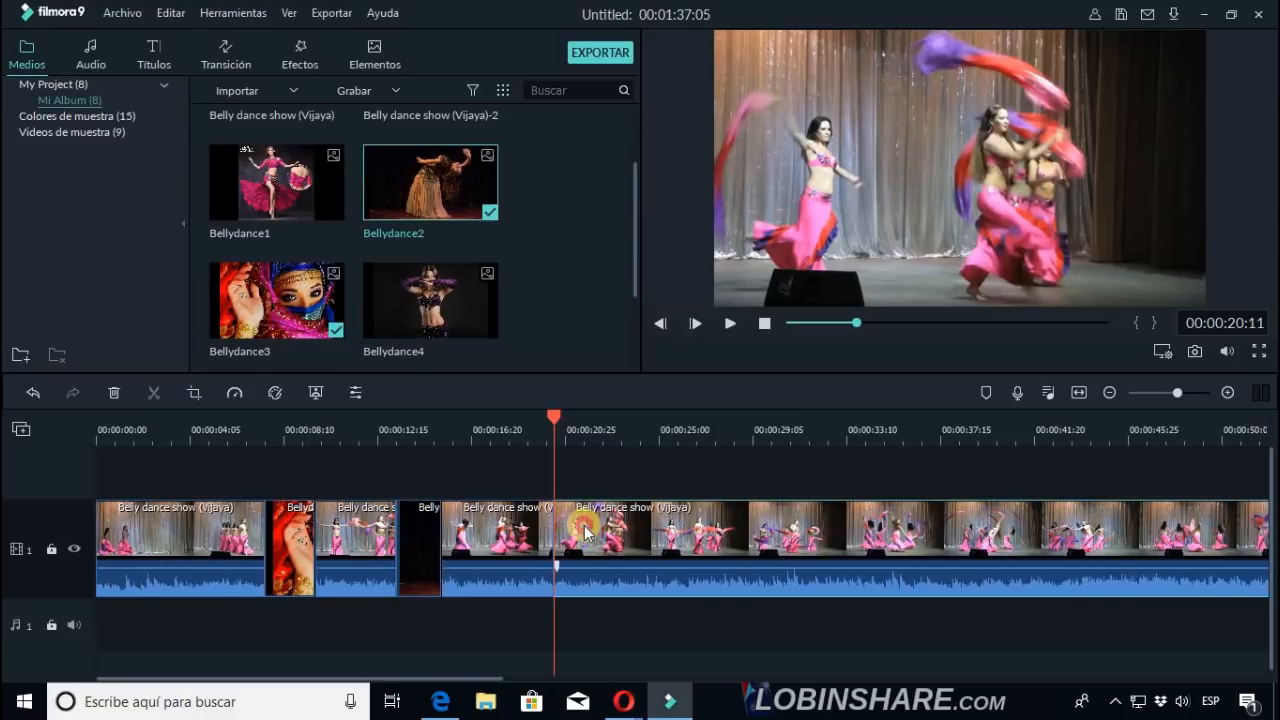
pyautogui.moveTo(585, 530); pyautogui.dragTo(809, 532)
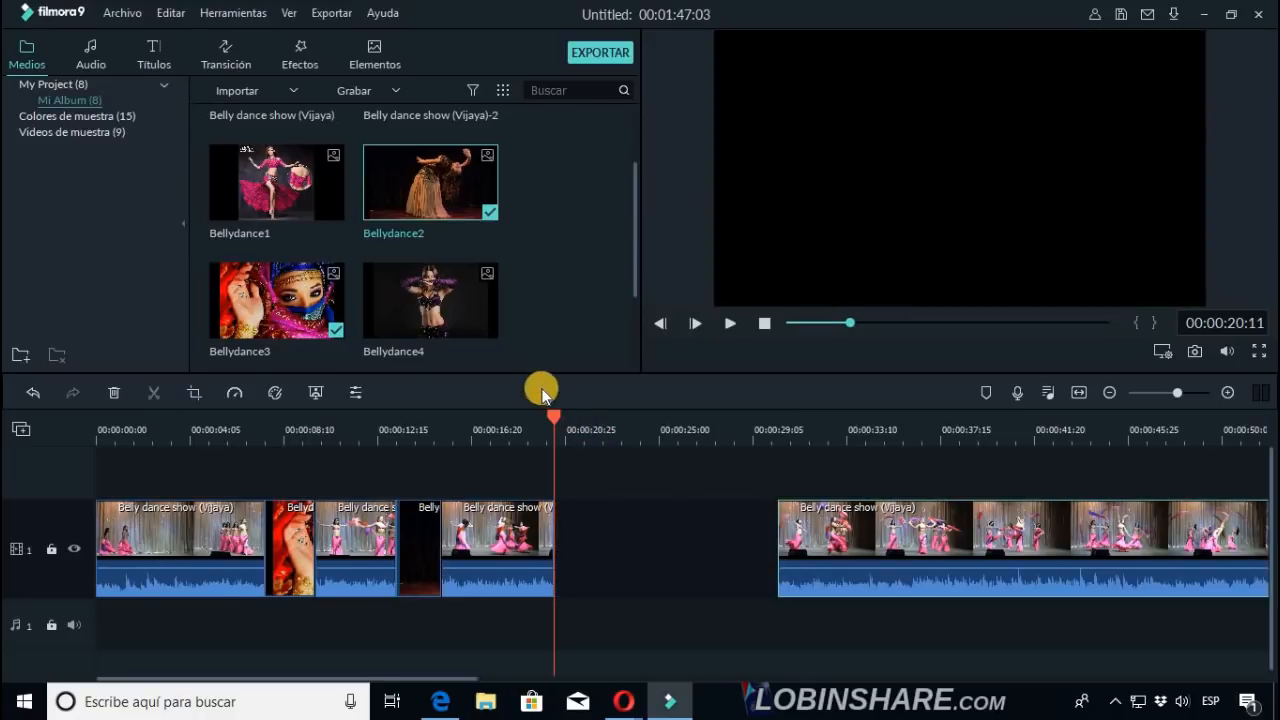
# Insert the Bellydance4 image in the gap at 00:00:20:11, trim it to about 1.8 seconds, and move the last clip up against it.
pyautogui.moveTo(466, 314); pyautogui.dragTo(557, 532)
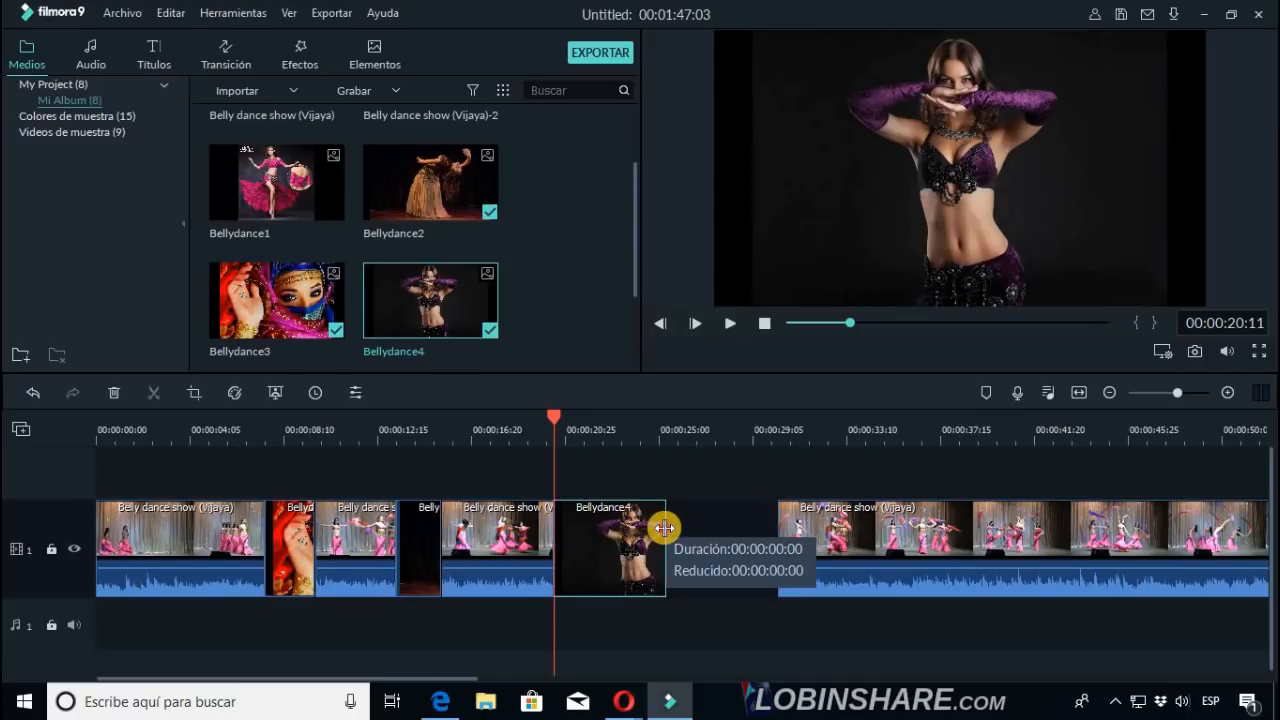
pyautogui.moveTo(665, 528); pyautogui.dragTo(592, 539)
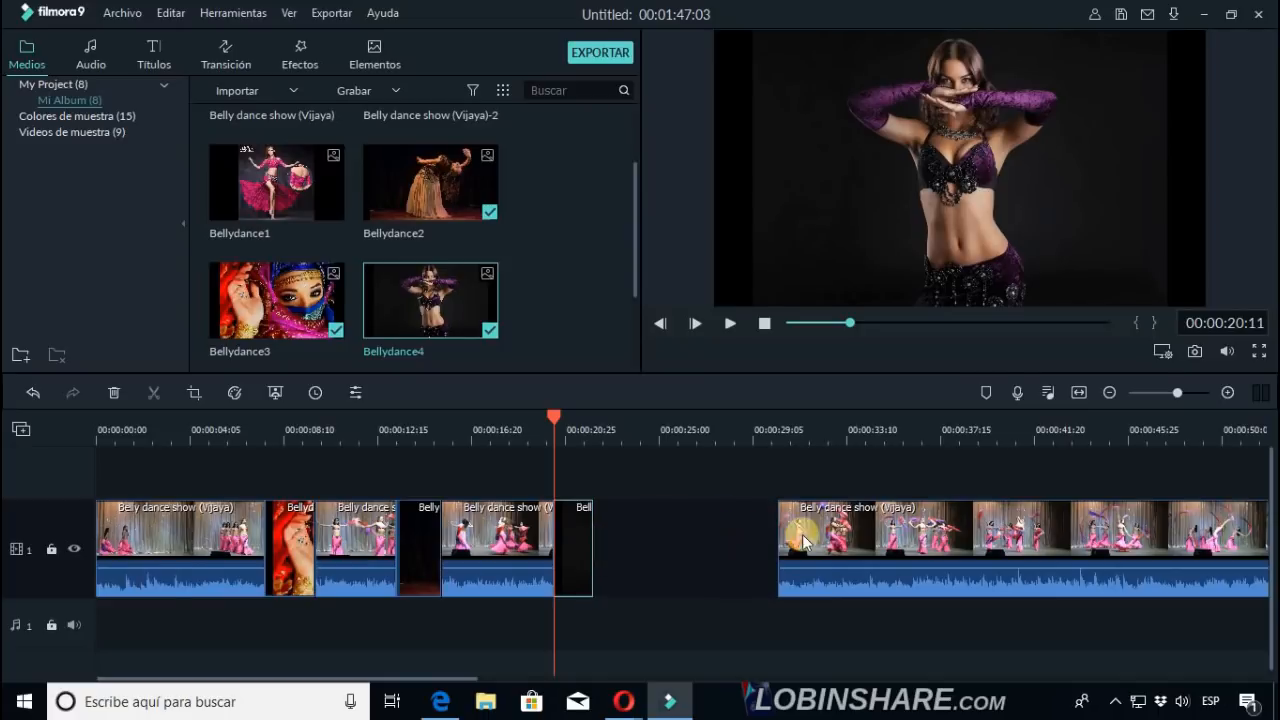
pyautogui.moveTo(815, 543); pyautogui.dragTo(635, 540)
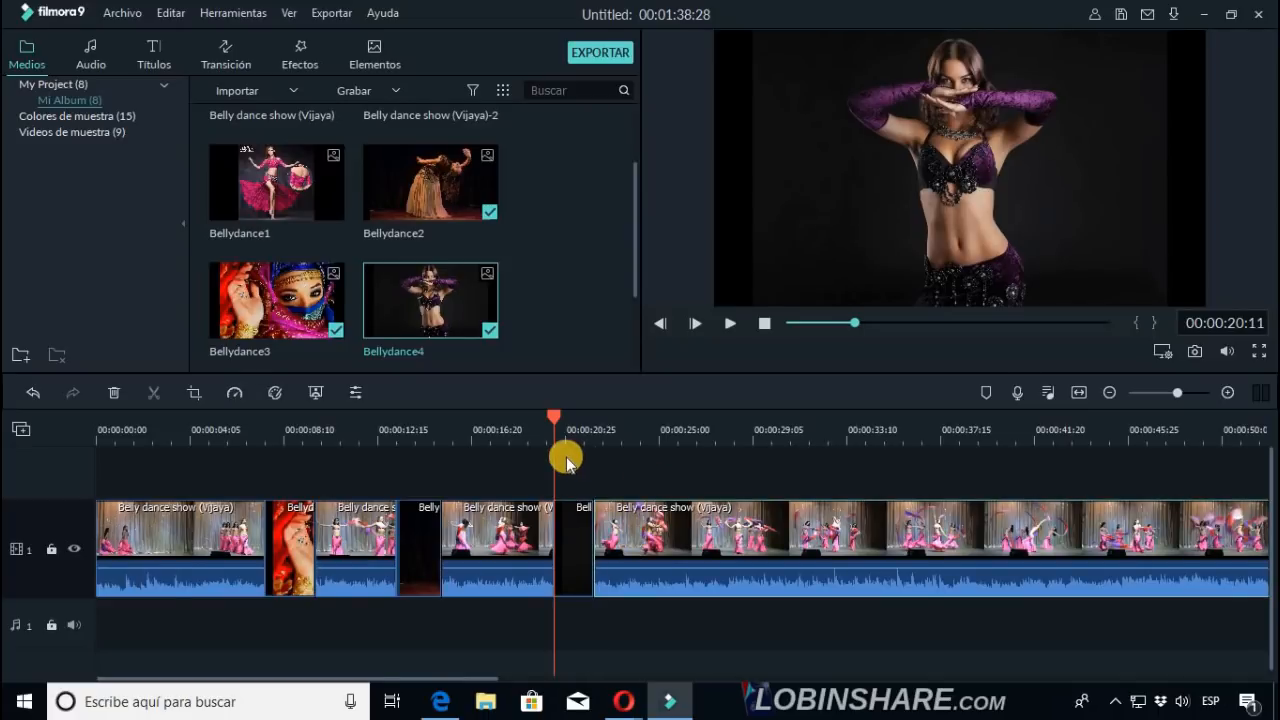
# Play the timeline from shortly before Bellydance4 to 00:00:25:11 and look over the remaining video on the track.
pyautogui.moveTo(531, 445); pyautogui.dragTo(514, 434)
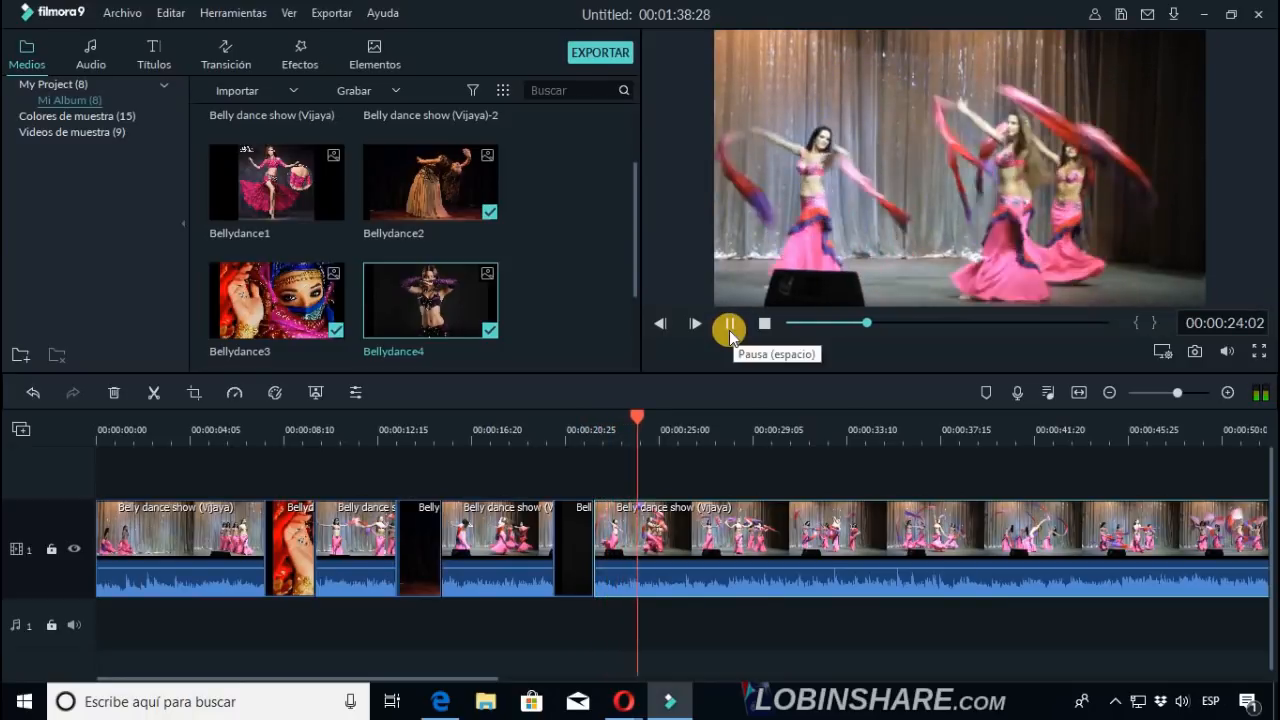
pyautogui.click(729, 326)
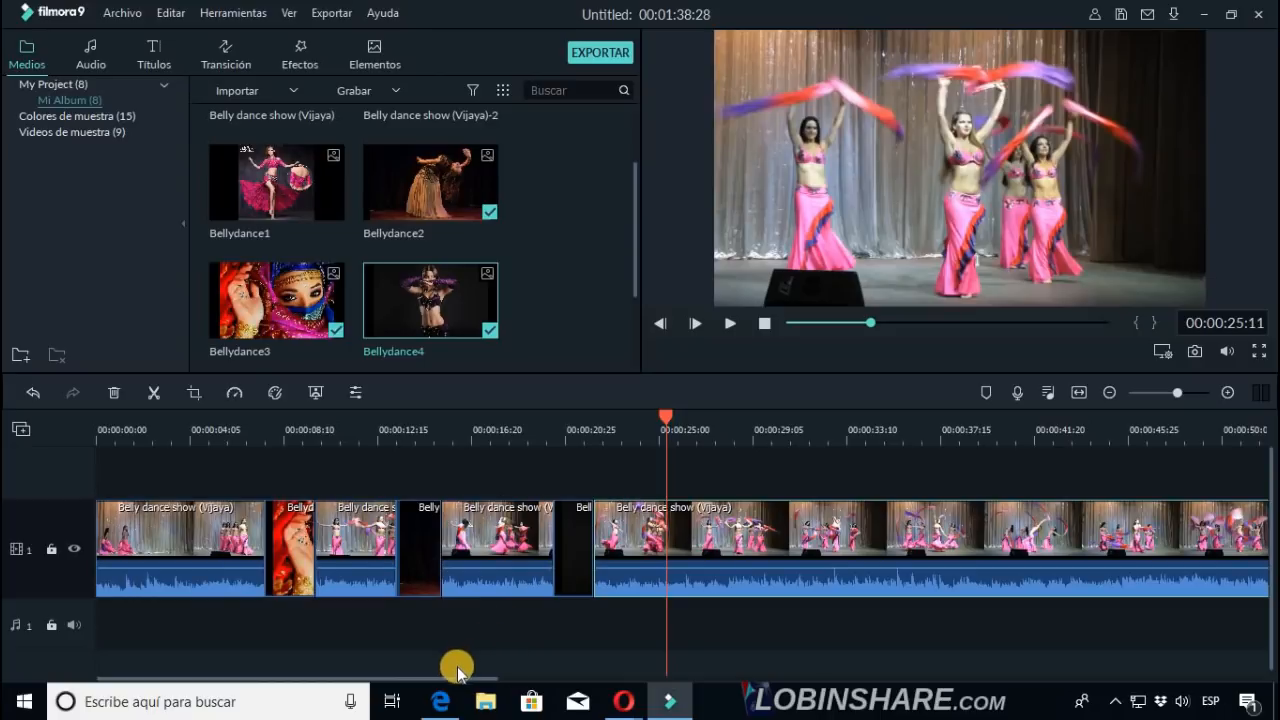
pyautogui.moveTo(455, 680); pyautogui.dragTo(598, 689)
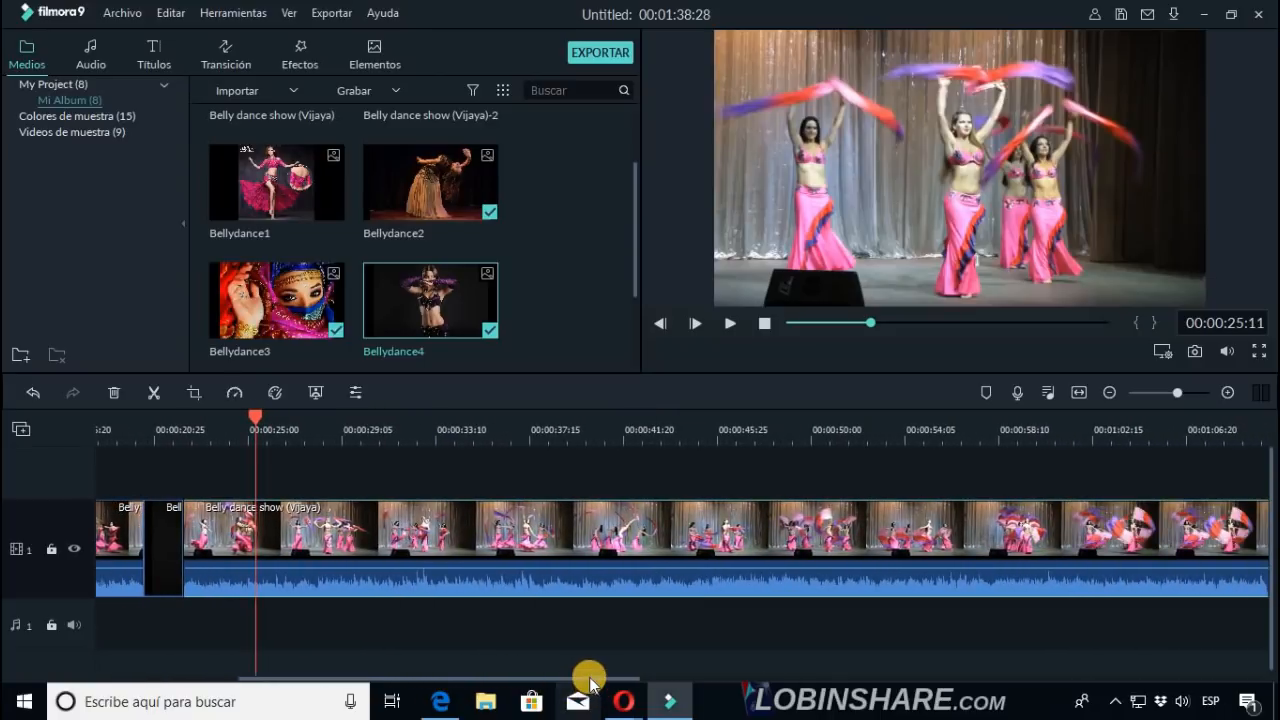
pyautogui.moveTo(386, 679); pyautogui.dragTo(335, 685)
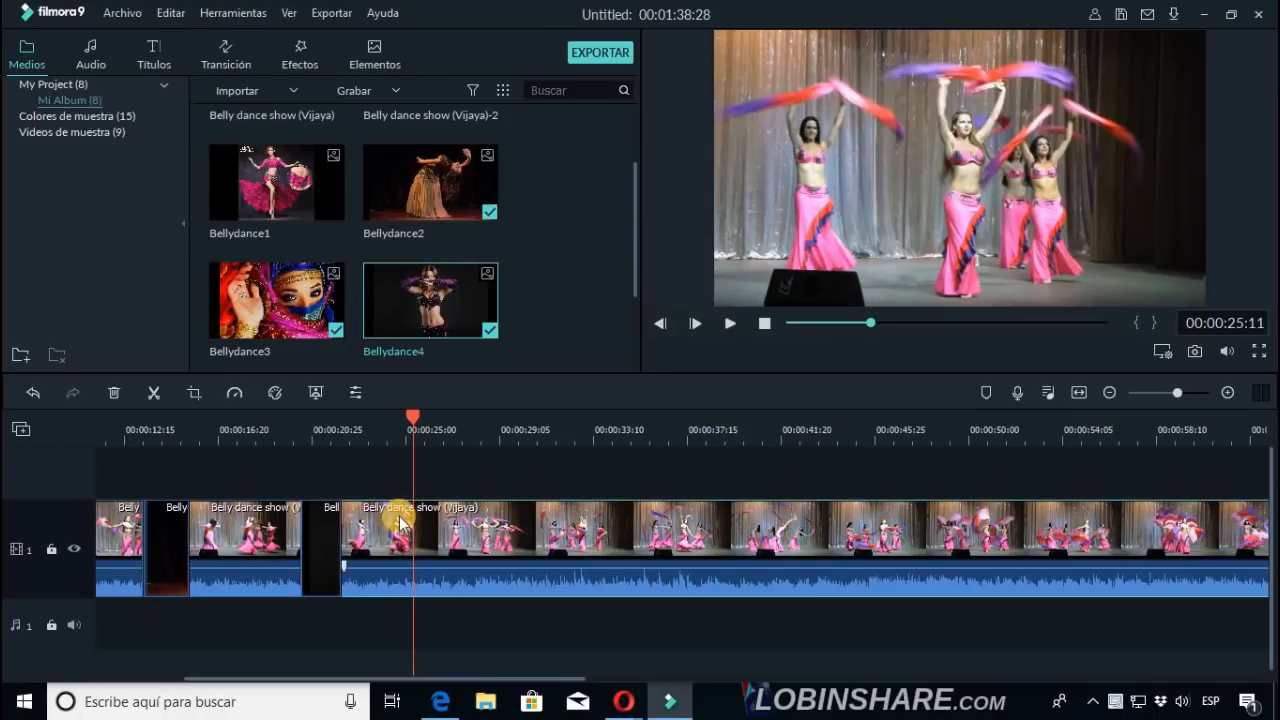
# Save the project in the Projects folder under the name Tutorial 02.
pyautogui.click(122, 13)
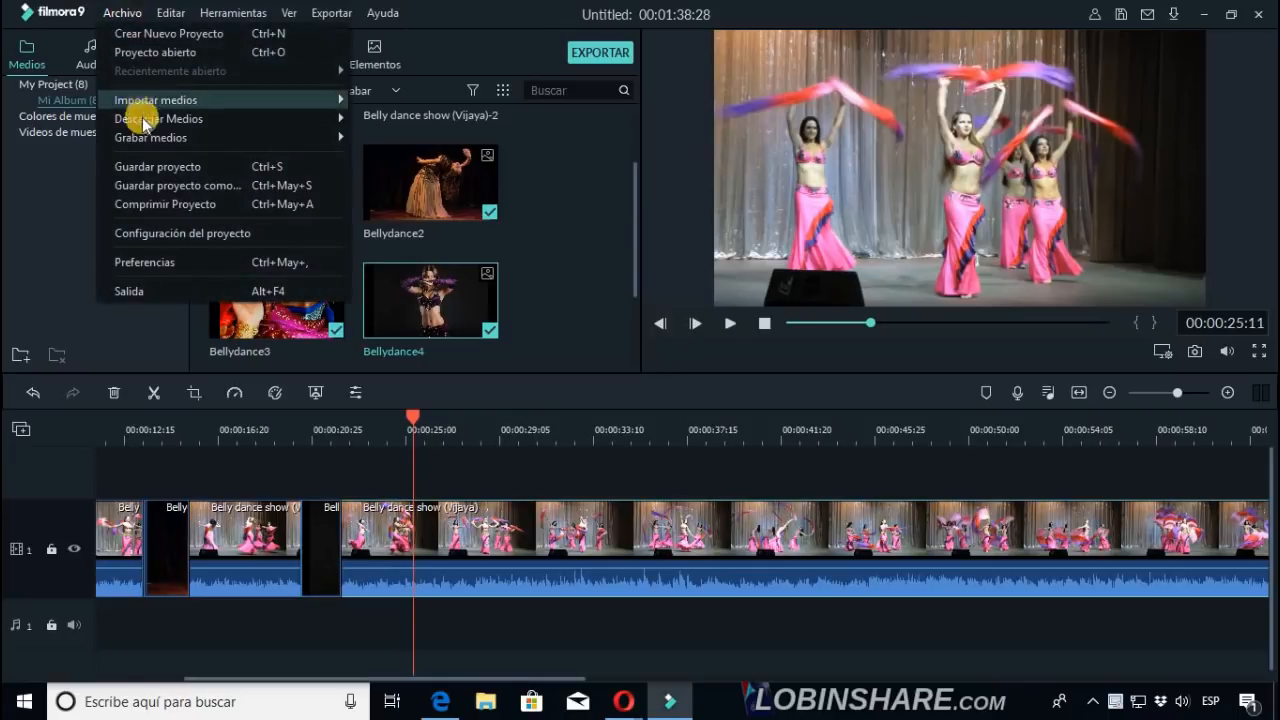
pyautogui.click(151, 168)
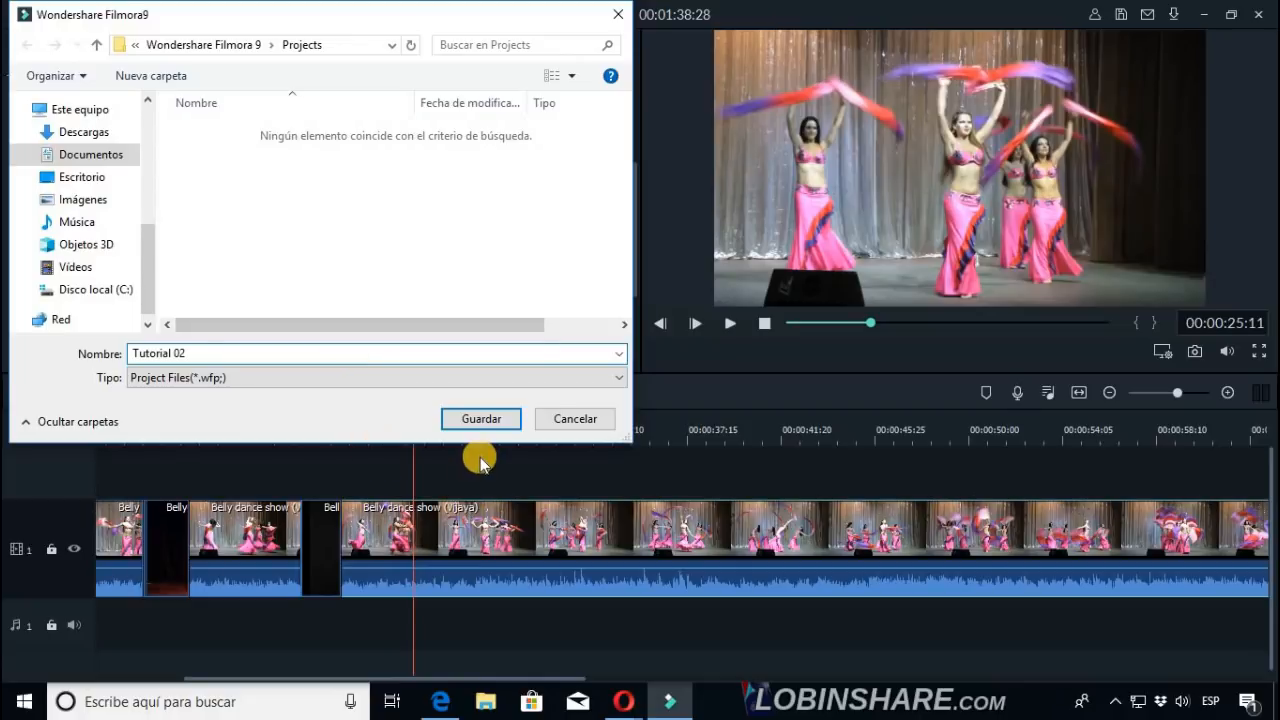
pyautogui.click(485, 420)
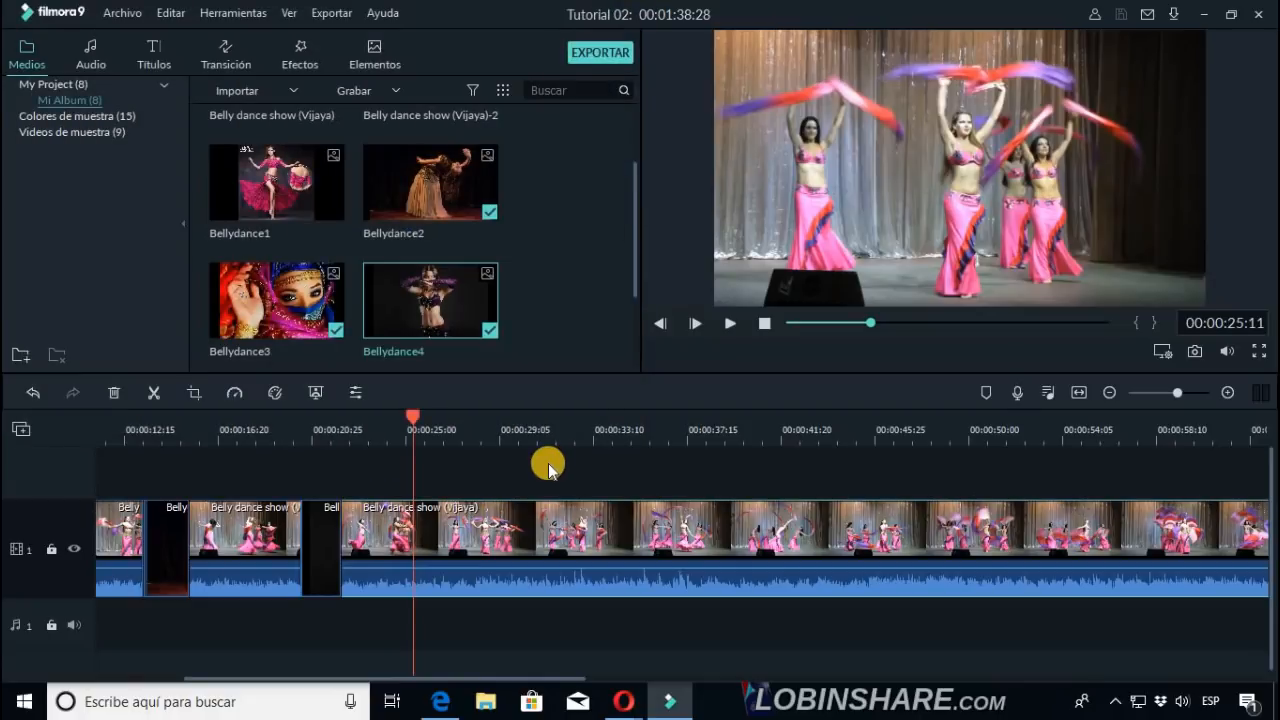
# Close Filmora9, start it again, and open the Tutorial 02 project from the project library.
pyautogui.click(1260, 14)
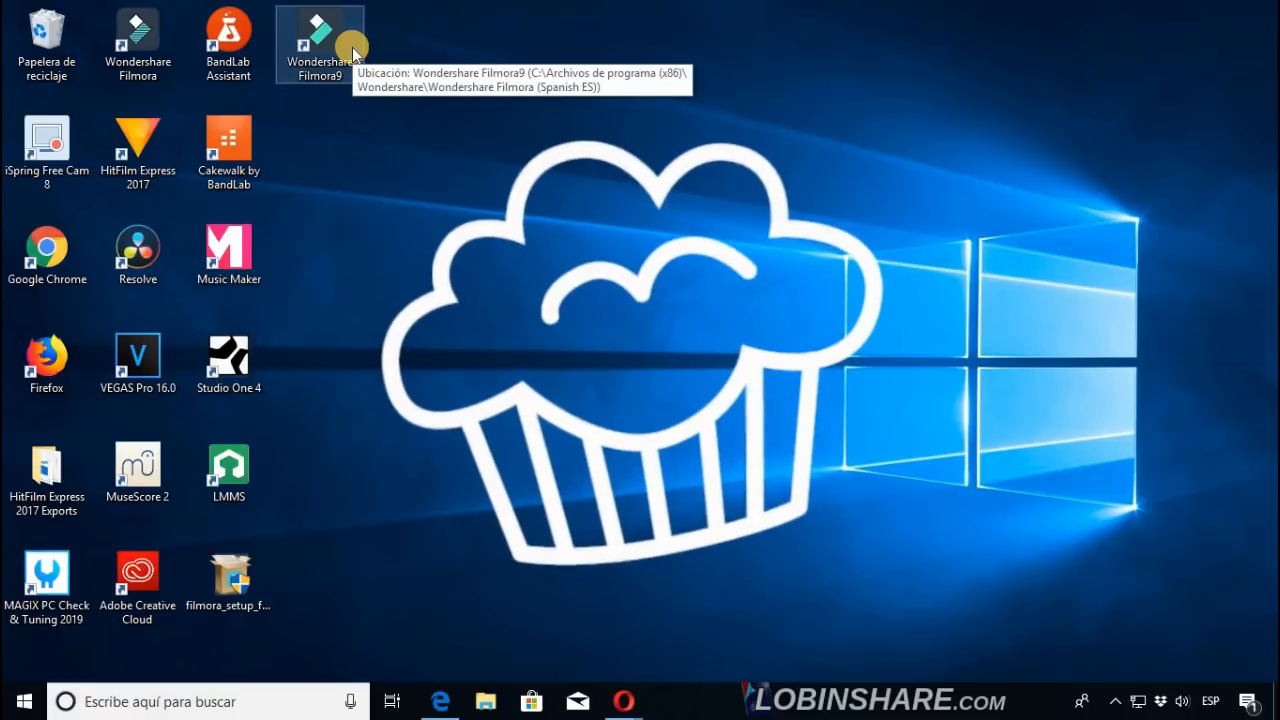
pyautogui.doubleClick(352, 47)
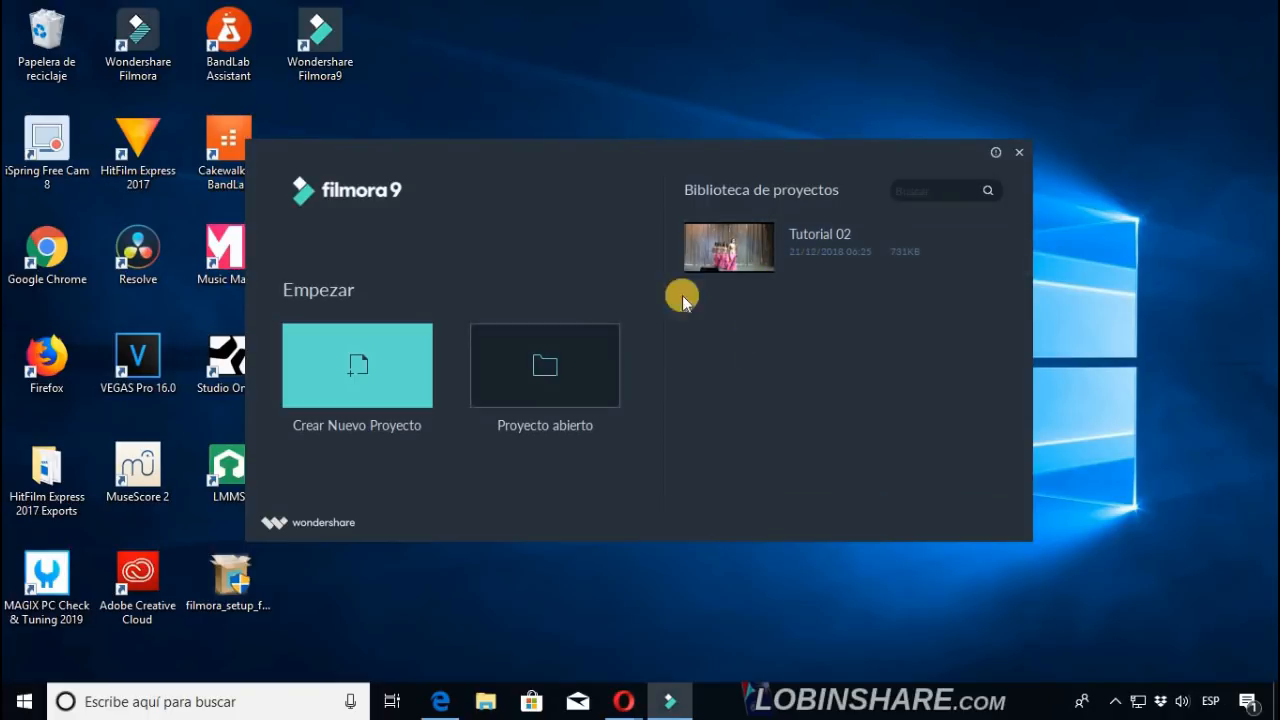
pyautogui.doubleClick(768, 252)
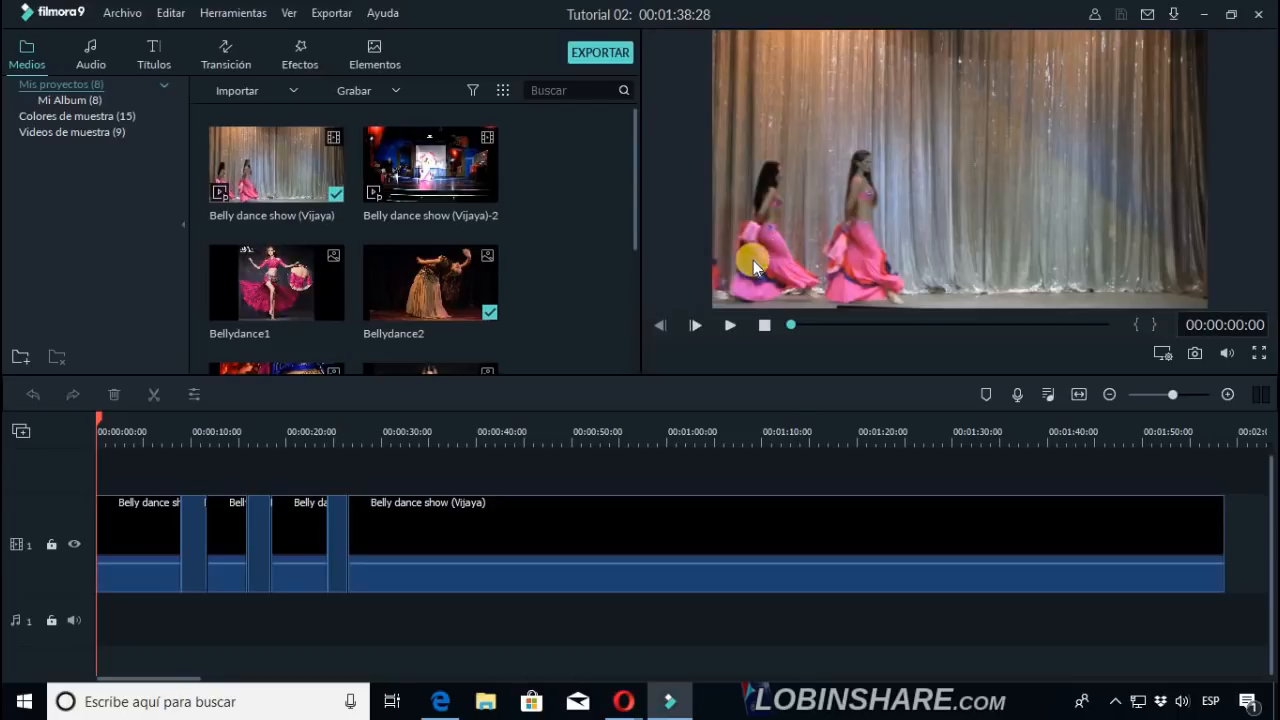
# Play the reopened project from the start to about 00:00:23:22, and play another second or so from 00:00:28:20.
pyautogui.click(727, 326)
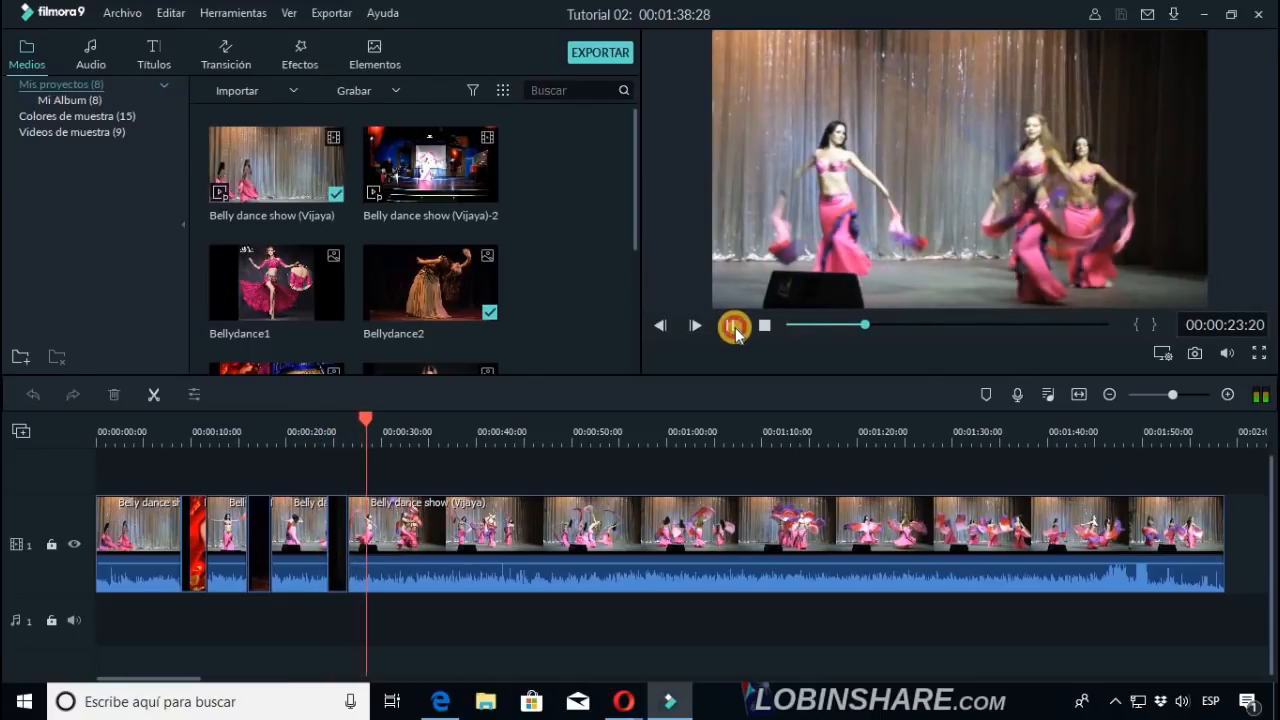
pyautogui.click(735, 327)
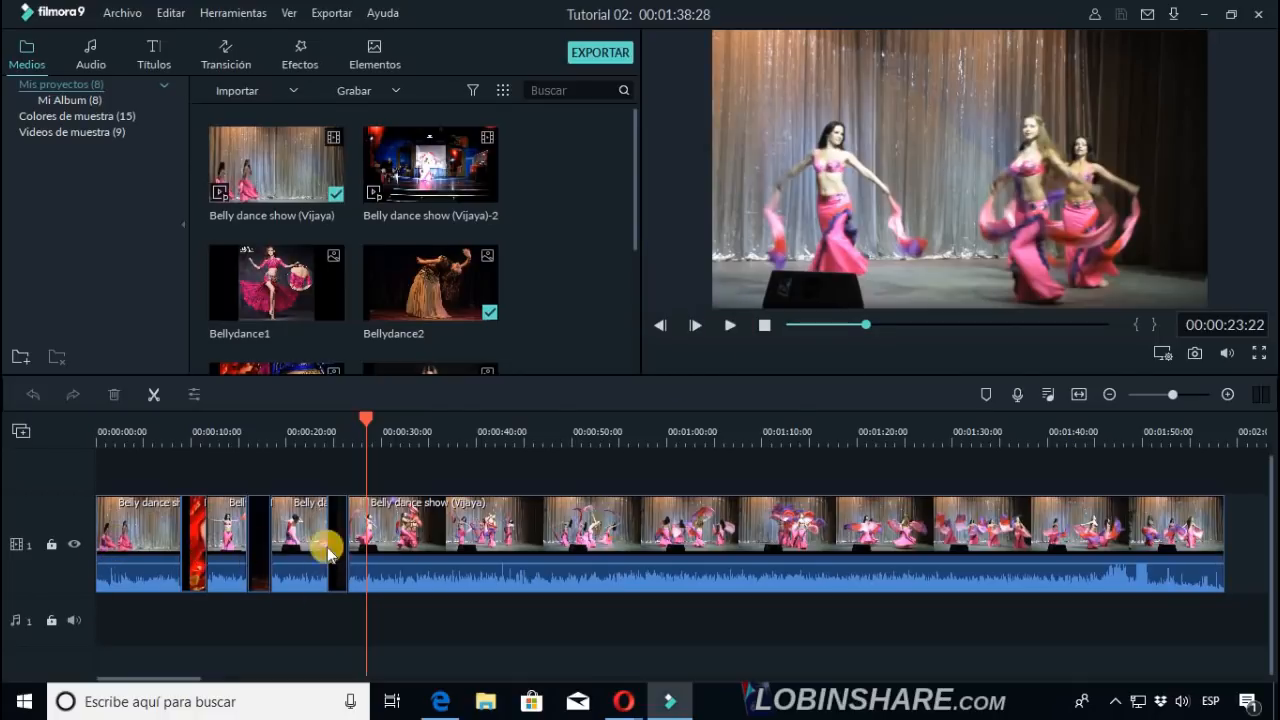
pyautogui.click(522, 519)
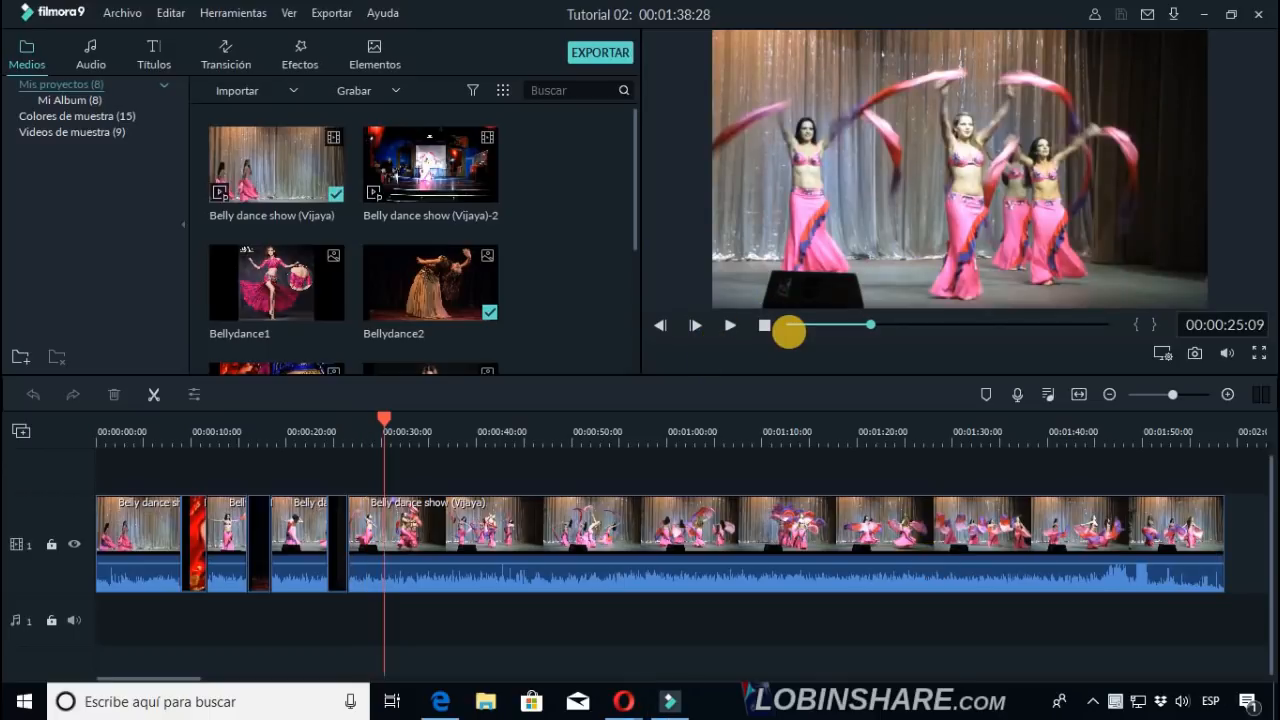
pyautogui.click(423, 438)
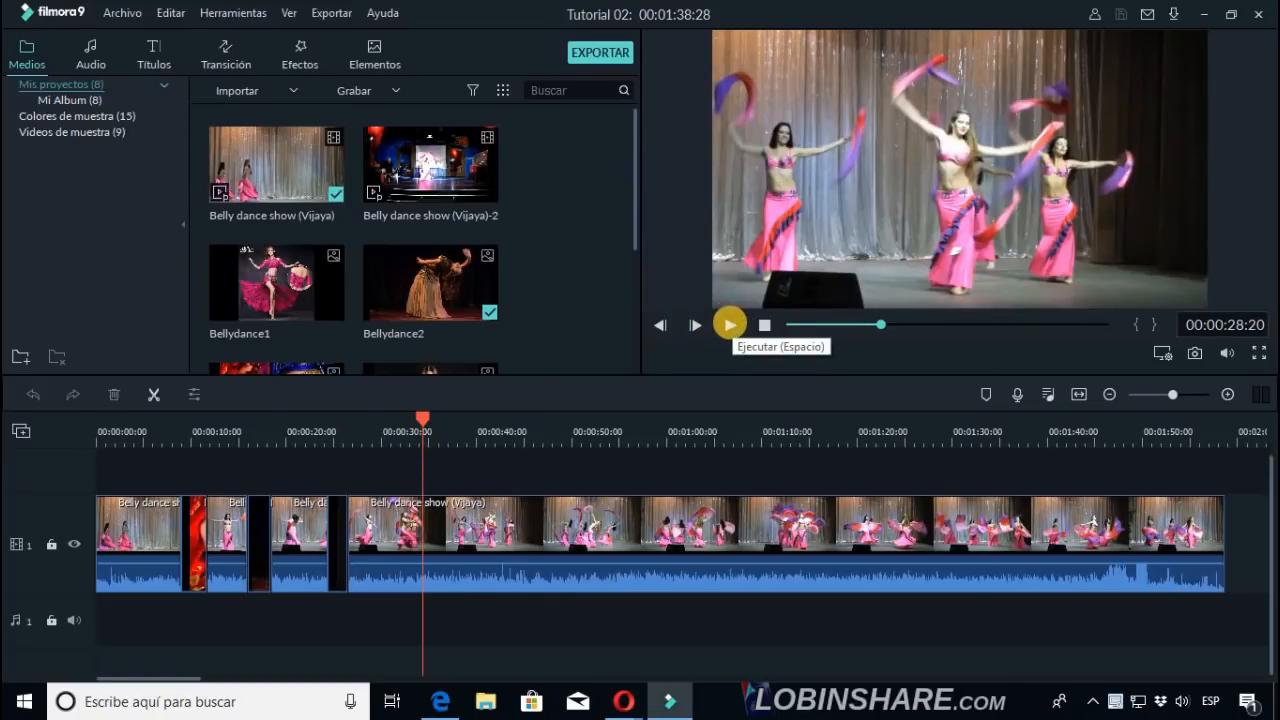
pyautogui.click(730, 322)
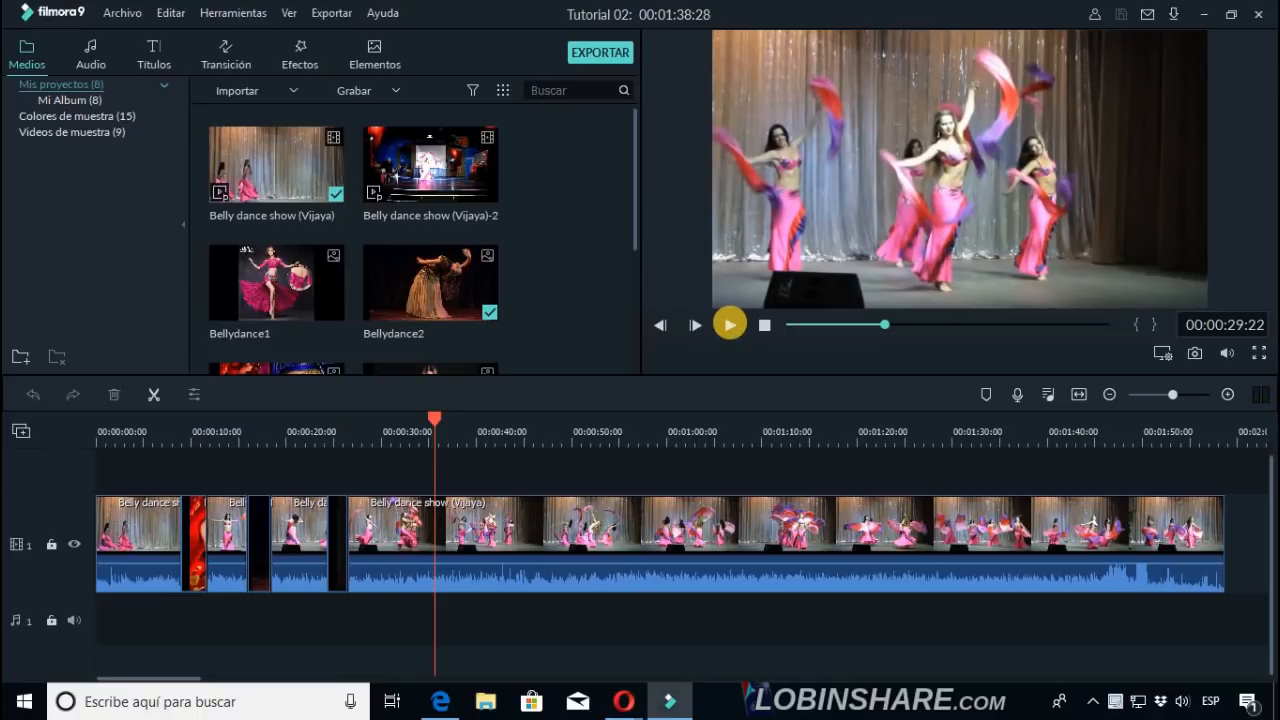
# Play the last Belly dance show part to find a cut point and split it at 00:00:36:12.
pyautogui.click(727, 325)
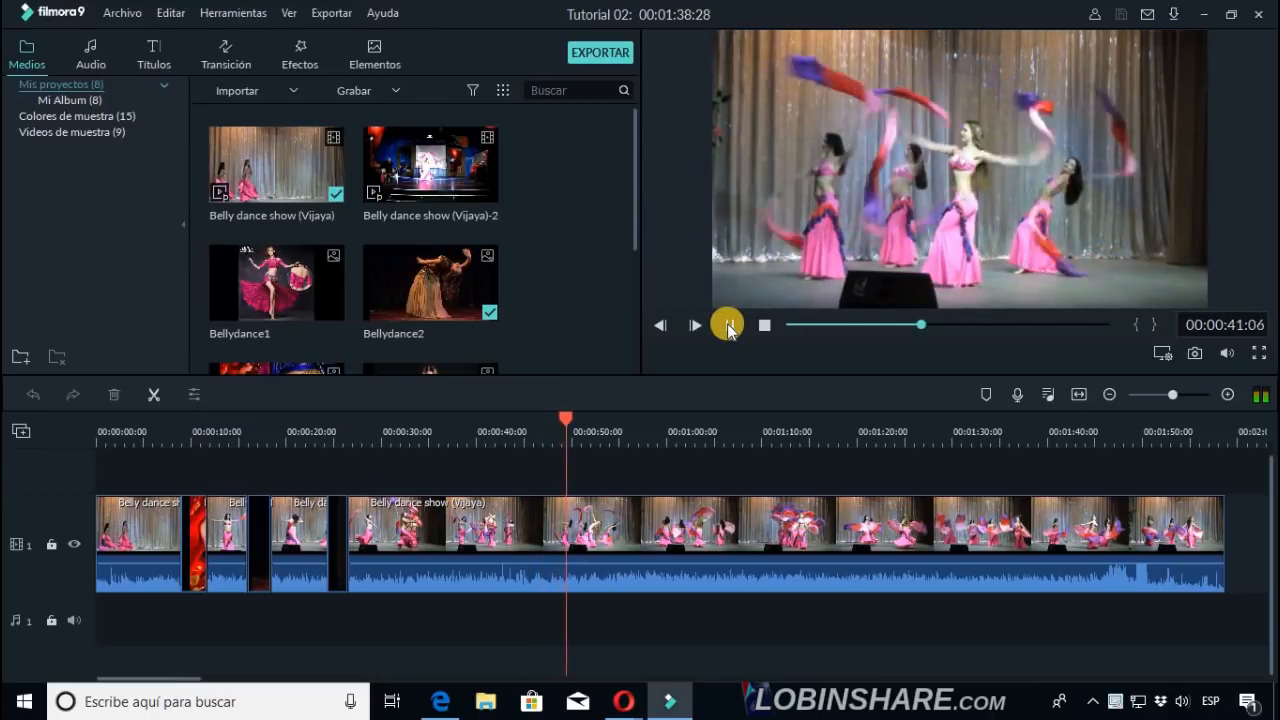
pyautogui.click(729, 327)
pyautogui.click(506, 442)
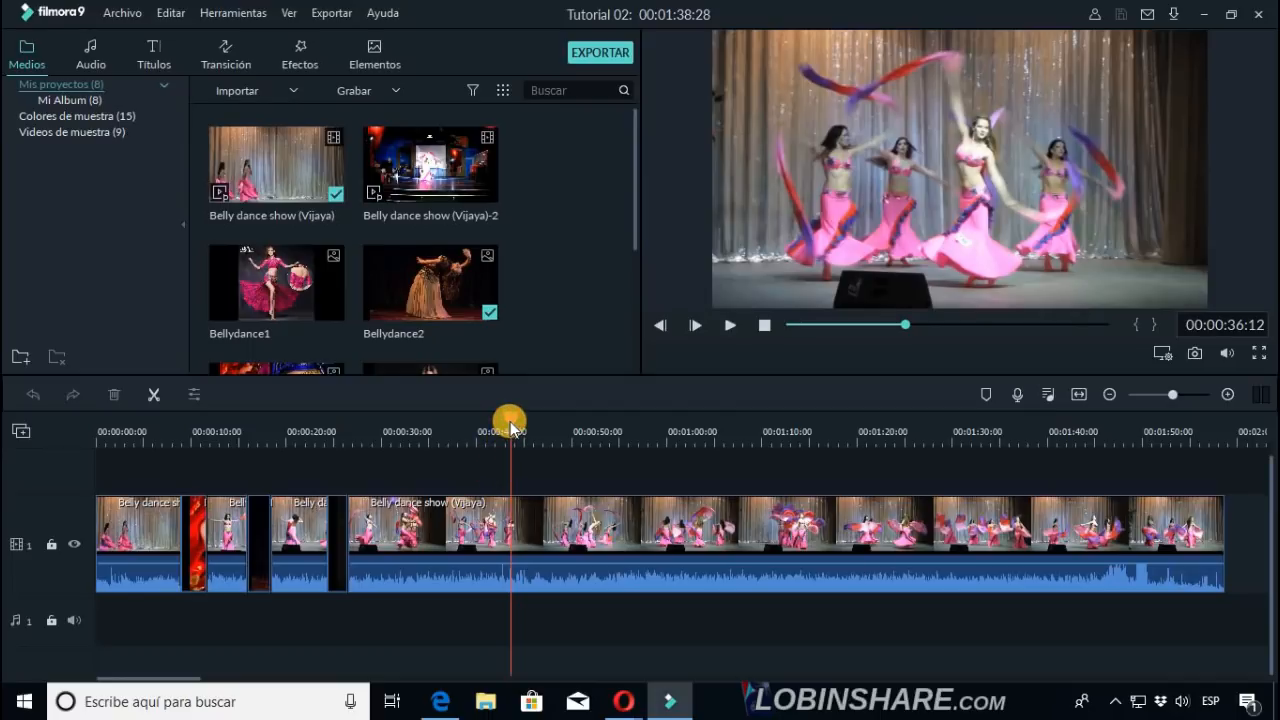
pyautogui.click(527, 535)
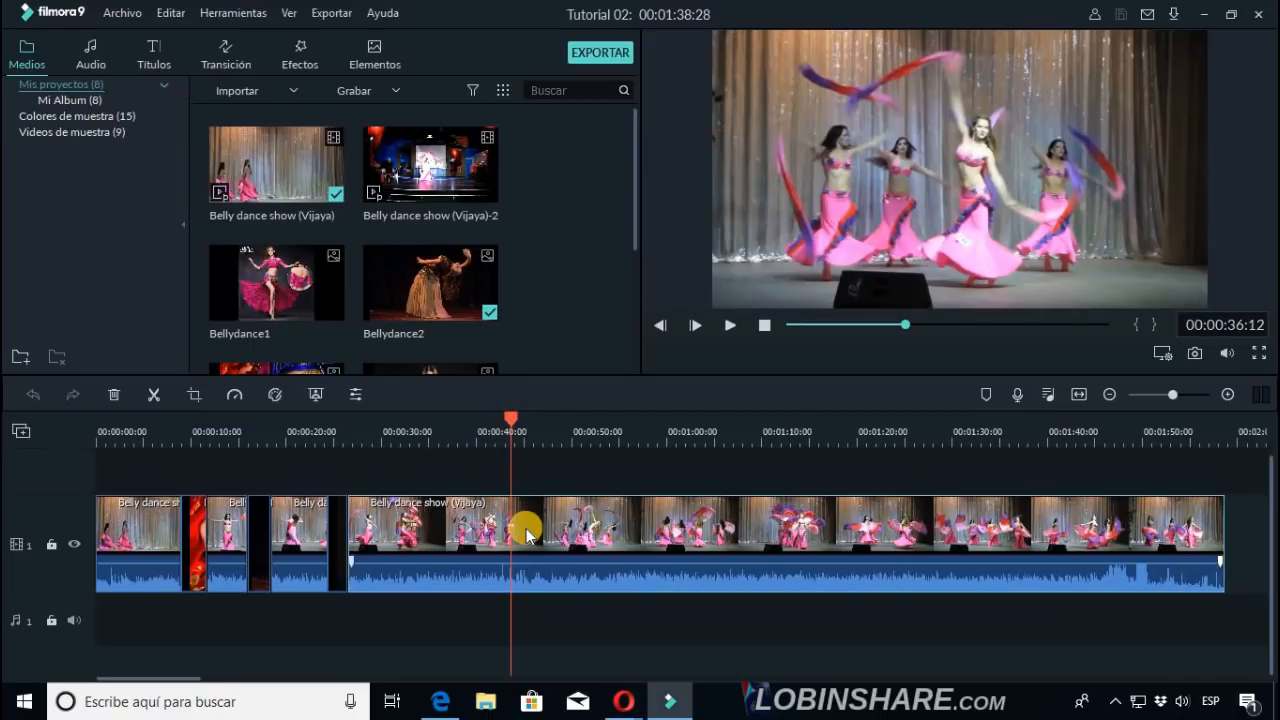
pyautogui.click(153, 396)
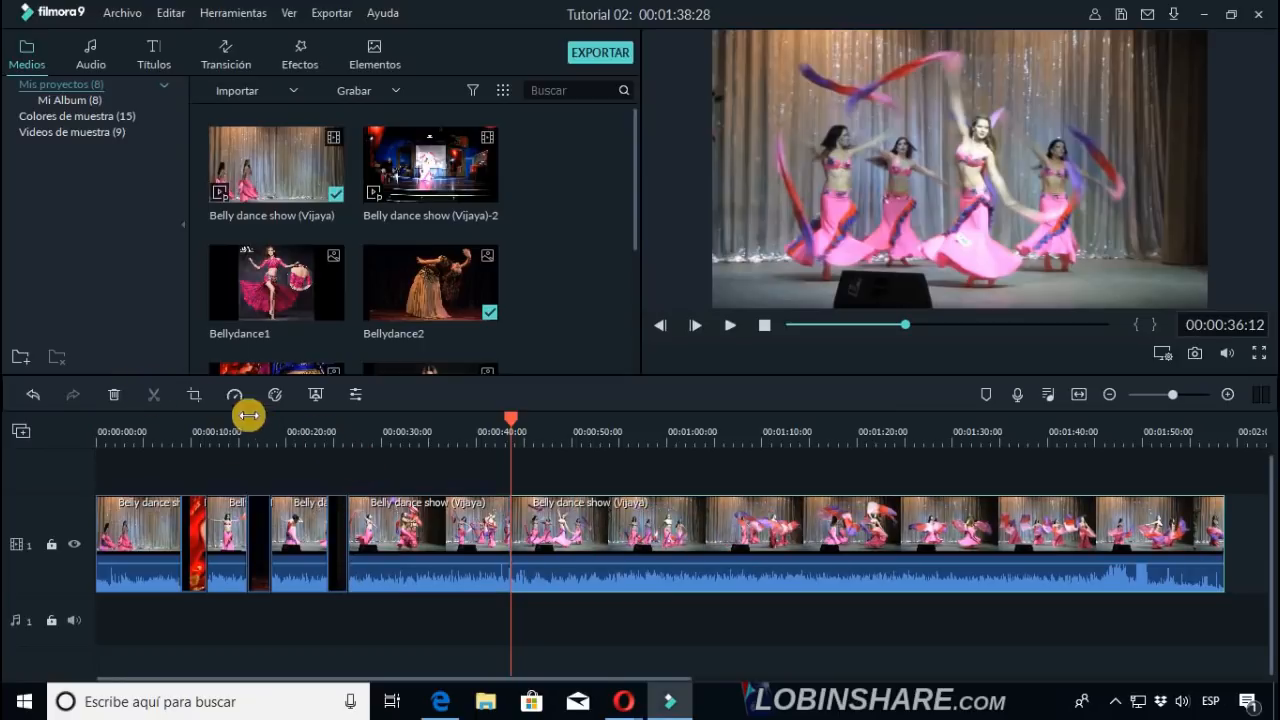
# Try deleting the video part after the 00:00:36:12 cut, and undo the deletion.
pyautogui.click(115, 398)
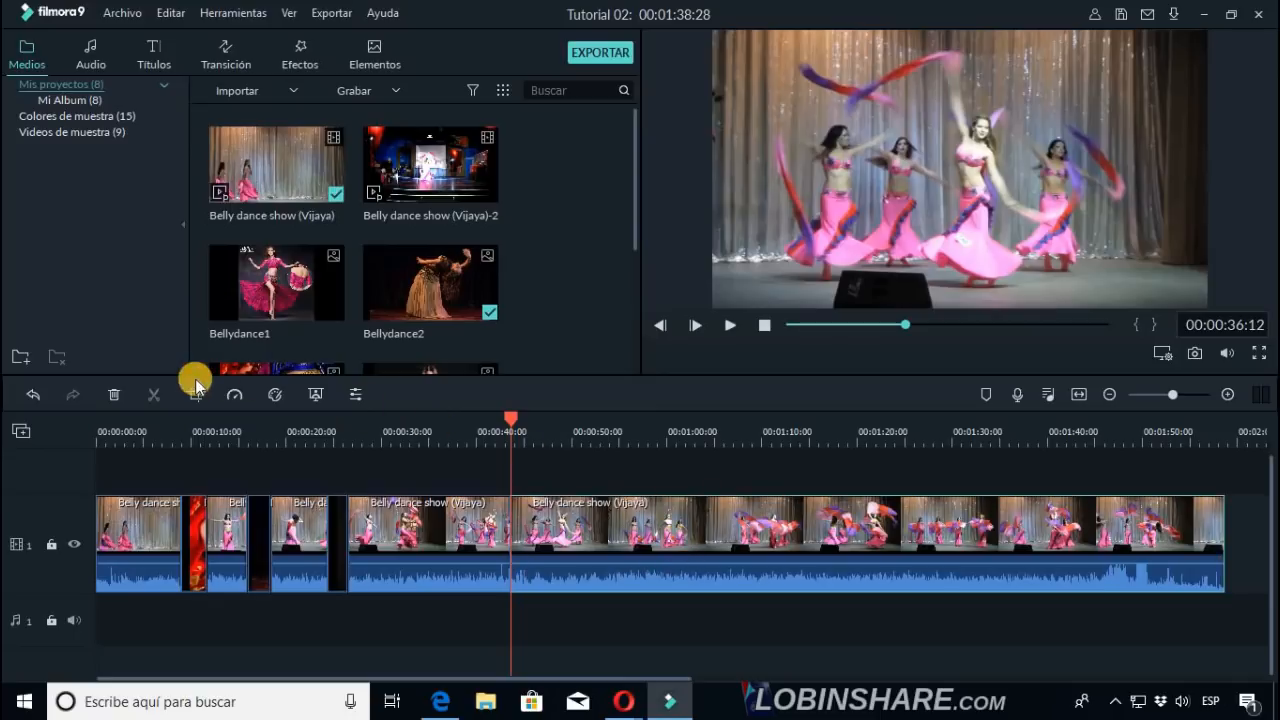
pyautogui.click(113, 396)
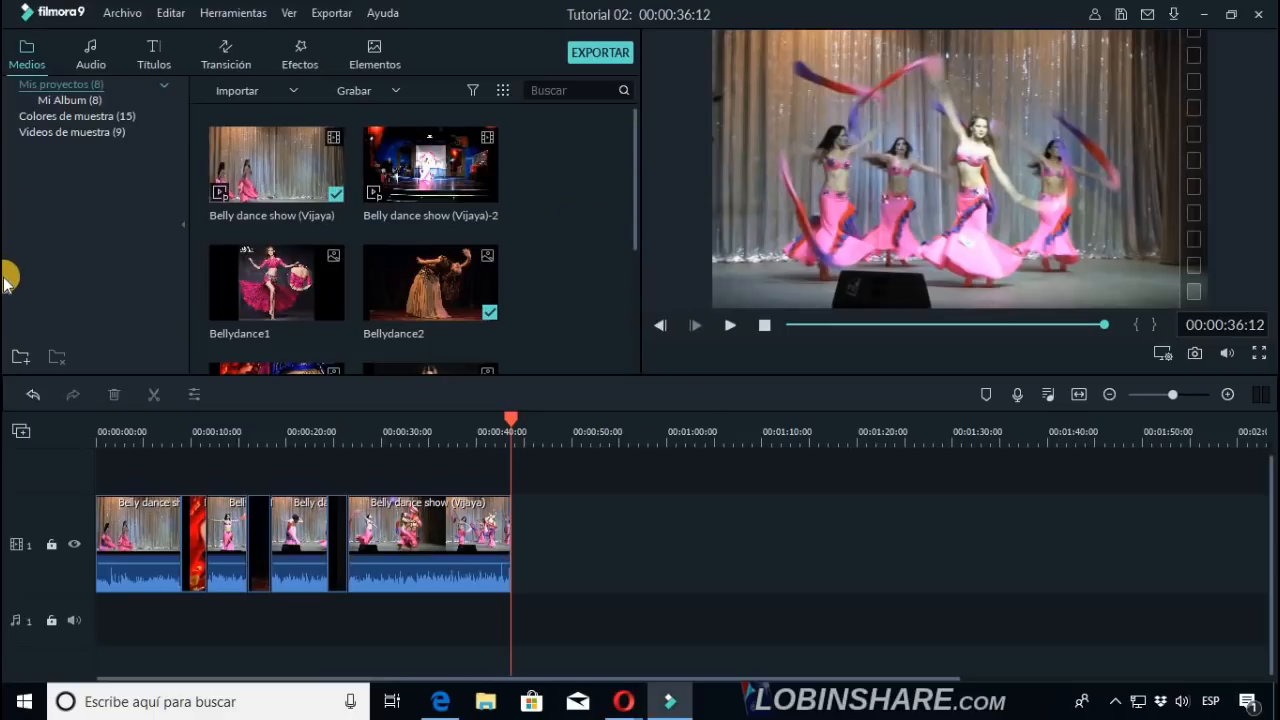
pyautogui.click(34, 394)
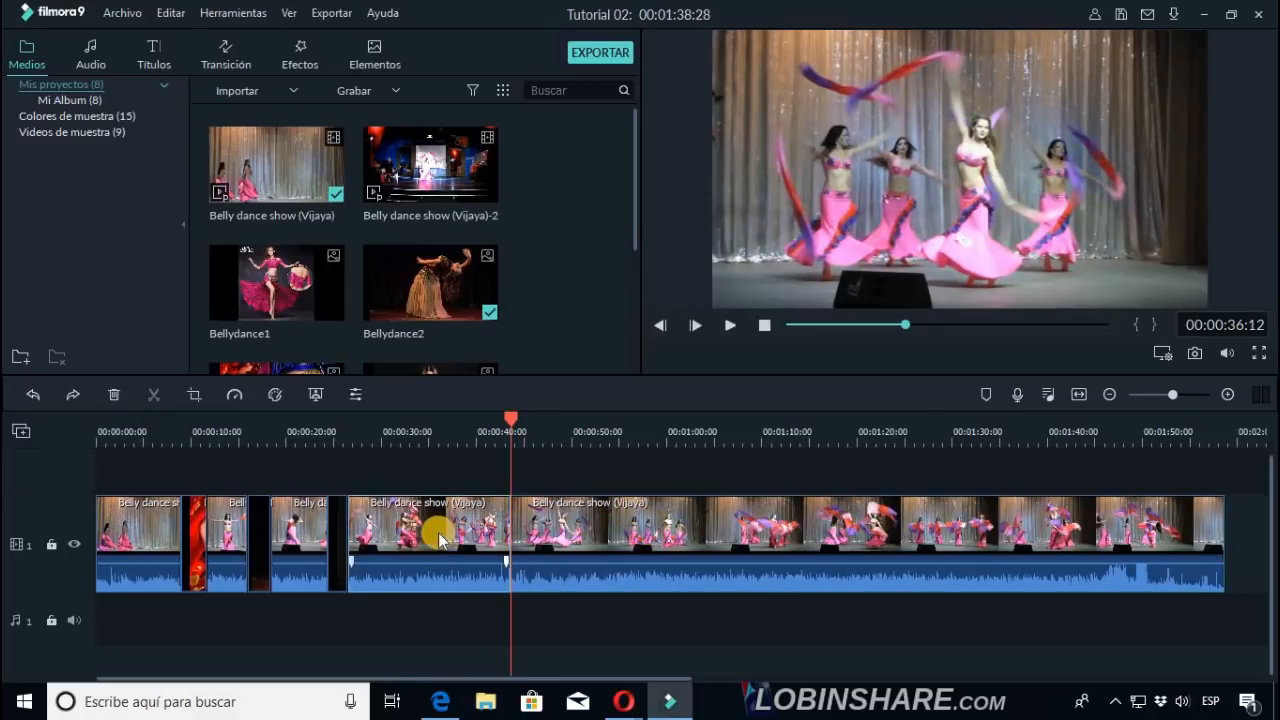
# Delete the video part between the last image and the 00:00:36:12 cut, and move the remaining part against that image.
pyautogui.click(114, 397)
pyautogui.click(668, 530)
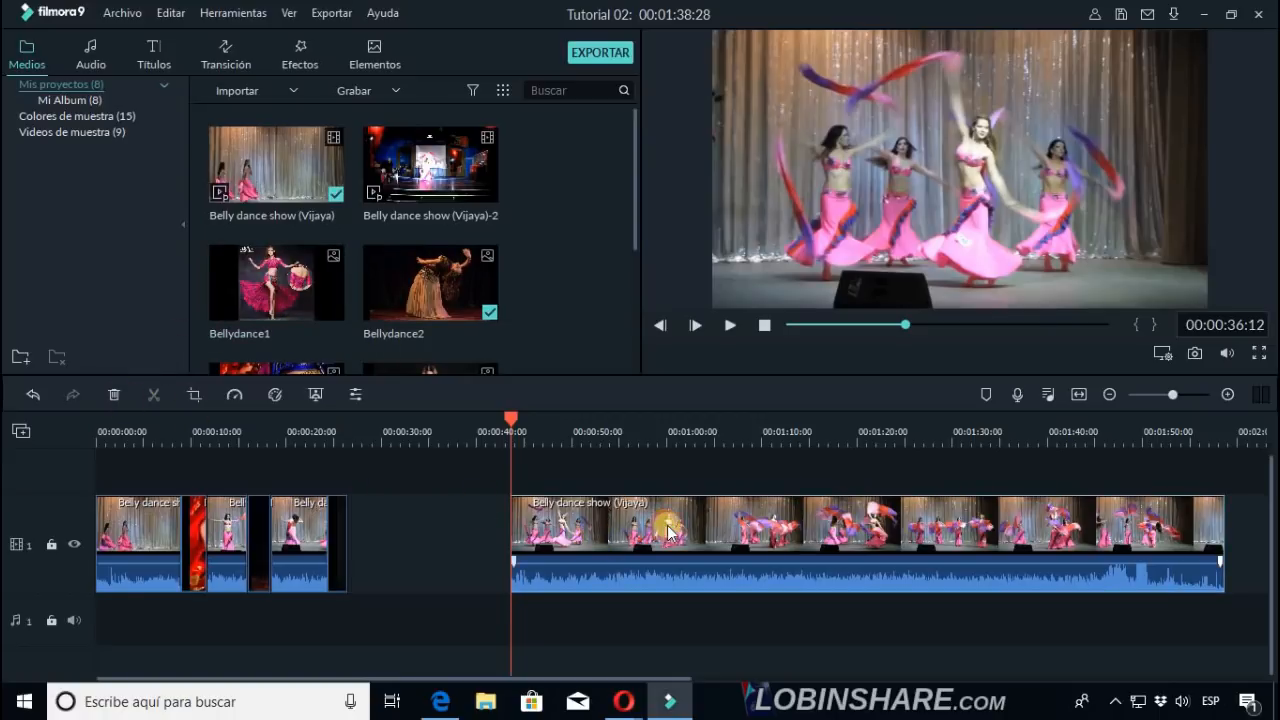
pyautogui.moveTo(660, 530); pyautogui.dragTo(511, 525)
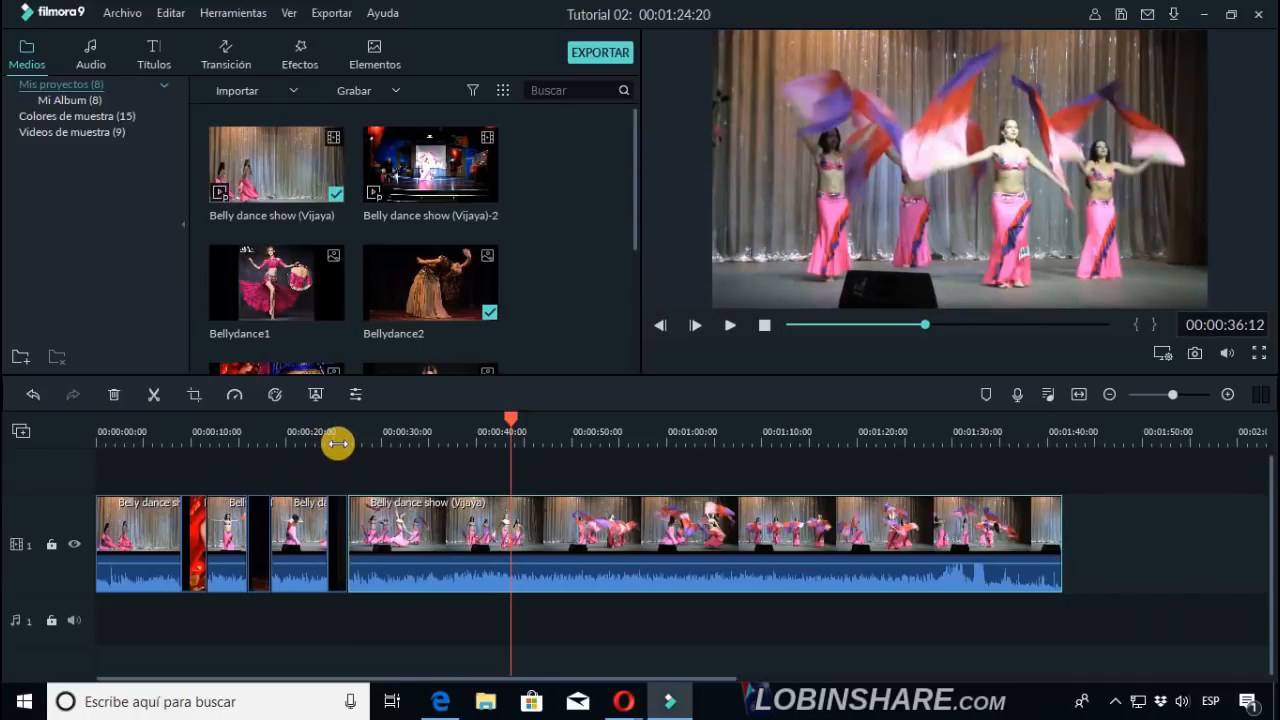
# Play the new join after the last image from 00:00:20:16 to about 00:00:27:01, and step back to 00:00:26:06.
pyautogui.click(330, 438)
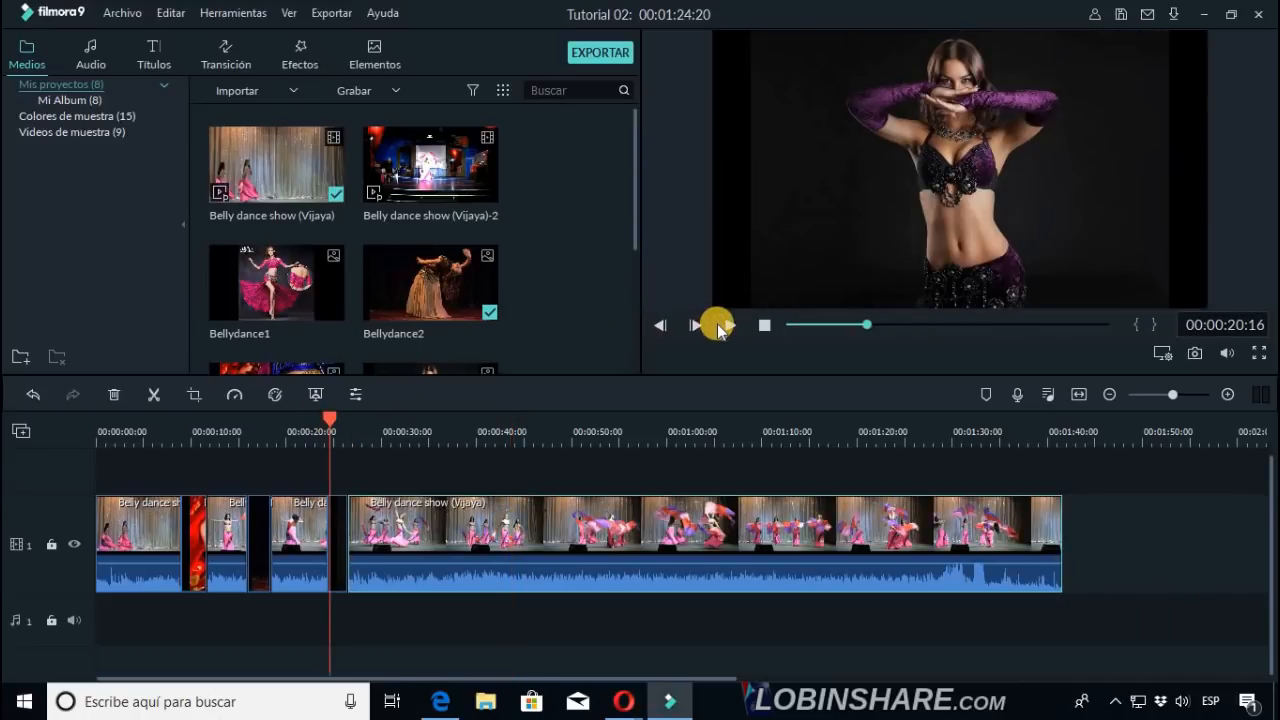
pyautogui.click(726, 326)
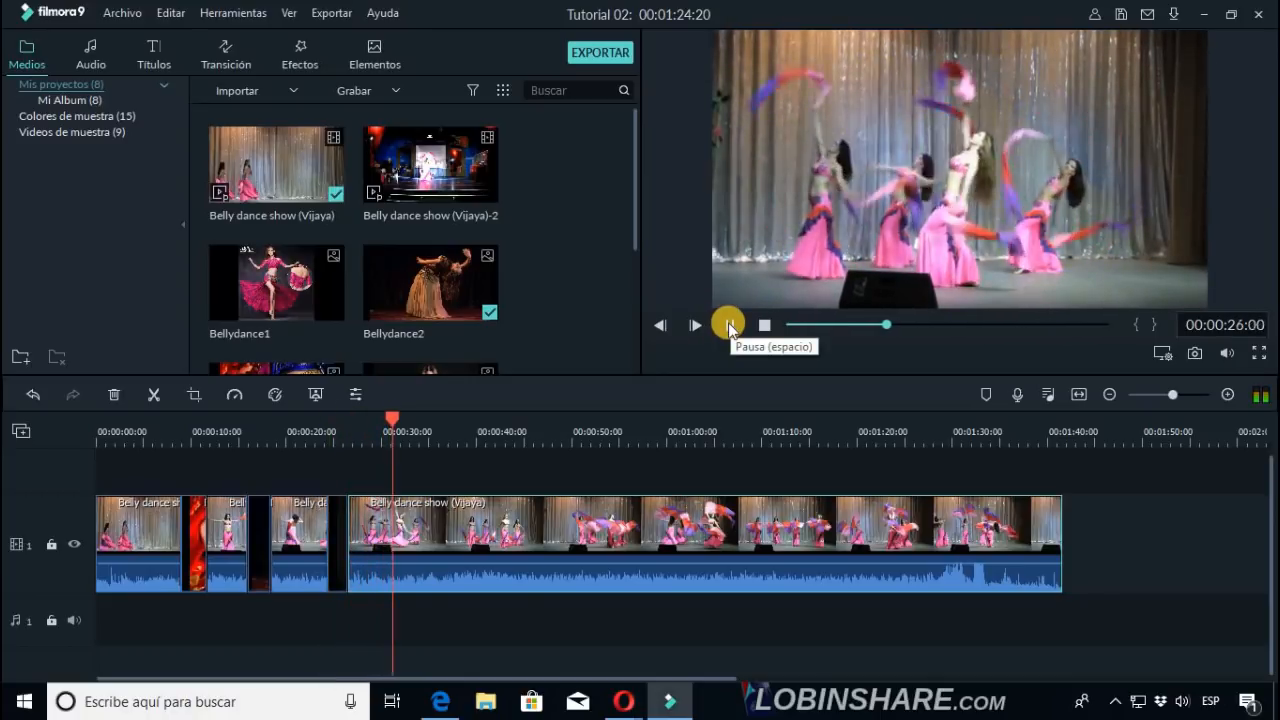
pyautogui.click(729, 325)
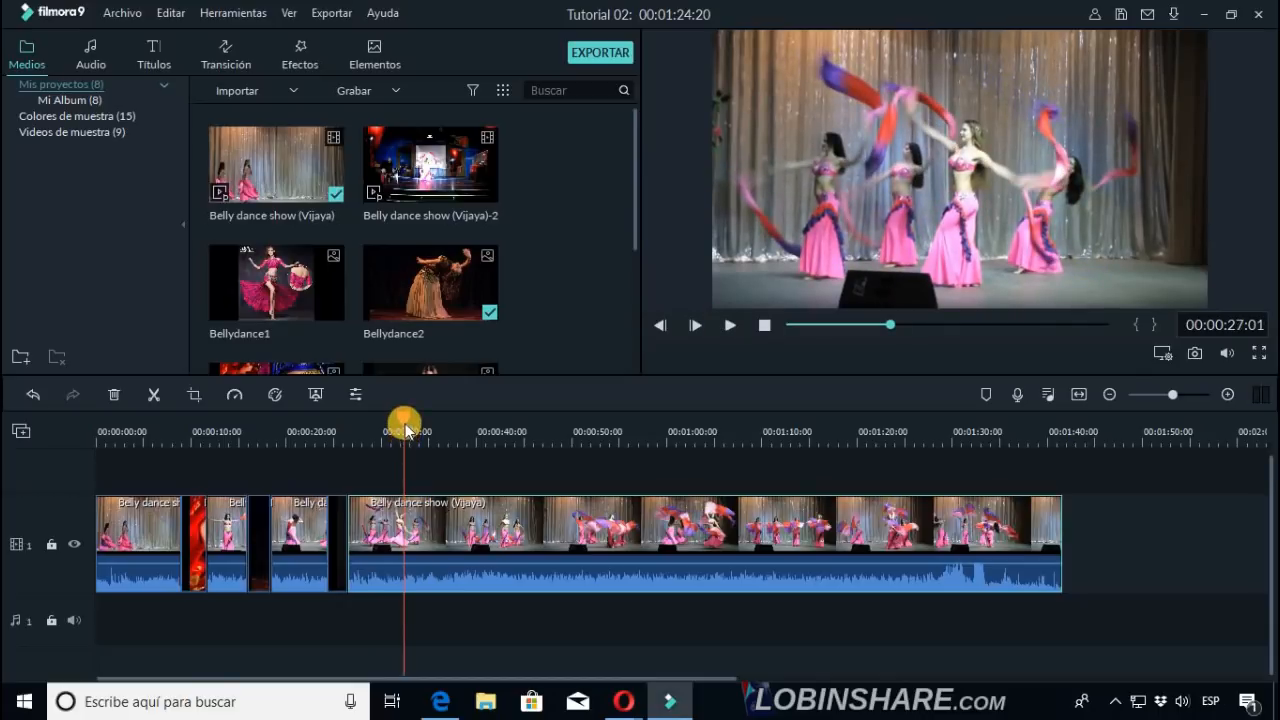
pyautogui.moveTo(404, 430); pyautogui.dragTo(394, 430)
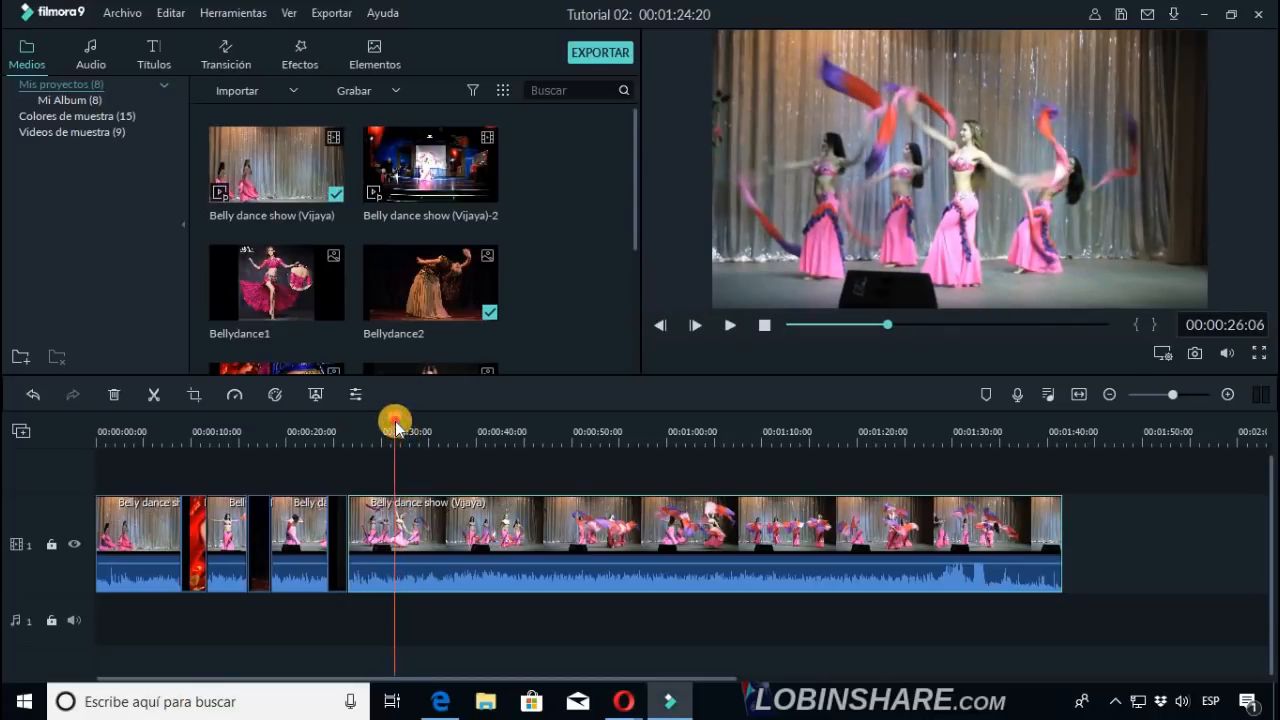
# Play the end of the video from 00:01:12:06 to find the closing scene, and split the last part at 00:01:20:13.
pyautogui.click(920, 437)
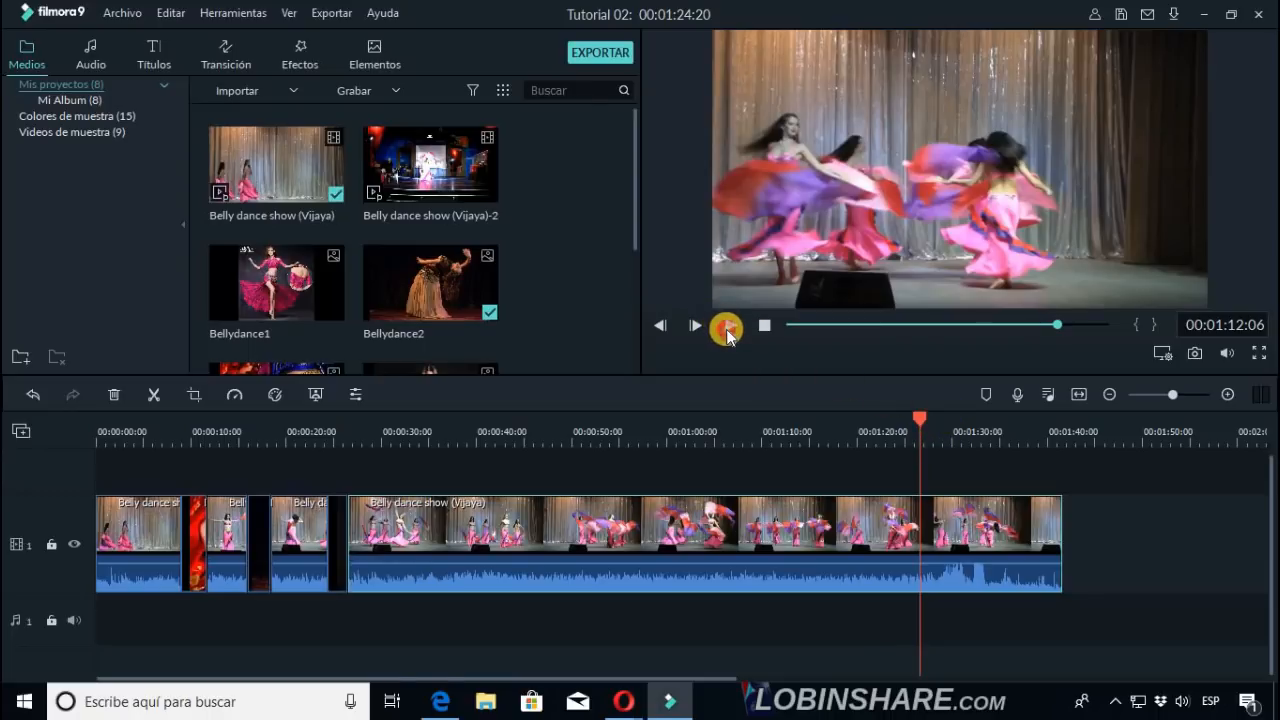
pyautogui.click(726, 327)
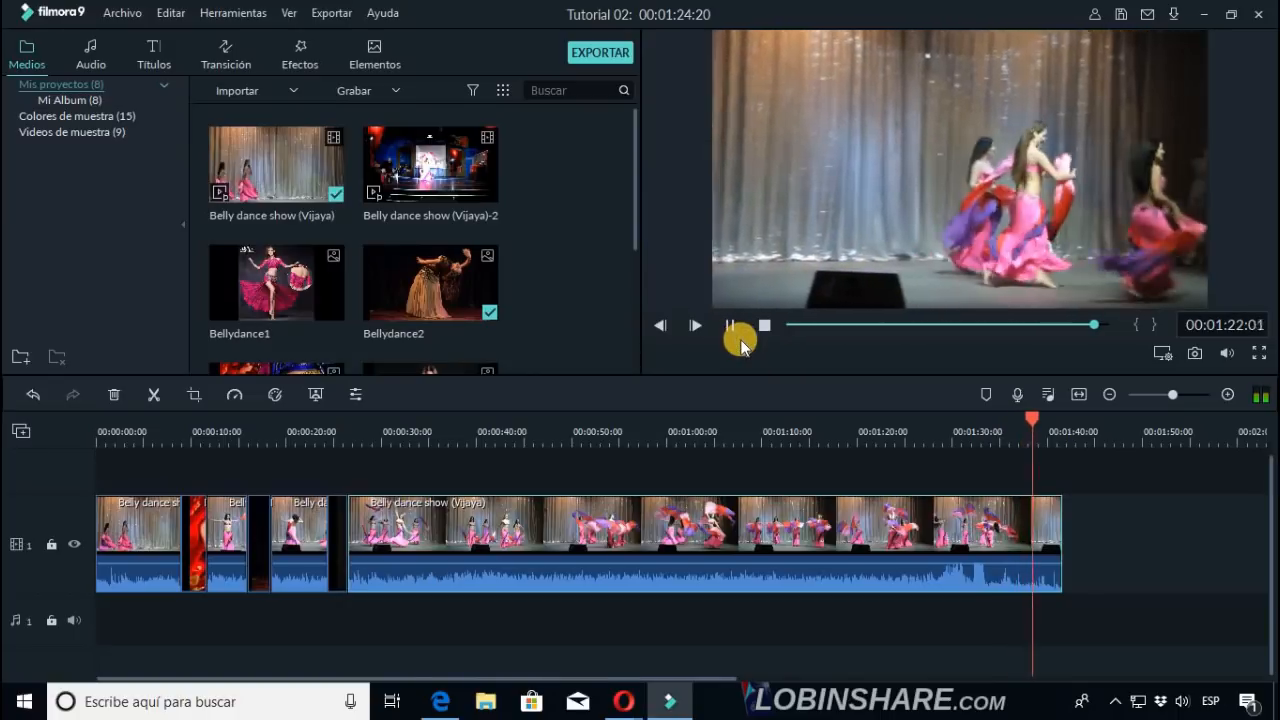
pyautogui.click(740, 339)
pyautogui.click(1003, 446)
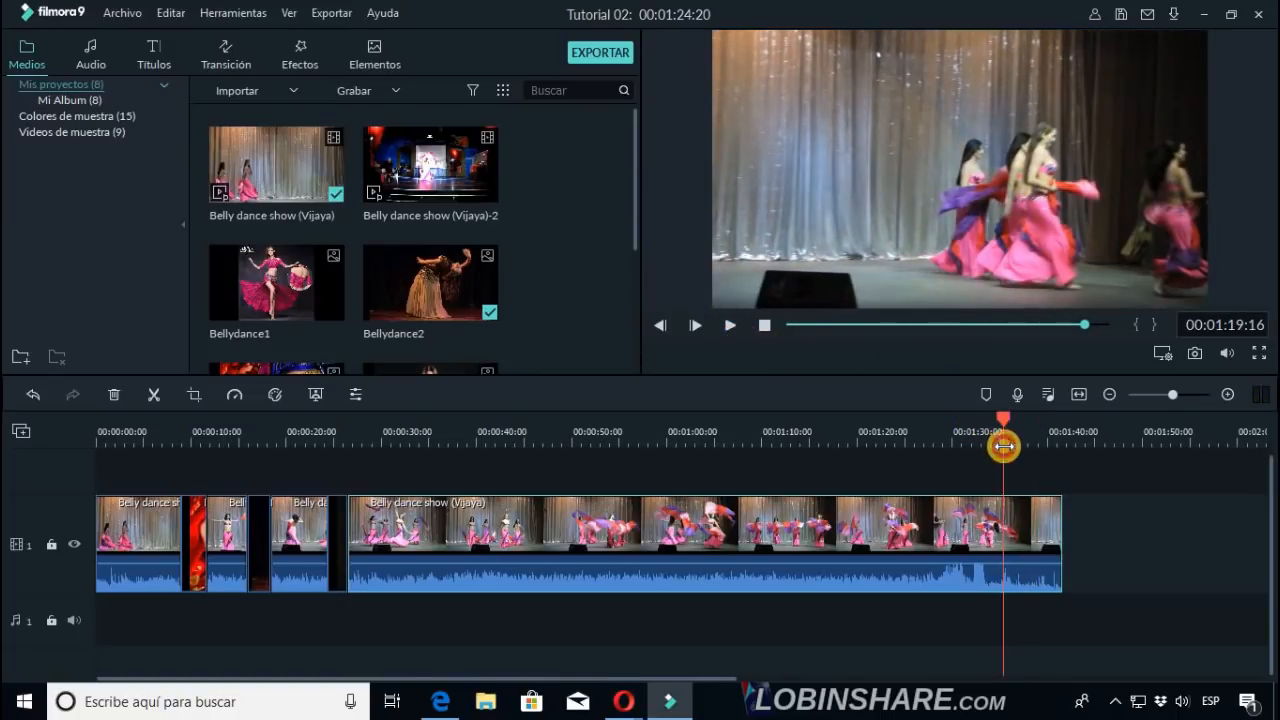
pyautogui.click(1014, 423)
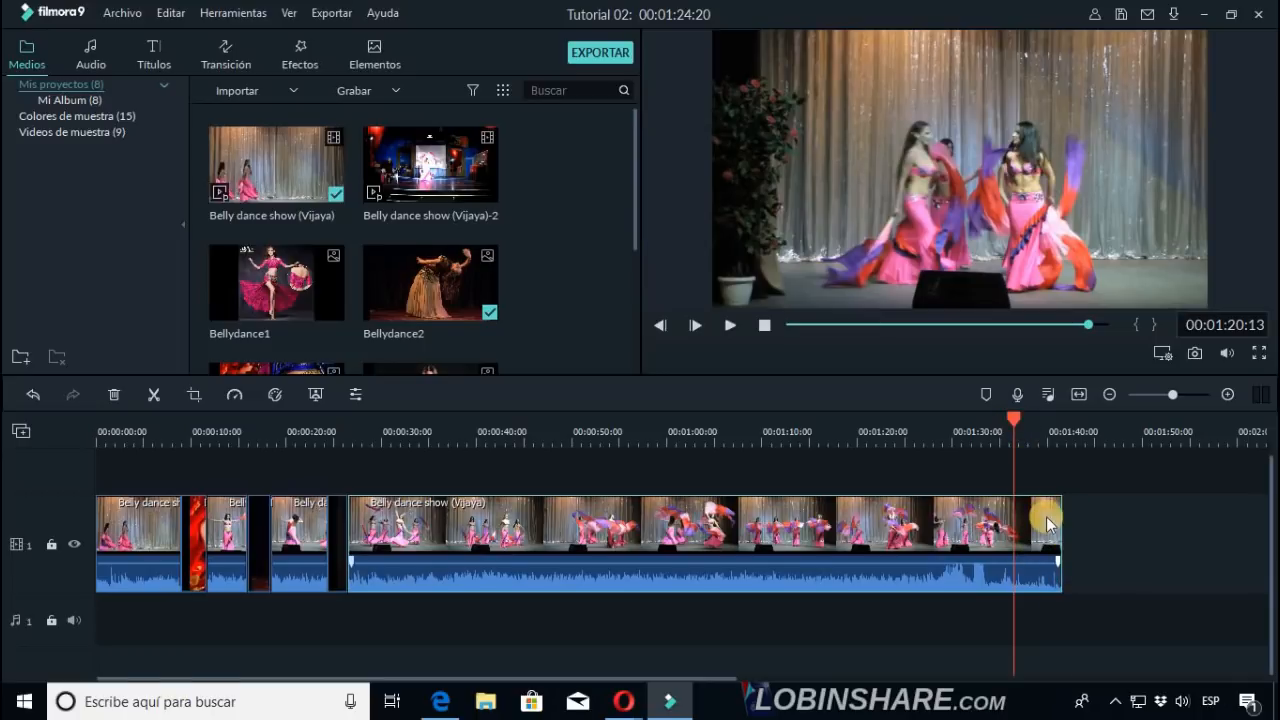
pyautogui.click(149, 398)
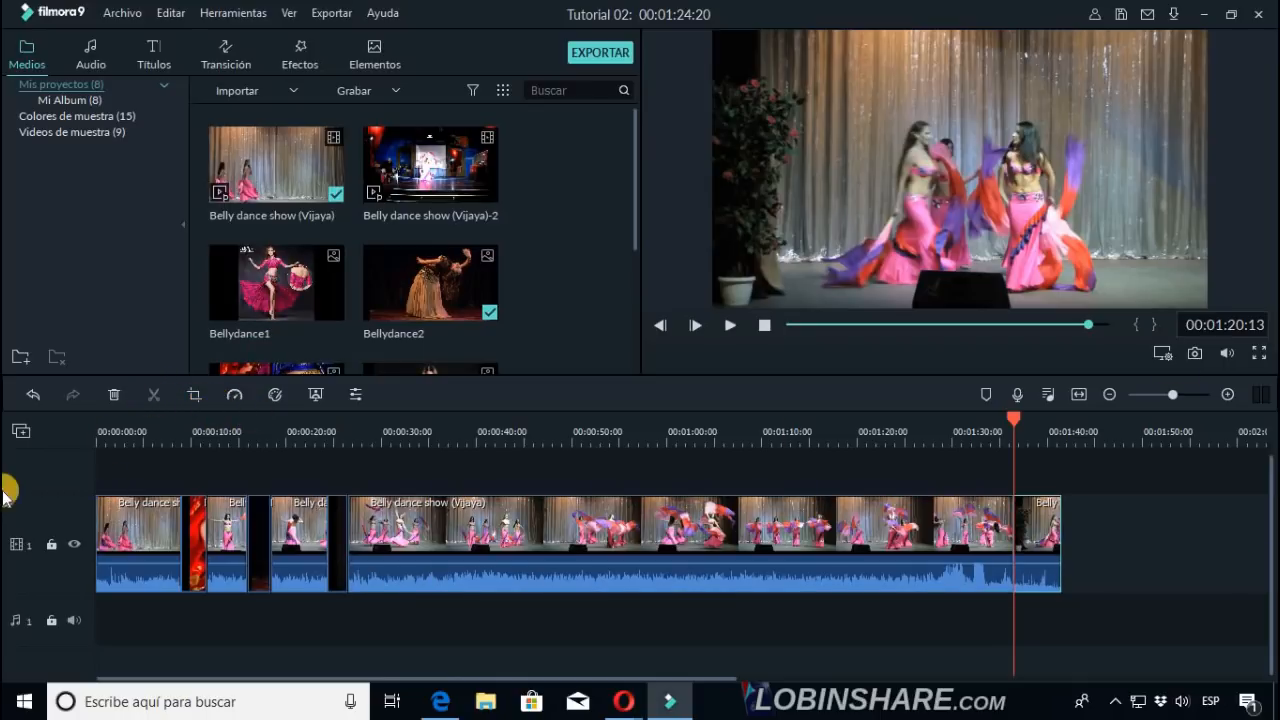
# Try deleting one side of the 00:01:20:13 cut, and undo the deletion.
pyautogui.click(115, 397)
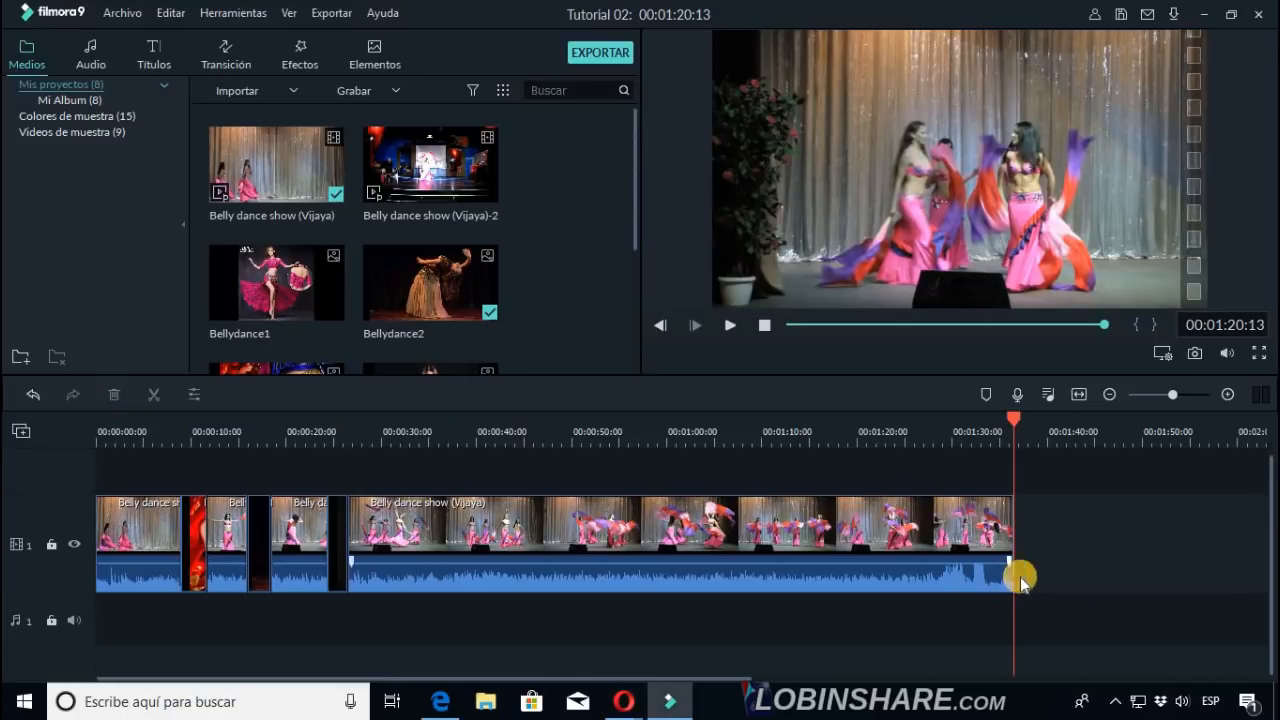
pyautogui.click(32, 397)
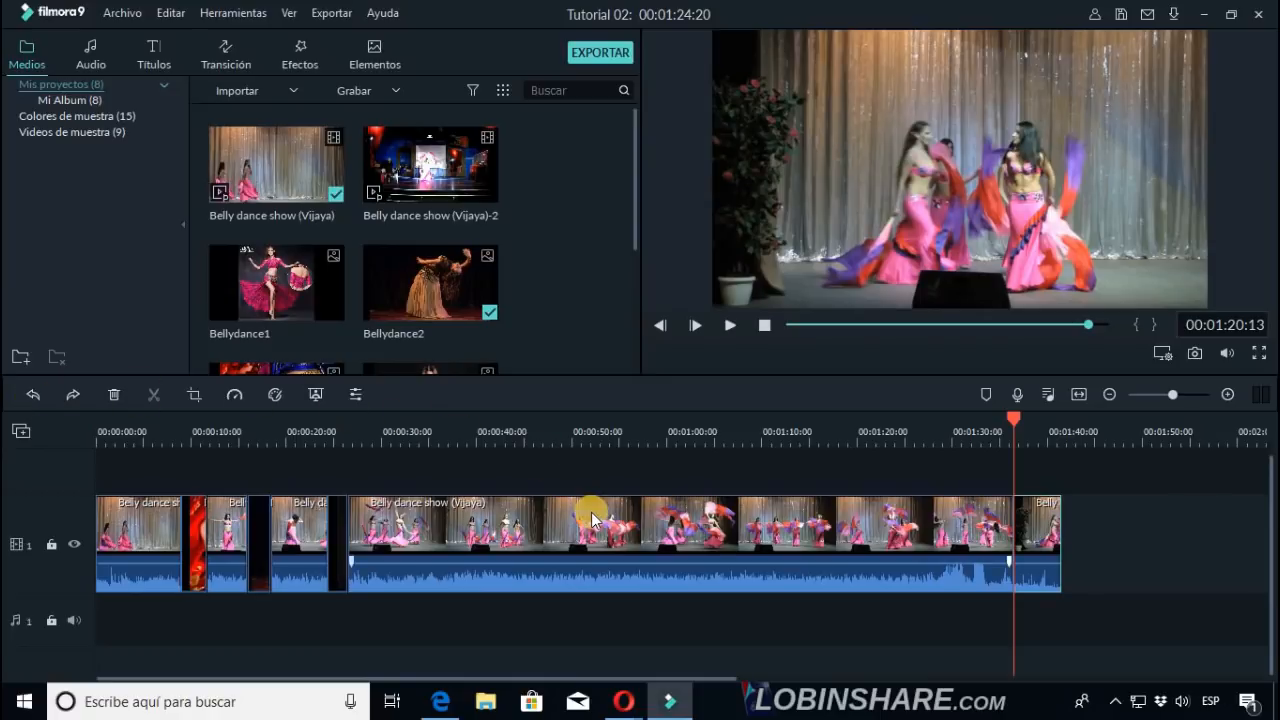
# Play the long video part from 00:00:22:15 to find a cut point, and split it at 00:00:27:18.
pyautogui.click(353, 437)
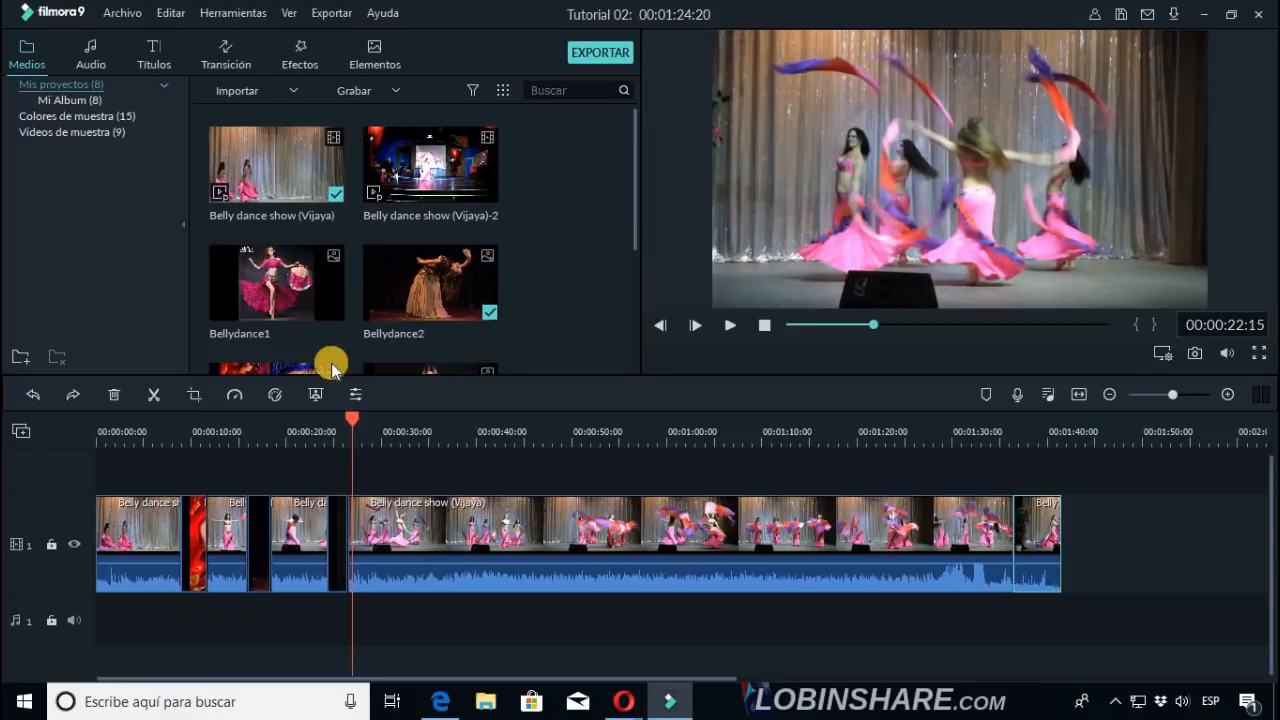
pyautogui.click(732, 327)
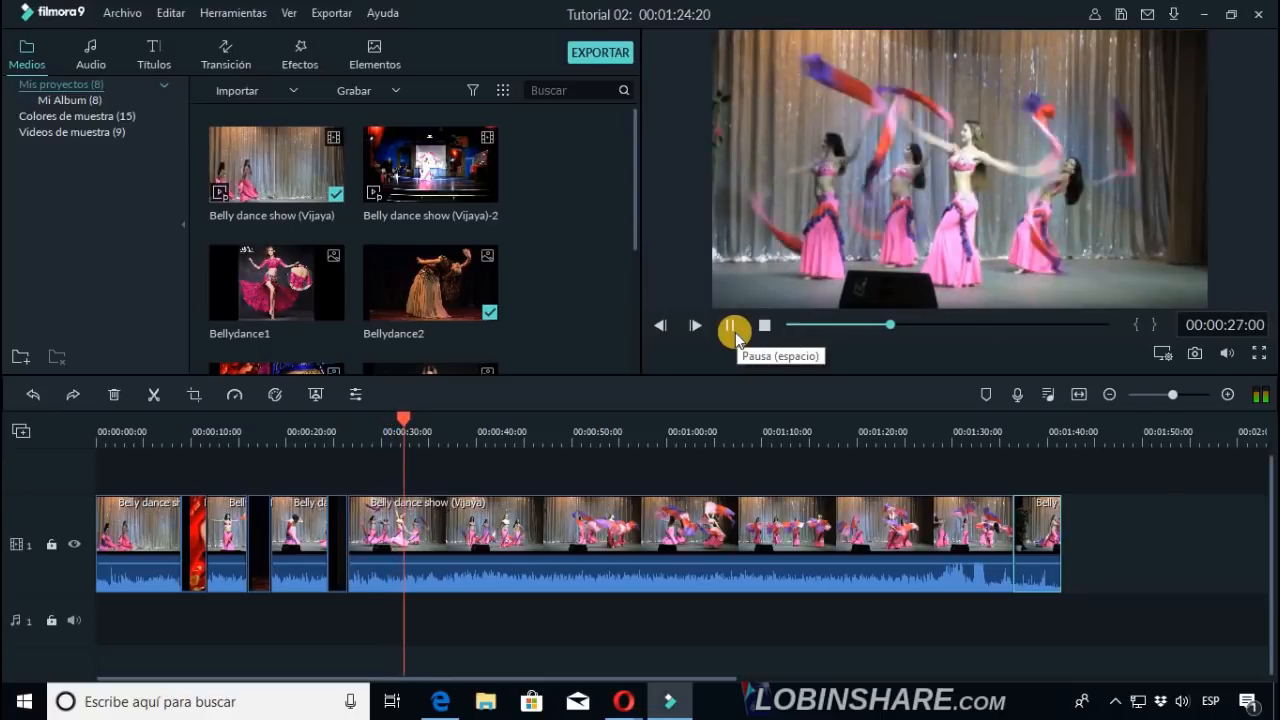
pyautogui.click(733, 328)
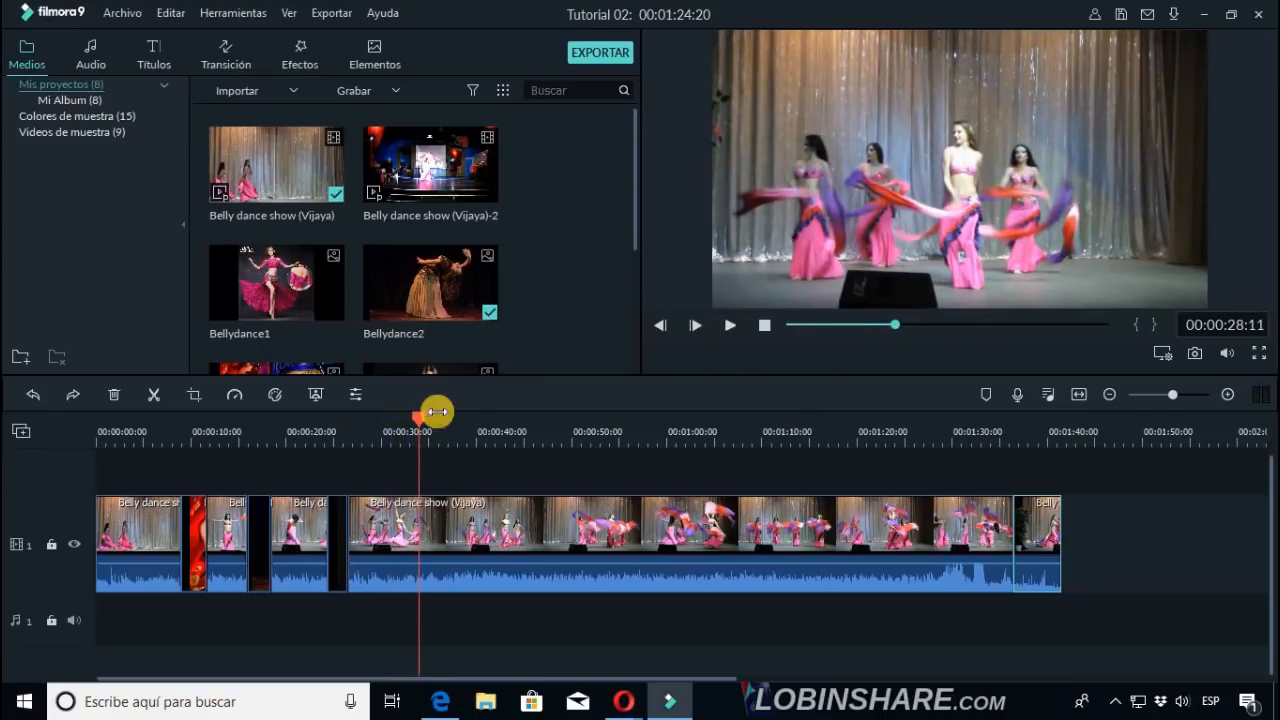
pyautogui.moveTo(422, 415); pyautogui.dragTo(409, 414)
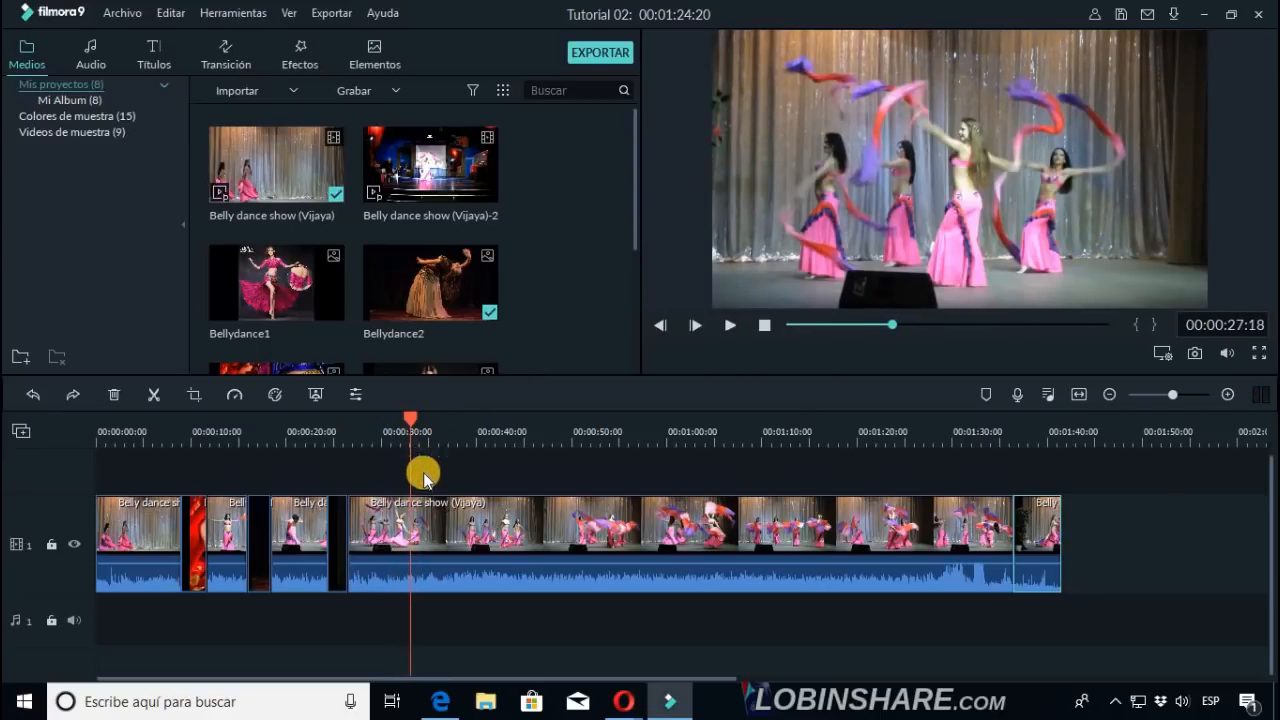
pyautogui.click(436, 524)
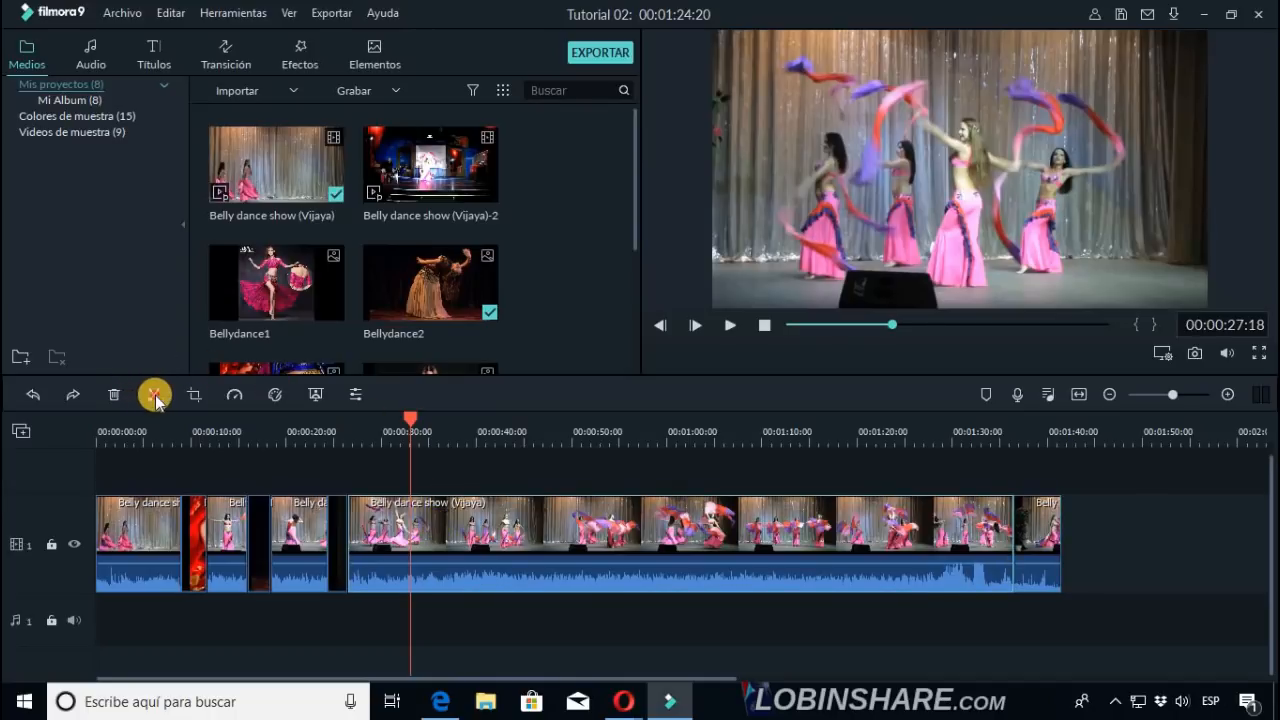
pyautogui.click(155, 396)
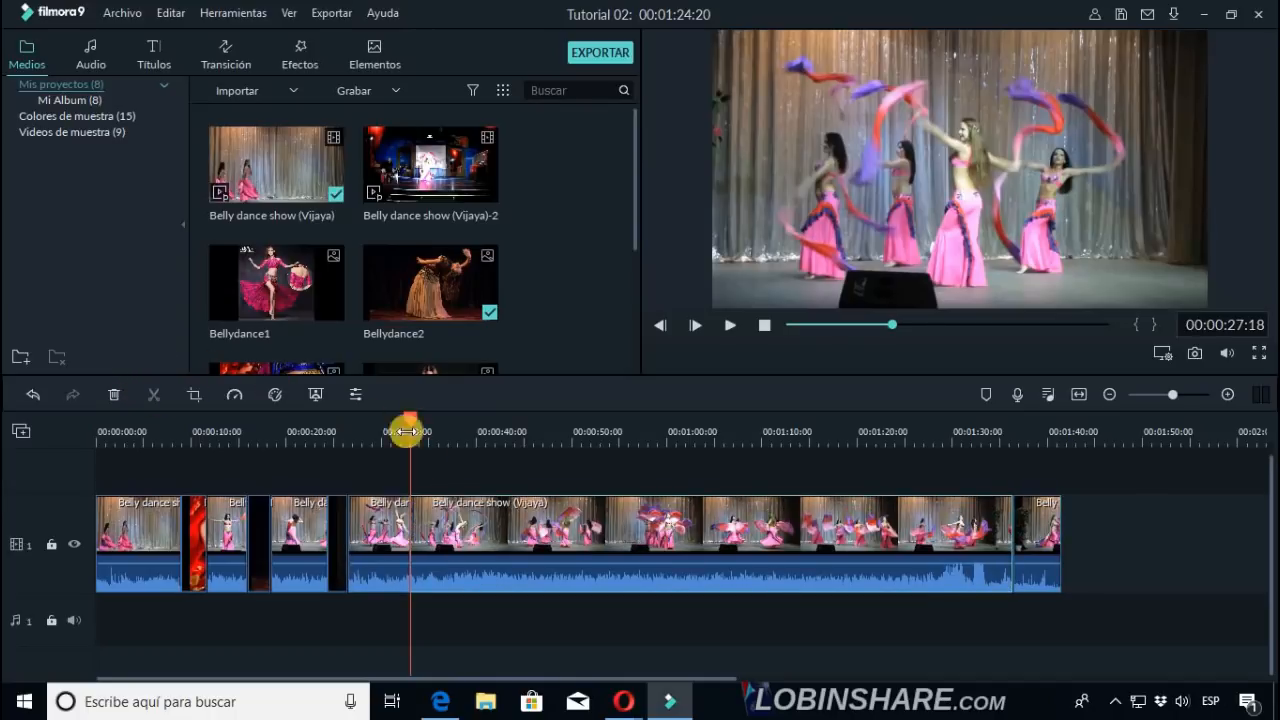
# Delete the long middle part after the 00:00:27:18 cut, and move the closing scene against the preceding video part.
pyautogui.click(114, 394)
pyautogui.moveTo(1025, 528); pyautogui.dragTo(427, 562)
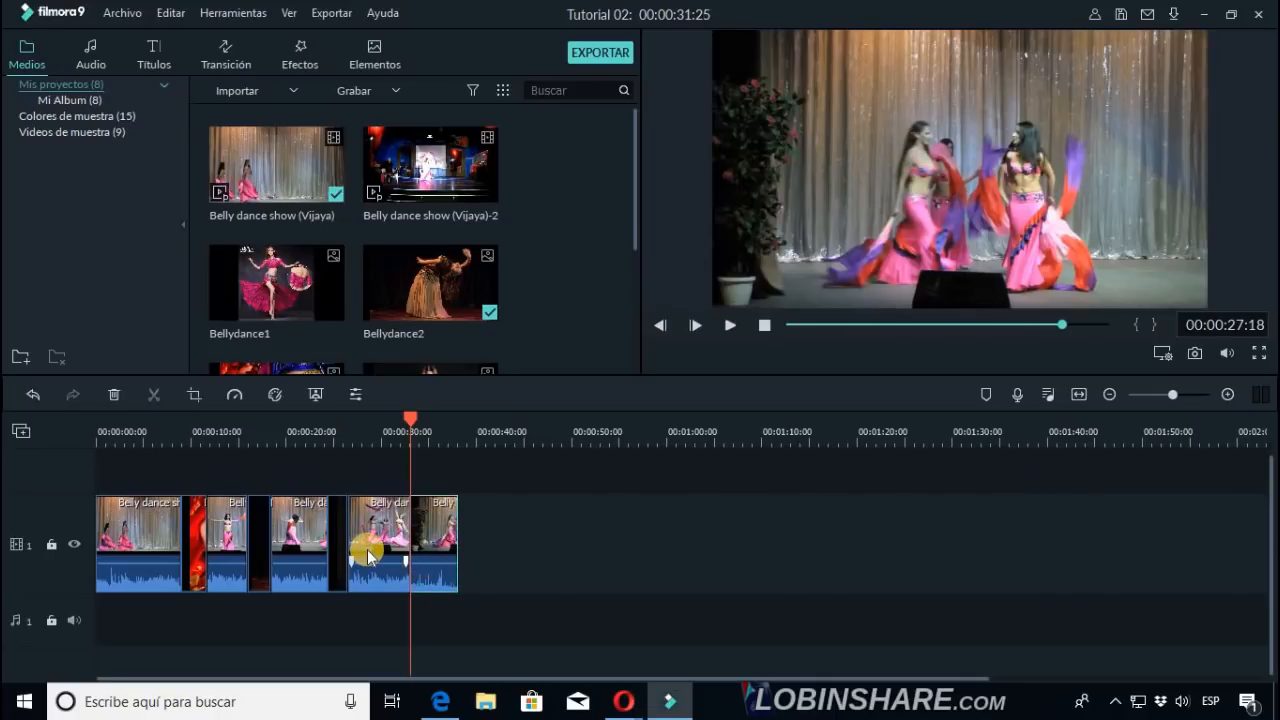
# Check the end of the shortened timeline, and play its beginning from 00:00:01:11 to 00:00:03:23.
pyautogui.click(458, 428)
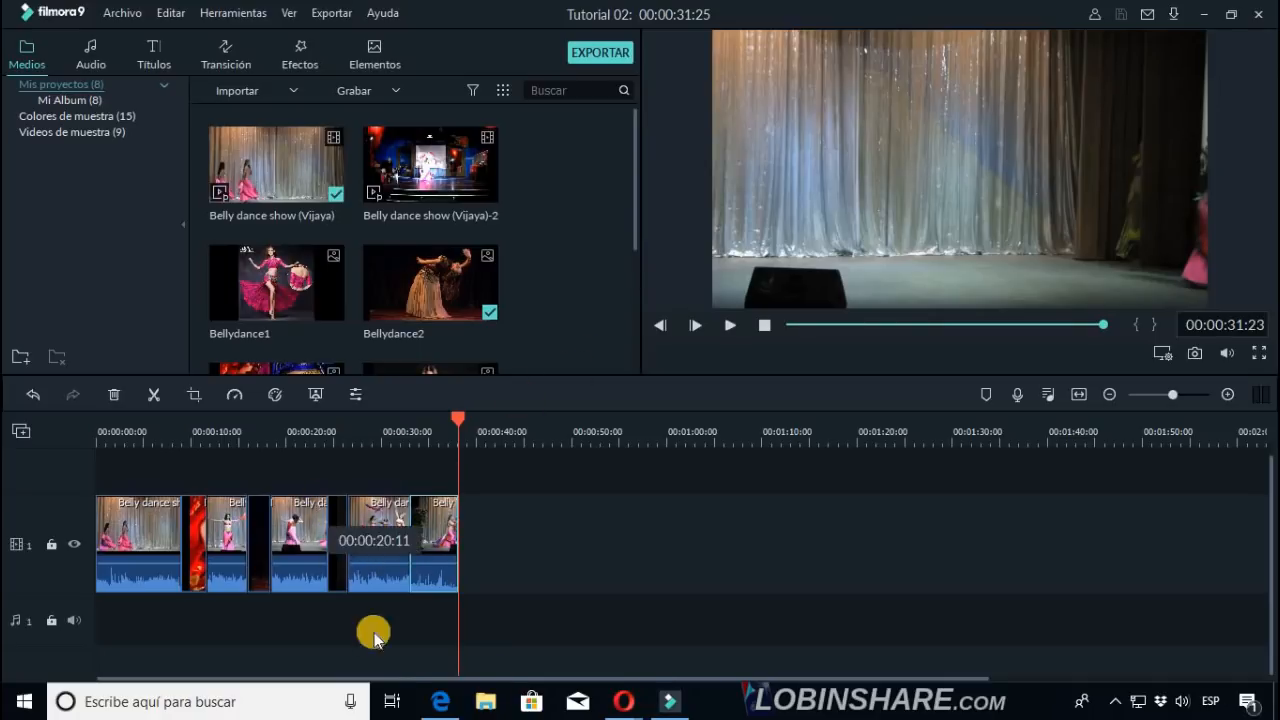
pyautogui.click(110, 434)
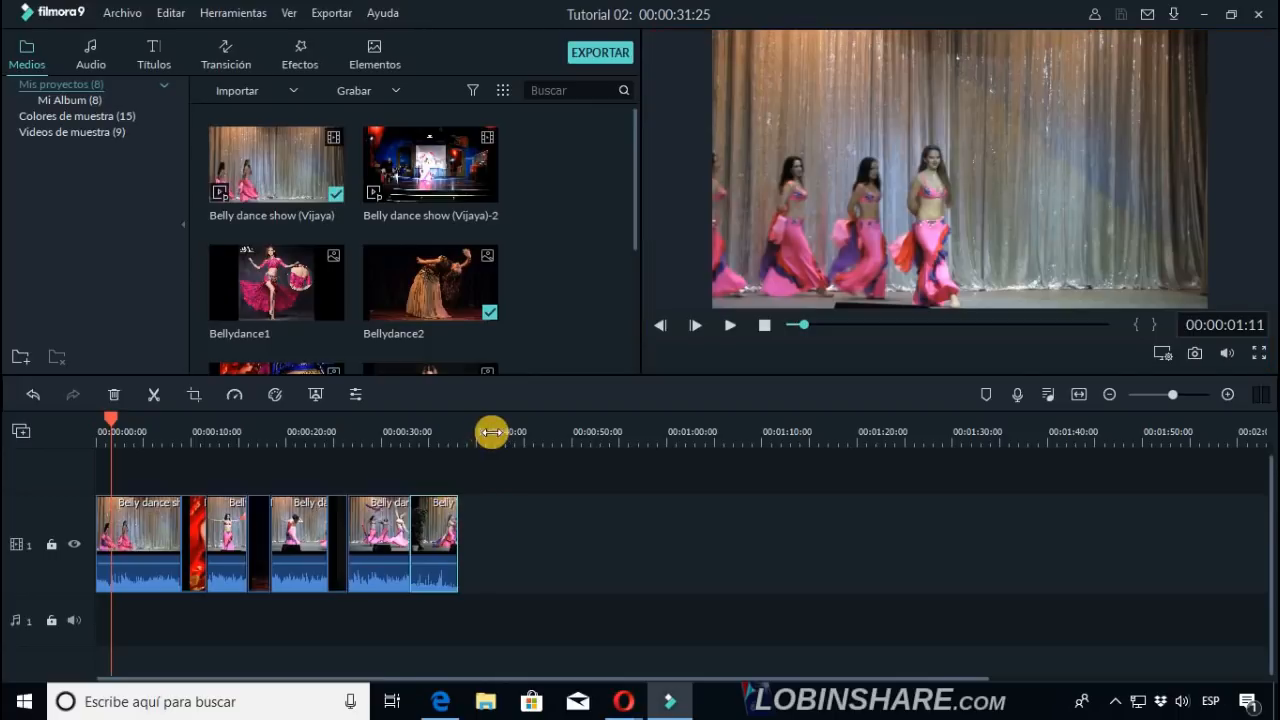
pyautogui.click(725, 325)
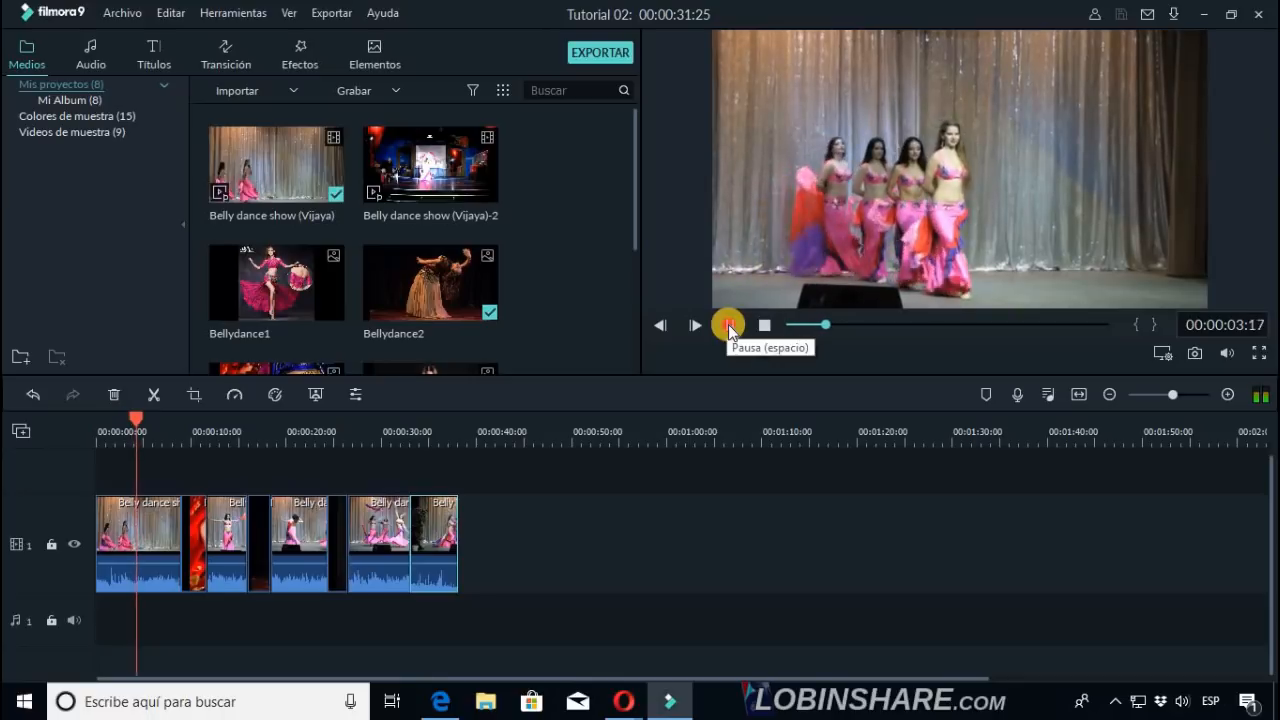
pyautogui.click(728, 325)
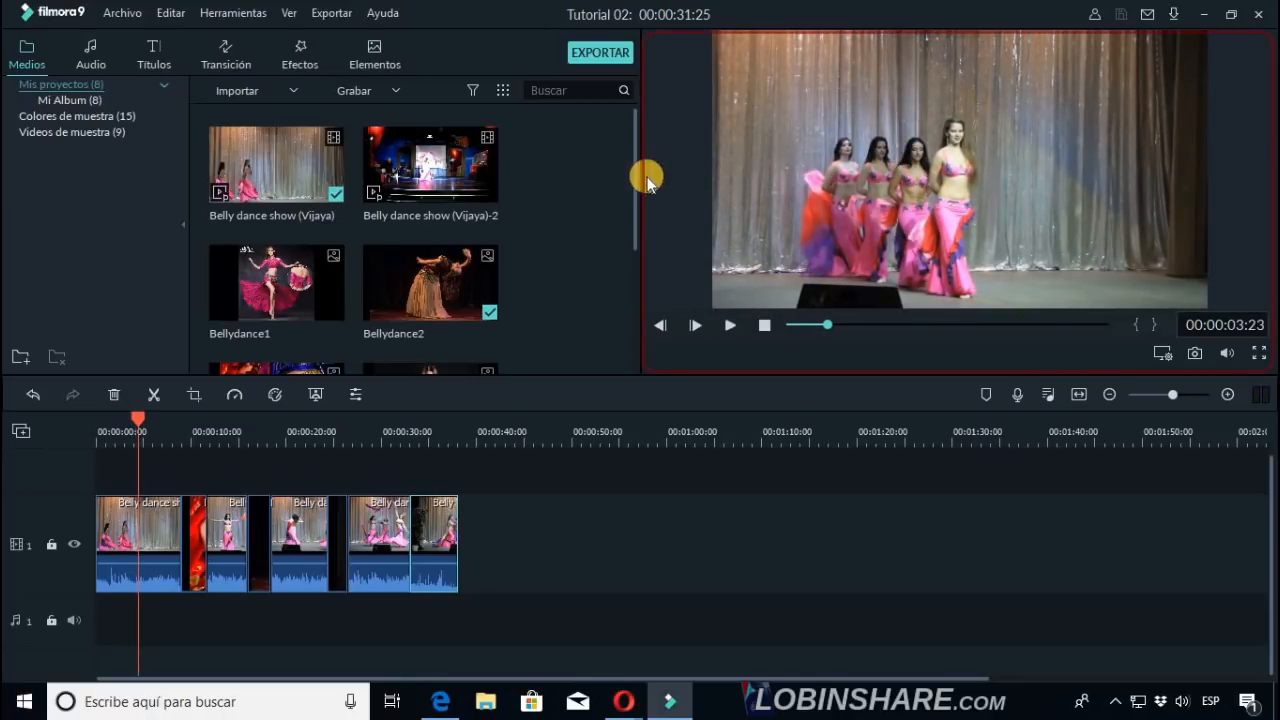
# Look over the YouTube, Vimeo and local file export settings, and close them without exporting.
pyautogui.click(604, 55)
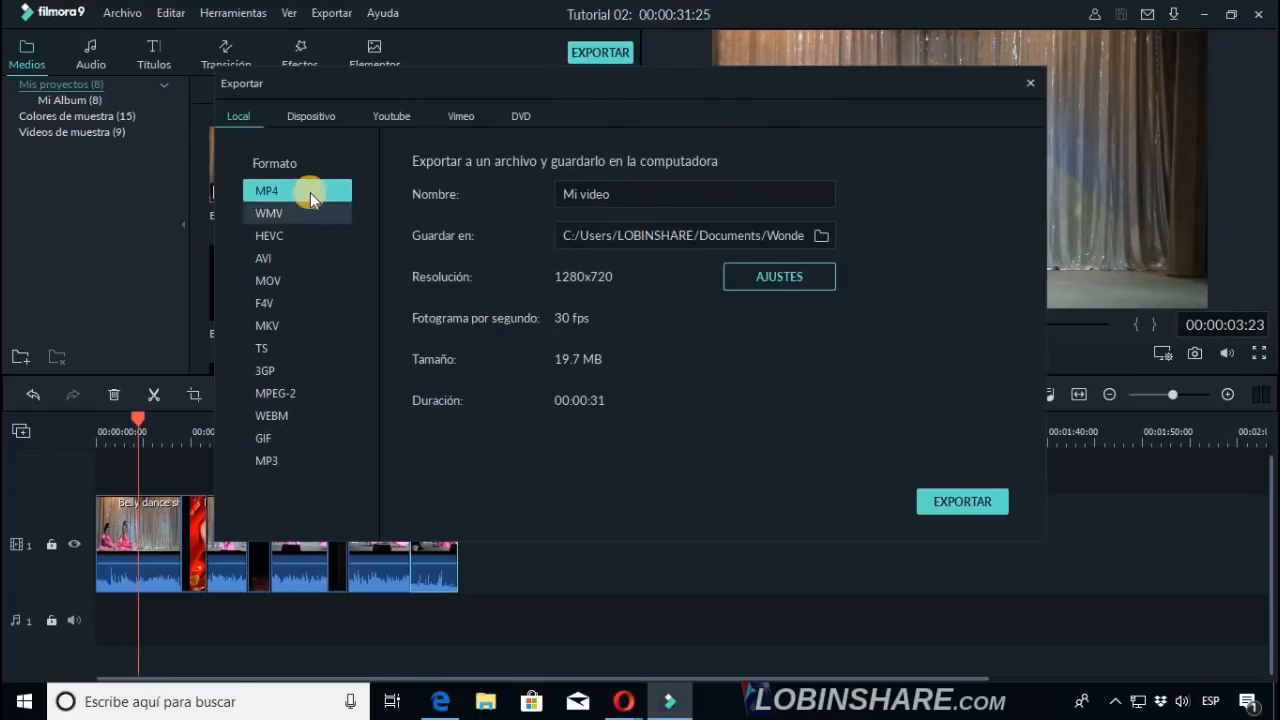
pyautogui.click(390, 118)
pyautogui.click(456, 120)
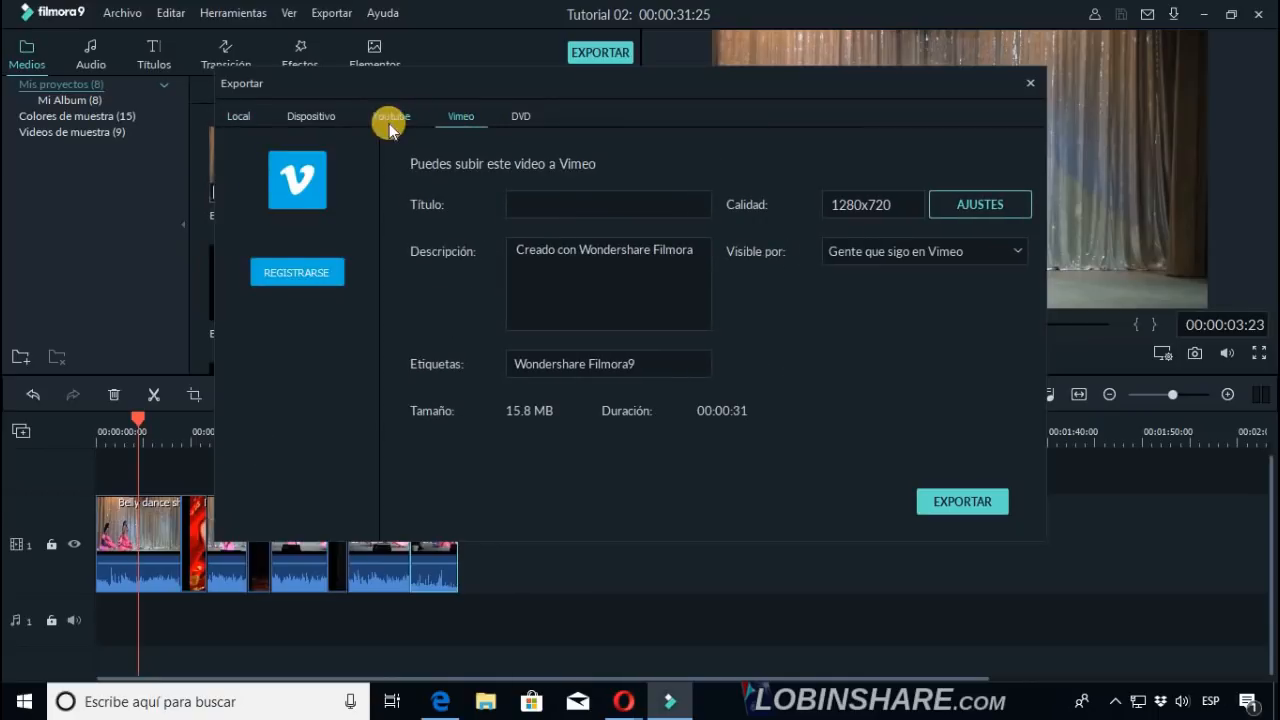
pyautogui.click(243, 124)
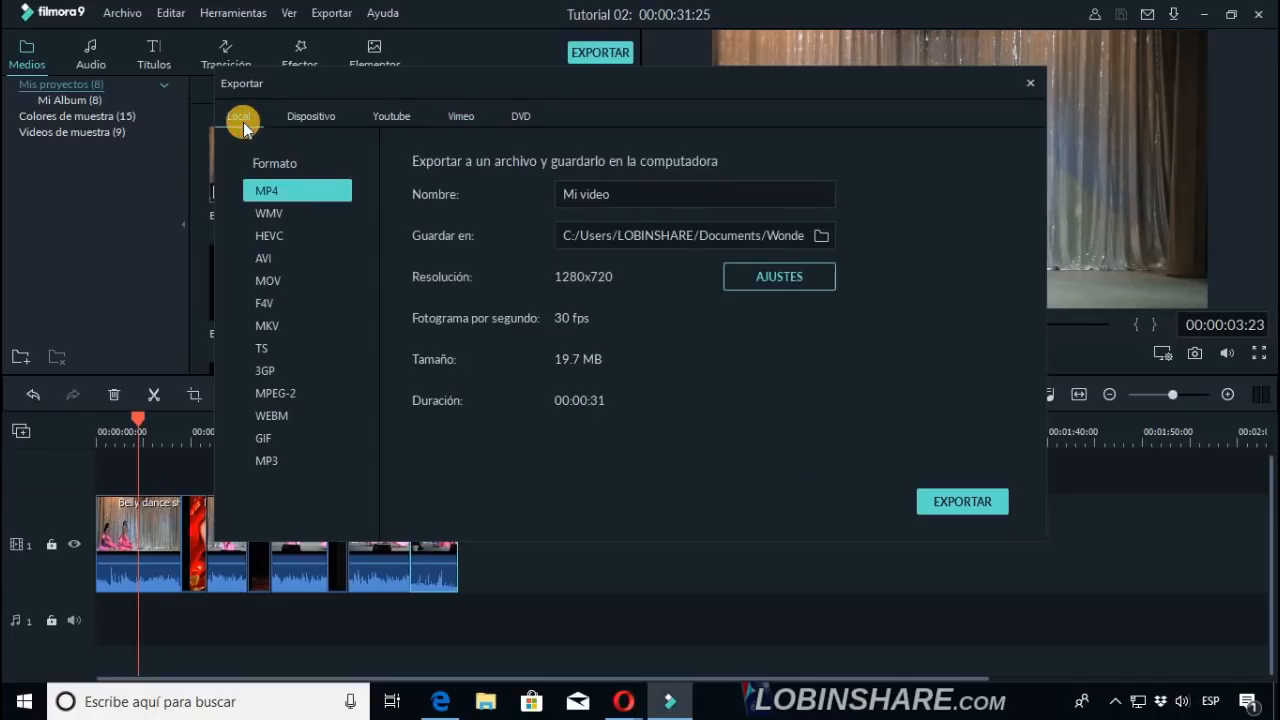
pyautogui.click(1031, 82)
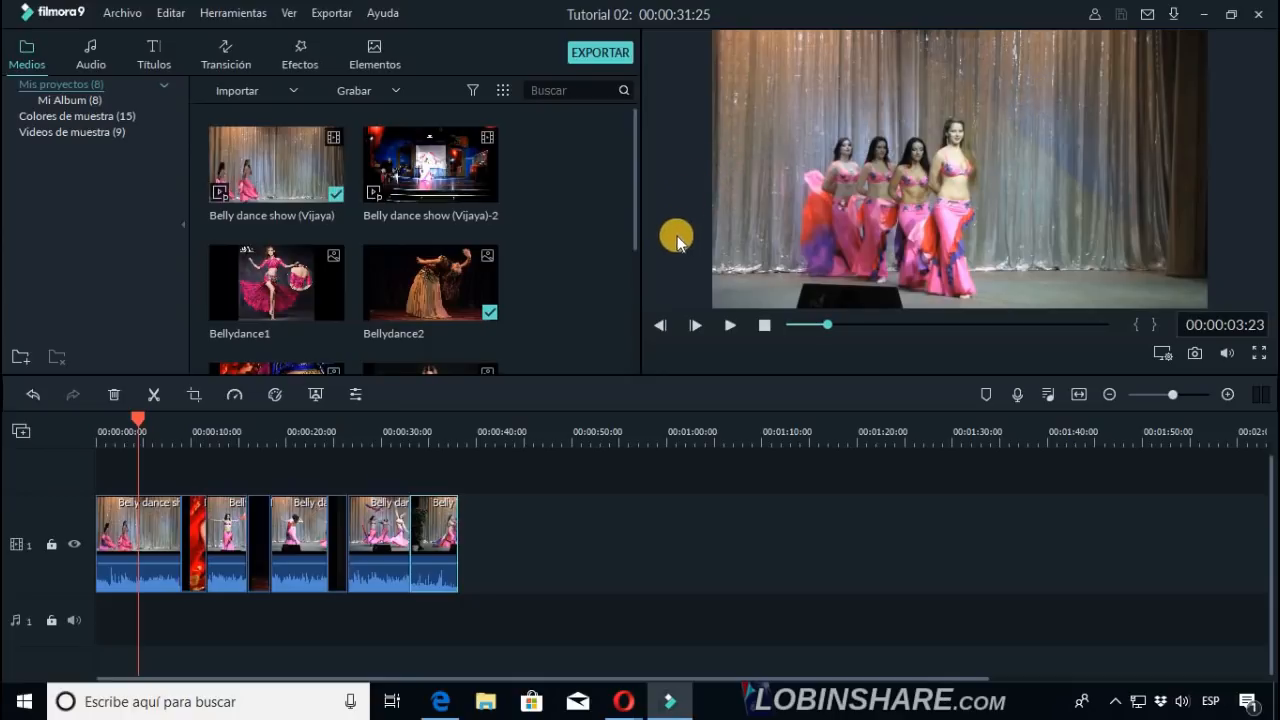
# Move the playhead to 00:00:05:20, look over the track management options, and add a second video track to the timeline.
pyautogui.moveTo(637, 227); pyautogui.dragTo(638, 228)
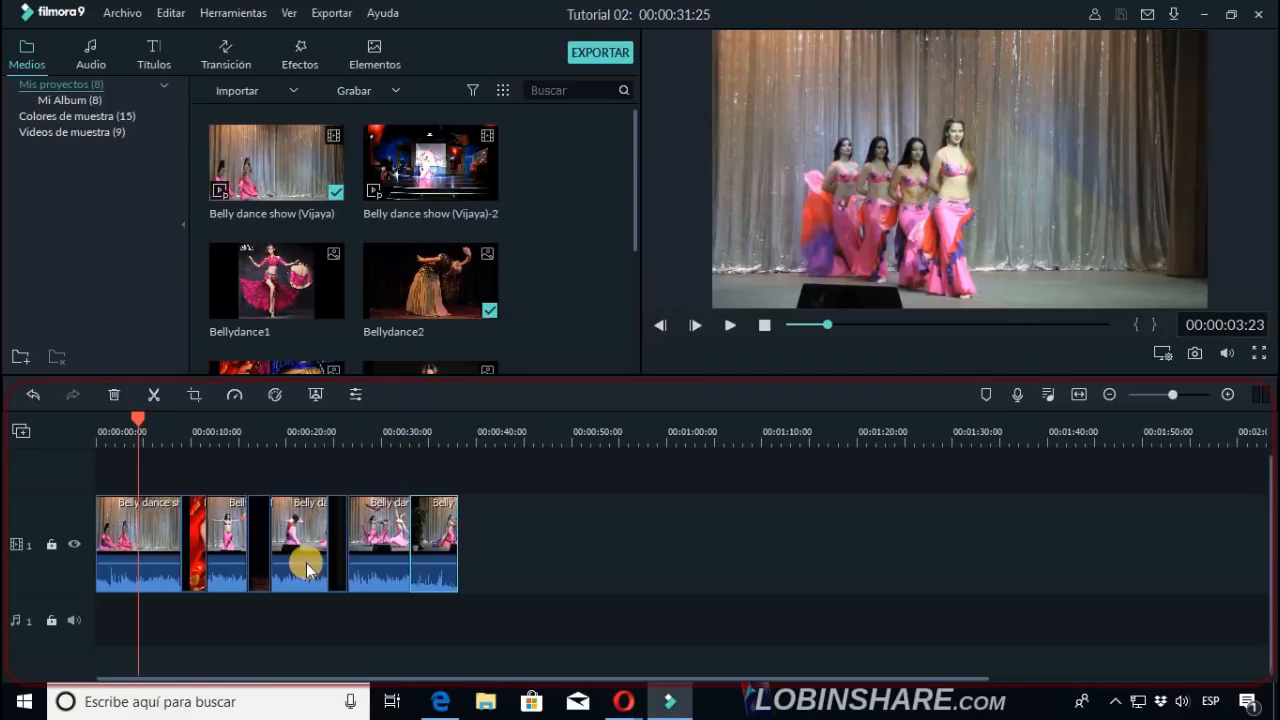
pyautogui.click(160, 437)
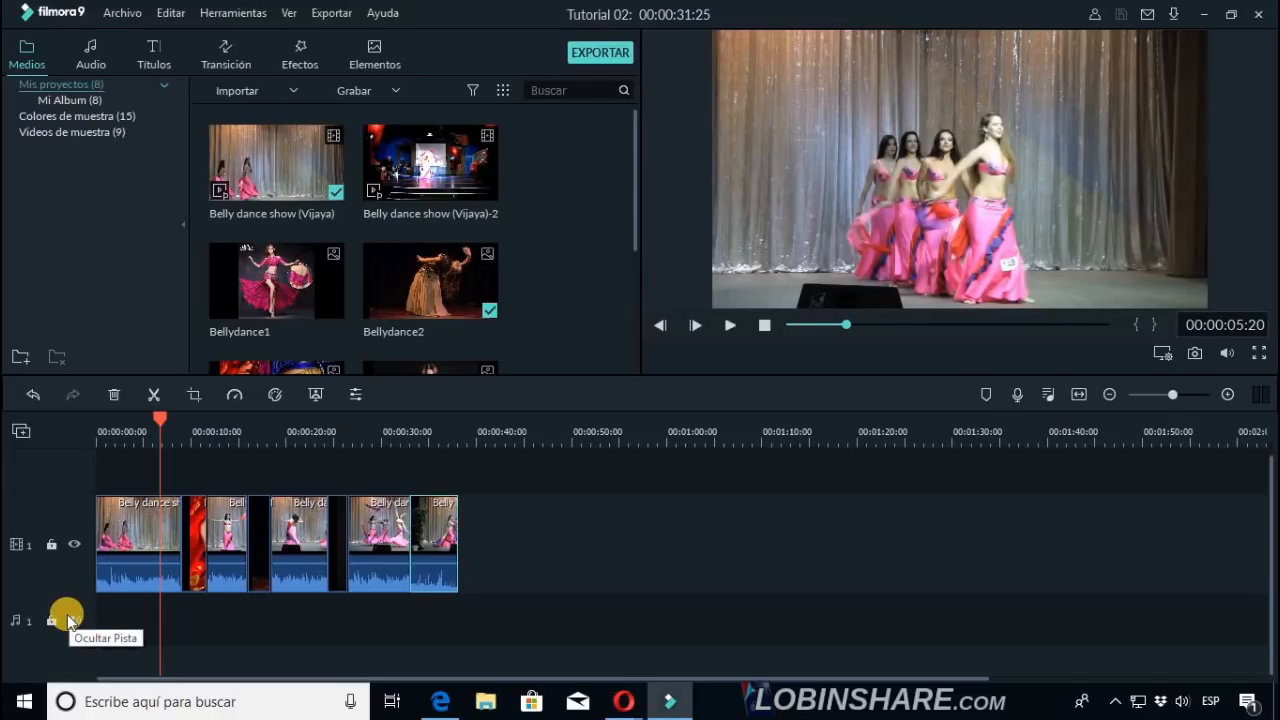
pyautogui.click(22, 432)
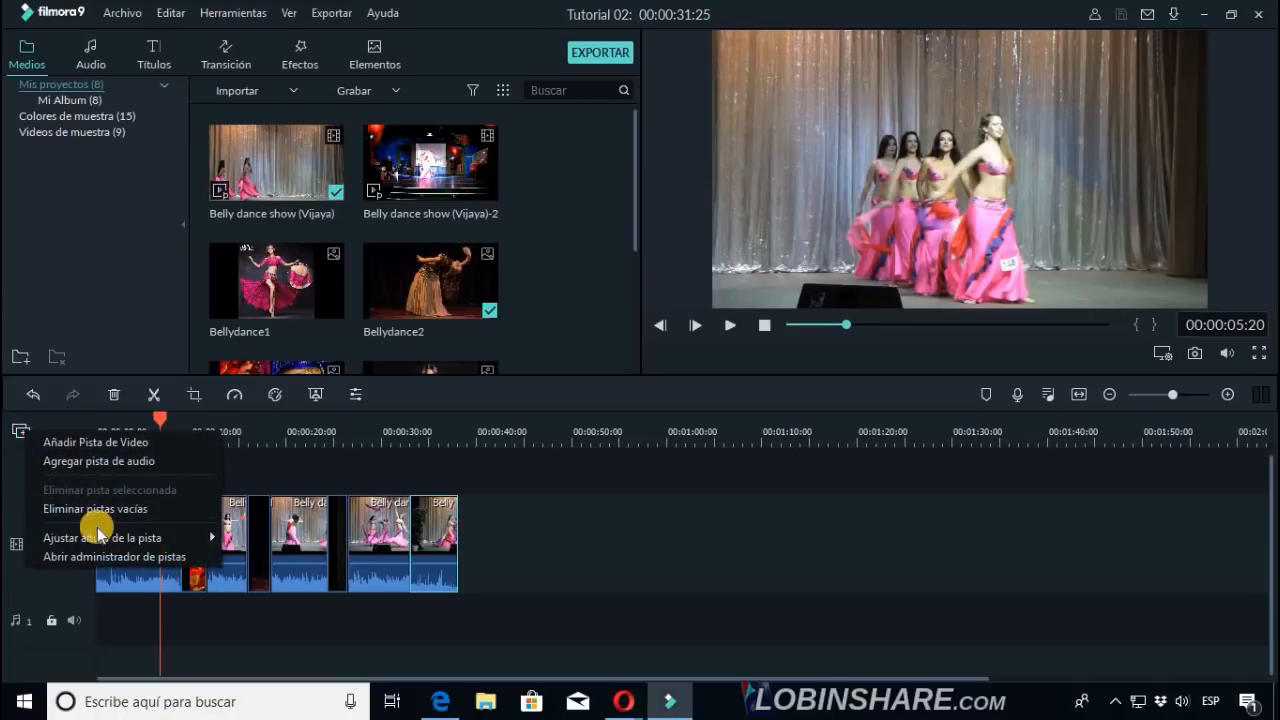
pyautogui.moveTo(104, 547)
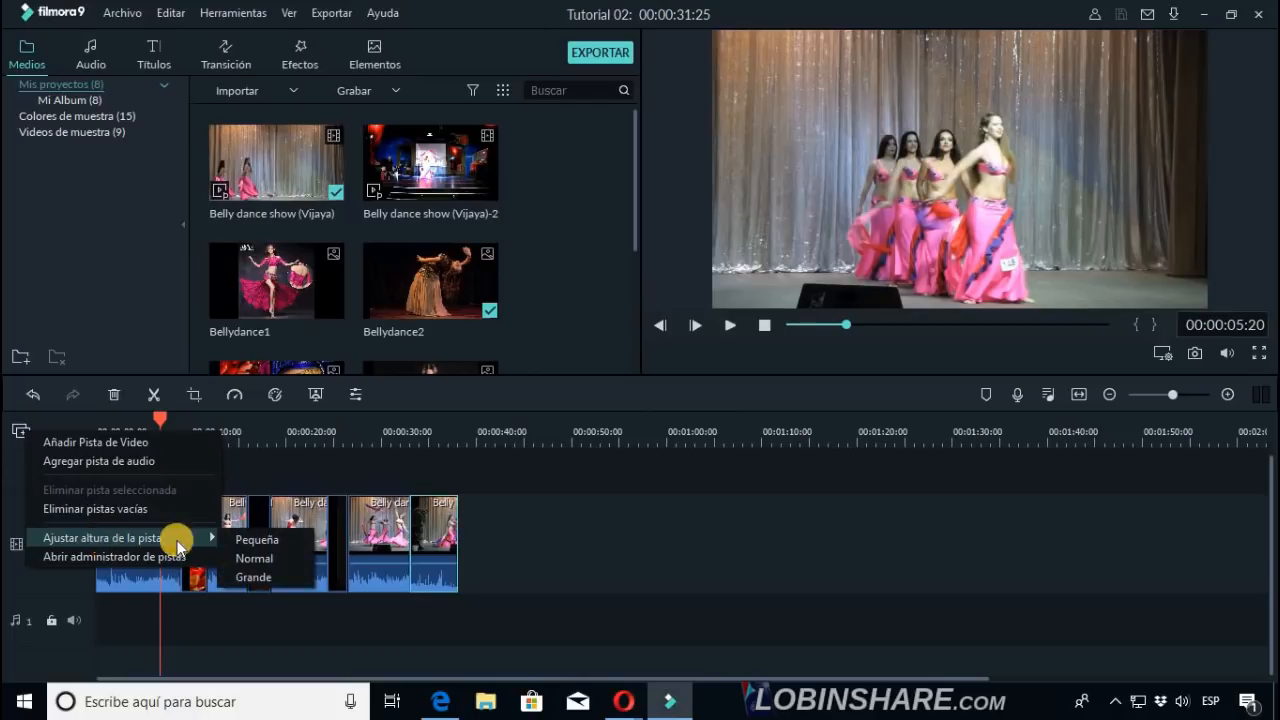
pyautogui.click(698, 546)
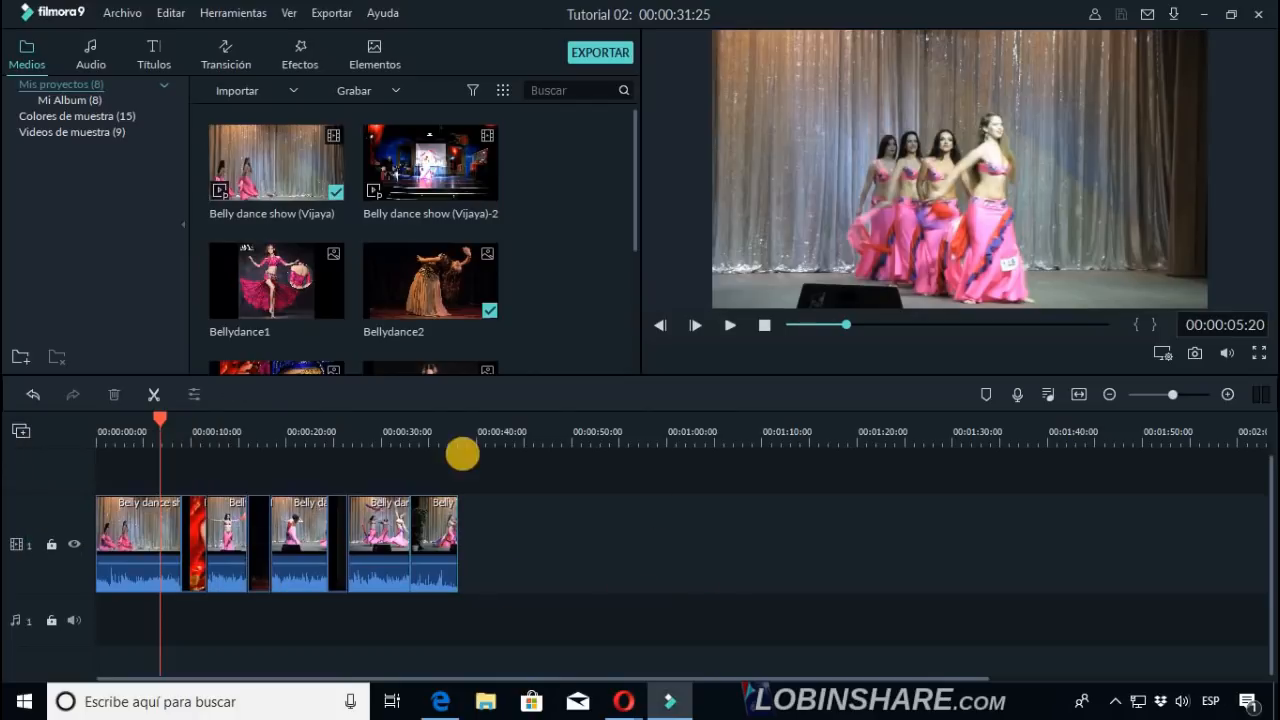
pyautogui.click(22, 430)
pyautogui.click(46, 438)
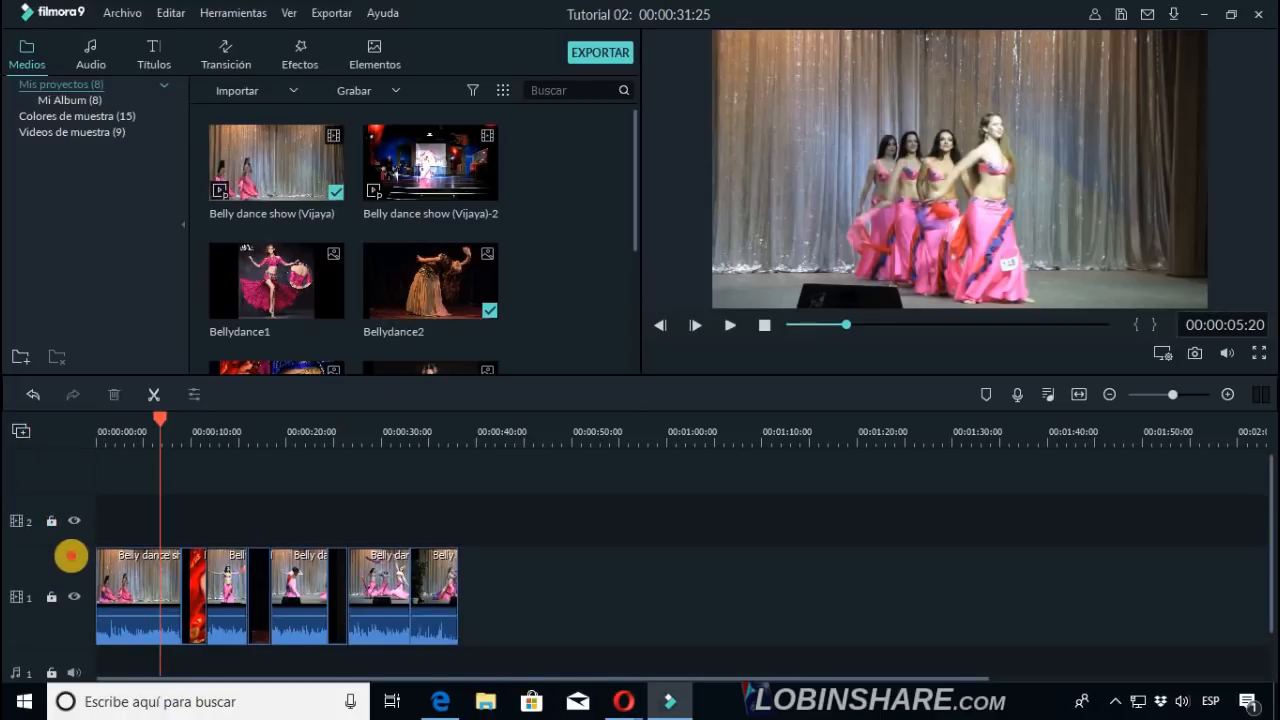
# Set the height of the timeline tracks to Pequeña.
pyautogui.click(21, 433)
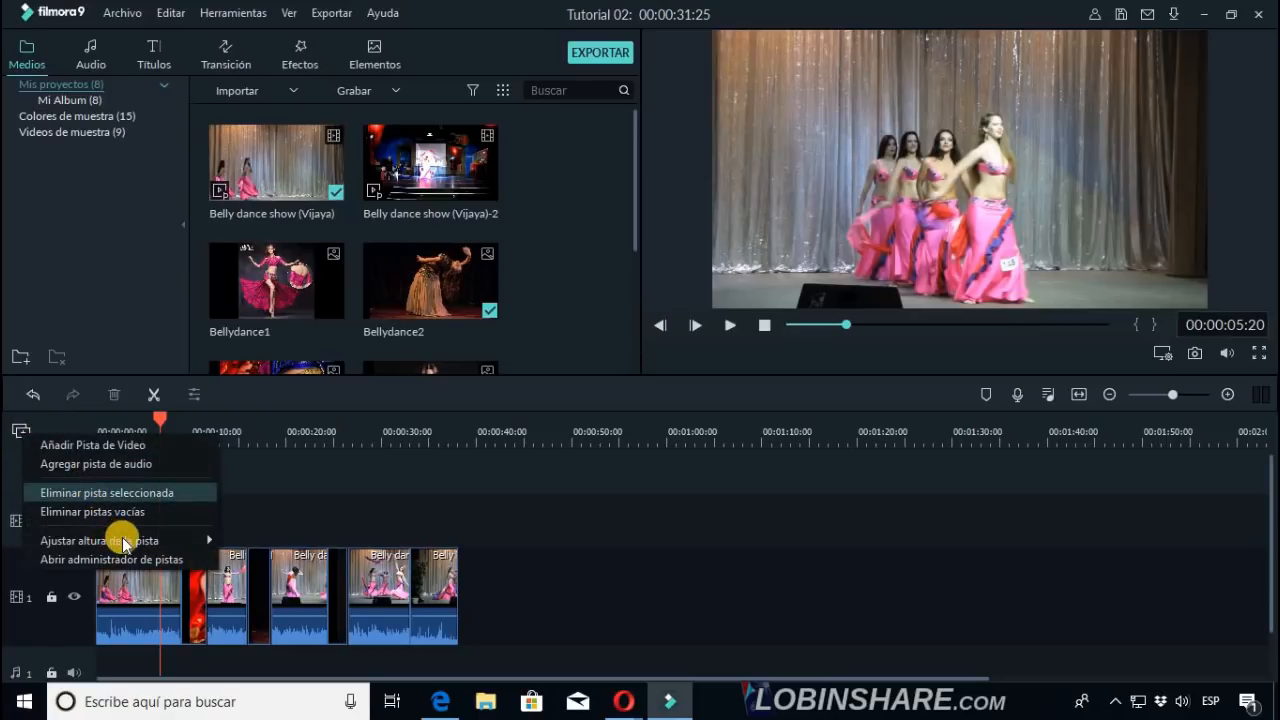
pyautogui.moveTo(140, 542)
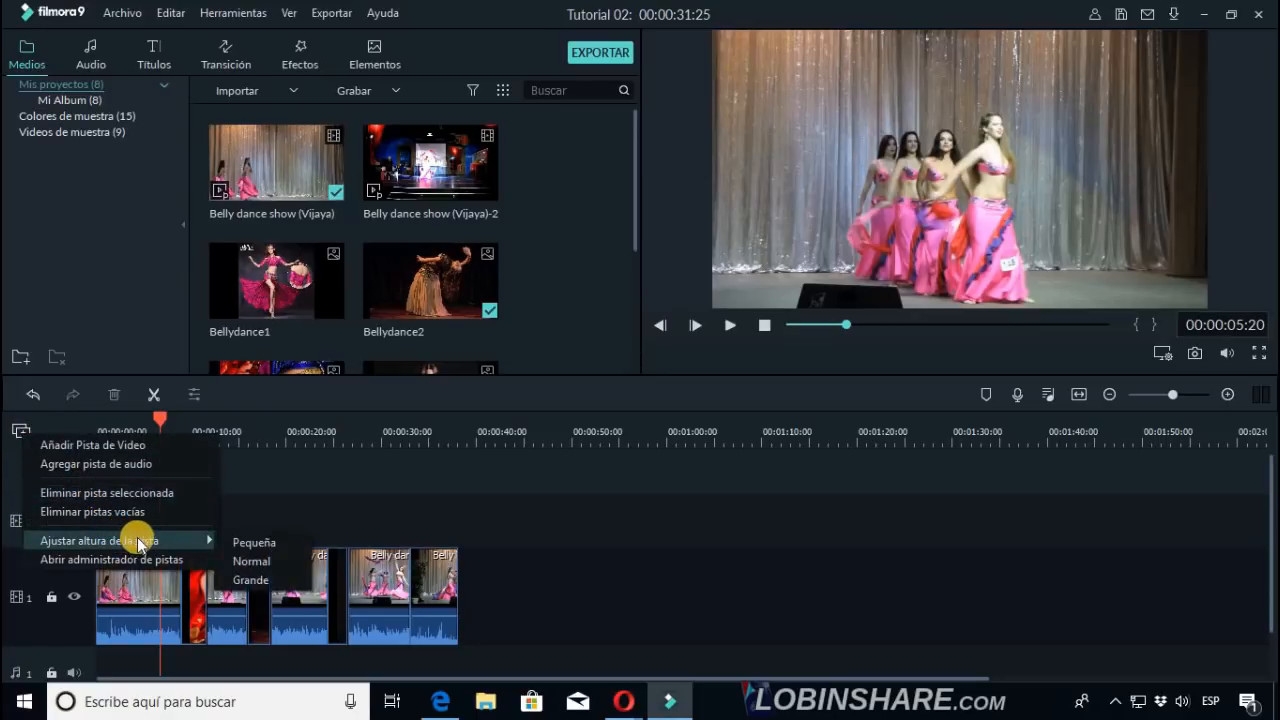
pyautogui.click(236, 544)
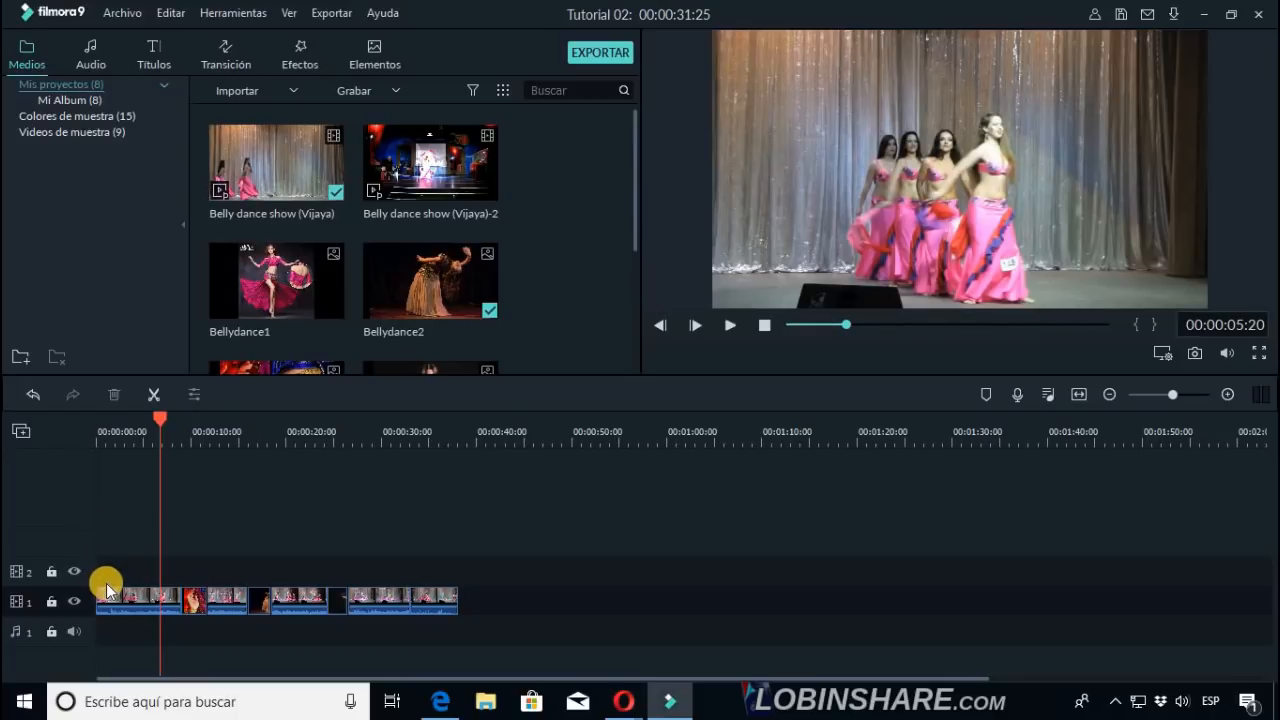
# Try placing the Belly dance show (Vijaya)-2 video on video track 2 above the second image, and undo the placement.
pyautogui.click(441, 192)
pyautogui.moveTo(441, 192); pyautogui.dragTo(247, 568)
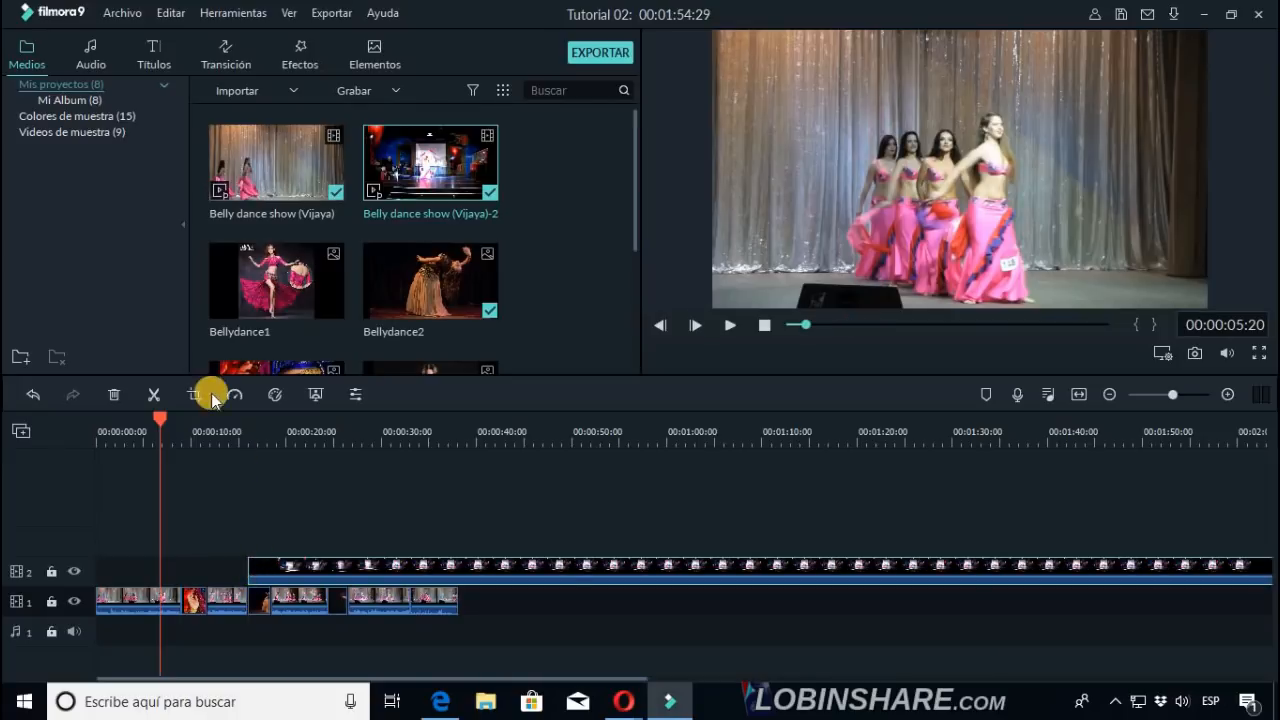
pyautogui.click(30, 398)
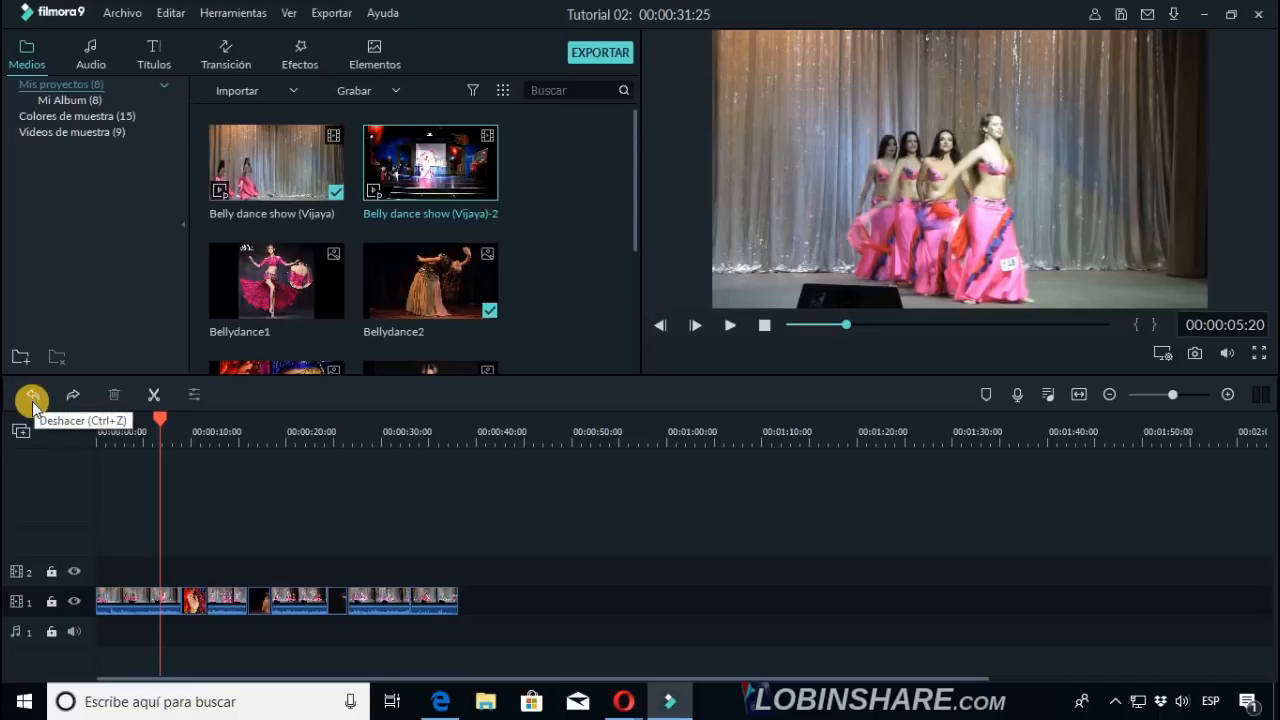
# Try the Normal and Grande track heights one after the other on the timeline.
pyautogui.click(22, 433)
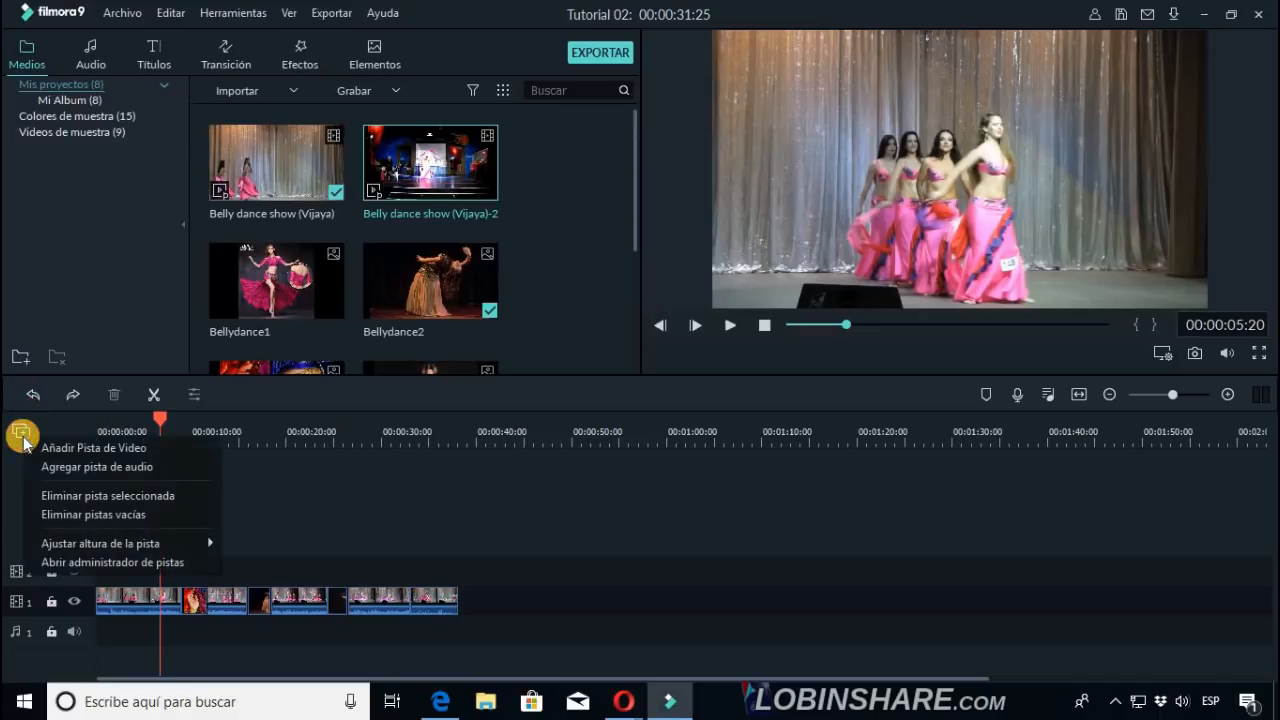
pyautogui.moveTo(191, 543)
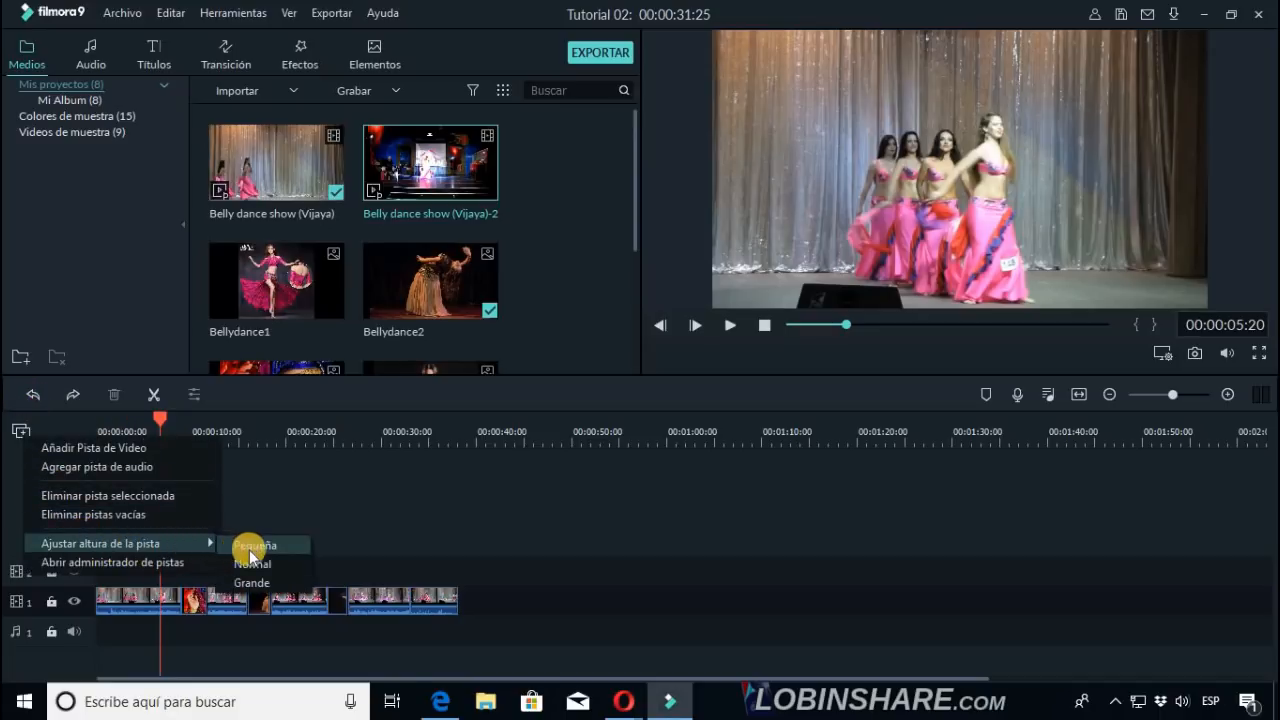
pyautogui.click(284, 565)
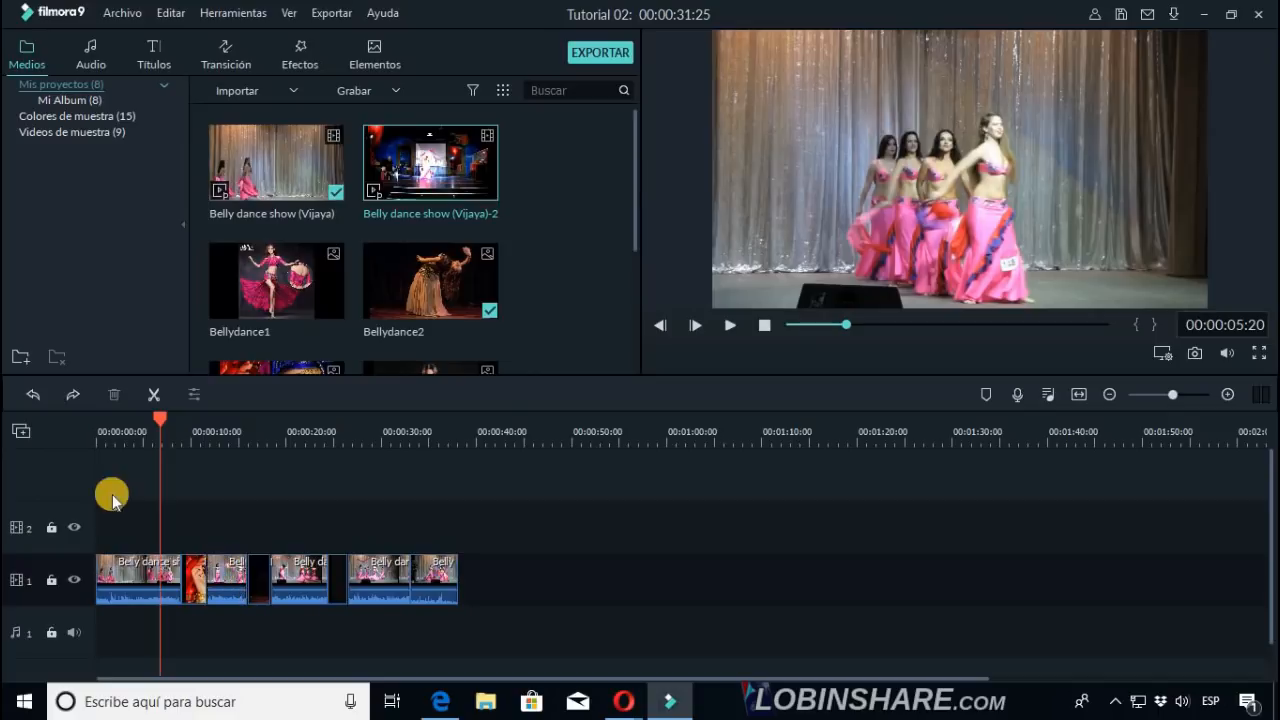
pyautogui.click(24, 432)
pyautogui.moveTo(177, 531)
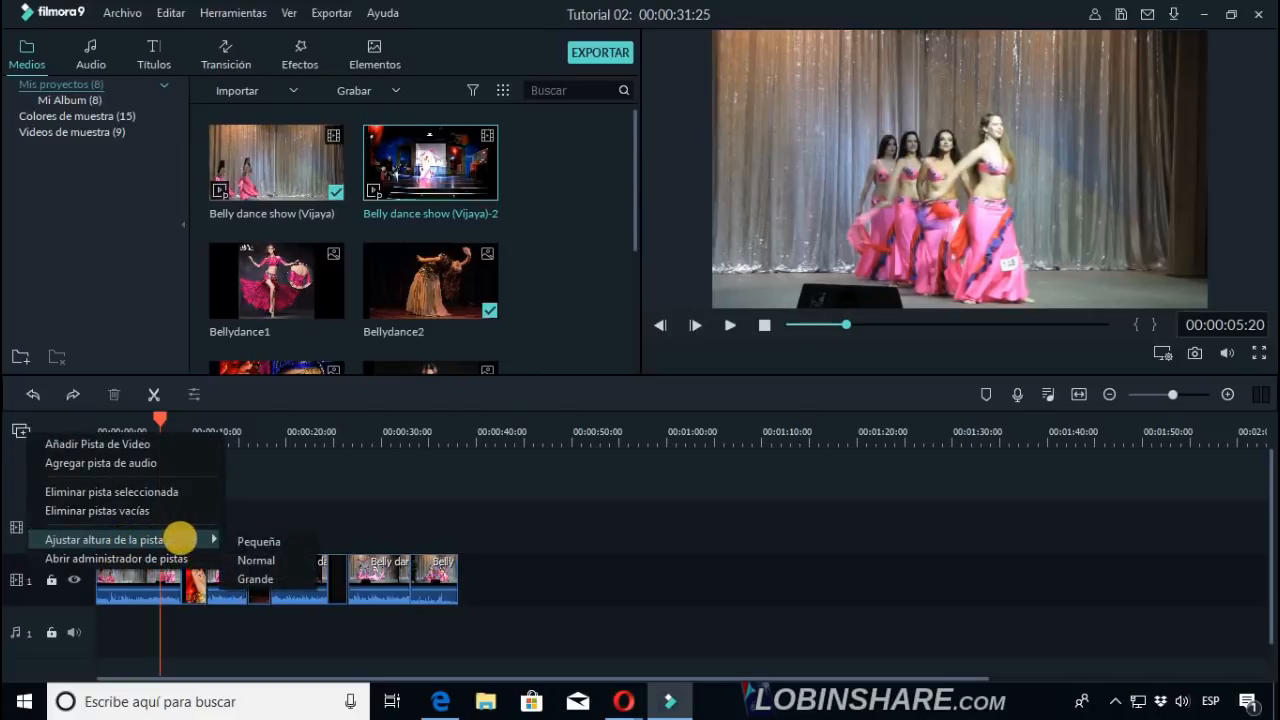
pyautogui.click(251, 577)
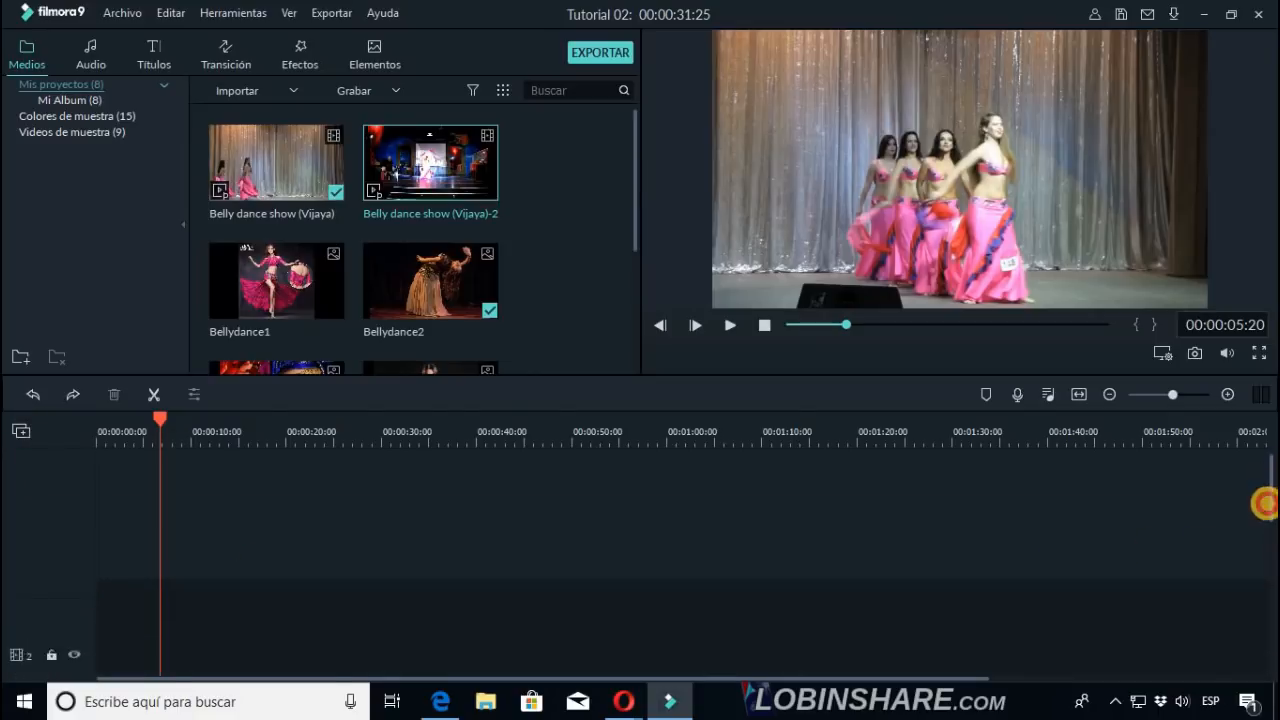
pyautogui.moveTo(1268, 530)
pyautogui.mouseDown()
pyautogui.moveTo(1260, 566)
pyautogui.moveTo(1266, 512)
pyautogui.mouseUp()
# Set the height of the timeline tracks back to Normal.
pyautogui.click(22, 430)
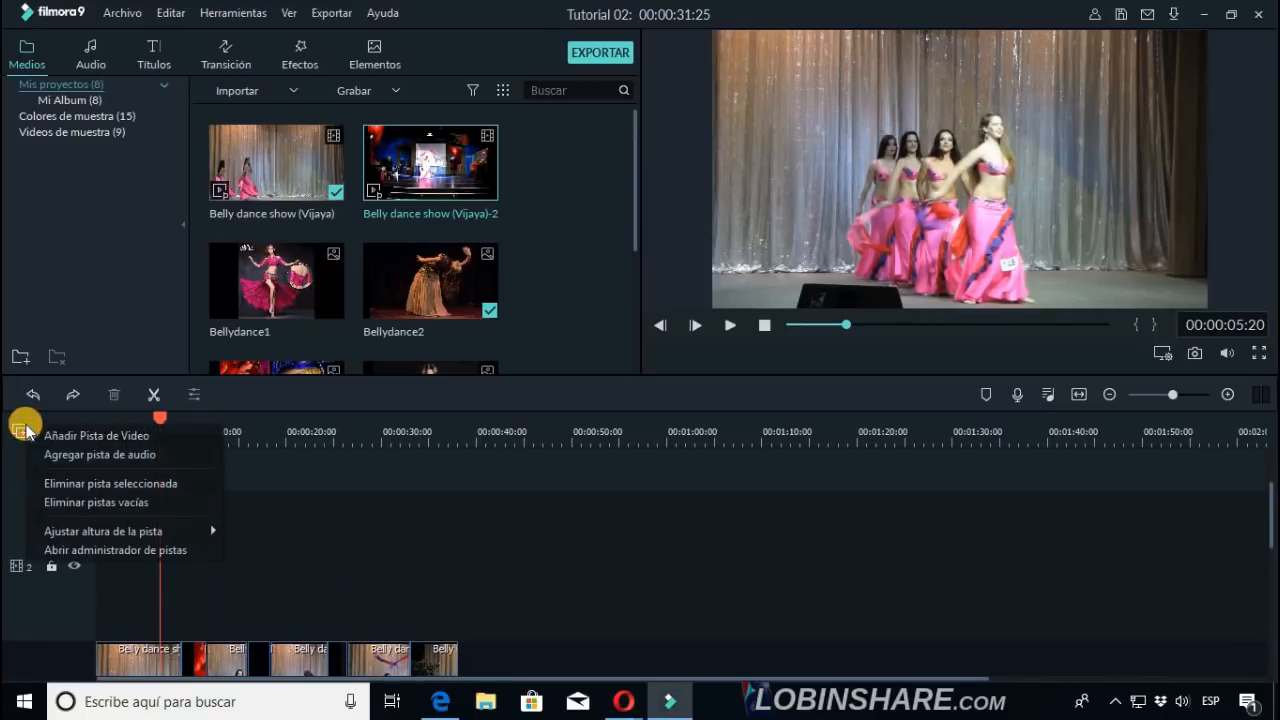
pyautogui.moveTo(166, 536)
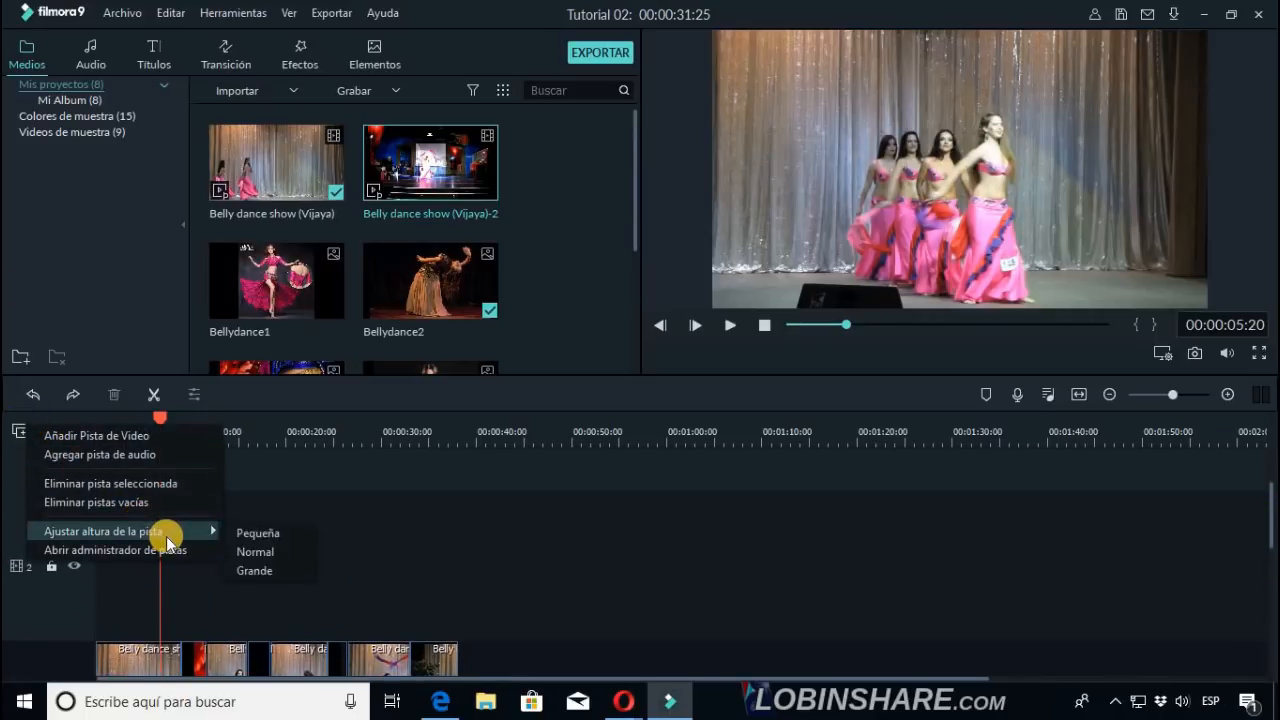
pyautogui.click(255, 551)
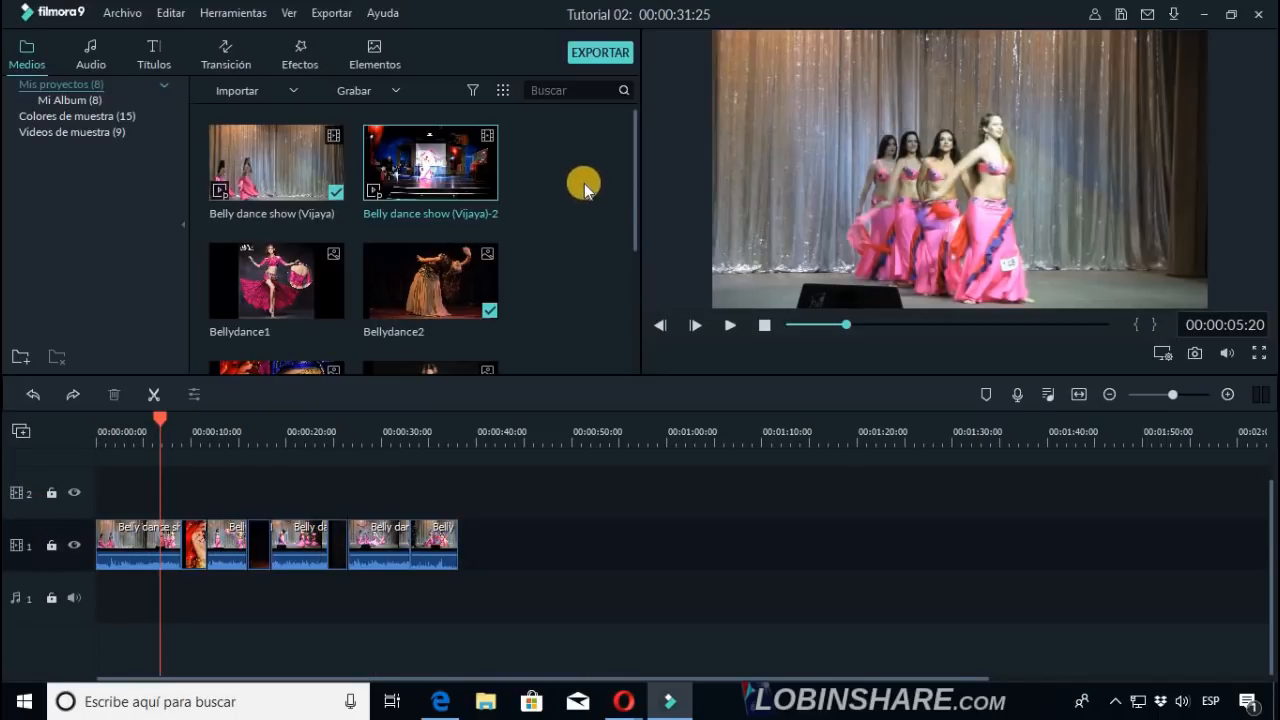
# Select the Mr_Sunny_Face song in the project media, and add a second audio track to the timeline.
pyautogui.moveTo(636, 198); pyautogui.dragTo(603, 377)
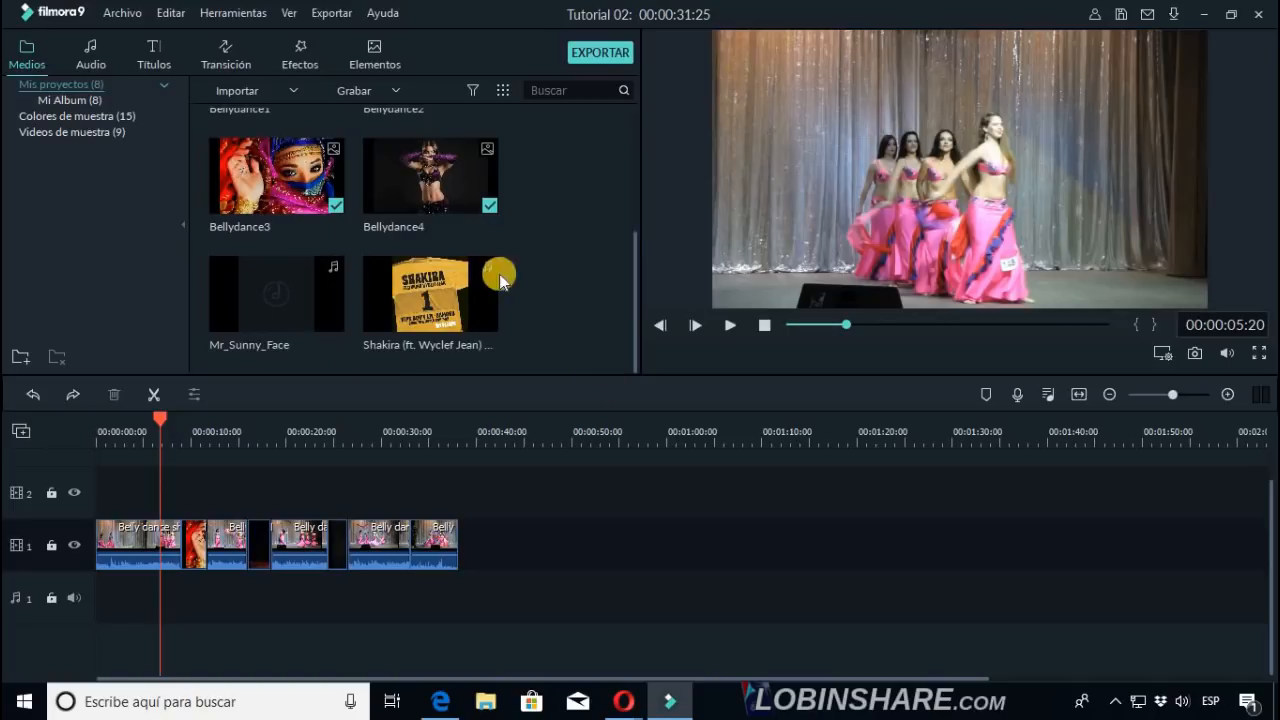
pyautogui.moveTo(297, 286)
pyautogui.moveTo(306, 290); pyautogui.dragTo(378, 296)
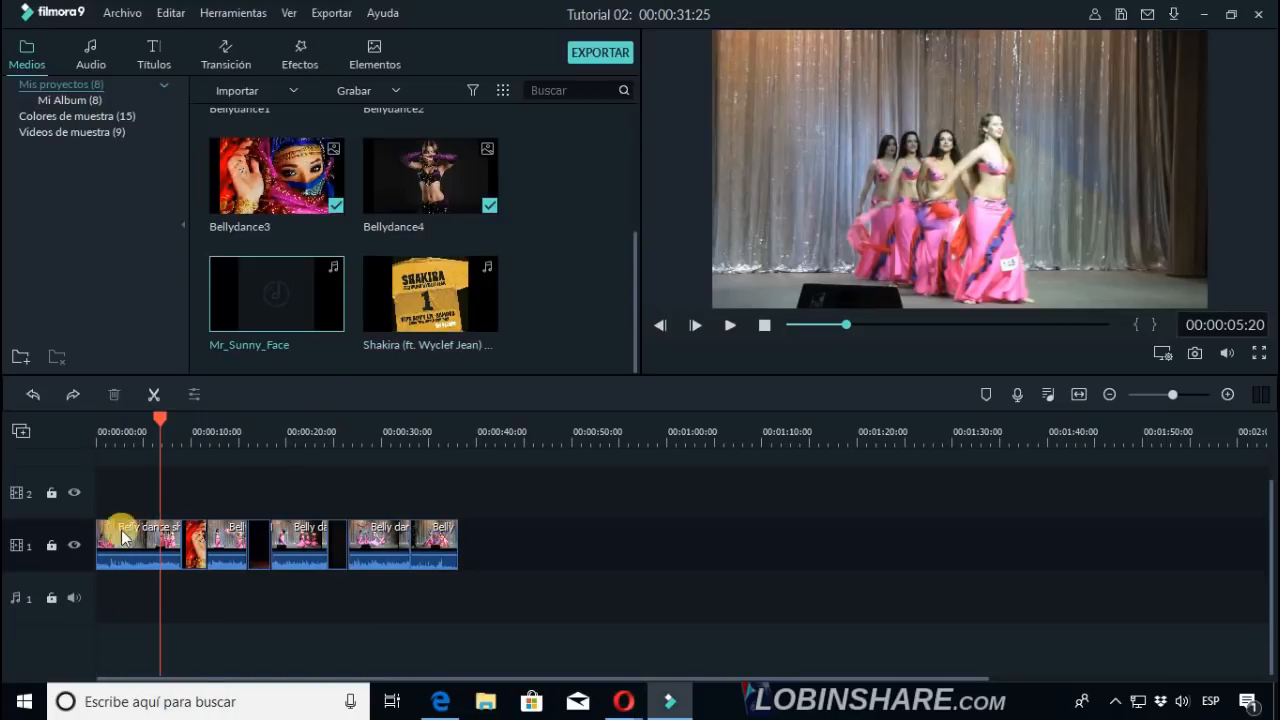
pyautogui.click(22, 432)
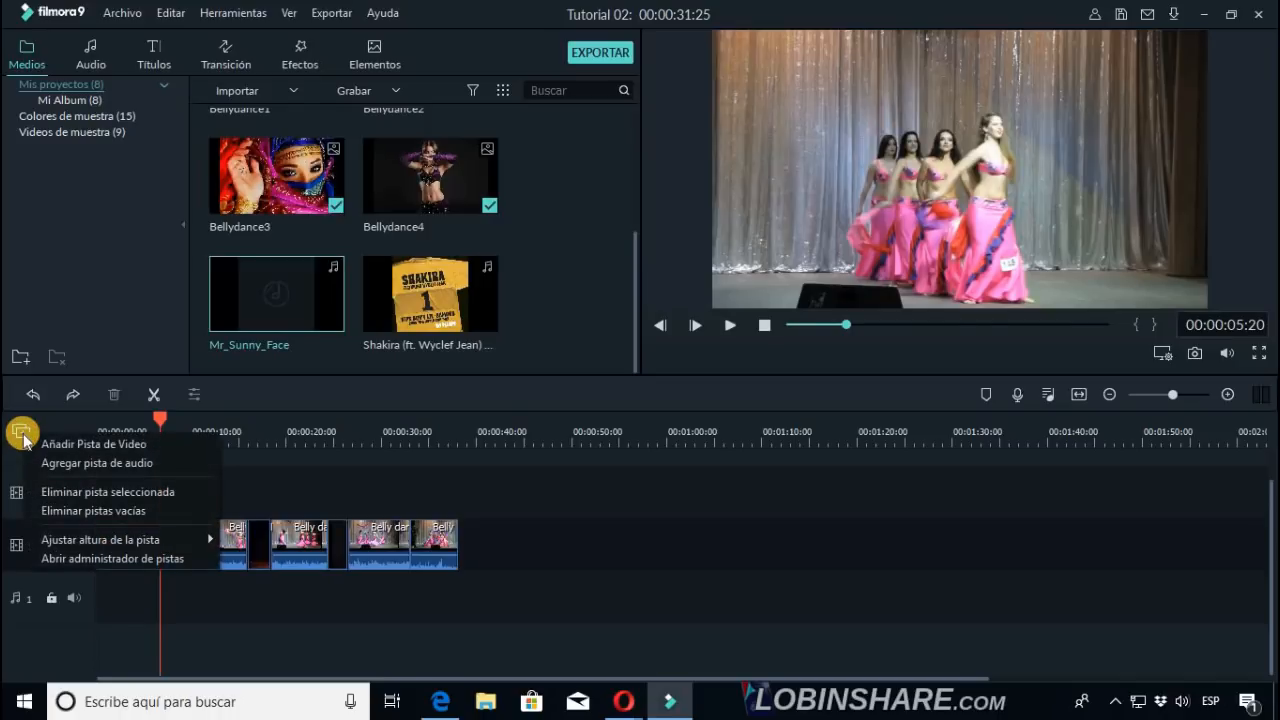
pyautogui.click(174, 466)
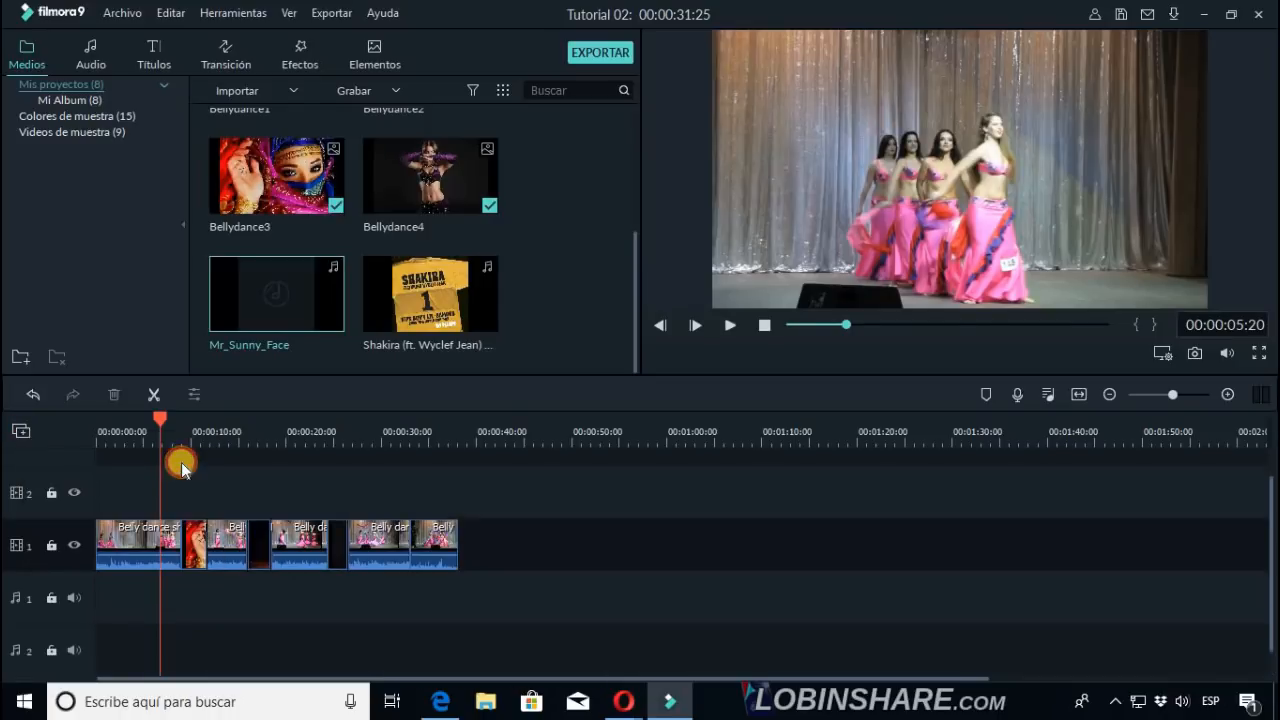
# Select the empty second audio track and delete it.
pyautogui.click(52, 633)
pyautogui.click(27, 429)
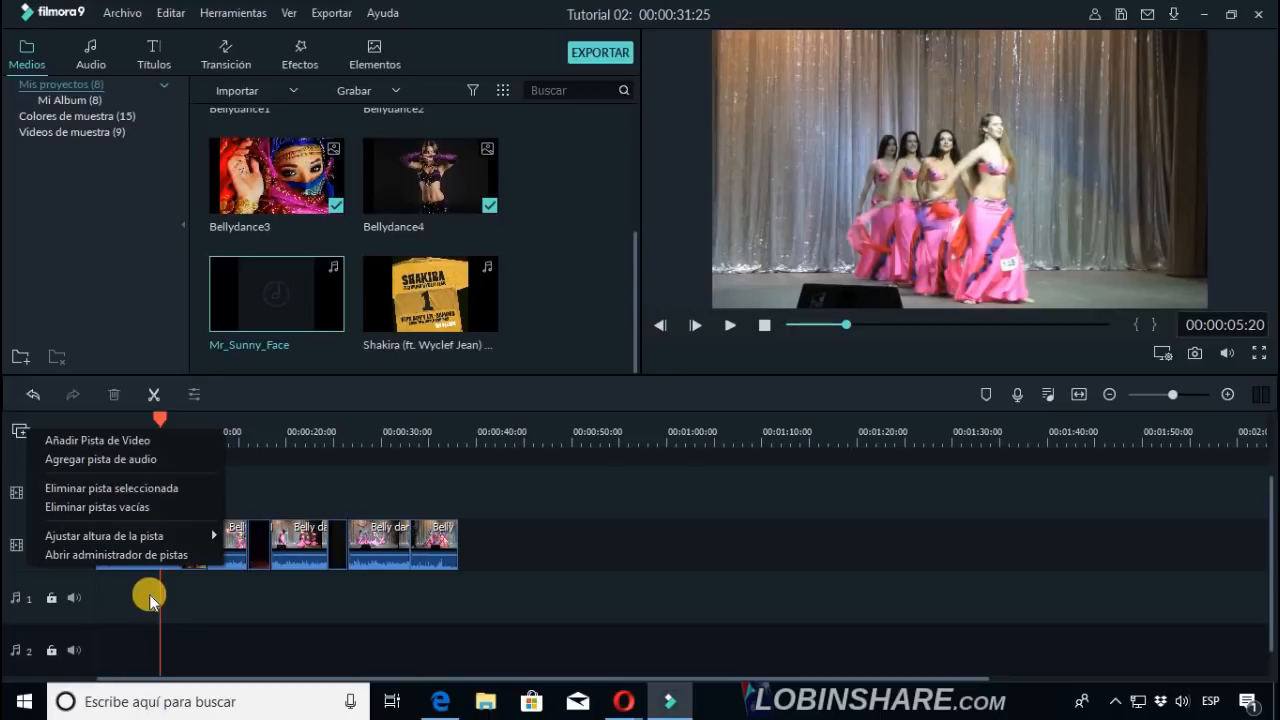
pyautogui.click(42, 636)
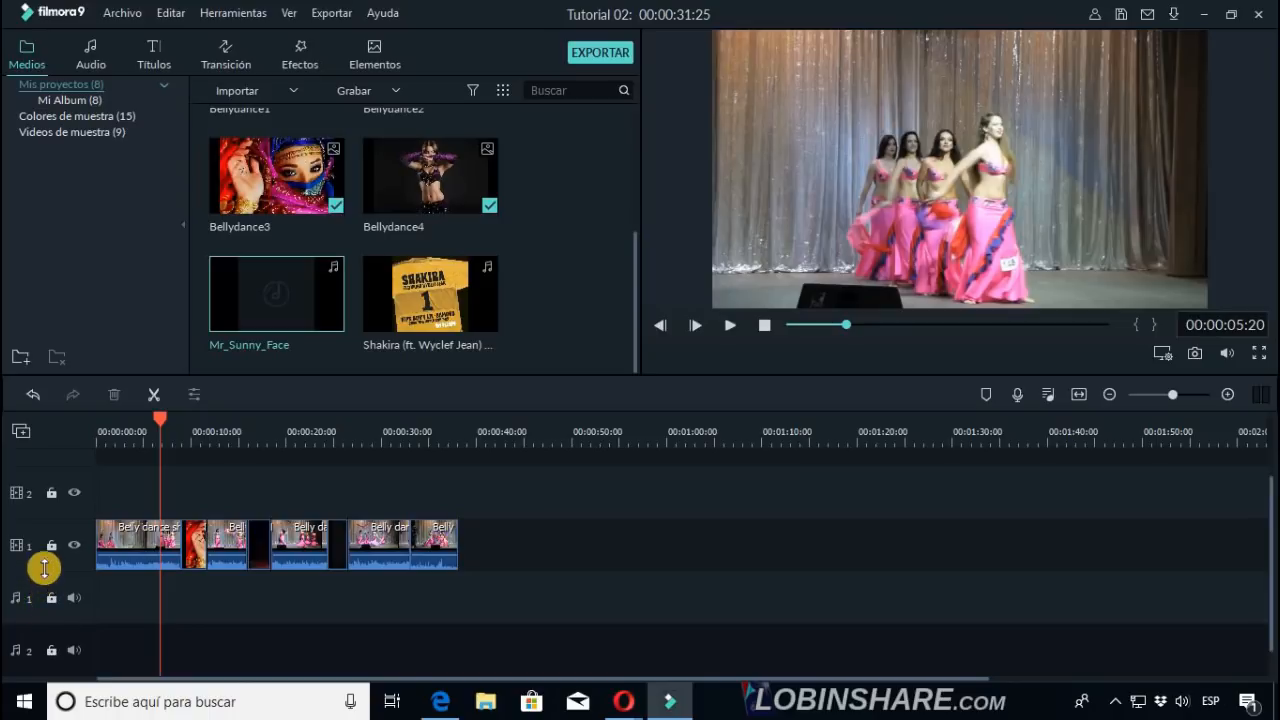
pyautogui.click(21, 430)
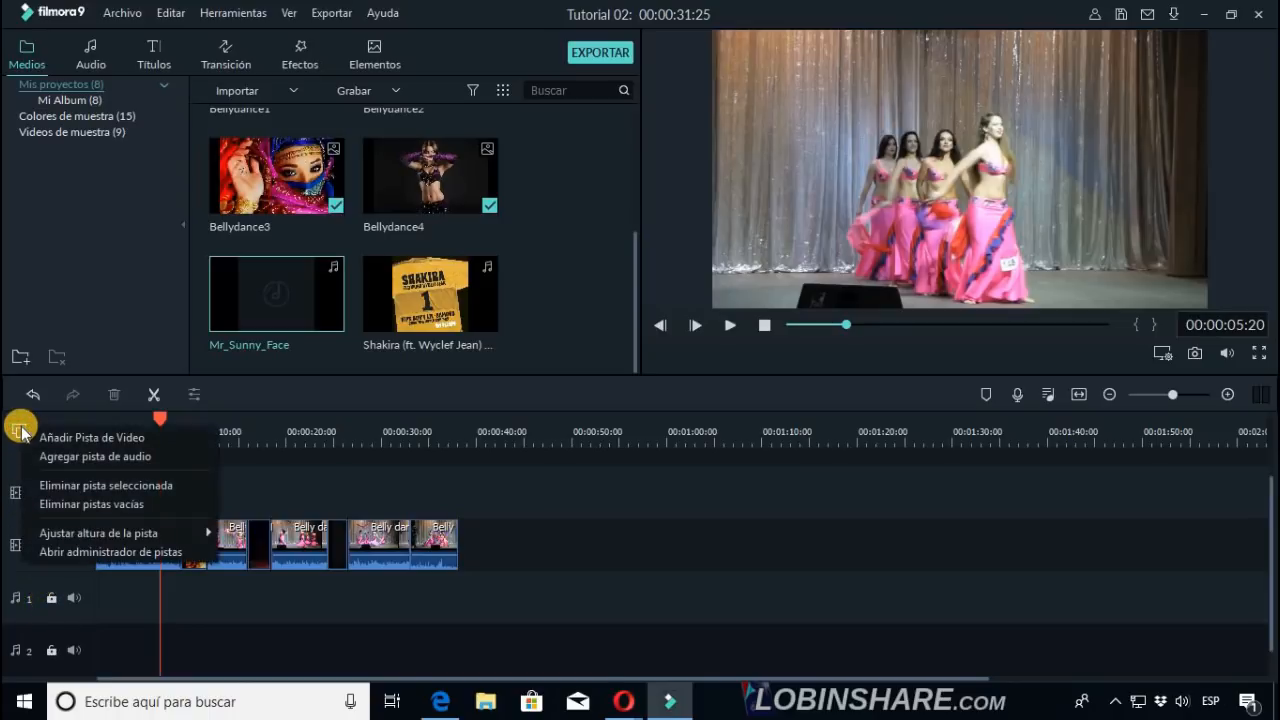
pyautogui.click(48, 481)
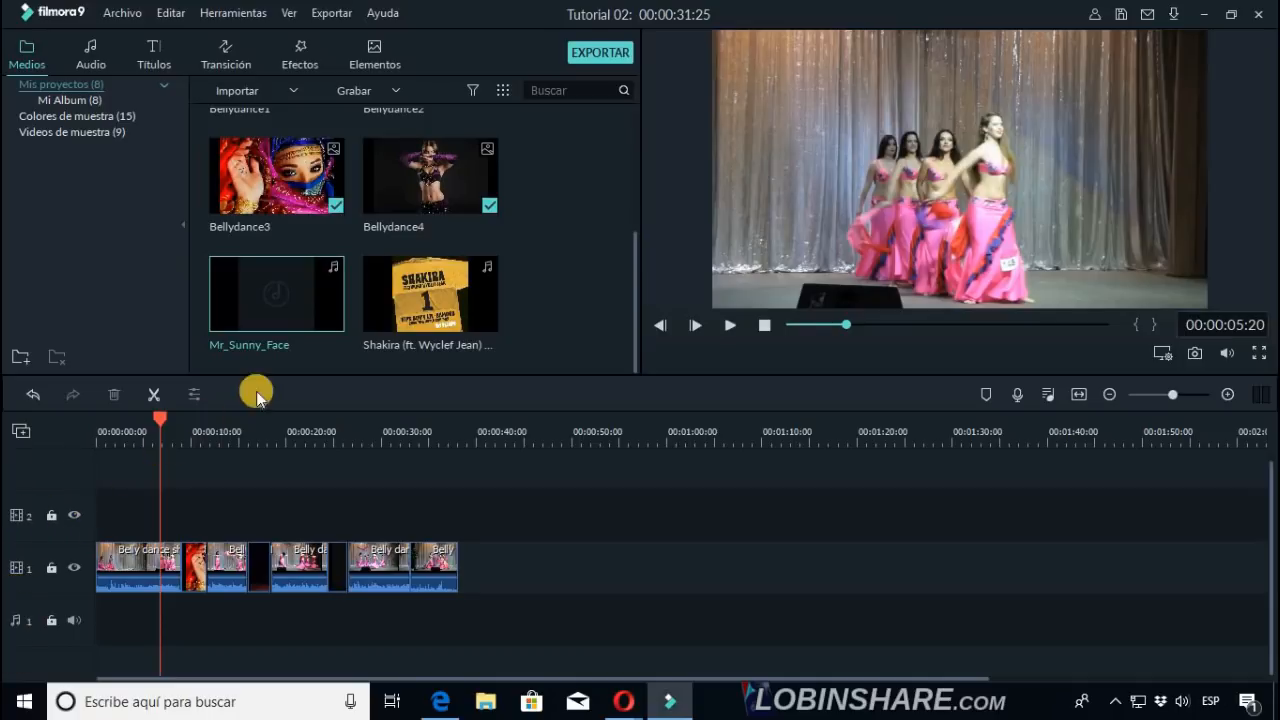
# Play the Mr_Sunny_Face song in the preview, and pause it at 00:00:18:10.
pyautogui.click(317, 311)
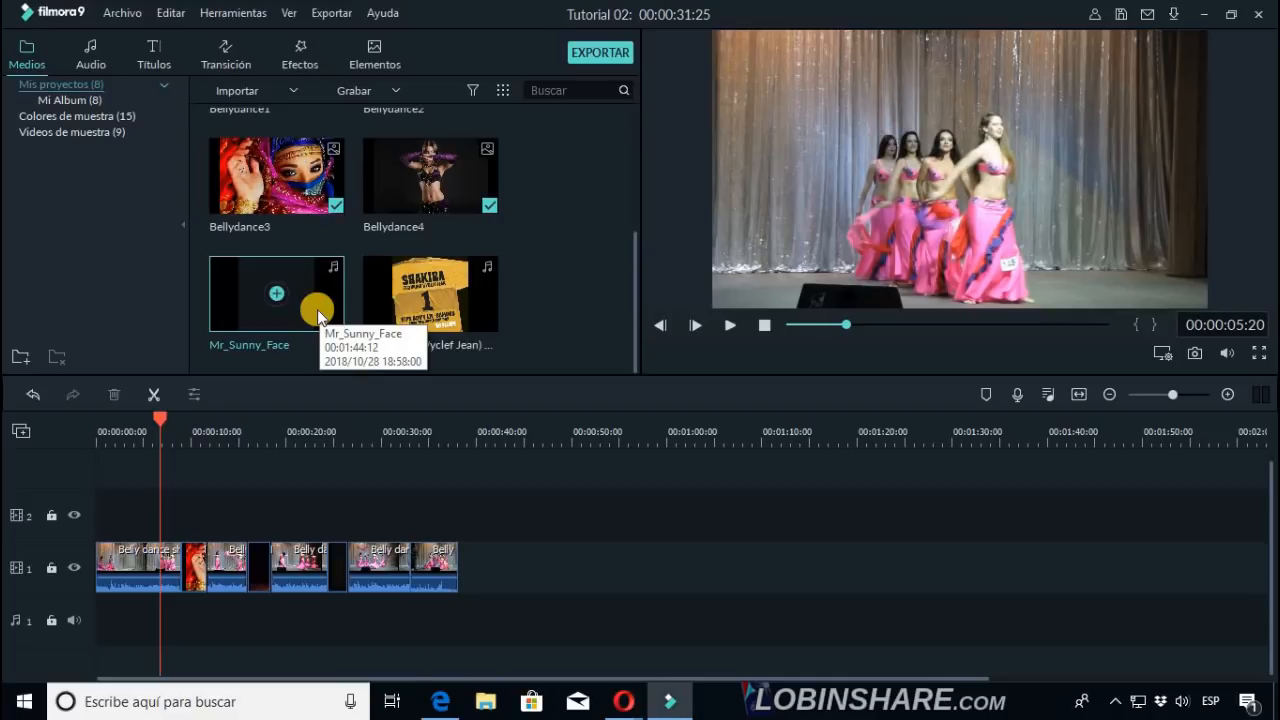
pyautogui.doubleClick(318, 316)
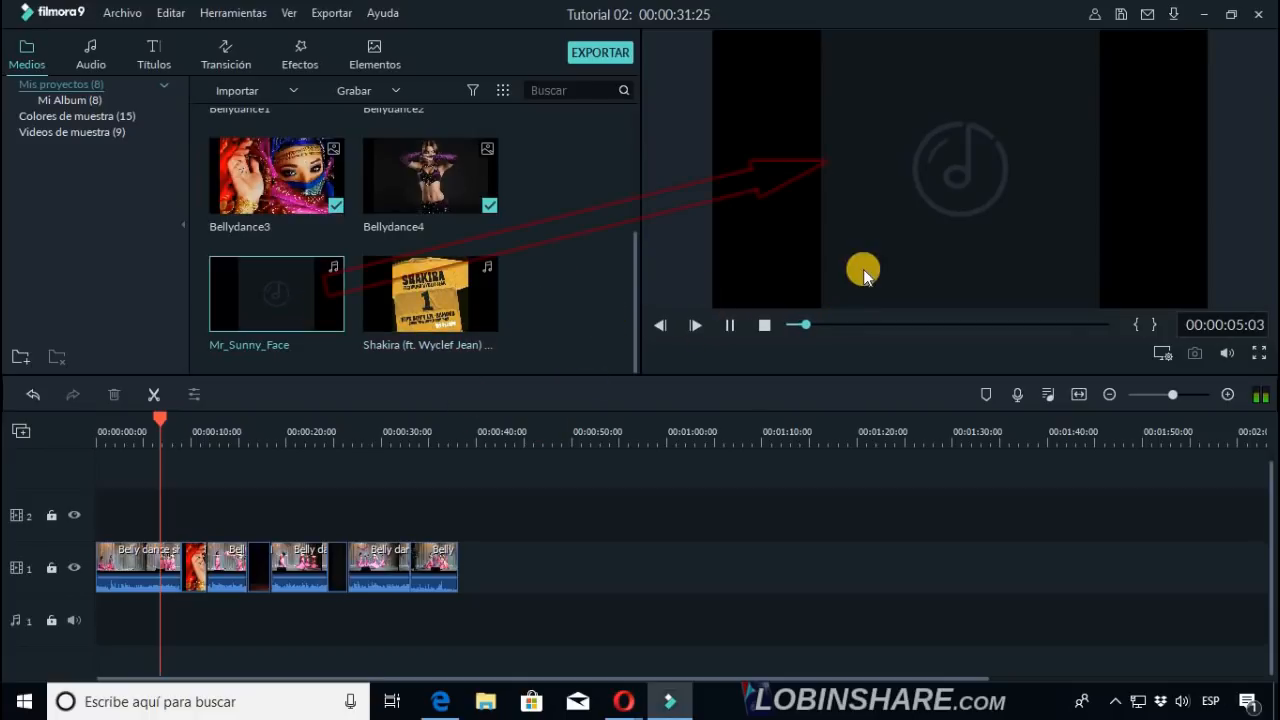
pyautogui.click(729, 324)
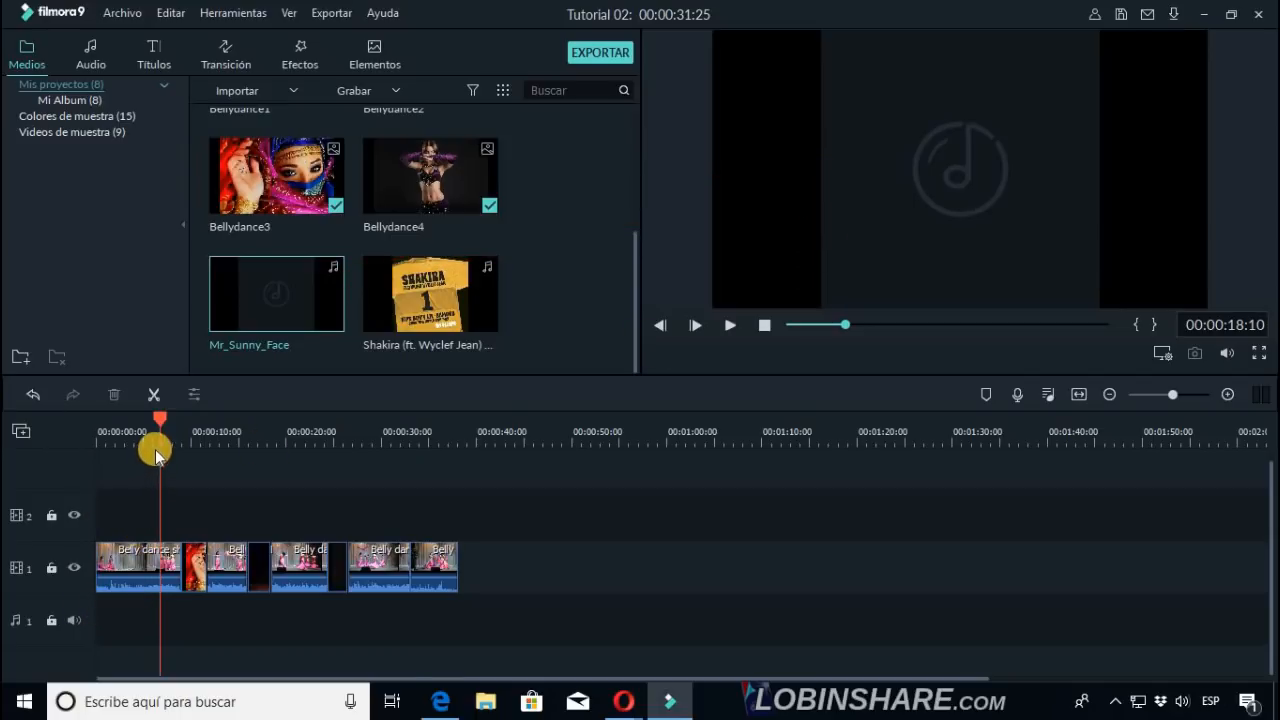
# Preview the timeline from 00:00:05:20 to the image at 00:00:20:23, and preview the Mr_Sunny_Face song again.
pyautogui.click(160, 421)
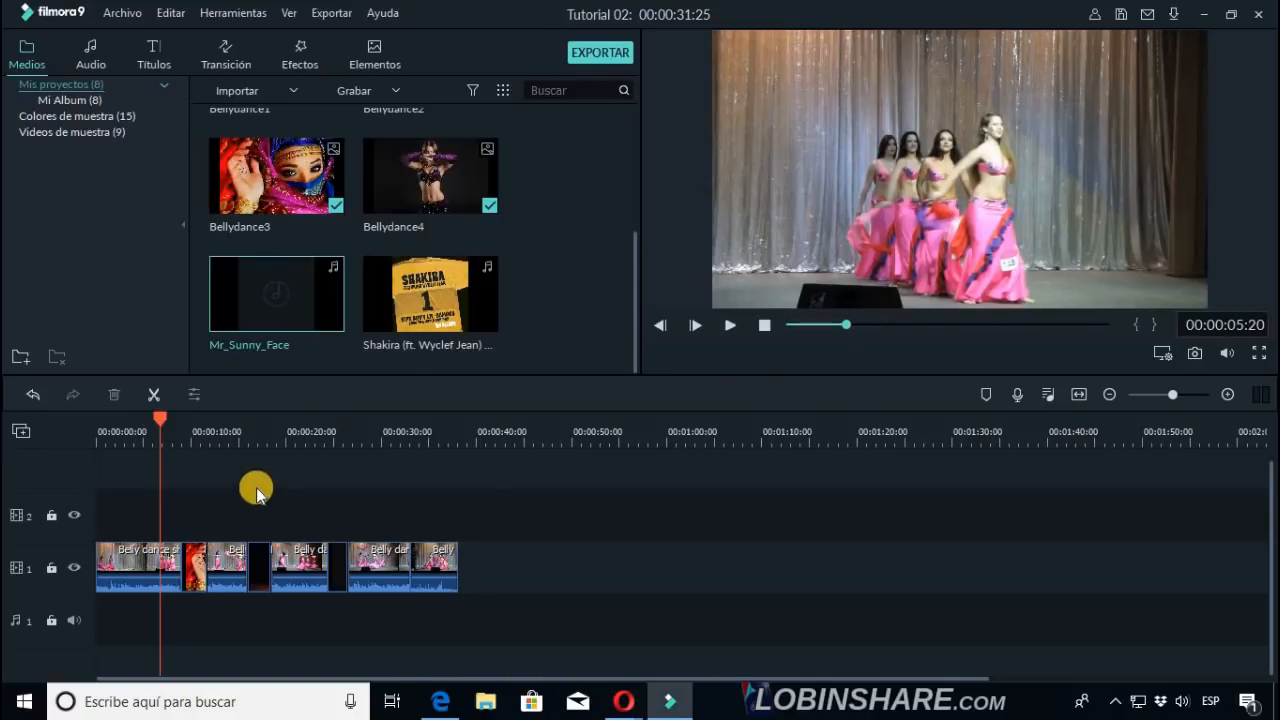
pyautogui.click(217, 432)
pyautogui.moveTo(283, 438); pyautogui.dragTo(333, 431)
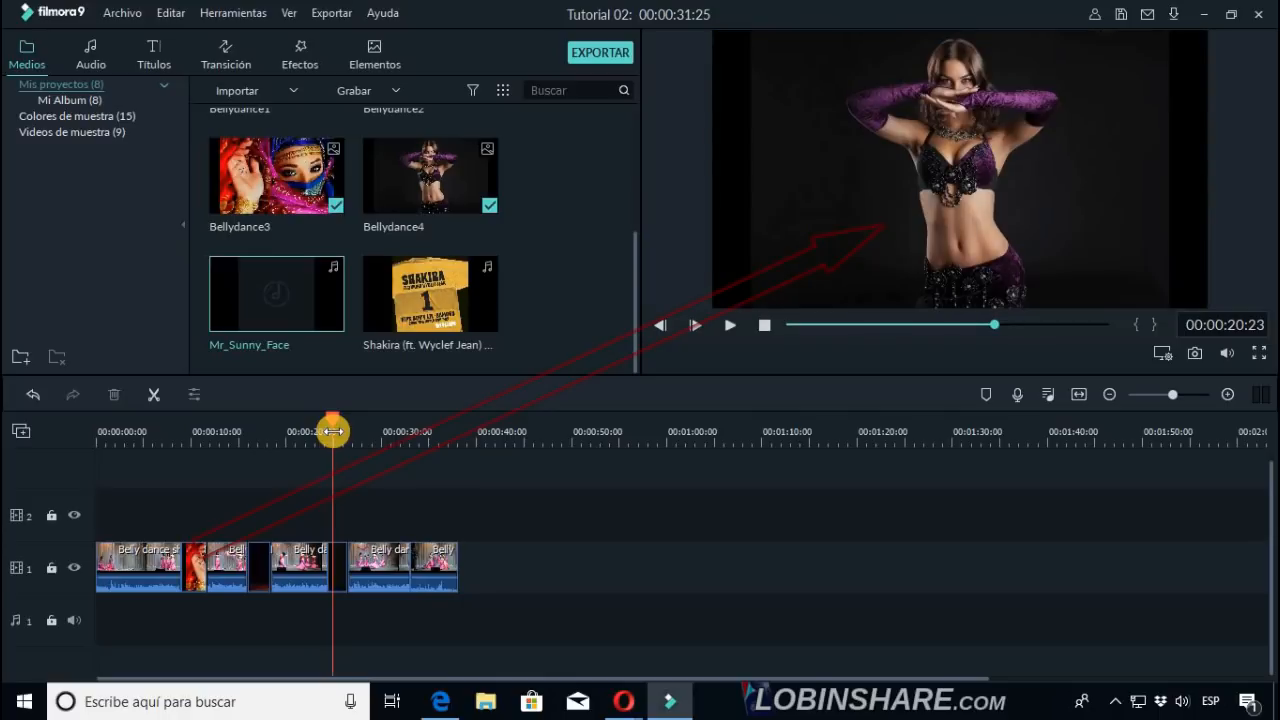
pyautogui.doubleClick(321, 322)
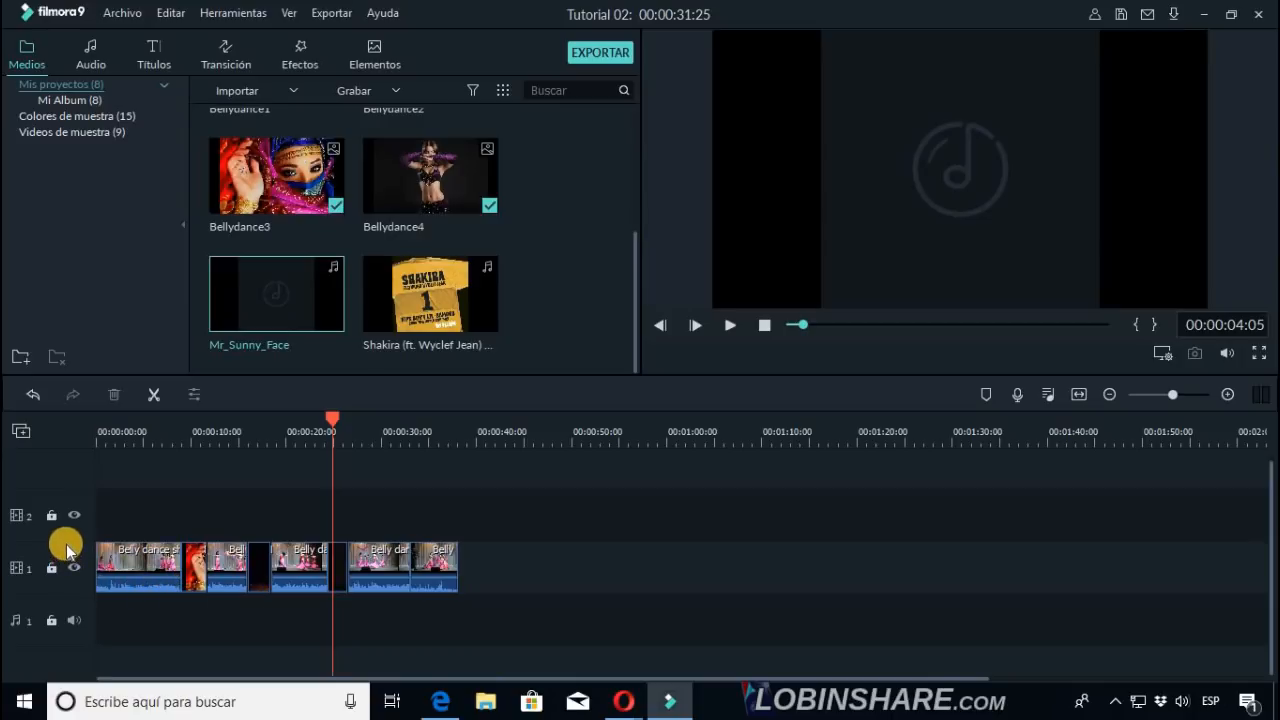
# Increase the height of video track 1, and enlarge the media and preview area at the expense of the timeline.
pyautogui.moveTo(67, 540)
pyautogui.mouseDown()
pyautogui.moveTo(74, 517)
pyautogui.moveTo(69, 527)
pyautogui.mouseUp()
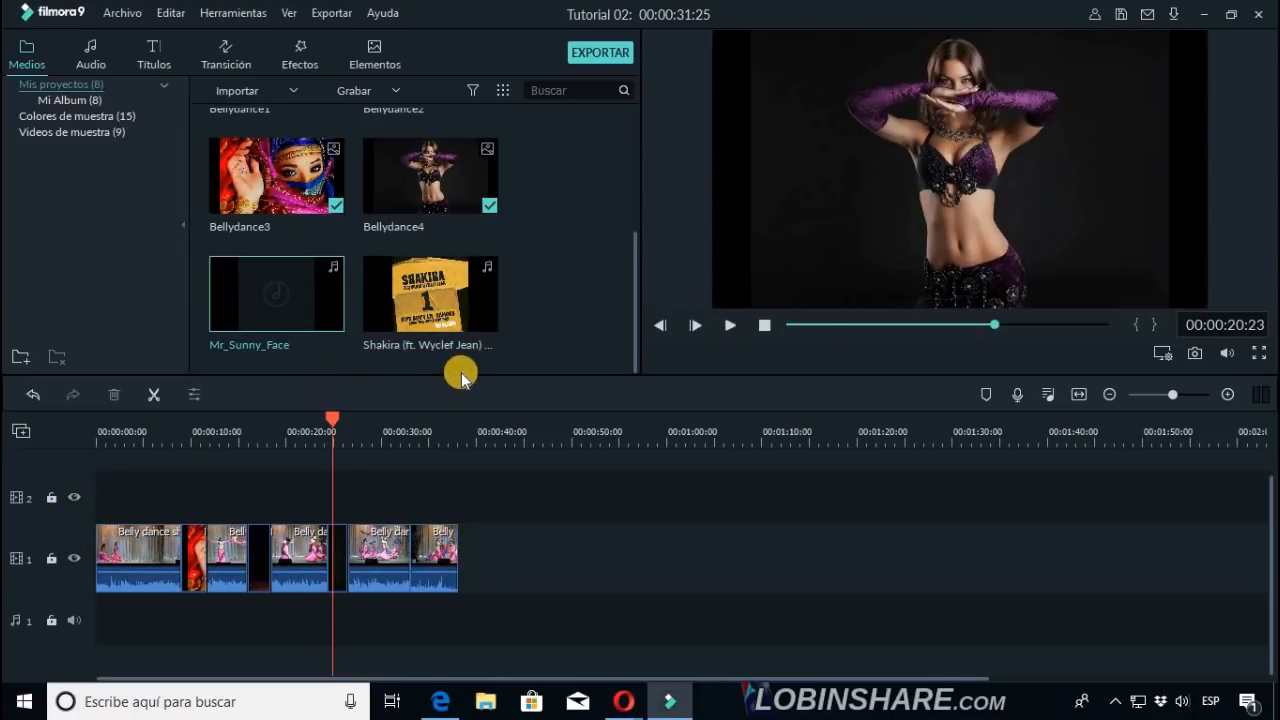
pyautogui.moveTo(454, 377)
pyautogui.mouseDown()
pyautogui.moveTo(457, 357)
pyautogui.moveTo(463, 396)
pyautogui.mouseUp()
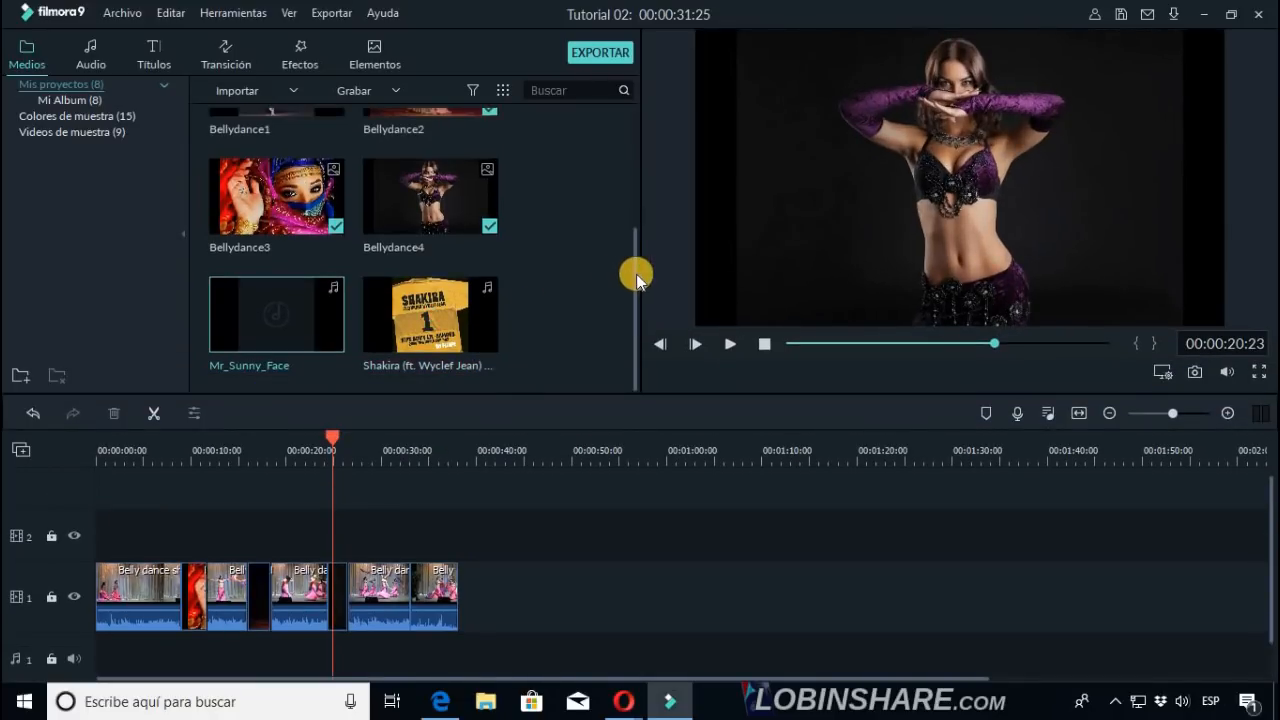
# Adjust the timeline zoom until all clips from the start to the end of the sequence fit at a readable scale.
pyautogui.moveTo(640, 276); pyautogui.dragTo(625, 283)
pyautogui.moveTo(625, 278); pyautogui.dragTo(643, 277)
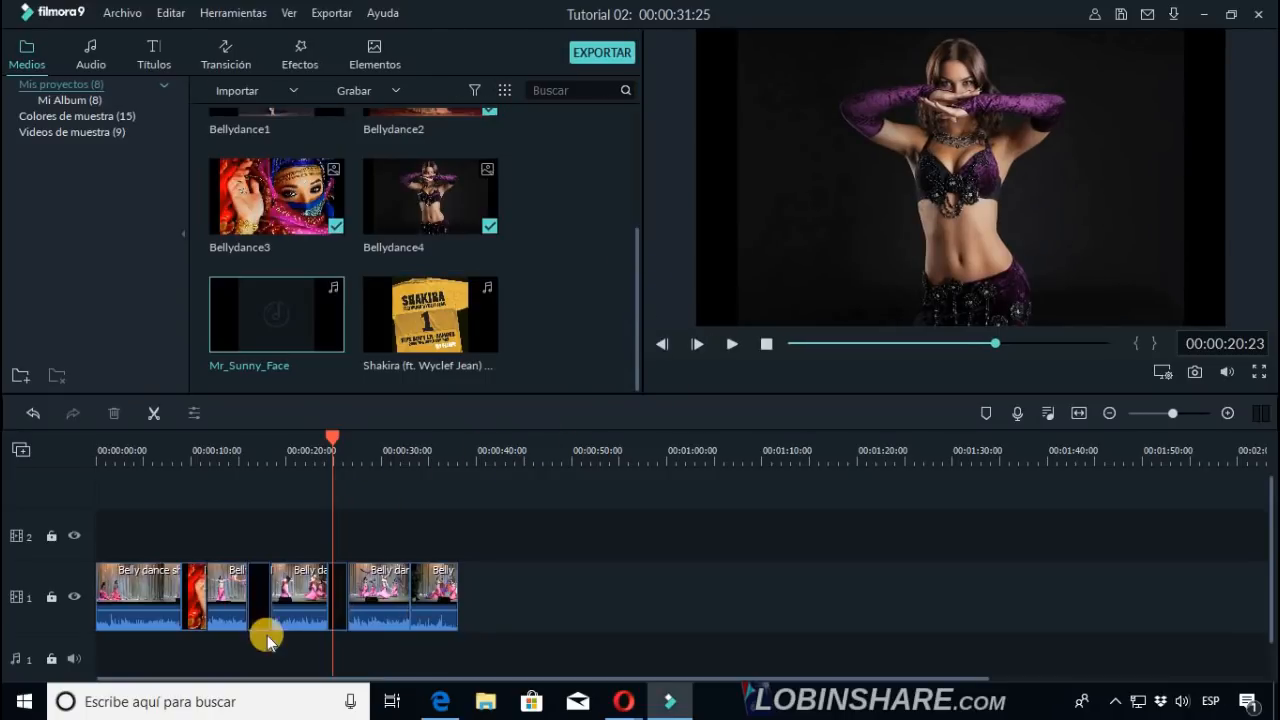
pyautogui.click(264, 623)
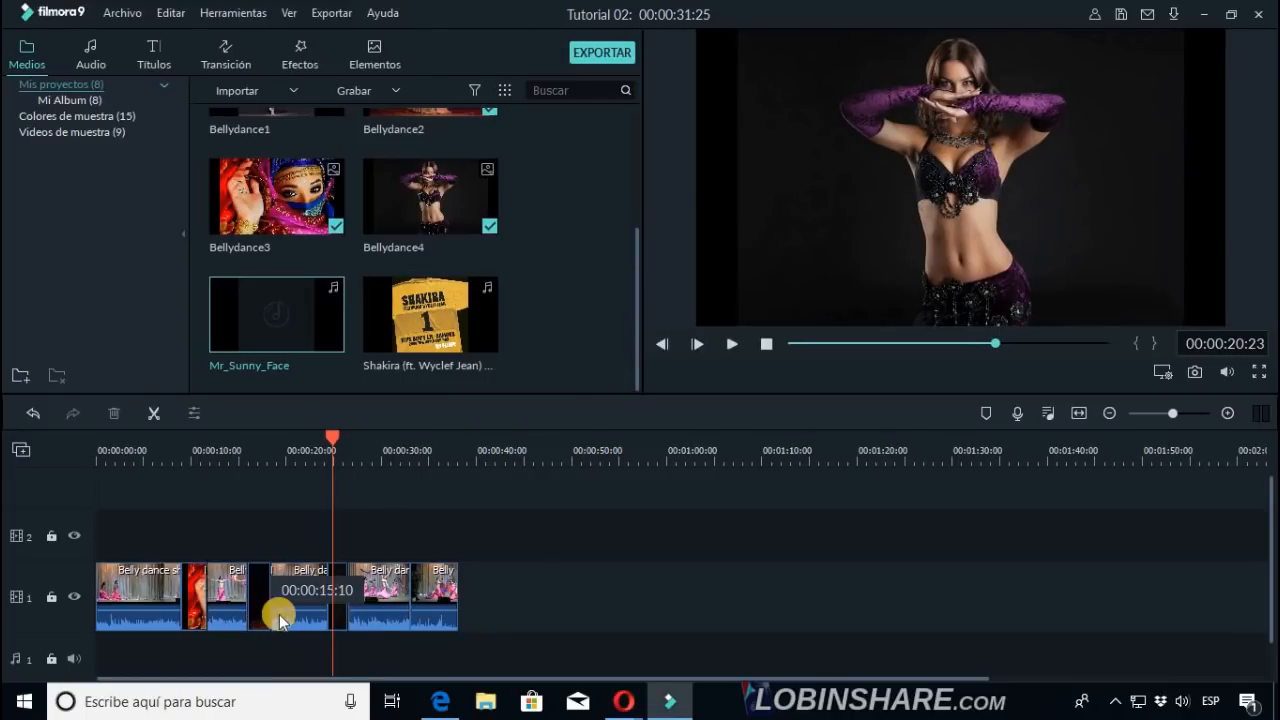
pyautogui.click(1173, 415)
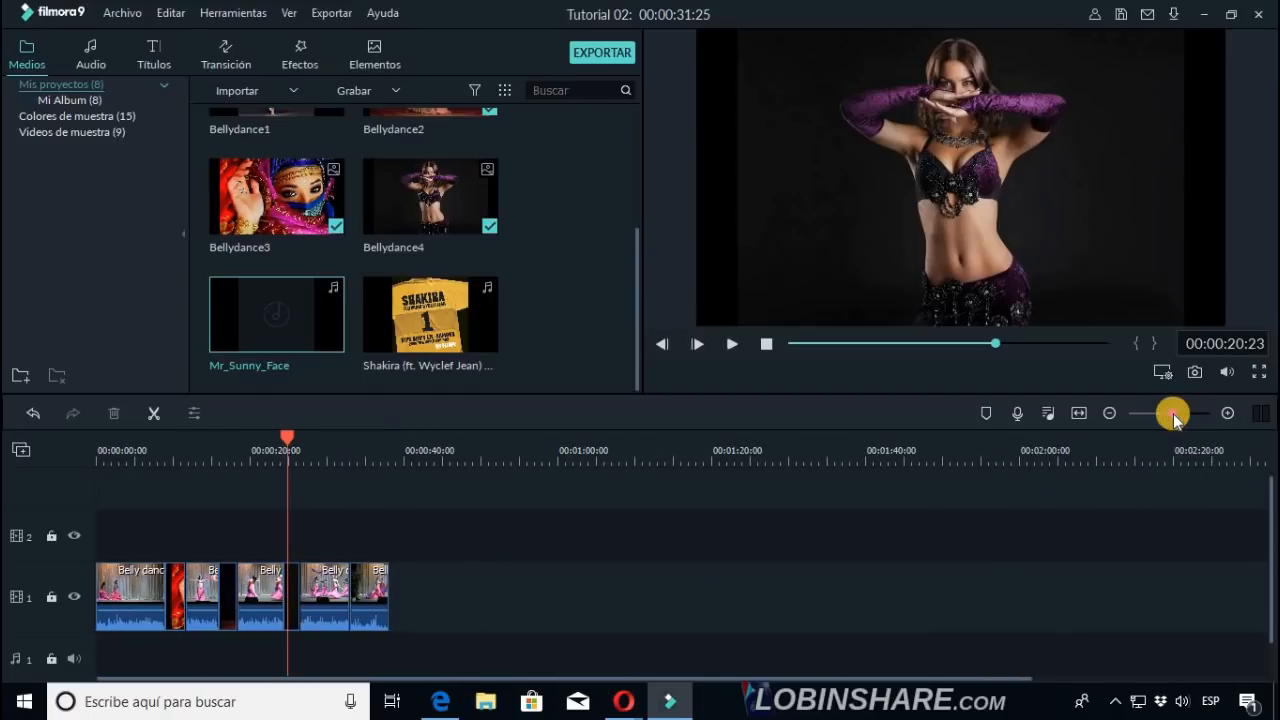
pyautogui.moveTo(1174, 415)
pyautogui.mouseDown()
pyautogui.moveTo(1160, 415)
pyautogui.moveTo(1193, 418)
pyautogui.mouseUp()
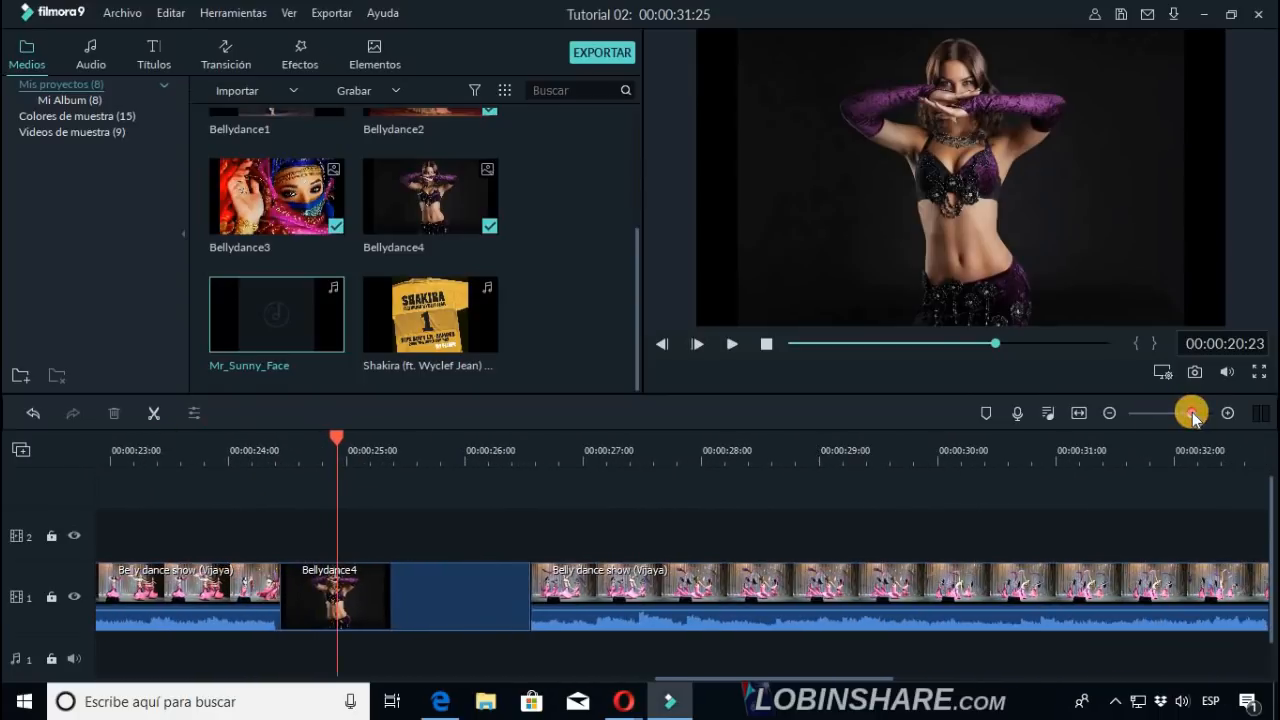
pyautogui.click(664, 677)
pyautogui.moveTo(664, 677); pyautogui.dragTo(61, 637)
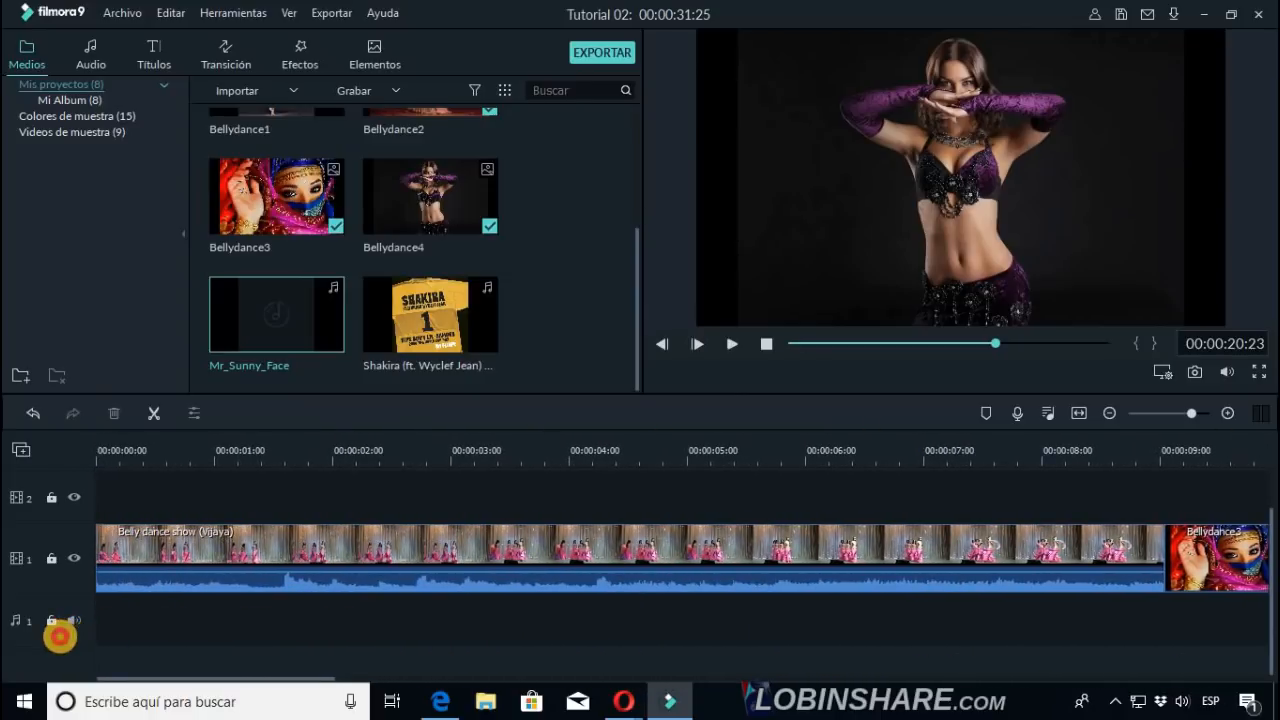
pyautogui.moveTo(1190, 418)
pyautogui.mouseDown()
pyautogui.moveTo(1152, 416)
pyautogui.moveTo(1181, 424)
pyautogui.mouseUp()
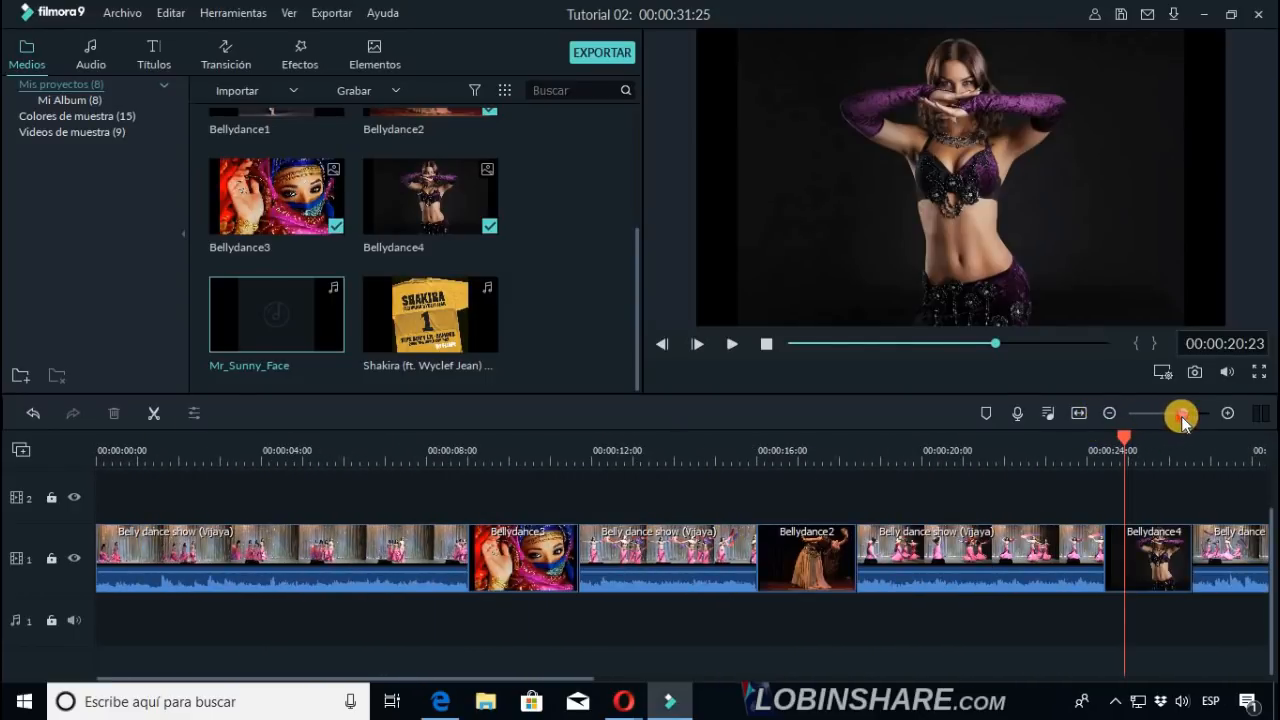
pyautogui.moveTo(1183, 422)
pyautogui.mouseDown()
pyautogui.moveTo(1166, 420)
pyautogui.moveTo(1179, 416)
pyautogui.mouseUp()
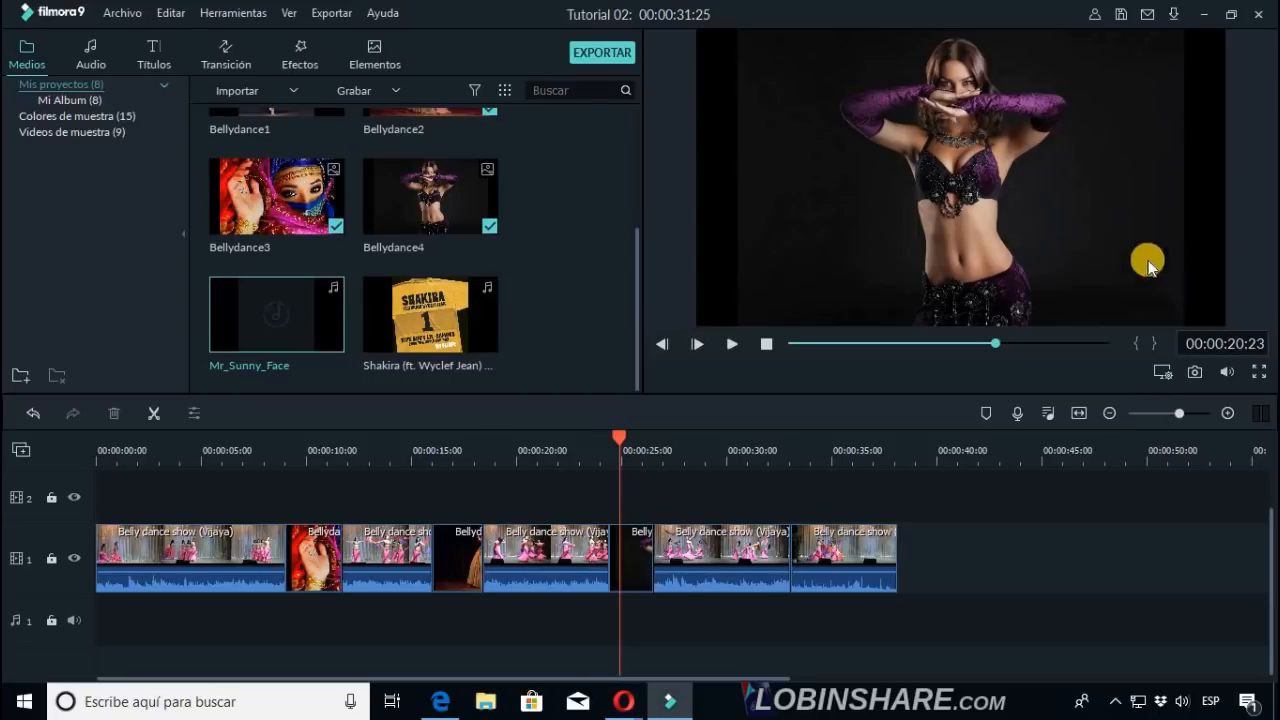
# Place the Mr_Sunny_Face song at the start of audio track 1 and play the timeline from the beginning, pausing at 00:00:04:01.
pyautogui.click(336, 333)
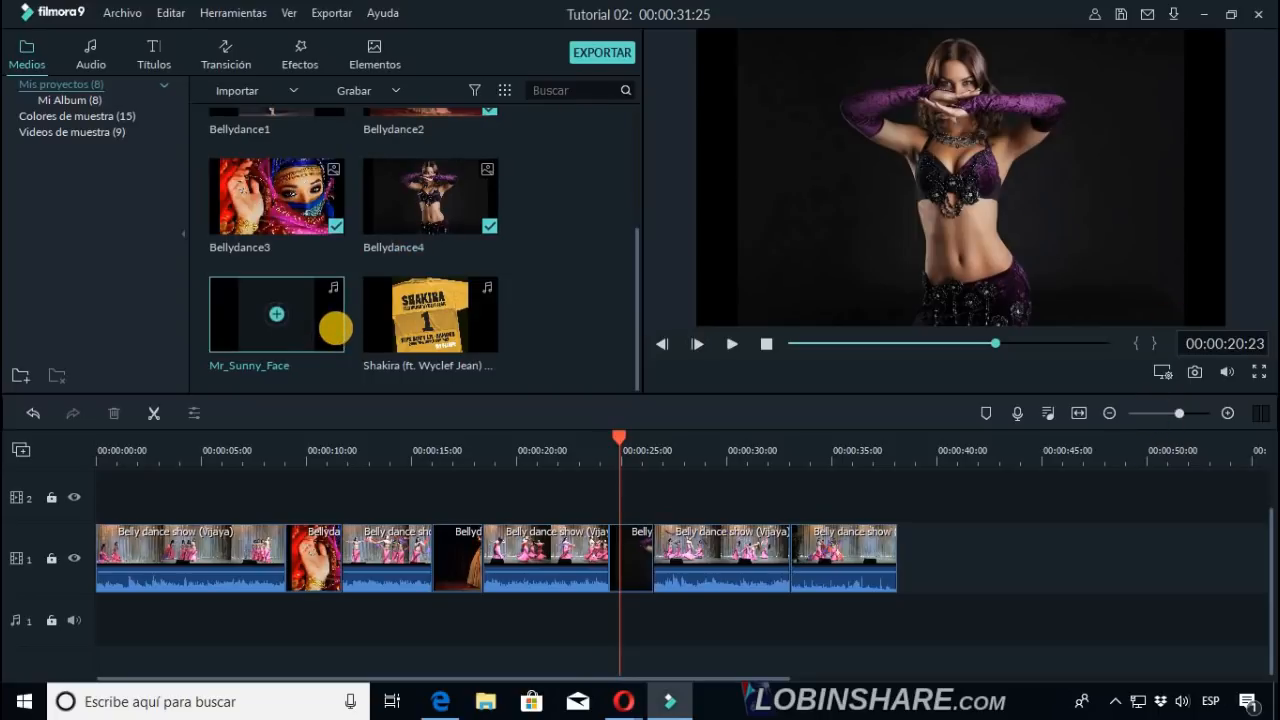
pyautogui.moveTo(336, 328); pyautogui.dragTo(91, 606)
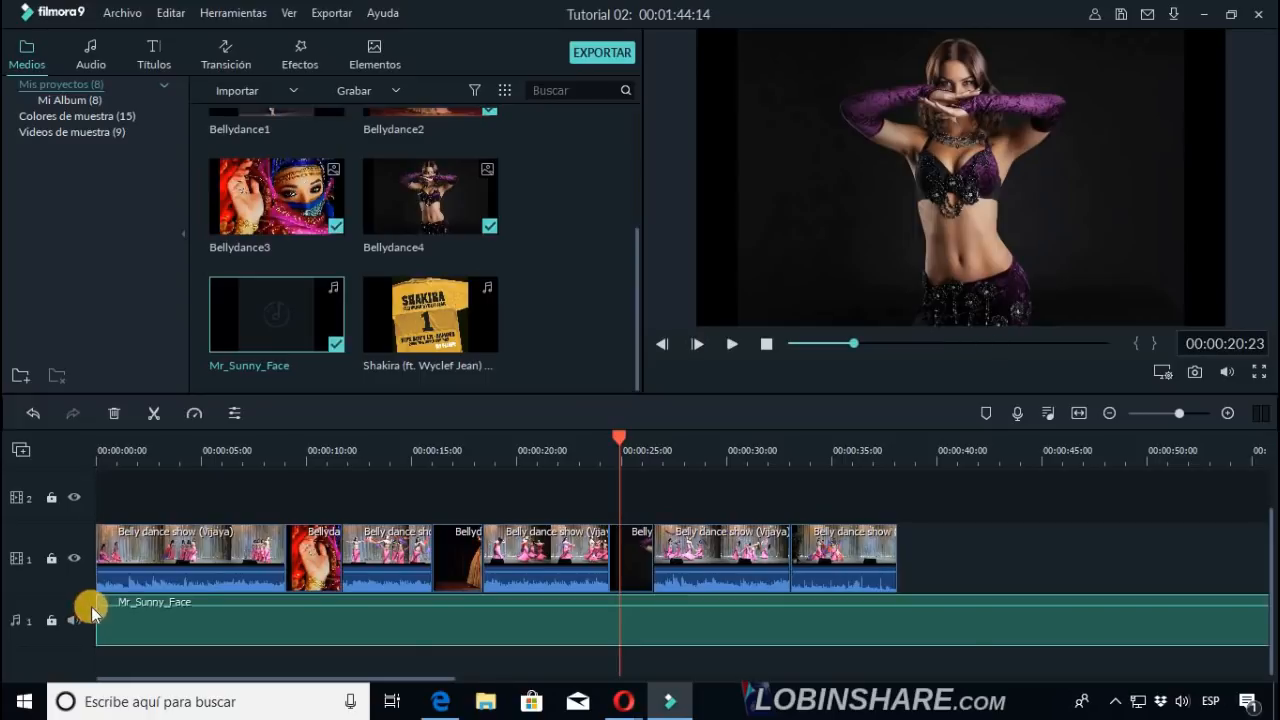
pyautogui.click(97, 459)
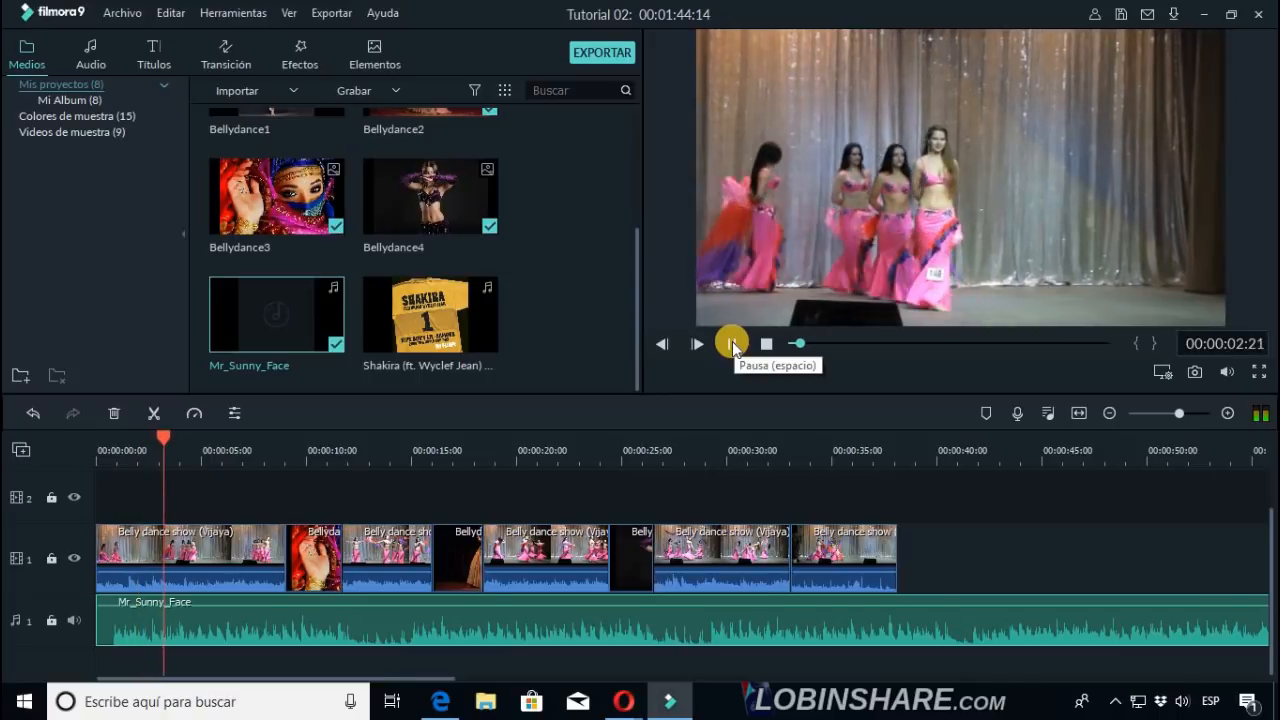
pyautogui.click(732, 343)
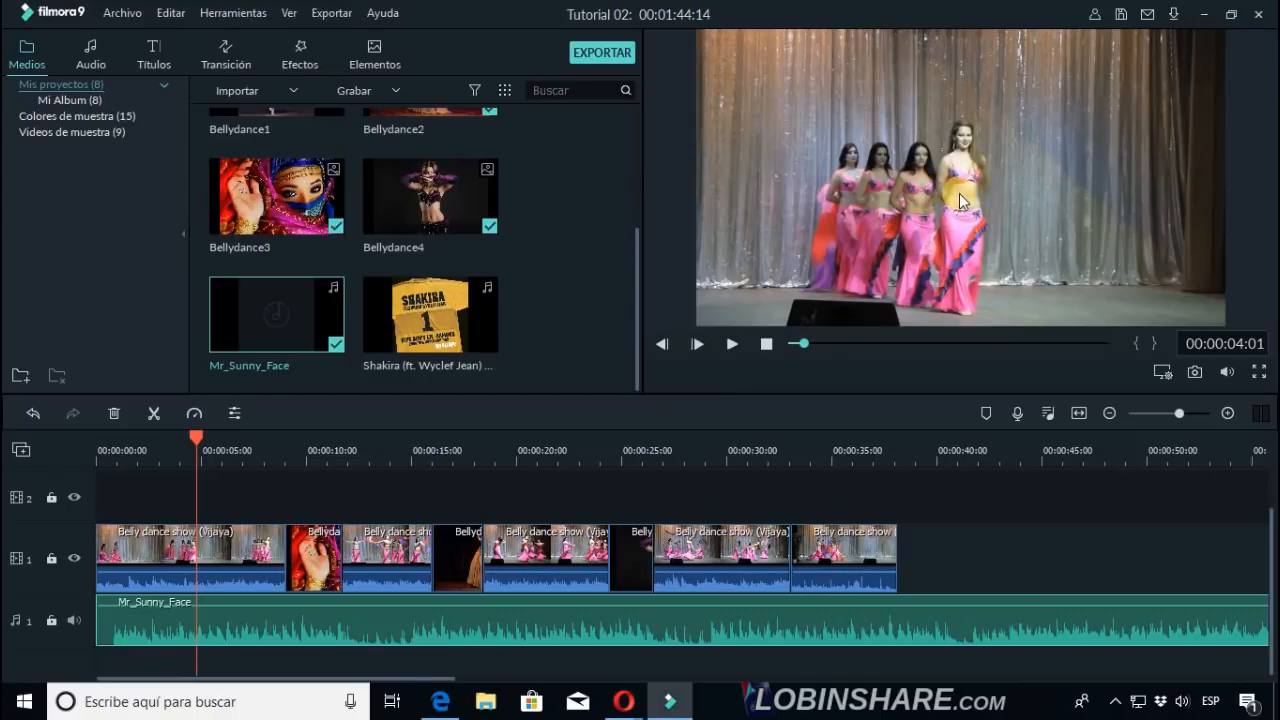
pyautogui.click(63, 535)
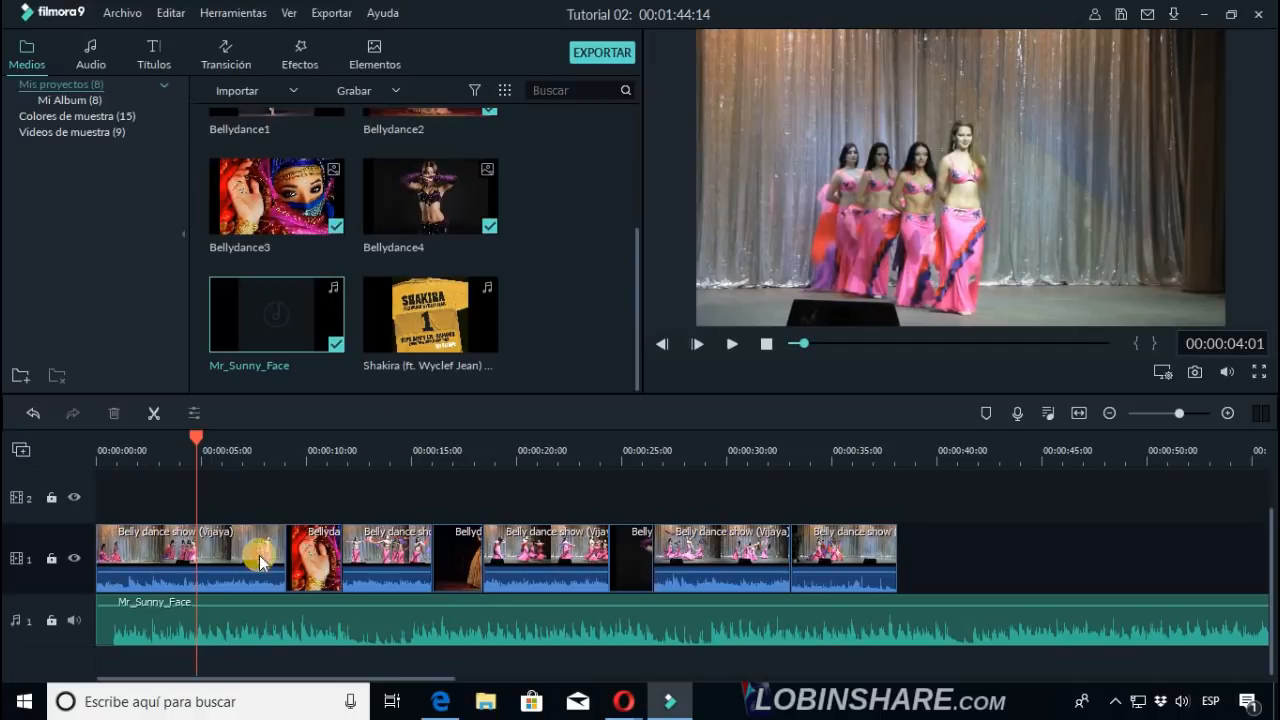
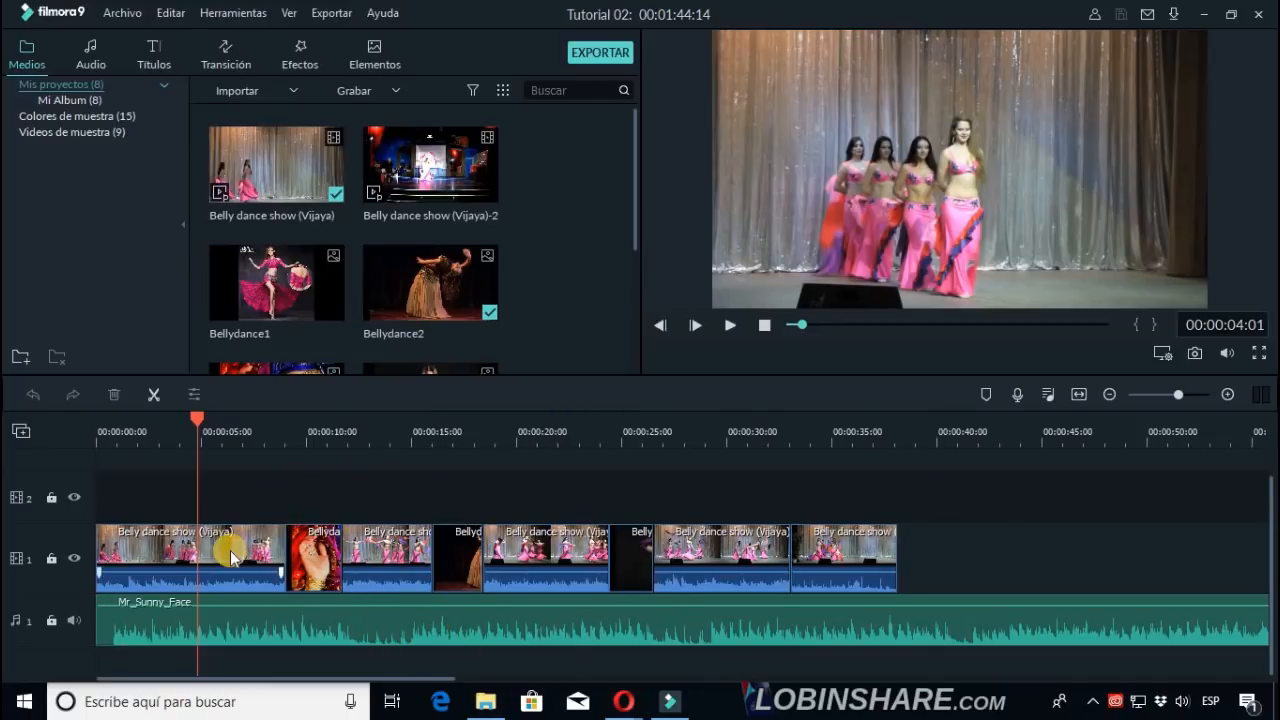
# Select the Bellydance3 image, the neighbouring video clips and the Mr_Sunny_Face song in turn to compare their available editing tools.
pyautogui.click(300, 555)
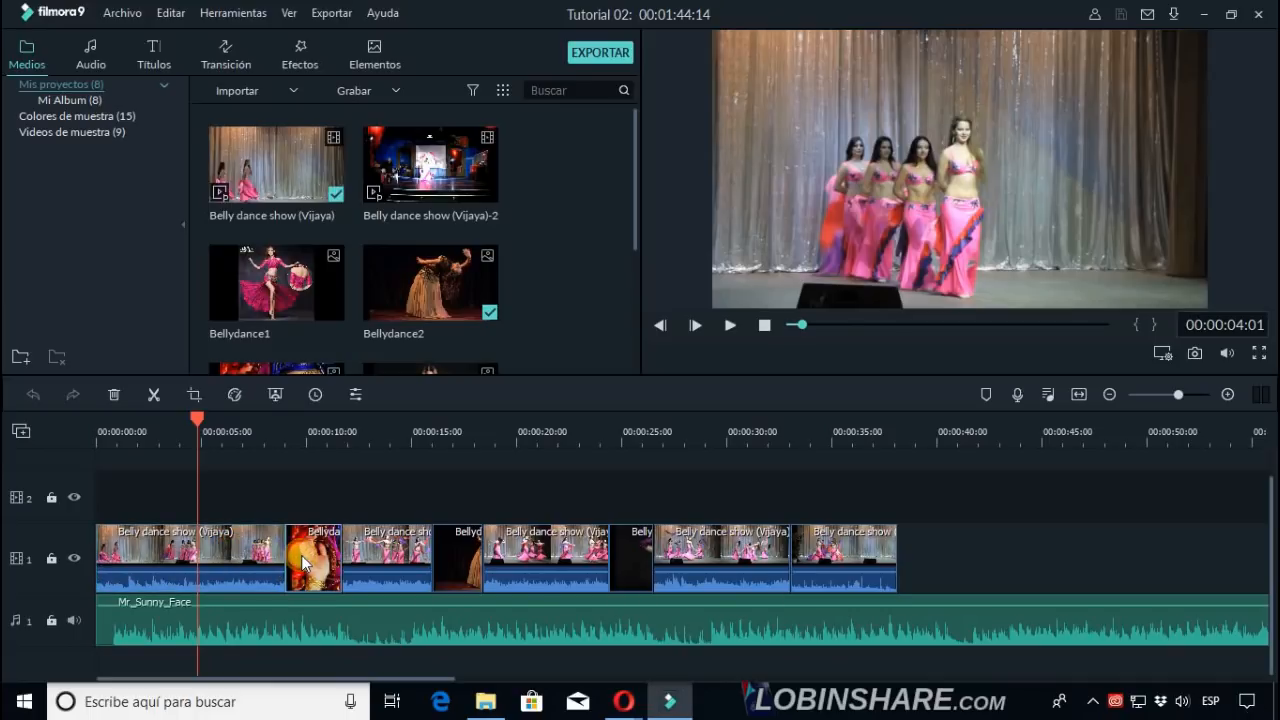
pyautogui.click(390, 568)
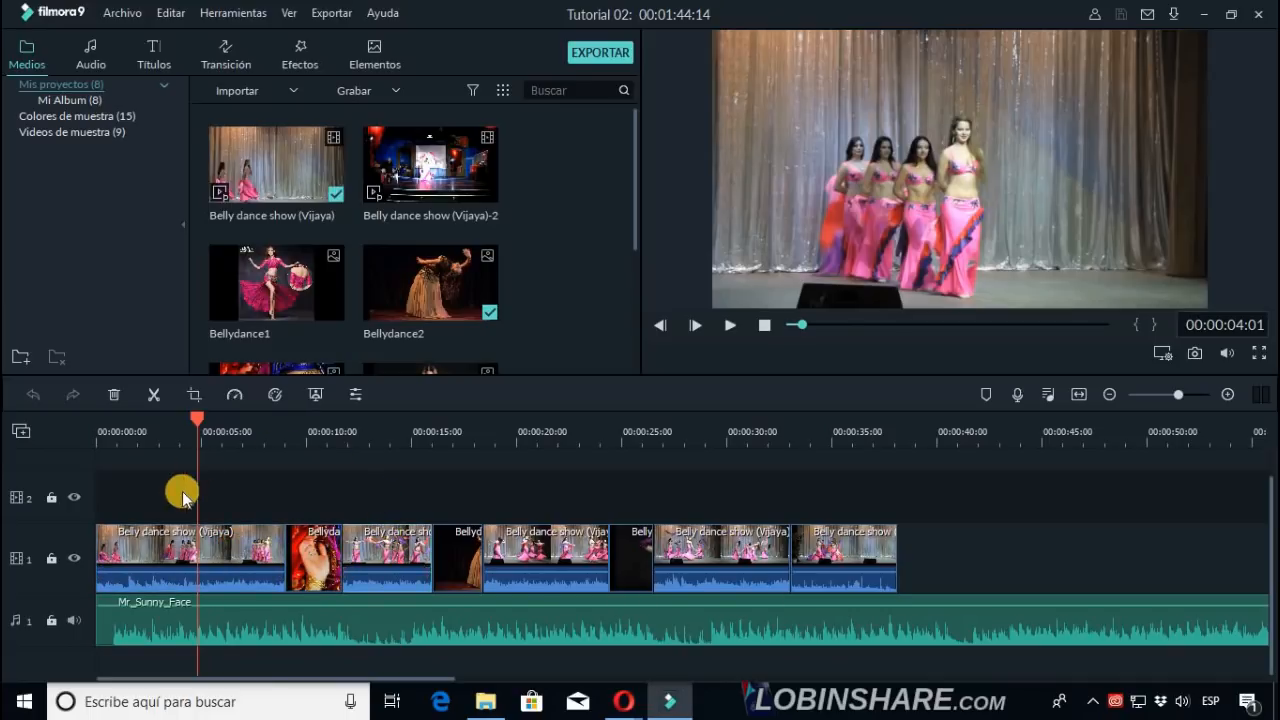
pyautogui.click(177, 552)
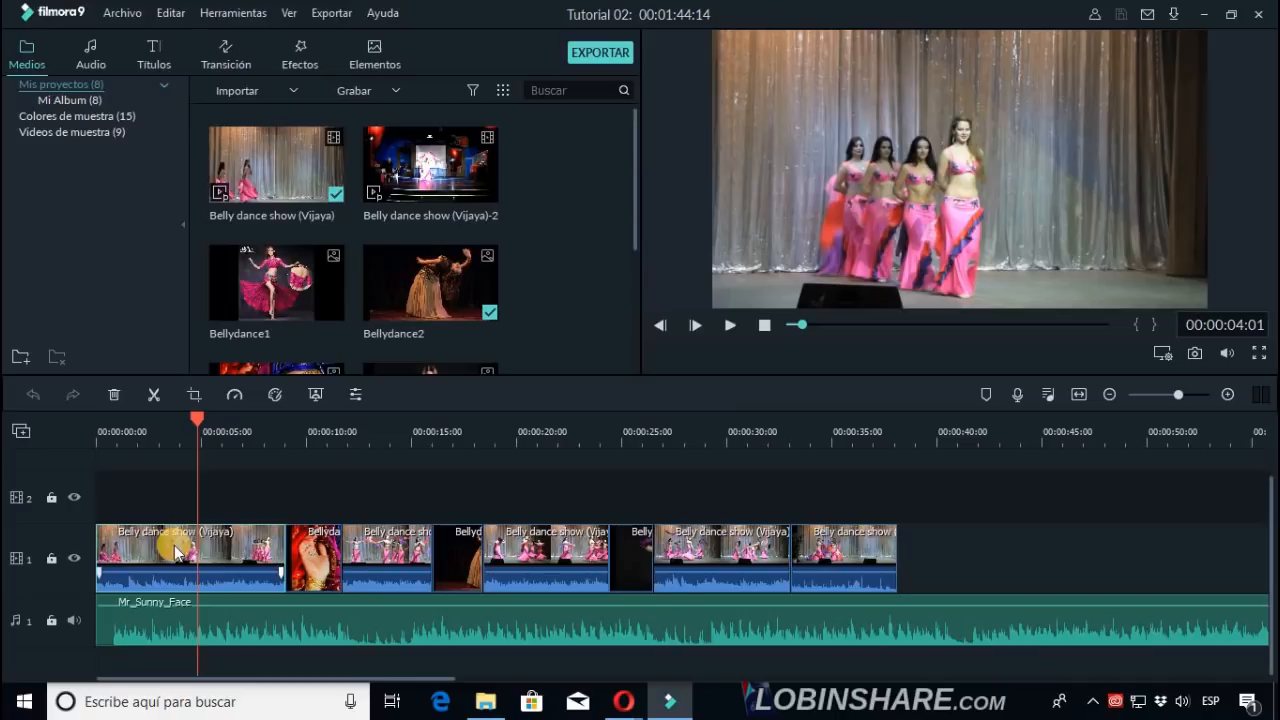
pyautogui.click(309, 570)
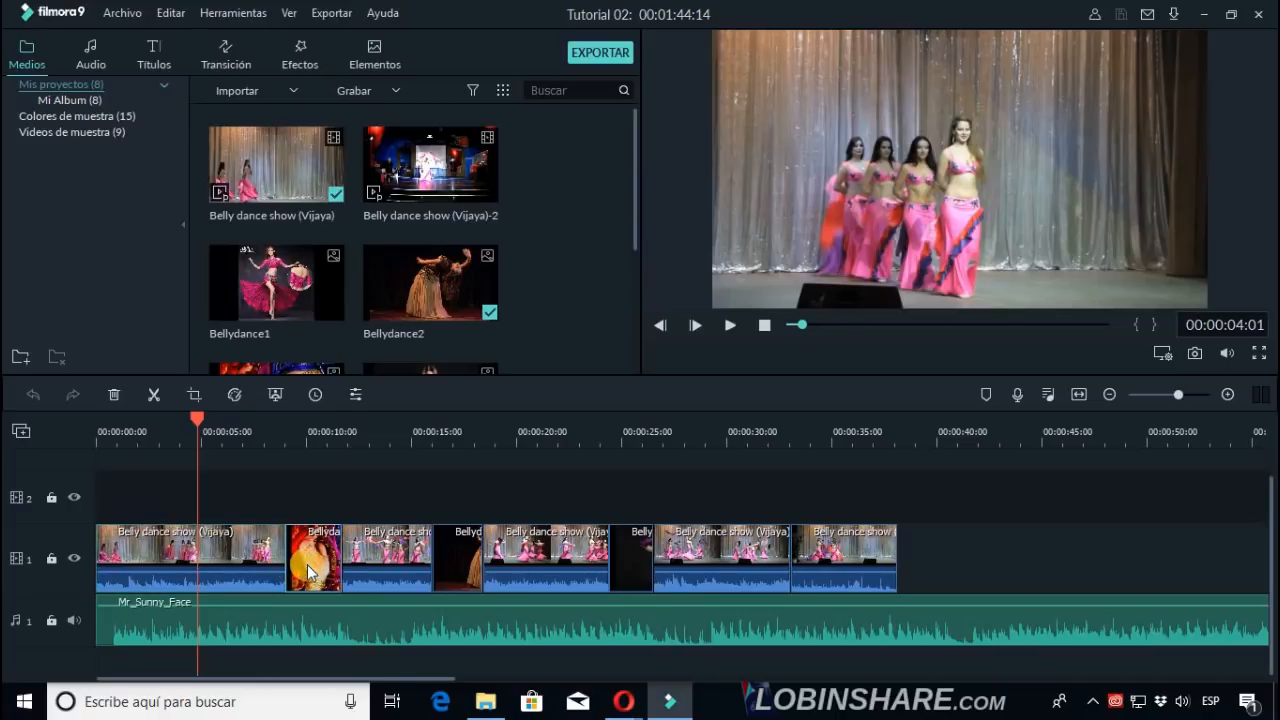
pyautogui.click(259, 621)
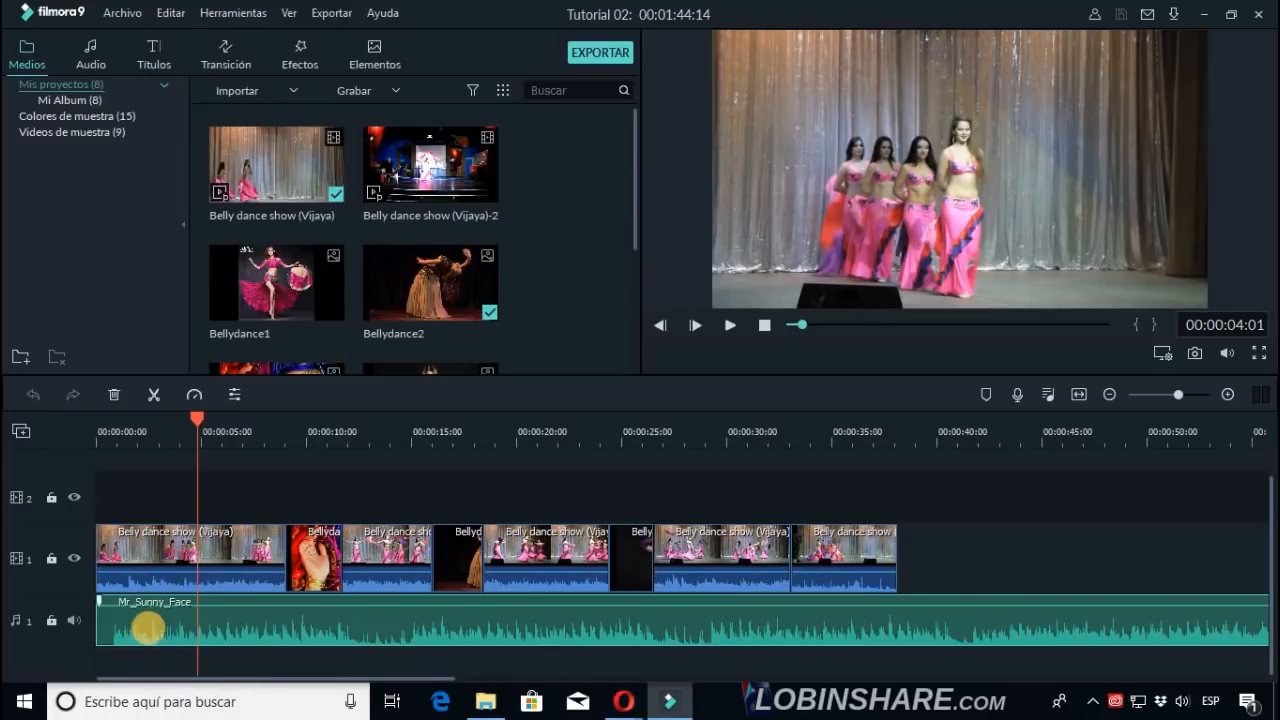
pyautogui.click(173, 563)
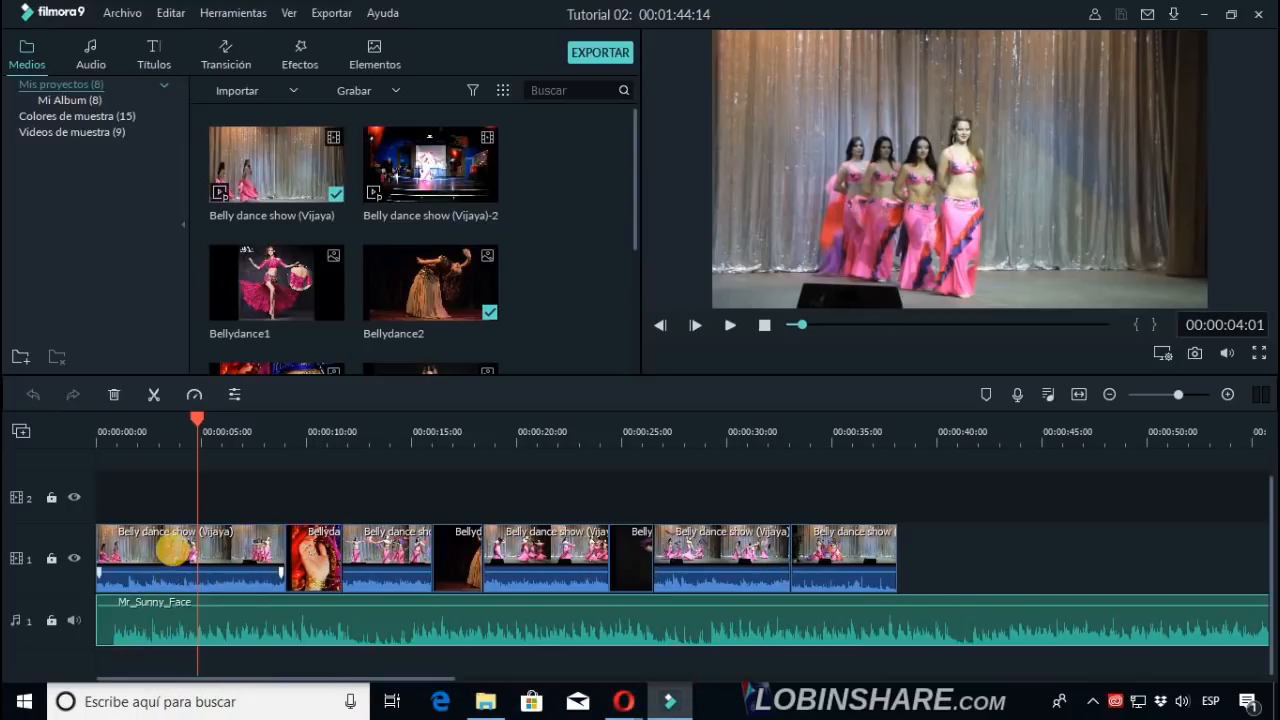
# Open the first Belly dance show clip's properties, review its video, audio, color and motion settings, and close them.
pyautogui.click(174, 553)
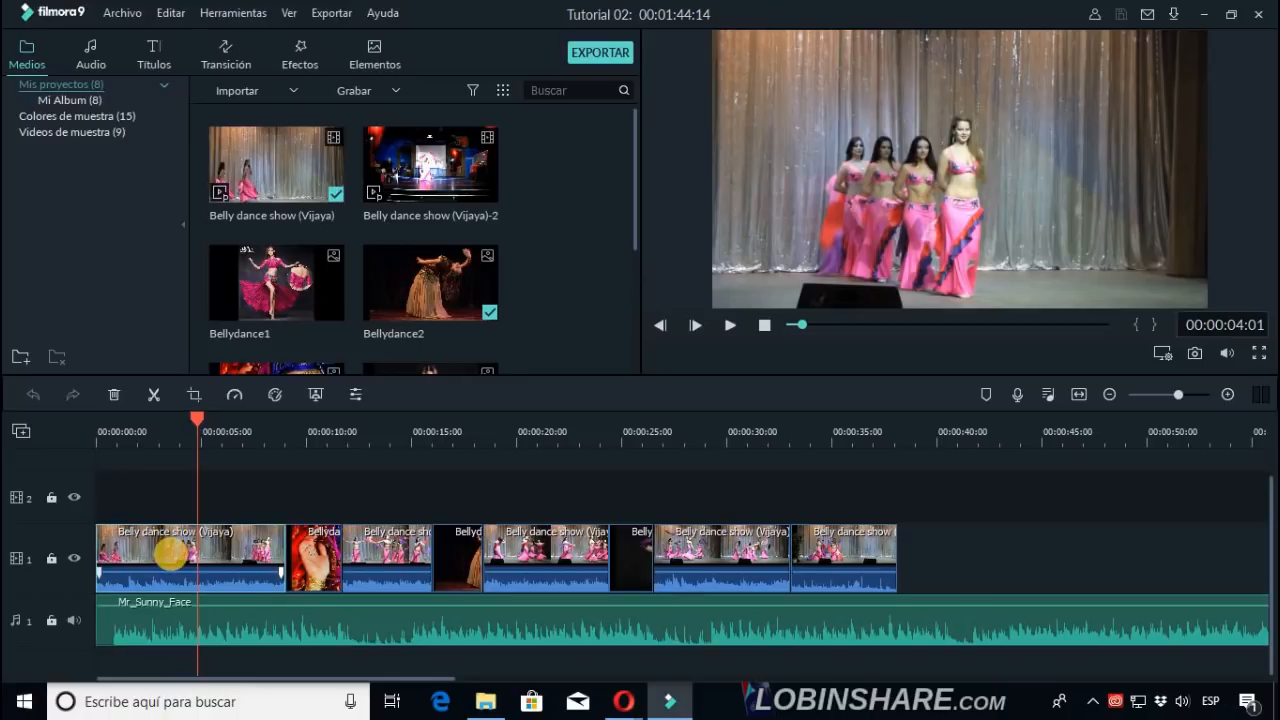
pyautogui.doubleClick(173, 558)
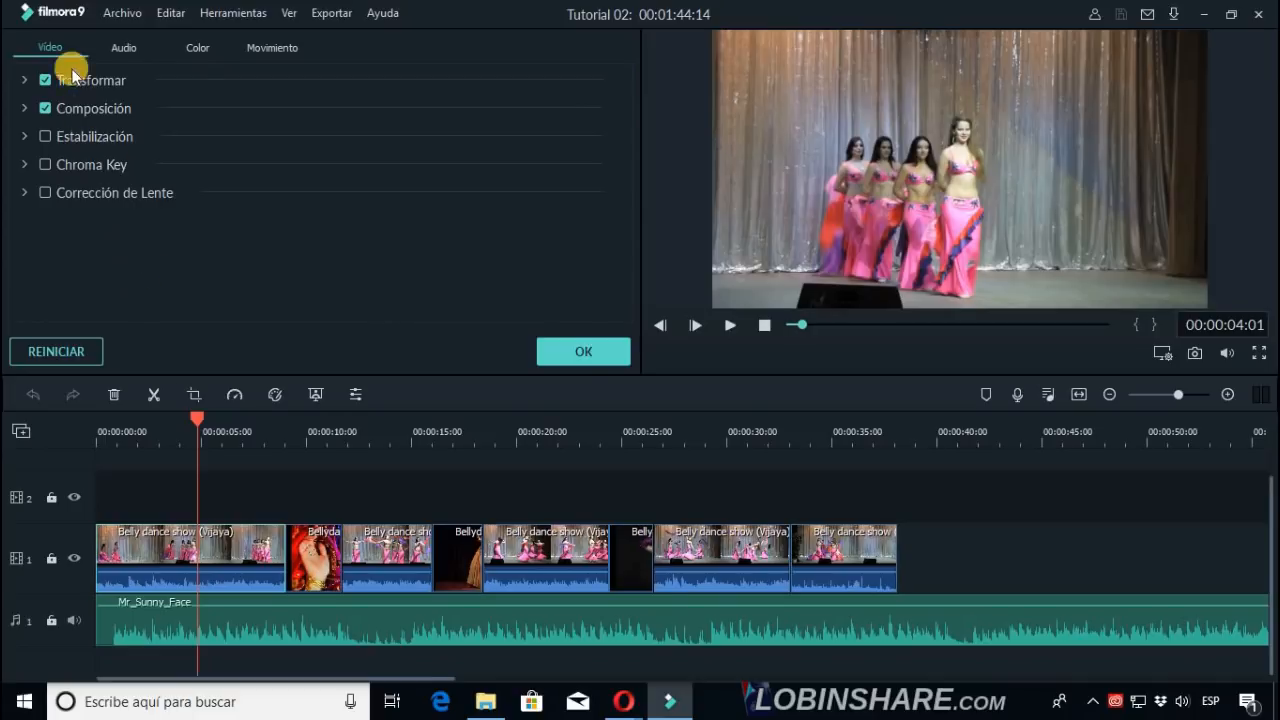
pyautogui.click(146, 52)
pyautogui.click(195, 47)
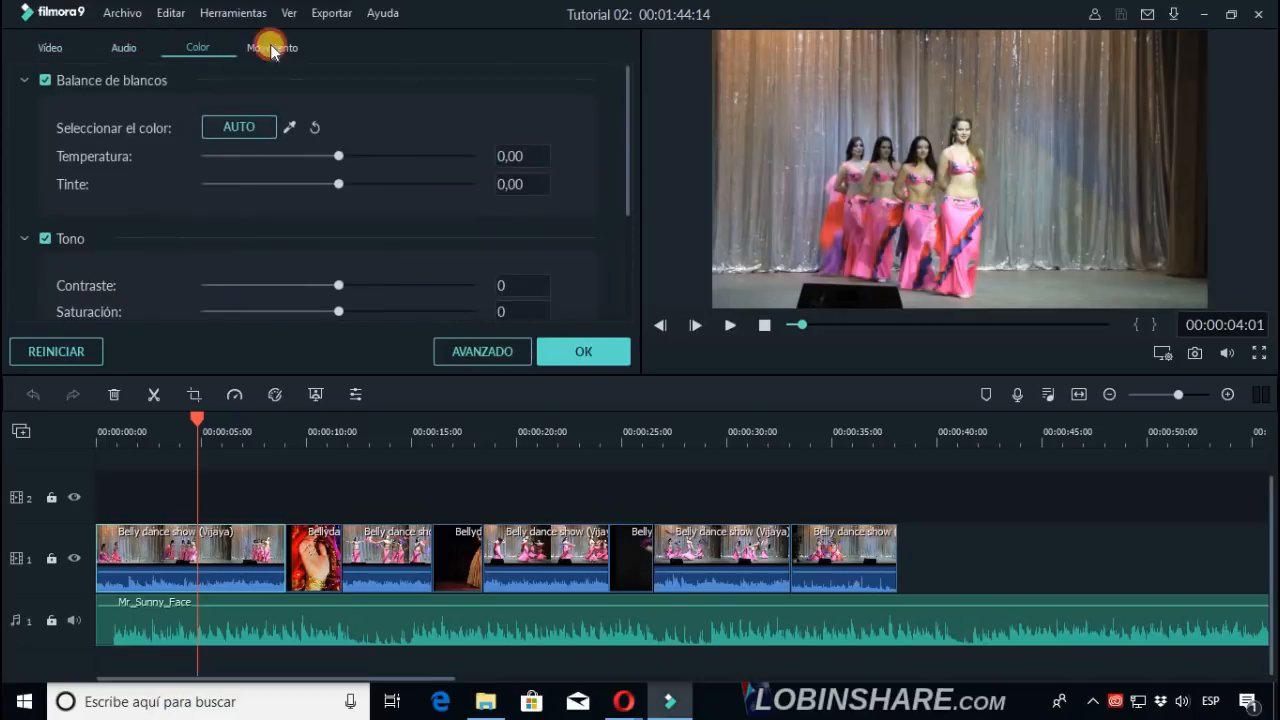
pyautogui.click(265, 46)
pyautogui.click(48, 56)
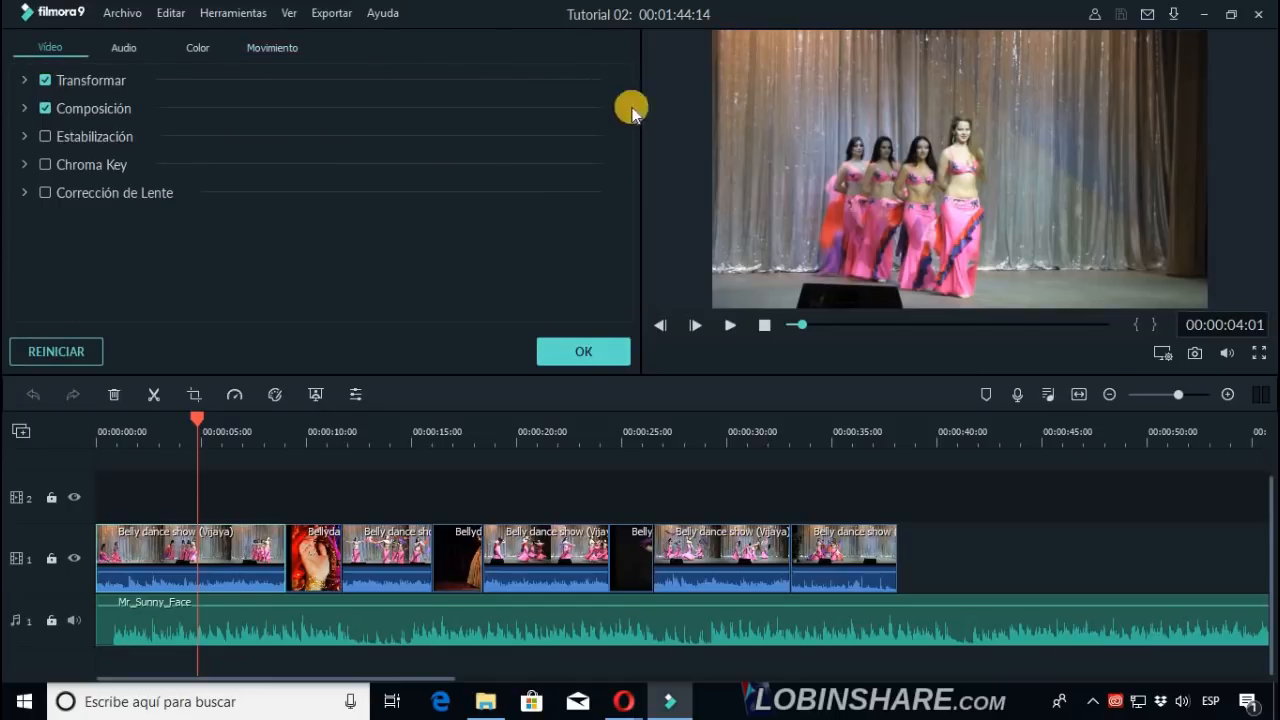
pyautogui.click(618, 350)
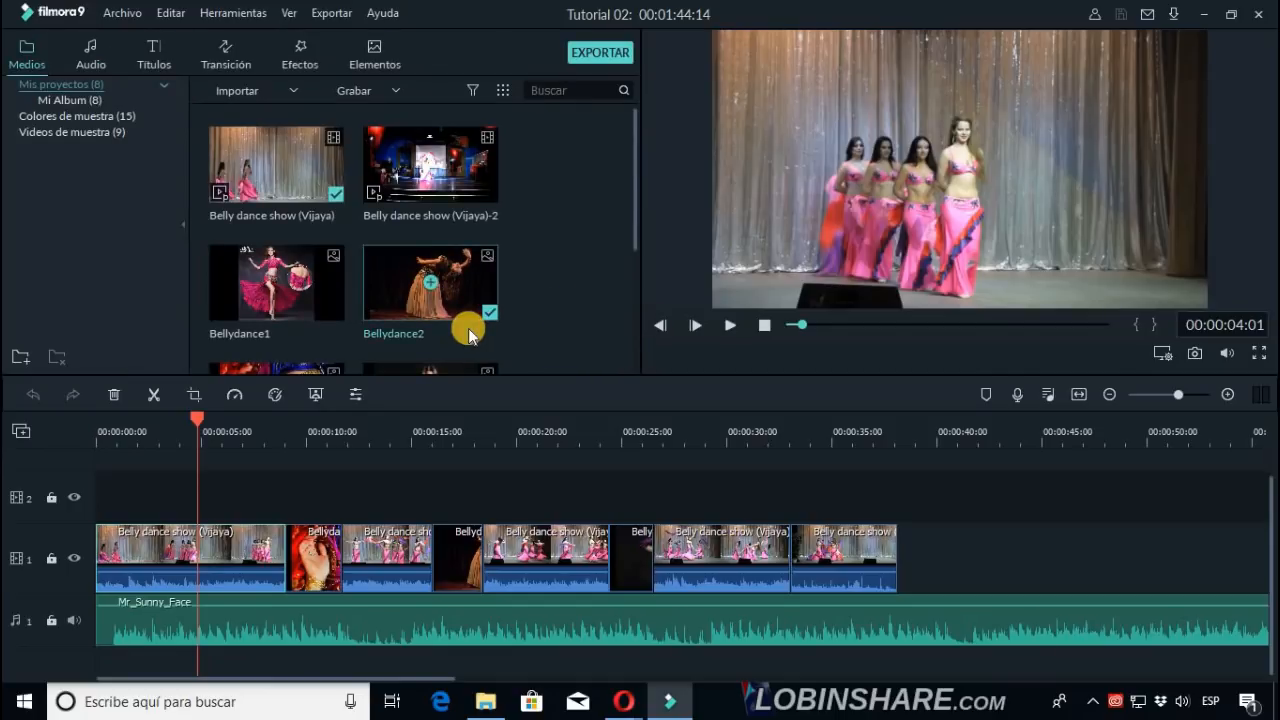
# Open the Mr_Sunny_Face clip's audio settings on the timeline, review them, and close them.
pyautogui.click(242, 615)
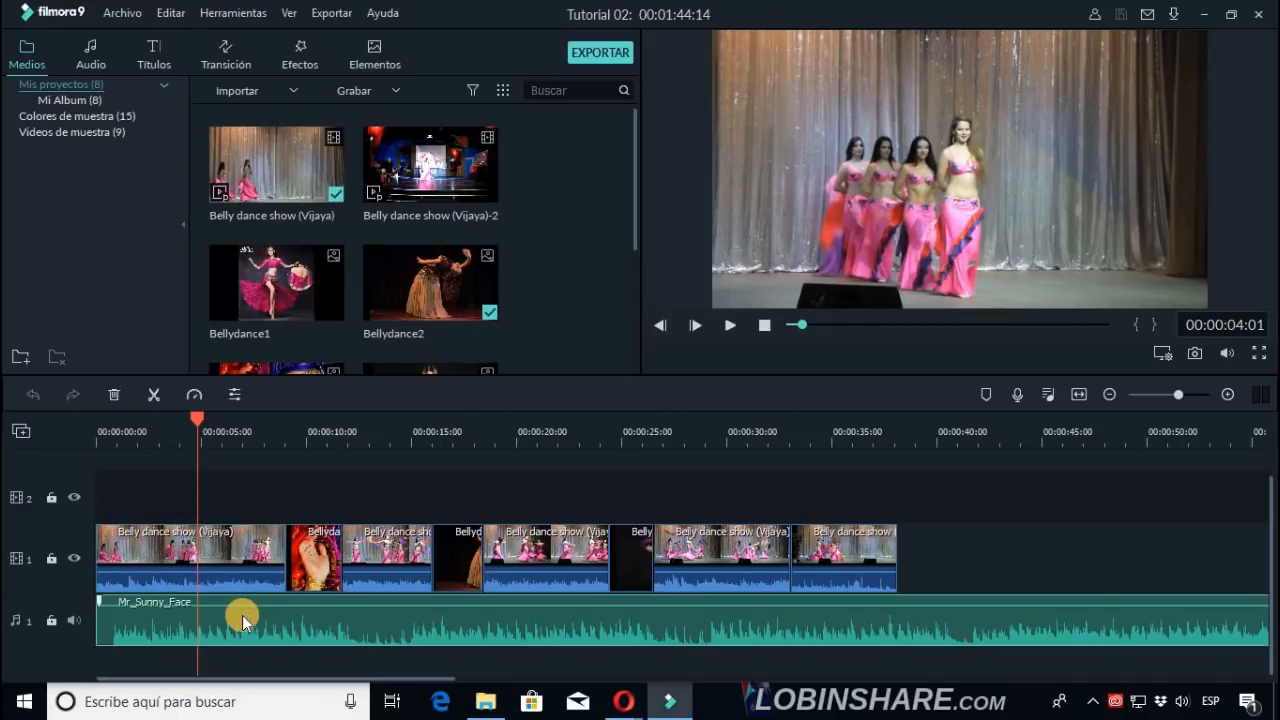
pyautogui.doubleClick(242, 615)
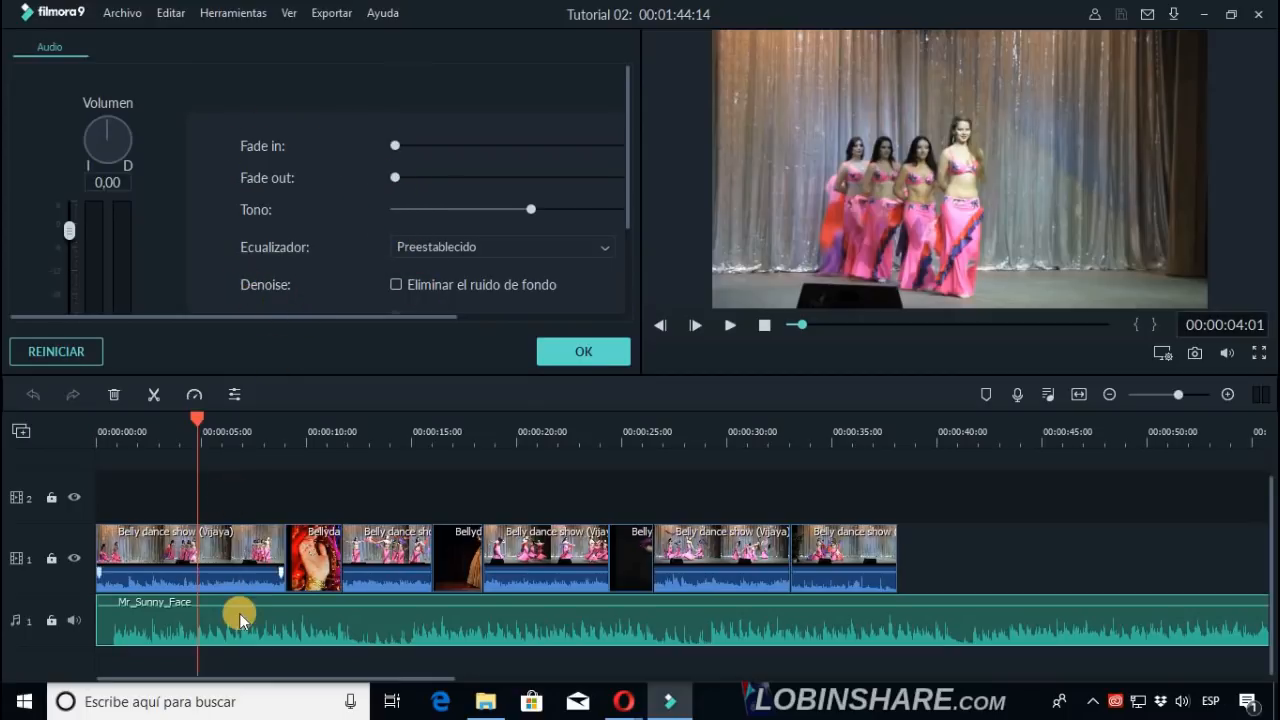
pyautogui.click(552, 355)
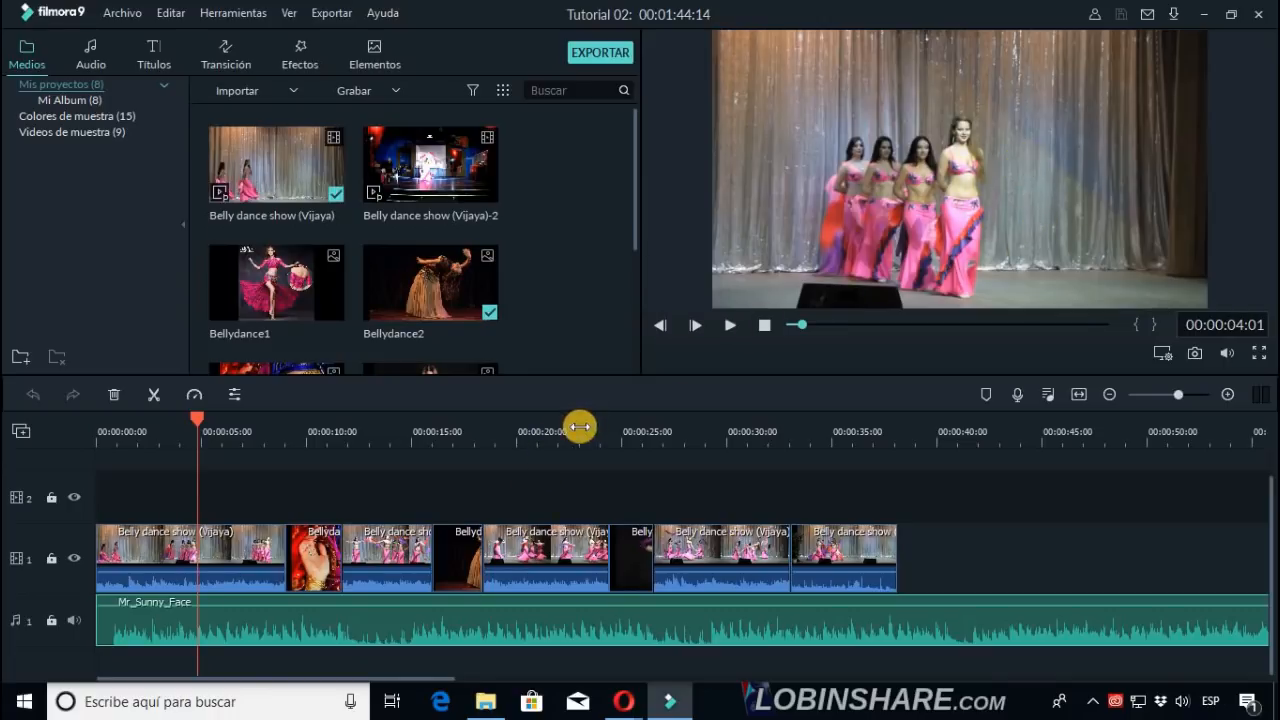
# Move the playhead to 00:00:18:02 and review the video, audio, color and motion settings of the third Belly dance show clip.
pyautogui.click(551, 440)
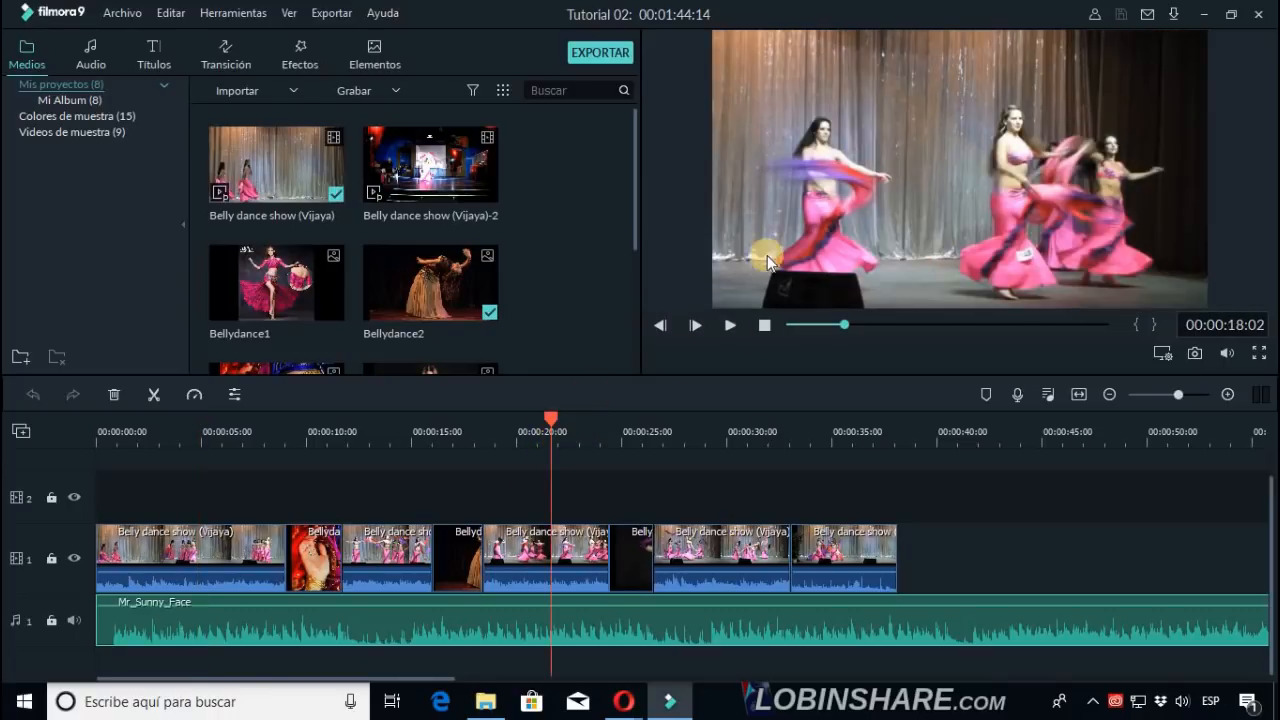
pyautogui.click(534, 548)
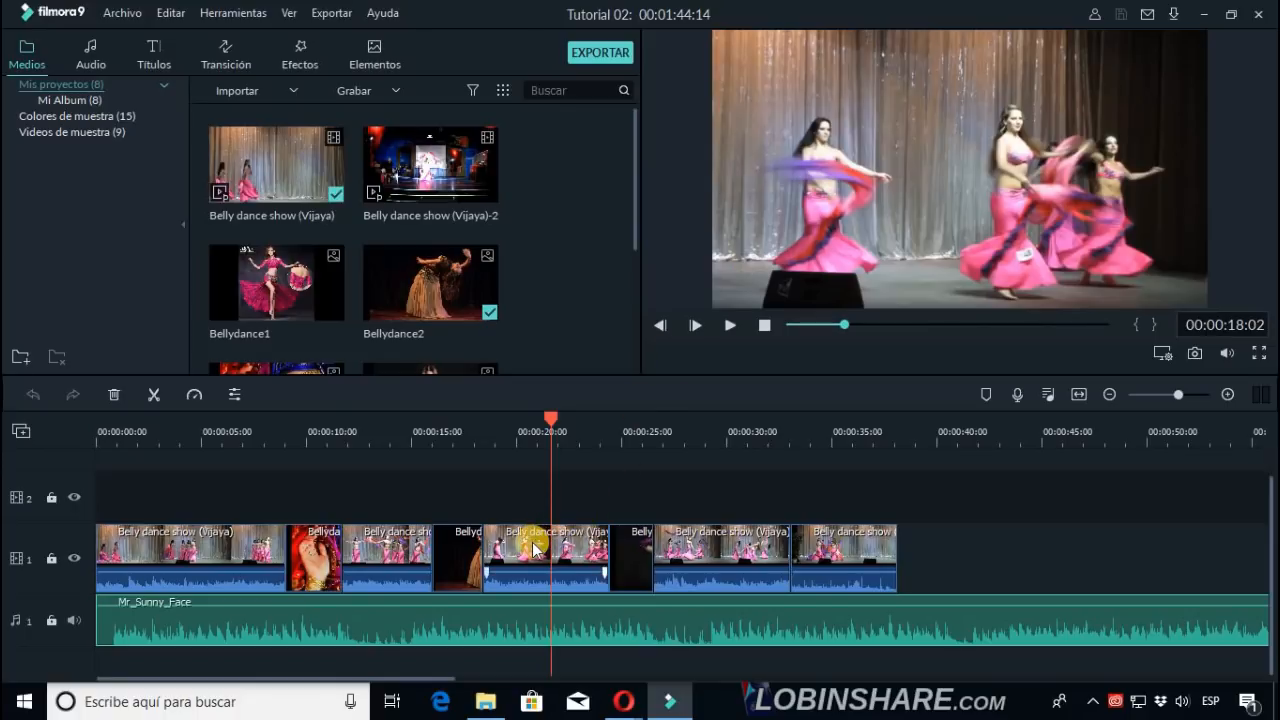
pyautogui.doubleClick(534, 548)
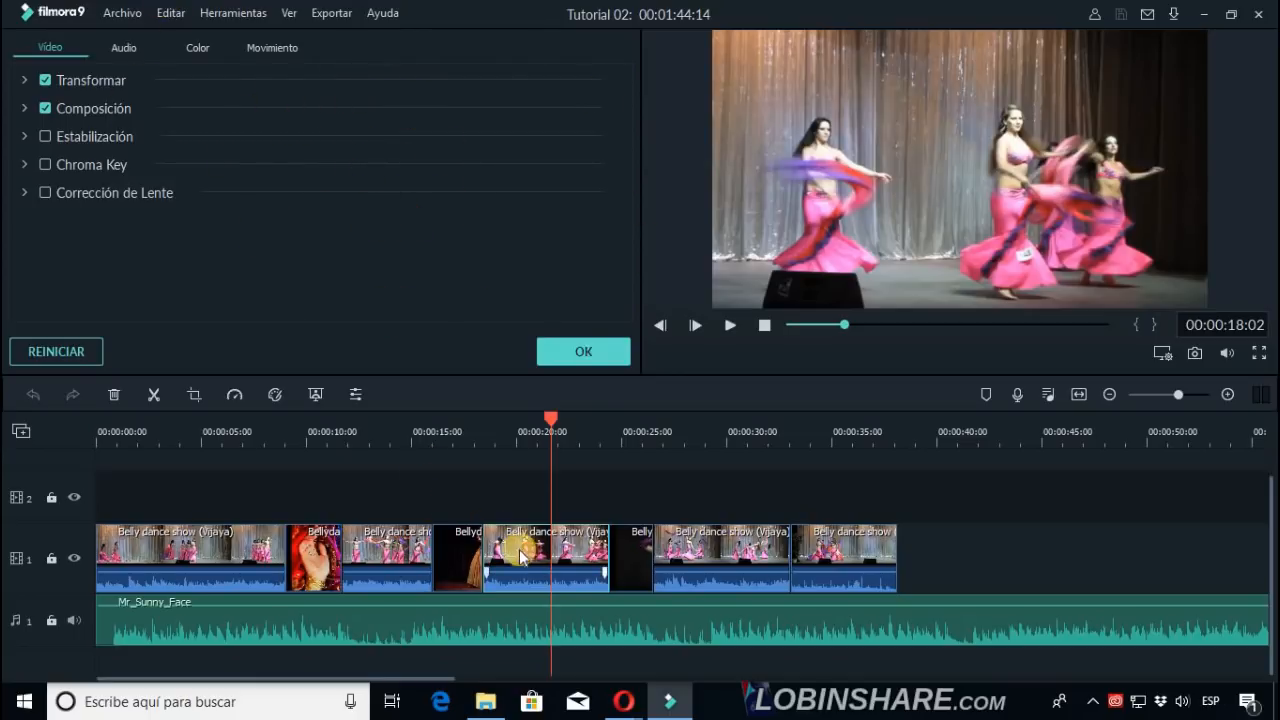
pyautogui.moveTo(502, 571)
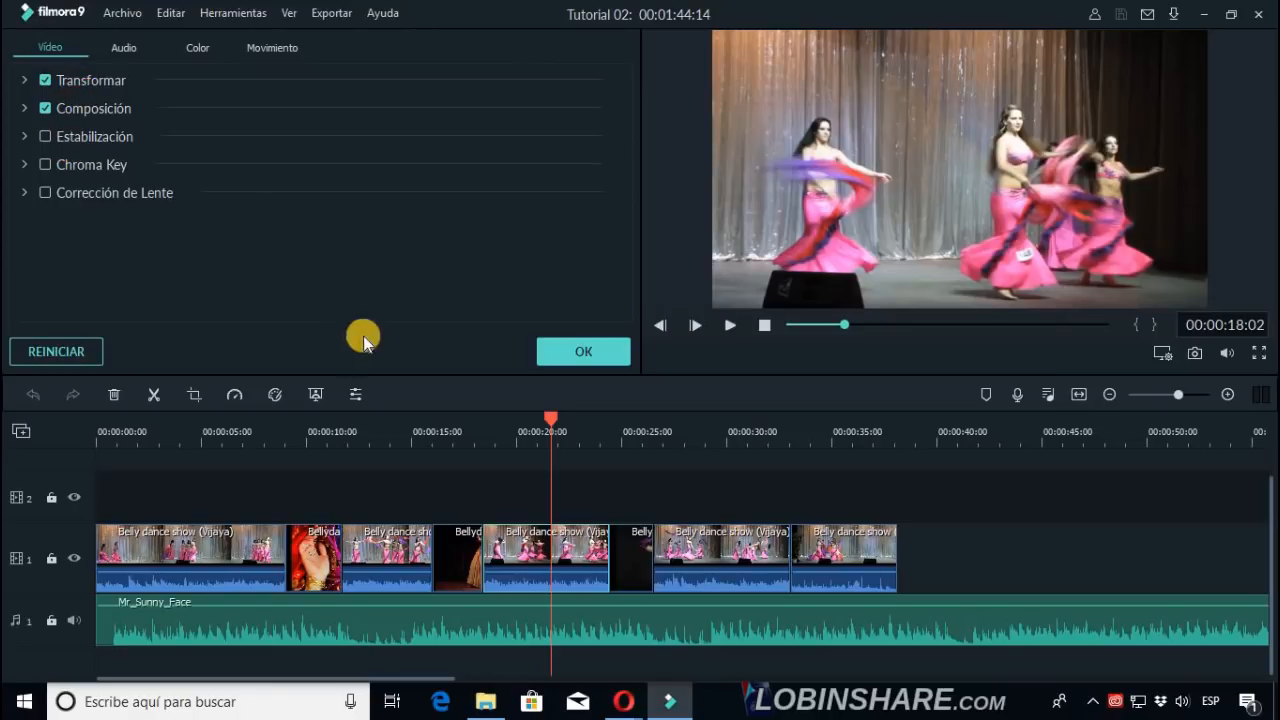
pyautogui.click(141, 48)
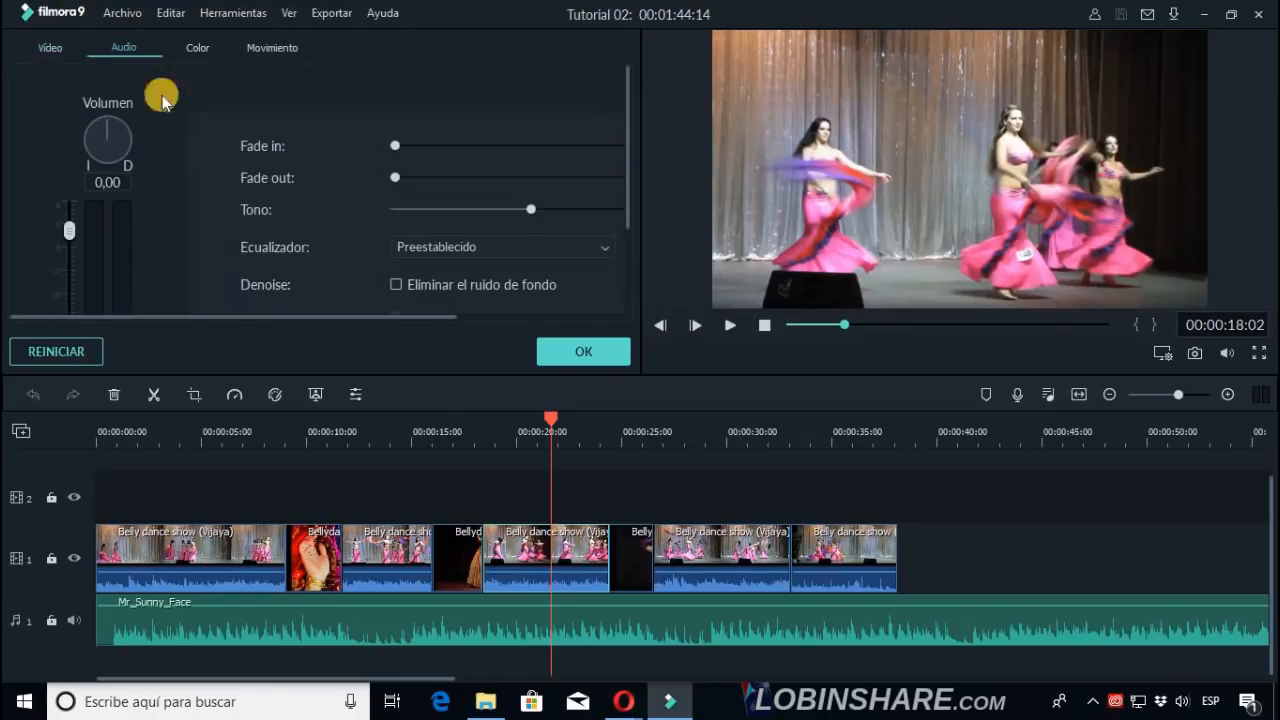
pyautogui.click(204, 47)
pyautogui.click(246, 48)
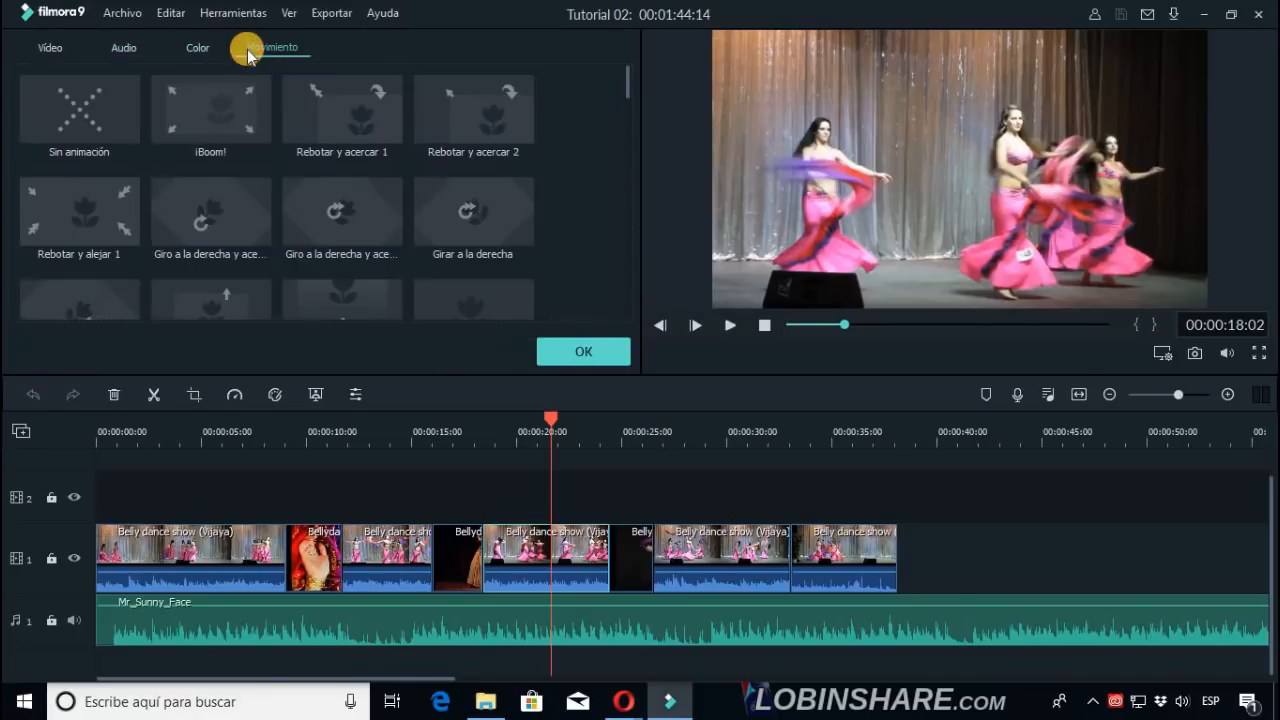
pyautogui.click(600, 347)
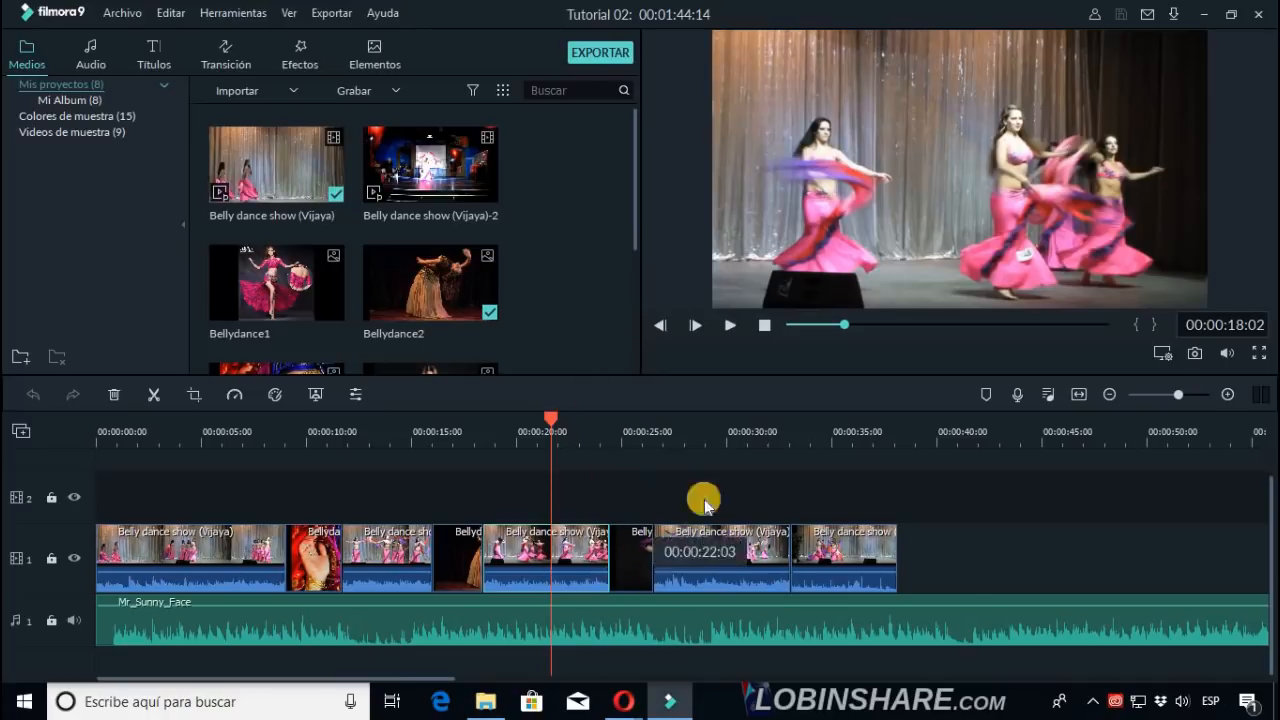
pyautogui.click(597, 558)
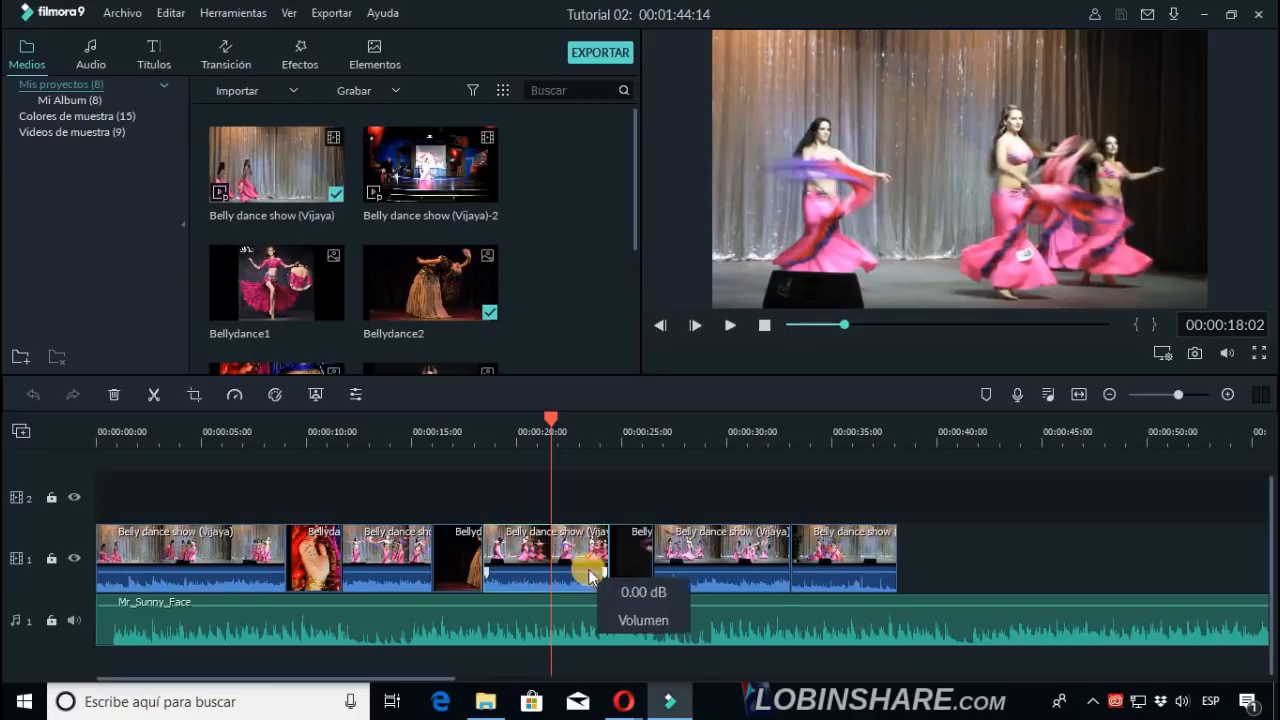
# Move the playhead to 00:00:21:10 and open the properties of the image at that point.
pyautogui.click(634, 433)
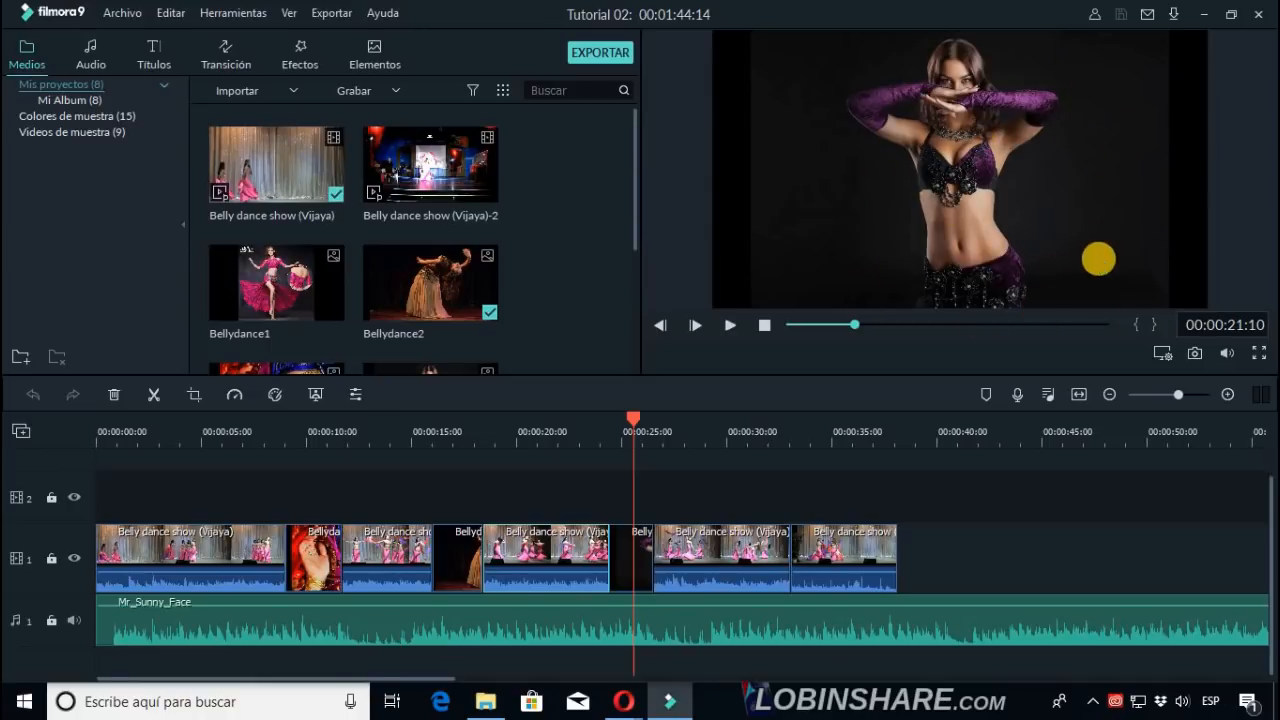
pyautogui.click(621, 569)
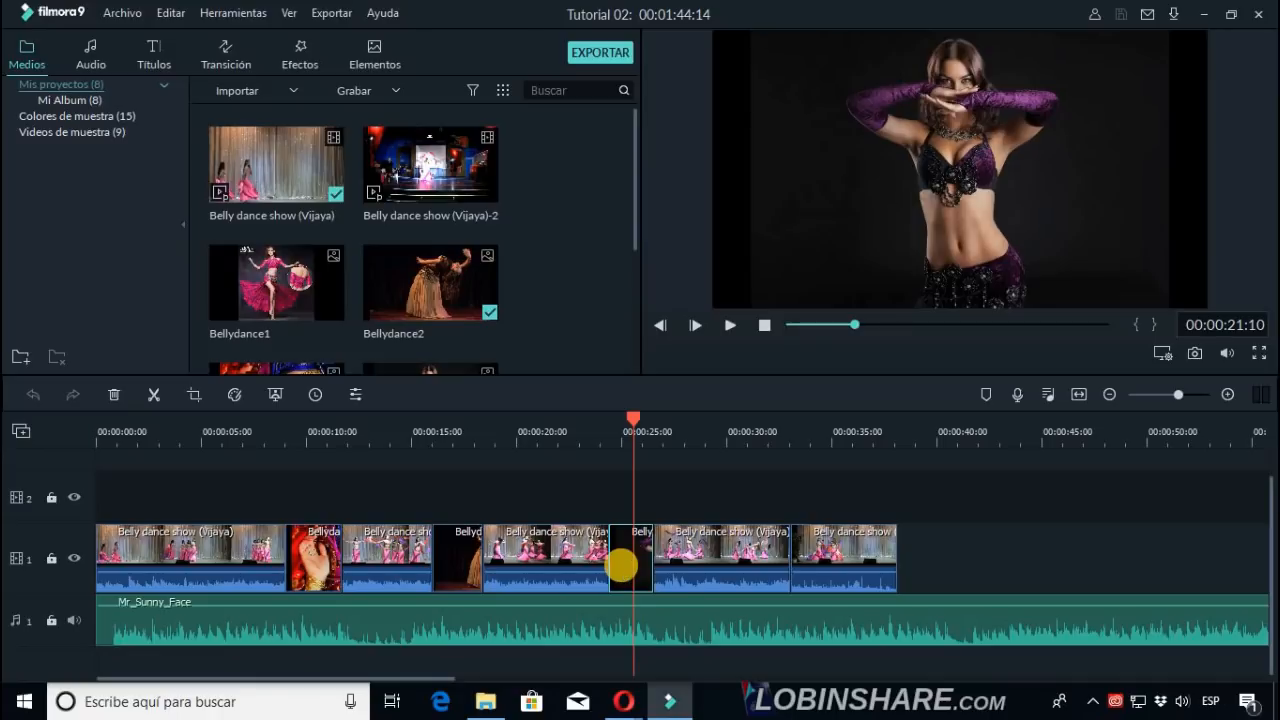
pyautogui.doubleClick(621, 569)
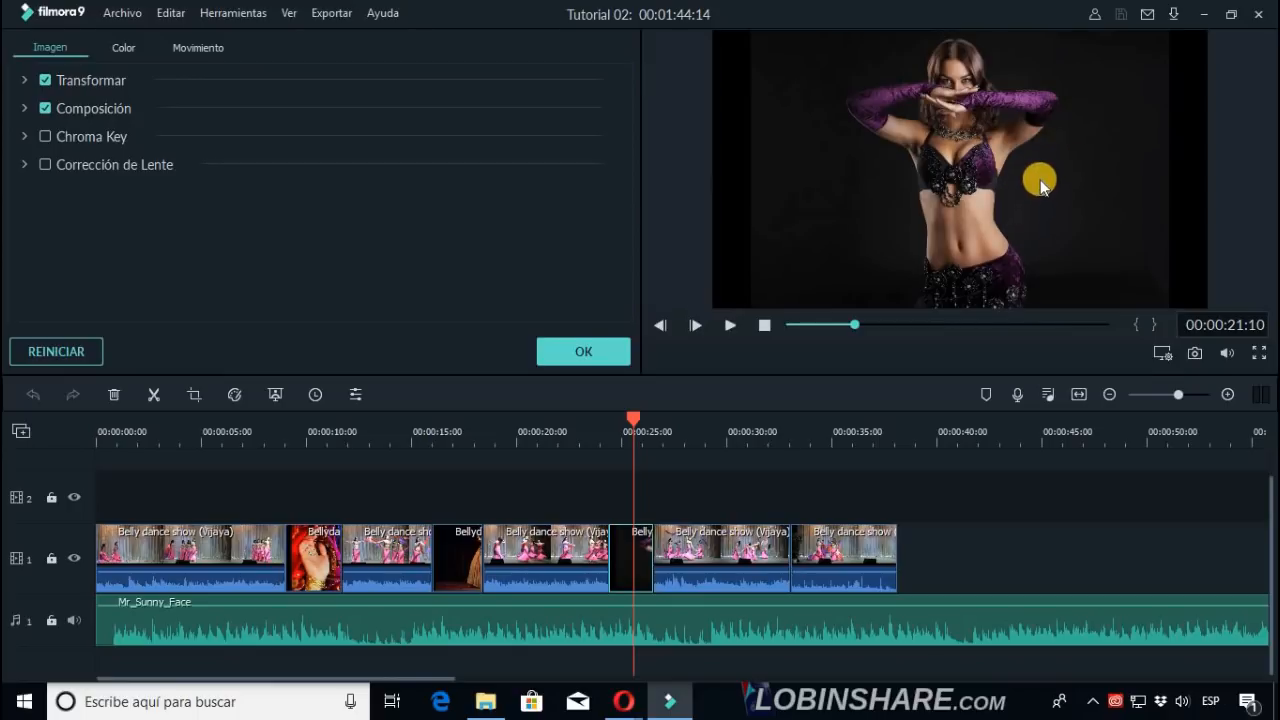
# Open the fourth Belly dance show clip's properties at 00:00:24:19 and review its video, audio, color and motion settings.
pyautogui.doubleClick(733, 555)
pyautogui.click(716, 433)
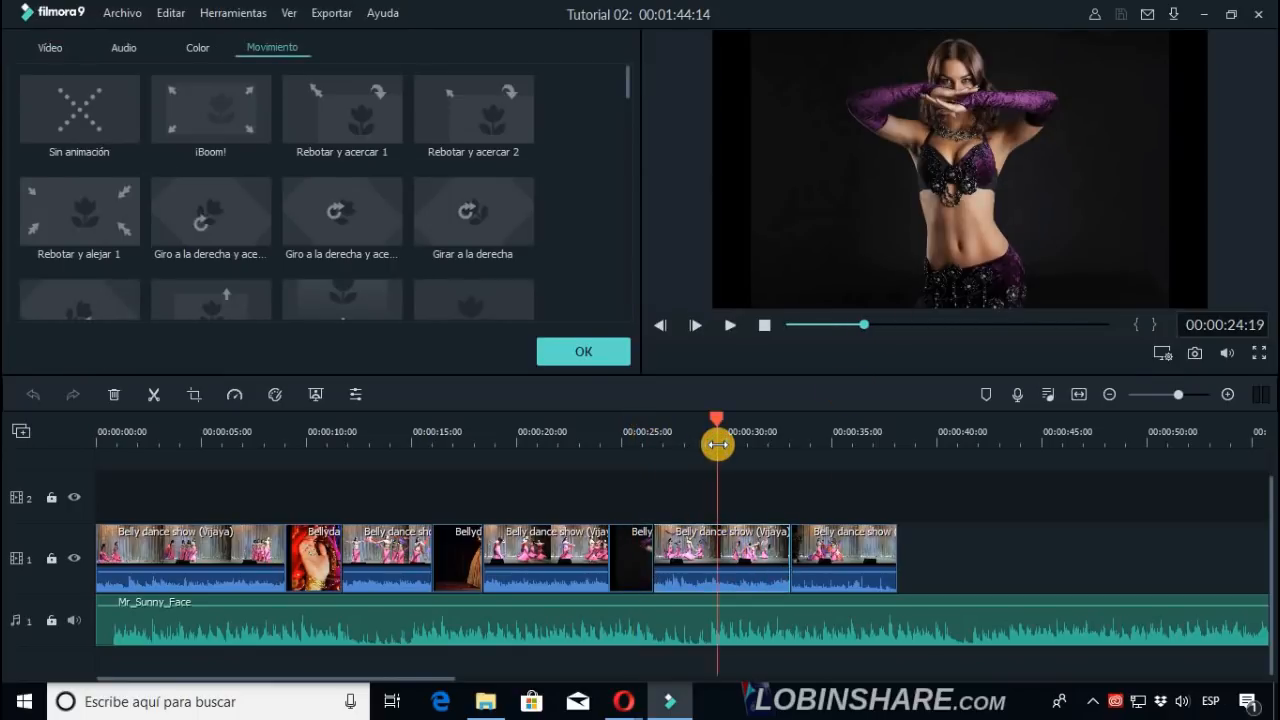
pyautogui.click(60, 47)
pyautogui.click(118, 52)
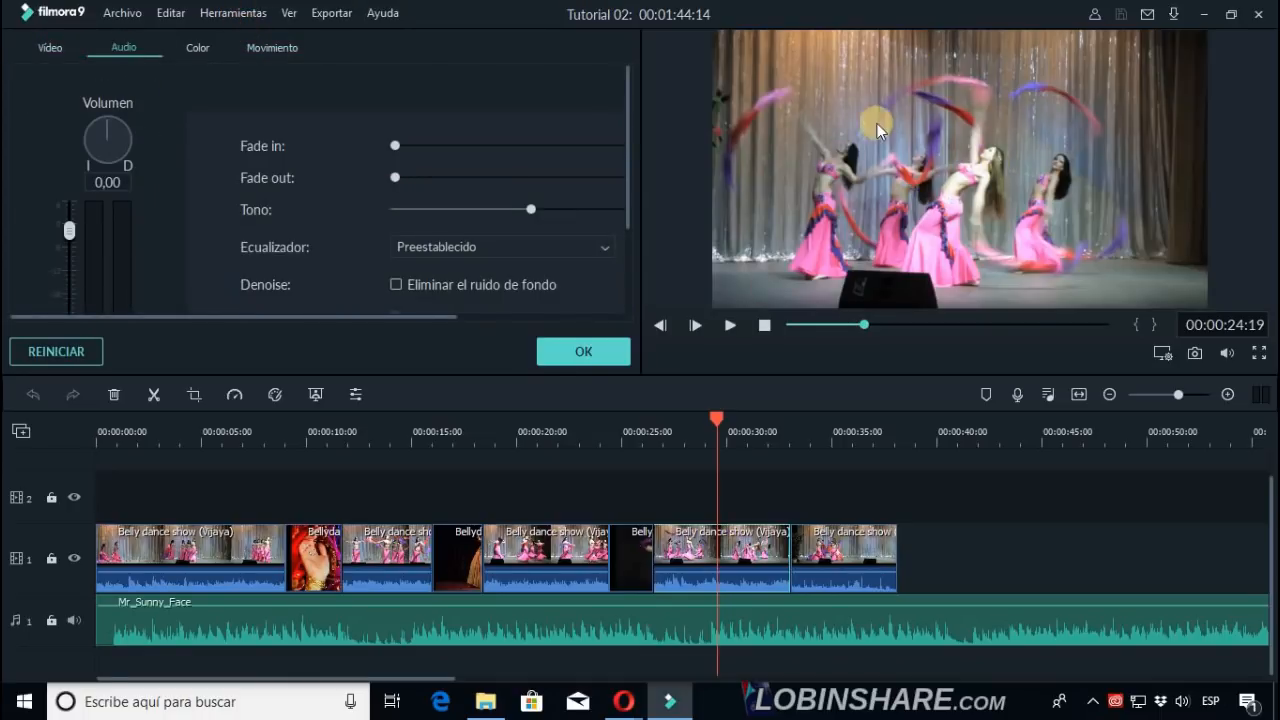
pyautogui.click(205, 50)
pyautogui.click(285, 45)
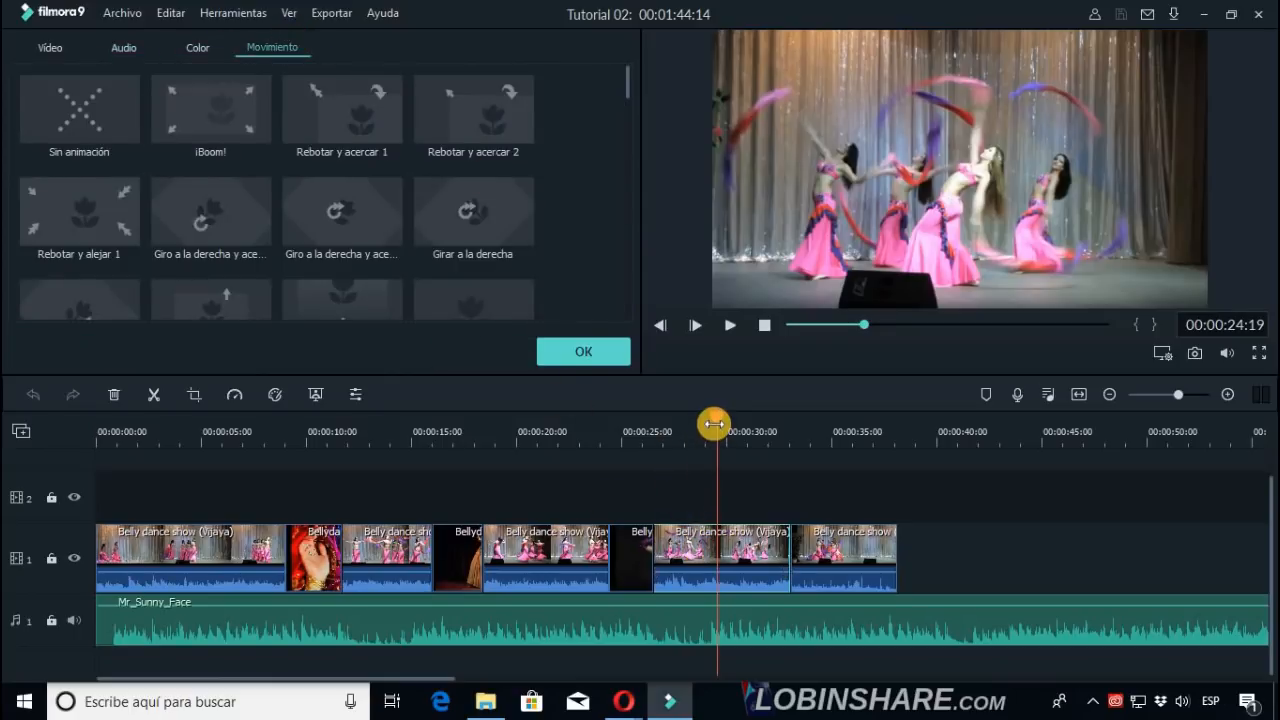
# Expand the Transform settings of the fourth video clip and try out its rotation control.
pyautogui.click(44, 57)
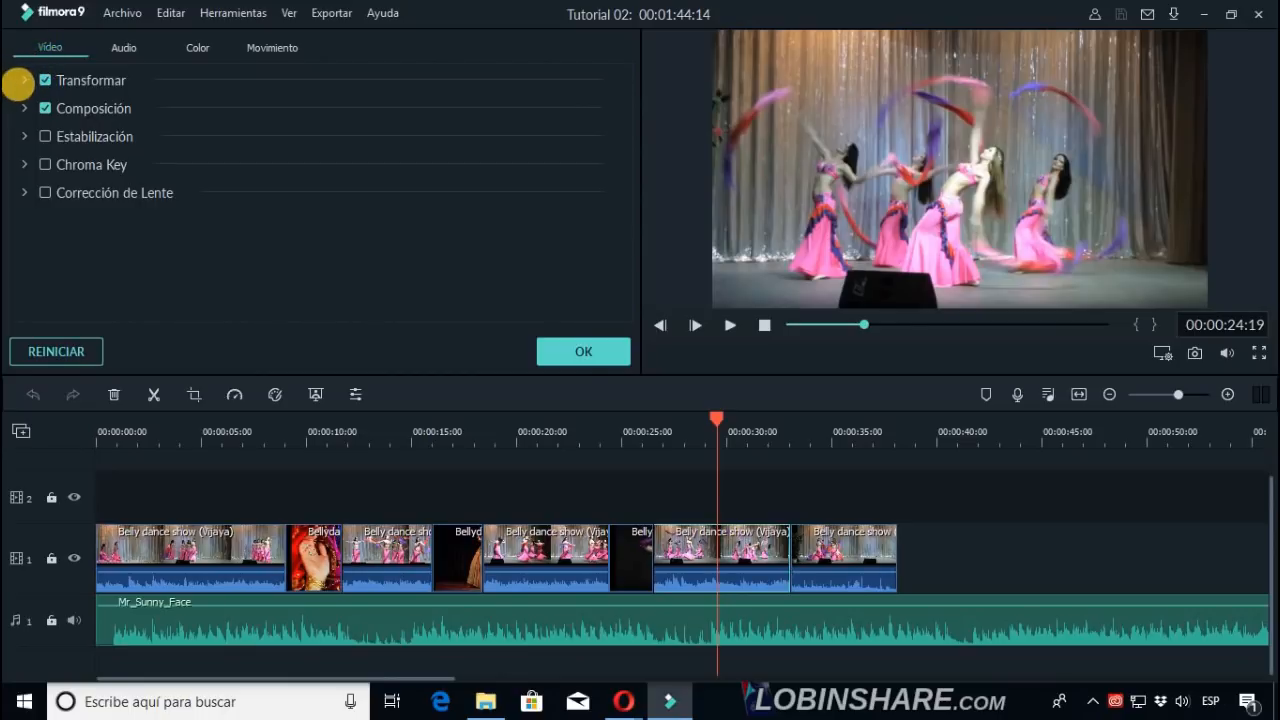
pyautogui.click(25, 80)
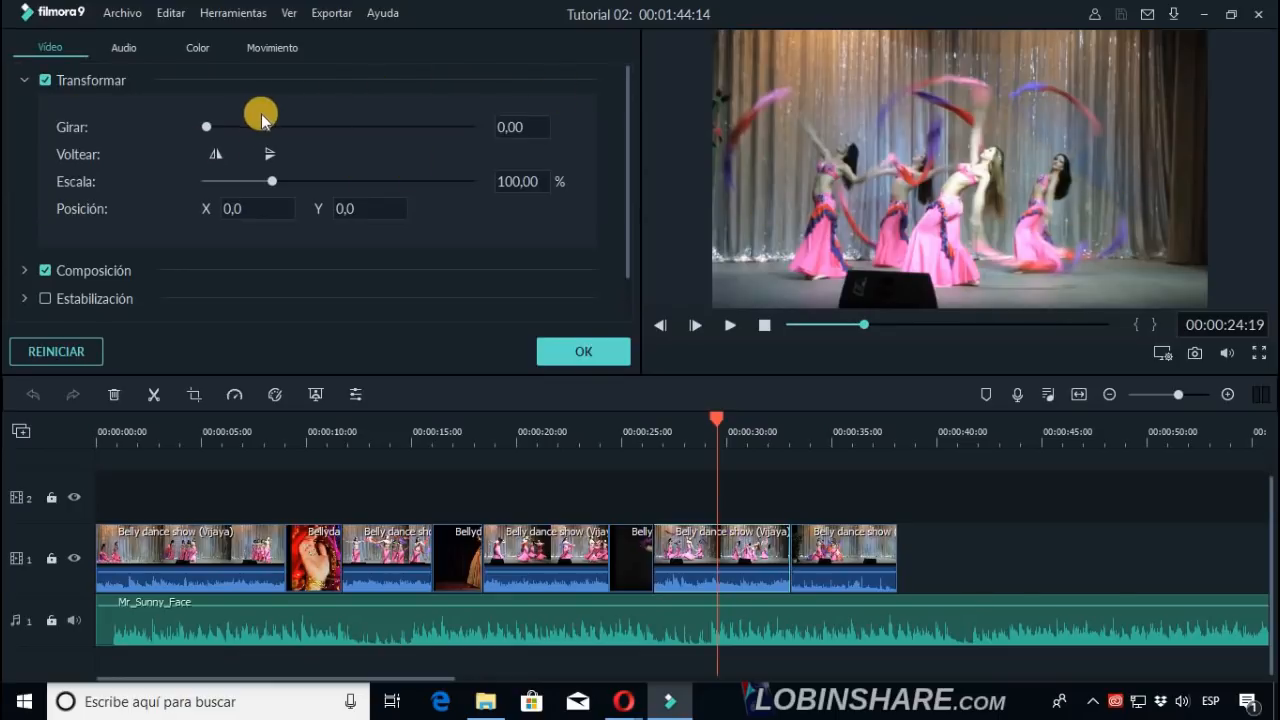
pyautogui.moveTo(206, 127)
pyautogui.mouseDown()
pyautogui.moveTo(430, 106)
pyautogui.moveTo(500, 115)
pyautogui.moveTo(366, 104)
pyautogui.moveTo(186, 126)
pyautogui.mouseUp()
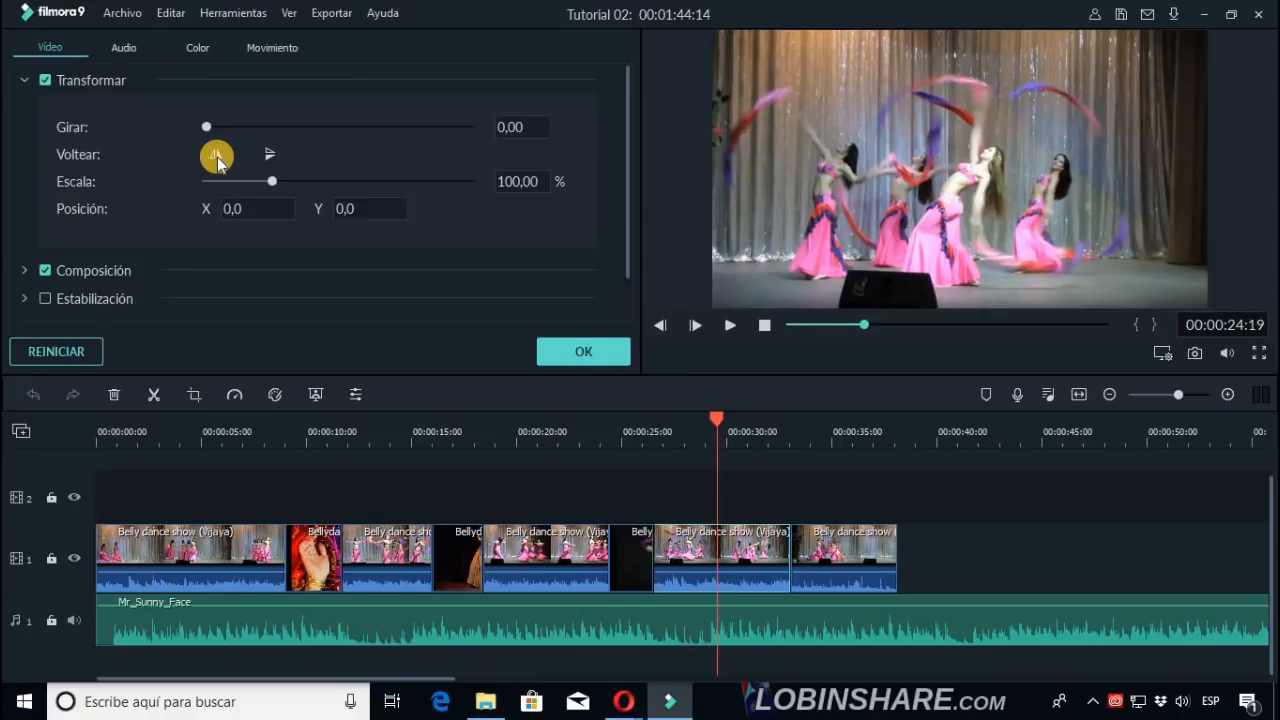
# Try flipping the clip horizontally and vertically, restoring its original orientation after each flip.
pyautogui.click(217, 157)
pyautogui.click(217, 157)
pyautogui.click(217, 157)
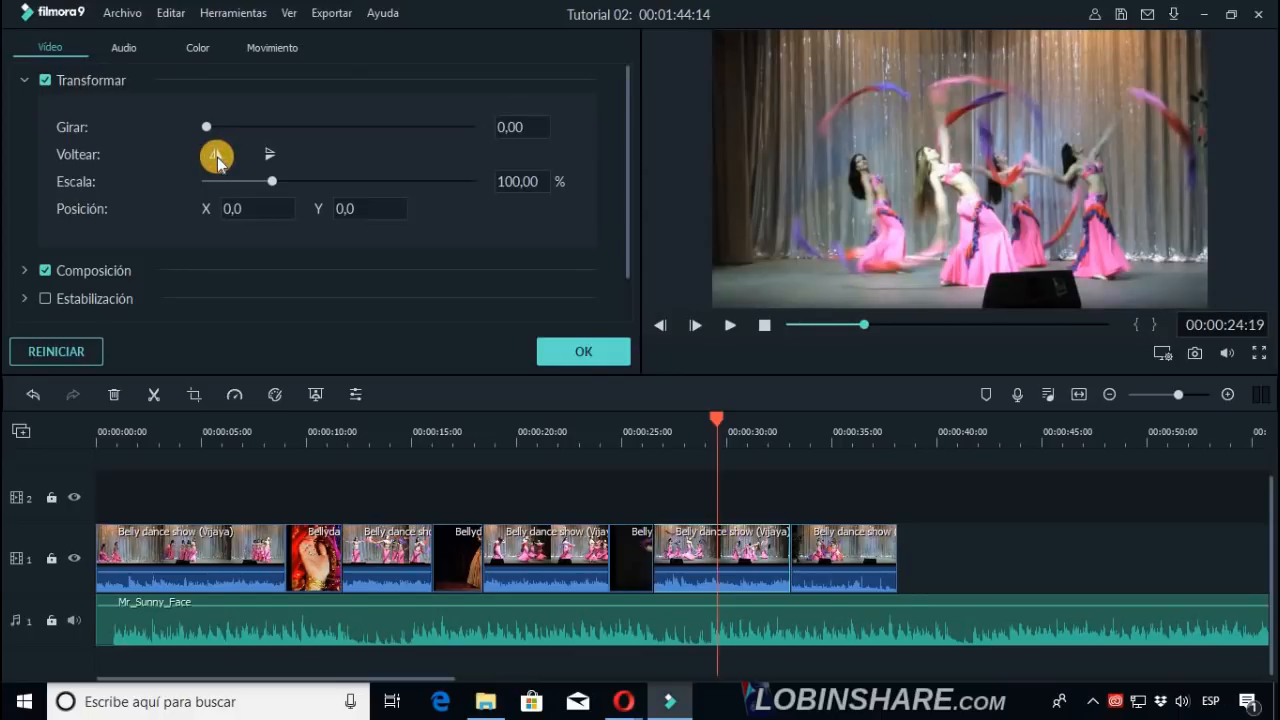
pyautogui.click(217, 157)
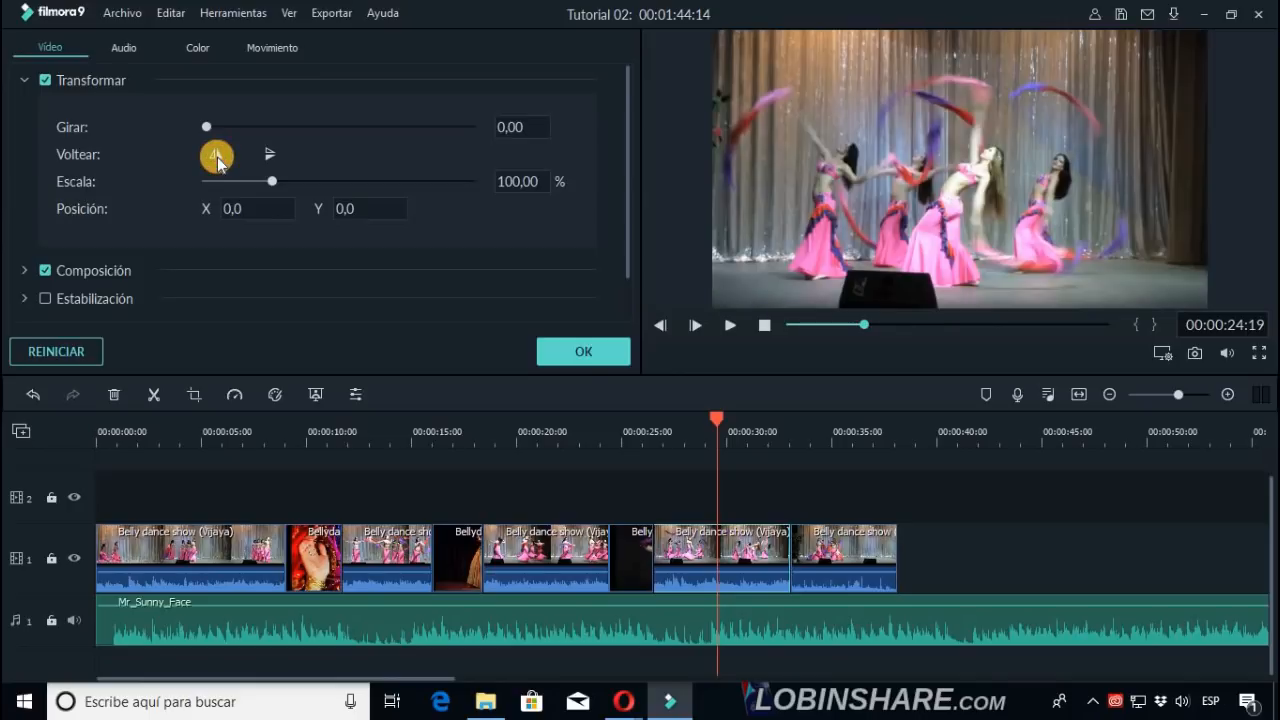
pyautogui.click(270, 155)
pyautogui.click(270, 155)
pyautogui.click(268, 157)
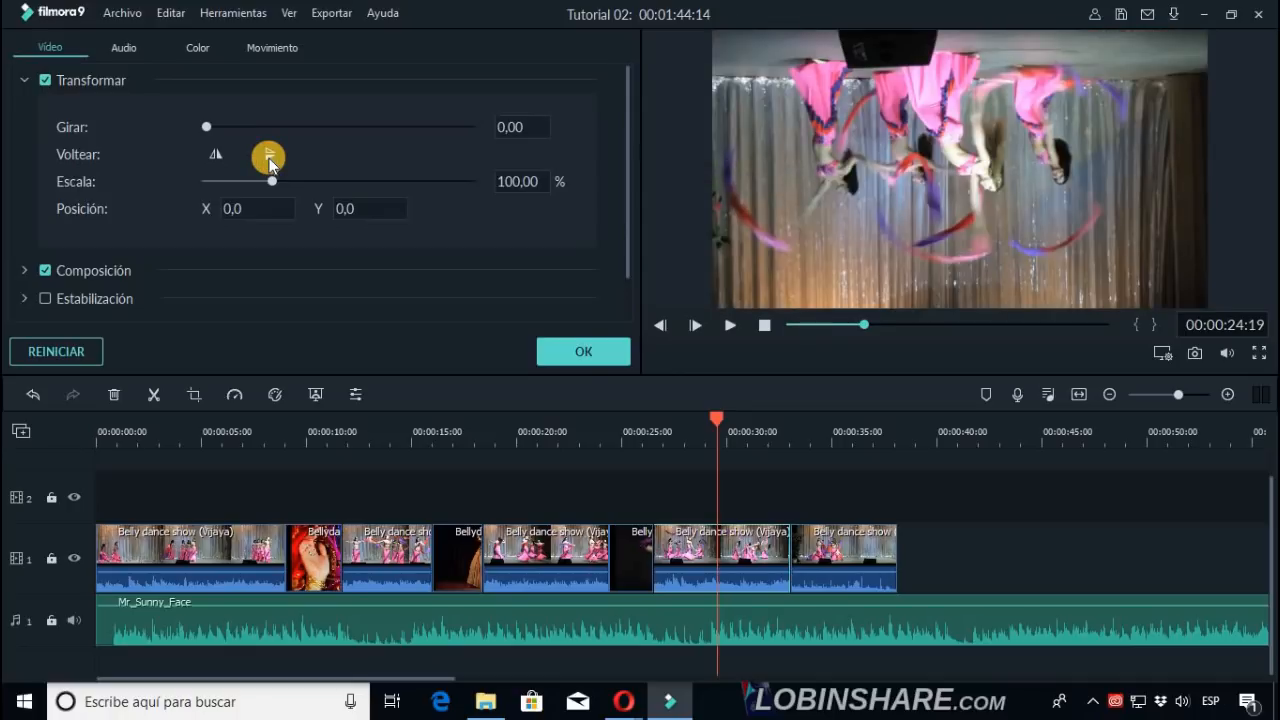
pyautogui.click(269, 157)
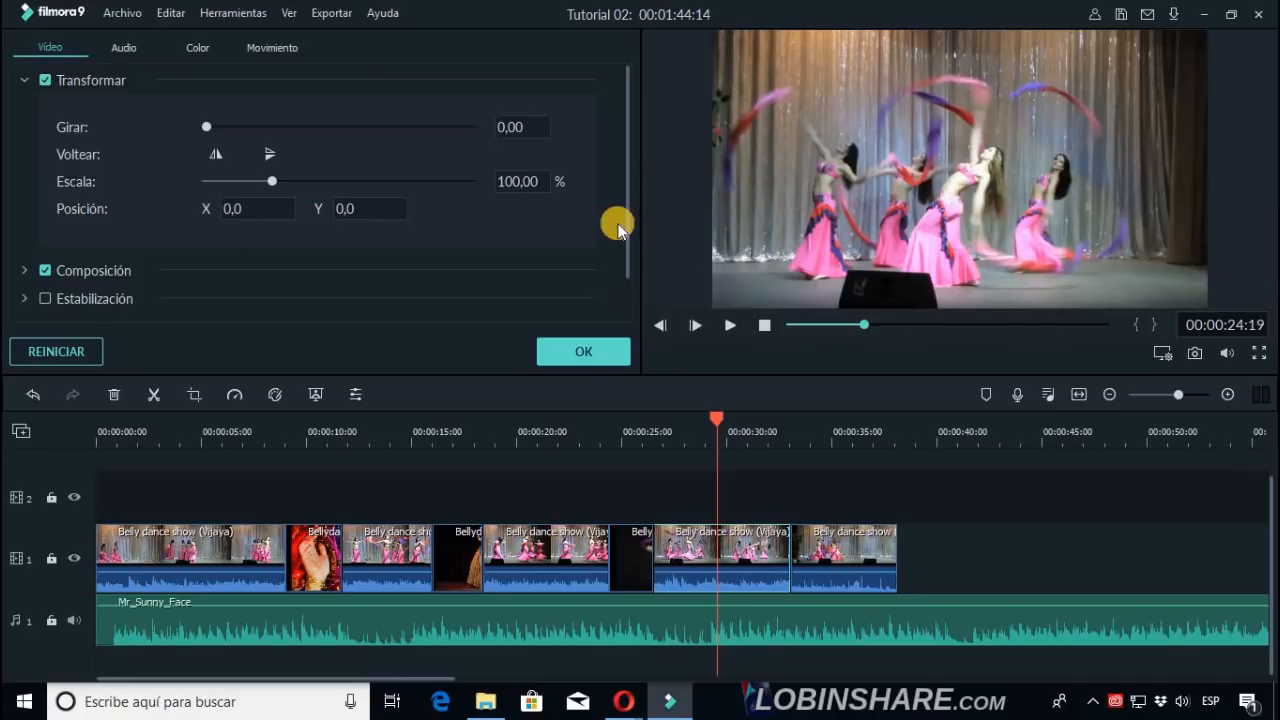
# Try offsetting the clip to X -4,0 and Y 1,0, returning each position value to 0,0.
pyautogui.moveTo(640, 342); pyautogui.dragTo(680, 363)
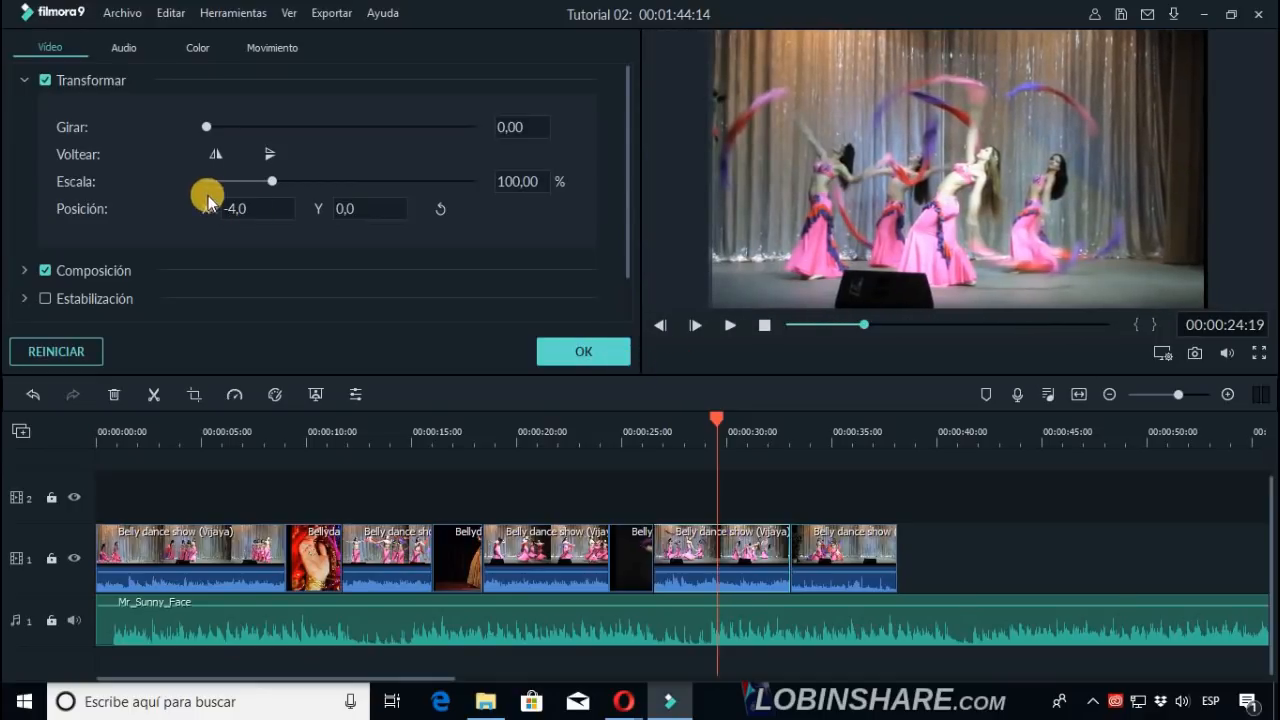
pyautogui.moveTo(230, 207); pyautogui.dragTo(238, 183)
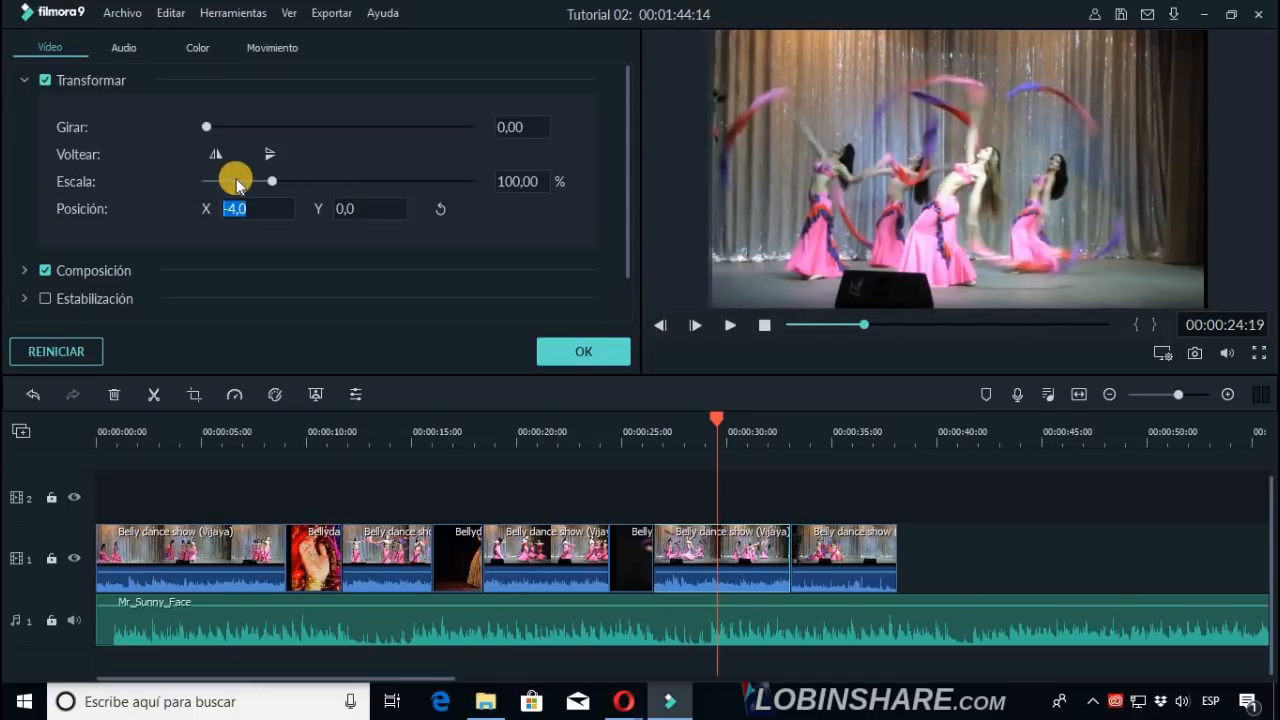
pyautogui.press('Return')
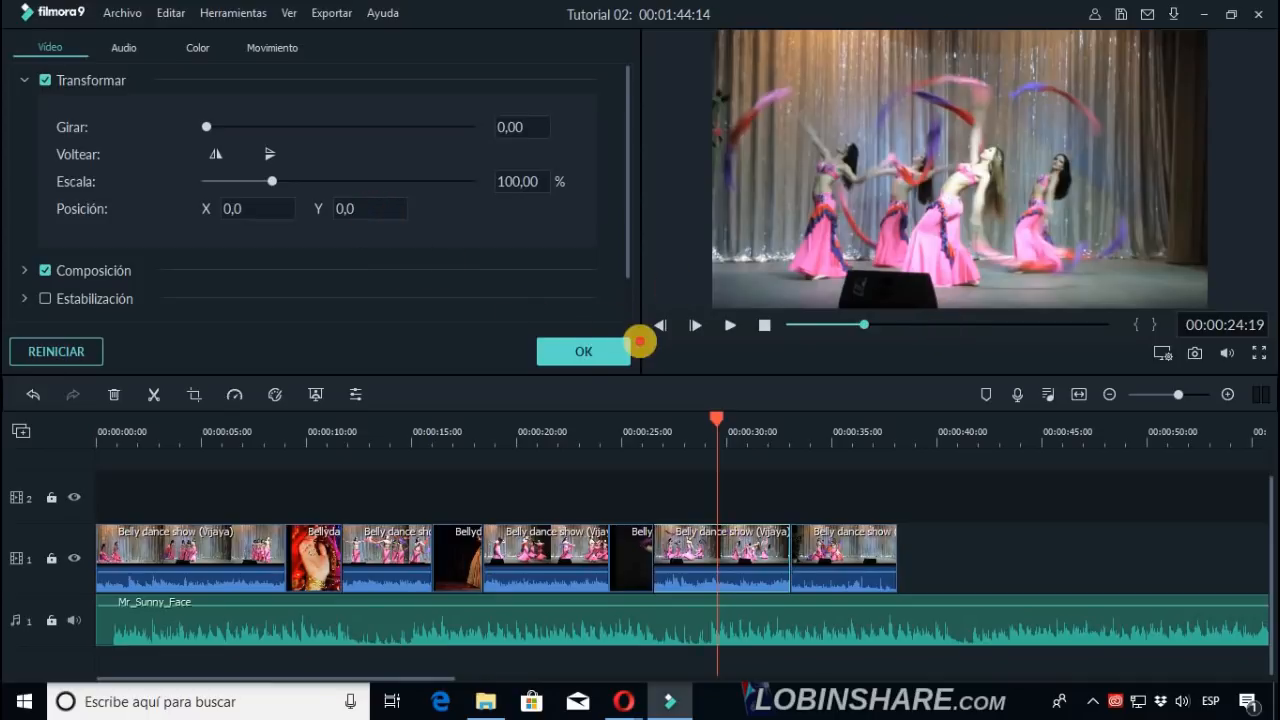
pyautogui.moveTo(640, 342); pyautogui.dragTo(665, 375)
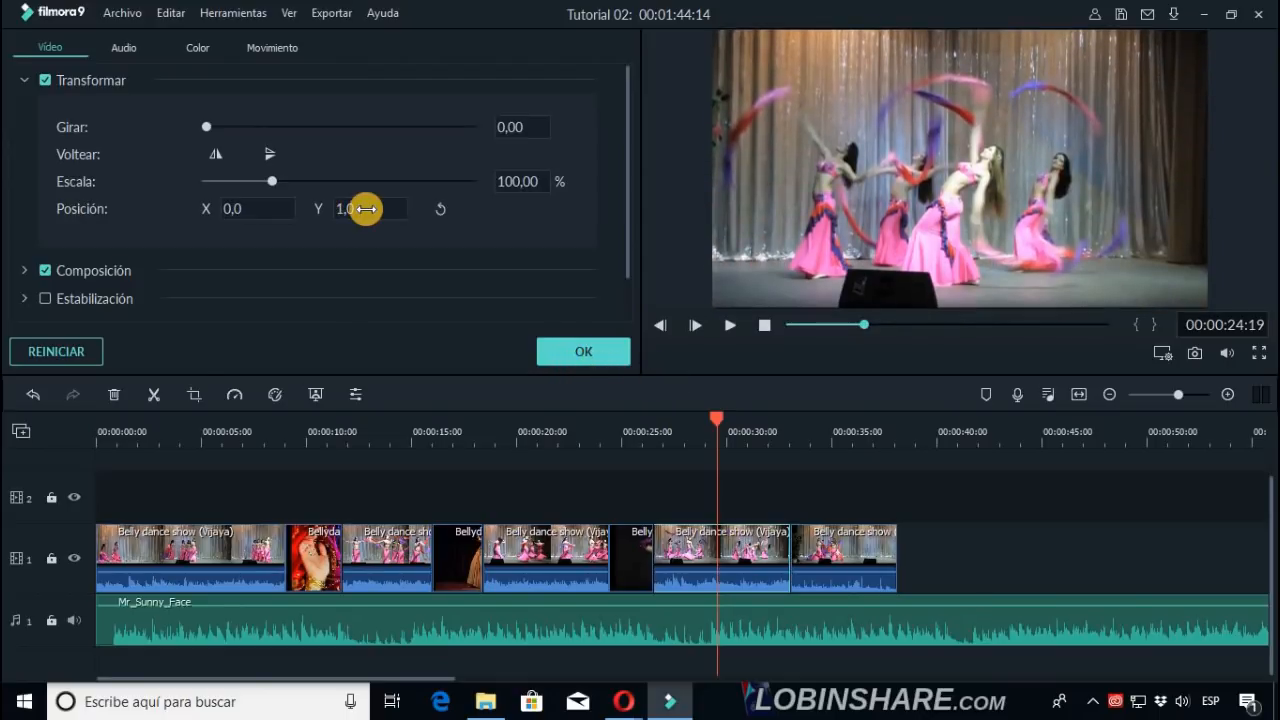
pyautogui.click(360, 208)
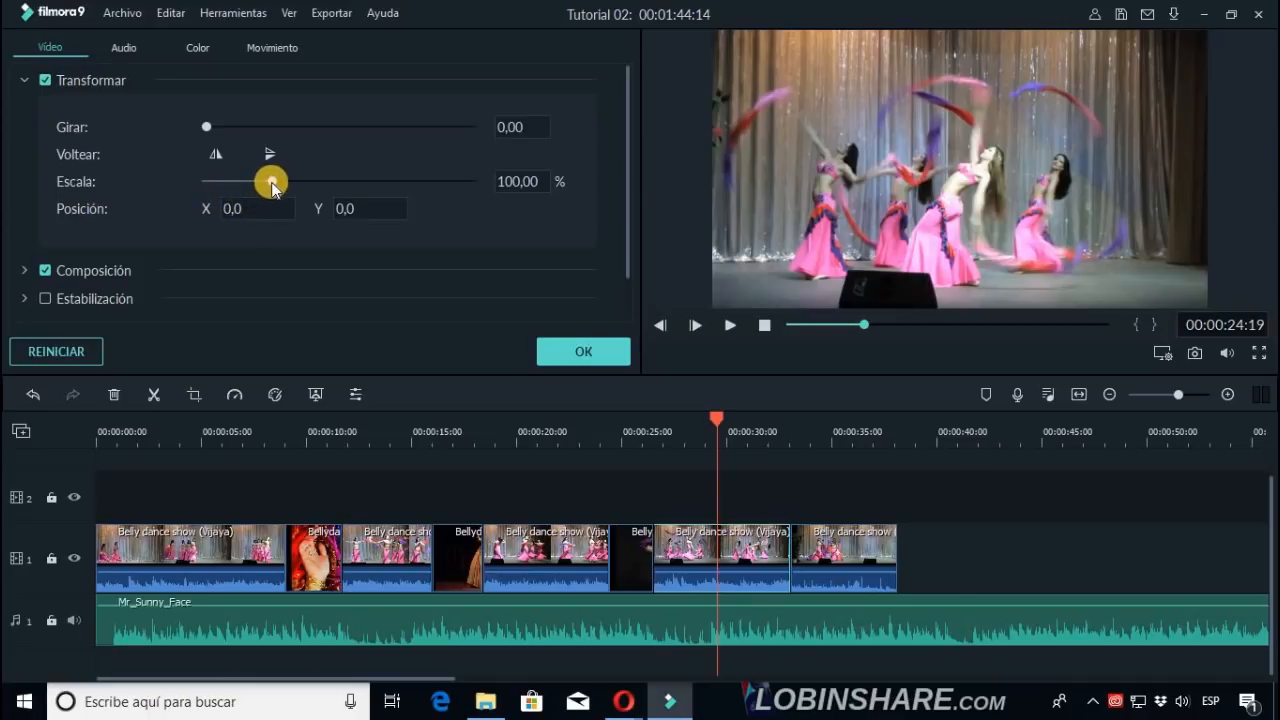
# Try a clip scale of 100,71 %, restore it to 100 % and close the clip's properties.
pyautogui.moveTo(273, 189)
pyautogui.mouseDown()
pyautogui.moveTo(325, 202)
pyautogui.moveTo(238, 184)
pyautogui.moveTo(283, 183)
pyautogui.moveTo(246, 177)
pyautogui.moveTo(272, 181)
pyautogui.mouseUp()
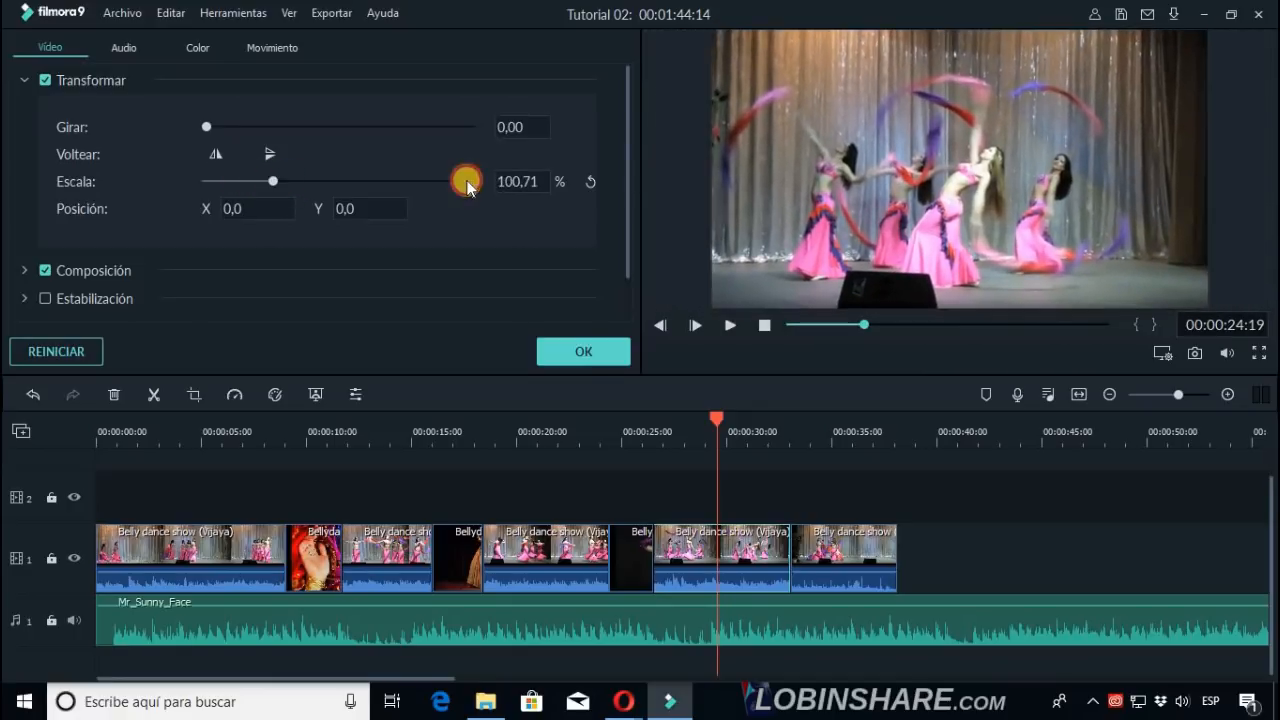
pyautogui.doubleClick(507, 182)
pyautogui.write('1')
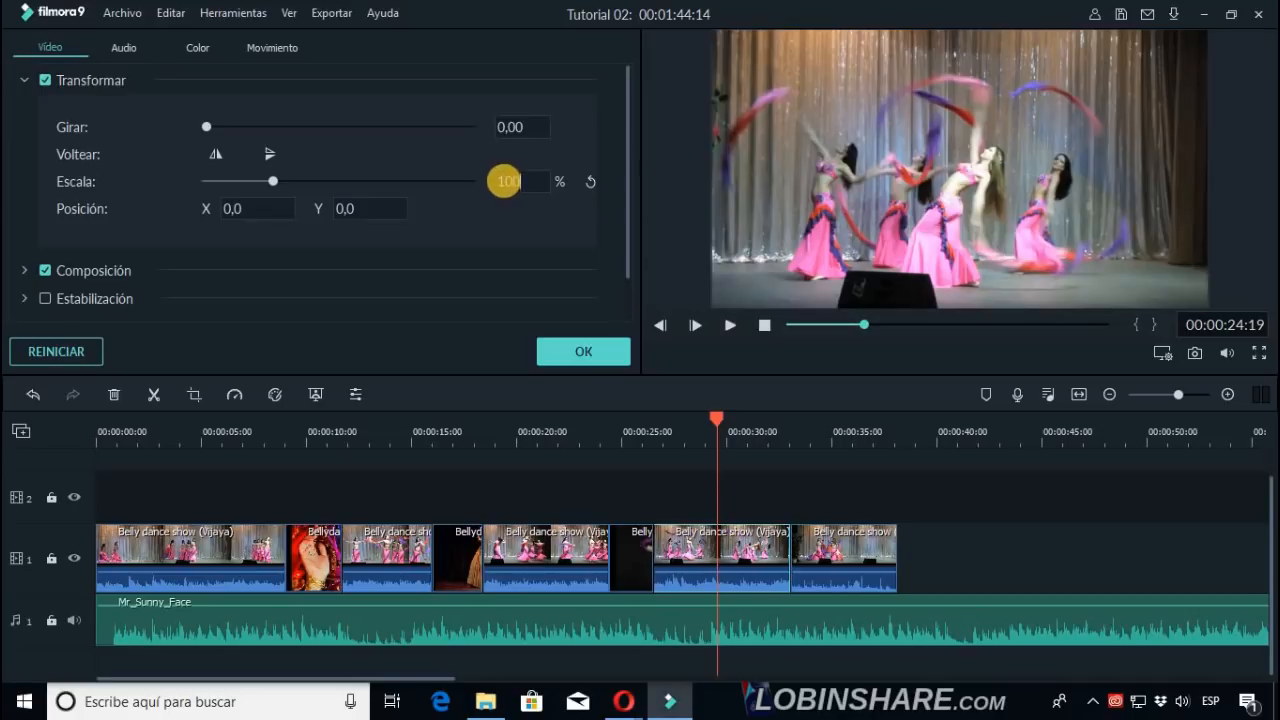
pyautogui.click(604, 352)
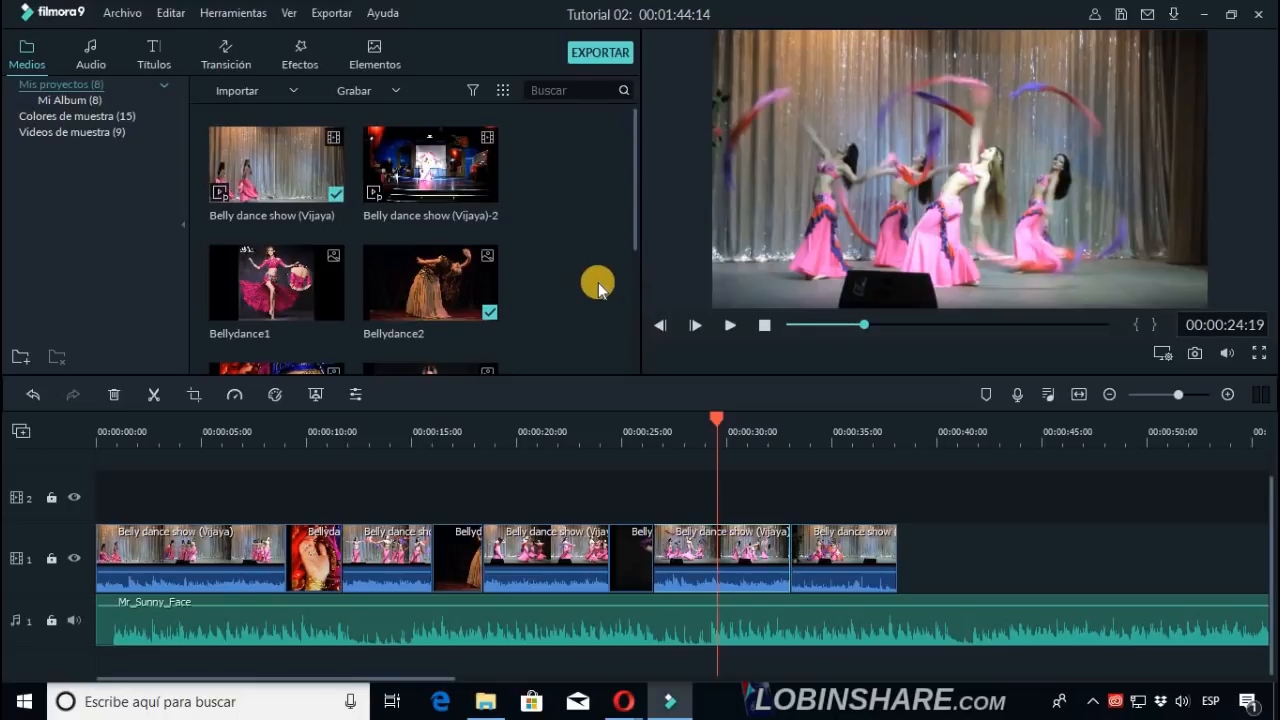
# Reopen the fourth Belly dance show clip's video settings and collapse the Transform group.
pyautogui.click(708, 551)
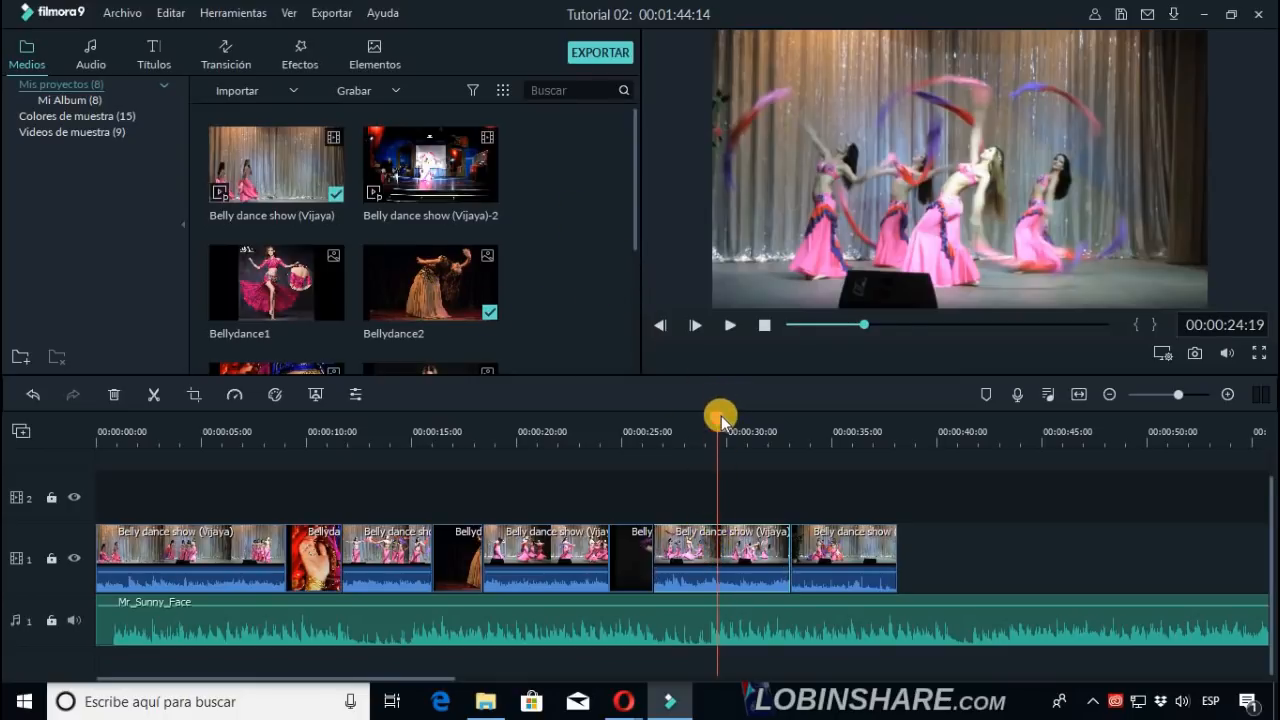
pyautogui.click(700, 548)
pyautogui.doubleClick(700, 548)
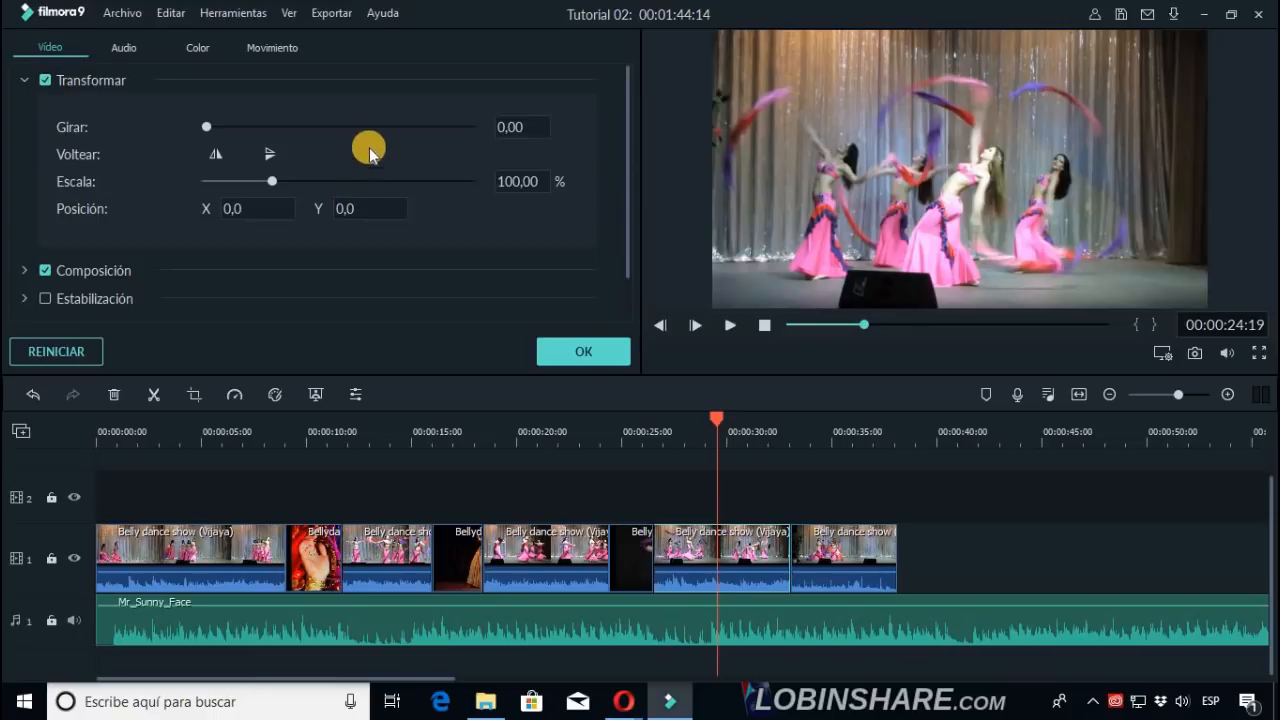
pyautogui.click(23, 80)
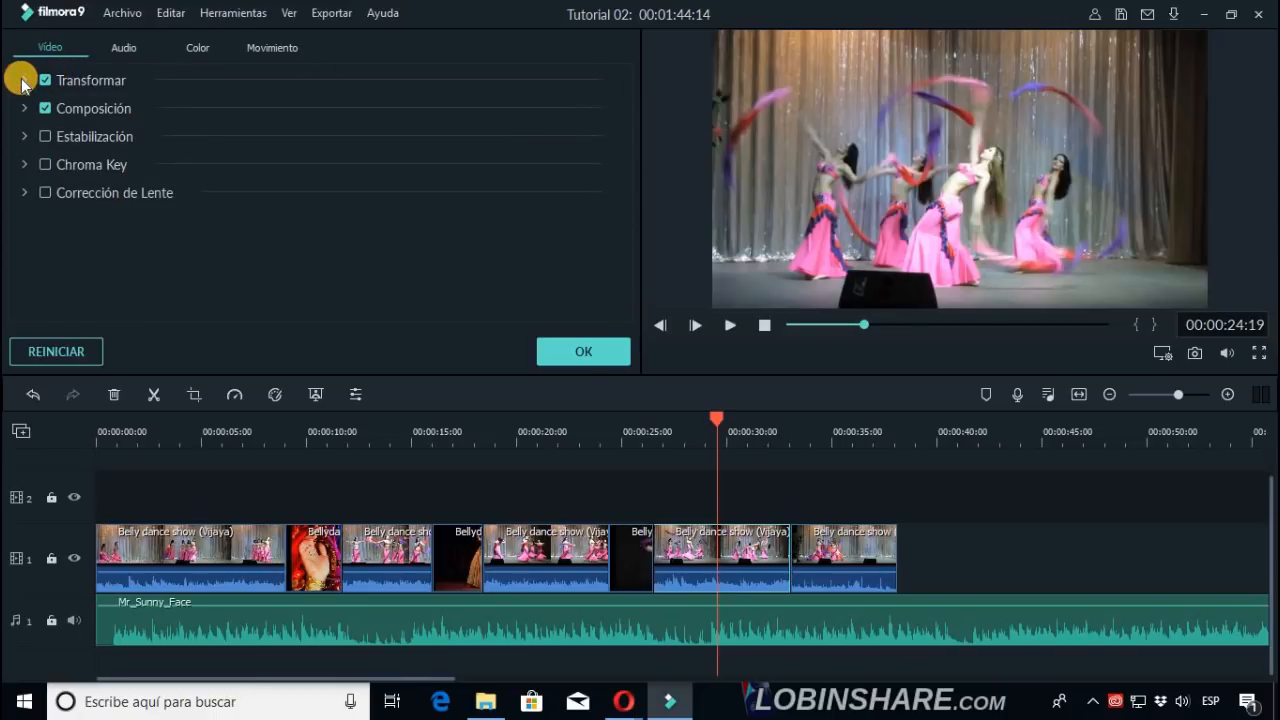
# Try a Composition opacity of about 60 %, return it to 100 % and view the available blend modes.
pyautogui.click(26, 109)
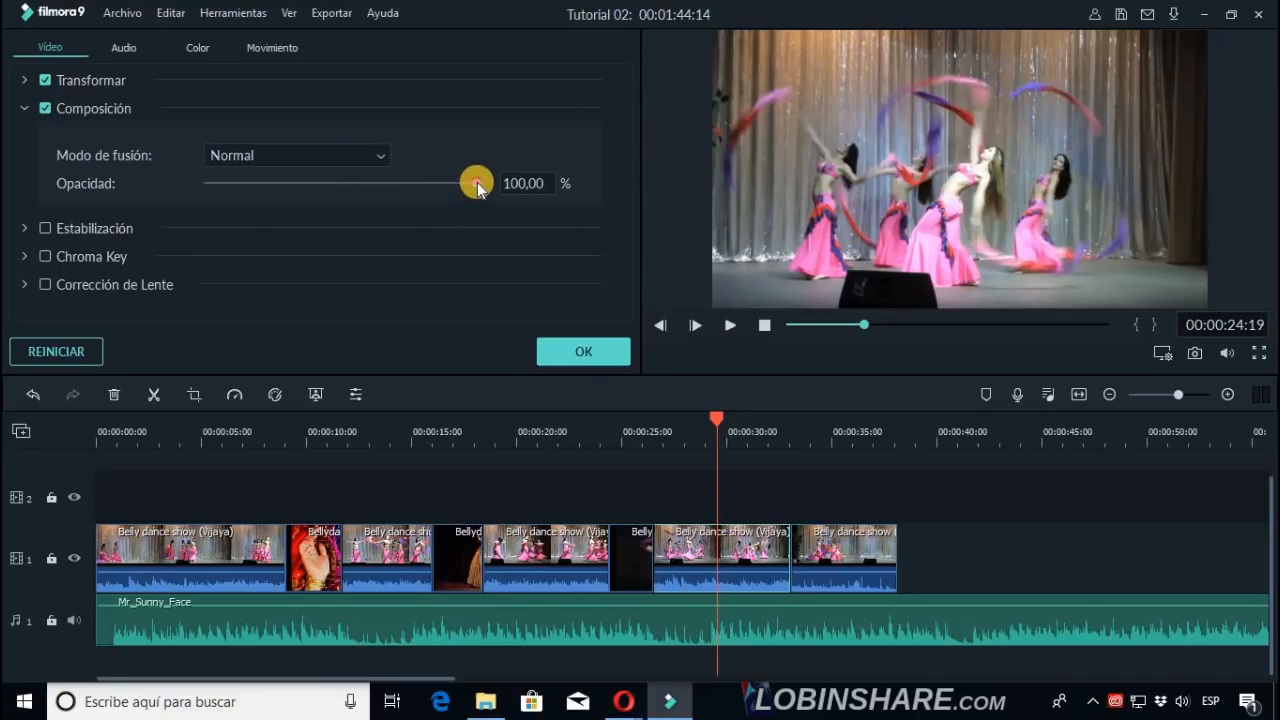
pyautogui.moveTo(477, 184); pyautogui.dragTo(372, 200)
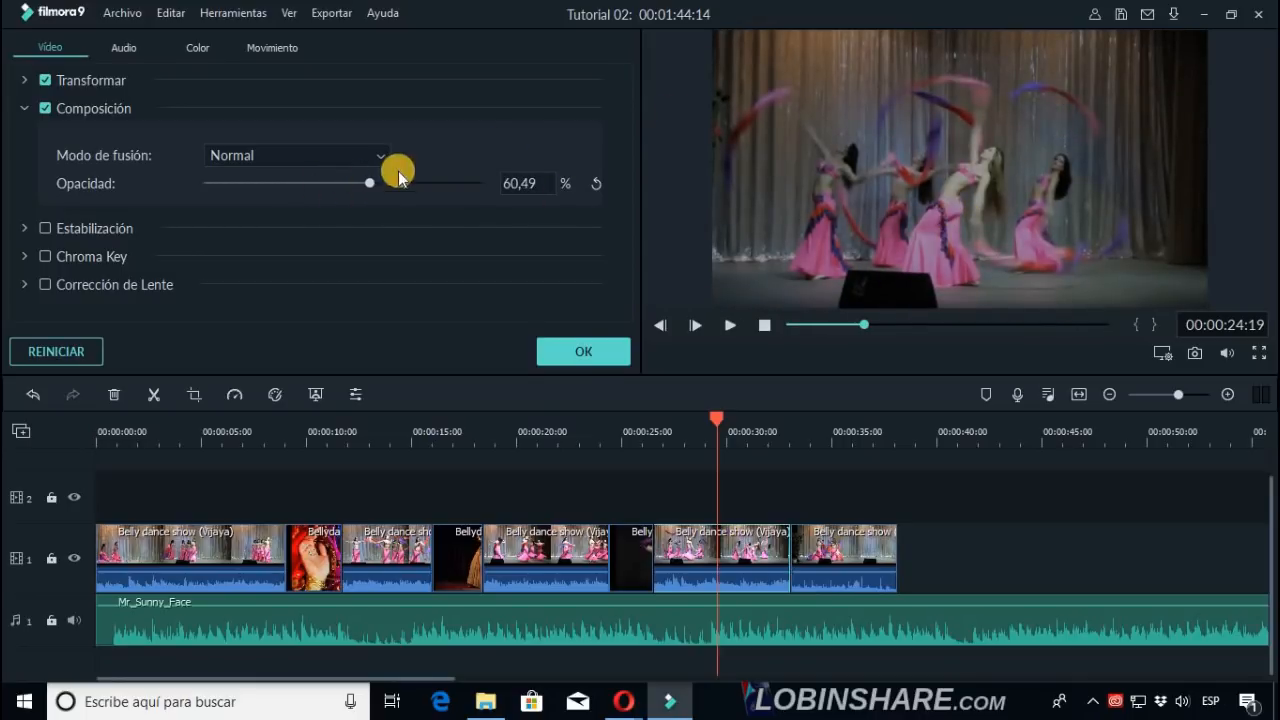
pyautogui.moveTo(368, 186); pyautogui.dragTo(491, 189)
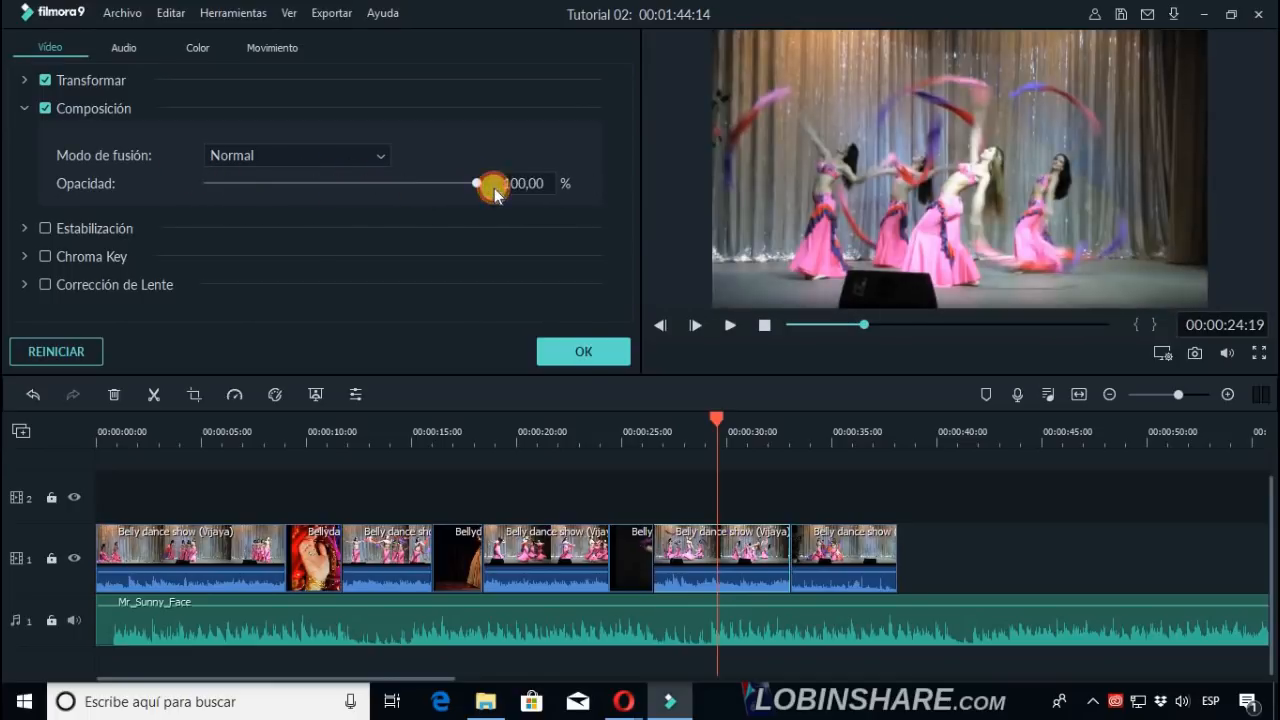
pyautogui.click(349, 157)
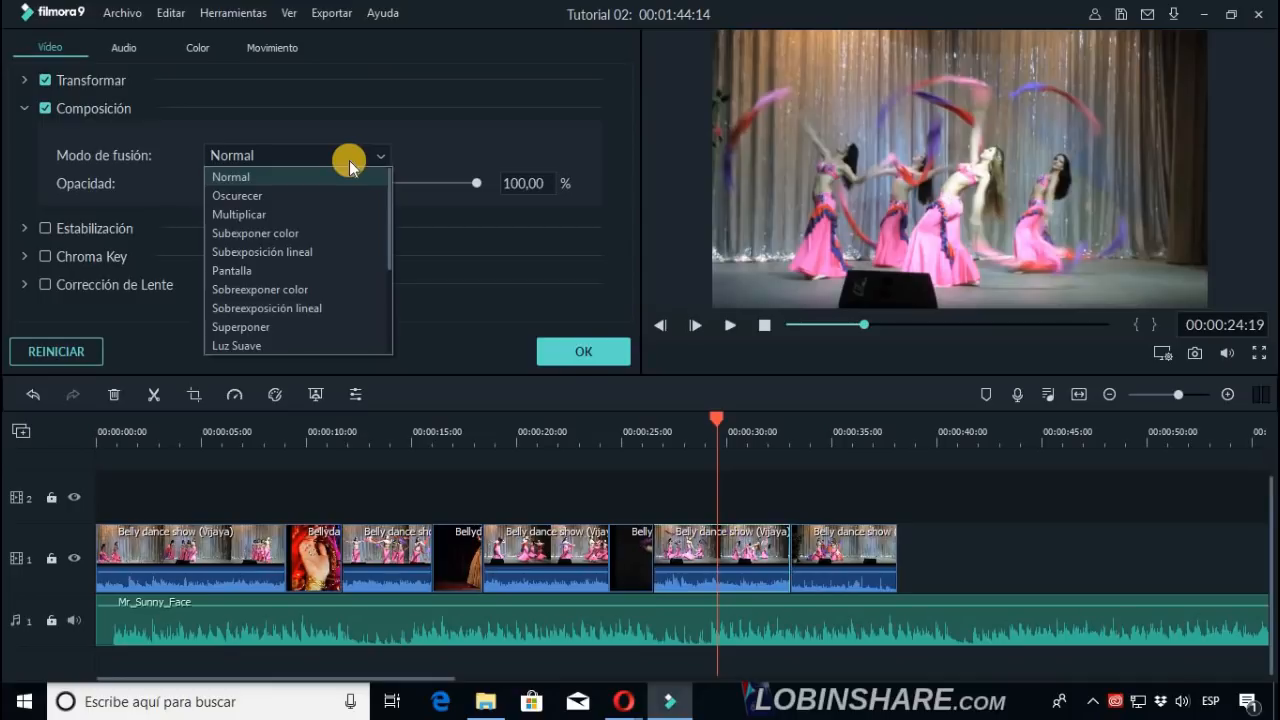
pyautogui.click(349, 160)
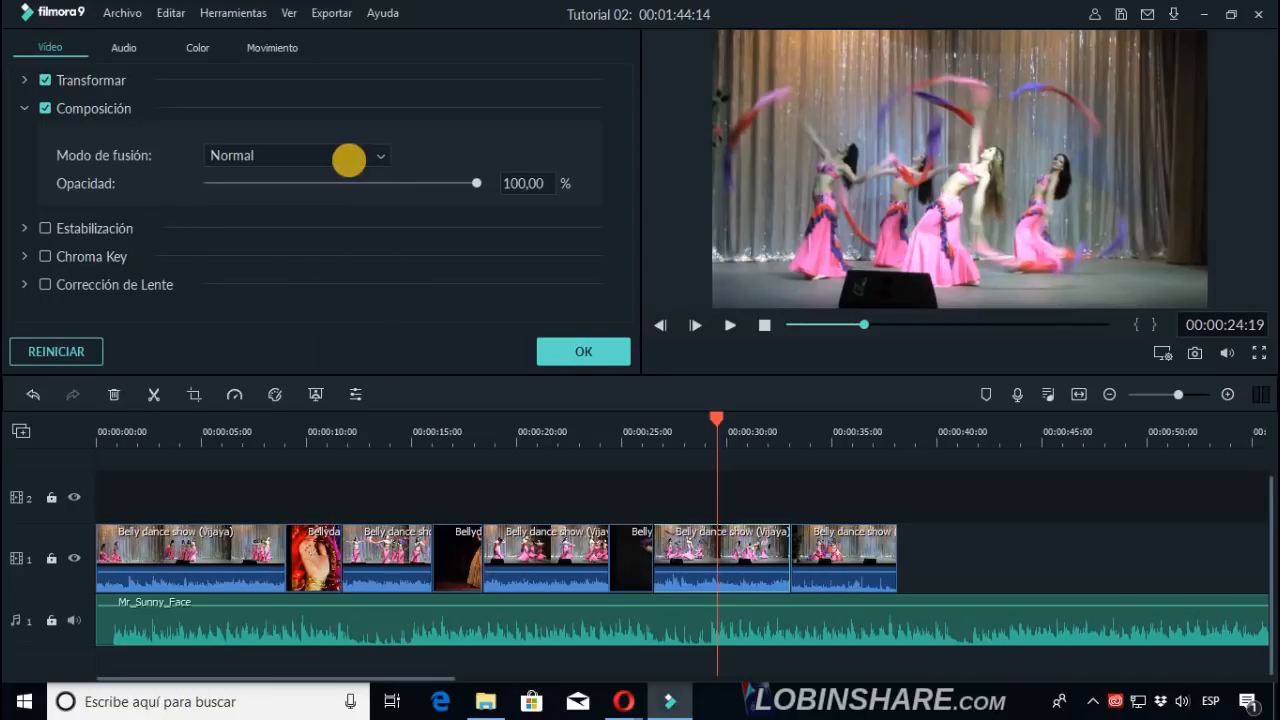
# Examine the clip's Stabilization, Chroma Key and Lens Correction settings in turn without enabling them.
pyautogui.click(24, 108)
pyautogui.click(24, 136)
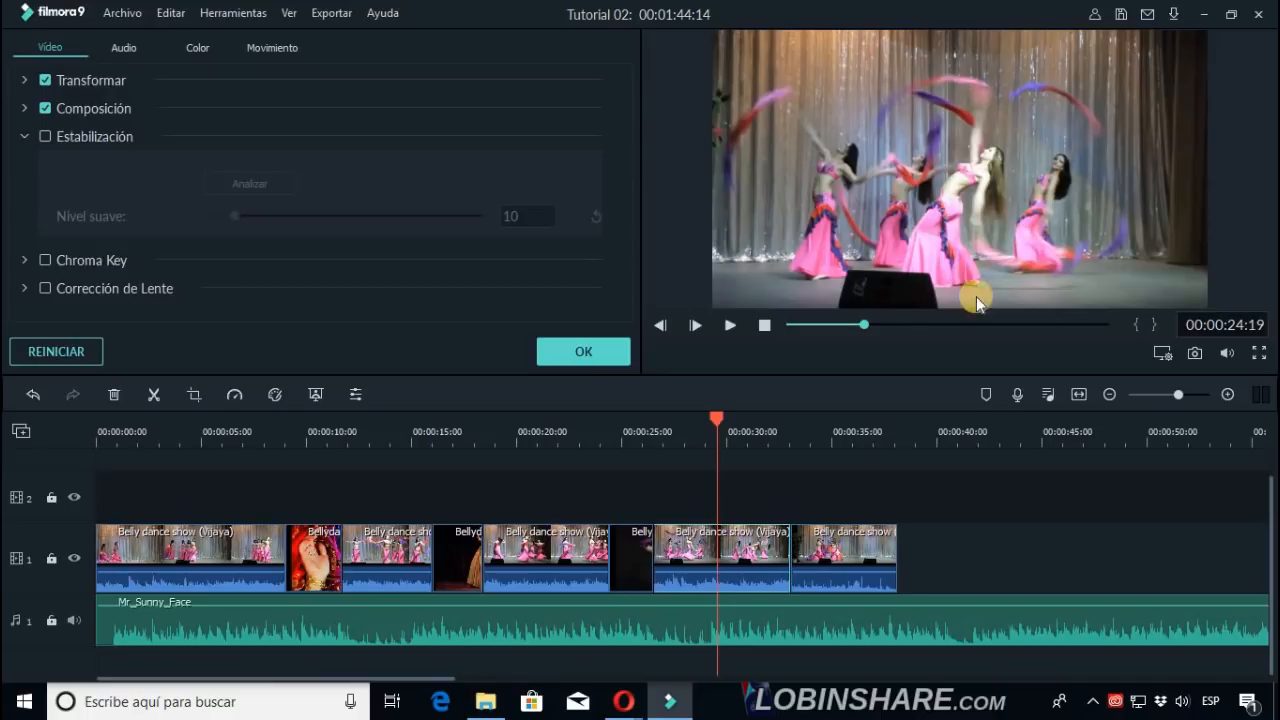
pyautogui.click(24, 136)
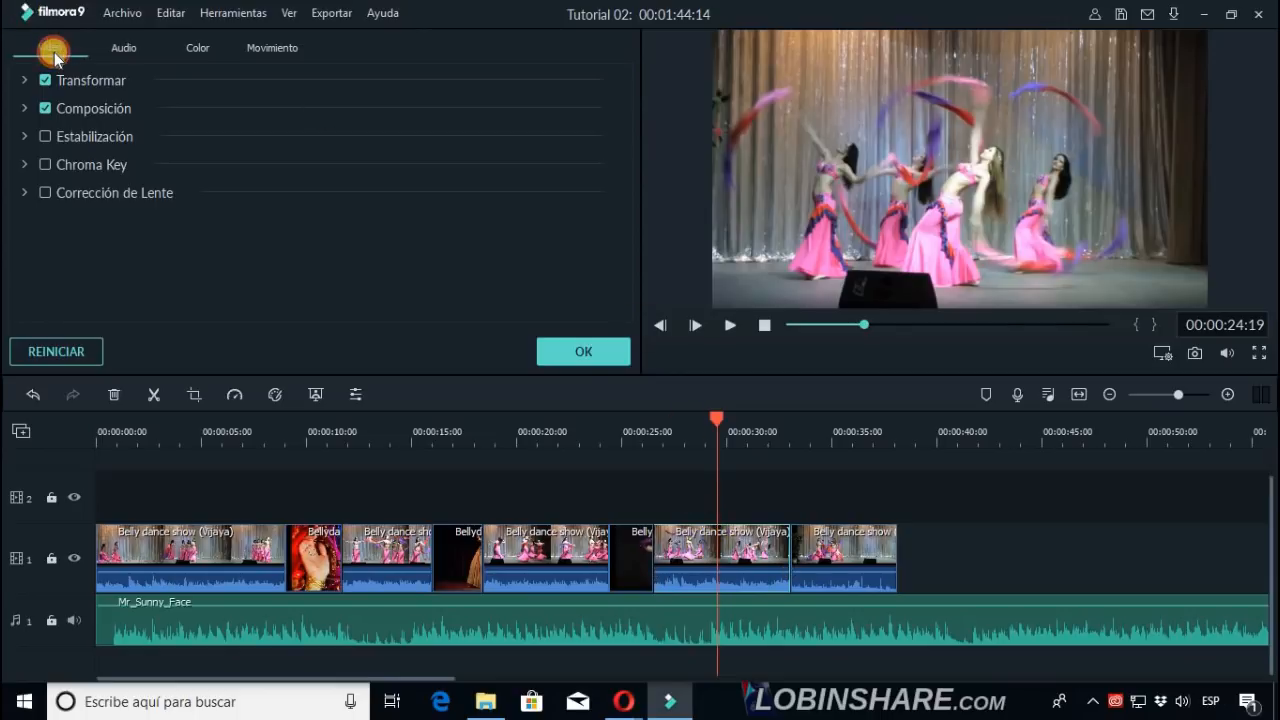
pyautogui.click(24, 164)
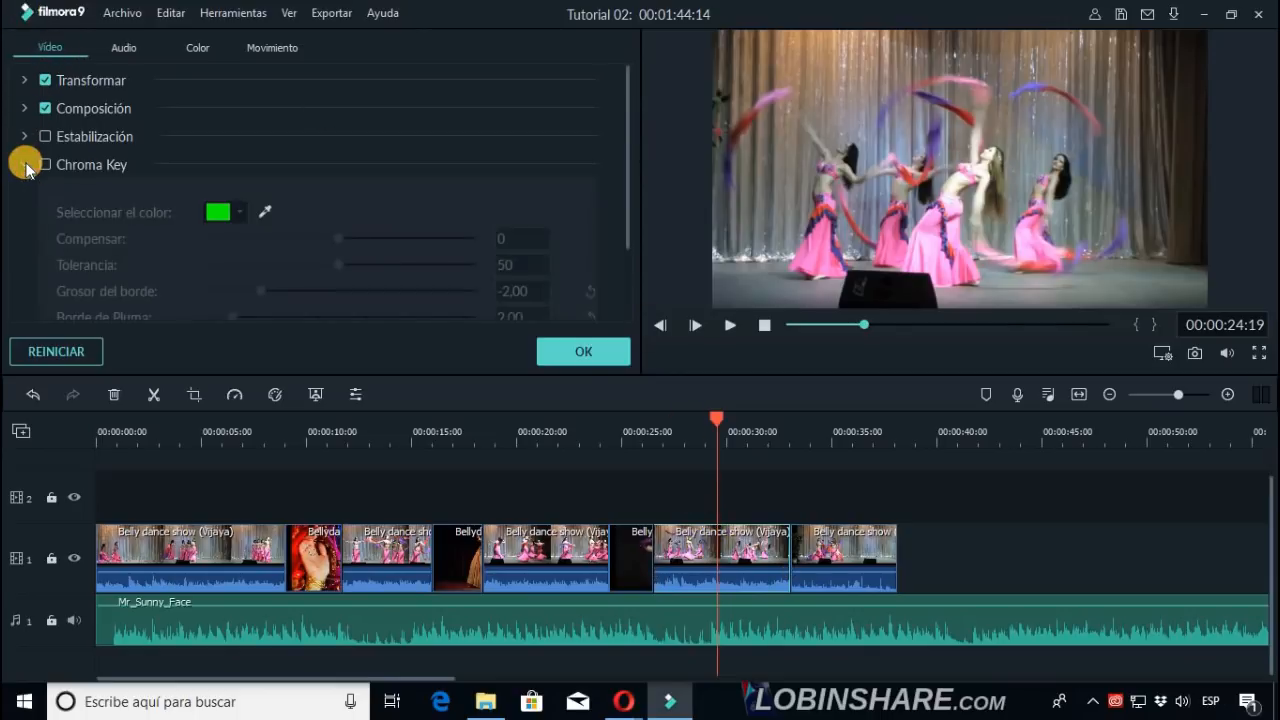
pyautogui.moveTo(626, 183); pyautogui.dragTo(624, 262)
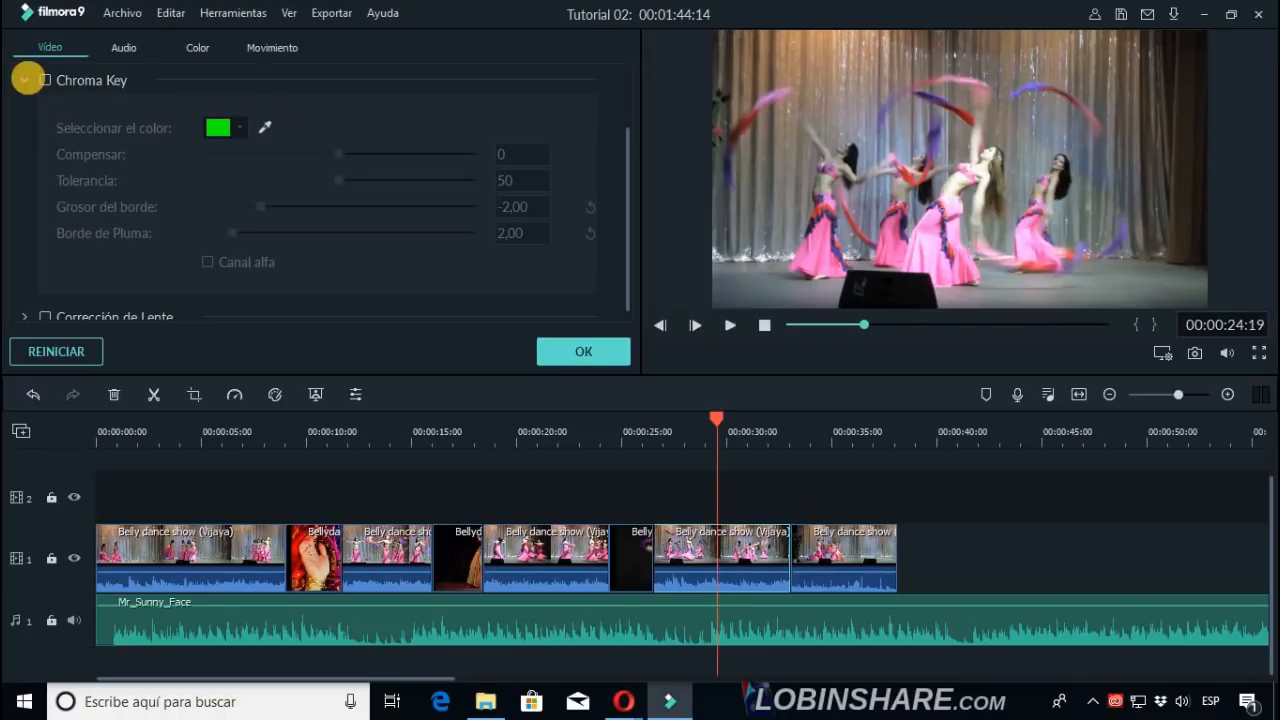
pyautogui.click(26, 80)
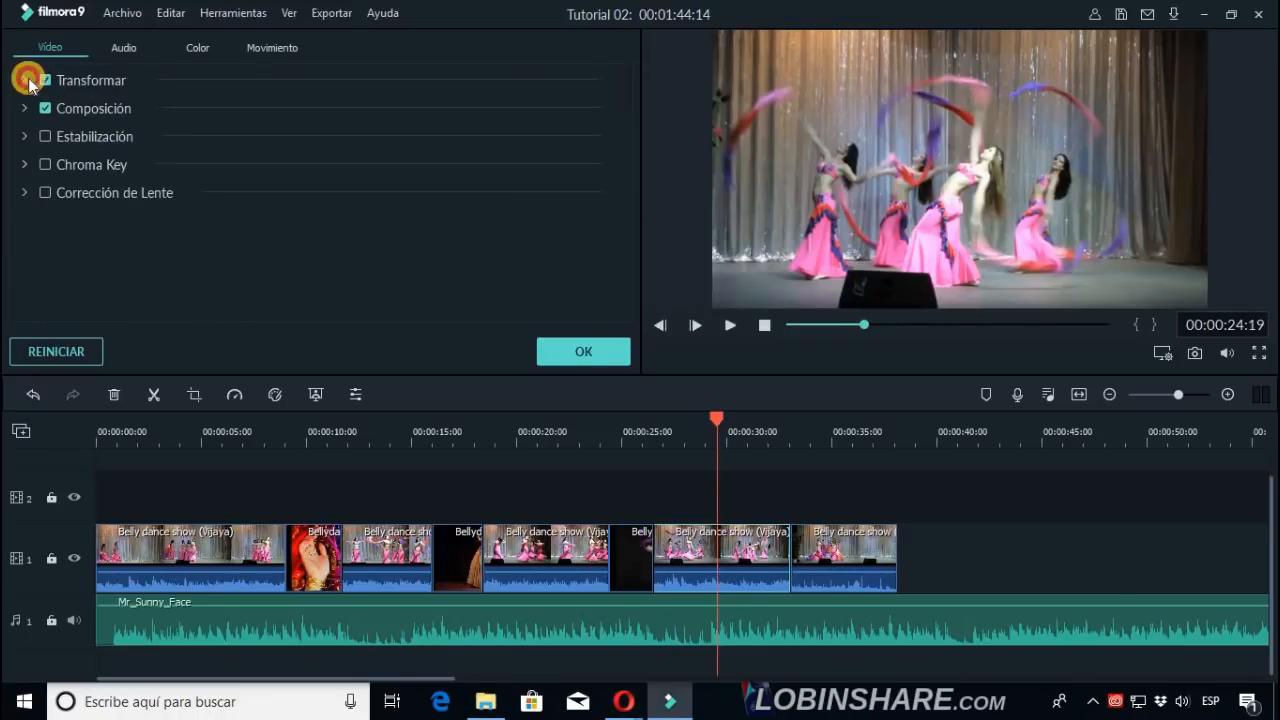
pyautogui.click(24, 192)
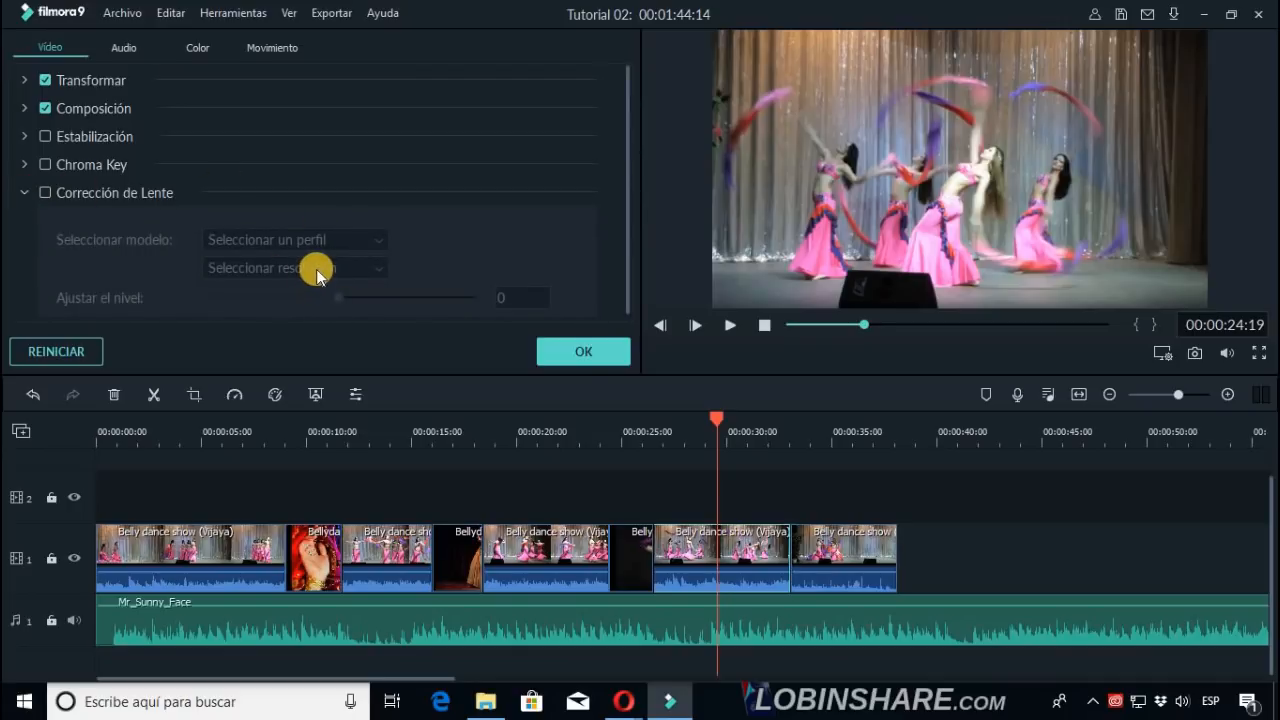
# Collapse Lens Correction, show the audio settings, select the last Belly dance show clip and place the playhead inside it, at about 35 s.
pyautogui.click(106, 193)
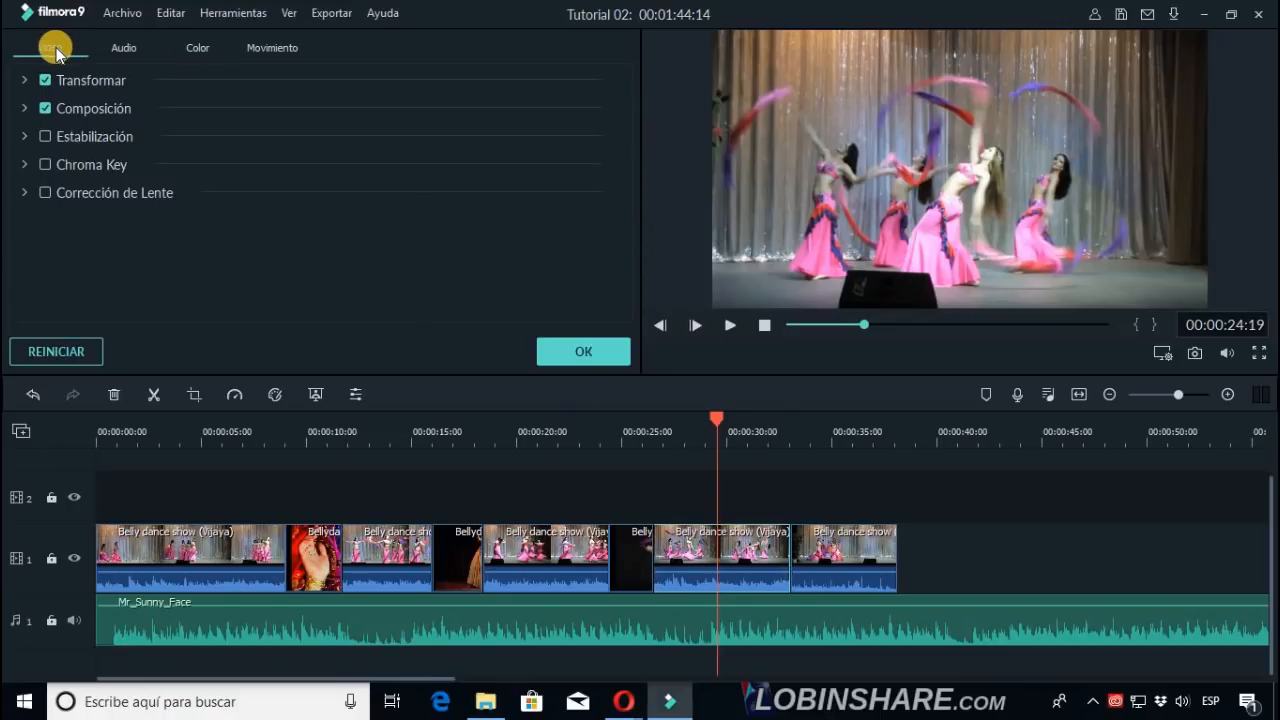
pyautogui.click(134, 46)
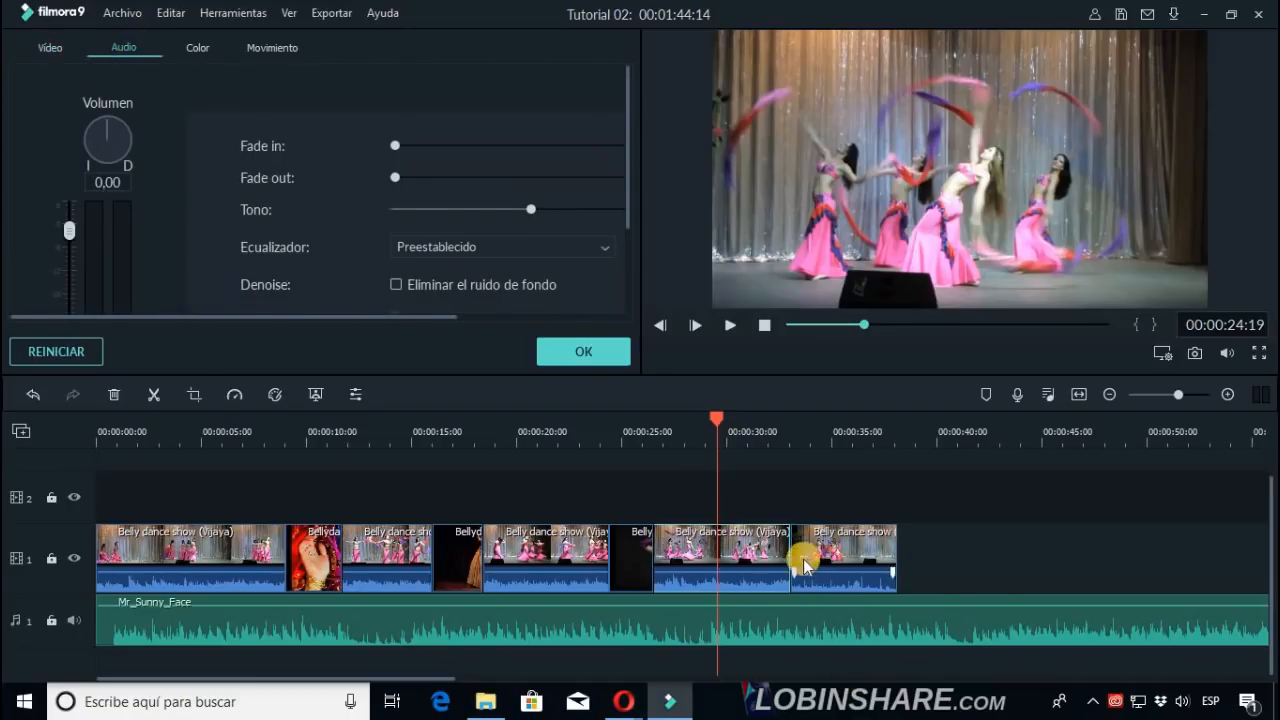
pyautogui.moveTo(780, 573)
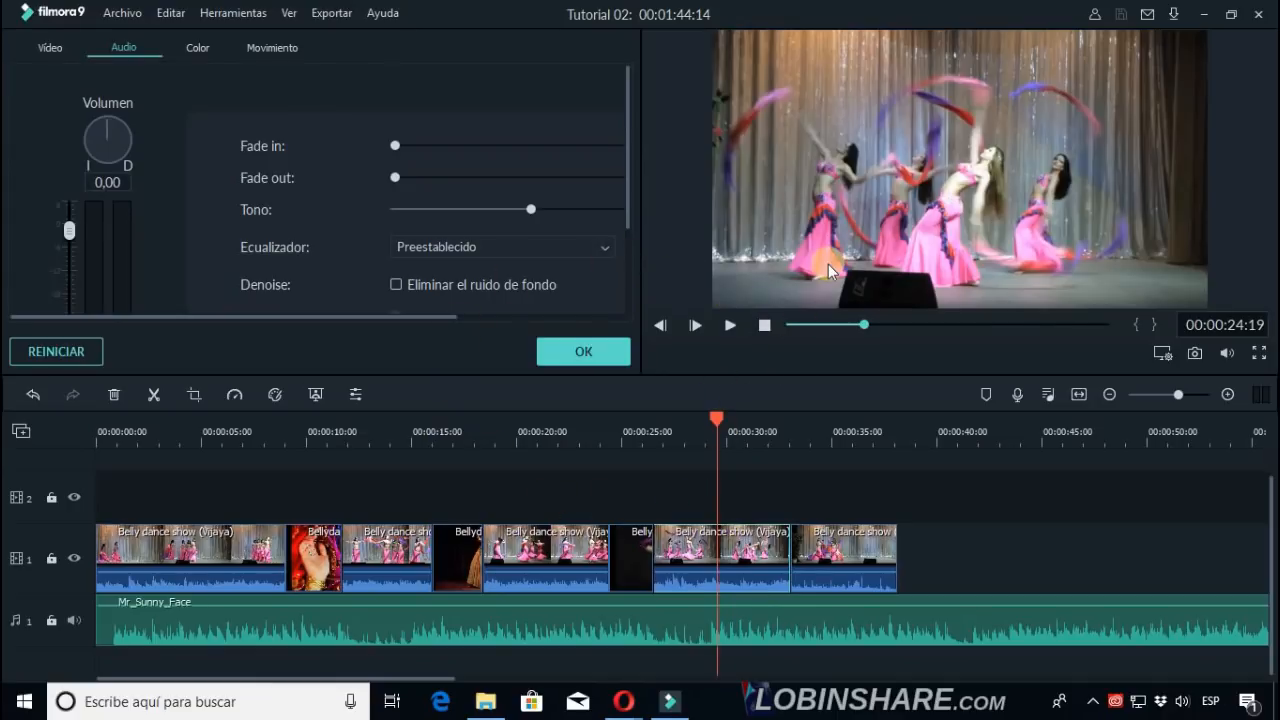
pyautogui.click(844, 526)
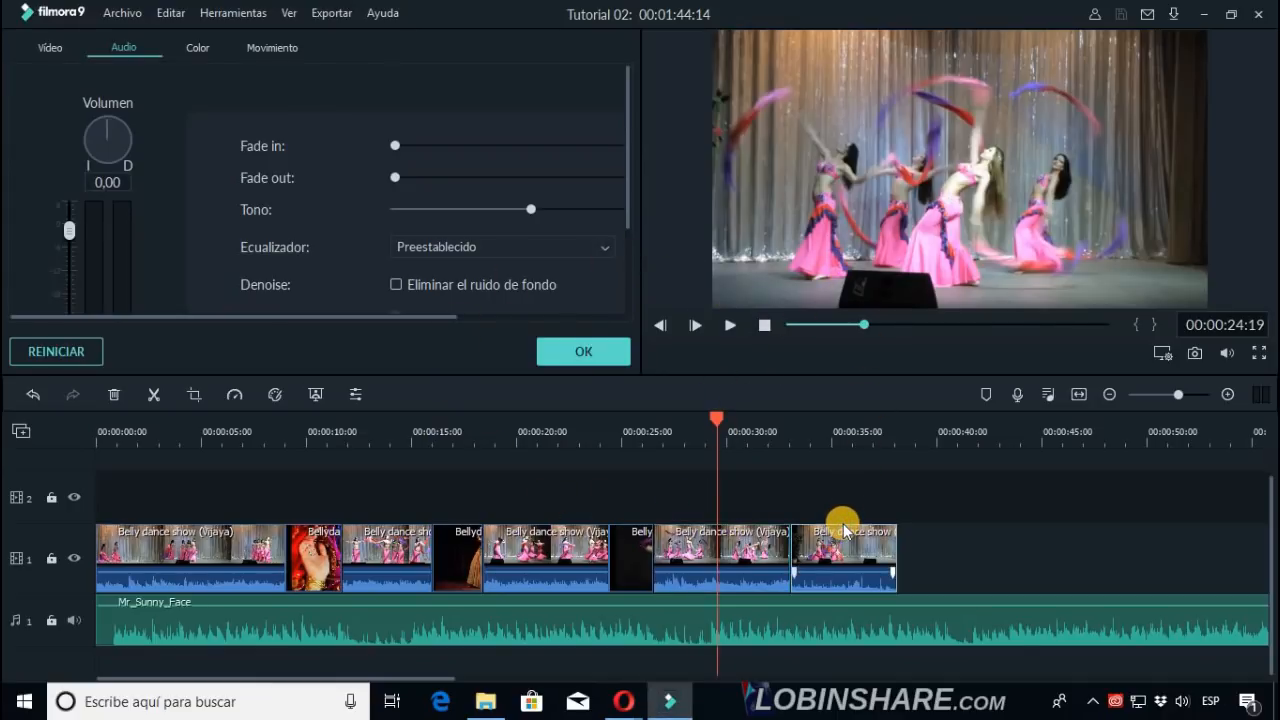
pyautogui.click(843, 428)
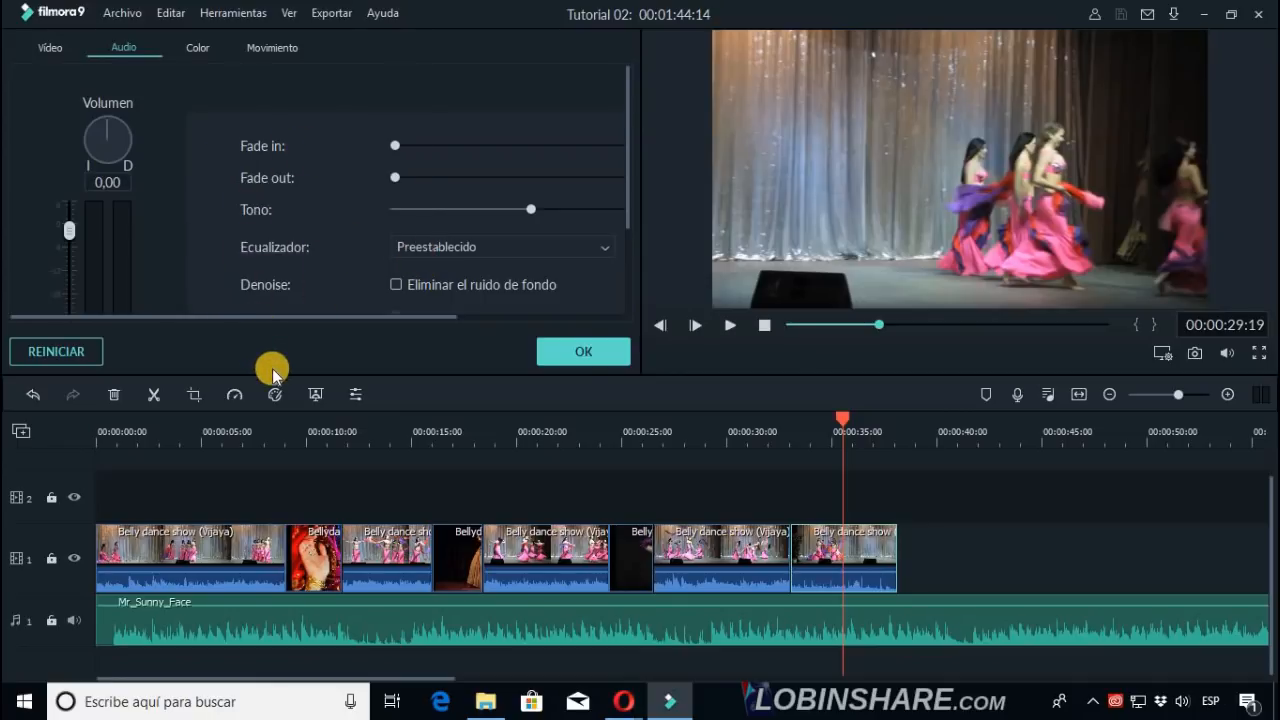
# Raise the last Belly dance show clip's volume to 1,59 dB.
pyautogui.moveTo(257, 376); pyautogui.dragTo(262, 439)
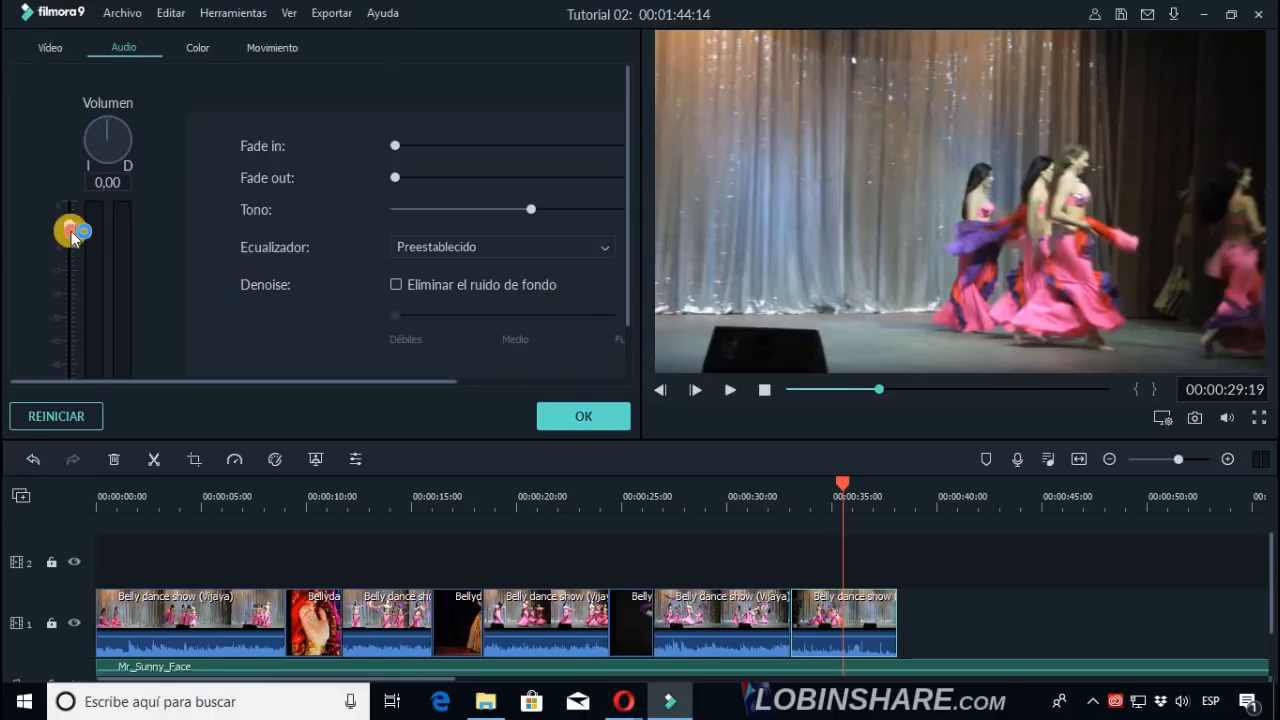
pyautogui.moveTo(70, 230)
pyautogui.mouseDown()
pyautogui.moveTo(69, 274)
pyautogui.moveTo(69, 226)
pyautogui.mouseUp()
pyautogui.moveTo(623, 246); pyautogui.dragTo(626, 294)
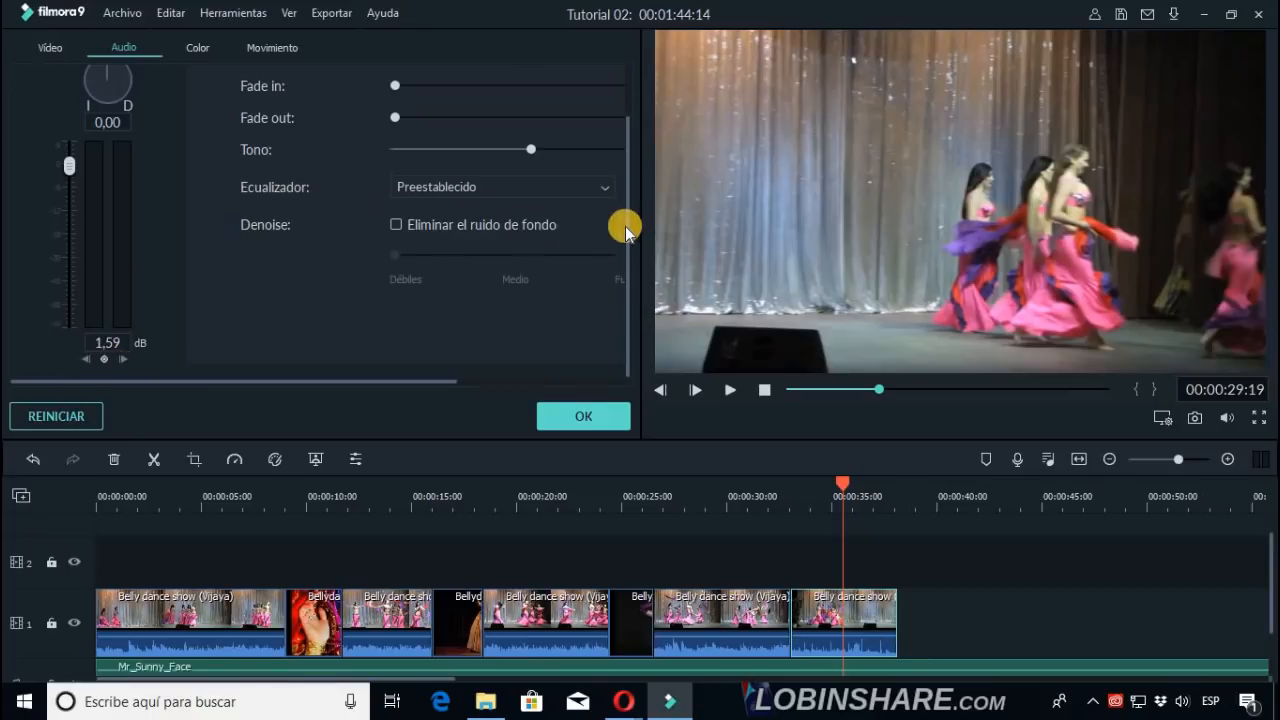
pyautogui.moveTo(626, 228); pyautogui.dragTo(629, 171)
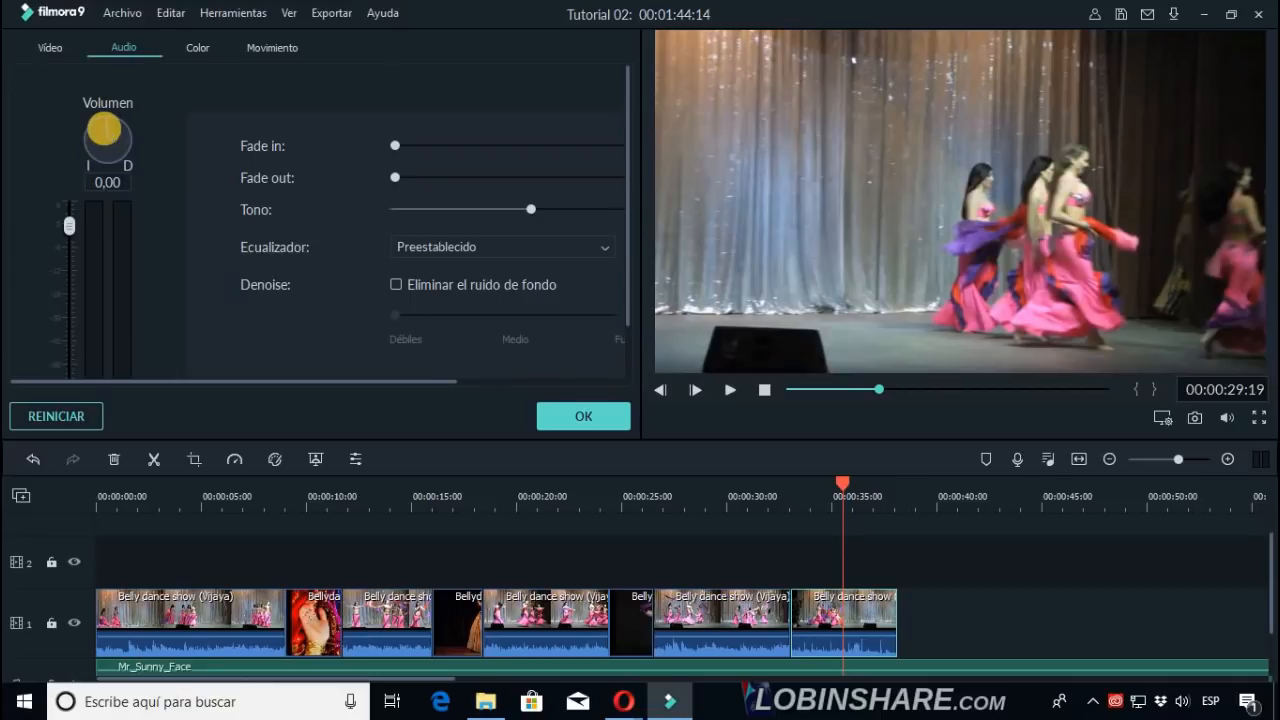
pyautogui.moveTo(100, 114)
pyautogui.mouseDown()
pyautogui.moveTo(94, 139)
pyautogui.moveTo(140, 126)
pyautogui.moveTo(110, 104)
pyautogui.mouseUp()
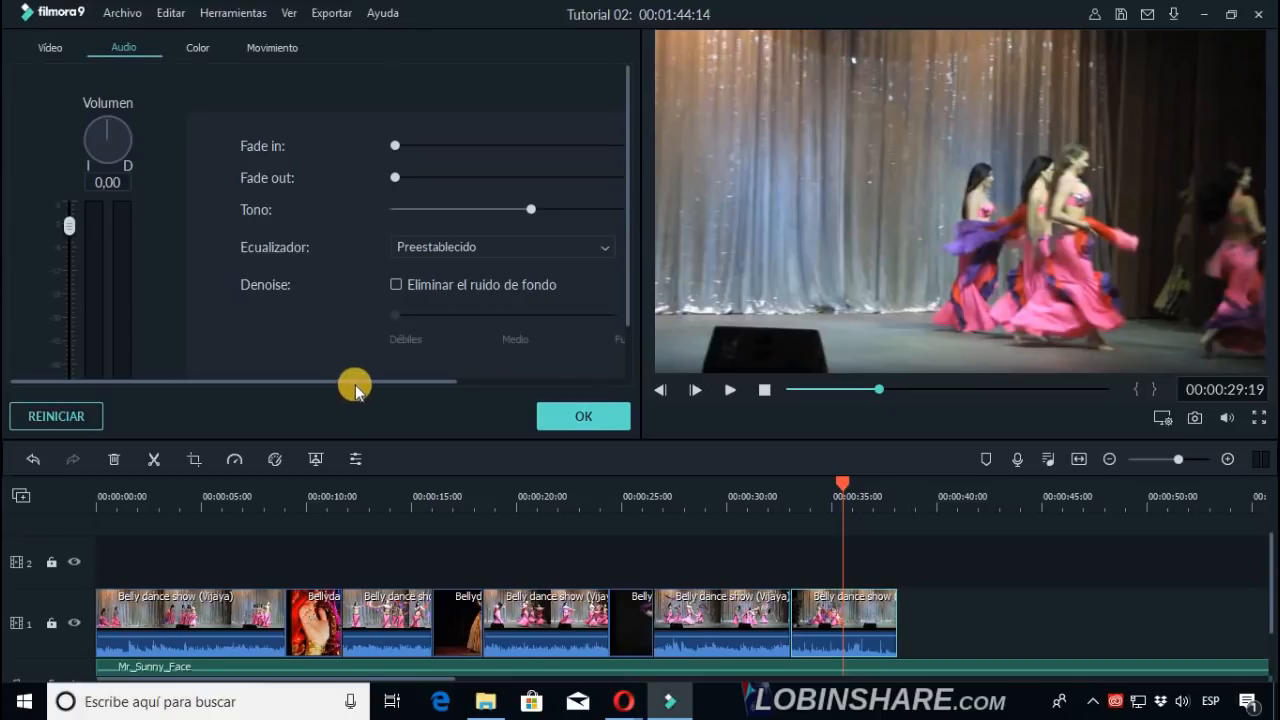
# Mute the Mr_Sunny_Face music track and play the last Belly dance show clip on its own, then pause.
pyautogui.moveTo(358, 384); pyautogui.dragTo(452, 366)
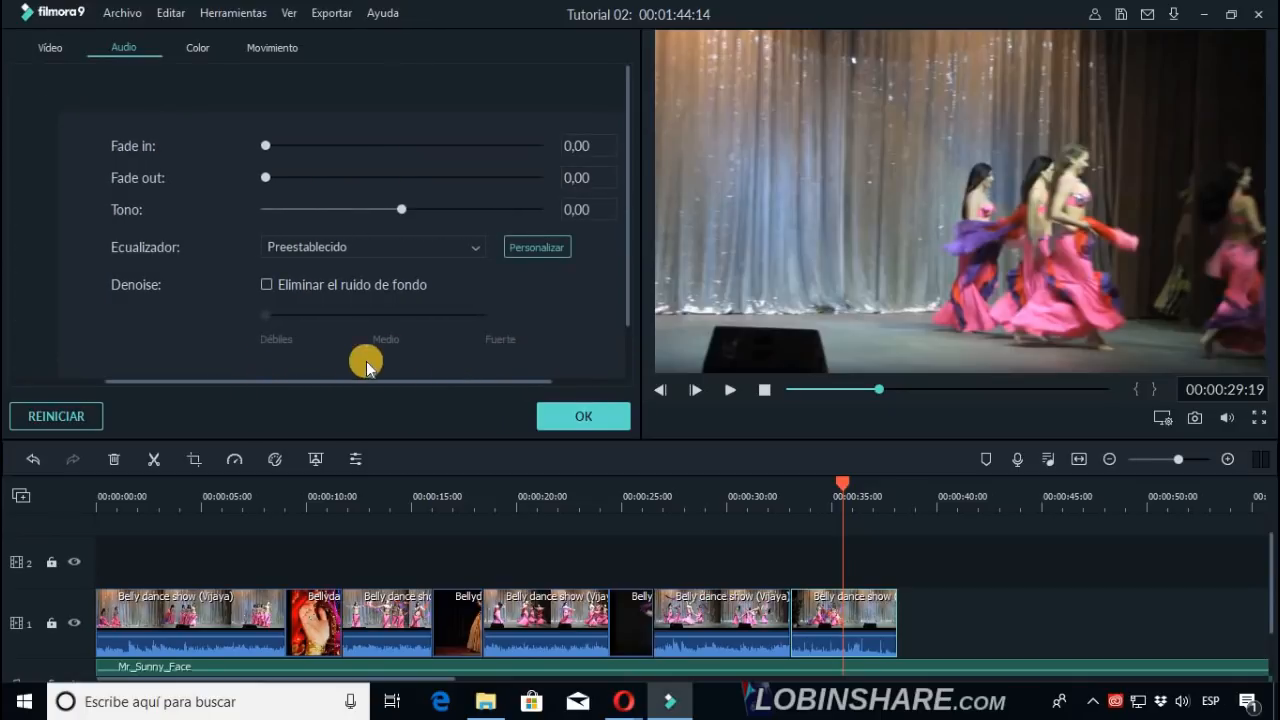
pyautogui.moveTo(371, 440); pyautogui.dragTo(368, 389)
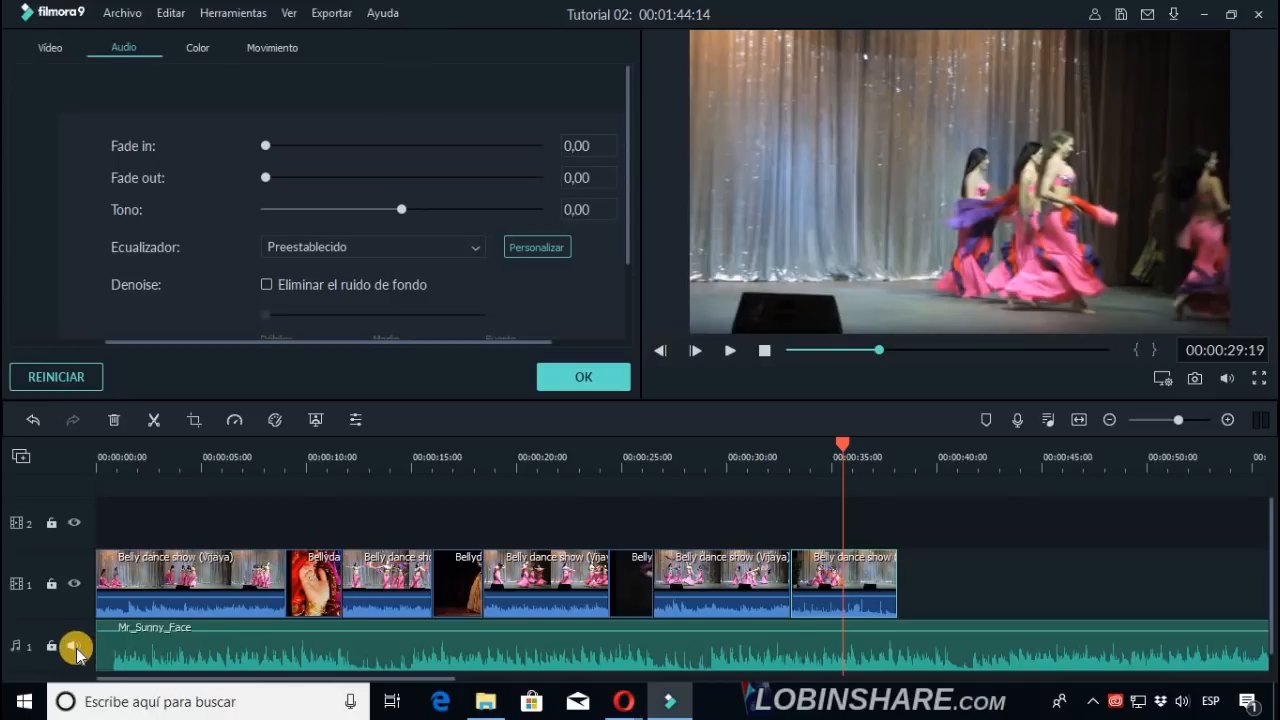
pyautogui.click(74, 647)
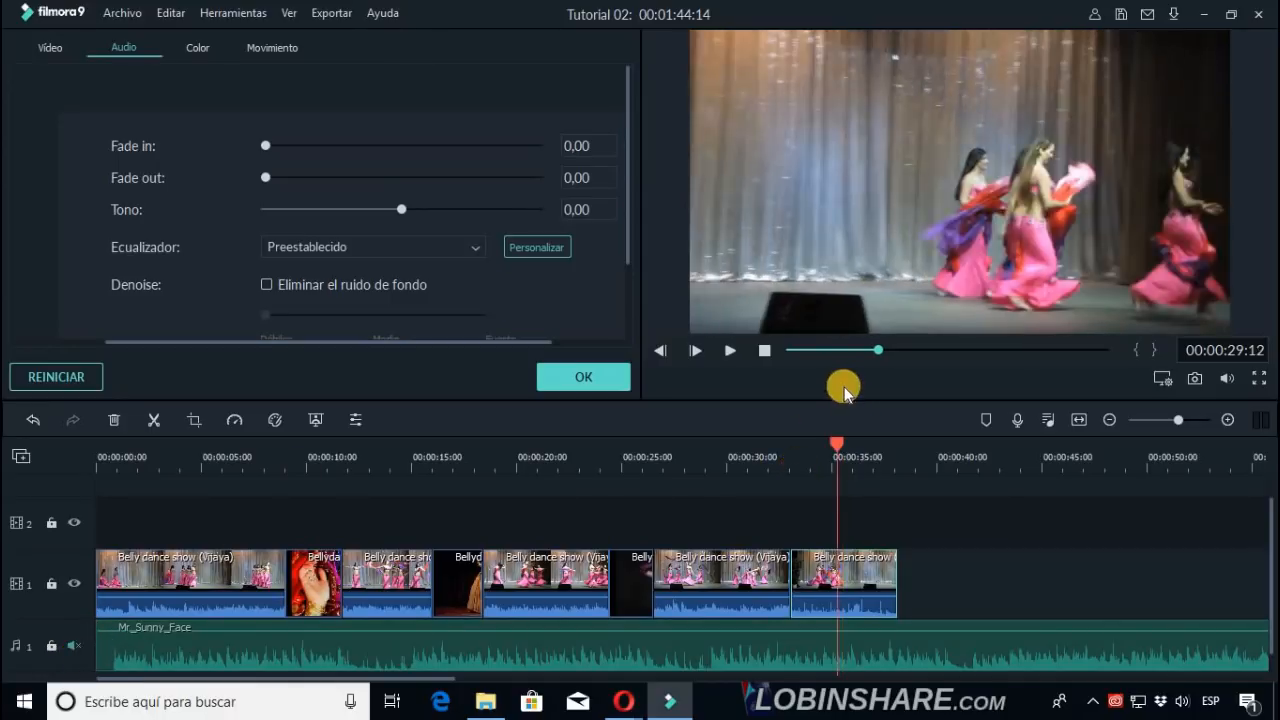
pyautogui.click(794, 460)
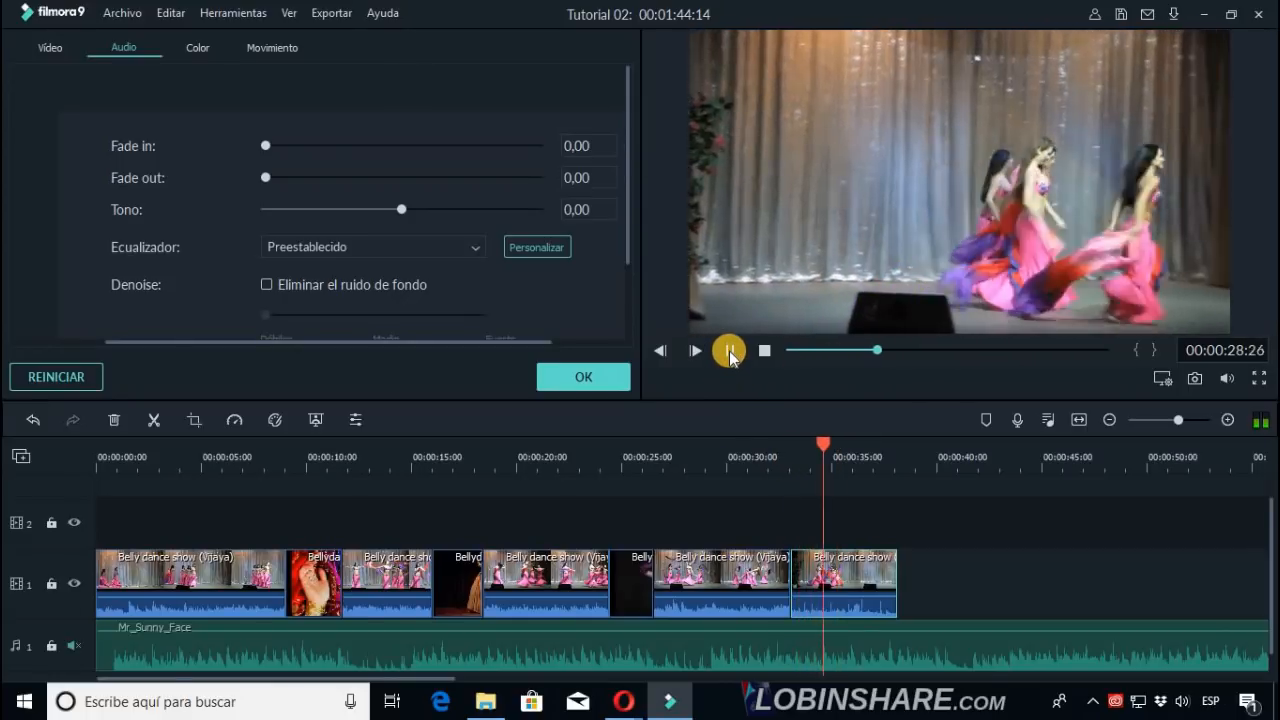
pyautogui.click(730, 352)
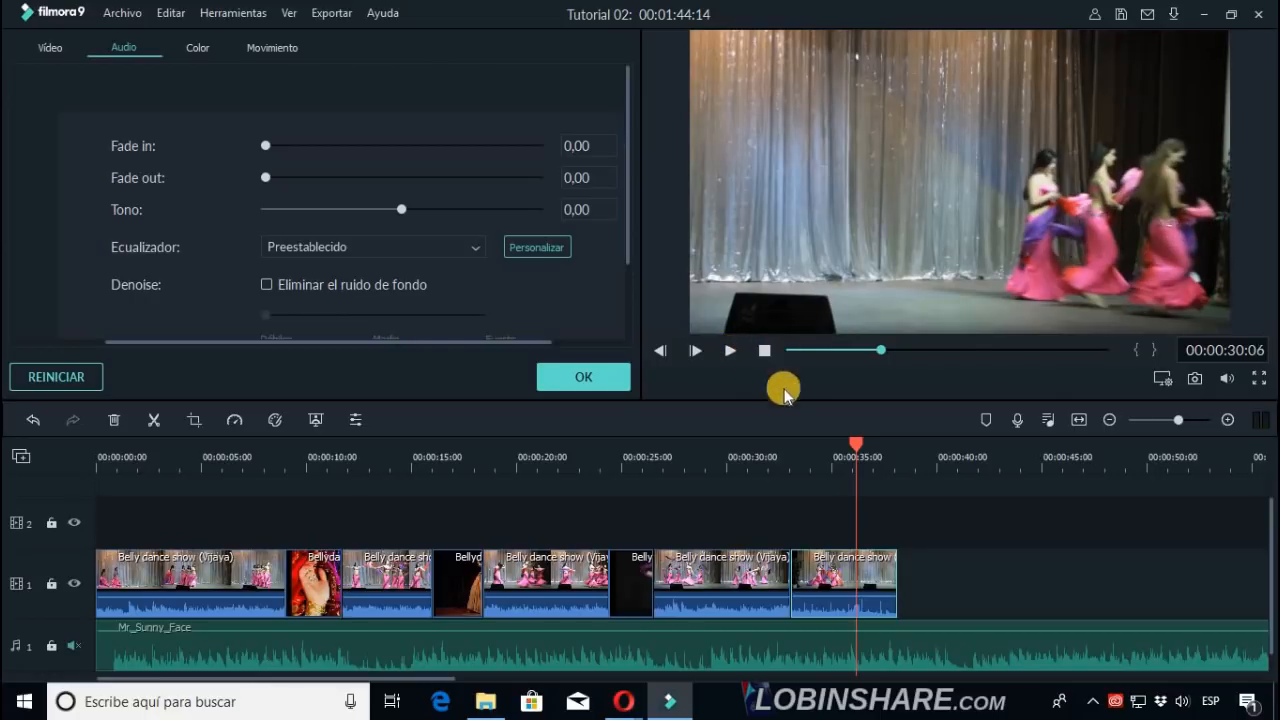
# Try a pitch (Tono) of 12,00 on the last clip while playing it from its start.
pyautogui.click(791, 459)
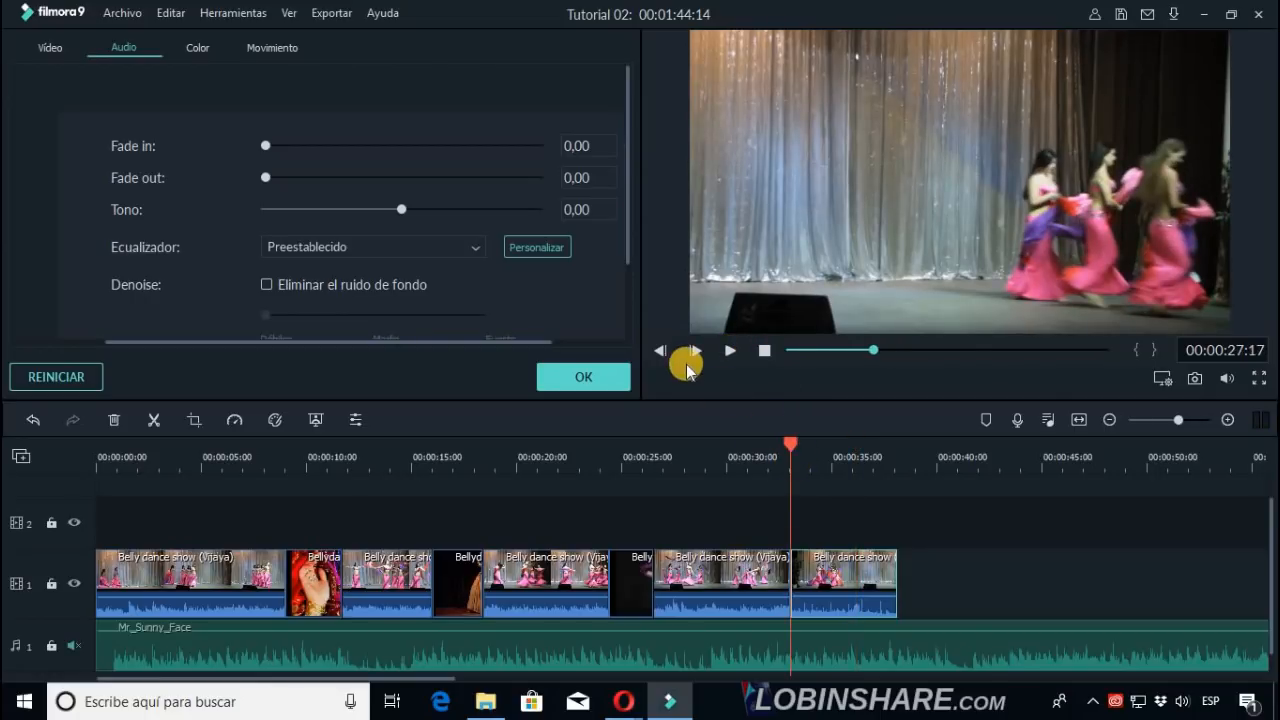
pyautogui.click(730, 352)
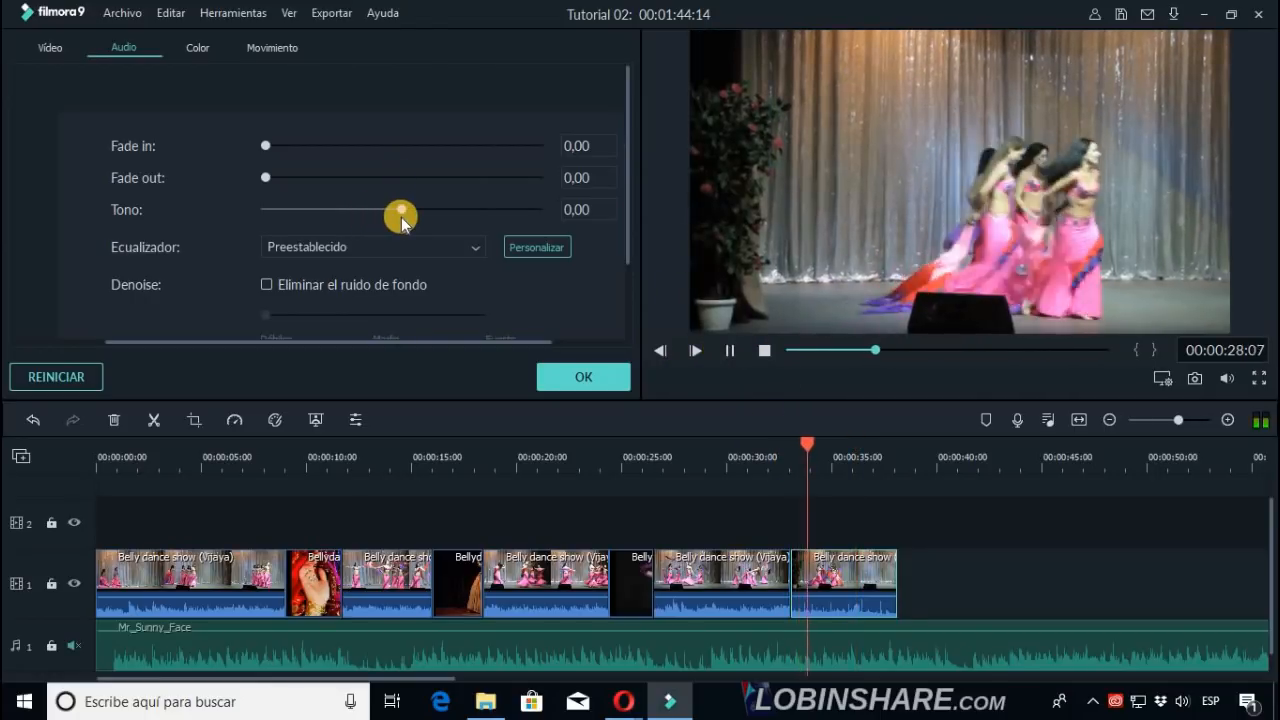
pyautogui.moveTo(401, 209); pyautogui.dragTo(575, 208)
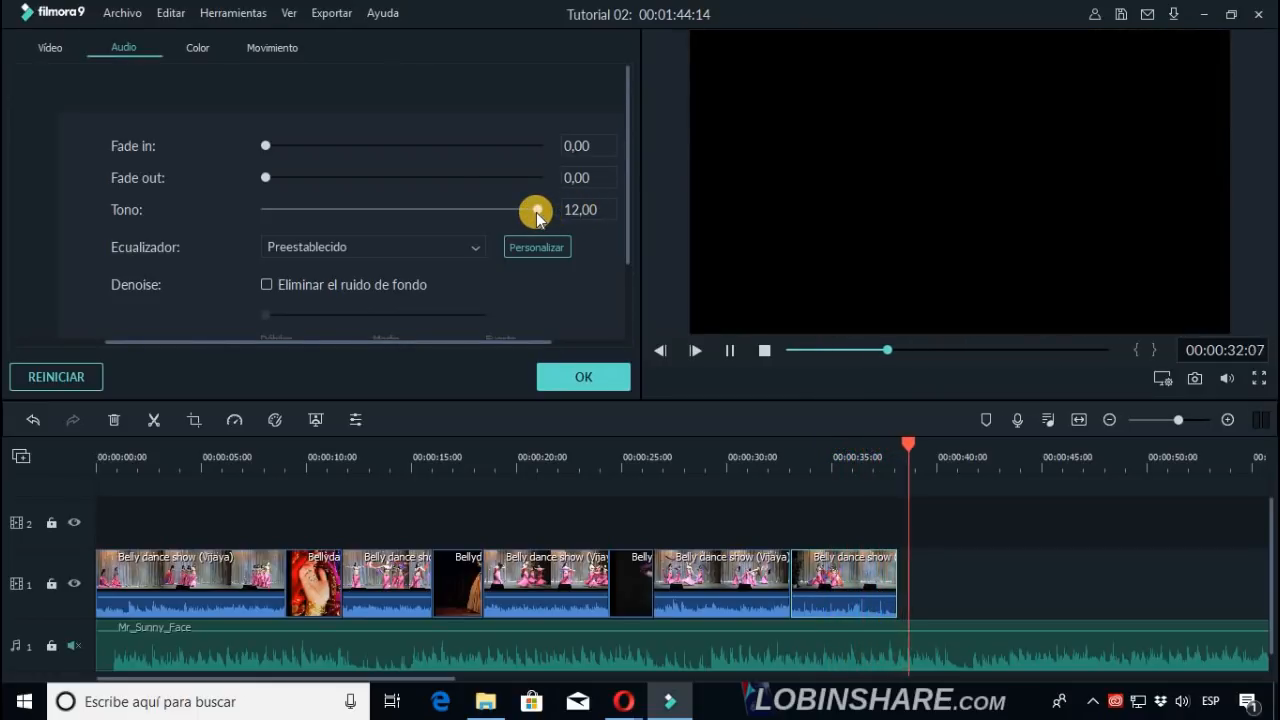
pyautogui.click(789, 472)
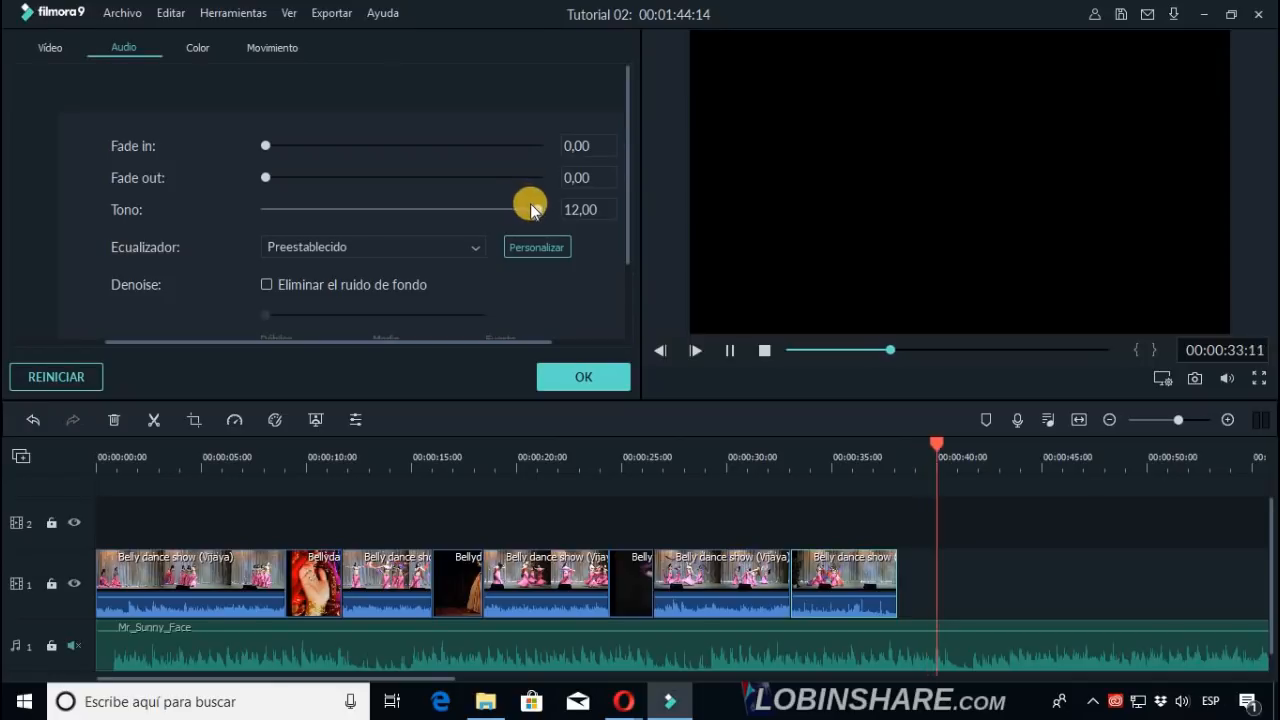
# Try a pitch of -12,00 on the last clip during playback, pause and restore the pitch to 0,00.
pyautogui.moveTo(531, 205); pyautogui.dragTo(251, 217)
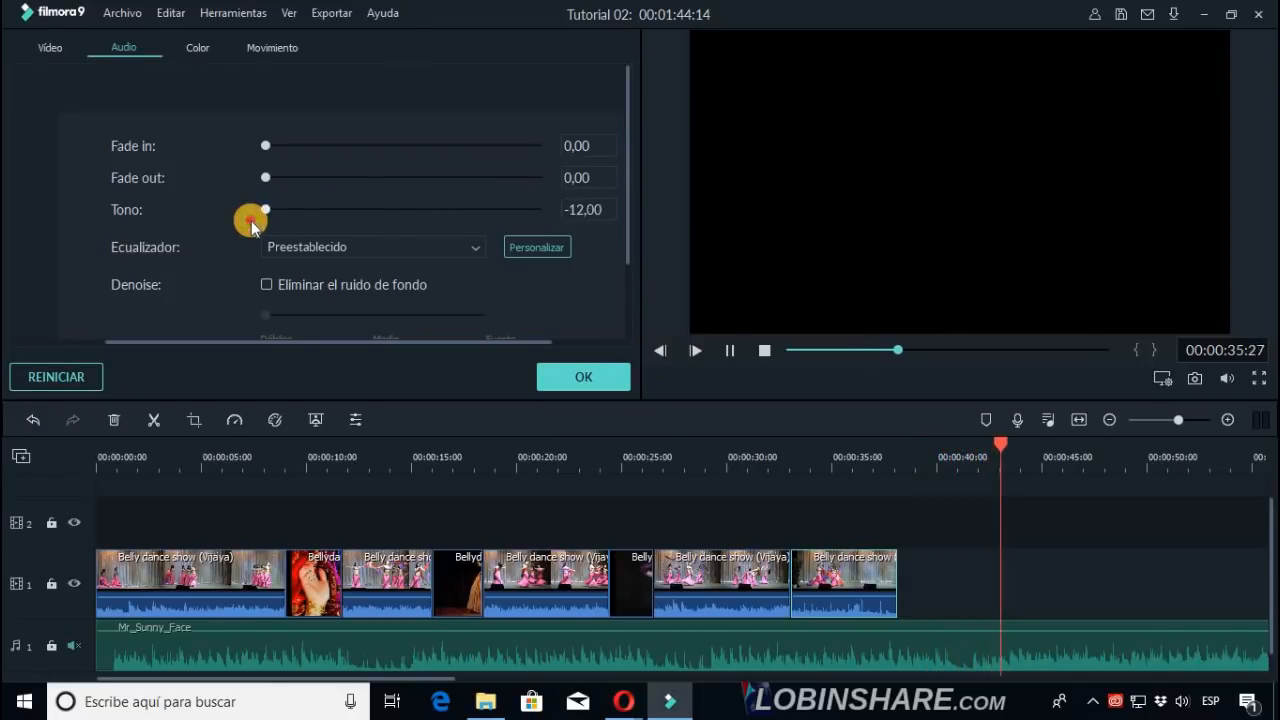
pyautogui.click(788, 463)
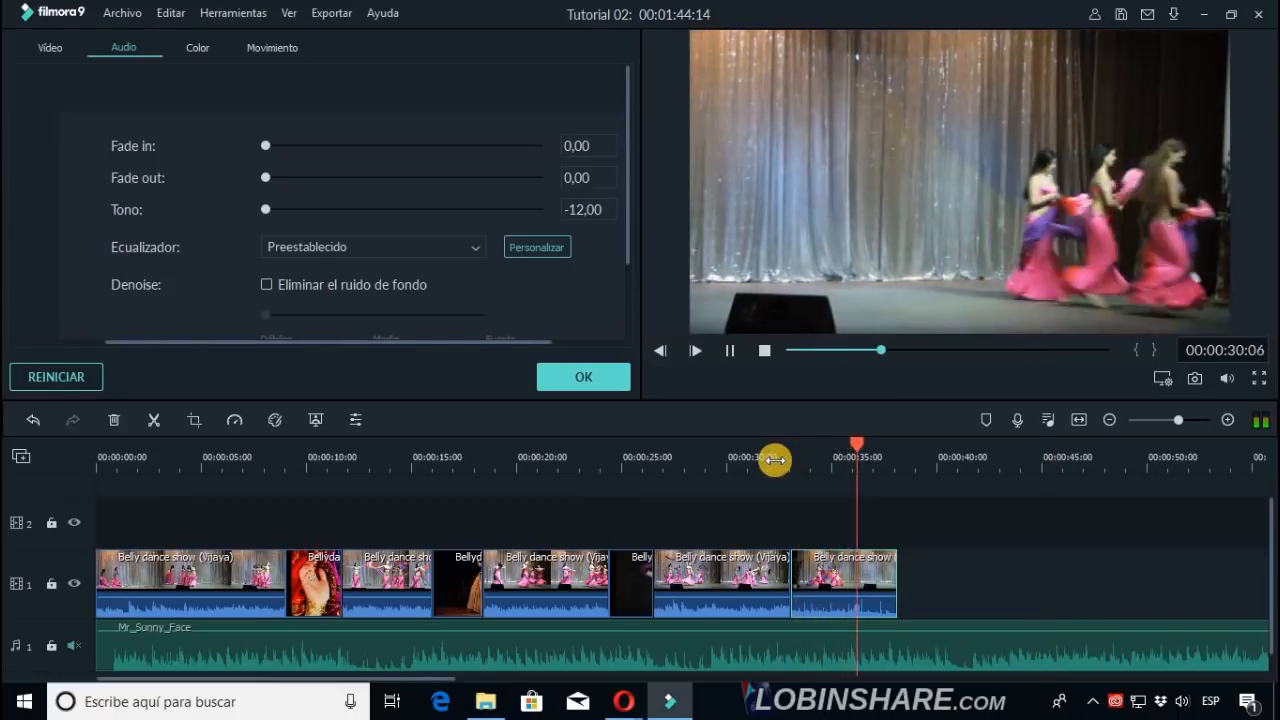
pyautogui.click(728, 349)
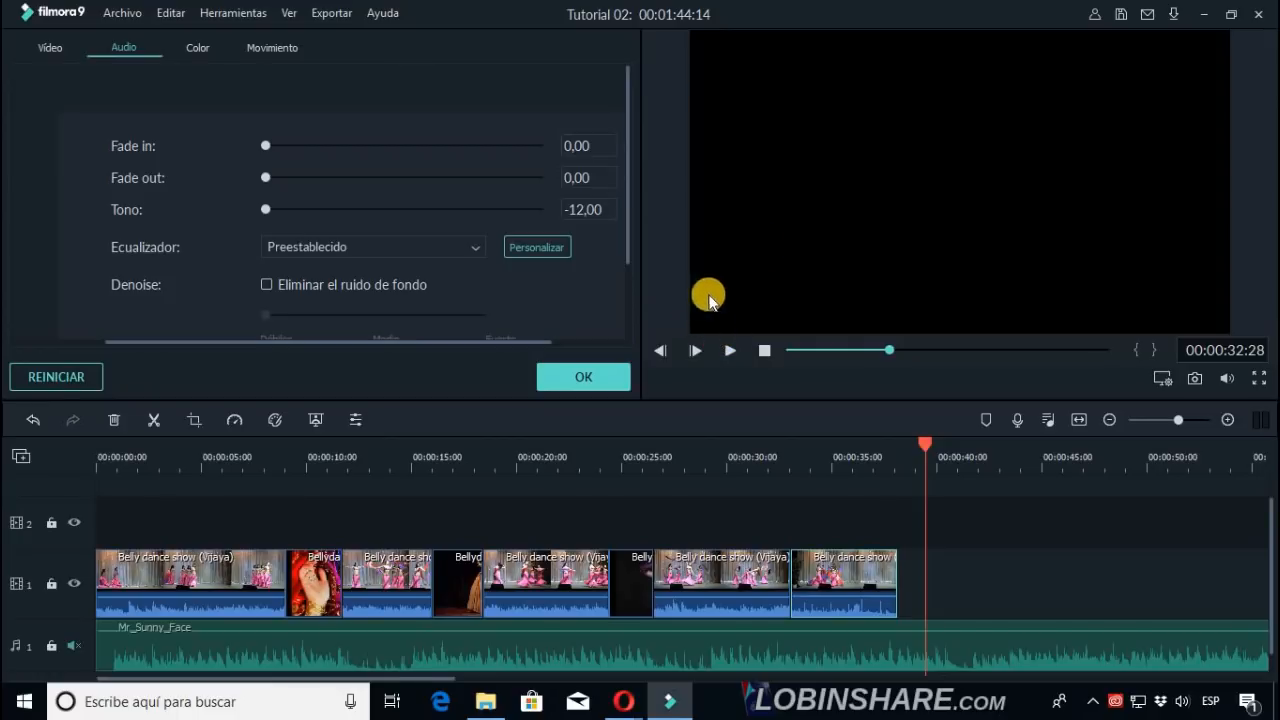
pyautogui.moveTo(640, 342); pyautogui.dragTo(640, 342)
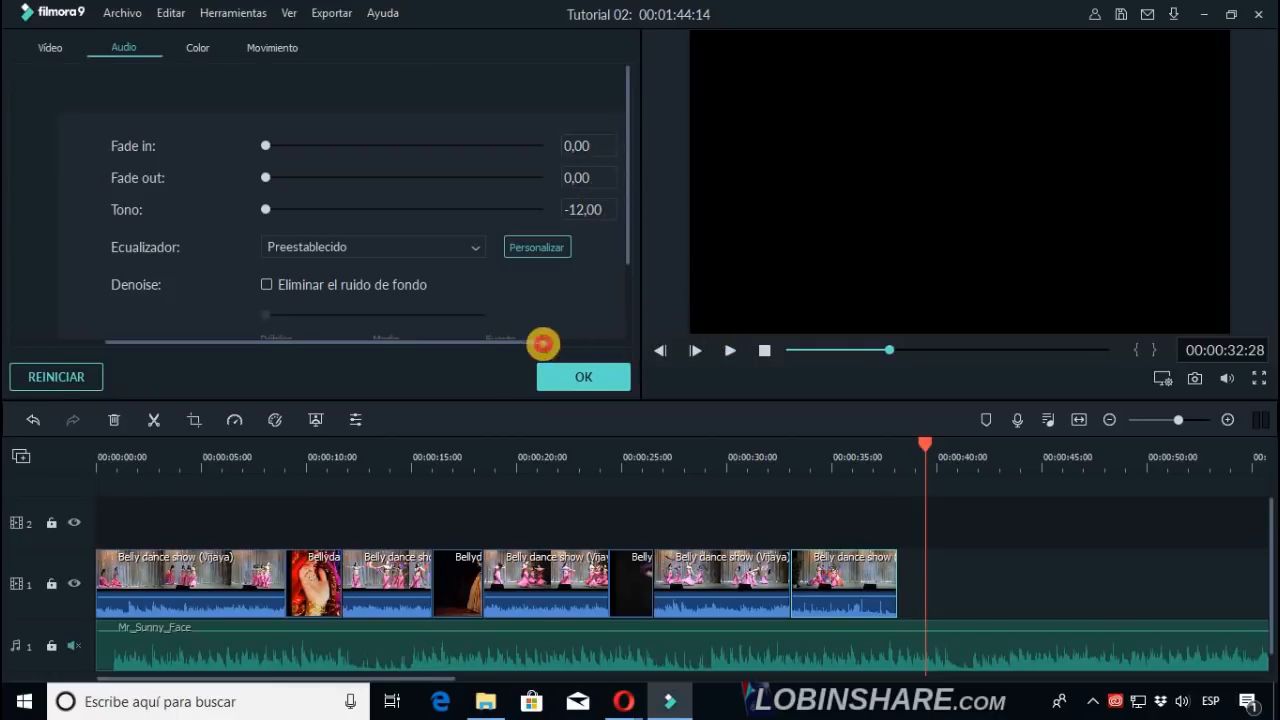
pyautogui.doubleClick(591, 206)
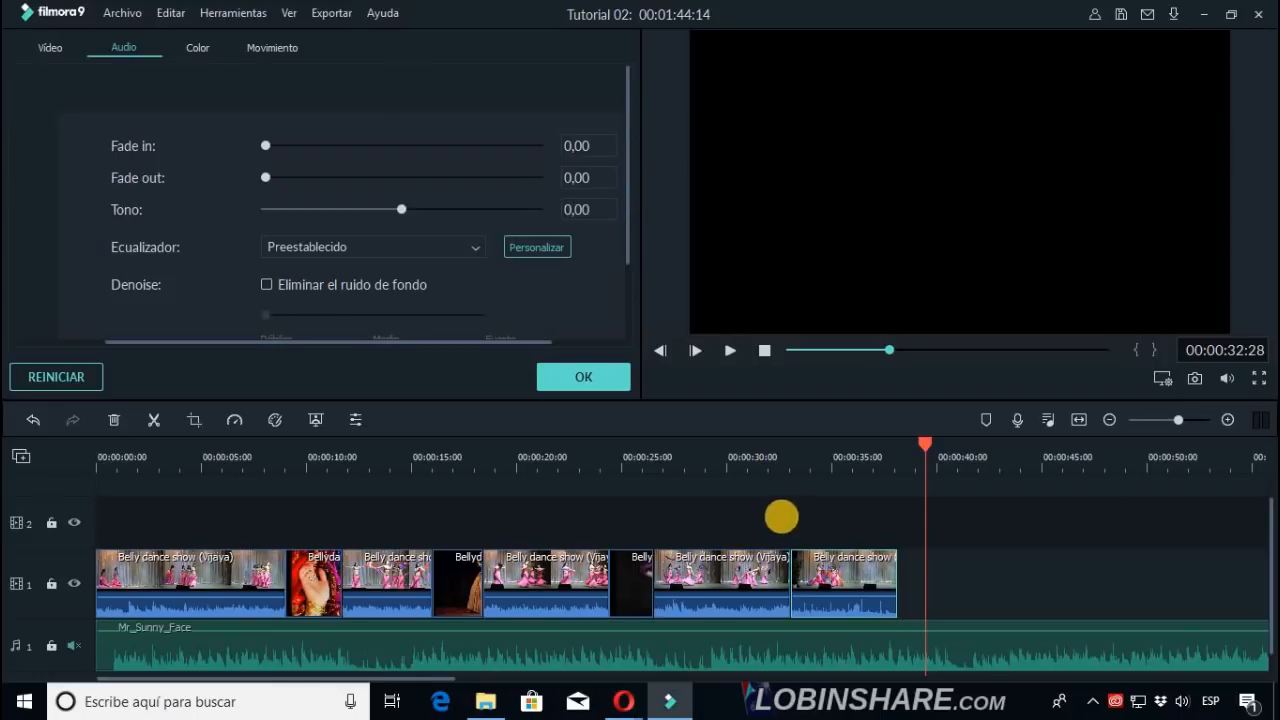
# Play the last clip from its start to hear it at pitch 0,00 and pause near its end.
pyautogui.click(793, 472)
pyautogui.click(730, 350)
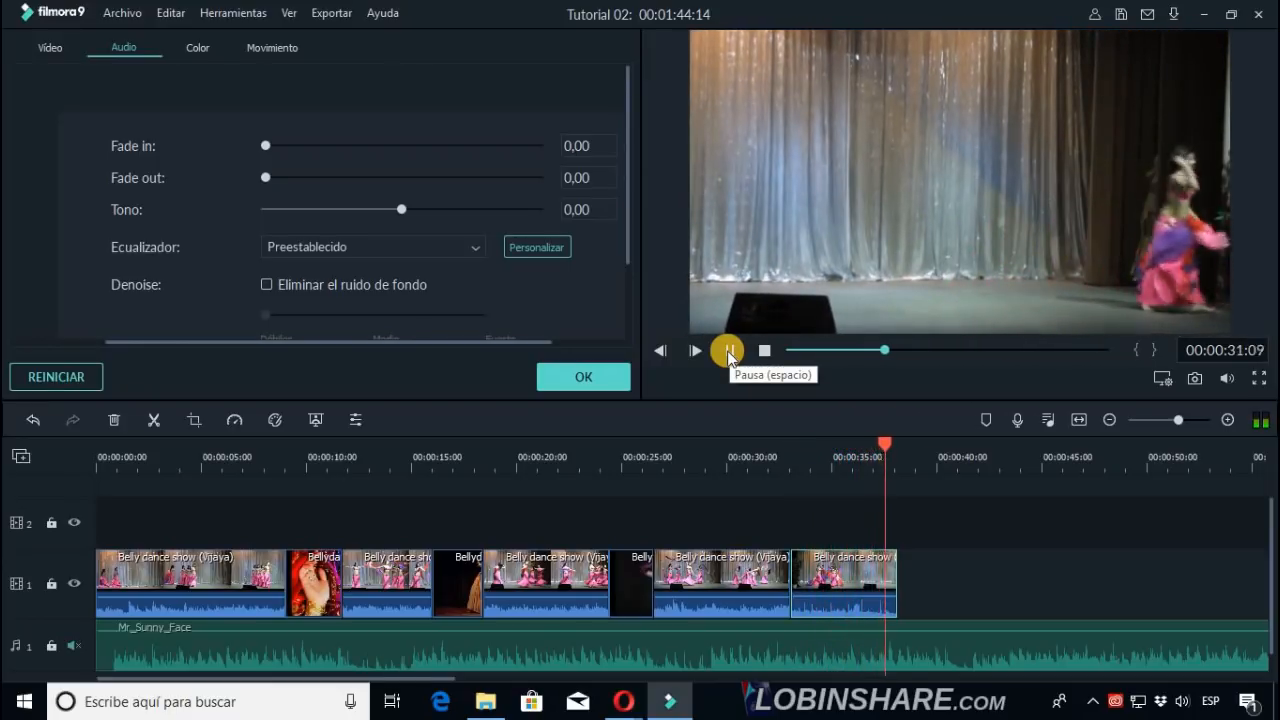
pyautogui.click(729, 351)
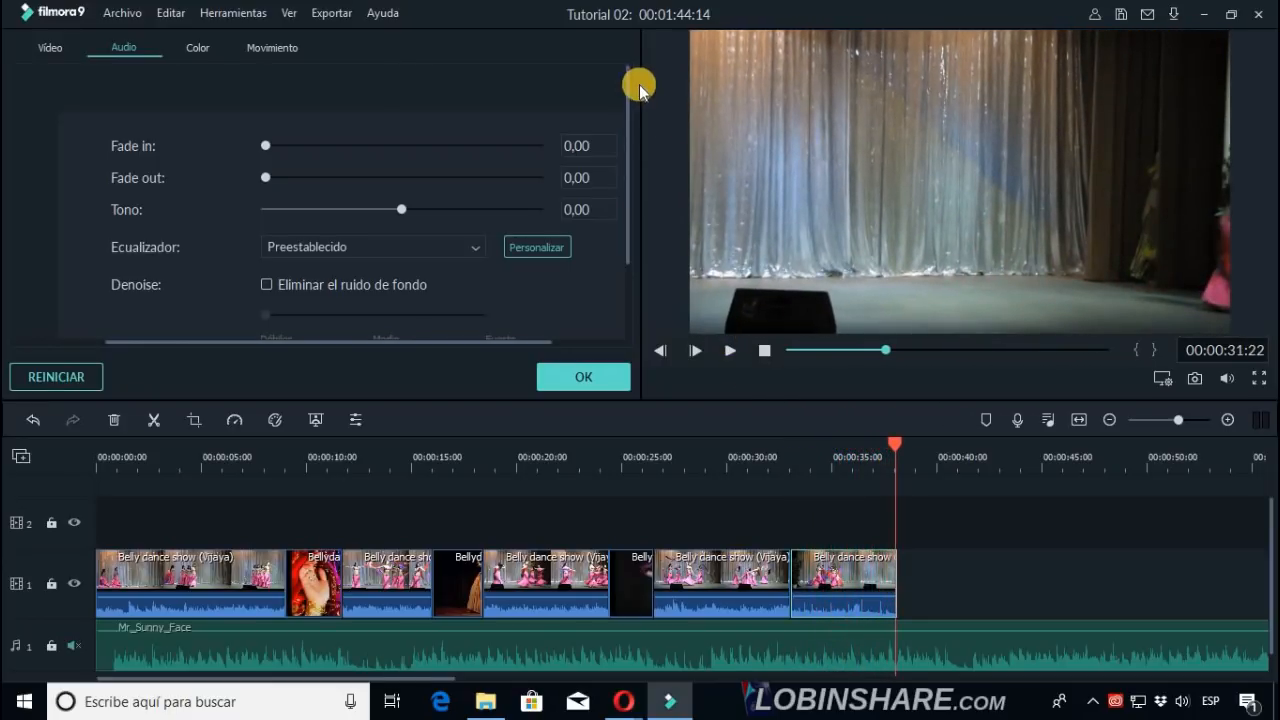
# Examine the equalizer presets and the custom equalizer bands for the last dance clip, keeping Preestablecido.
pyautogui.click(477, 249)
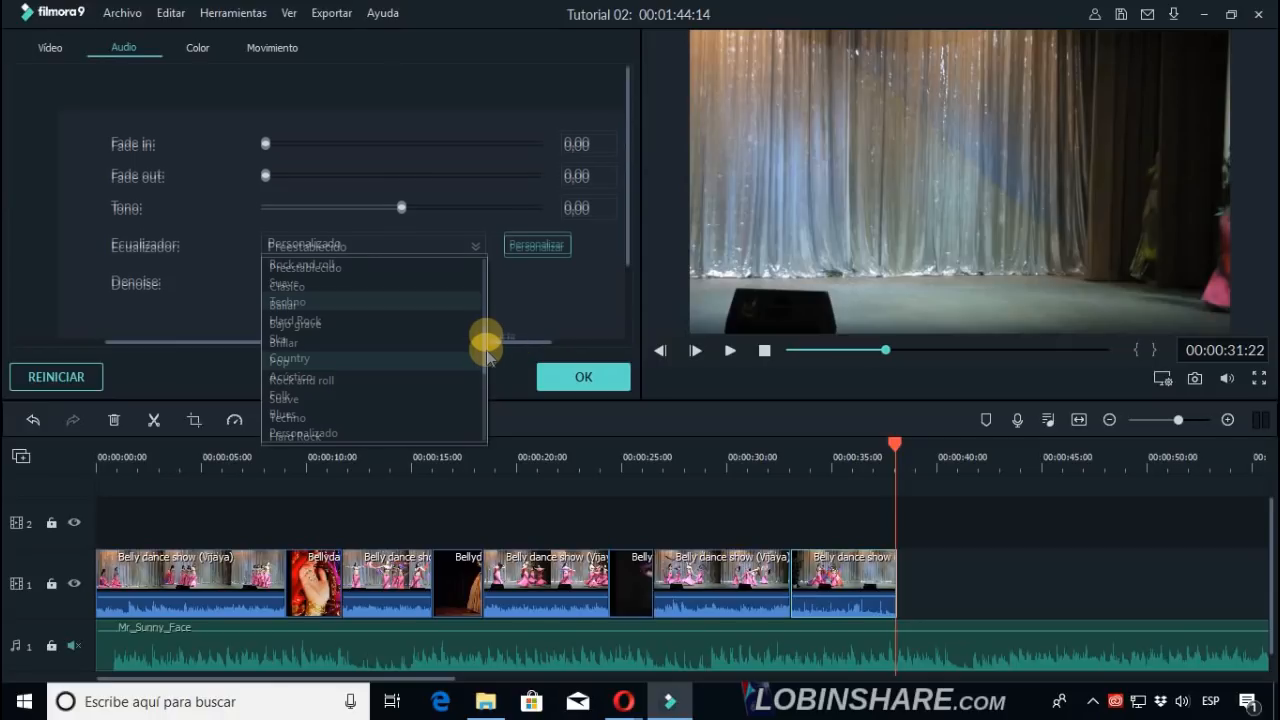
pyautogui.click(486, 335)
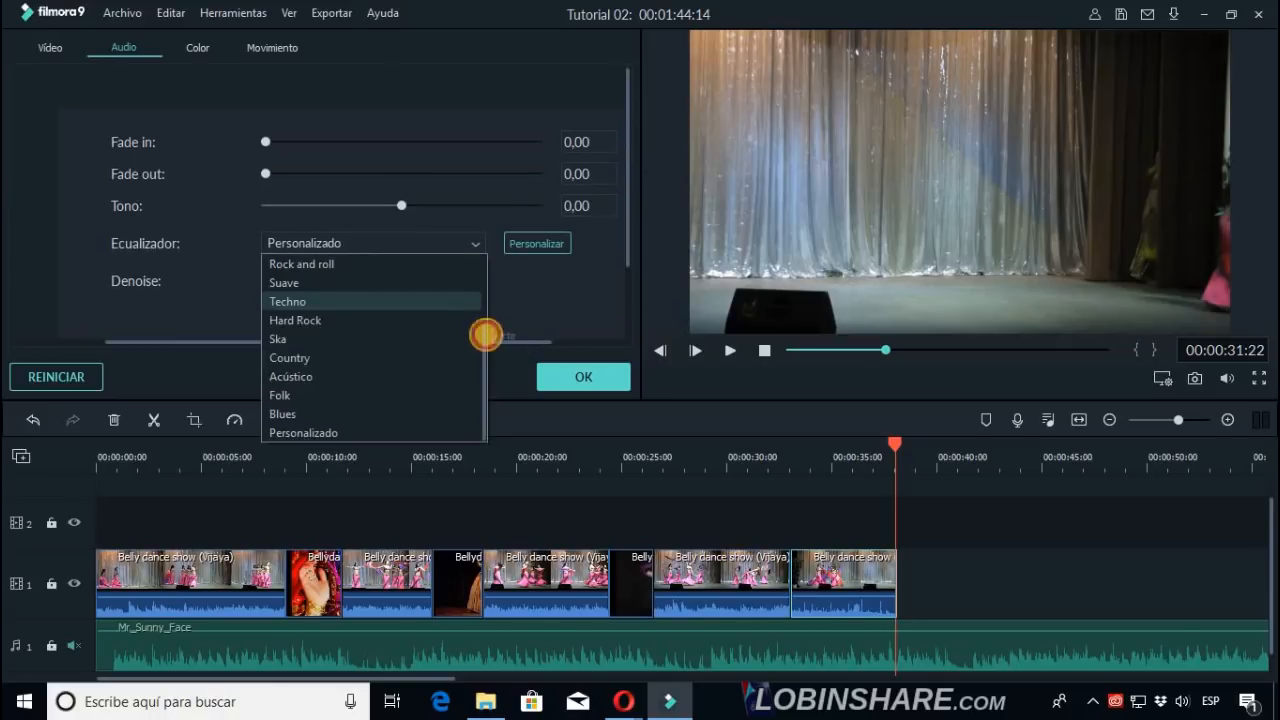
pyautogui.moveTo(486, 335); pyautogui.dragTo(486, 248)
pyautogui.click(424, 262)
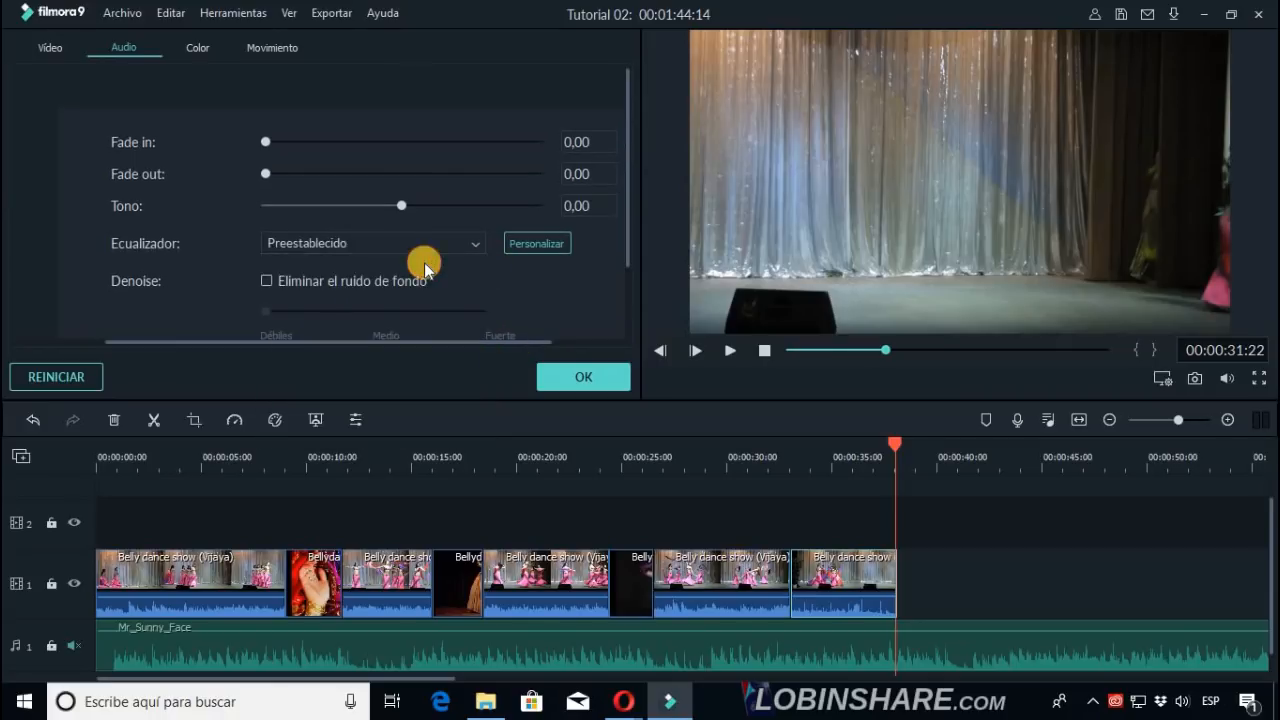
pyautogui.click(530, 245)
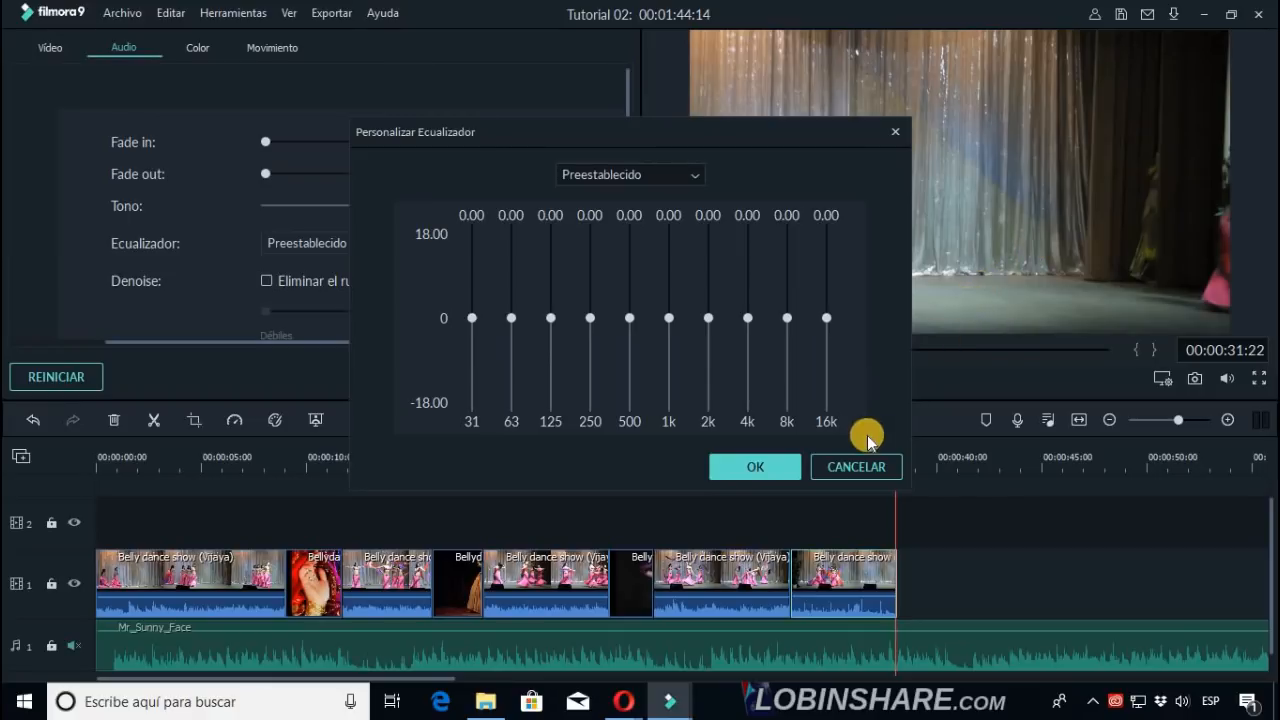
pyautogui.click(853, 465)
pyautogui.click(477, 245)
pyautogui.click(478, 245)
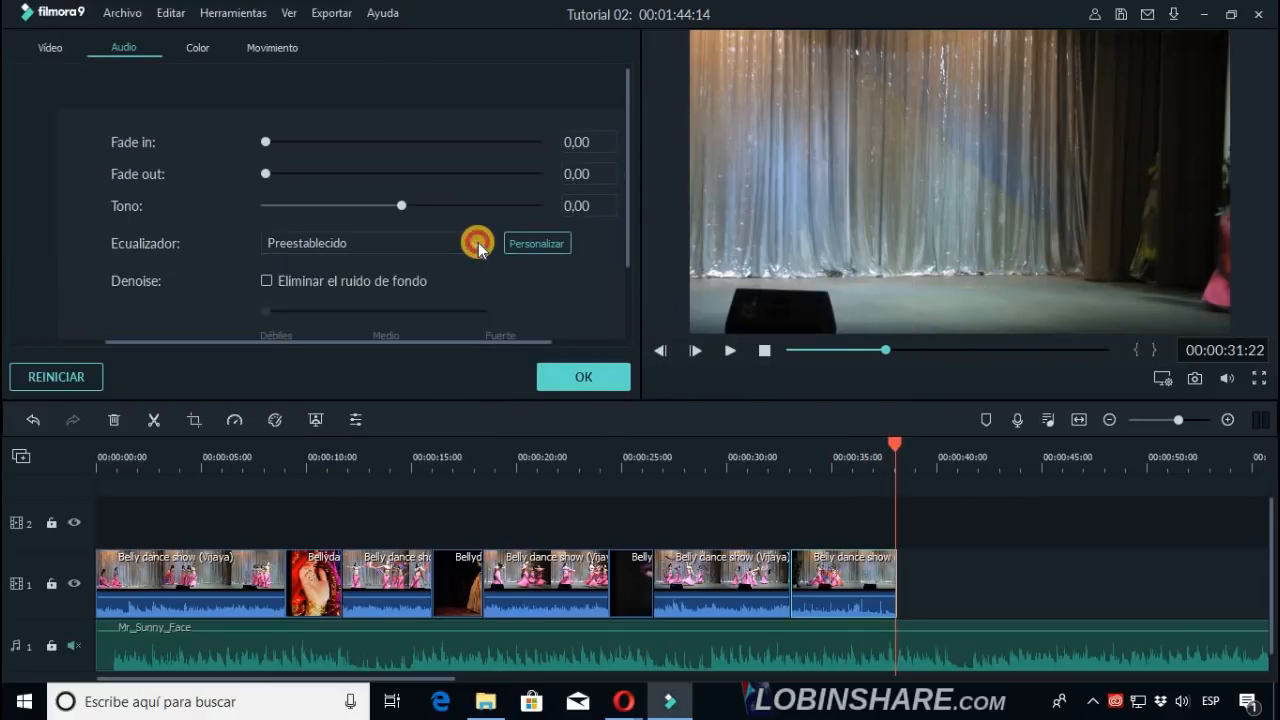
# Try background noise removal at about medium strength on the last dance clip's audio.
pyautogui.moveTo(627, 257); pyautogui.dragTo(626, 288)
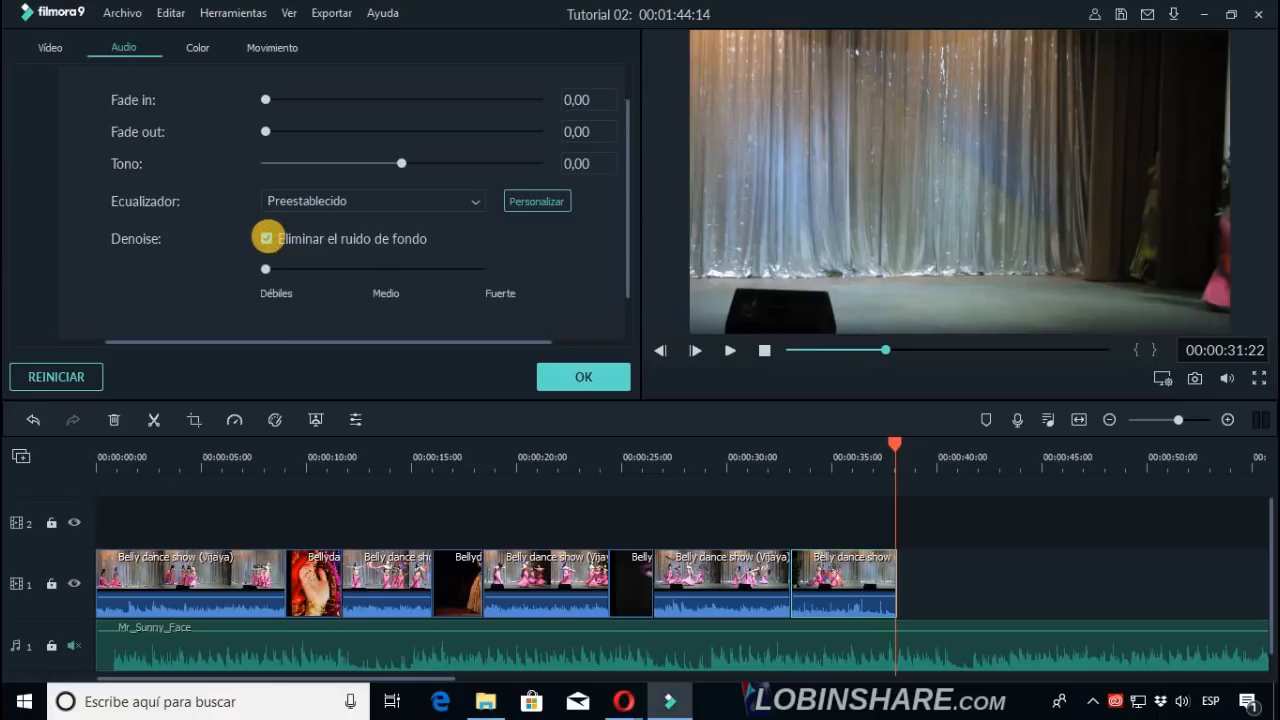
pyautogui.click(370, 272)
pyautogui.click(267, 242)
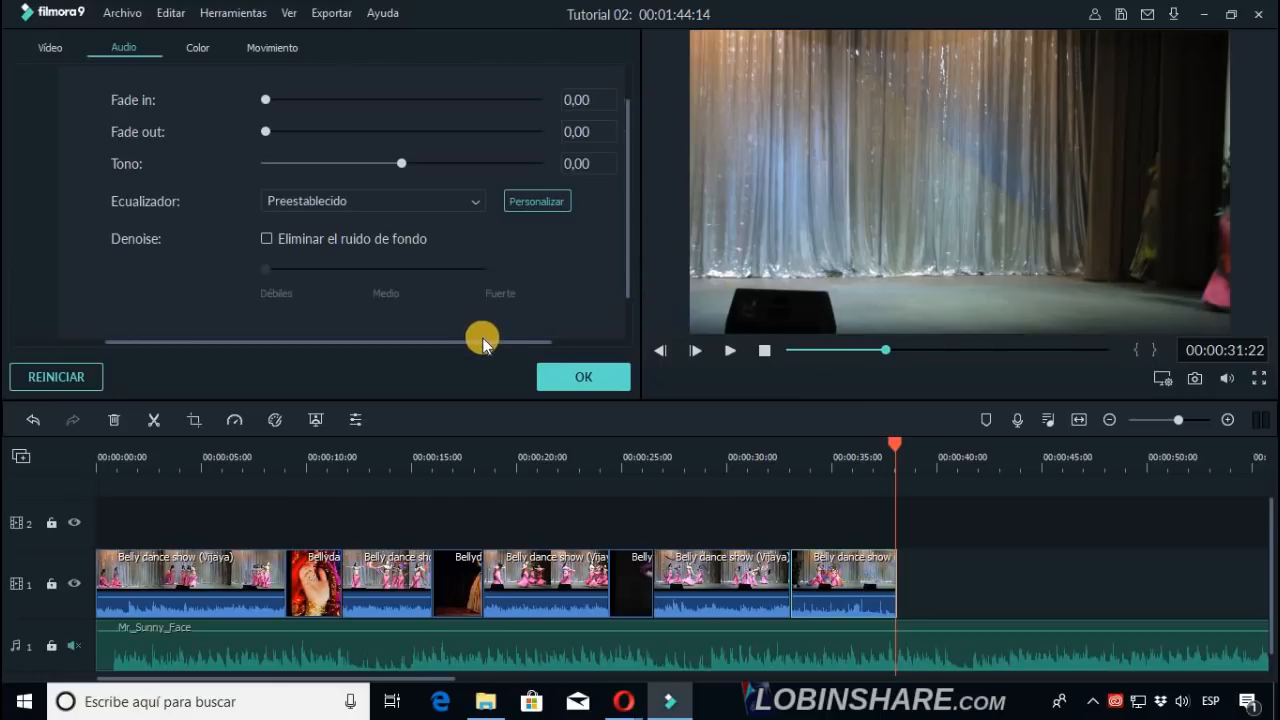
pyautogui.moveTo(480, 343); pyautogui.dragTo(271, 349)
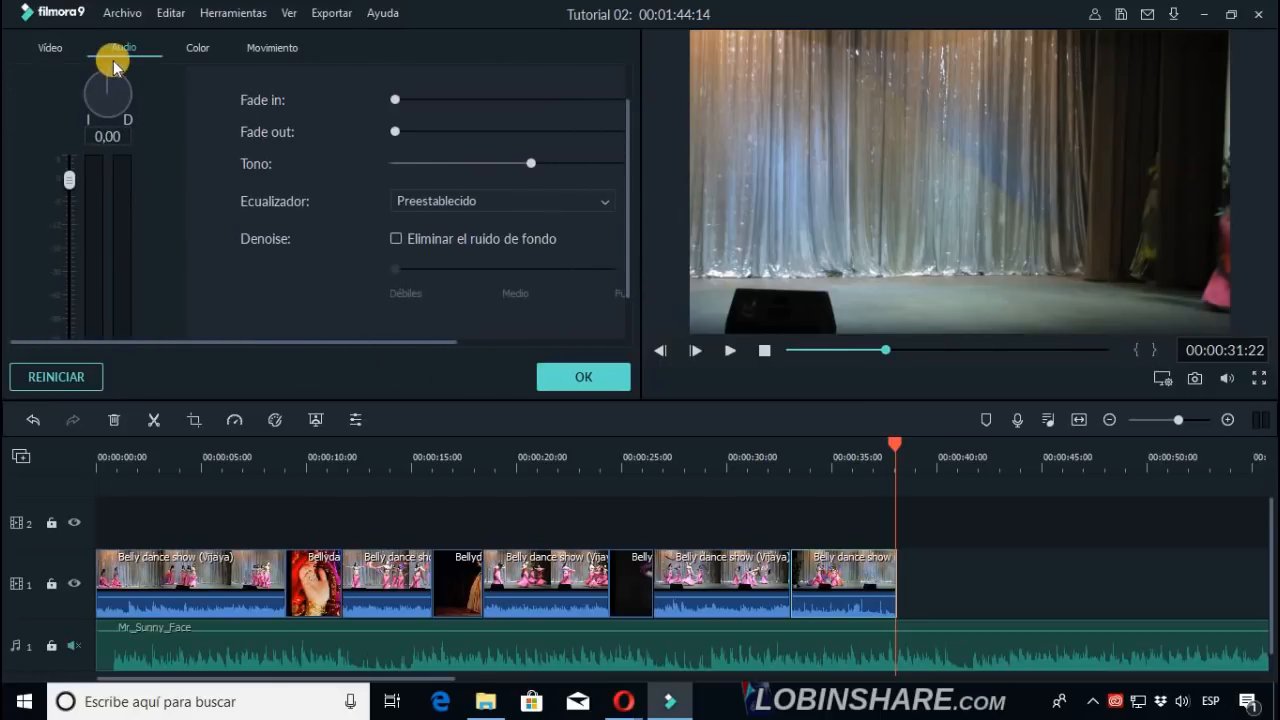
# Try adjusting the white balance temperature and tint of the last dance clip.
pyautogui.click(205, 47)
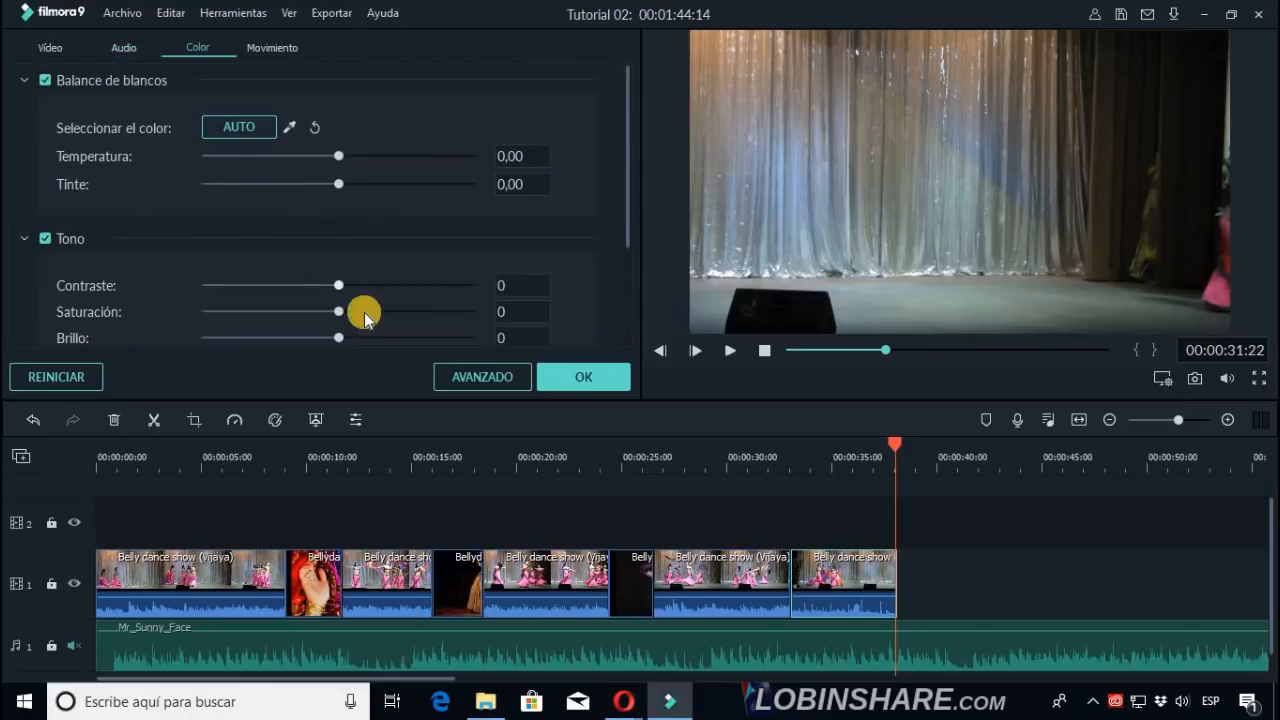
pyautogui.click(320, 464)
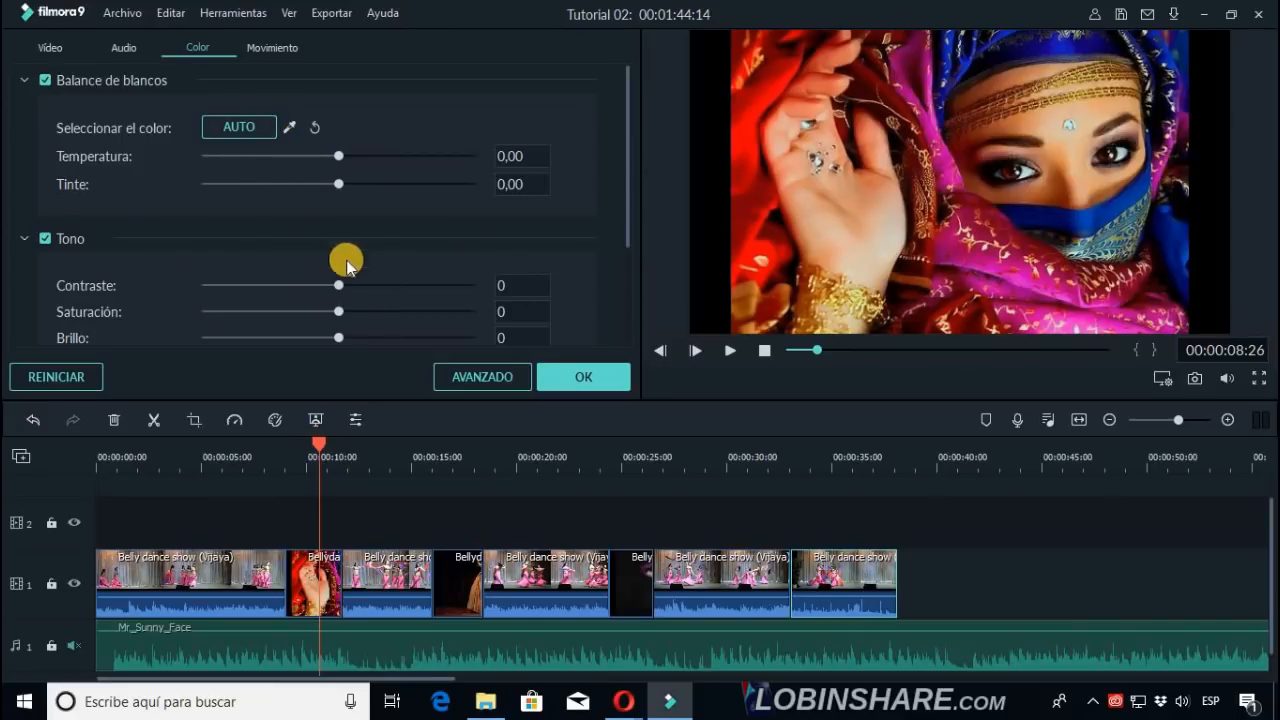
pyautogui.moveTo(336, 157); pyautogui.dragTo(412, 162)
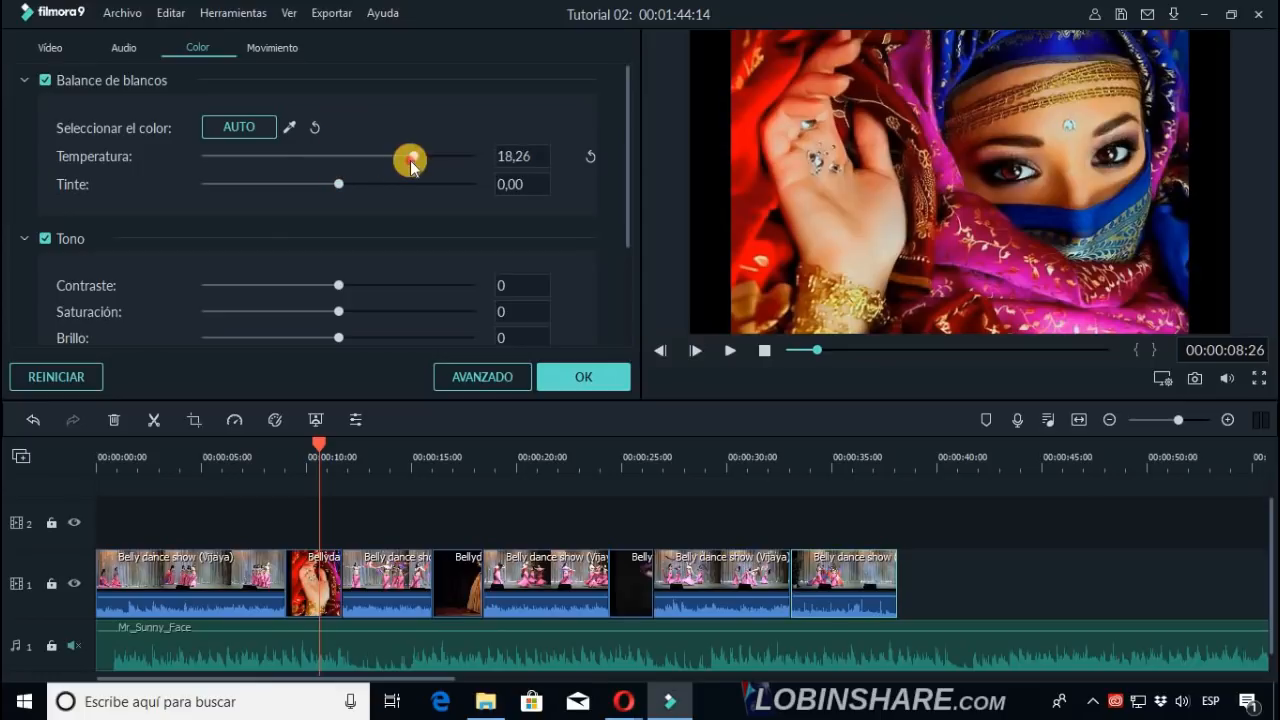
pyautogui.moveTo(305, 178); pyautogui.dragTo(334, 197)
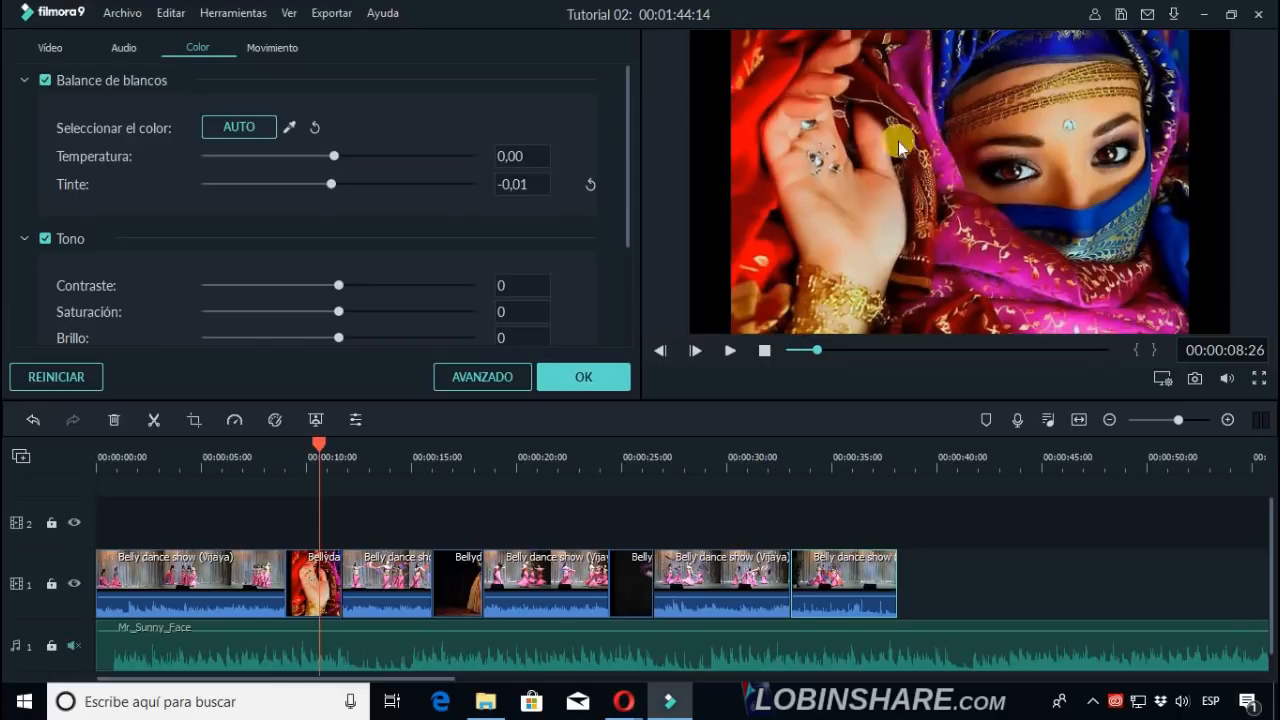
# Set the white balance temperature of the veiled-woman image clip to -26,01, keeping its tint at 0.
pyautogui.doubleClick(297, 594)
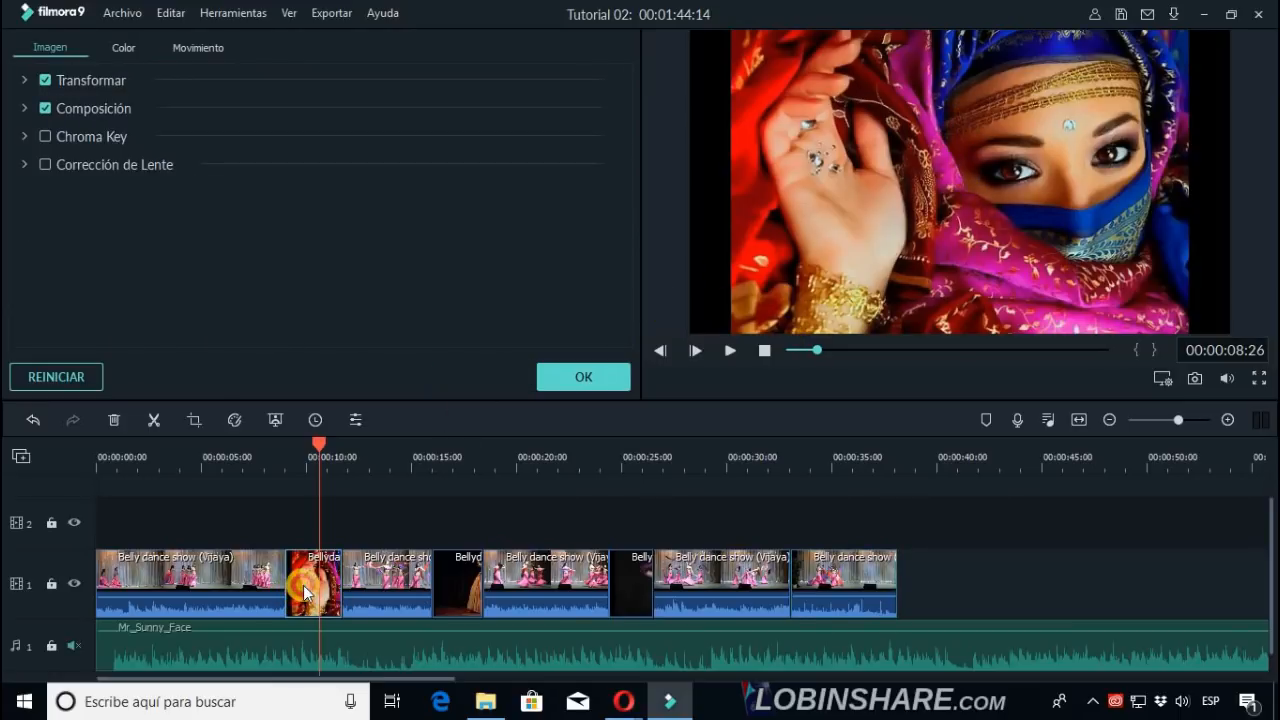
pyautogui.click(128, 48)
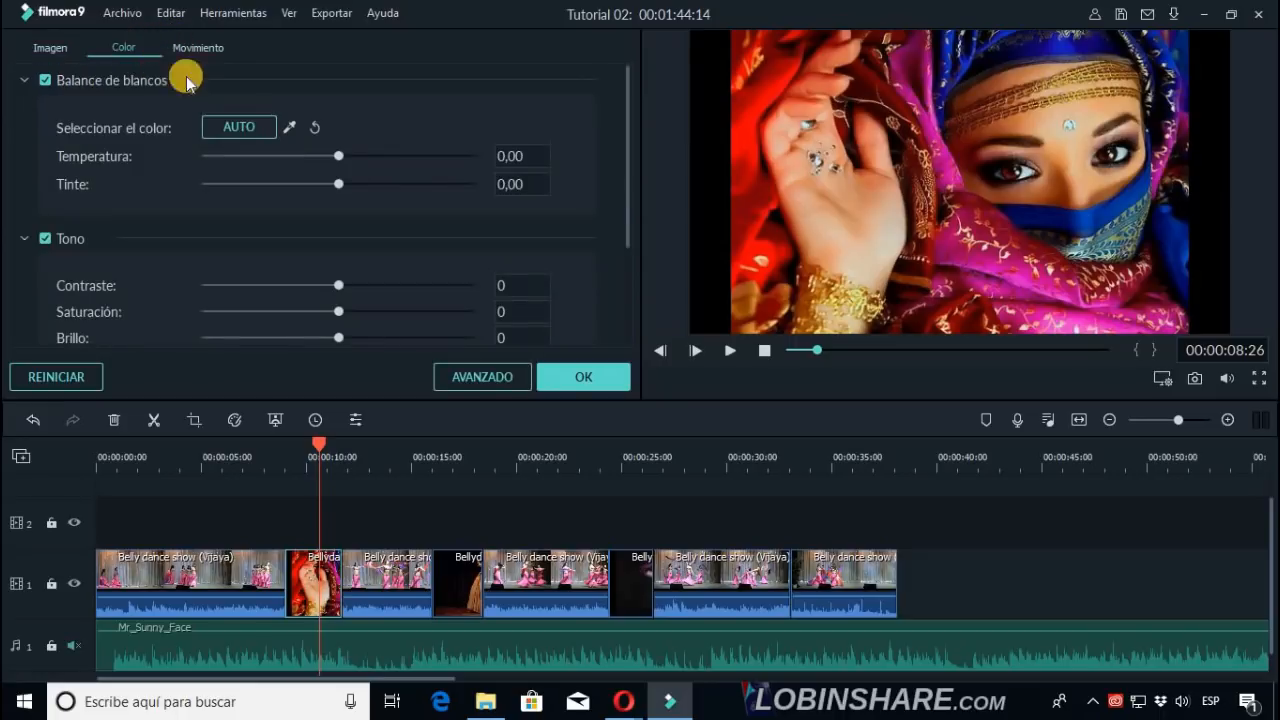
pyautogui.moveTo(337, 155); pyautogui.dragTo(262, 193)
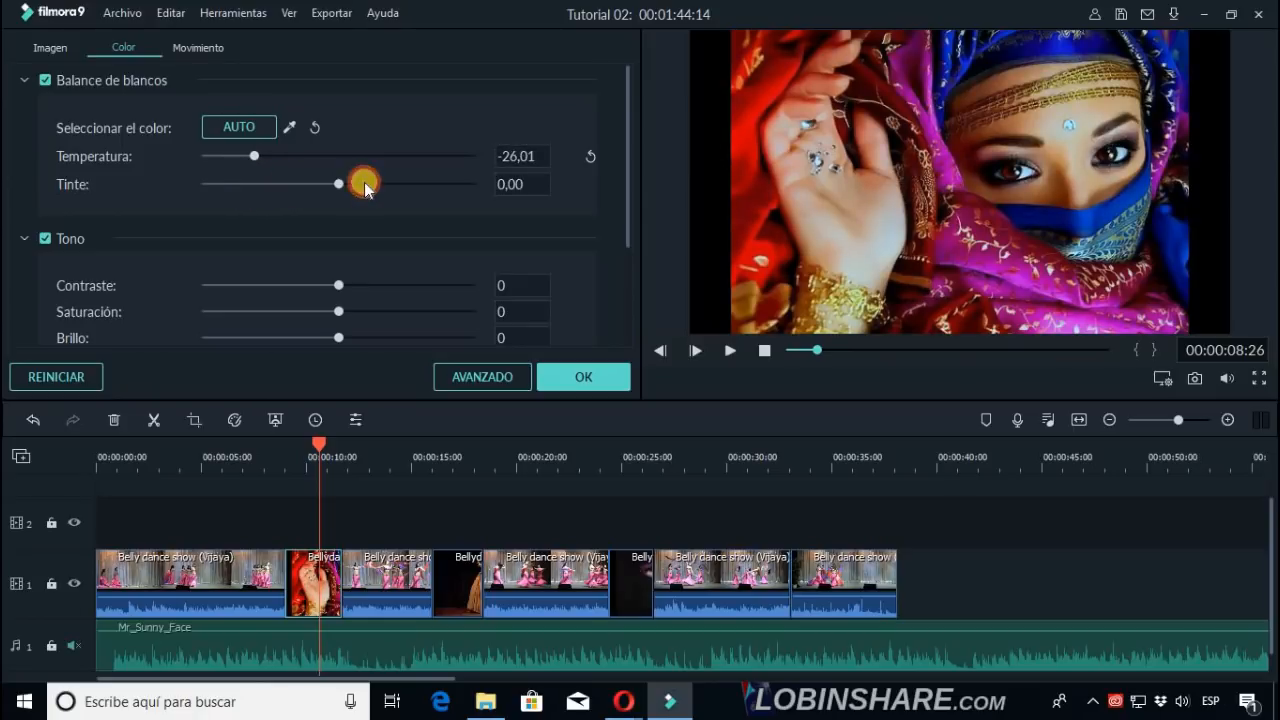
pyautogui.moveTo(339, 186)
pyautogui.mouseDown()
pyautogui.moveTo(430, 183)
pyautogui.moveTo(266, 190)
pyautogui.moveTo(352, 197)
pyautogui.mouseUp()
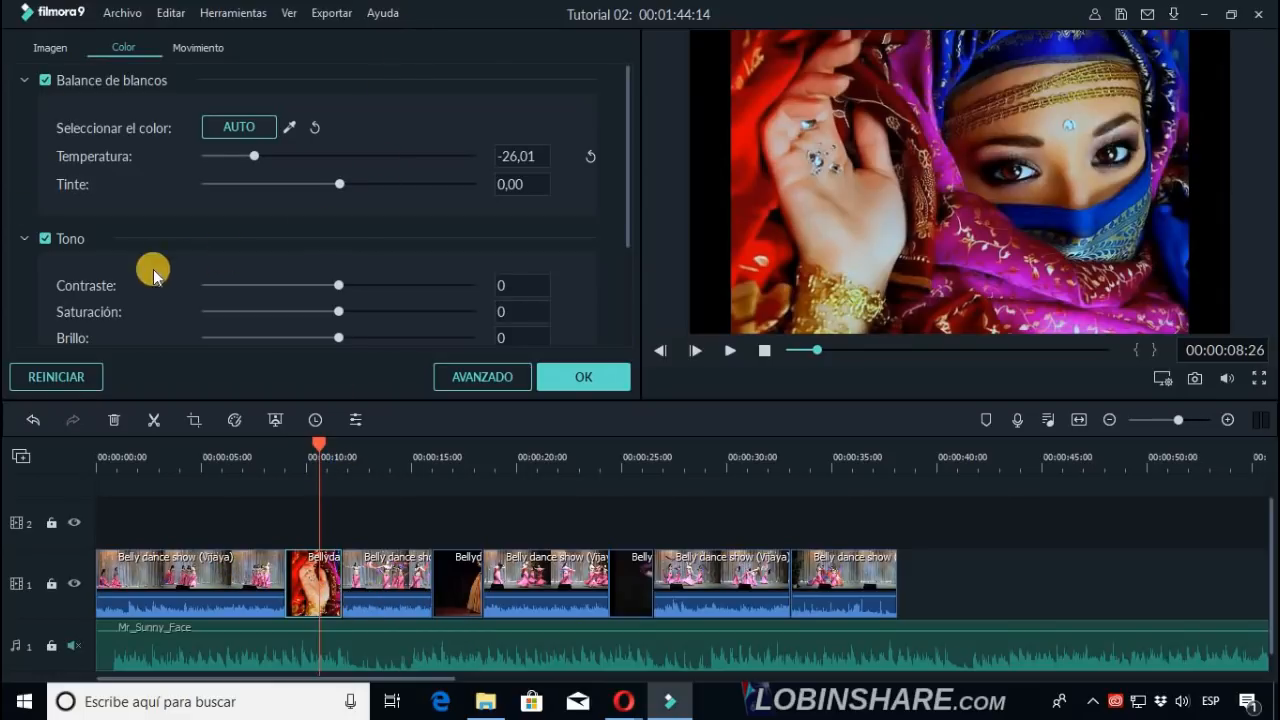
# Try different contrast levels on the veiled-woman image and return the contrast to 0.
pyautogui.moveTo(340, 285); pyautogui.dragTo(99, 266)
pyautogui.moveTo(206, 285); pyautogui.dragTo(334, 288)
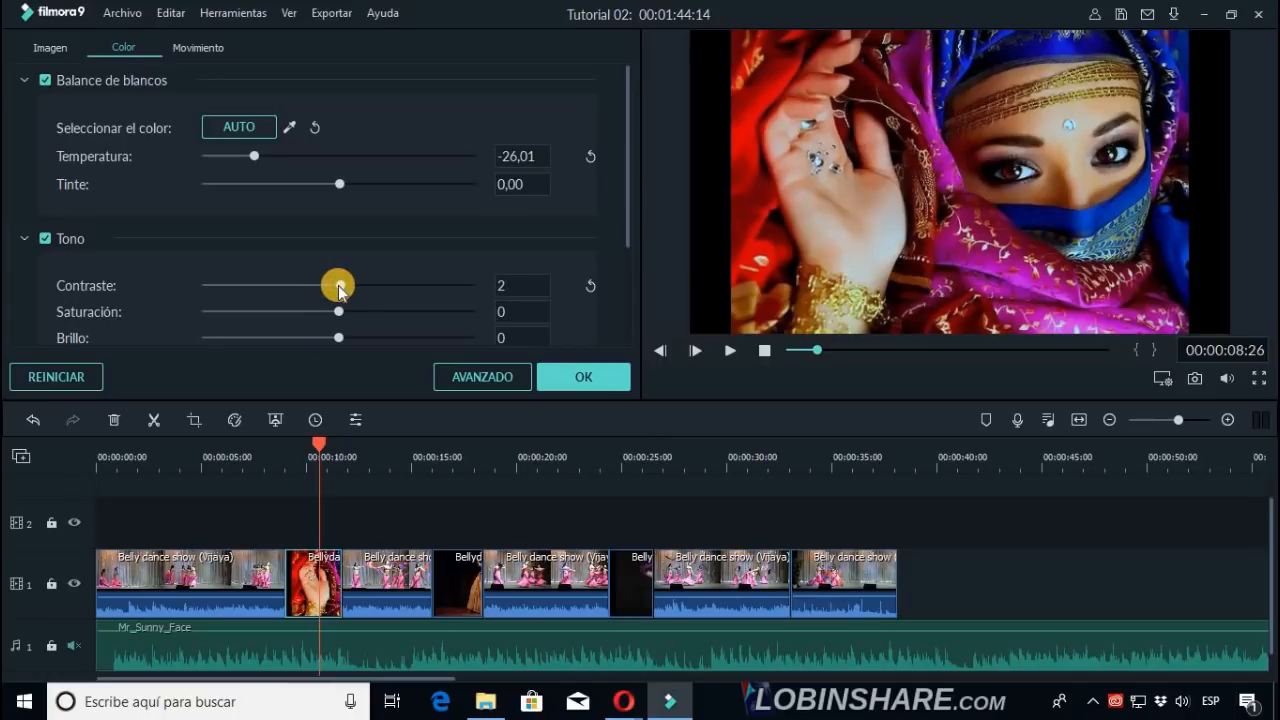
pyautogui.moveTo(532, 287); pyautogui.dragTo(512, 285)
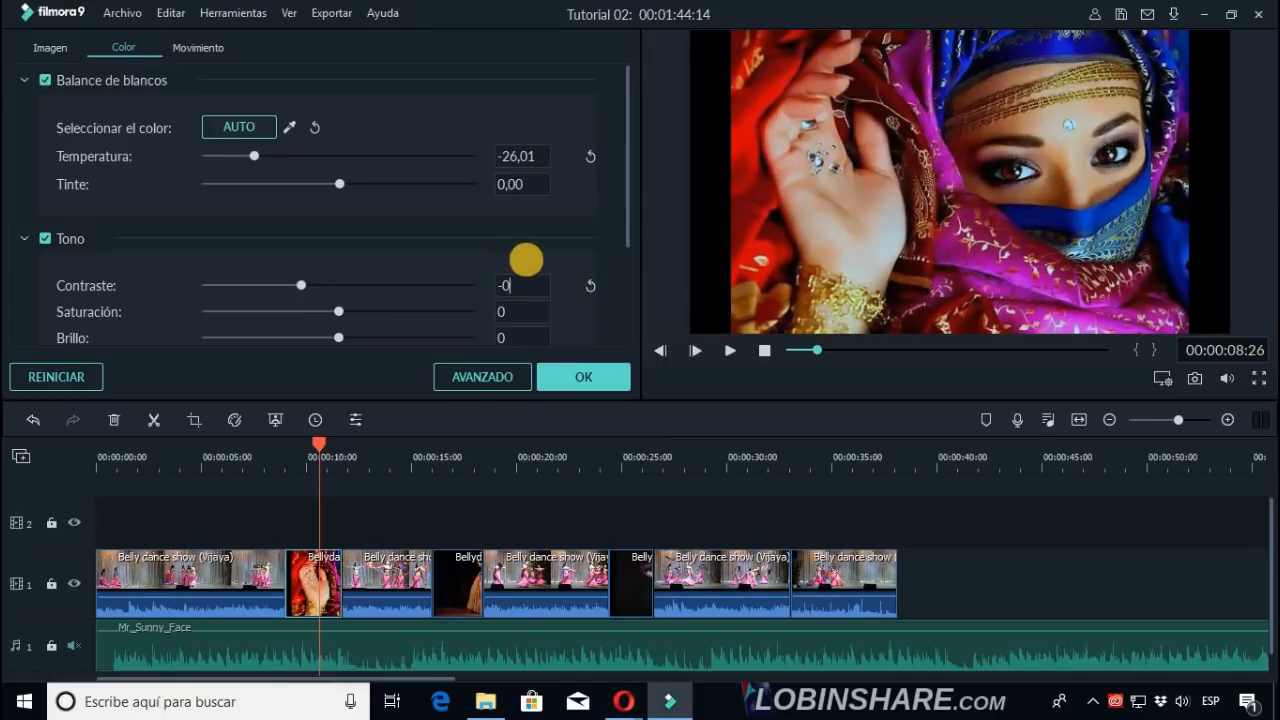
pyautogui.press('Return')
# Raise the image's saturation to 64 and compare its look with the preceding dance clip.
pyautogui.moveTo(339, 316); pyautogui.dragTo(423, 312)
pyautogui.click(217, 466)
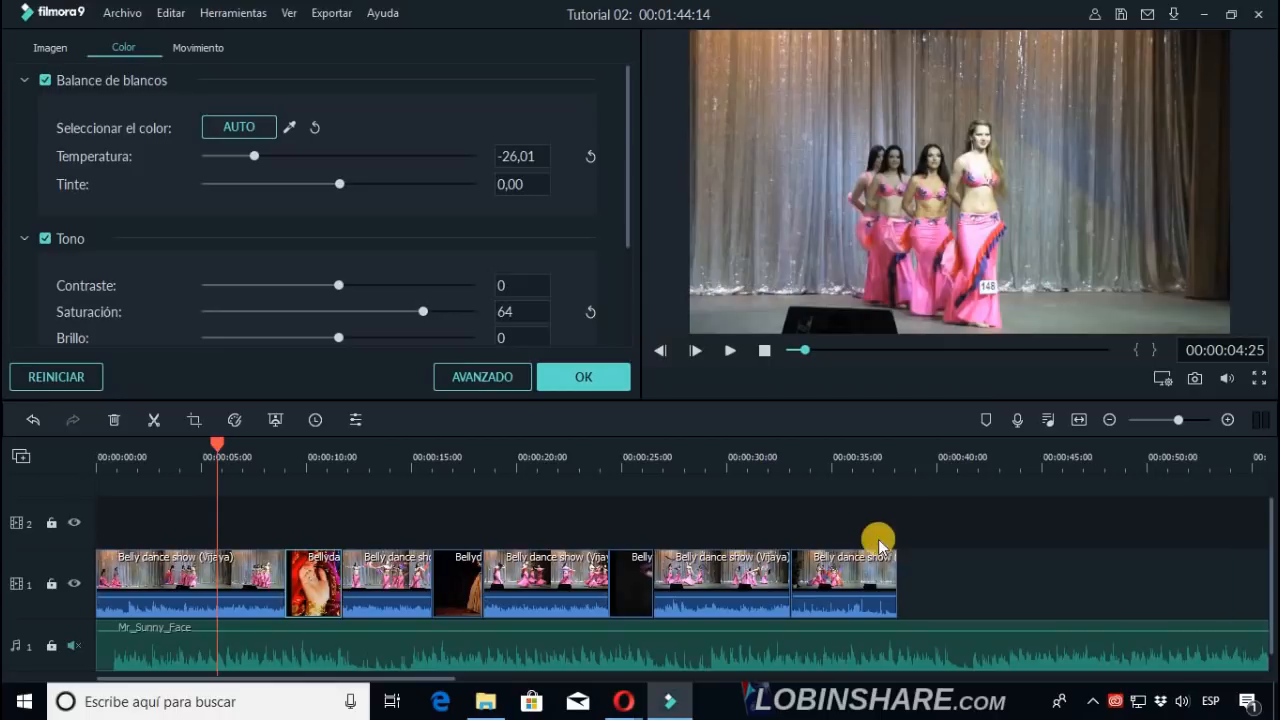
pyautogui.click(314, 463)
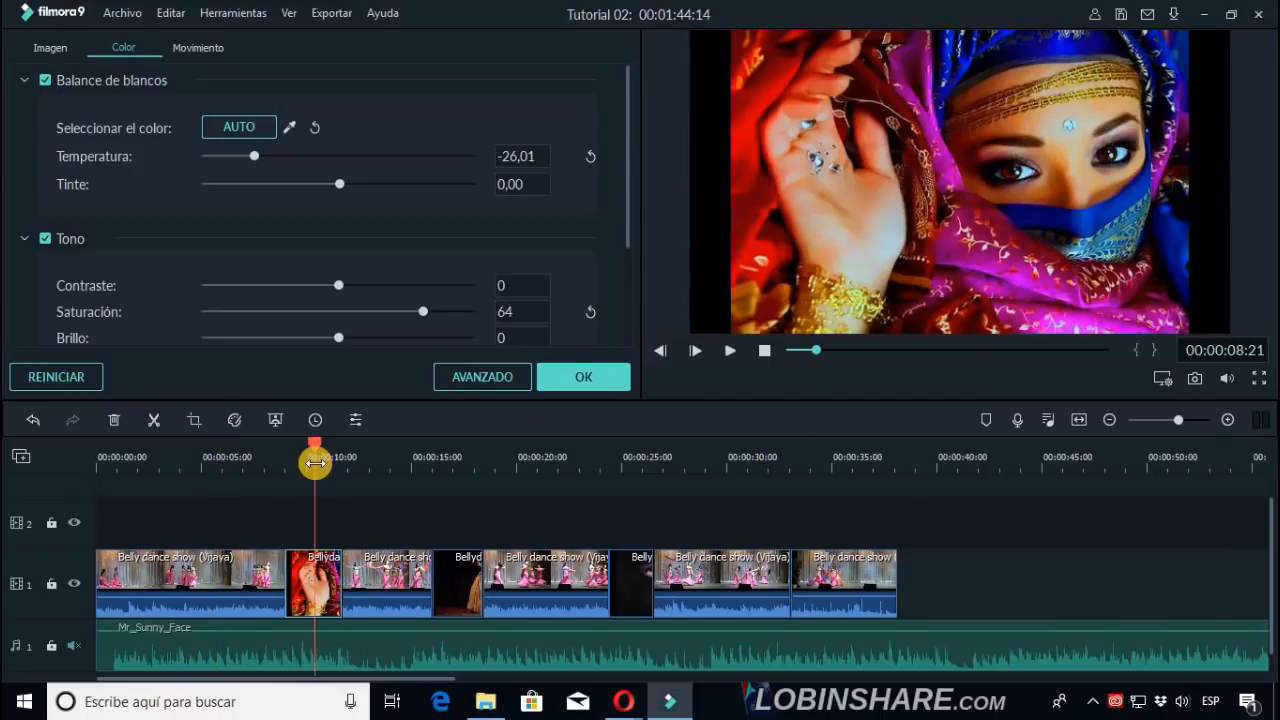
# Set the image's saturation to -65 and its brightness to 32, comparing it with the preceding dance clip.
pyautogui.moveTo(423, 312); pyautogui.dragTo(252, 312)
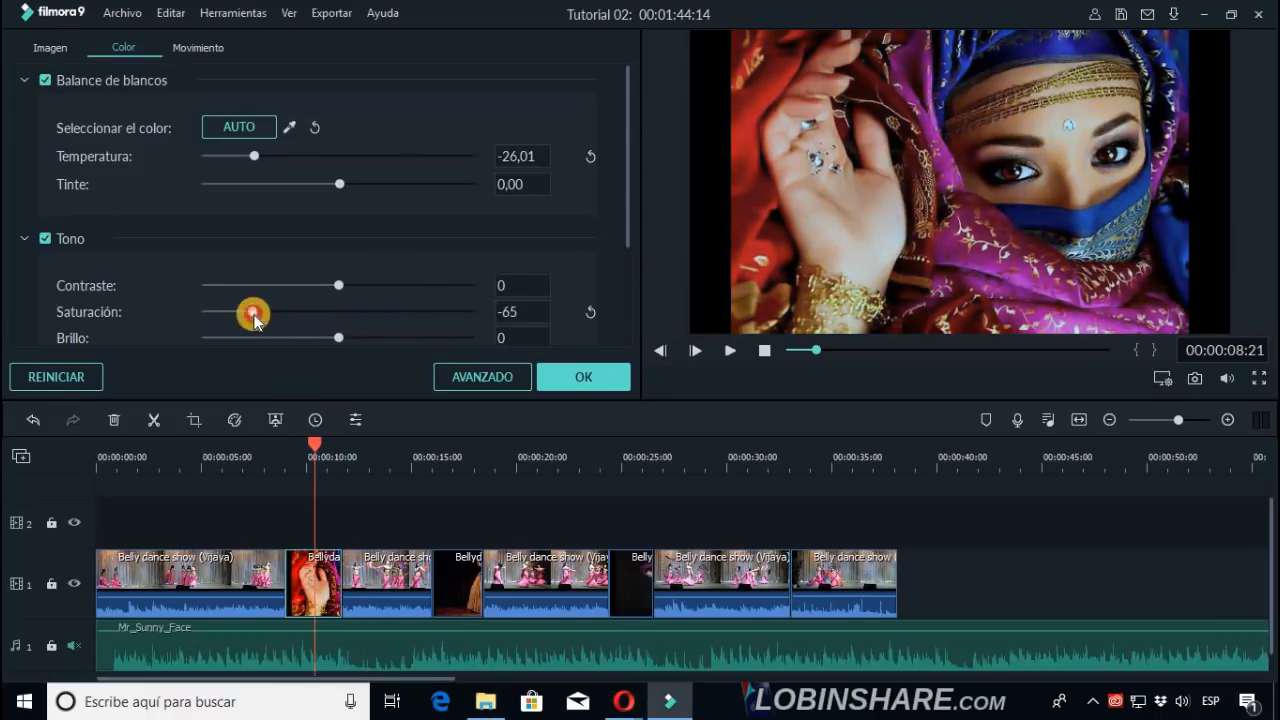
pyautogui.click(223, 464)
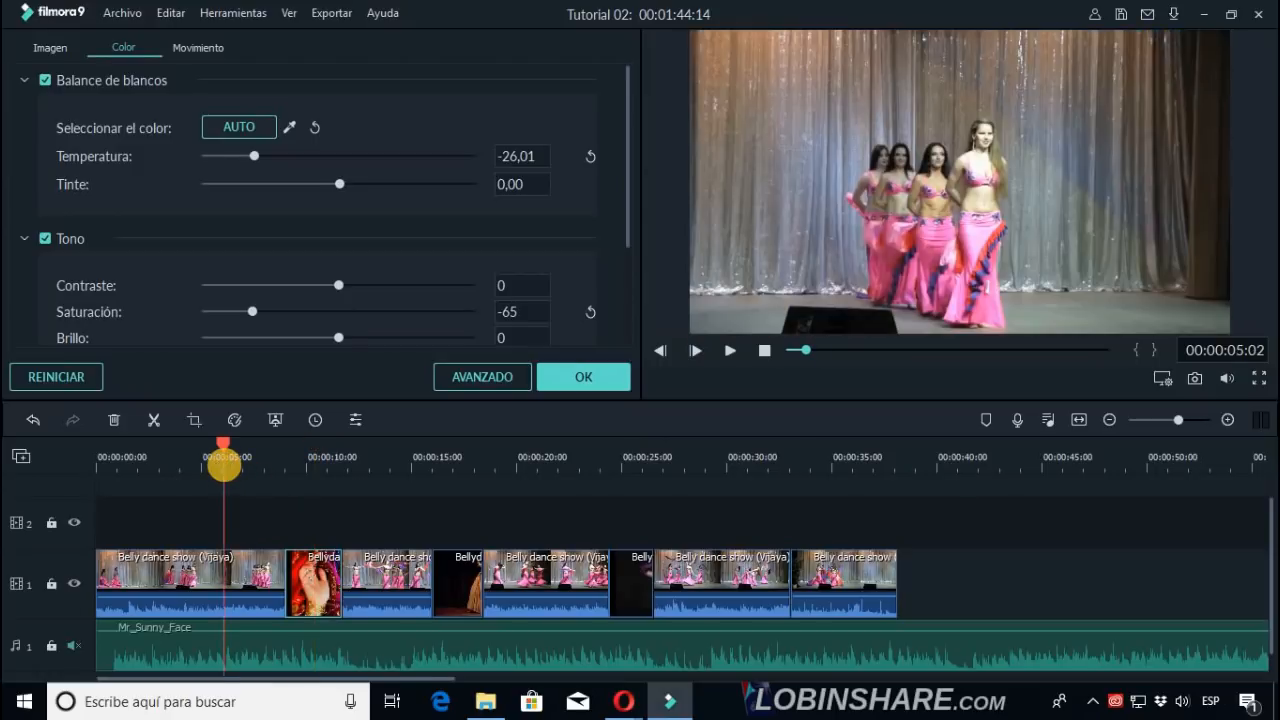
pyautogui.click(312, 465)
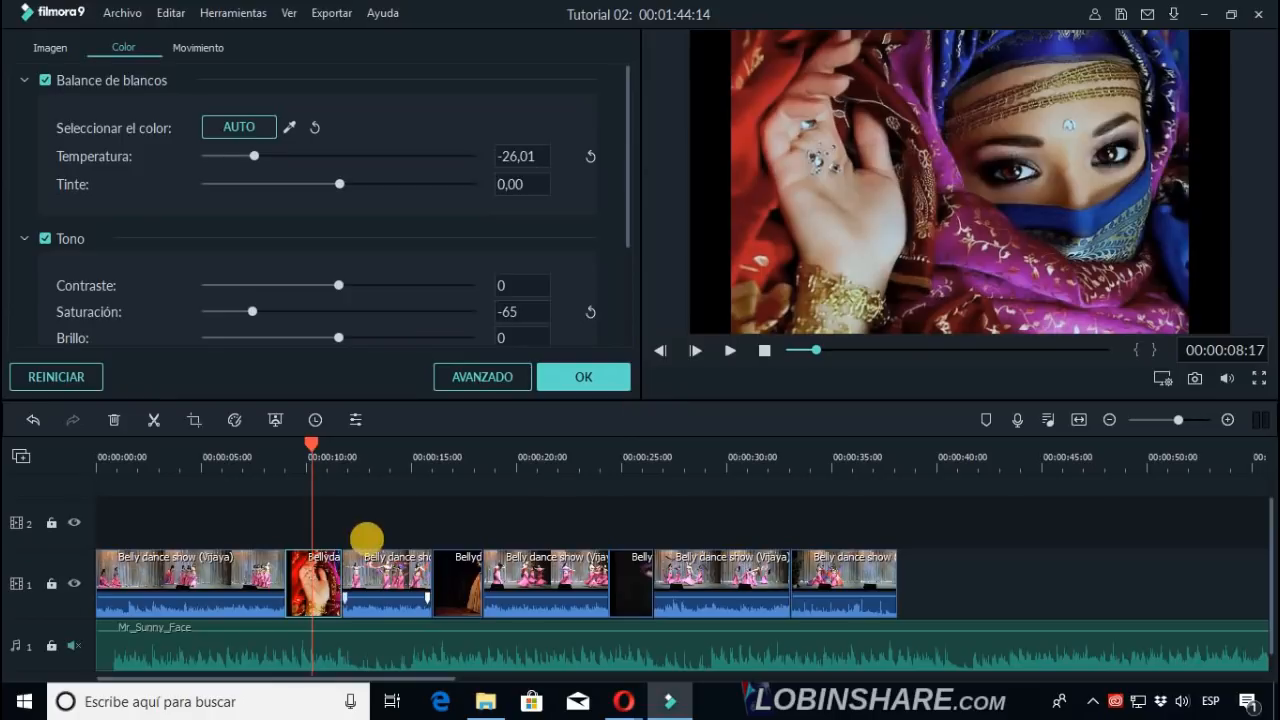
pyautogui.moveTo(338, 337); pyautogui.dragTo(382, 345)
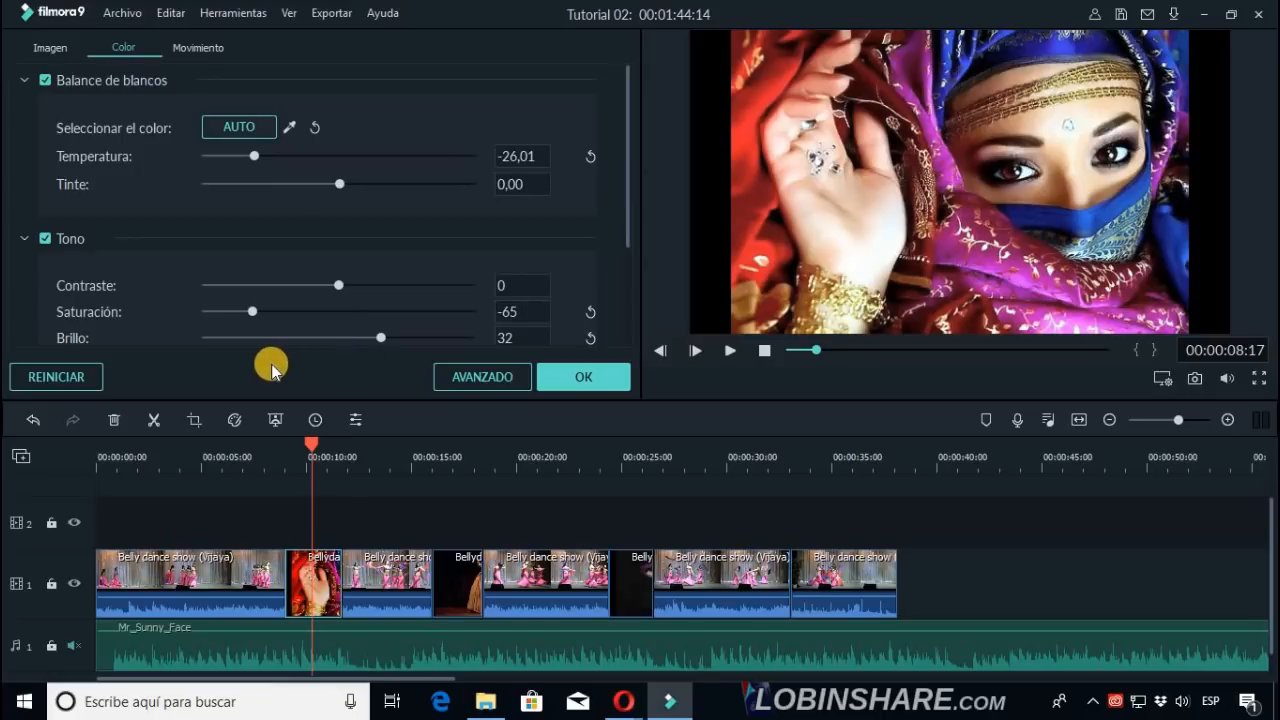
# Apply the Rebotar y acercar 1 motion to the veiled-woman image and play back the timeline section around it.
pyautogui.click(180, 46)
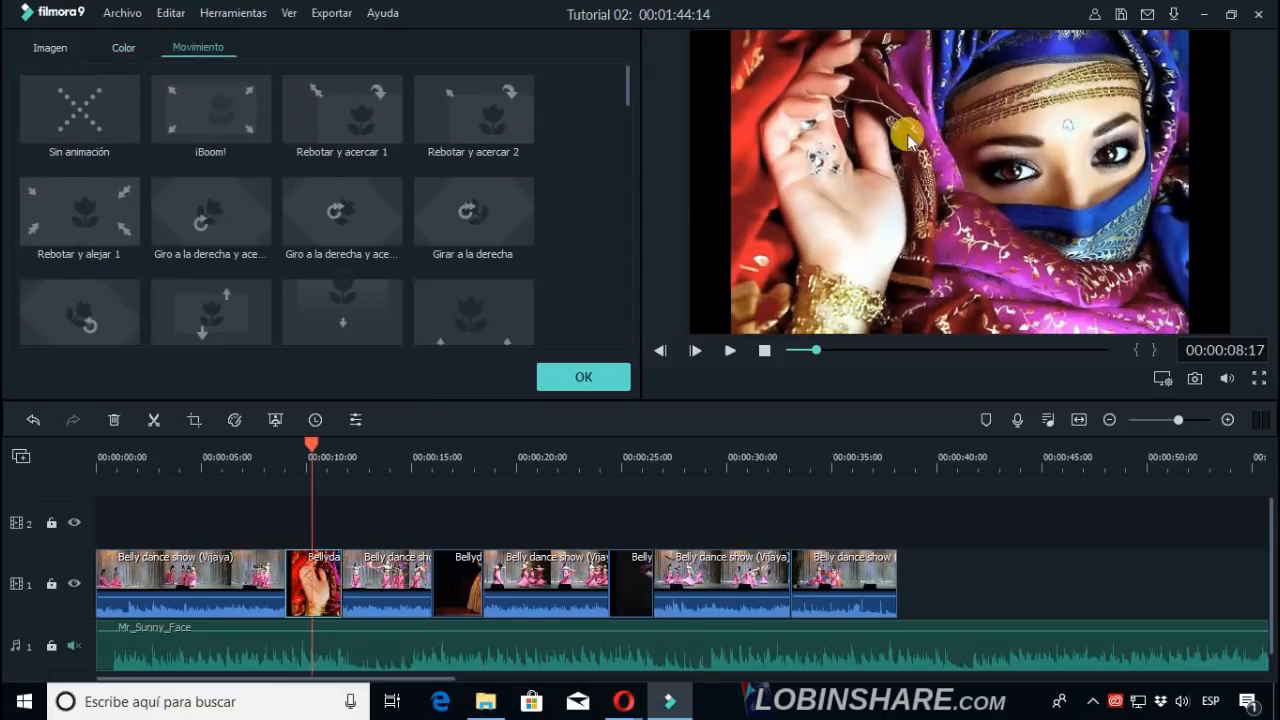
pyautogui.click(234, 452)
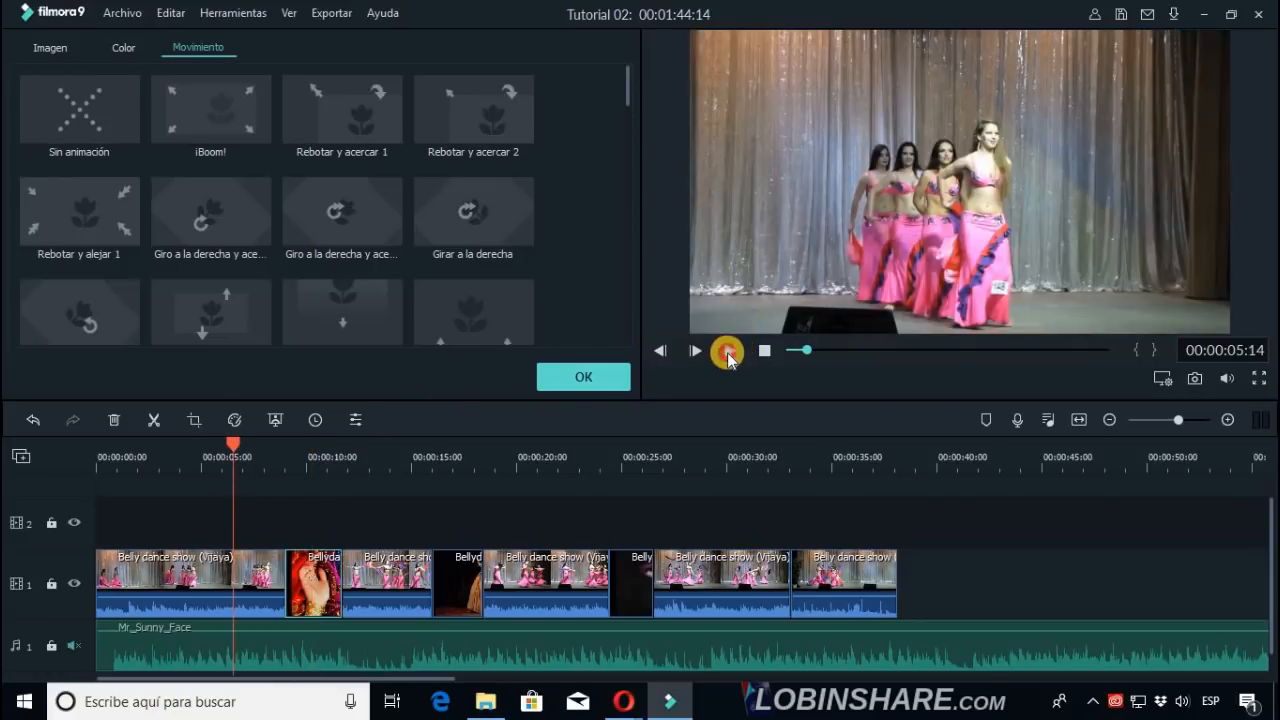
pyautogui.click(727, 352)
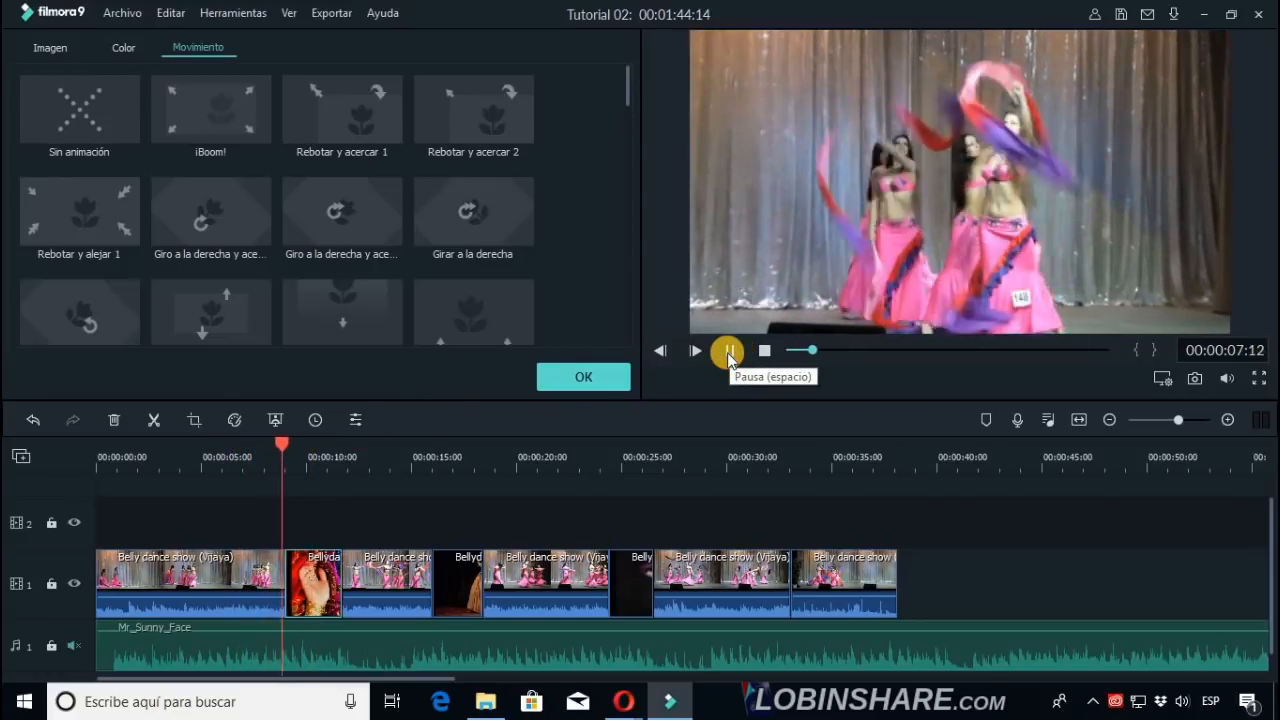
pyautogui.click(728, 353)
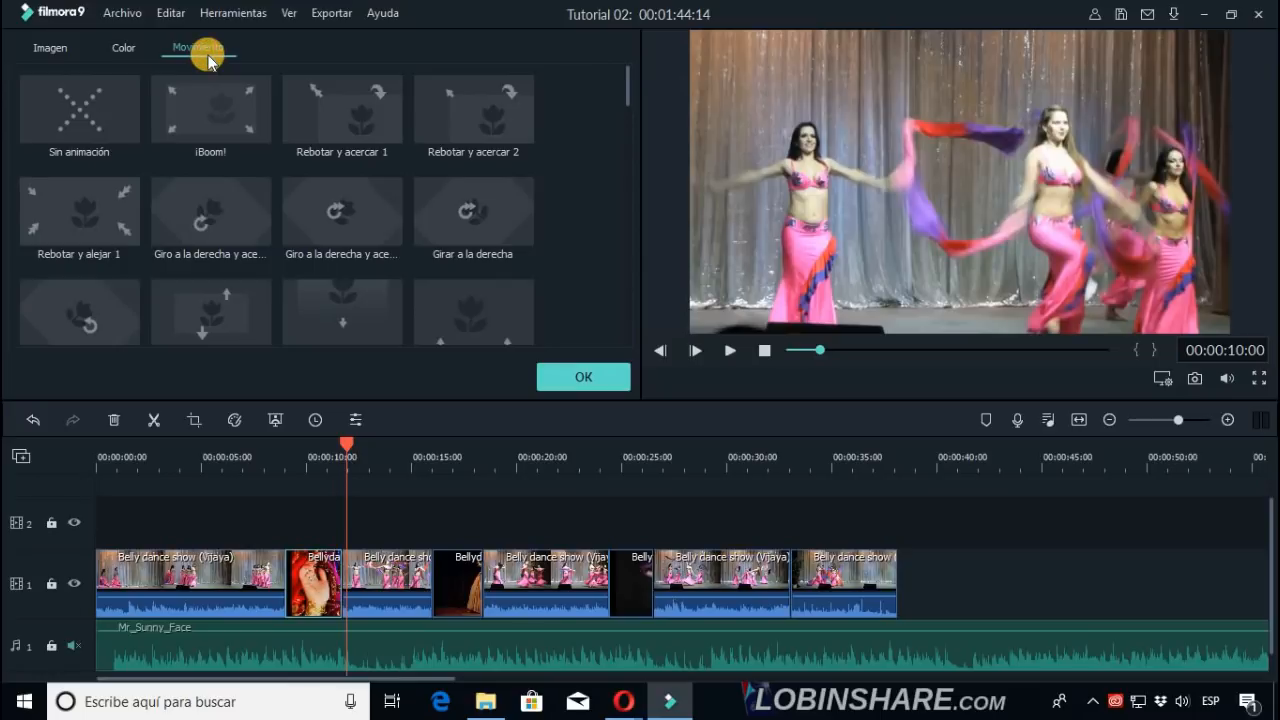
pyautogui.click(296, 457)
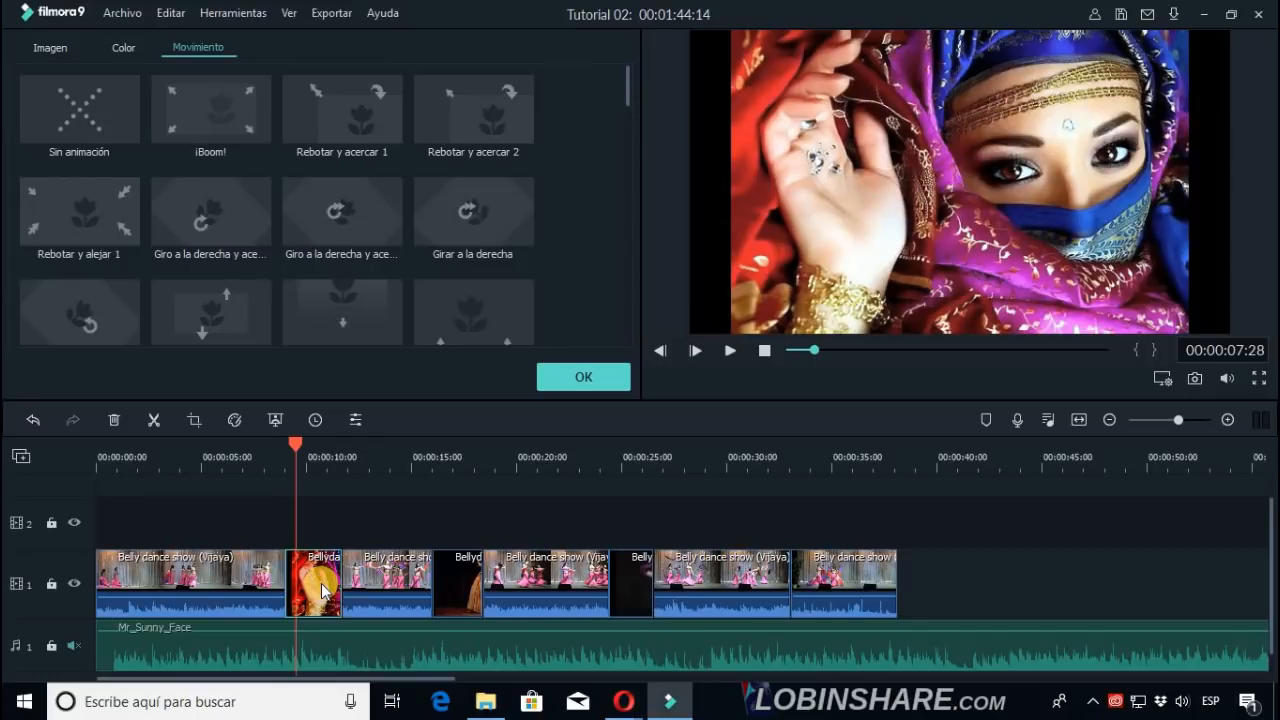
pyautogui.click(340, 122)
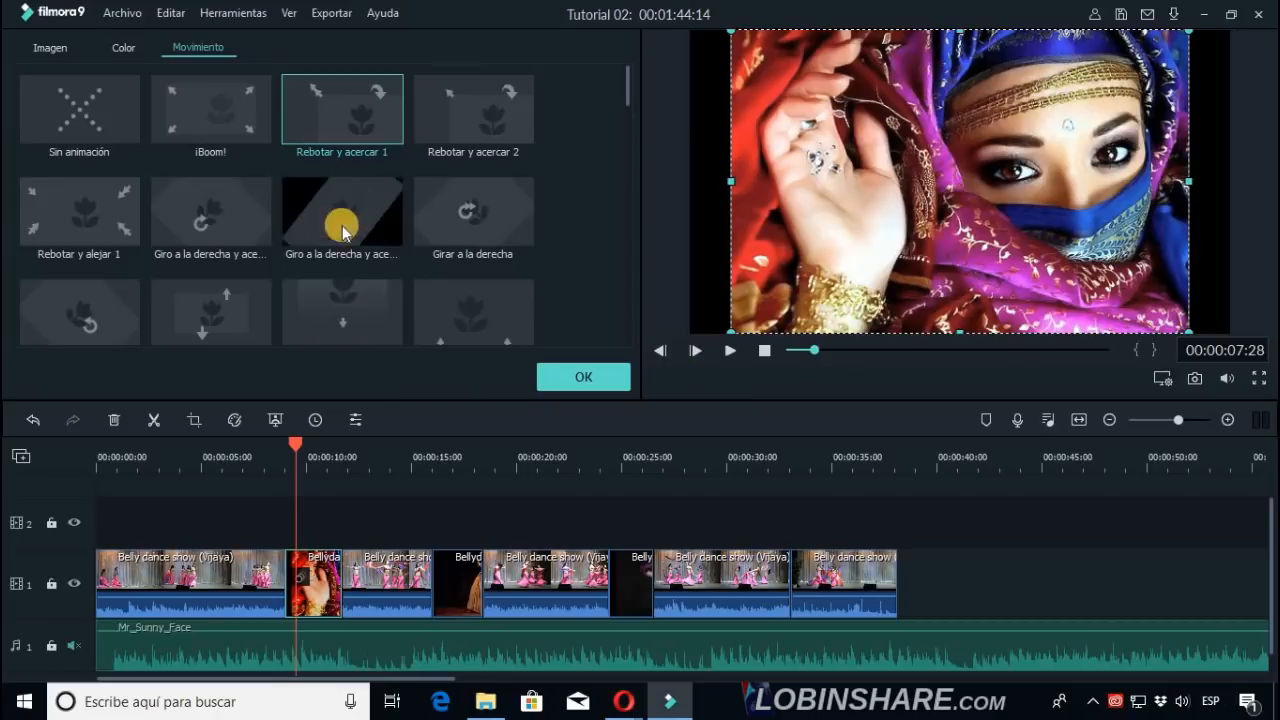
pyautogui.click(210, 461)
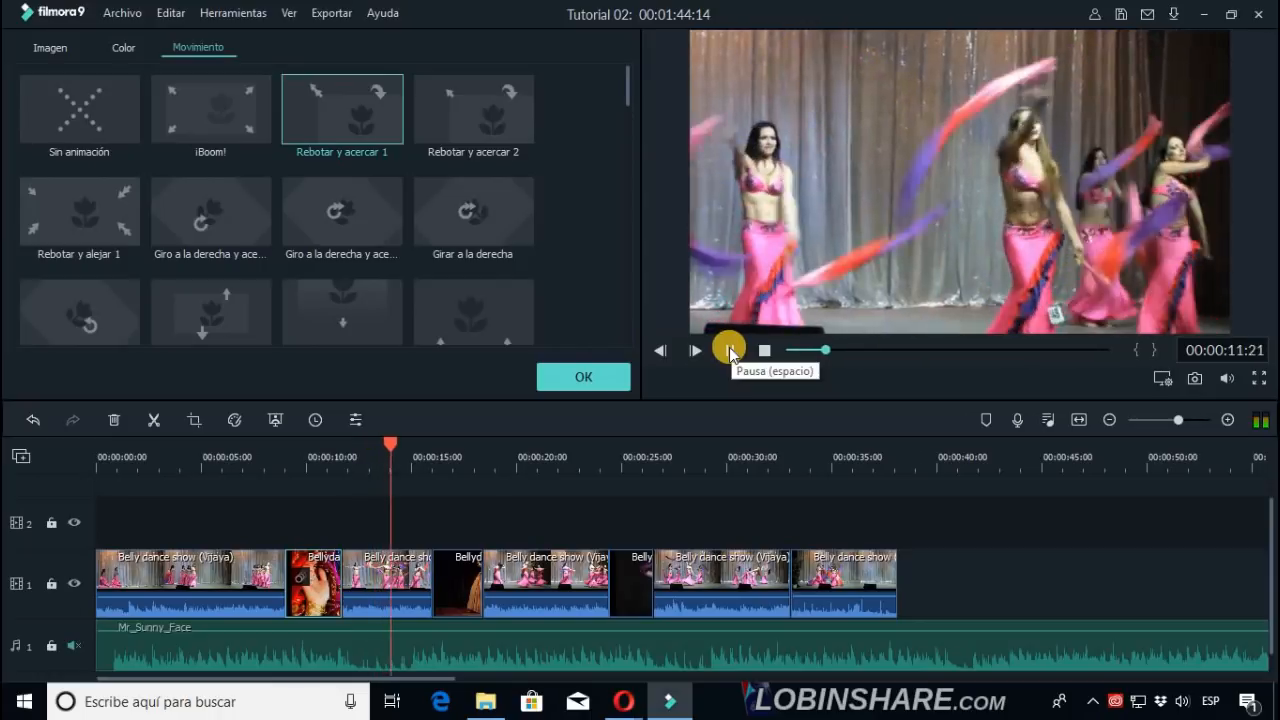
pyautogui.click(729, 351)
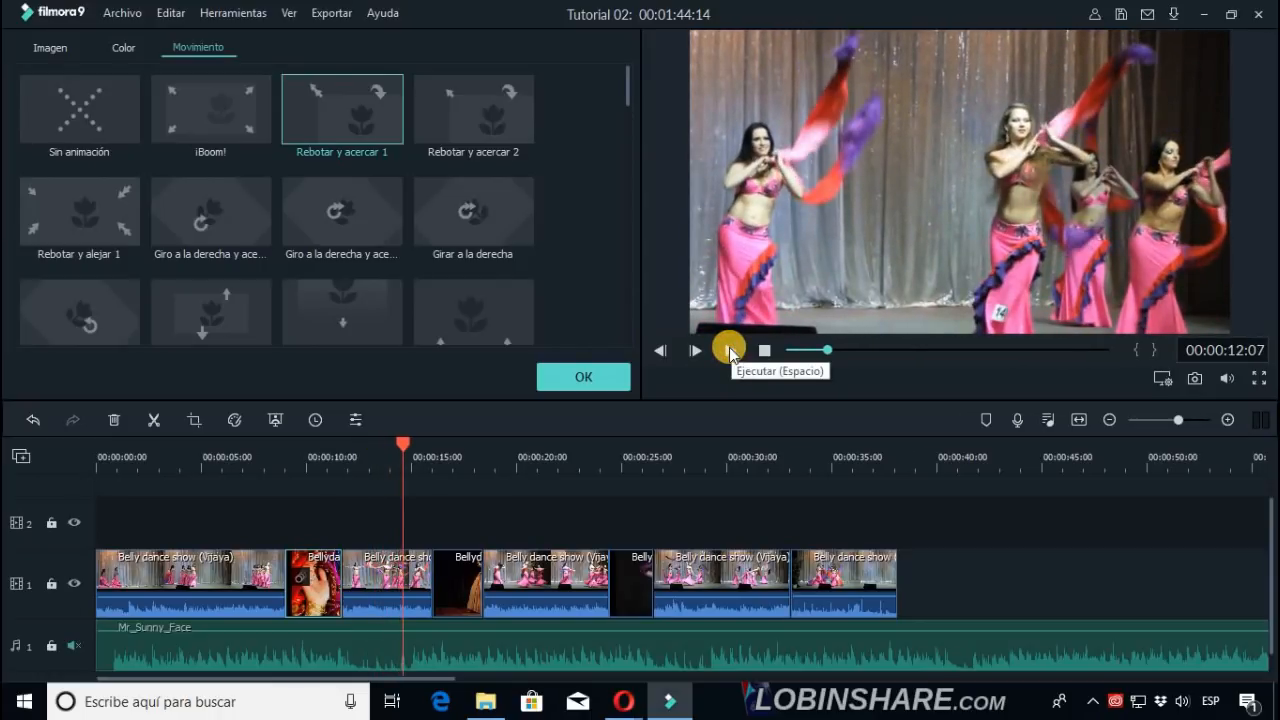
# Apply the motion preset with the up and down arrows to the dance clip right after the veiled-woman image.
pyautogui.click(393, 581)
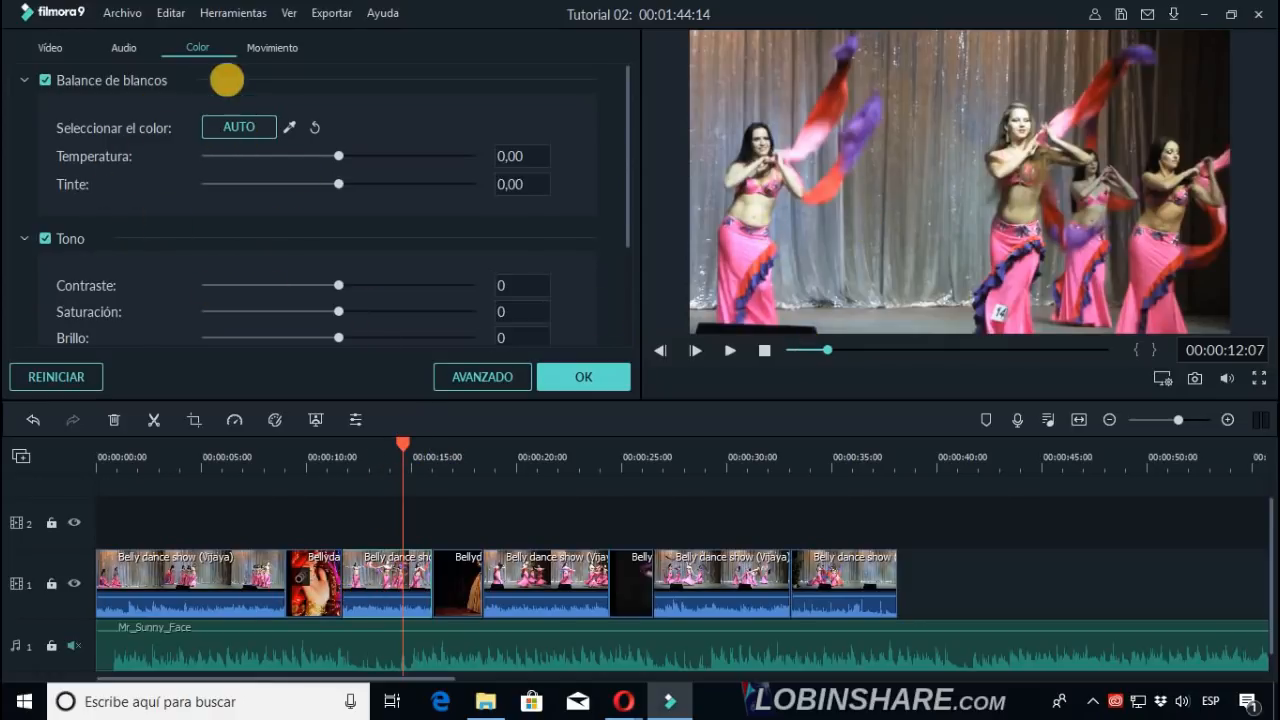
pyautogui.click(270, 48)
pyautogui.click(623, 96)
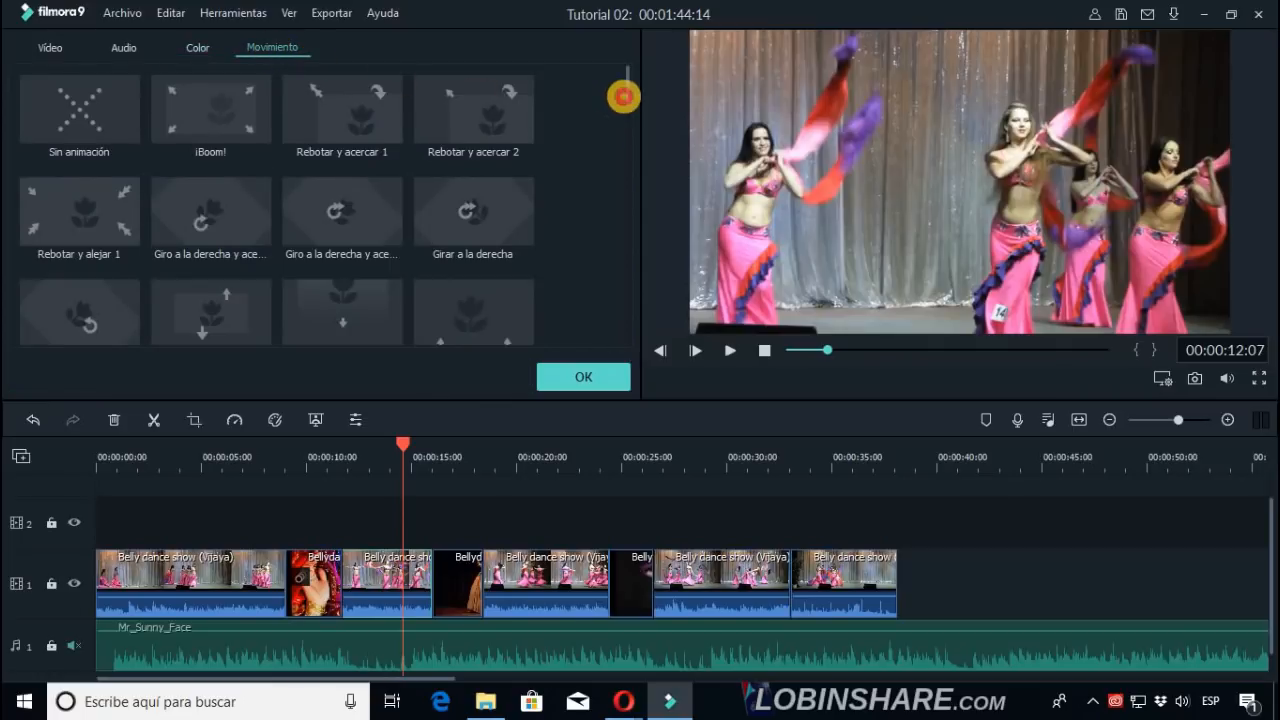
pyautogui.click(244, 301)
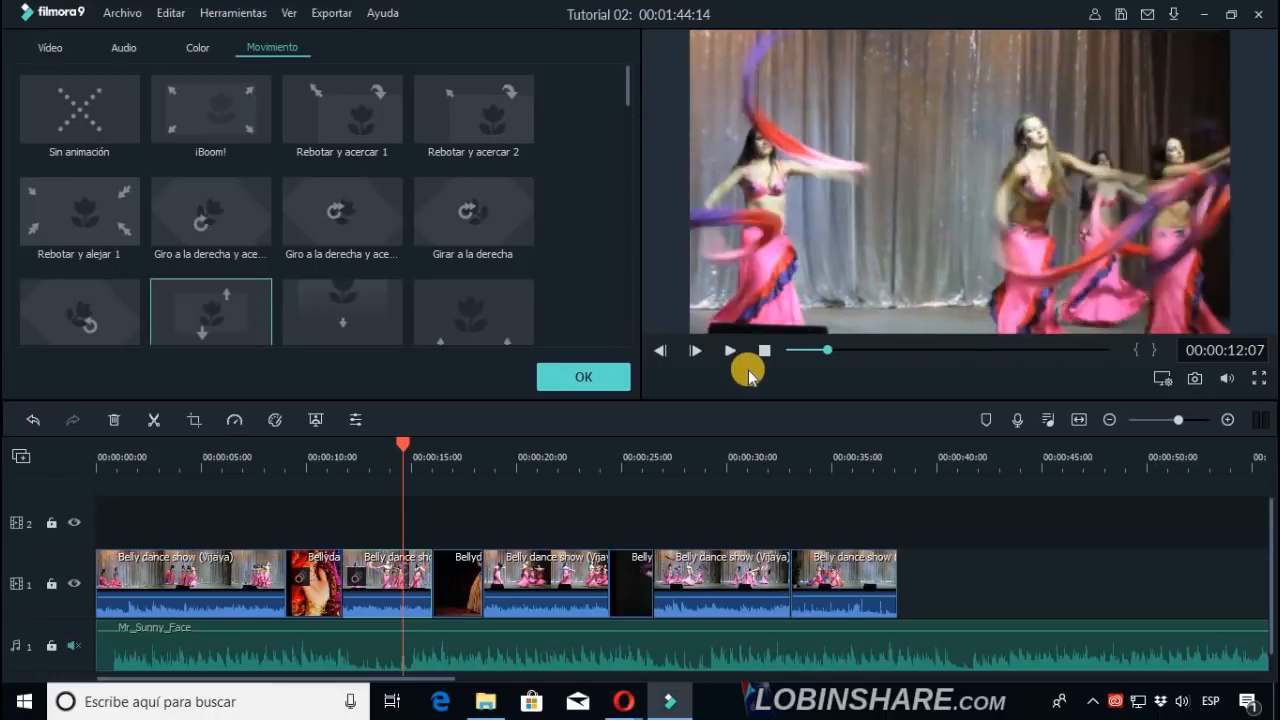
# Confirm the motion settings and play back the timeline from the first dance clip into the clip after the veiled-woman image.
pyautogui.click(735, 352)
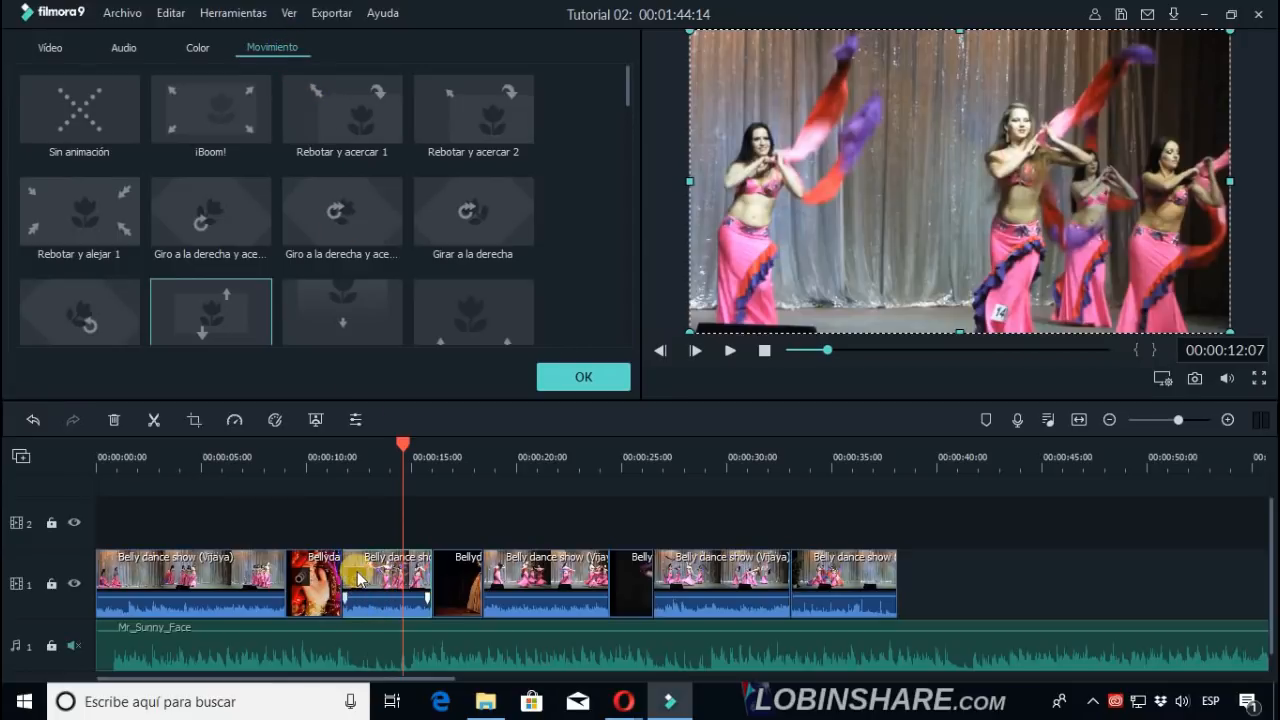
pyautogui.click(584, 377)
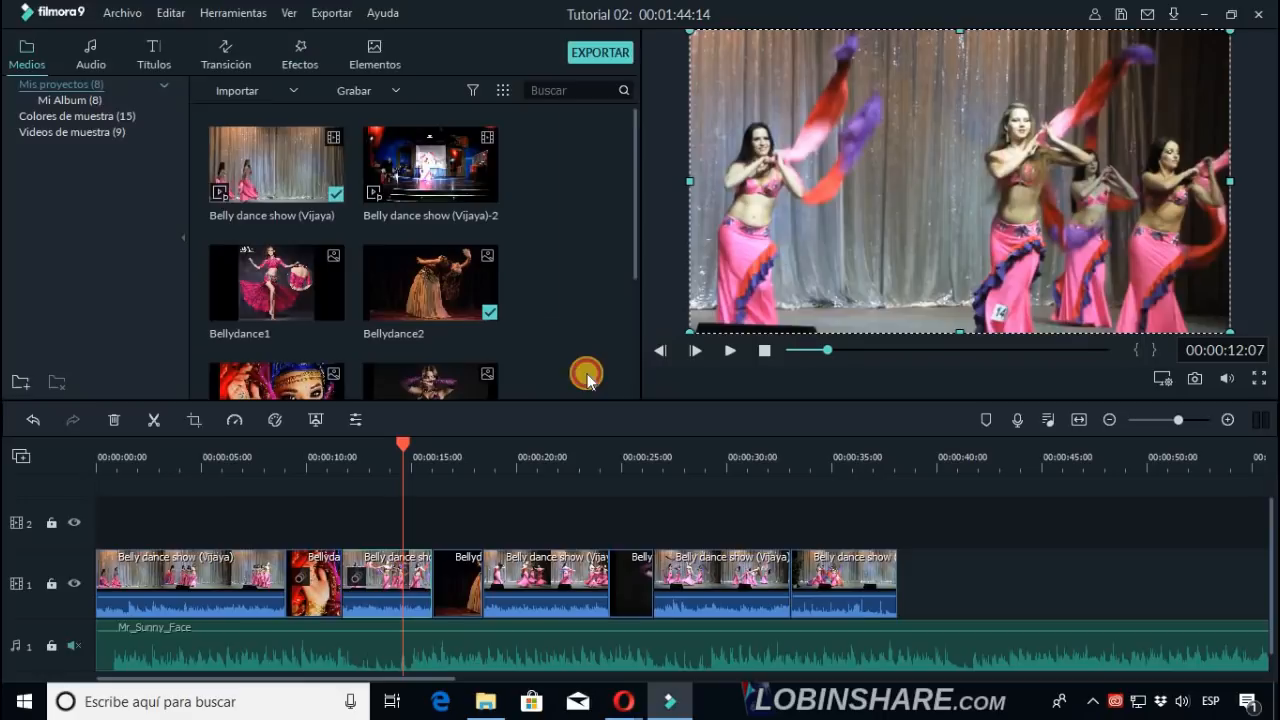
pyautogui.click(253, 459)
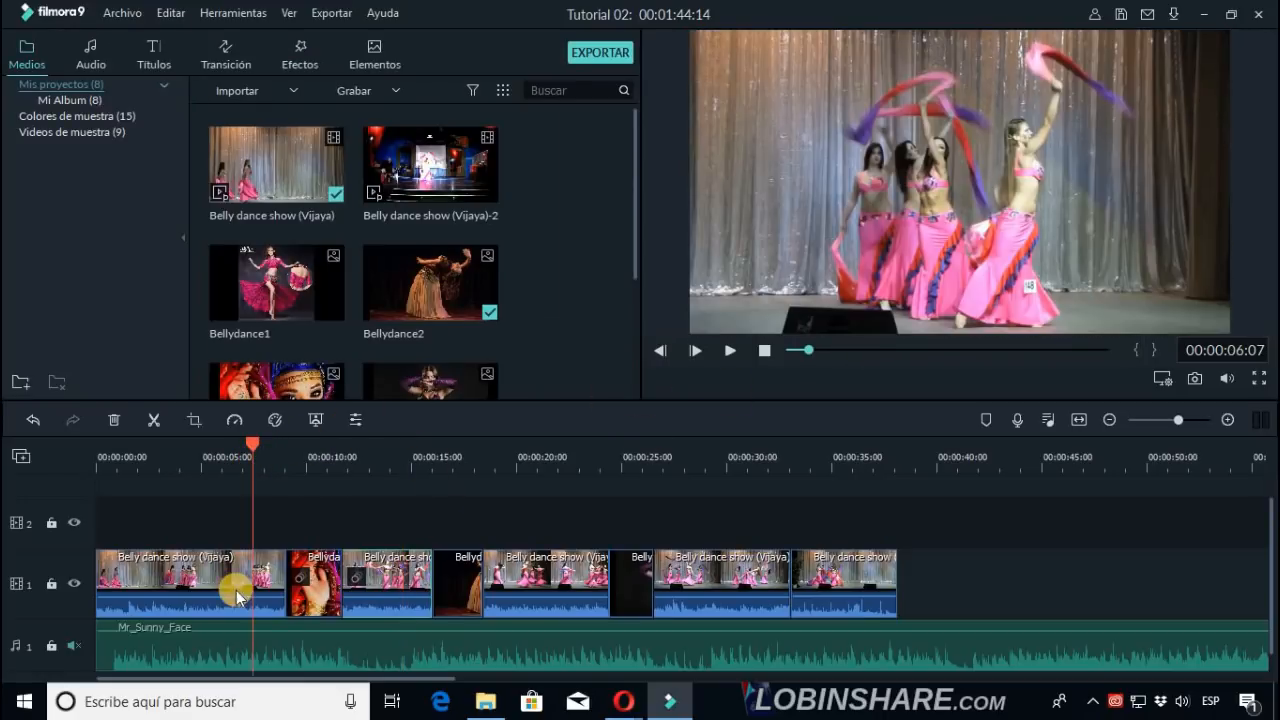
pyautogui.moveTo(240, 600)
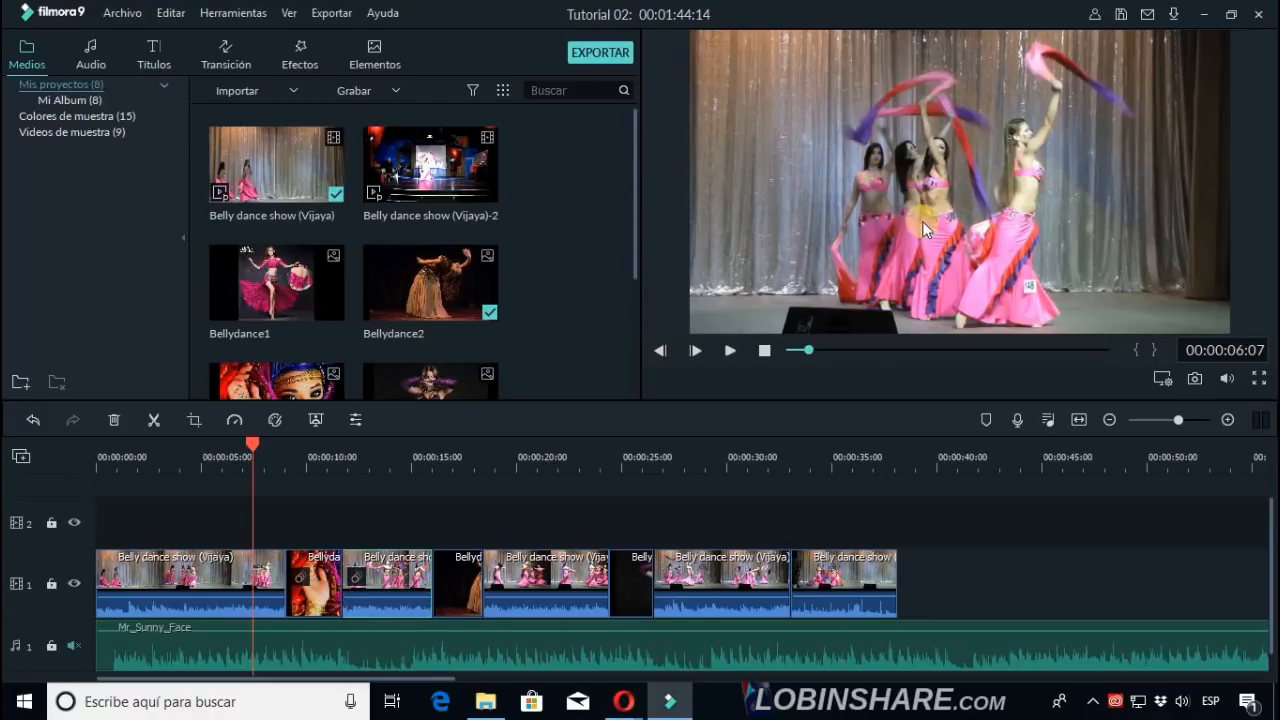
pyautogui.click(730, 351)
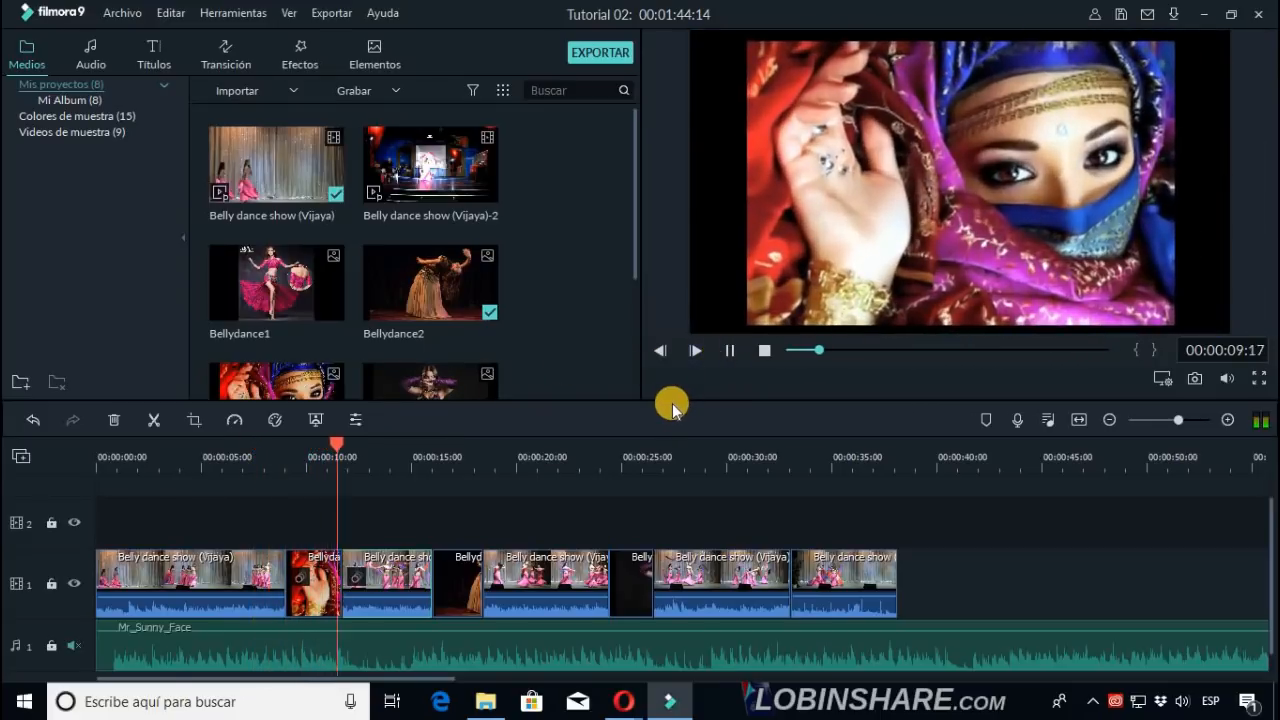
pyautogui.click(730, 352)
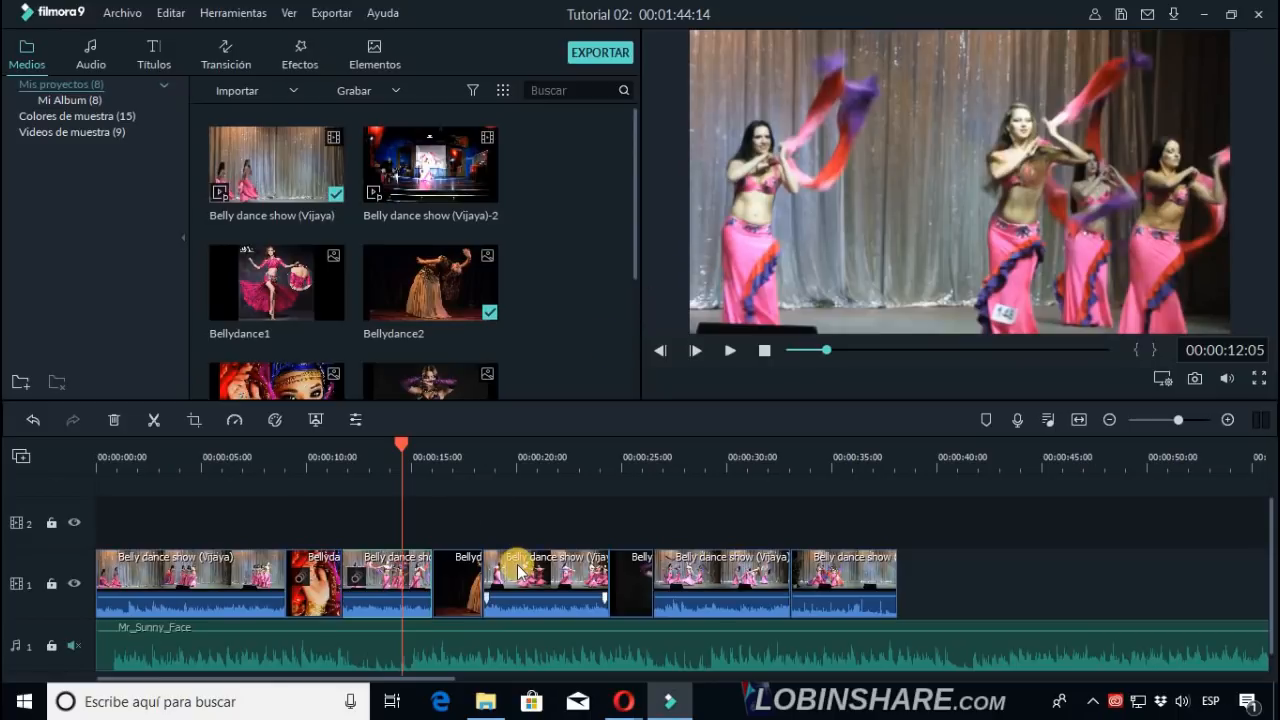
# Unmute audio track 1 with the Mr_Sunny_Face music and play back the timeline with it.
pyautogui.click(446, 638)
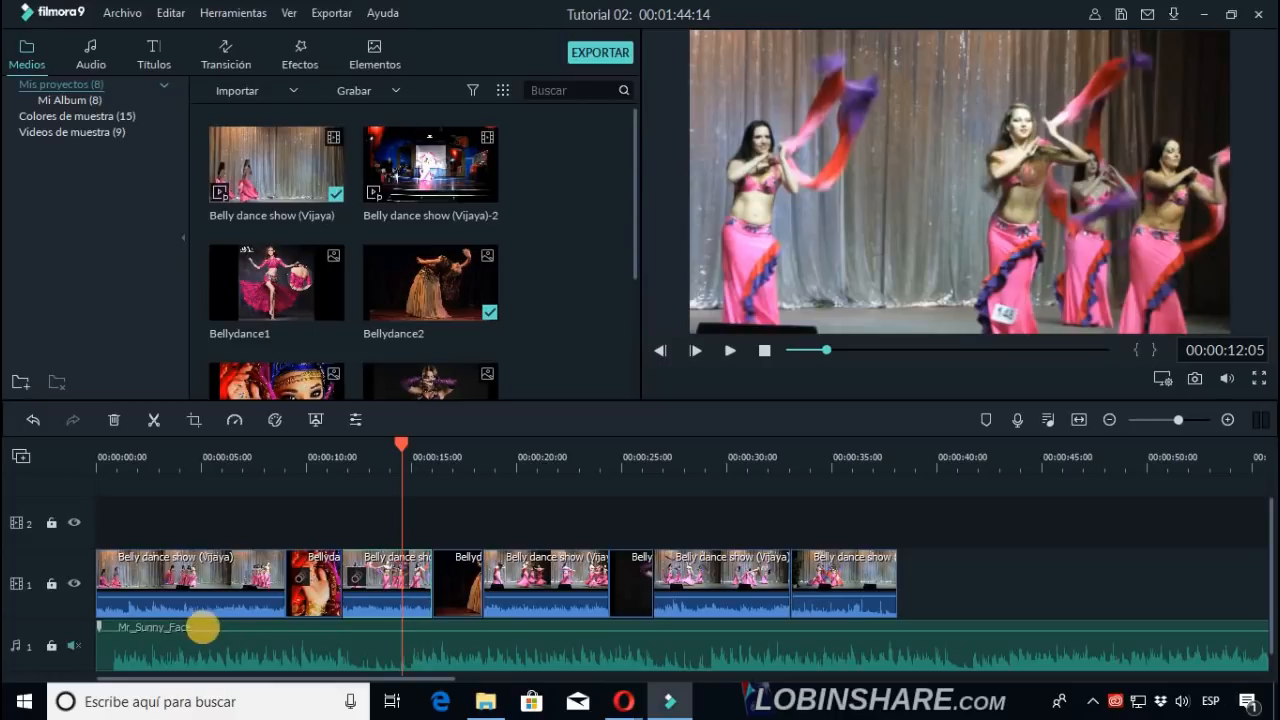
pyautogui.click(75, 646)
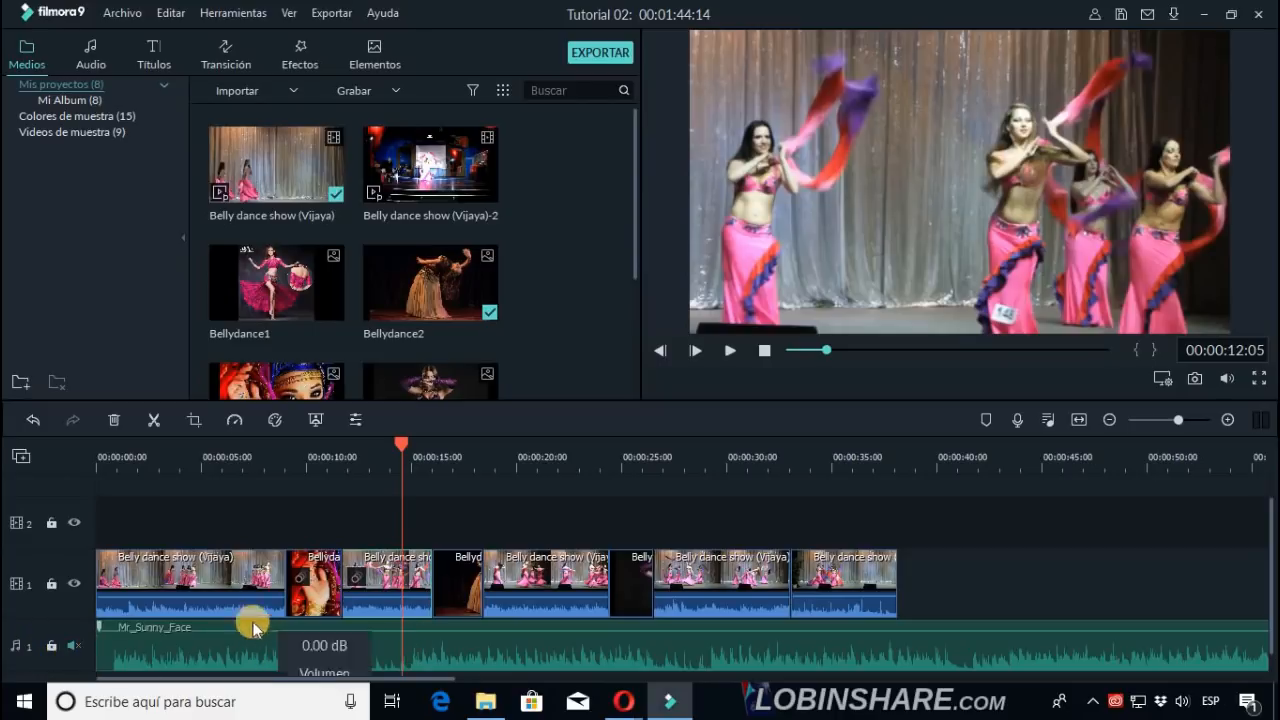
pyautogui.click(75, 646)
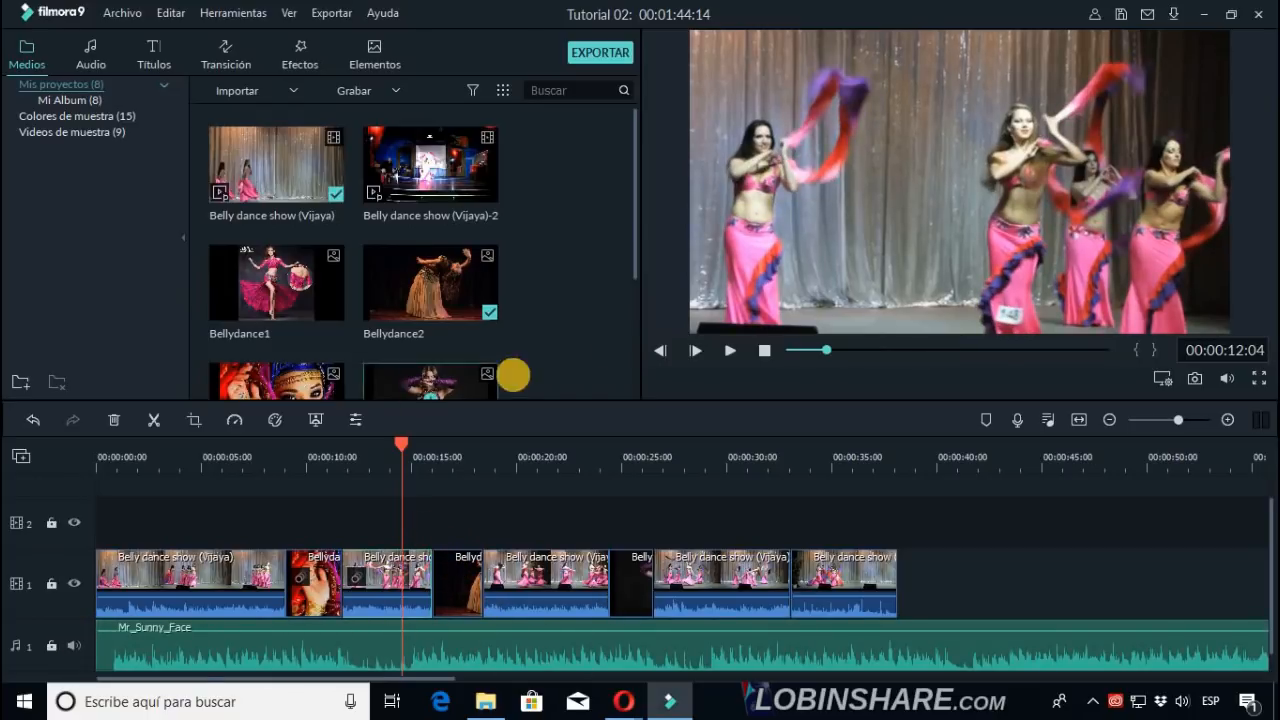
pyautogui.click(729, 351)
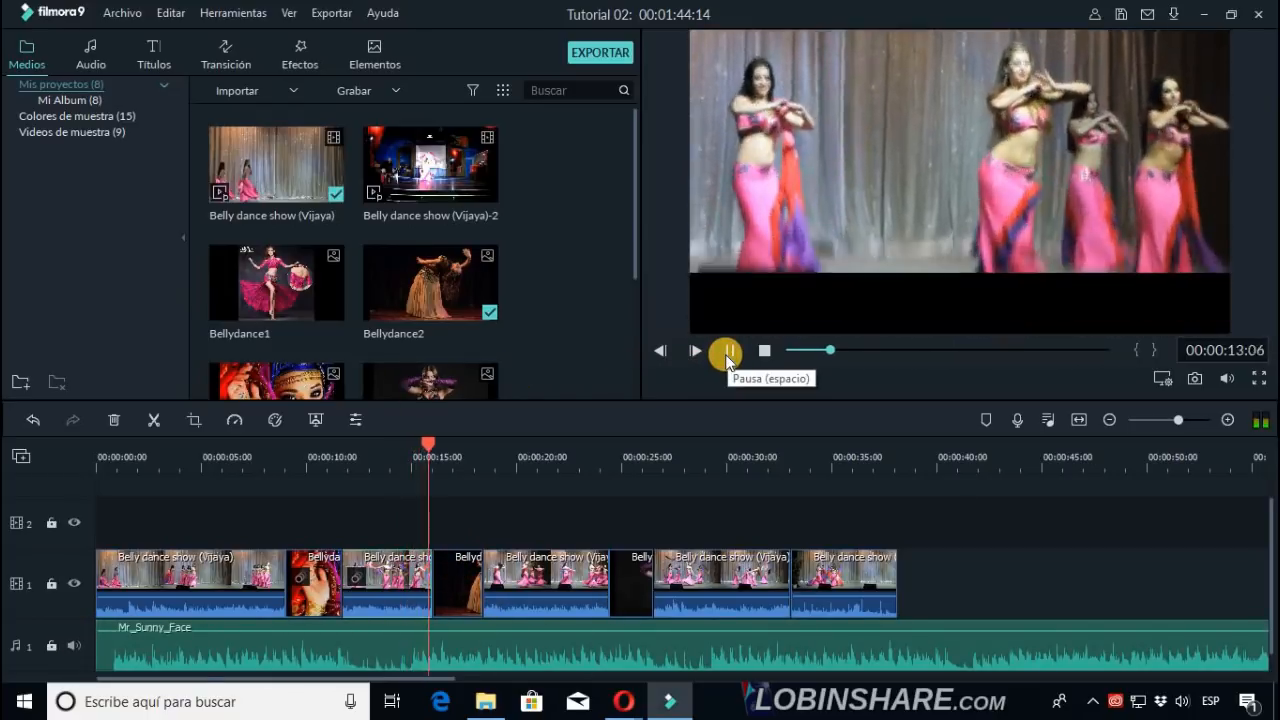
pyautogui.click(729, 352)
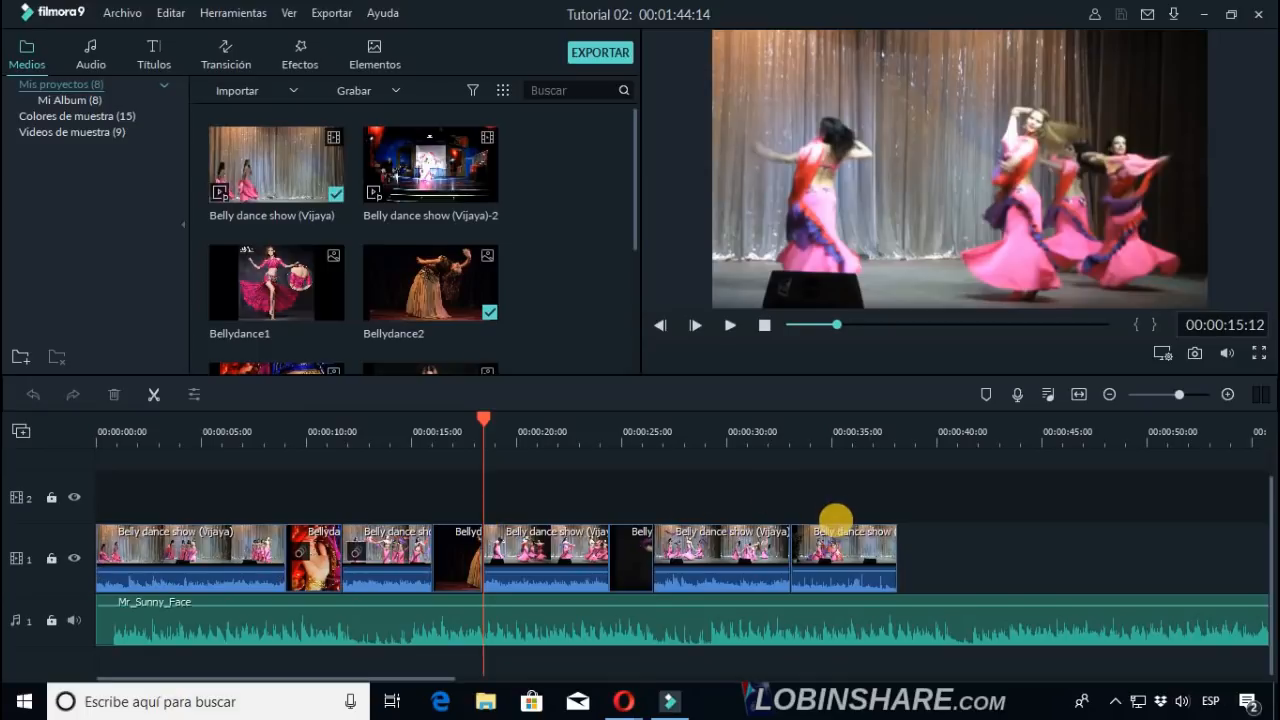
# Open the audio settings of the Mr_Sunny_Face music, enlarge the settings area and set the volume to 2,14 dB.
pyautogui.click(384, 624)
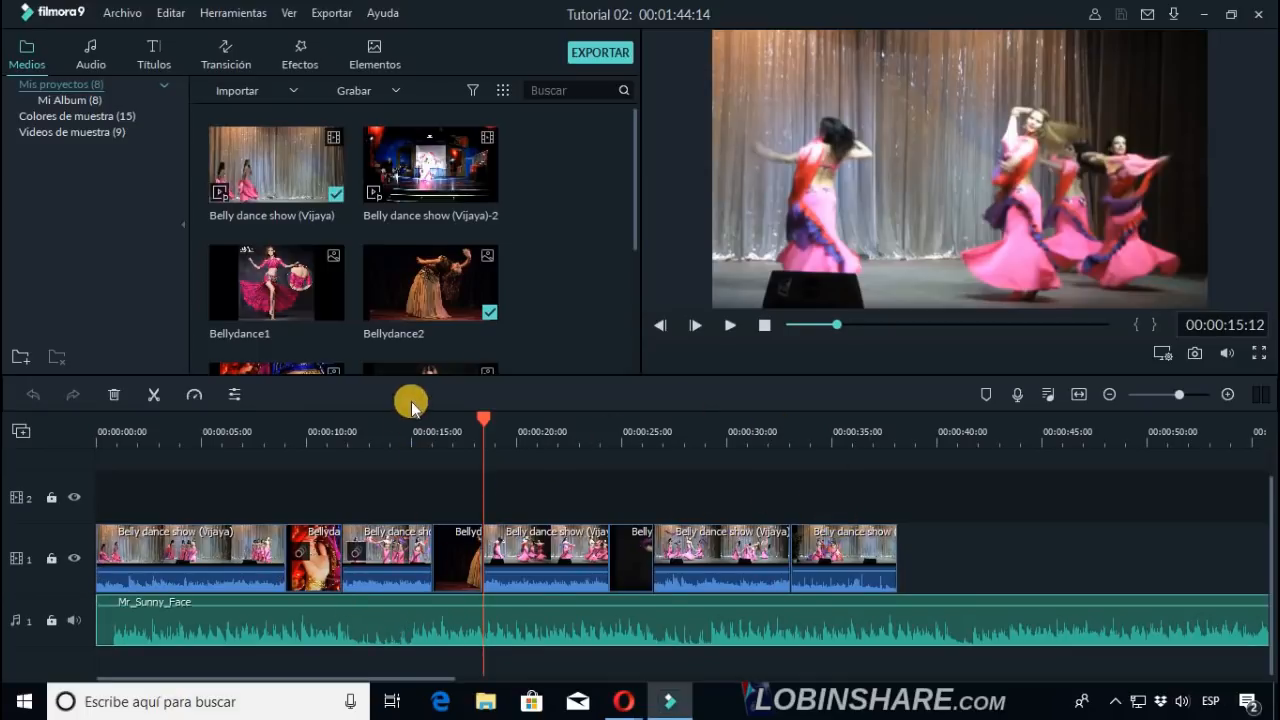
pyautogui.click(370, 622)
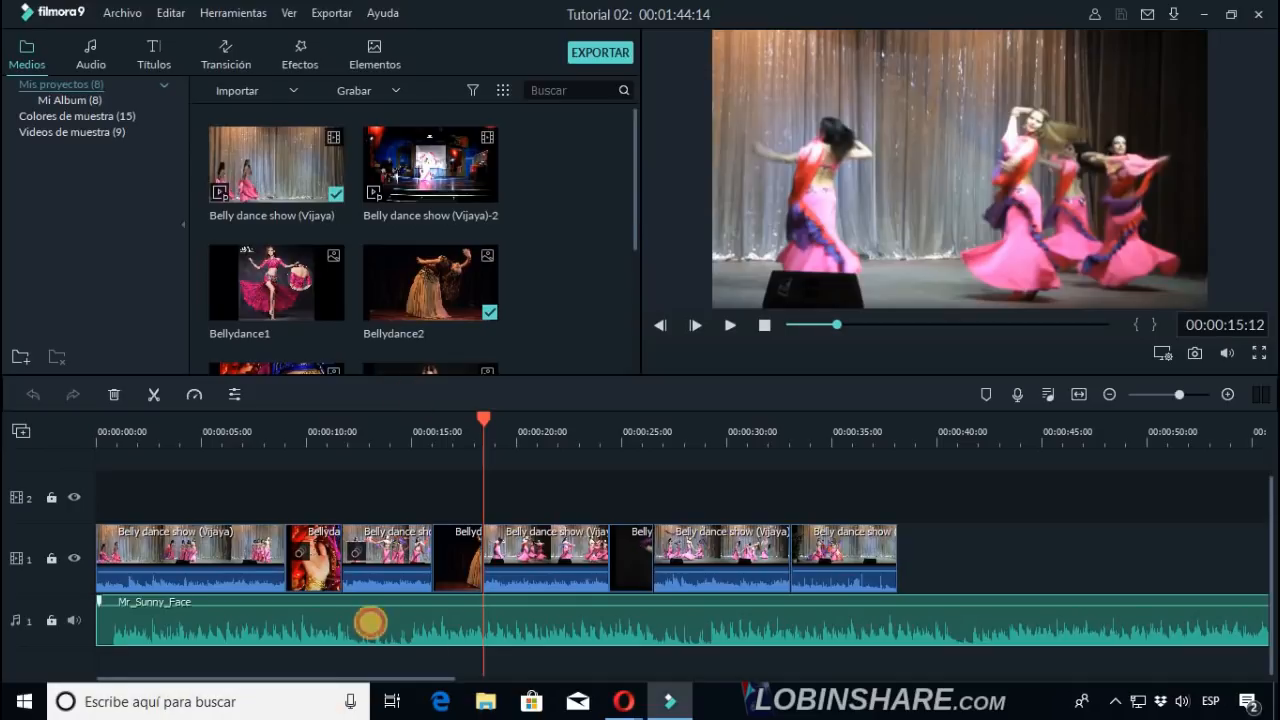
pyautogui.doubleClick(370, 622)
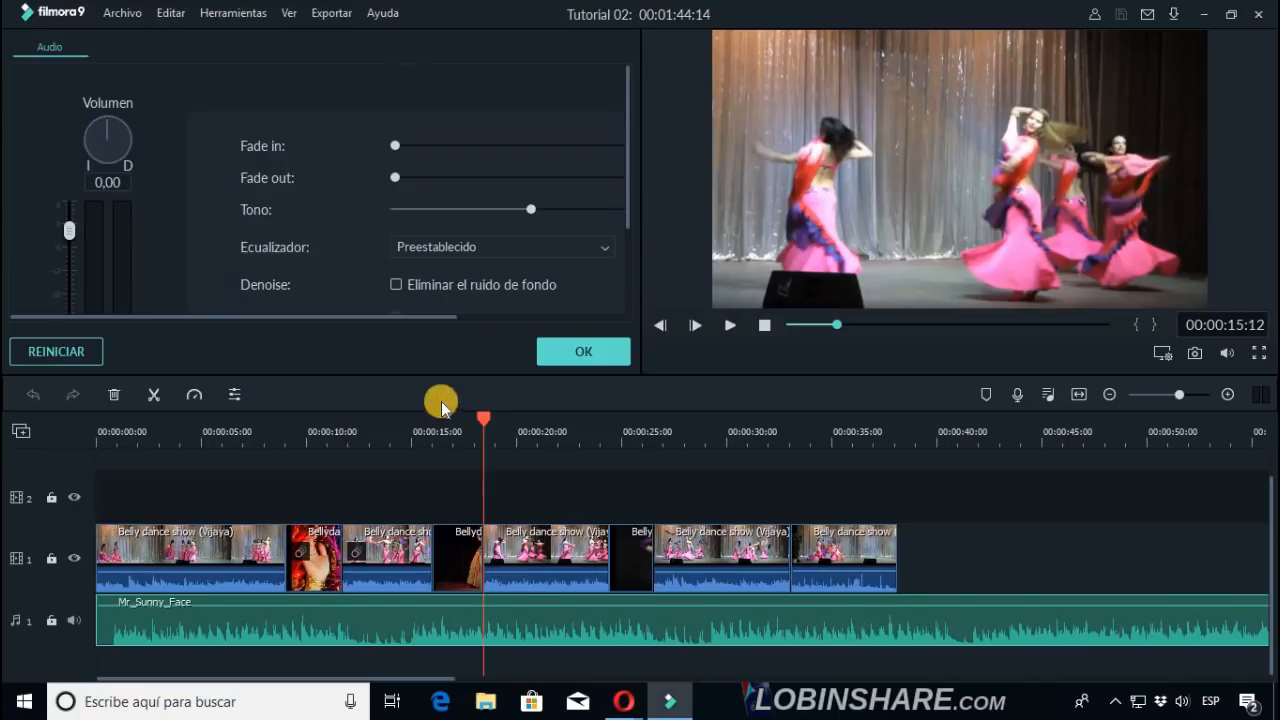
pyautogui.moveTo(451, 377); pyautogui.dragTo(453, 456)
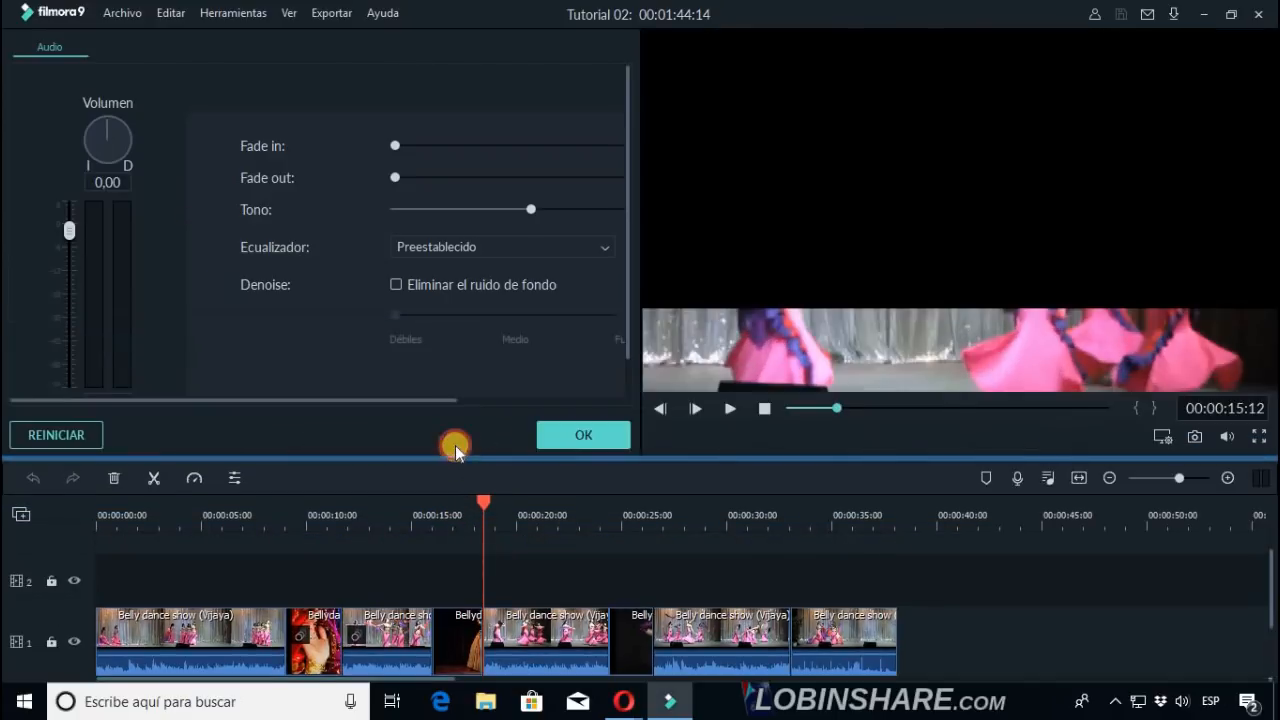
pyautogui.moveTo(70, 238)
pyautogui.mouseDown()
pyautogui.moveTo(72, 284)
pyautogui.moveTo(73, 200)
pyautogui.moveTo(73, 232)
pyautogui.mouseUp()
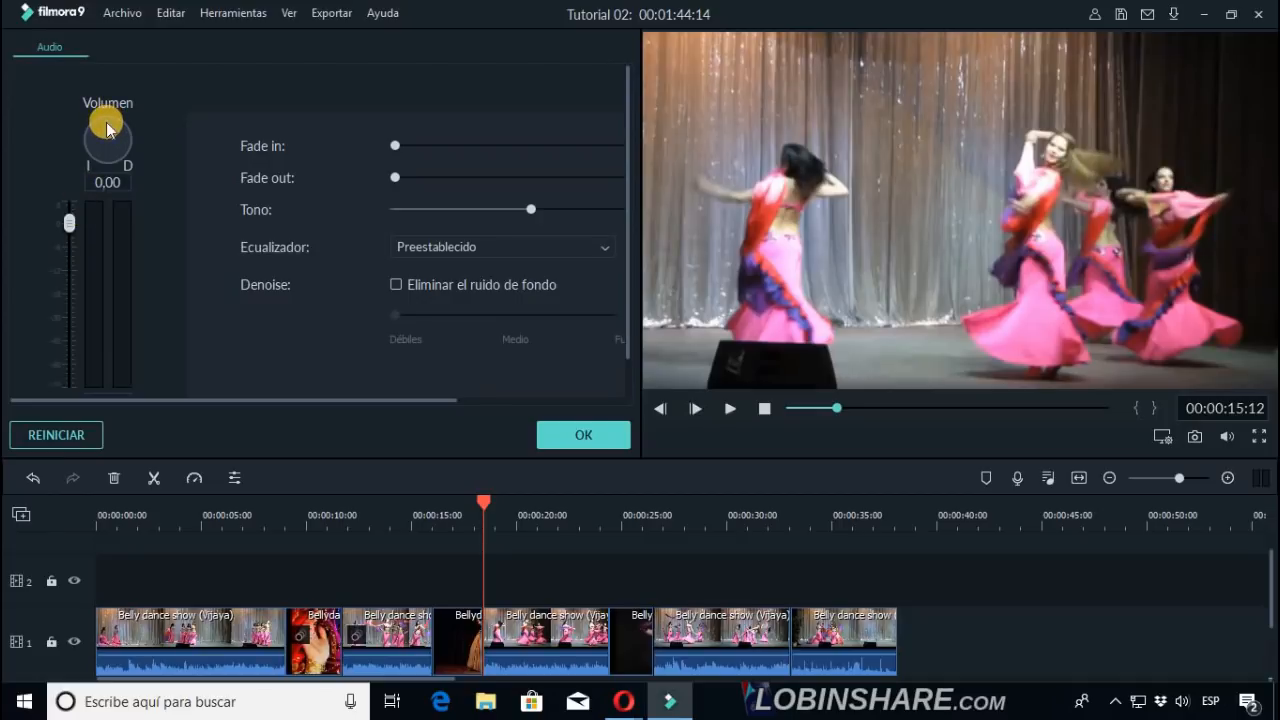
# Shift the music's left-right balance to -100 and return it to 0, then restore the size of the timeline area.
pyautogui.moveTo(108, 128); pyautogui.dragTo(78, 148)
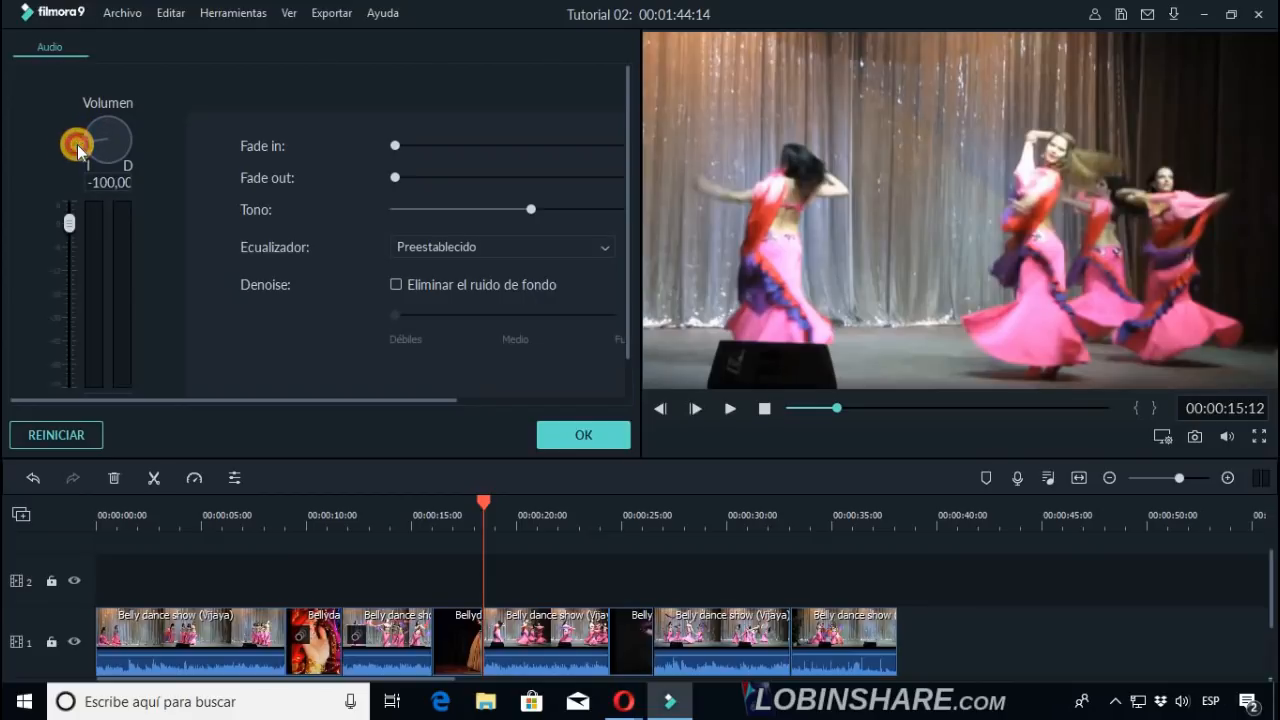
pyautogui.moveTo(78, 148); pyautogui.dragTo(109, 96)
pyautogui.moveTo(627, 346); pyautogui.dragTo(626, 386)
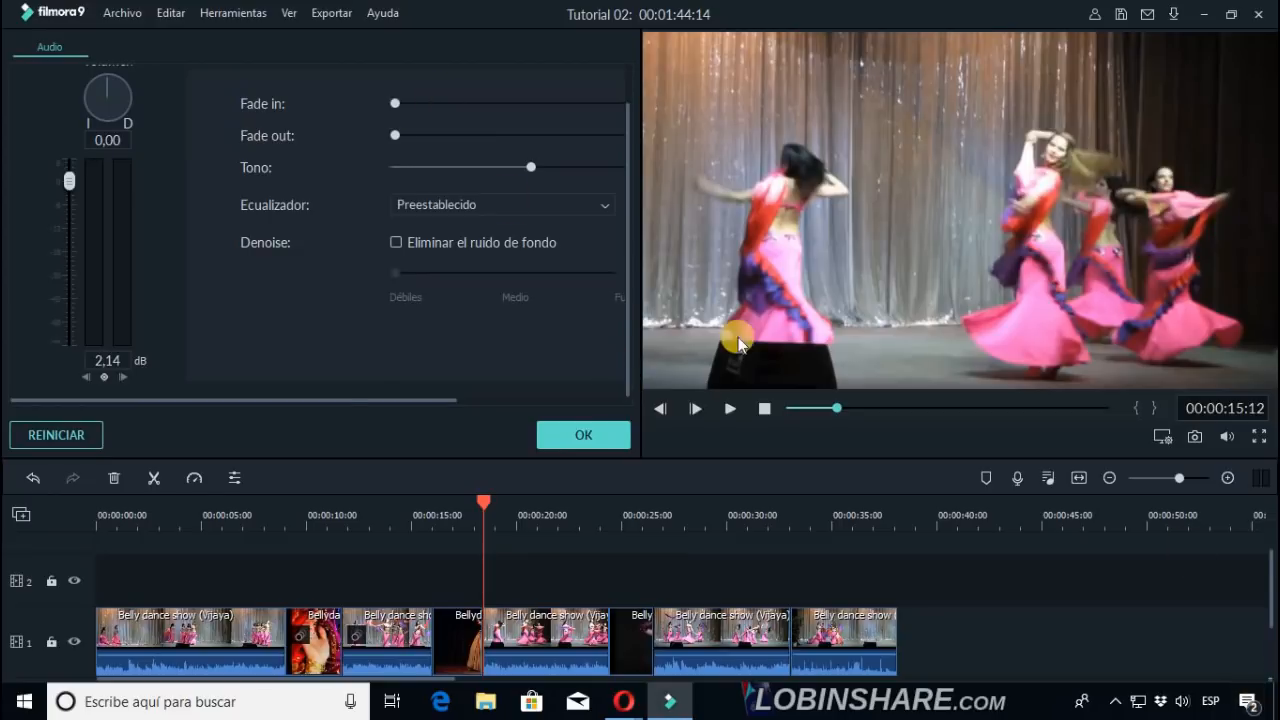
pyautogui.moveTo(337, 458); pyautogui.dragTo(343, 403)
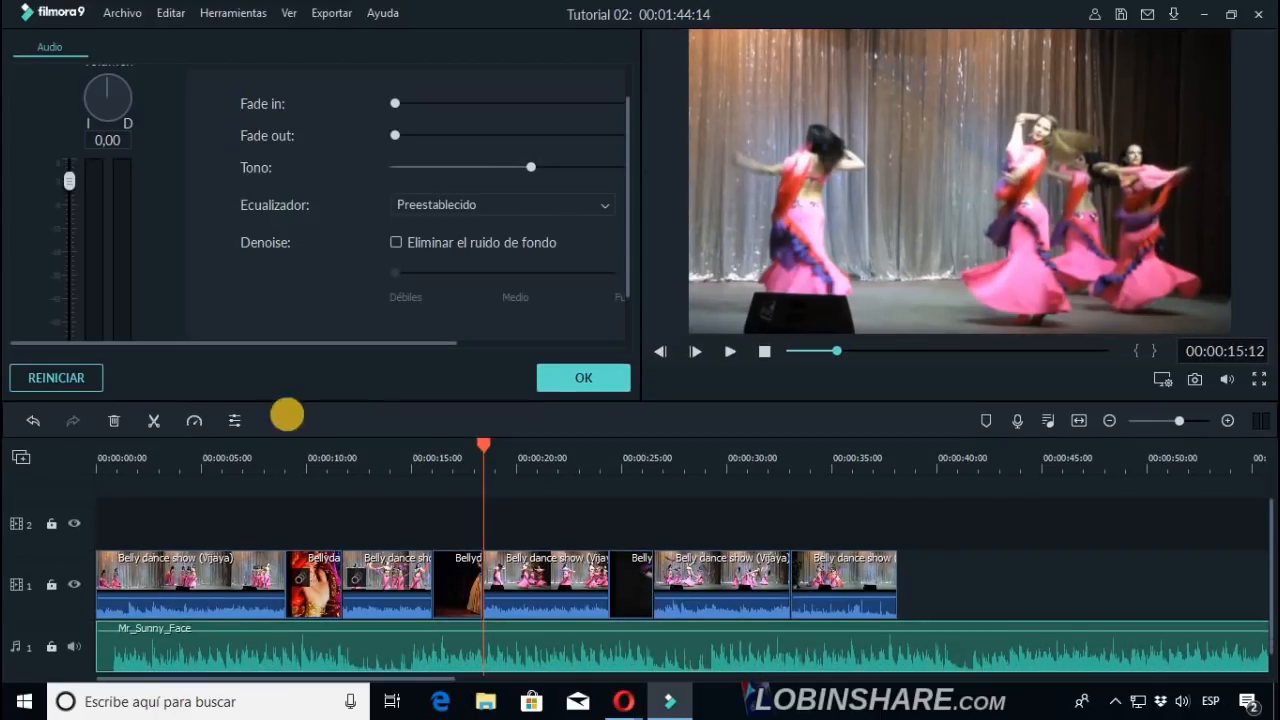
# Hide video track 1 and play the timeline to watch the music's level meters.
pyautogui.click(75, 585)
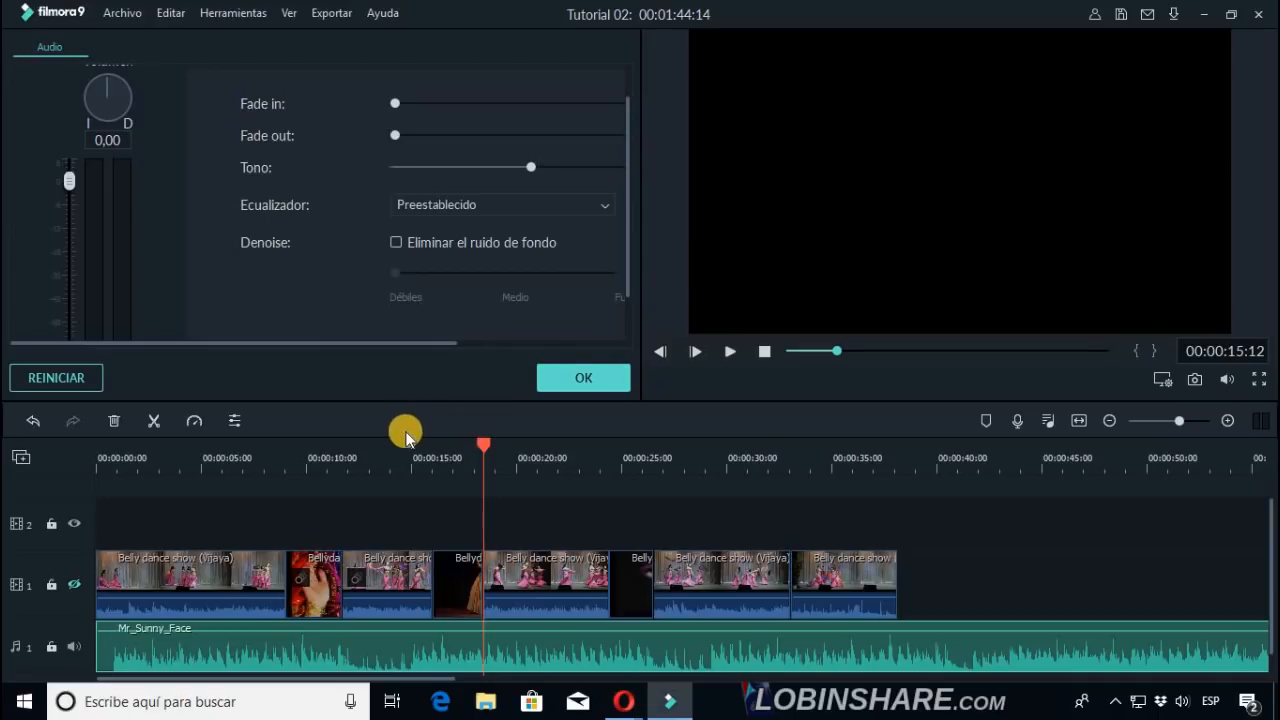
pyautogui.click(377, 449)
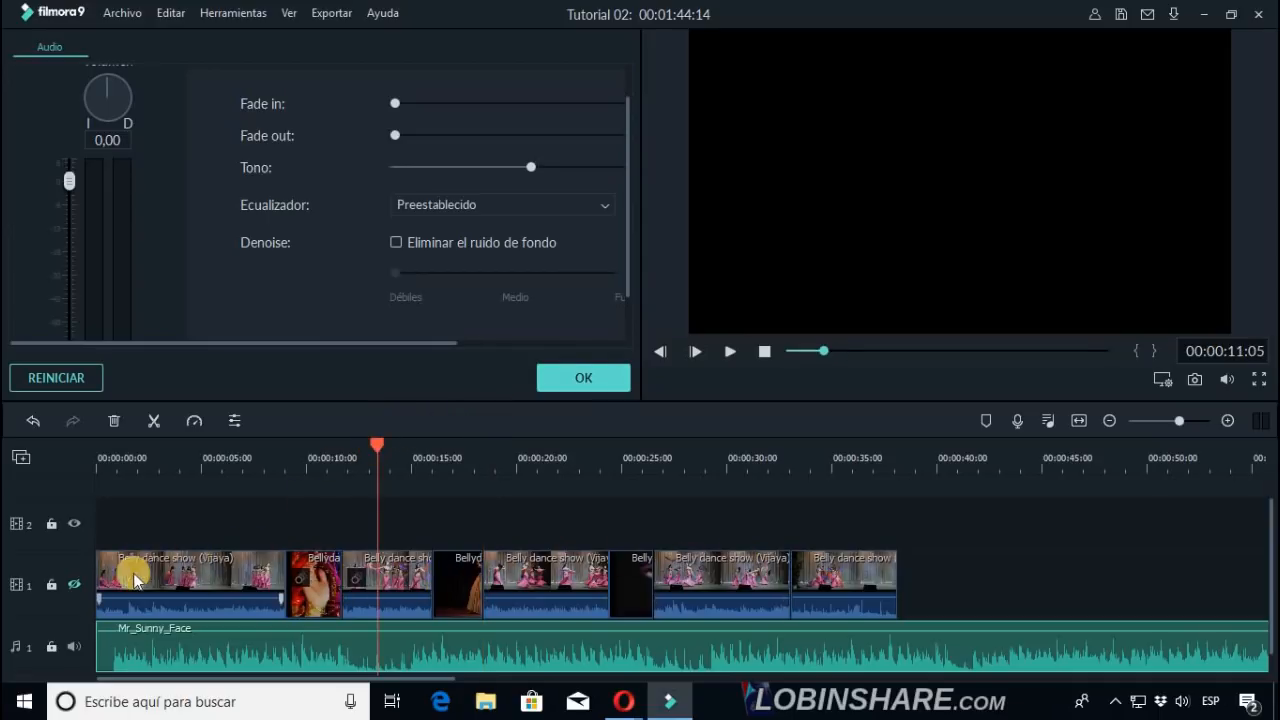
pyautogui.click(727, 349)
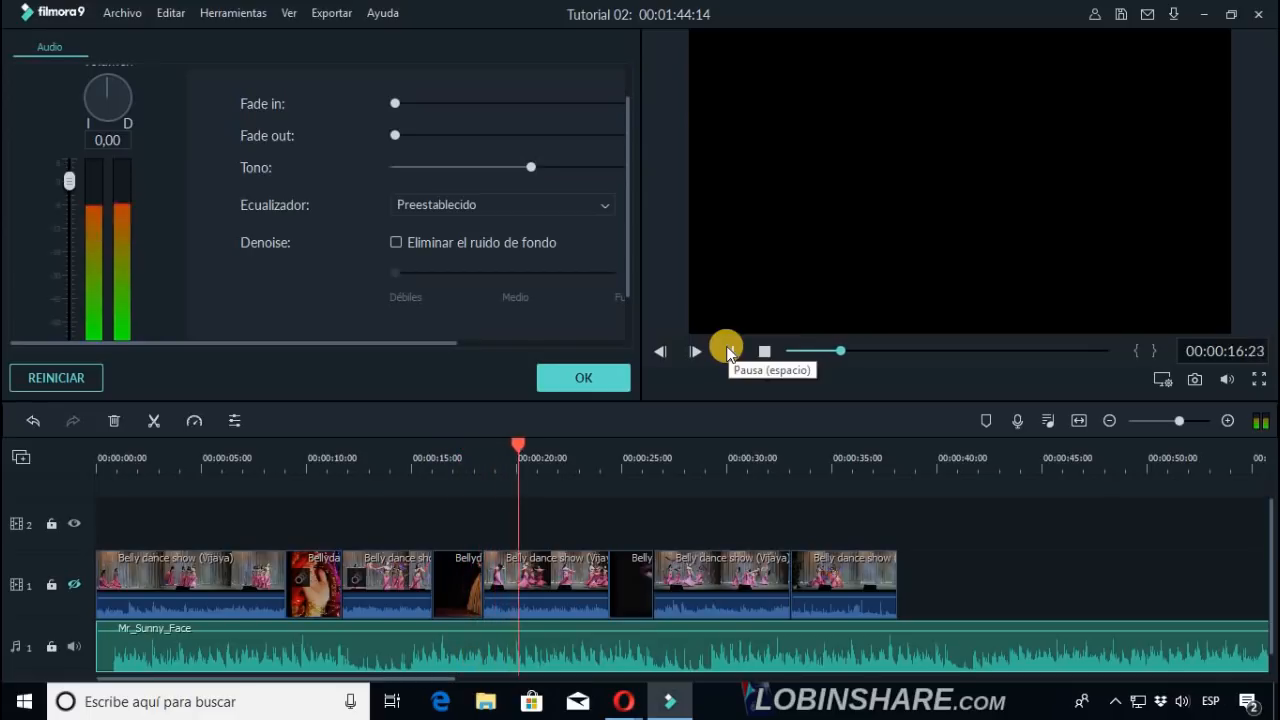
pyautogui.click(727, 349)
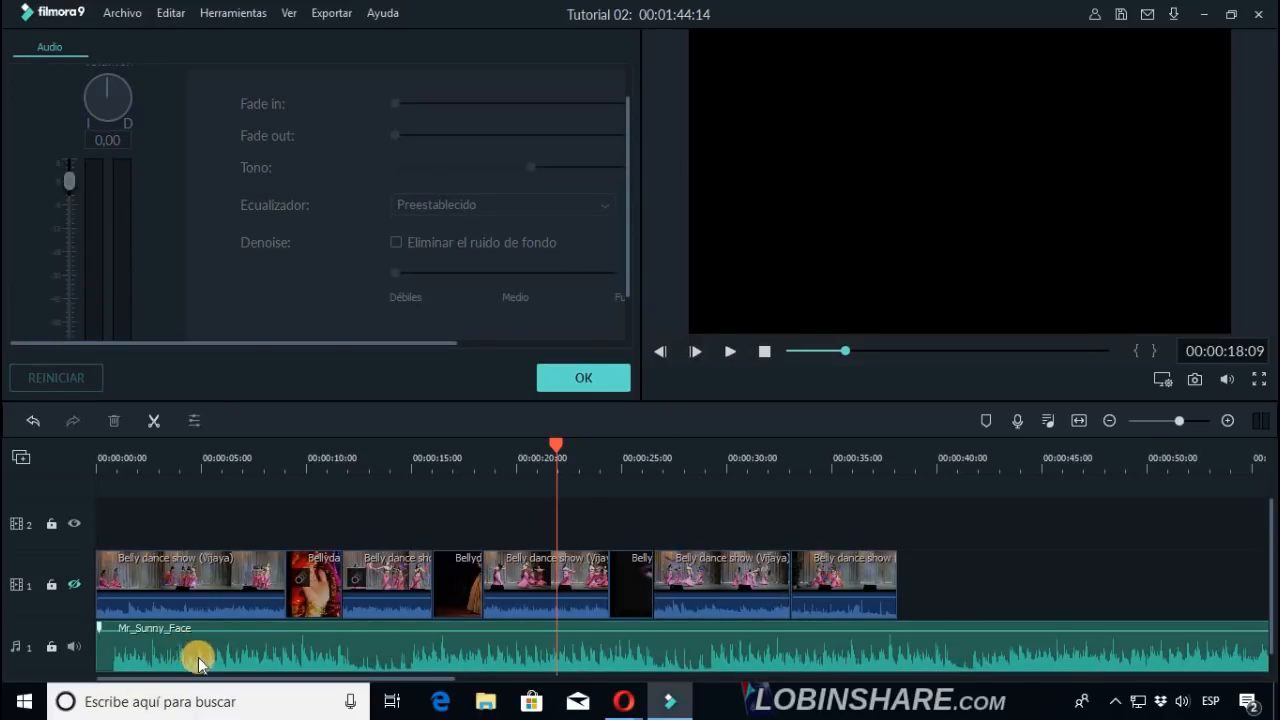
# Play the Mr_Sunny_Face music from the start of the timeline to check its silent opening.
pyautogui.click(279, 653)
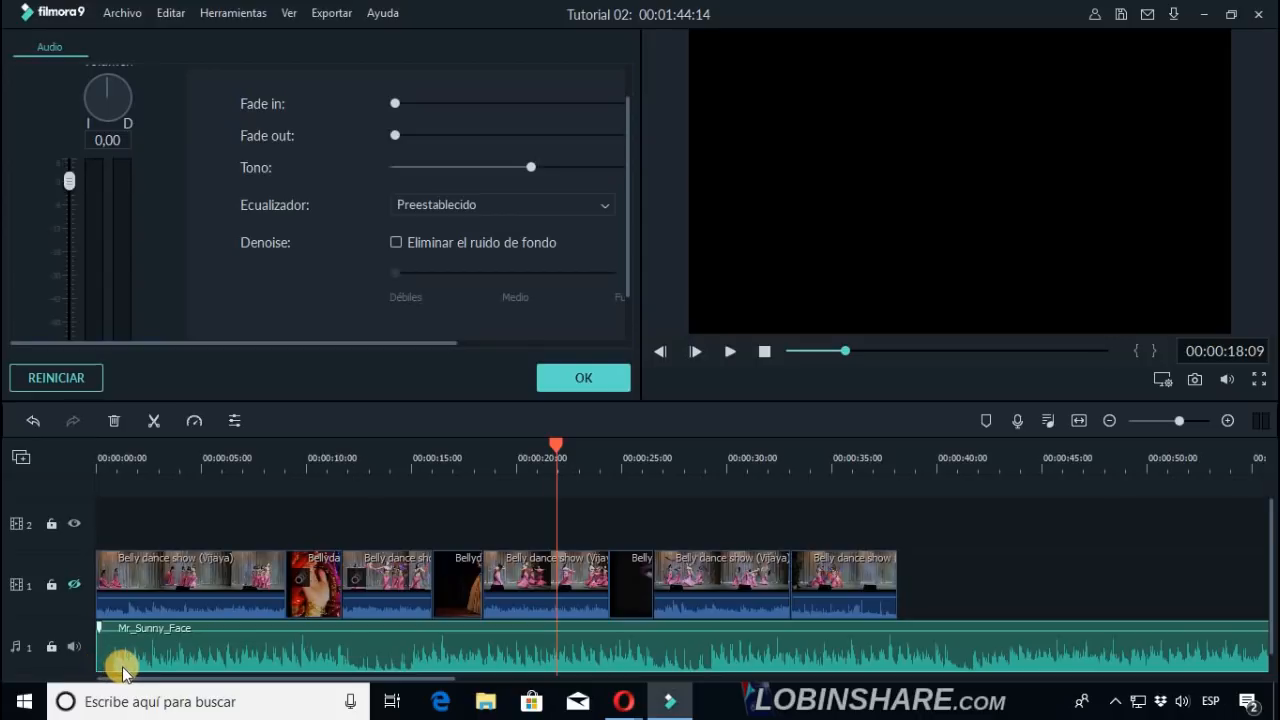
pyautogui.click(99, 461)
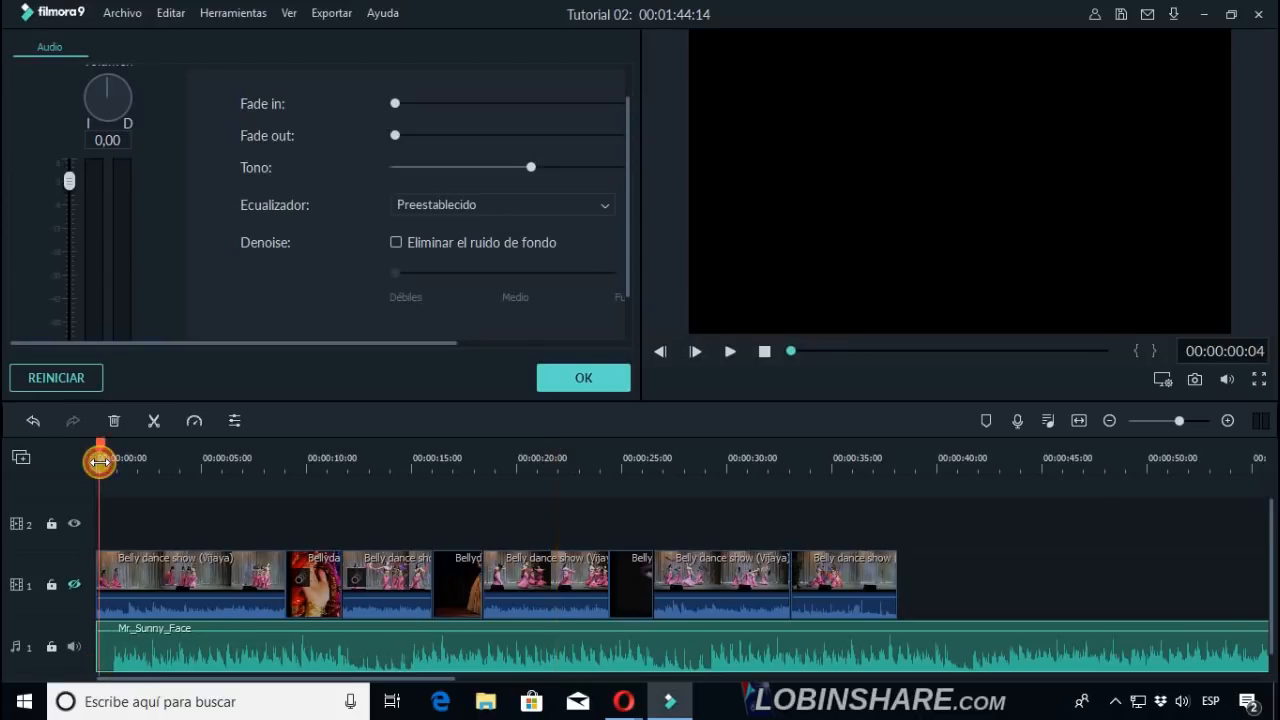
pyautogui.click(728, 351)
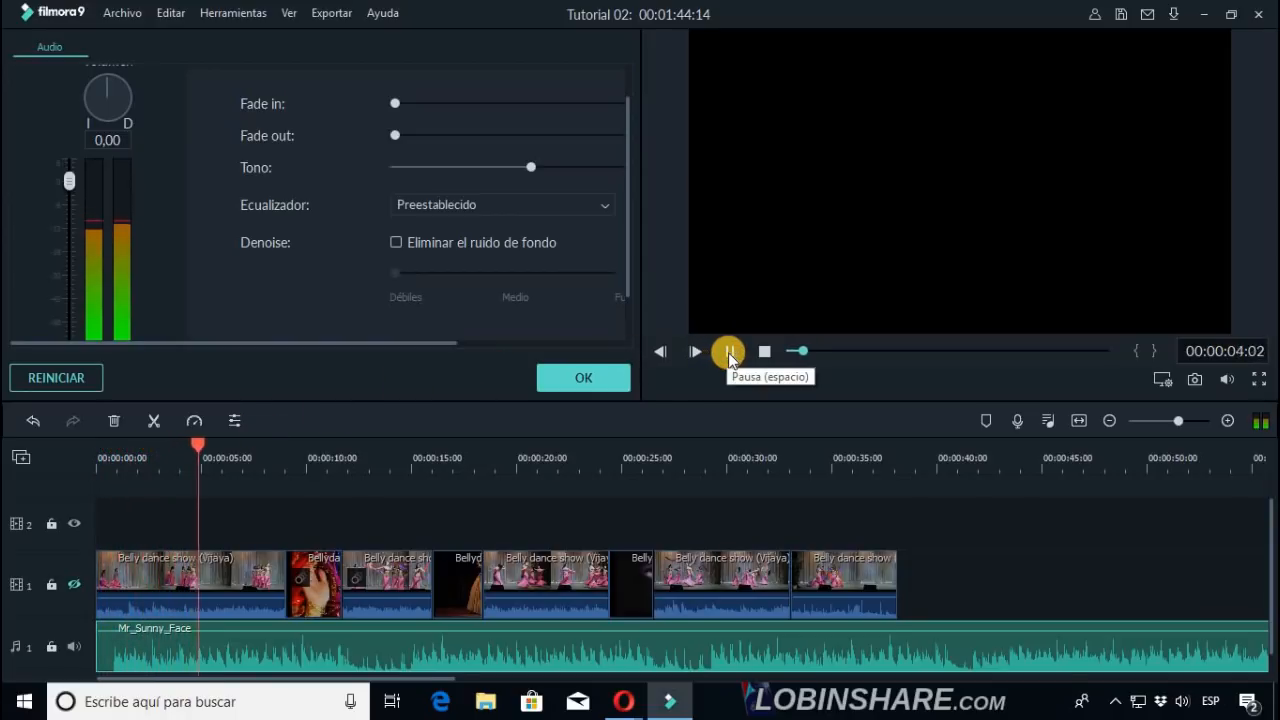
pyautogui.click(731, 352)
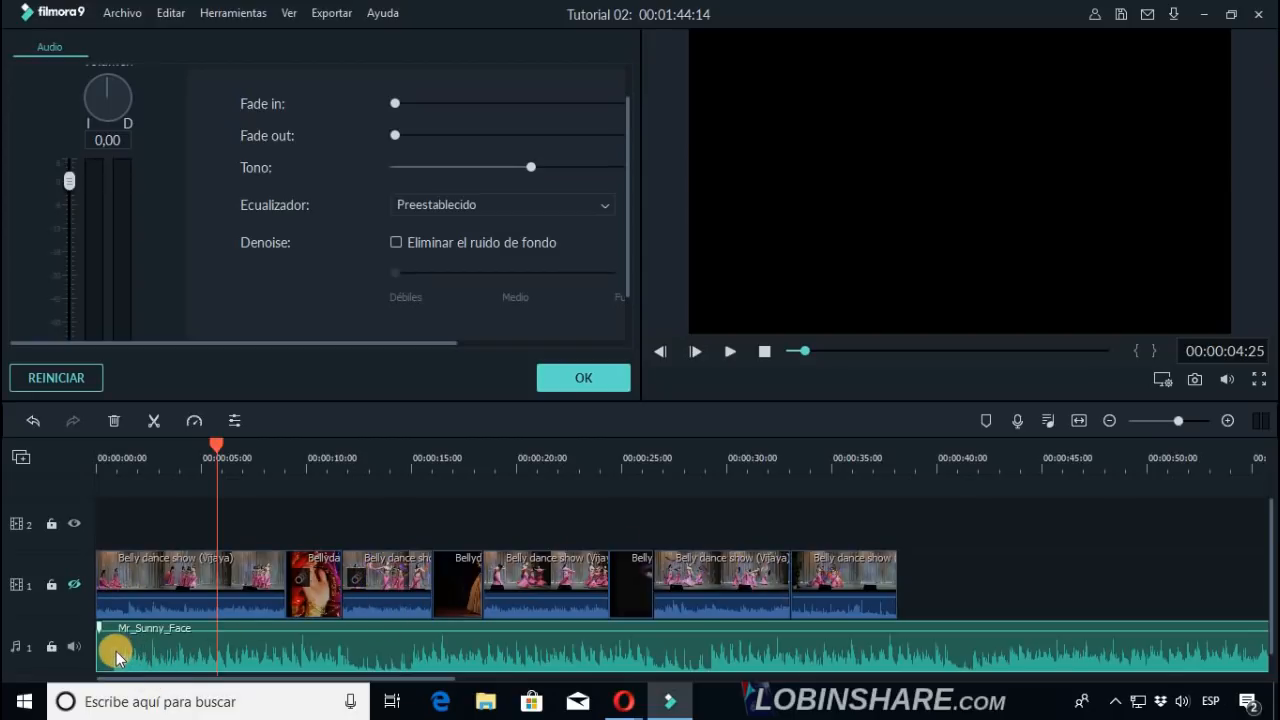
# Split the Mr_Sunny_Face music at 00:00:00:17, delete its silent opening and move the remainder to the start of the timeline.
pyautogui.click(115, 470)
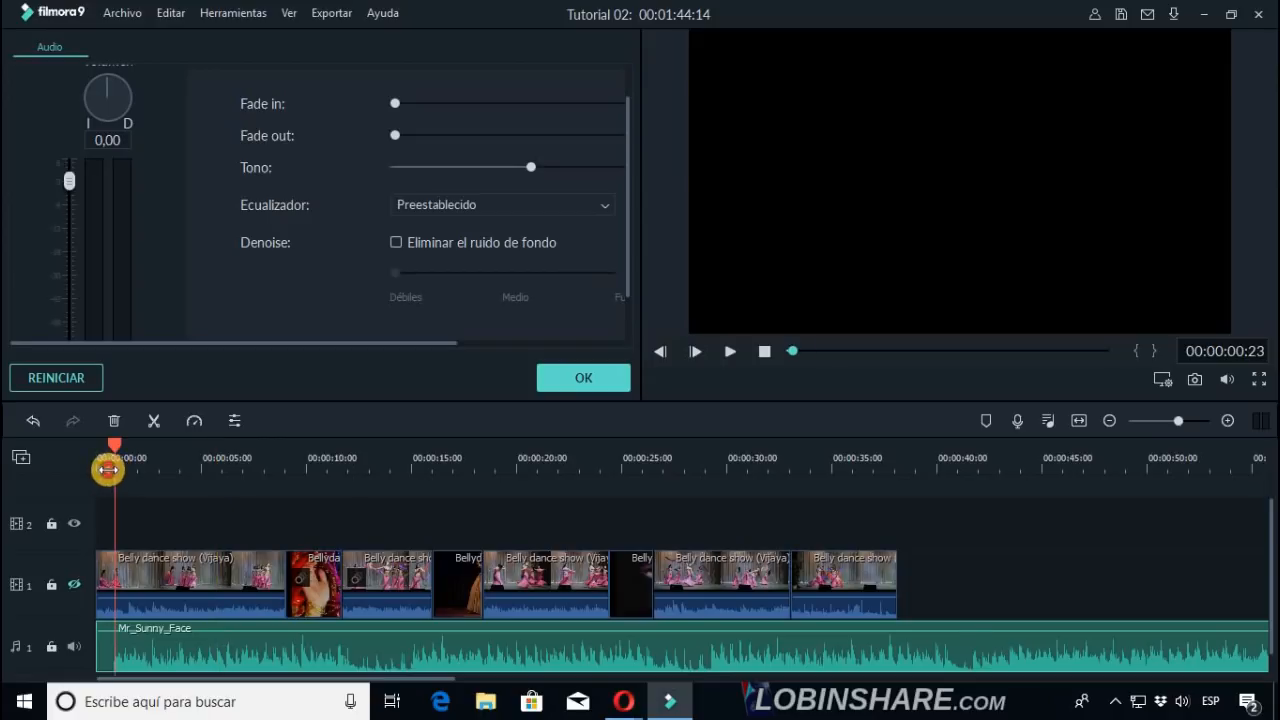
pyautogui.scroll(-2, 108, 470)
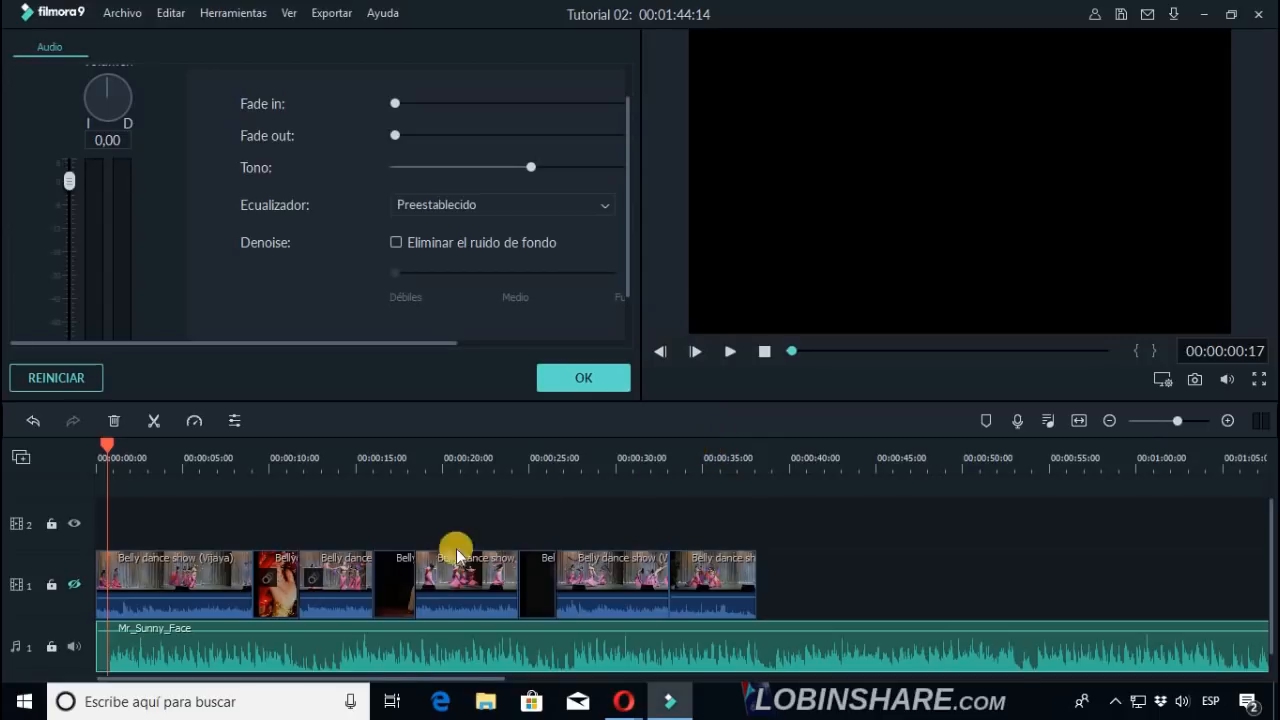
pyautogui.click(154, 422)
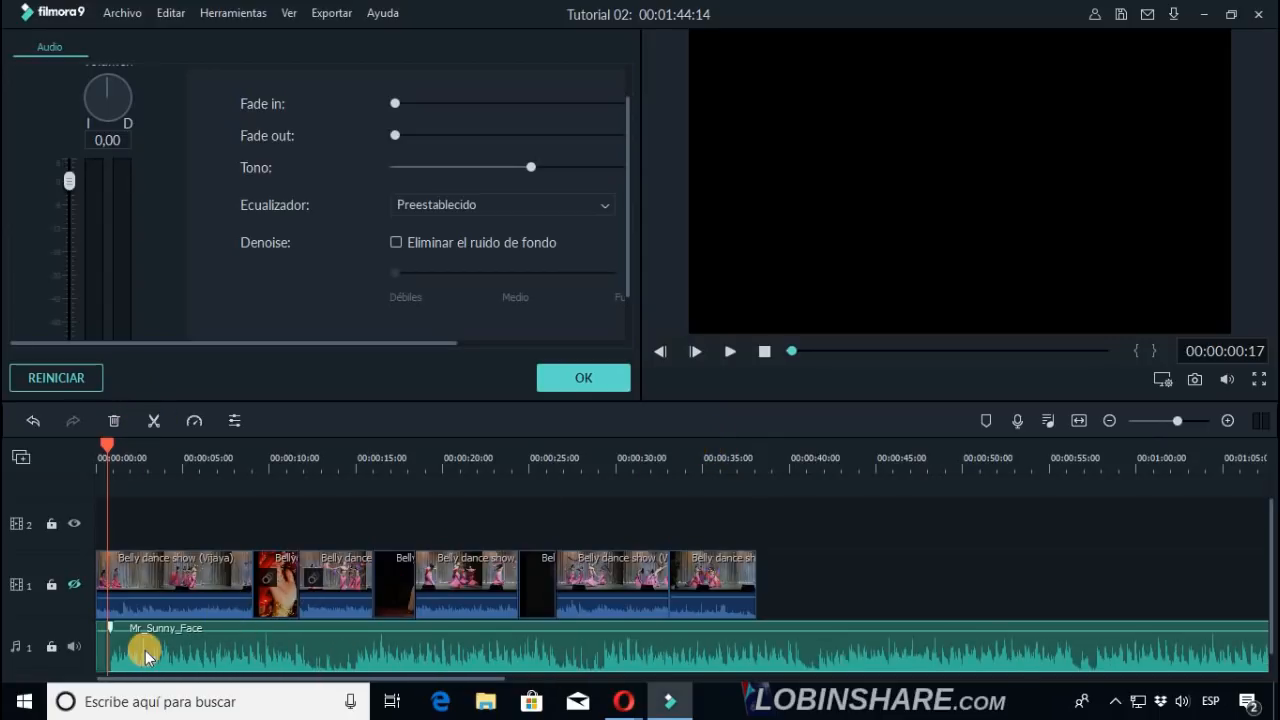
pyautogui.click(102, 656)
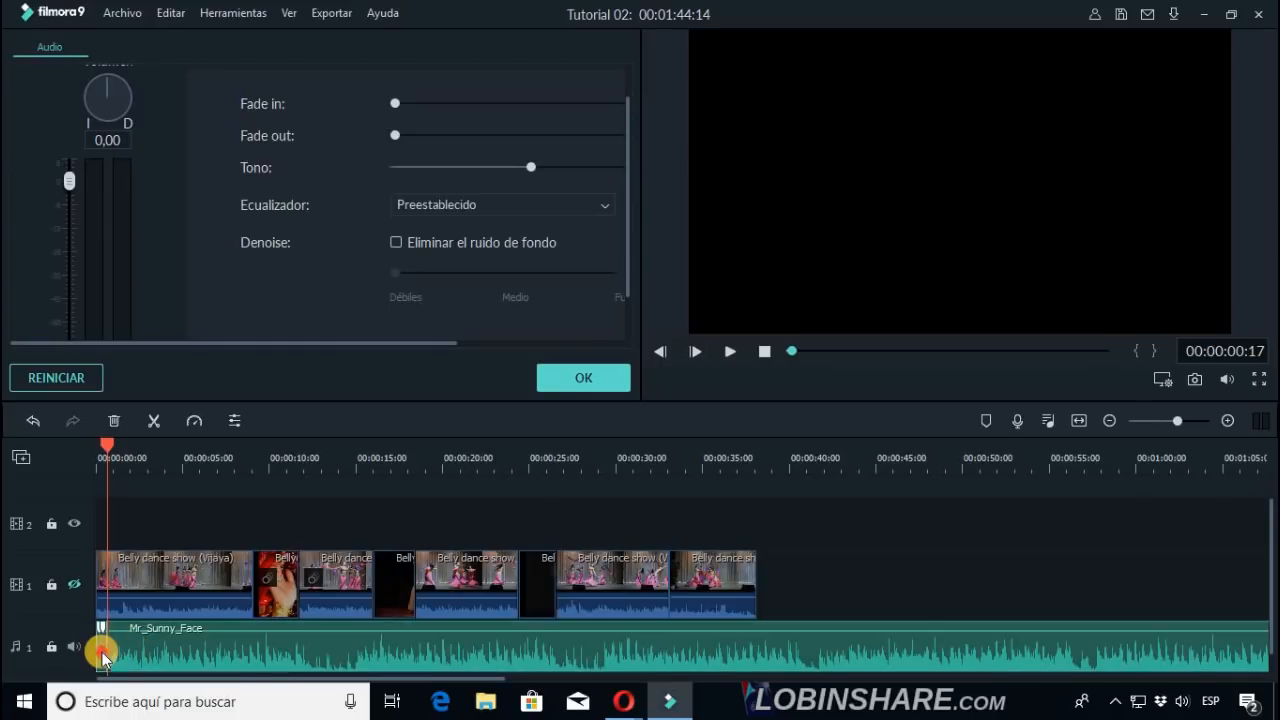
pyautogui.click(112, 421)
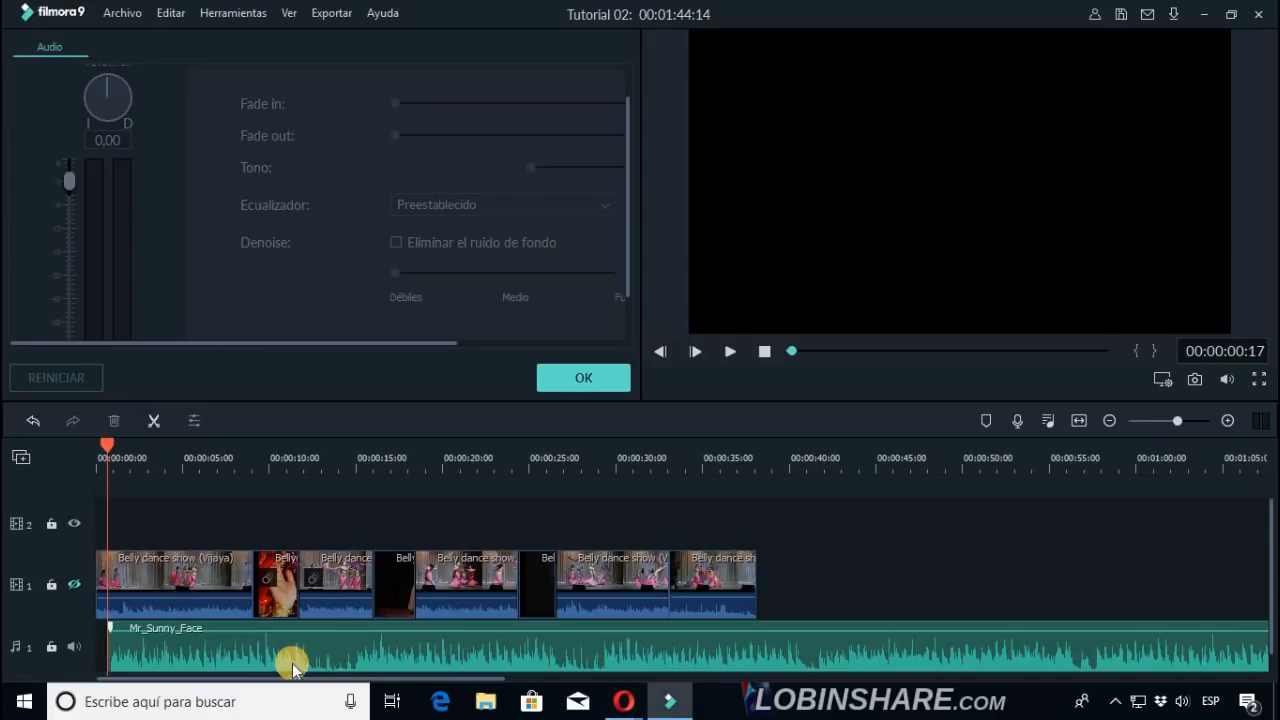
pyautogui.moveTo(327, 667); pyautogui.dragTo(288, 664)
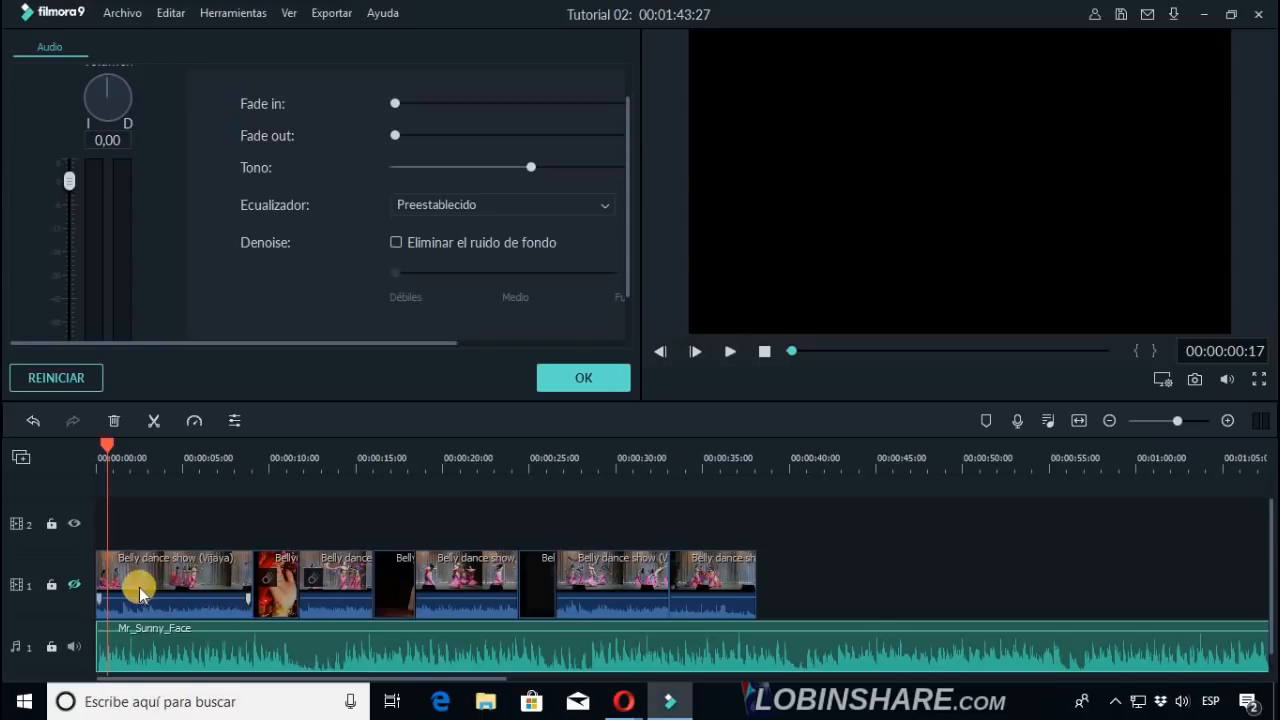
# Split the Mr_Sunny_Face music at 00:00:31:23, where the last video clip ends, and delete the excess part.
pyautogui.click(757, 467)
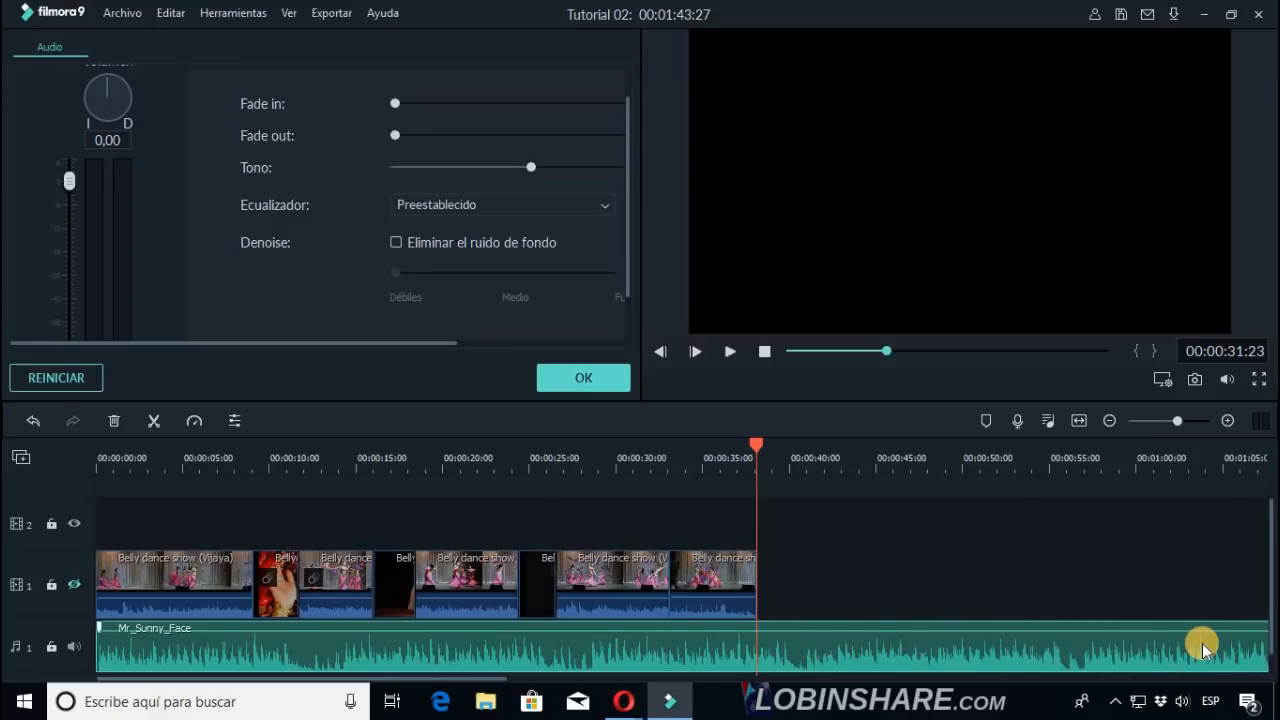
pyautogui.click(812, 660)
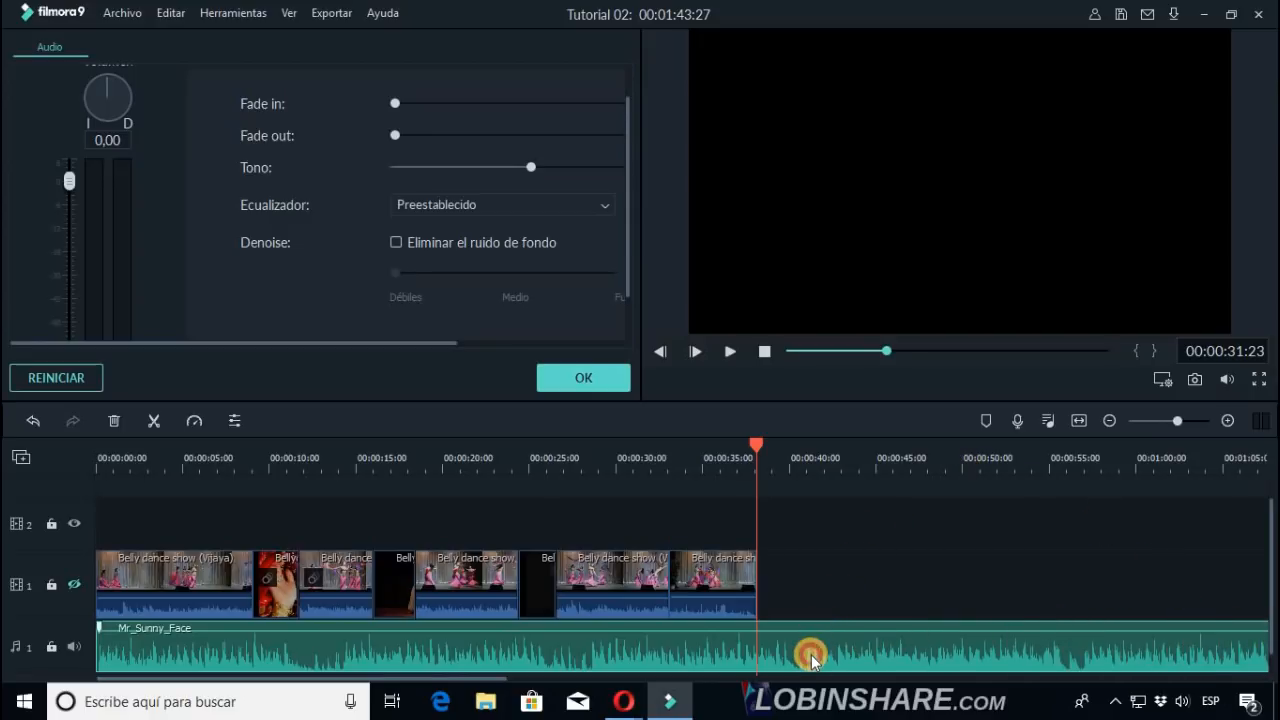
pyautogui.click(160, 424)
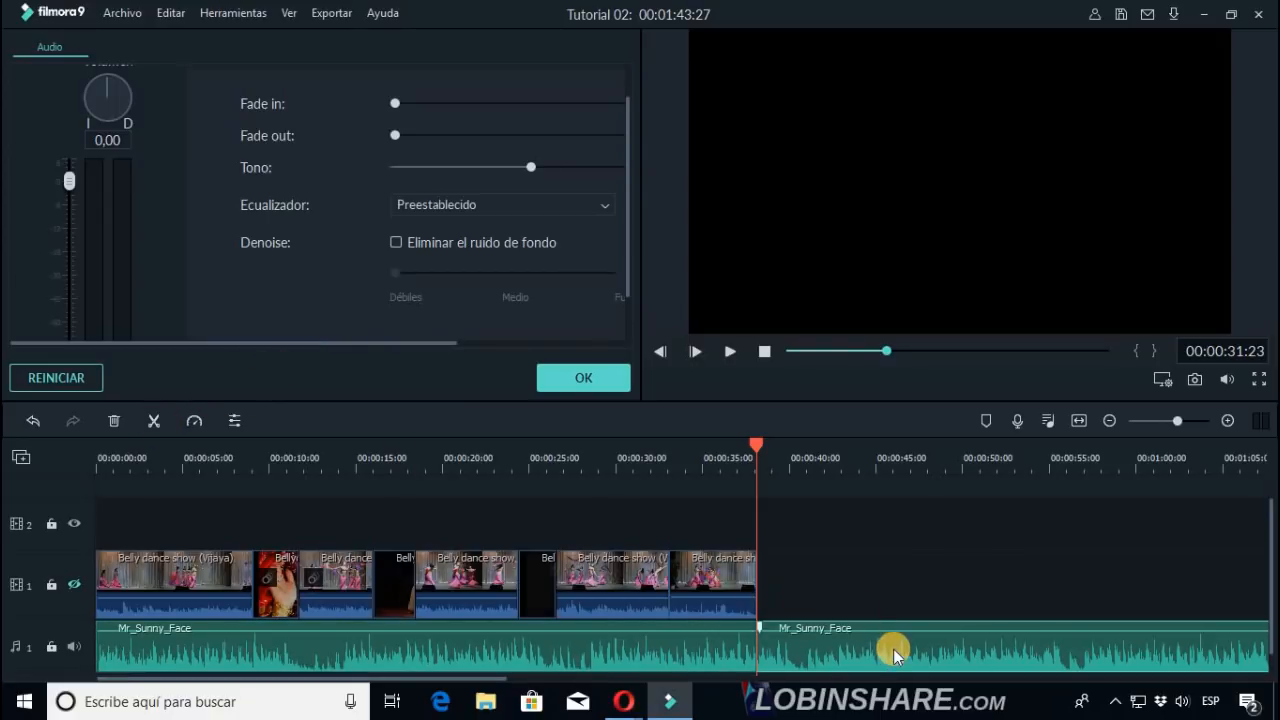
pyautogui.click(119, 424)
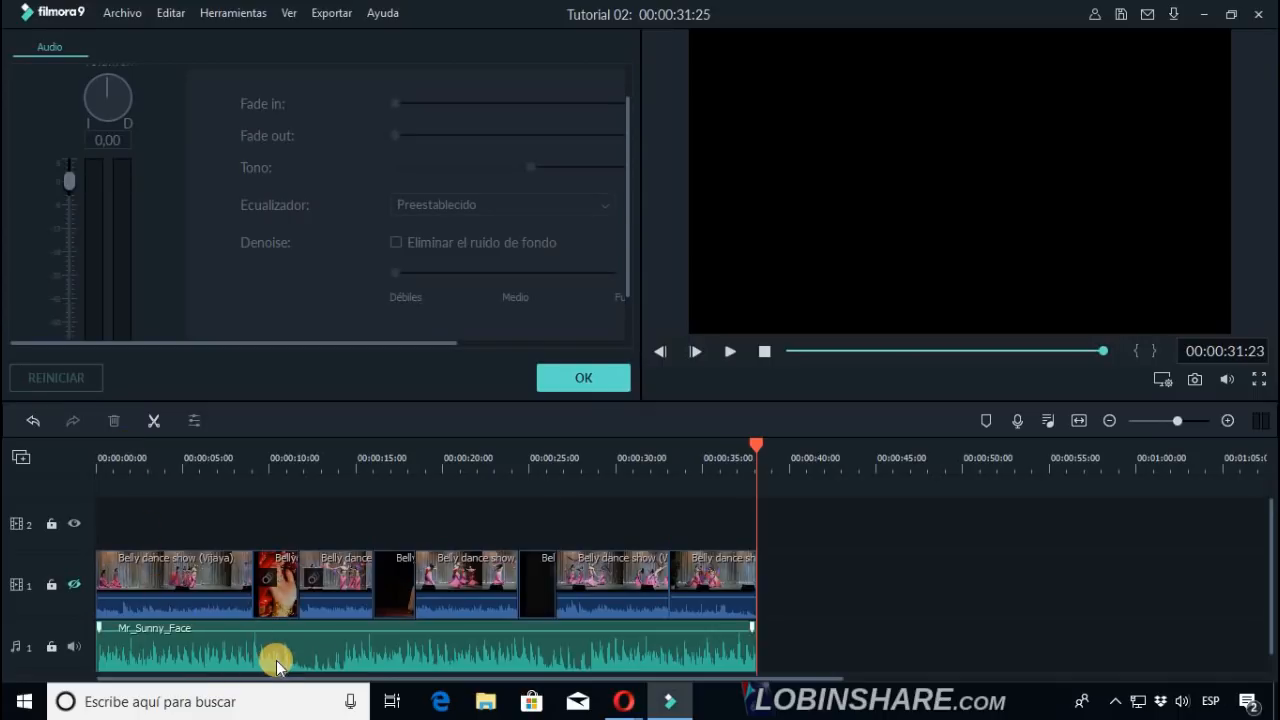
# Play the final seconds of the timeline to check that the music ends with the last clip.
pyautogui.click(300, 583)
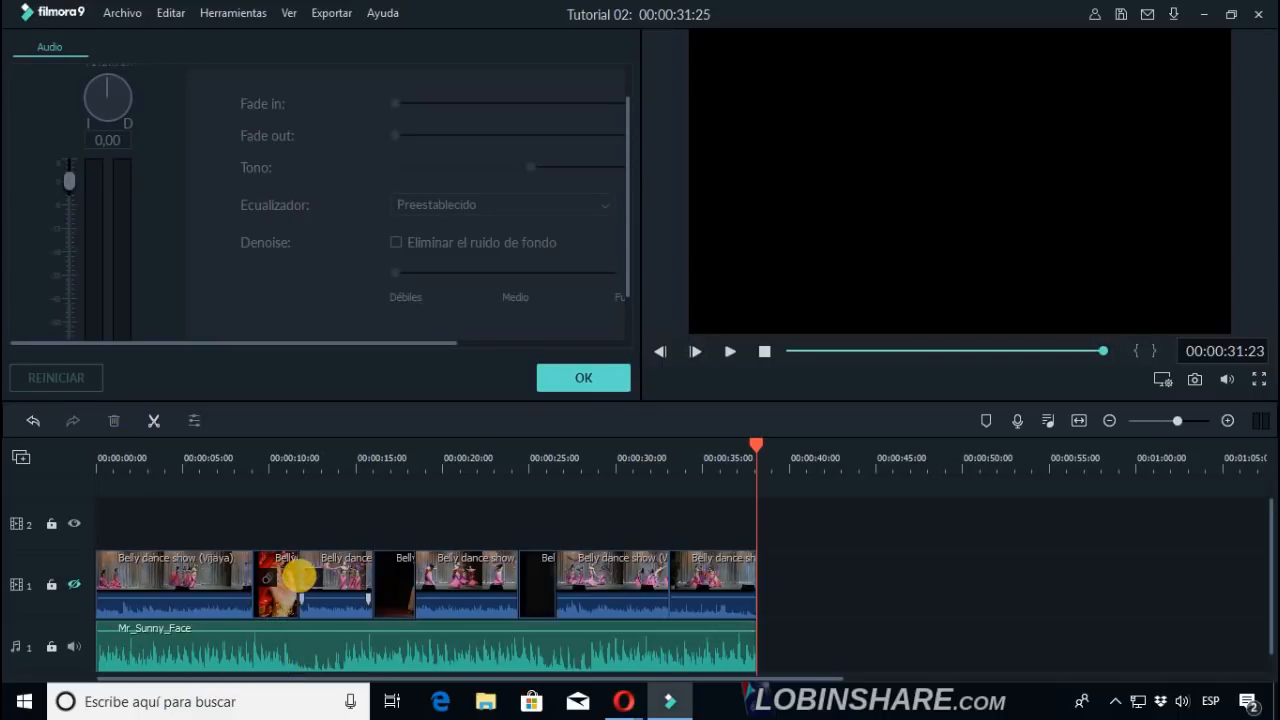
pyautogui.click(691, 457)
pyautogui.click(728, 353)
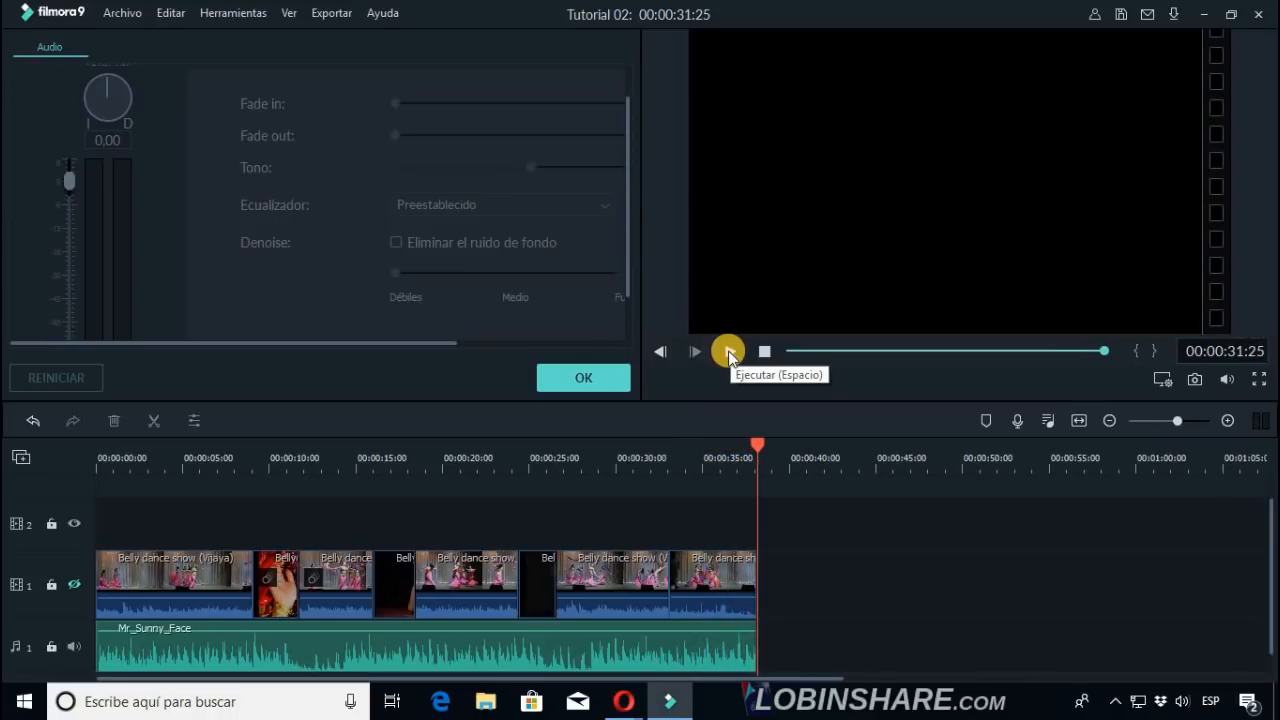
pyautogui.click(363, 649)
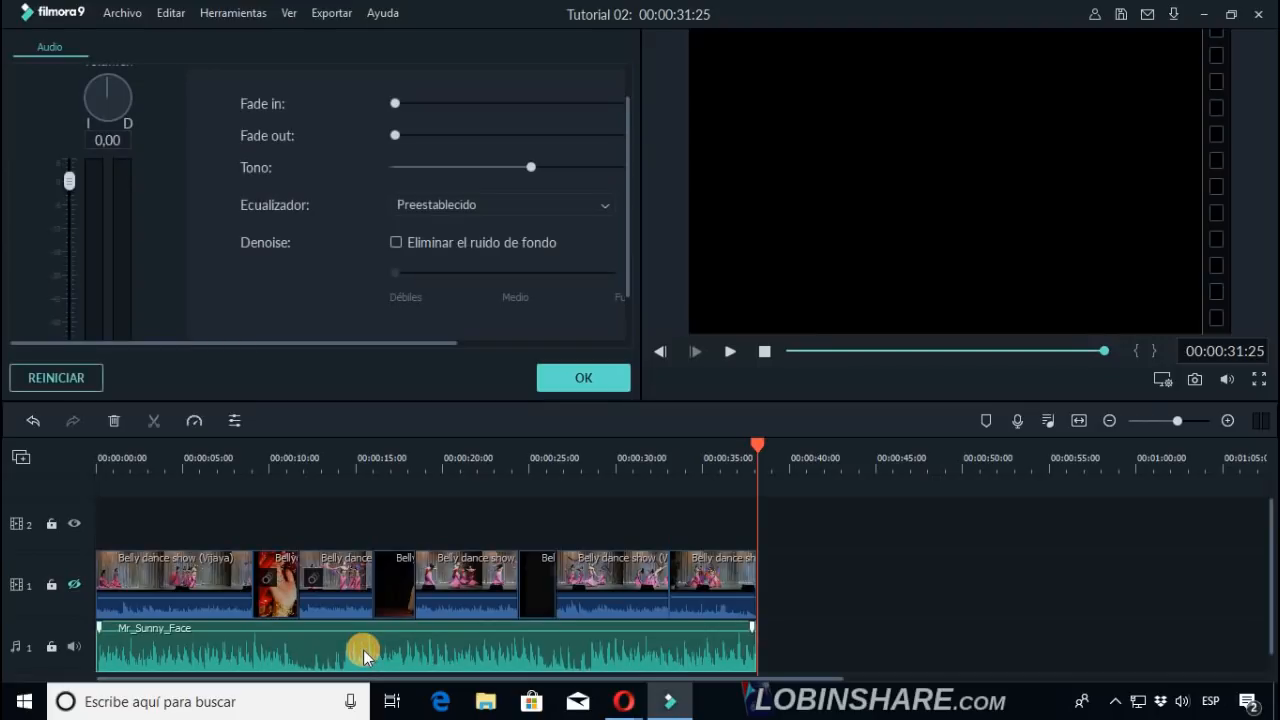
pyautogui.click(846, 543)
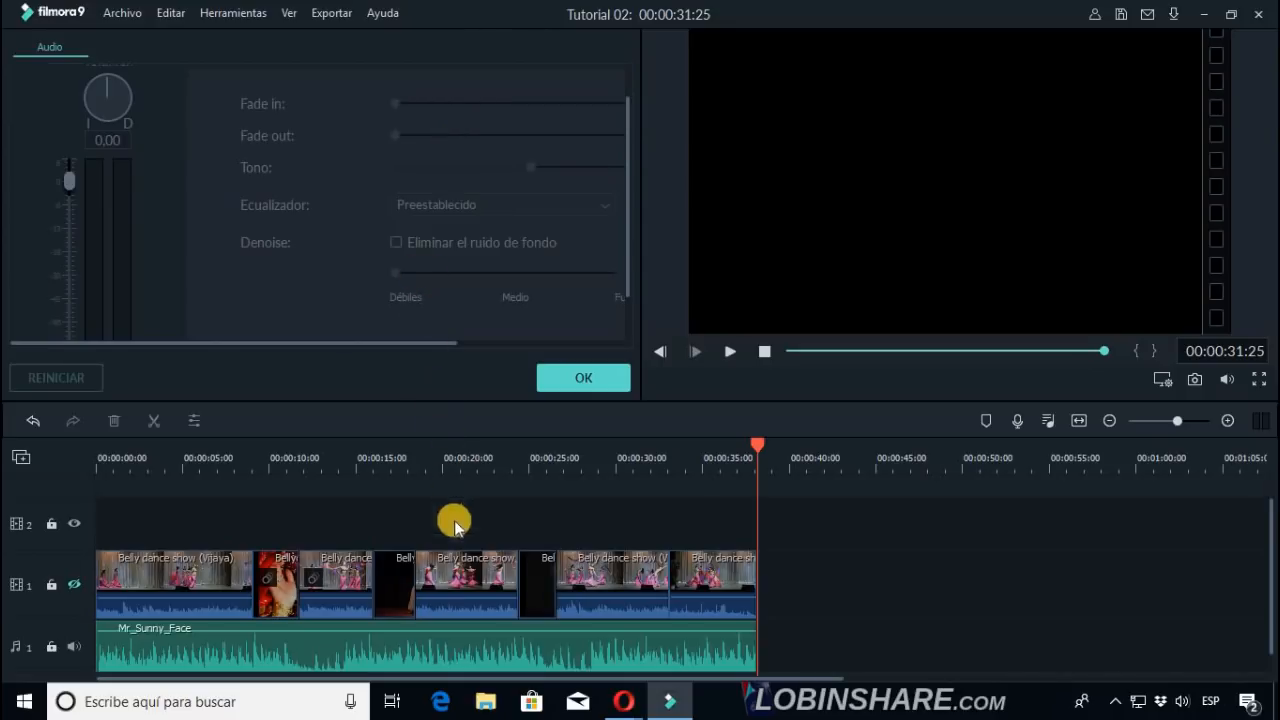
# Give the Mr_Sunny_Face music a fade-in of 4,13 s and a fade-out of 4,67 s.
pyautogui.click(446, 647)
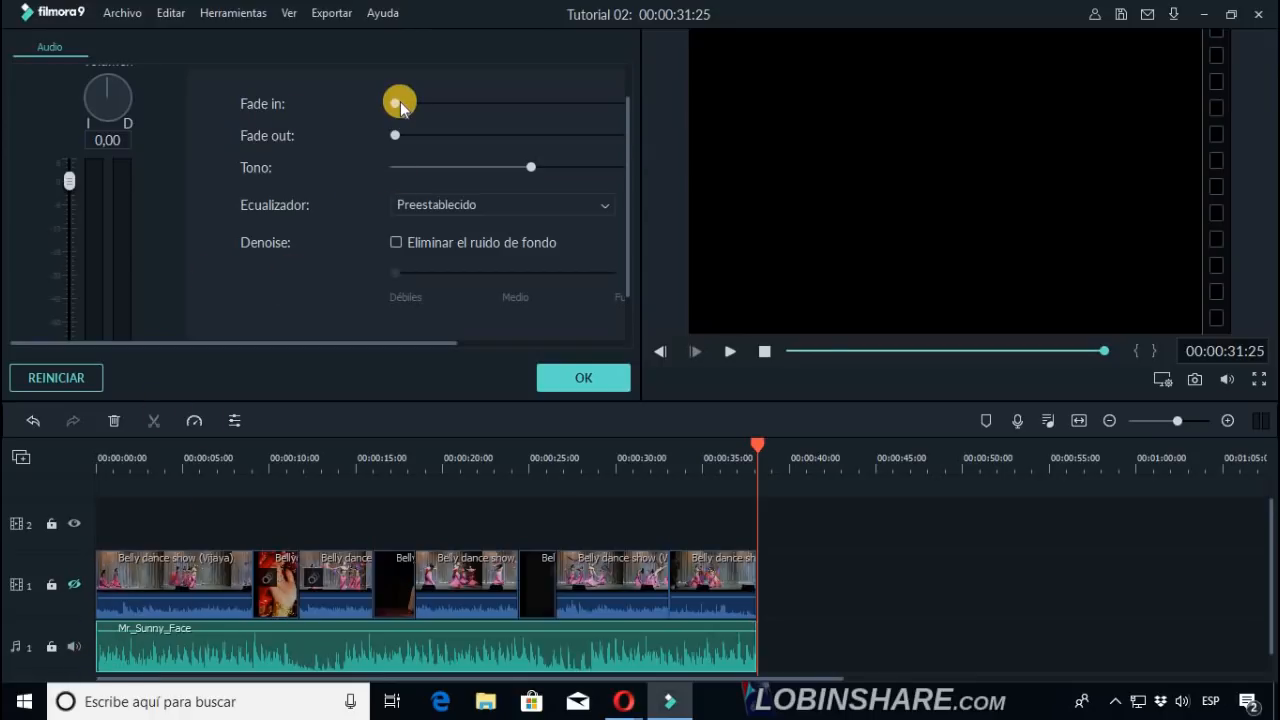
pyautogui.moveTo(410, 107); pyautogui.dragTo(413, 107)
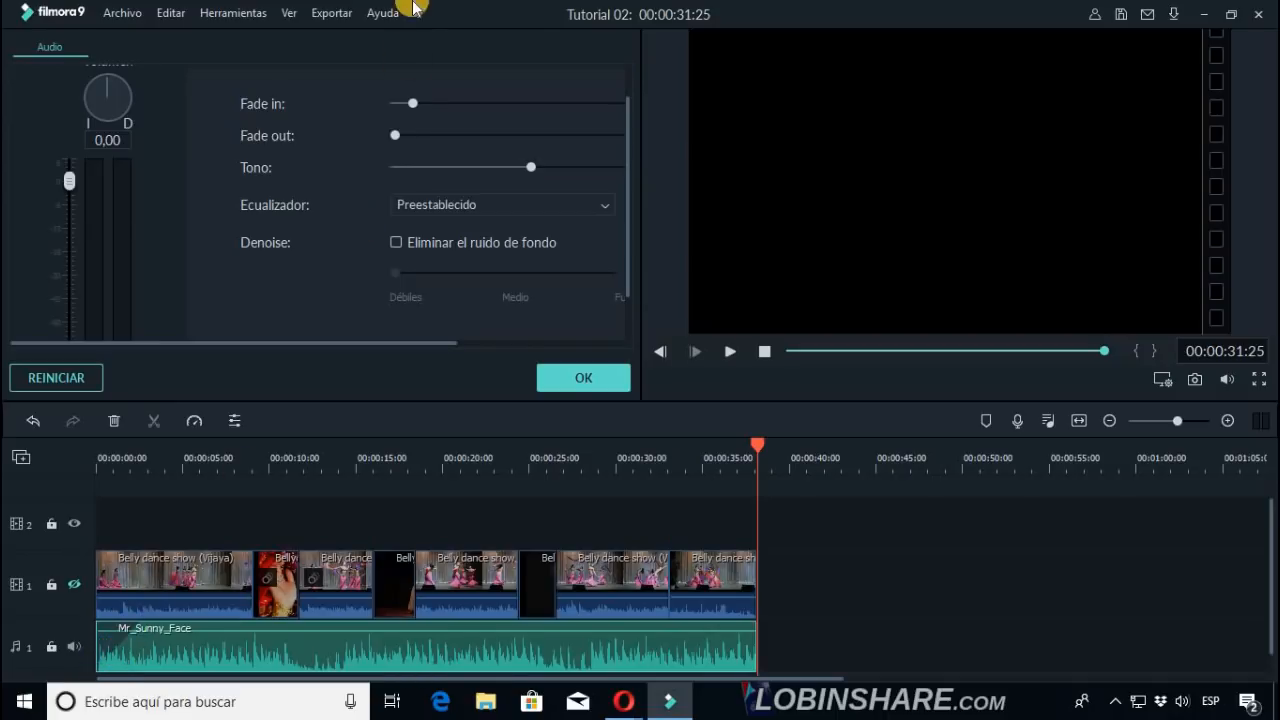
pyautogui.moveTo(436, 108)
pyautogui.mouseDown()
pyautogui.moveTo(406, 102)
pyautogui.moveTo(426, 115)
pyautogui.mouseUp()
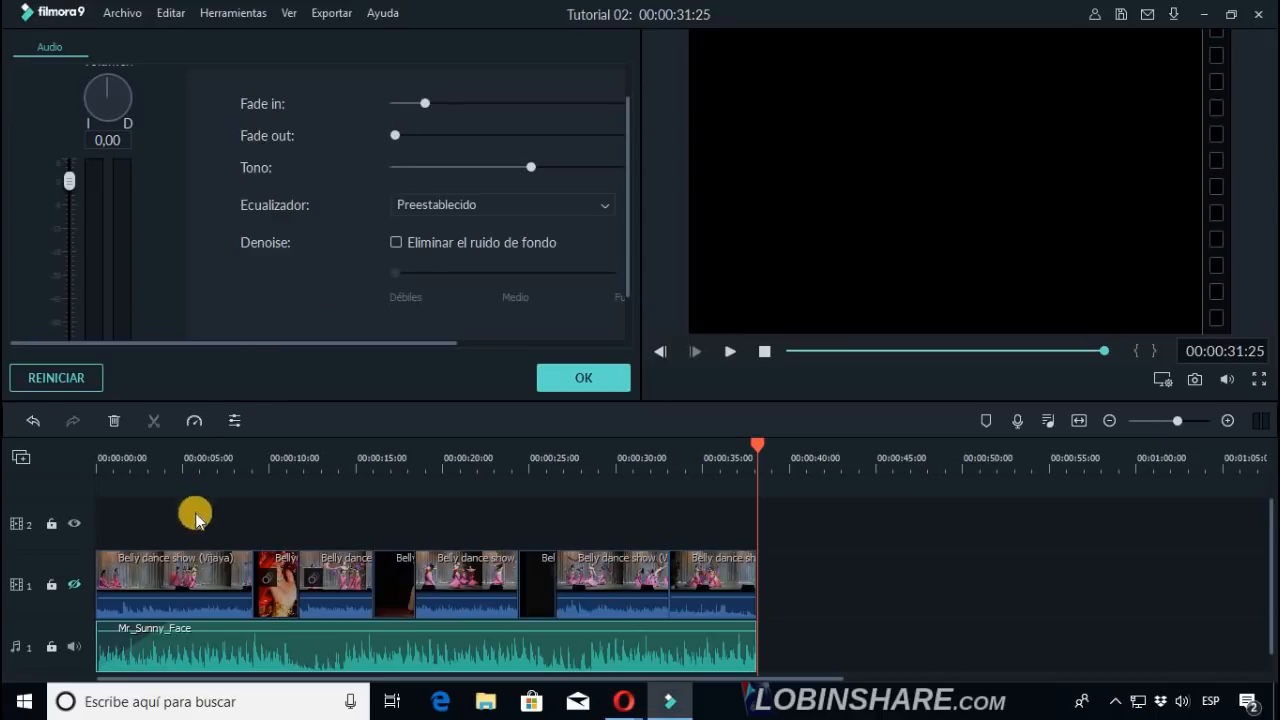
pyautogui.moveTo(169, 628)
pyautogui.moveTo(169, 628)
pyautogui.mouseDown()
pyautogui.moveTo(137, 626)
pyautogui.moveTo(246, 628)
pyautogui.moveTo(165, 617)
pyautogui.moveTo(181, 628)
pyautogui.mouseUp()
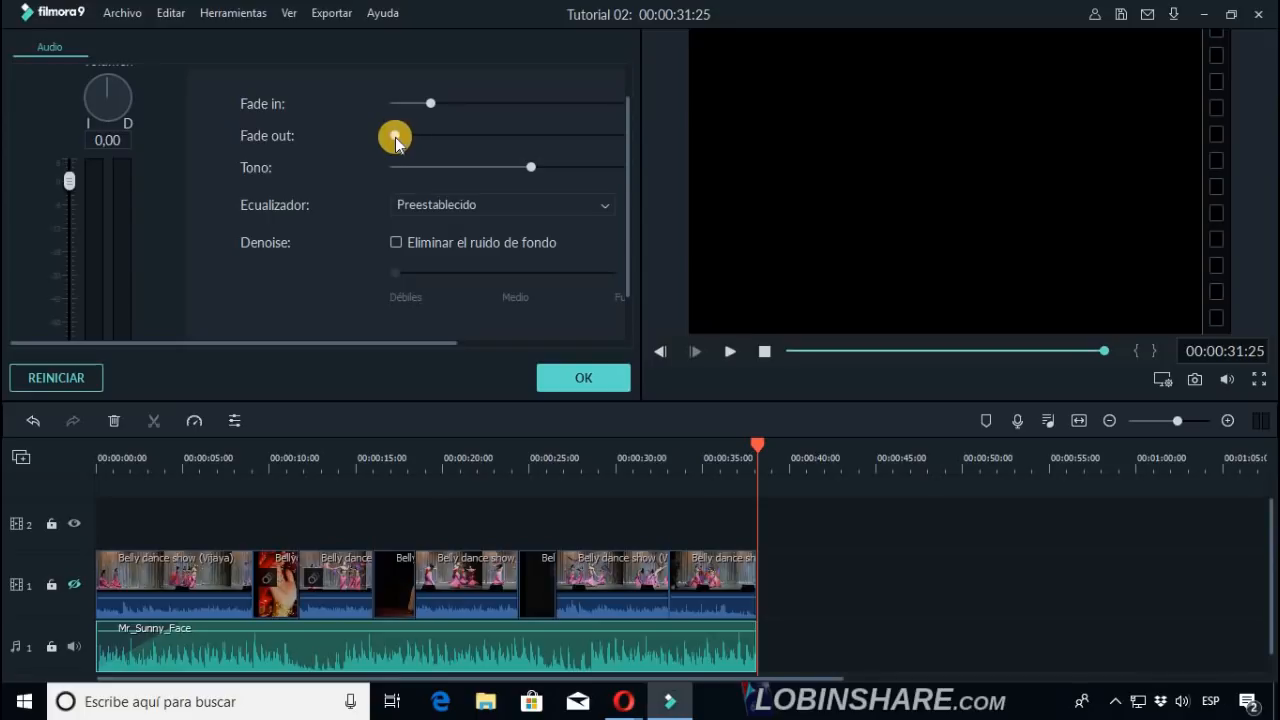
pyautogui.moveTo(395, 140); pyautogui.dragTo(403, 178)
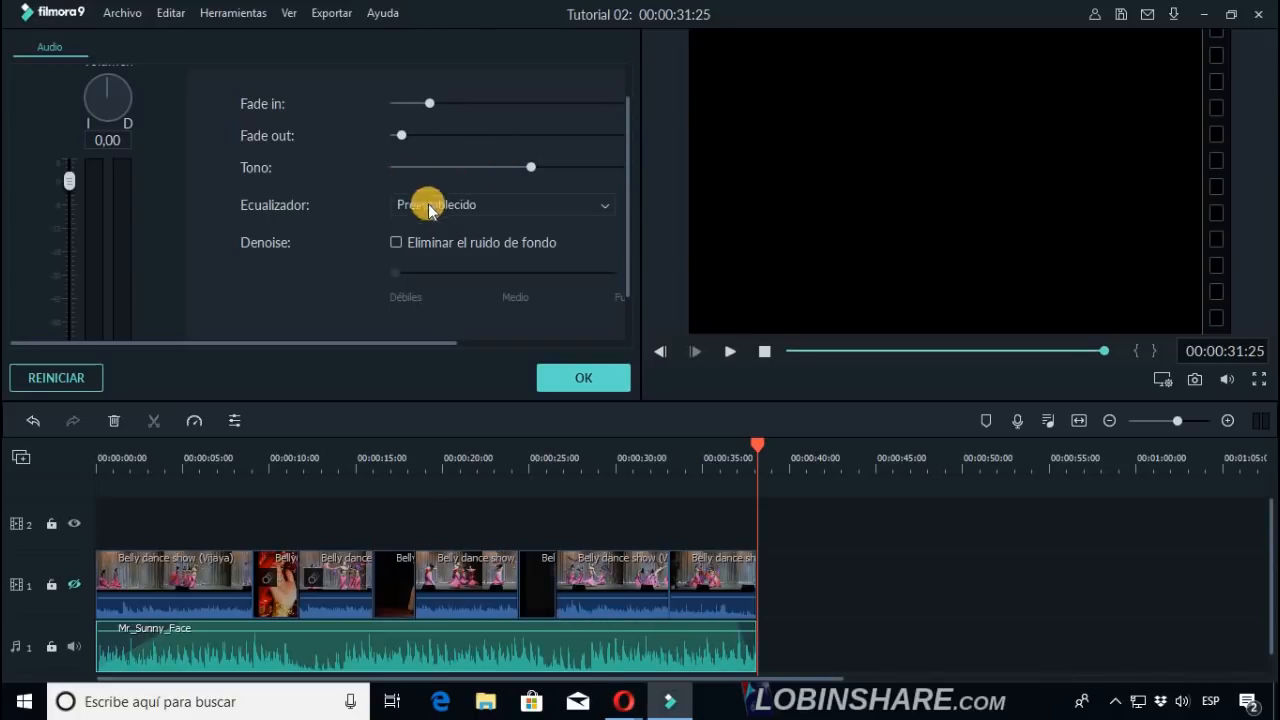
pyautogui.moveTo(739, 629); pyautogui.dragTo(657, 630)
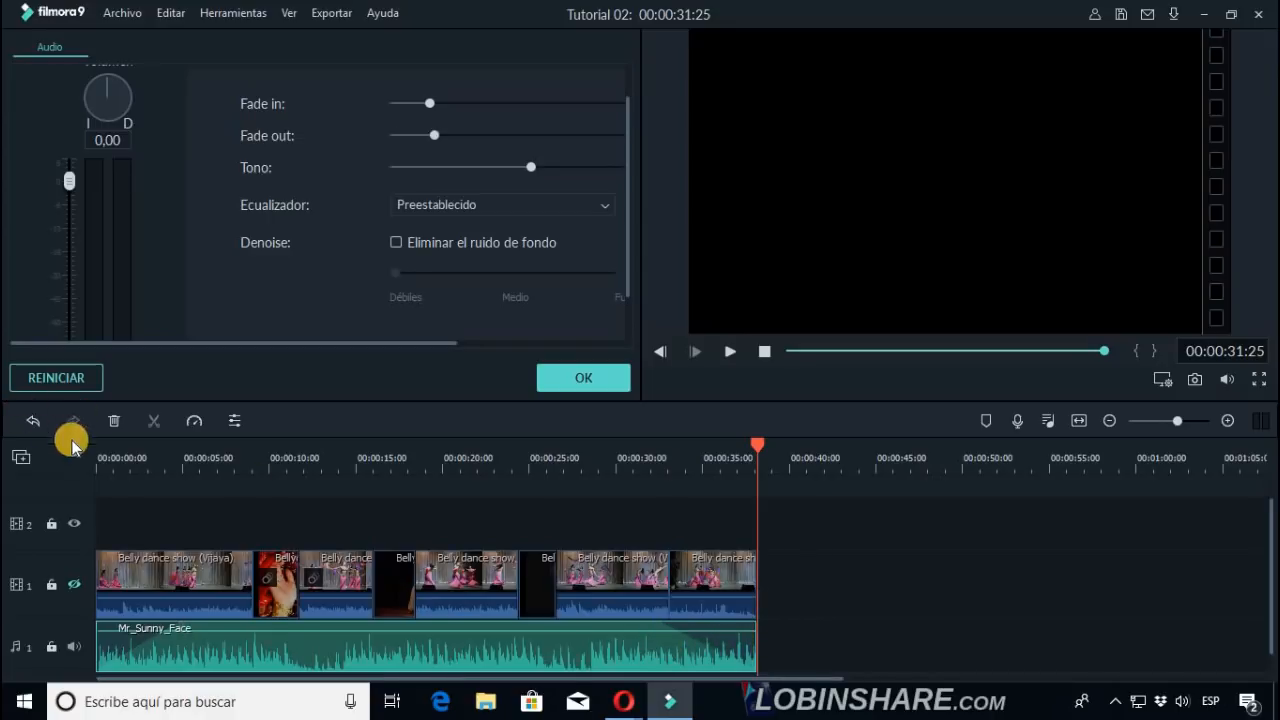
# Play the music from the start of the timeline and again near its end to hear both fades.
pyautogui.click(102, 461)
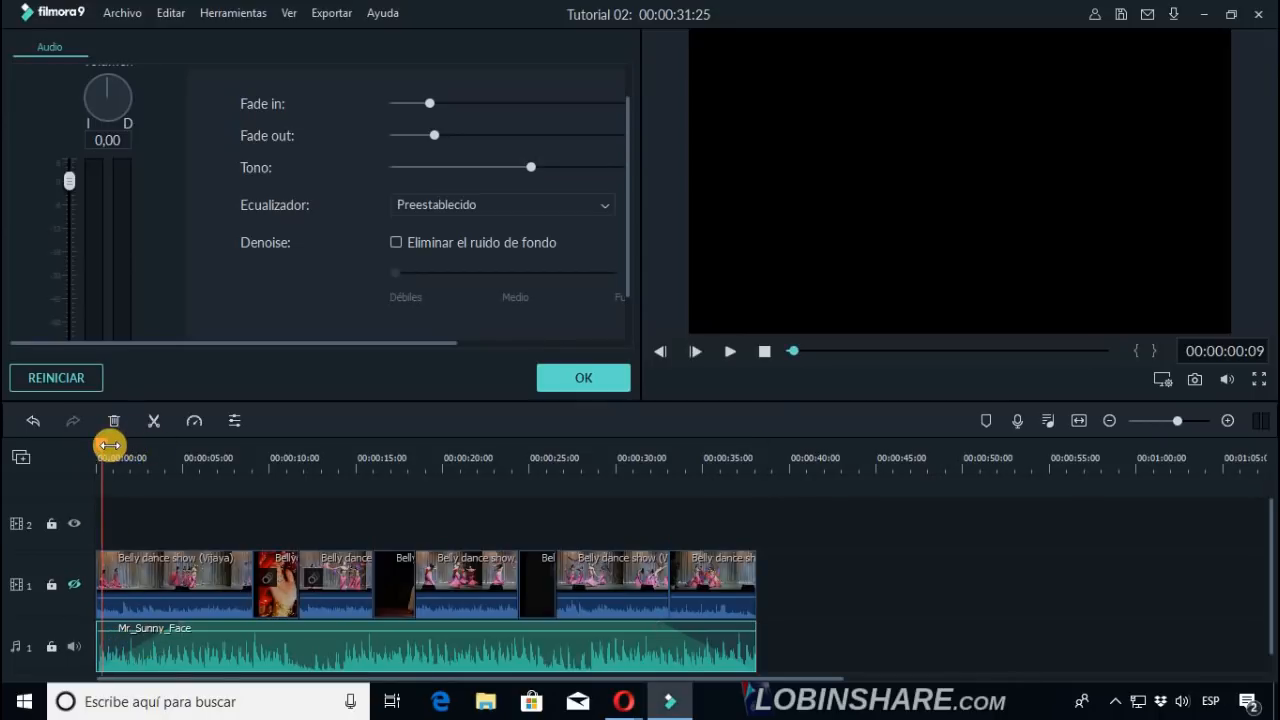
pyautogui.moveTo(104, 440); pyautogui.dragTo(77, 440)
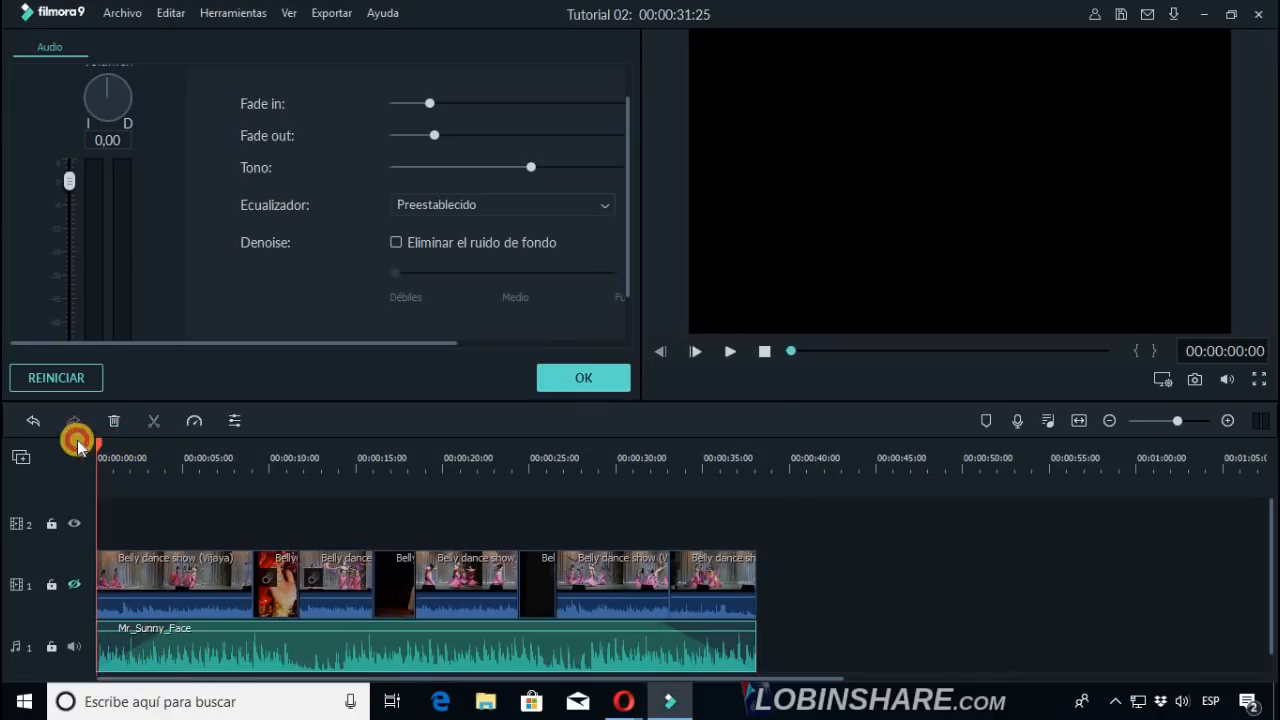
pyautogui.click(731, 352)
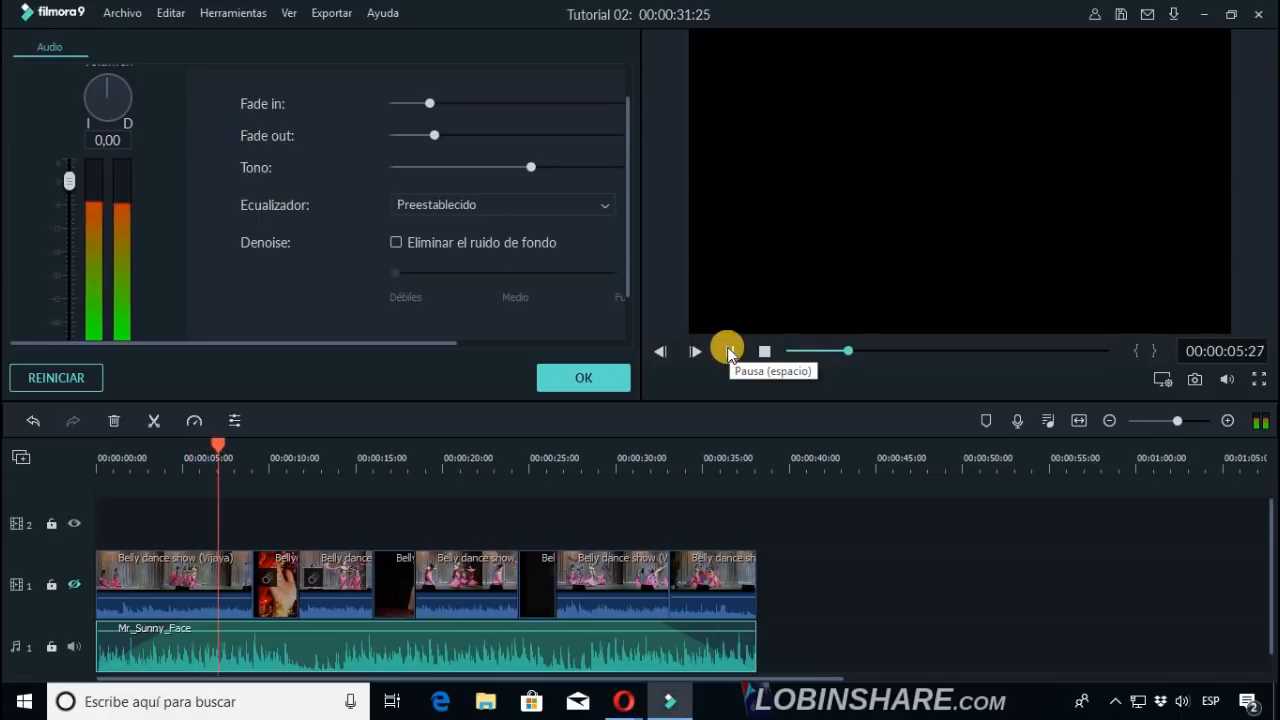
pyautogui.click(572, 470)
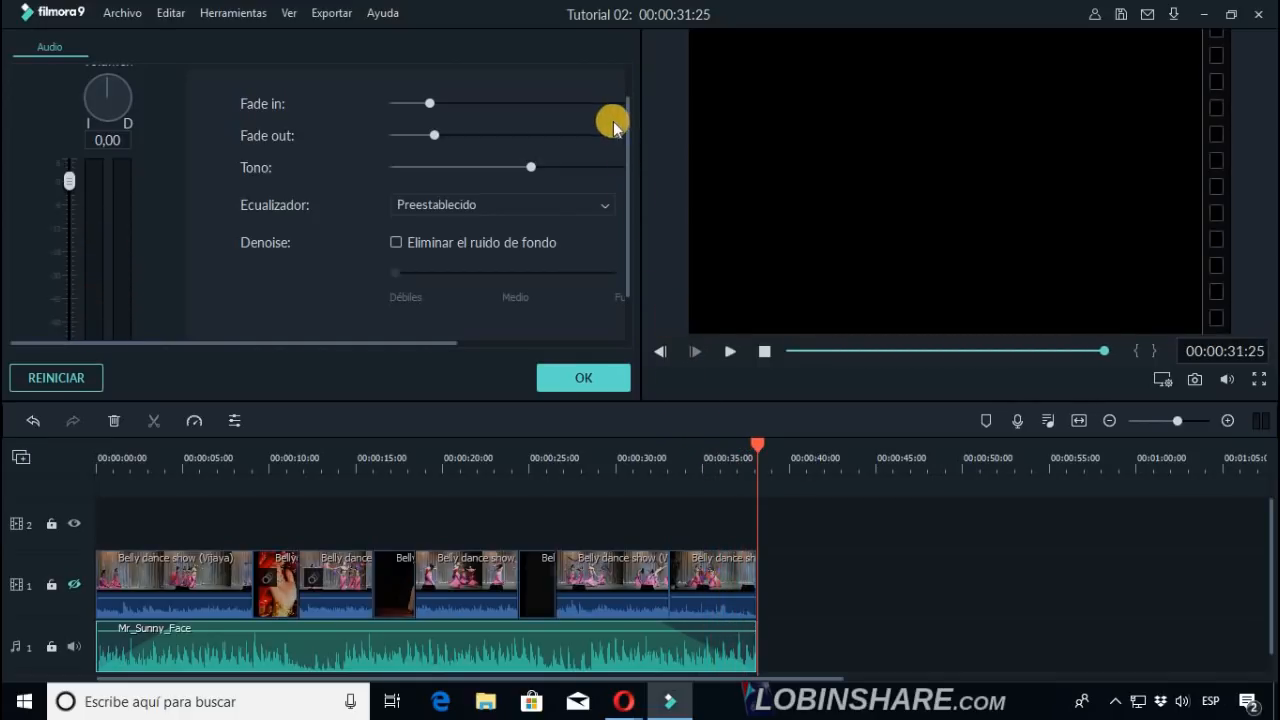
# Try the music's pitch at 12 and -11 while playing from 00:00:05:00, and return it to 0.
pyautogui.click(200, 470)
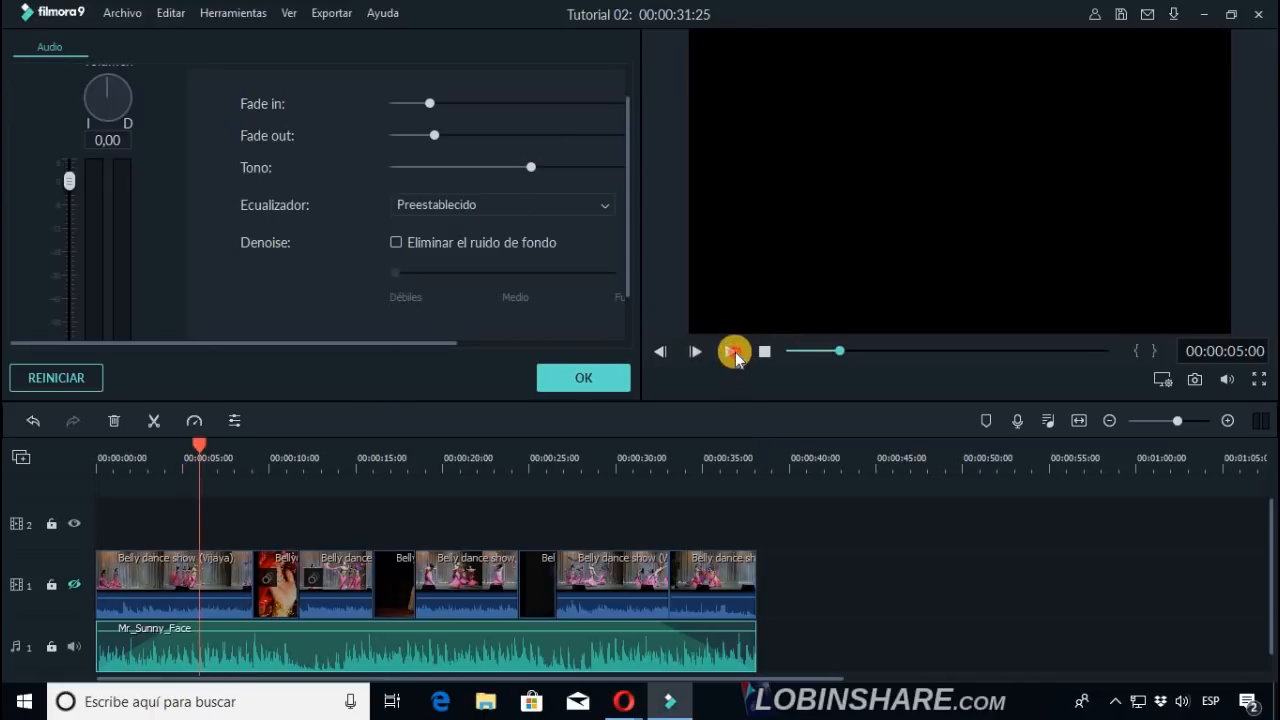
pyautogui.click(733, 351)
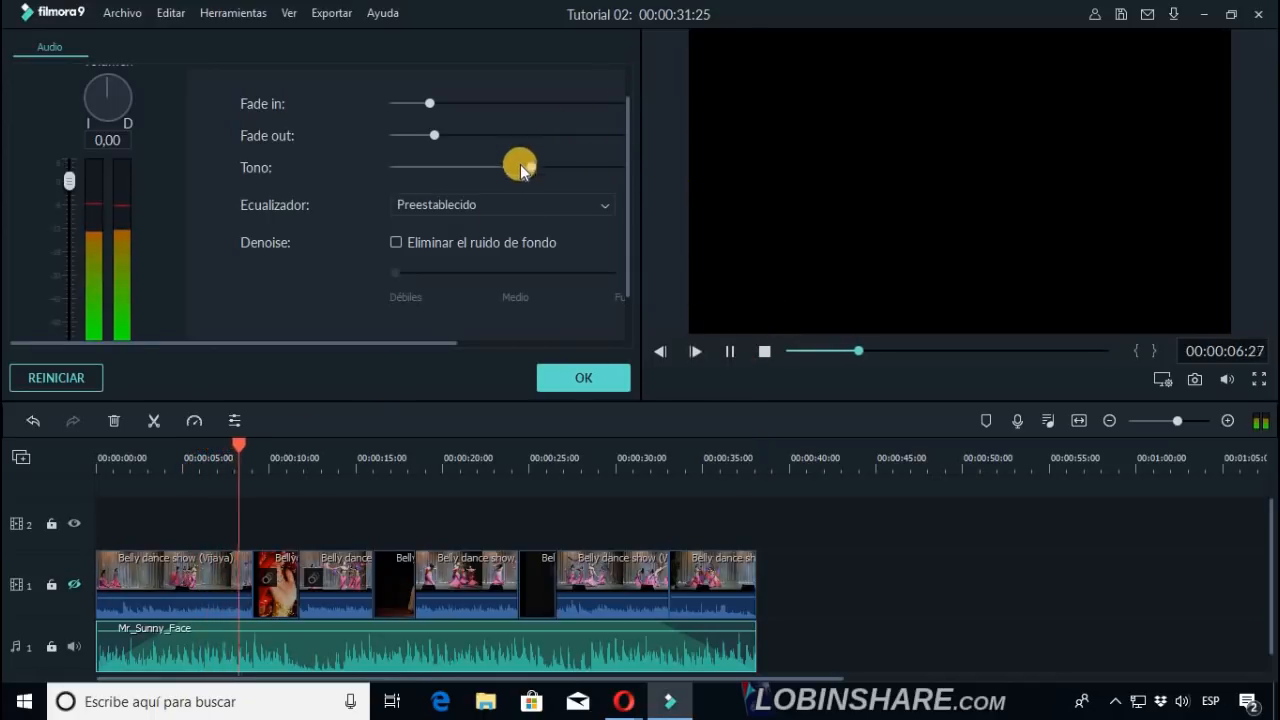
pyautogui.moveTo(526, 167); pyautogui.dragTo(766, 157)
pyautogui.moveTo(437, 343); pyautogui.dragTo(500, 343)
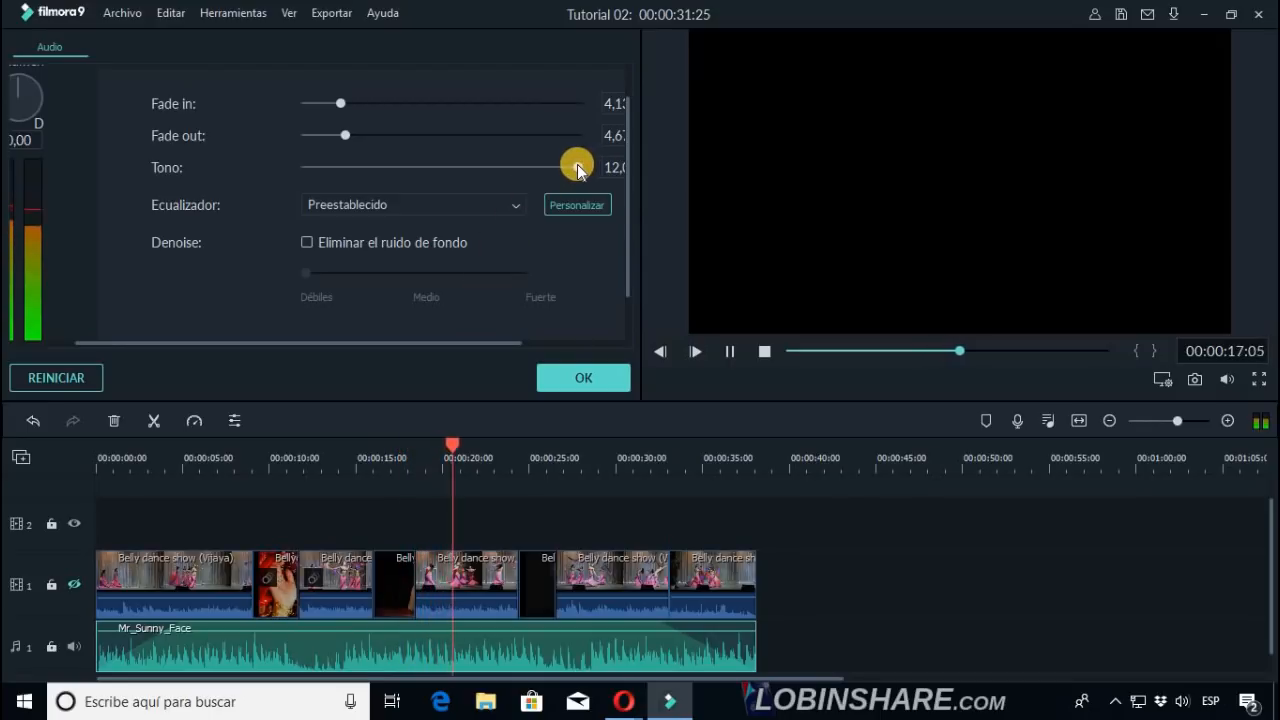
pyautogui.moveTo(577, 167); pyautogui.dragTo(293, 165)
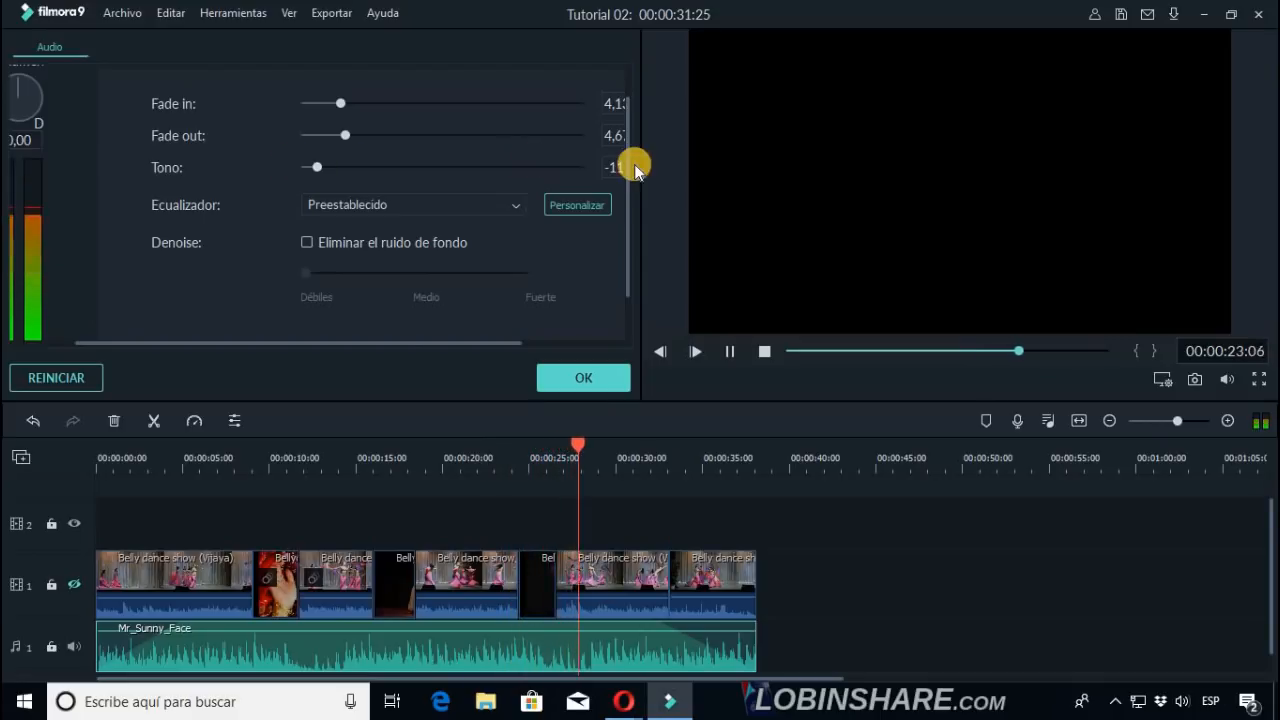
pyautogui.click(729, 356)
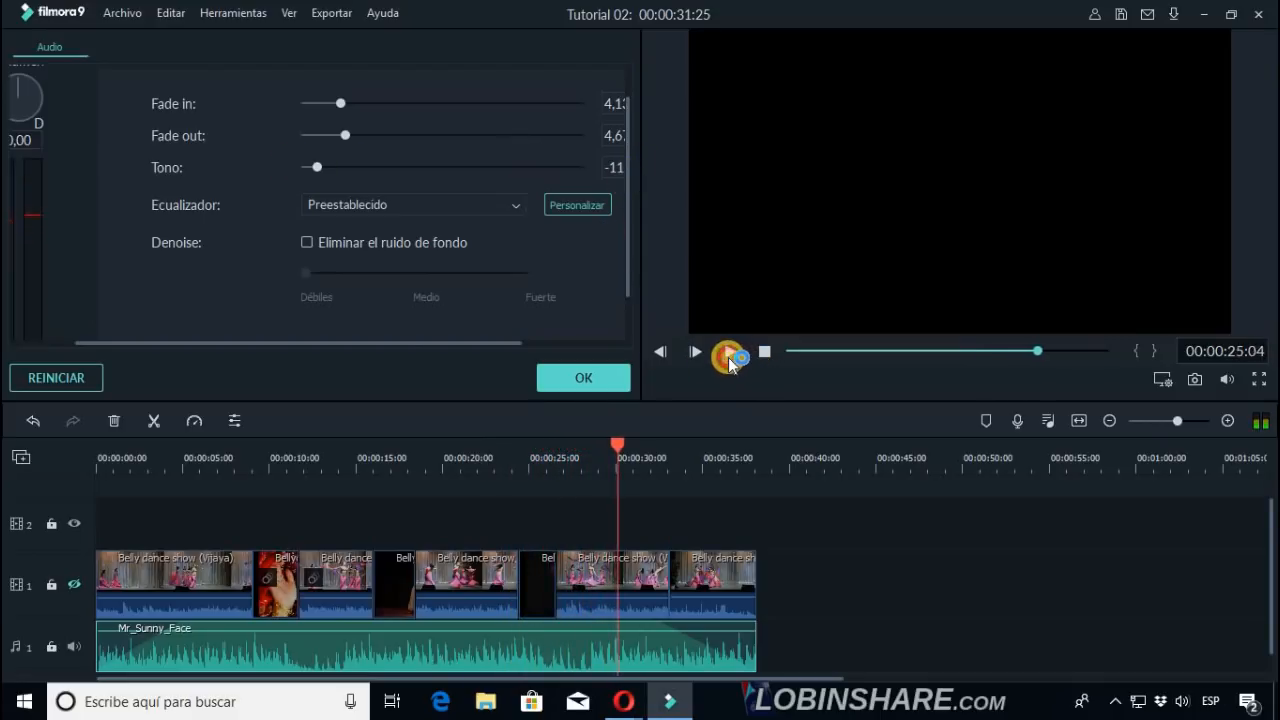
pyautogui.click(678, 350)
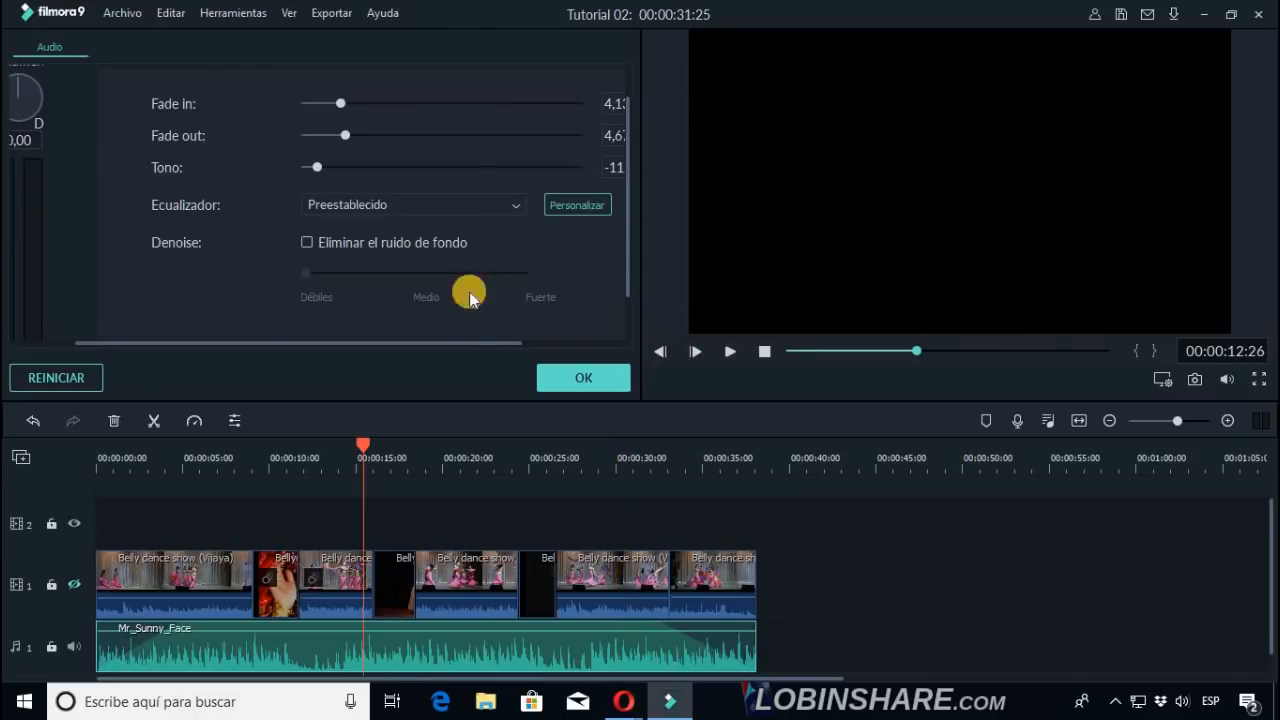
pyautogui.moveTo(449, 347); pyautogui.dragTo(485, 345)
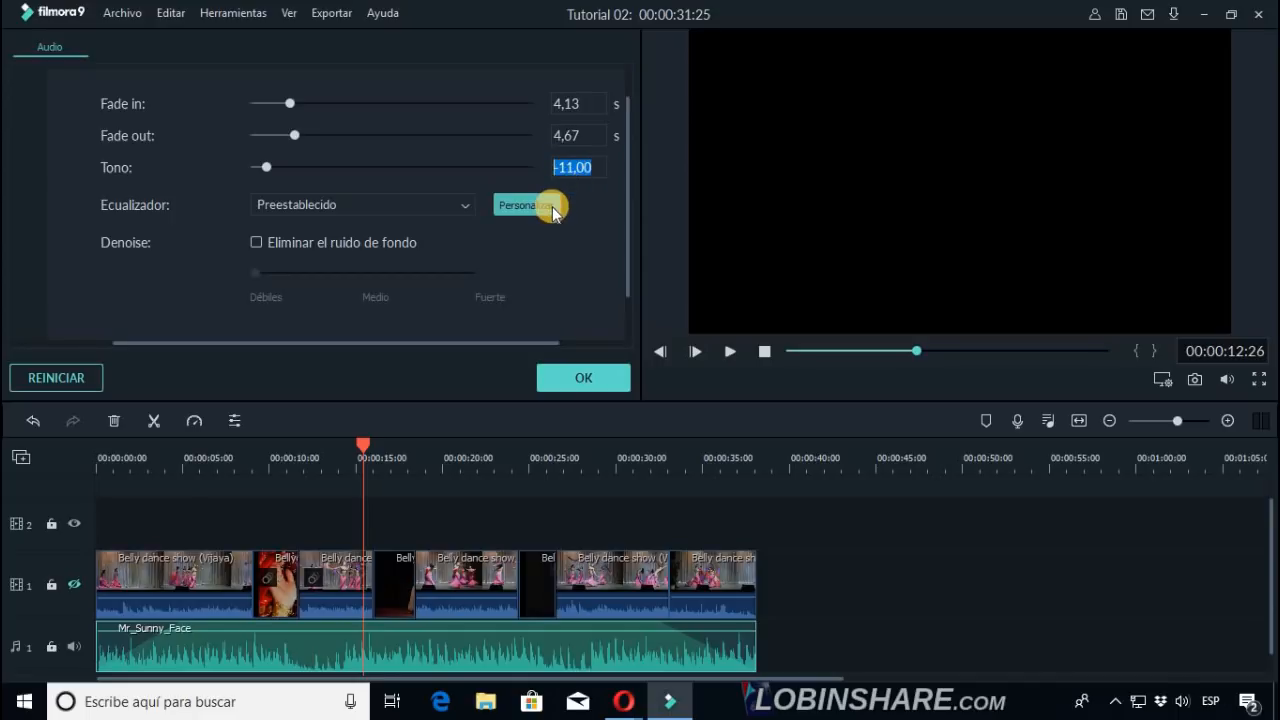
pyautogui.write('0')
pyautogui.press('Return')
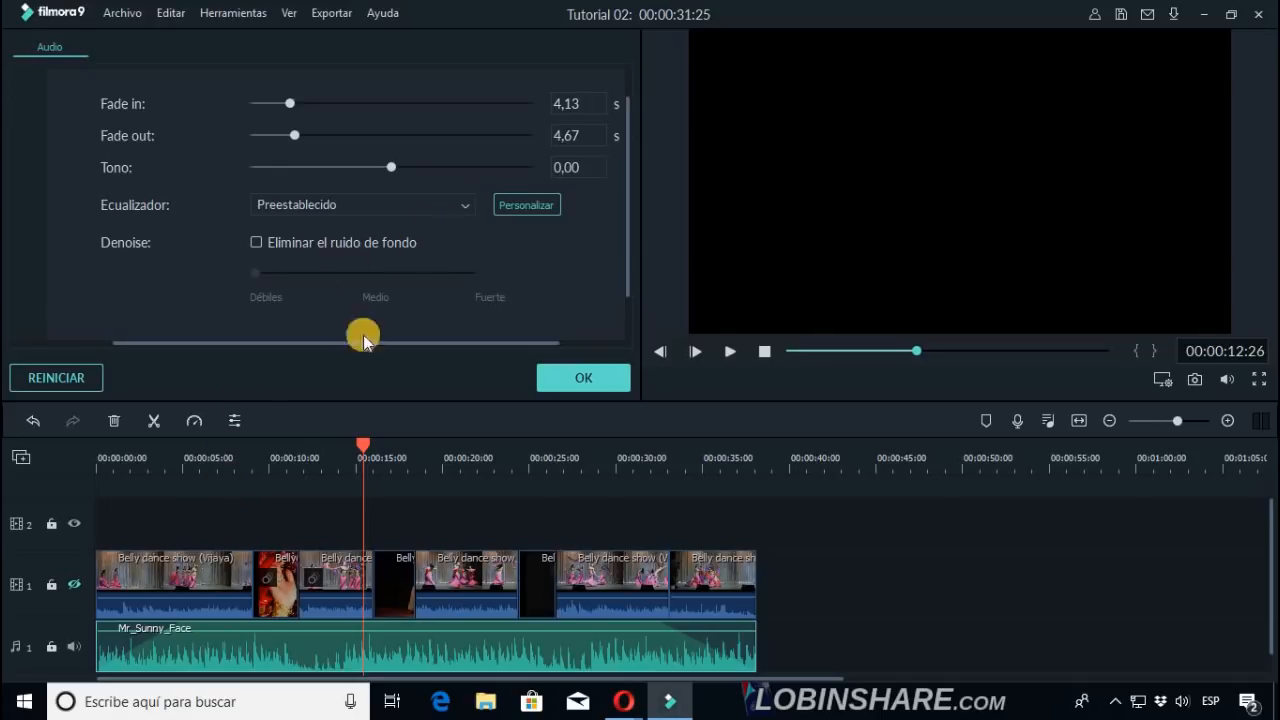
# Play the music from 00:00:04:26 while trying the Brillar, Clásico and Techno equalizer presets.
pyautogui.click(197, 458)
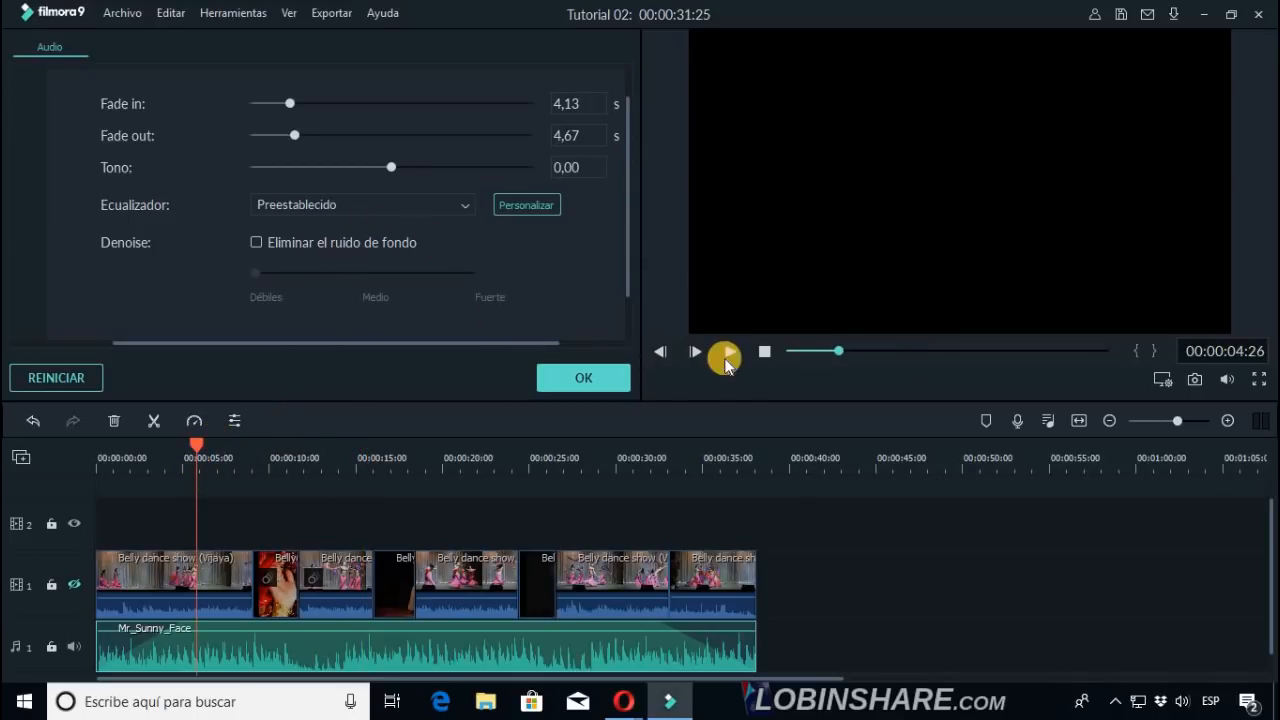
pyautogui.click(735, 352)
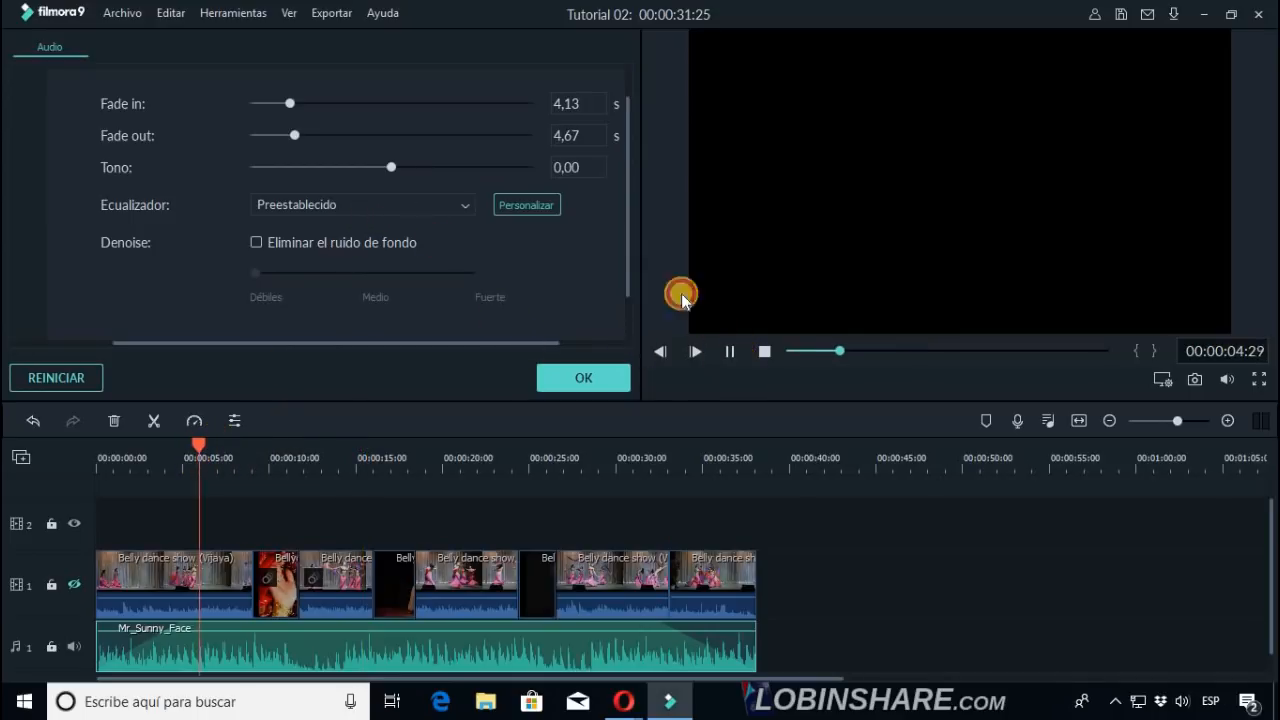
pyautogui.click(464, 204)
pyautogui.click(410, 300)
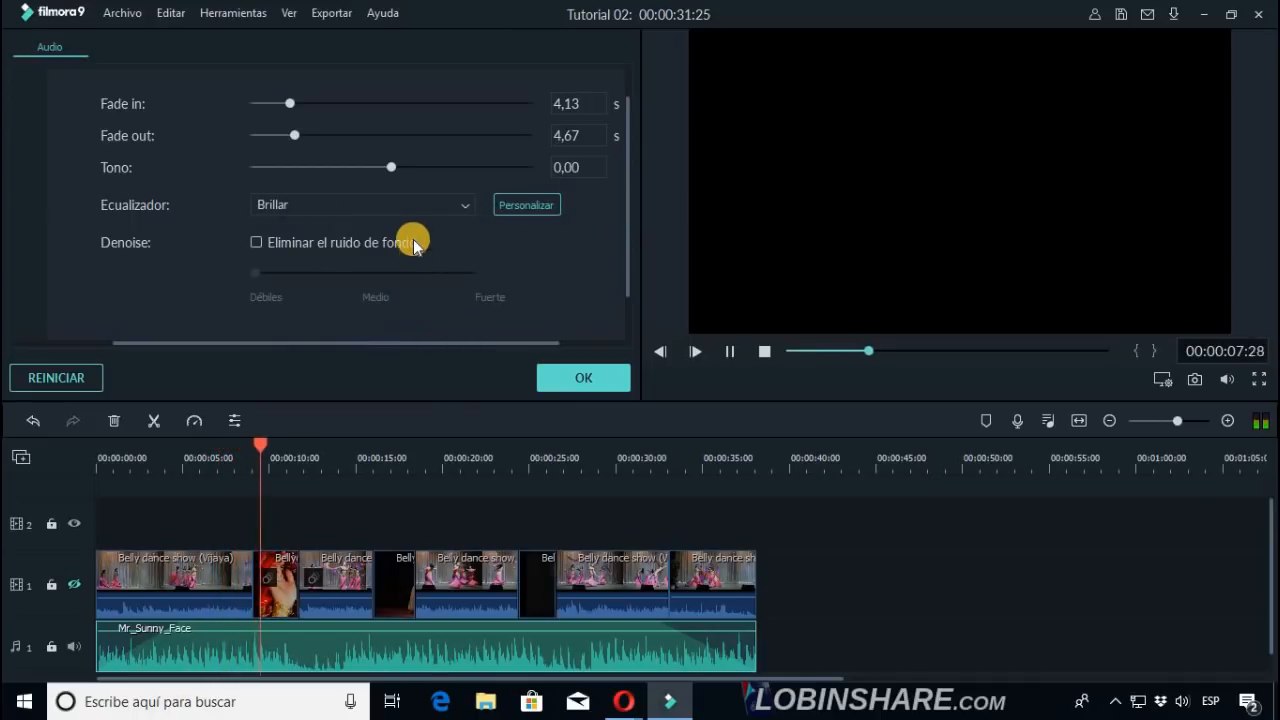
pyautogui.click(461, 208)
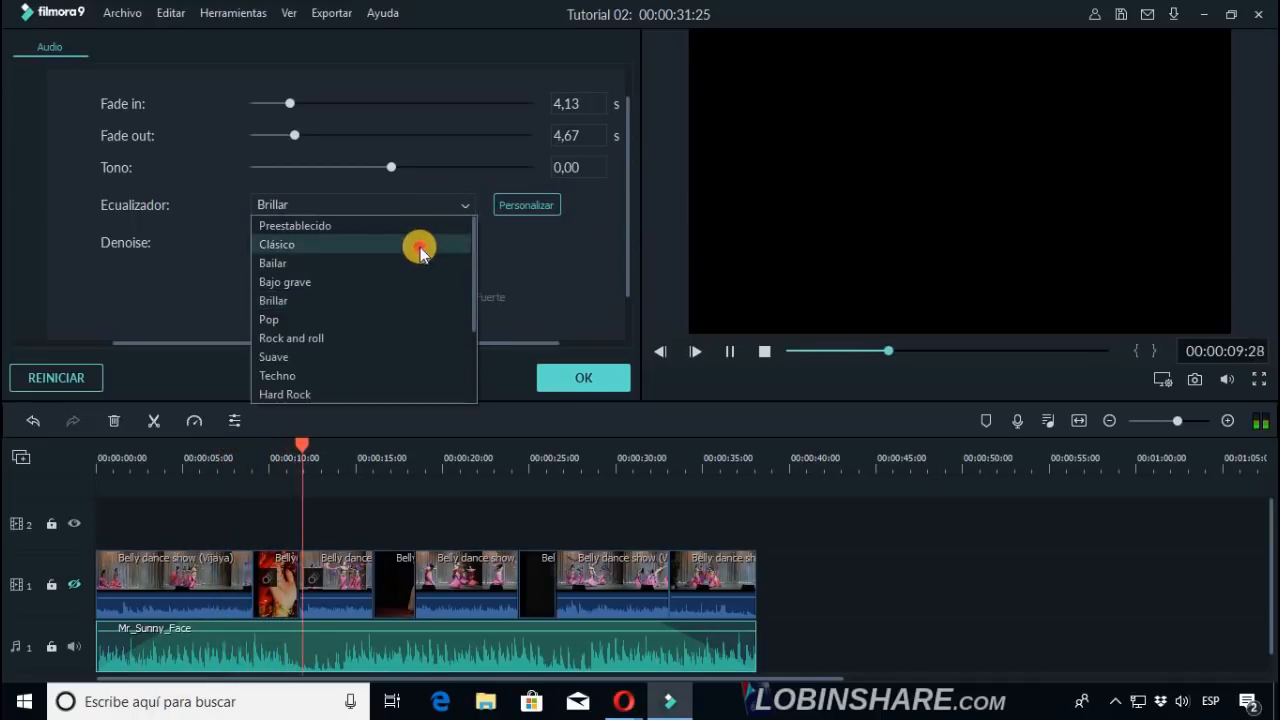
pyautogui.click(421, 247)
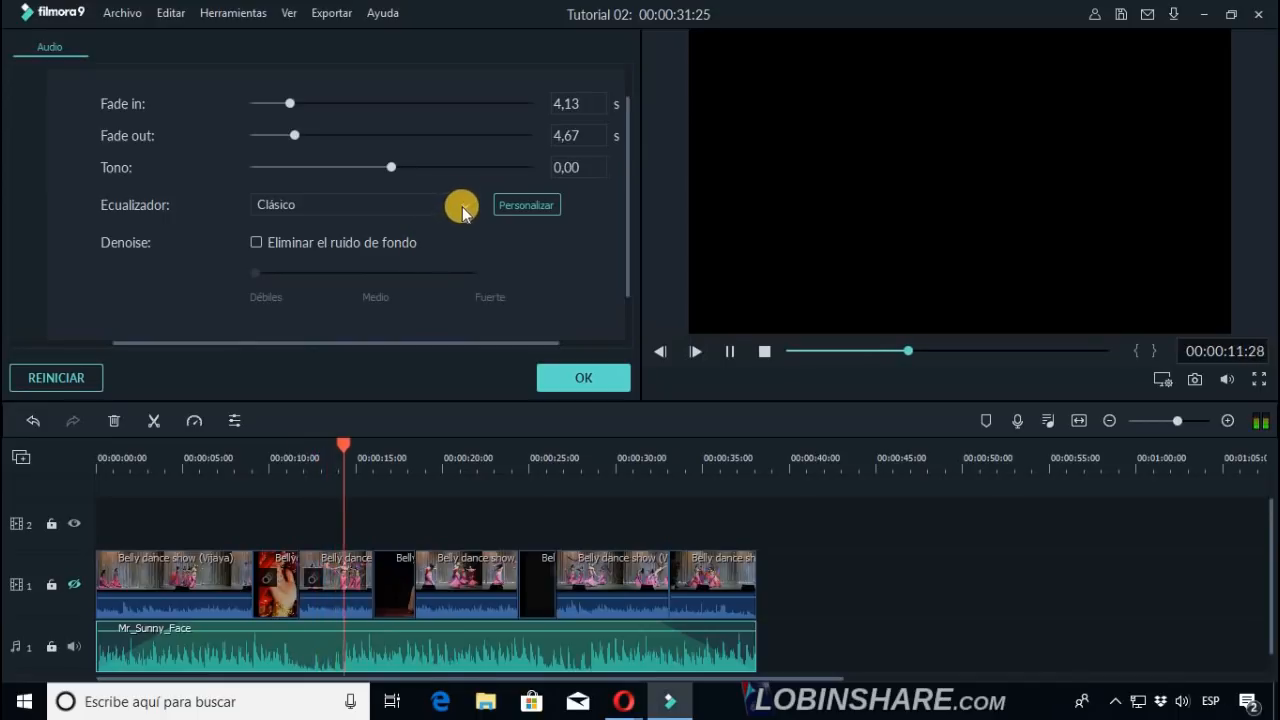
pyautogui.click(462, 207)
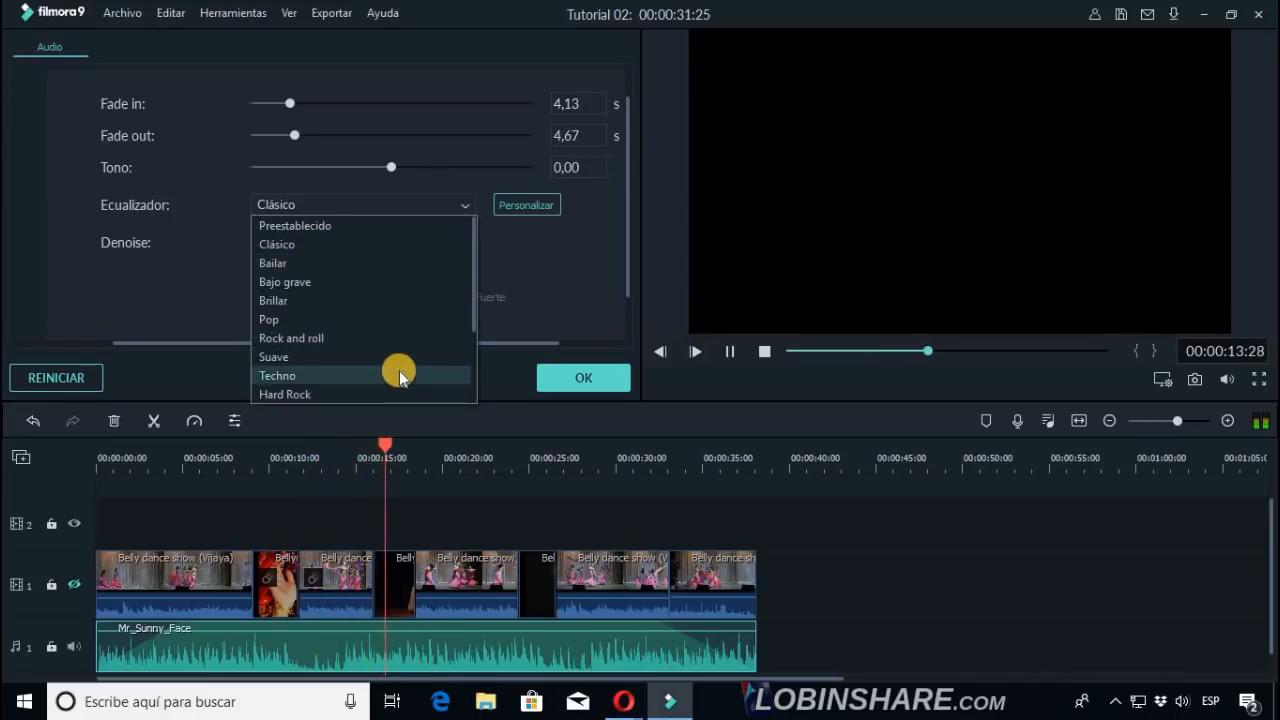
pyautogui.click(399, 370)
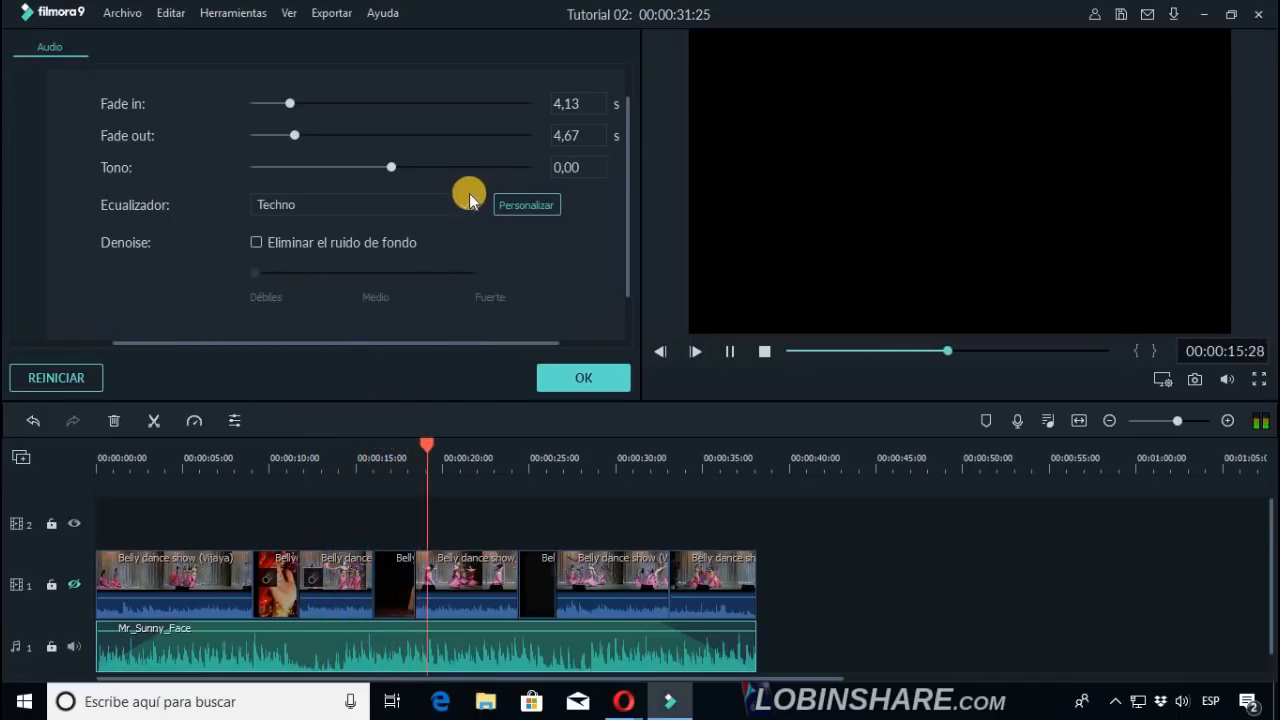
# Apply the Hard Rock equalizer preset to the music, close its audio settings and pause playback.
pyautogui.click(467, 197)
pyautogui.click(397, 394)
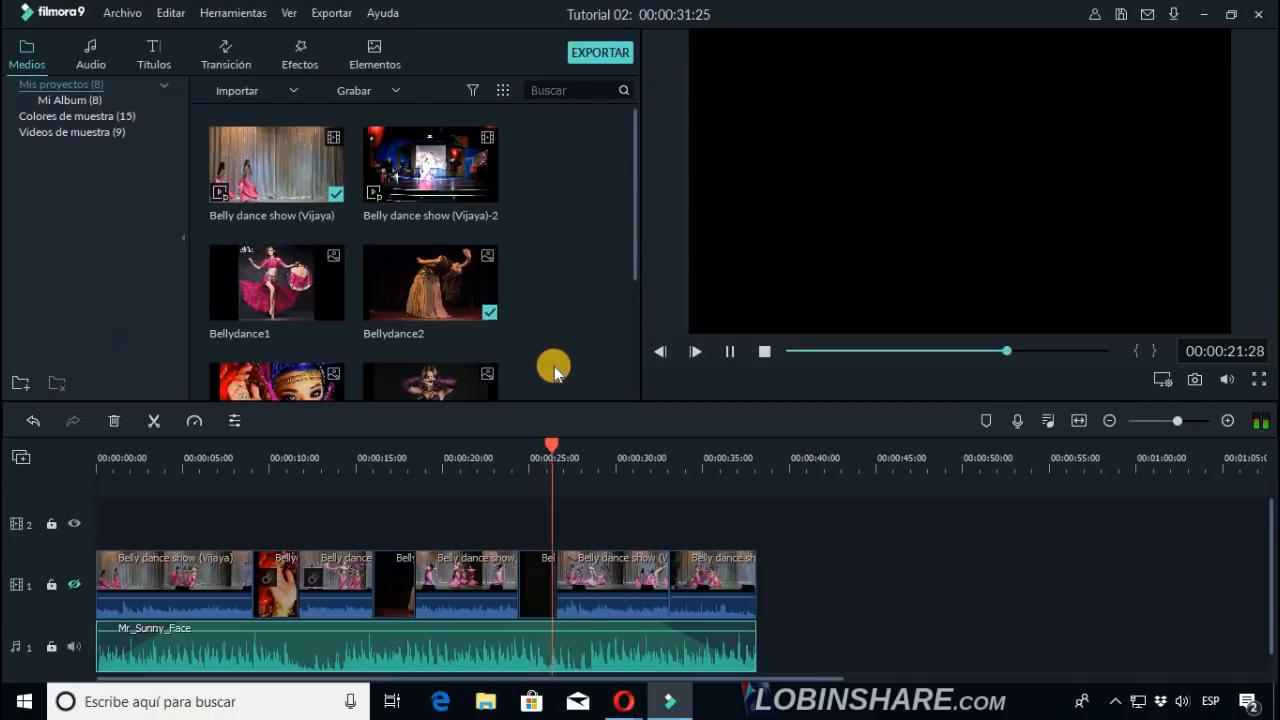
pyautogui.click(731, 353)
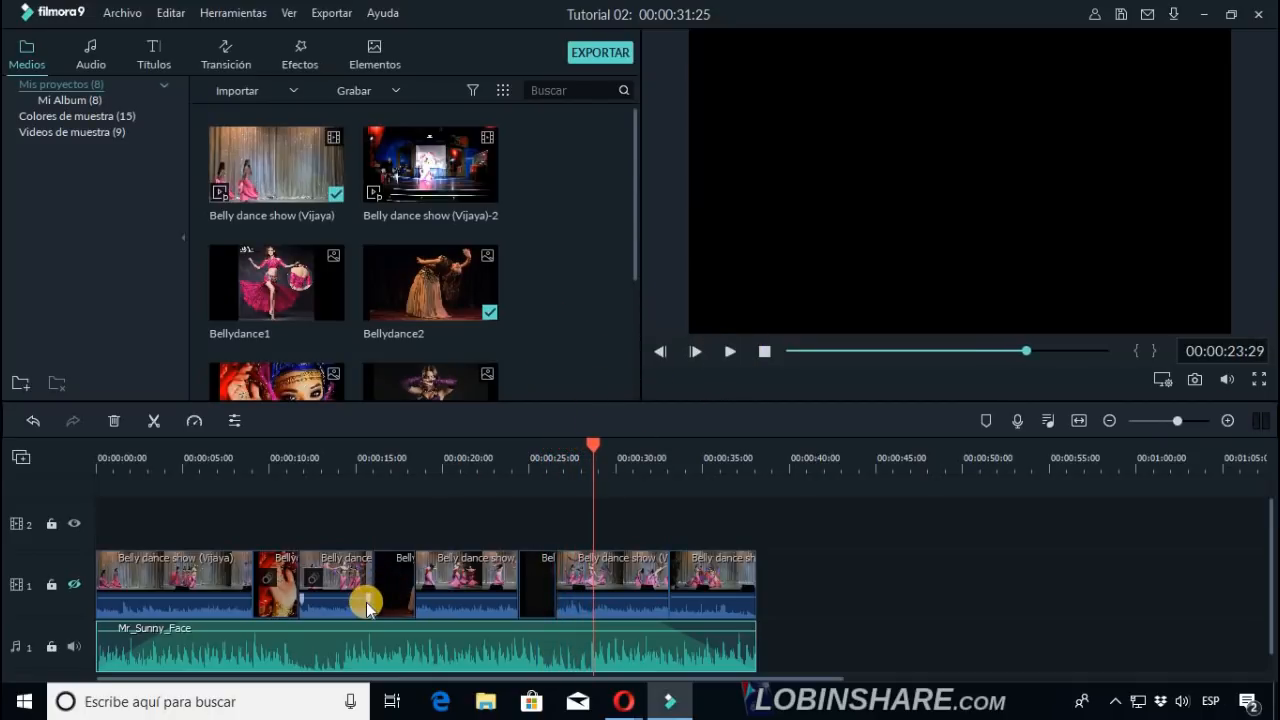
# Enable background noise removal on the music, try the Medio and Fuerte strengths, set it to Débiles and accept the audio settings.
pyautogui.doubleClick(340, 660)
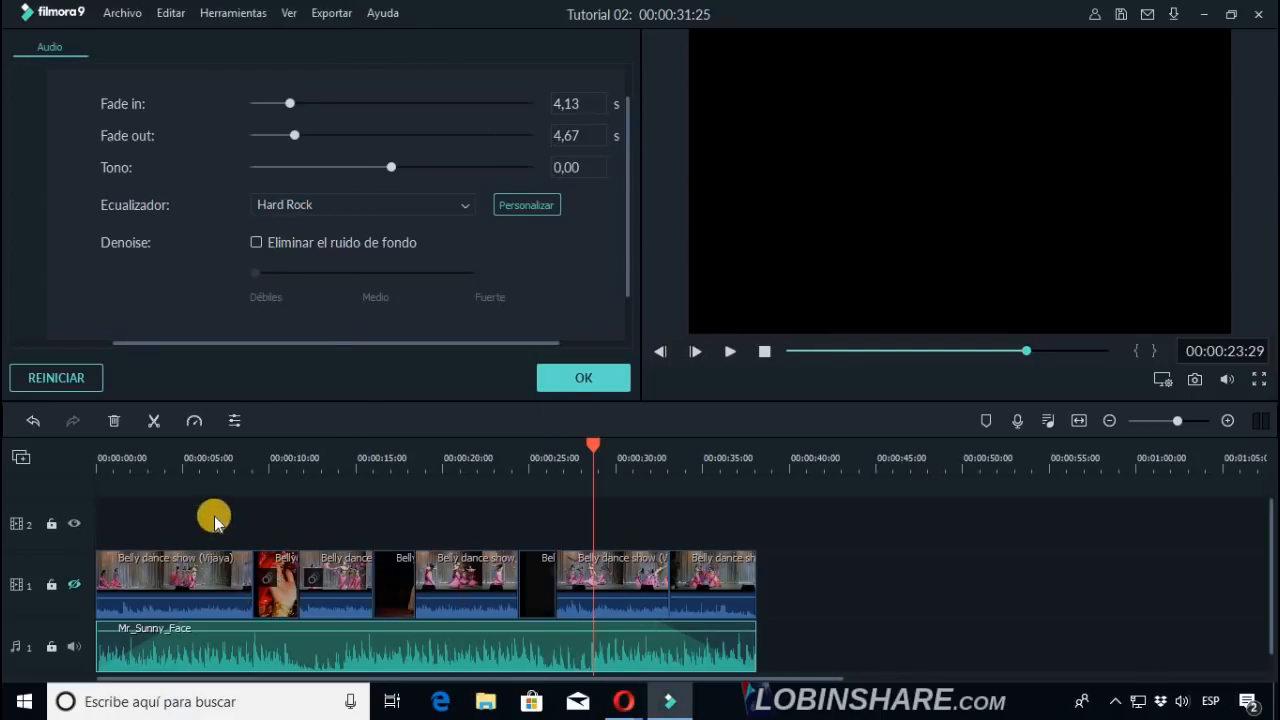
pyautogui.click(205, 459)
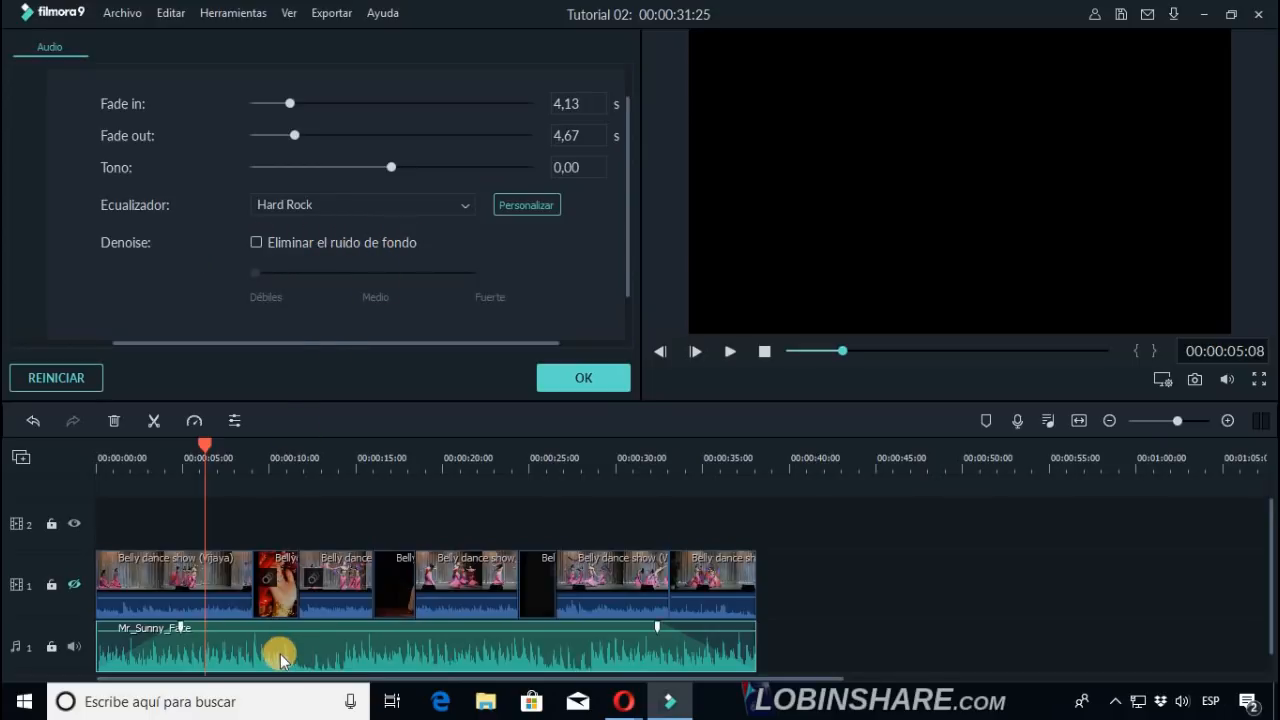
pyautogui.click(257, 244)
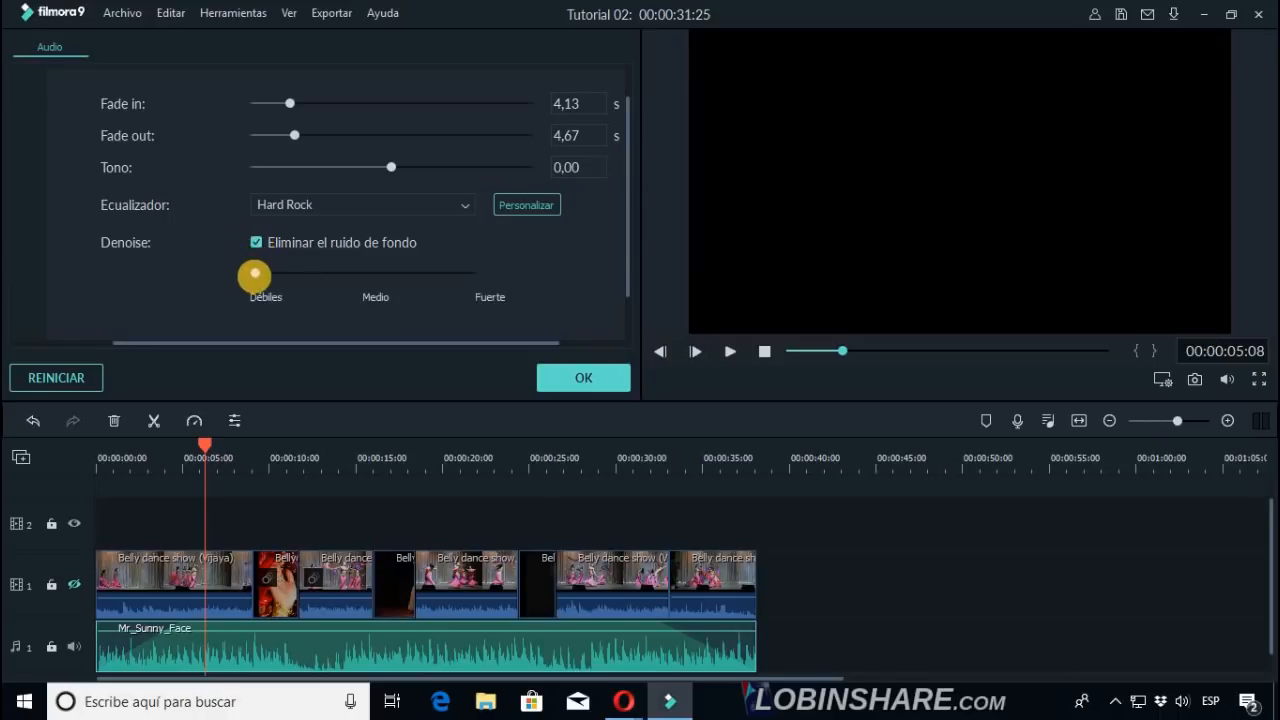
pyautogui.moveTo(255, 273); pyautogui.dragTo(369, 276)
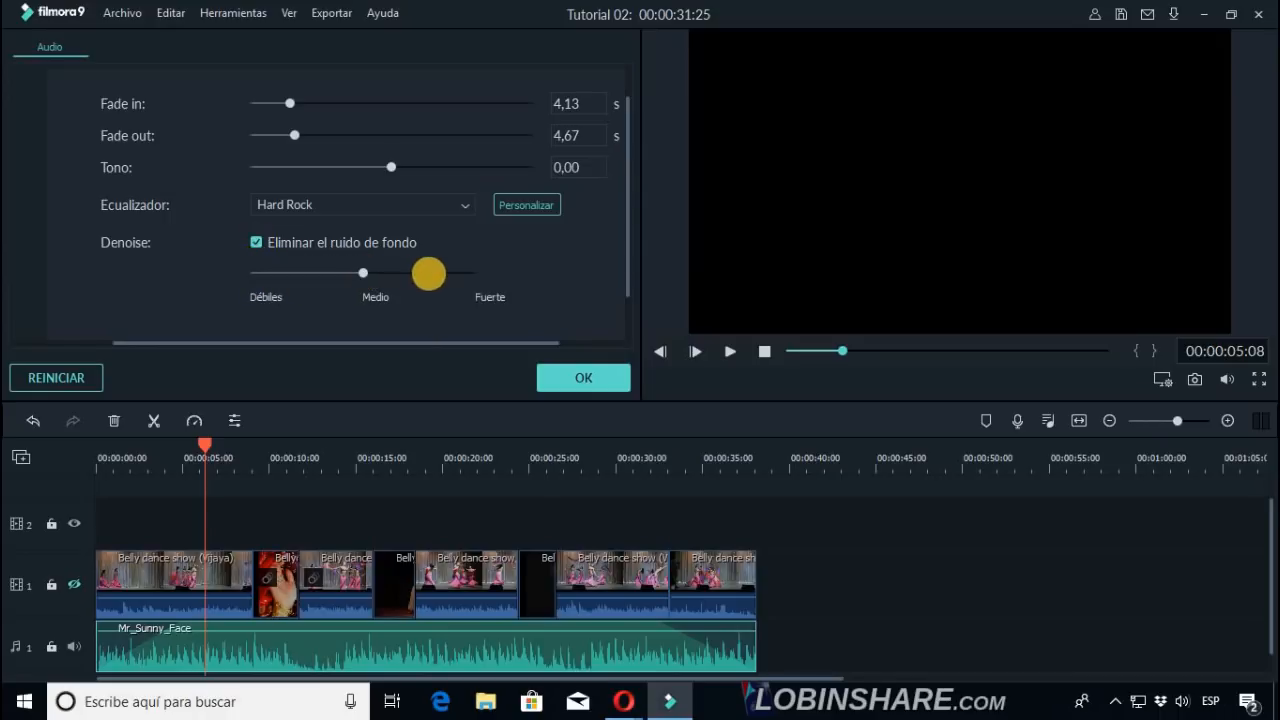
pyautogui.click(474, 278)
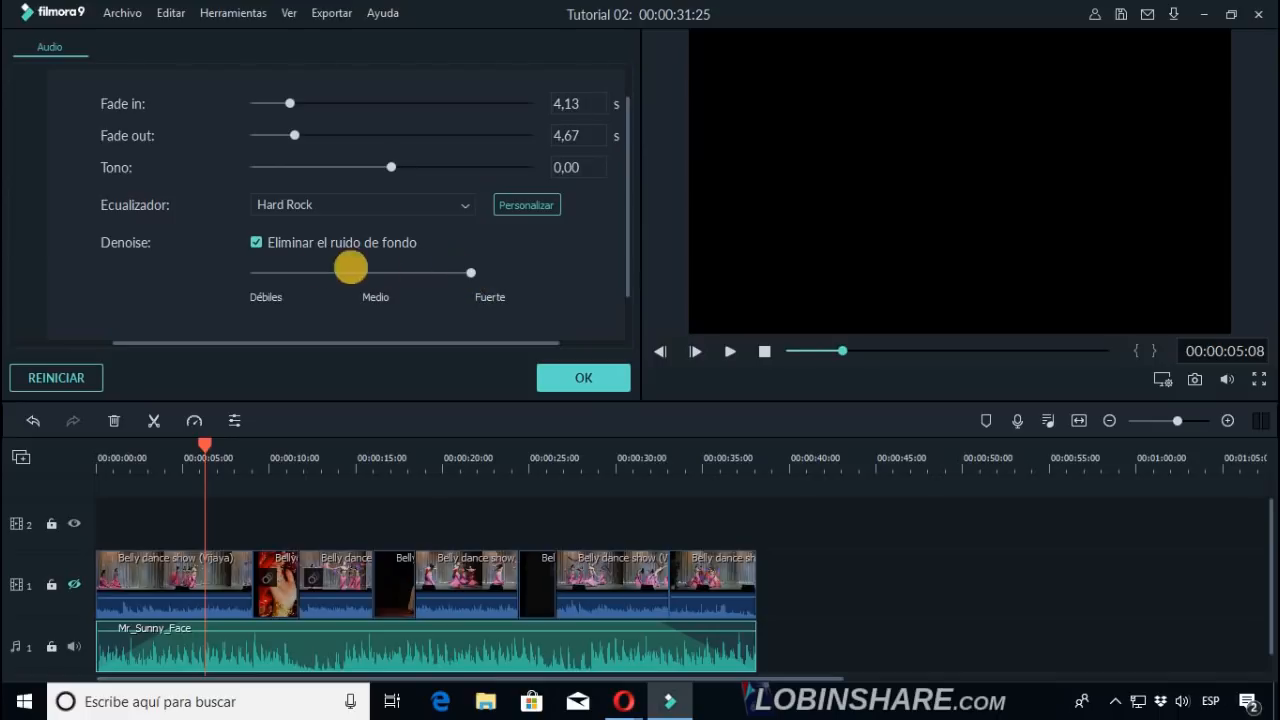
pyautogui.click(251, 275)
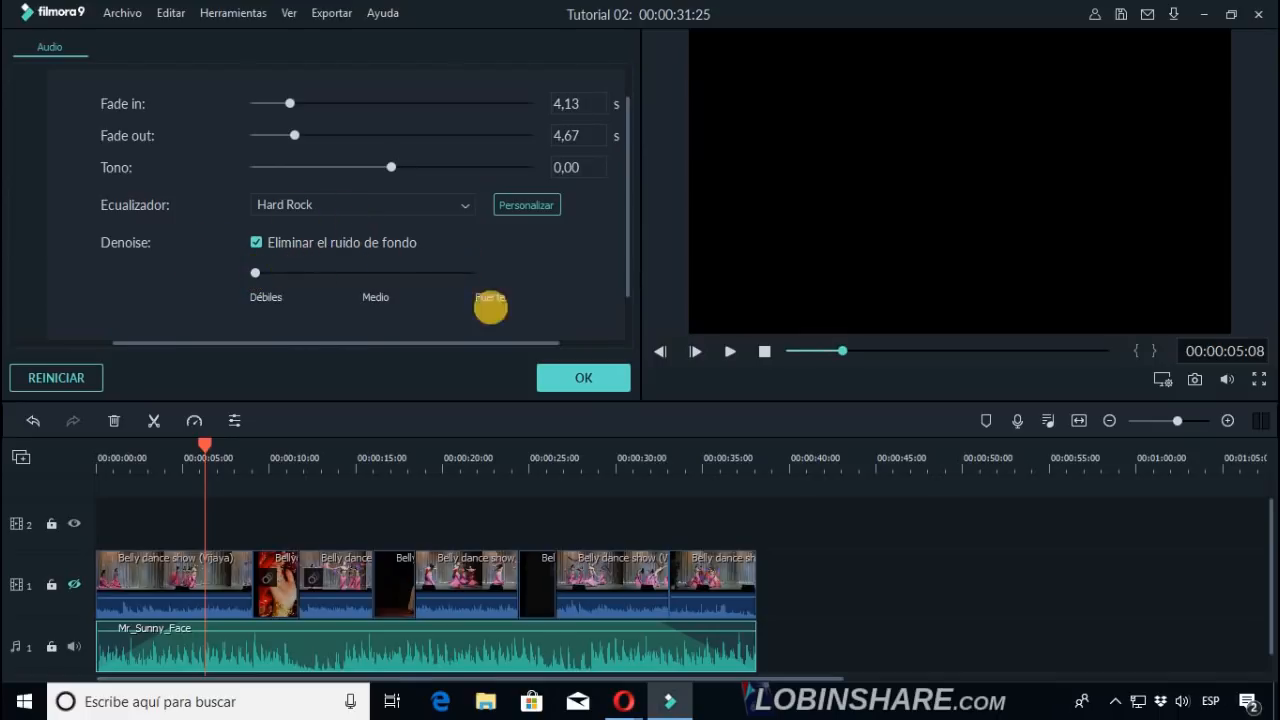
pyautogui.click(575, 376)
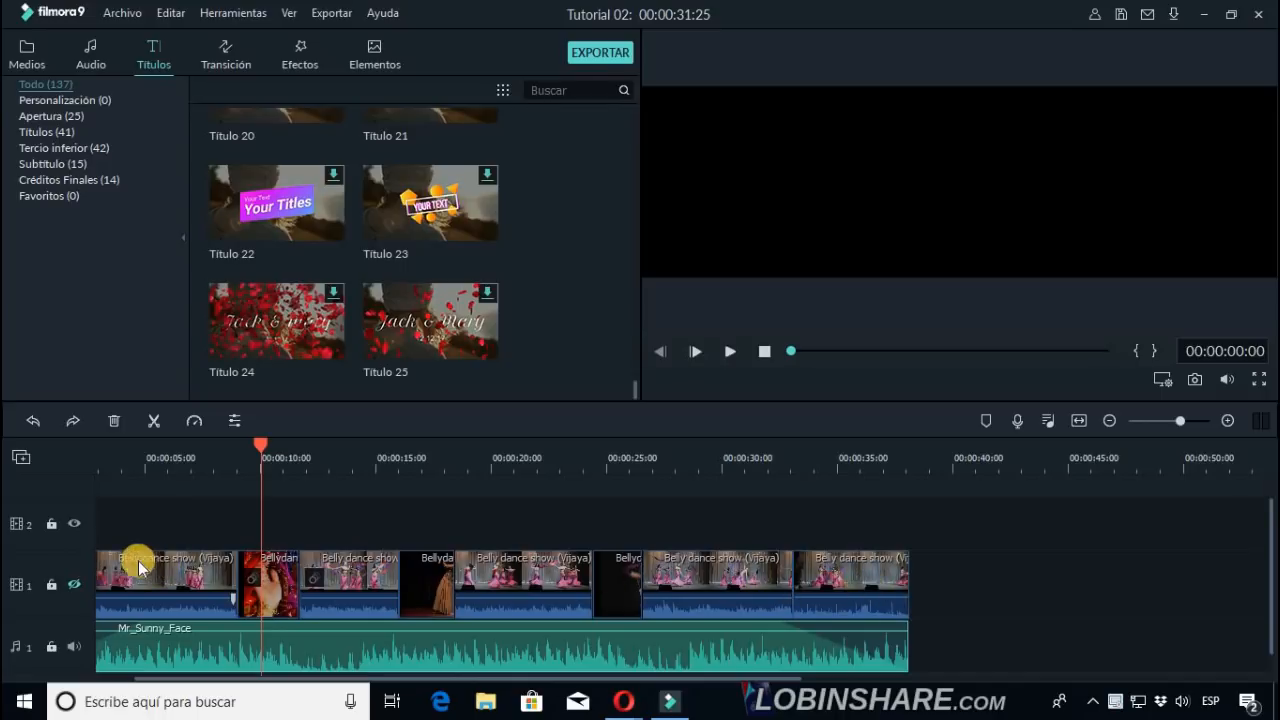
# Show video track 1 again and play from 00:00:02:13 to hear the clips' own sound together with the music.
pyautogui.click(74, 584)
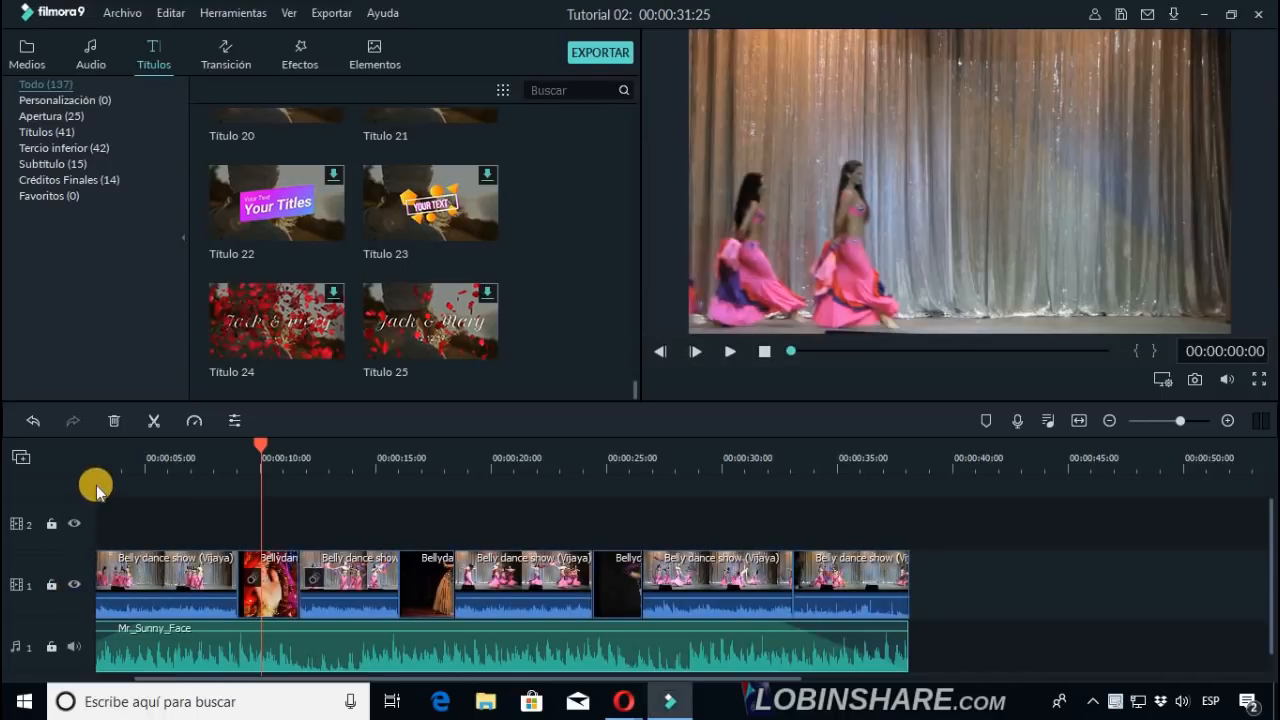
pyautogui.click(96, 460)
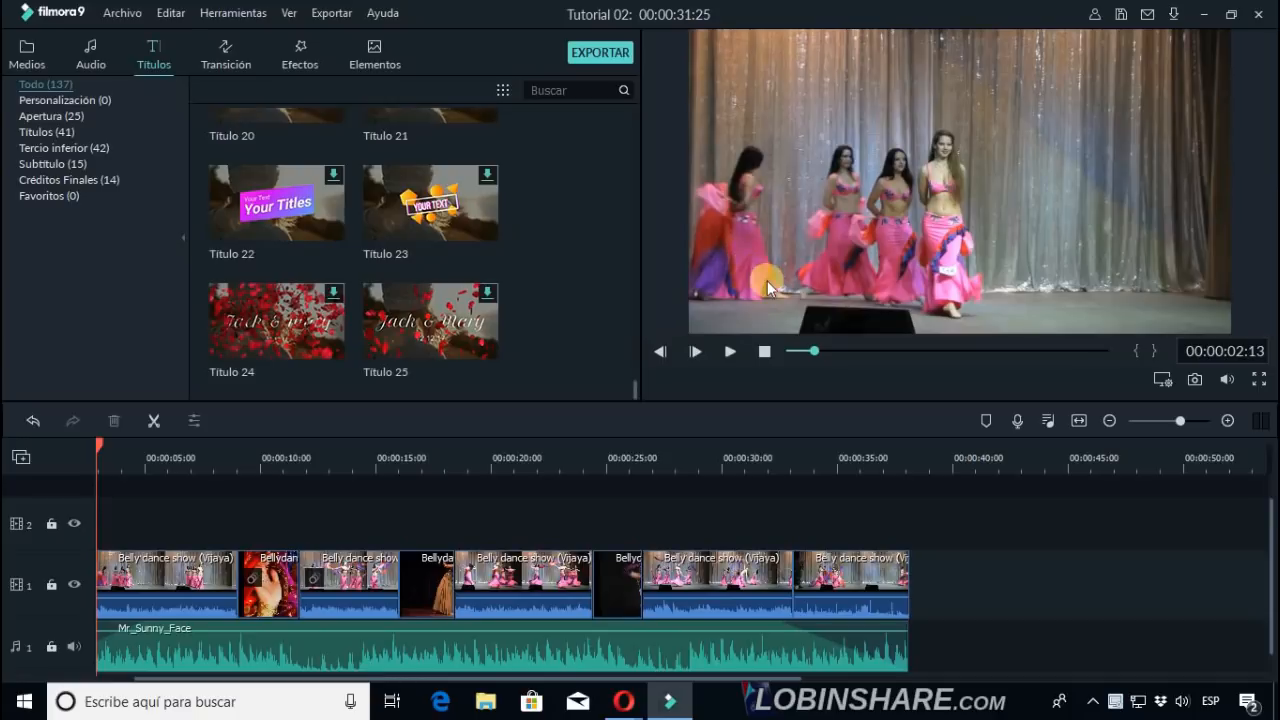
pyautogui.click(728, 350)
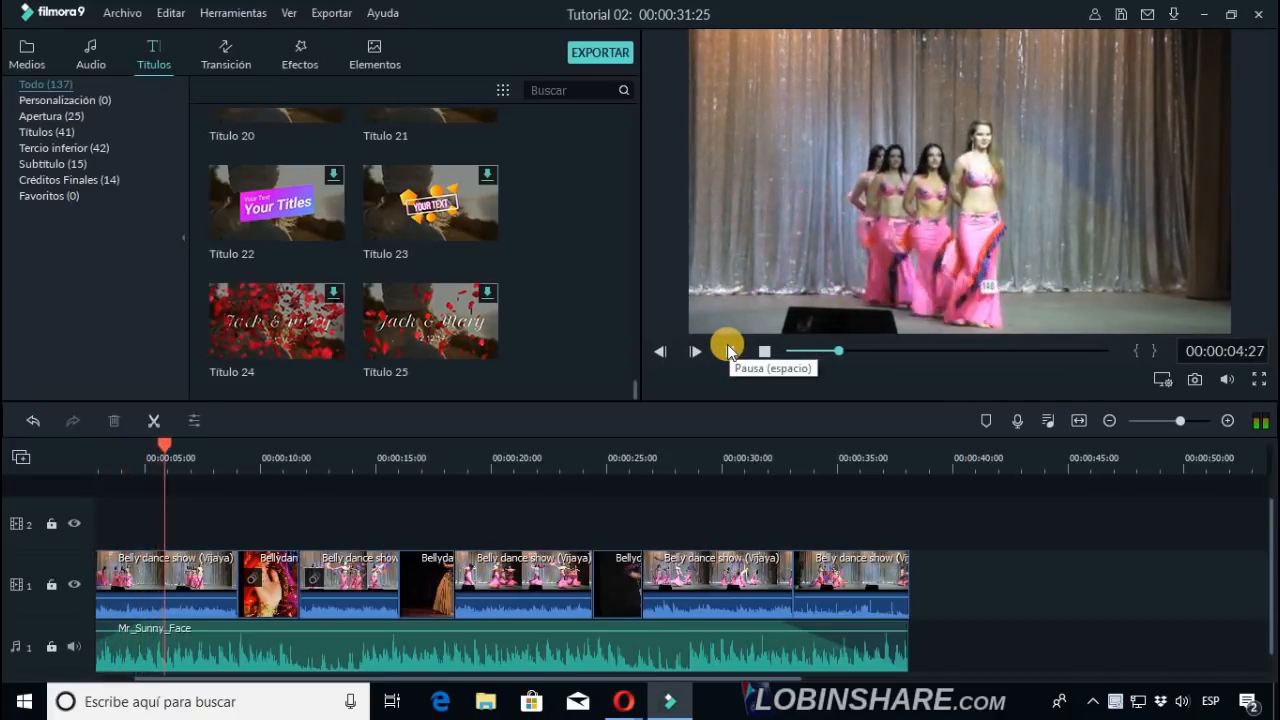
pyautogui.click(727, 349)
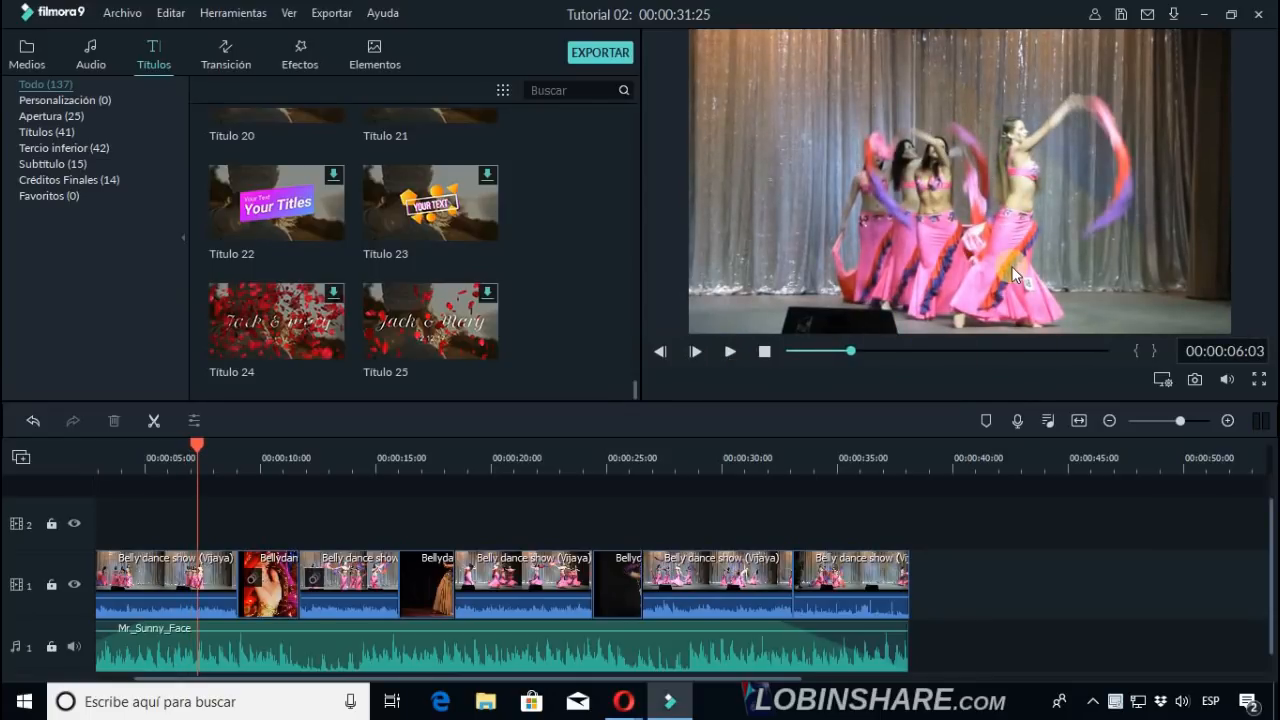
# Examine the first video clip's fade, pitch, equalizer and denoise settings and close its properties.
pyautogui.click(181, 570)
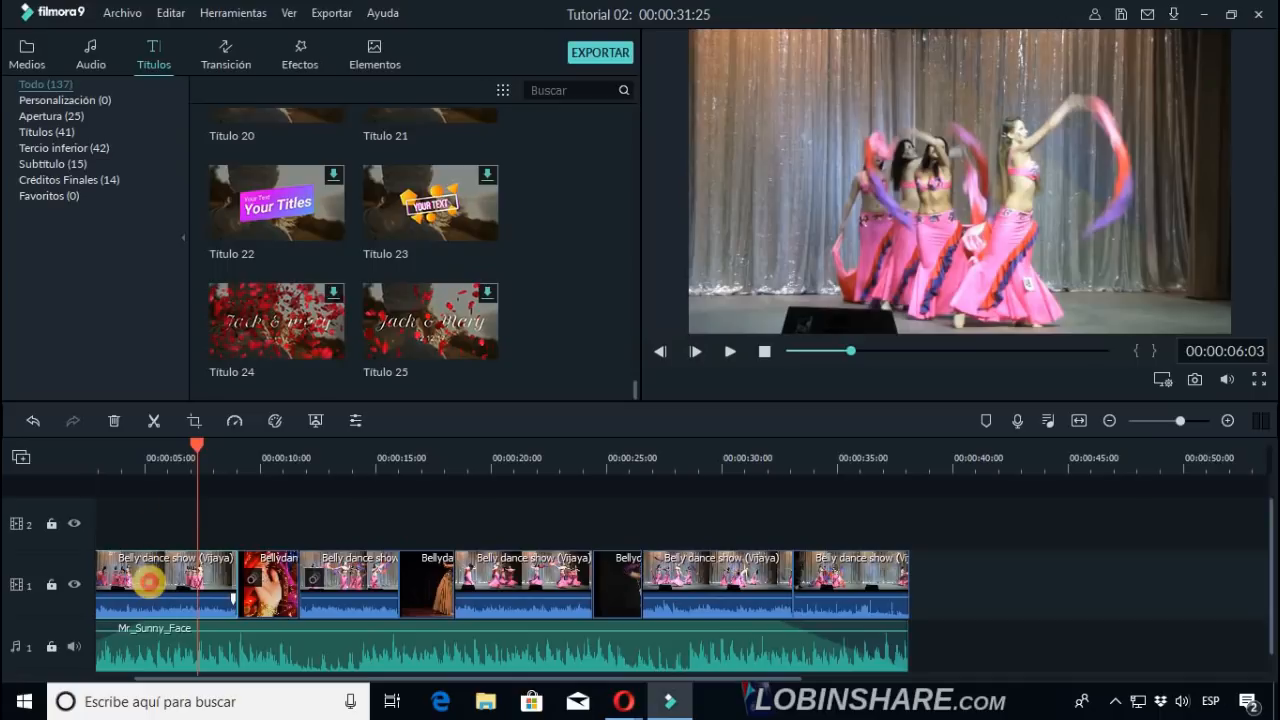
pyautogui.doubleClick(148, 580)
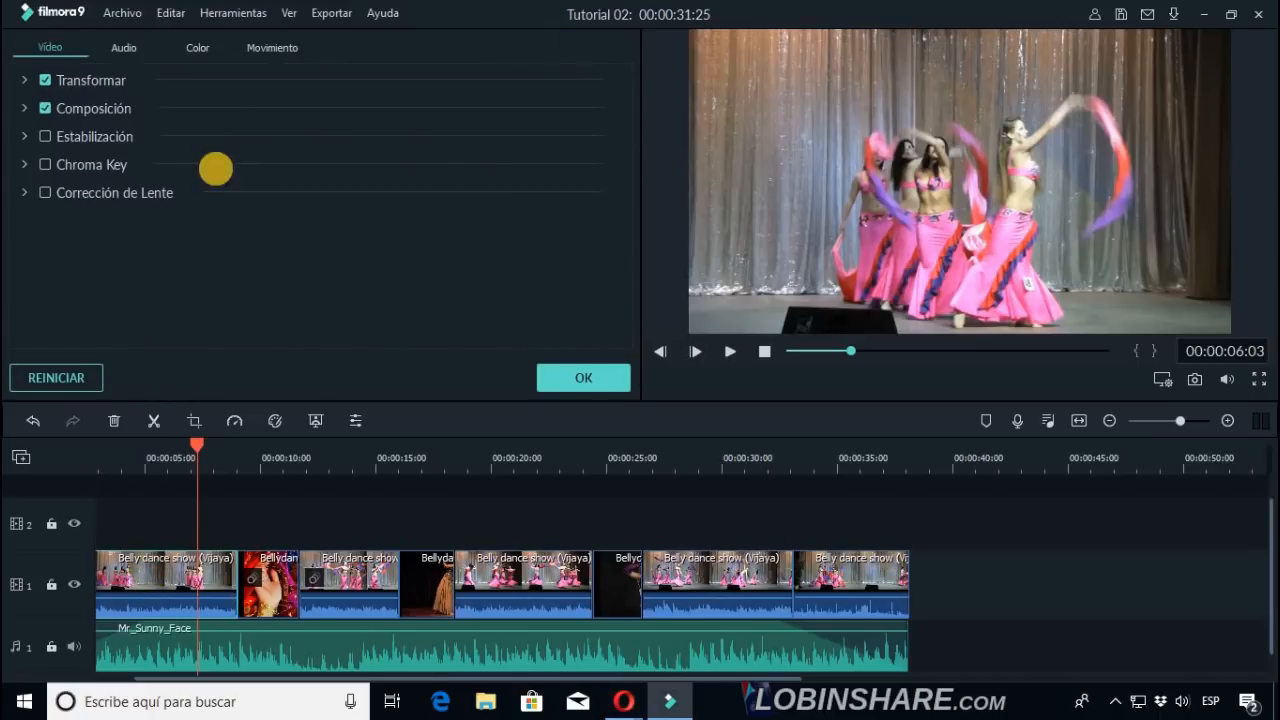
pyautogui.click(128, 47)
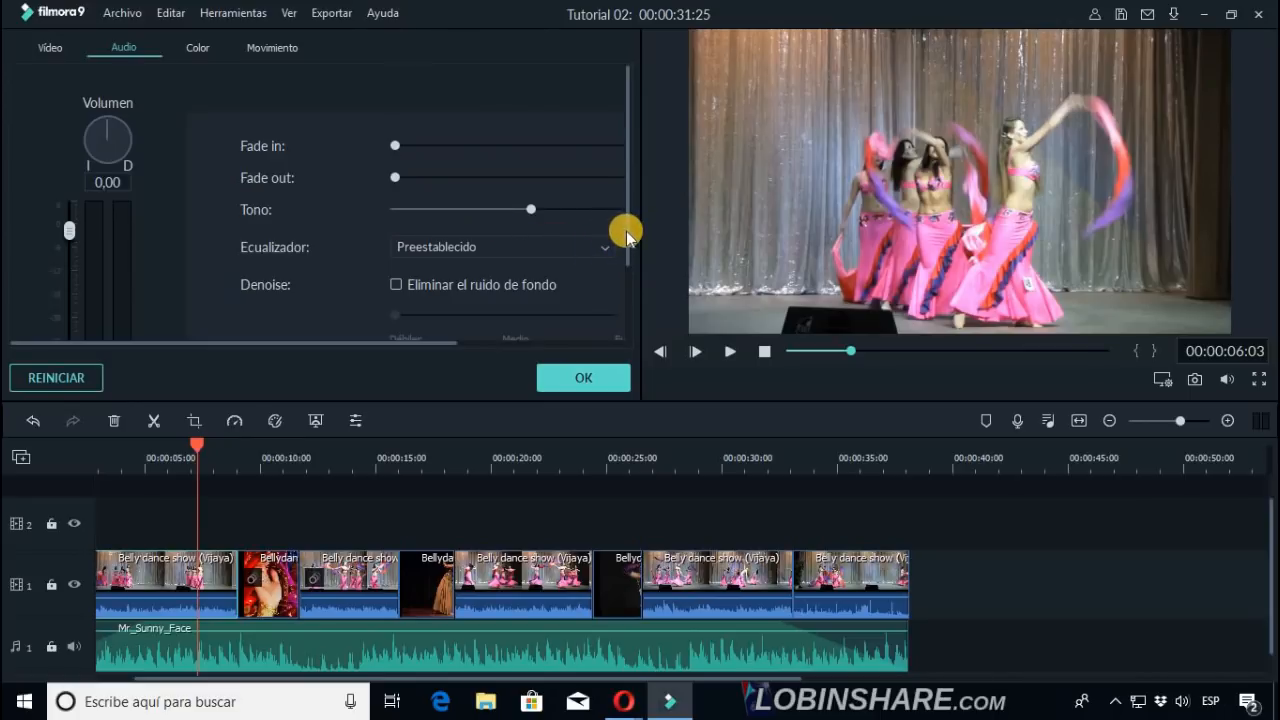
pyautogui.moveTo(628, 244); pyautogui.dragTo(635, 340)
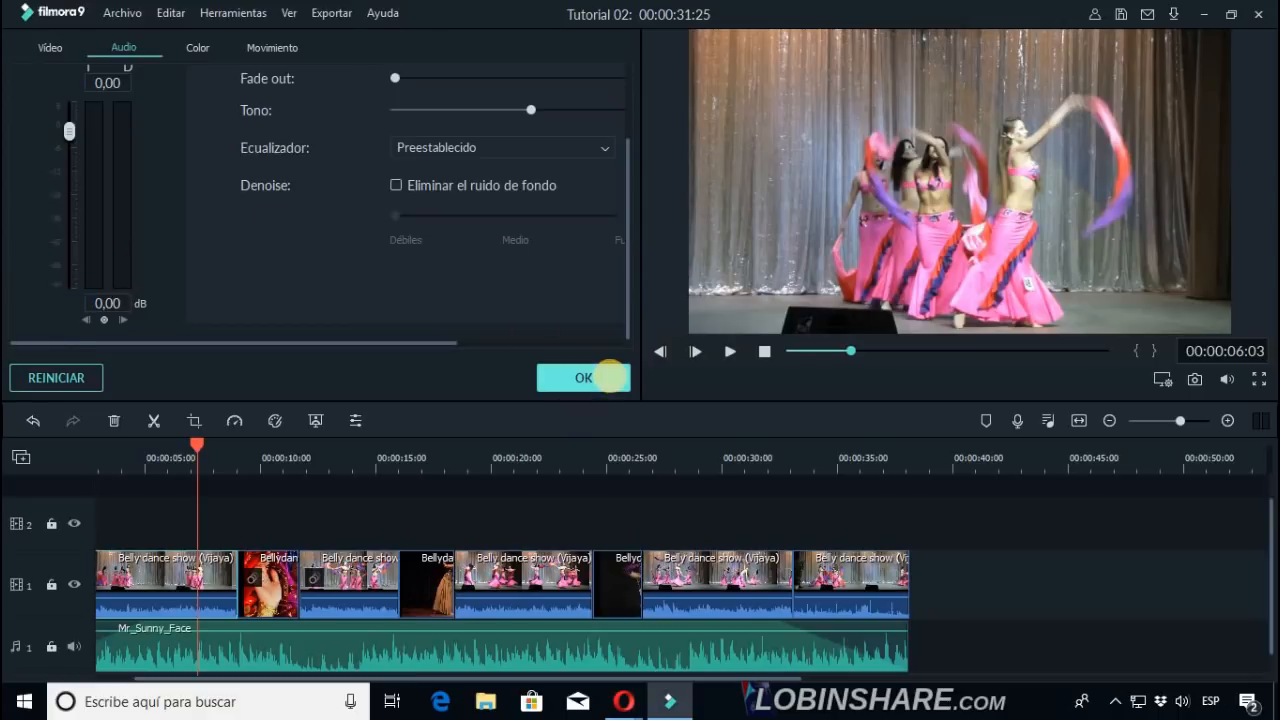
pyautogui.click(609, 376)
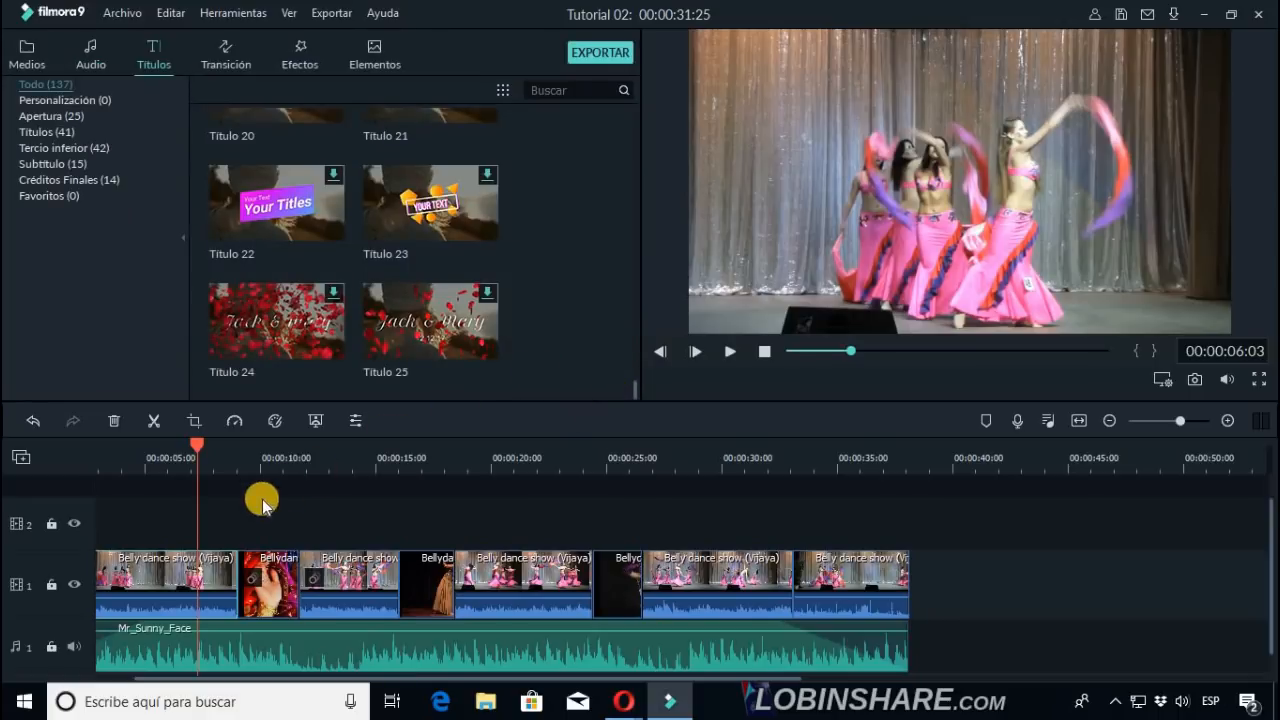
# Mute the first video clip and play from 00:00:02:15 into the next dance clip to compare the sound.
pyautogui.rightClick(141, 578)
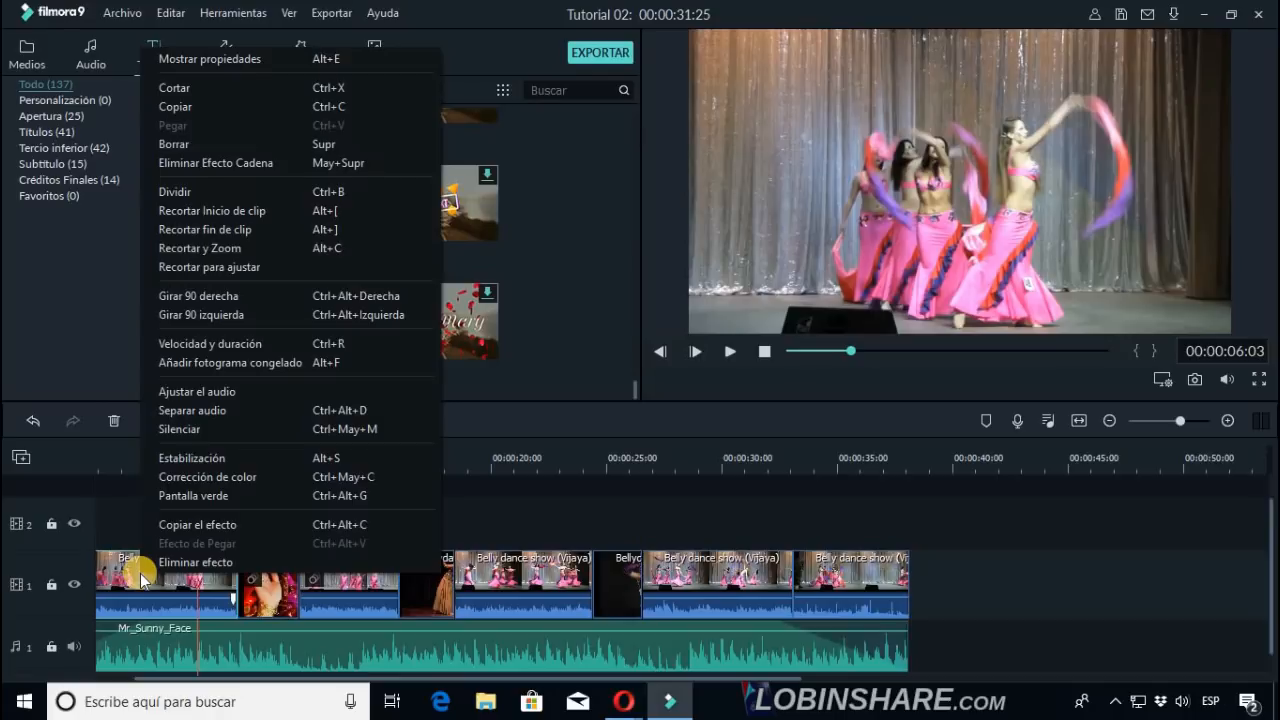
pyautogui.click(209, 428)
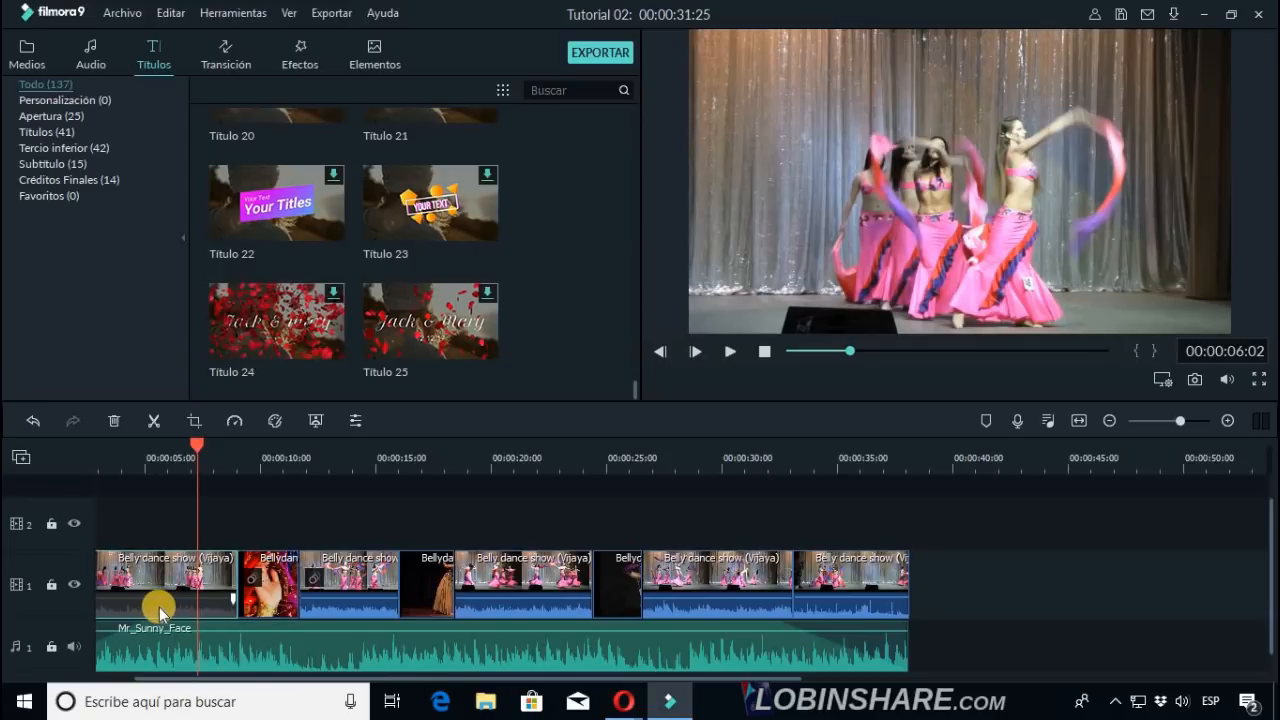
pyautogui.click(99, 452)
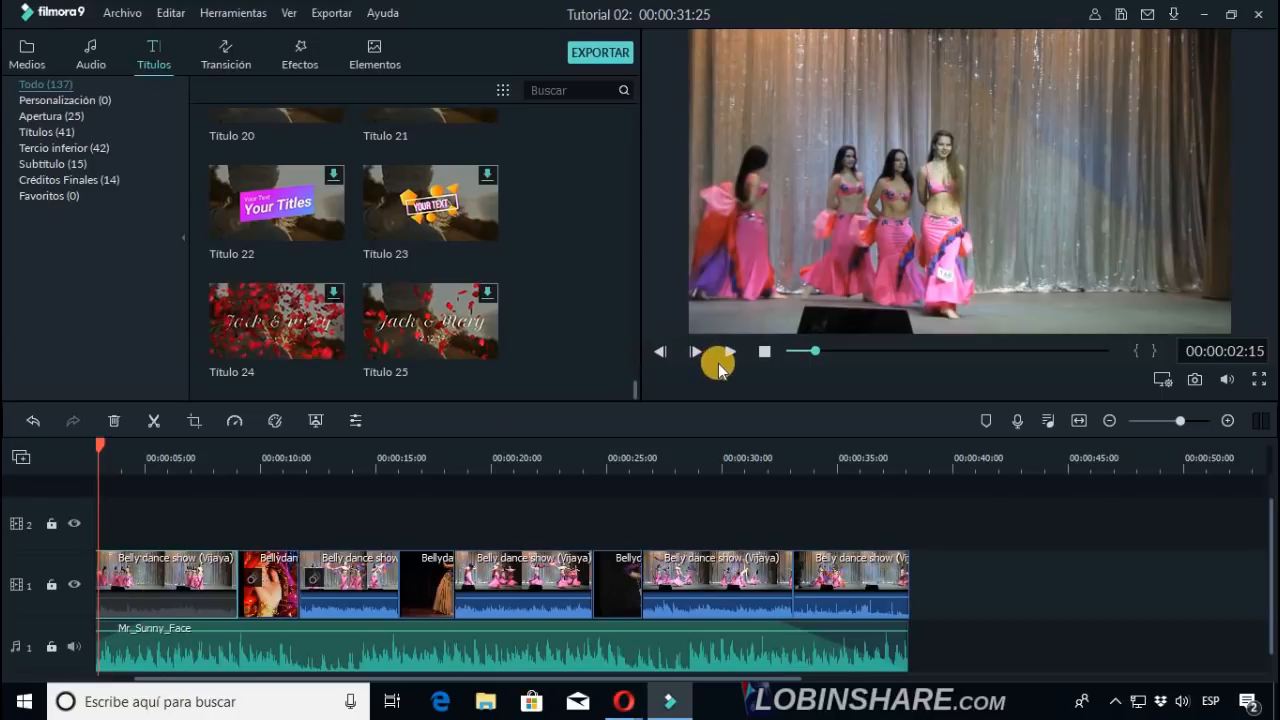
pyautogui.click(729, 356)
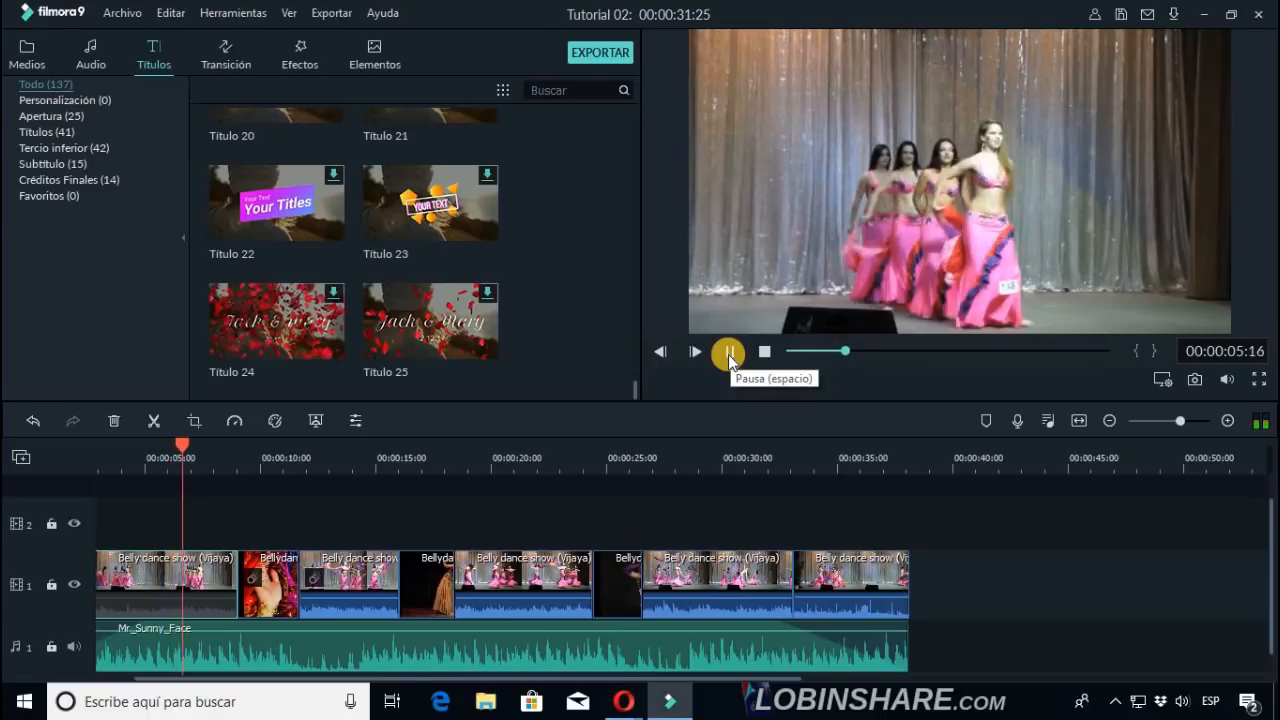
pyautogui.click(728, 354)
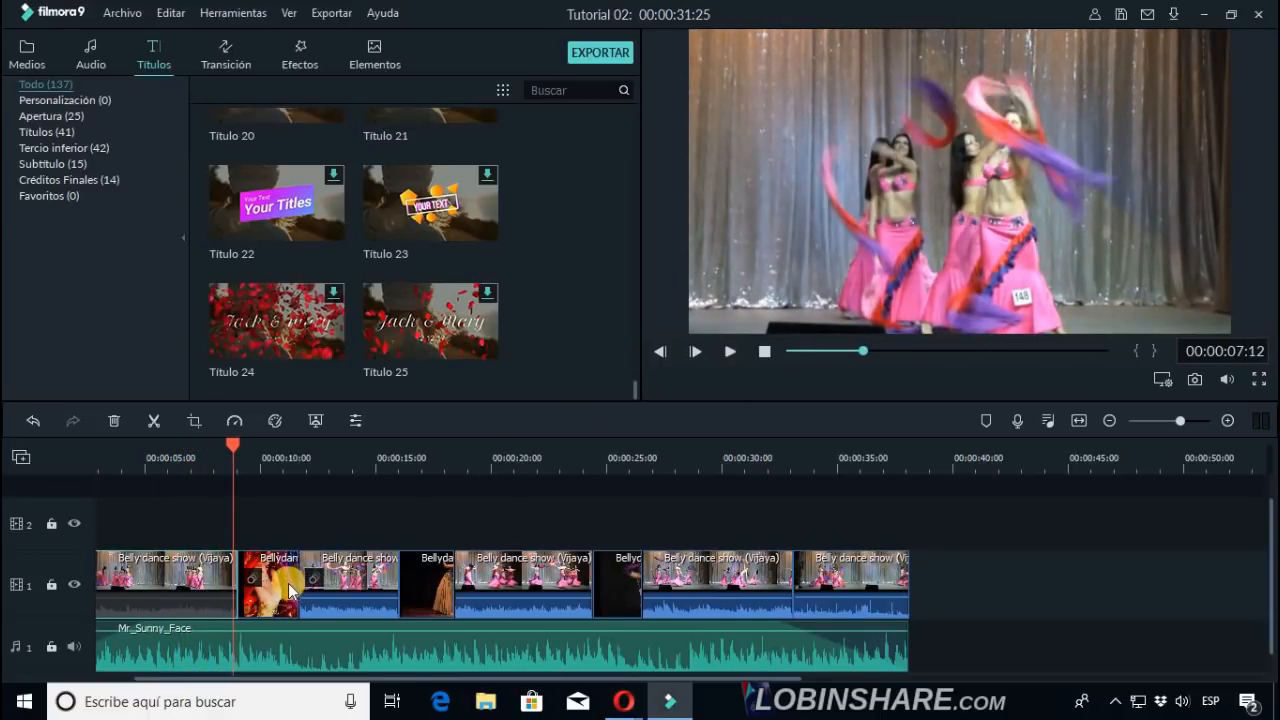
pyautogui.click(729, 351)
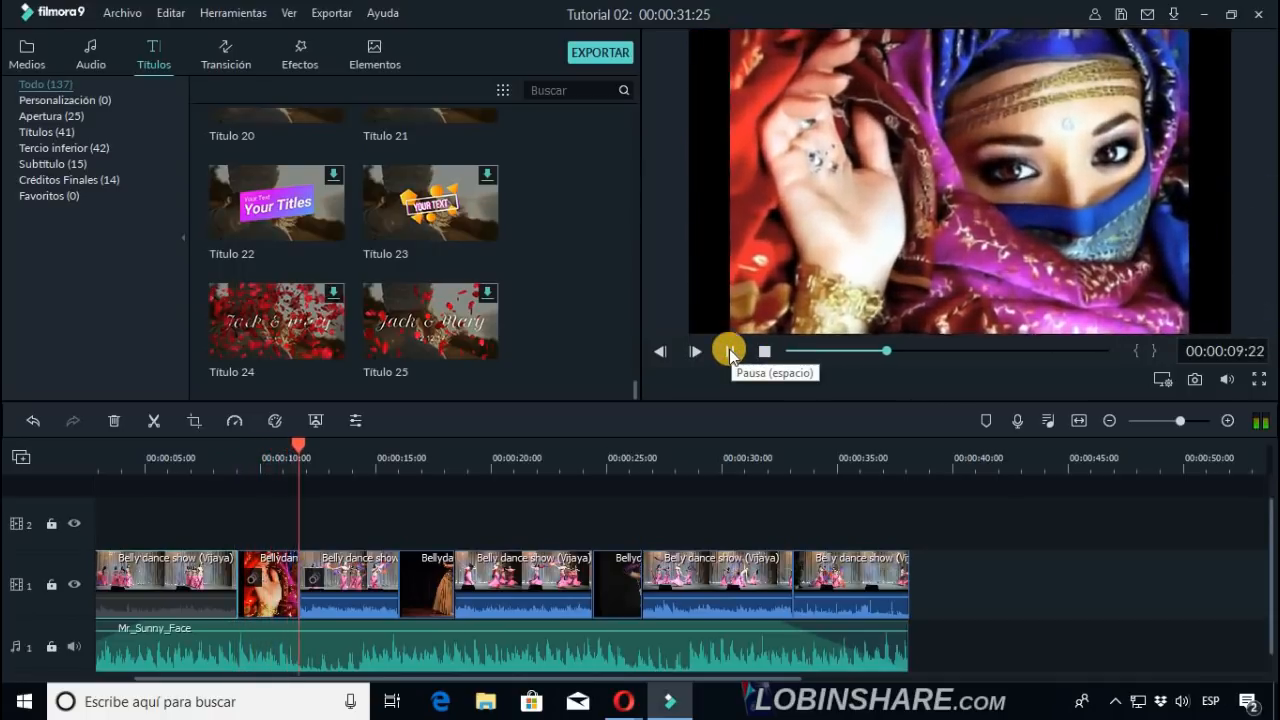
pyautogui.click(729, 351)
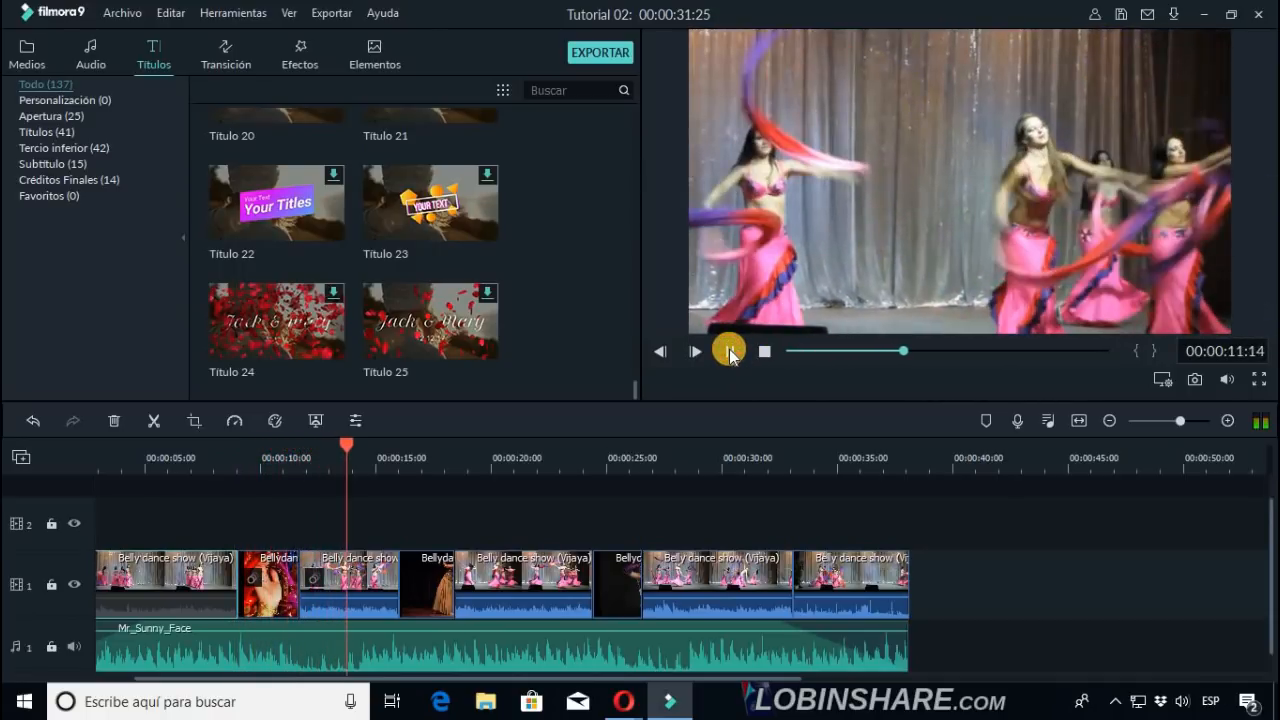
# Mute the other belly dance show clips on video track 1, leaving out the last one.
pyautogui.rightClick(378, 568)
pyautogui.click(438, 437)
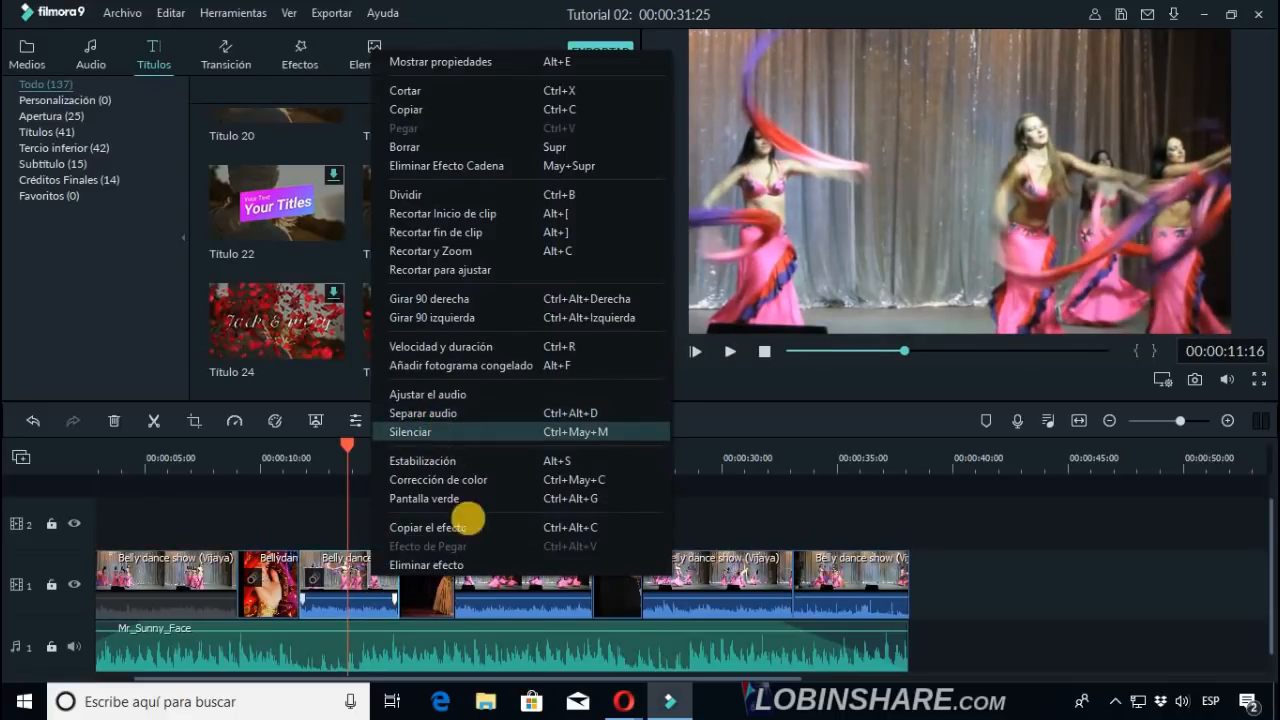
pyautogui.rightClick(487, 564)
pyautogui.click(581, 423)
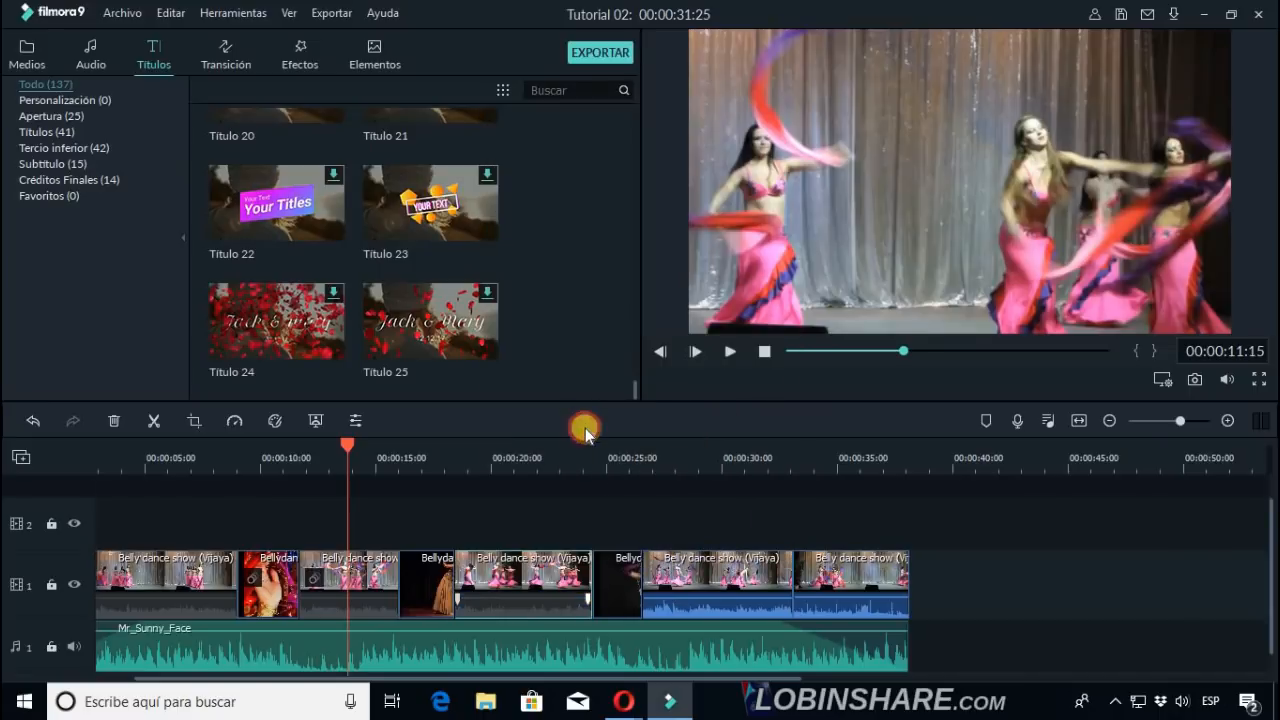
pyautogui.click(707, 584)
pyautogui.rightClick(710, 577)
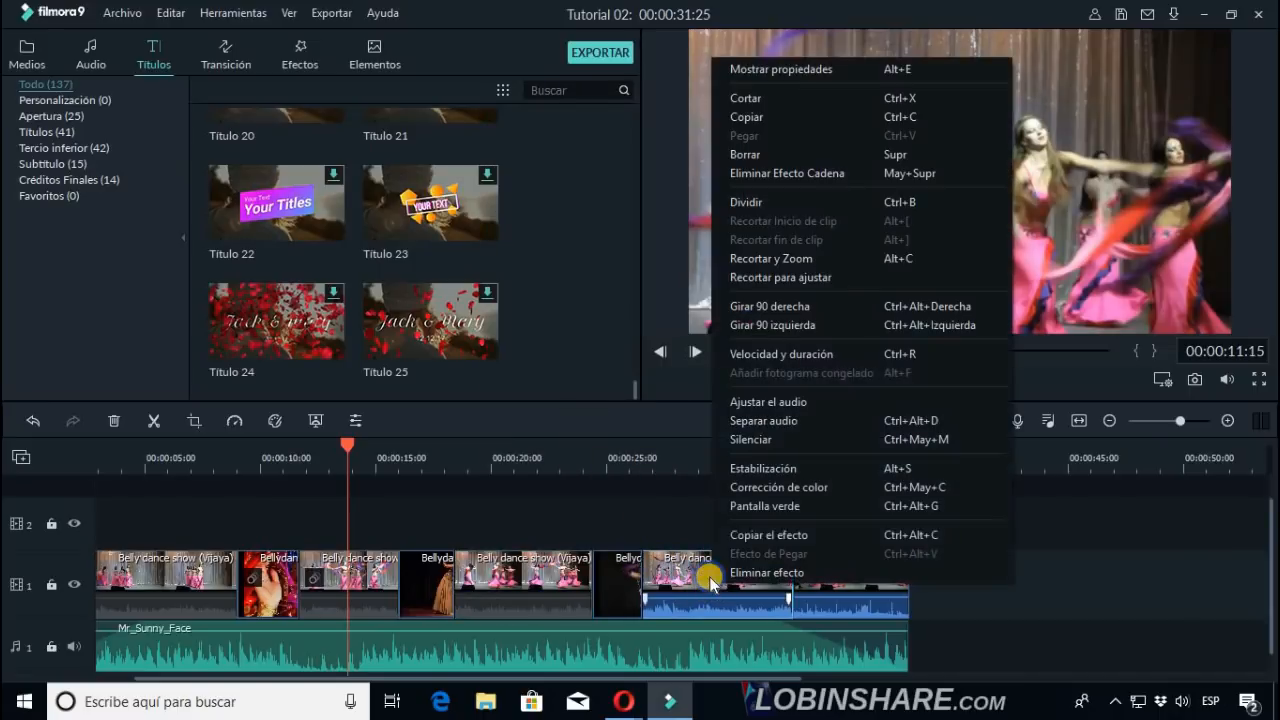
pyautogui.click(794, 439)
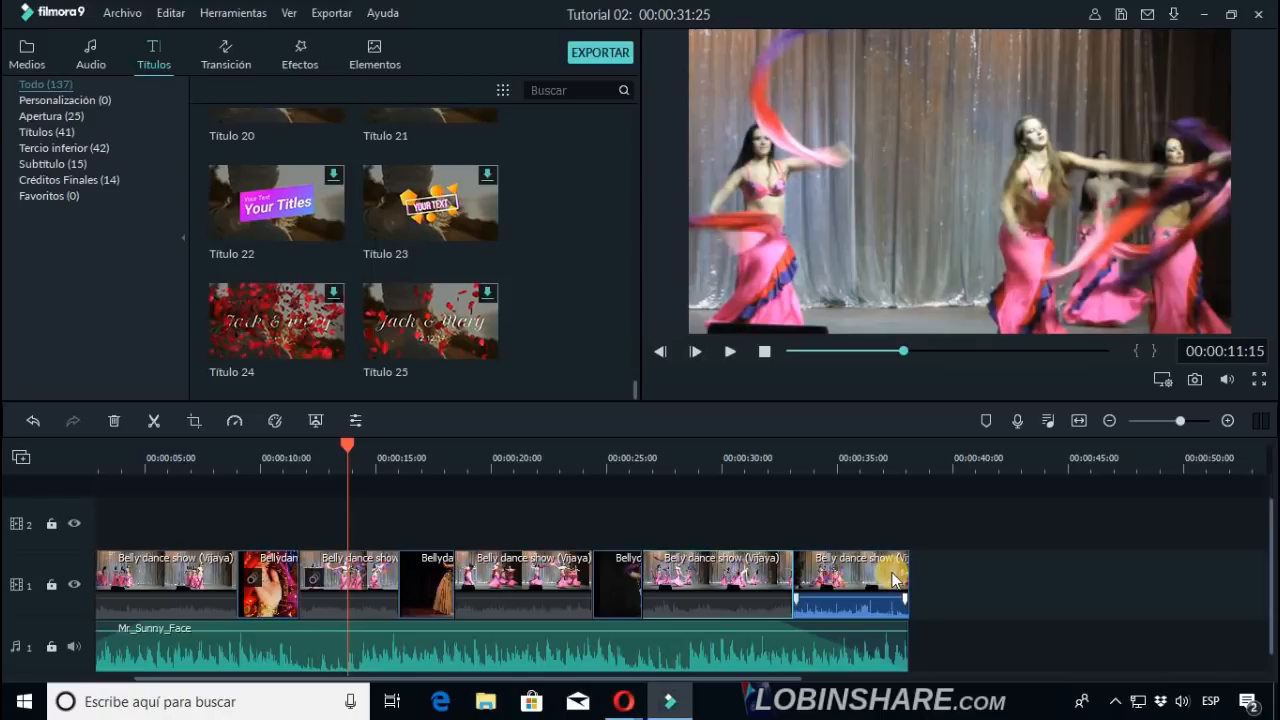
# Play the last video clip from 00:00:27:23, split it at 00:00:30:02 and delete the part after the cut.
pyautogui.click(798, 473)
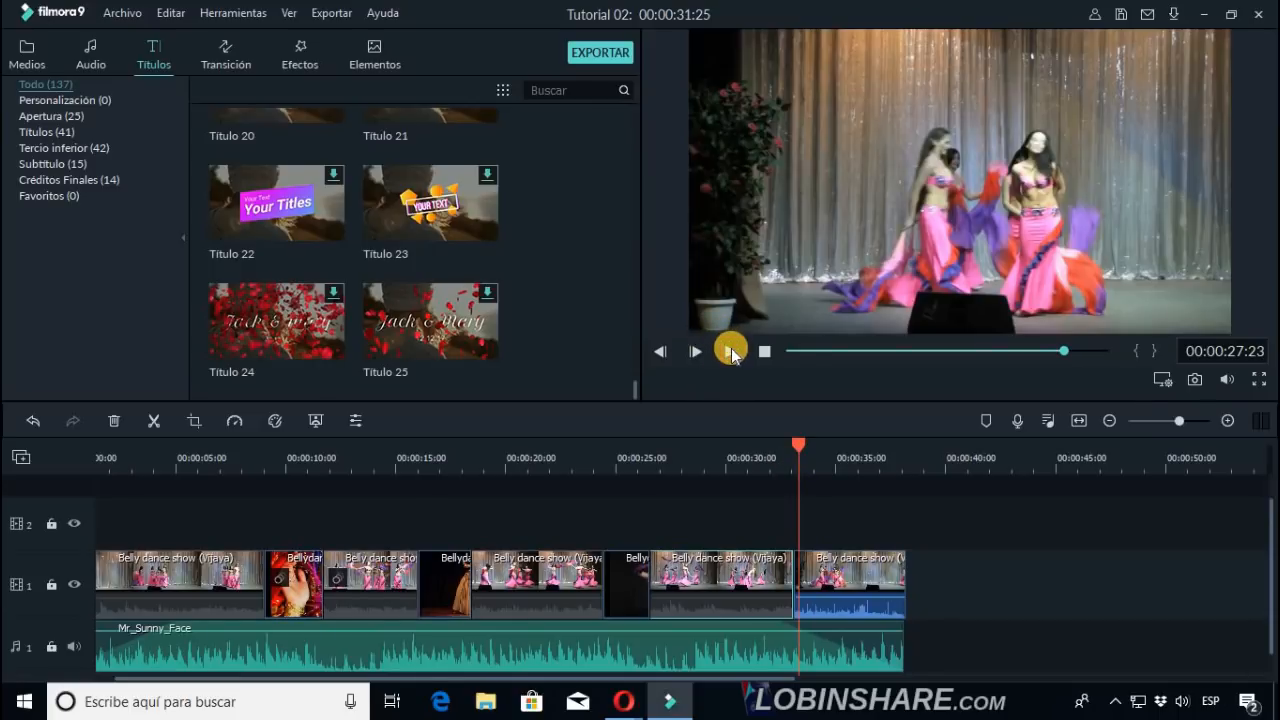
pyautogui.click(730, 351)
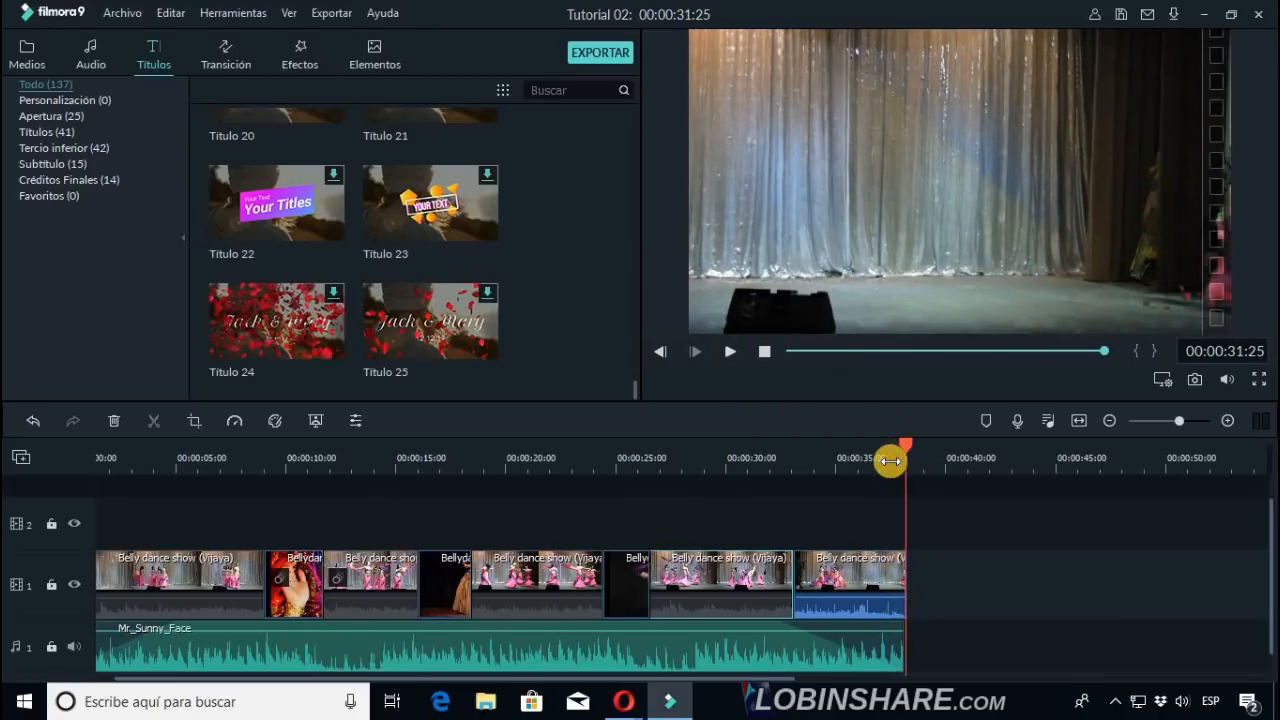
pyautogui.moveTo(874, 464); pyautogui.dragTo(858, 448)
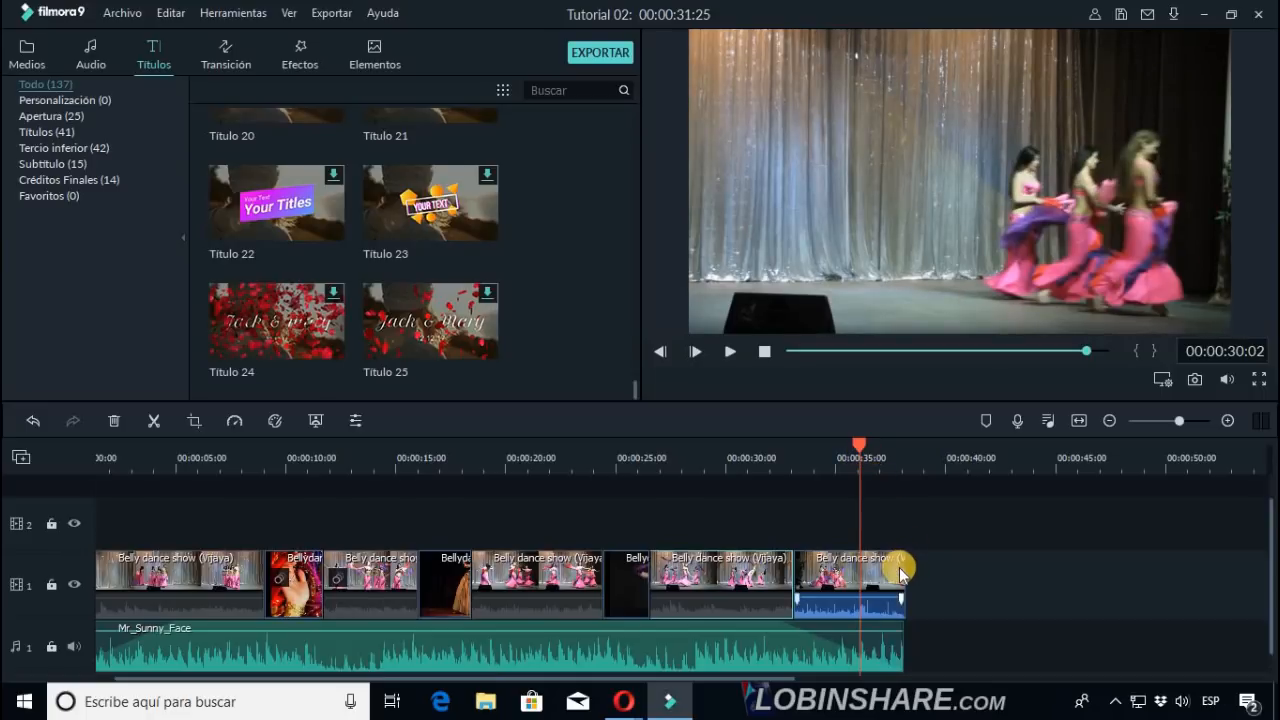
pyautogui.click(155, 424)
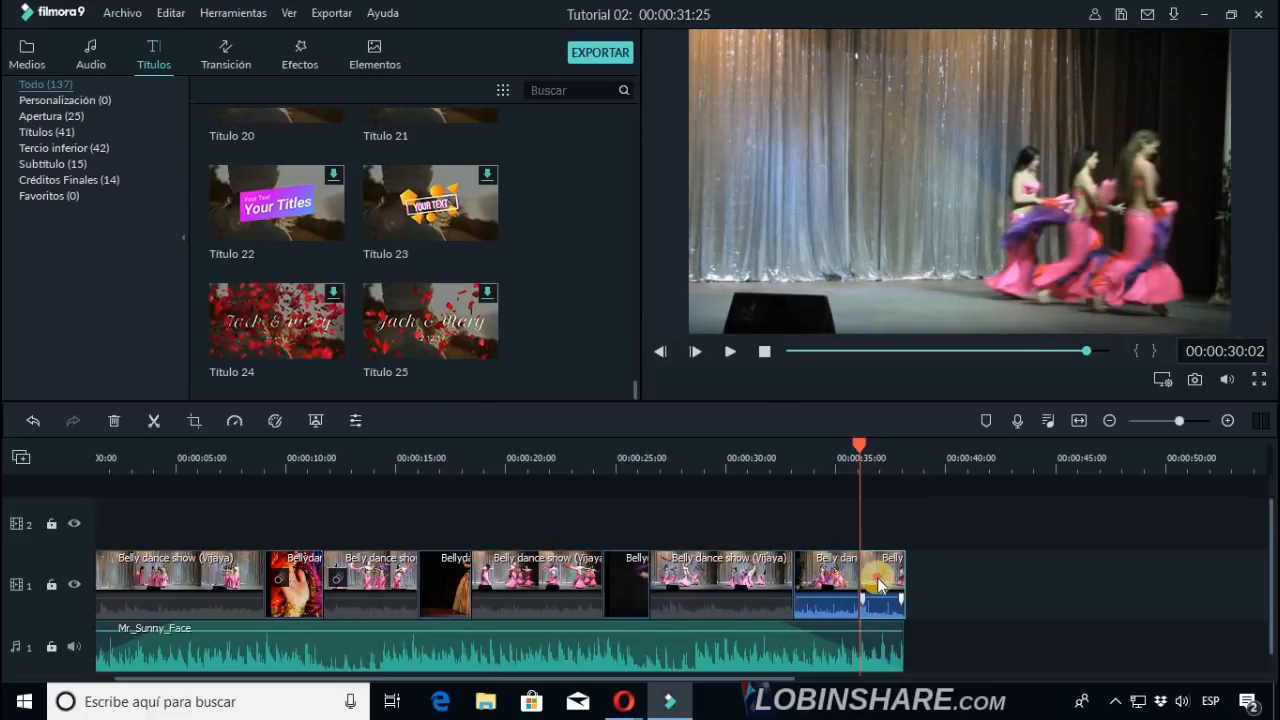
pyautogui.click(112, 421)
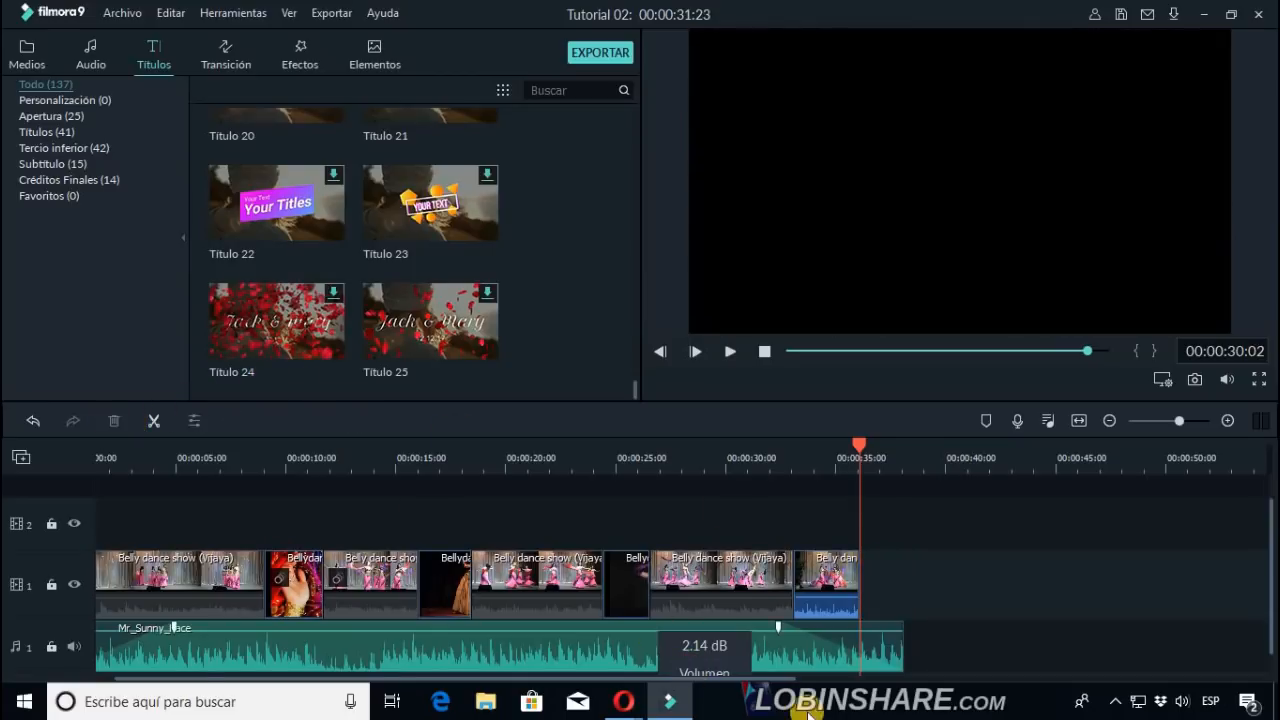
# Split the Mr_Sunny_Face music at 00:00:30:02 and delete the part that extends past the last video clip.
pyautogui.click(891, 660)
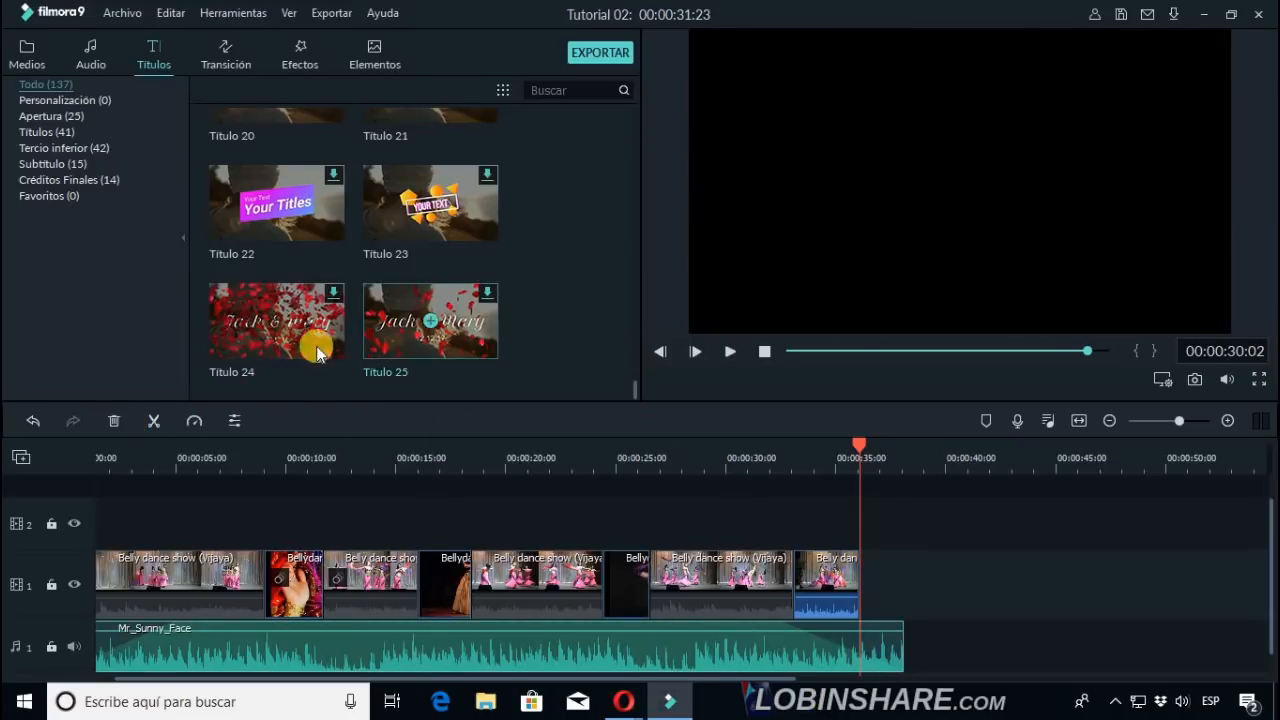
pyautogui.click(152, 421)
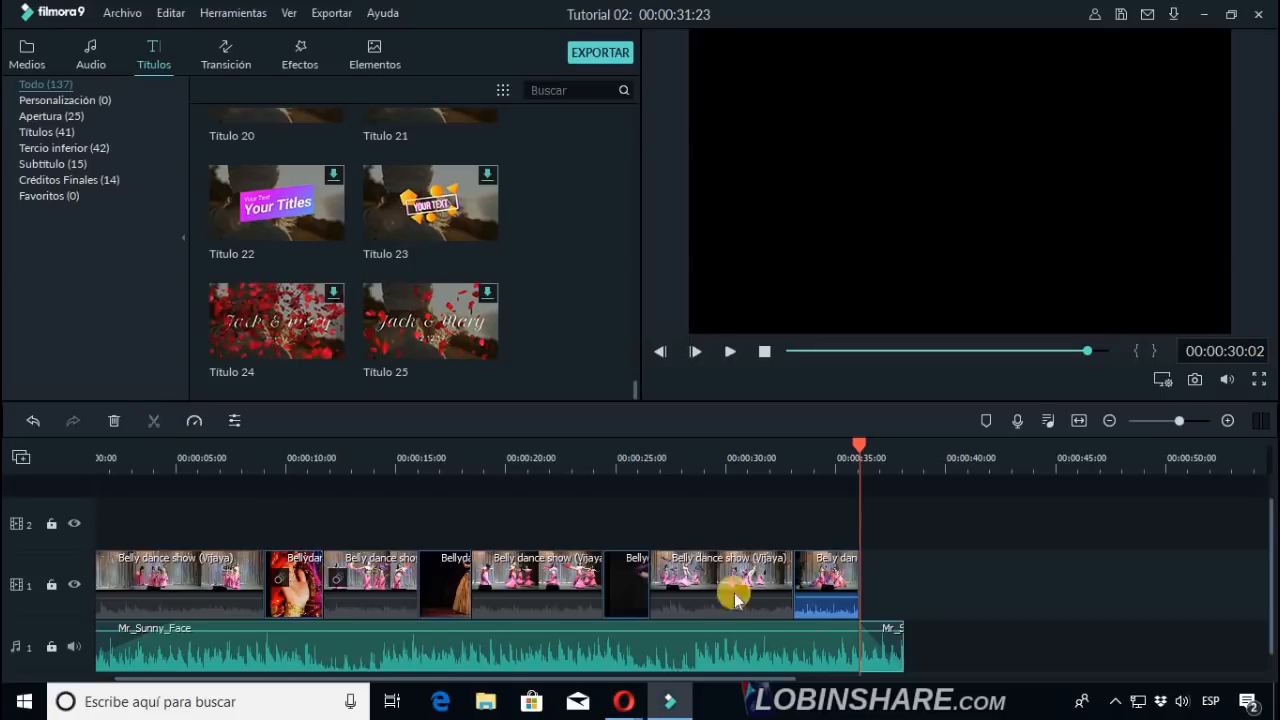
pyautogui.click(886, 655)
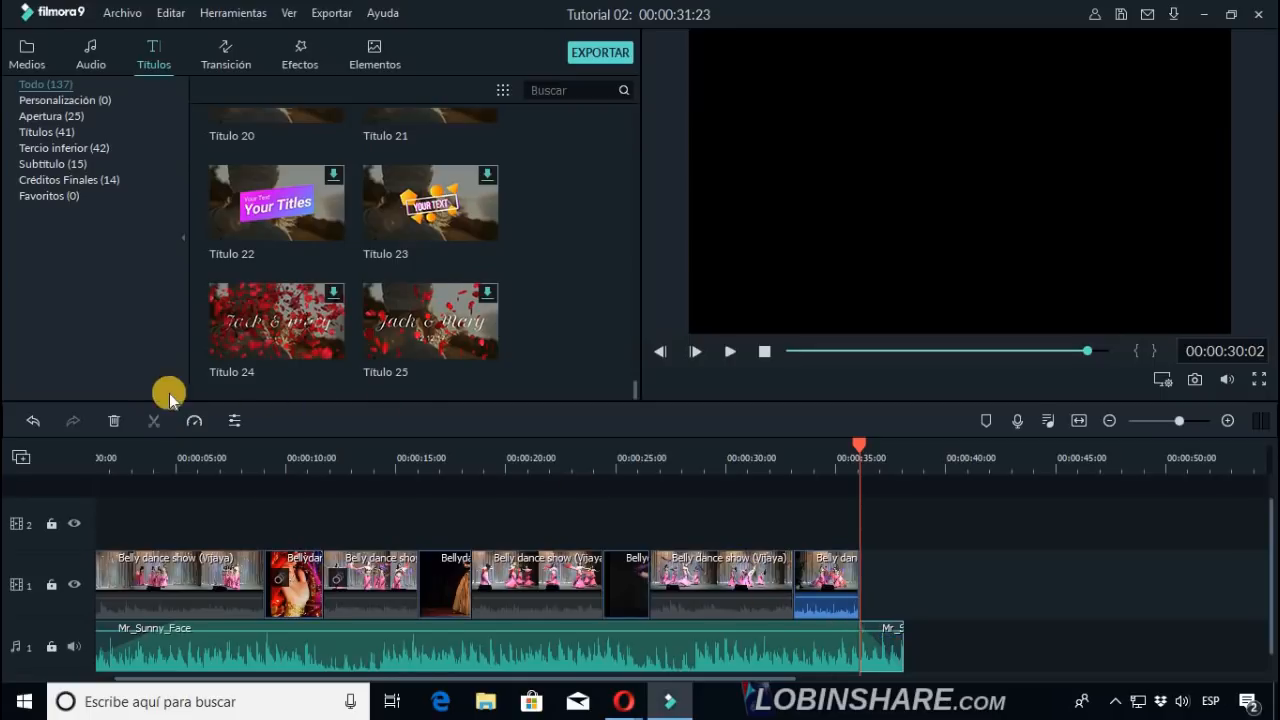
pyautogui.click(116, 420)
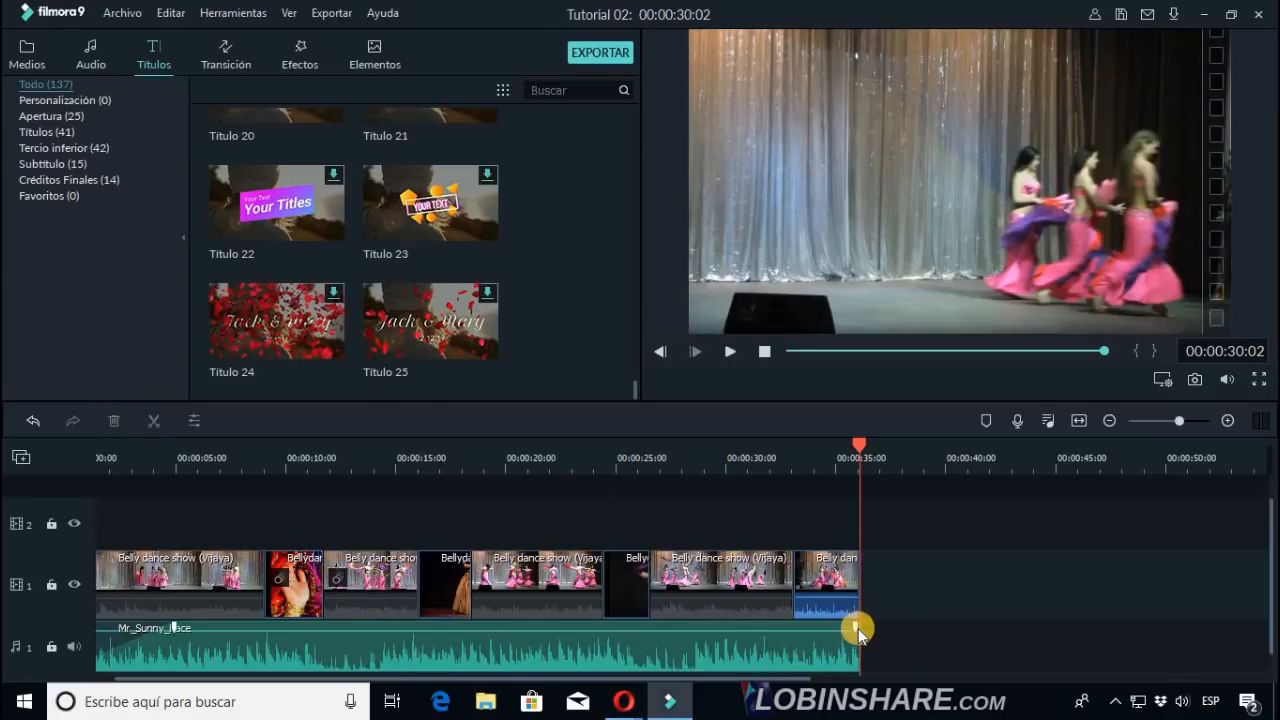
# Add a fade-out of about 3.13 s to the end of the music and play the ending from 00:00:26:00.
pyautogui.moveTo(855, 629); pyautogui.dragTo(776, 630)
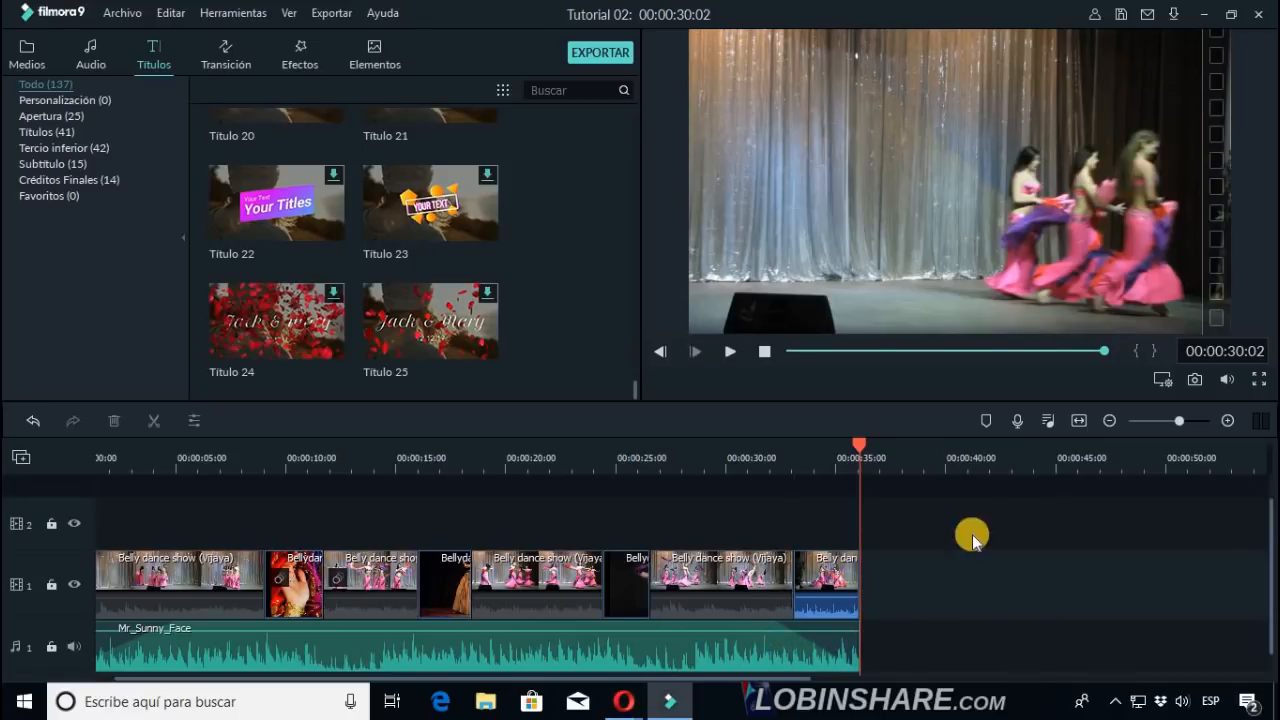
pyautogui.click(751, 464)
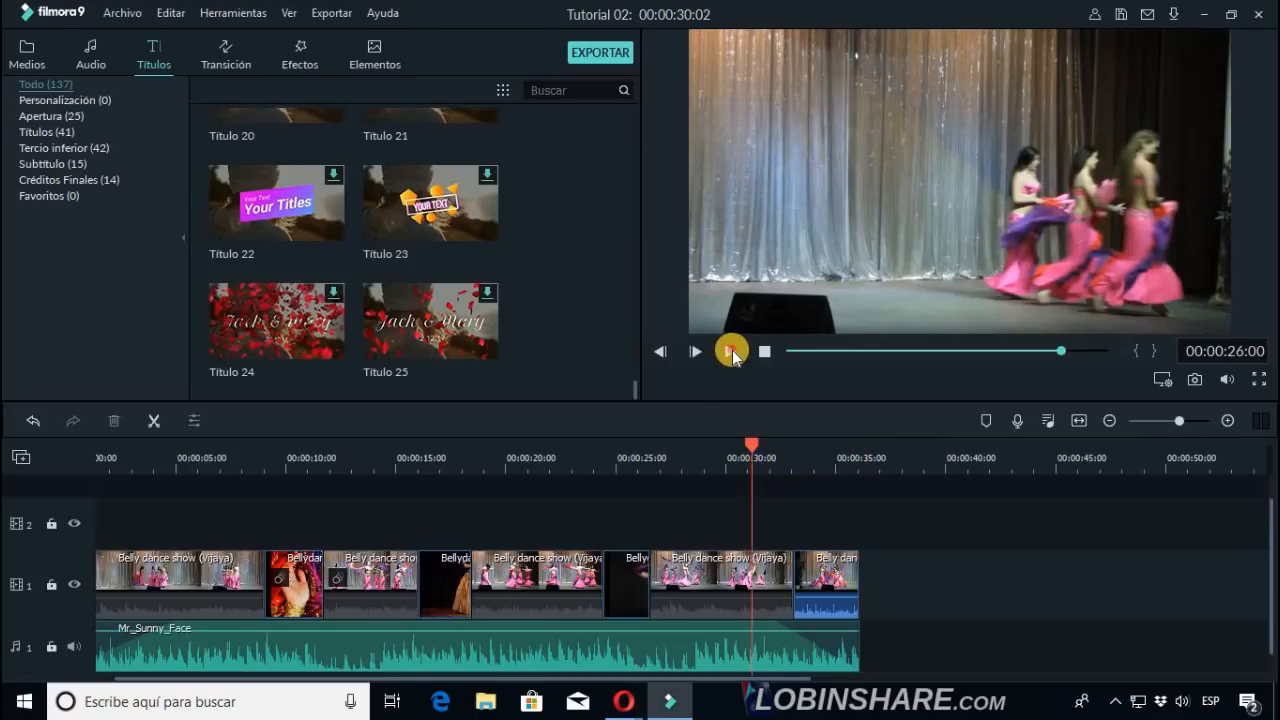
pyautogui.click(730, 351)
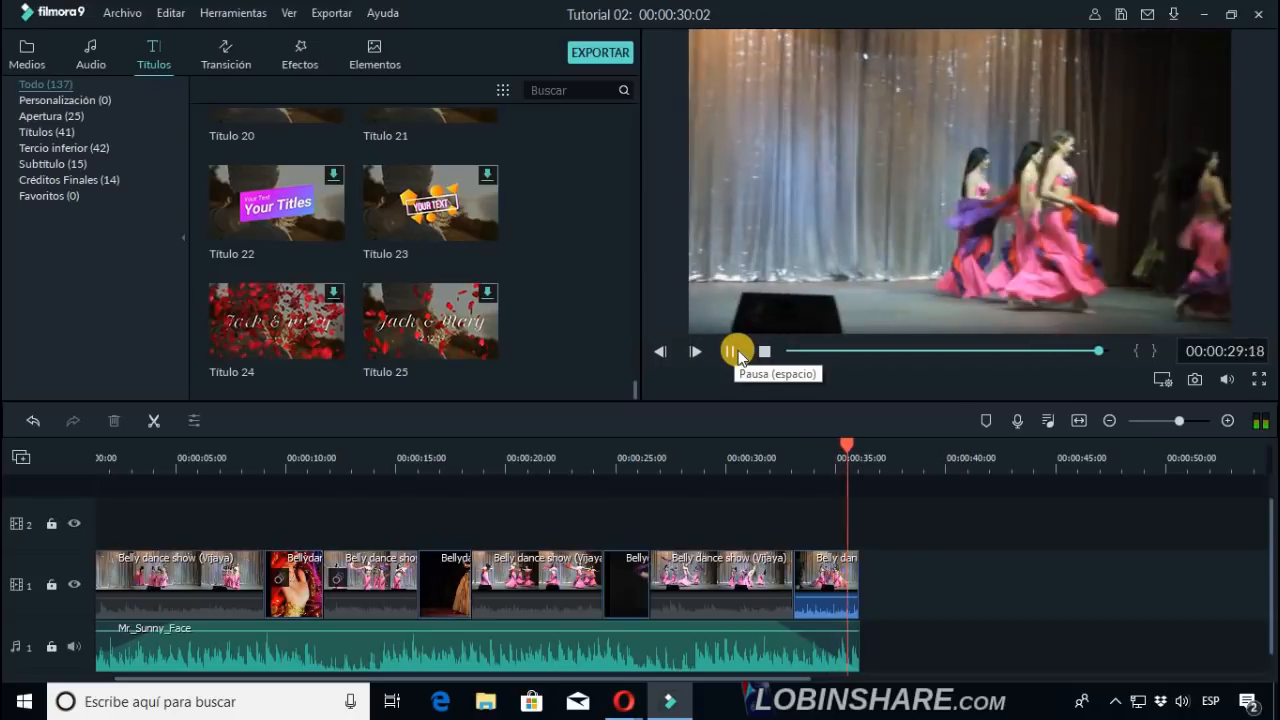
# Try lower and higher volume levels on the Mr_Sunny_Face music, return it to about its starting level and close its audio properties.
pyautogui.click(816, 457)
pyautogui.doubleClick(437, 647)
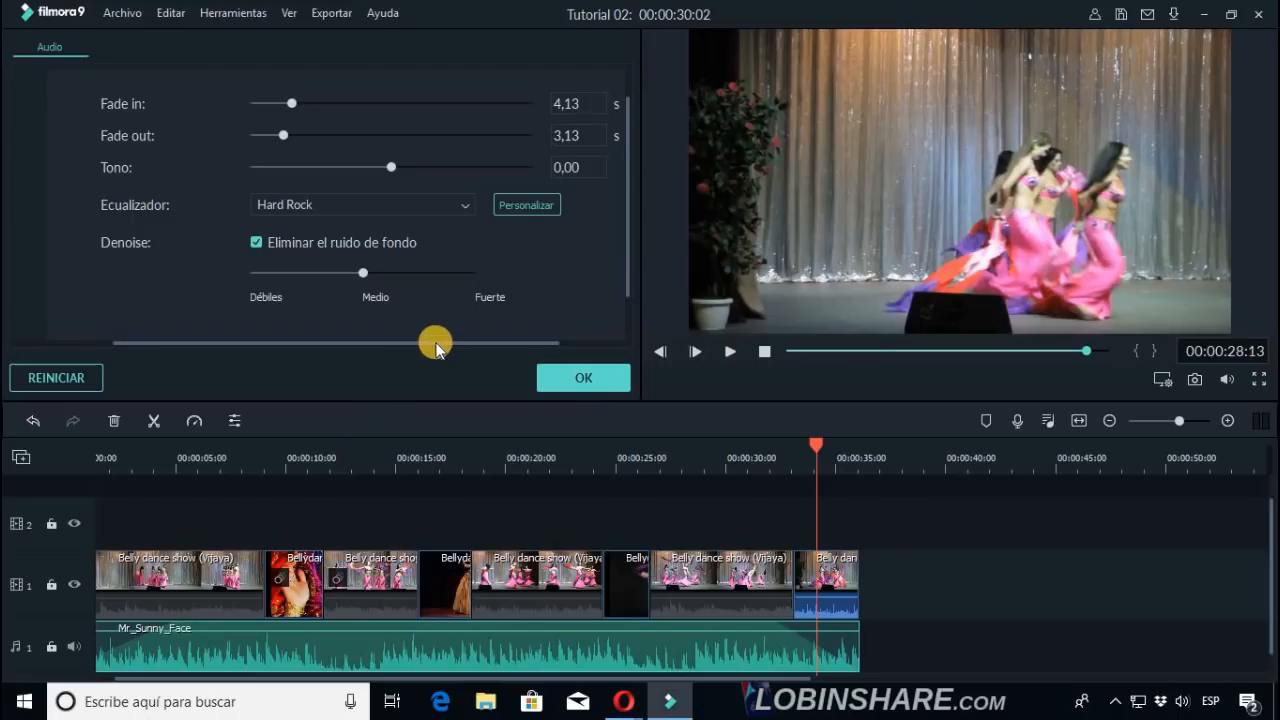
pyautogui.moveTo(434, 342); pyautogui.dragTo(186, 200)
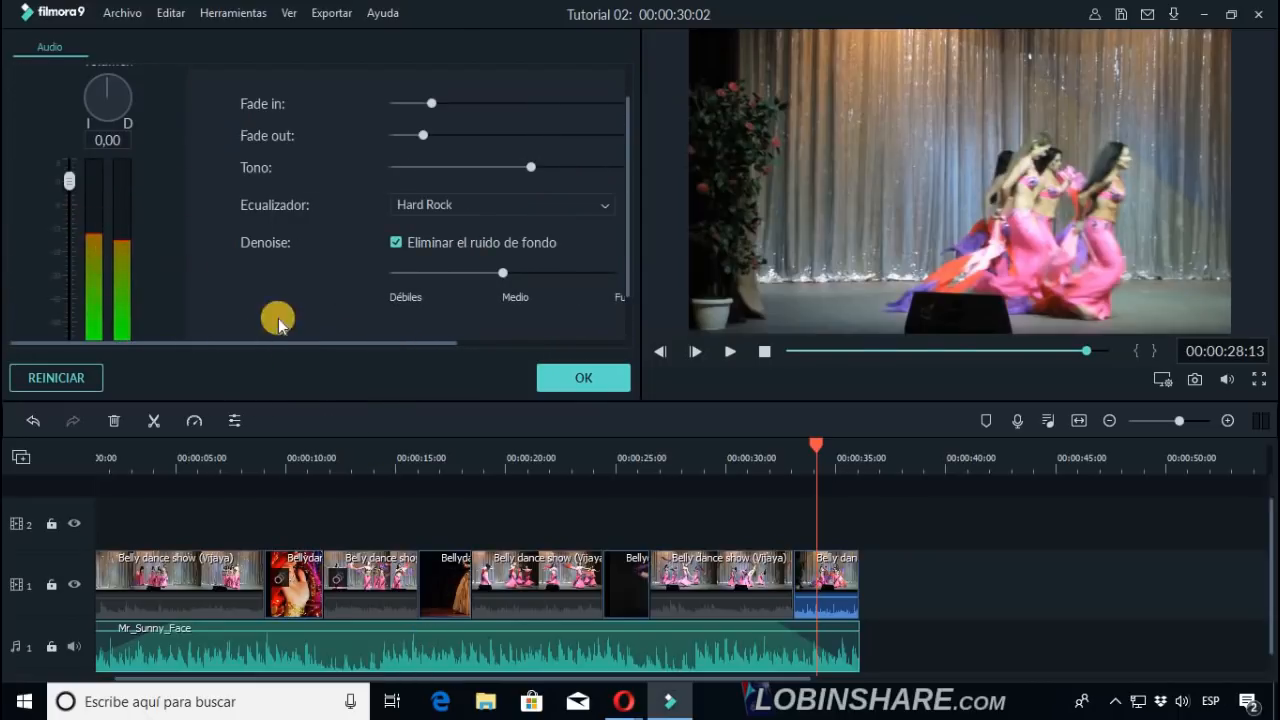
pyautogui.moveTo(437, 634)
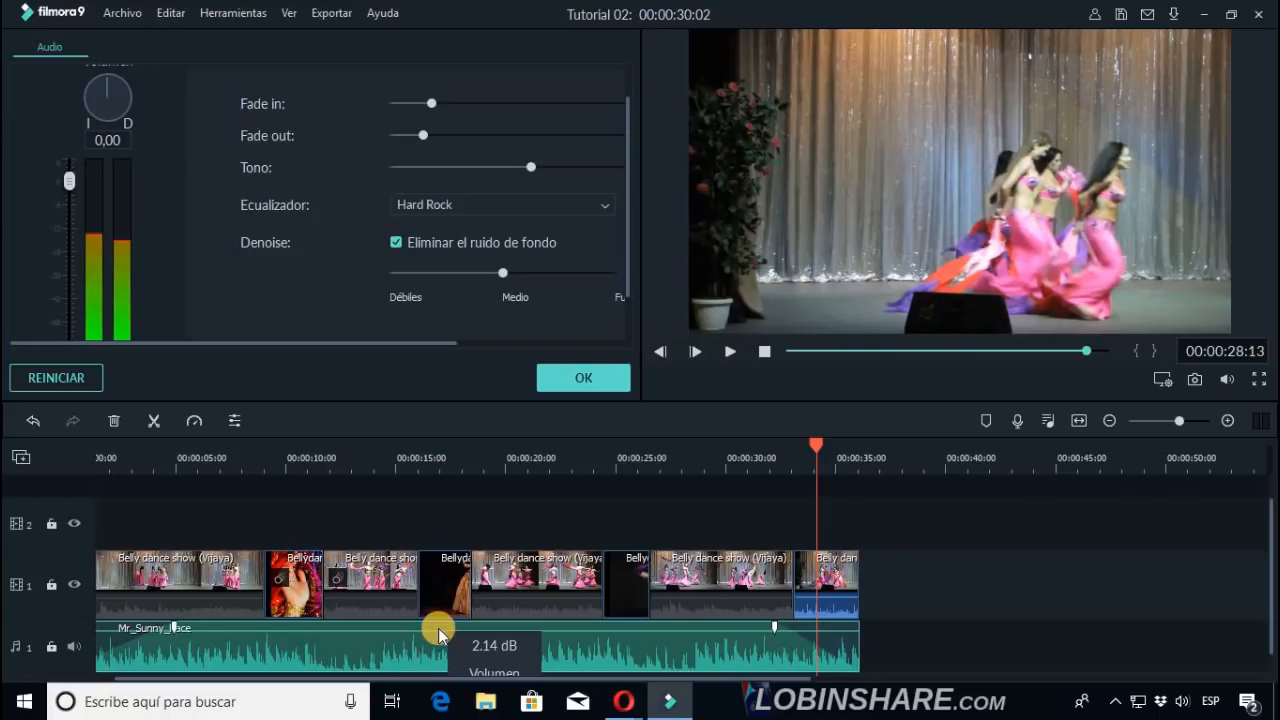
pyautogui.moveTo(438, 632)
pyautogui.mouseDown()
pyautogui.moveTo(438, 655)
pyautogui.moveTo(435, 635)
pyautogui.mouseUp()
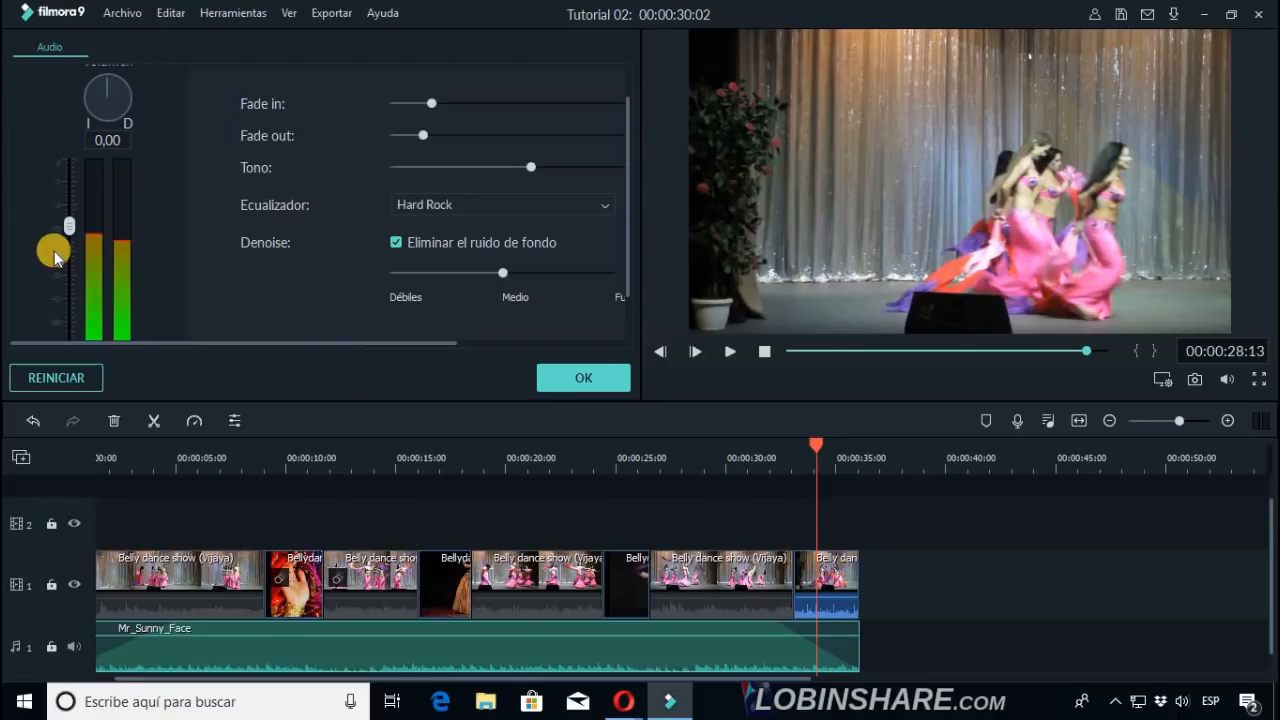
pyautogui.moveTo(377, 649)
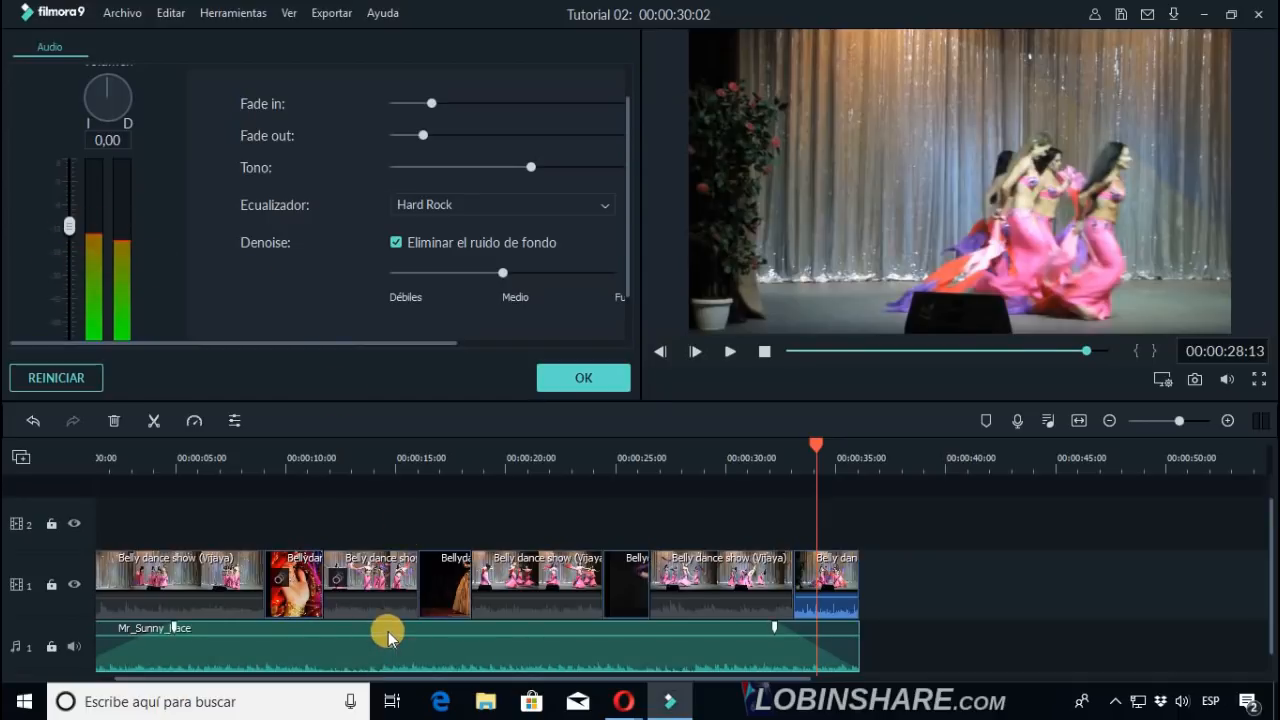
pyautogui.moveTo(387, 640); pyautogui.dragTo(357, 603)
pyautogui.moveTo(367, 643)
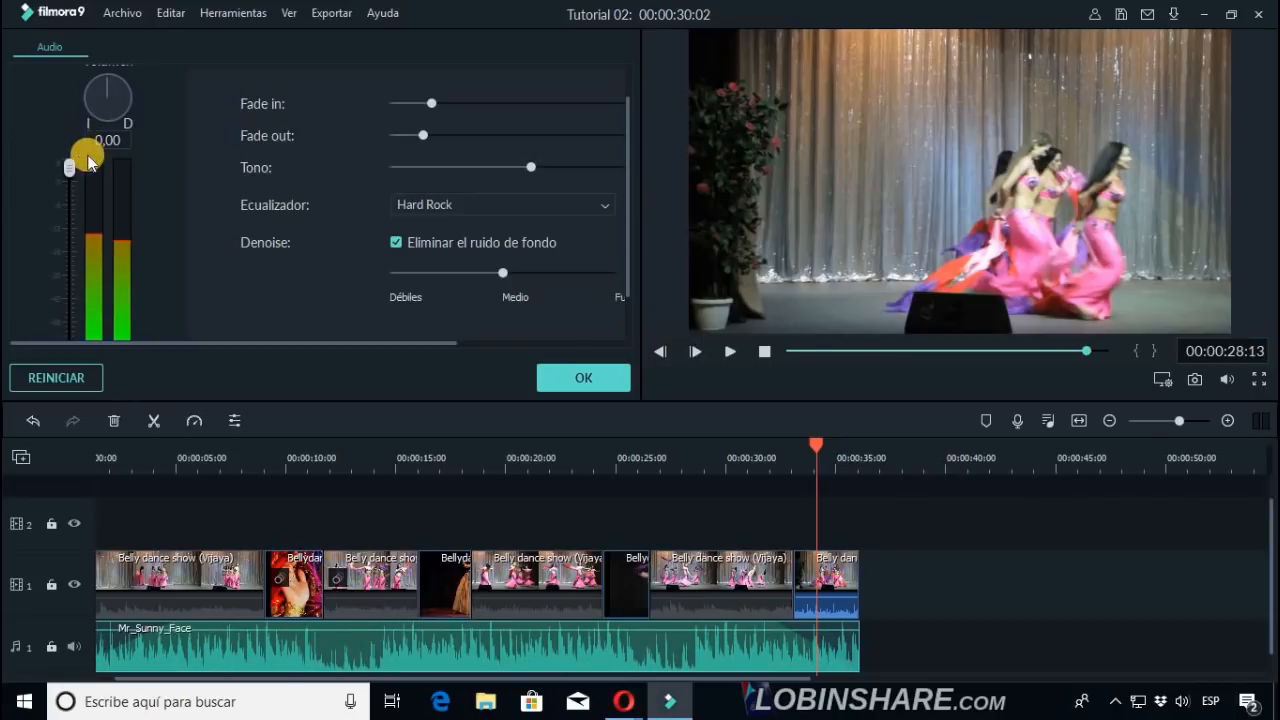
pyautogui.moveTo(85, 180); pyautogui.dragTo(70, 188)
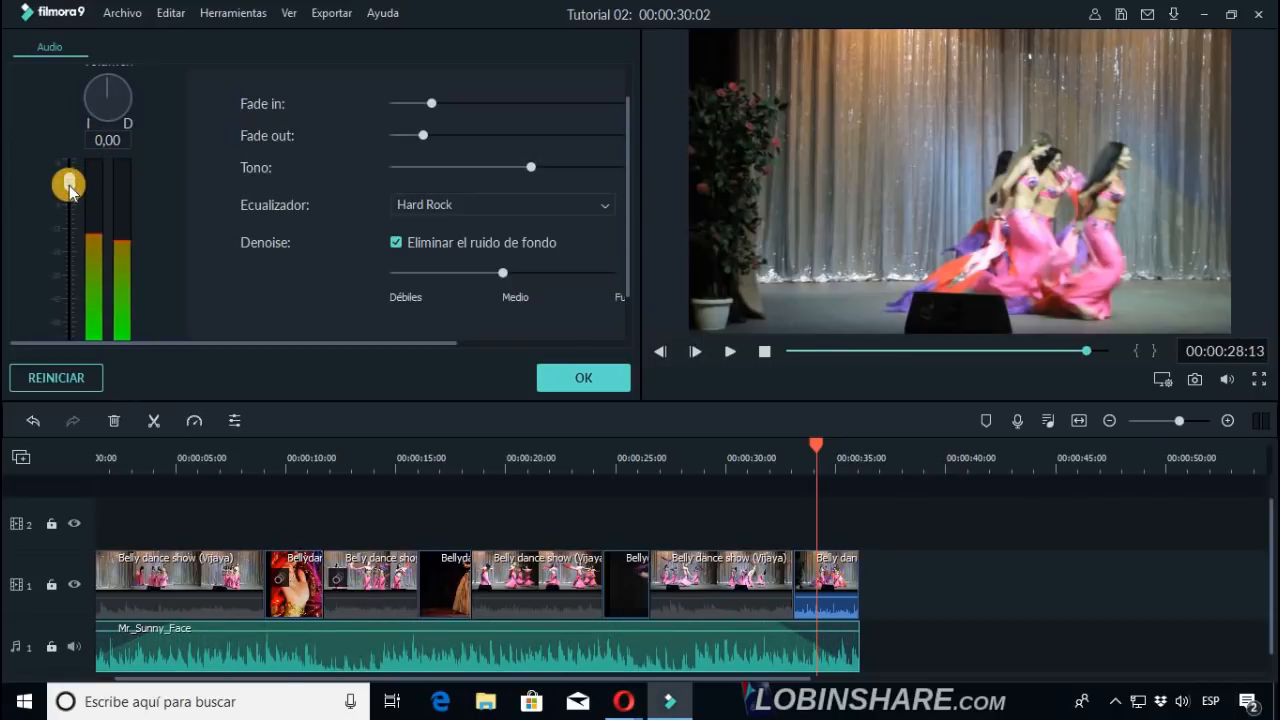
pyautogui.click(572, 378)
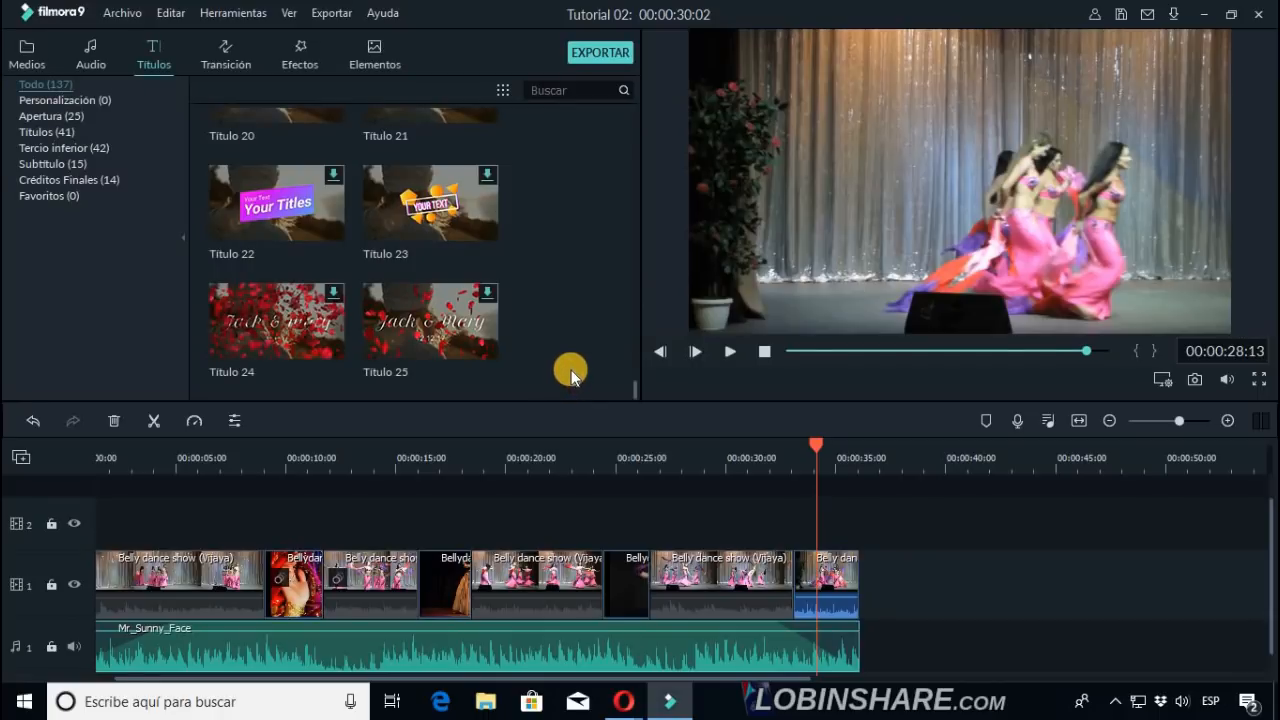
# Copy the Bellydance4 image clip, paste it on video track 1 at 00:00:33:04 and compare it with the original at 00:00:21:08.
pyautogui.click(621, 580)
pyautogui.click(183, 12)
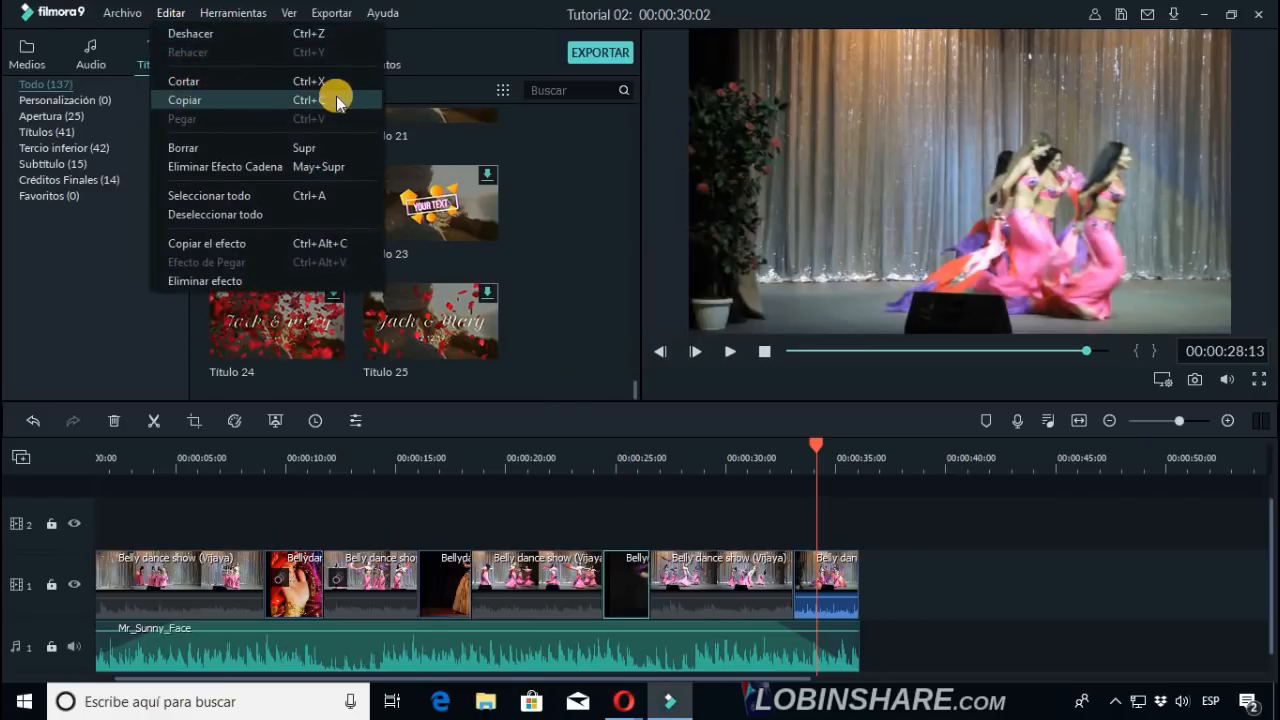
pyautogui.click(252, 100)
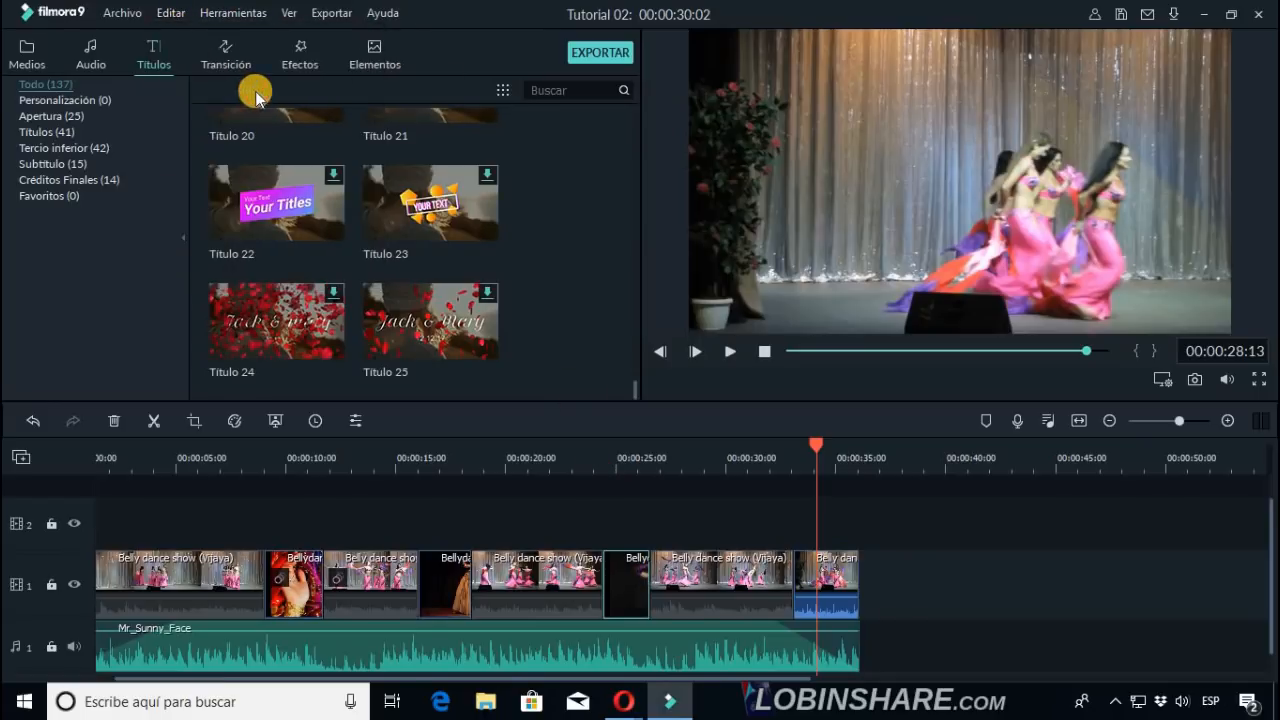
pyautogui.click(940, 465)
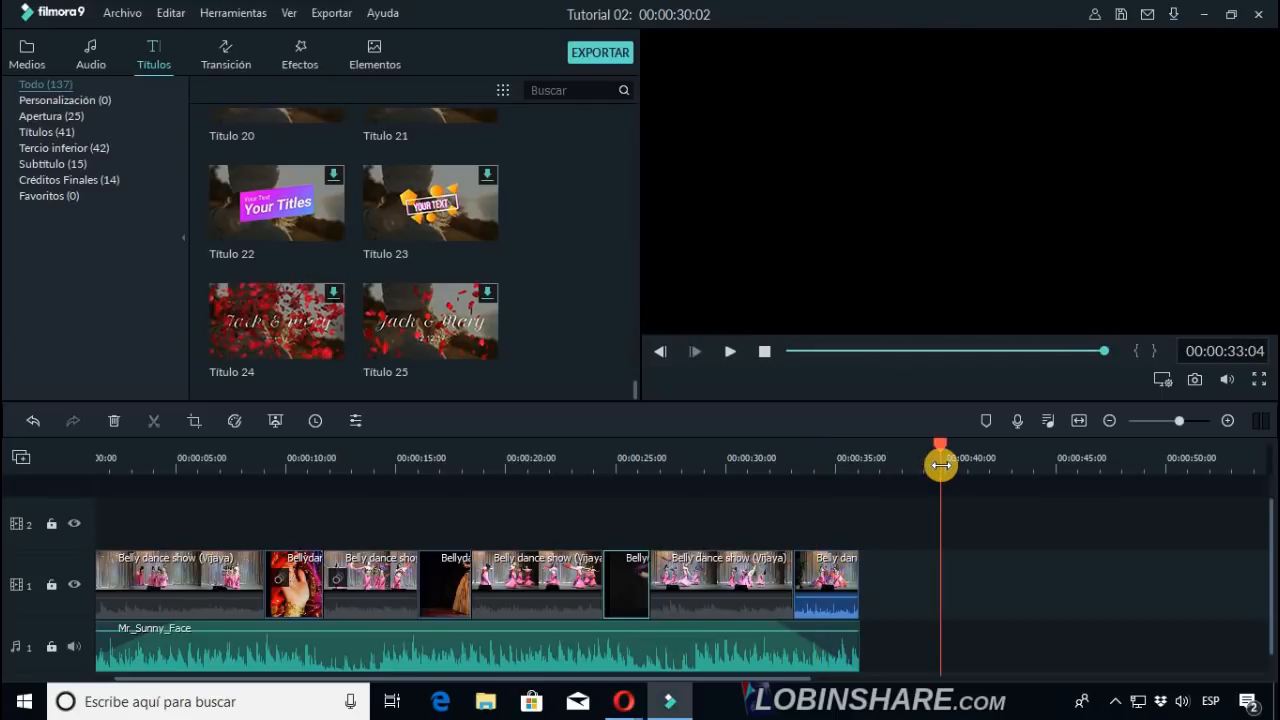
pyautogui.click(180, 14)
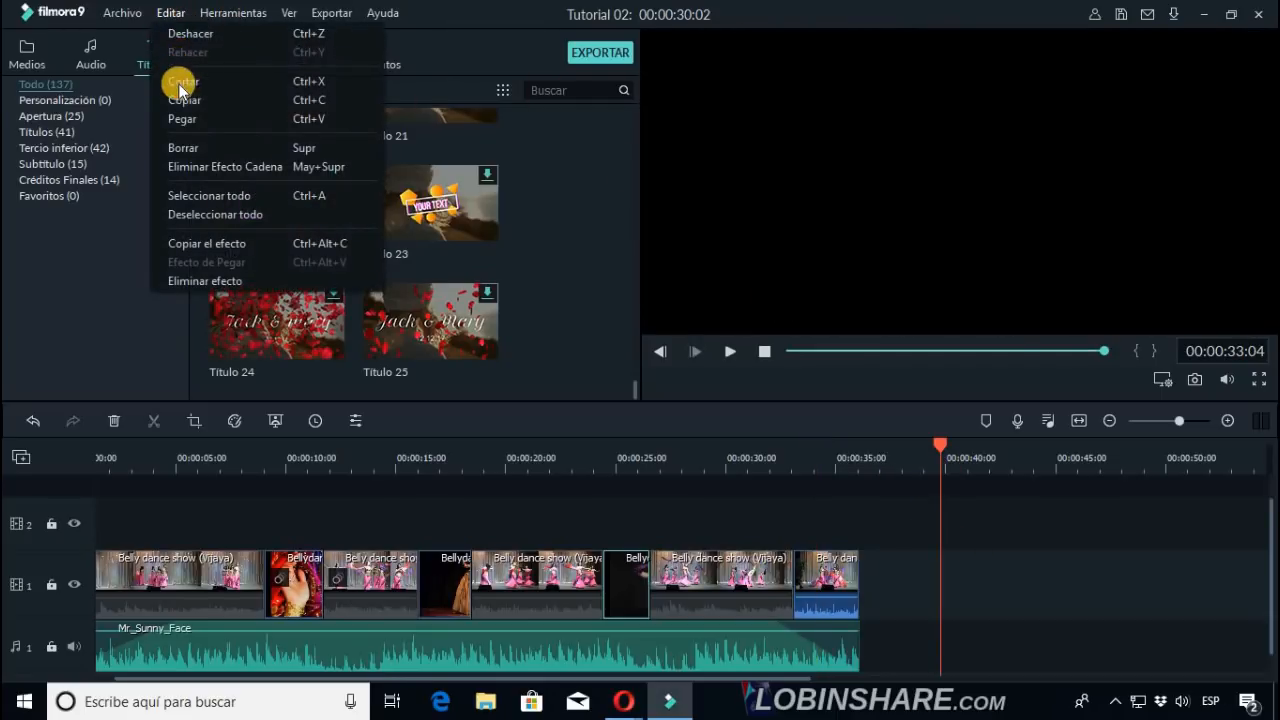
pyautogui.click(181, 118)
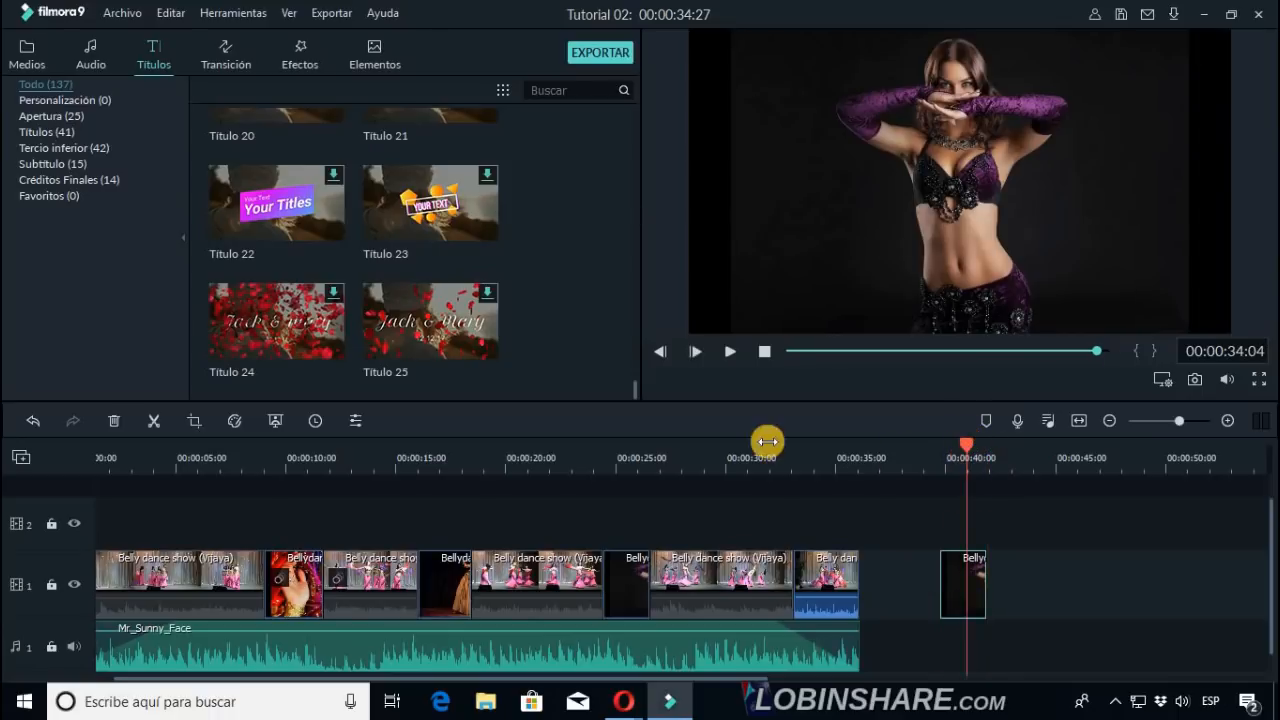
pyautogui.click(627, 466)
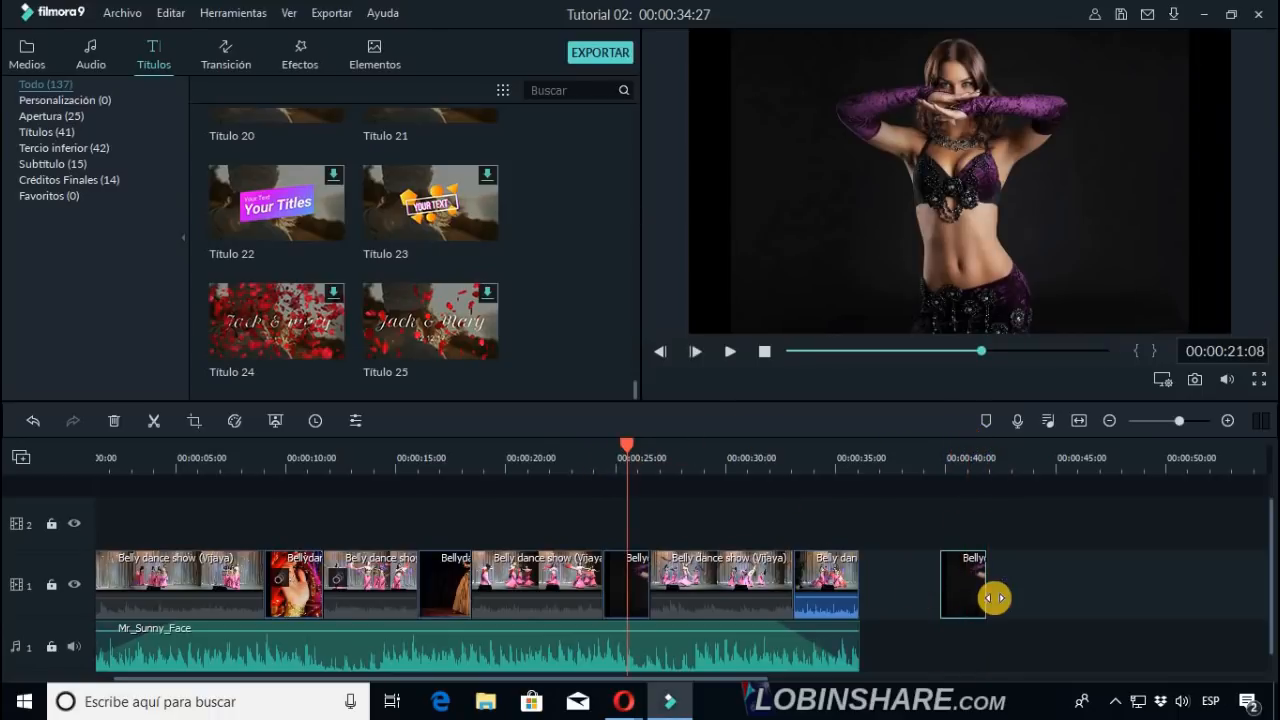
# Lengthen the pasted Bellydance4 clip and move it to video track 2, over the dance clip at 00:00:24:17.
pyautogui.moveTo(988, 589); pyautogui.dragTo(1030, 597)
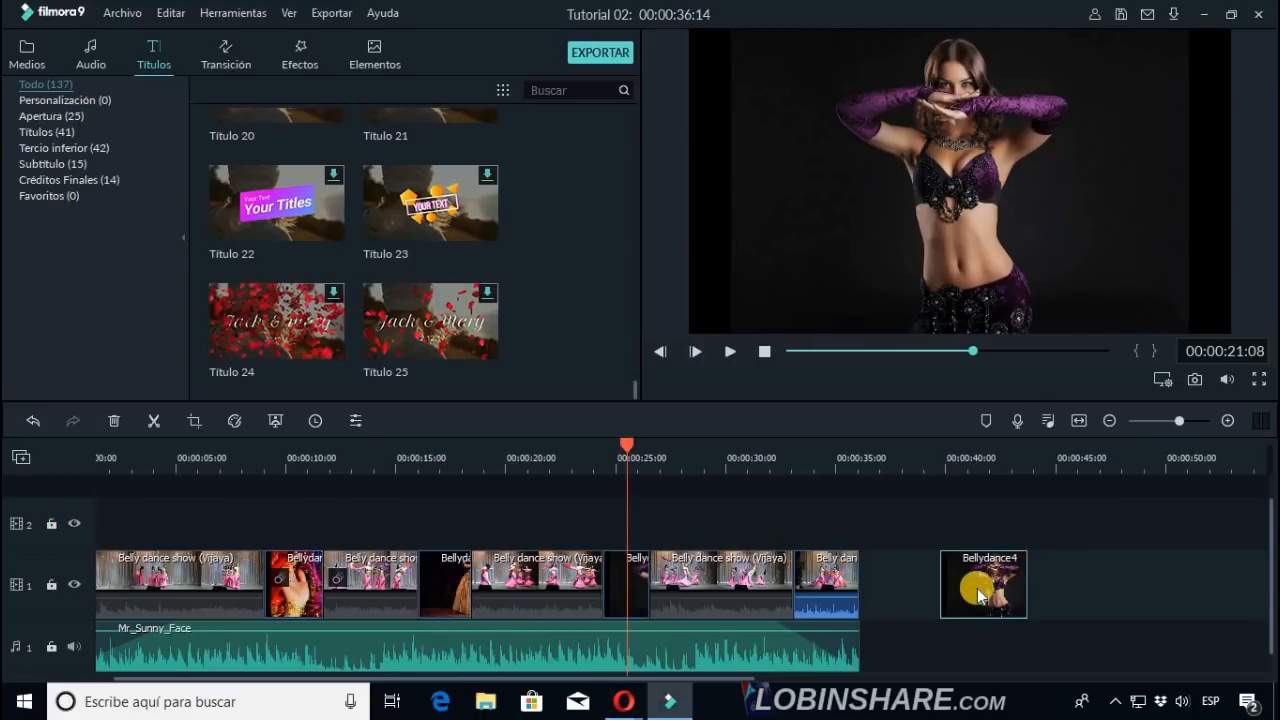
pyautogui.moveTo(977, 588)
pyautogui.mouseDown()
pyautogui.moveTo(982, 560)
pyautogui.moveTo(956, 535)
pyautogui.moveTo(983, 600)
pyautogui.mouseUp()
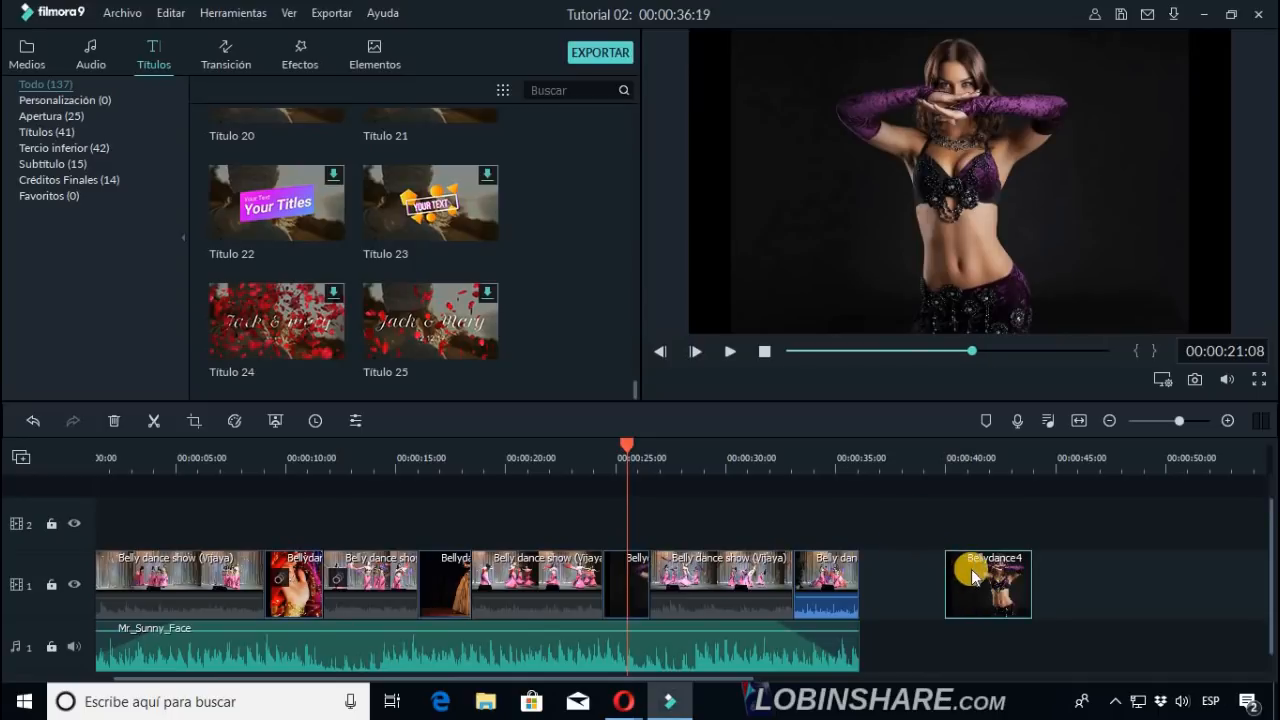
pyautogui.click(714, 460)
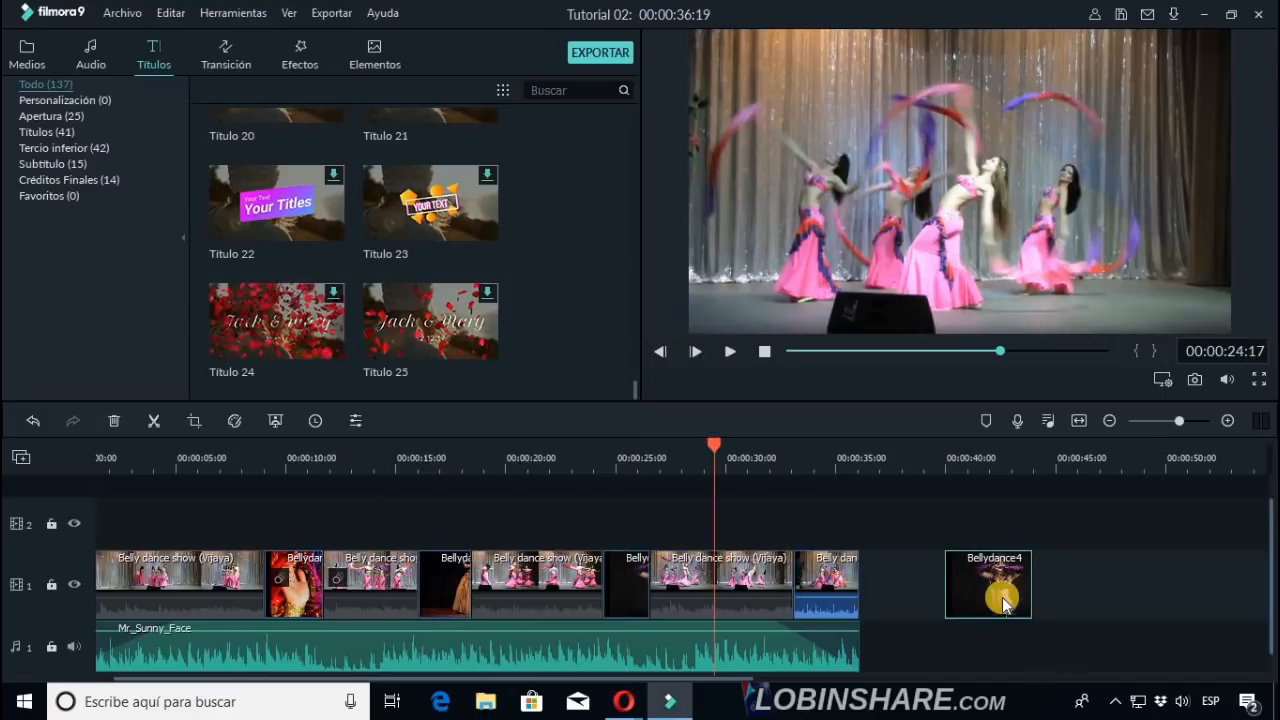
pyautogui.moveTo(997, 590); pyautogui.dragTo(745, 522)
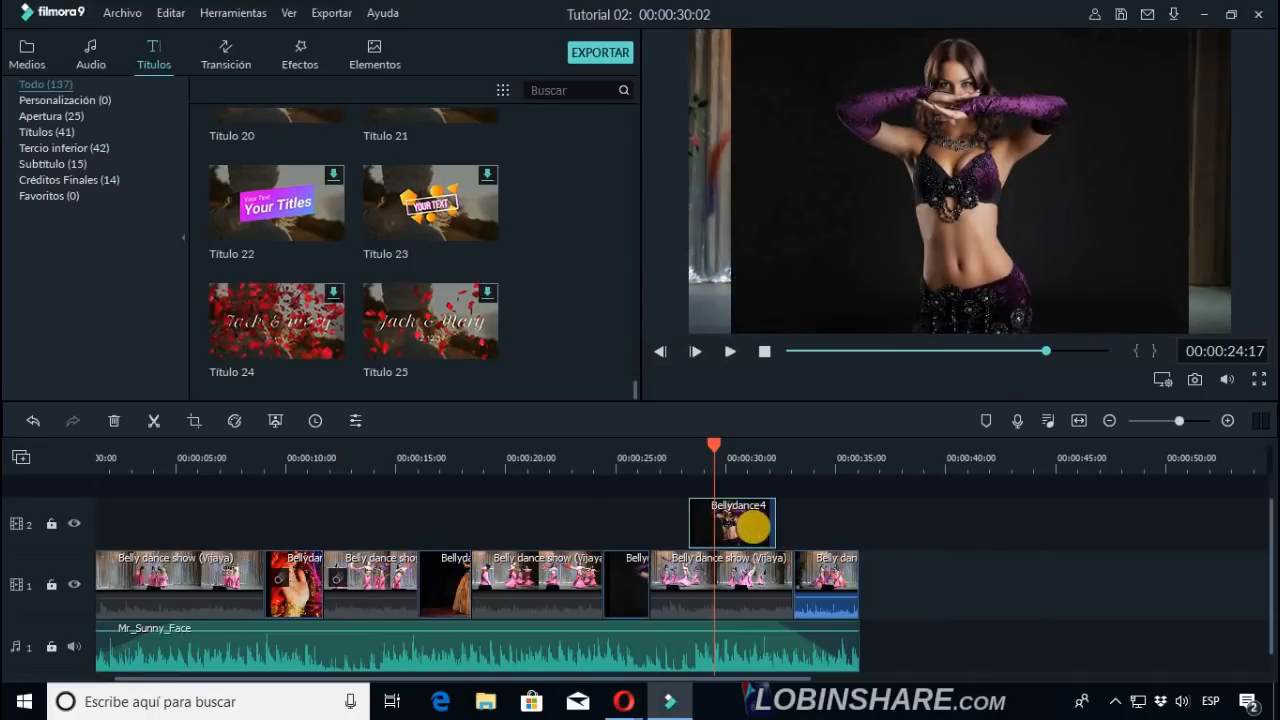
# Delete the Bellydance4 copy from video track 2.
pyautogui.click(736, 582)
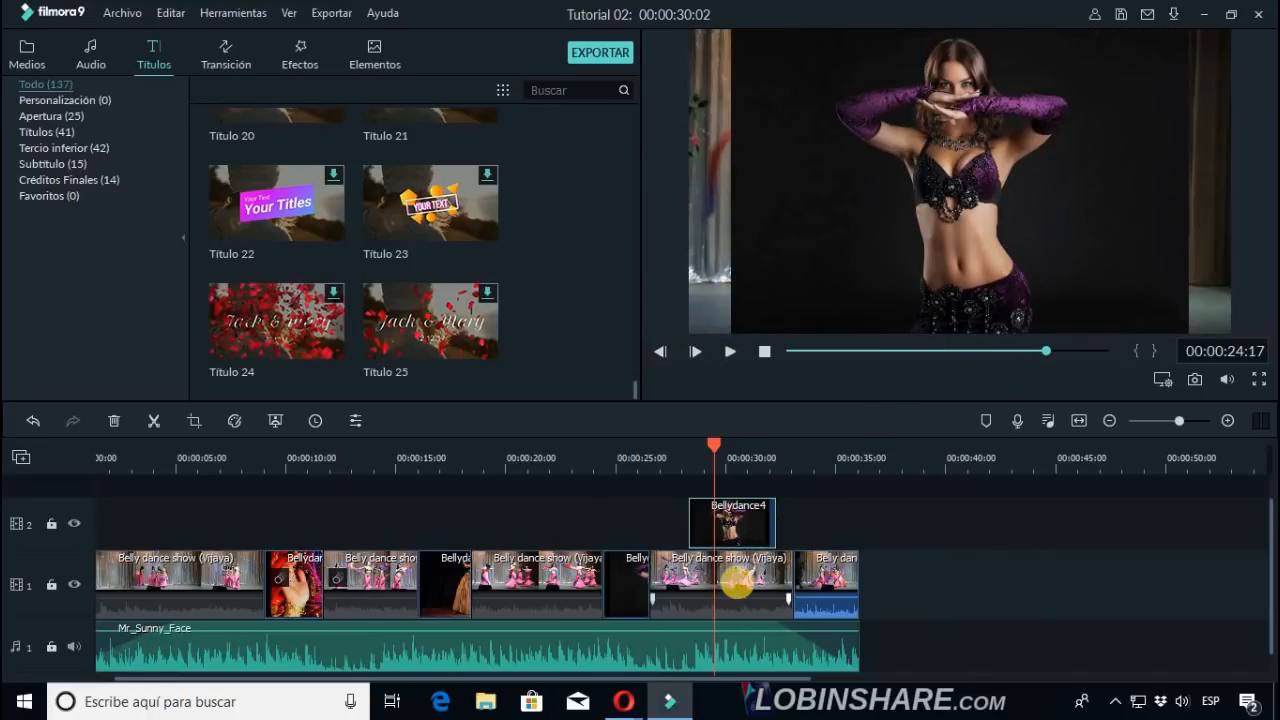
pyautogui.click(742, 508)
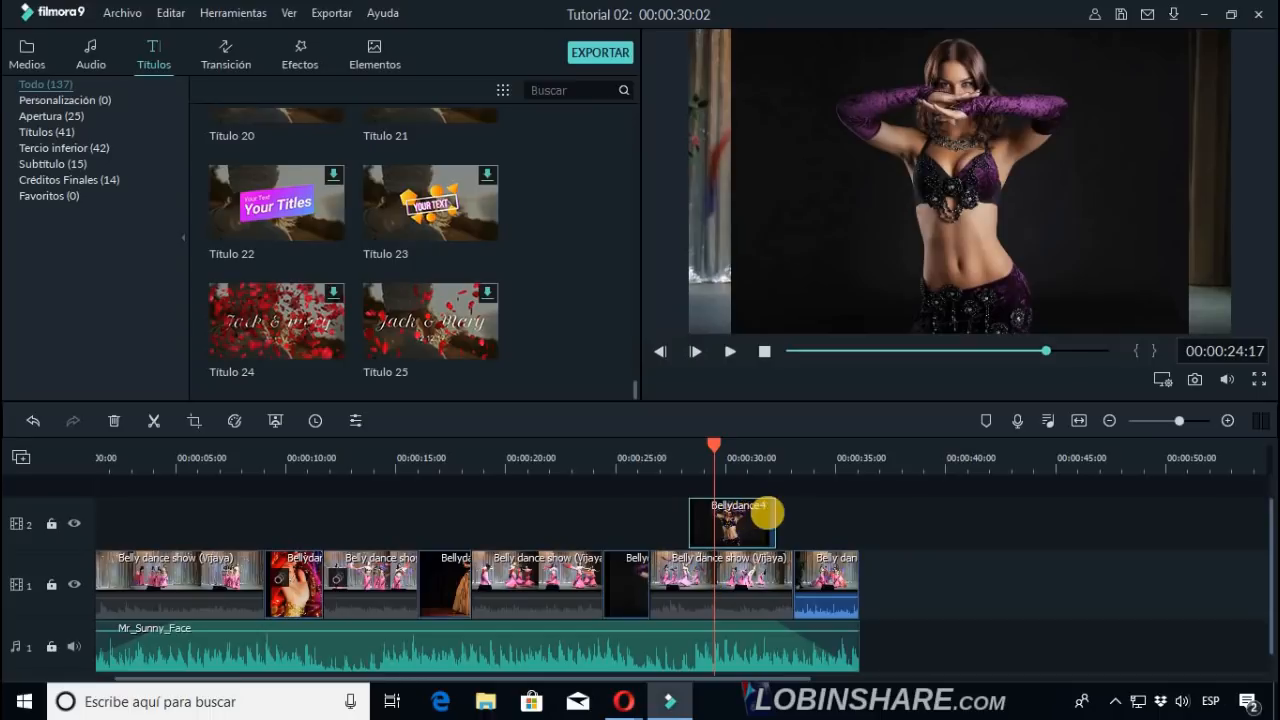
pyautogui.rightClick(752, 530)
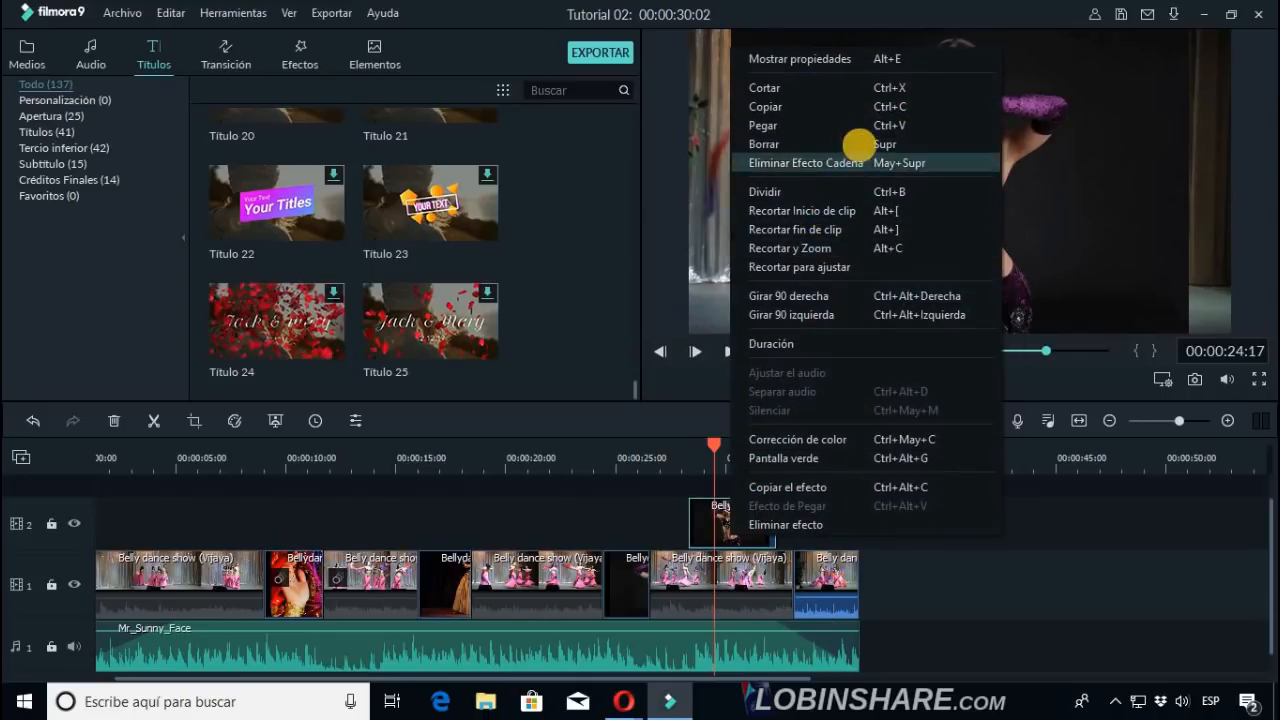
pyautogui.click(862, 146)
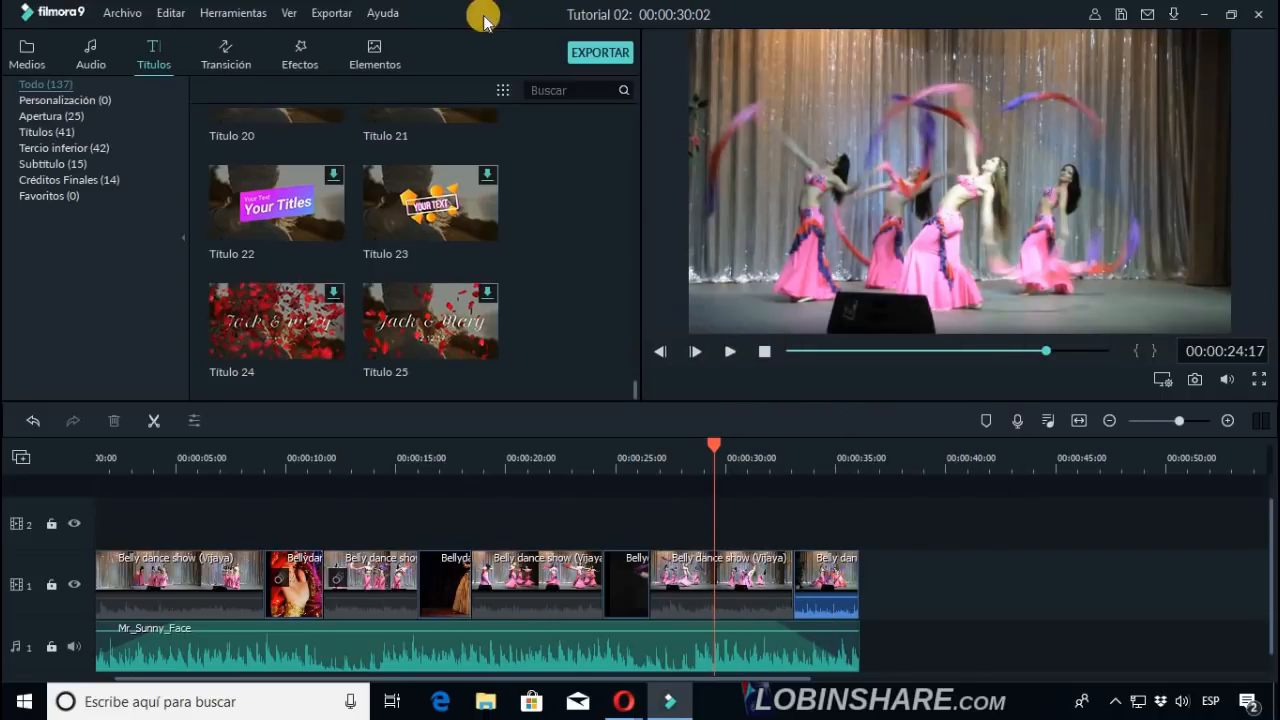
# Place the Bellydance1 image on video track 2 over the second-to-last dance clip and shorten it to end before that clip does.
pyautogui.click(22, 64)
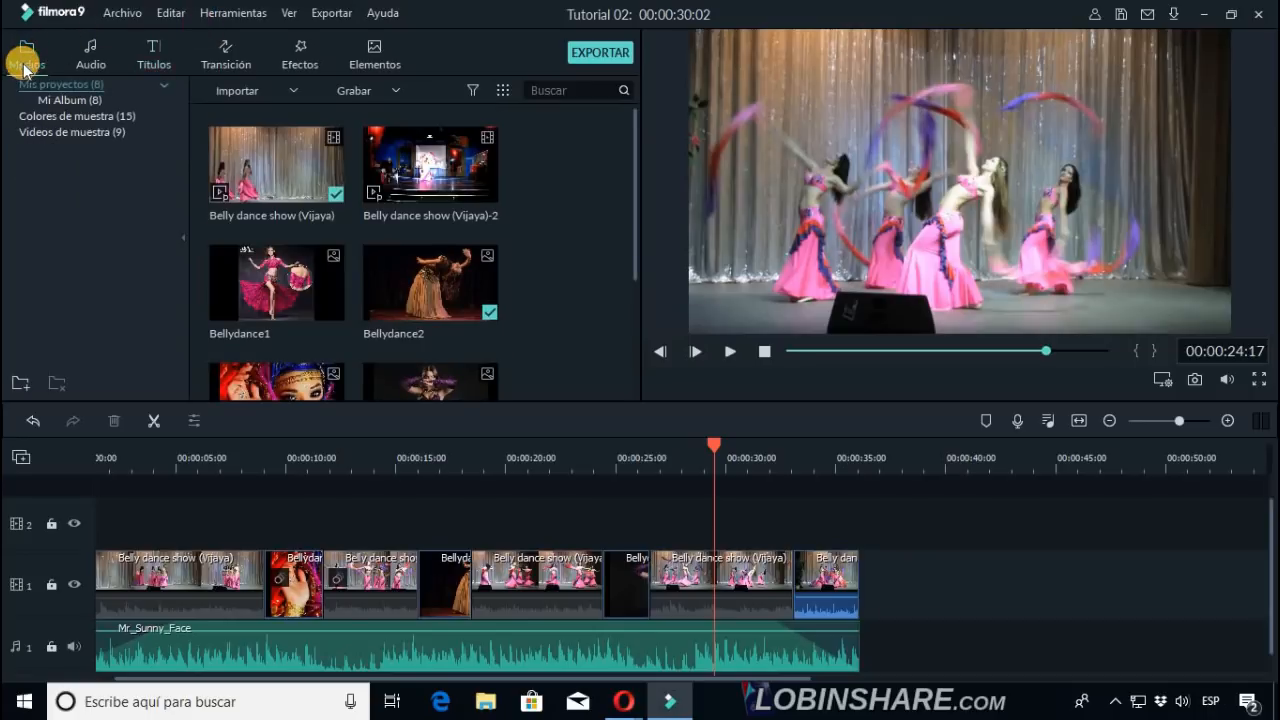
pyautogui.moveTo(276, 306); pyautogui.dragTo(691, 517)
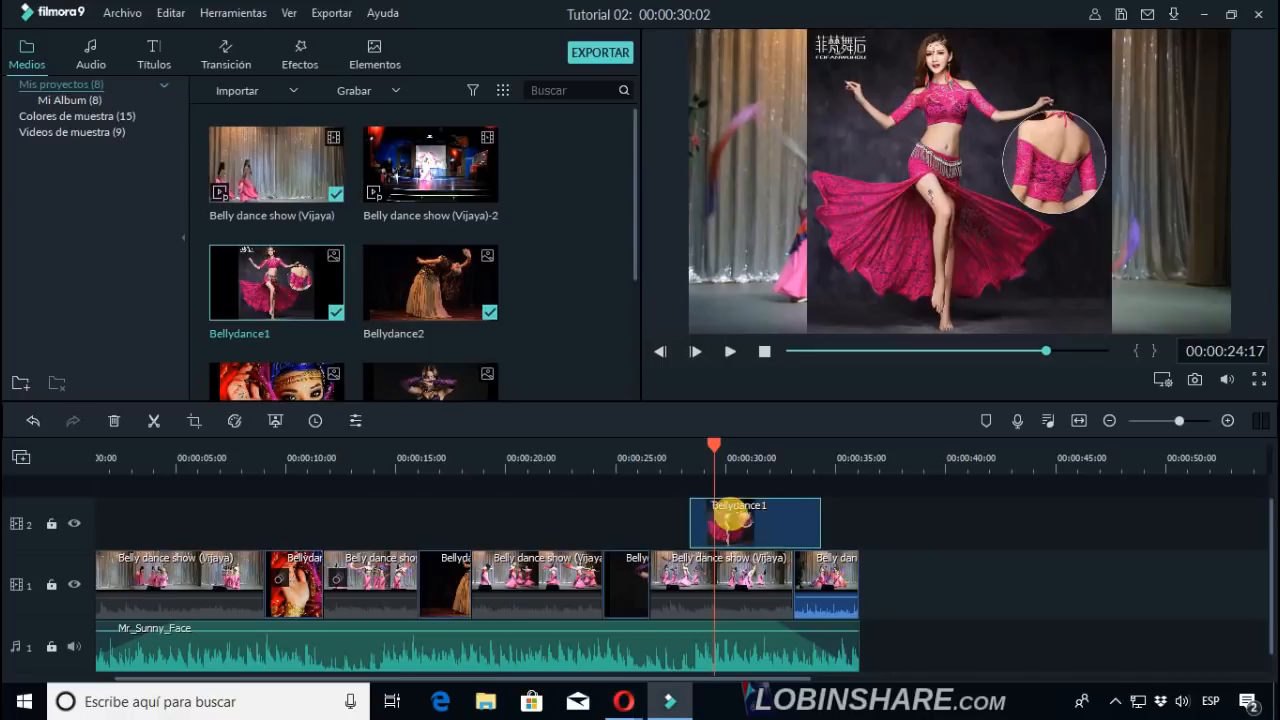
pyautogui.moveTo(819, 521); pyautogui.dragTo(742, 521)
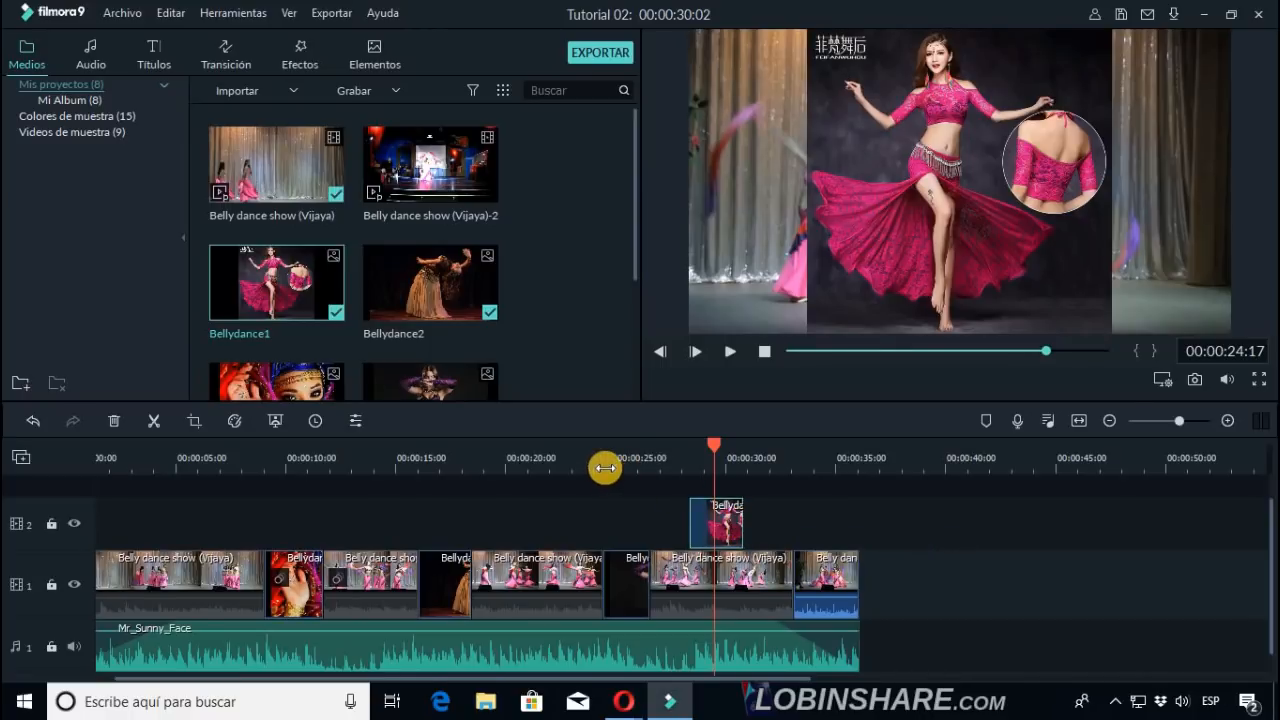
# Play the video from 00:00:20:12 to the end, and lower the volume of the last video clip until its waveform is flat.
pyautogui.click(605, 468)
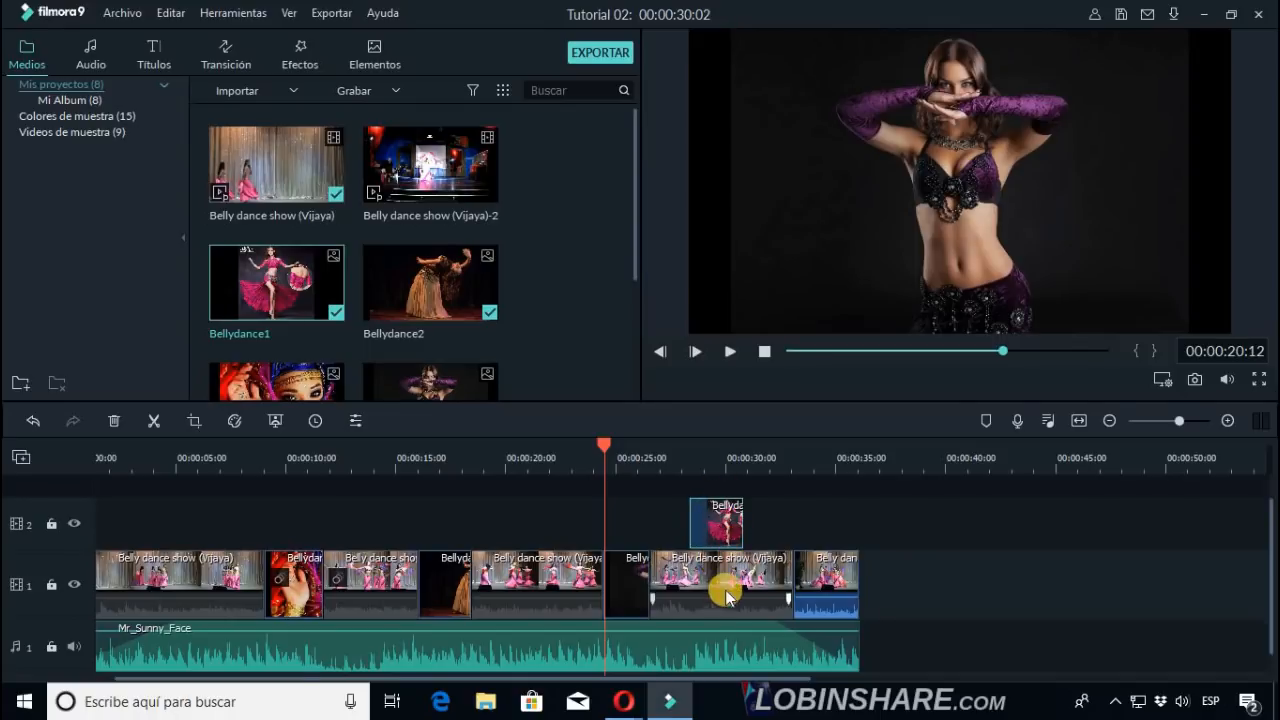
pyautogui.click(730, 351)
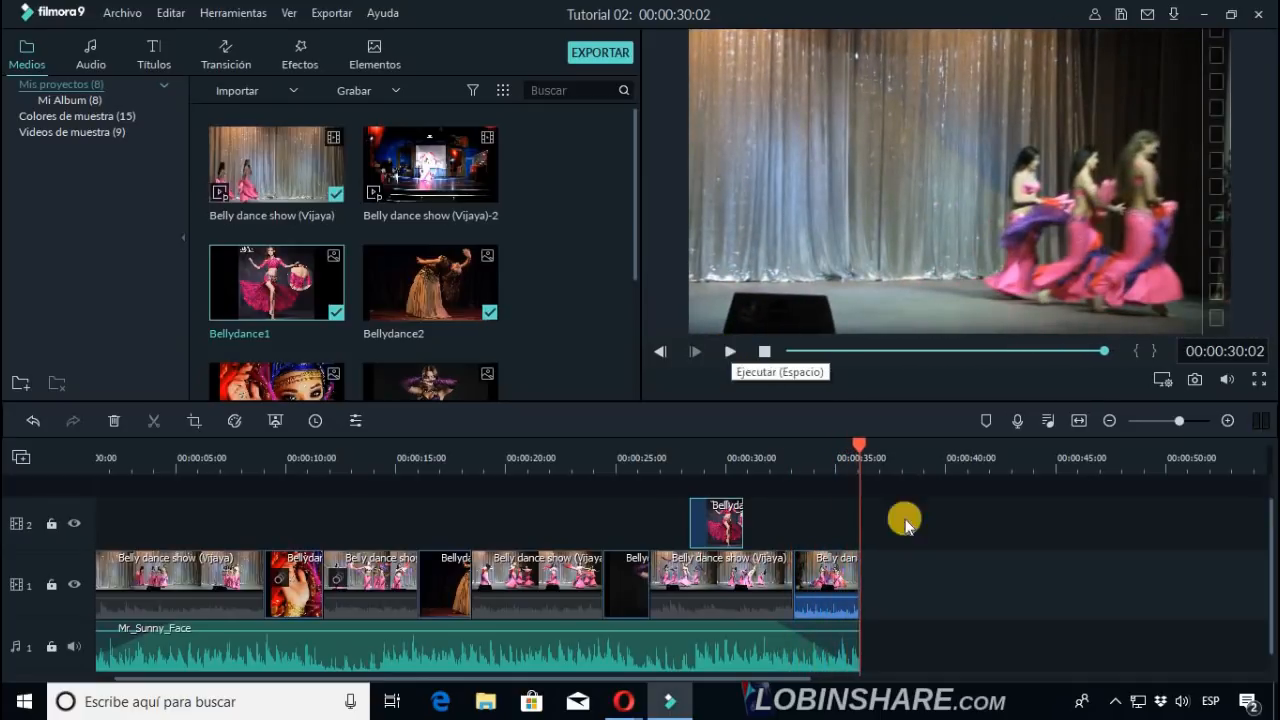
pyautogui.moveTo(825, 600); pyautogui.dragTo(825, 602)
pyautogui.click(824, 598)
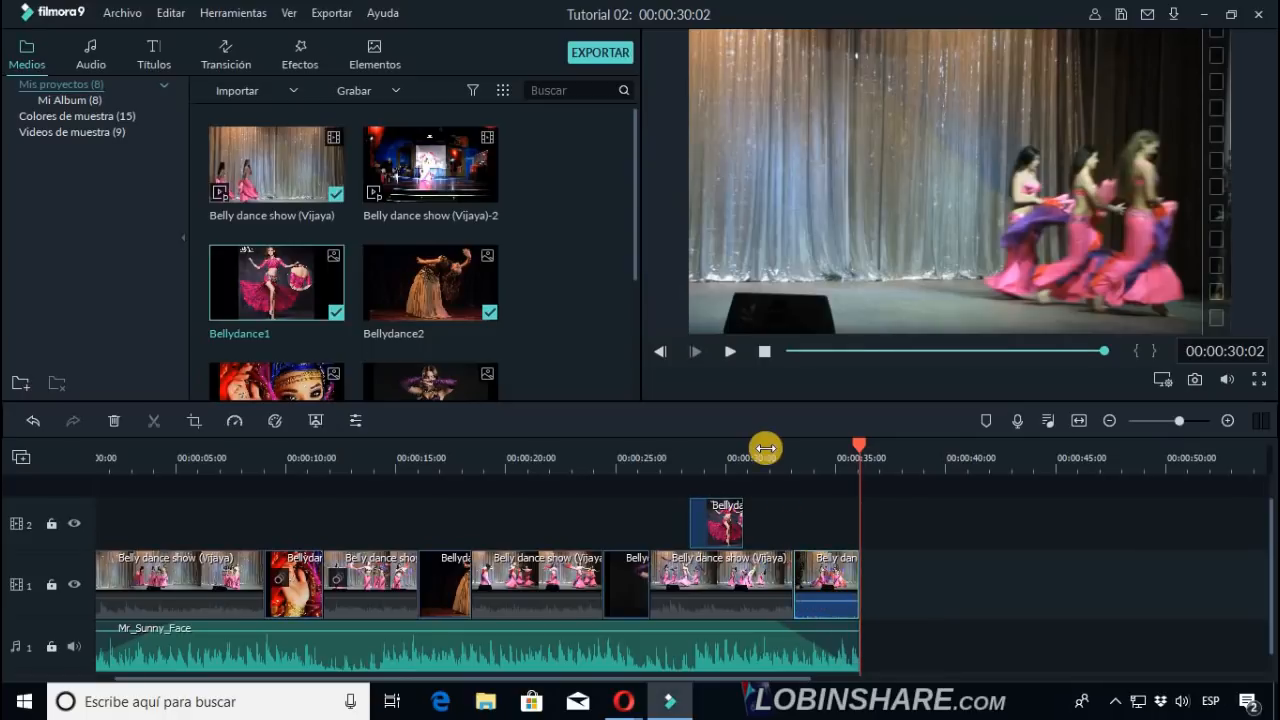
# Play the end of the video, and try inserting the Bellydance1 overlay into video track 1 before undoing the move.
pyautogui.click(757, 462)
pyautogui.click(727, 347)
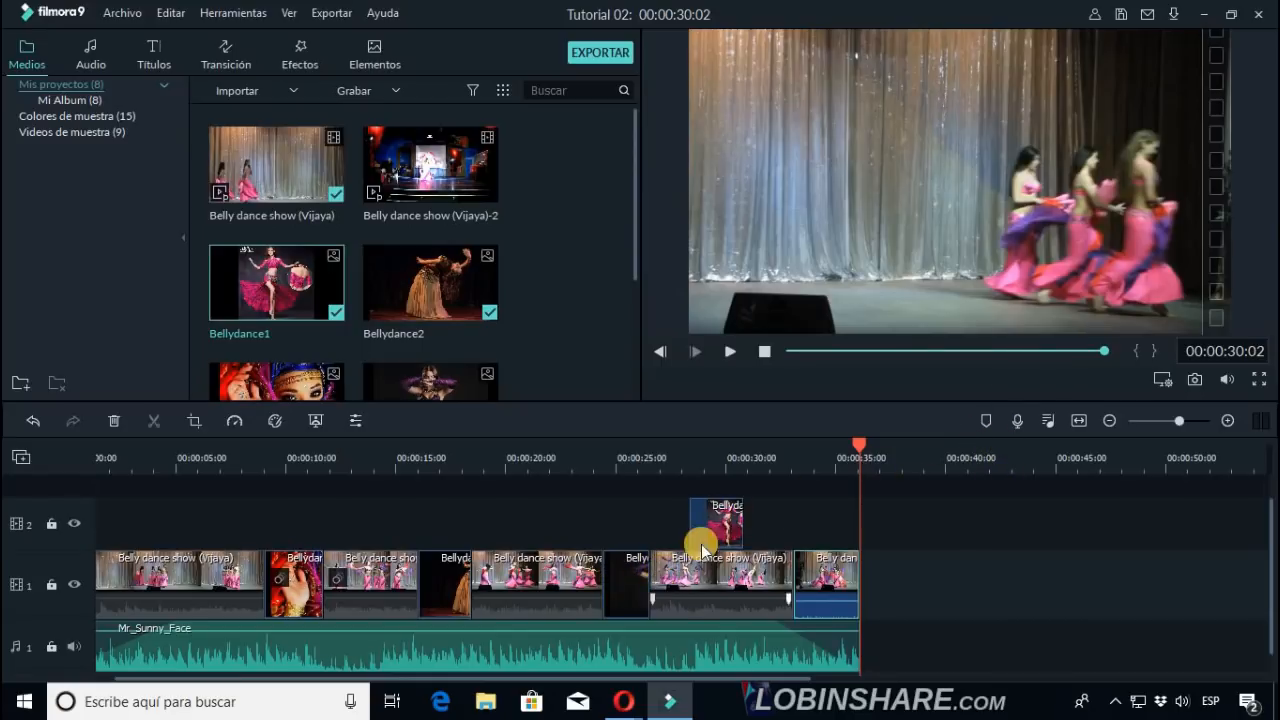
pyautogui.moveTo(671, 553); pyautogui.dragTo(651, 575)
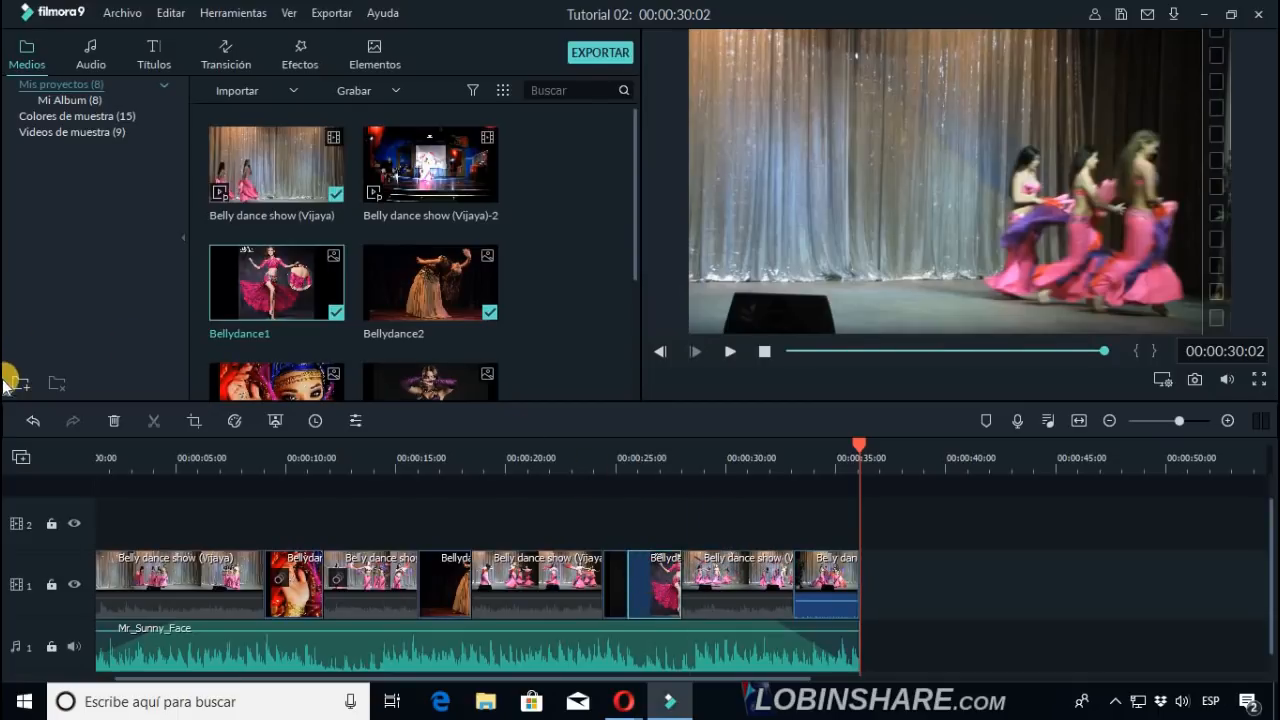
pyautogui.click(31, 422)
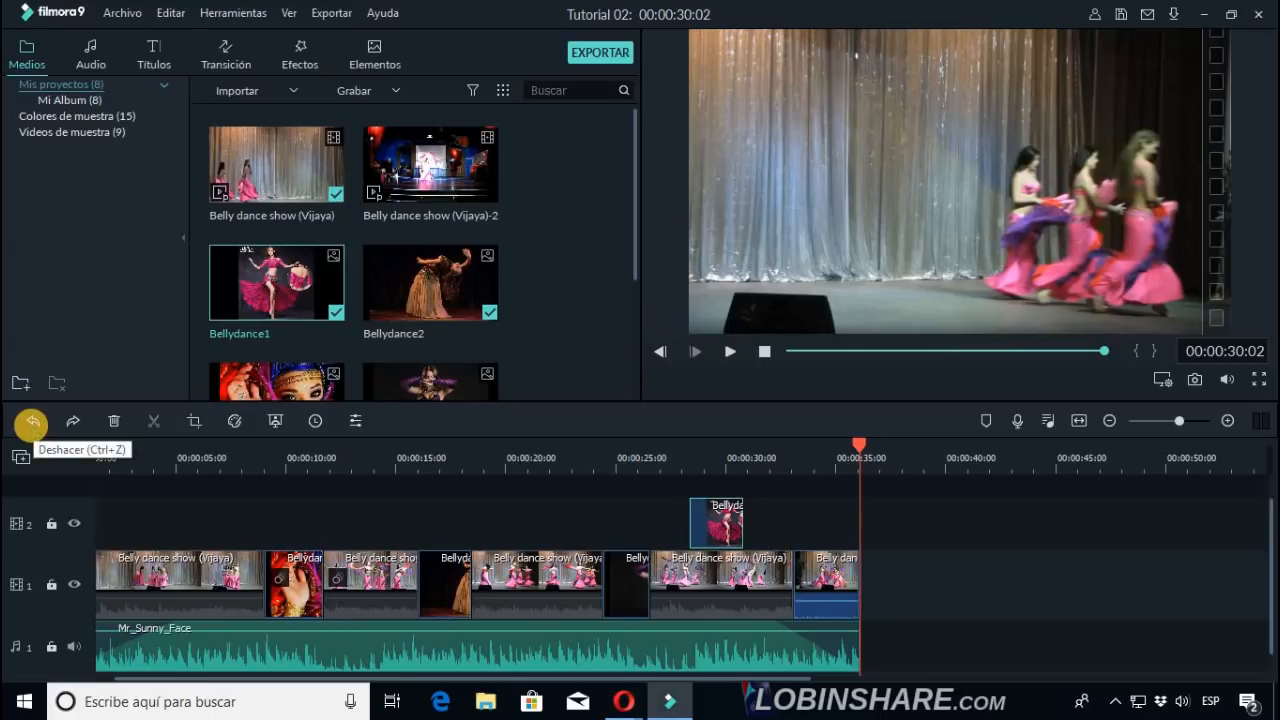
# Look through the audio, title, transition, effect and element libraries, and review all the project's imported media.
pyautogui.click(91, 66)
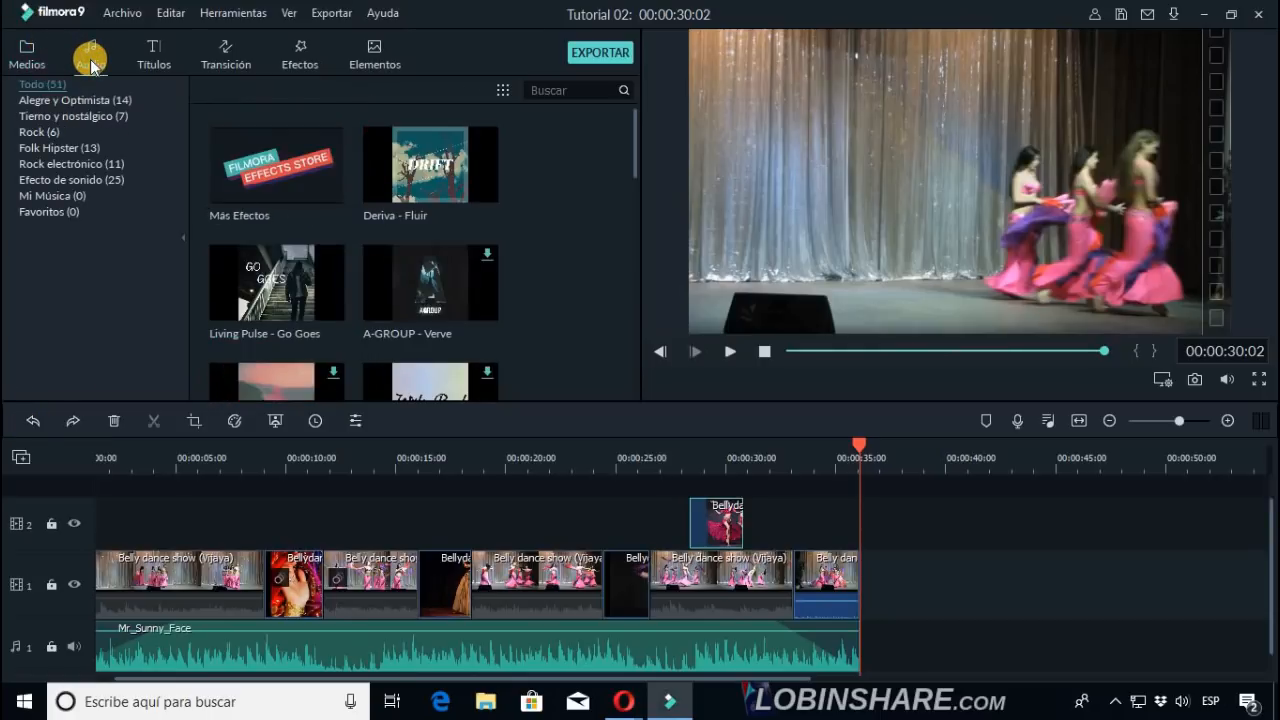
pyautogui.click(158, 66)
pyautogui.click(227, 60)
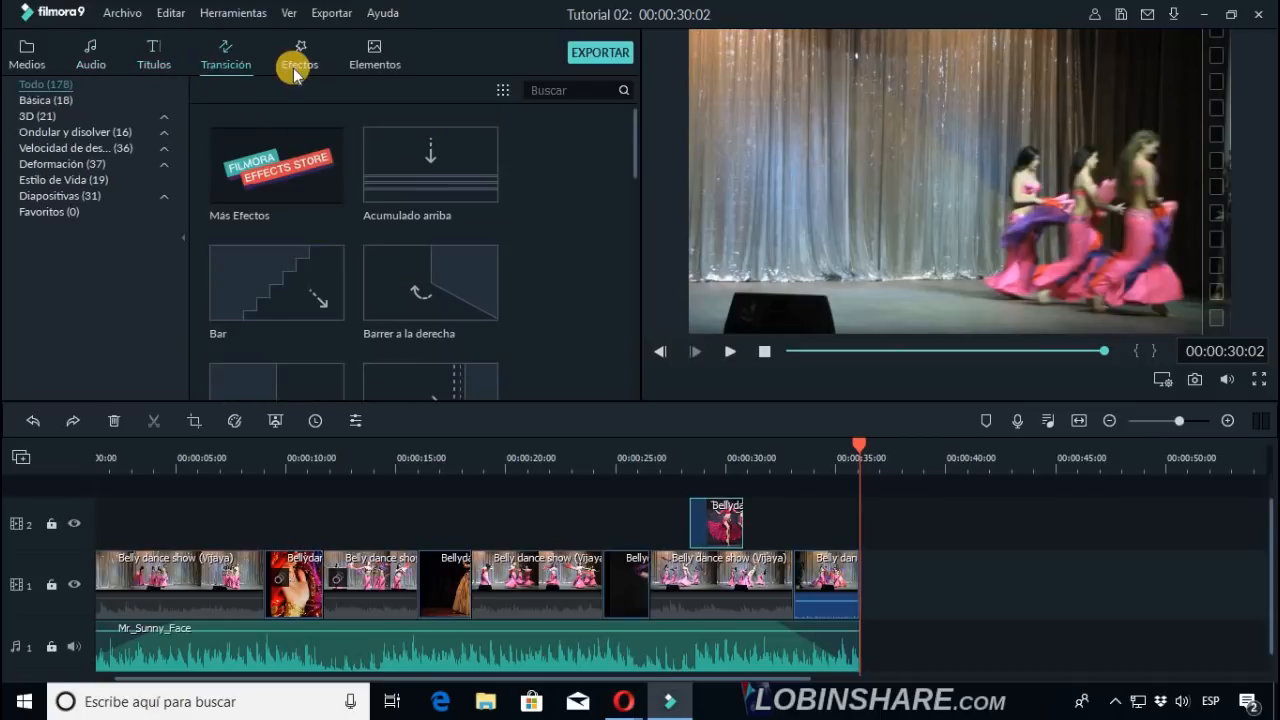
pyautogui.click(300, 64)
pyautogui.click(401, 66)
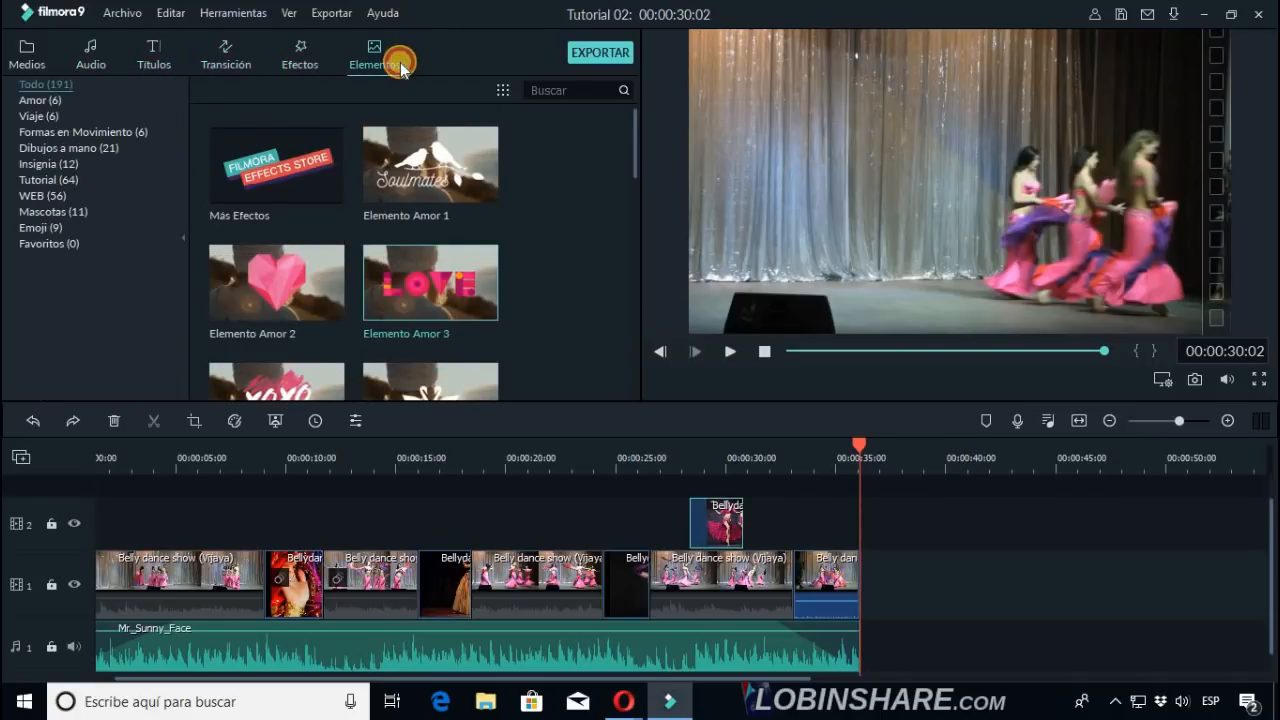
pyautogui.click(33, 62)
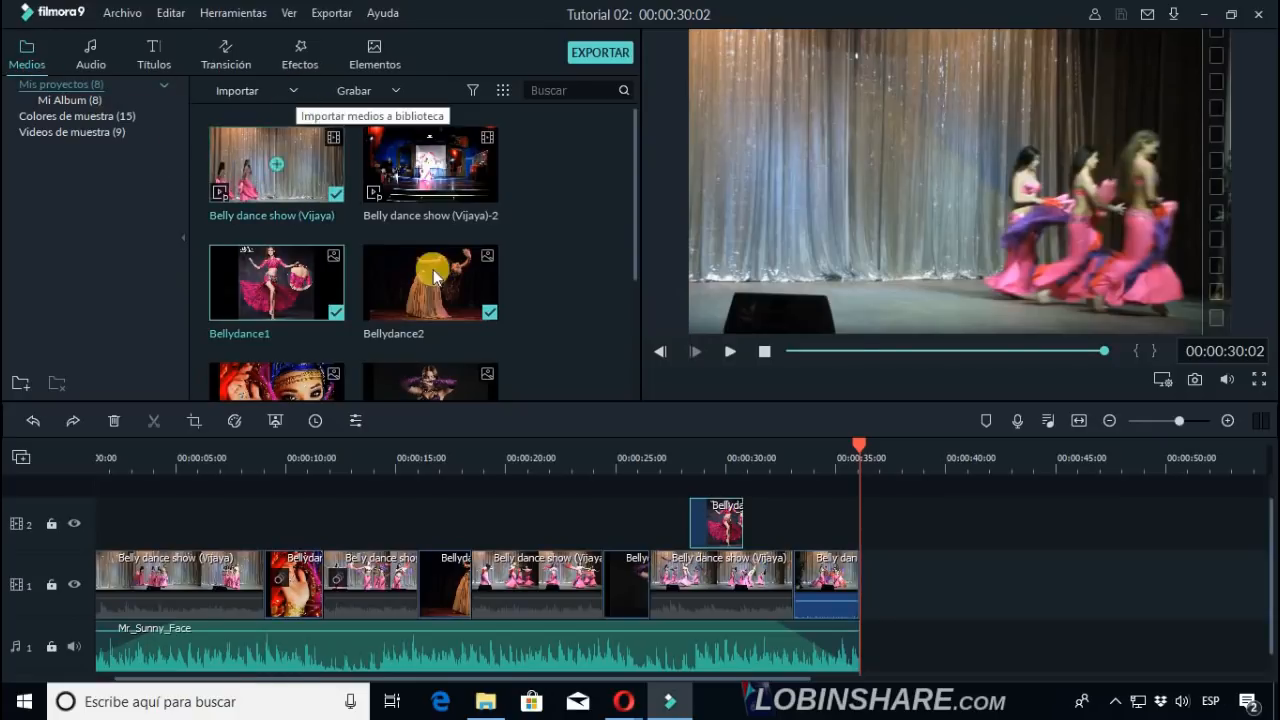
pyautogui.scroll(-3, 333, 233)
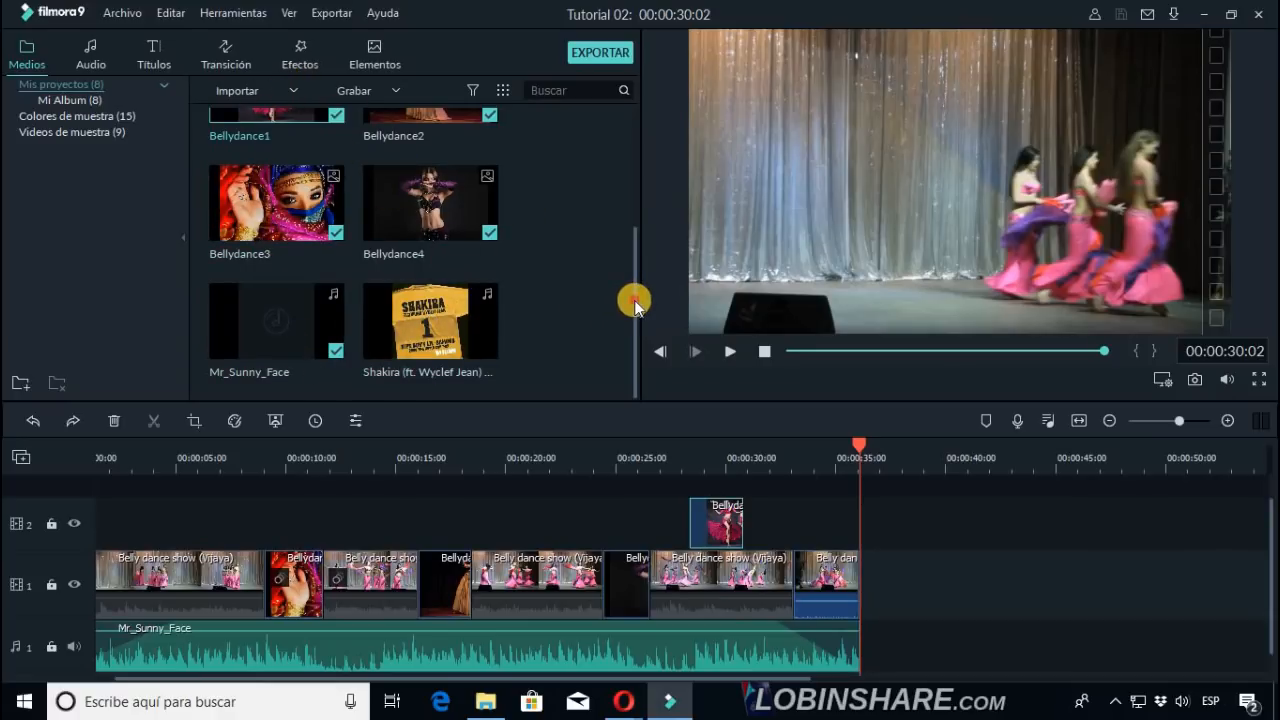
pyautogui.moveTo(634, 300); pyautogui.dragTo(634, 152)
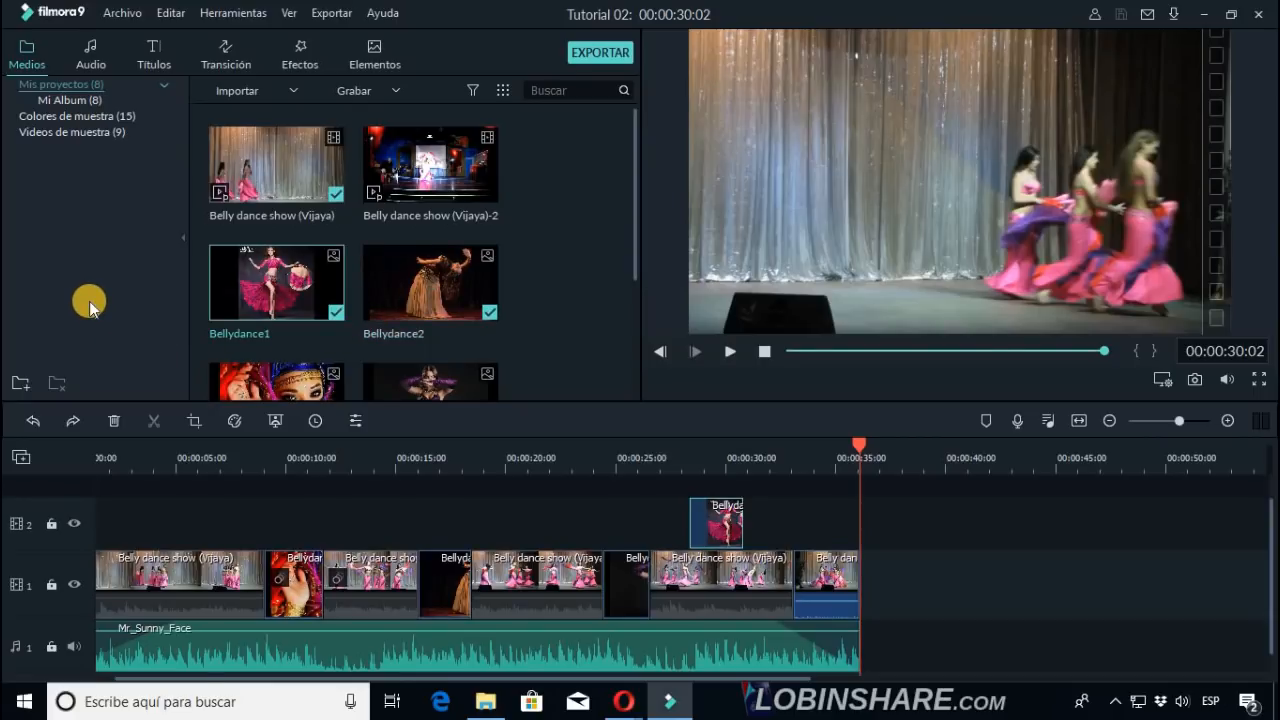
# Browse the built-in music library, looking through the full list and the Alegre y Optimista, Tierno y nostálgico and Rock categories.
pyautogui.click(92, 70)
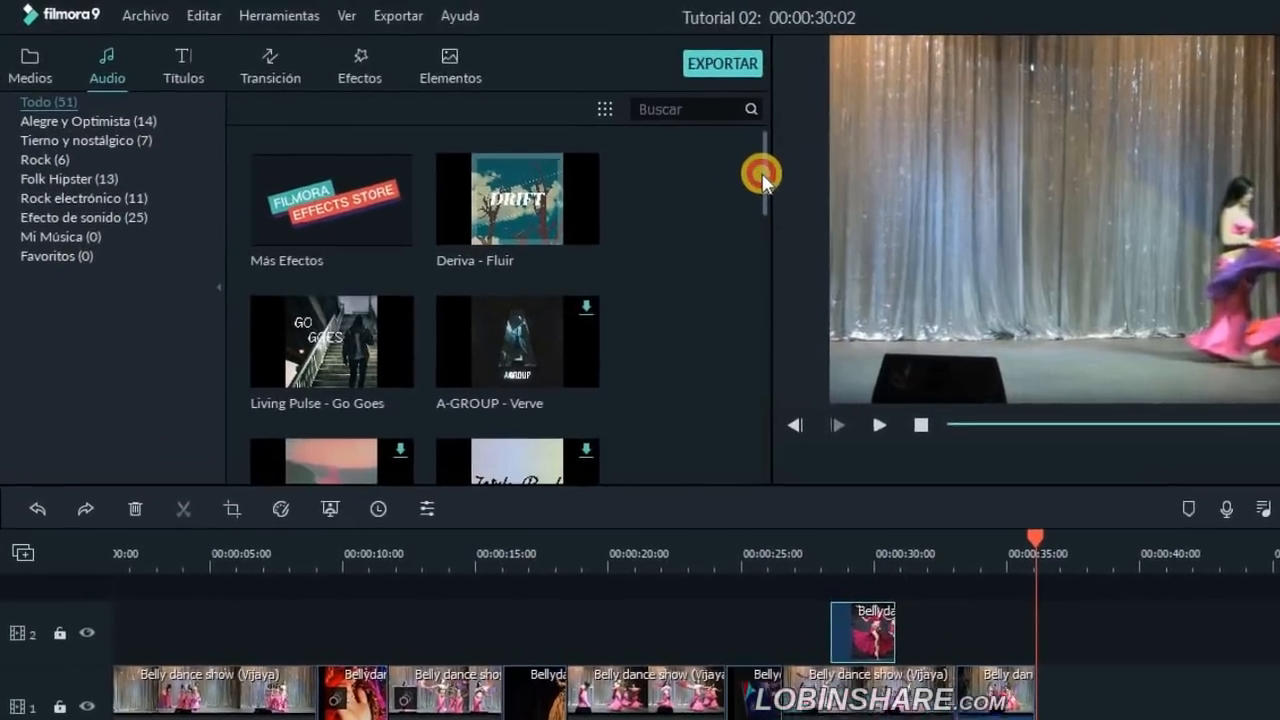
pyautogui.moveTo(639, 143); pyautogui.dragTo(622, 220)
pyautogui.moveTo(968, 343); pyautogui.dragTo(943, 596)
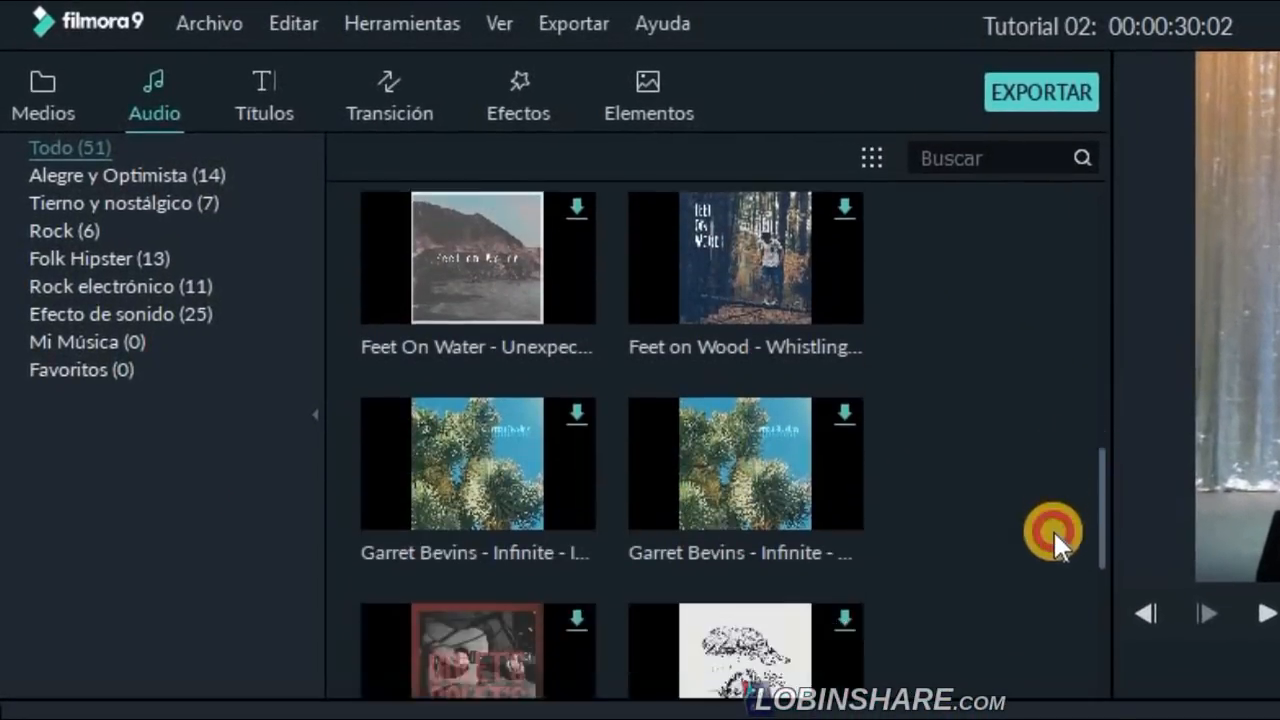
pyautogui.moveTo(1052, 662); pyautogui.dragTo(1059, 227)
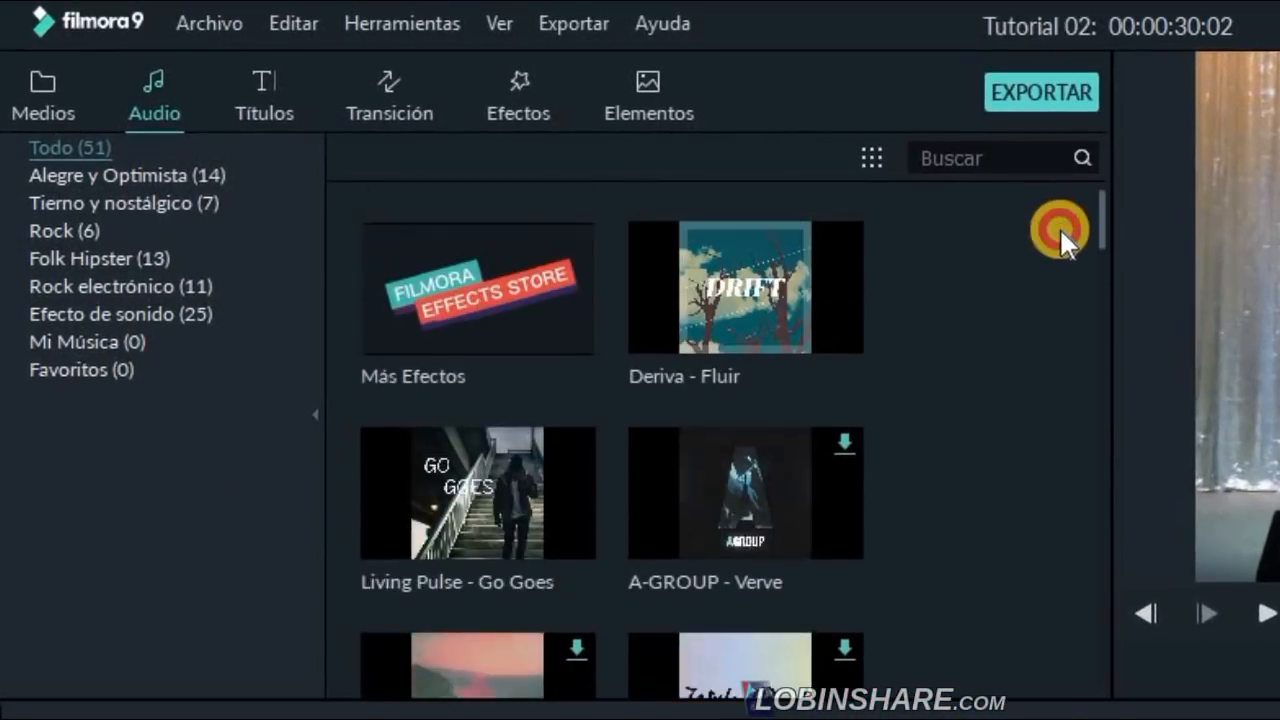
pyautogui.click(130, 178)
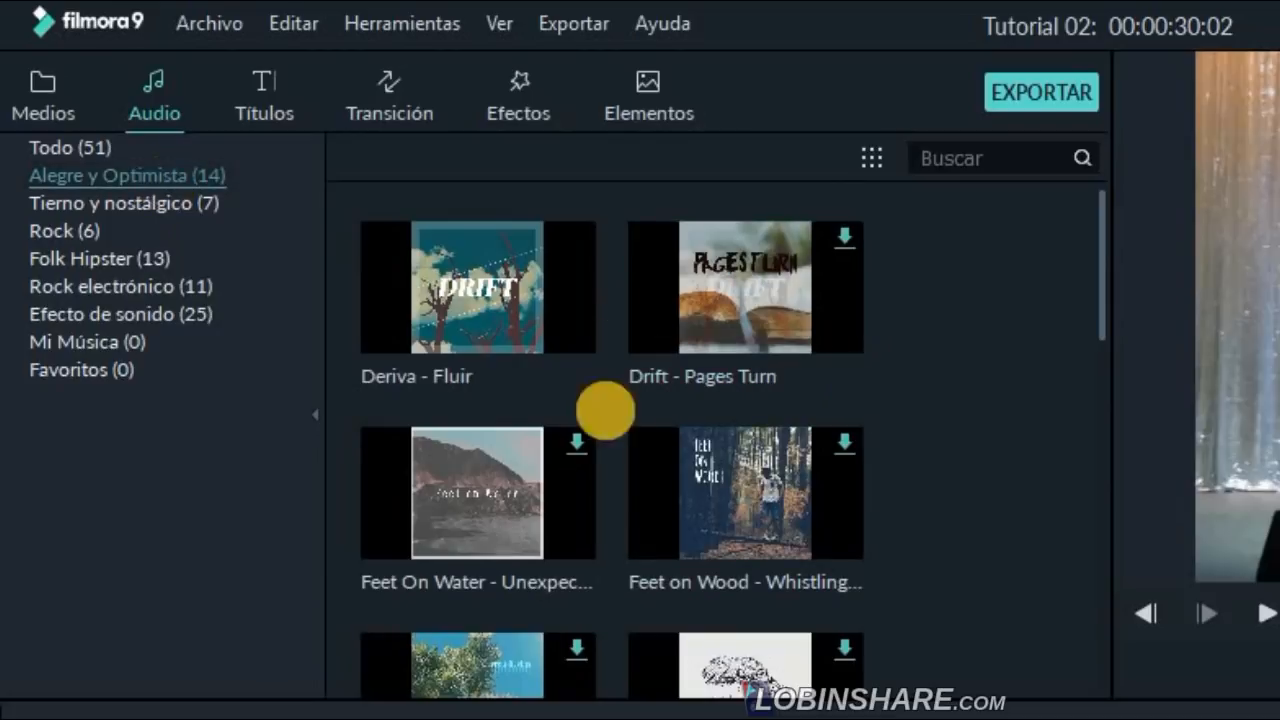
pyautogui.moveTo(1100, 277); pyautogui.dragTo(1067, 199)
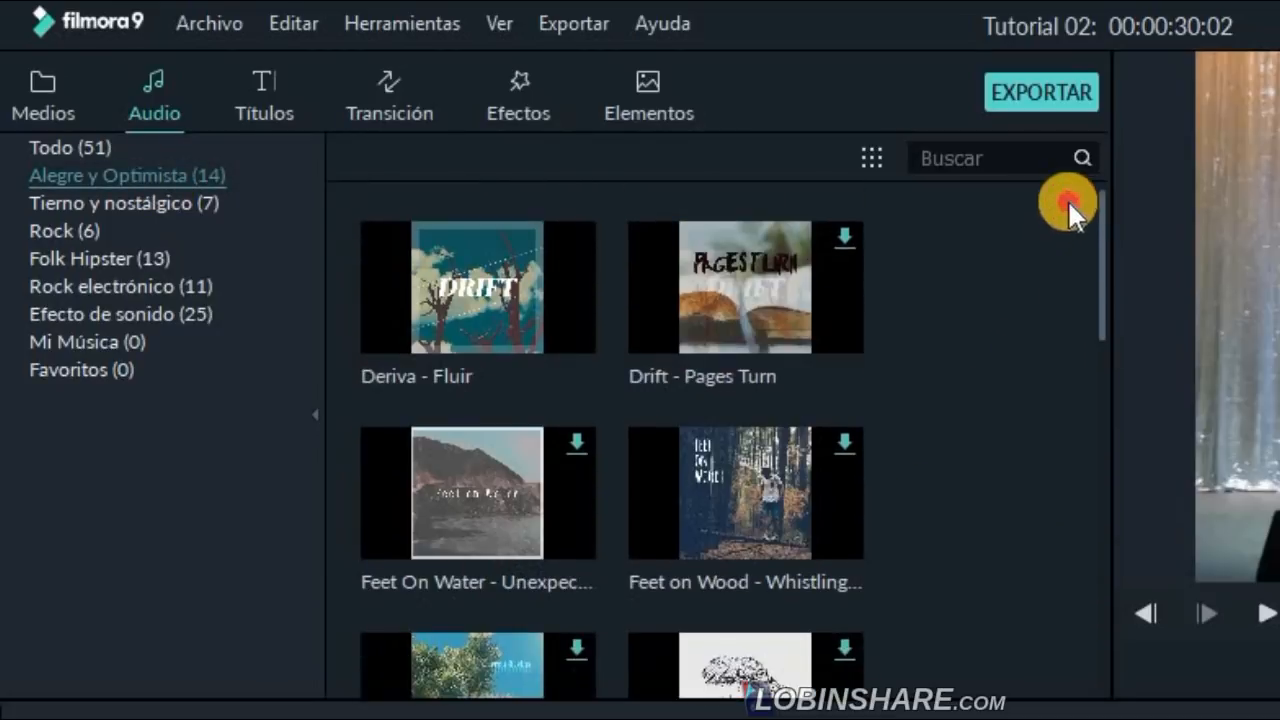
pyautogui.click(196, 203)
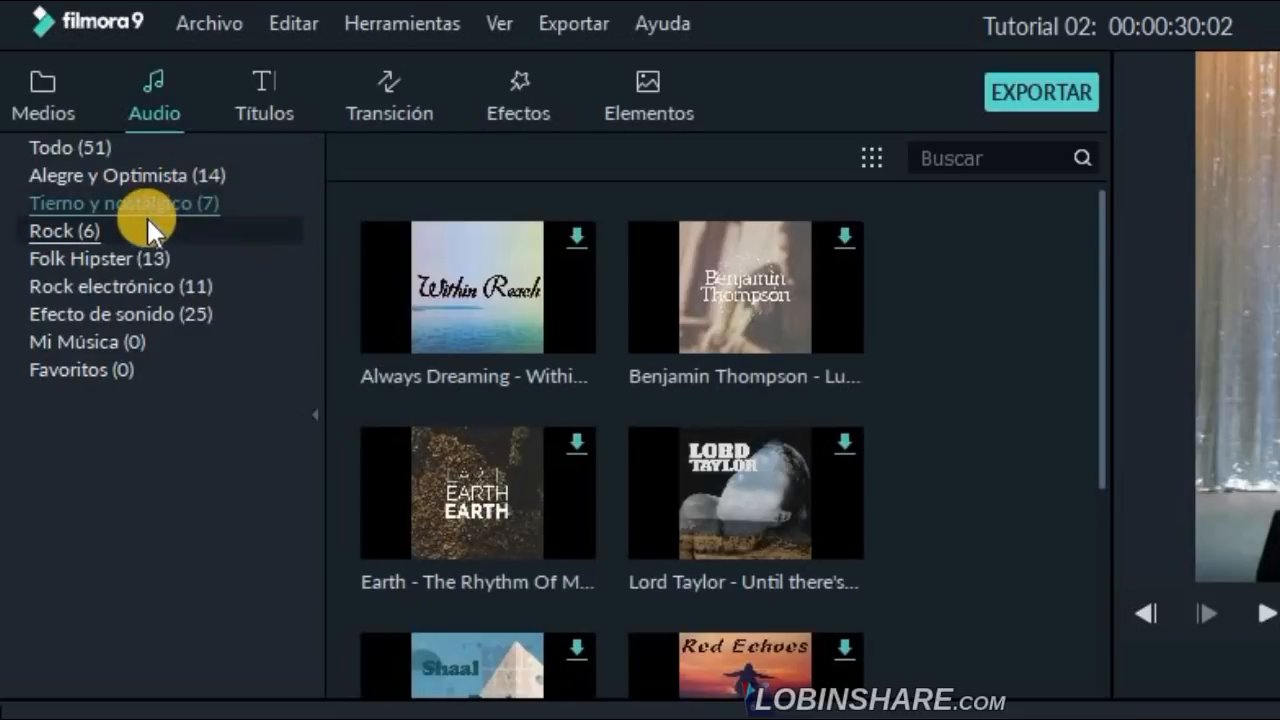
pyautogui.click(110, 228)
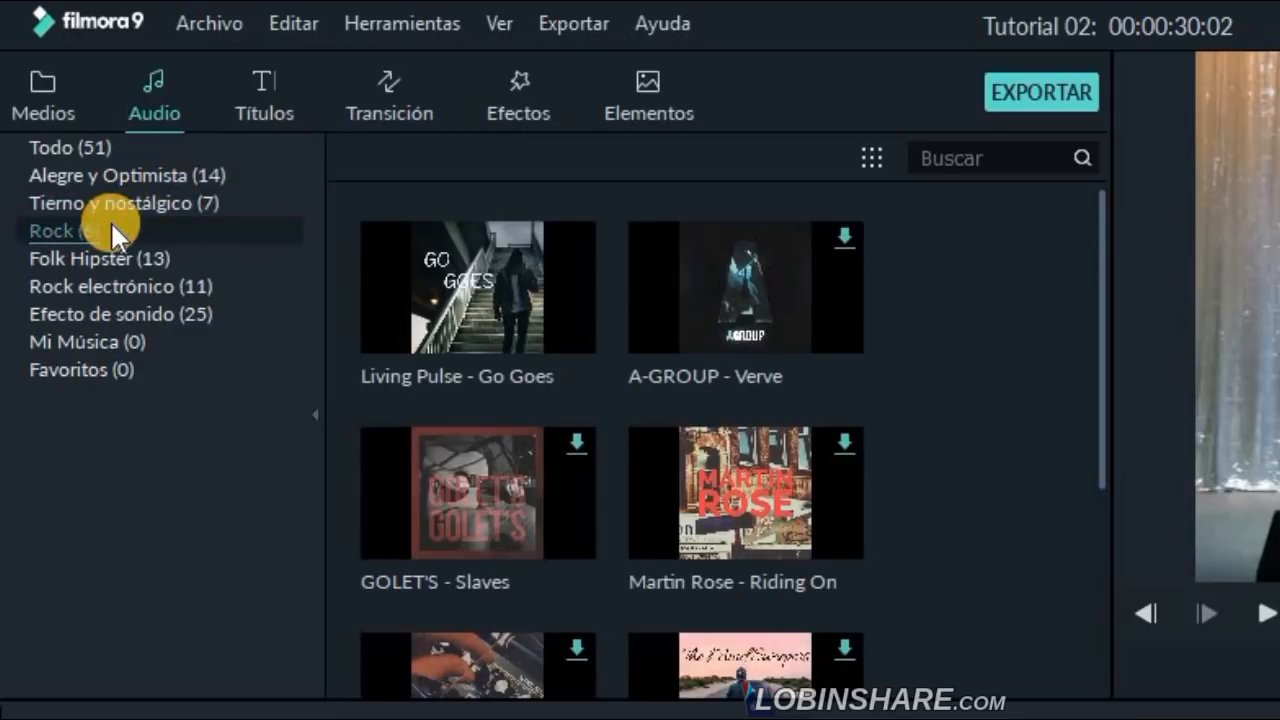
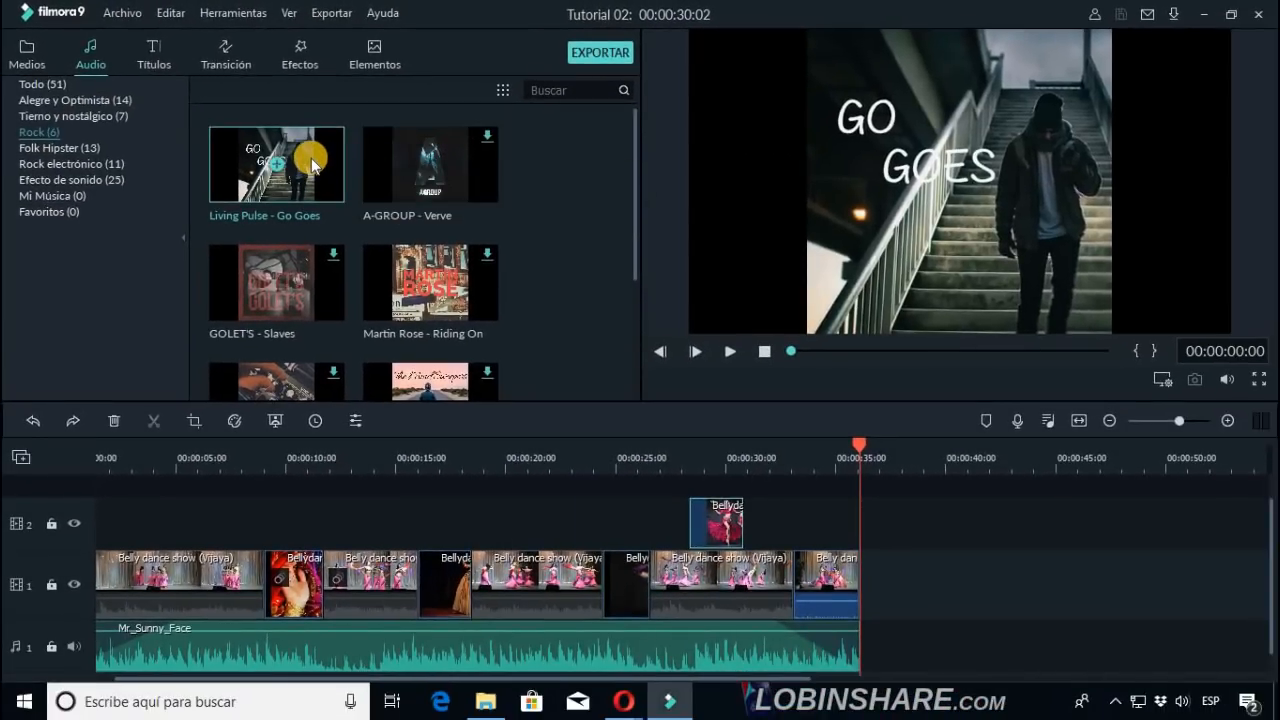
# Preview the rock song Living Pulse - Go Goes, pause it near 00:01:59, and check the downloadable song A-GROUP - Verve.
pyautogui.doubleClick(311, 163)
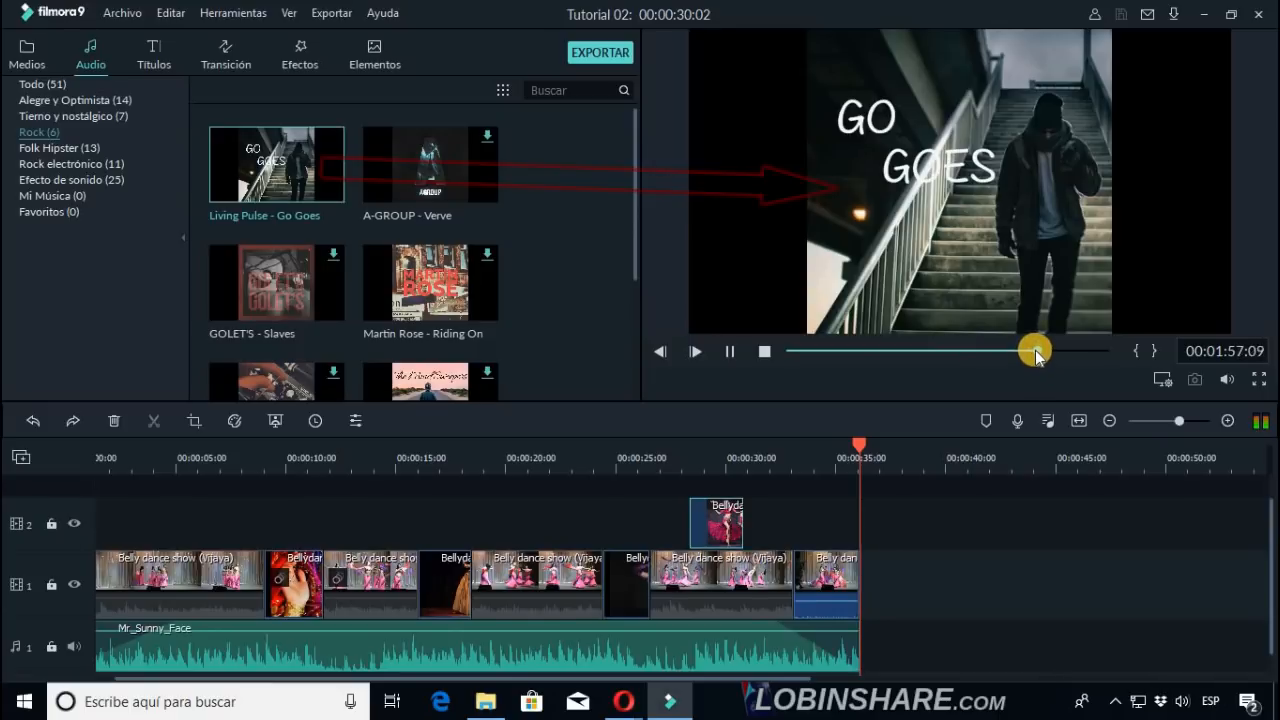
pyautogui.click(730, 351)
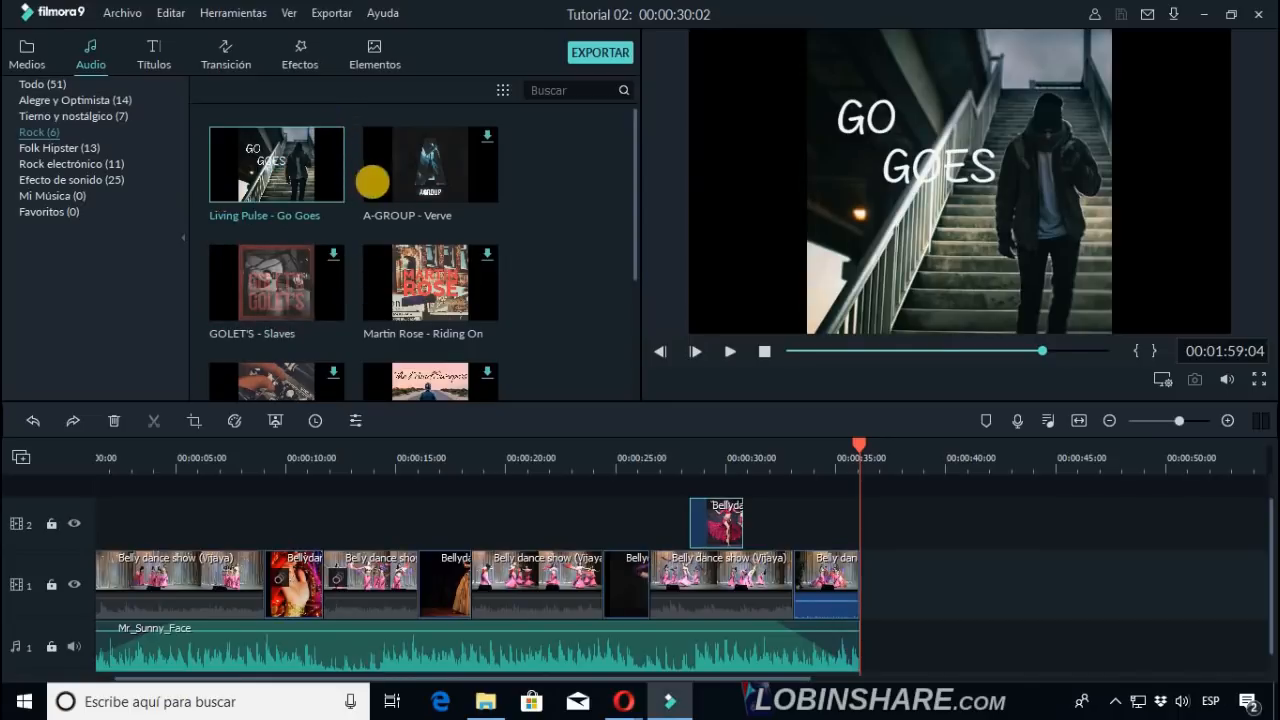
pyautogui.moveTo(488, 136)
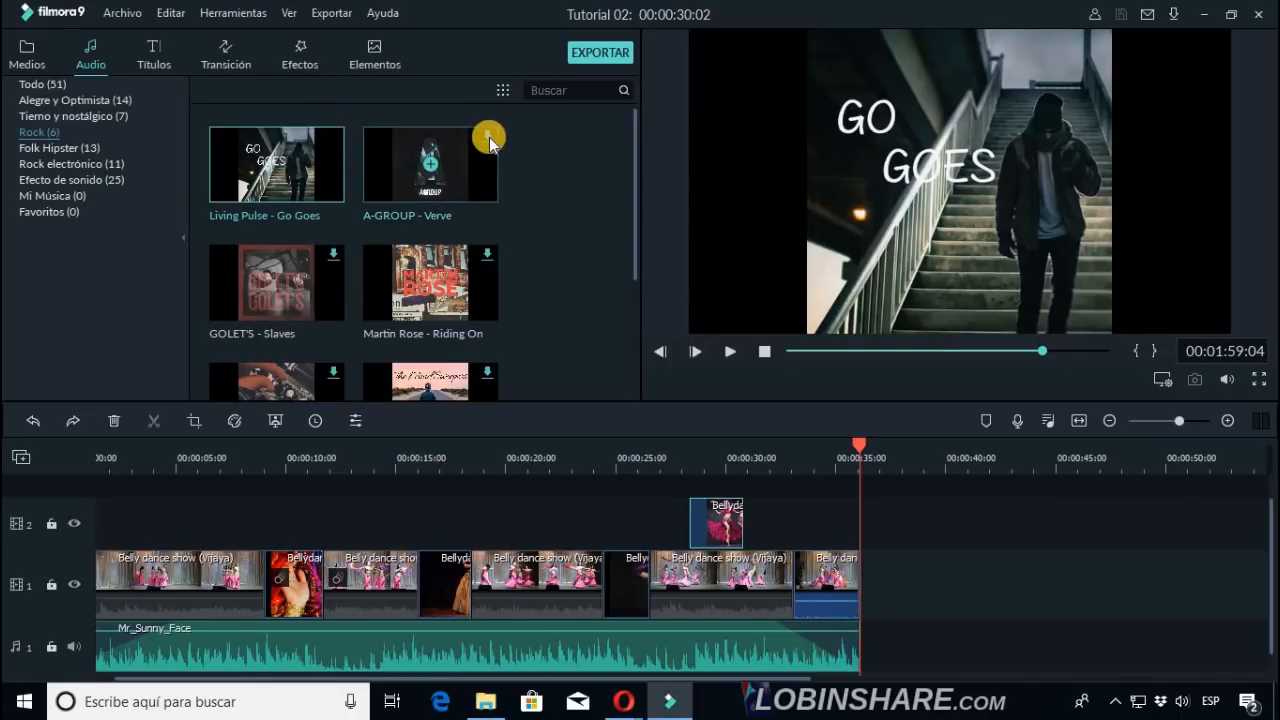
pyautogui.click(464, 178)
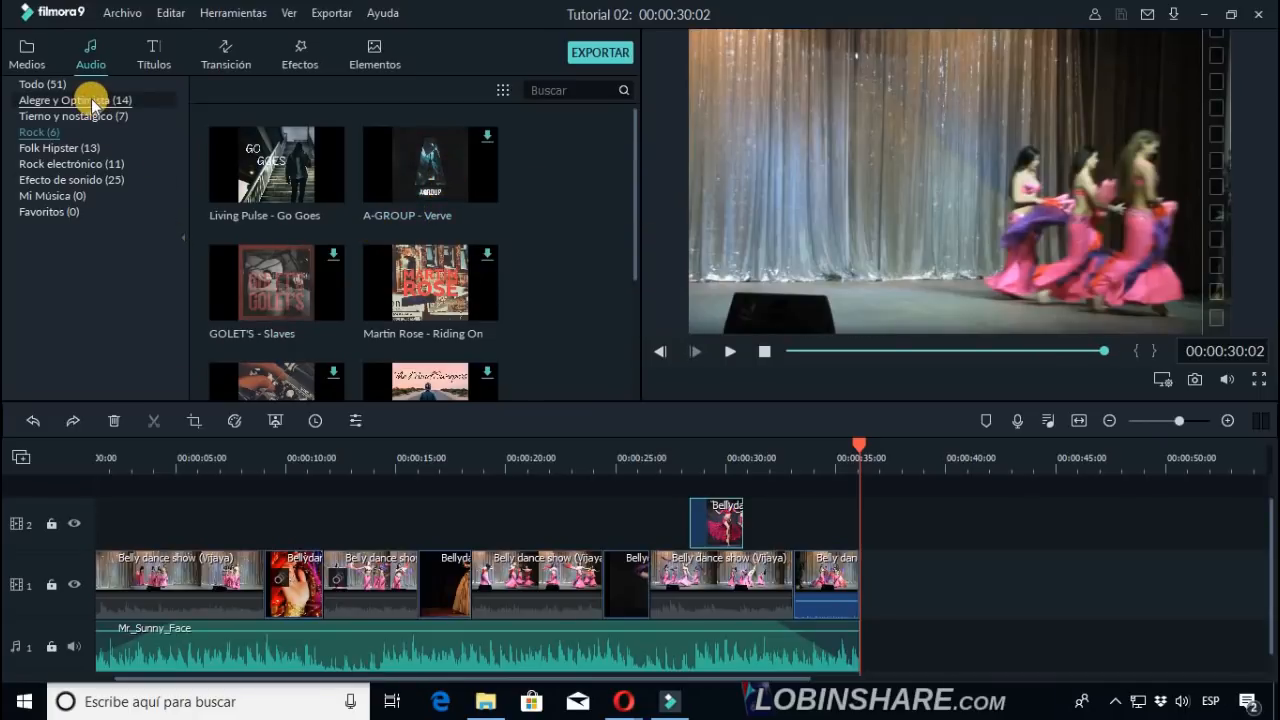
# Preview the song Deriva - Fluir from the Alegre y Optimista music category.
pyautogui.click(91, 98)
pyautogui.click(229, 198)
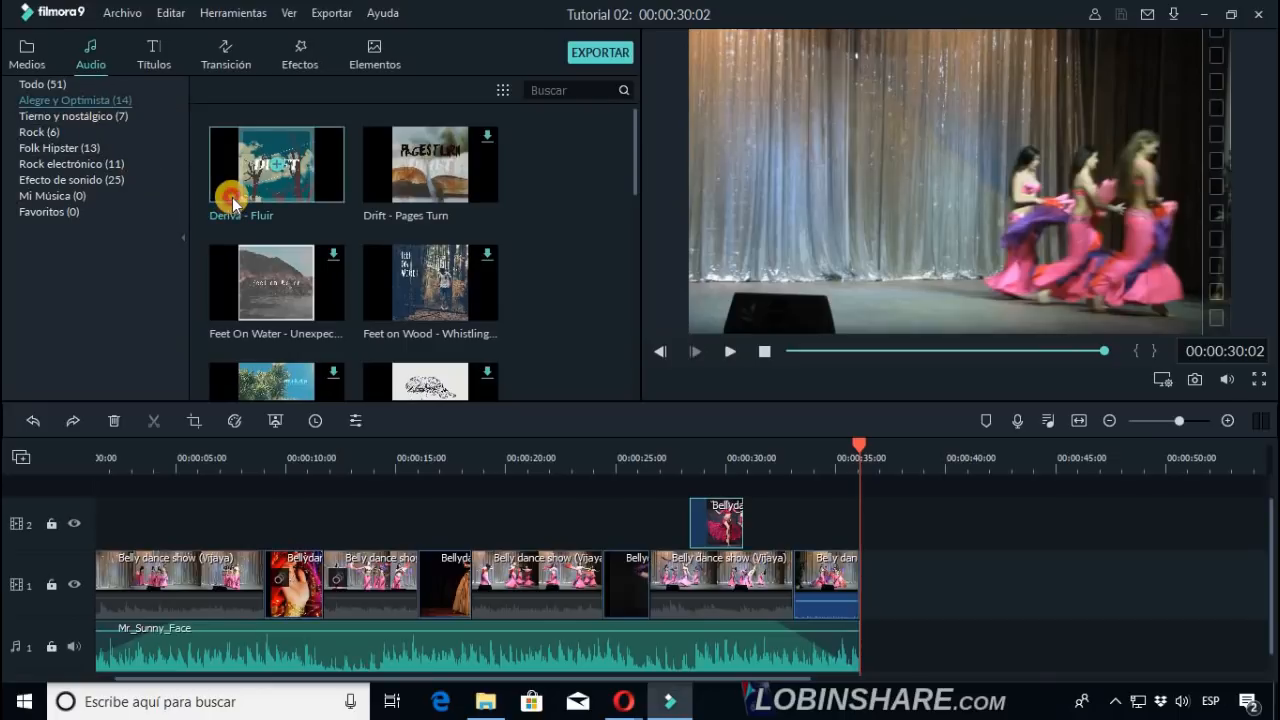
pyautogui.click(731, 352)
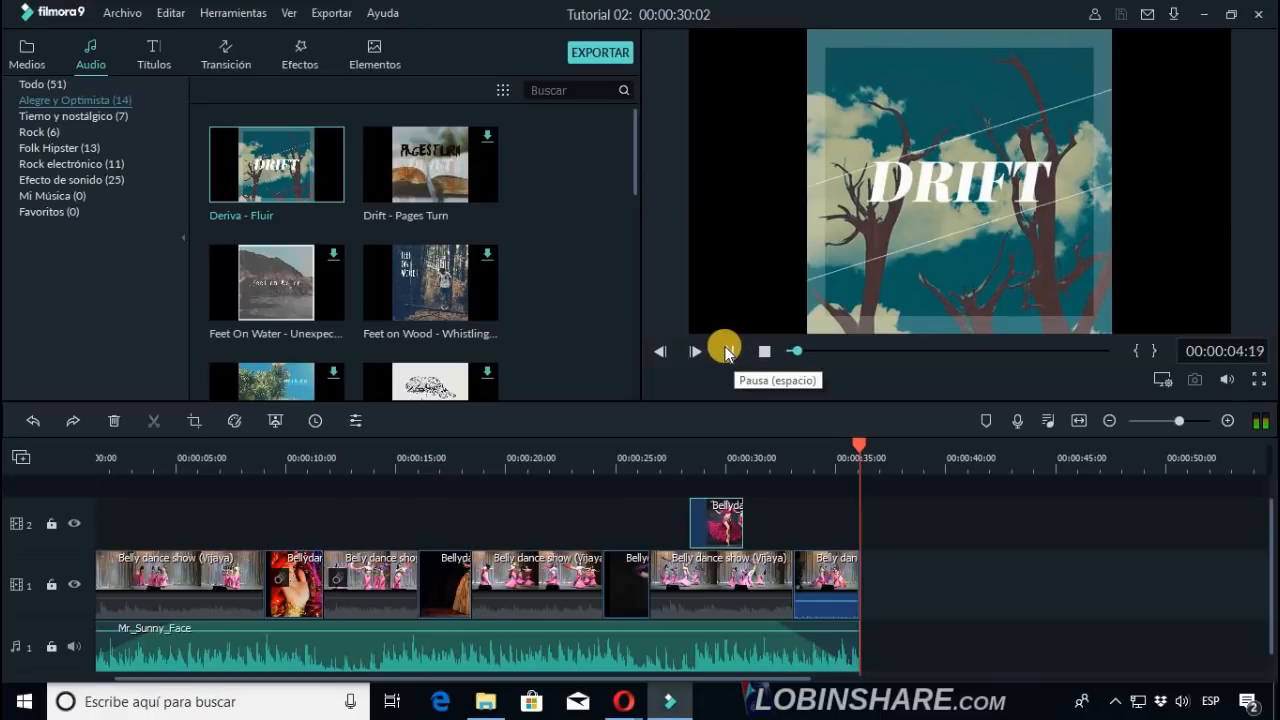
# Check the Rock electrónico and sound effect categories, listen to the Explosión effect, and return to the Rock songs through Folk Hipster.
pyautogui.click(106, 163)
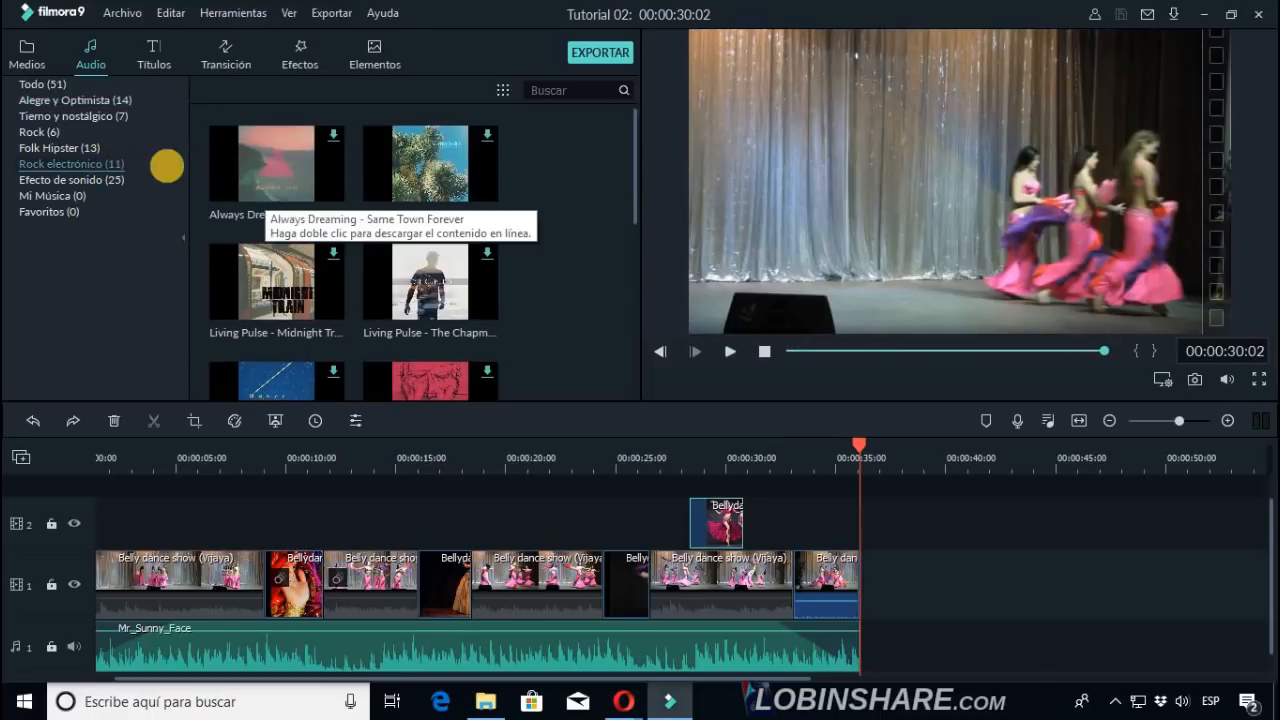
pyautogui.click(115, 180)
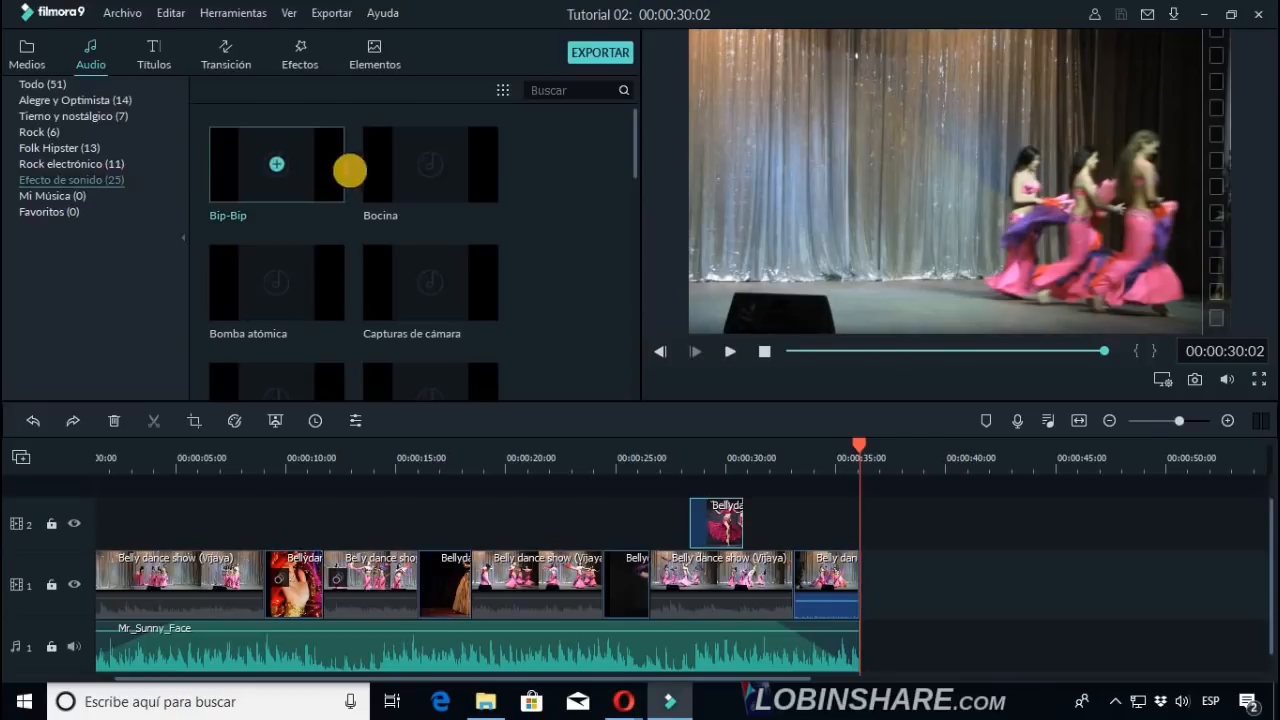
pyautogui.click(446, 177)
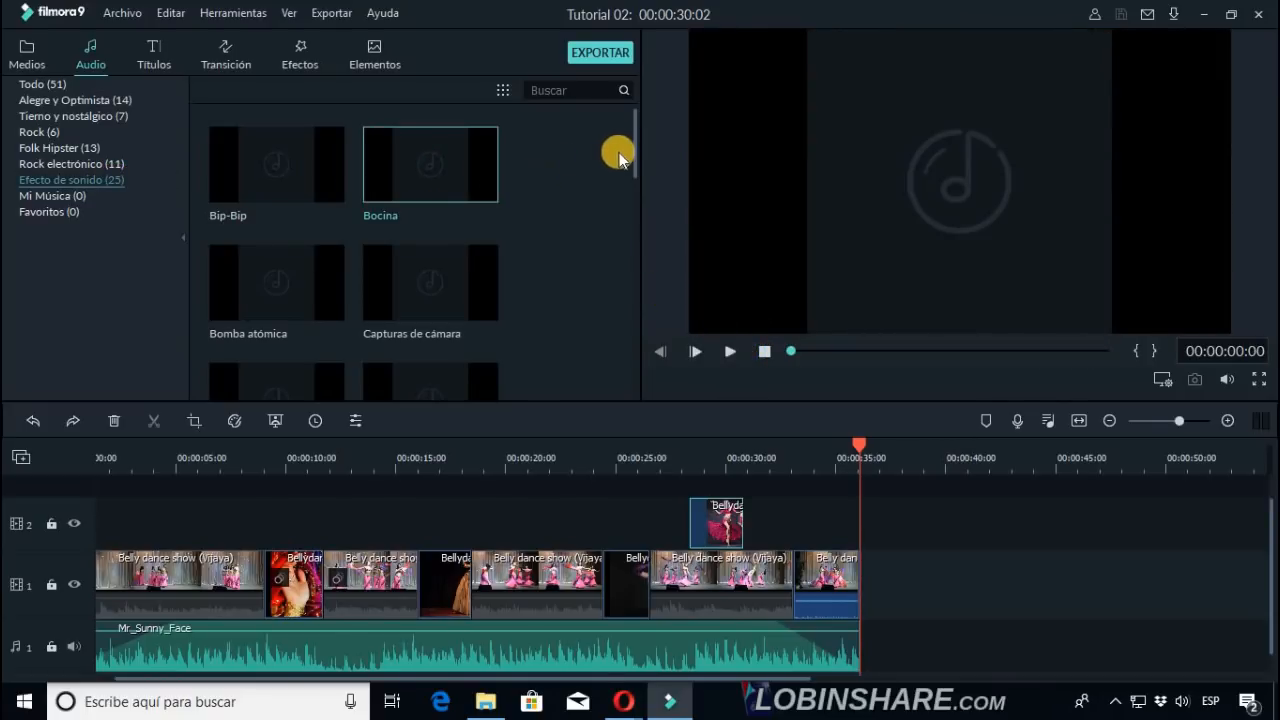
pyautogui.moveTo(635, 160); pyautogui.dragTo(634, 206)
pyautogui.click(483, 200)
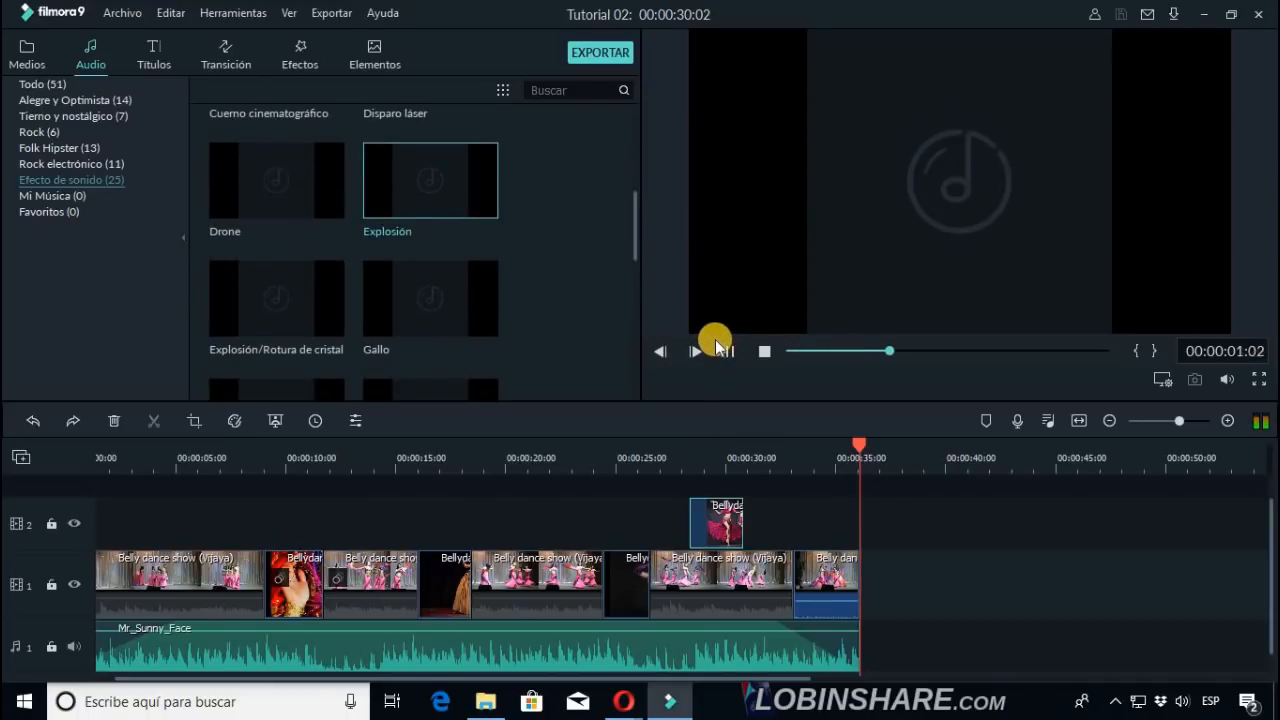
pyautogui.click(86, 150)
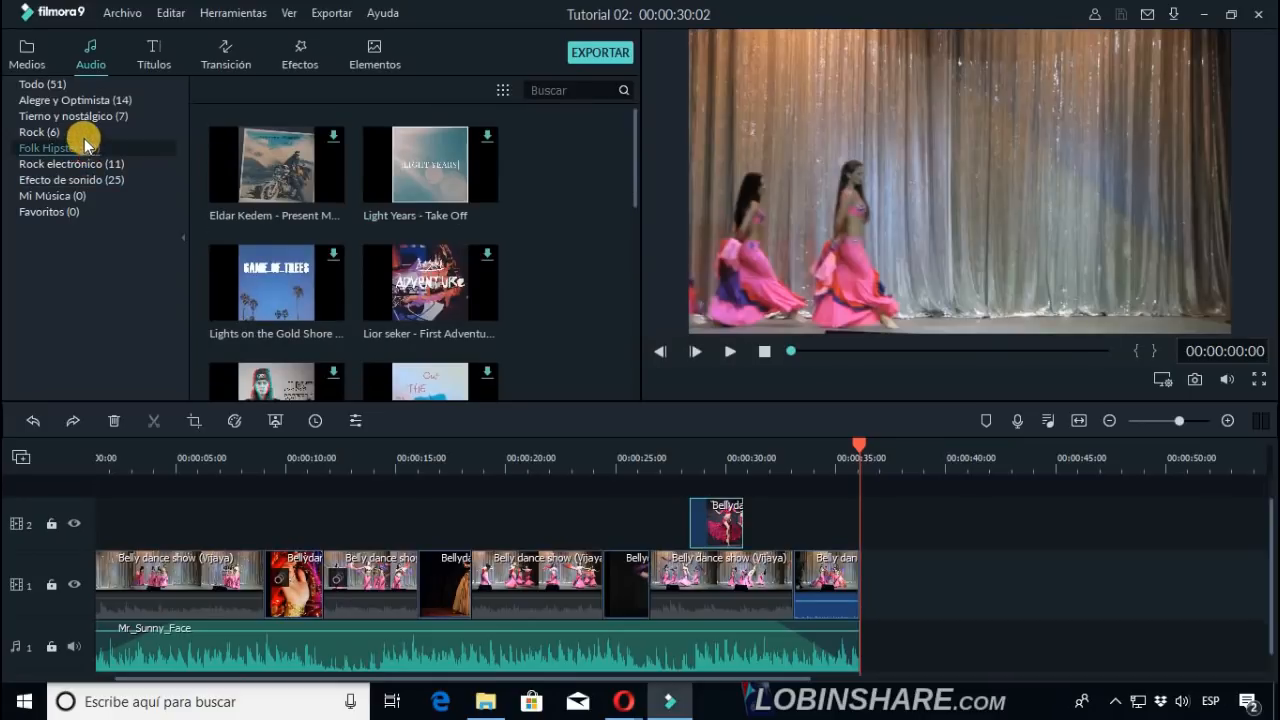
pyautogui.click(84, 134)
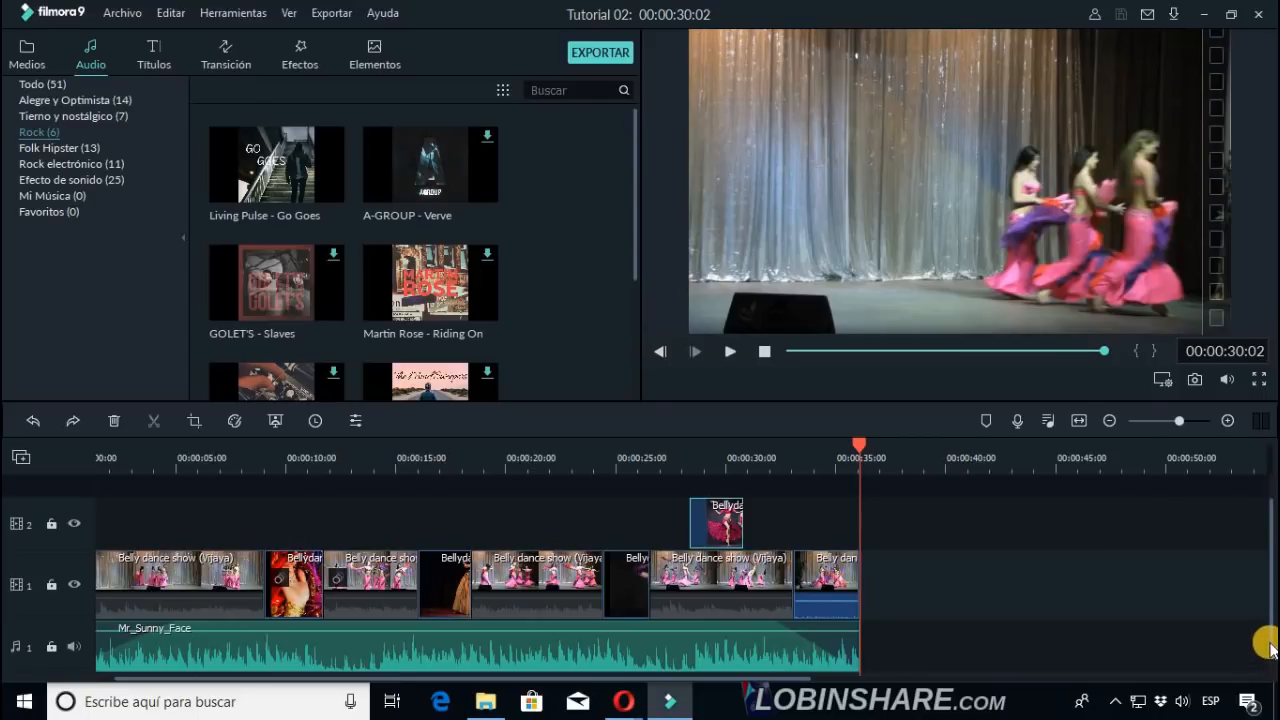
# Delete the Mr_Sunny_Face music clip from audio track 1.
pyautogui.moveTo(1270, 646); pyautogui.dragTo(1271, 668)
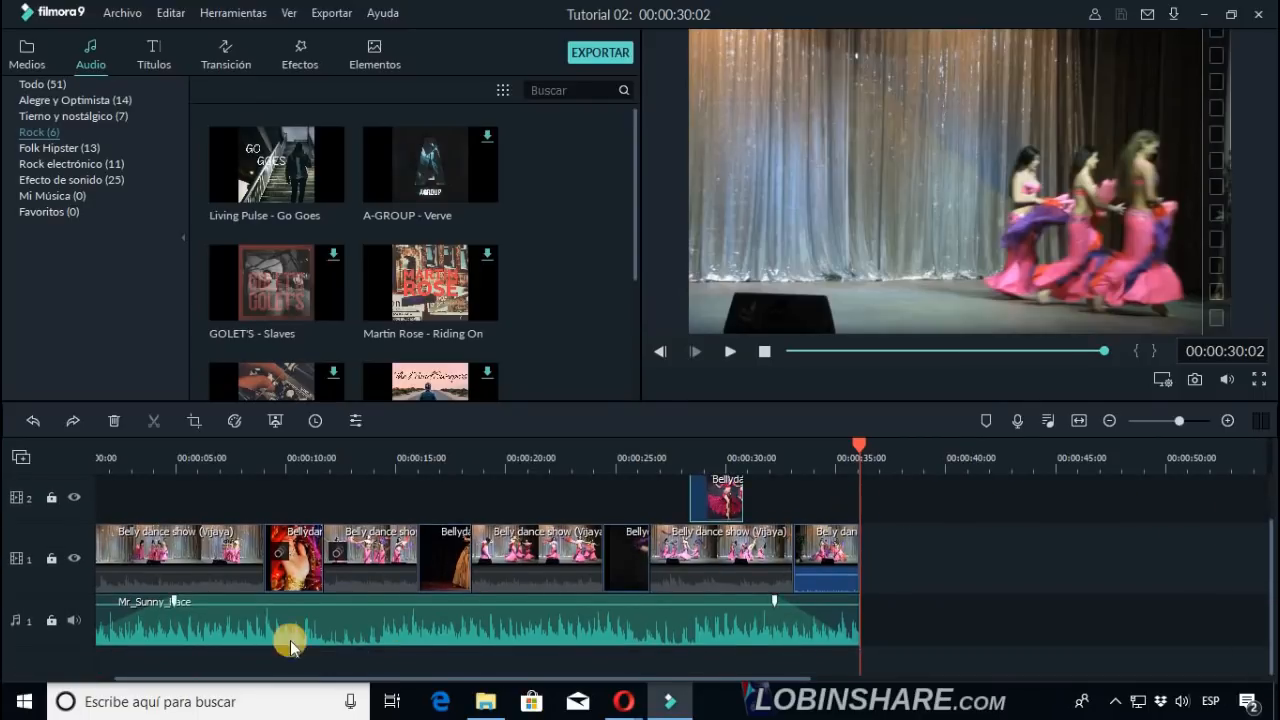
pyautogui.rightClick(493, 629)
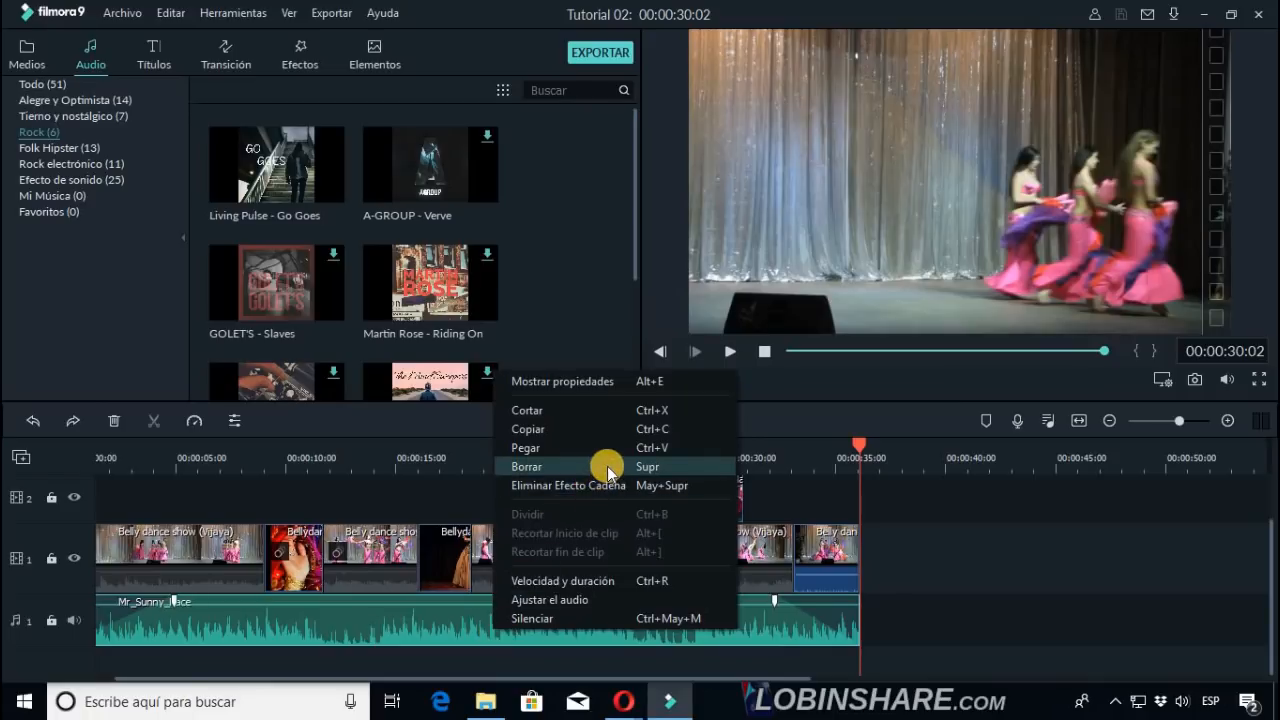
pyautogui.click(452, 618)
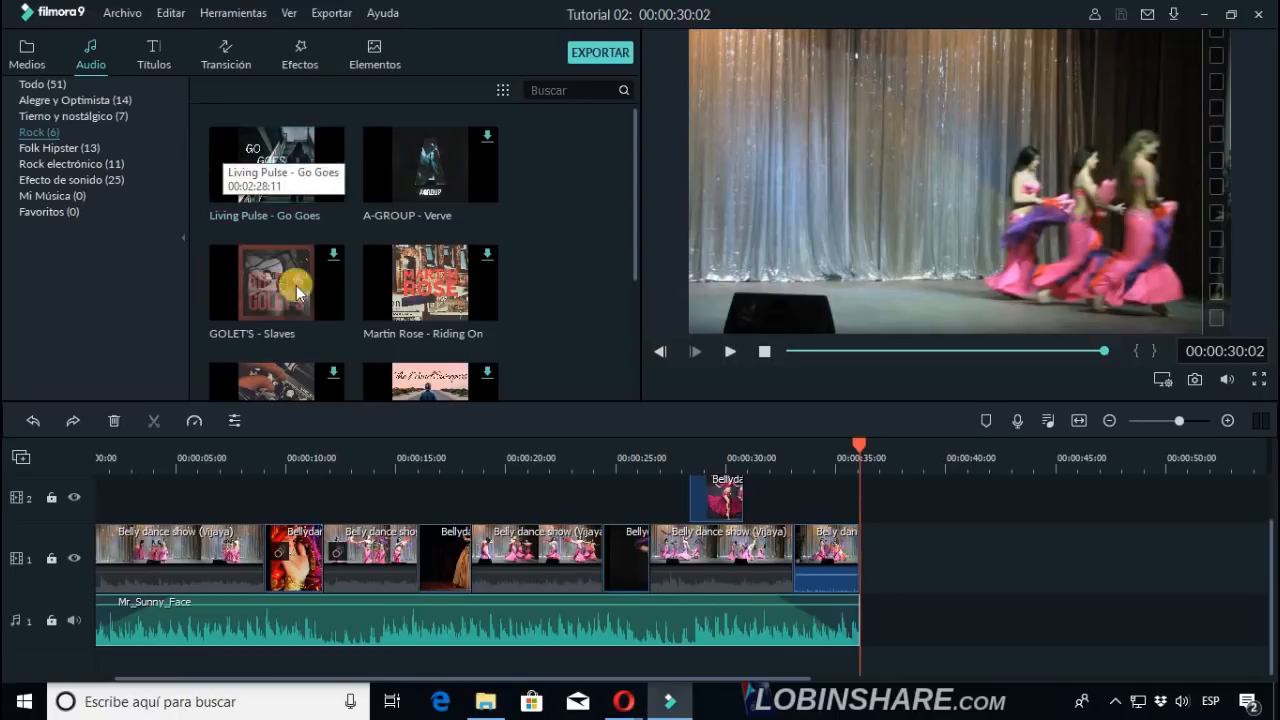
pyautogui.rightClick(446, 627)
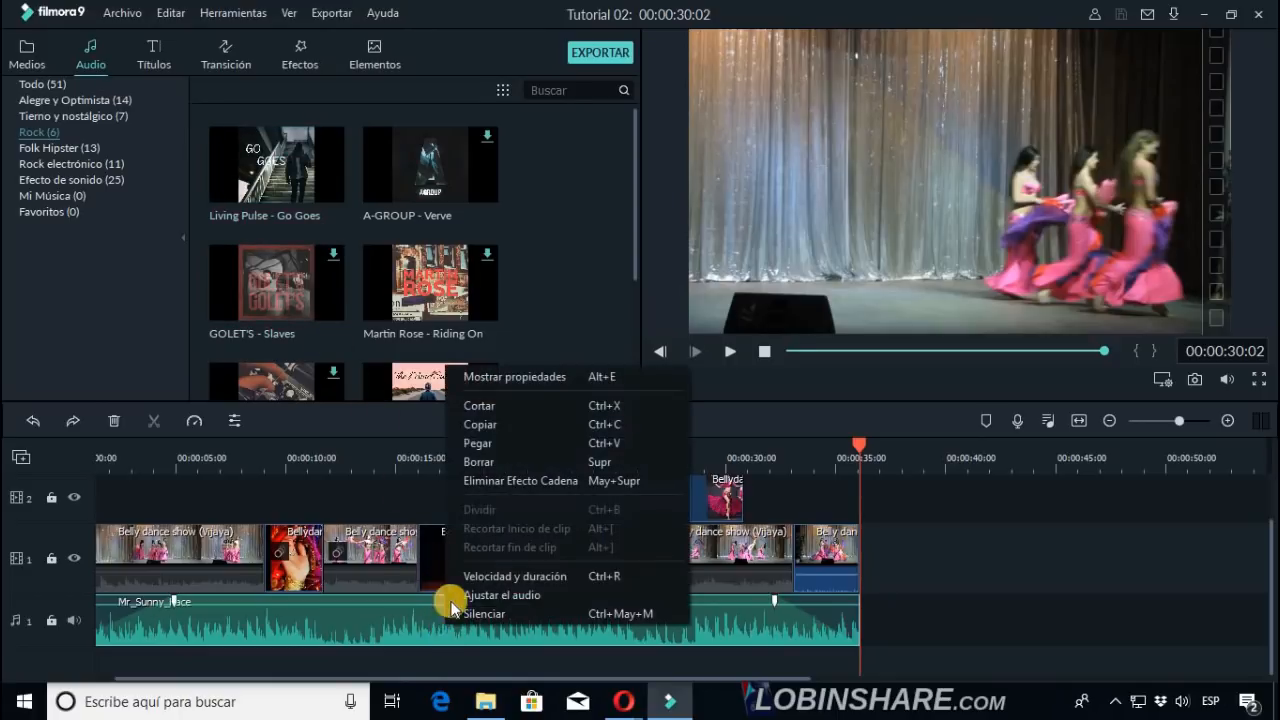
pyautogui.click(522, 458)
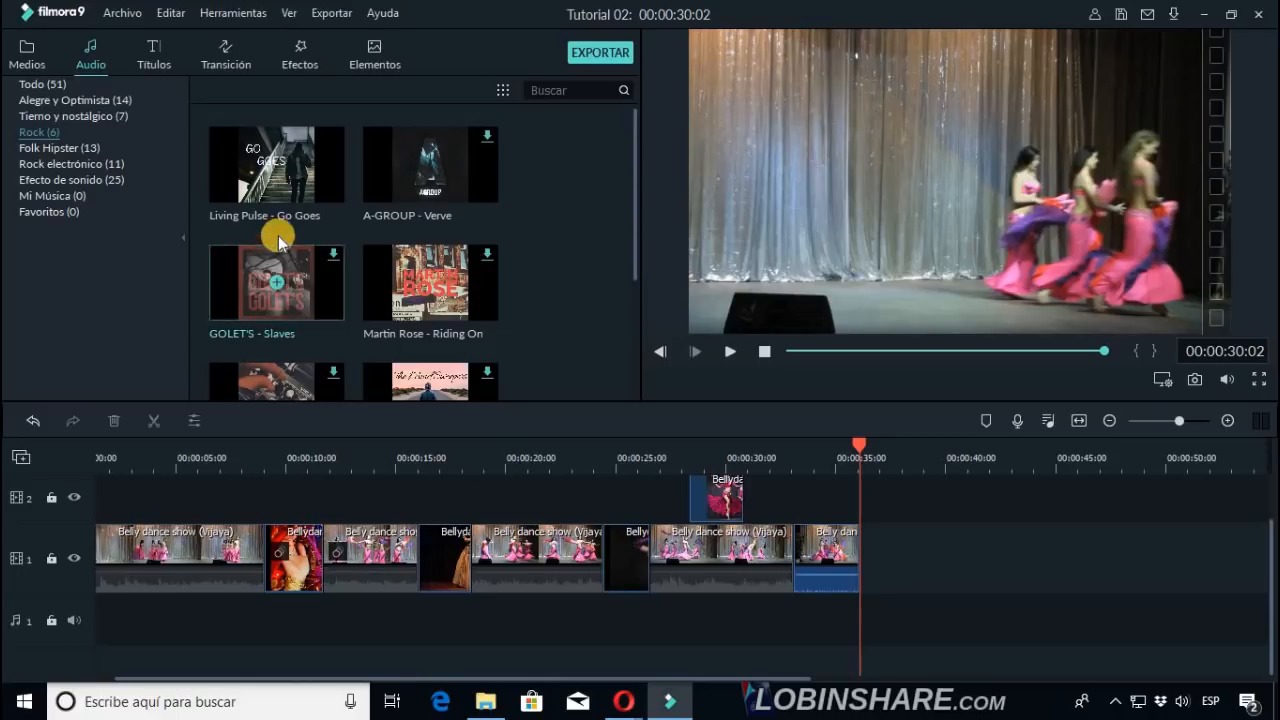
# Place the song Living Pulse - Go Goes at the start of audio track 1 and play the project from about 00:00:13:14.
pyautogui.click(307, 190)
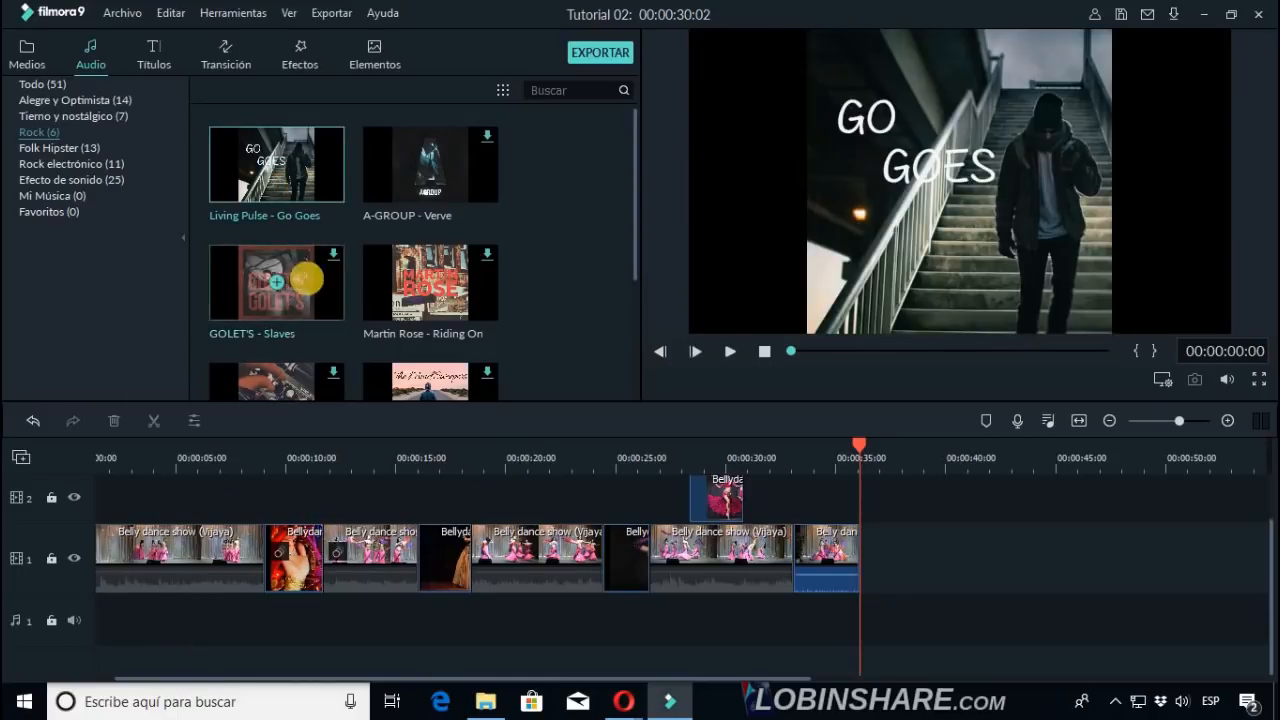
pyautogui.moveTo(322, 160); pyautogui.dragTo(95, 634)
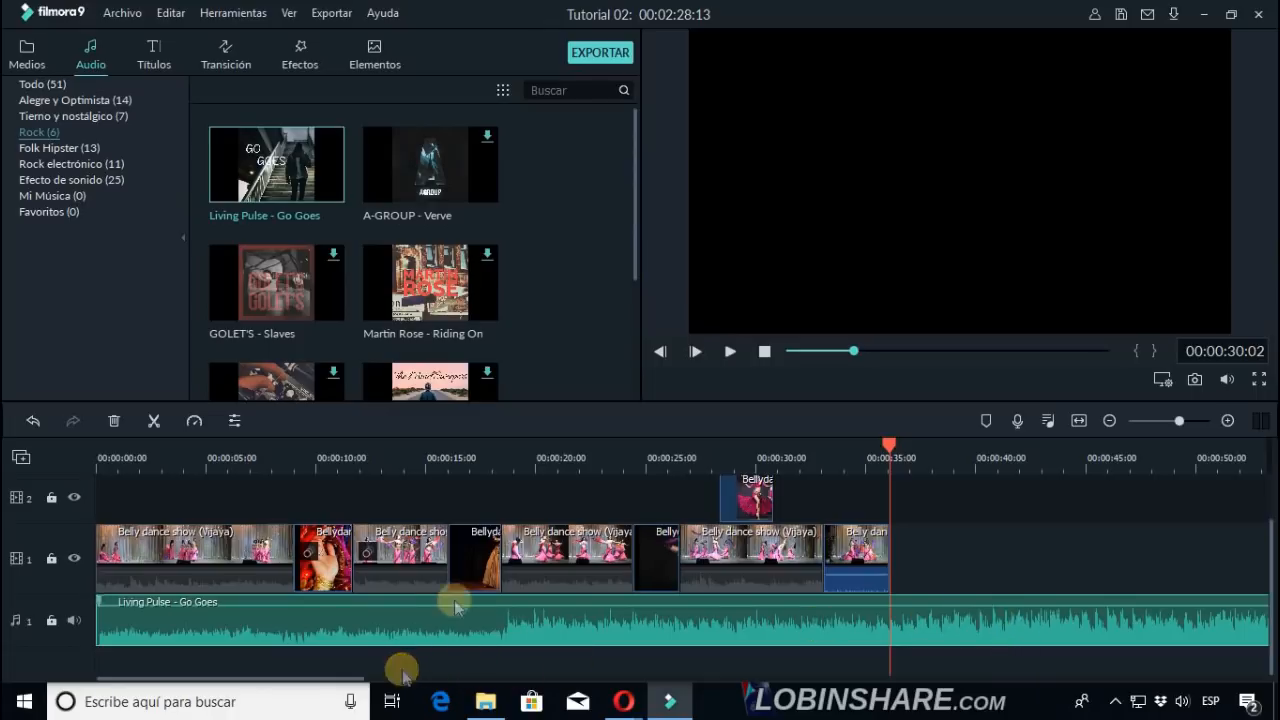
pyautogui.click(451, 462)
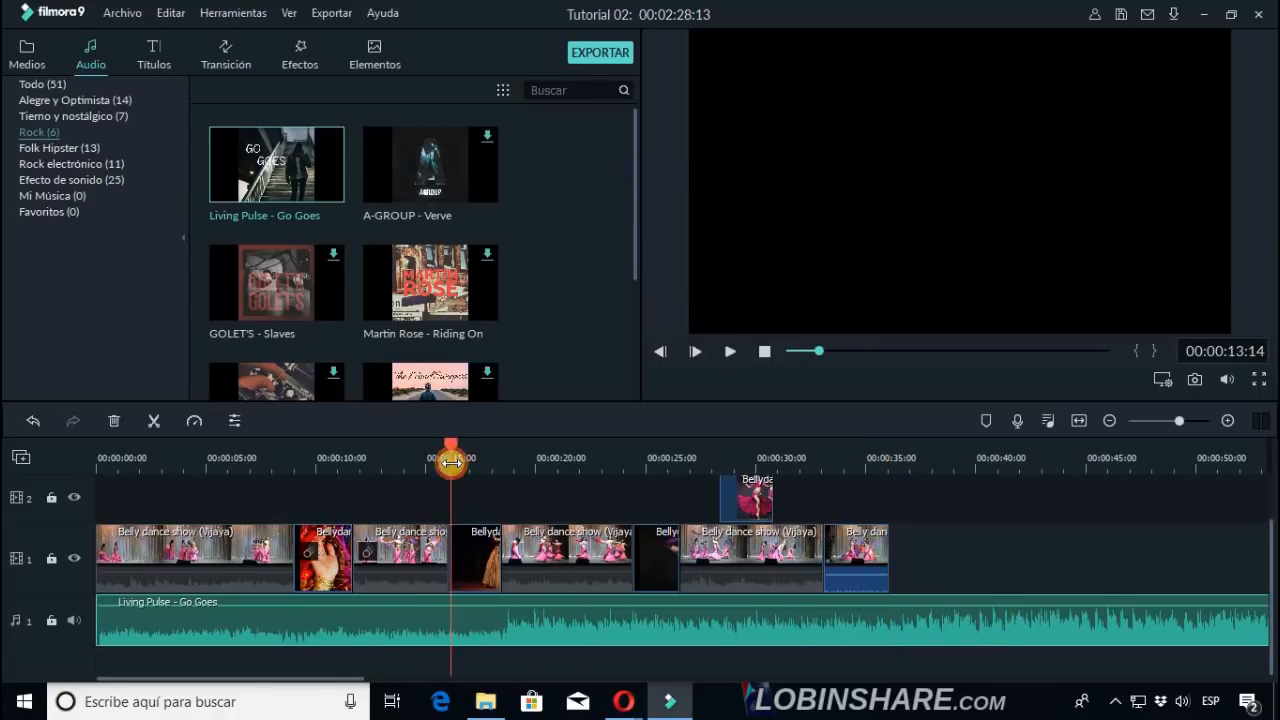
pyautogui.click(736, 351)
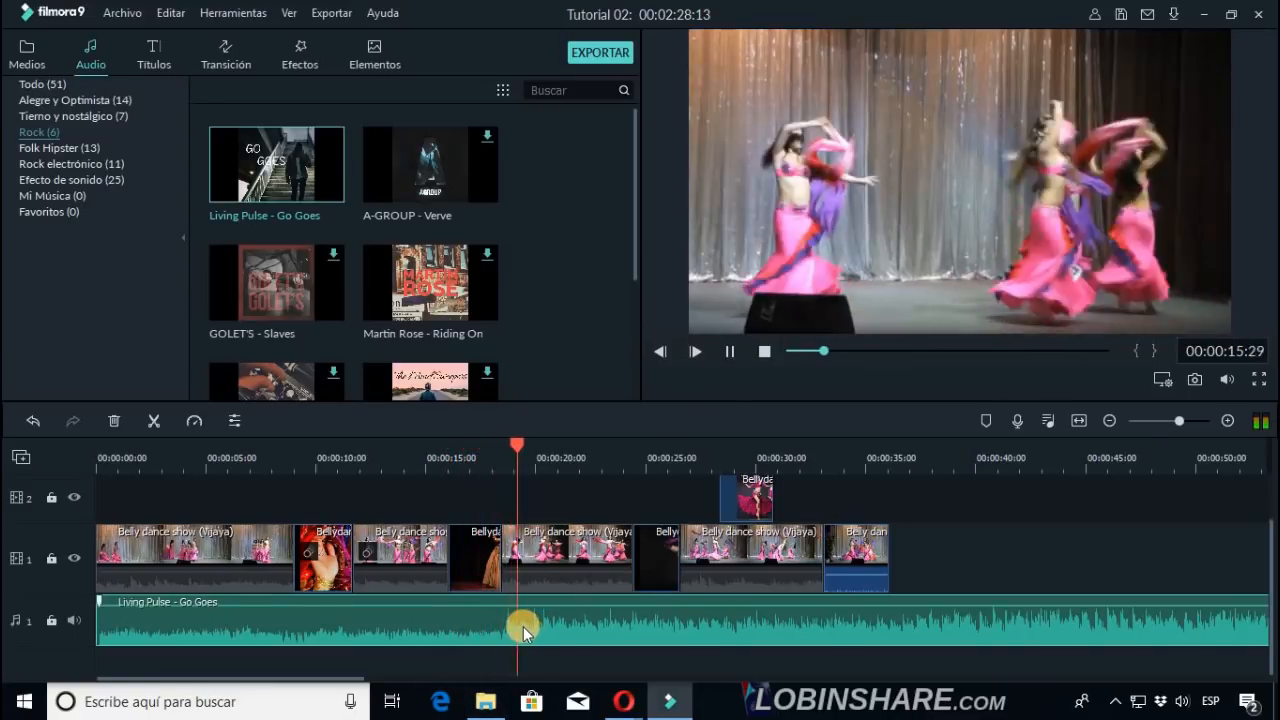
pyautogui.click(730, 351)
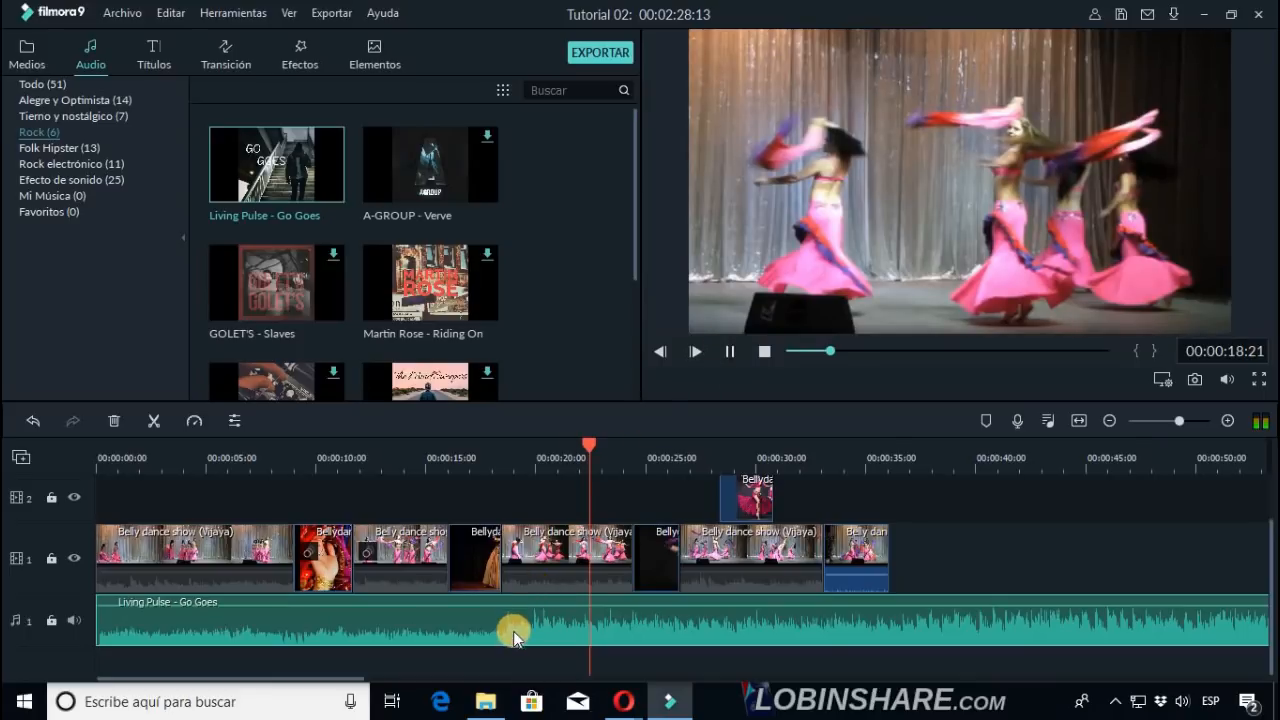
# Split the song at 00:00:15:15, where its waveform gets louder, and delete the part before the cut.
pyautogui.click(507, 473)
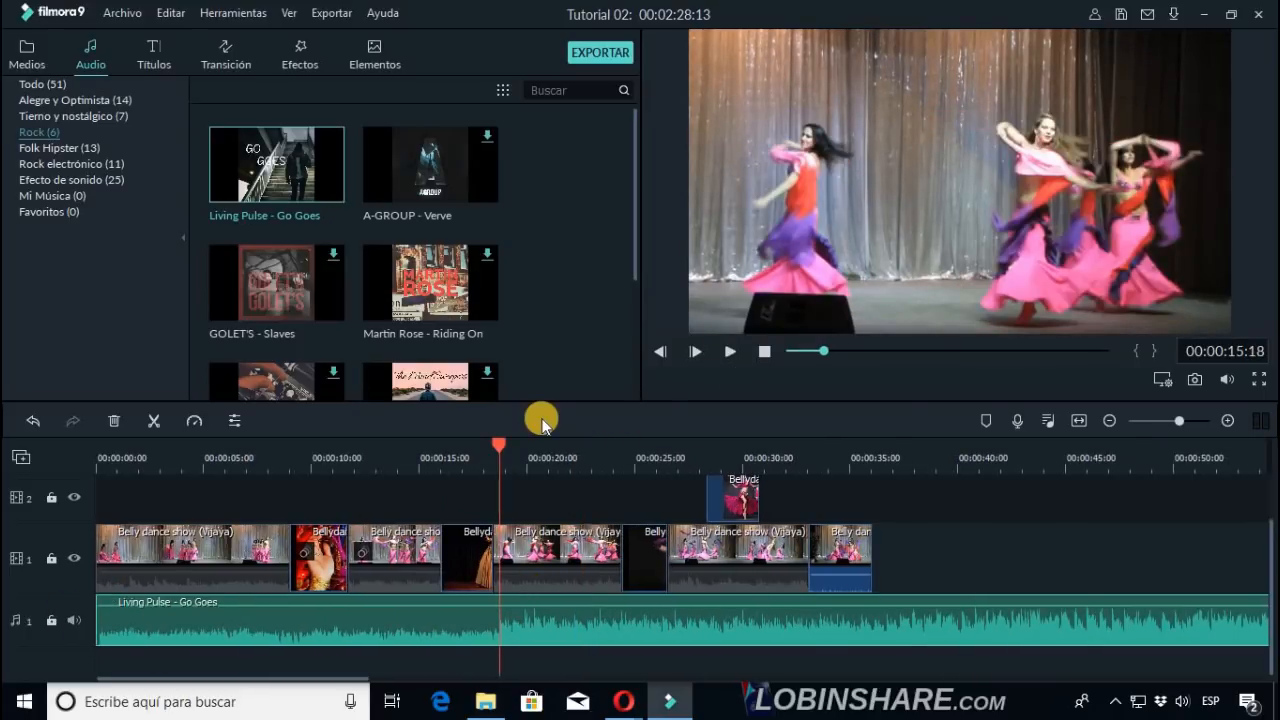
pyautogui.press('Left')
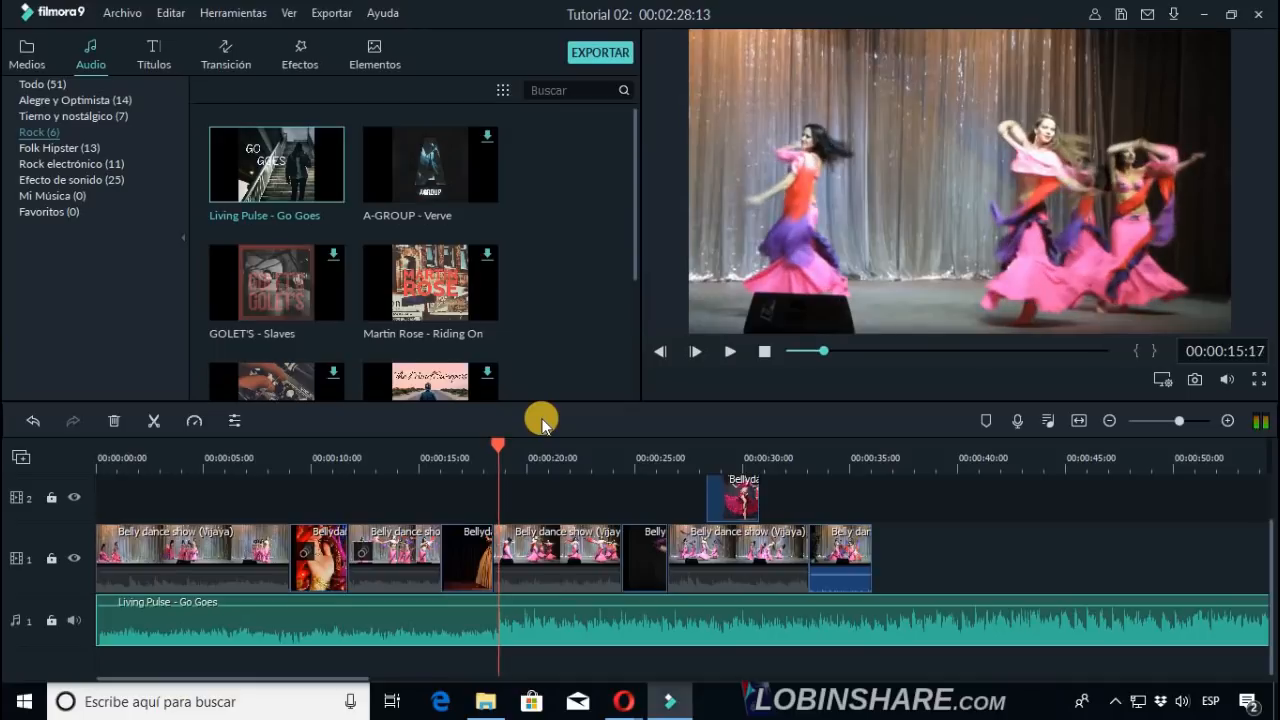
pyautogui.press('Left')
pyautogui.press('Left')
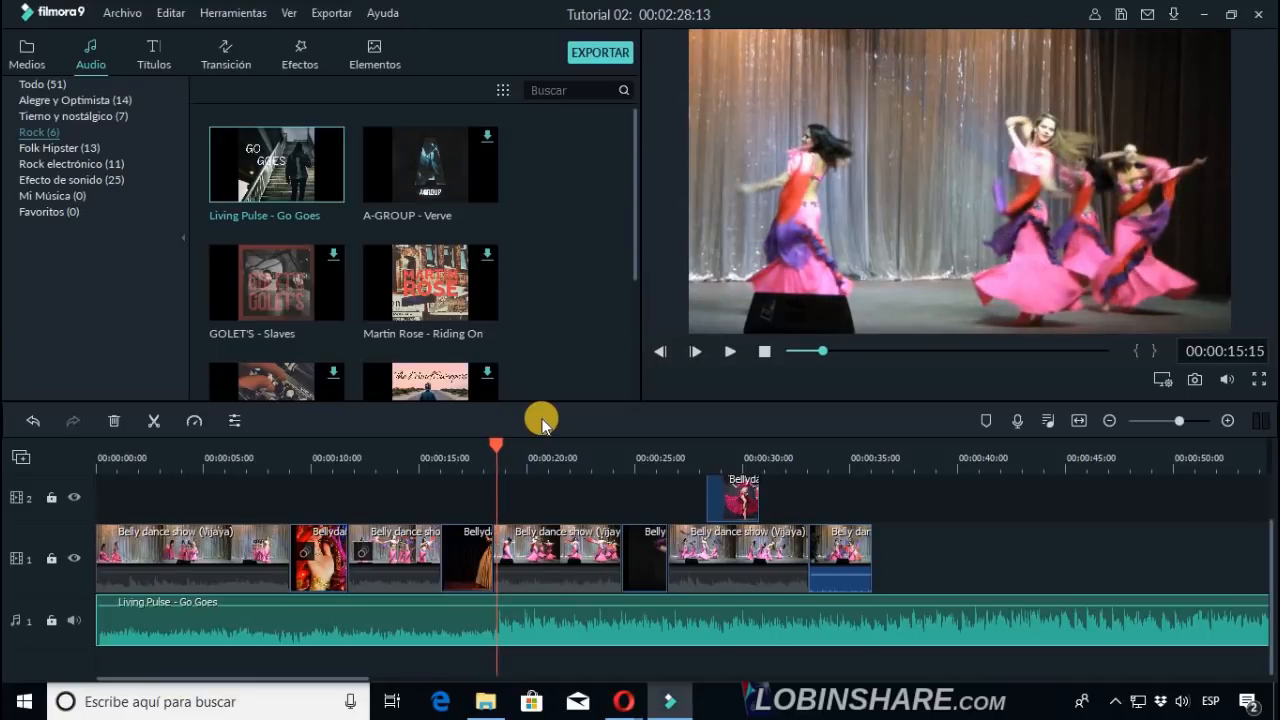
pyautogui.click(151, 422)
pyautogui.click(224, 625)
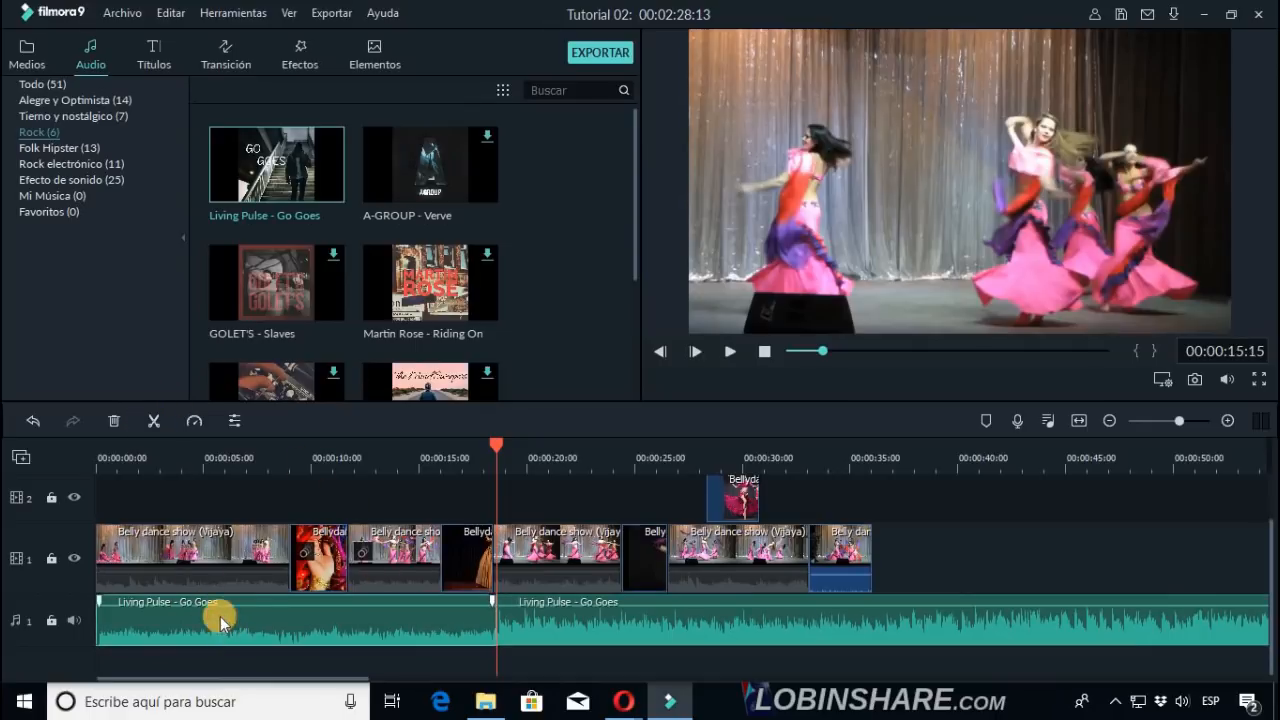
pyautogui.click(115, 420)
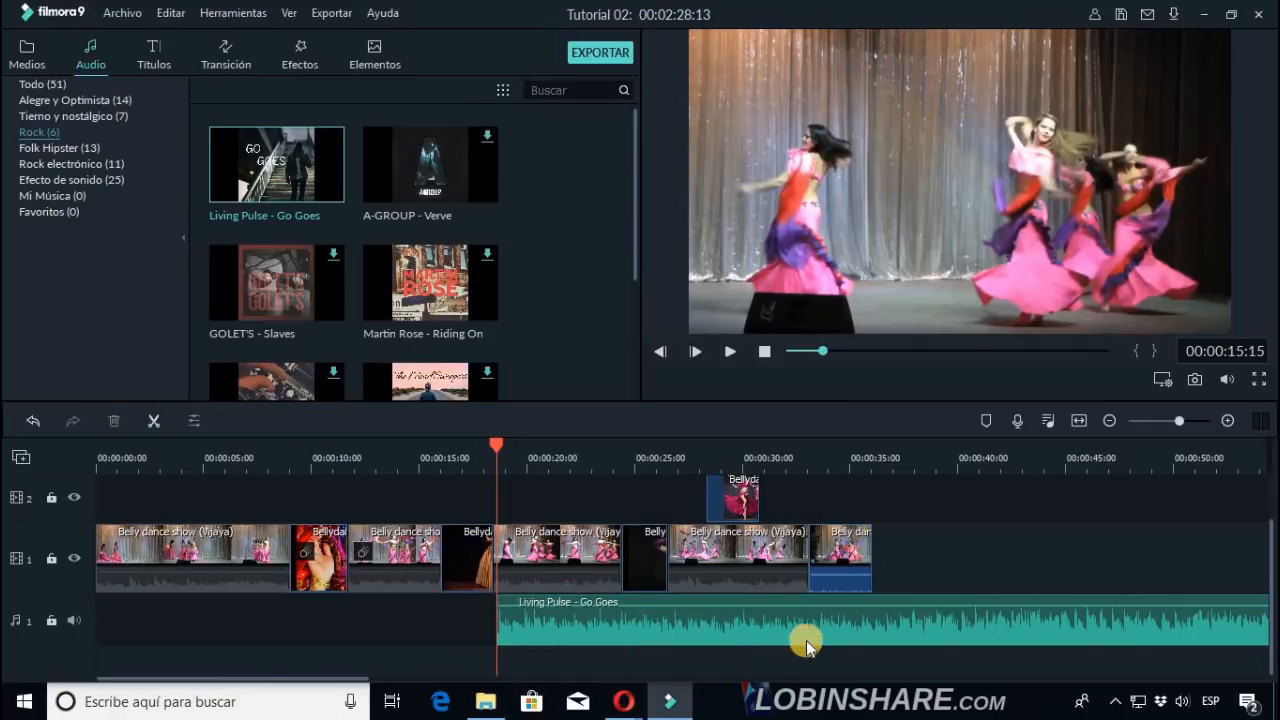
# Move the remaining song clip to the start of audio track 1 and play the project from the beginning to about 00:00:05:00.
pyautogui.moveTo(806, 640); pyautogui.dragTo(381, 612)
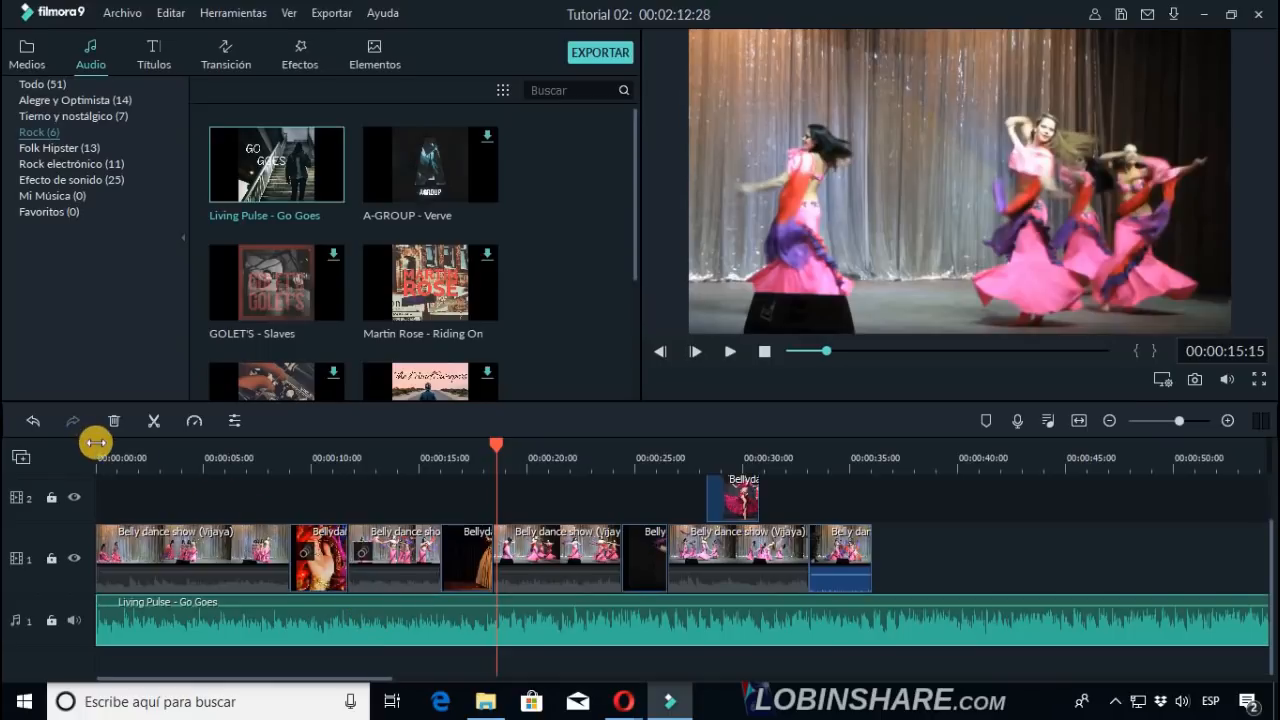
pyautogui.click(96, 447)
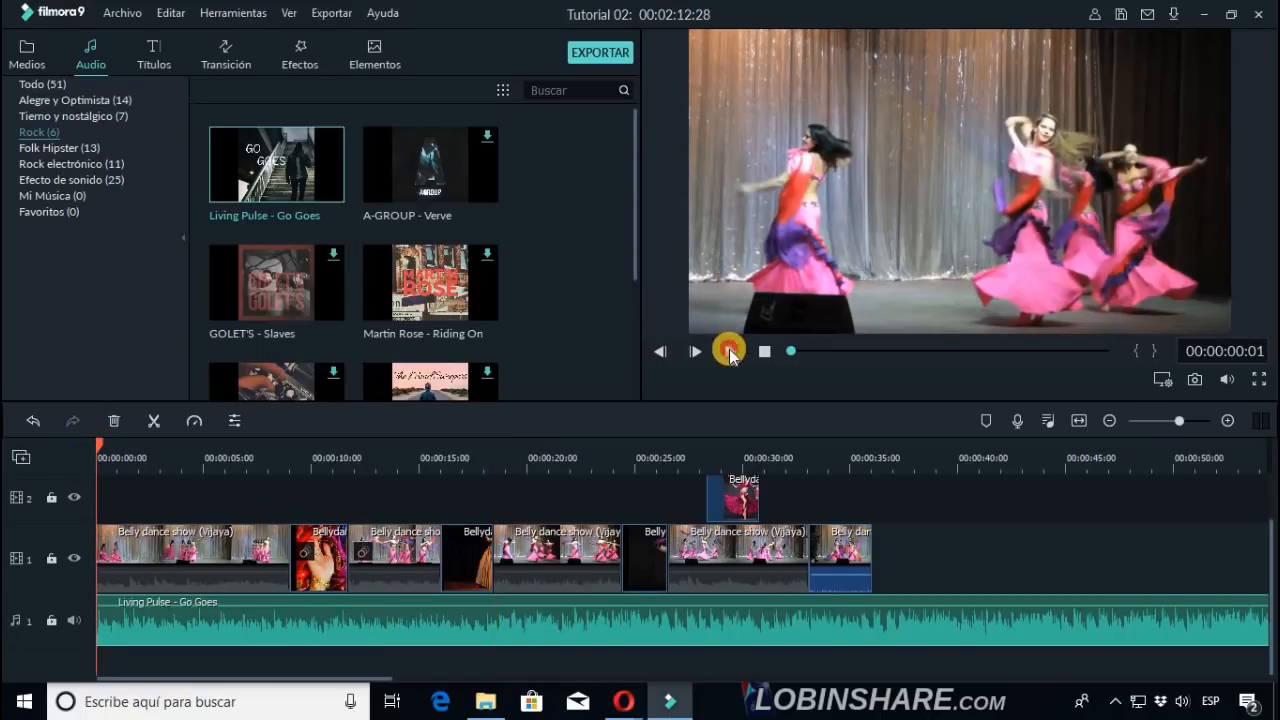
pyautogui.click(729, 351)
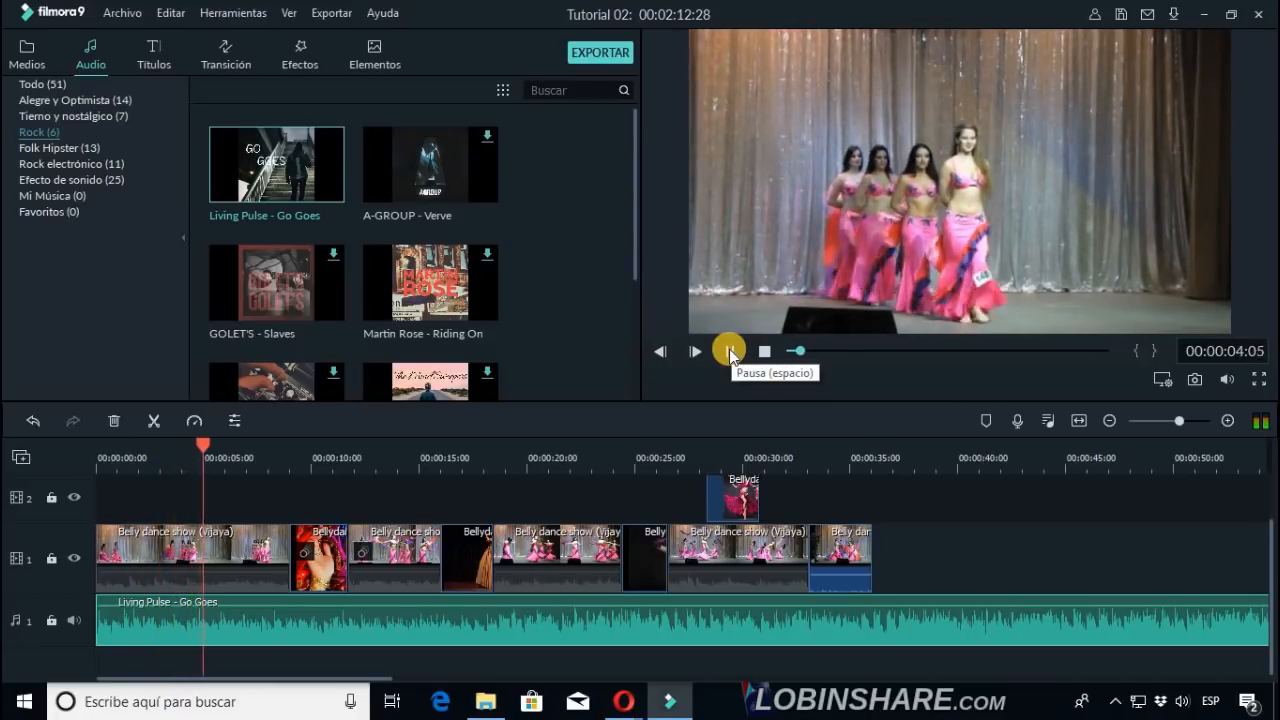
pyautogui.click(729, 351)
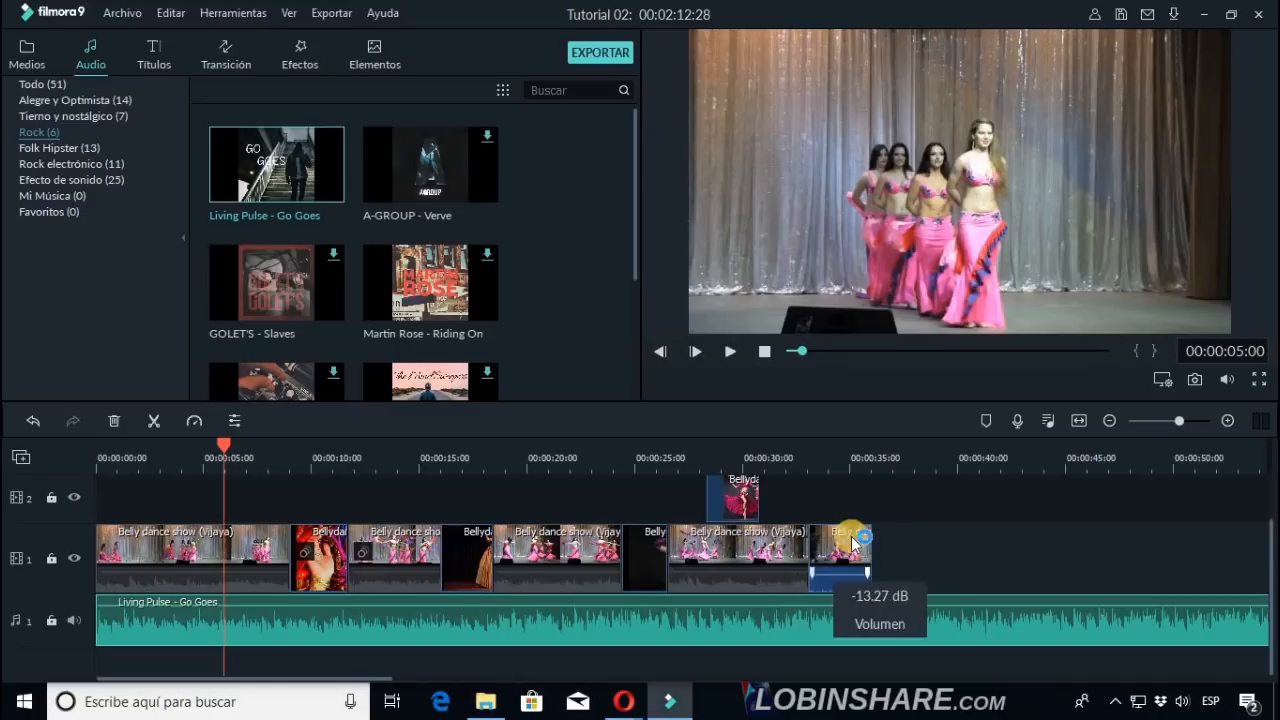
# Split the song at 00:00:30:01, where the last video clip ends, and delete the excess music after the cut.
pyautogui.click(872, 471)
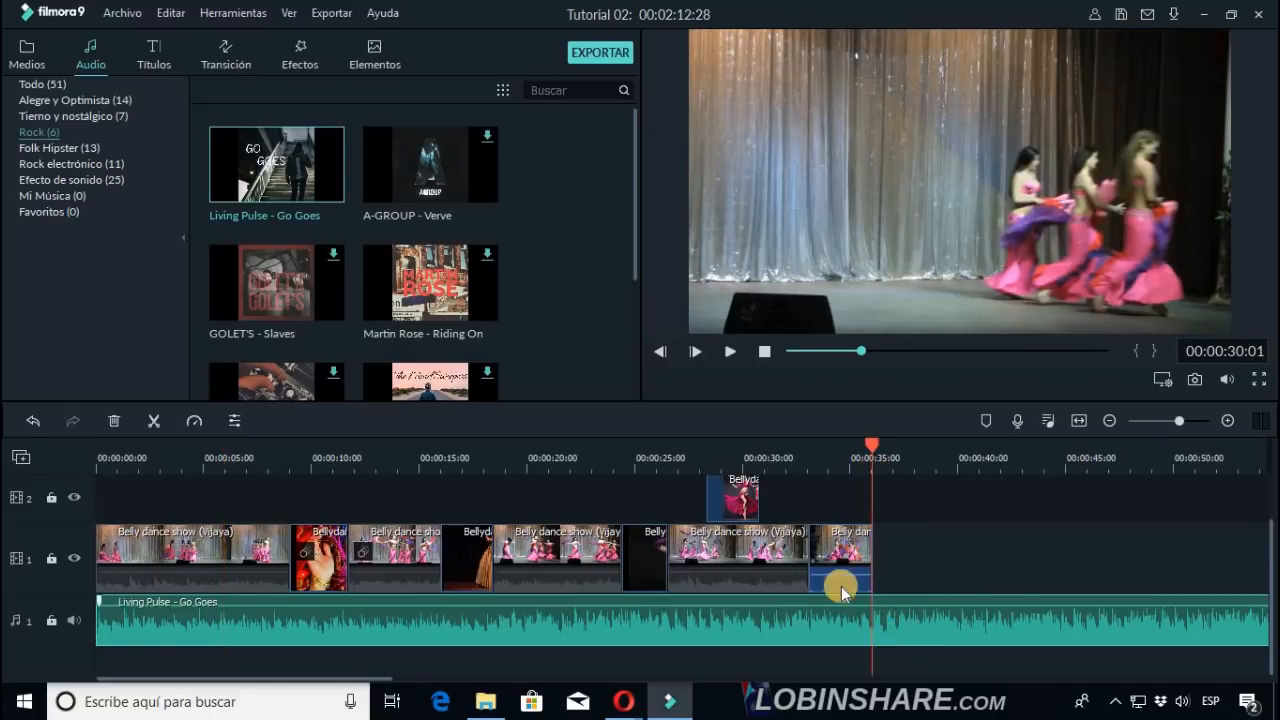
pyautogui.click(152, 421)
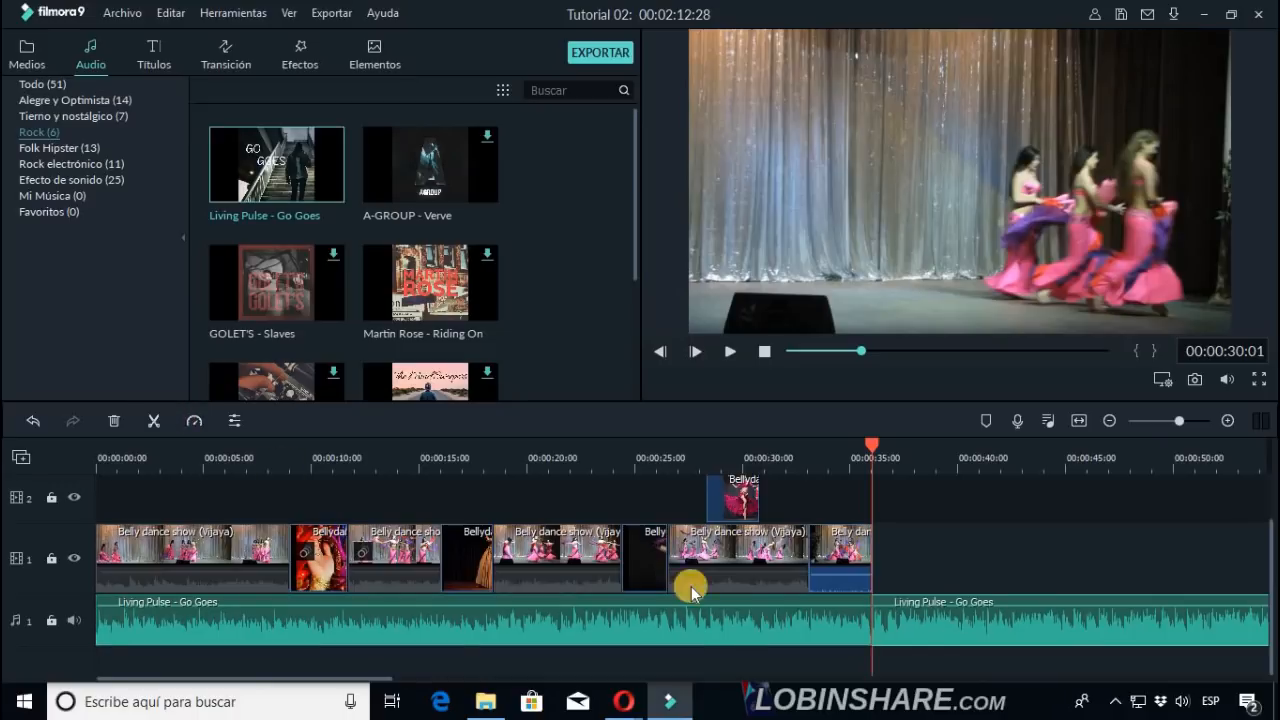
pyautogui.click(115, 421)
# Add a fade-in and a fade-out to the song clip and play the project from 00:00:21:03 to its end.
pyautogui.click(318, 638)
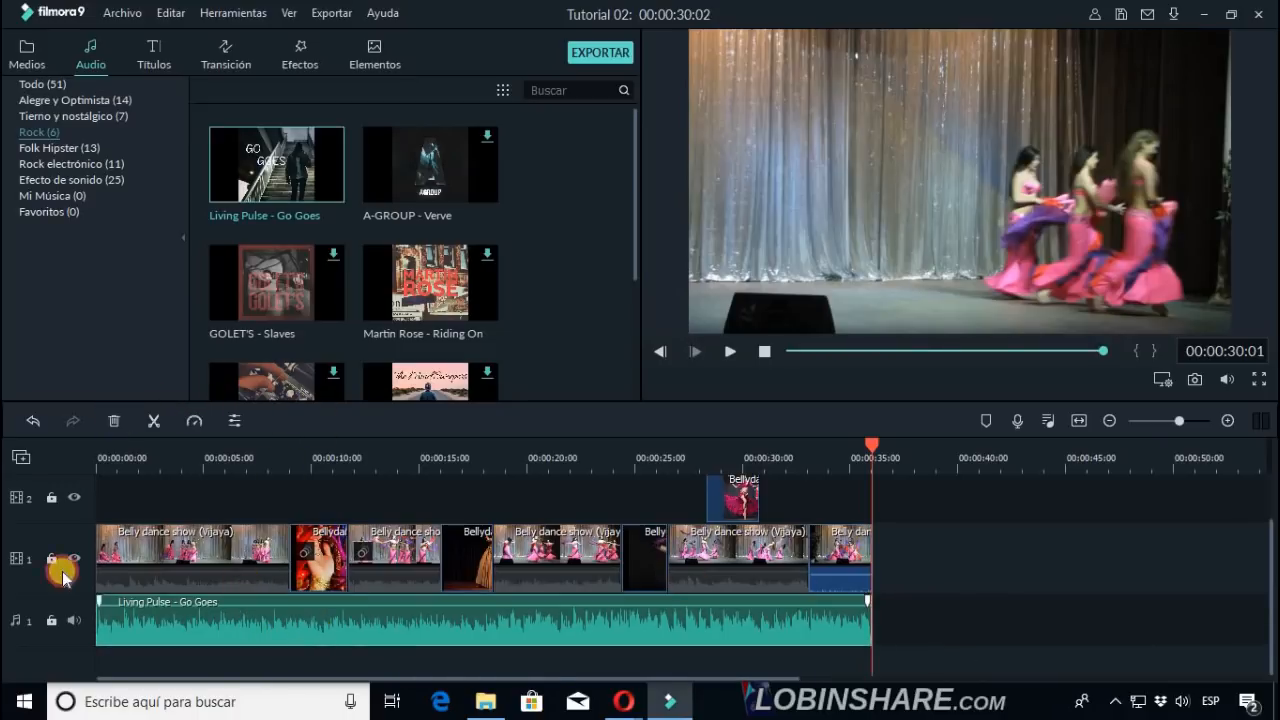
pyautogui.moveTo(96, 603); pyautogui.dragTo(195, 606)
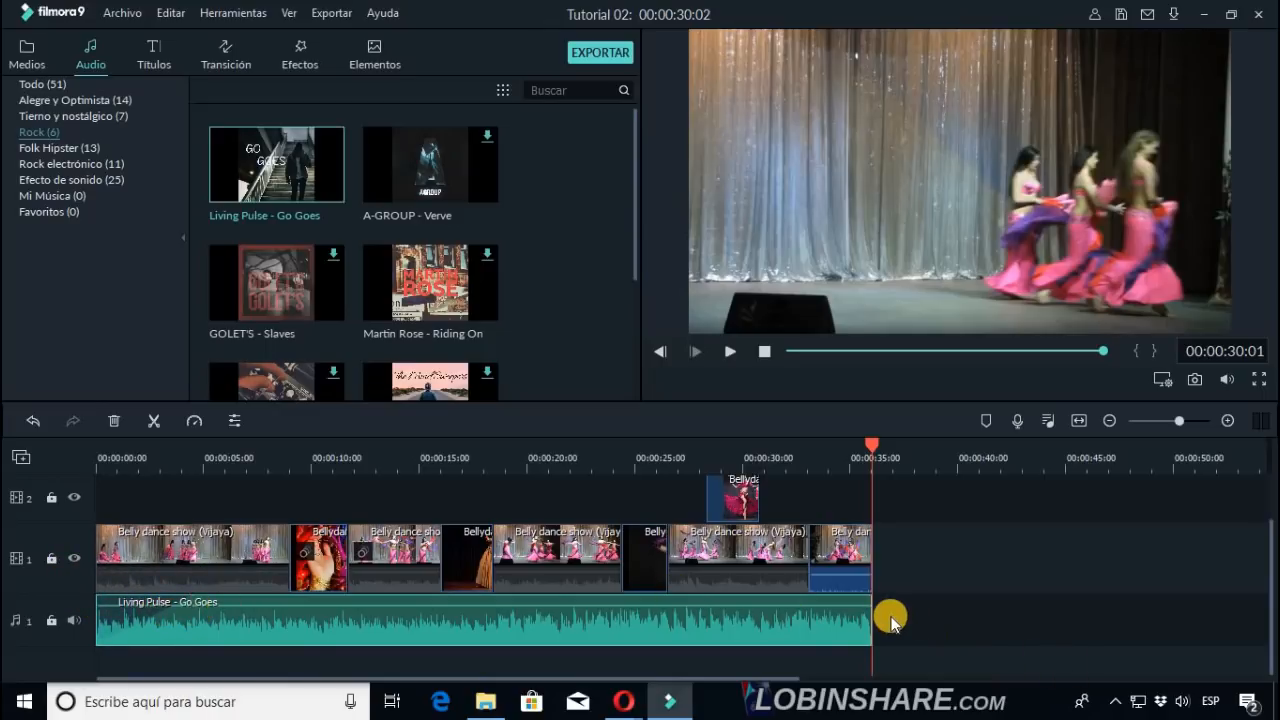
pyautogui.moveTo(872, 603); pyautogui.dragTo(723, 562)
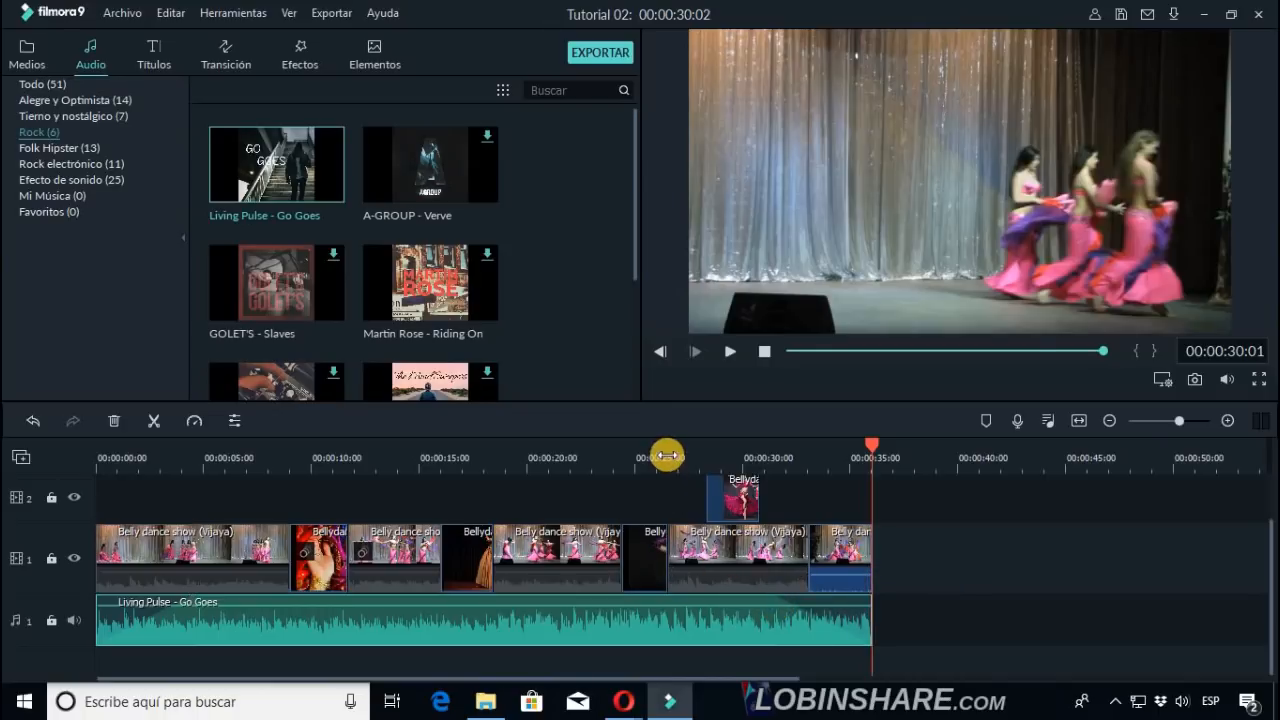
pyautogui.click(642, 458)
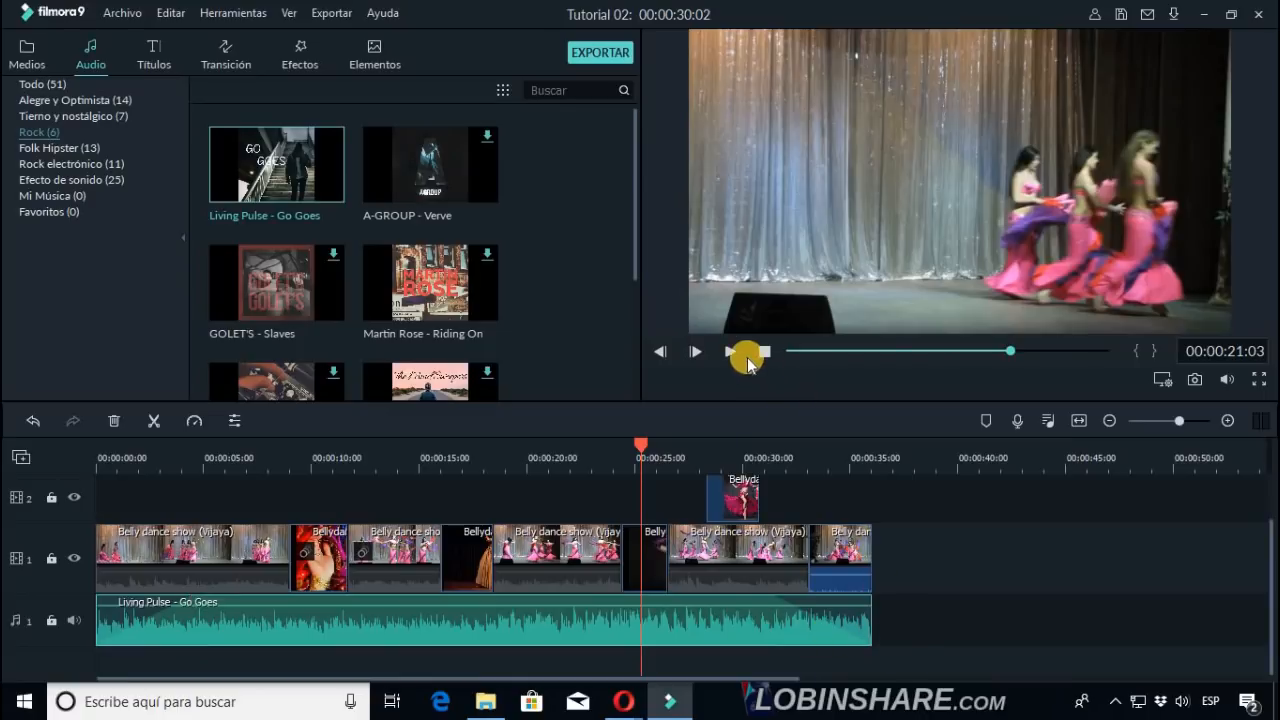
pyautogui.click(731, 351)
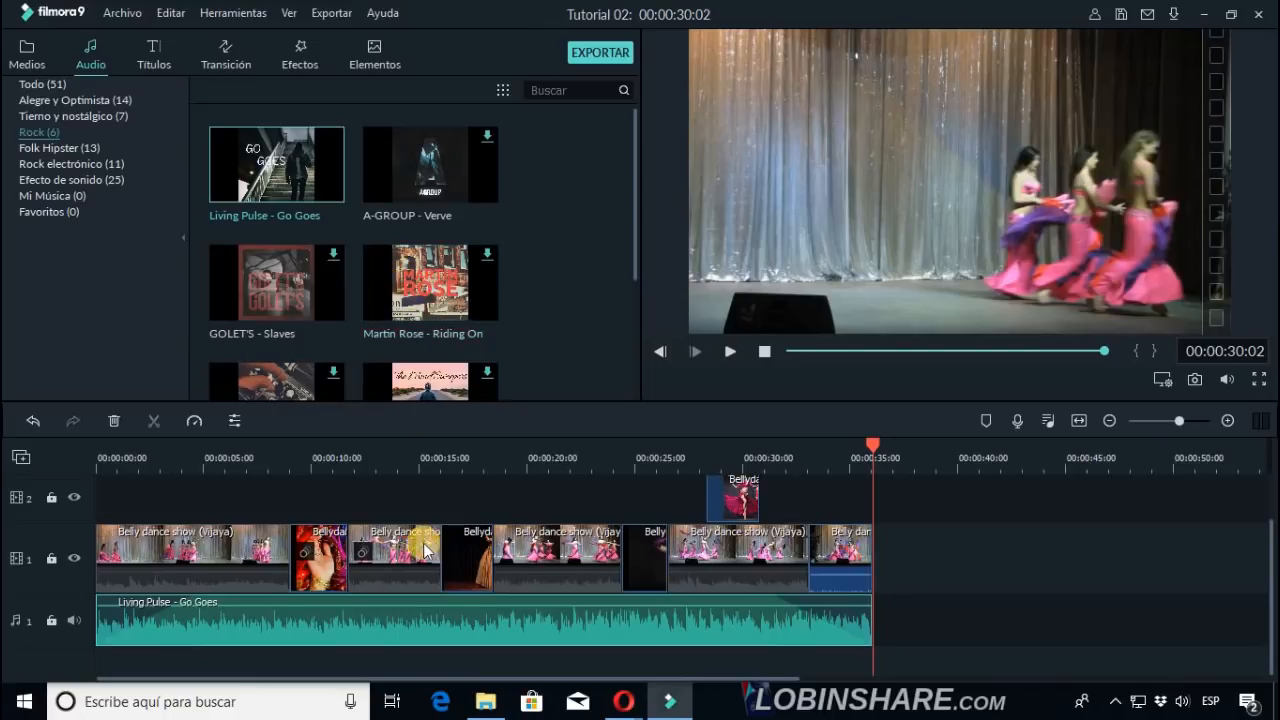
# Check the equalizer presets in the song's audio settings, lower its Tono value, and apply the settings.
pyautogui.doubleClick(413, 633)
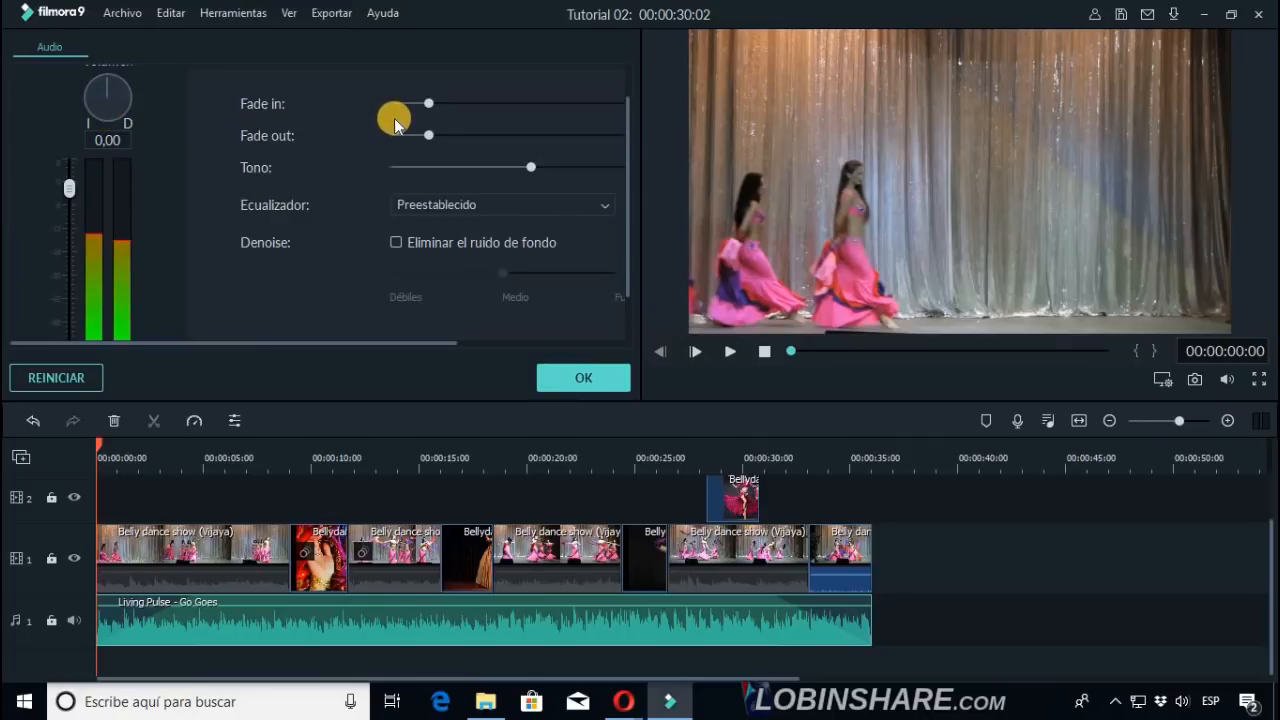
pyautogui.click(605, 208)
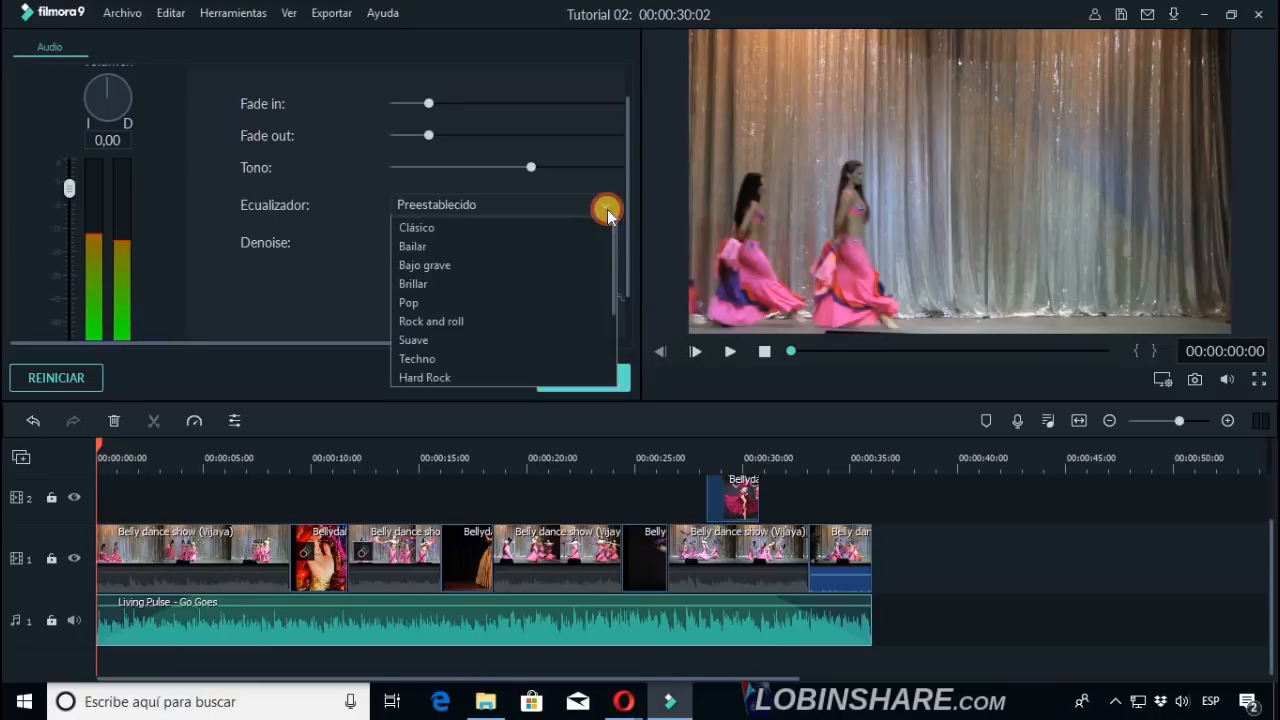
pyautogui.moveTo(613, 271)
pyautogui.mouseDown()
pyautogui.moveTo(617, 363)
pyautogui.moveTo(605, 253)
pyautogui.mouseUp()
pyautogui.click(461, 168)
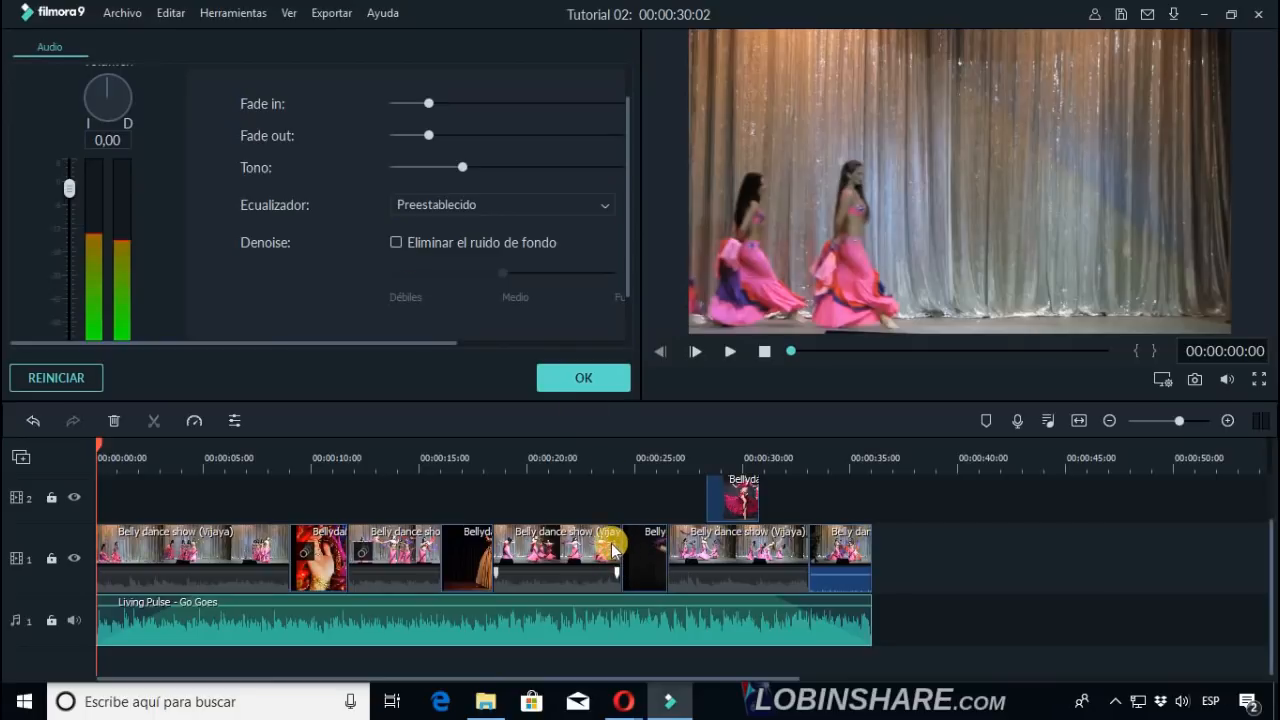
pyautogui.click(578, 378)
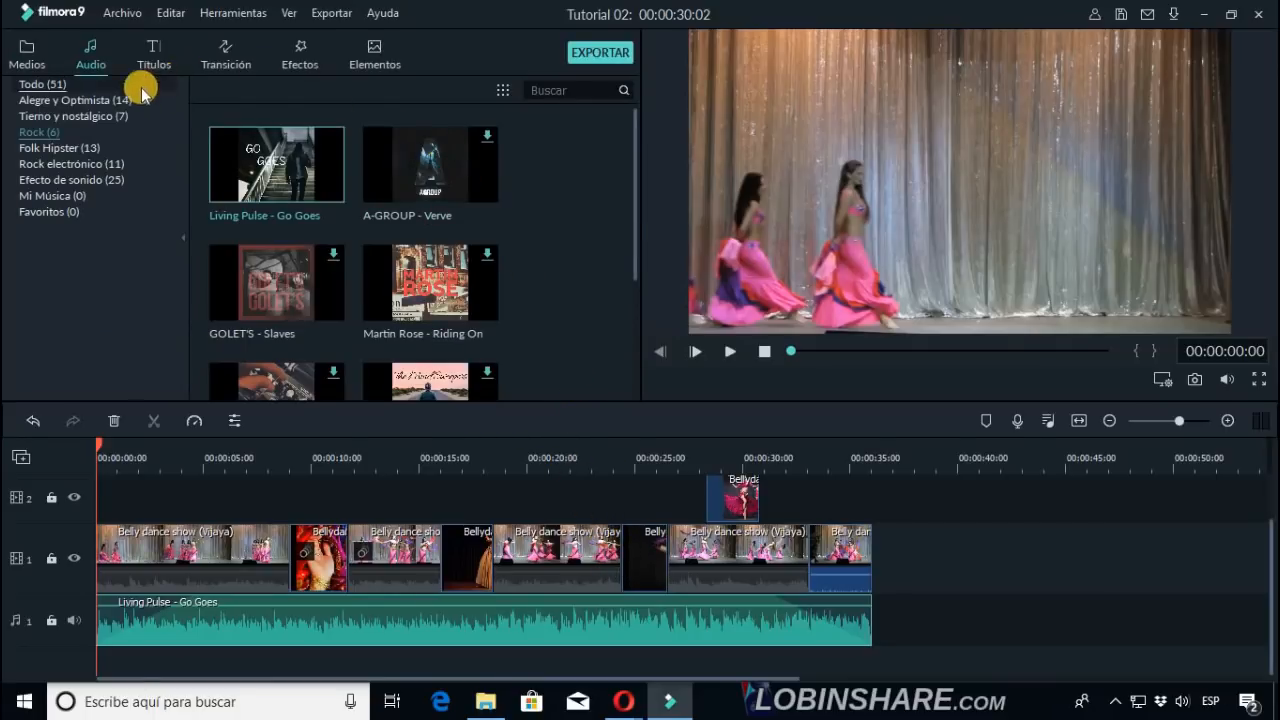
# Show the Alegre y Optimista songs and start downloading the song Feet on Wood - Whistling.
pyautogui.click(75, 100)
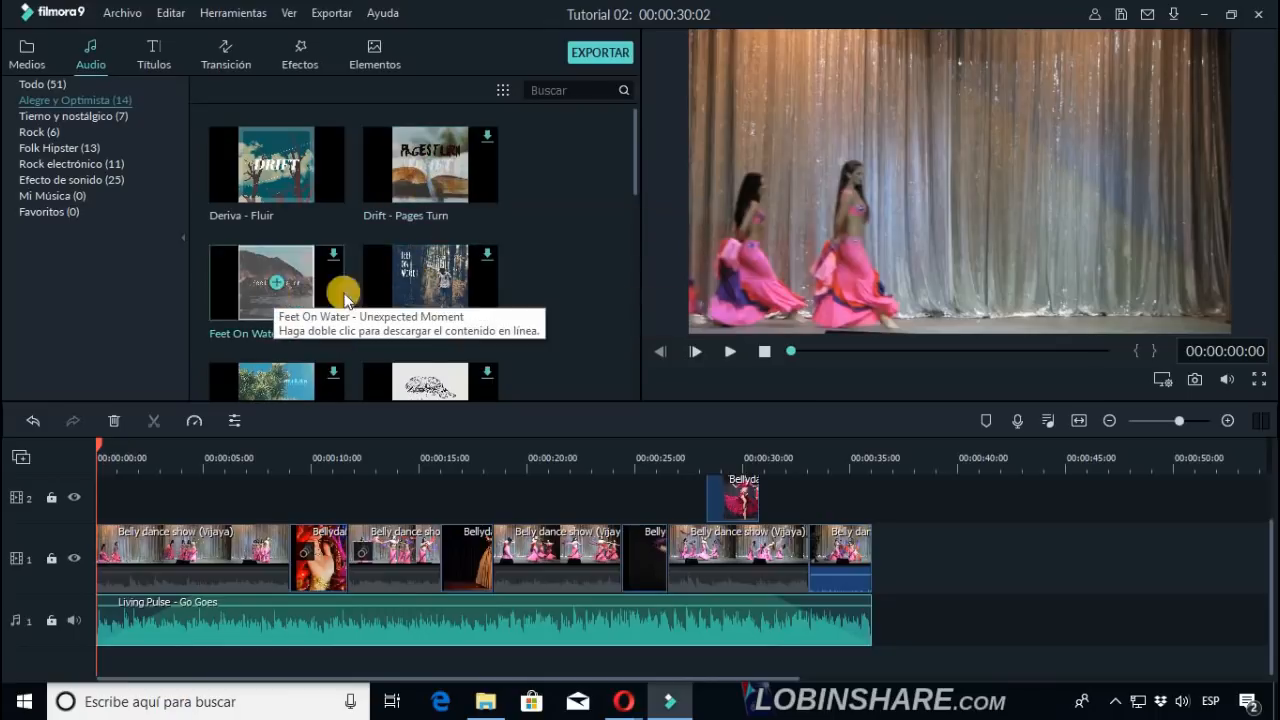
pyautogui.click(460, 289)
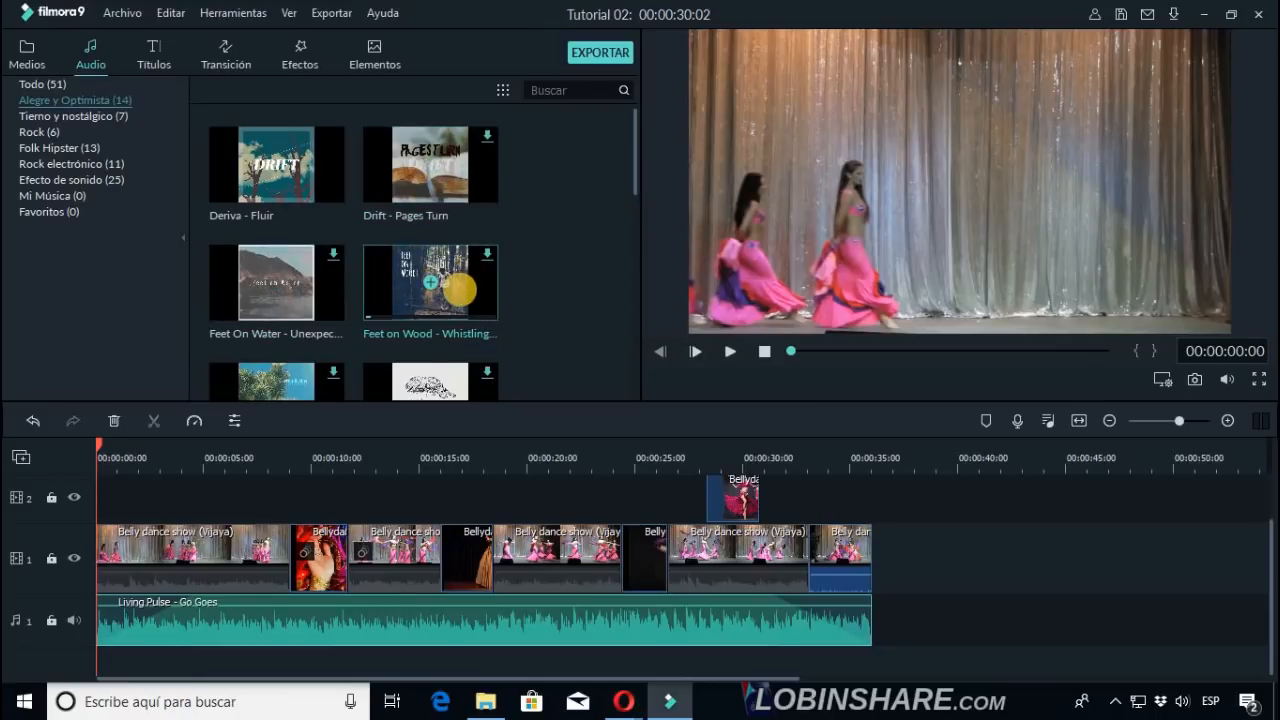
pyautogui.click(334, 201)
pyautogui.click(406, 301)
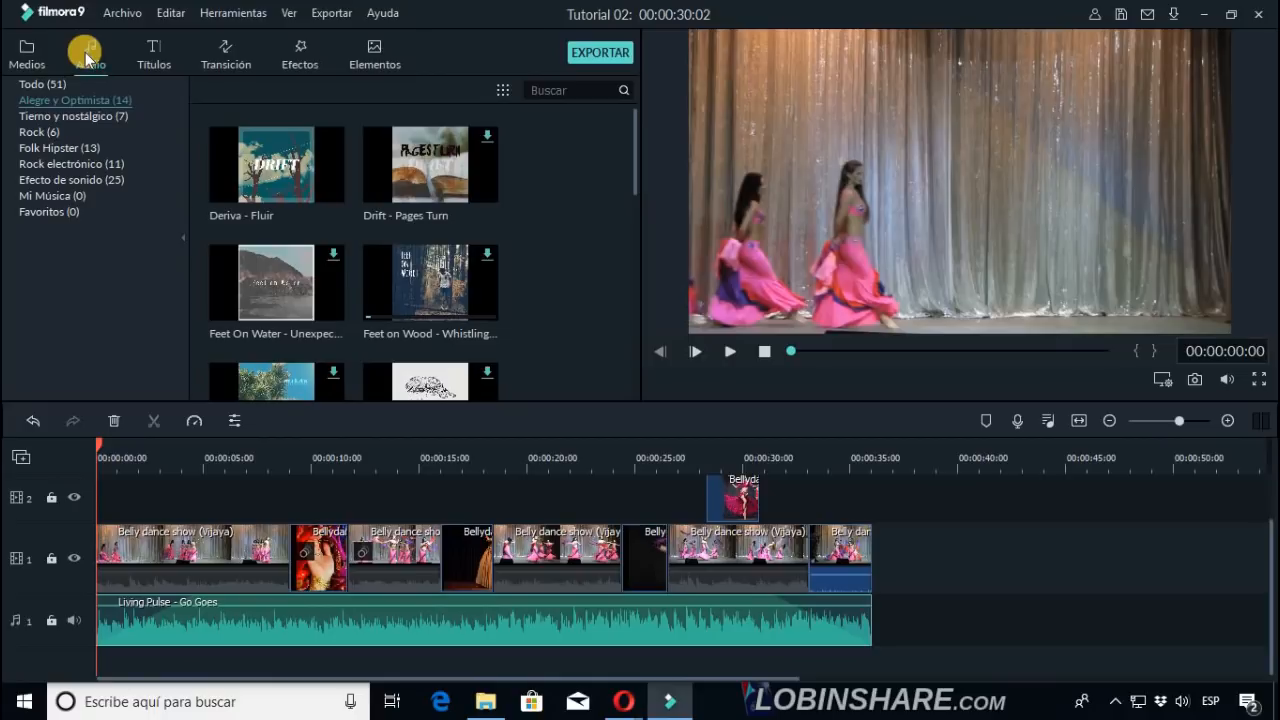
# Look over the media, audio, transition and effects libraries, and browse all title templates from the credits to the intros.
pyautogui.click(148, 66)
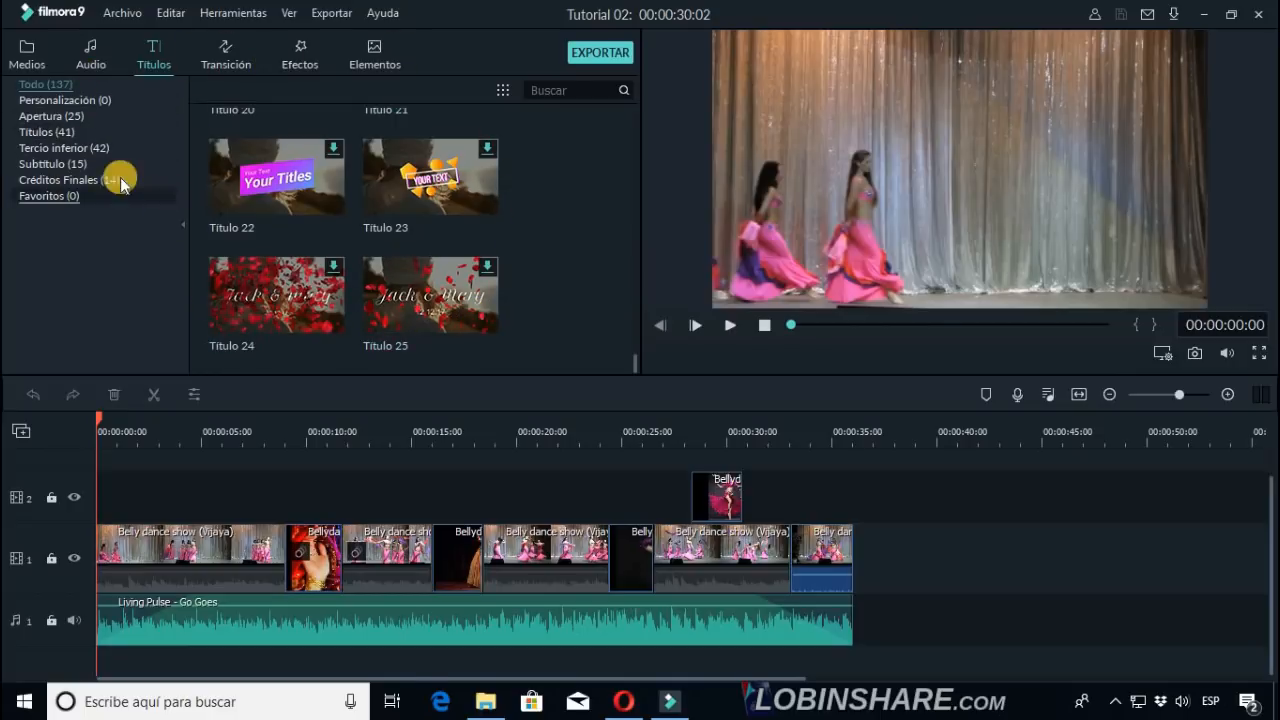
pyautogui.click(26, 52)
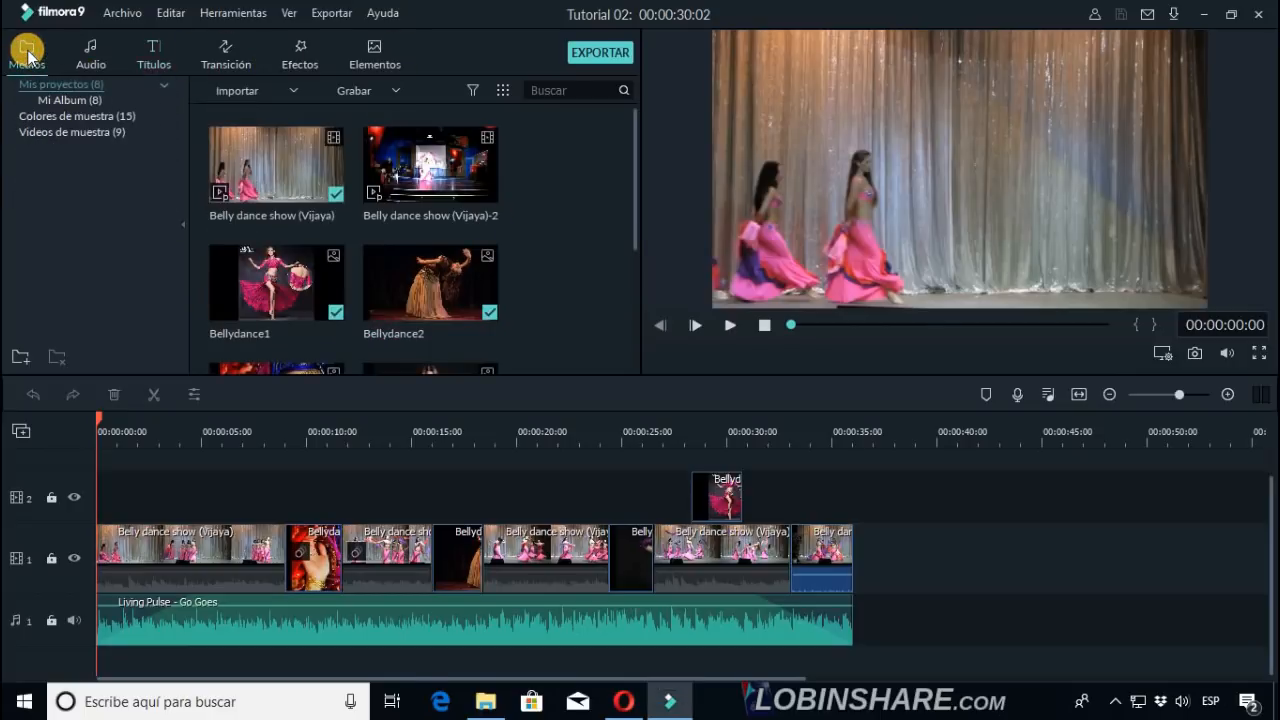
pyautogui.click(88, 62)
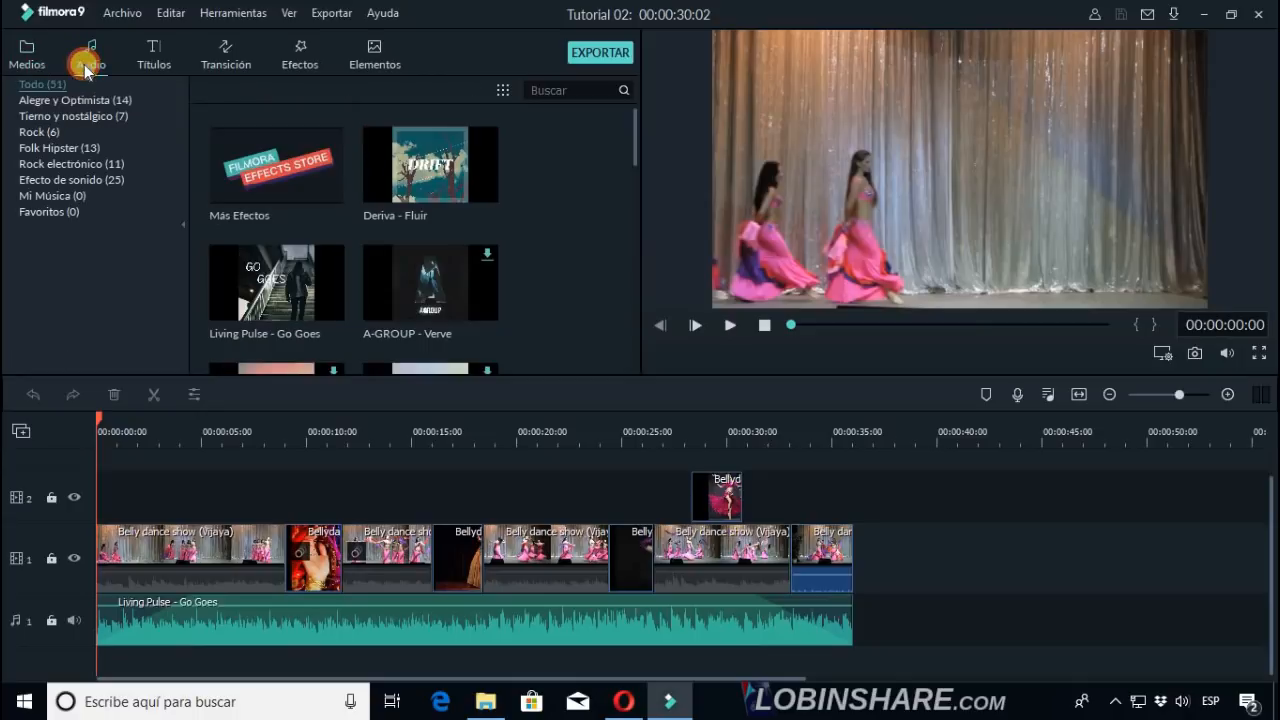
pyautogui.click(207, 66)
pyautogui.click(293, 66)
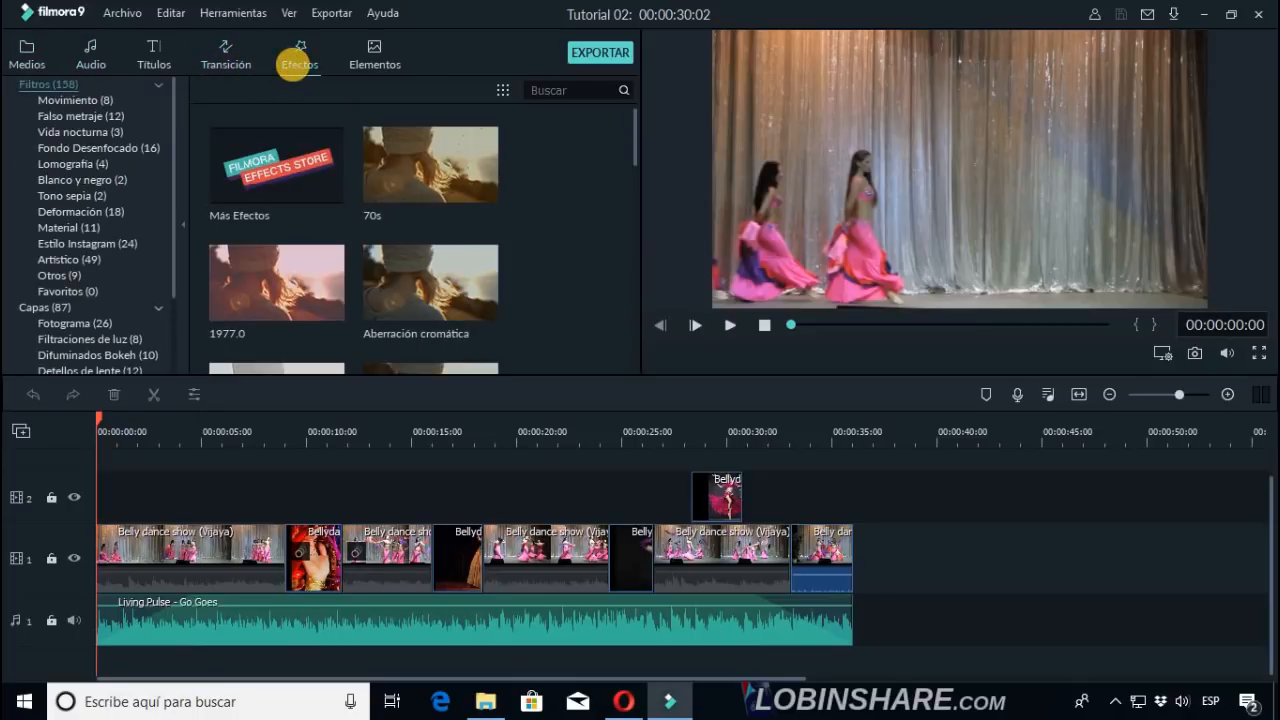
pyautogui.click(154, 60)
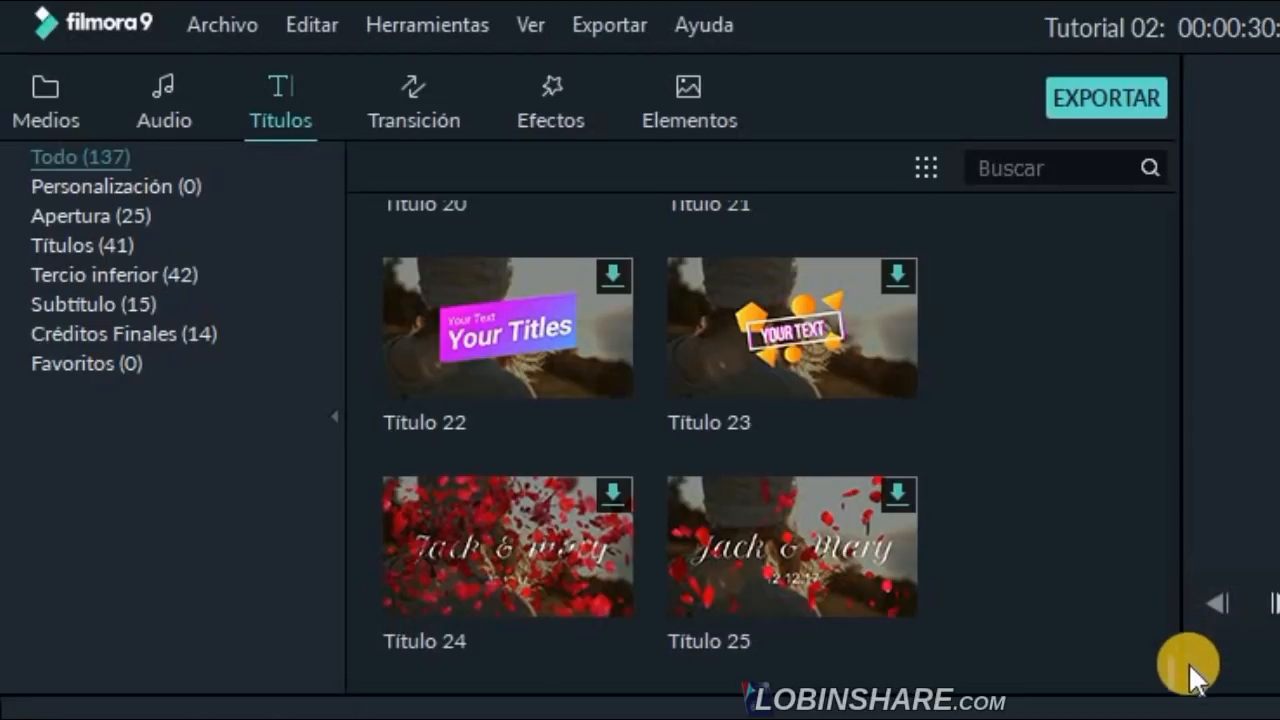
pyautogui.moveTo(1171, 680); pyautogui.dragTo(1174, 205)
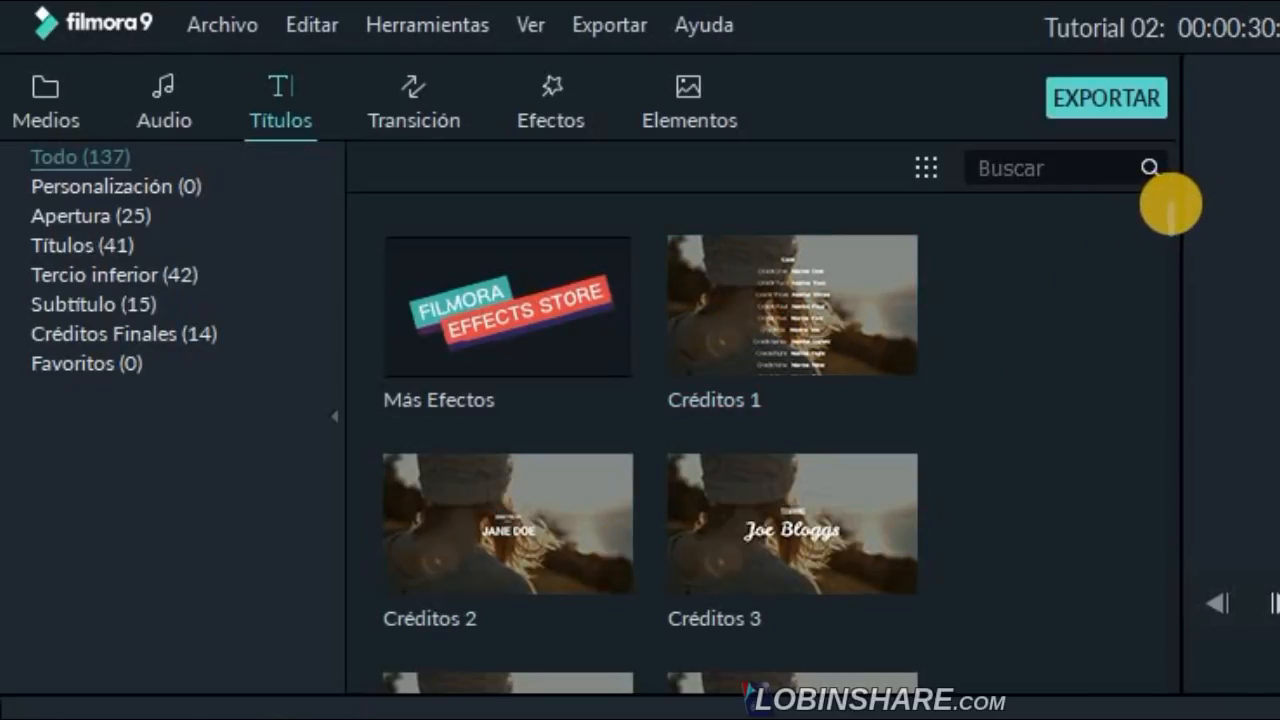
pyautogui.moveTo(1170, 204); pyautogui.dragTo(1166, 262)
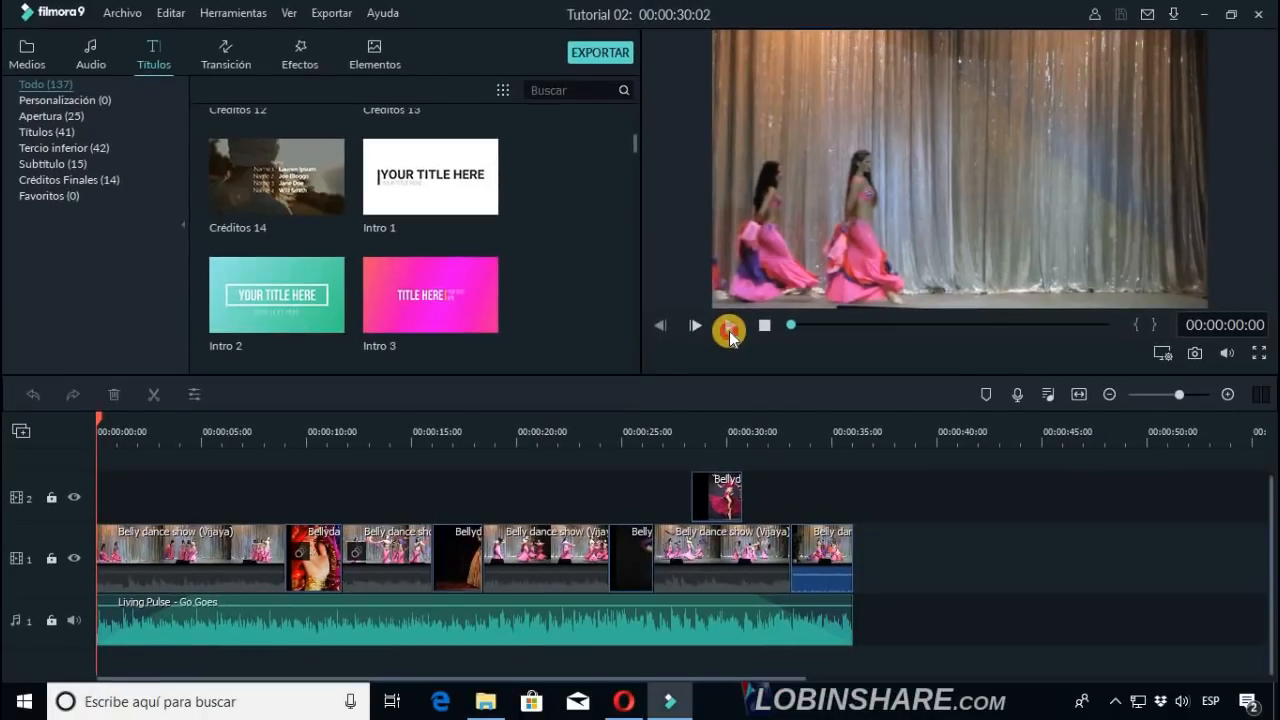
# Play the opening seconds of the project, and find and preview the Tercio Inferior 40 title template.
pyautogui.click(1087, 489)
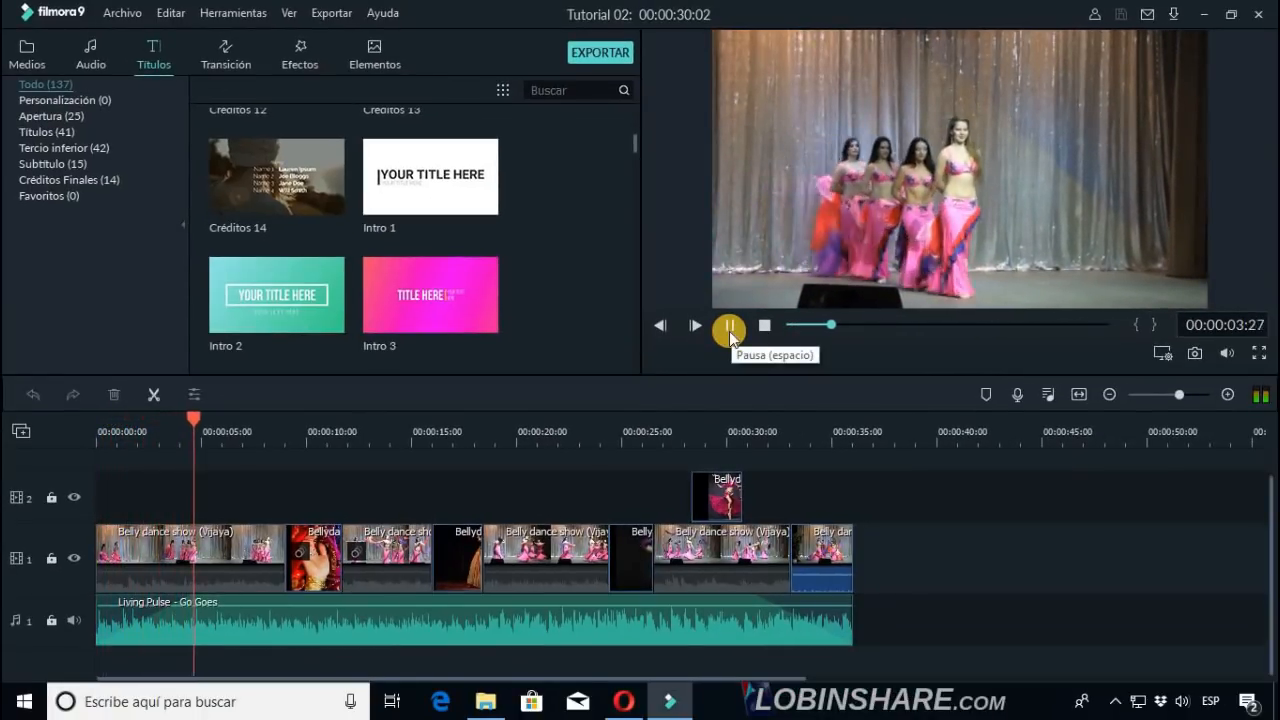
pyautogui.click(729, 331)
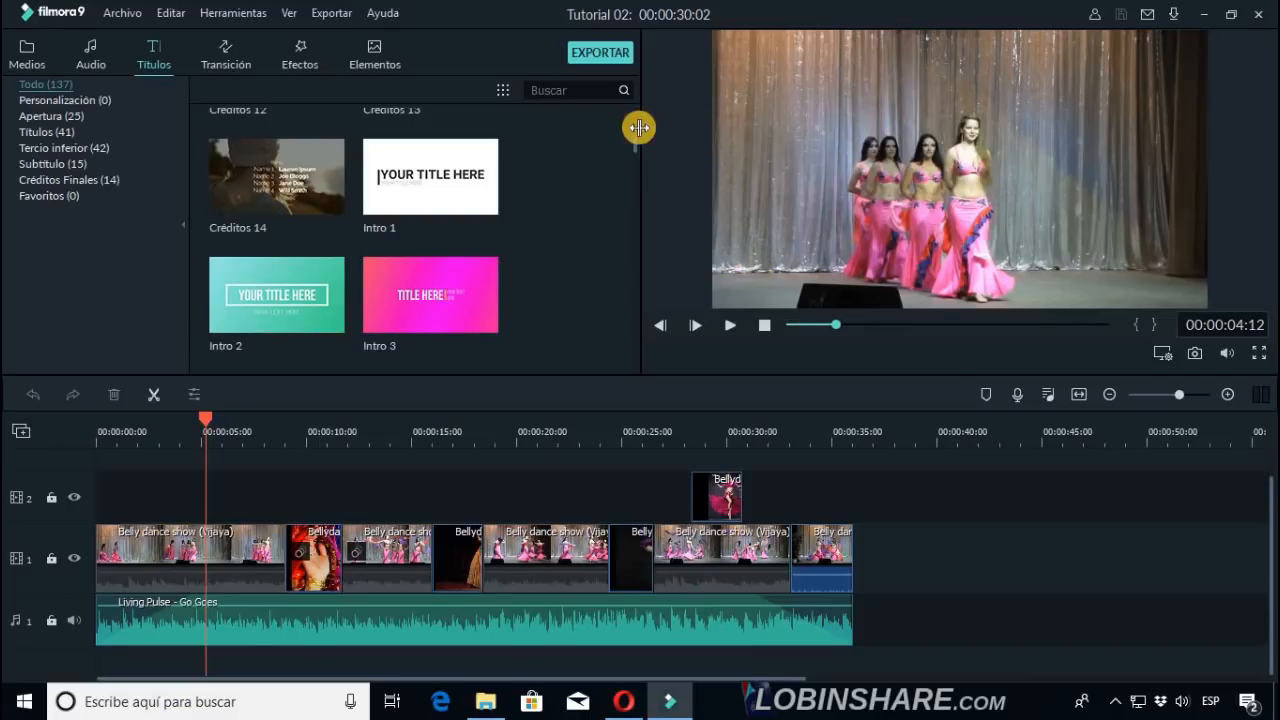
pyautogui.scroll(3, 638, 143)
pyautogui.moveTo(637, 140); pyautogui.dragTo(626, 214)
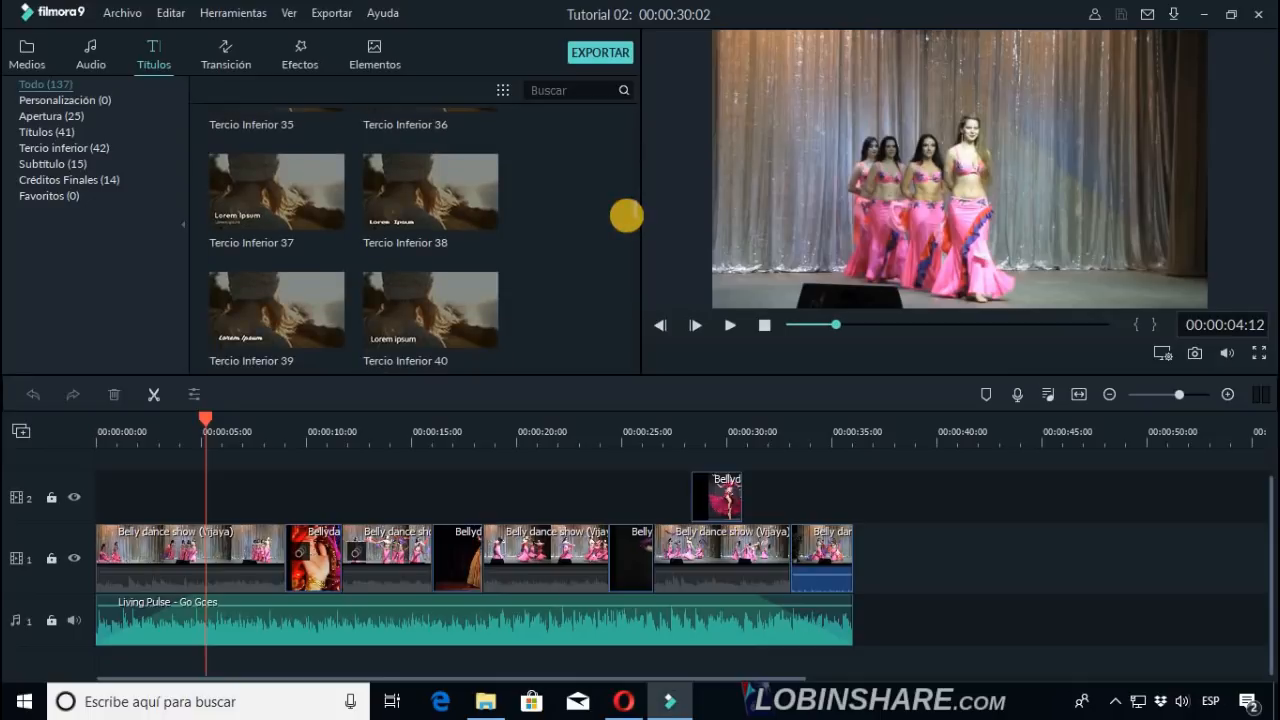
pyautogui.click(465, 320)
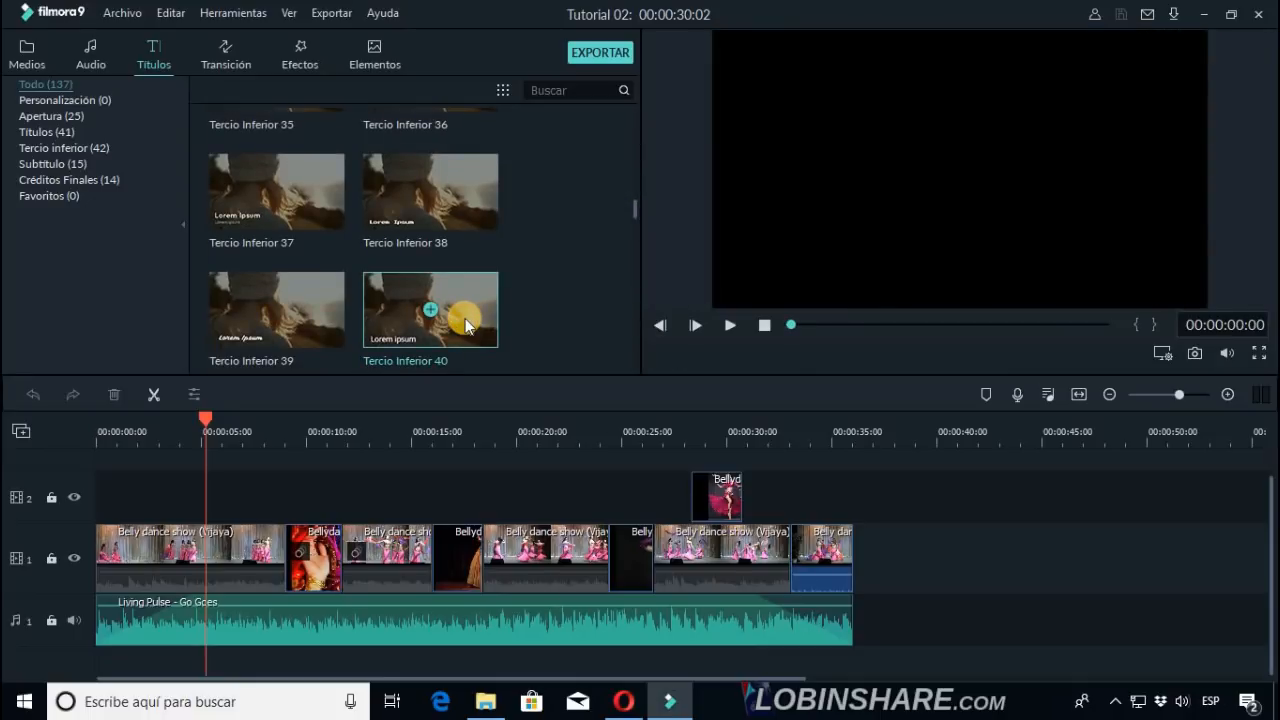
pyautogui.click(733, 325)
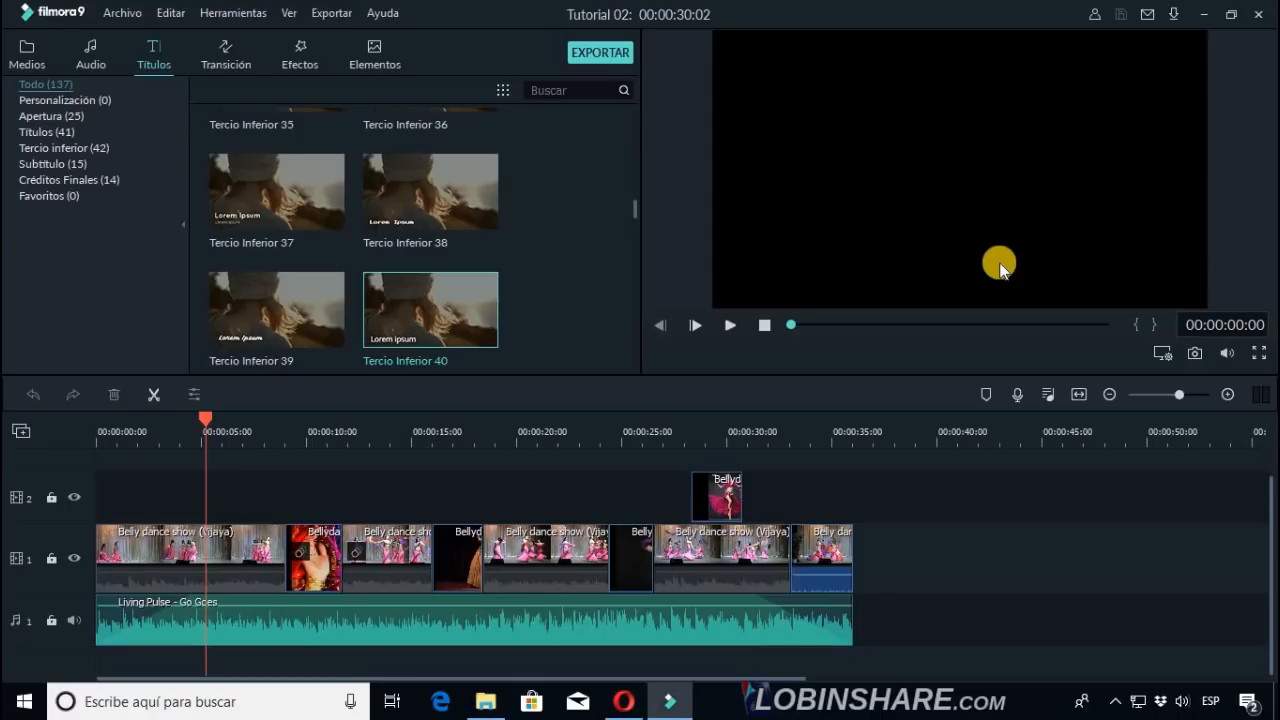
# Add the Tercio Inferior 40 title to video track 2 above the first clip, starting at about 00:00:02:08, and shorten it.
pyautogui.click(204, 424)
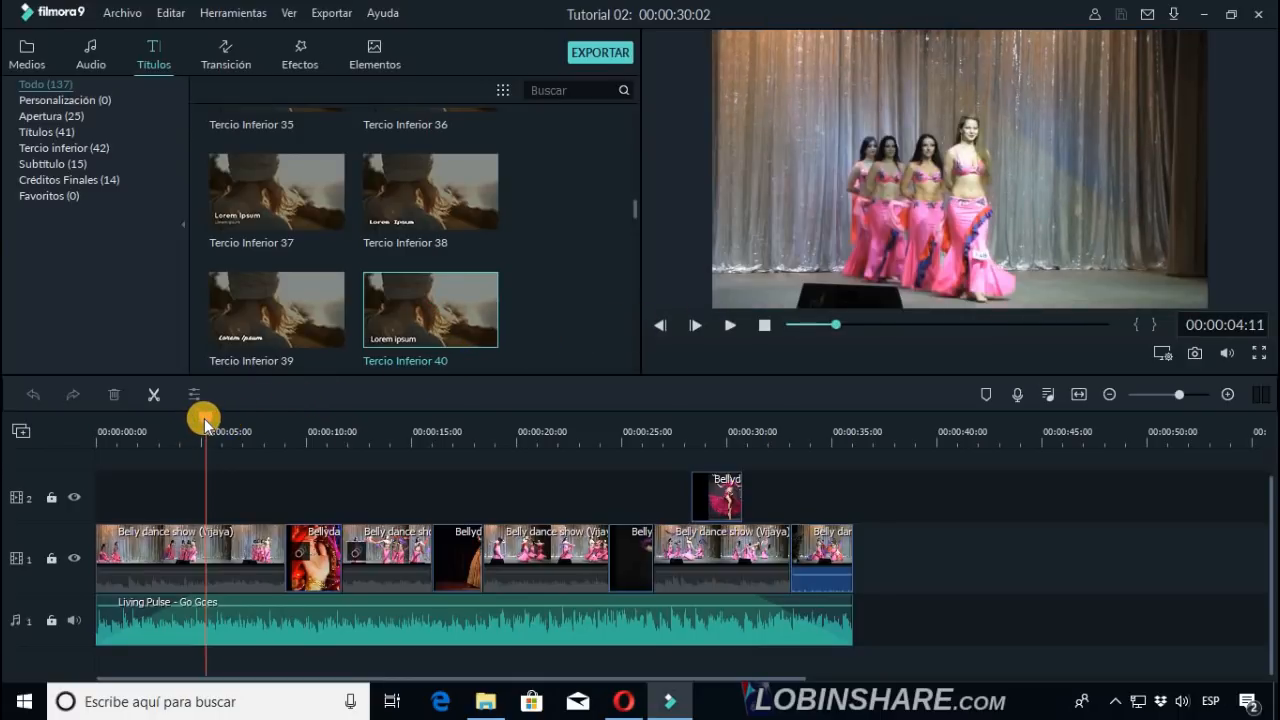
pyautogui.moveTo(204, 422); pyautogui.dragTo(166, 414)
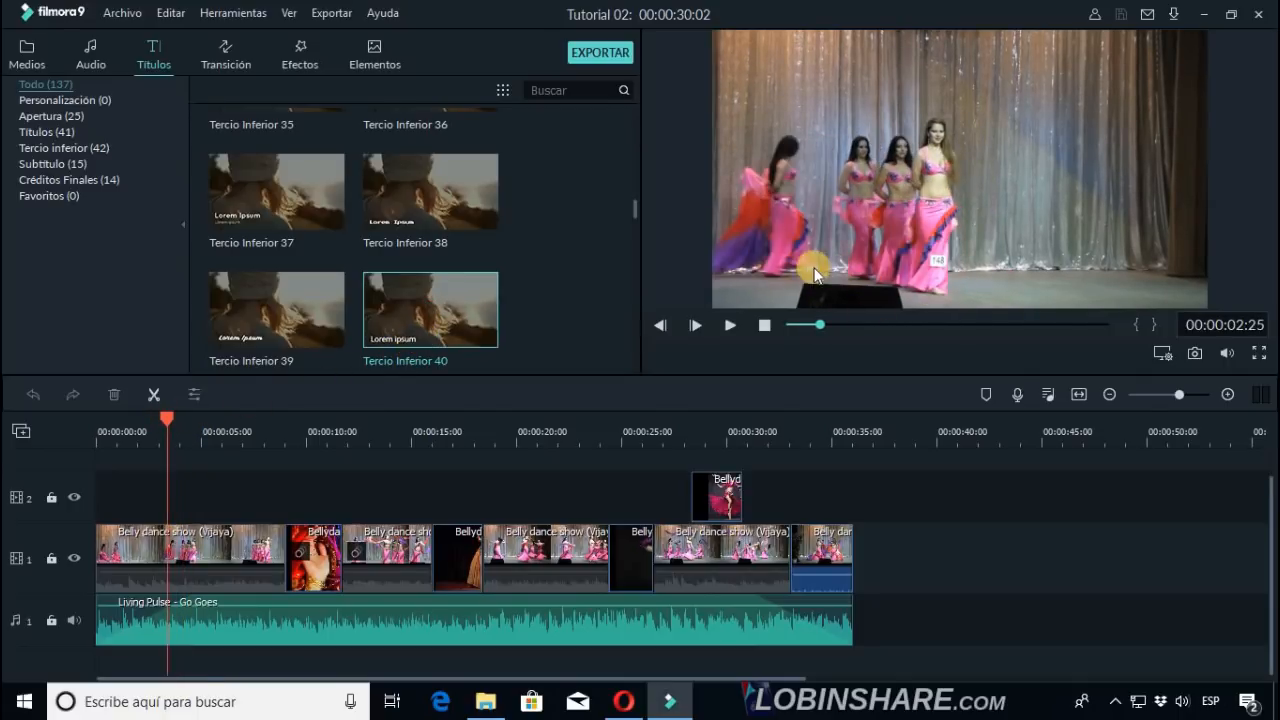
pyautogui.moveTo(447, 322)
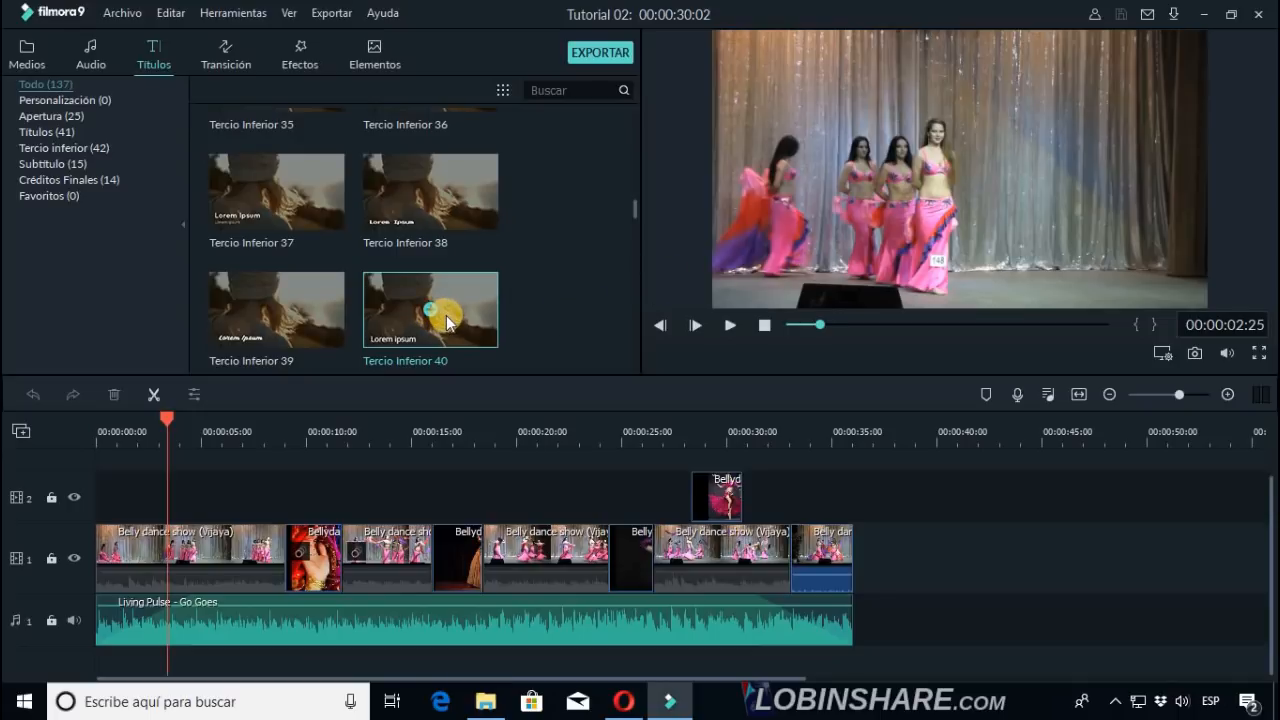
pyautogui.moveTo(447, 322); pyautogui.dragTo(160, 505)
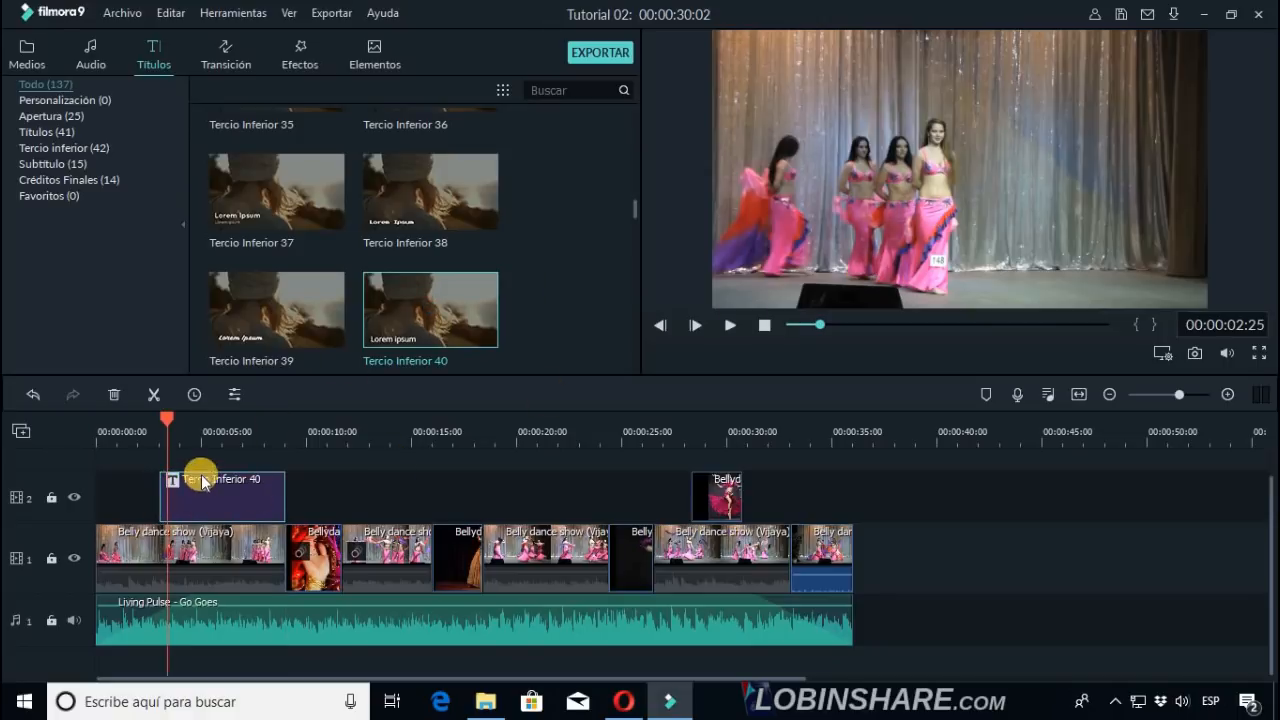
pyautogui.click(217, 438)
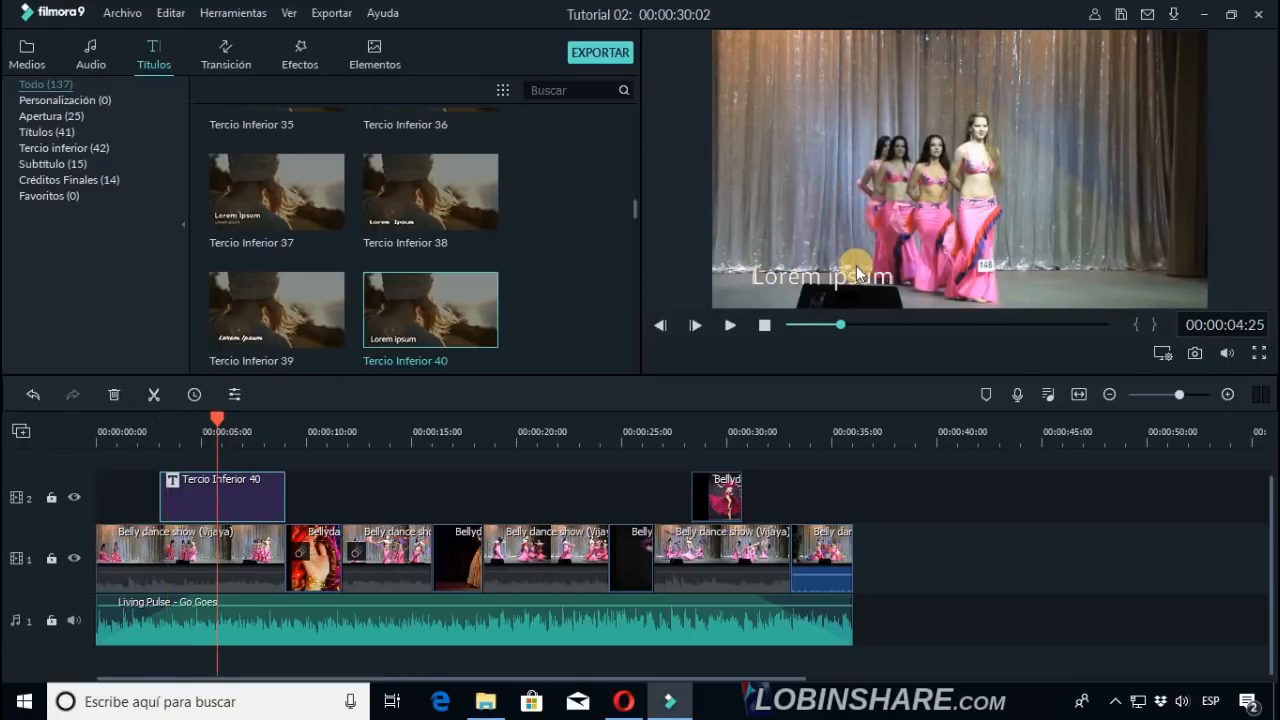
pyautogui.moveTo(248, 489)
pyautogui.mouseDown()
pyautogui.moveTo(278, 493)
pyautogui.moveTo(260, 493)
pyautogui.mouseUp()
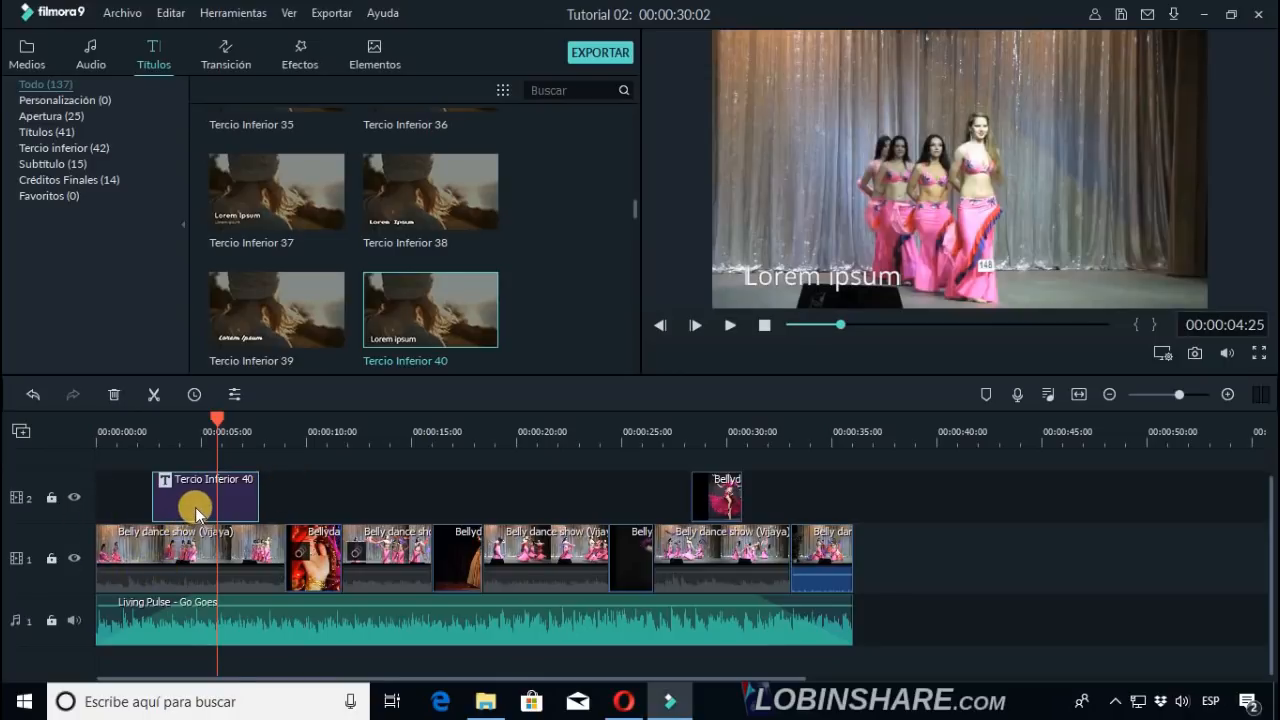
# Try placing the title on video track 1 over the first belly dance clip, and undo the move.
pyautogui.moveTo(196, 510); pyautogui.dragTo(192, 563)
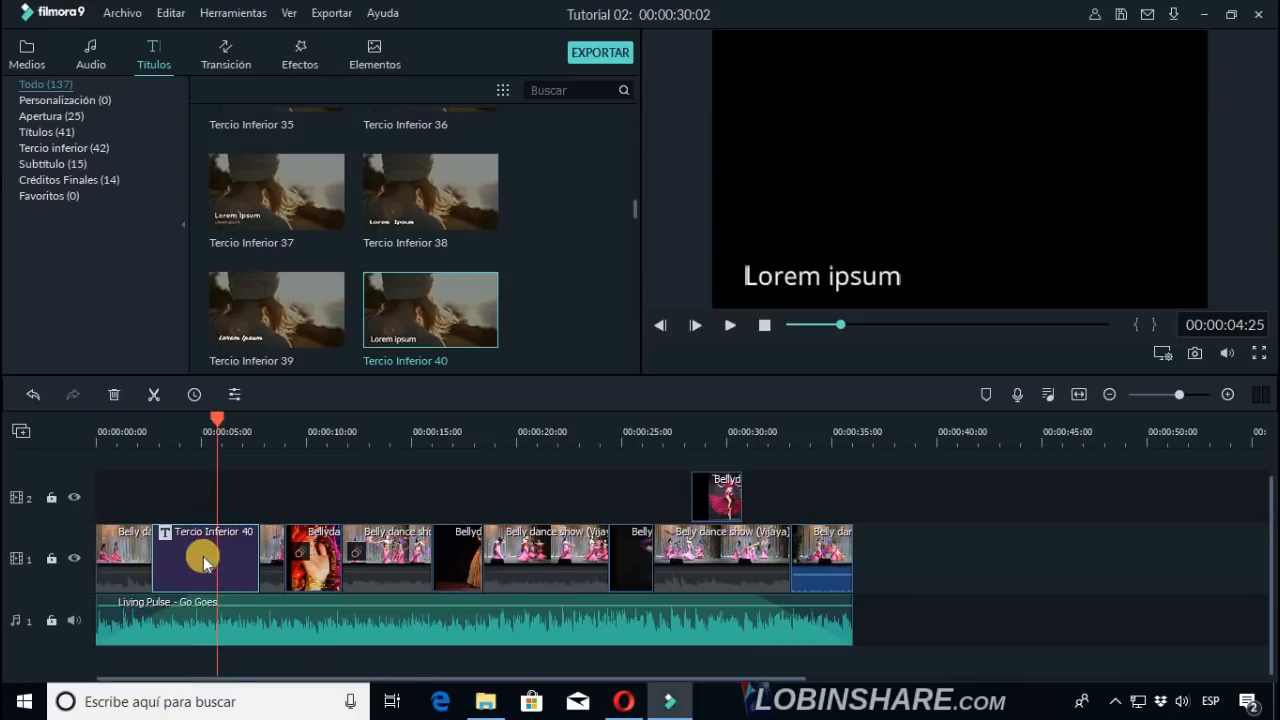
pyautogui.click(35, 398)
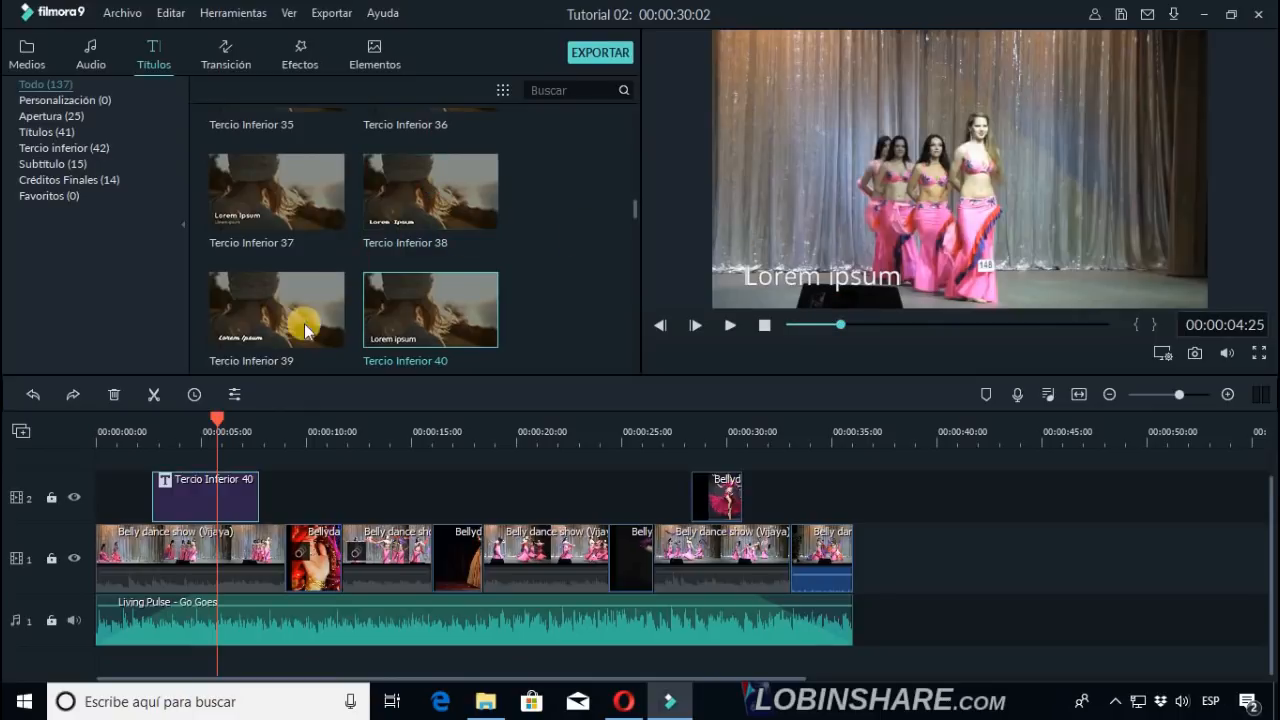
# Open the Tercio Inferior 40 title for editing and replace its placeholder text with "Cómo hacer Videos".
pyautogui.moveTo(218, 418); pyautogui.dragTo(209, 416)
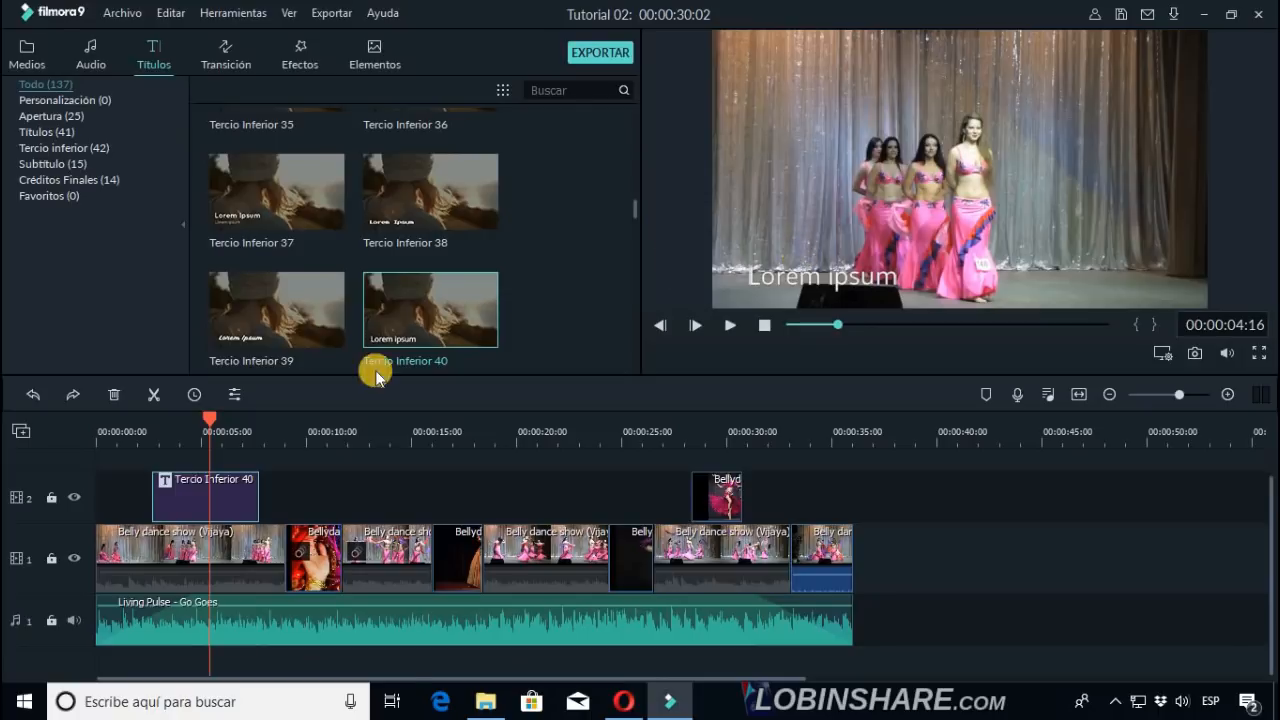
pyautogui.doubleClick(196, 505)
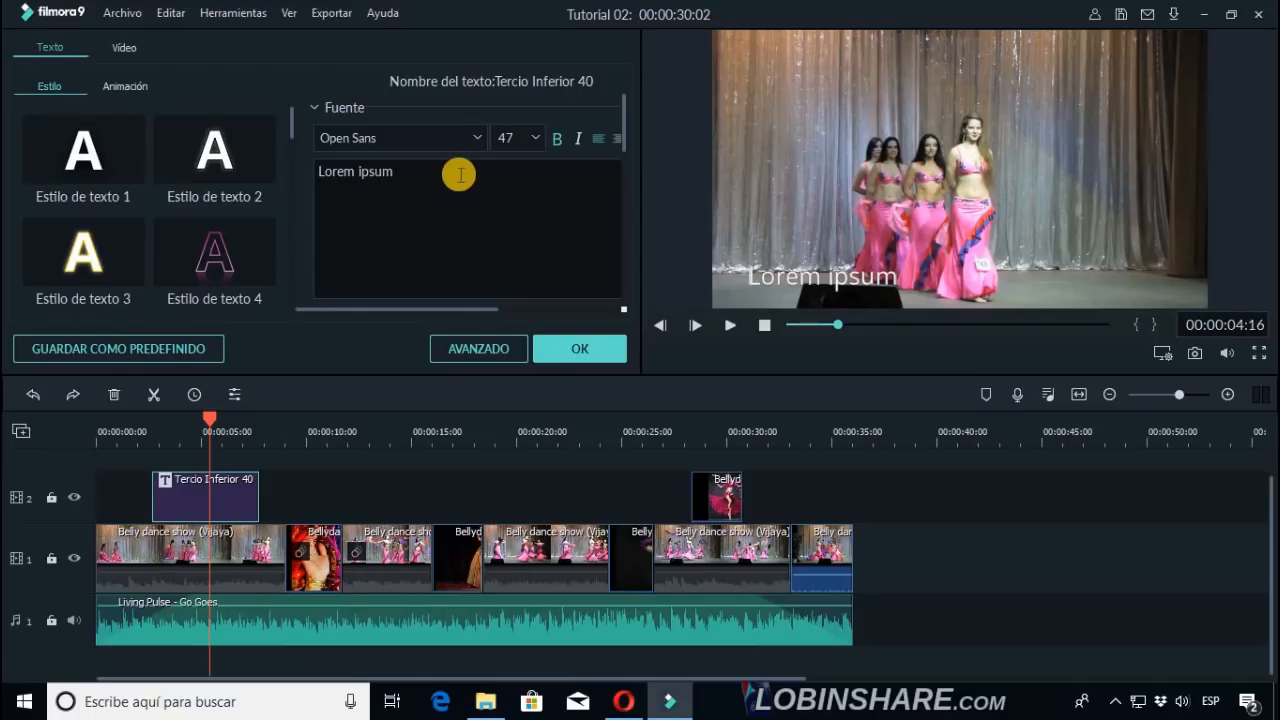
pyautogui.moveTo(434, 171); pyautogui.dragTo(321, 148)
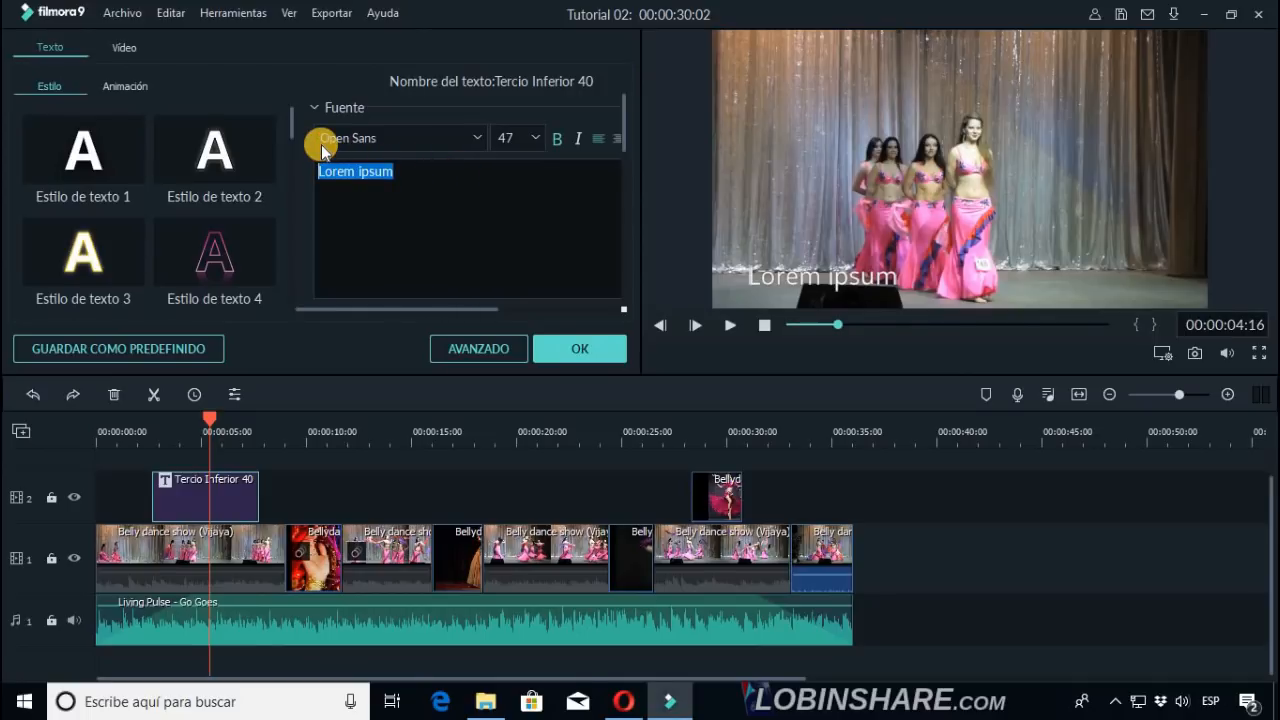
pyautogui.write('Cómo hacer Vi')
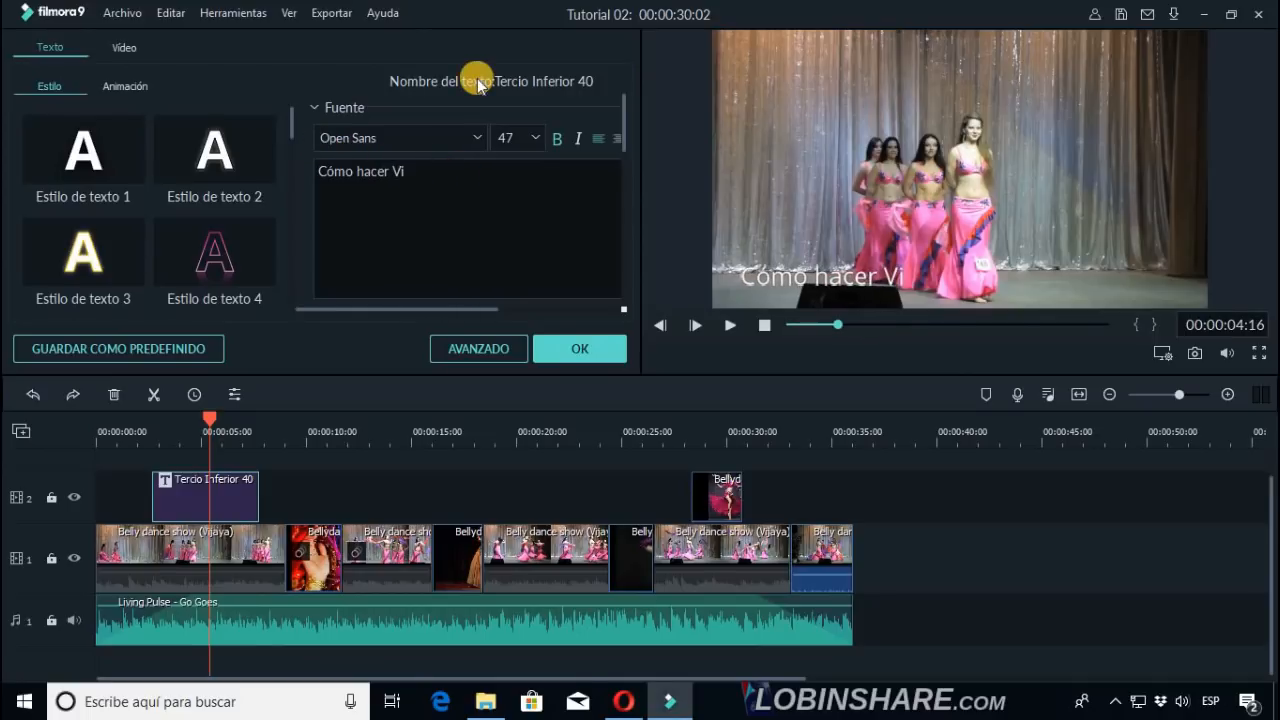
pyautogui.write('deos')
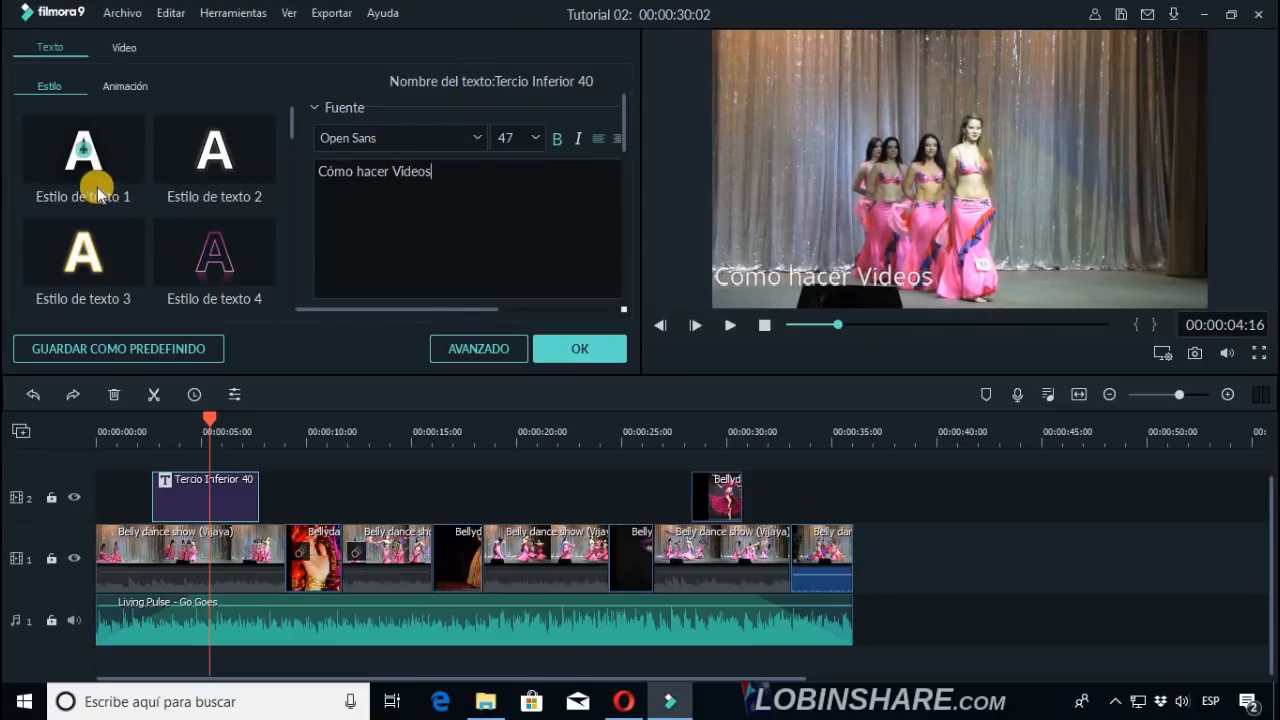
pyautogui.click(130, 48)
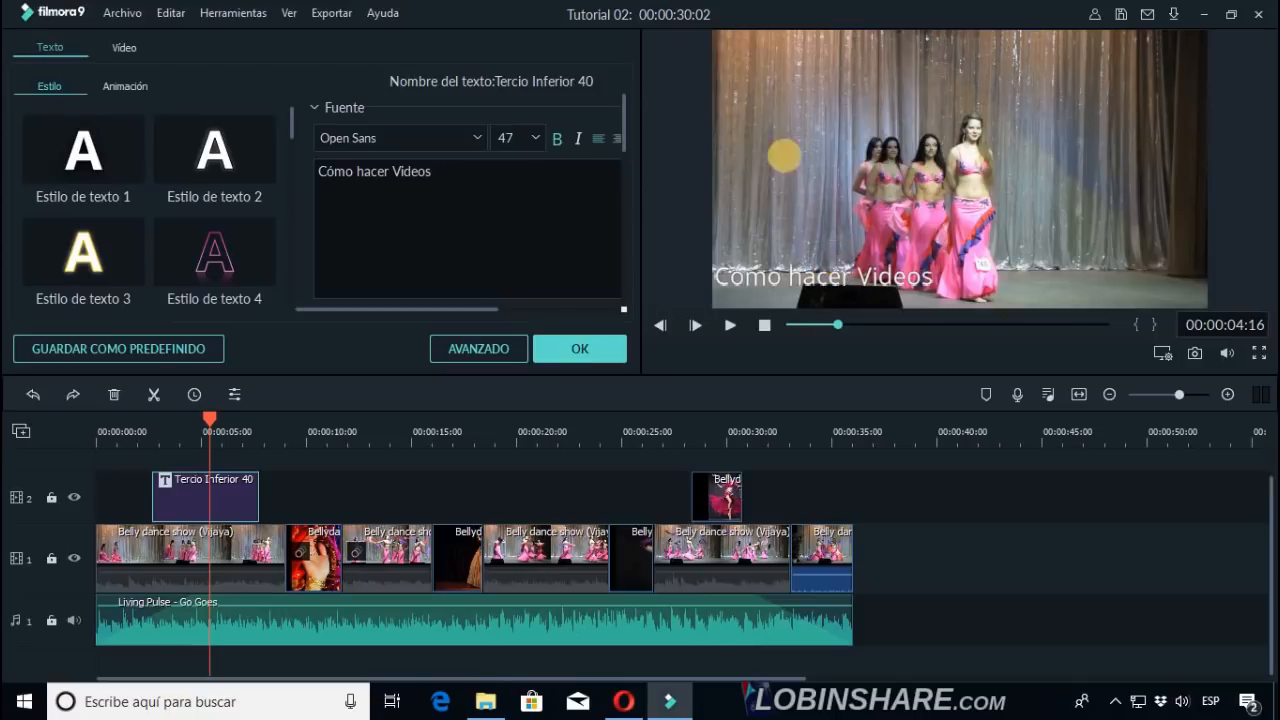
# Try Estilo de texto 4 on the title with the fonts November Regular, Noto Serif Bold Italic and Noto Serif.
pyautogui.click(217, 268)
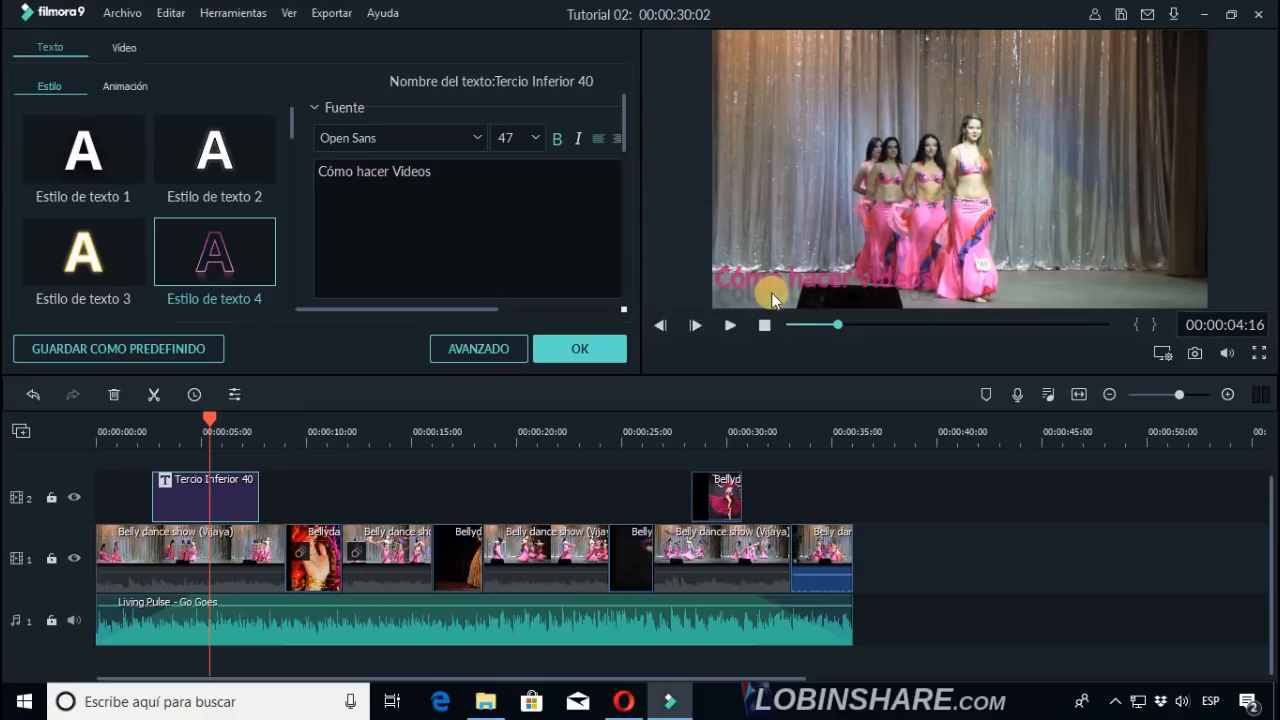
pyautogui.click(479, 135)
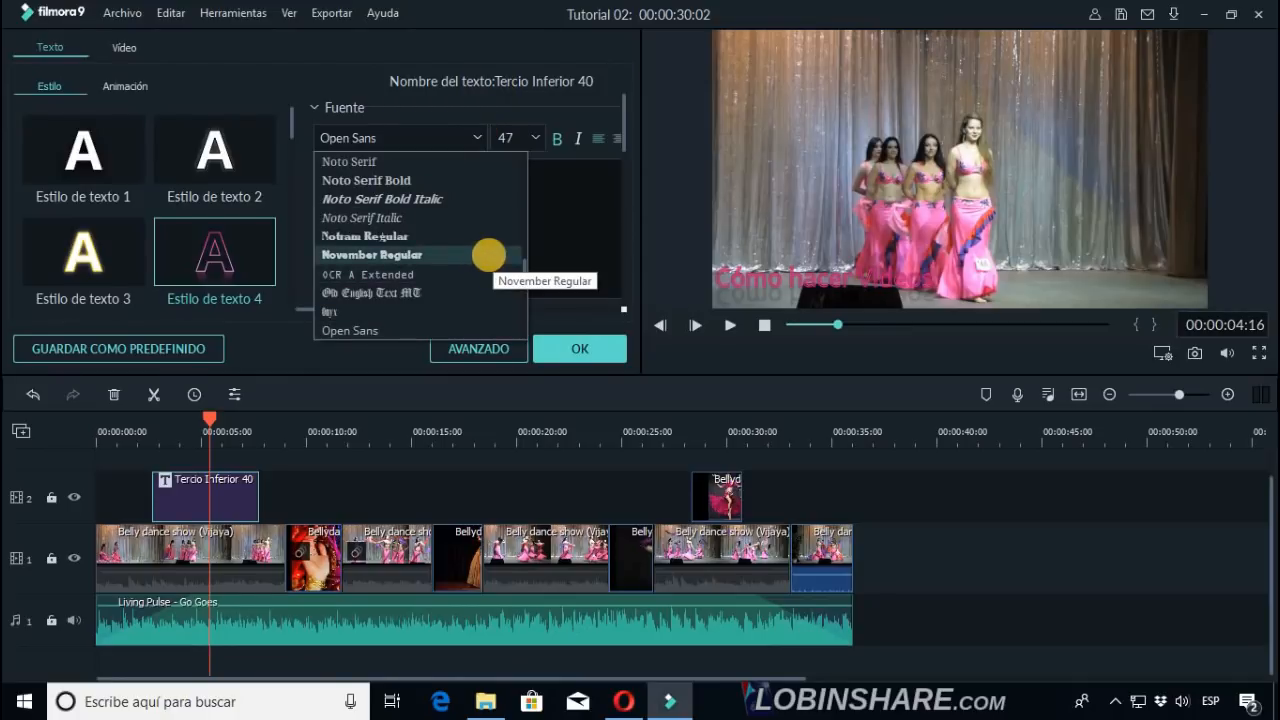
pyautogui.click(490, 258)
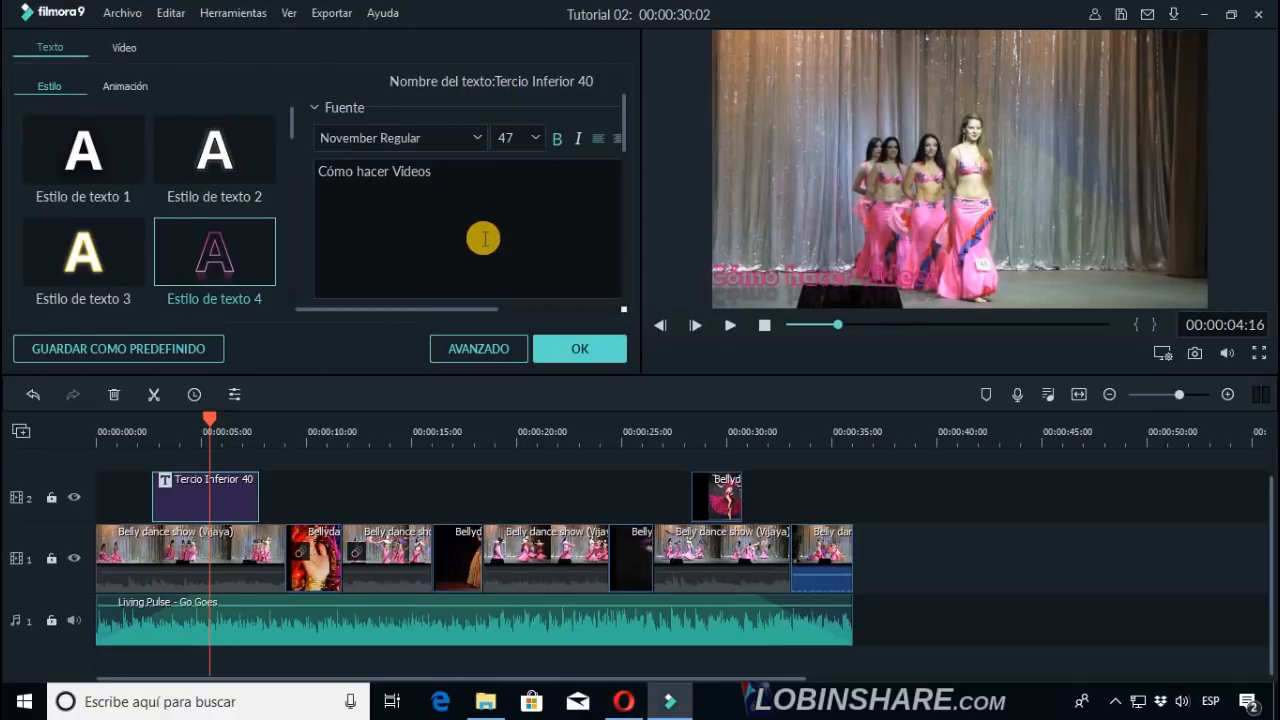
pyautogui.click(478, 135)
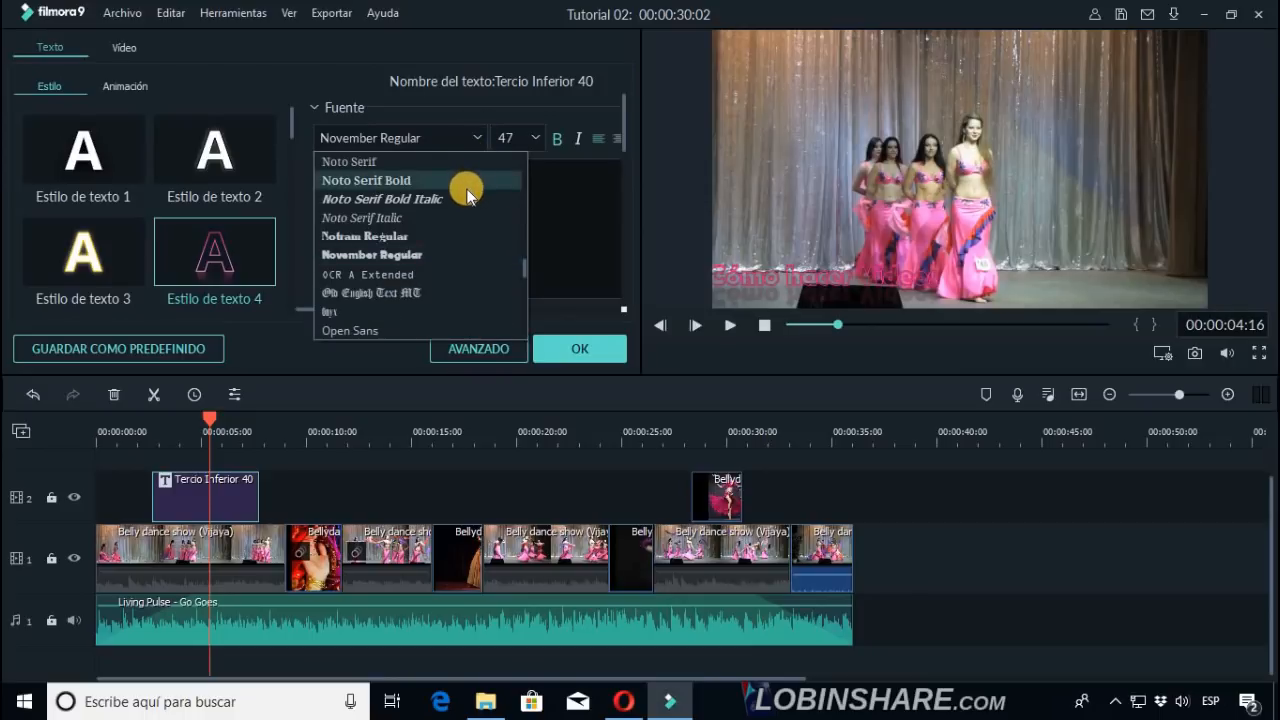
pyautogui.click(467, 194)
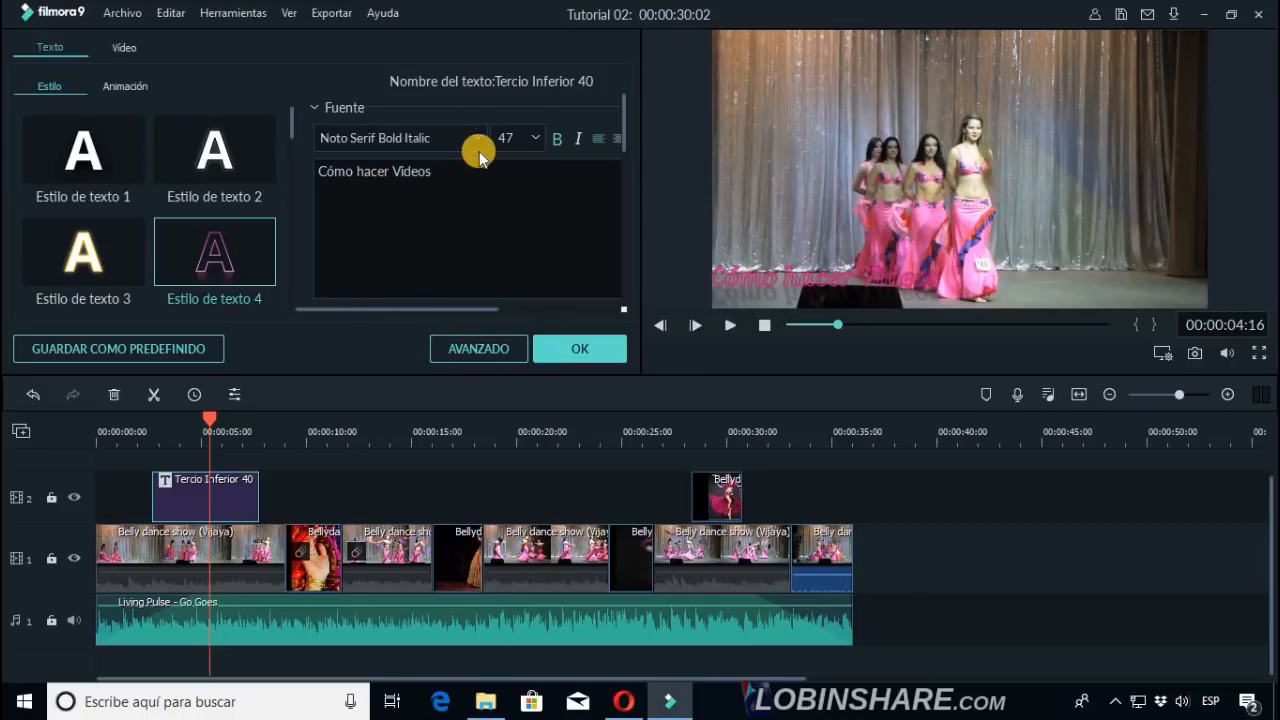
pyautogui.click(474, 142)
pyautogui.scroll(1, 474, 157)
pyautogui.click(471, 163)
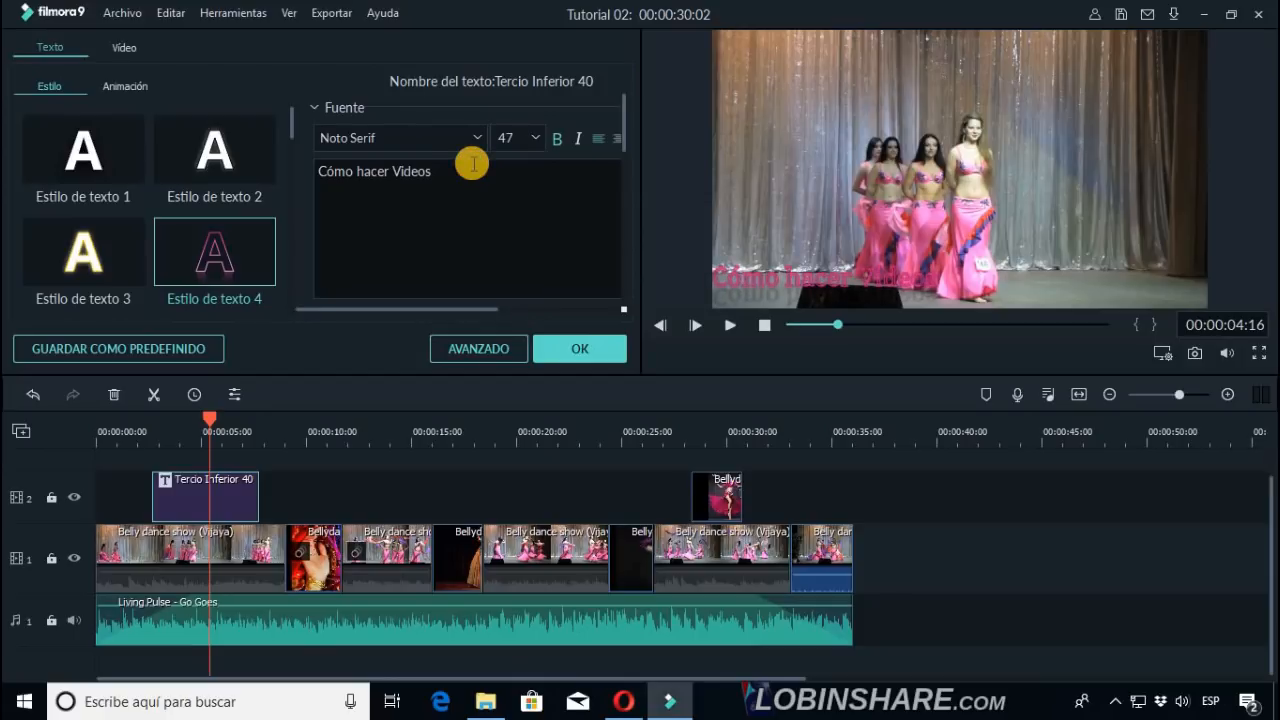
# Format the title text in Lucida Sans Unicode at size 62 with the yellow Estilo de texto 8.
pyautogui.click(535, 140)
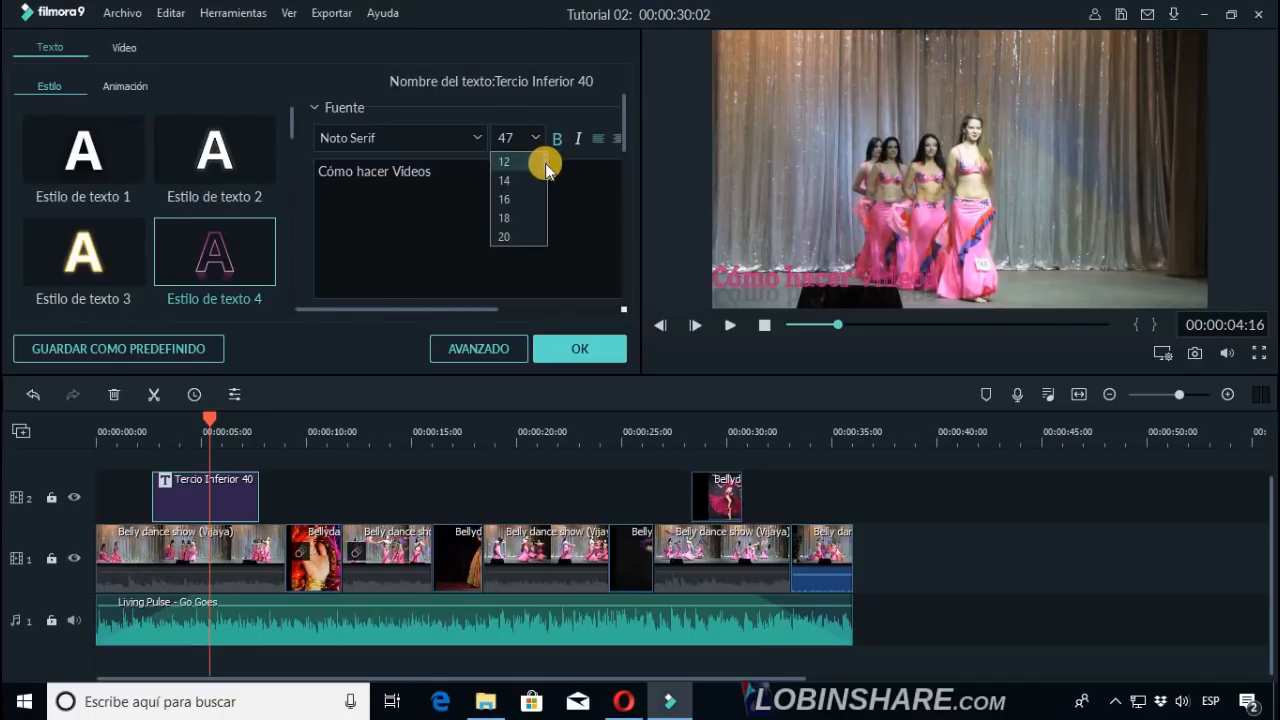
pyautogui.scroll(-4, 545, 185)
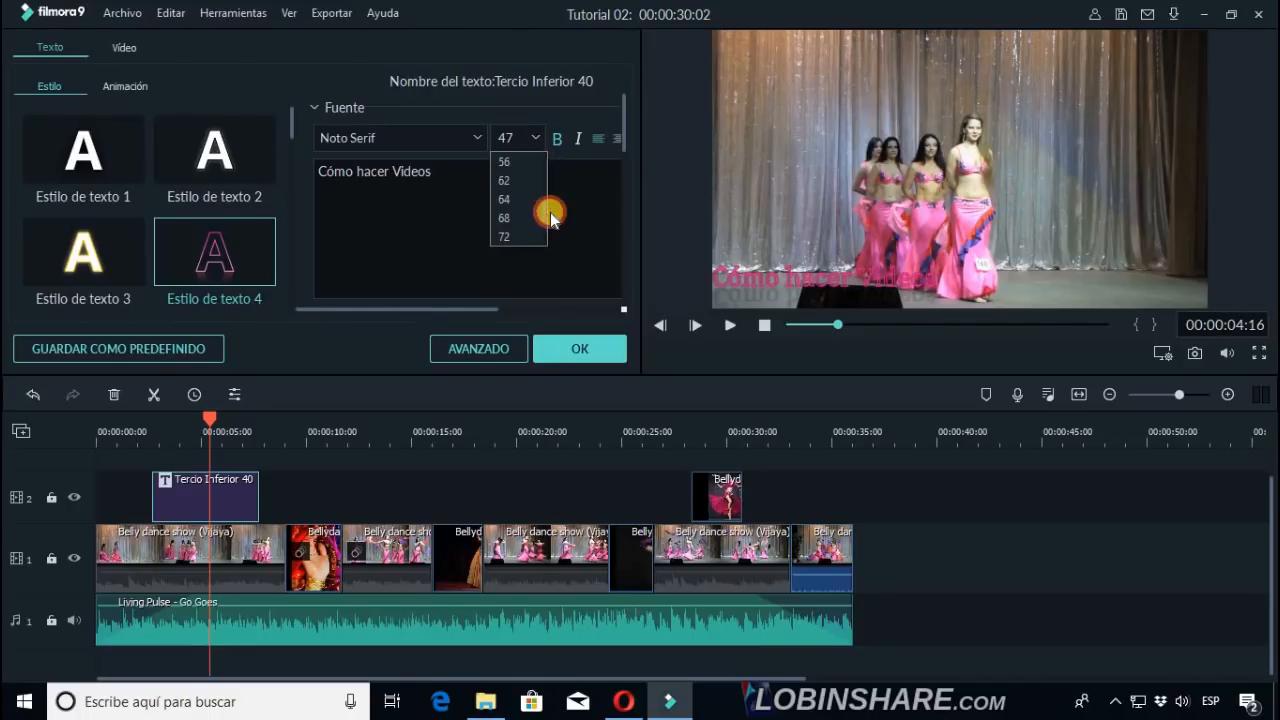
pyautogui.click(520, 186)
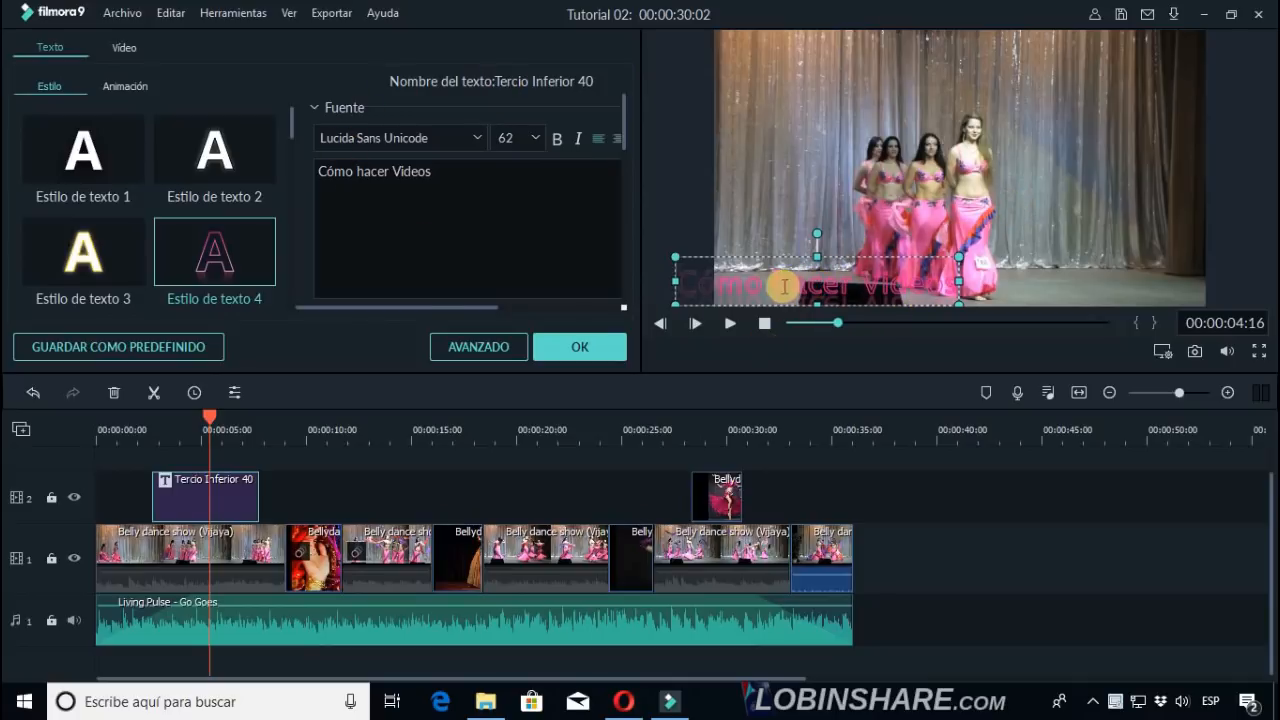
pyautogui.moveTo(292, 117); pyautogui.dragTo(288, 156)
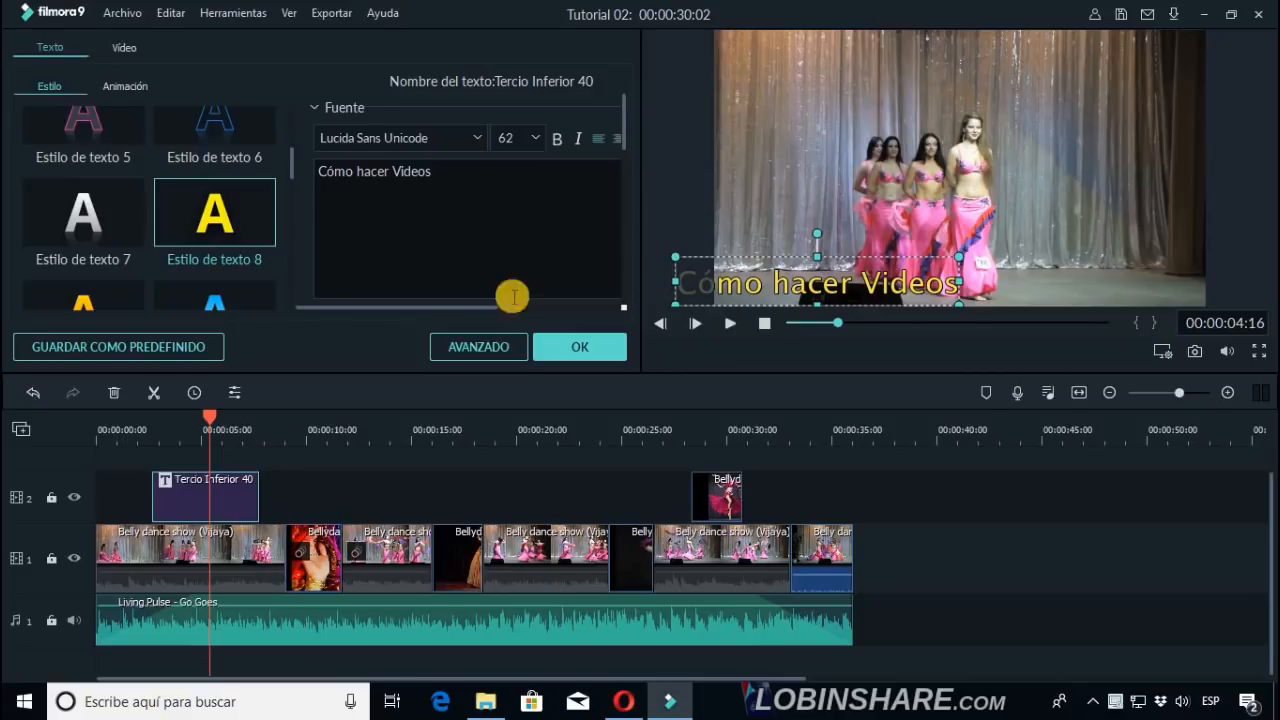
# Enlarge the title's text box slightly and place it along the lower edge of the frame, fully inside its left side.
pyautogui.moveTo(775, 260); pyautogui.dragTo(813, 258)
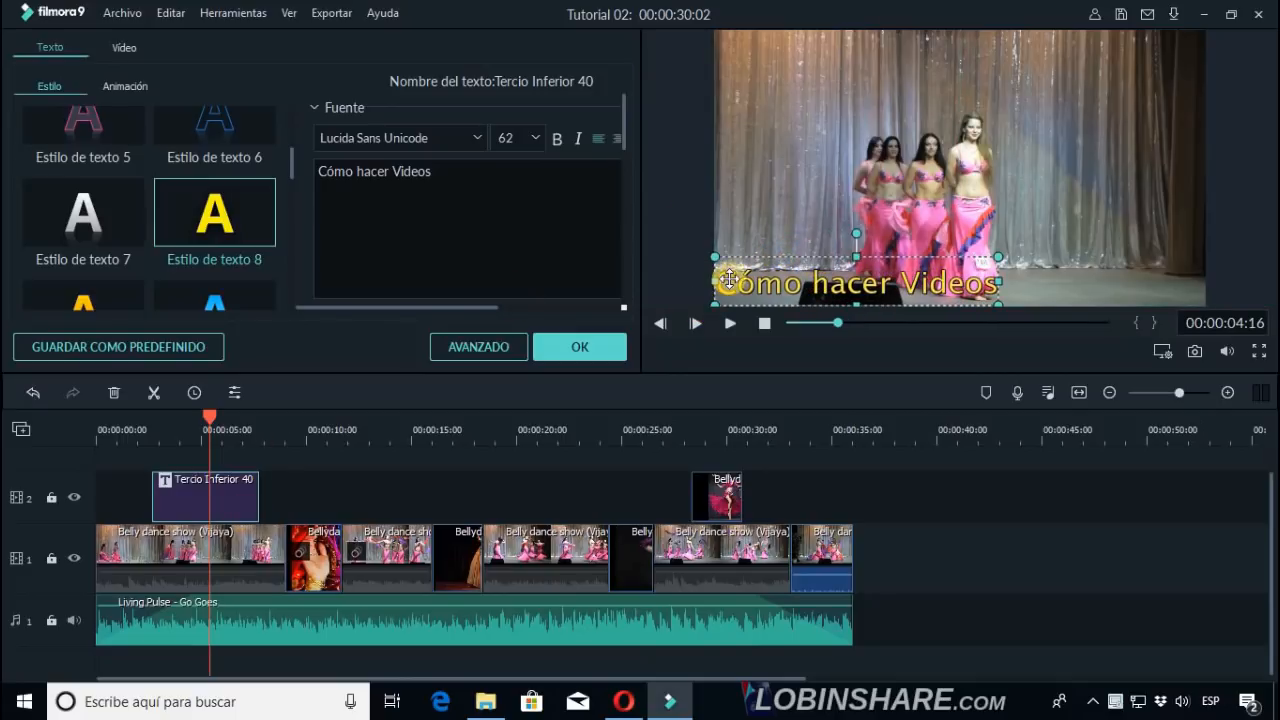
pyautogui.moveTo(770, 254); pyautogui.dragTo(1000, 86)
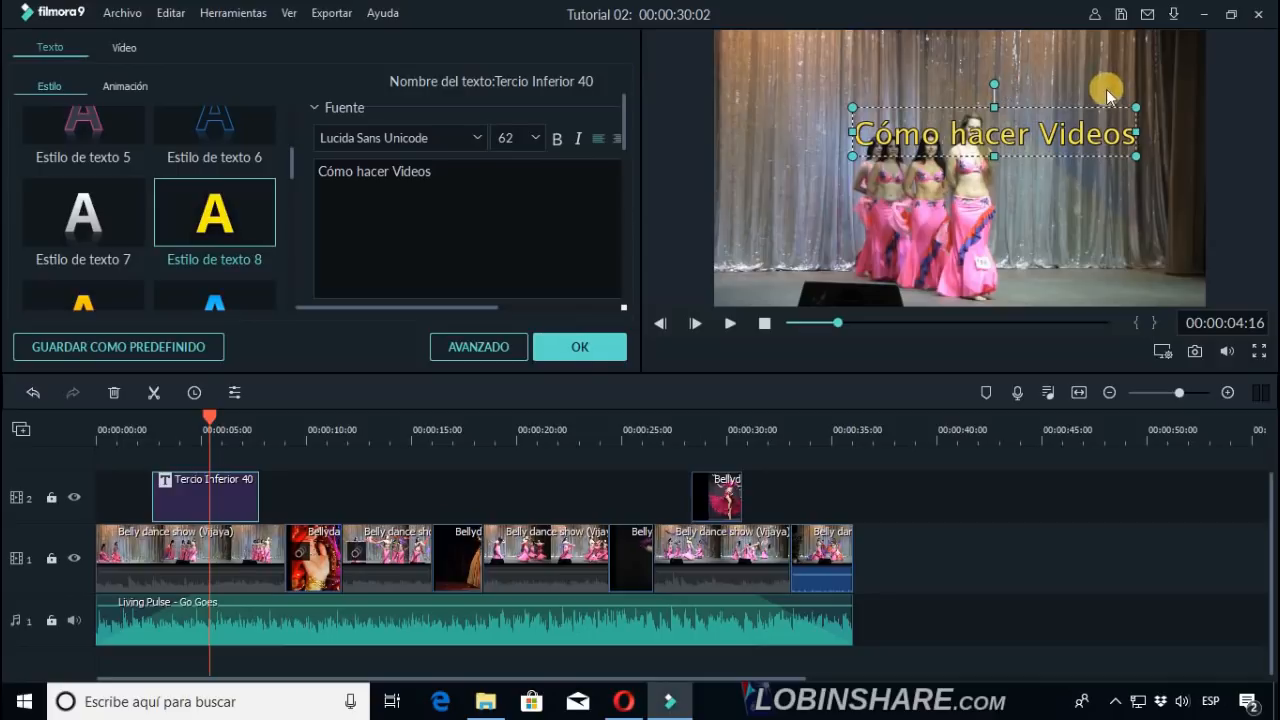
pyautogui.moveTo(1136, 107)
pyautogui.mouseDown()
pyautogui.moveTo(1145, 118)
pyautogui.moveTo(1152, 95)
pyautogui.moveTo(1134, 100)
pyautogui.mouseUp()
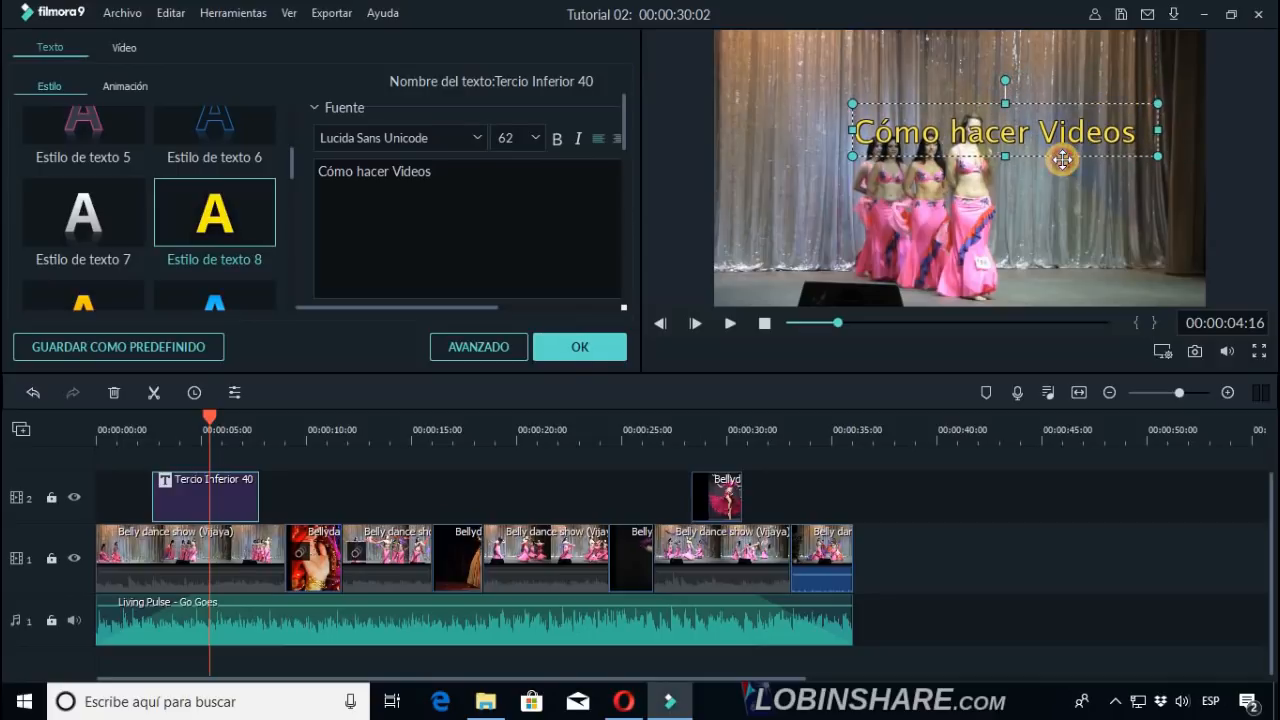
pyautogui.moveTo(1062, 160); pyautogui.dragTo(945, 310)
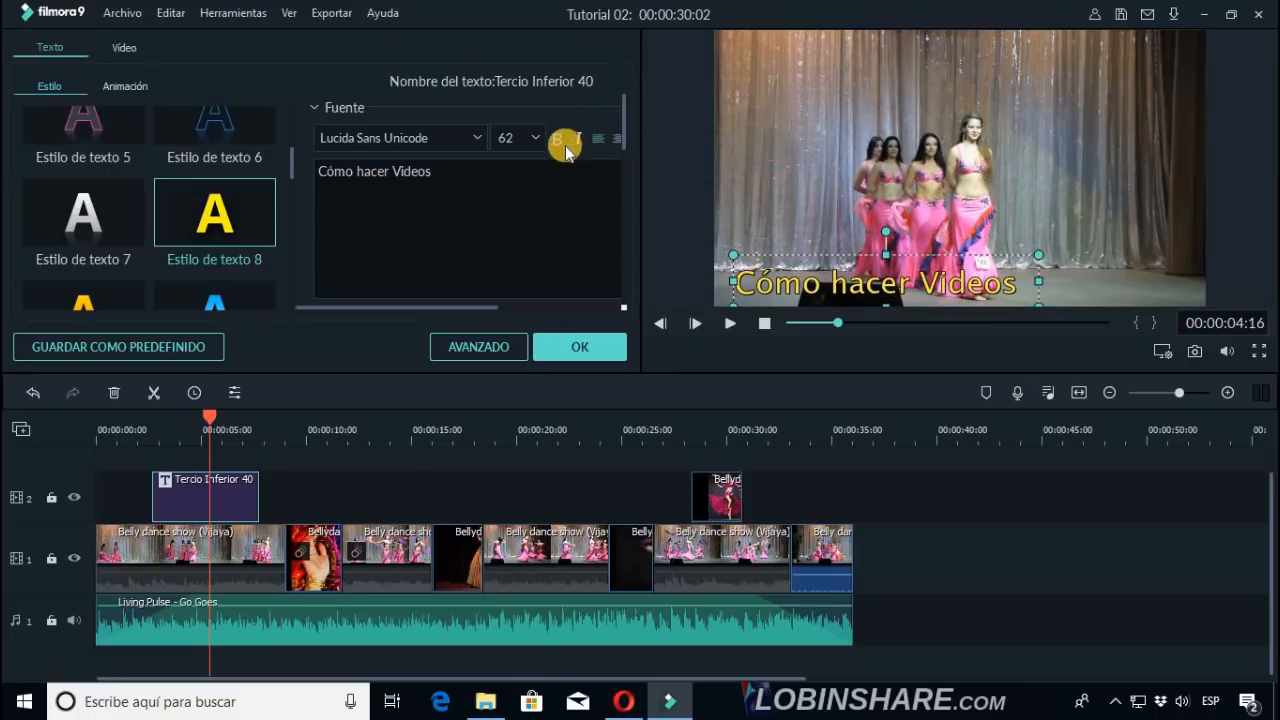
# Make the title text bold and move the playhead to the title clip's start at 00:00:02:08.
pyautogui.click(560, 143)
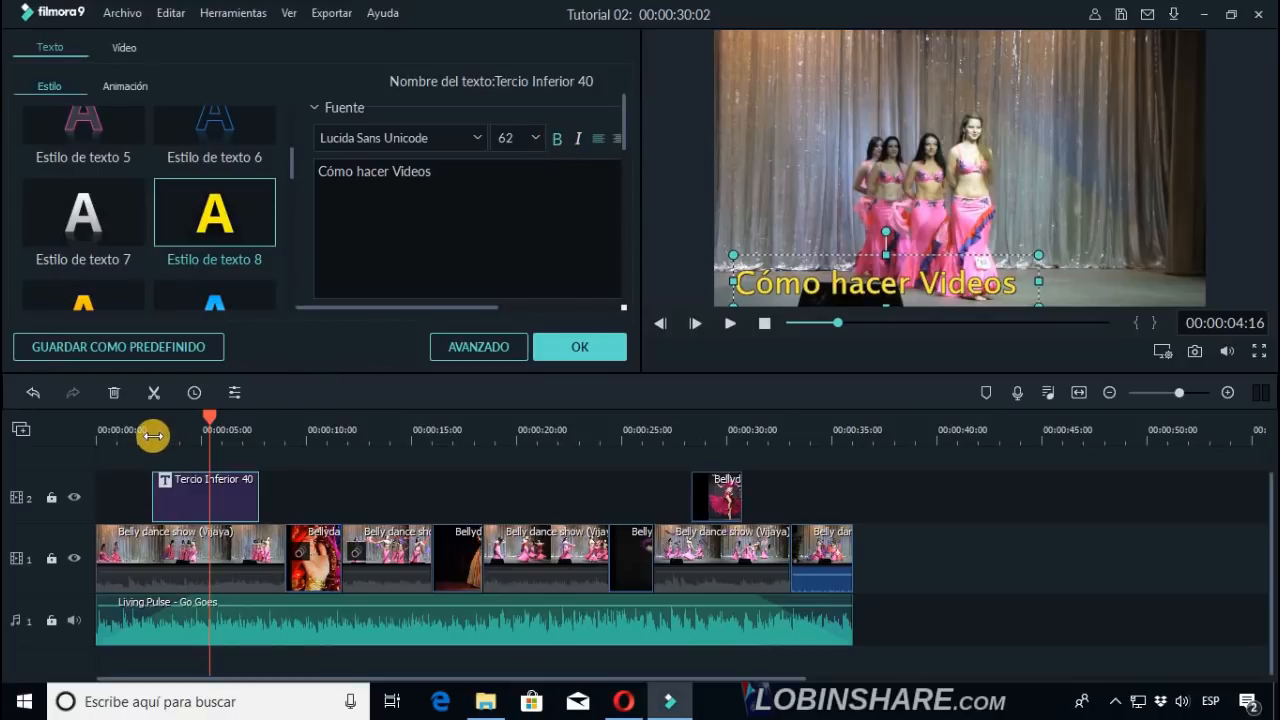
pyautogui.click(153, 435)
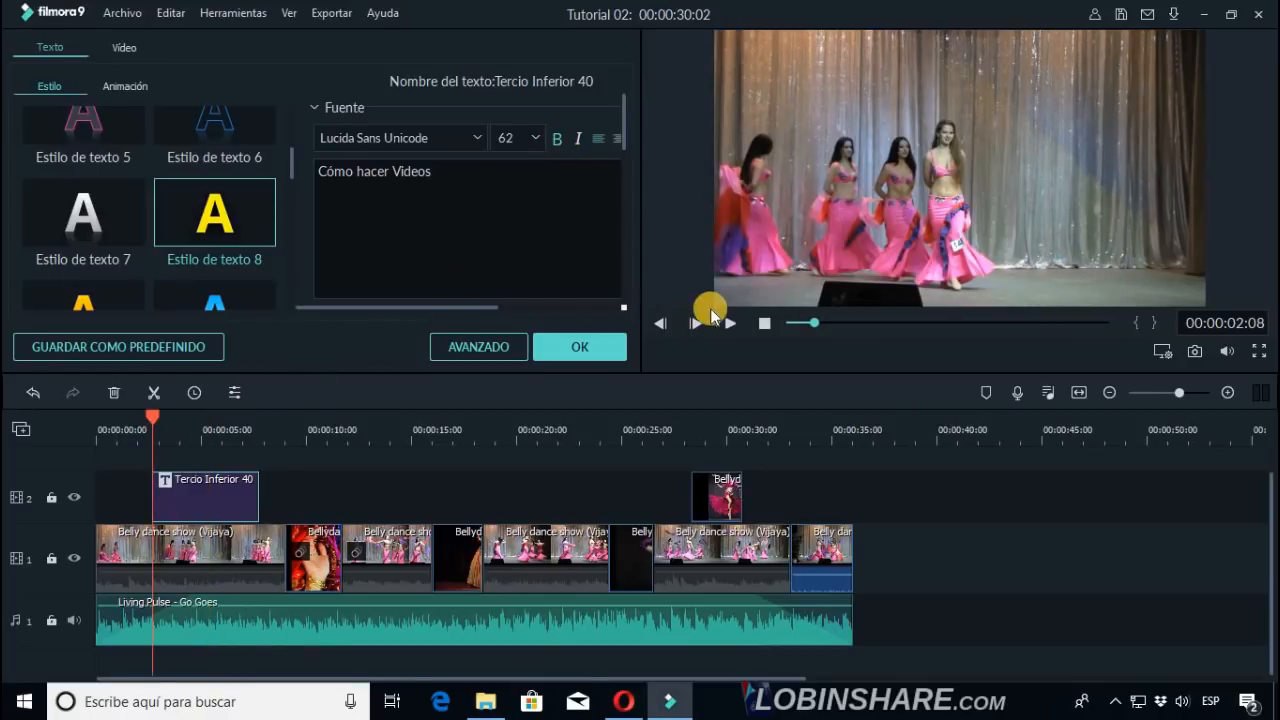
# Play back the bold yellow title from its start and return the playhead to 00:00:02:22.
pyautogui.click(729, 323)
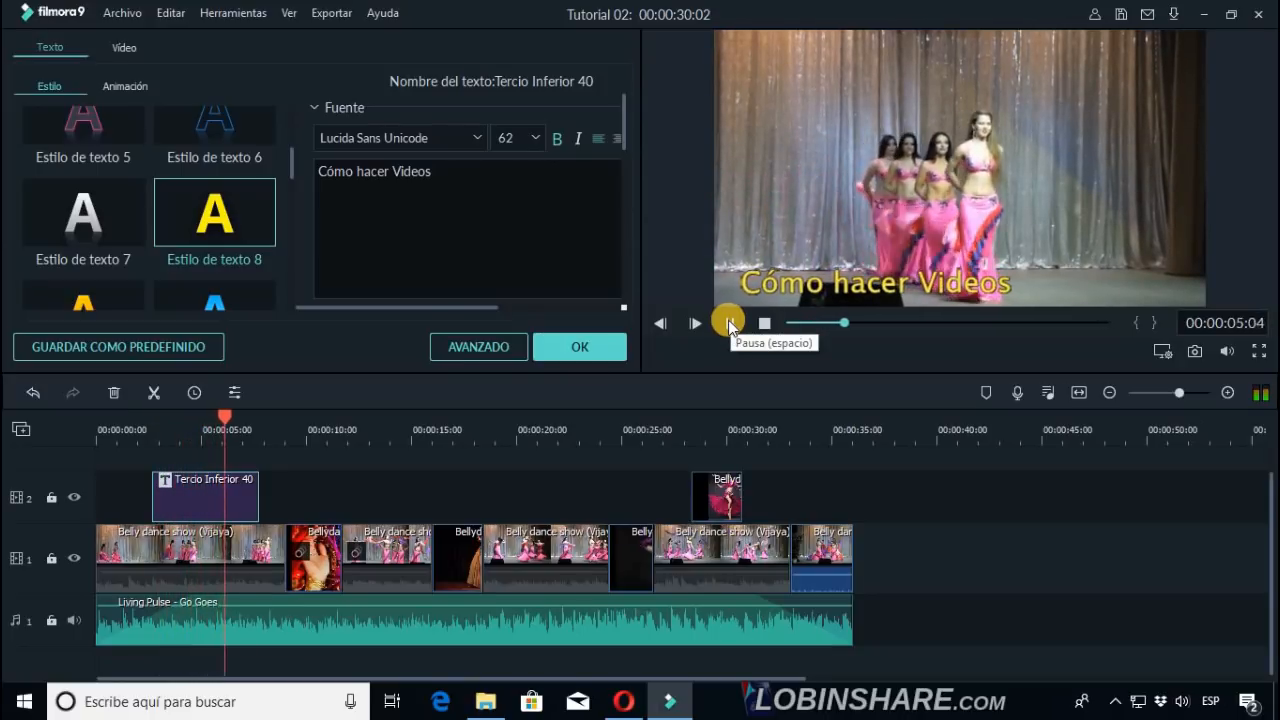
pyautogui.click(729, 323)
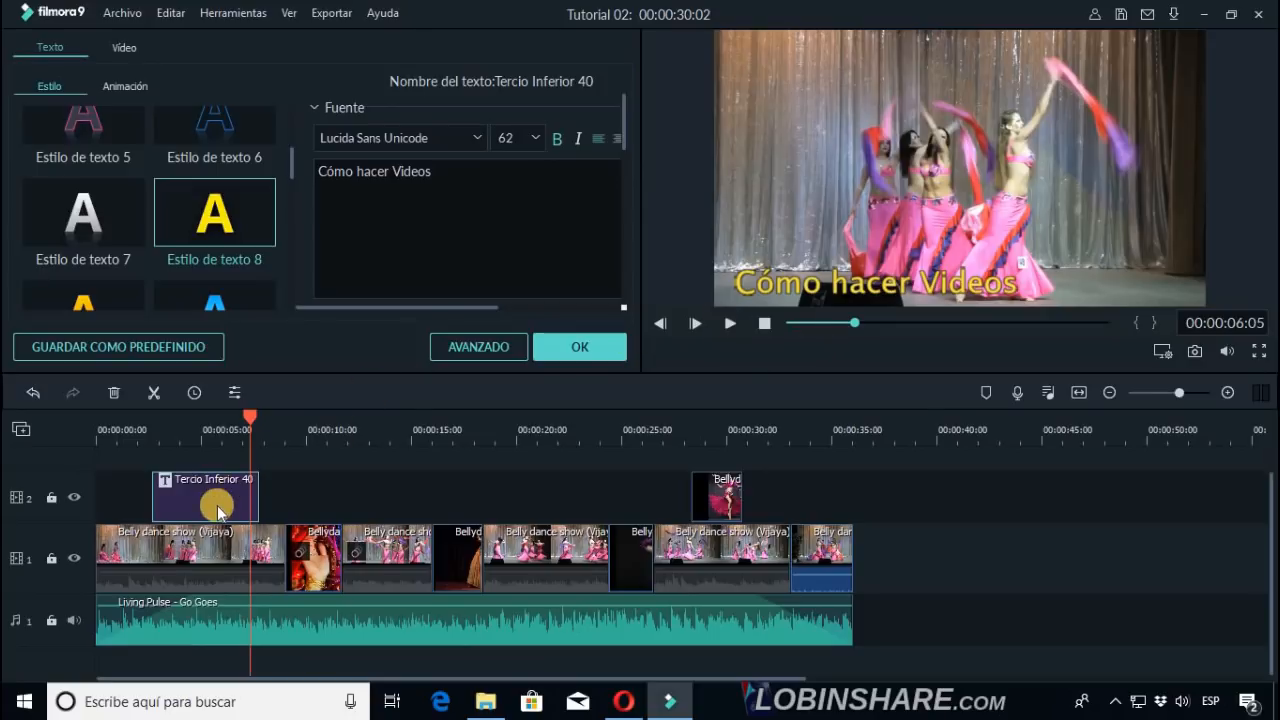
pyautogui.click(165, 432)
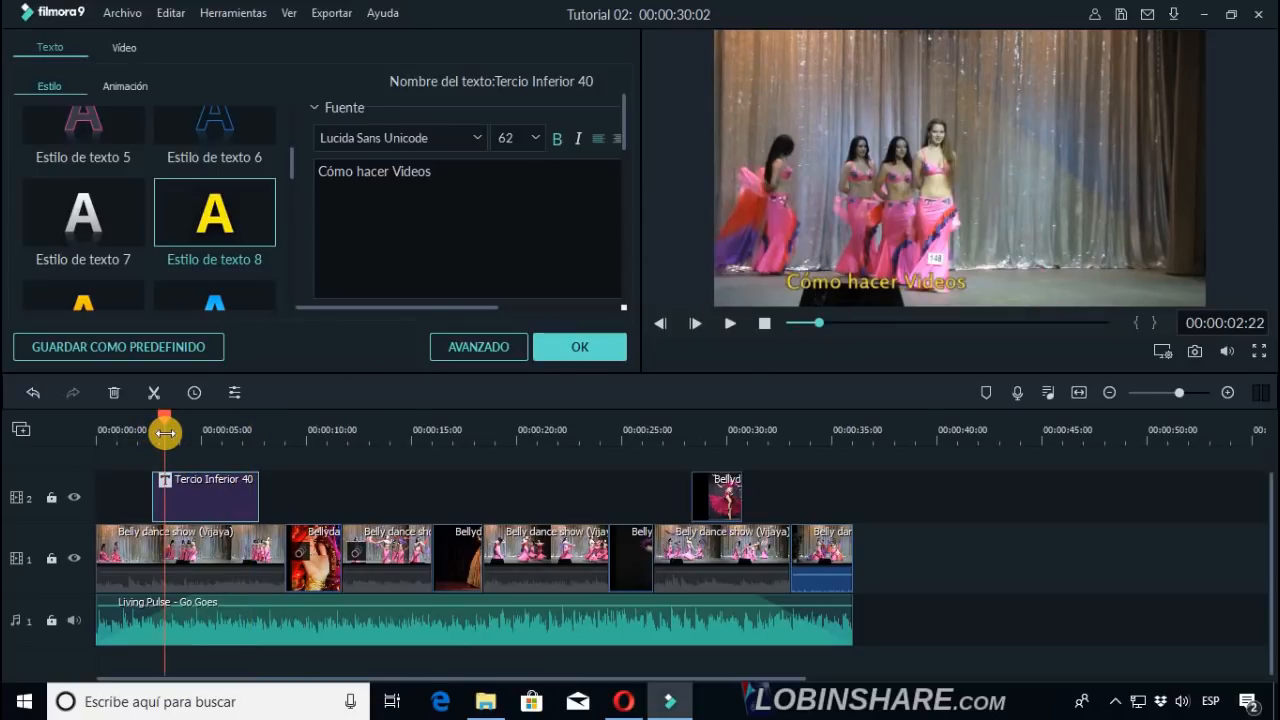
# Try the Mecanografía text animation on the title and play it back from 00:00:02:13.
pyautogui.click(60, 88)
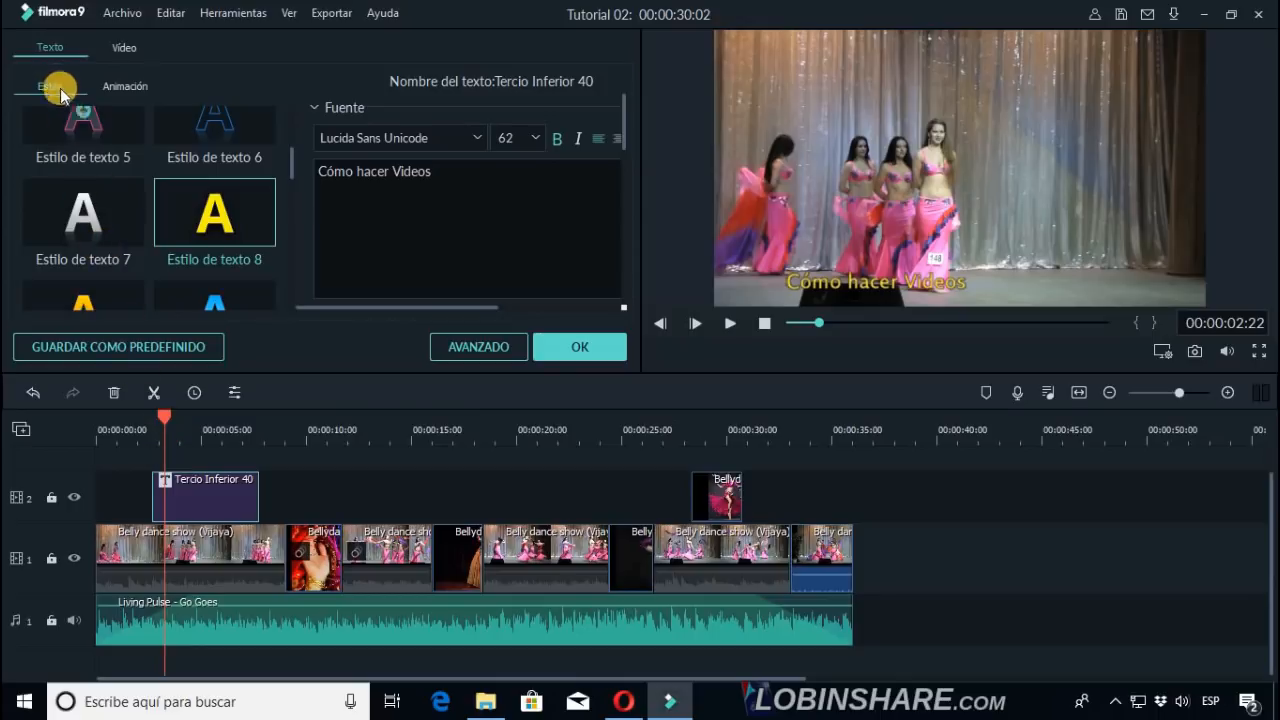
pyautogui.click(120, 88)
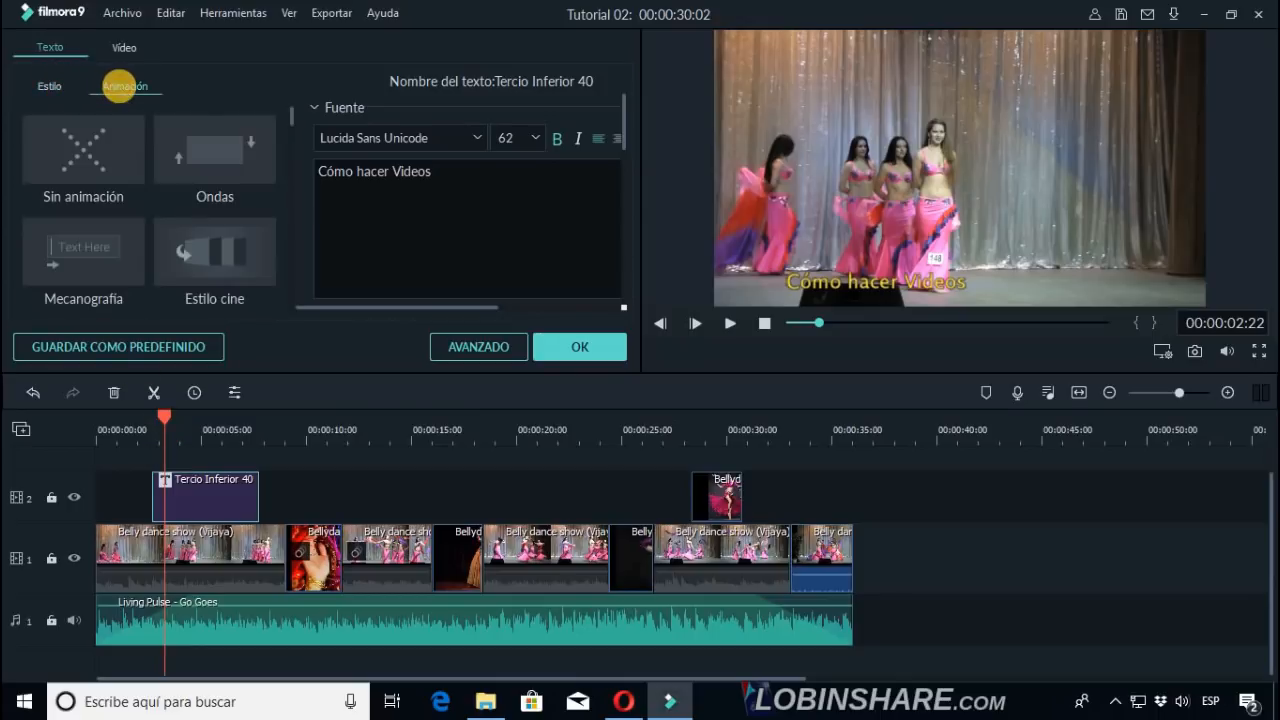
pyautogui.doubleClick(116, 256)
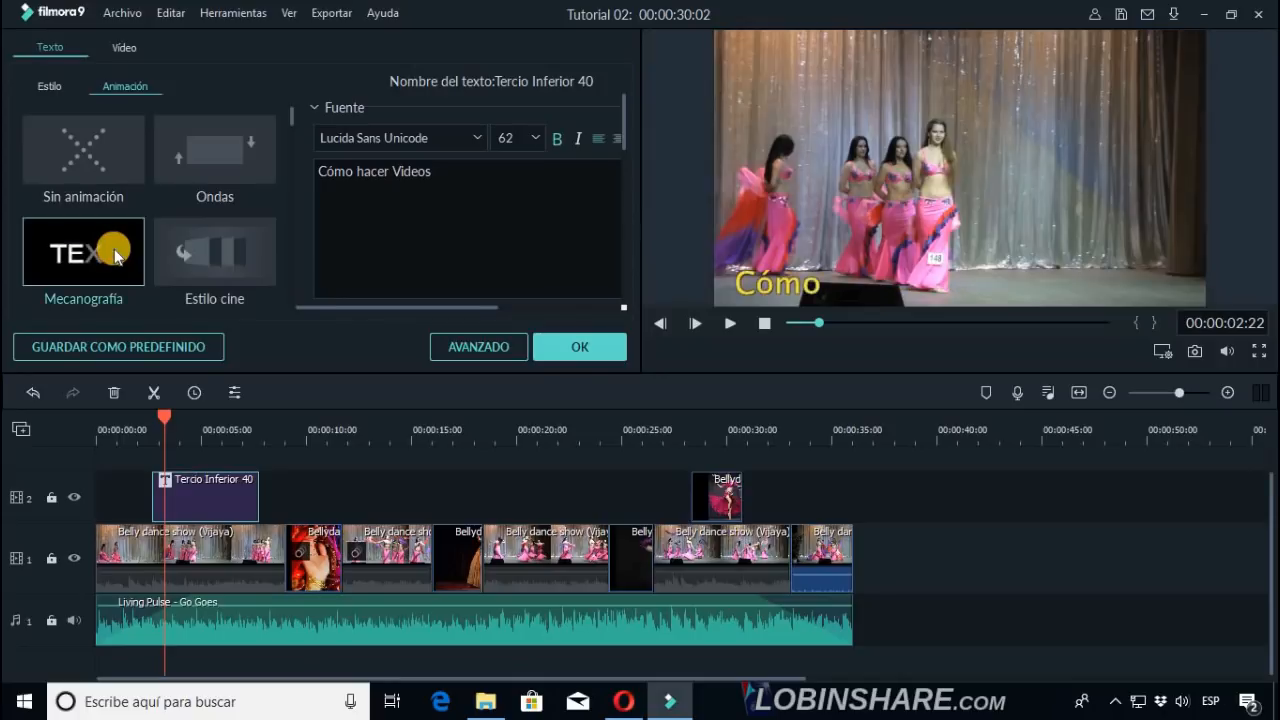
pyautogui.click(158, 418)
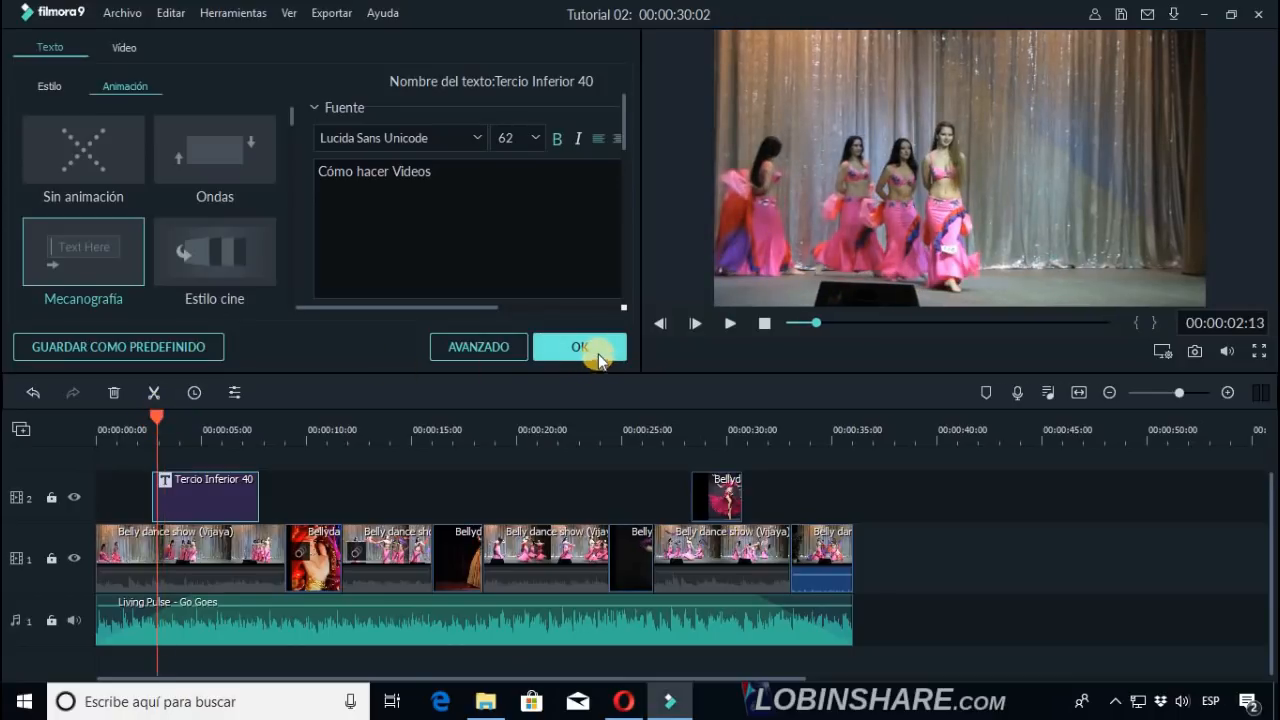
pyautogui.click(730, 323)
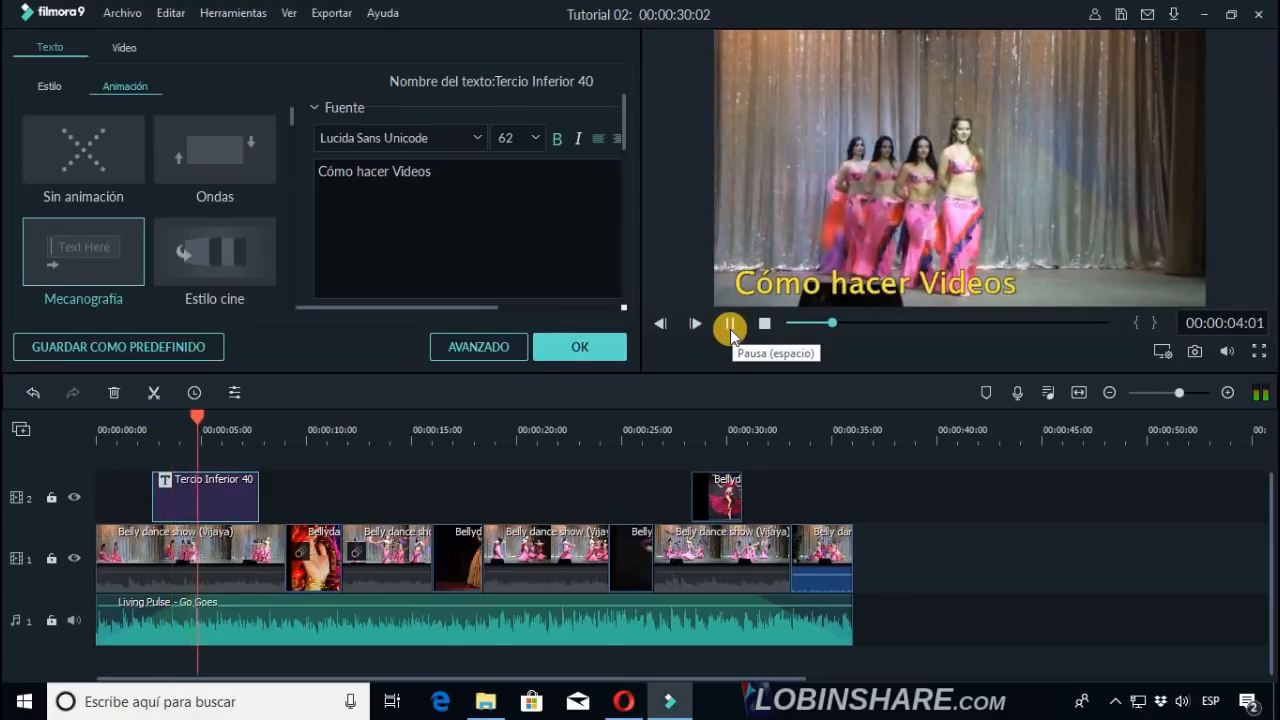
pyautogui.click(729, 327)
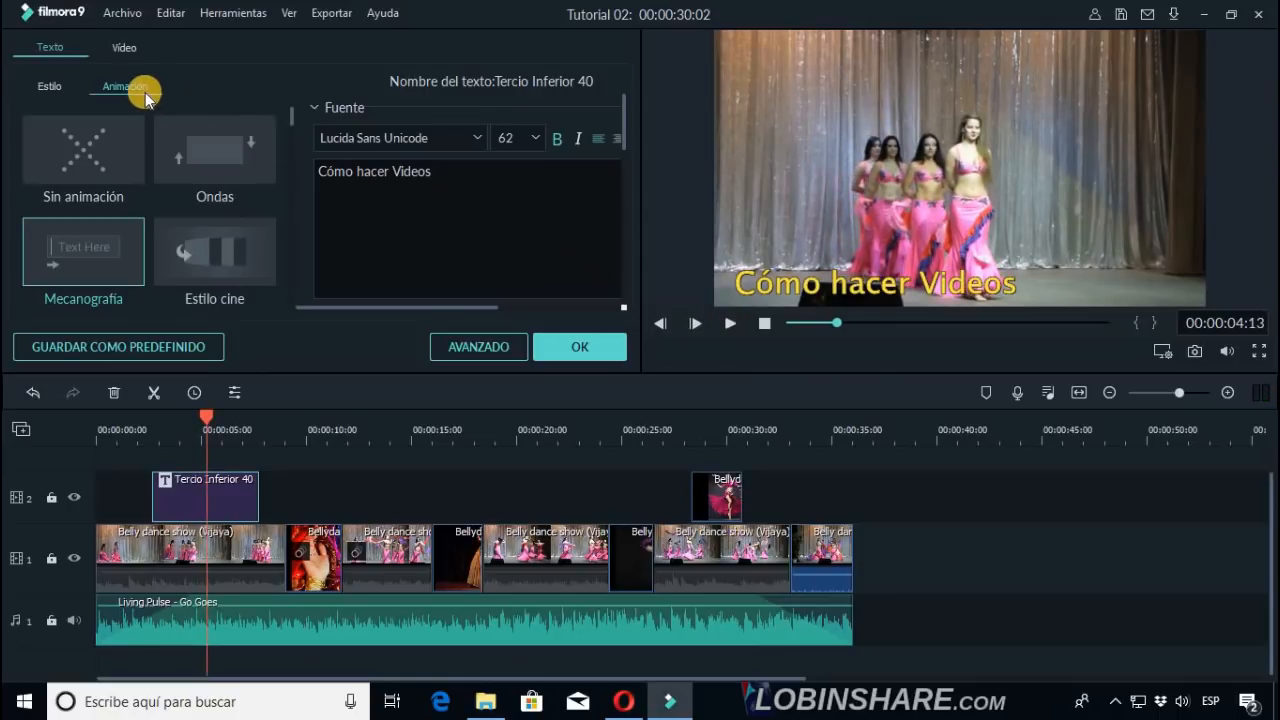
# Apply the Estilo cine animation to the title, accept the text settings and play the result from 00:00:02:11.
pyautogui.doubleClick(246, 264)
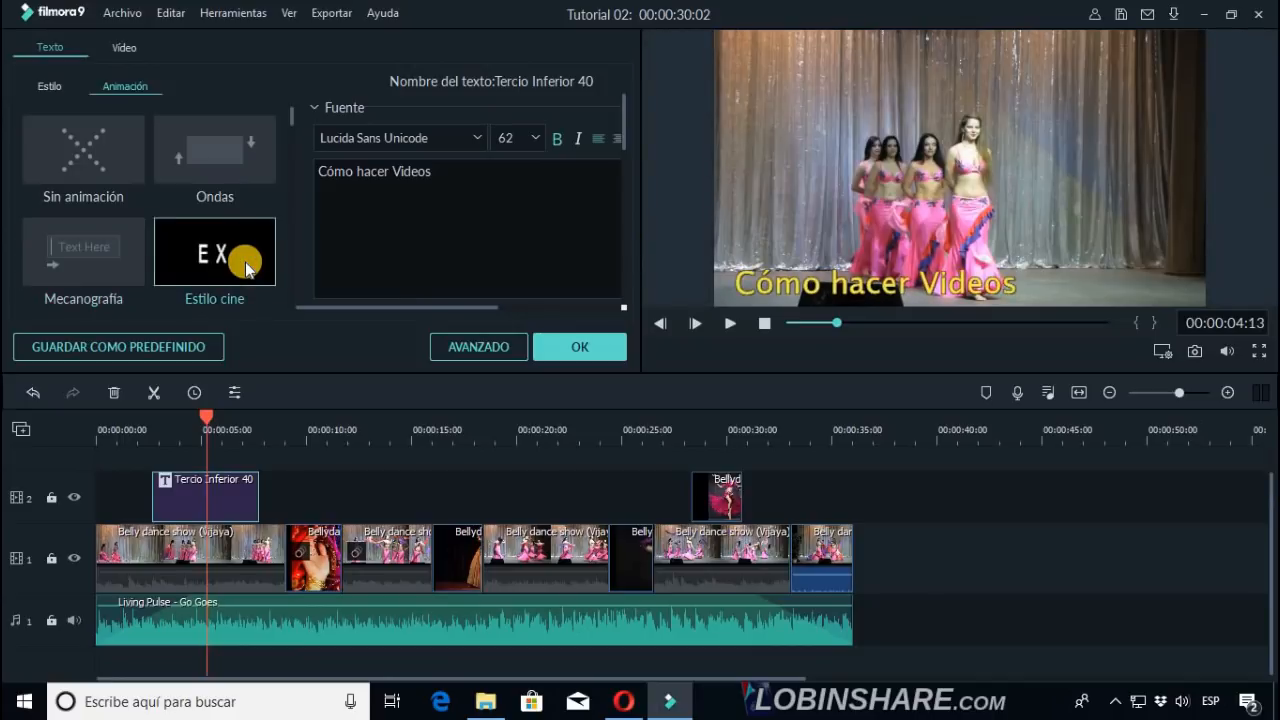
pyautogui.click(157, 427)
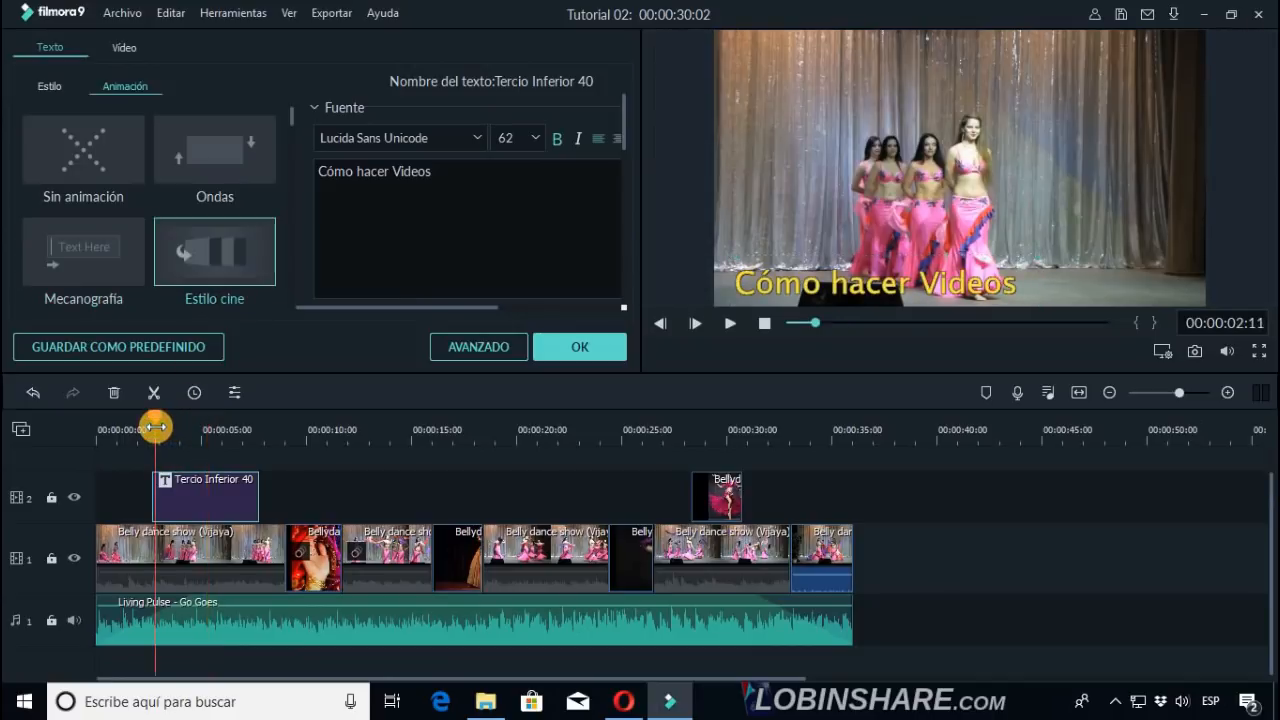
pyautogui.click(574, 360)
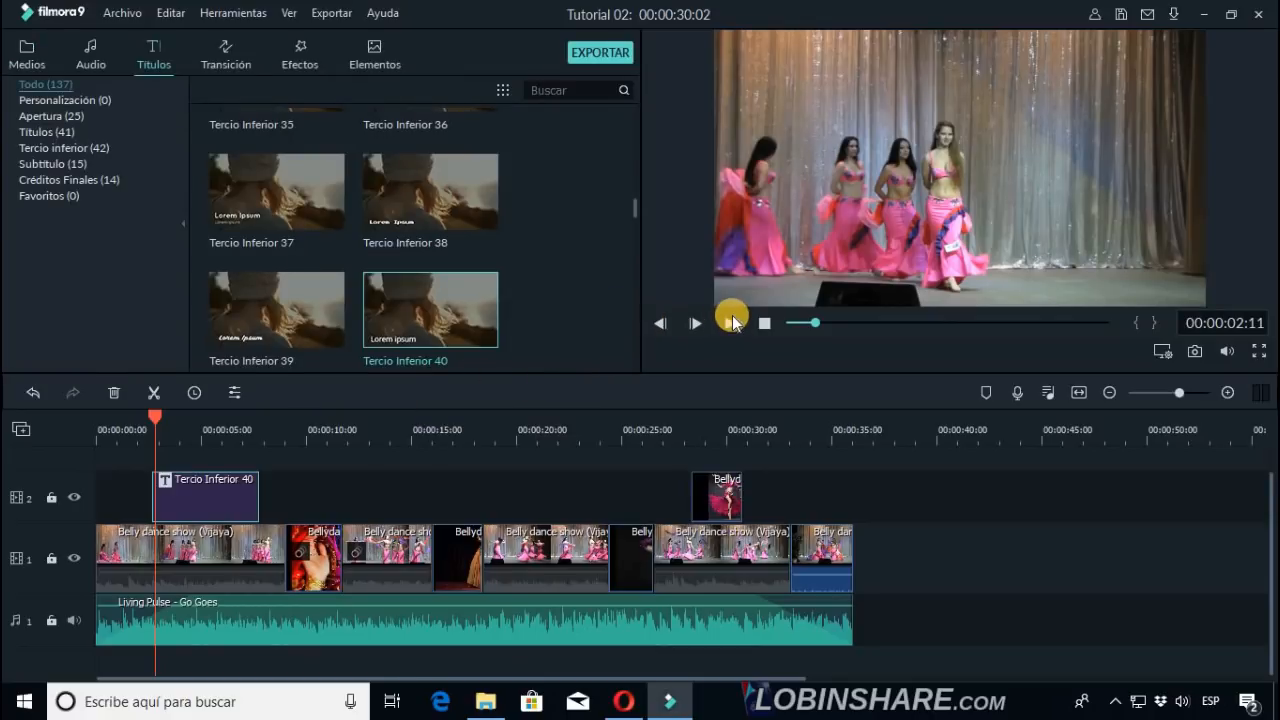
pyautogui.click(727, 322)
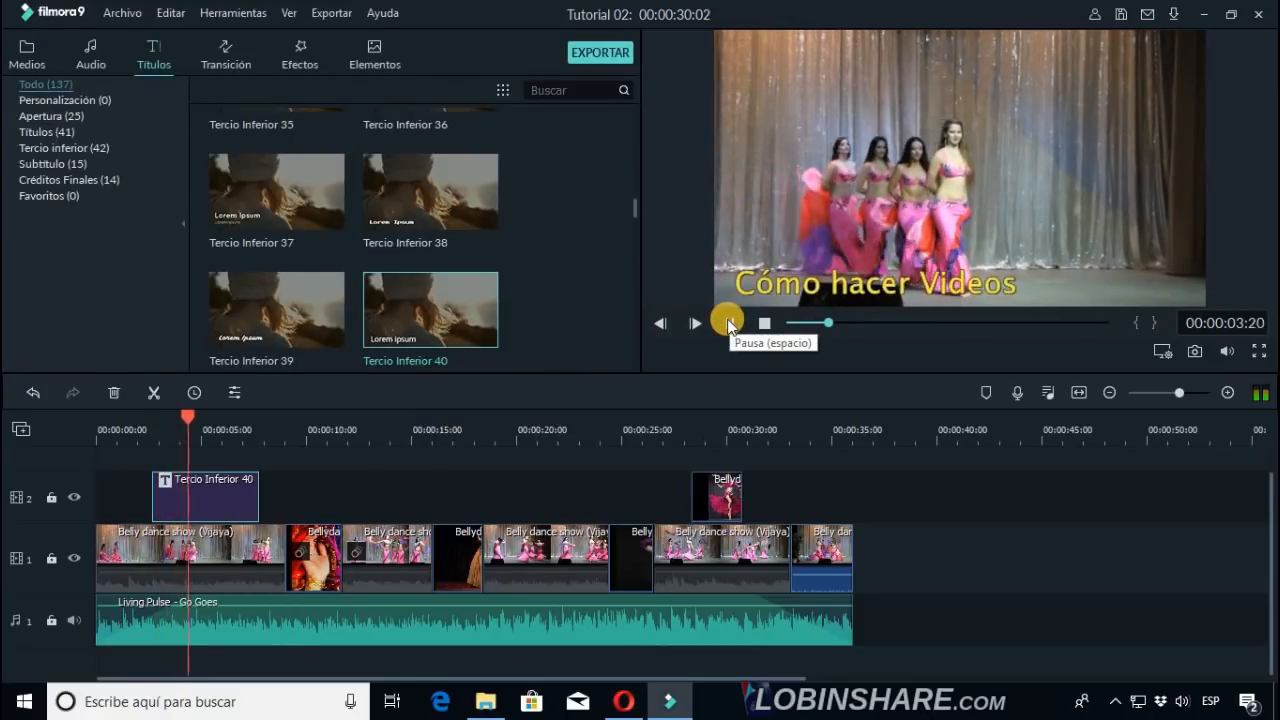
pyautogui.click(728, 322)
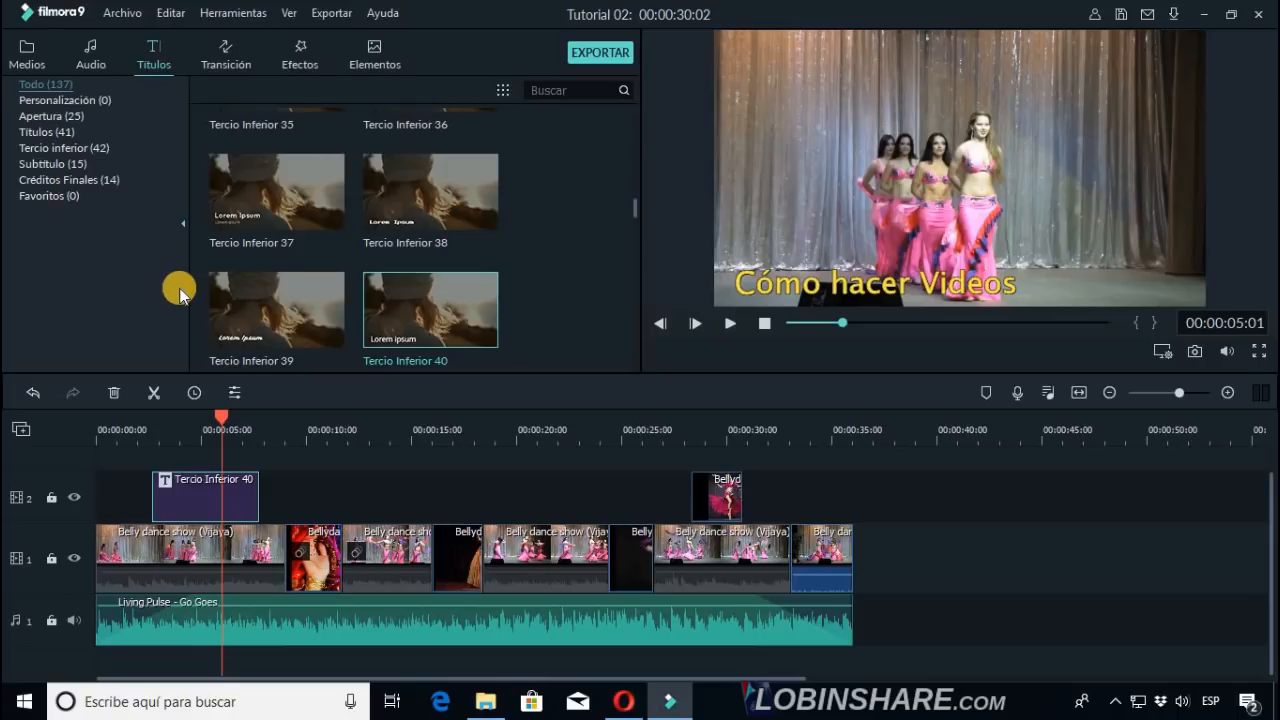
pyautogui.moveTo(219, 420); pyautogui.dragTo(205, 416)
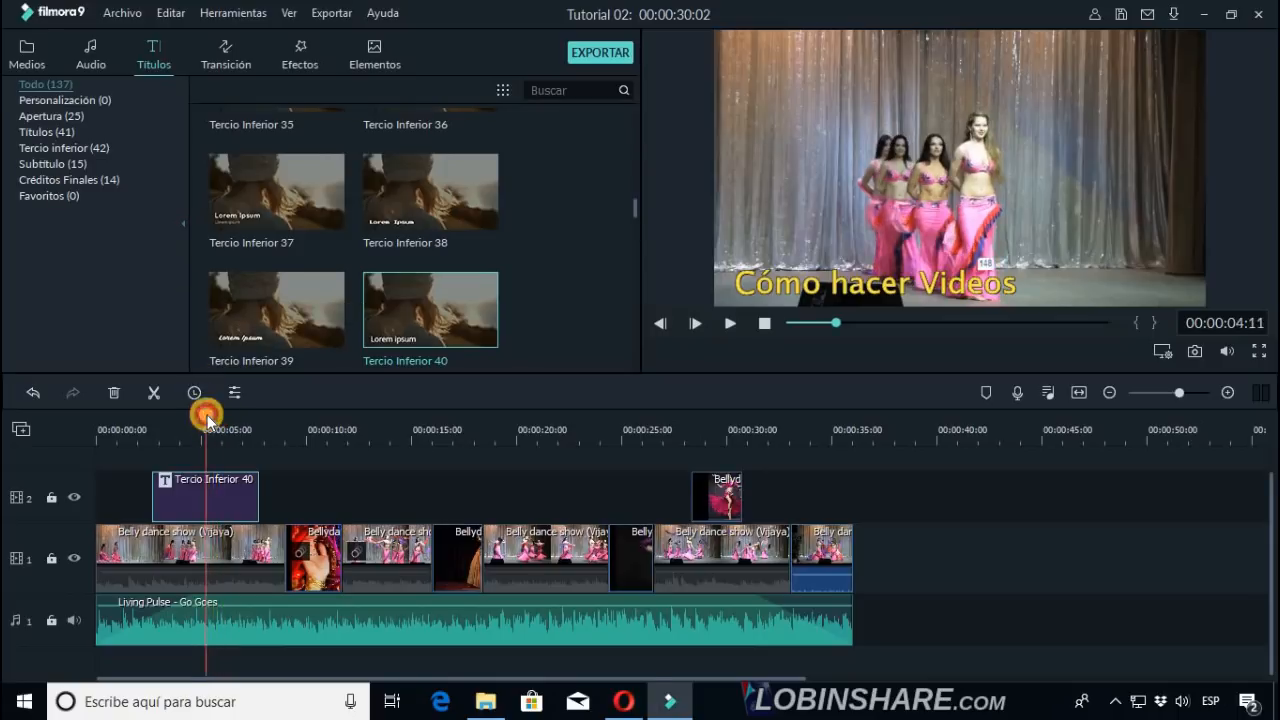
# Reopen the Tercio Inferior 40 title's settings and look through the other available text animations, keeping the current one.
pyautogui.doubleClick(191, 490)
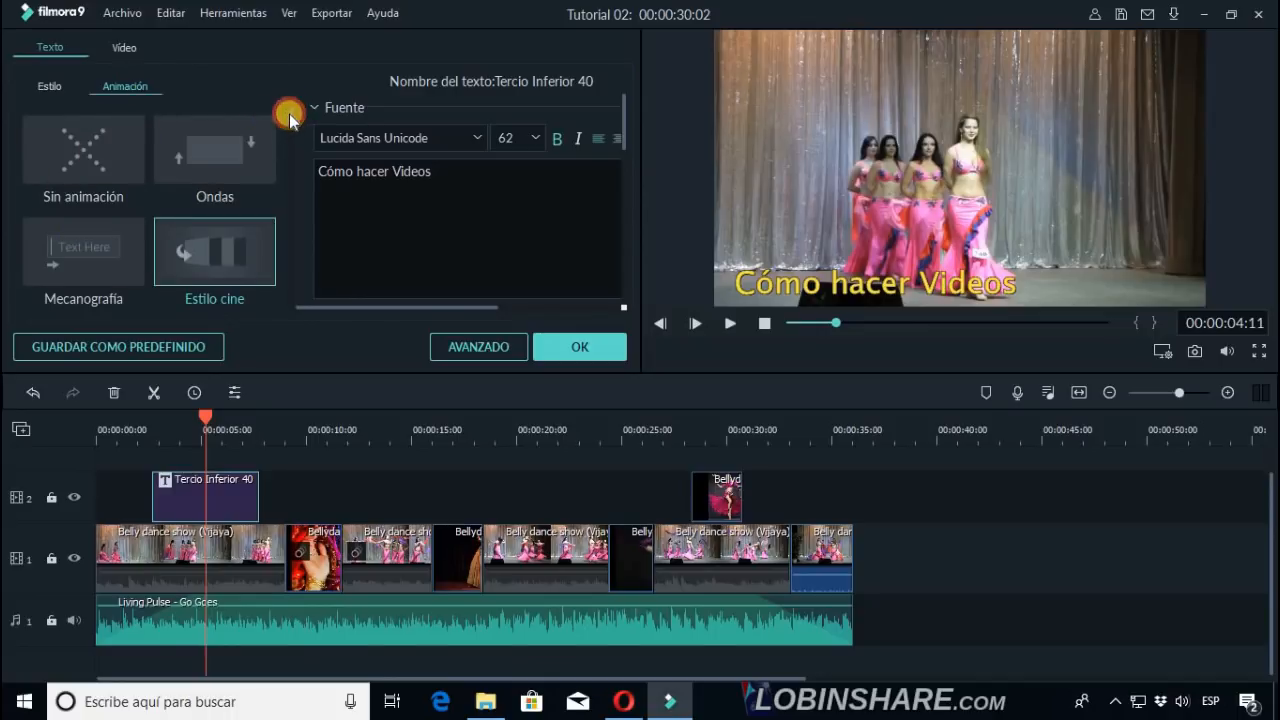
pyautogui.moveTo(288, 117)
pyautogui.mouseDown()
pyautogui.moveTo(289, 173)
pyautogui.moveTo(287, 120)
pyautogui.mouseUp()
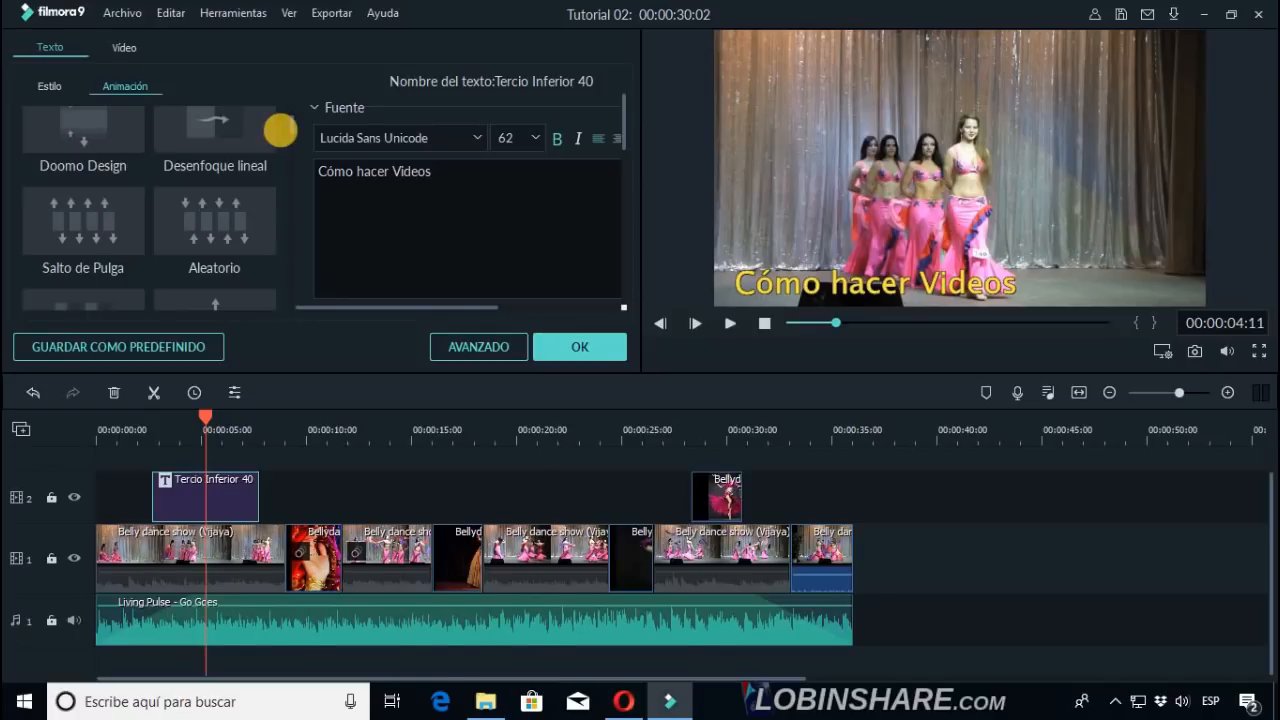
pyautogui.click(566, 346)
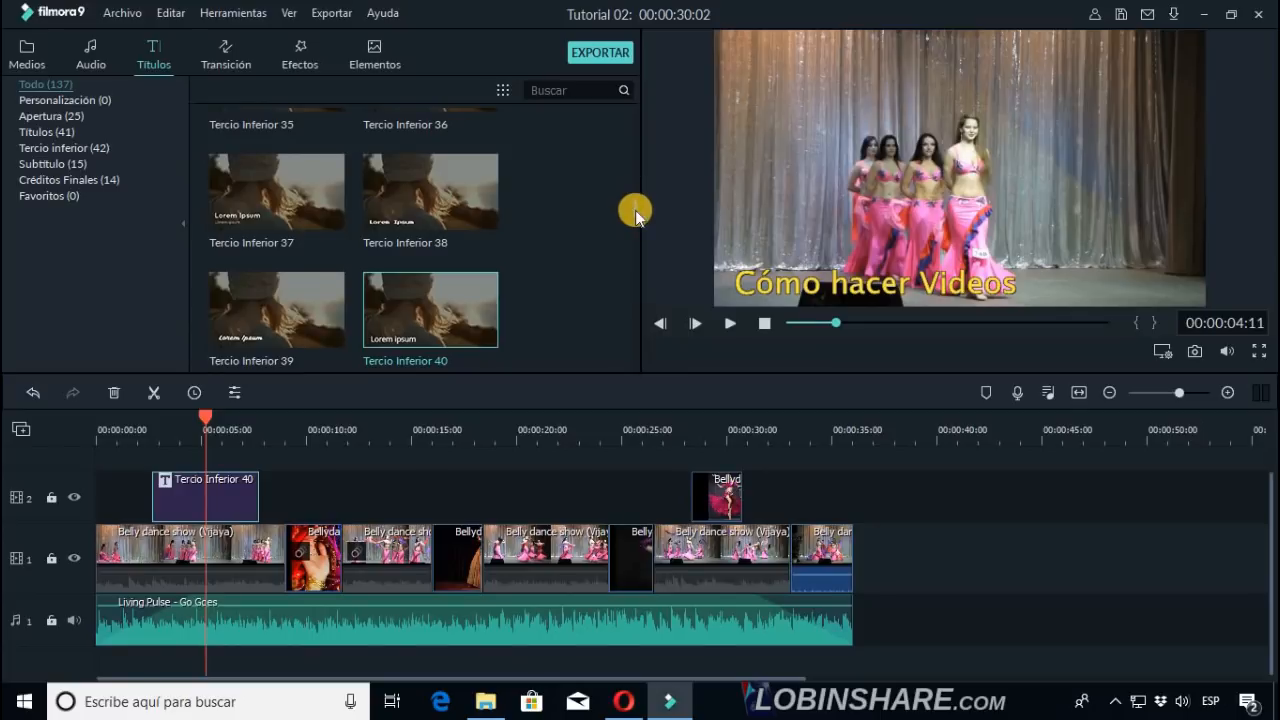
# Preview the Créditos 1 template from the beginning of the titles library.
pyautogui.moveTo(636, 210); pyautogui.dragTo(640, 100)
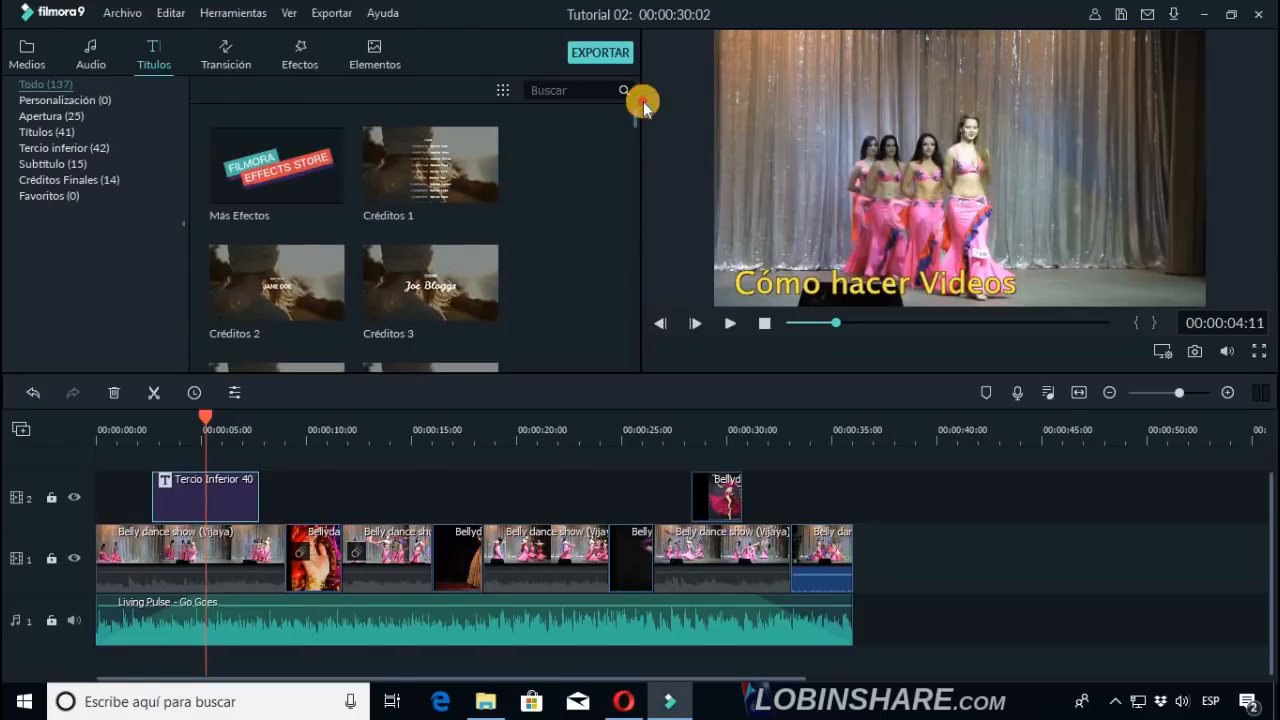
pyautogui.click(470, 183)
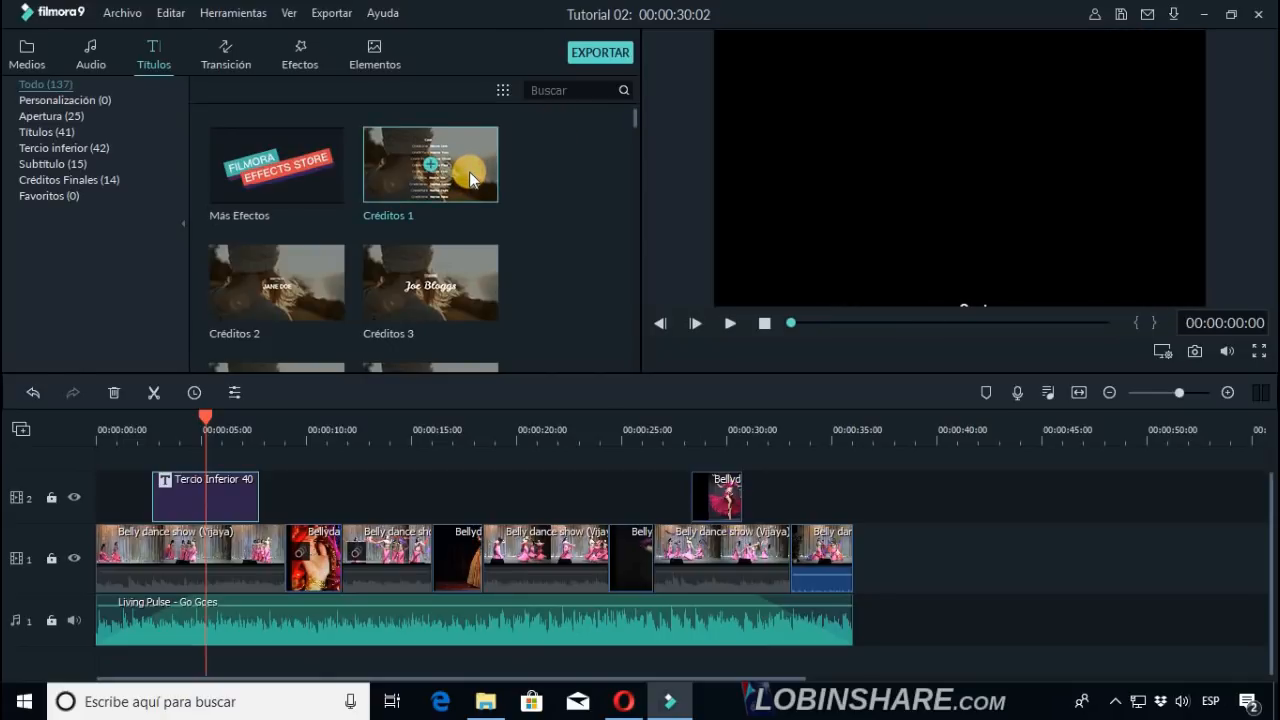
pyautogui.click(730, 323)
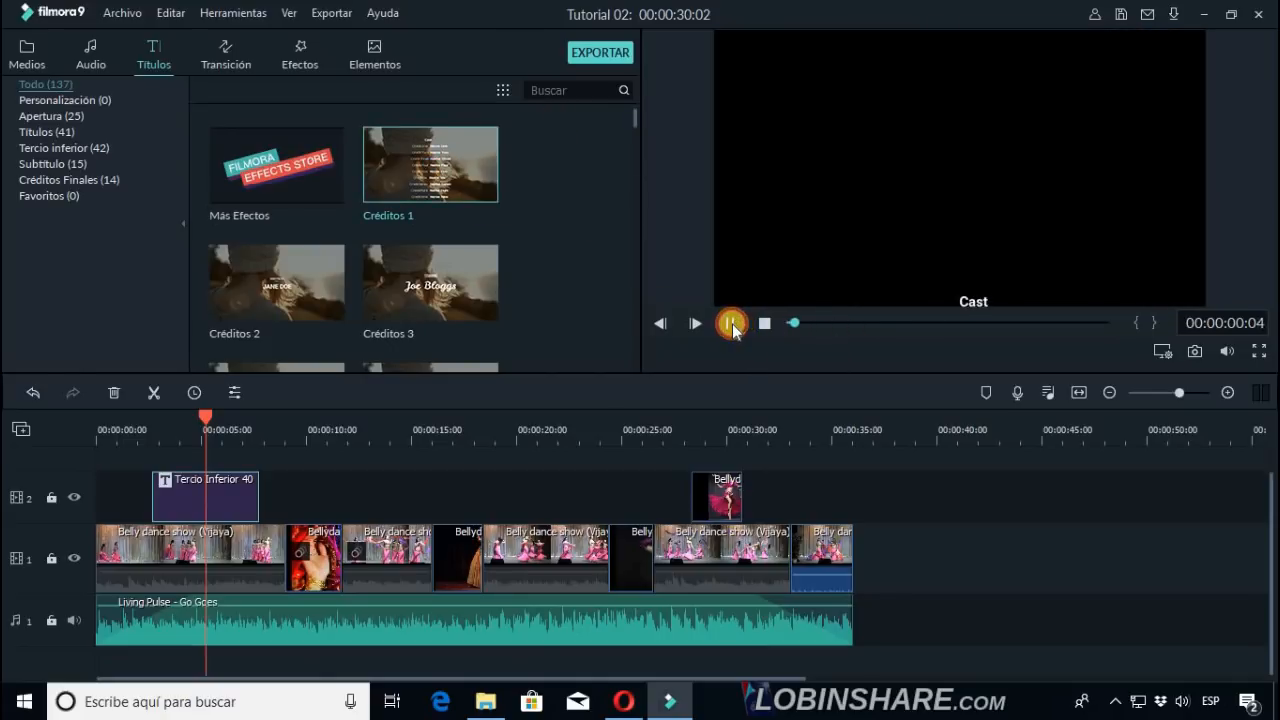
pyautogui.click(730, 323)
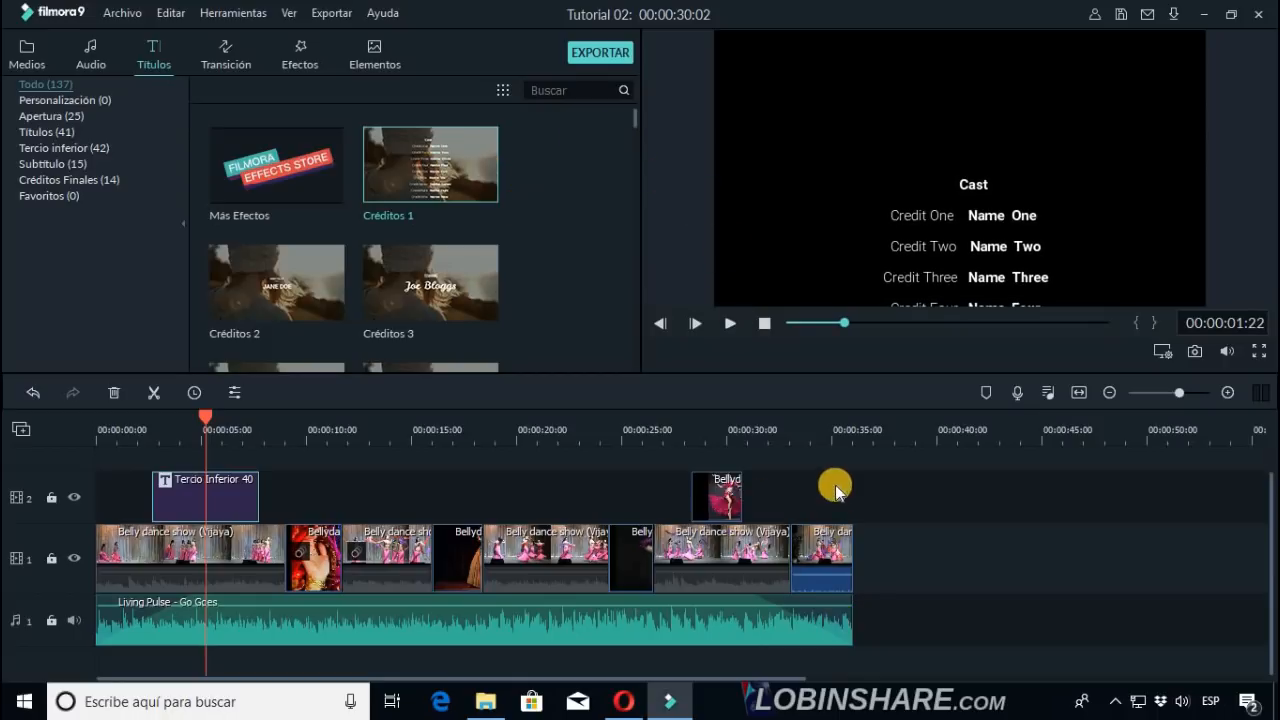
# Add Créditos 1 to track 2 above the final video clip, trimmed to end with that clip, and play it back.
pyautogui.click(819, 432)
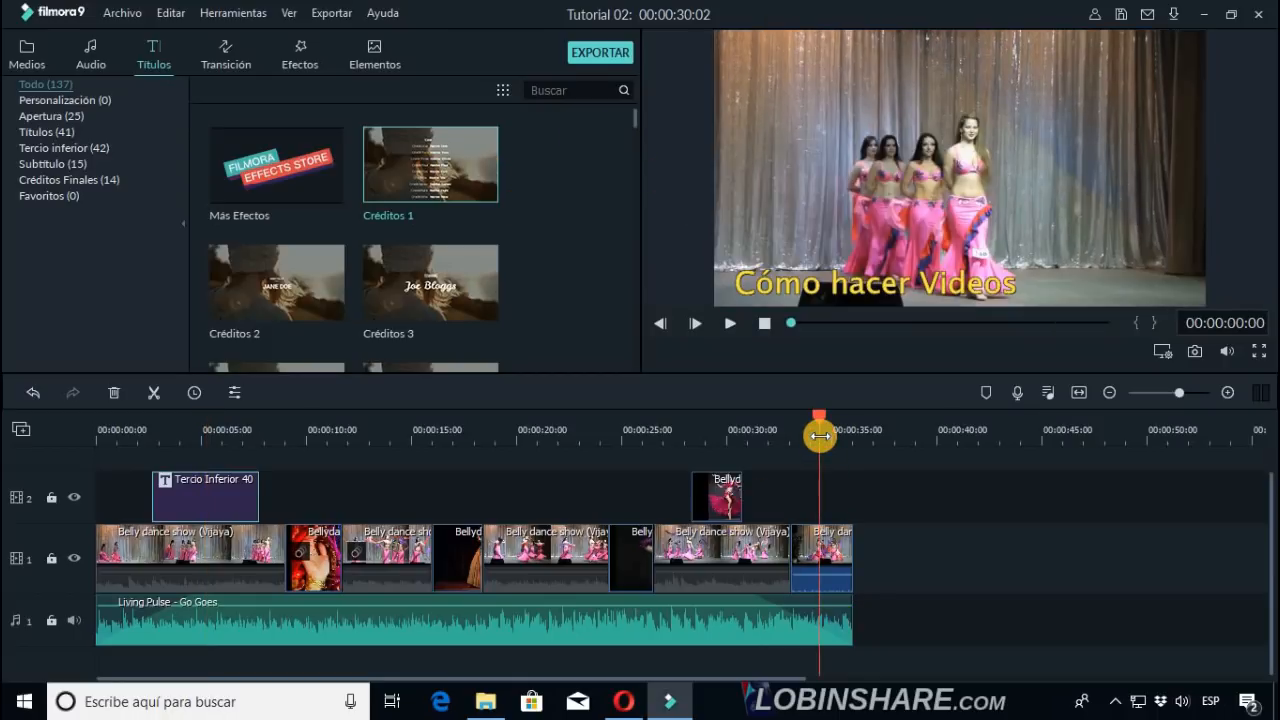
pyautogui.moveTo(472, 176); pyautogui.dragTo(791, 507)
pyautogui.moveTo(1043, 487); pyautogui.dragTo(848, 506)
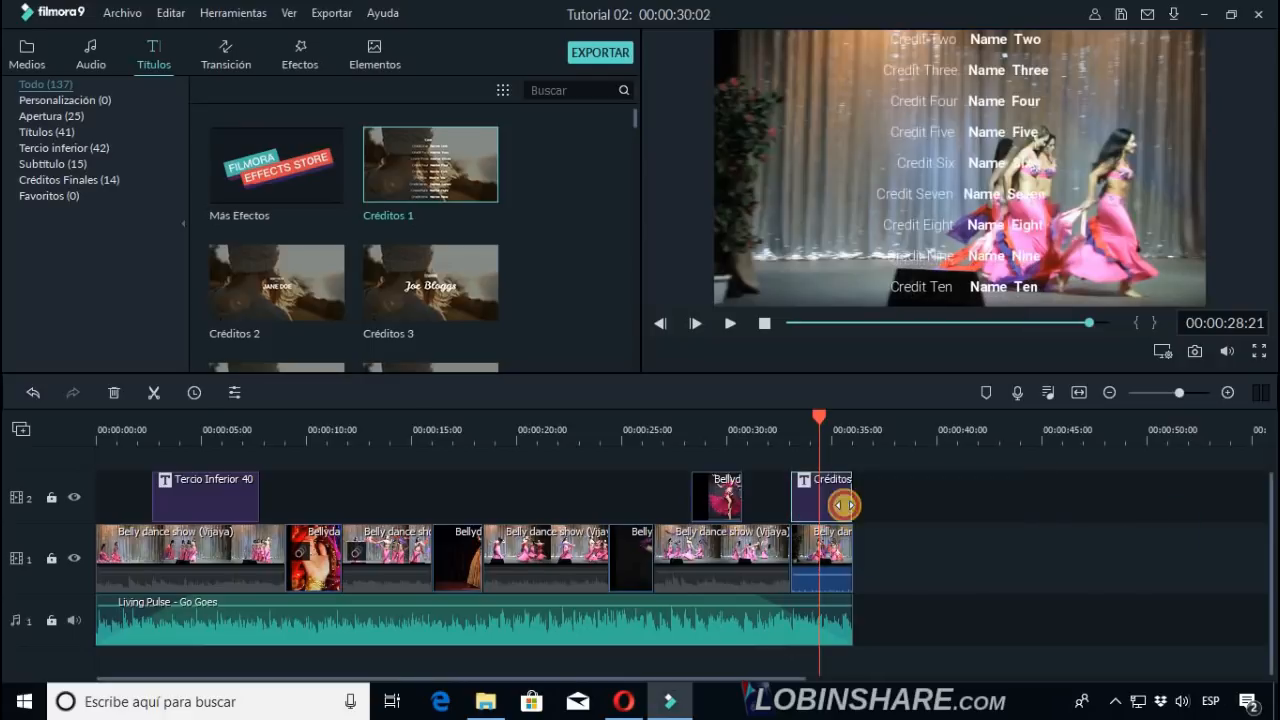
pyautogui.click(790, 431)
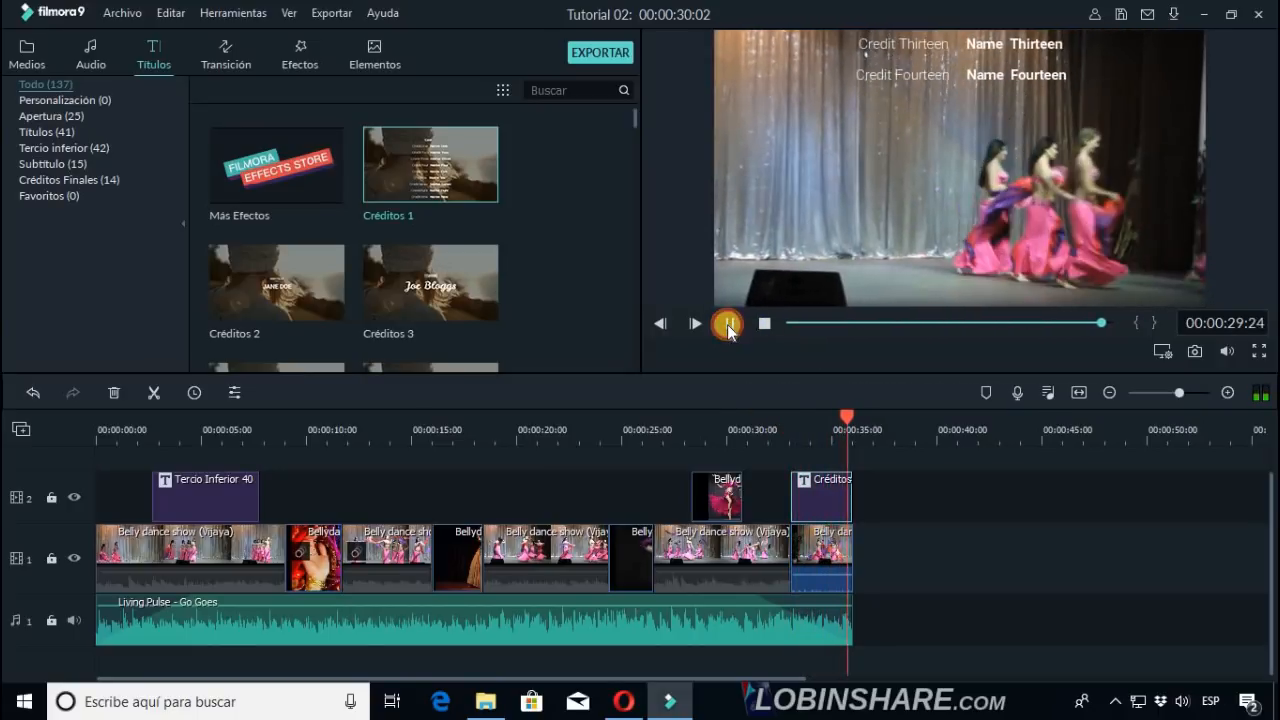
pyautogui.click(728, 326)
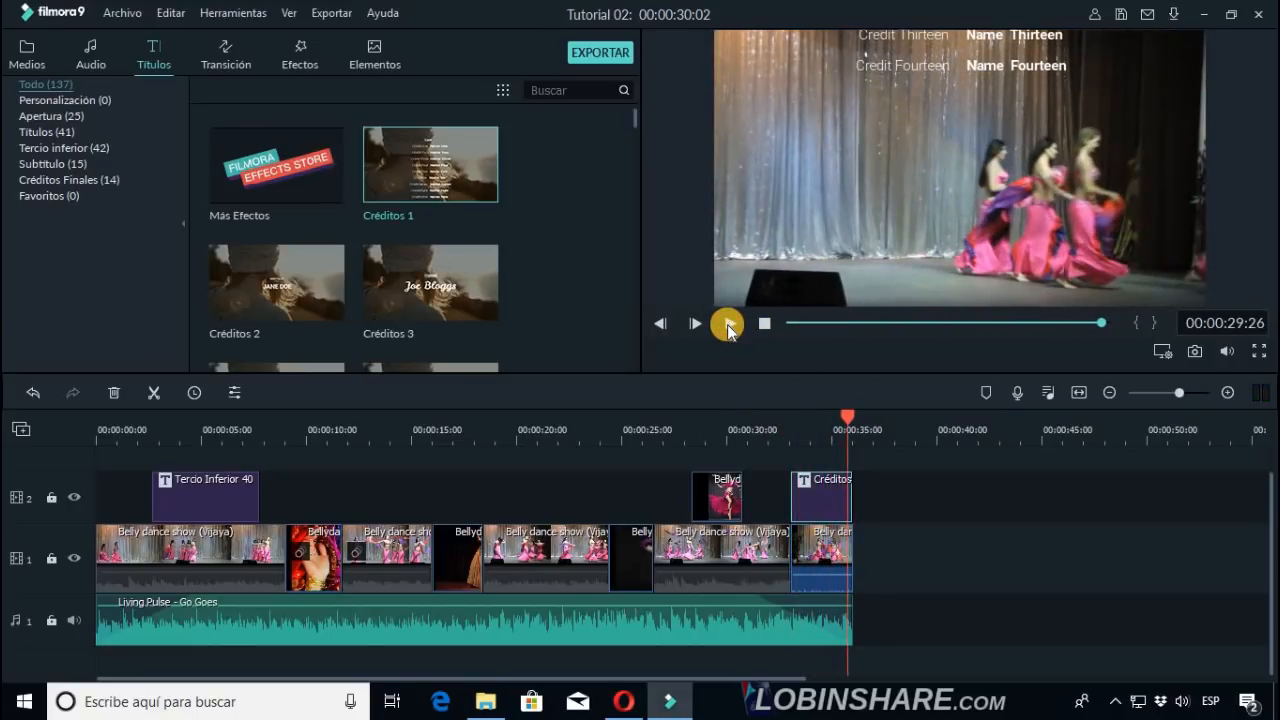
# Check the frames at 00:00:04:02 and 00:00:13:19, and shorten the end of the Tercio Inferior 40 title slightly.
pyautogui.click(198, 434)
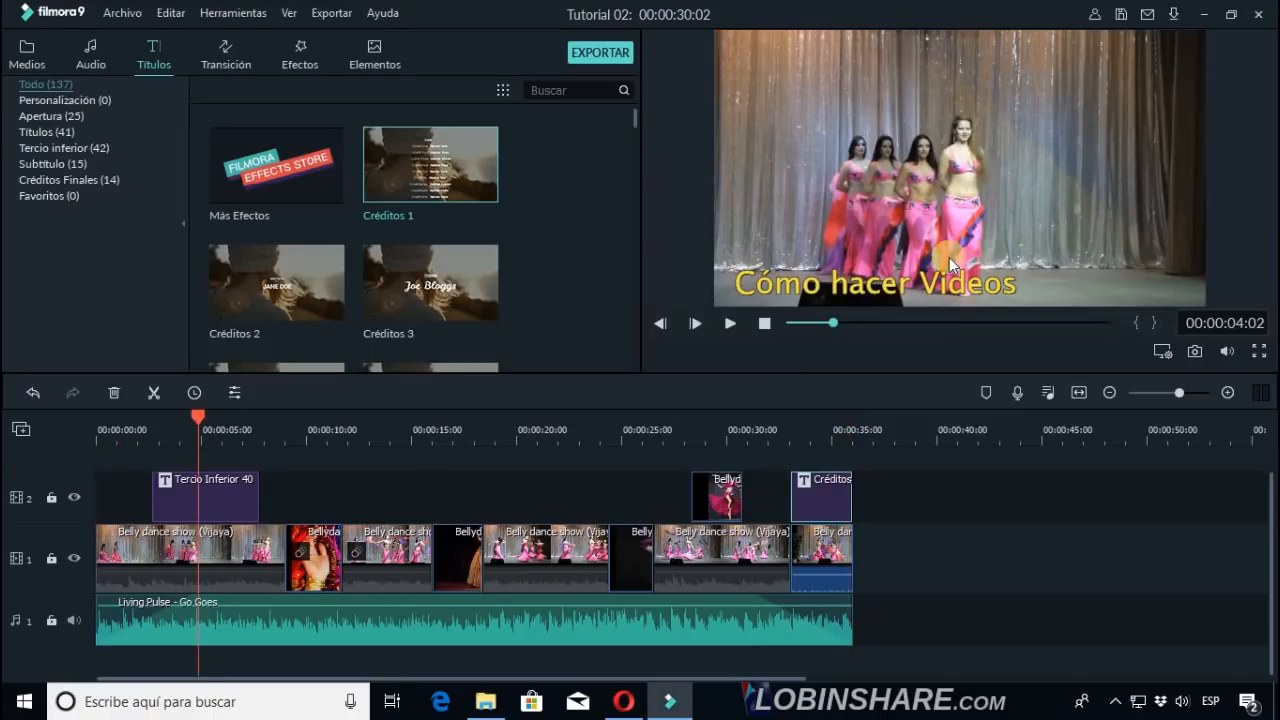
pyautogui.click(440, 430)
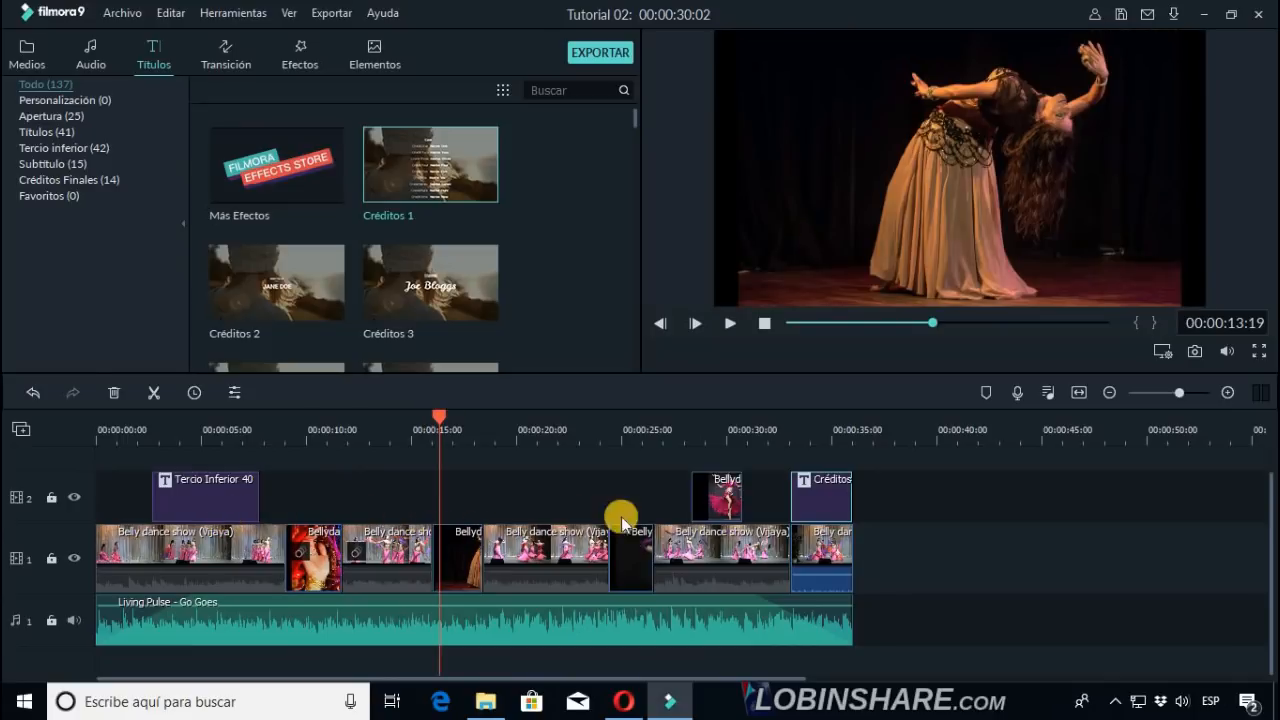
pyautogui.click(222, 505)
pyautogui.moveTo(260, 503)
pyautogui.mouseDown()
pyautogui.moveTo(686, 497)
pyautogui.moveTo(259, 515)
pyautogui.mouseUp()
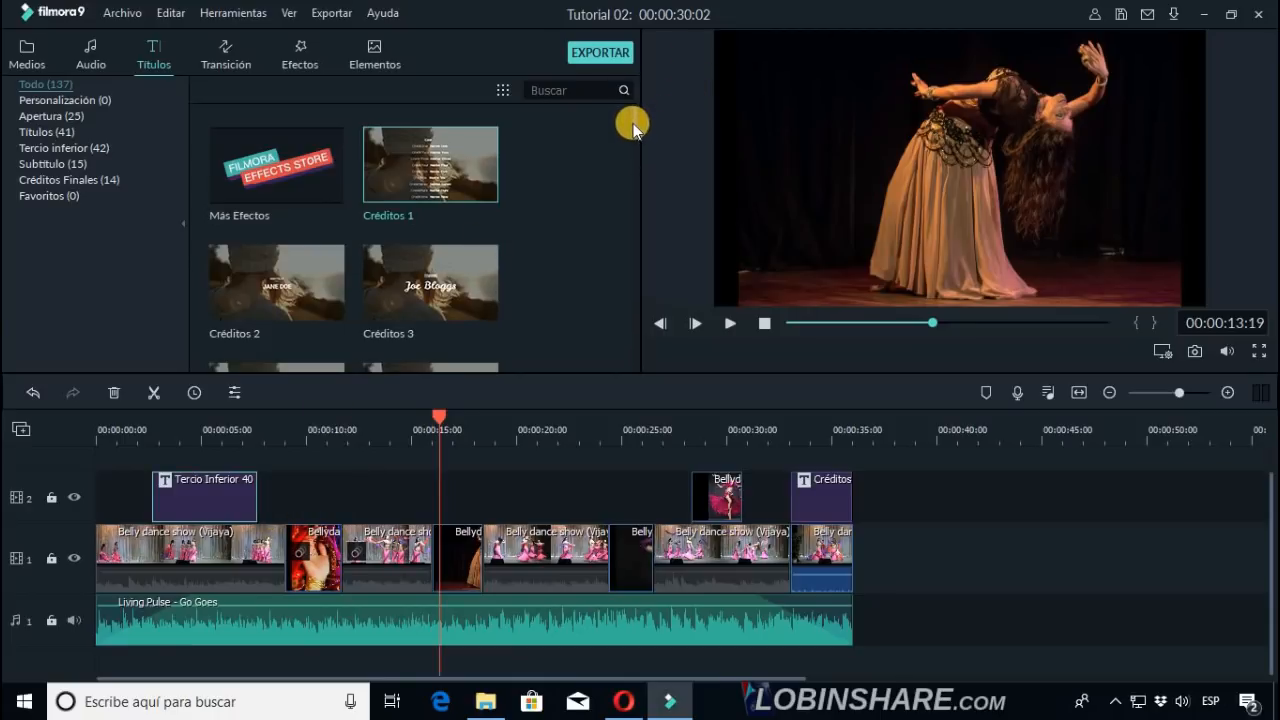
# Find the Tercio Inferior 4 template in the titles library and play its preview.
pyautogui.scroll(-10, 633, 130)
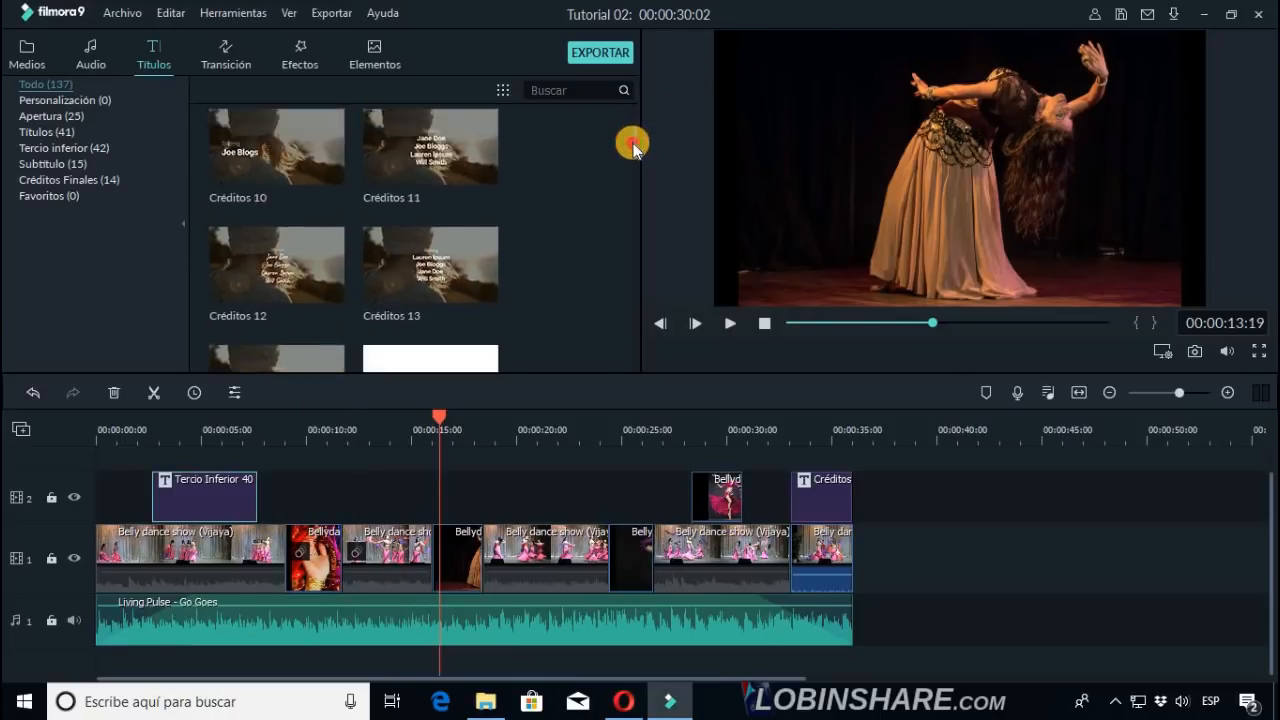
pyautogui.moveTo(633, 155); pyautogui.dragTo(633, 186)
pyautogui.click(320, 287)
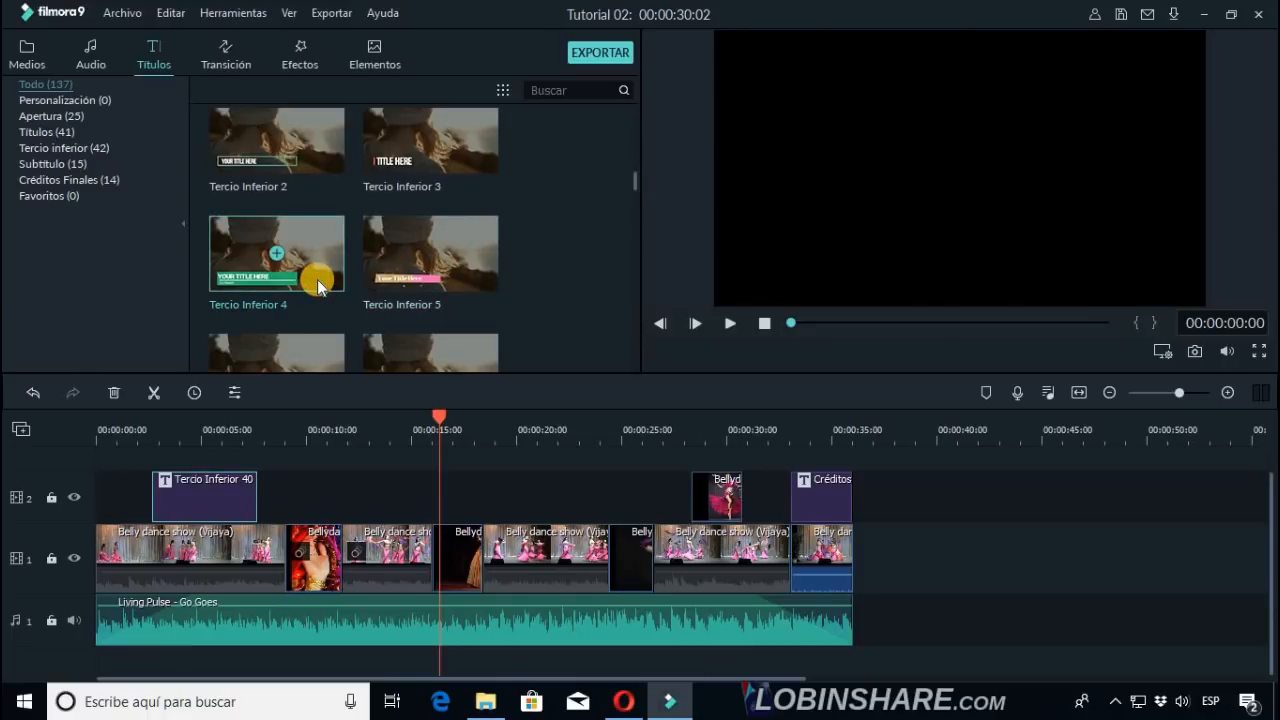
pyautogui.click(730, 323)
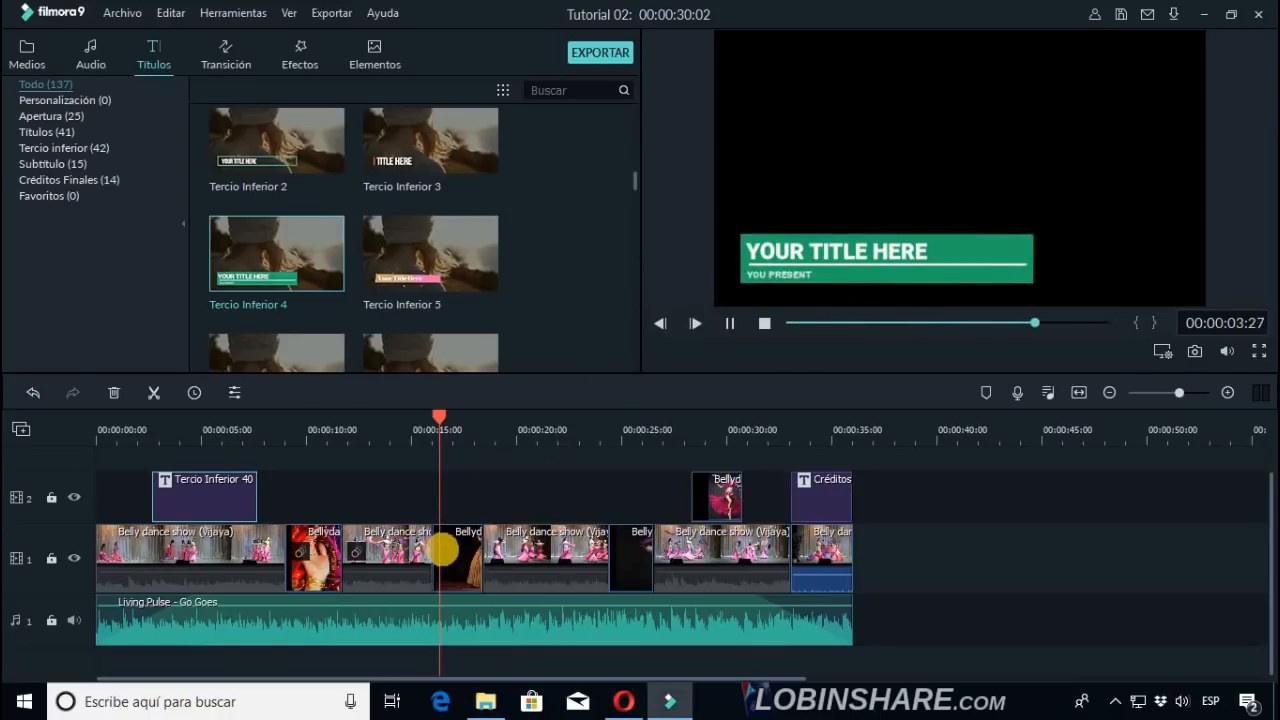
# Place Tercio Inferior 4 on track 2, starting with the first photo clip, and open its text settings with the playhead at 00:00:10:00.
pyautogui.moveTo(323, 258); pyautogui.dragTo(291, 517)
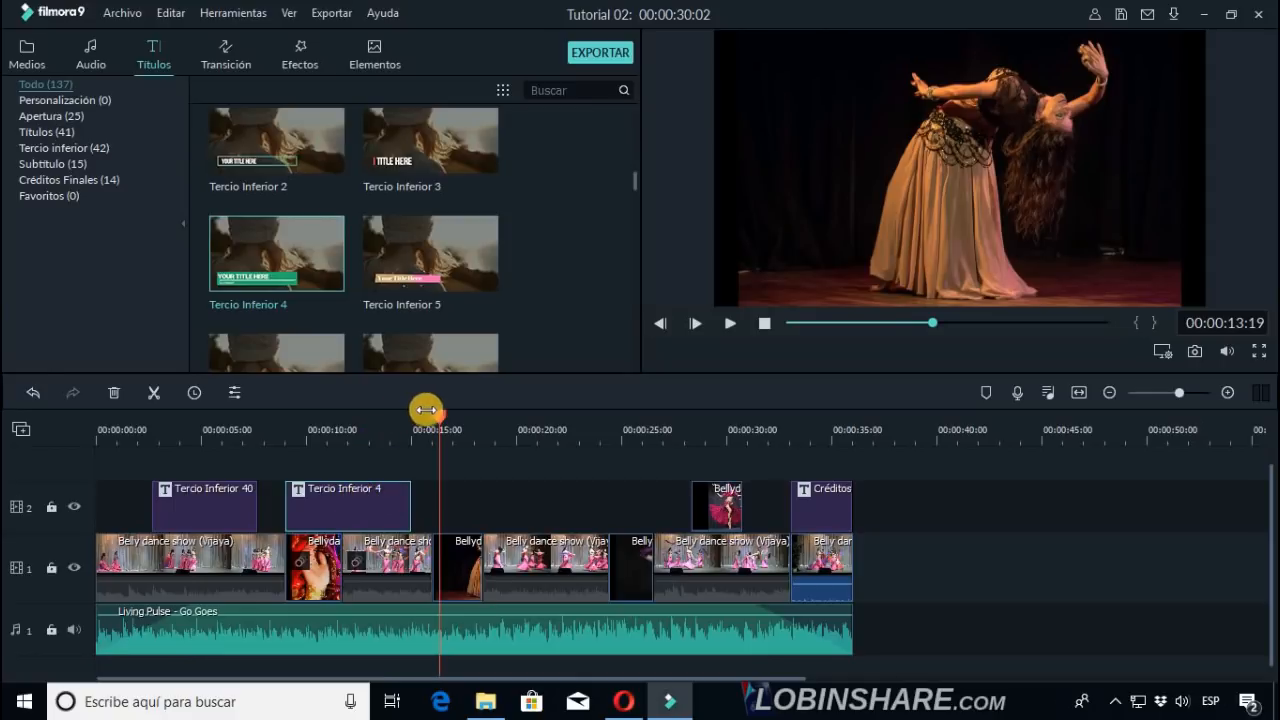
pyautogui.click(347, 426)
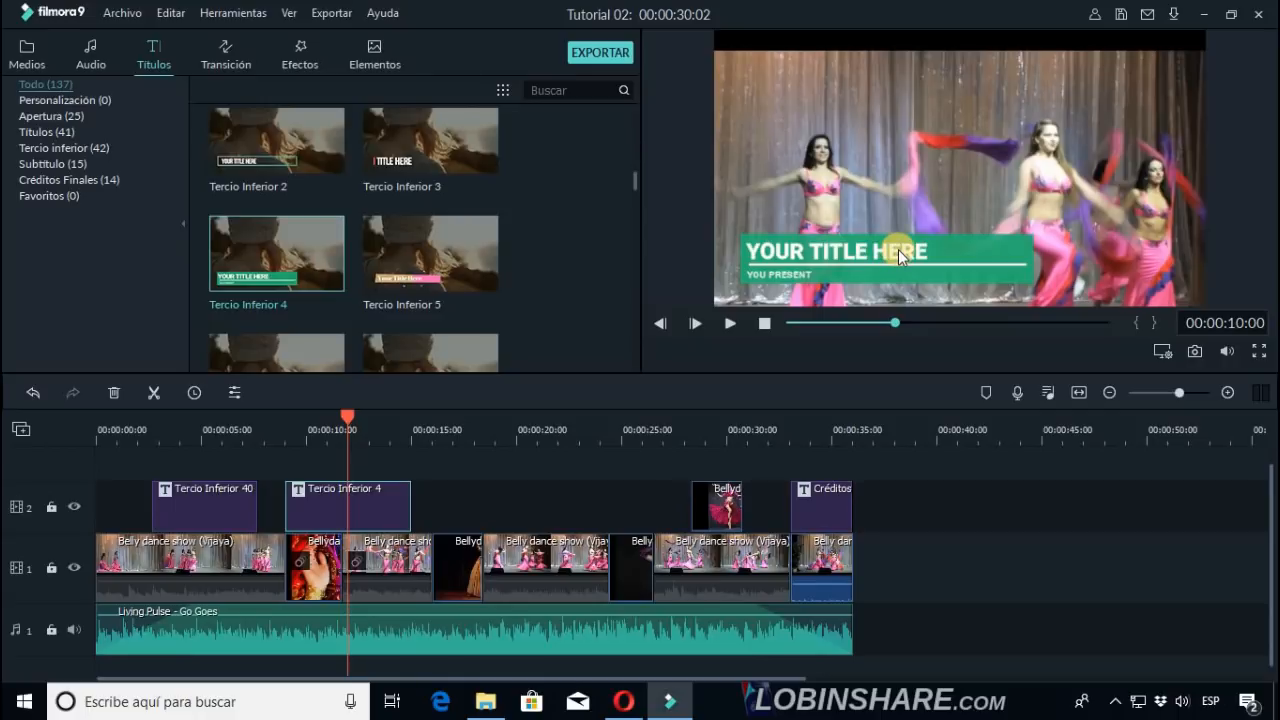
pyautogui.doubleClick(366, 508)
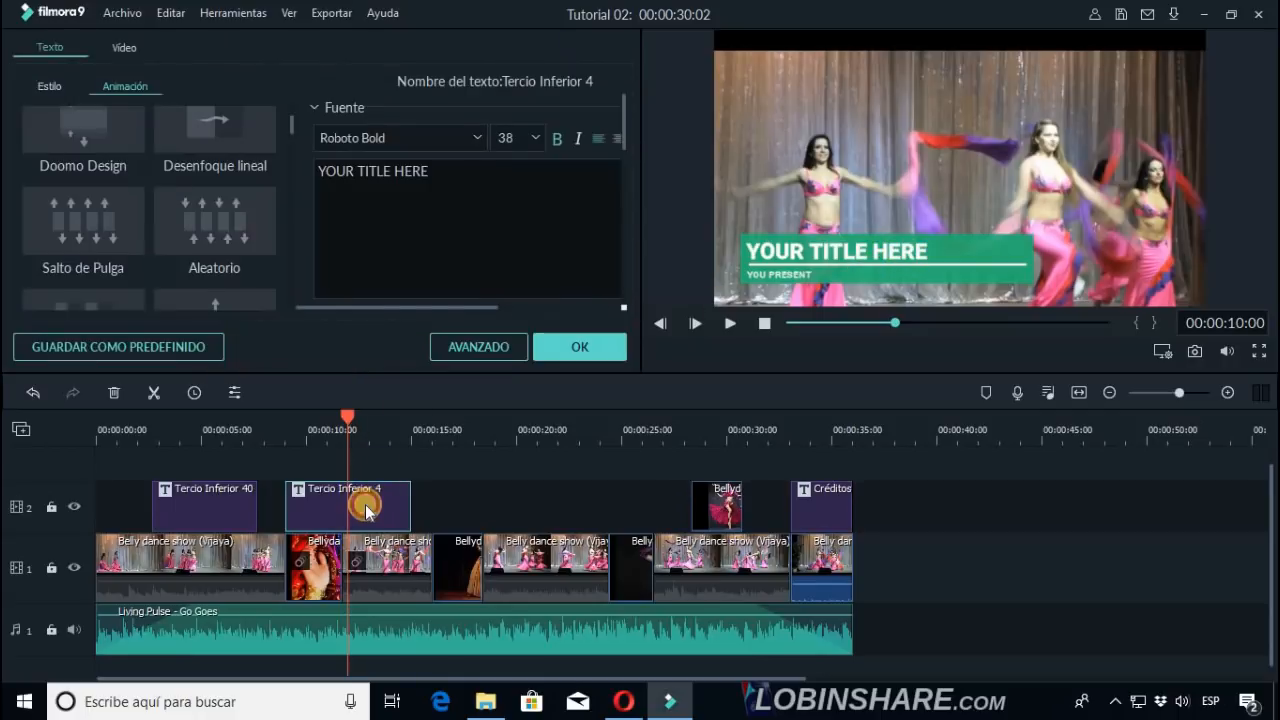
# Replace the main text of Tercio Inferior 4 with "Efectos de texto" and apply the Estilo de texto 11 style.
pyautogui.moveTo(416, 182); pyautogui.dragTo(278, 156)
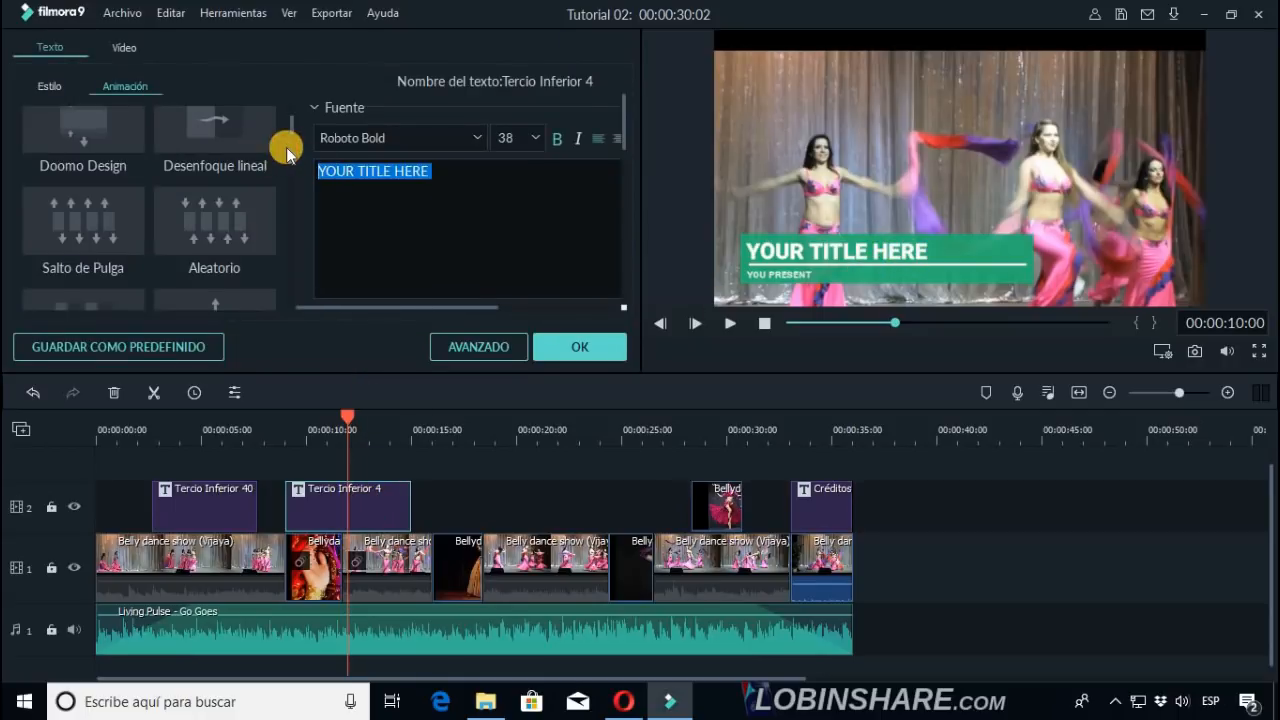
pyautogui.write('Efectos de texto')
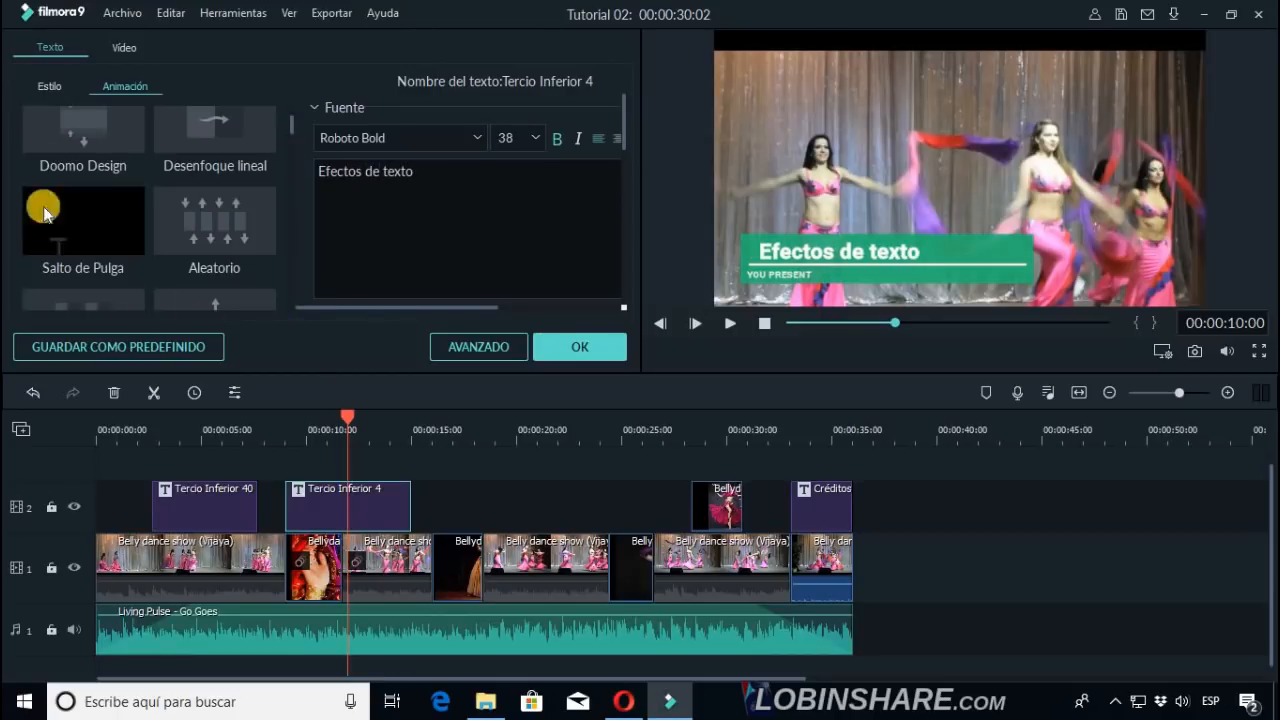
pyautogui.click(37, 87)
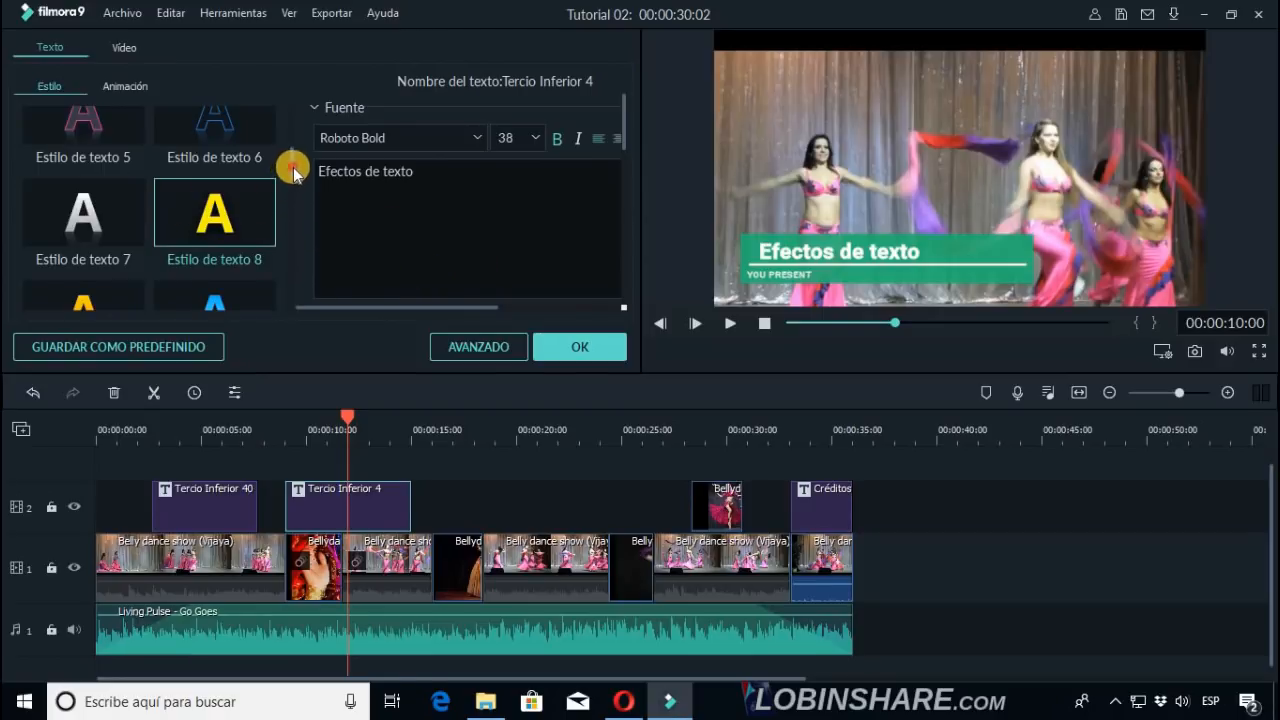
pyautogui.moveTo(293, 172); pyautogui.dragTo(297, 209)
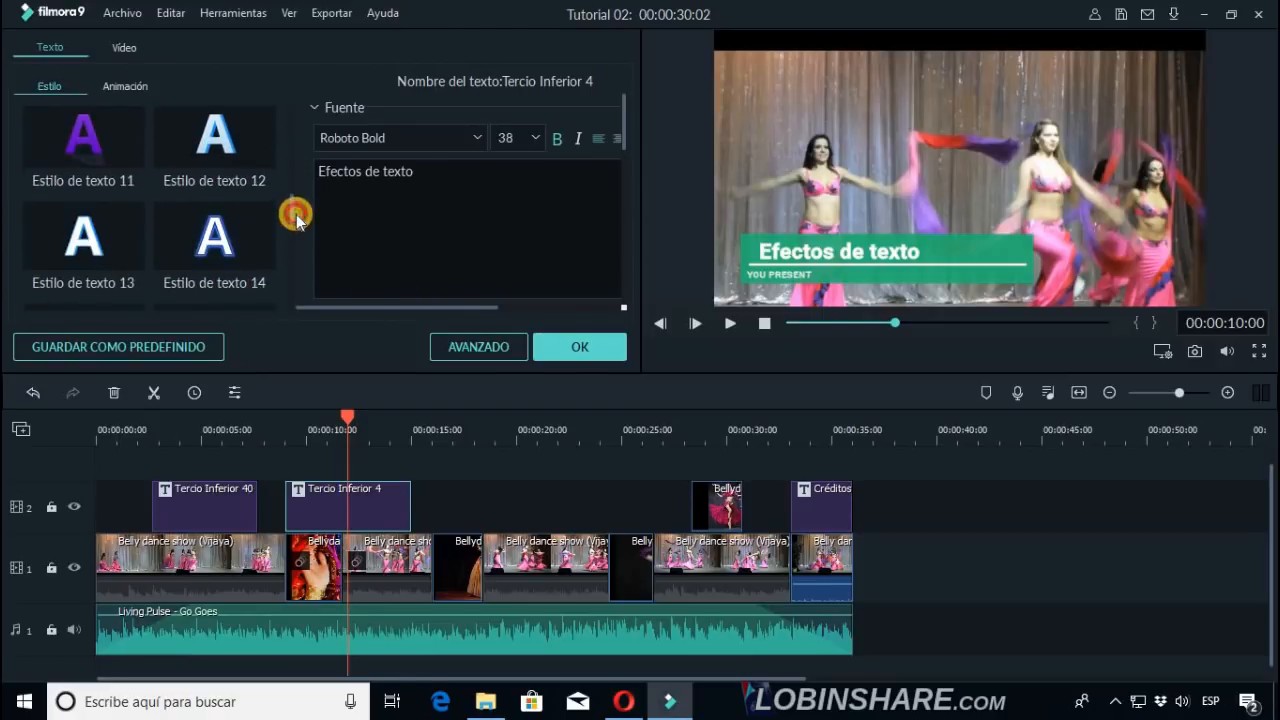
pyautogui.click(70, 158)
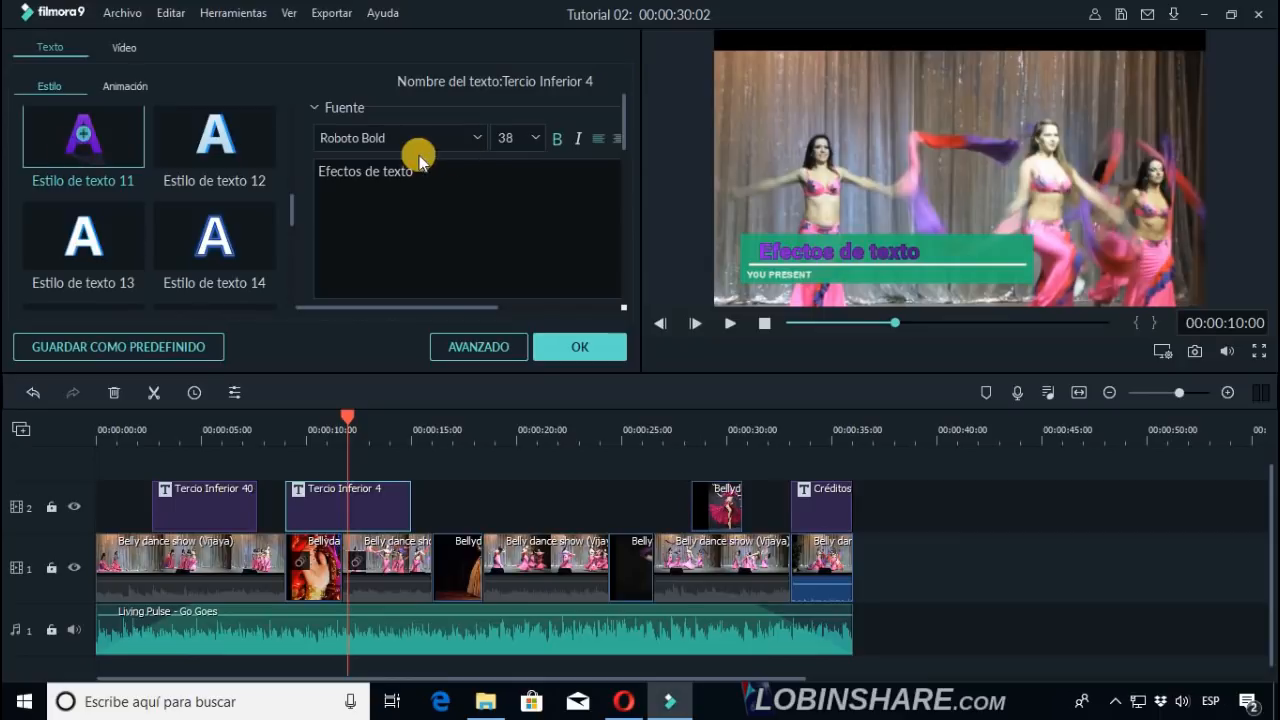
# Set the "Efectos de texto" font size to 48, shift the text slightly right inside the green box, and accept the title changes.
pyautogui.click(535, 139)
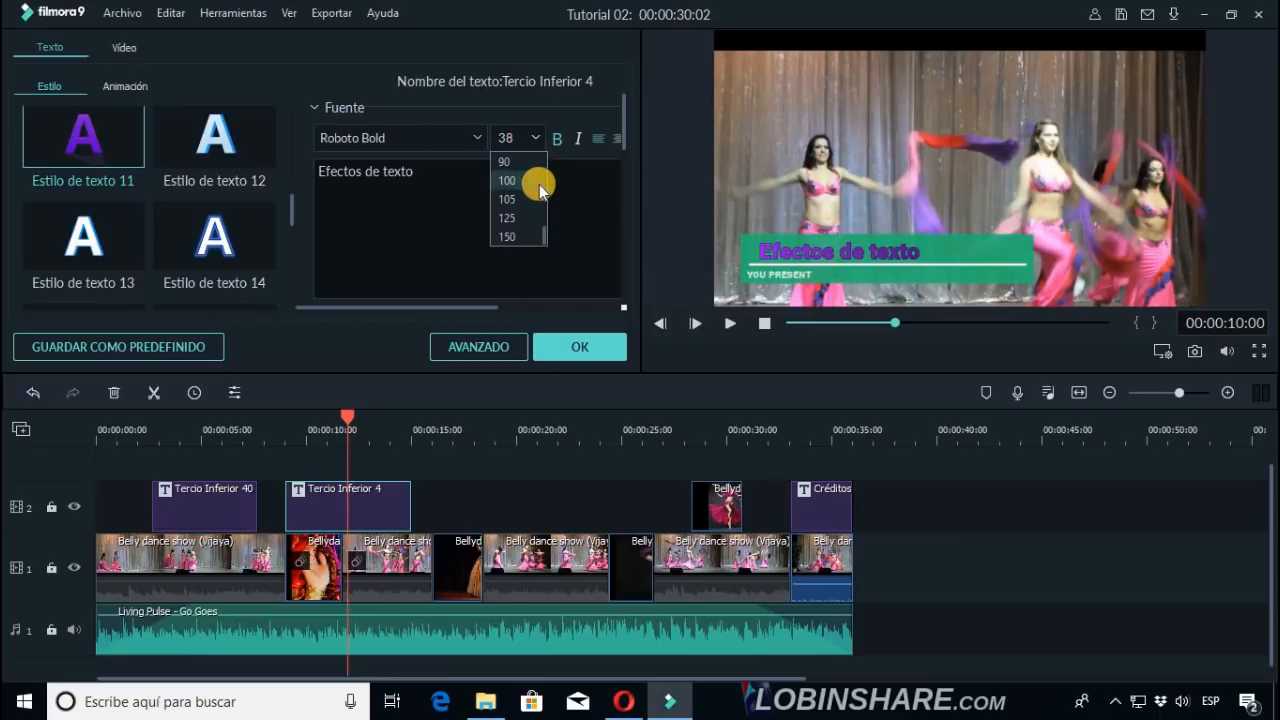
pyautogui.click(547, 184)
pyautogui.click(538, 142)
pyautogui.scroll(3, 518, 200)
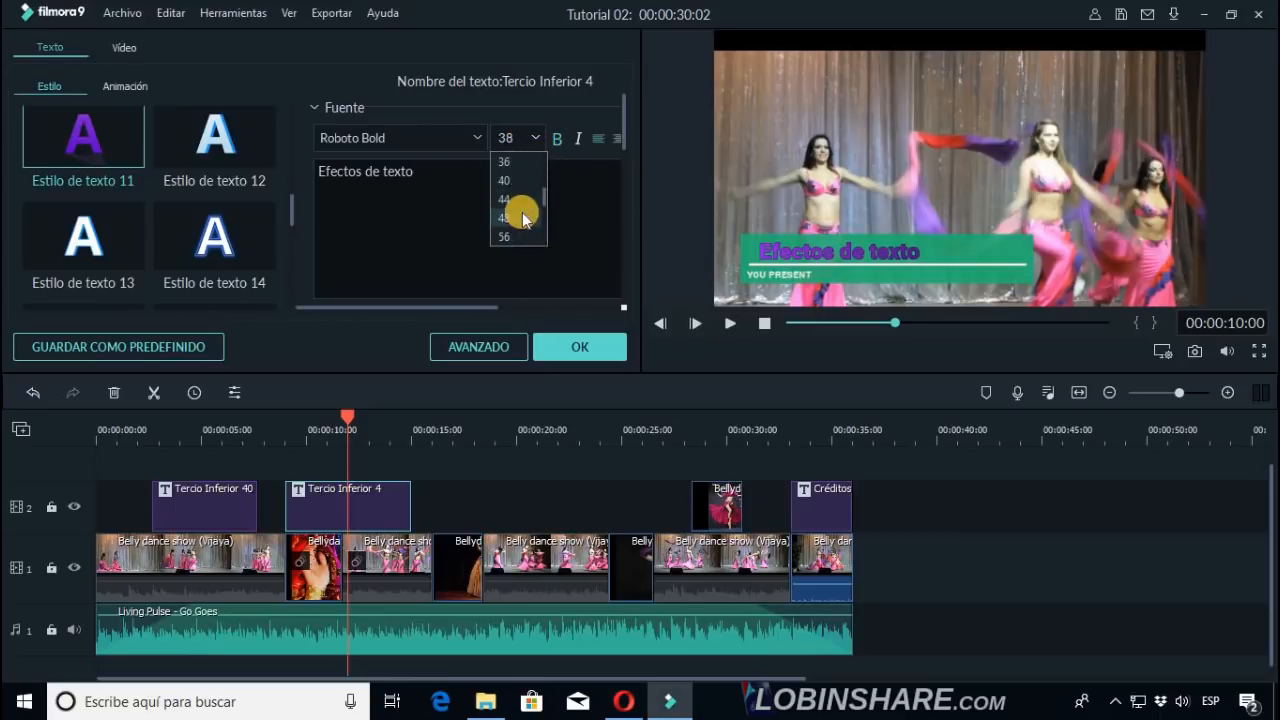
pyautogui.click(516, 212)
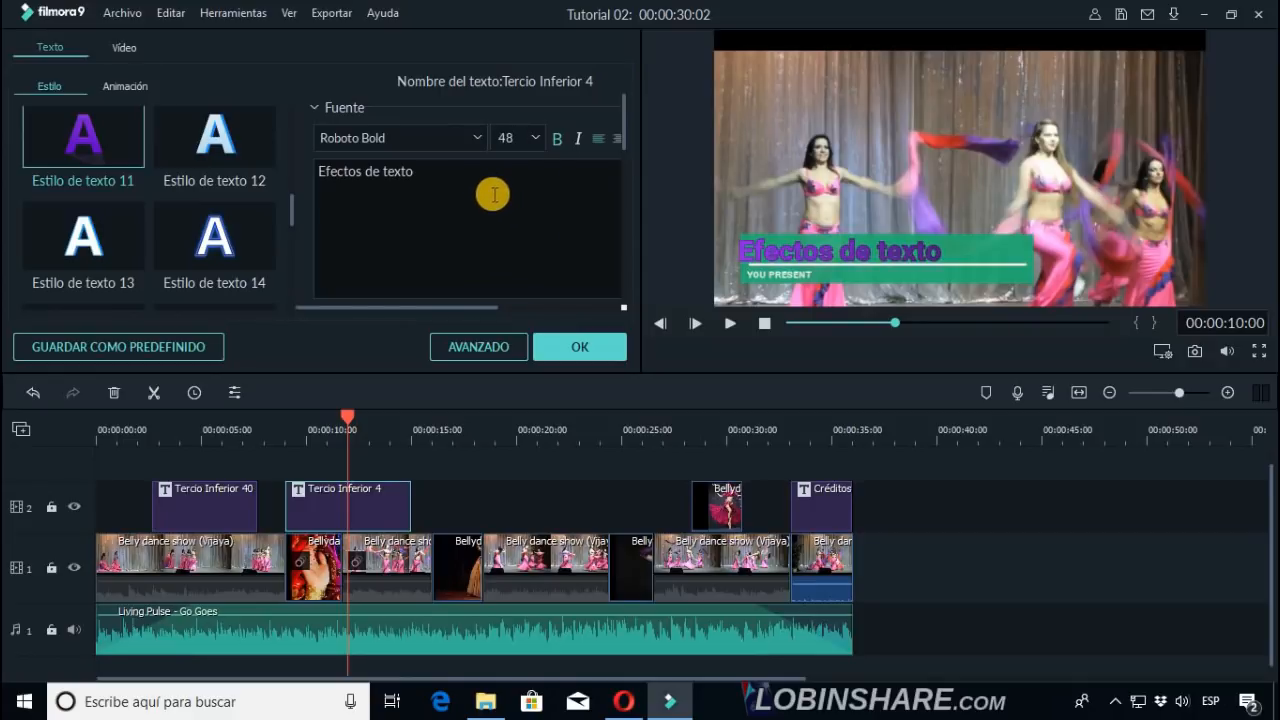
pyautogui.click(796, 258)
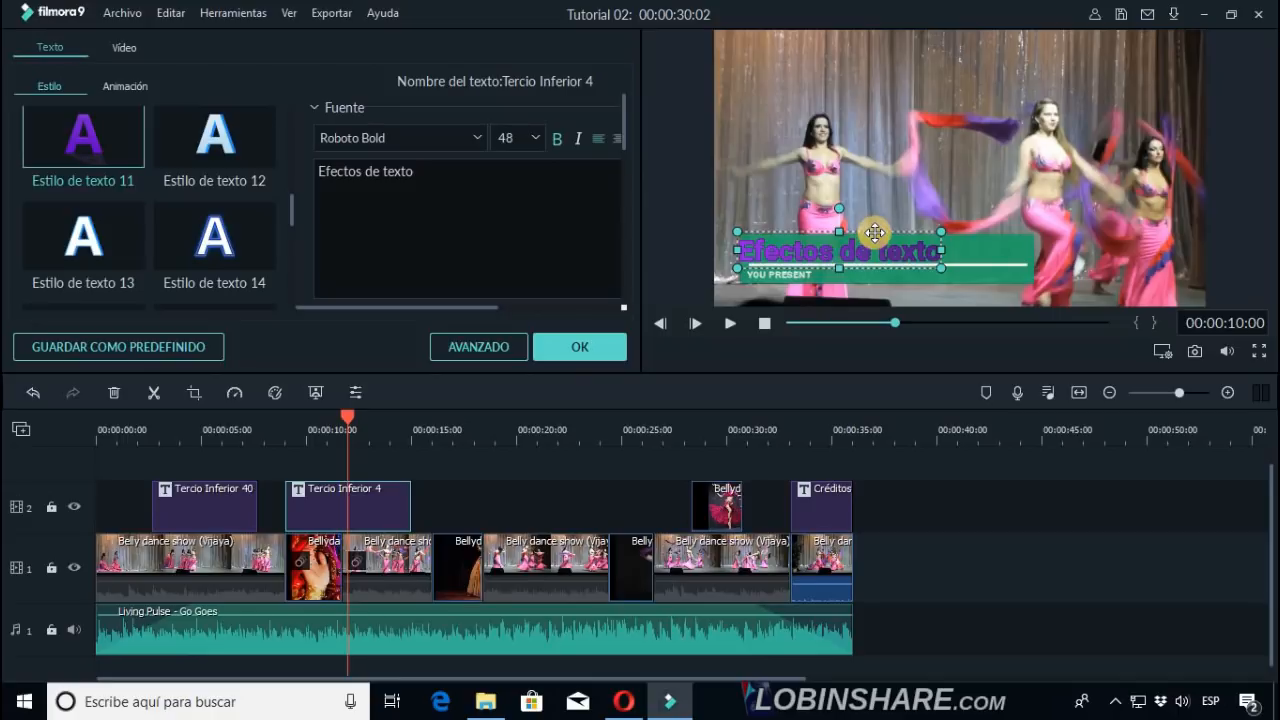
pyautogui.moveTo(882, 232); pyautogui.dragTo(902, 234)
pyautogui.click(594, 345)
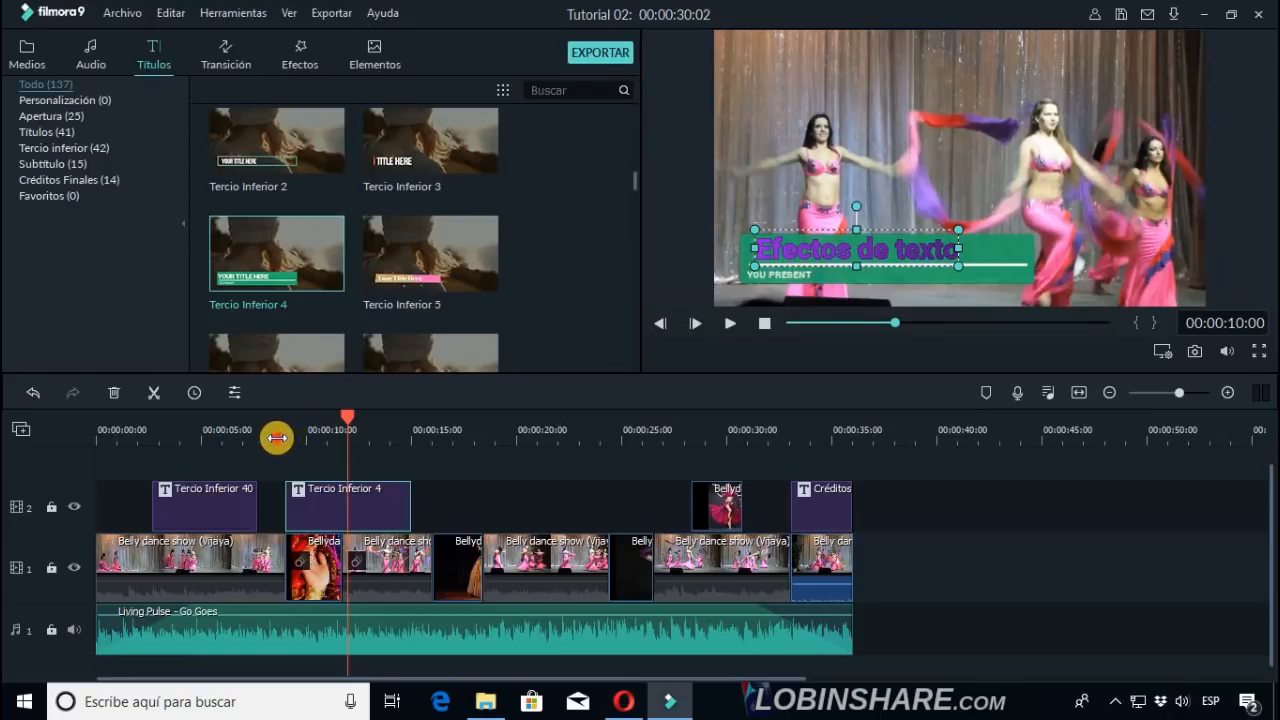
# Play the timeline from 00:00:07:05 through the end of Tercio Inferior 4 to check the title.
pyautogui.click(277, 437)
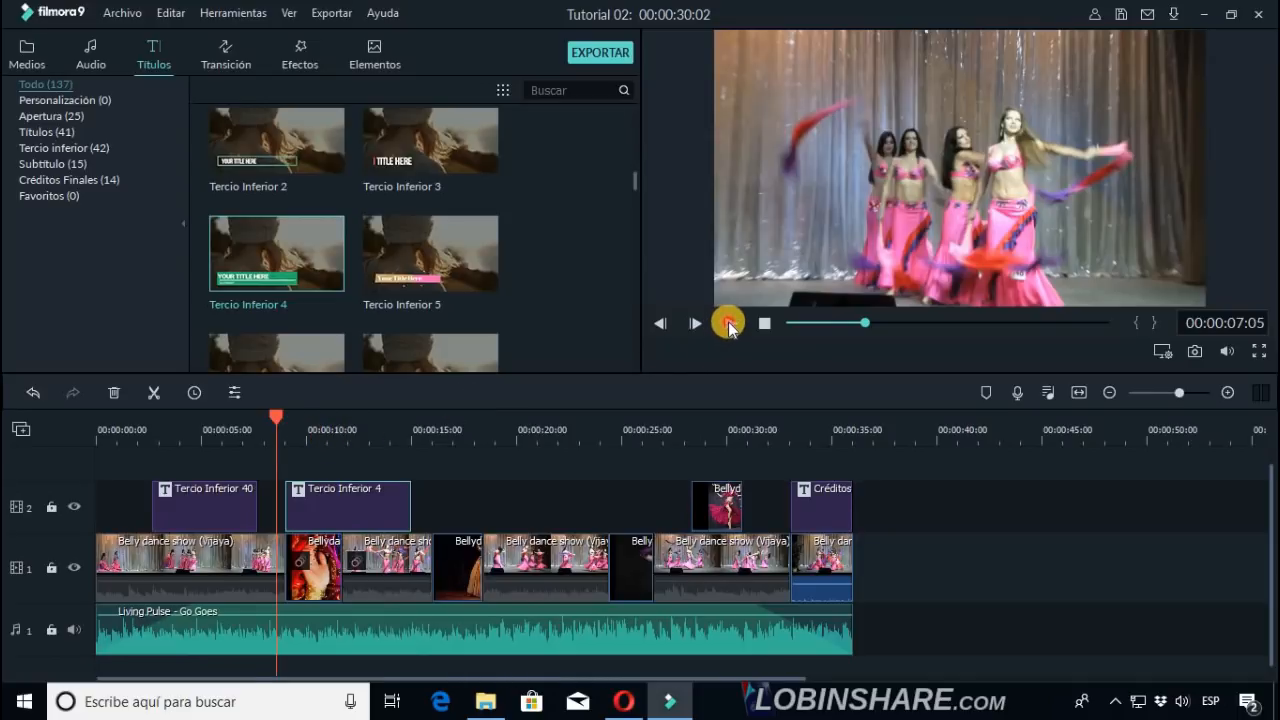
pyautogui.click(728, 323)
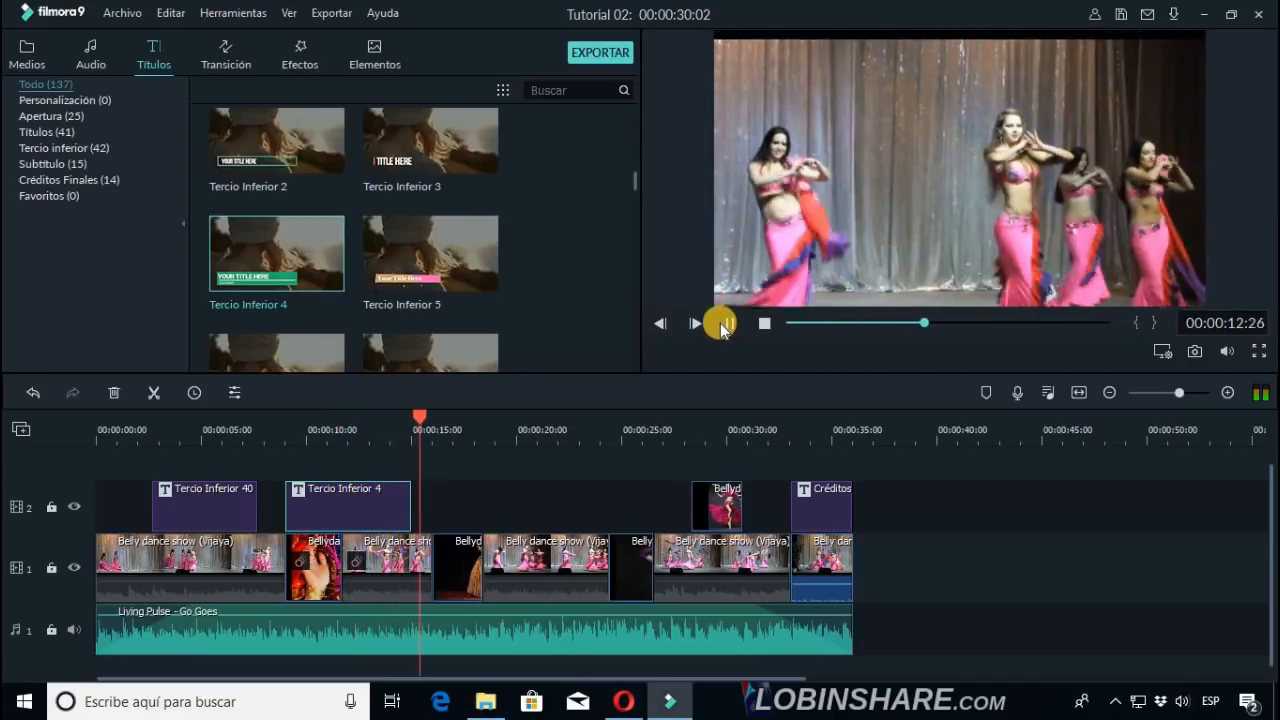
pyautogui.click(726, 323)
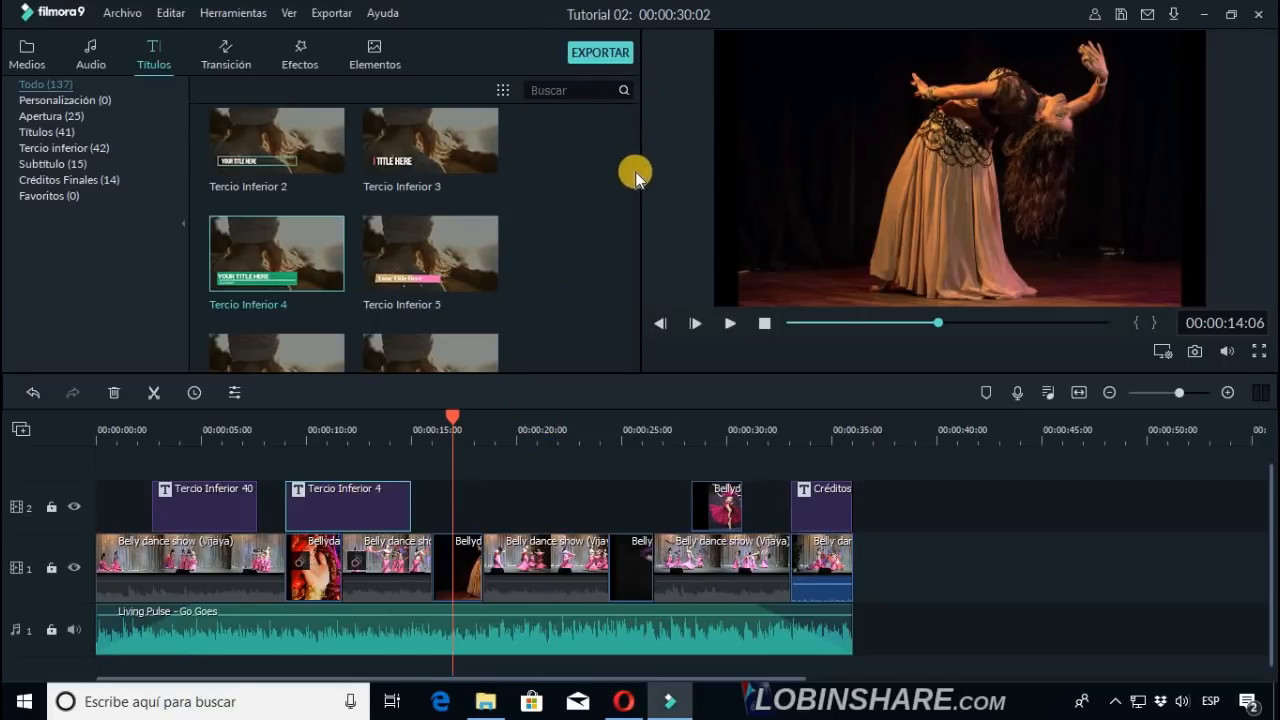
# Find the Título 7 template in the titles library and play its preview.
pyautogui.scroll(10, 636, 178)
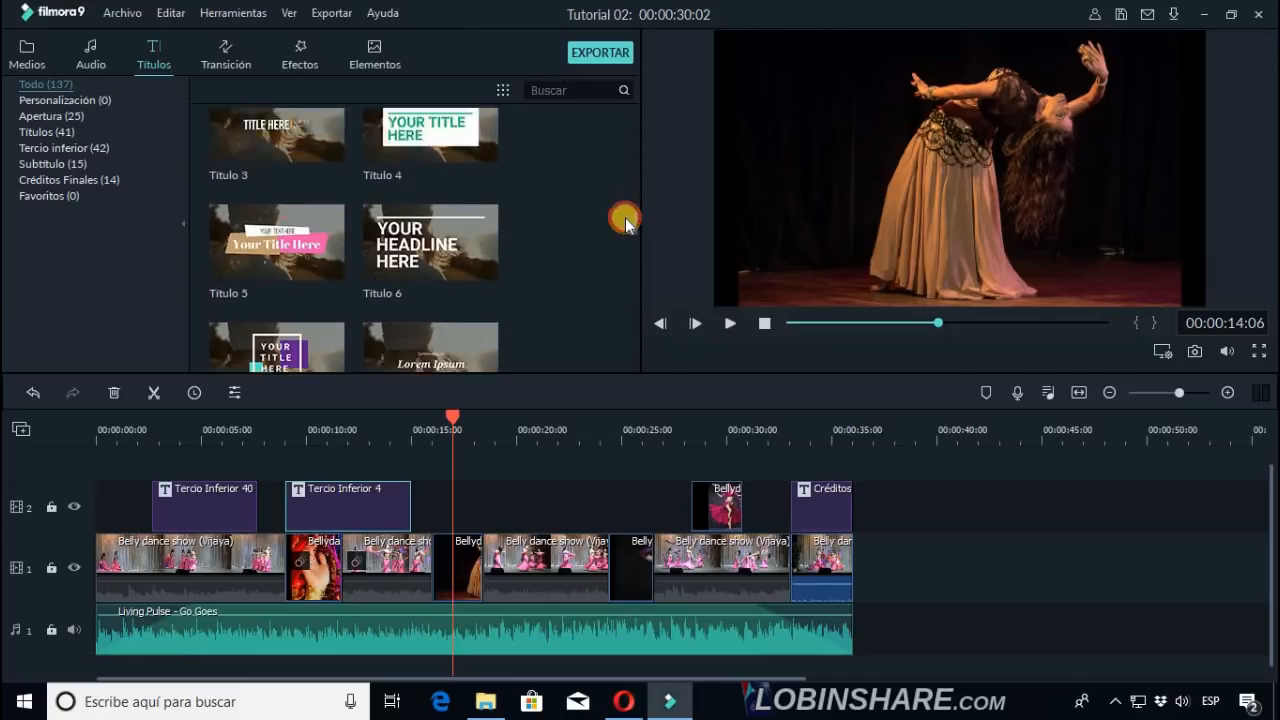
pyautogui.scroll(-1, 625, 222)
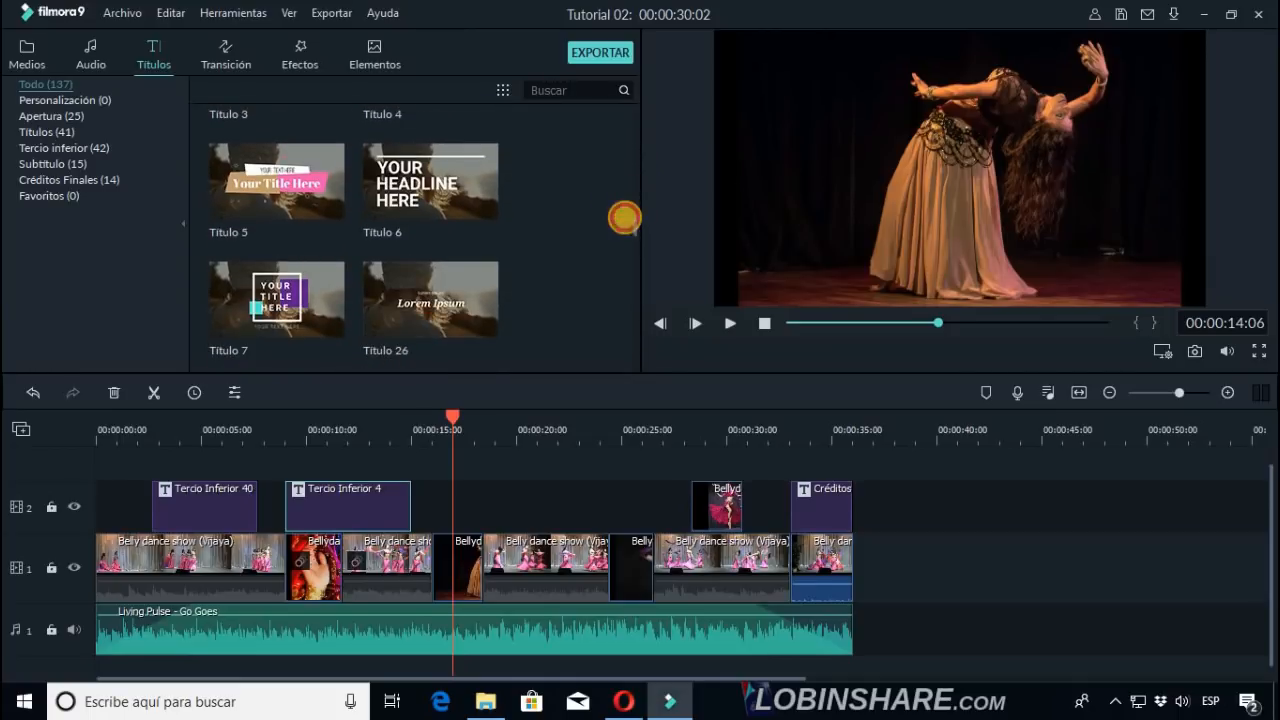
pyautogui.click(295, 287)
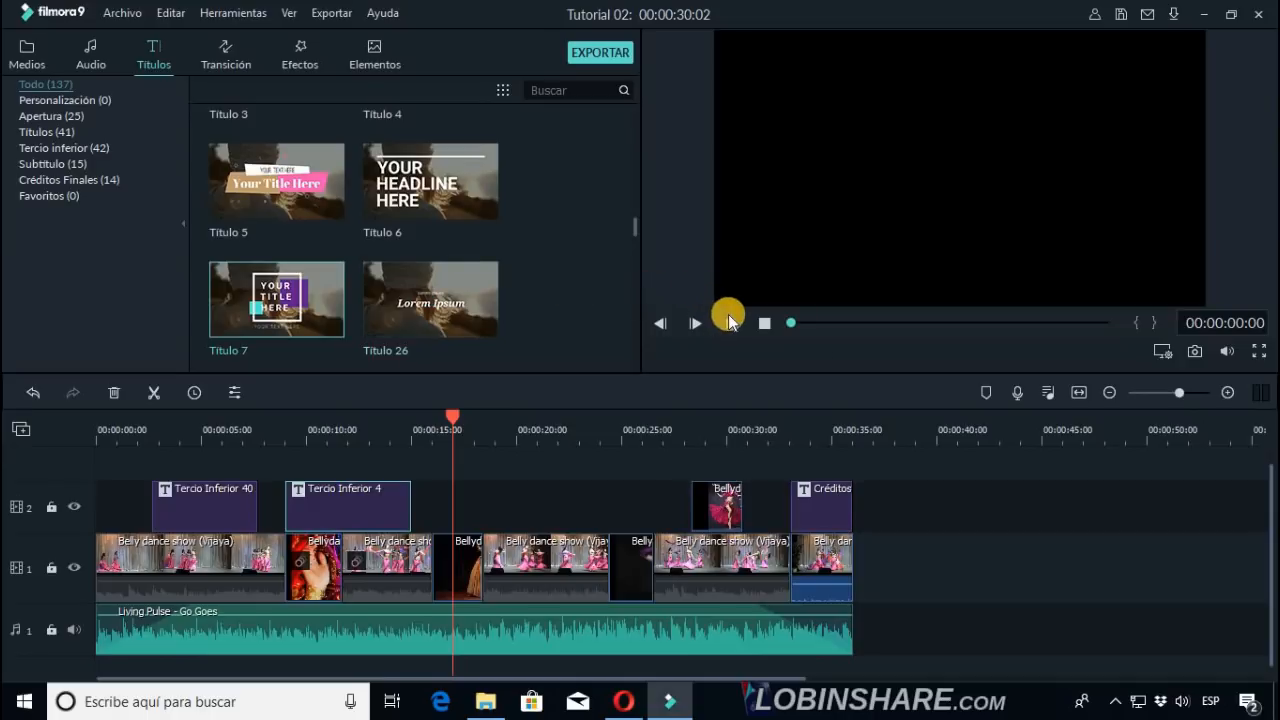
pyautogui.click(729, 321)
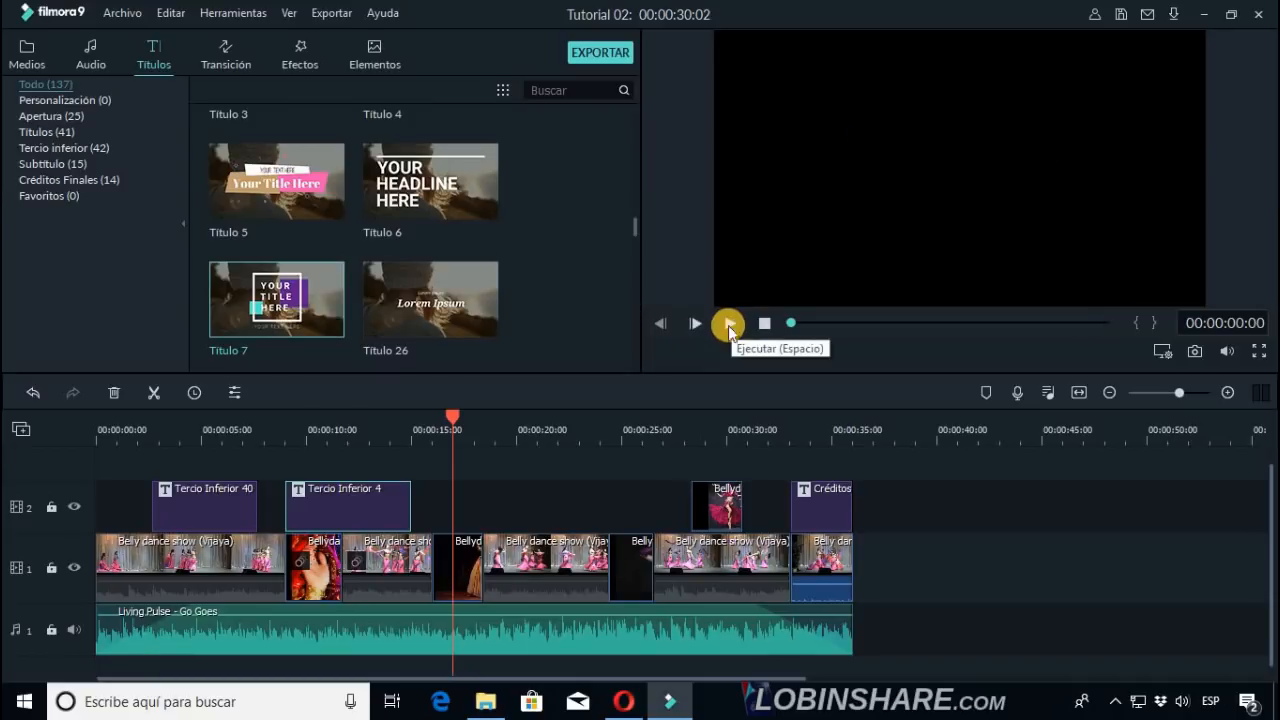
# Place Título 7 on track 2, starting over the second photo clip, and view it with the playhead at 00:00:17:03.
pyautogui.moveTo(277, 299); pyautogui.dragTo(464, 514)
pyautogui.click(463, 435)
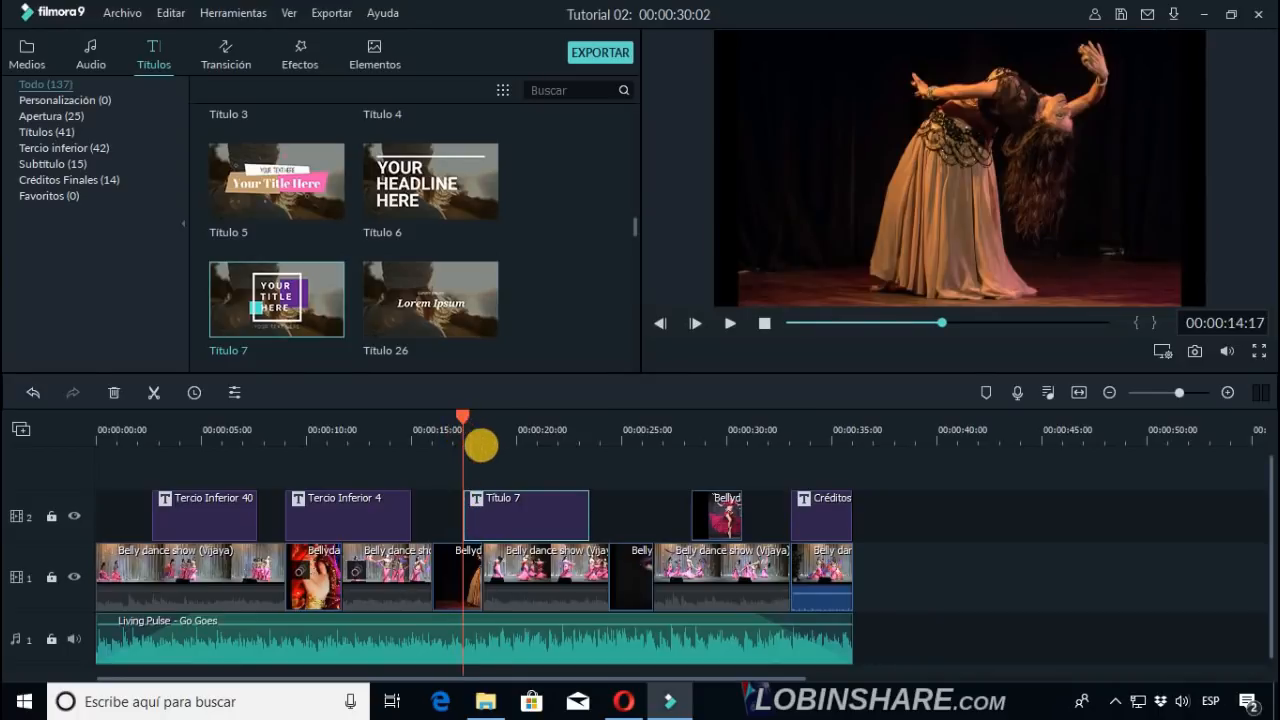
pyautogui.click(512, 440)
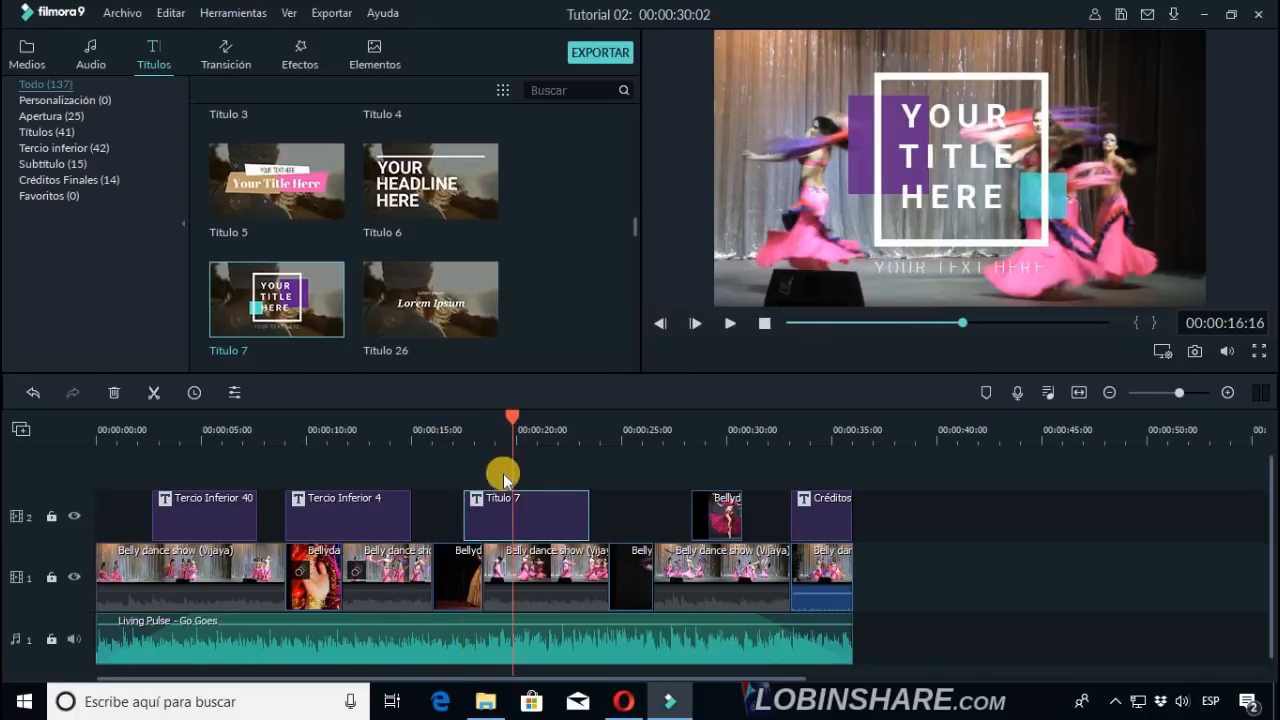
pyautogui.click(526, 428)
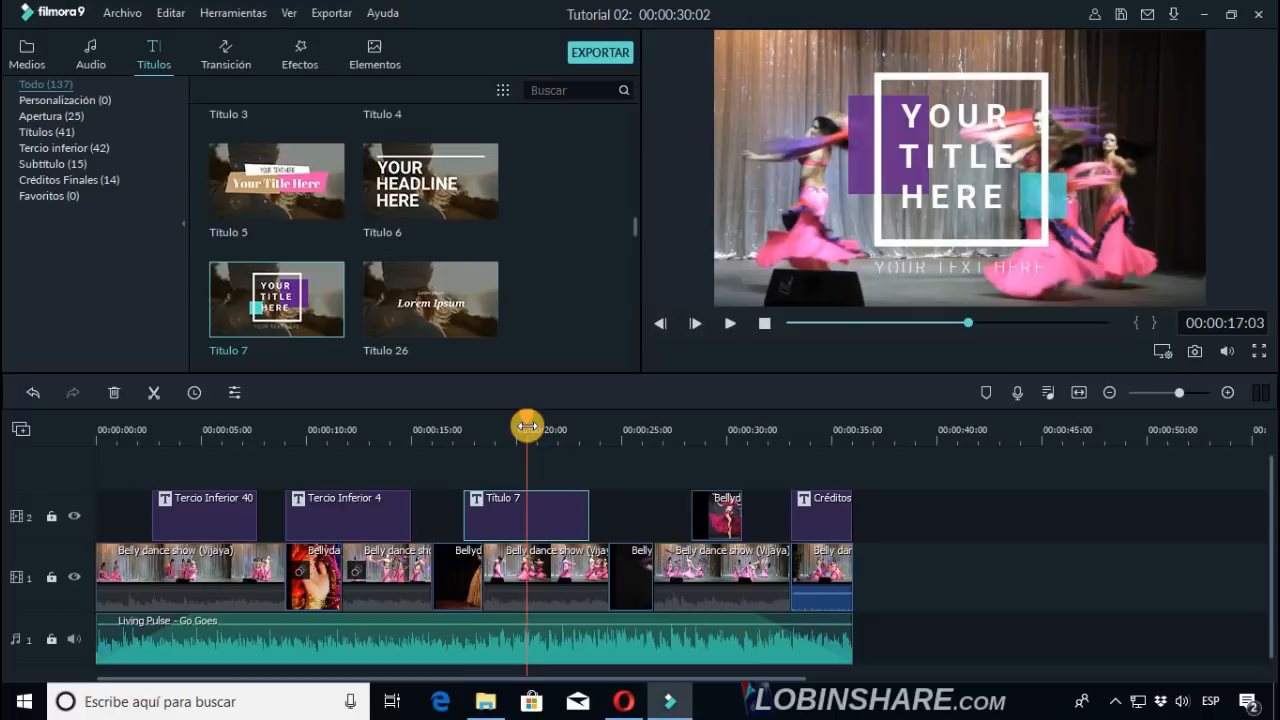
# Open the text settings of Título 7 and replace its first line, YOUR, with "Edita".
pyautogui.doubleClick(540, 508)
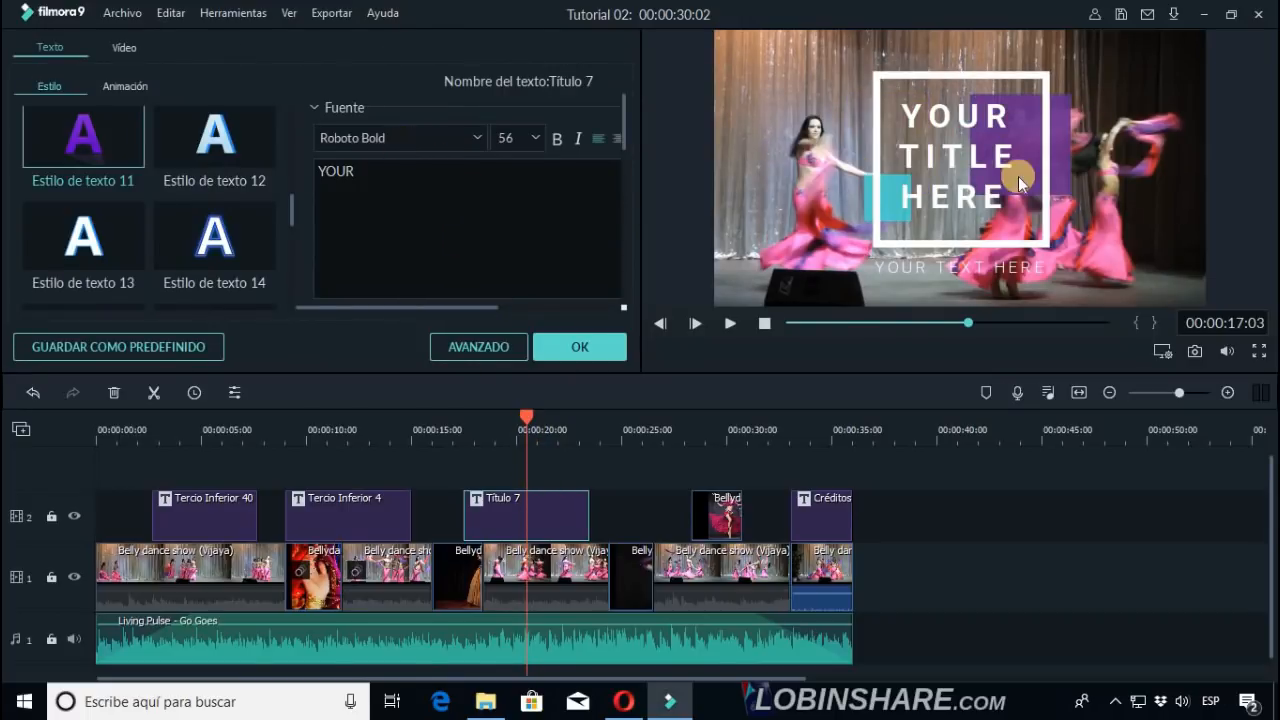
pyautogui.click(952, 116)
pyautogui.click(952, 116)
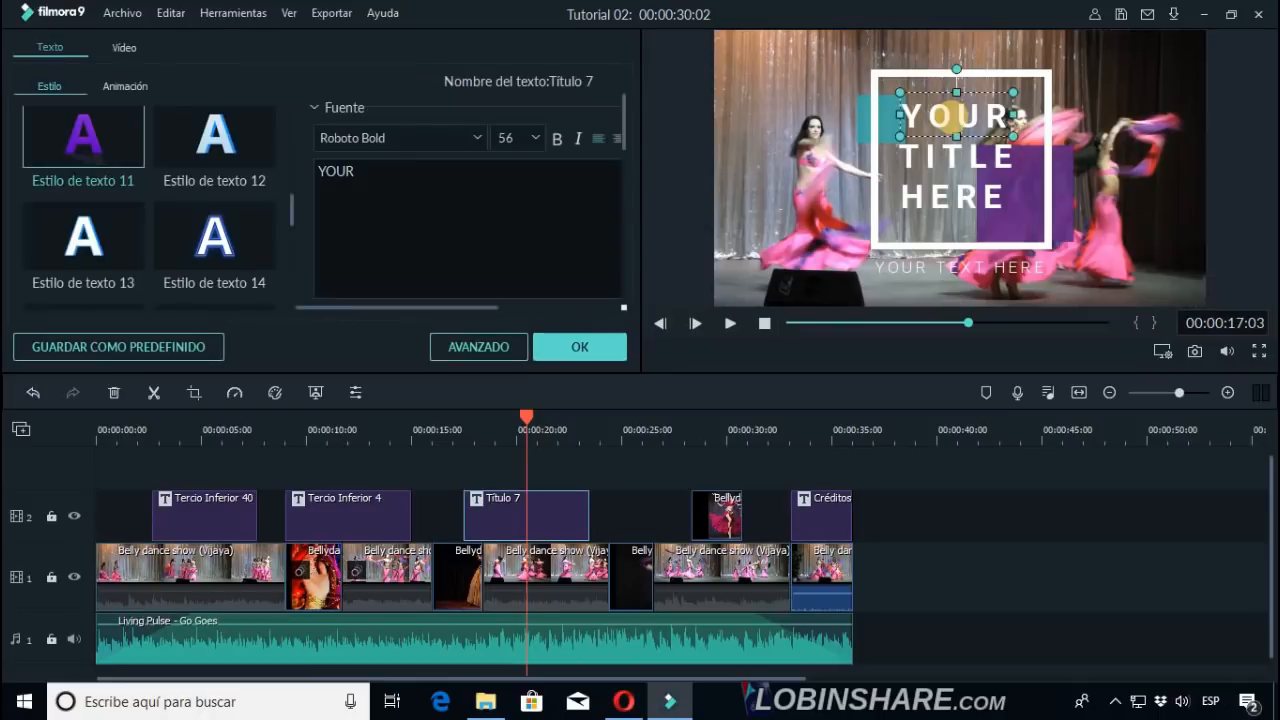
pyautogui.doubleClick(437, 167)
pyautogui.write('Edita')
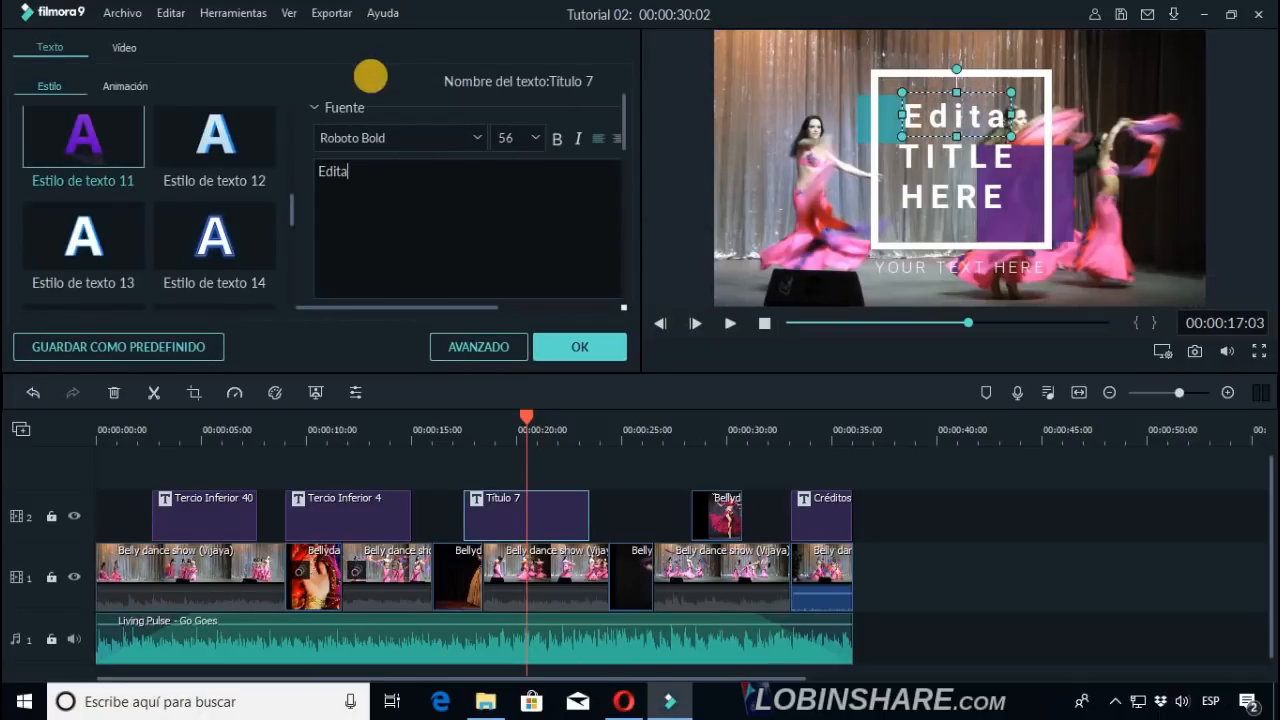
# Select the text of the second line, TITLE, in Título 7 for editing.
pyautogui.click(960, 168)
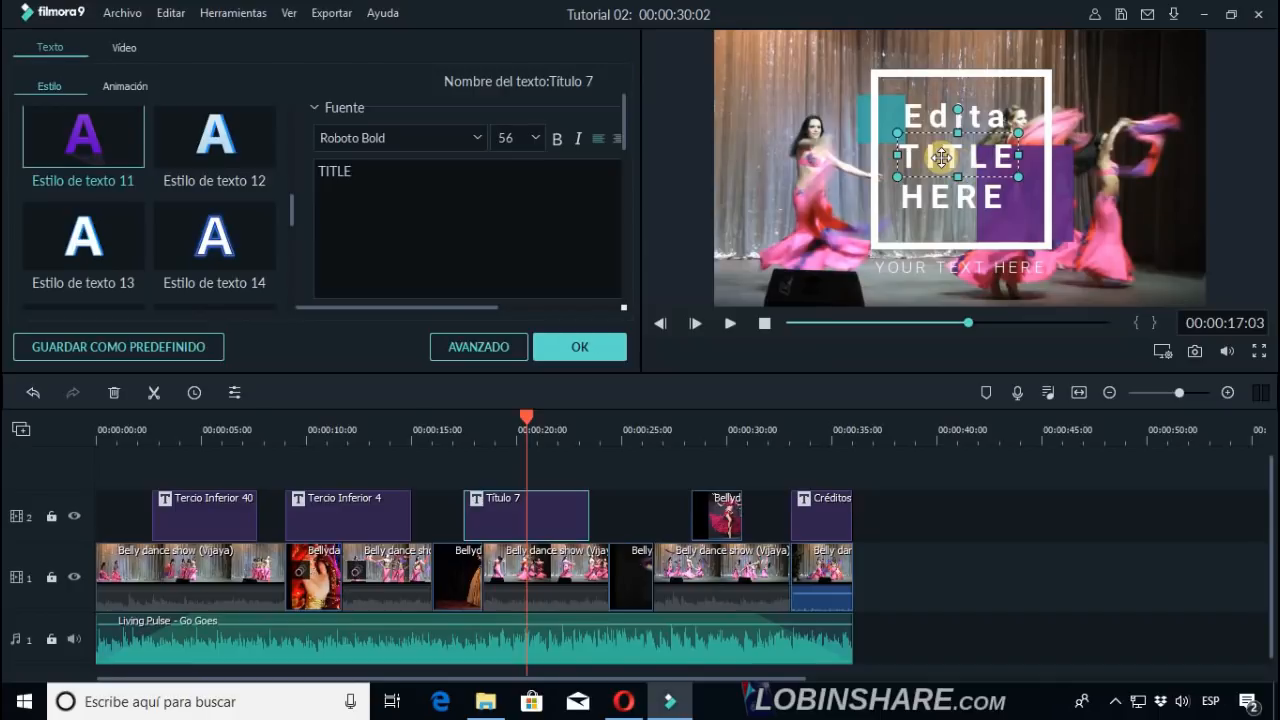
pyautogui.doubleClick(340, 170)
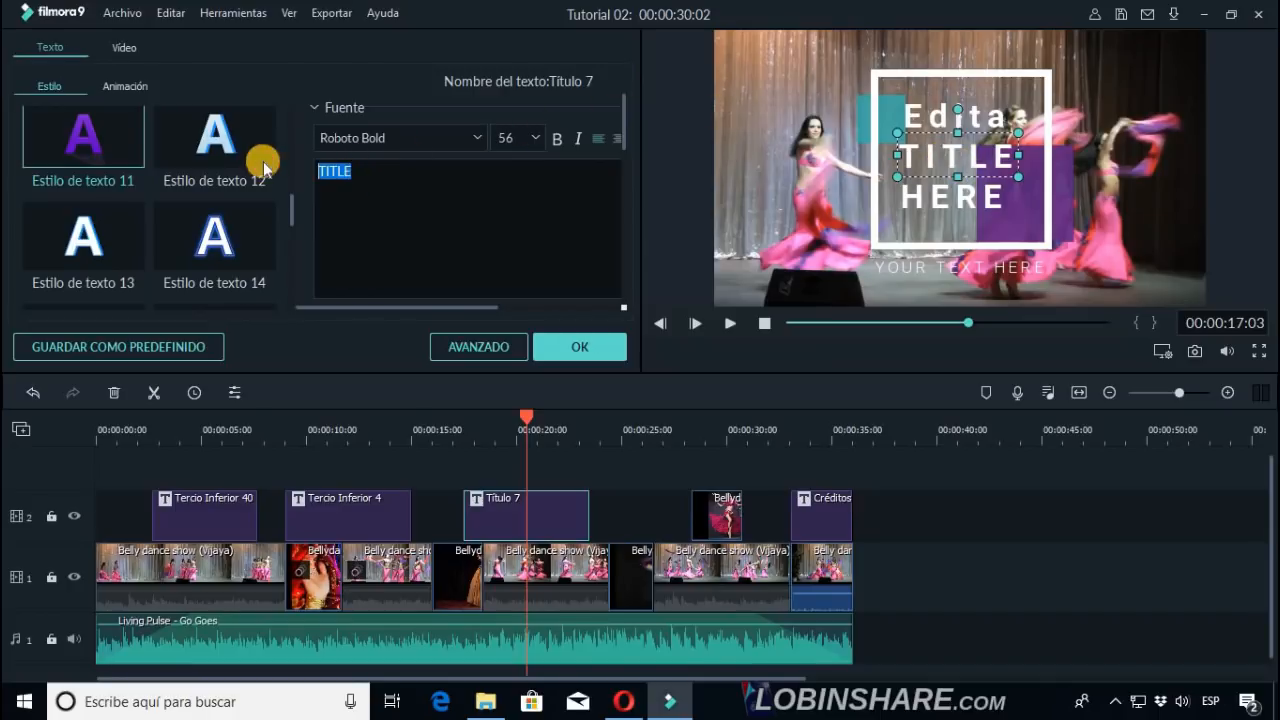
# Replace the second and third lines of Título 7 with "con" and "Filmora", centring the "Filmora" line inside the white frame.
pyautogui.write('con')
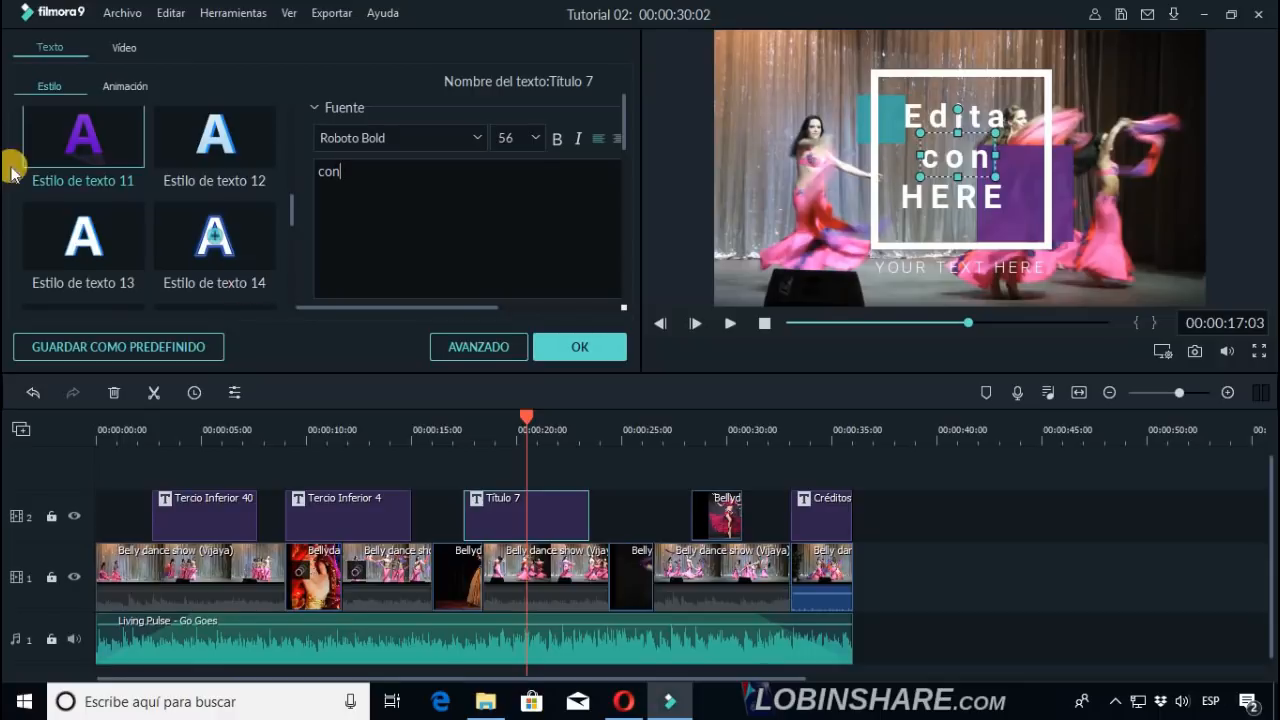
pyautogui.click(955, 200)
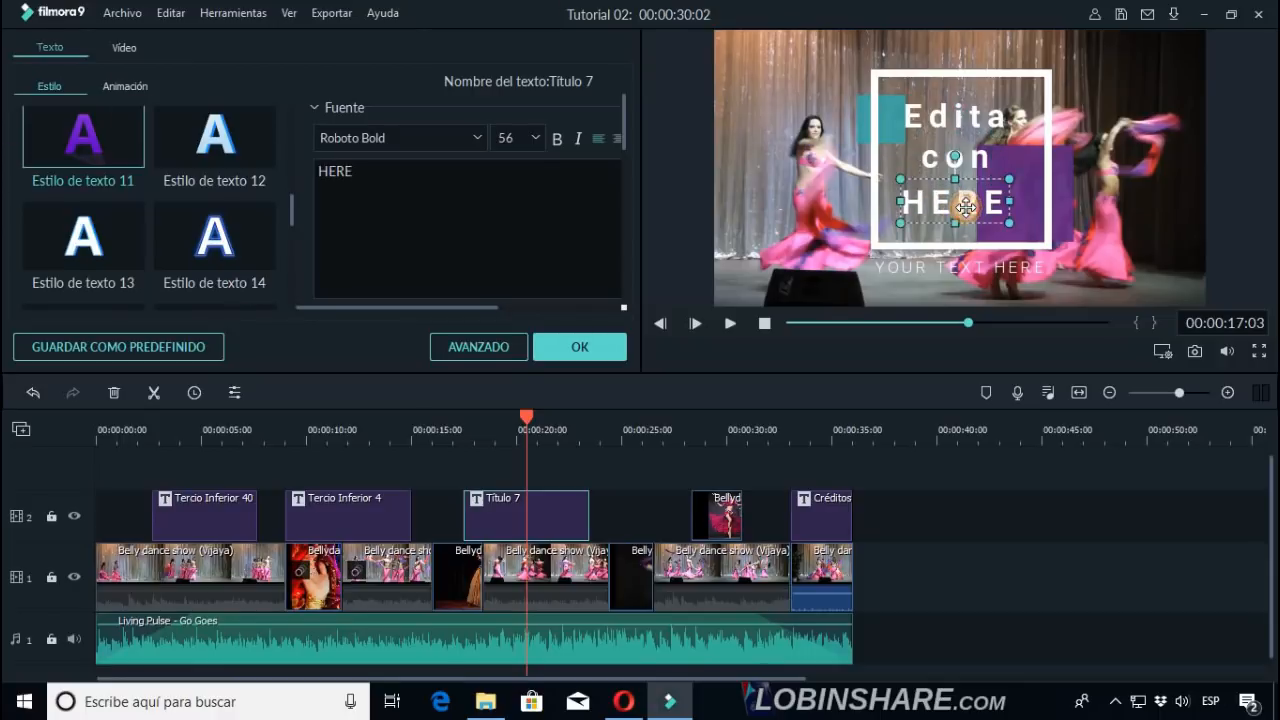
pyautogui.doubleClick(479, 180)
pyautogui.write('Film')
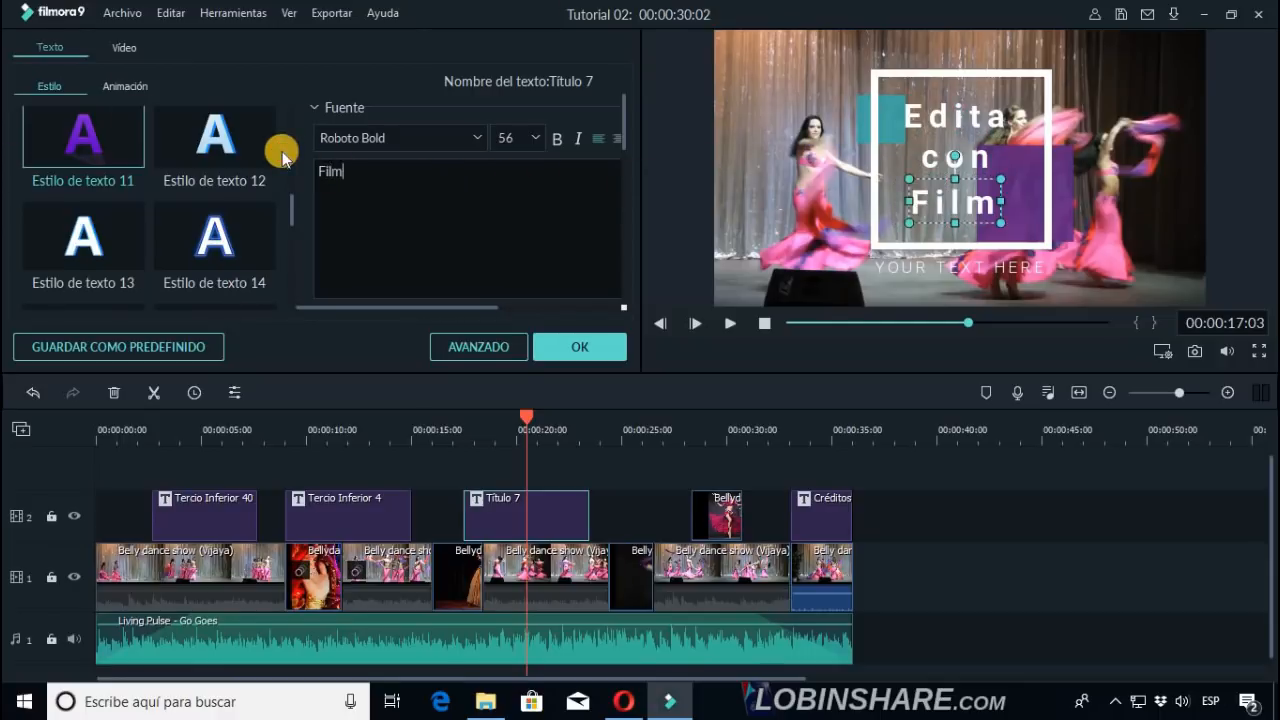
pyautogui.write('ora')
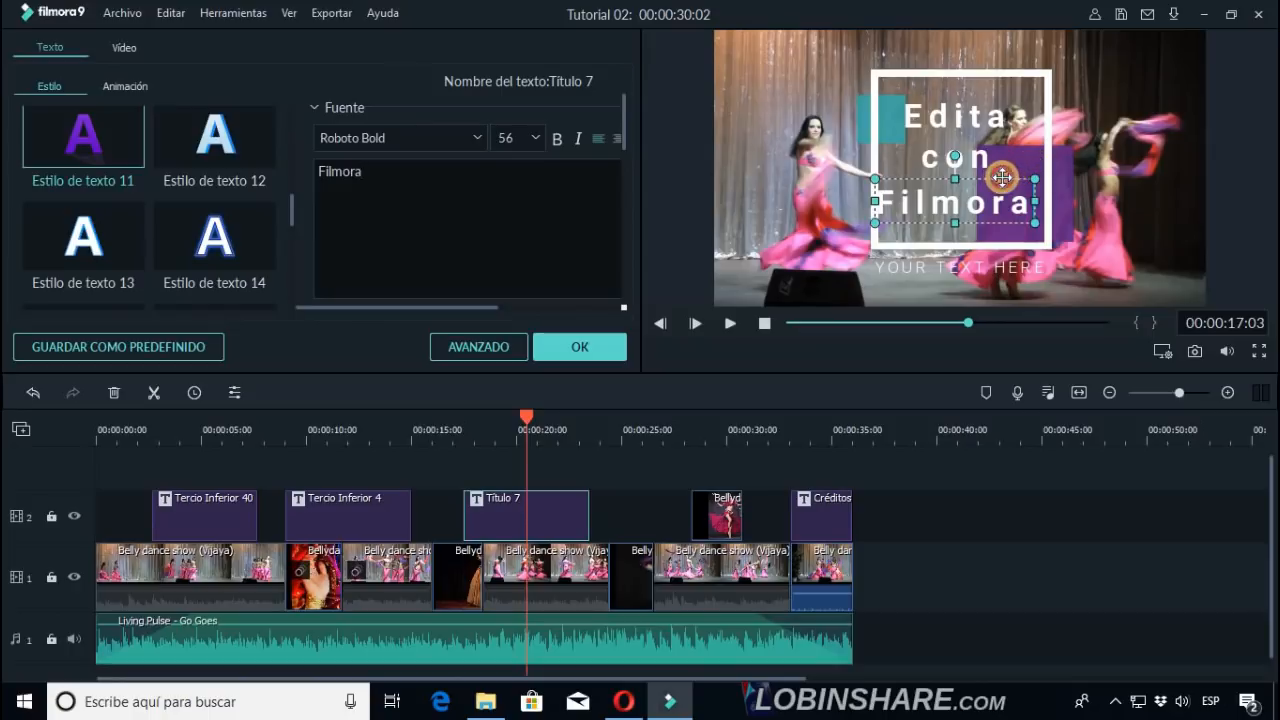
pyautogui.moveTo(1002, 177); pyautogui.dragTo(1012, 178)
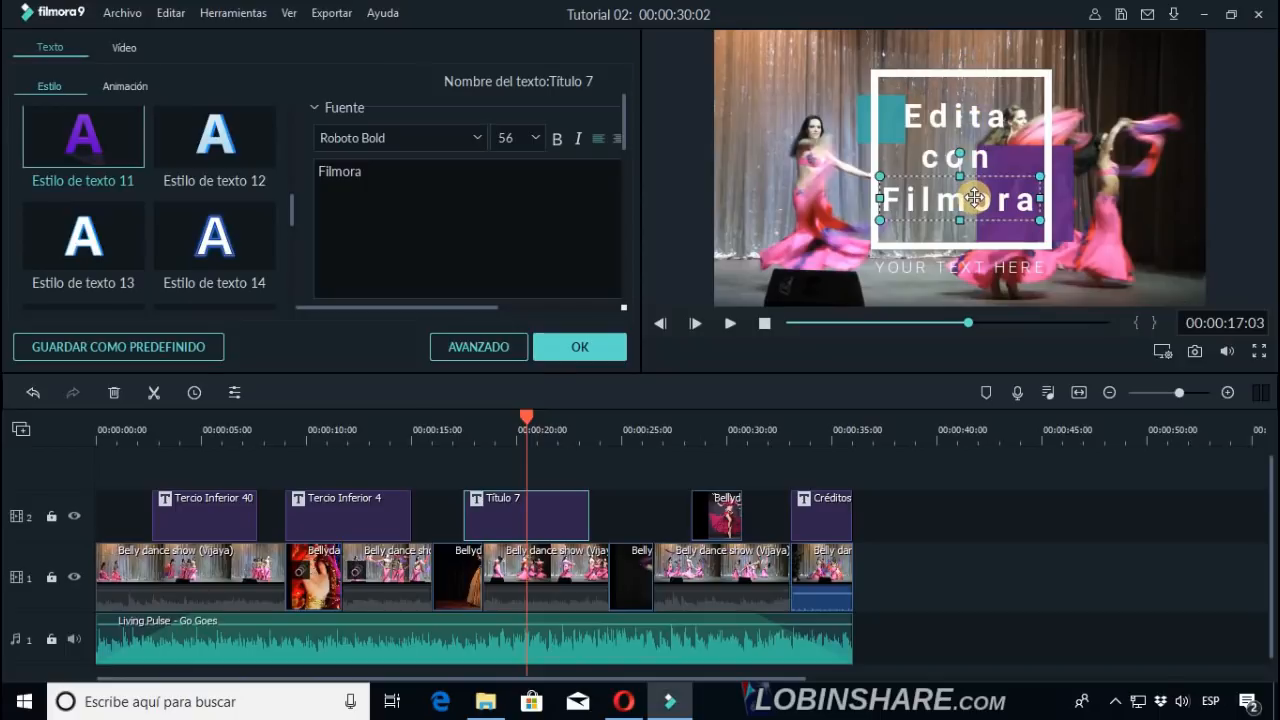
# Apply Estilo de texto 11 to the "Edita" line and Estilo de texto 9 to the "con" line.
pyautogui.click(972, 112)
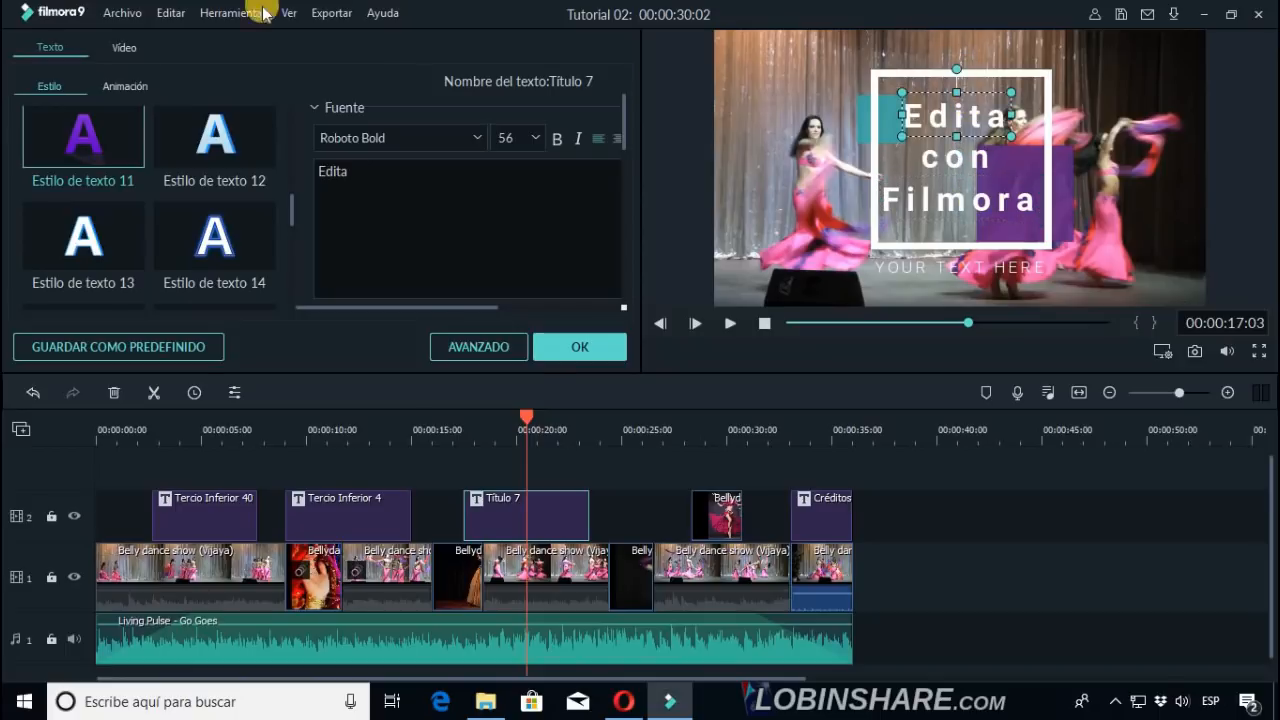
pyautogui.click(109, 155)
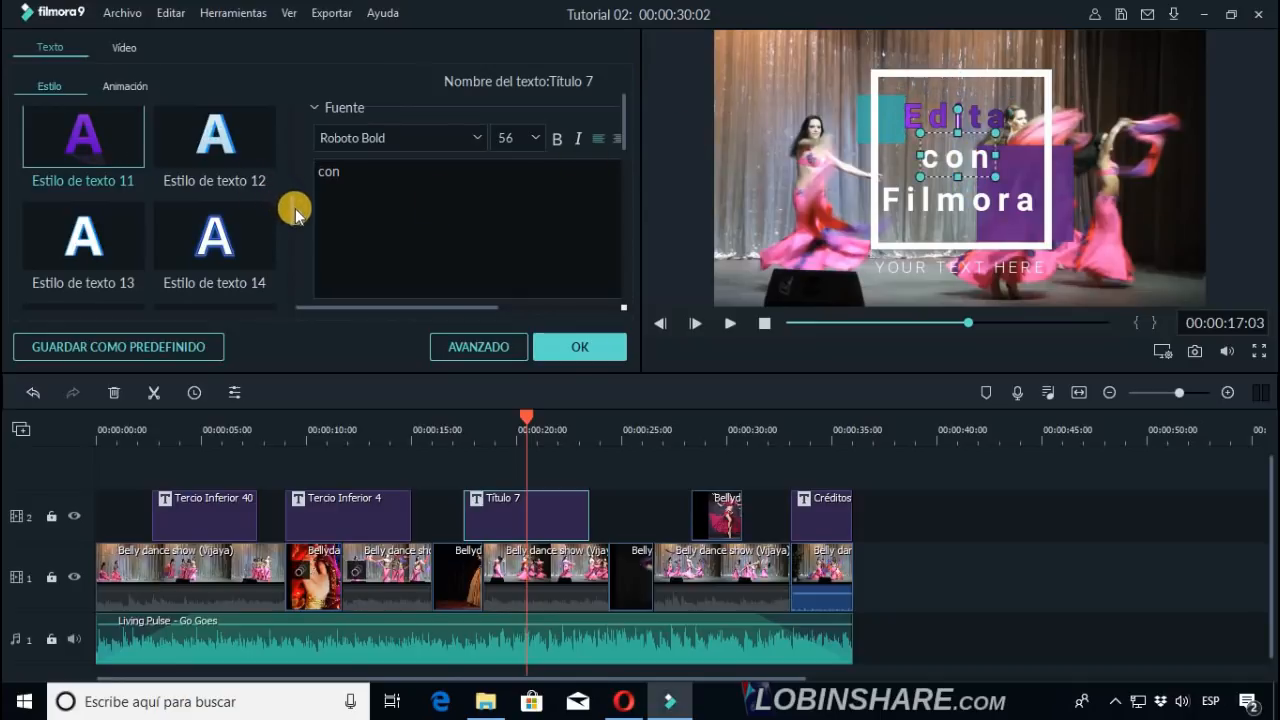
pyautogui.moveTo(289, 187); pyautogui.dragTo(289, 166)
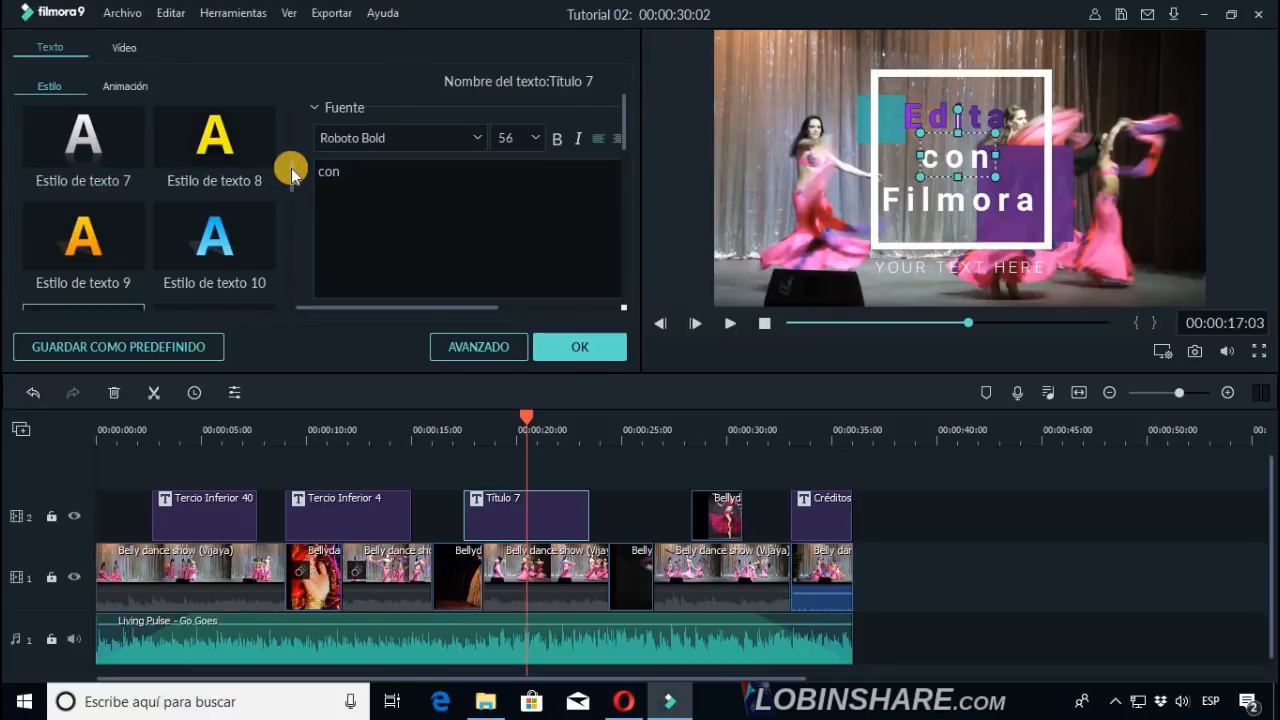
pyautogui.click(127, 233)
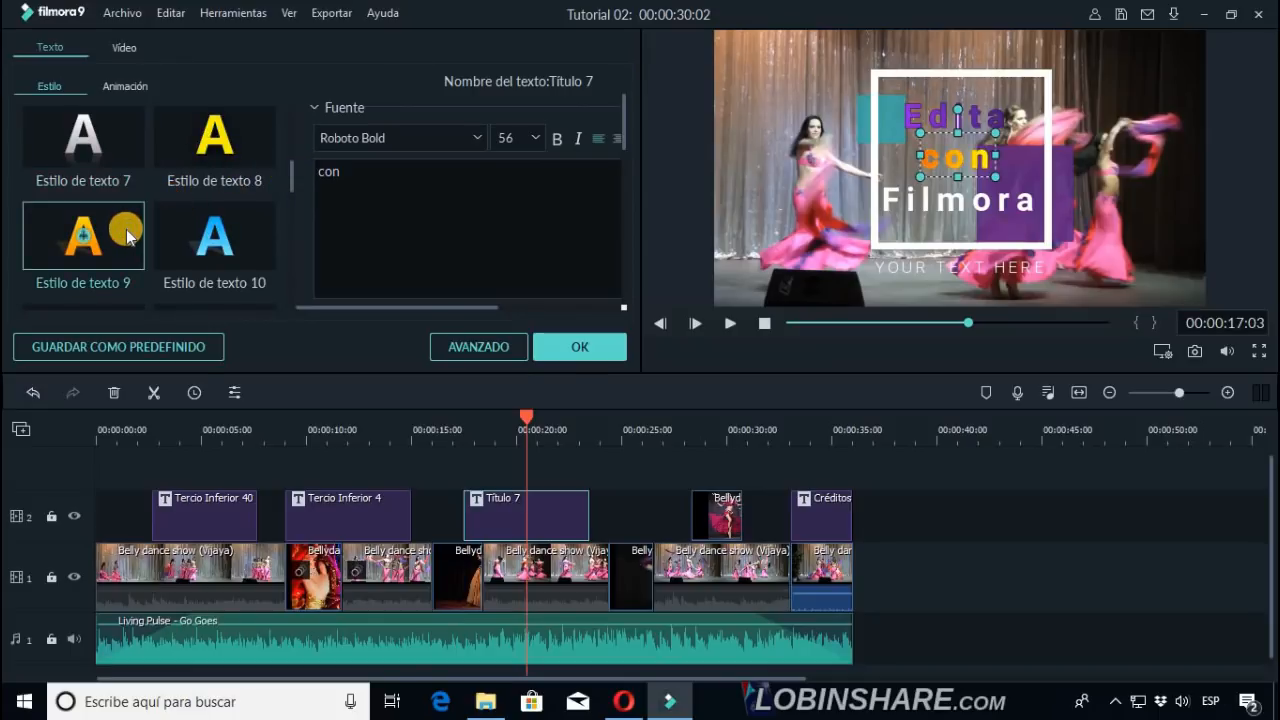
# Apply Estilo de texto 22 to the "Filmora" line of the title.
pyautogui.click(978, 200)
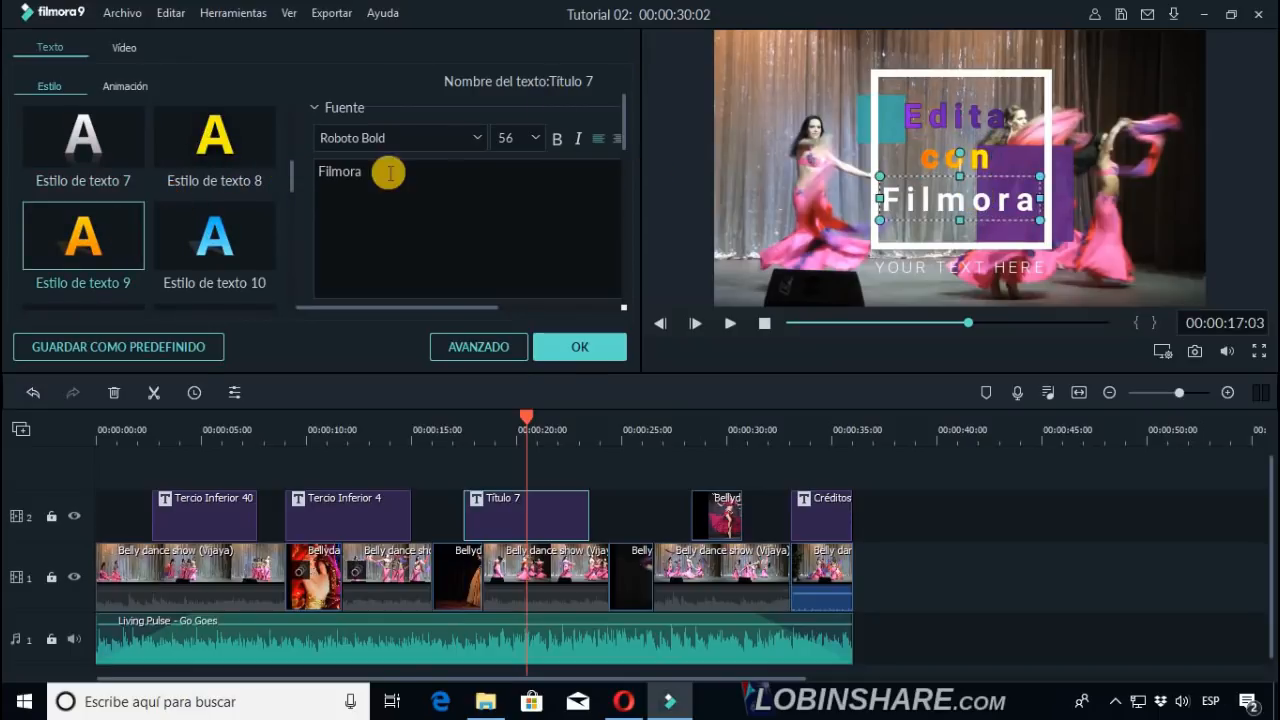
pyautogui.moveTo(293, 197); pyautogui.dragTo(274, 286)
pyautogui.click(247, 186)
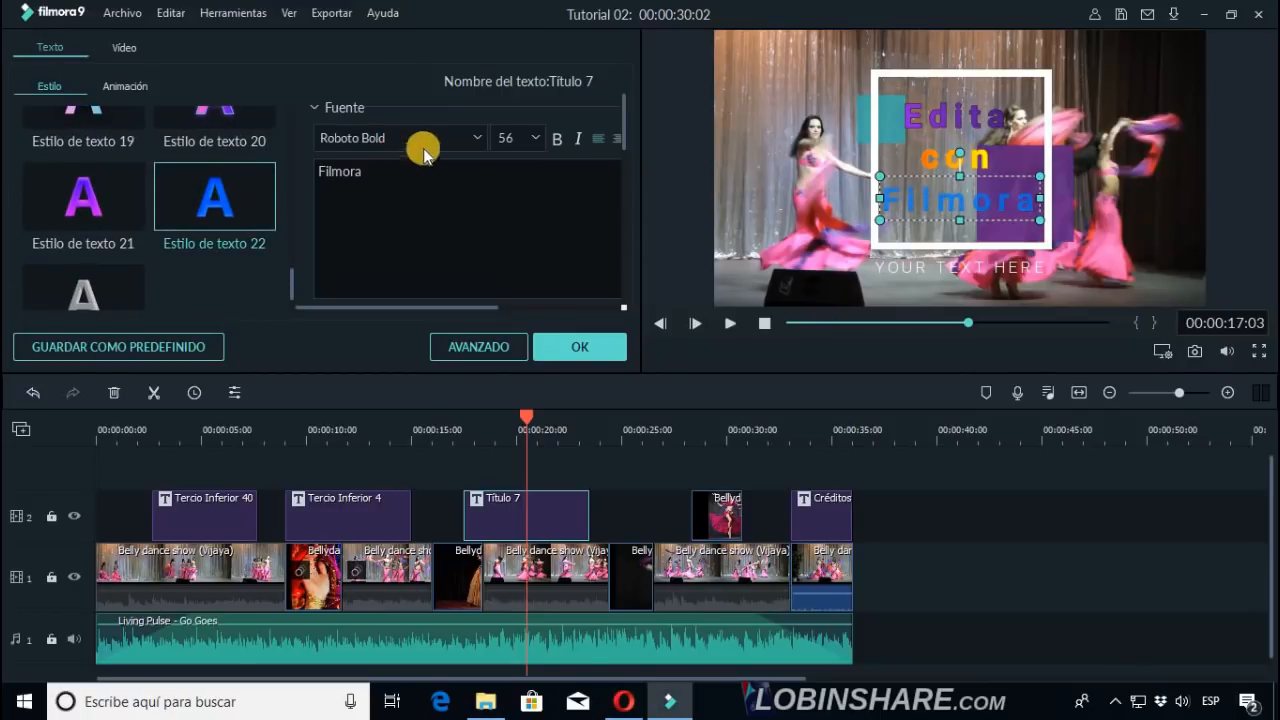
# Set the "Filmora" line's font size to 68, shift it slightly down within the frame and accept the title edits.
pyautogui.click(528, 137)
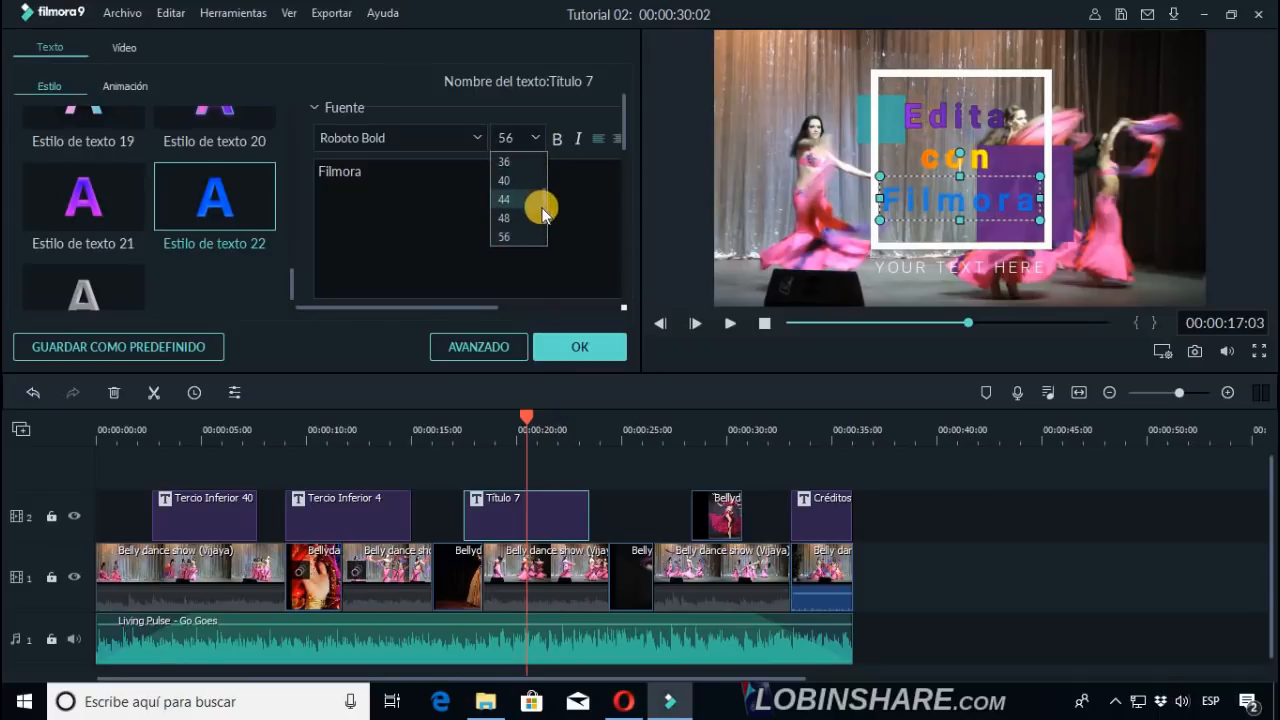
pyautogui.scroll(-2, 530, 200)
pyautogui.click(526, 197)
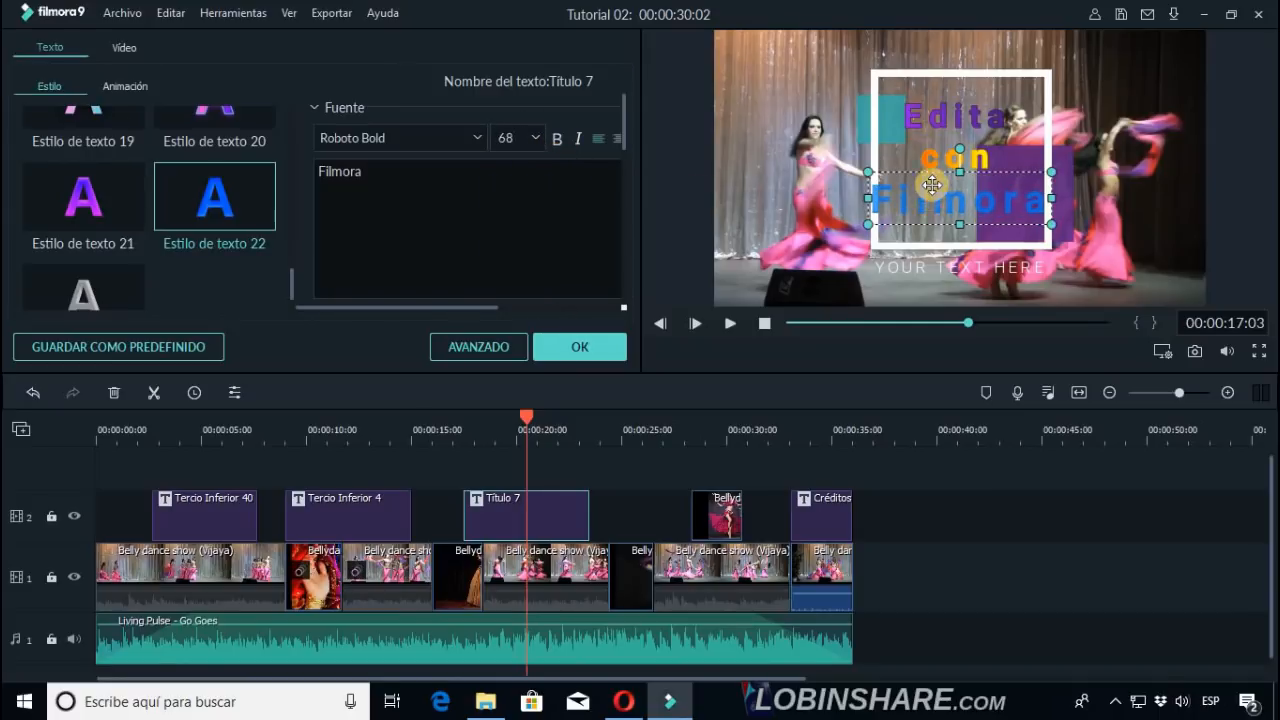
pyautogui.moveTo(935, 172); pyautogui.dragTo(940, 177)
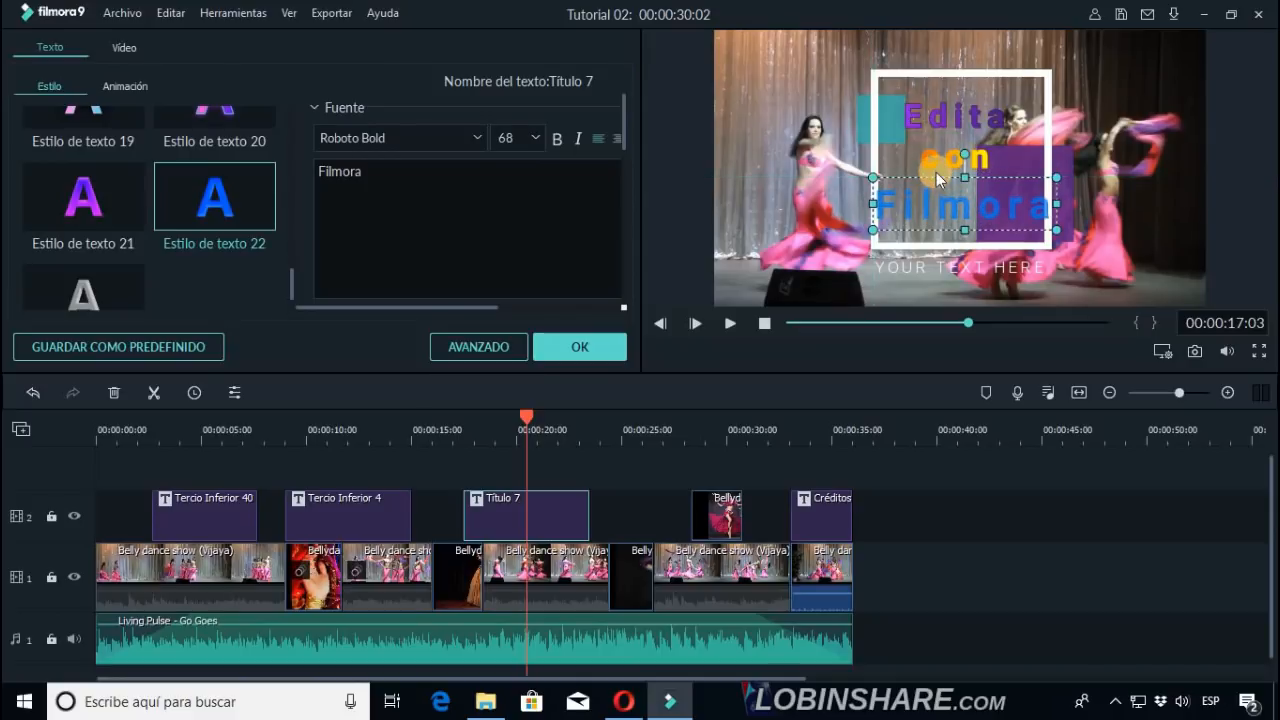
pyautogui.click(579, 350)
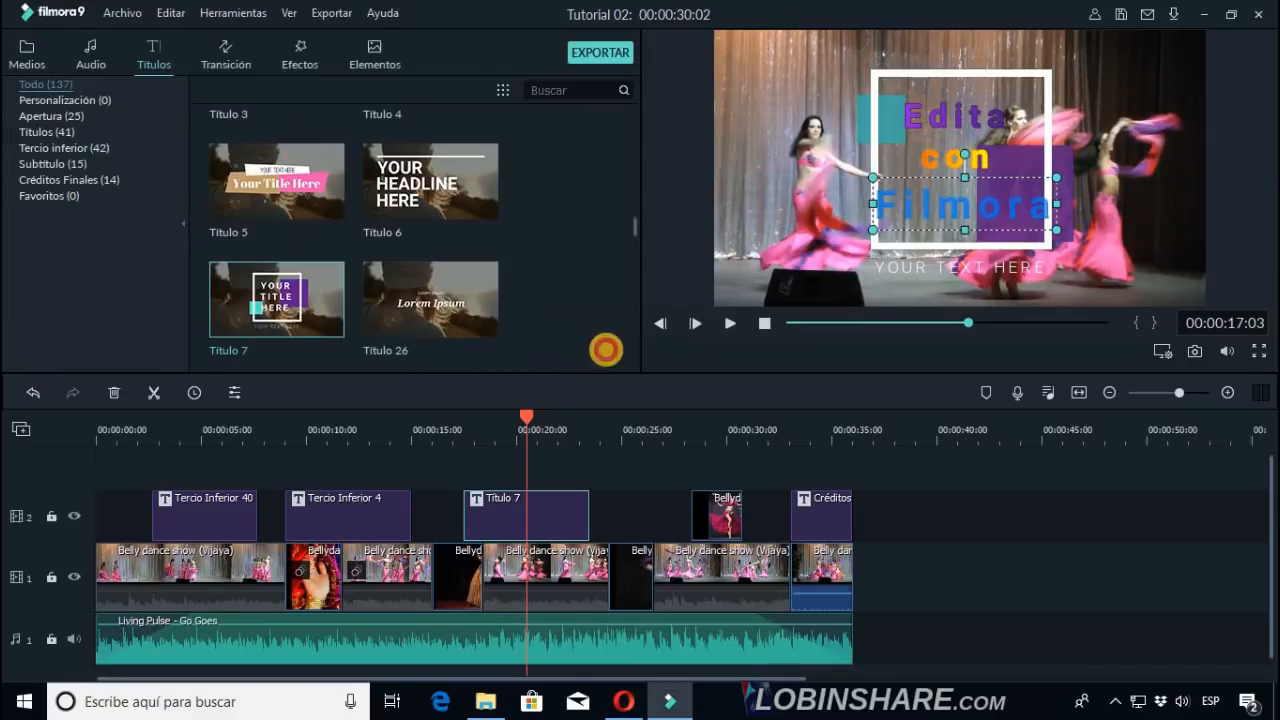
# Play the timeline from just before Título 7 to review the edited title.
pyautogui.click(438, 427)
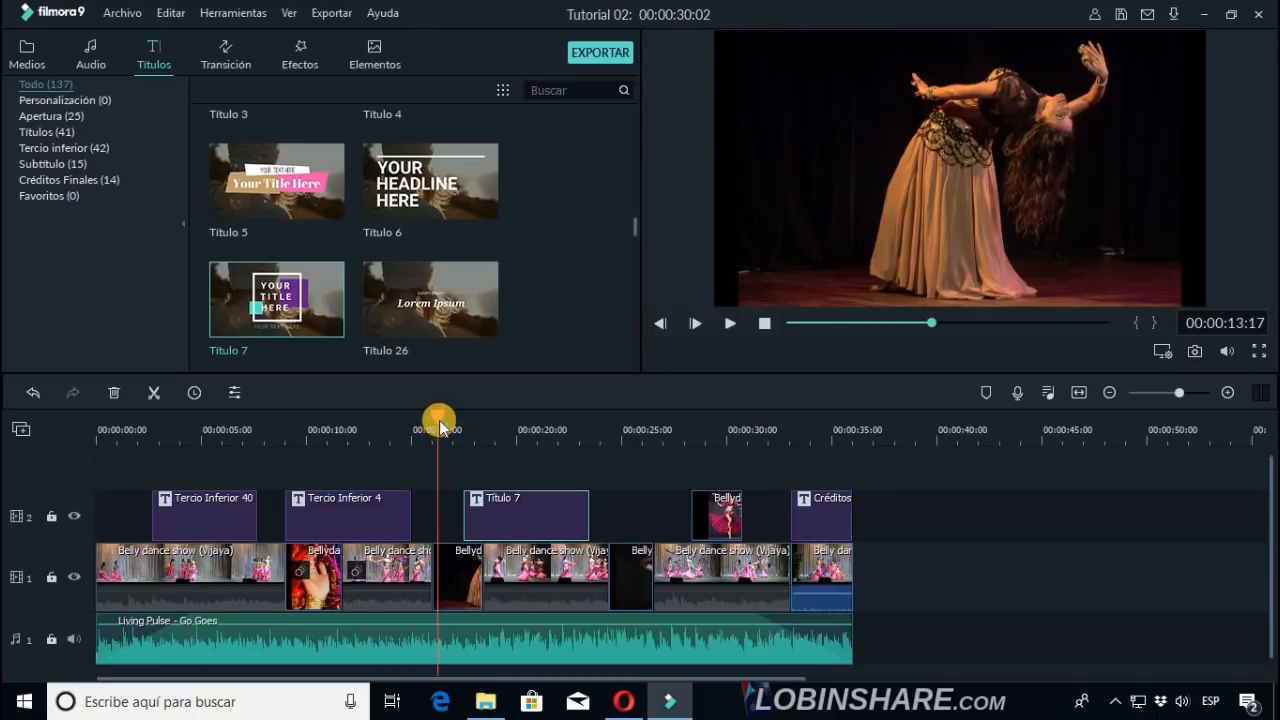
pyautogui.press('space')
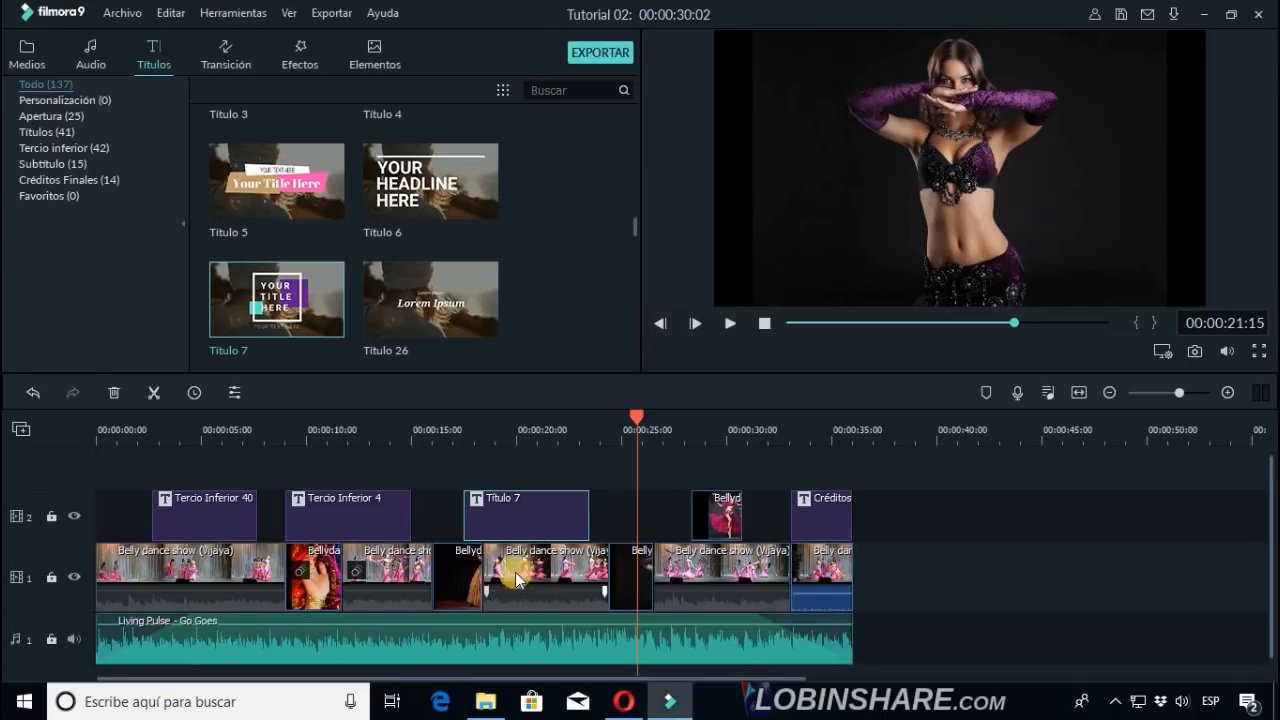
# Browse the full transitions library to examine the available transition types.
pyautogui.click(228, 55)
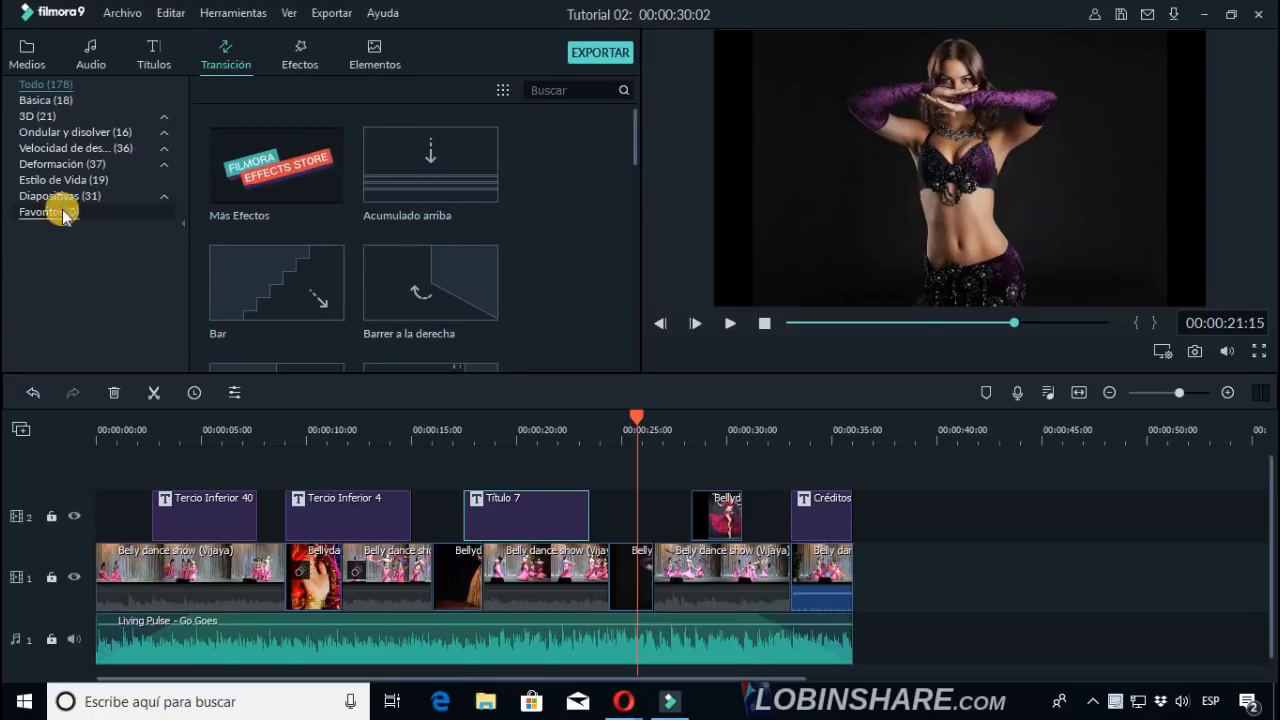
pyautogui.click(231, 62)
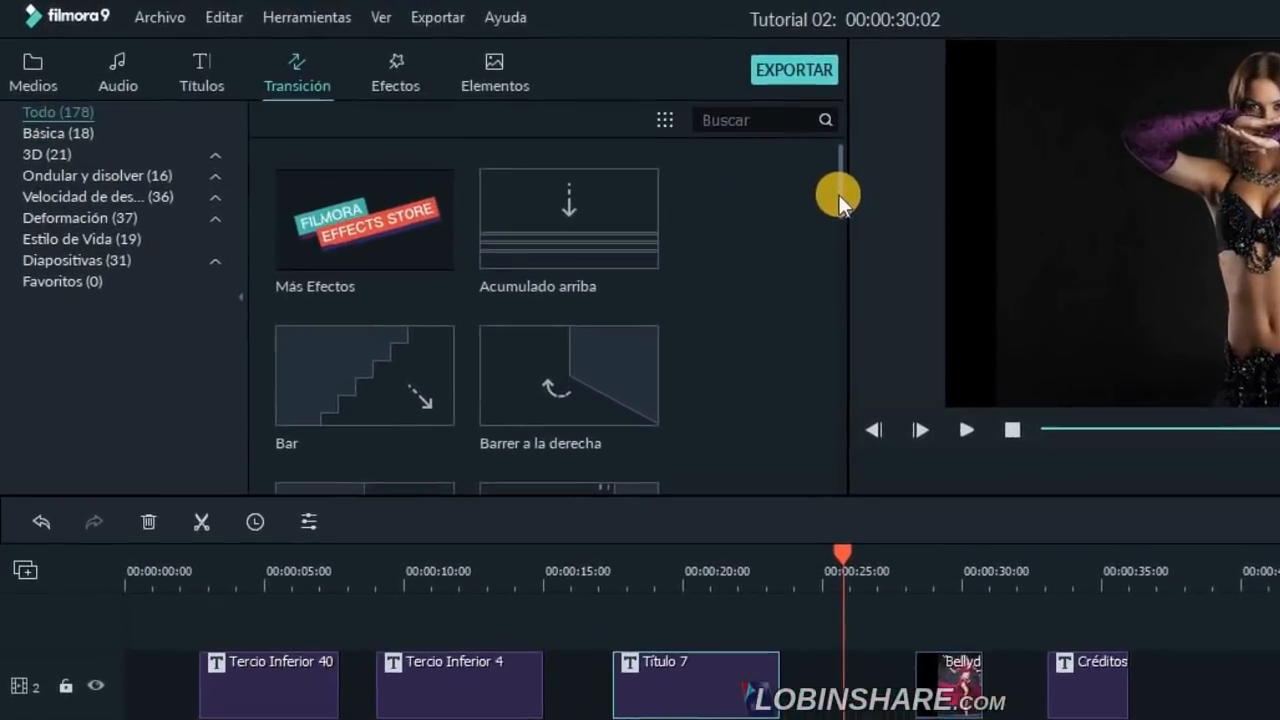
pyautogui.moveTo(743, 172); pyautogui.dragTo(739, 252)
pyautogui.moveTo(1165, 400); pyautogui.dragTo(1173, 682)
pyautogui.scroll(-5, 1099, 442)
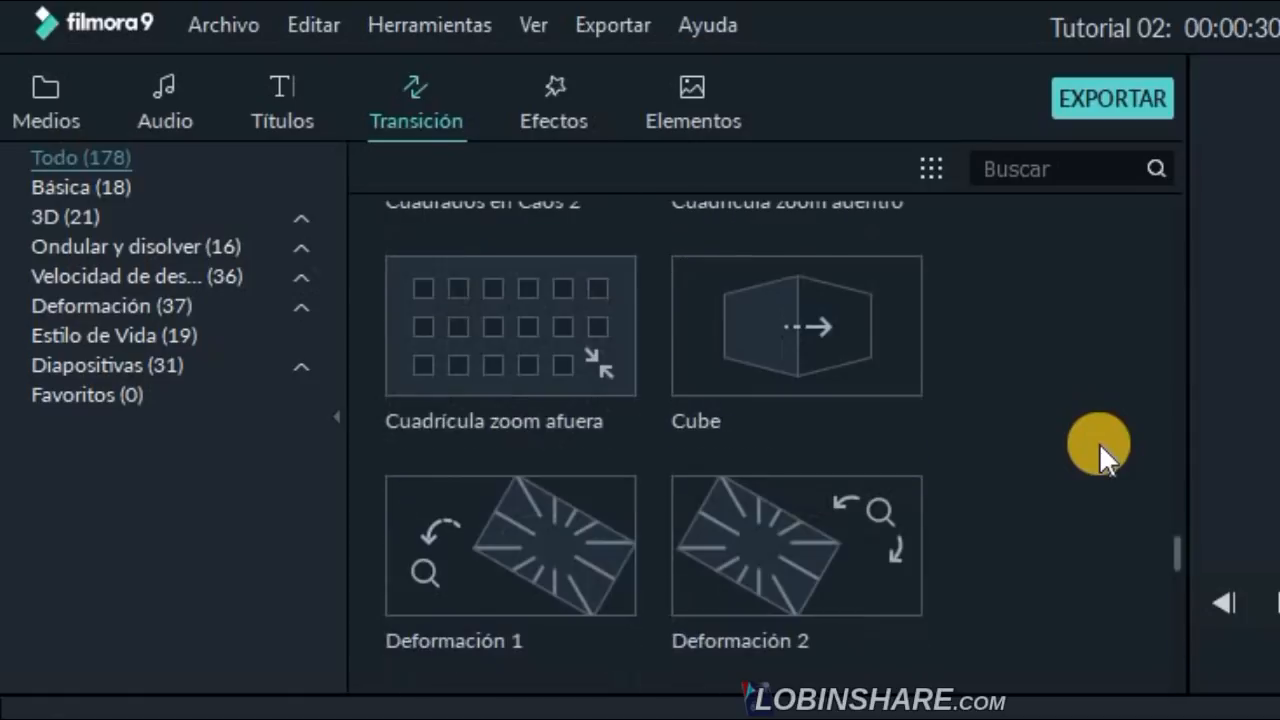
pyautogui.scroll(-5, 1099, 437)
pyautogui.scroll(-10, 1099, 437)
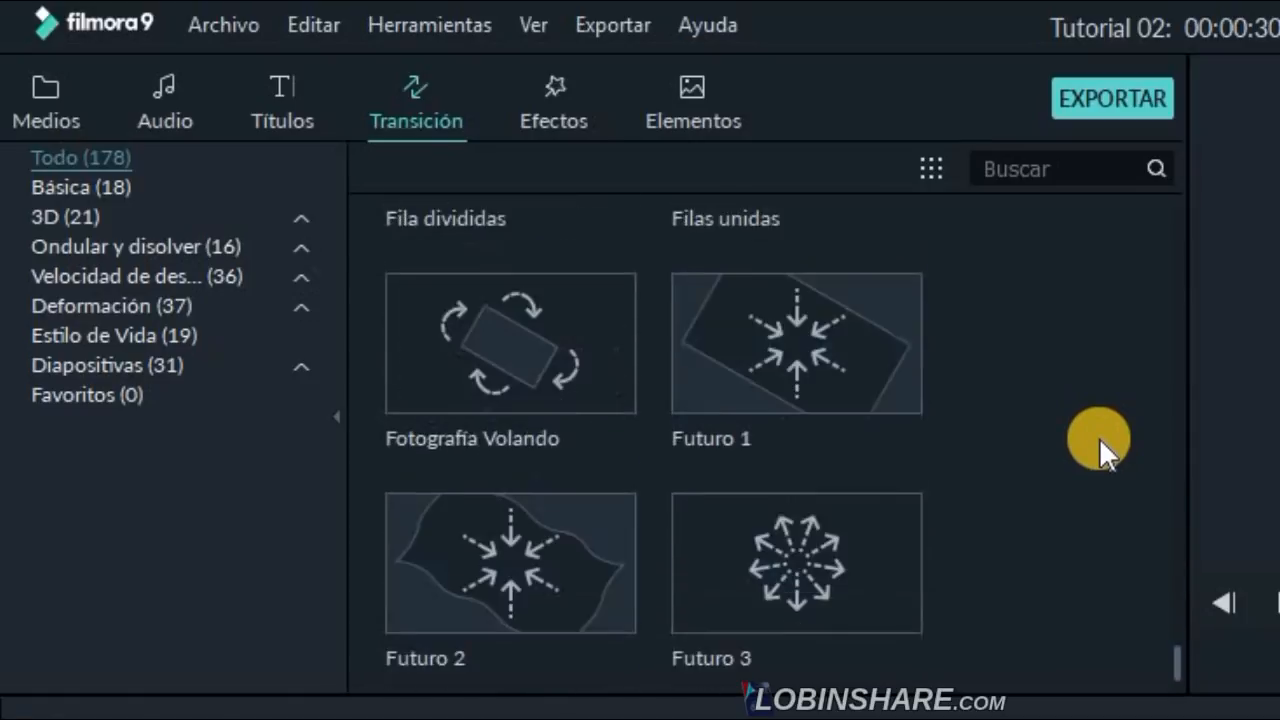
pyautogui.scroll(-6, 1096, 425)
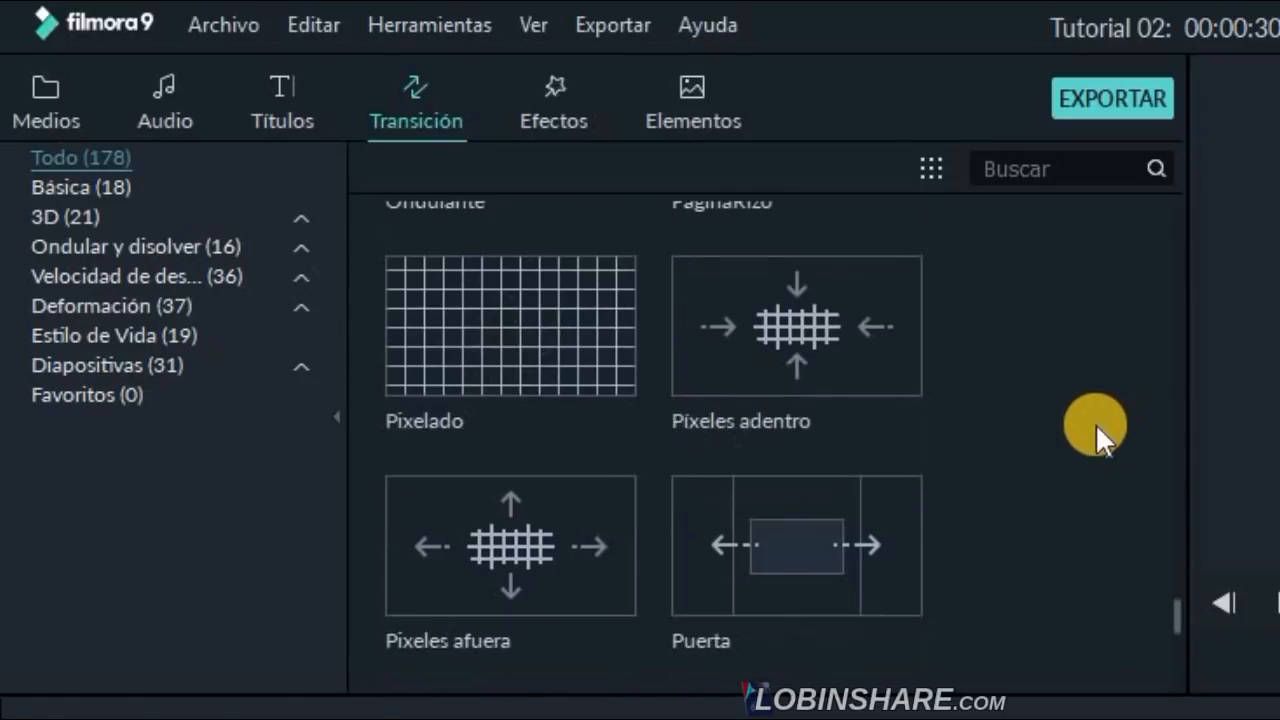
pyautogui.scroll(-4, 1092, 414)
pyautogui.scroll(-3, 1081, 410)
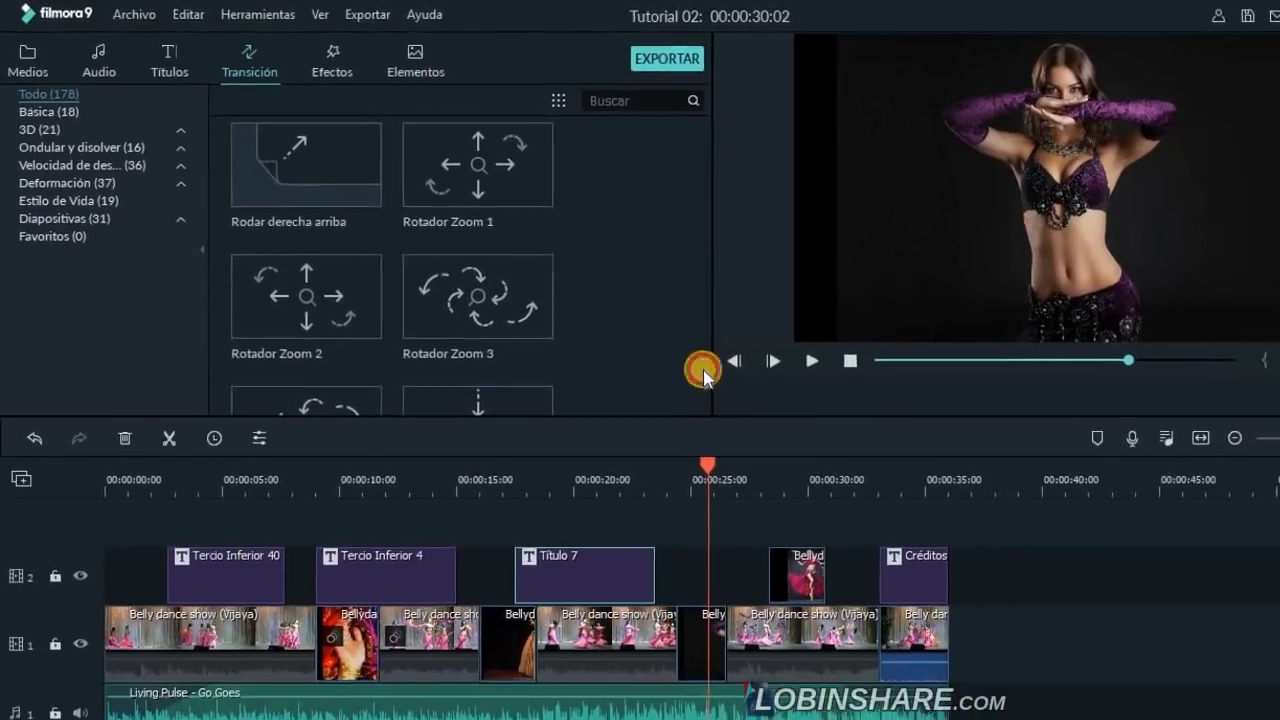
pyautogui.moveTo(704, 371); pyautogui.dragTo(695, 130)
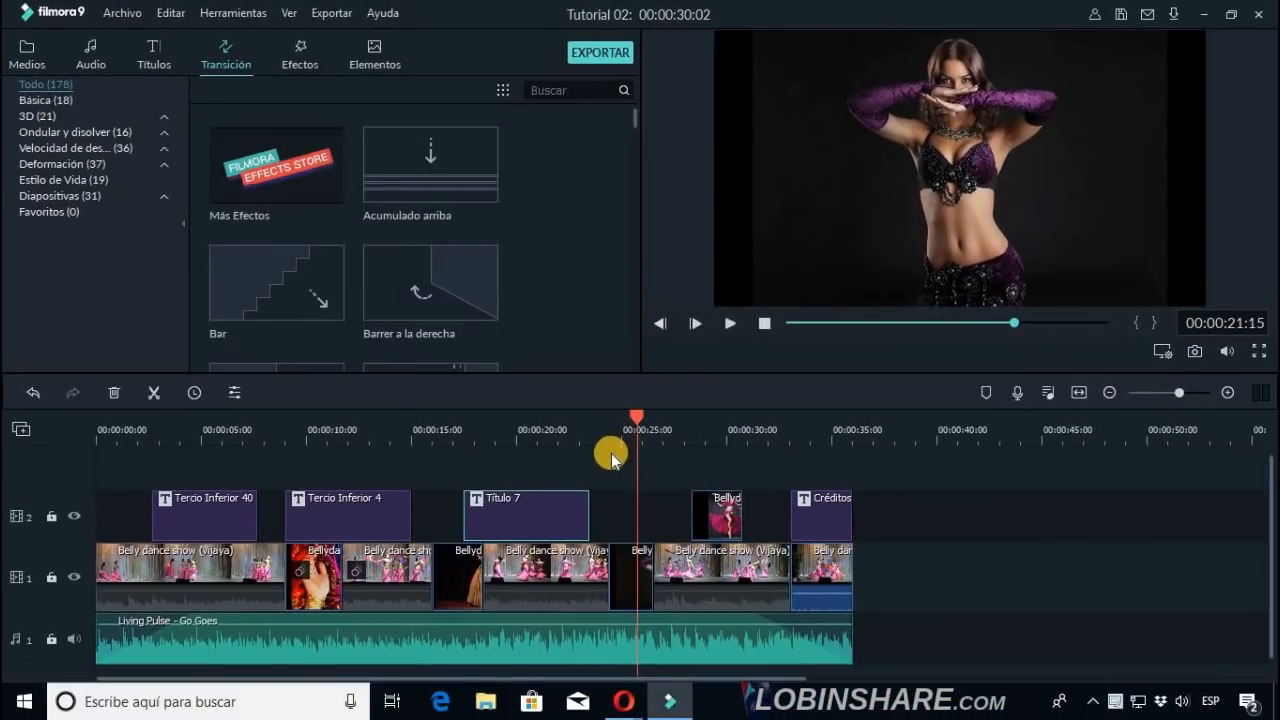
# Review the cuts on video track 1 before and after the photo following Título 7, including in playback.
pyautogui.click(597, 442)
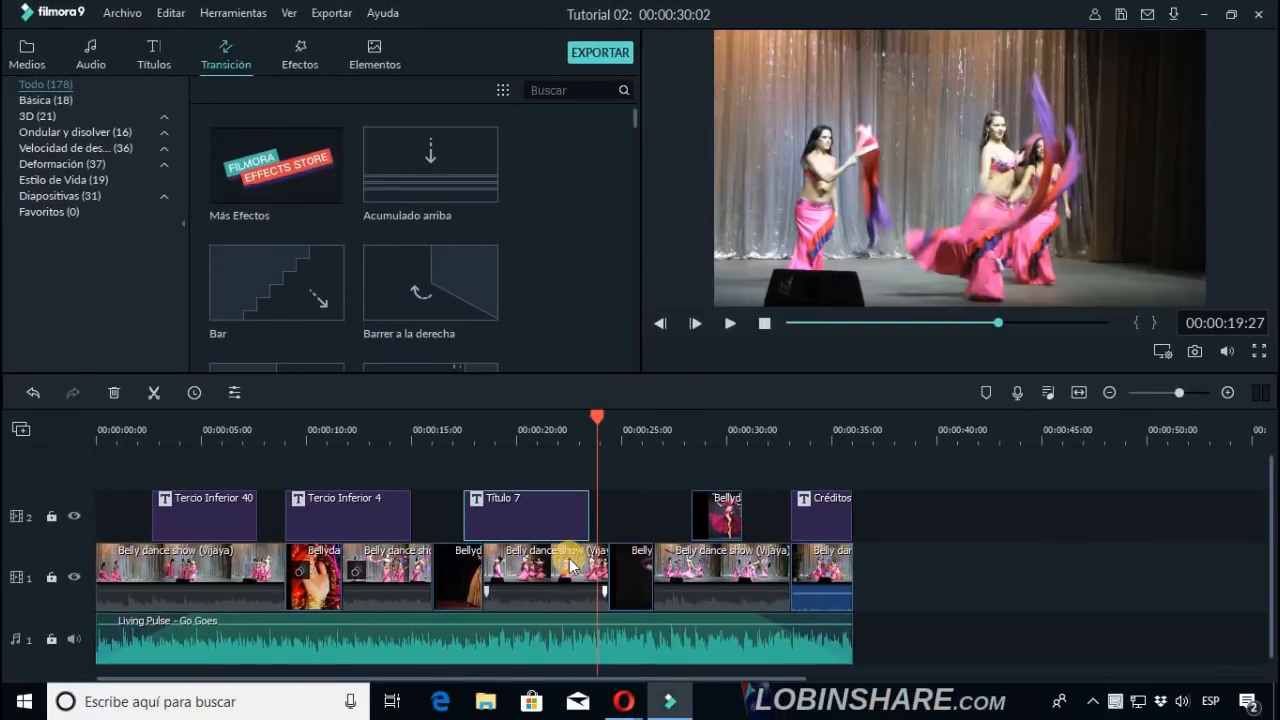
pyautogui.click(632, 442)
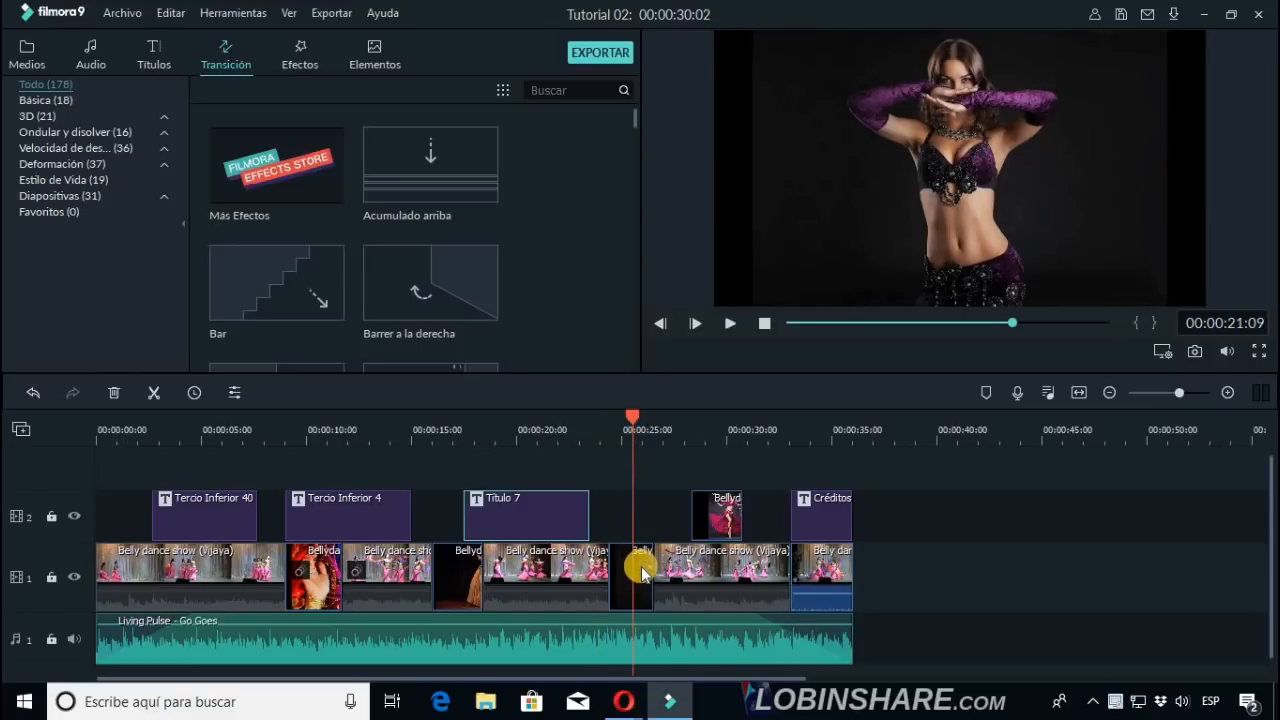
pyautogui.click(670, 440)
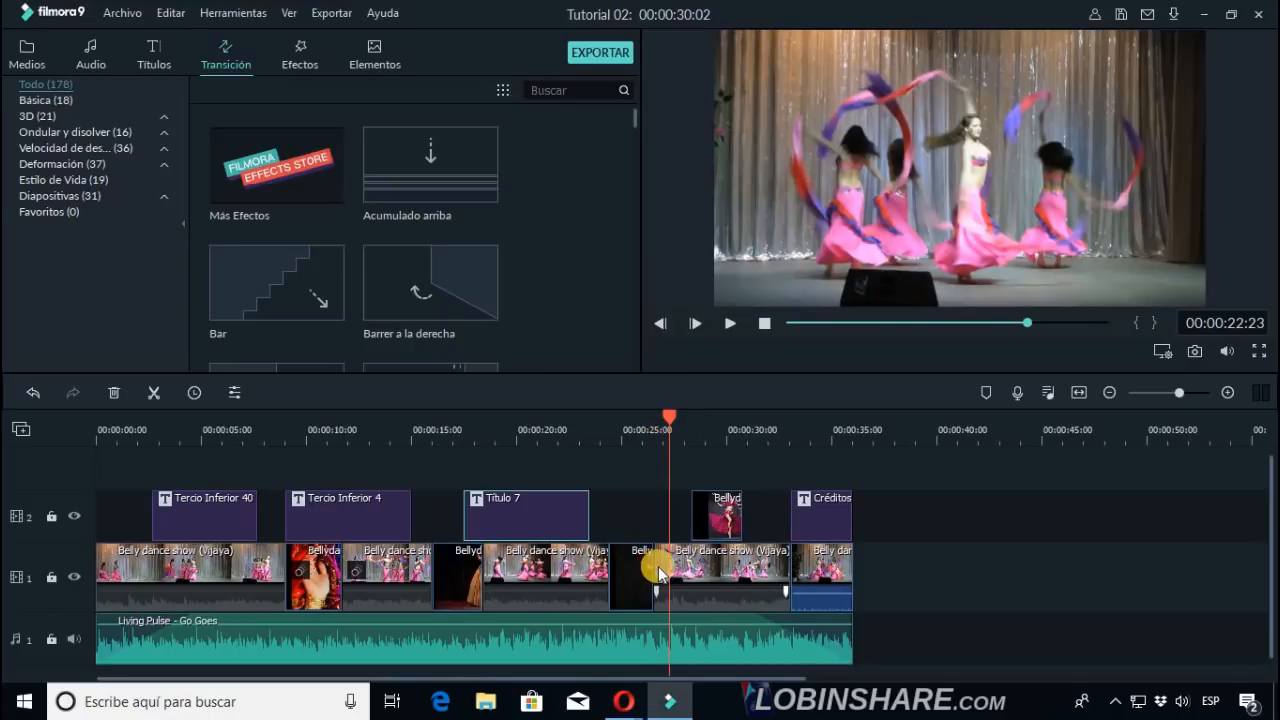
pyautogui.click(593, 443)
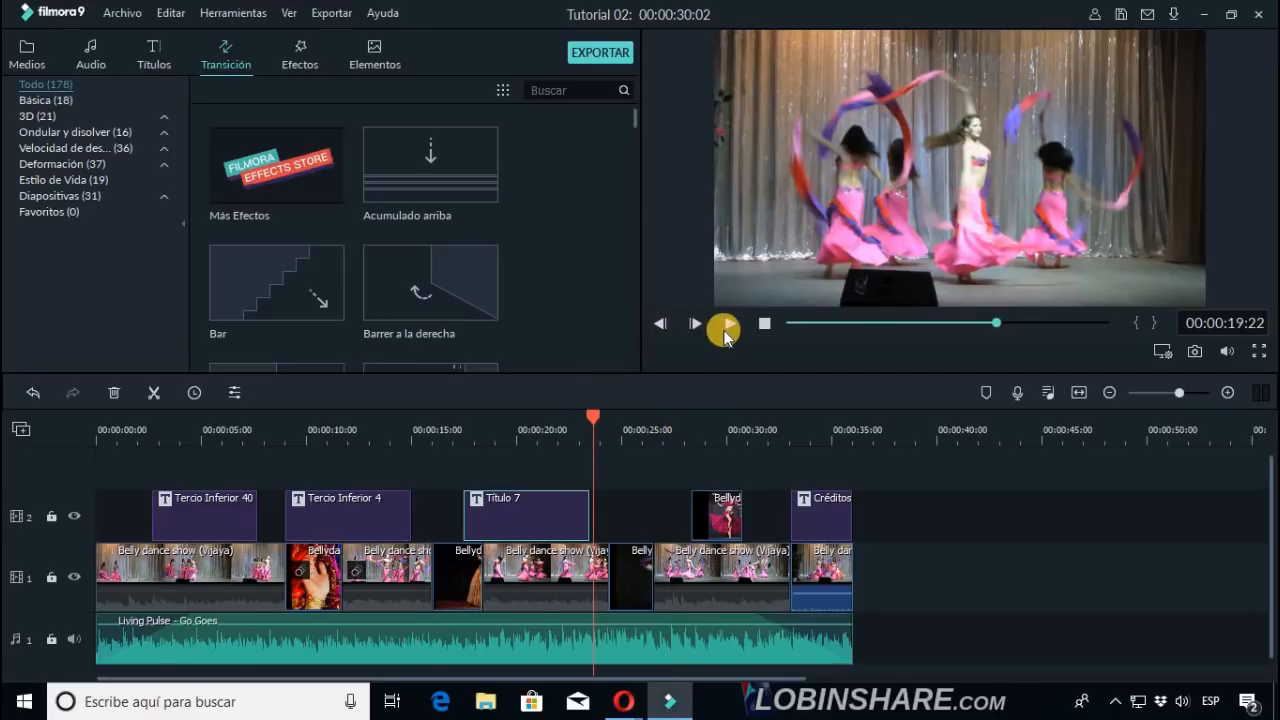
pyautogui.click(731, 328)
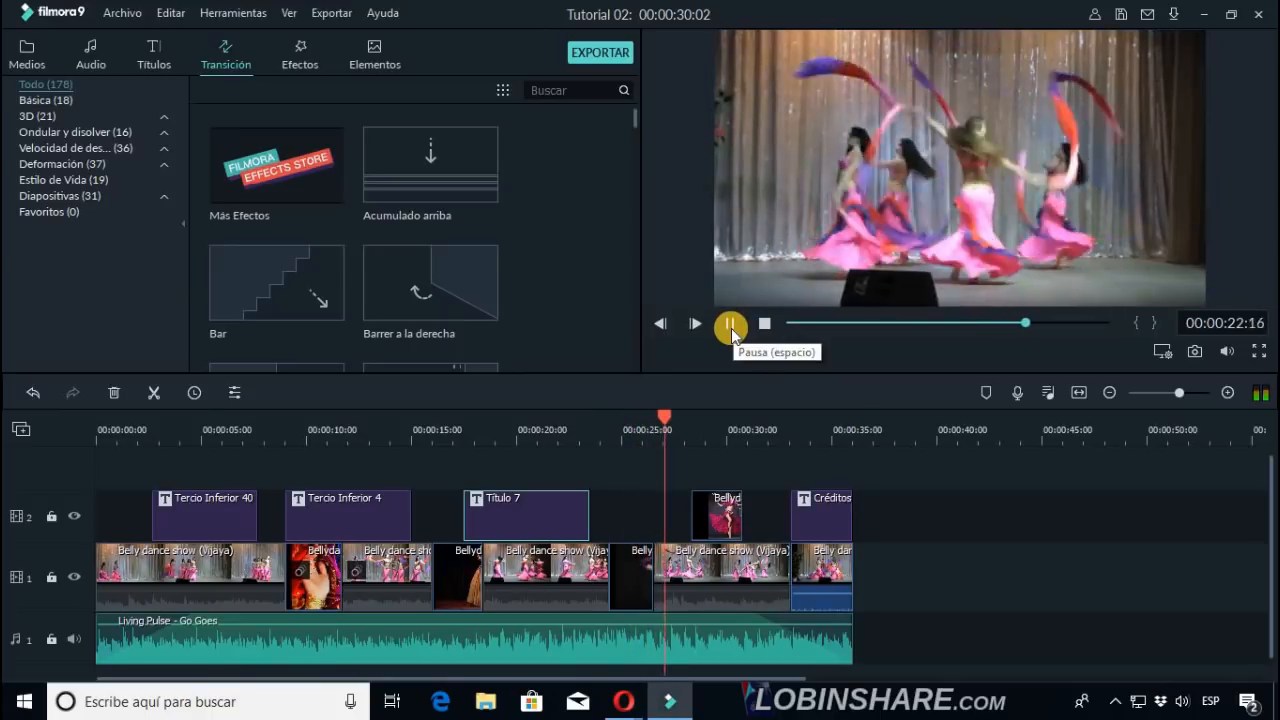
pyautogui.click(731, 328)
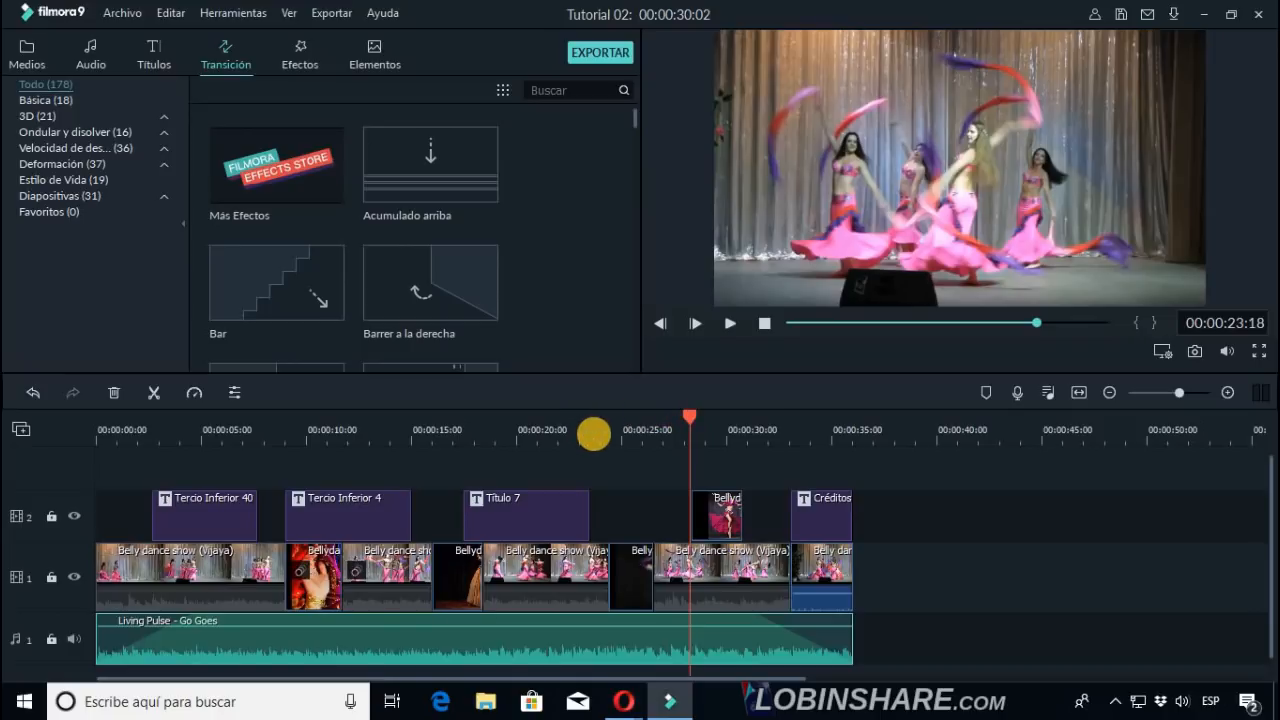
pyautogui.click(593, 433)
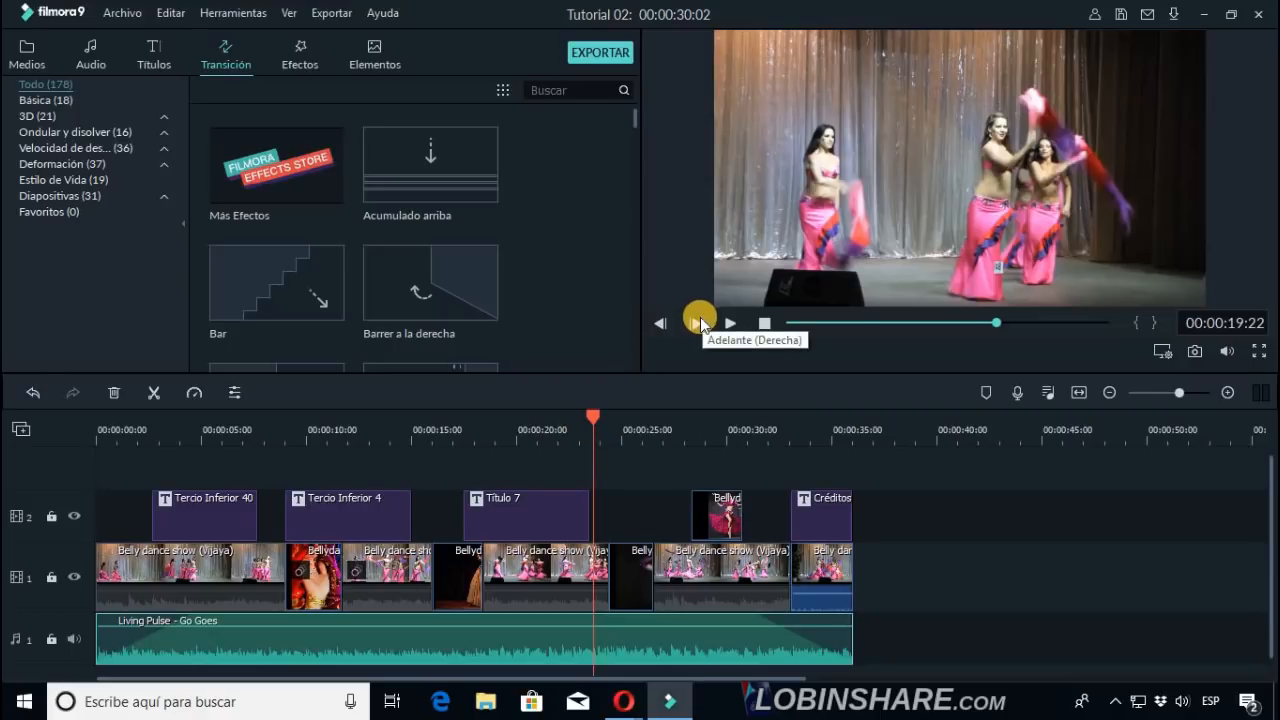
# Preview the Bar and Barrer a la derecha transitions from the library.
pyautogui.click(572, 553)
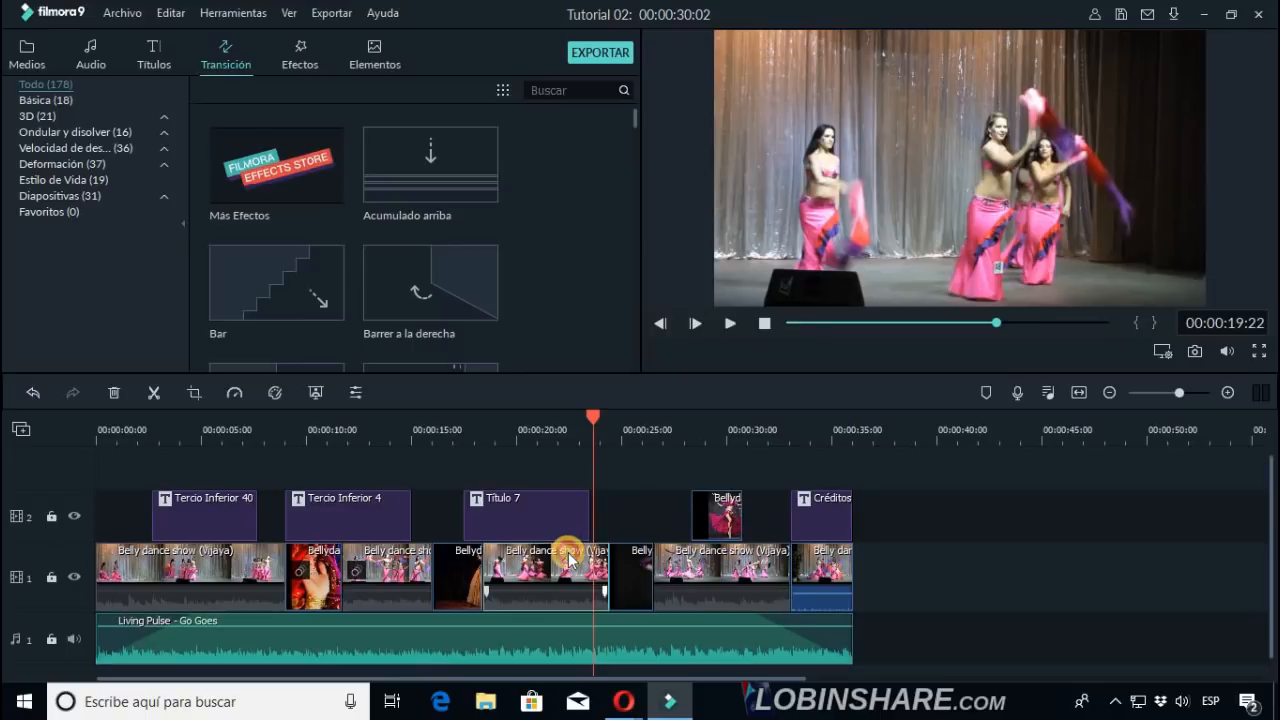
pyautogui.click(631, 577)
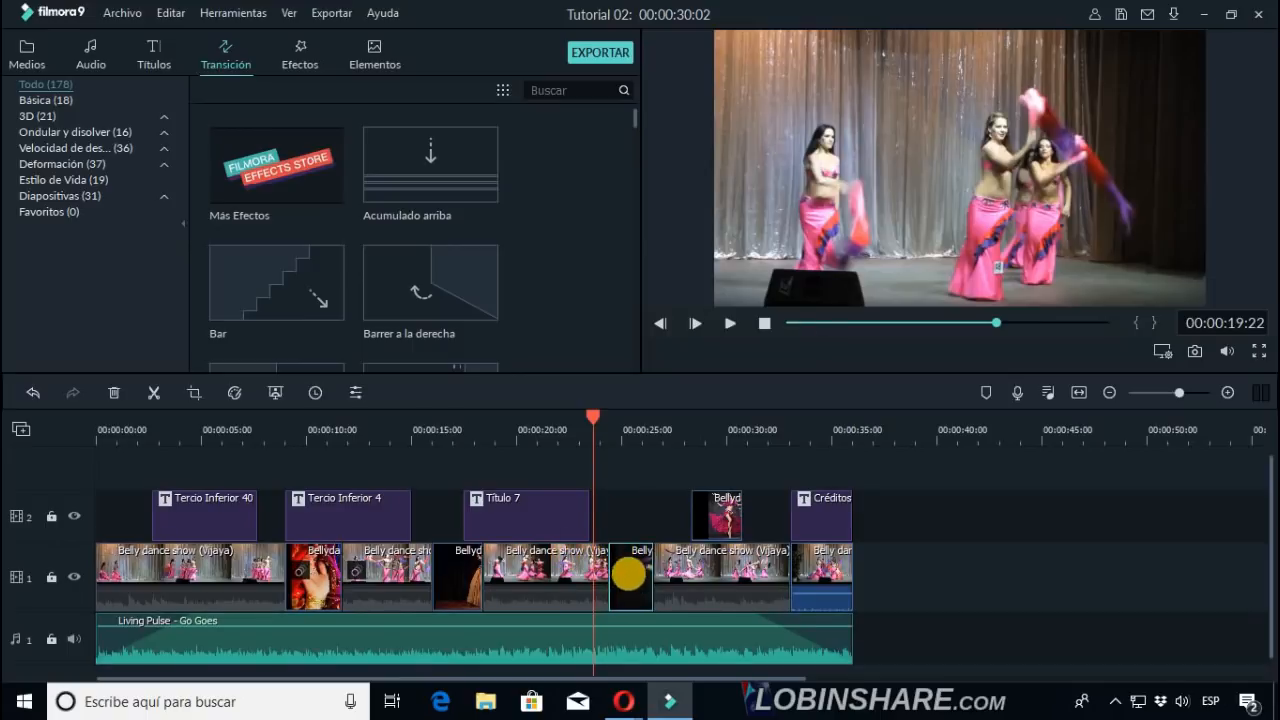
pyautogui.moveTo(336, 291)
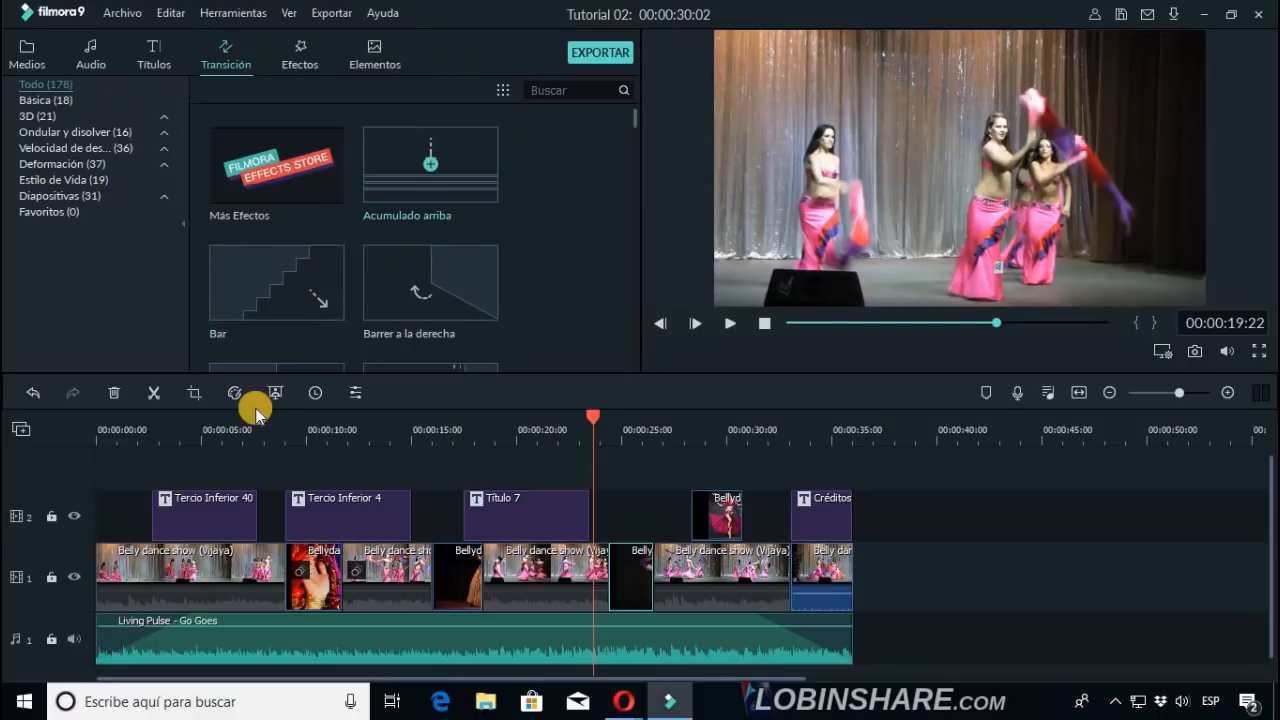
pyautogui.click(320, 256)
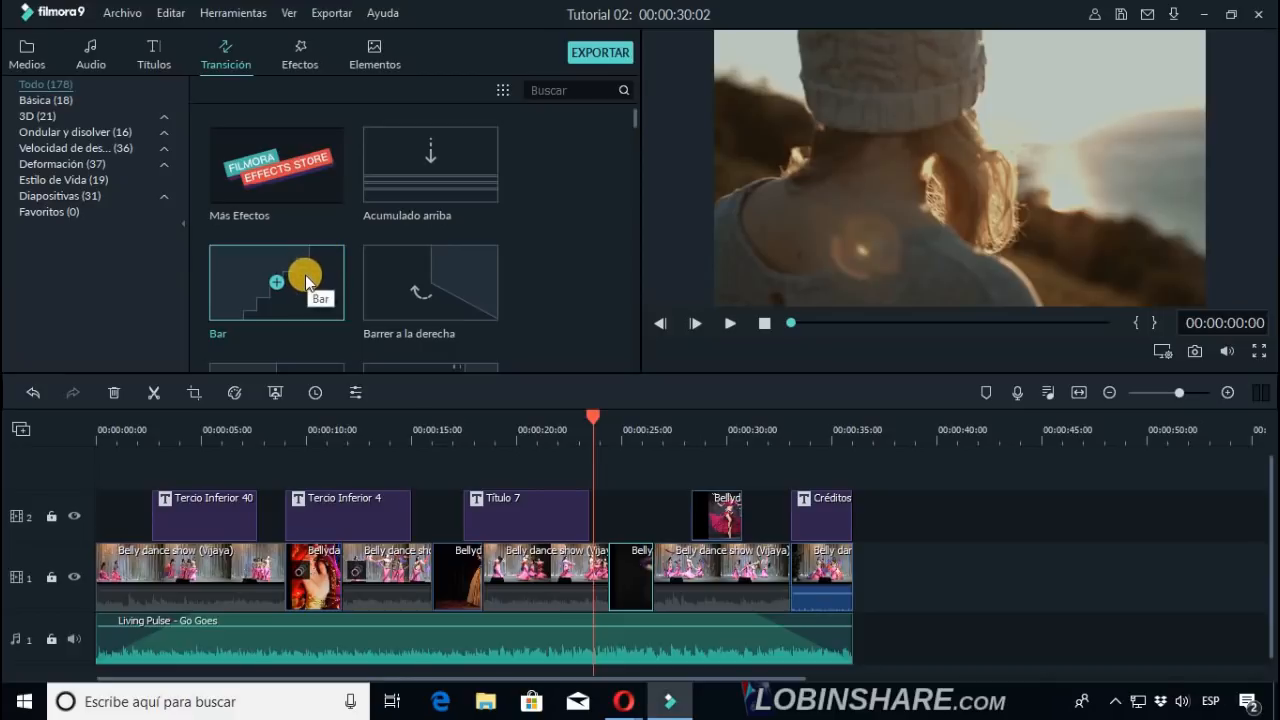
pyautogui.click(737, 325)
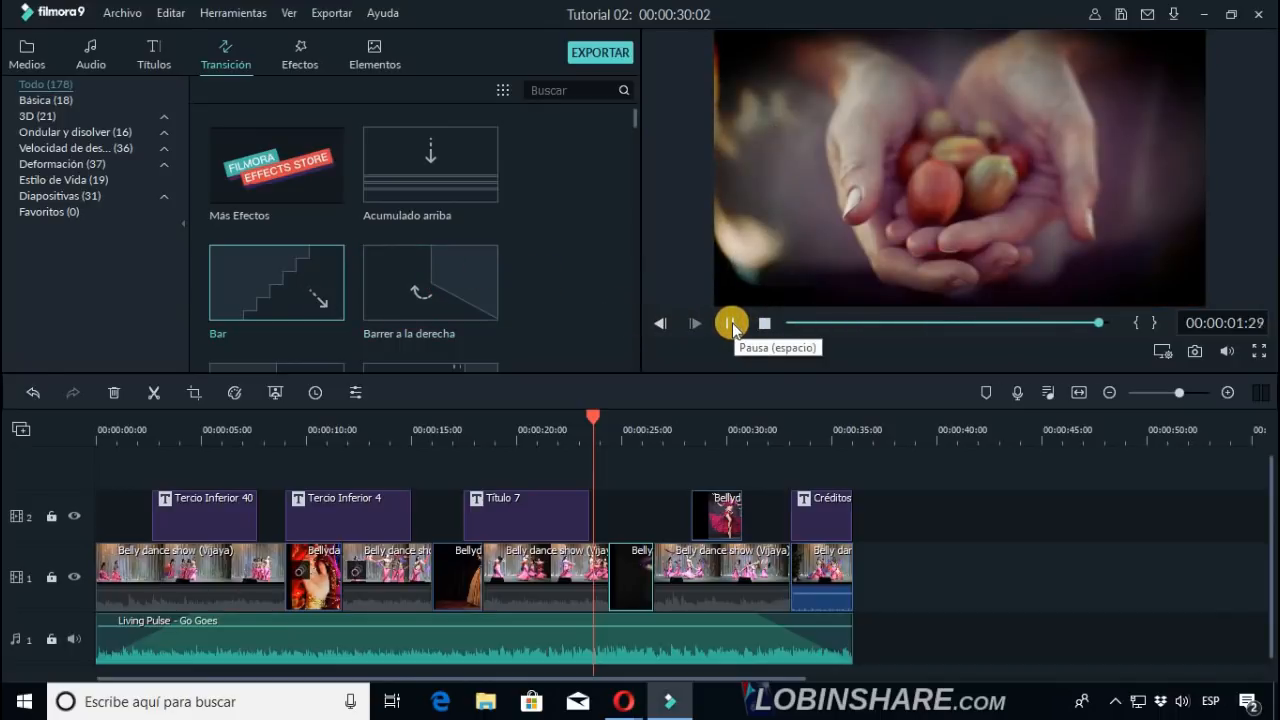
pyautogui.click(483, 285)
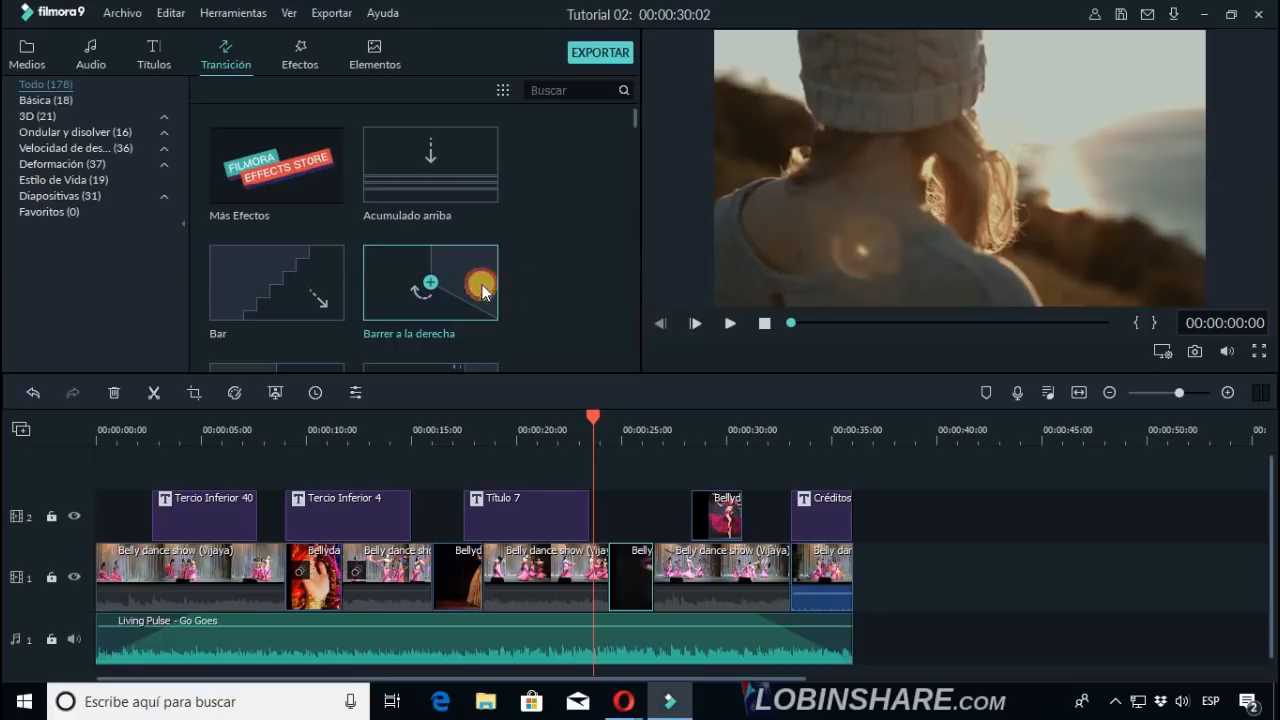
pyautogui.click(732, 326)
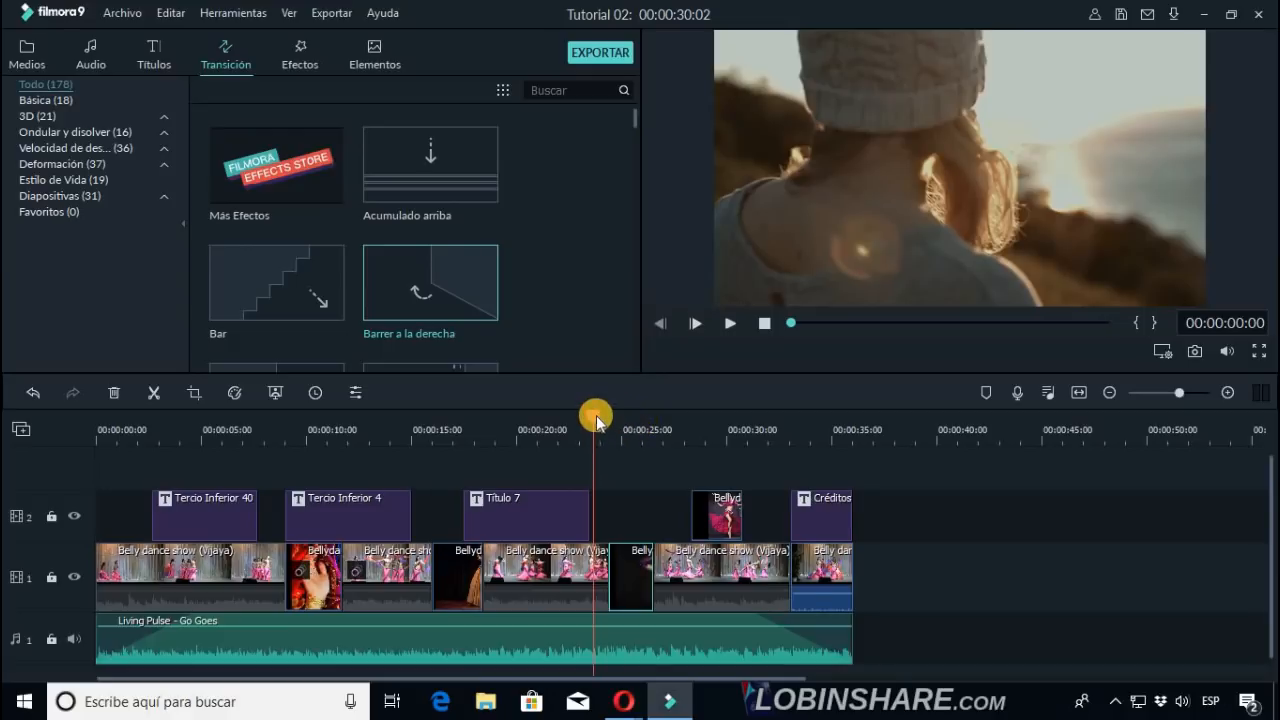
# Add the Barrer a la derecha transition on video track 1 between the dance clip under Título 7 and the following photo.
pyautogui.click(595, 418)
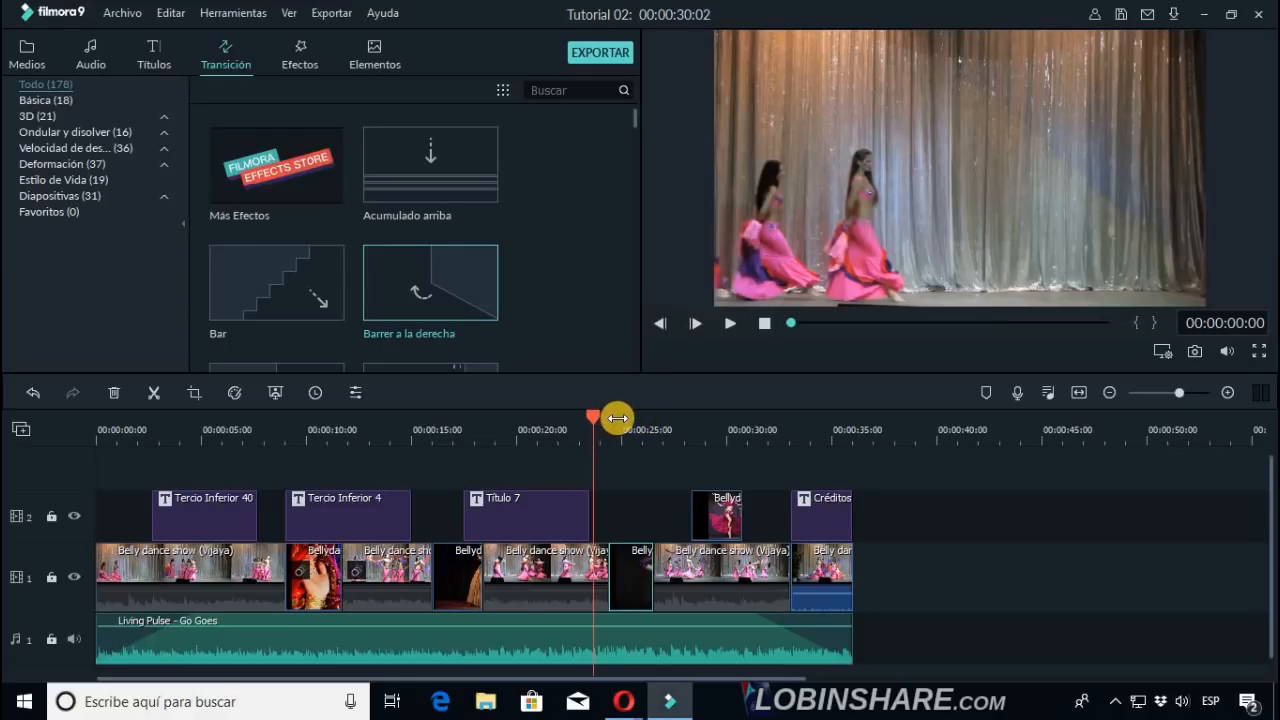
pyautogui.click(617, 418)
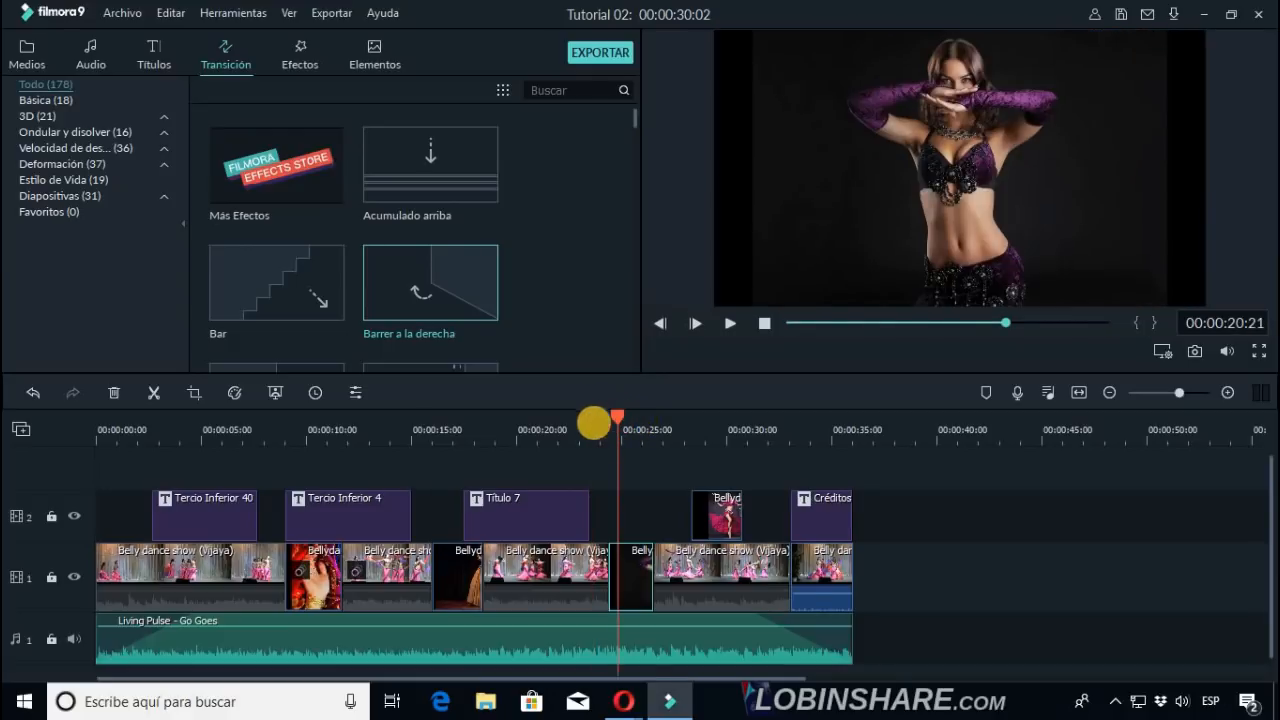
pyautogui.moveTo(472, 285)
pyautogui.moveTo(470, 288); pyautogui.dragTo(608, 569)
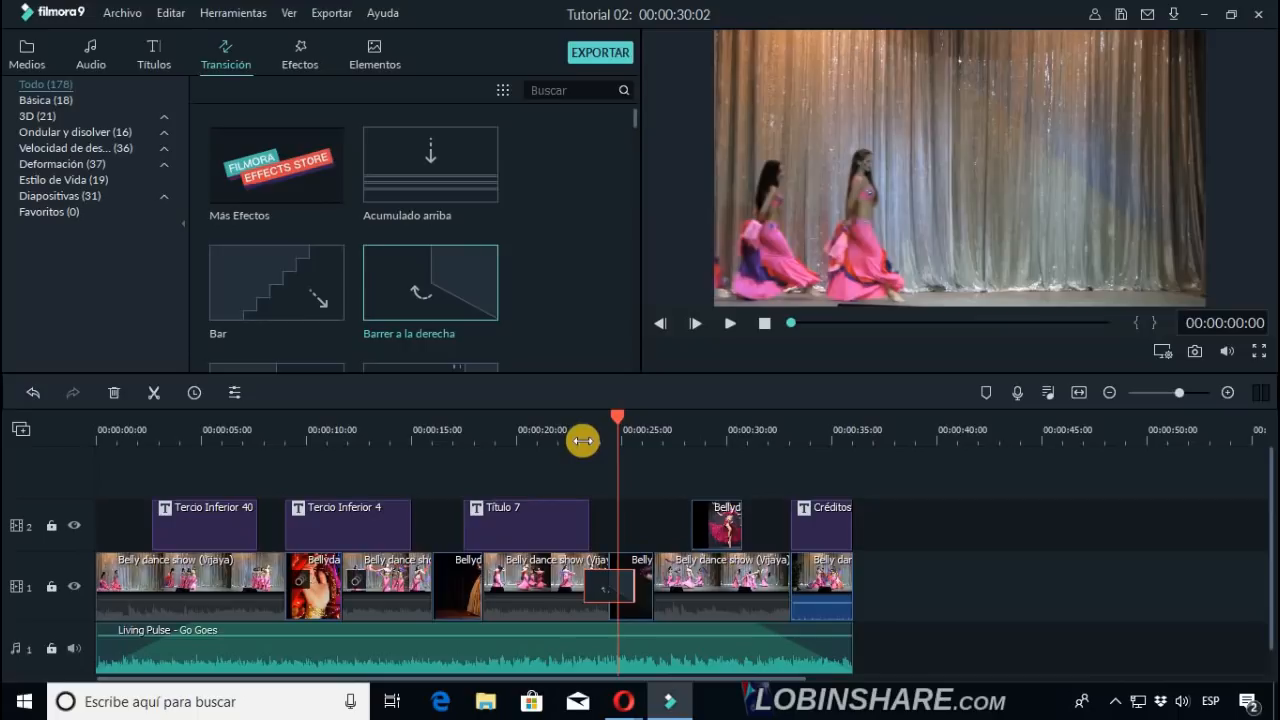
# Play the timeline from the end of Título 7 to review the added transition.
pyautogui.click(583, 438)
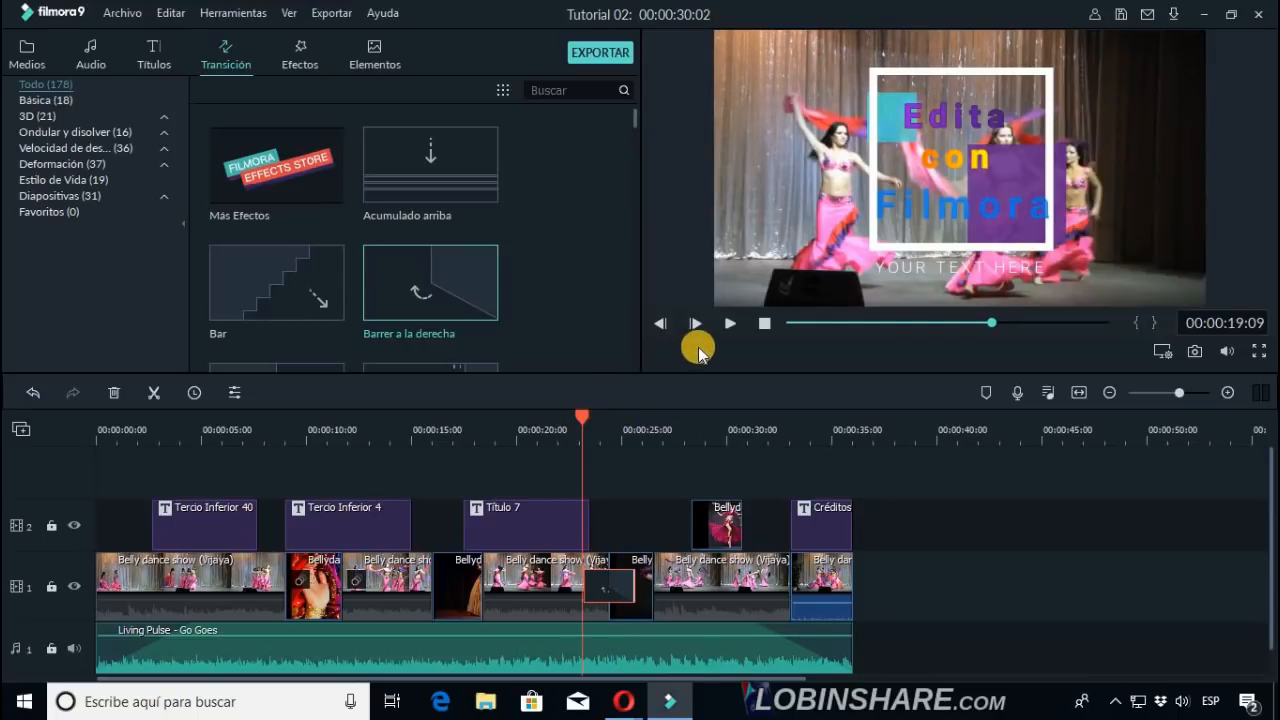
pyautogui.click(726, 326)
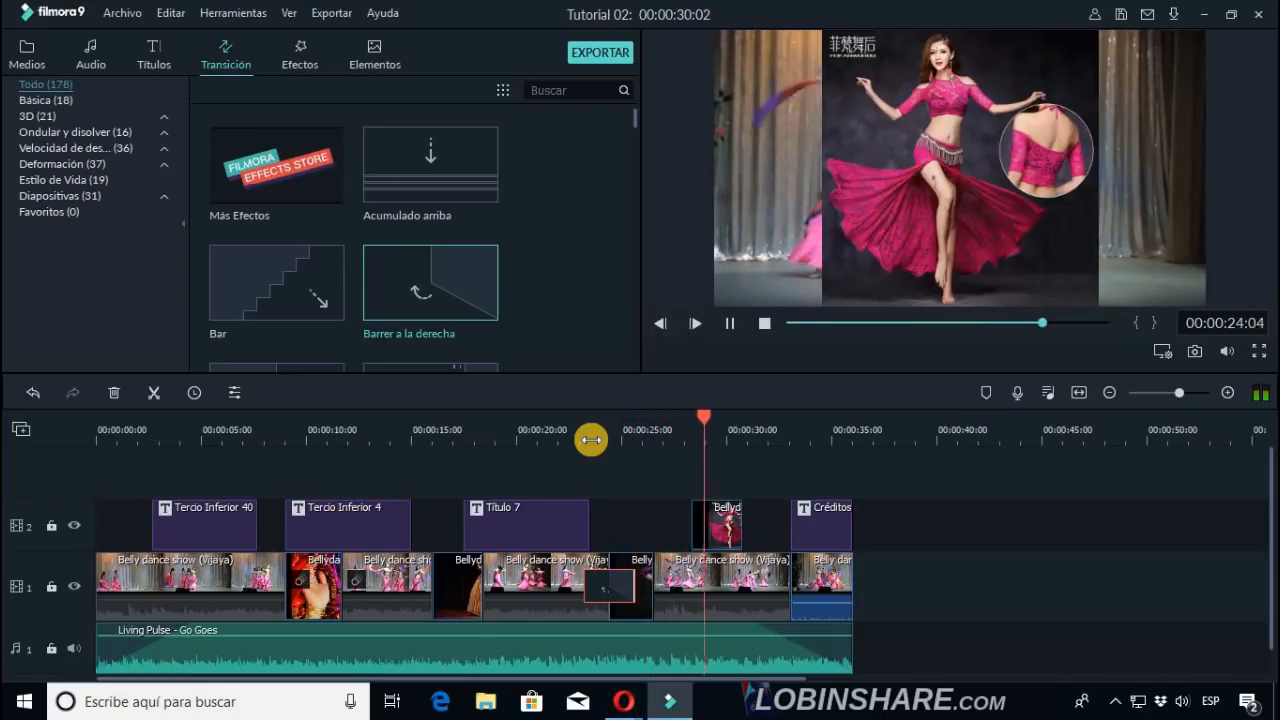
pyautogui.click(729, 323)
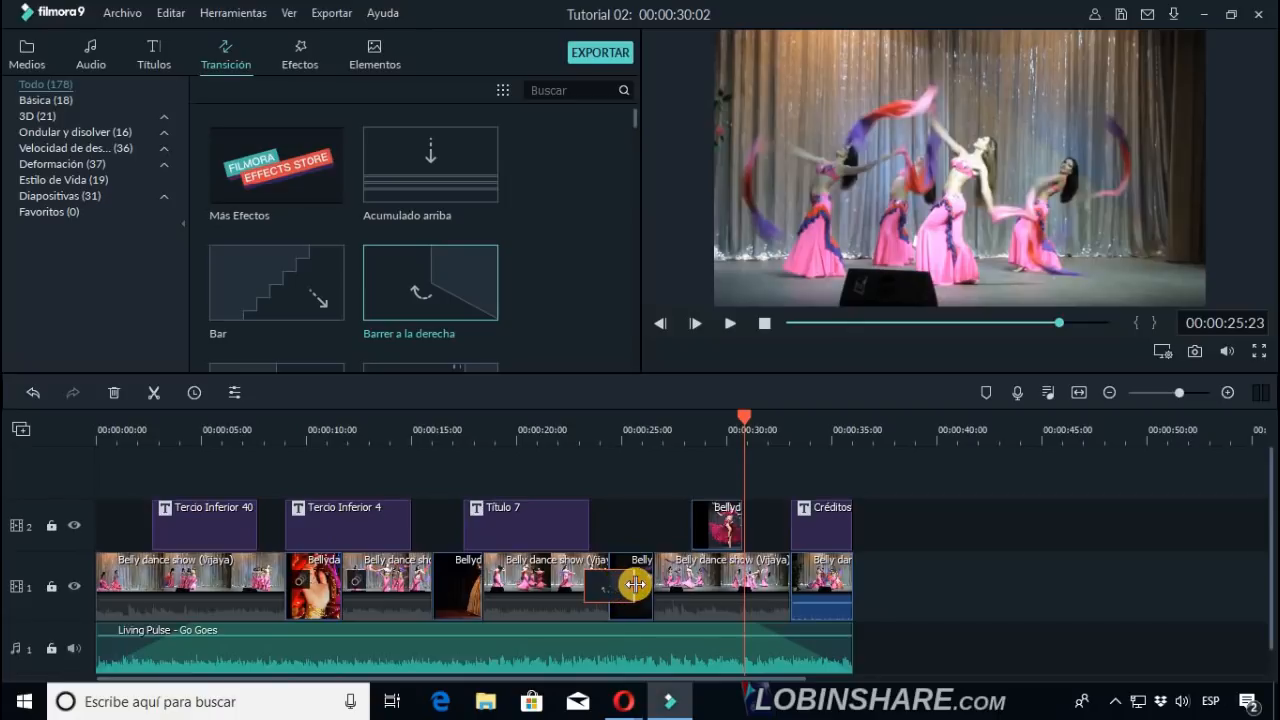
# Shorten the Barrer a la derecha transition before the third photo and play the timeline across it to check the timing.
pyautogui.click(618, 587)
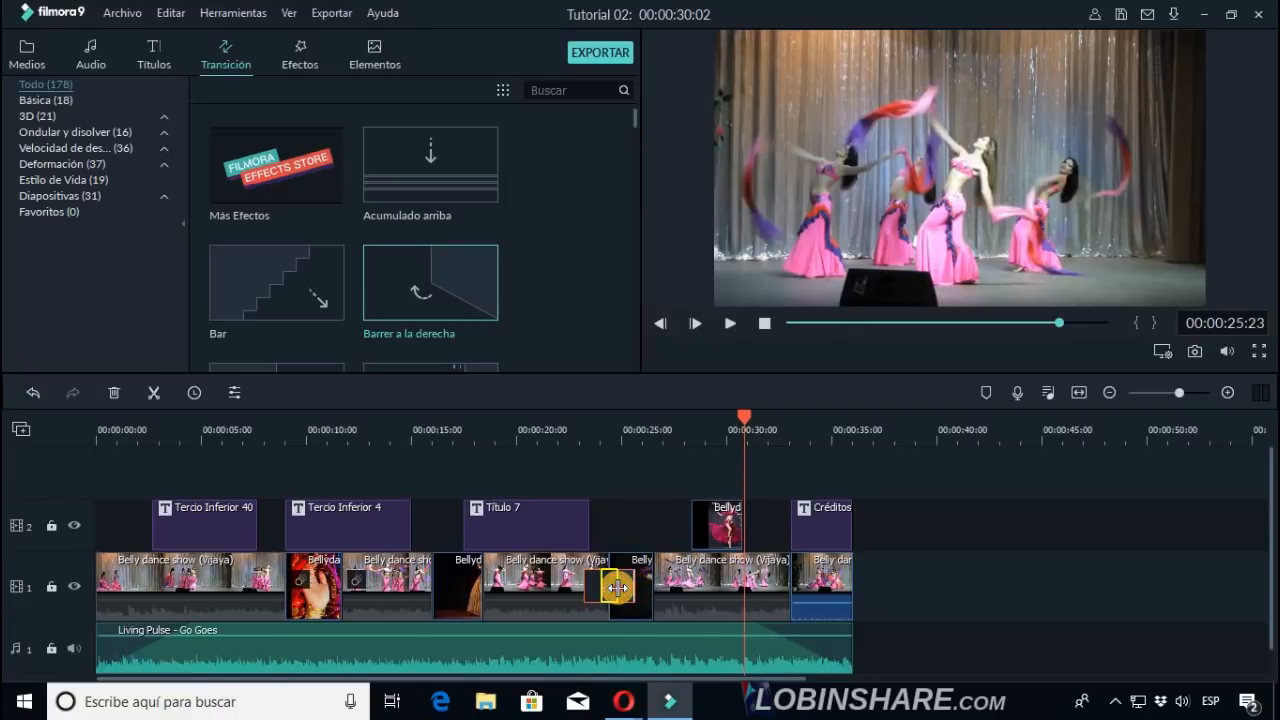
pyautogui.moveTo(618, 588); pyautogui.dragTo(617, 588)
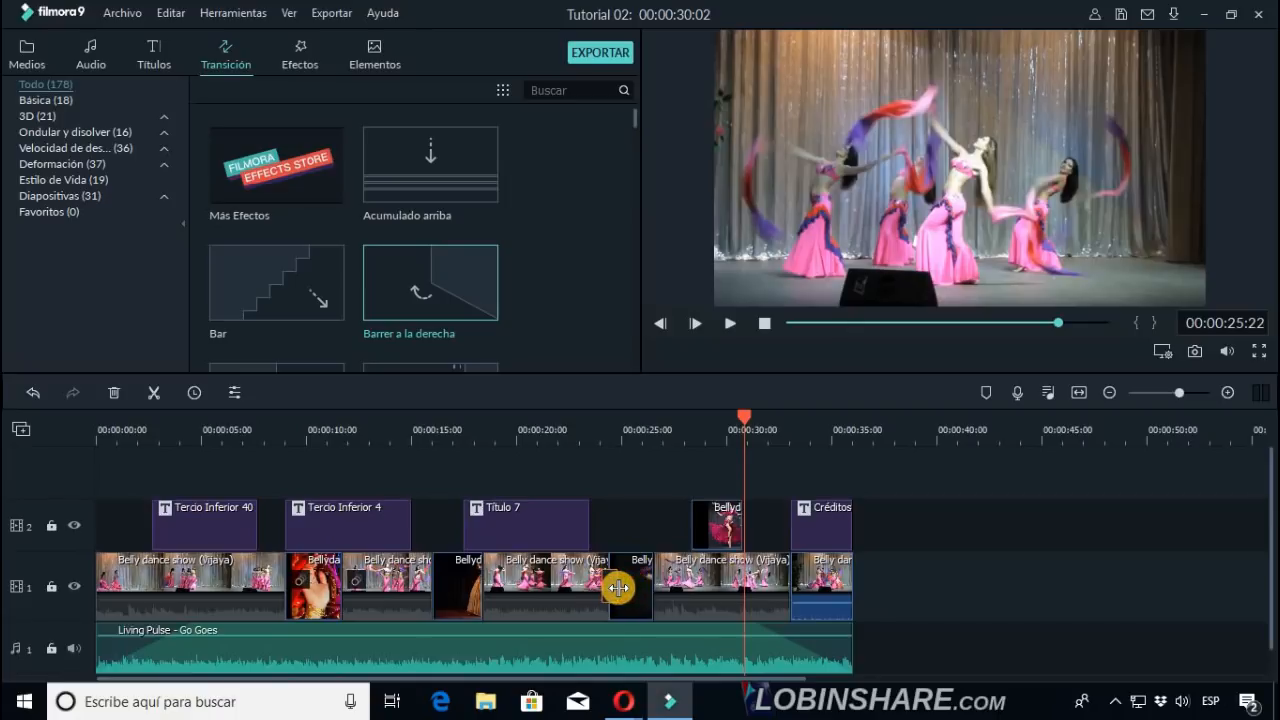
pyautogui.click(593, 443)
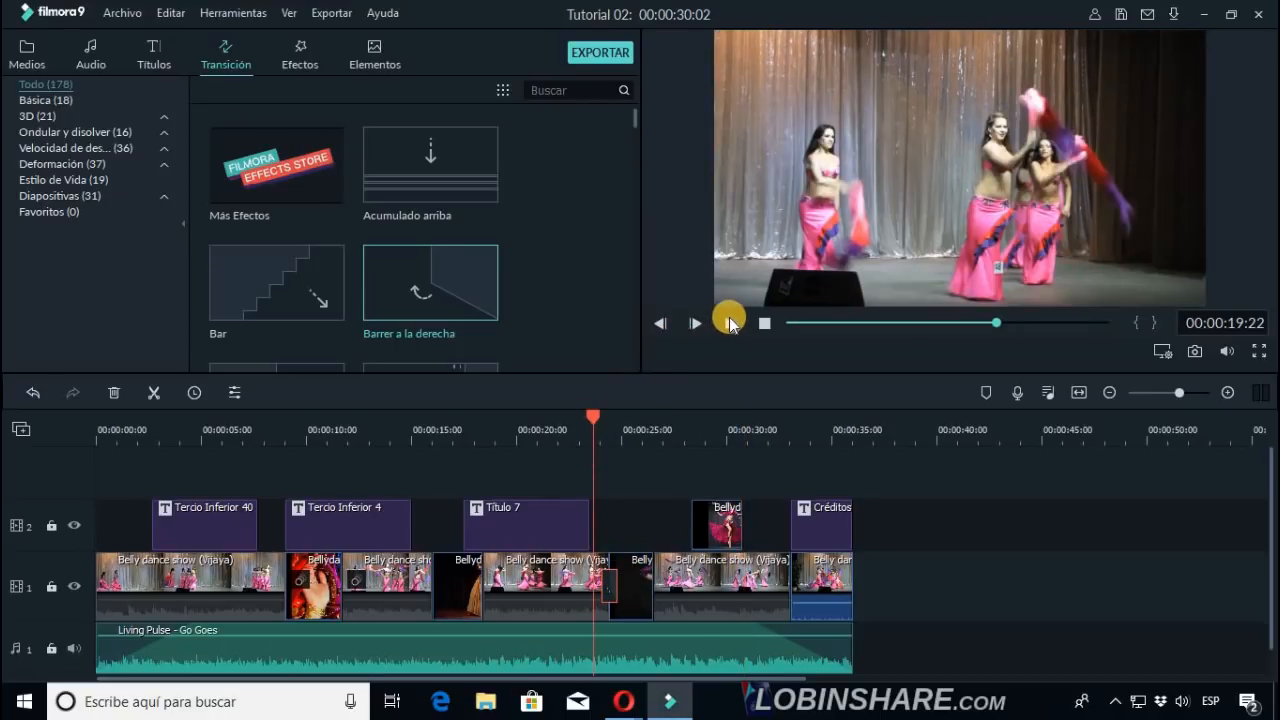
pyautogui.click(729, 323)
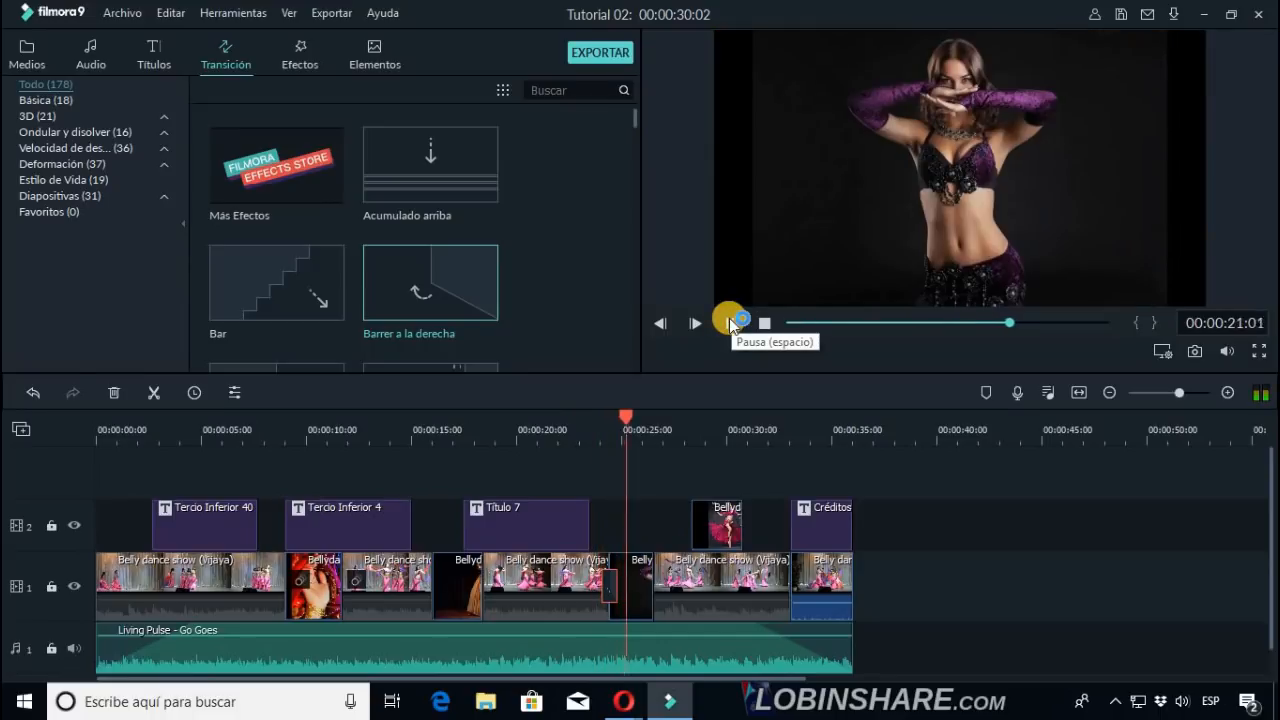
pyautogui.click(729, 323)
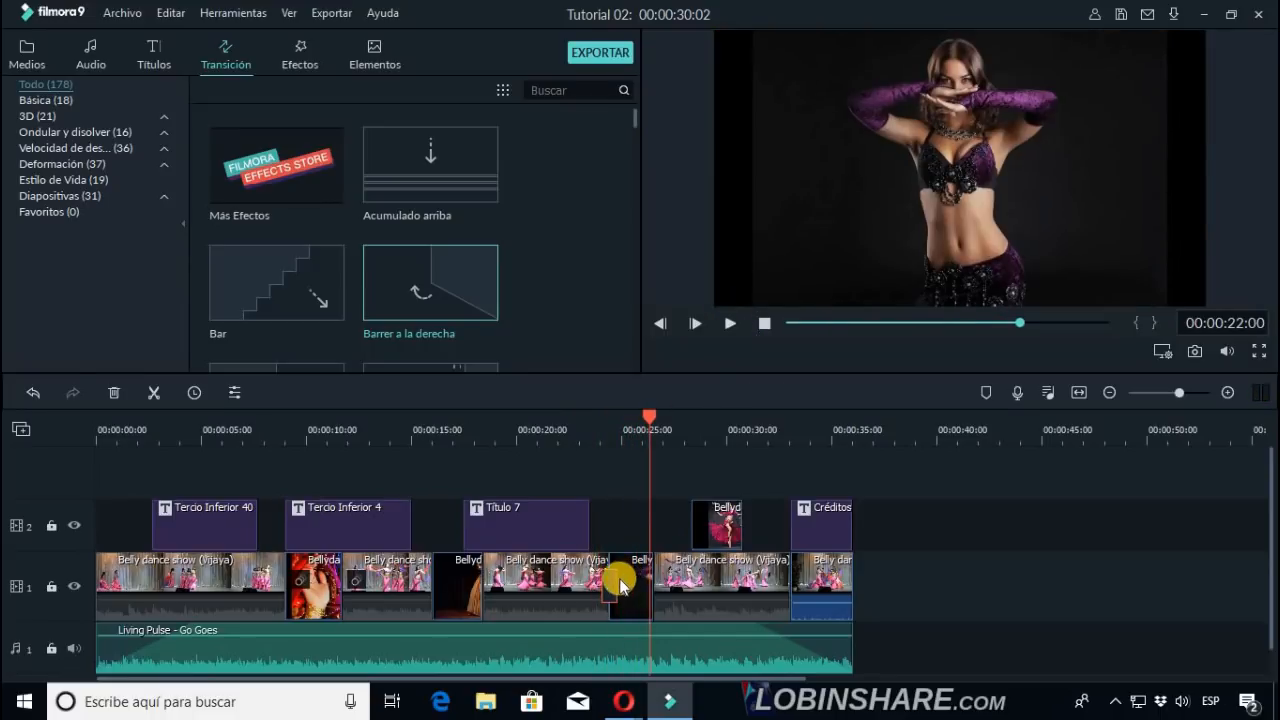
# Replay the timeline across the resized Barrer a la derecha transition and on past the third photo.
pyautogui.click(592, 443)
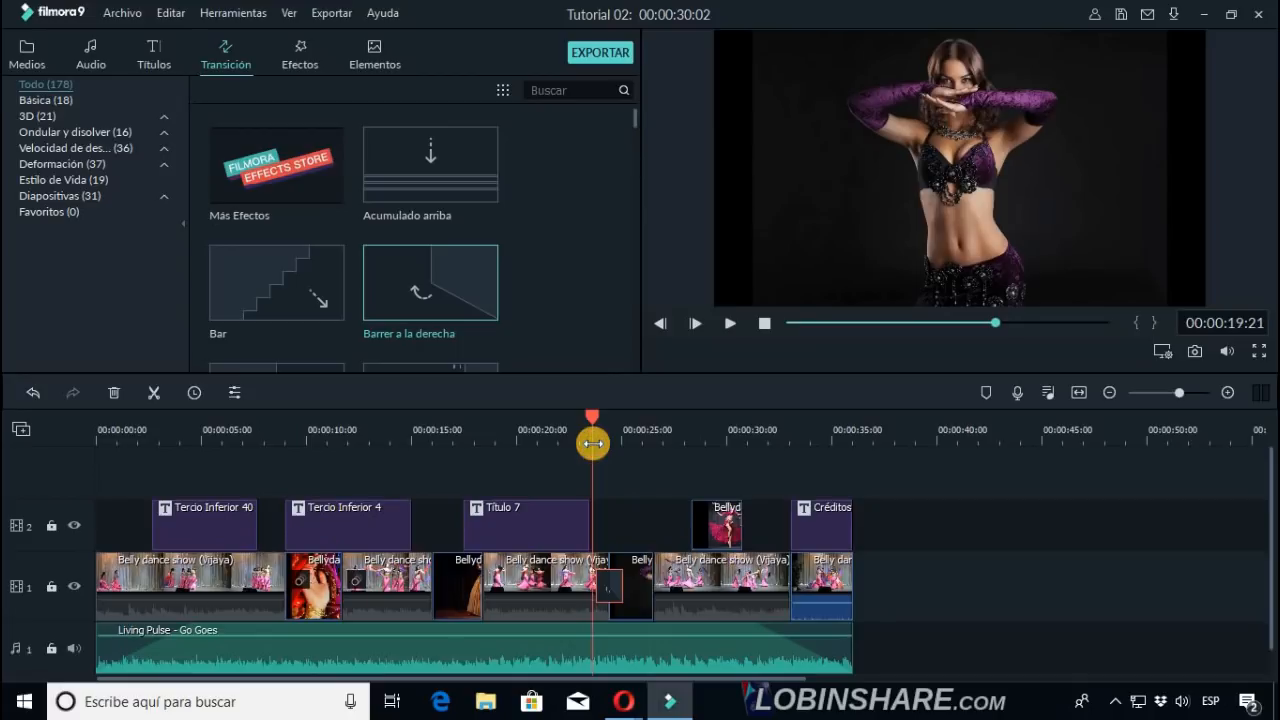
pyautogui.click(730, 333)
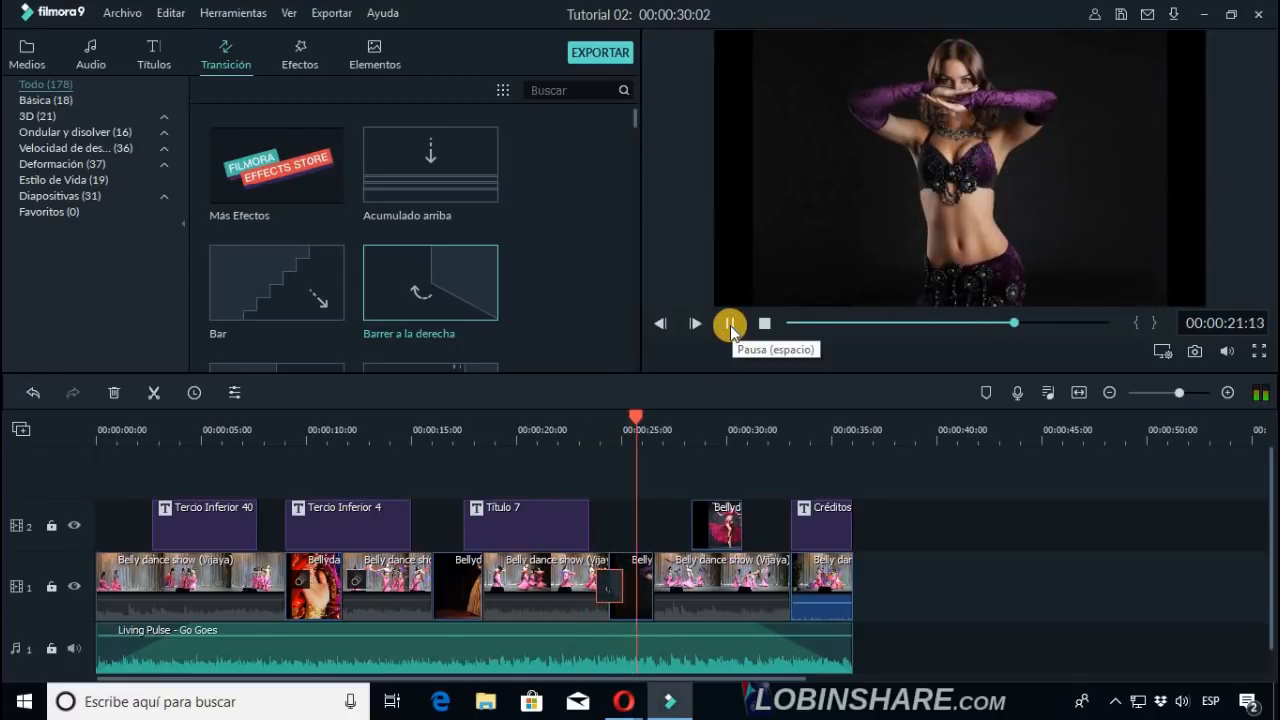
pyautogui.click(730, 325)
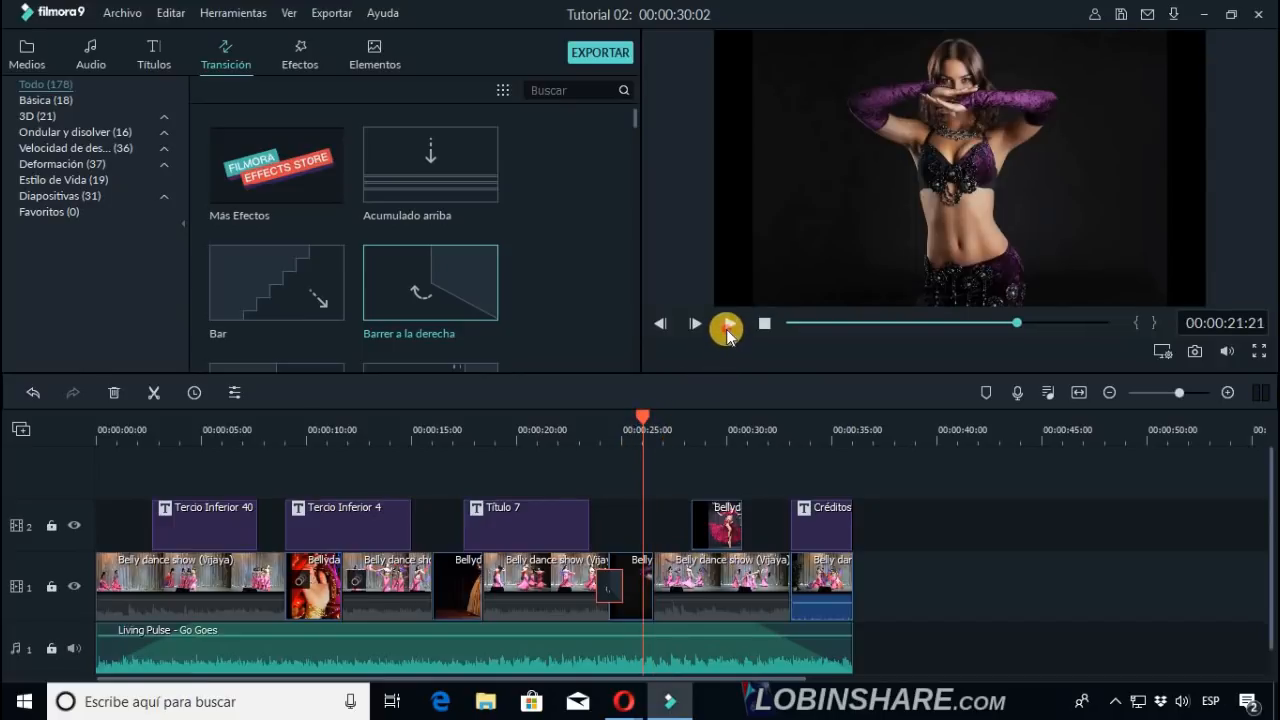
pyautogui.click(727, 326)
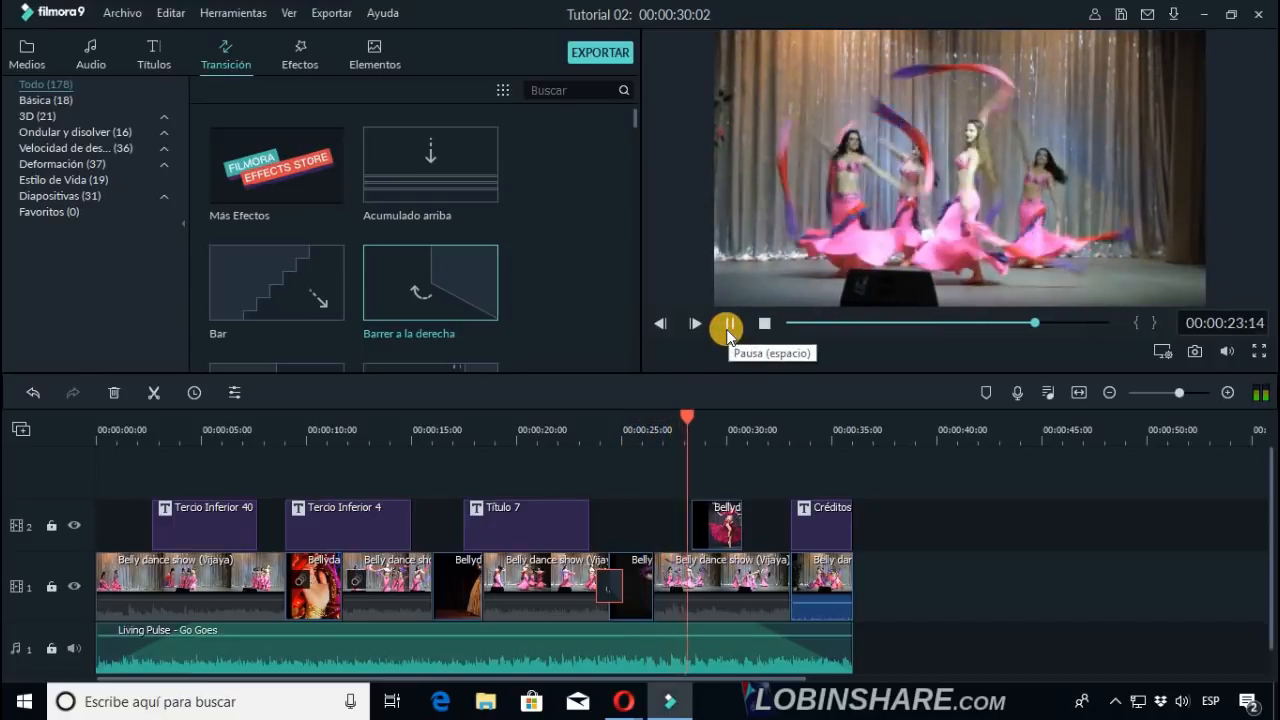
pyautogui.click(729, 326)
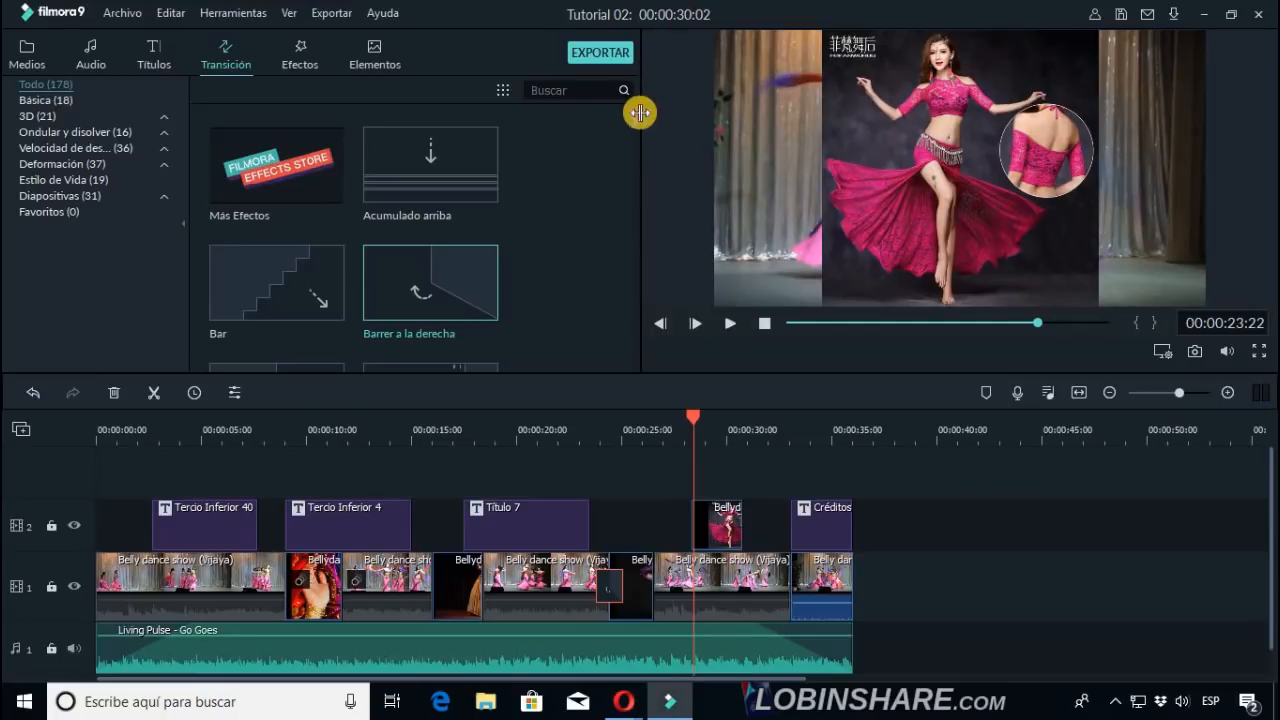
# Find the Caja Cambia 1 transition in the library and preview it.
pyautogui.scroll(-4, 636, 120)
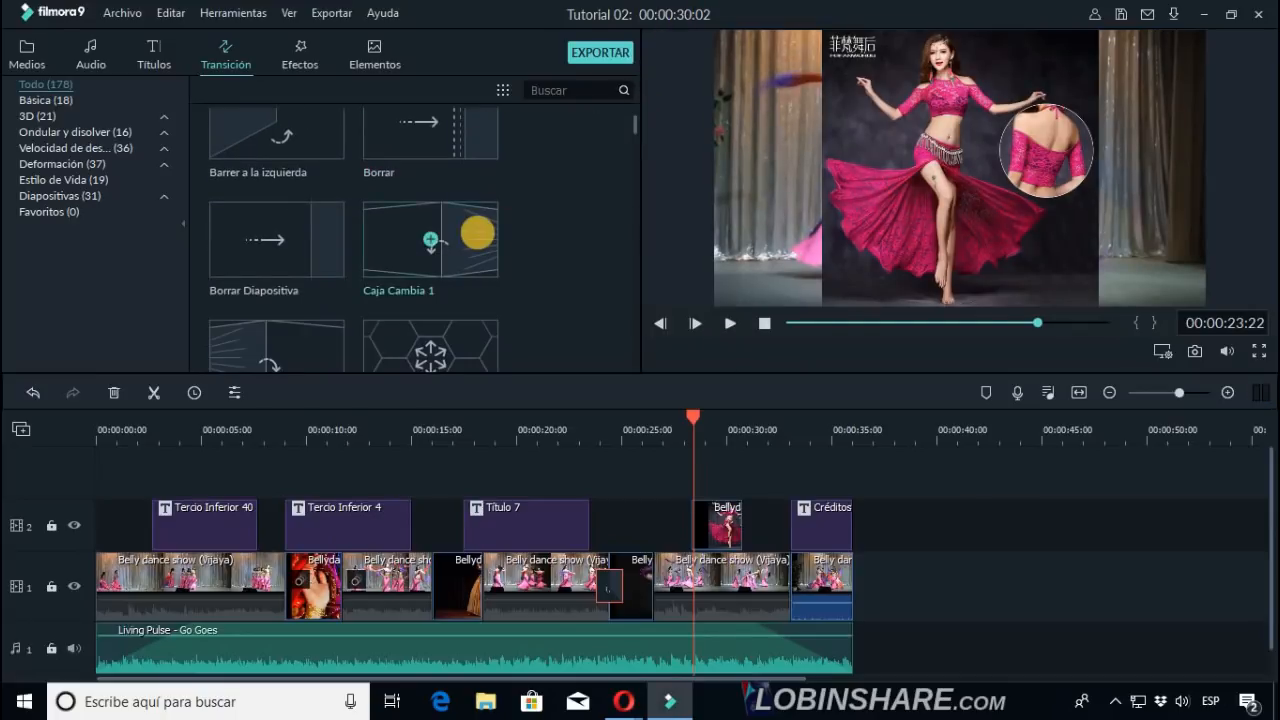
pyautogui.click(478, 238)
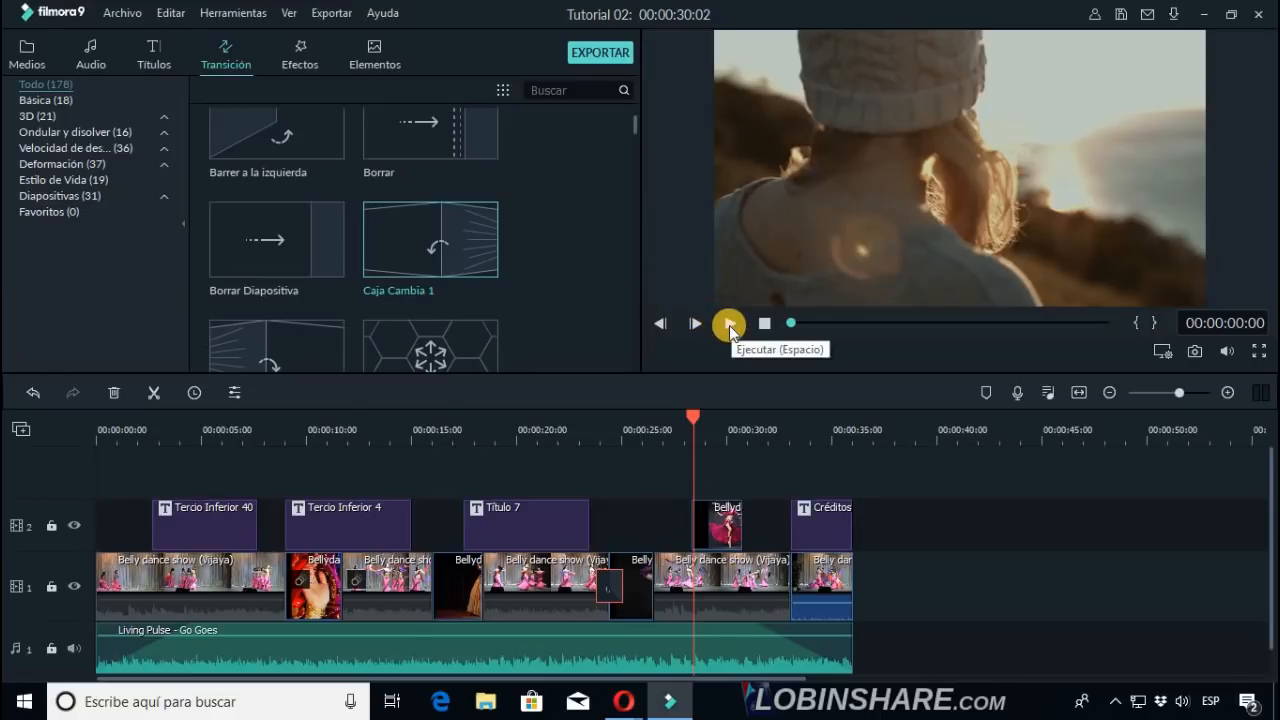
pyautogui.click(729, 325)
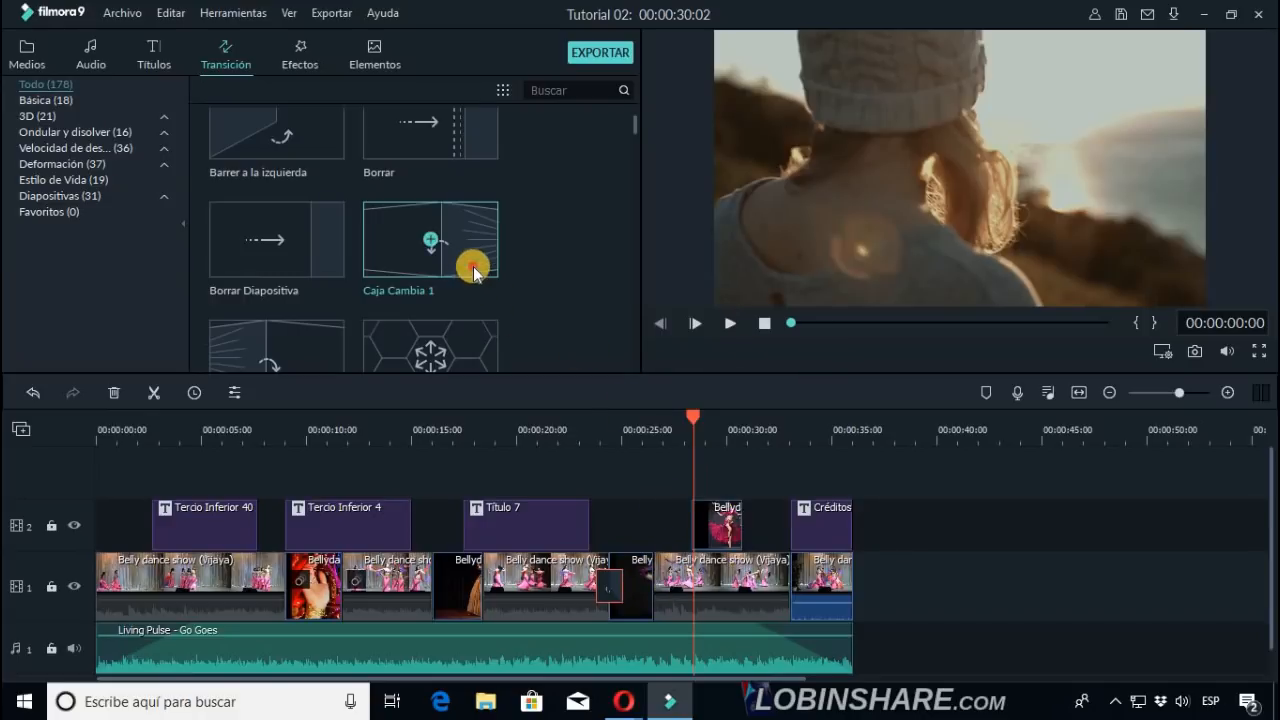
# Add the Caja Cambia 1 transition at the cut after the third photo on video track 1 and adjust its length.
pyautogui.moveTo(474, 266); pyautogui.dragTo(669, 586)
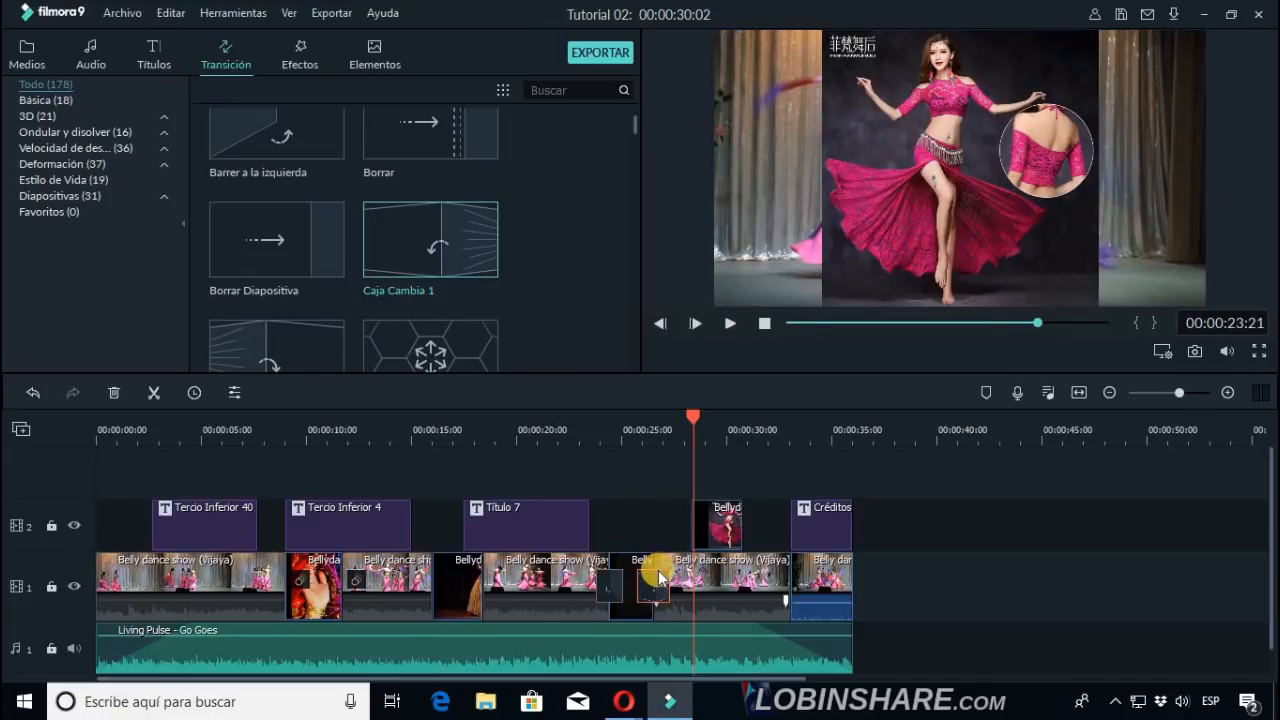
pyautogui.click(647, 585)
pyautogui.moveTo(639, 580); pyautogui.dragTo(661, 583)
pyautogui.moveTo(659, 590); pyautogui.dragTo(654, 588)
# Play the timeline from the end of Título 7 to review the transitions before and after the third photo.
pyautogui.click(631, 433)
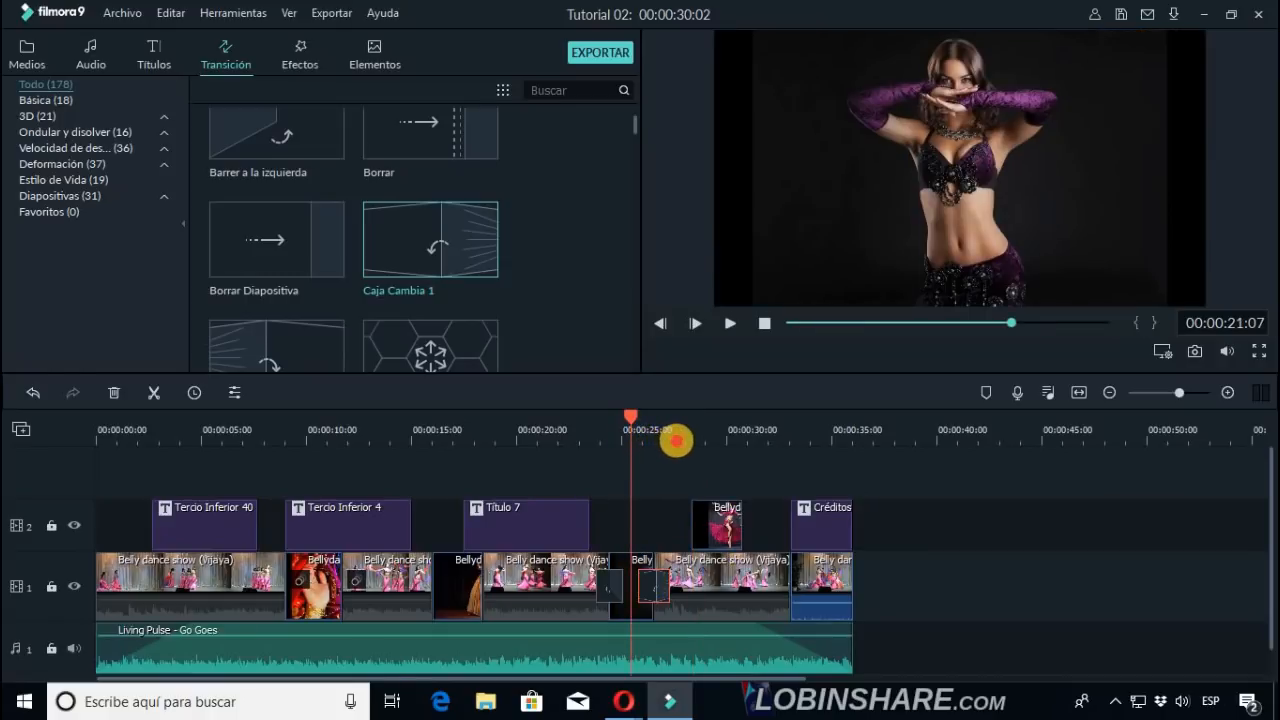
pyautogui.click(676, 440)
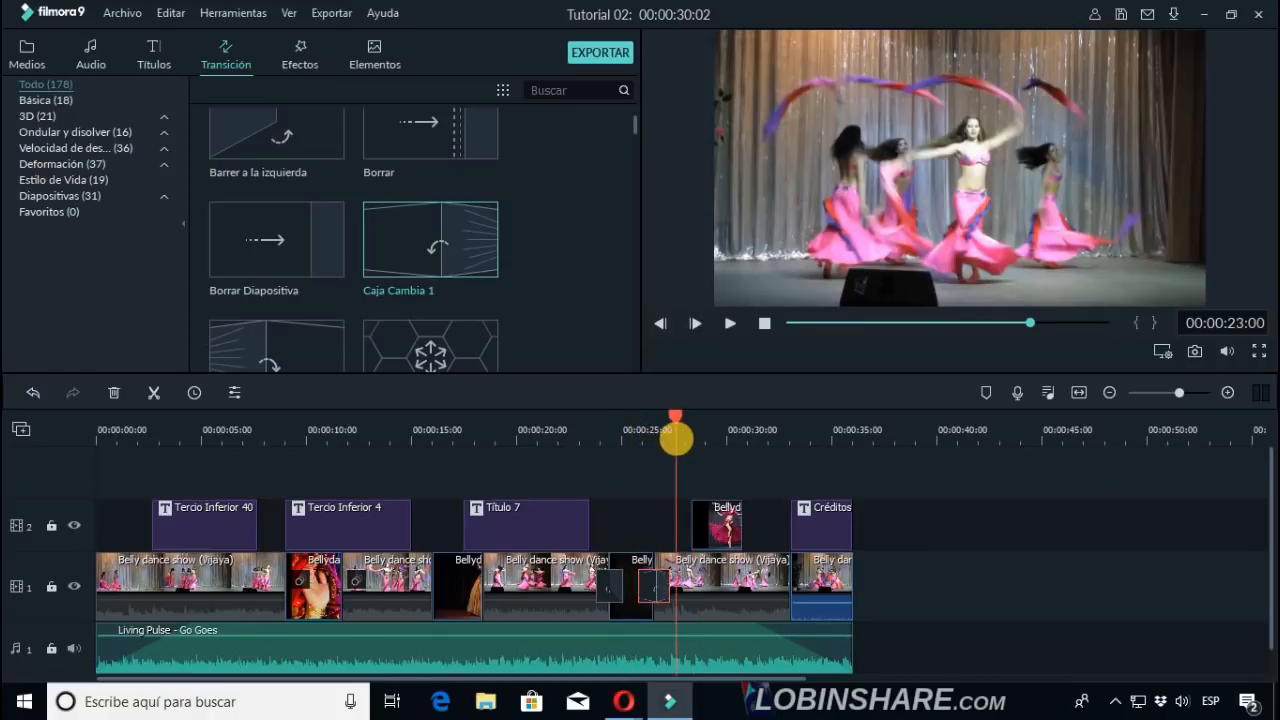
pyautogui.click(590, 441)
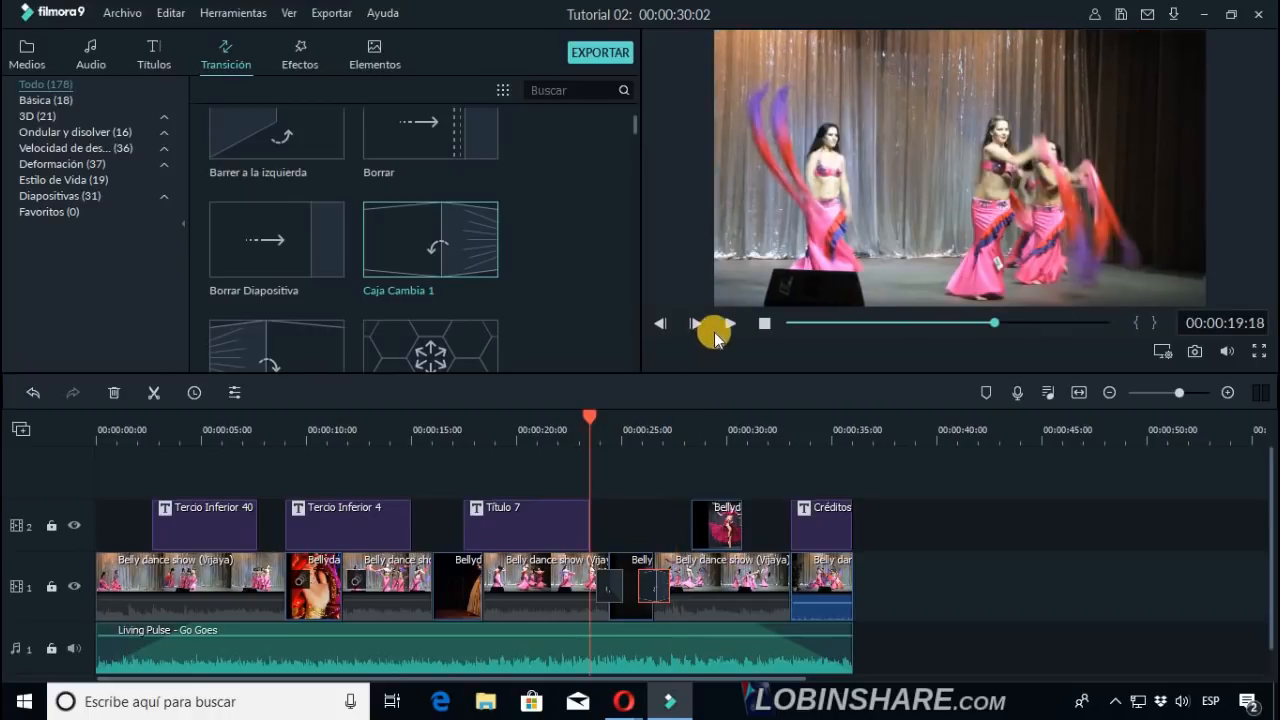
pyautogui.click(730, 324)
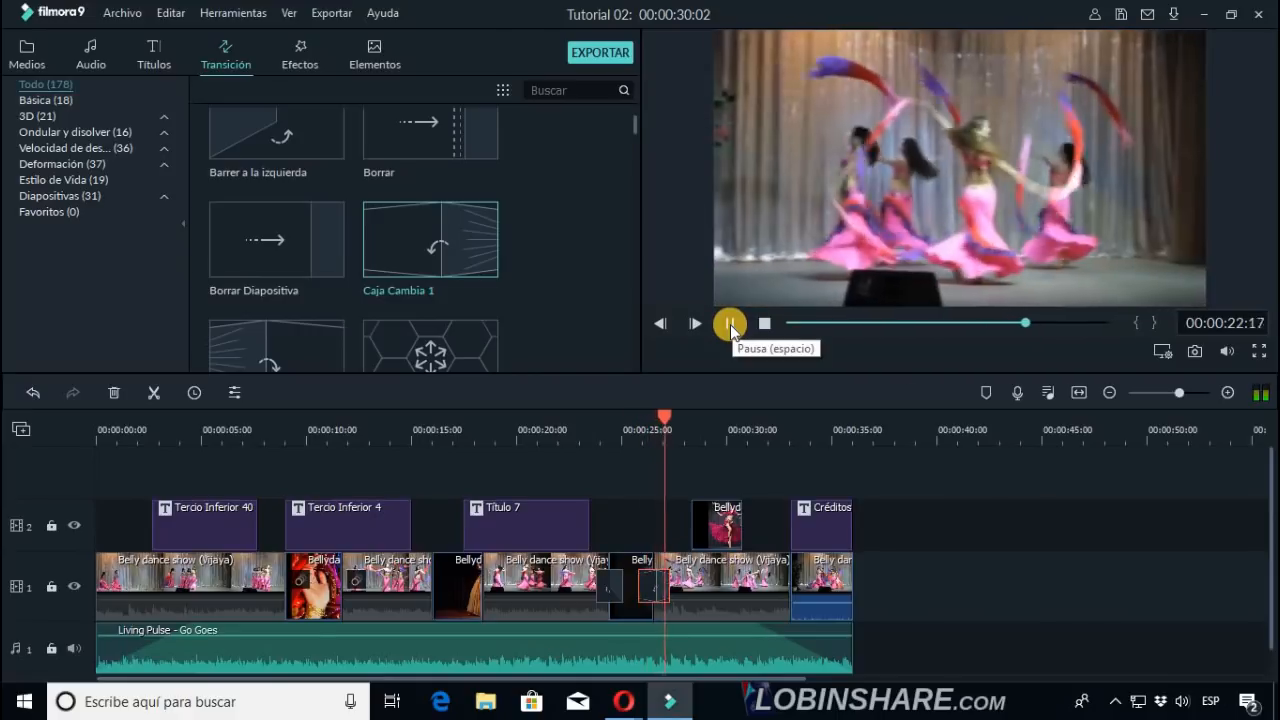
pyautogui.click(730, 323)
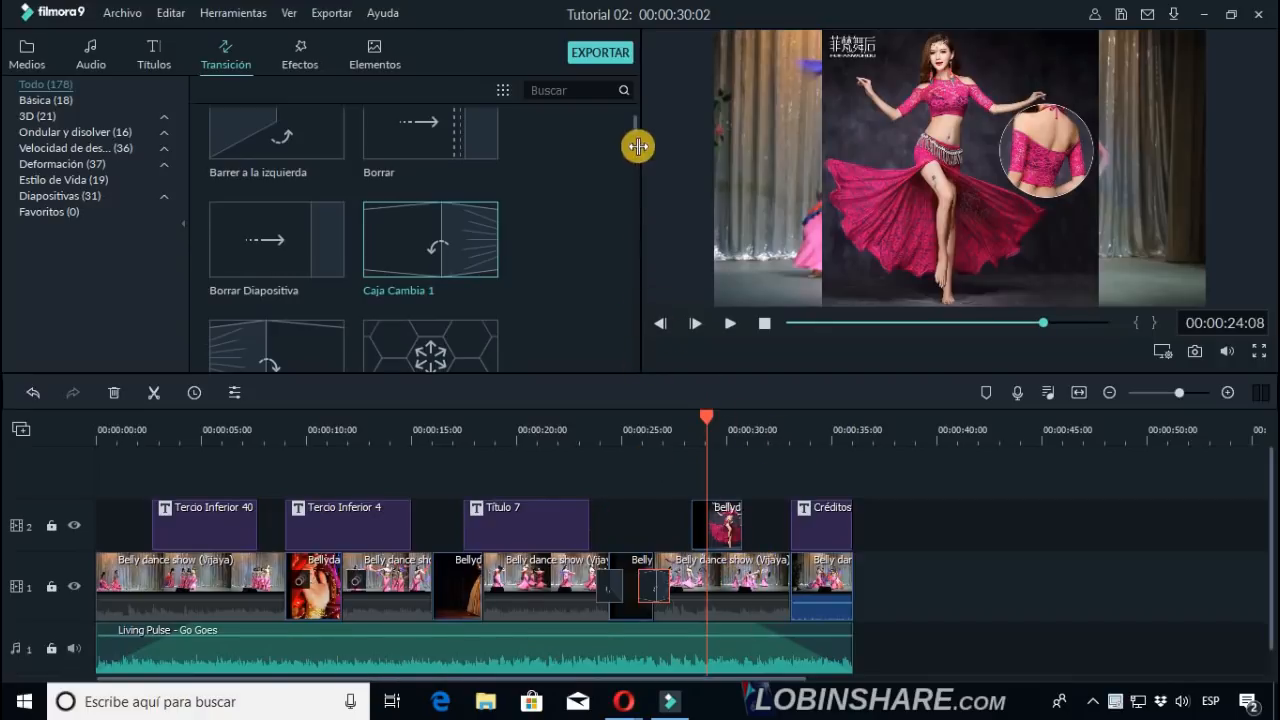
# Preview the Corazón transition, add it at the cut before the second photo on video track 1 and shorten it.
pyautogui.moveTo(632, 135); pyautogui.dragTo(634, 180)
pyautogui.click(326, 155)
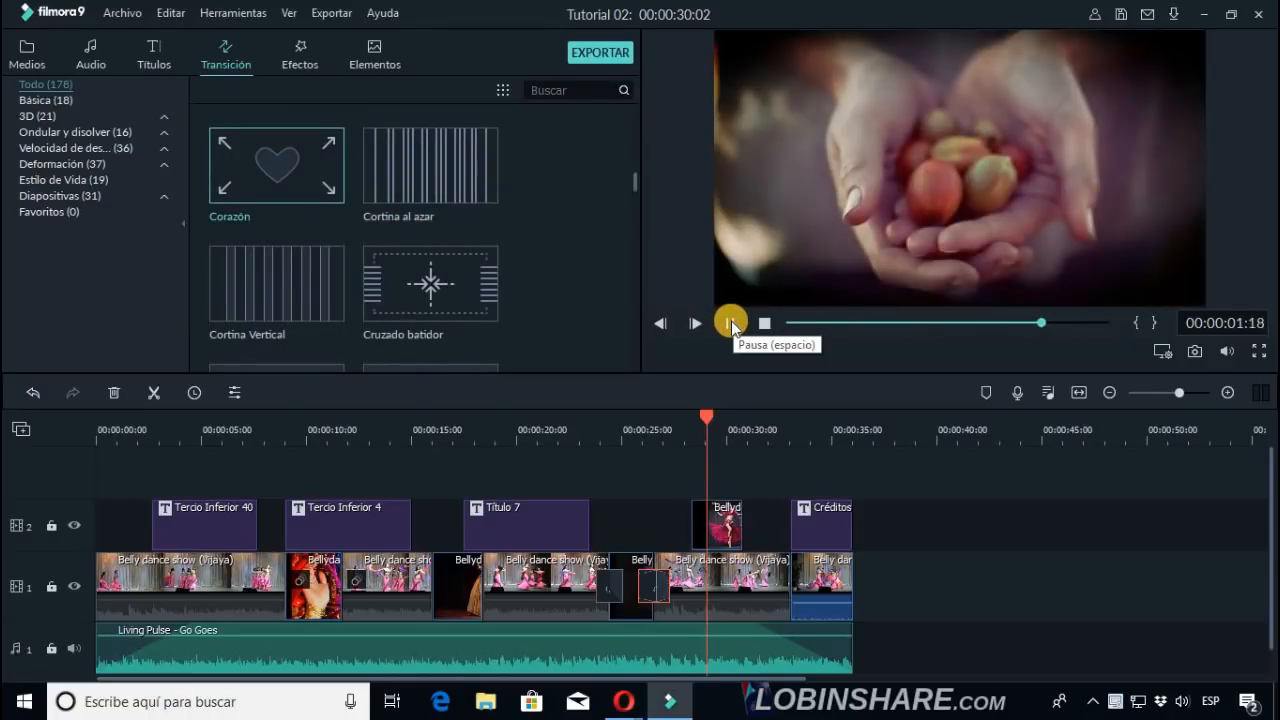
pyautogui.click(307, 160)
pyautogui.moveTo(307, 158); pyautogui.dragTo(429, 586)
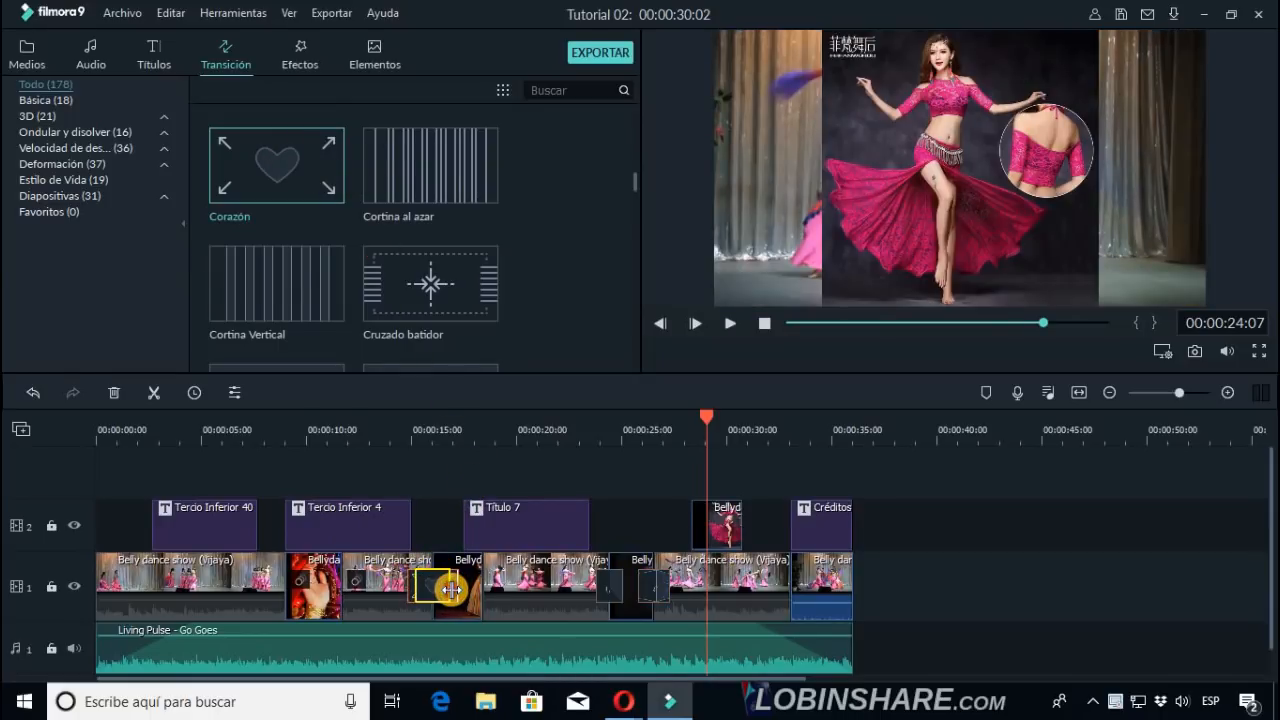
pyautogui.click(411, 486)
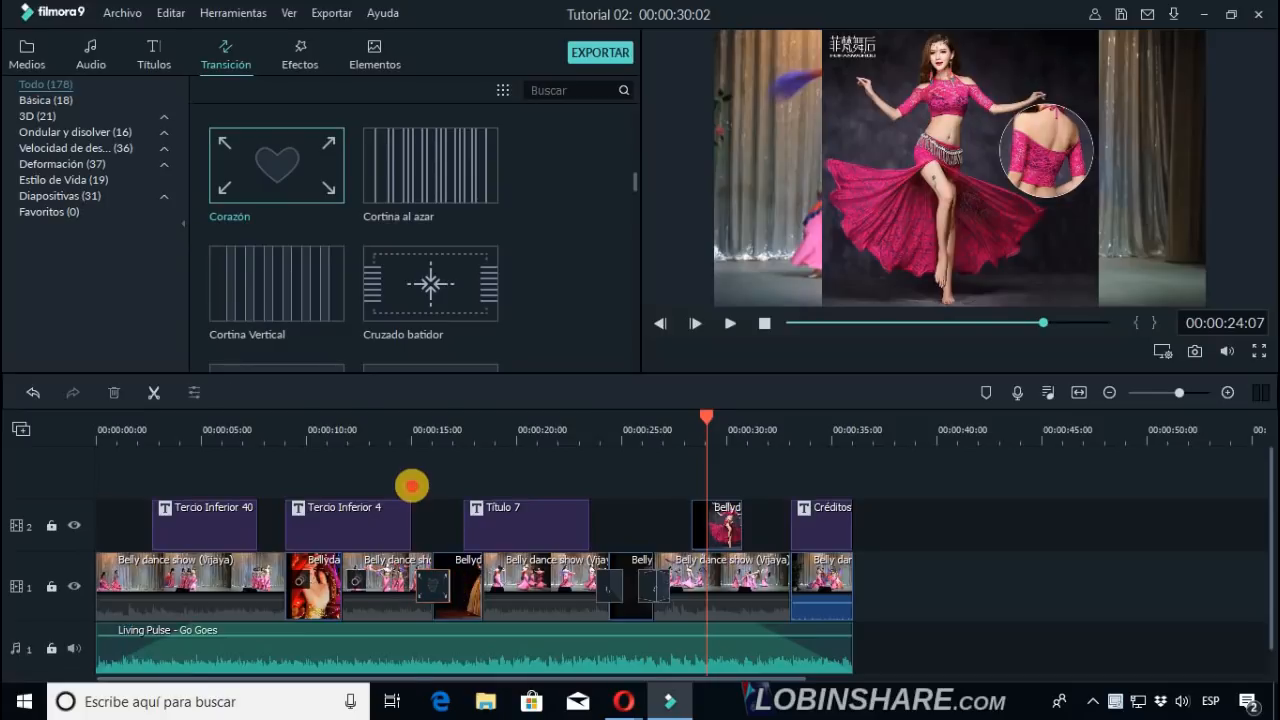
# Play the timeline from the end of Tercio Inferior 4 to review the Corazón transition before the second photo.
pyautogui.click(413, 439)
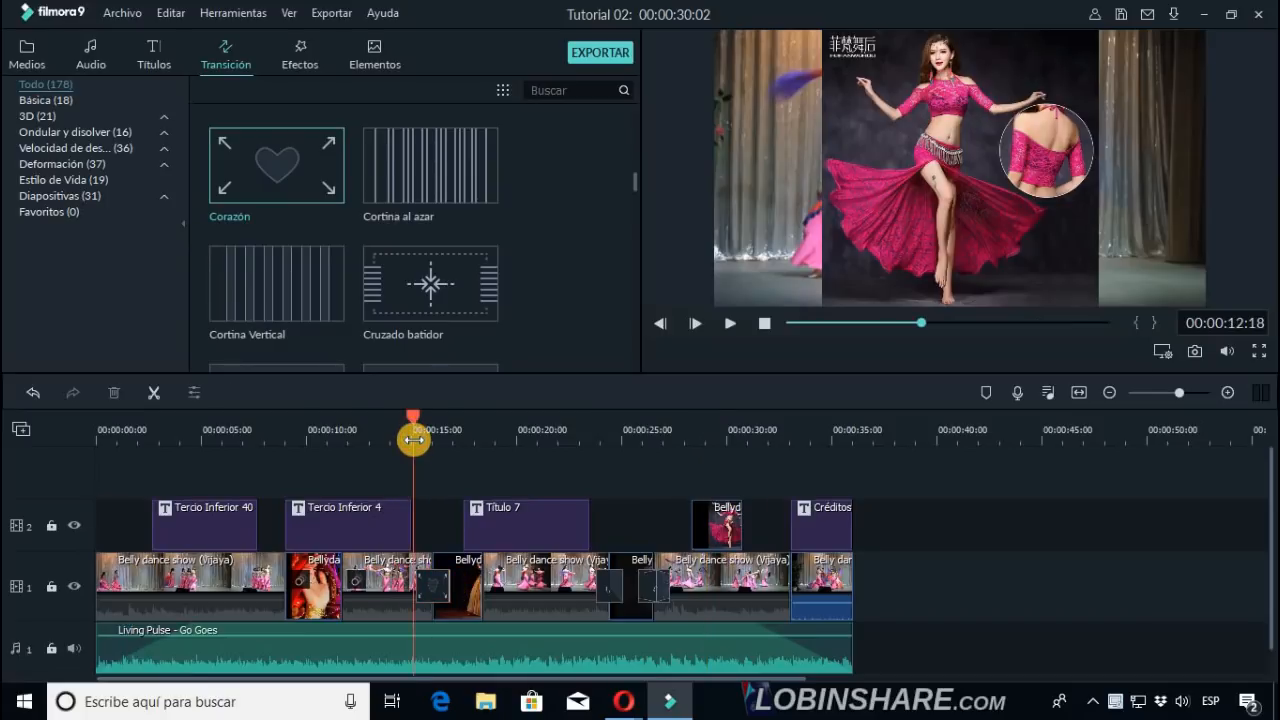
pyautogui.click(729, 330)
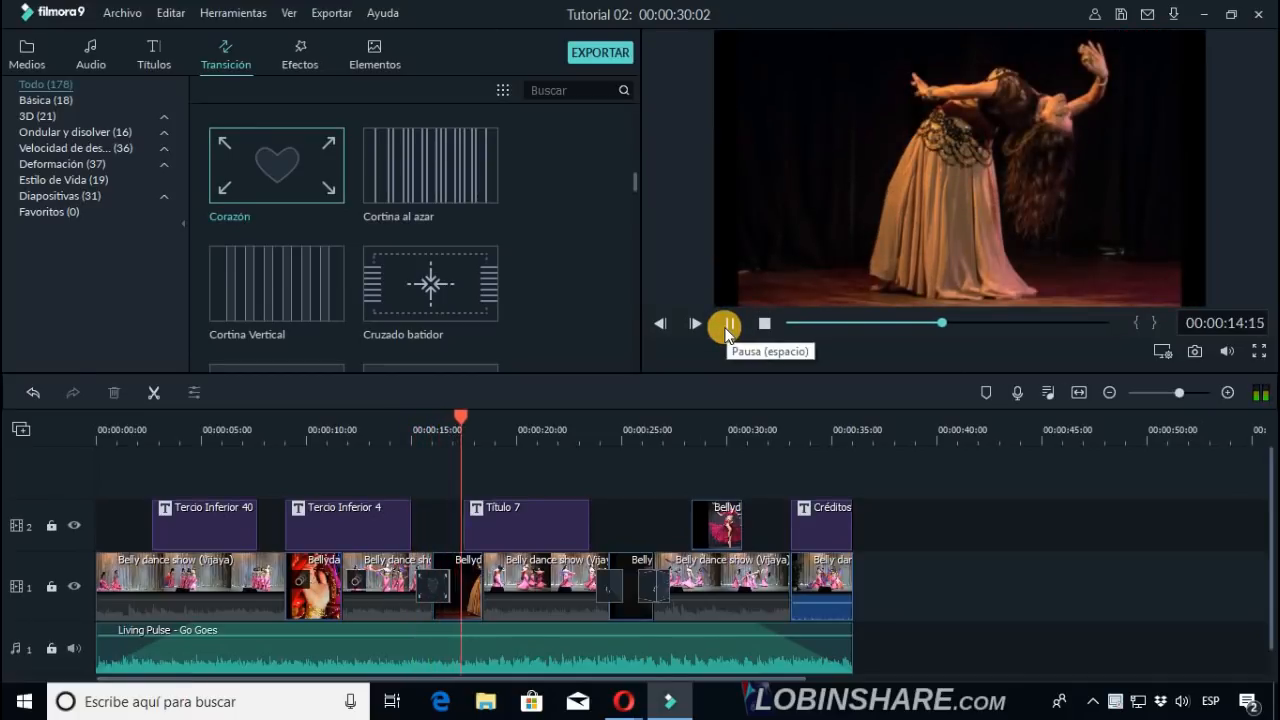
pyautogui.click(729, 328)
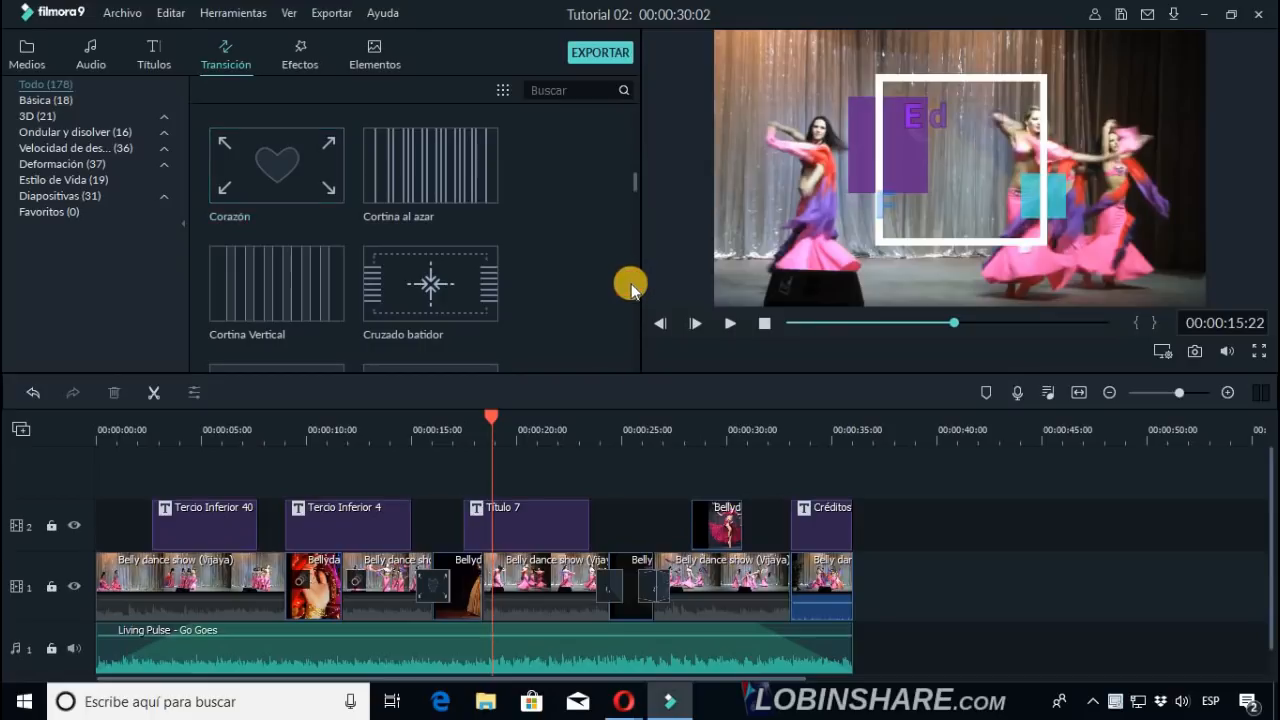
# Preview the Cuadrados en Caos 1 transition, add it at the cut after the second photo on video track 1 and shorten it.
pyautogui.scroll(-2, 633, 288)
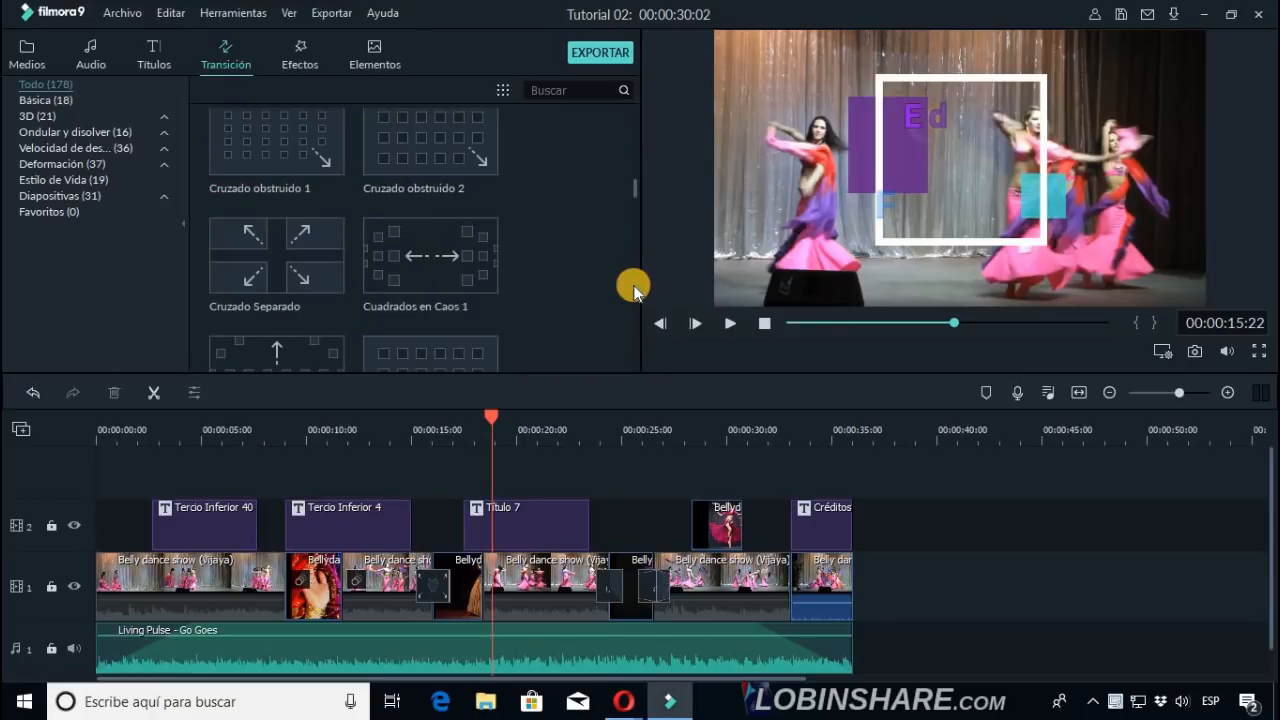
pyautogui.click(484, 274)
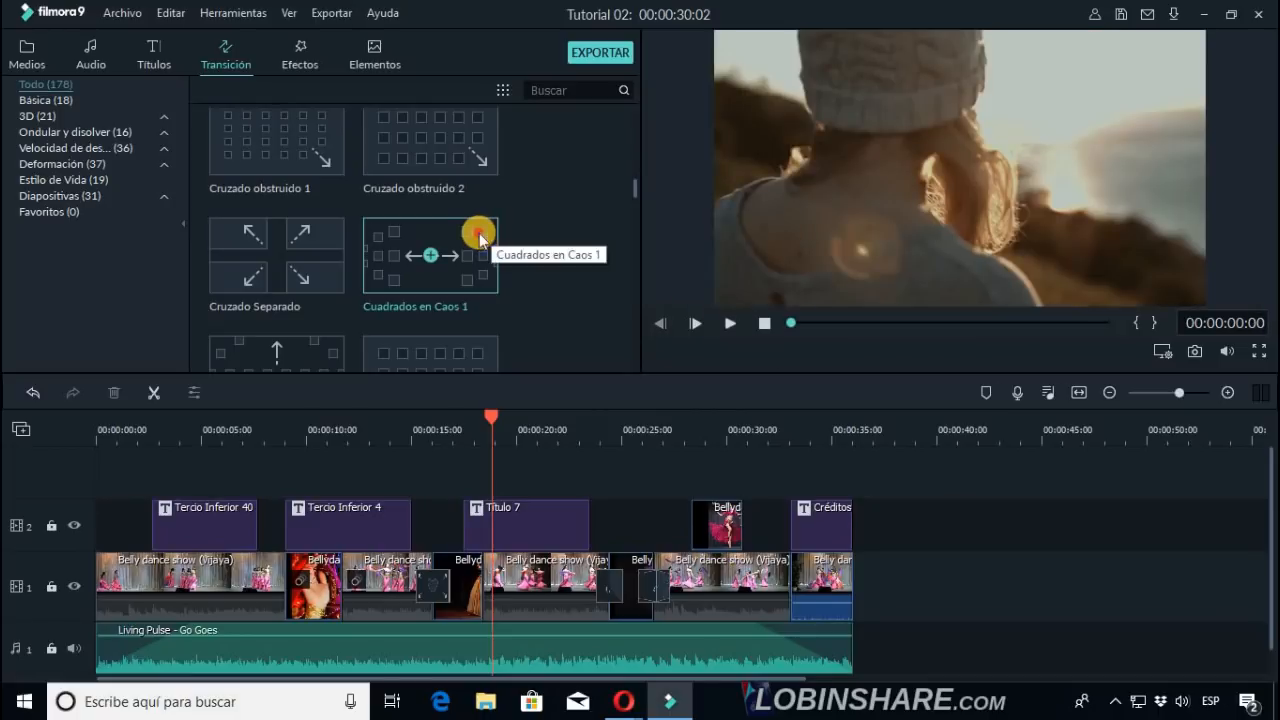
pyautogui.moveTo(480, 234); pyautogui.dragTo(505, 578)
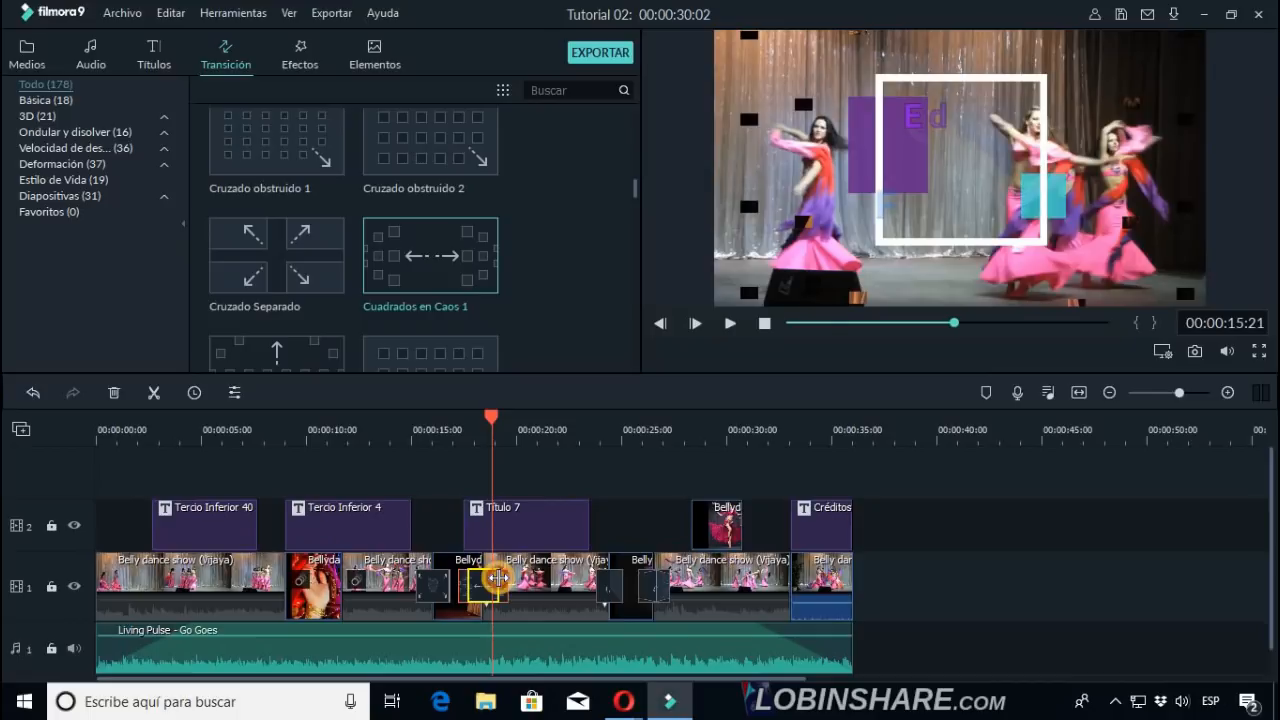
# Preview the Deformación 2 transition and add it at the cut before the last clip on video track 1.
pyautogui.scroll(-3, 628, 277)
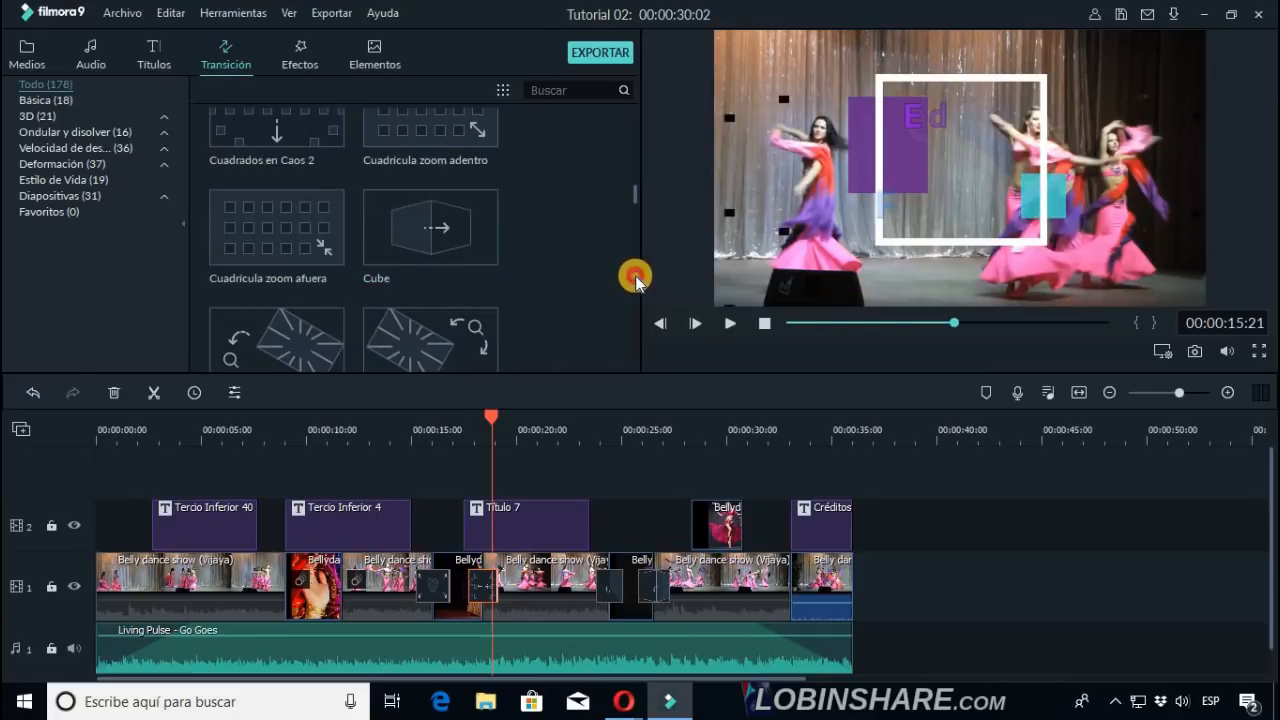
pyautogui.scroll(-1, 470, 357)
pyautogui.click(463, 320)
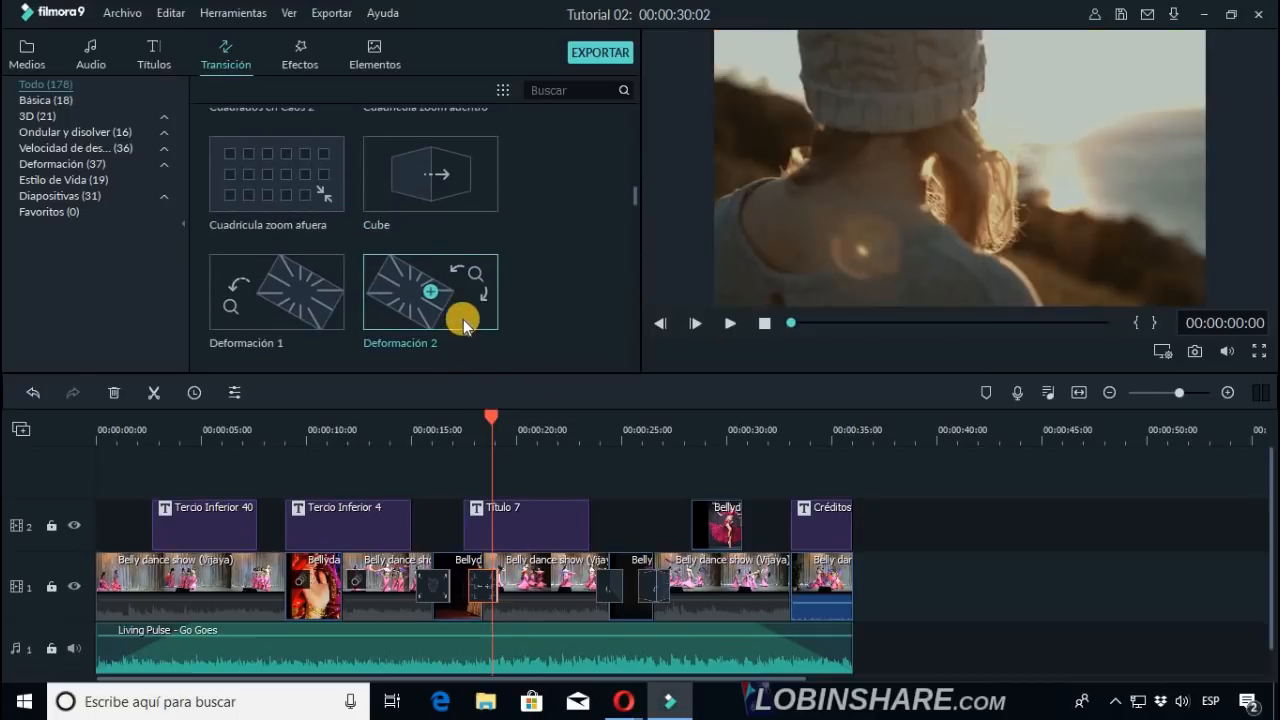
pyautogui.moveTo(463, 314); pyautogui.dragTo(805, 565)
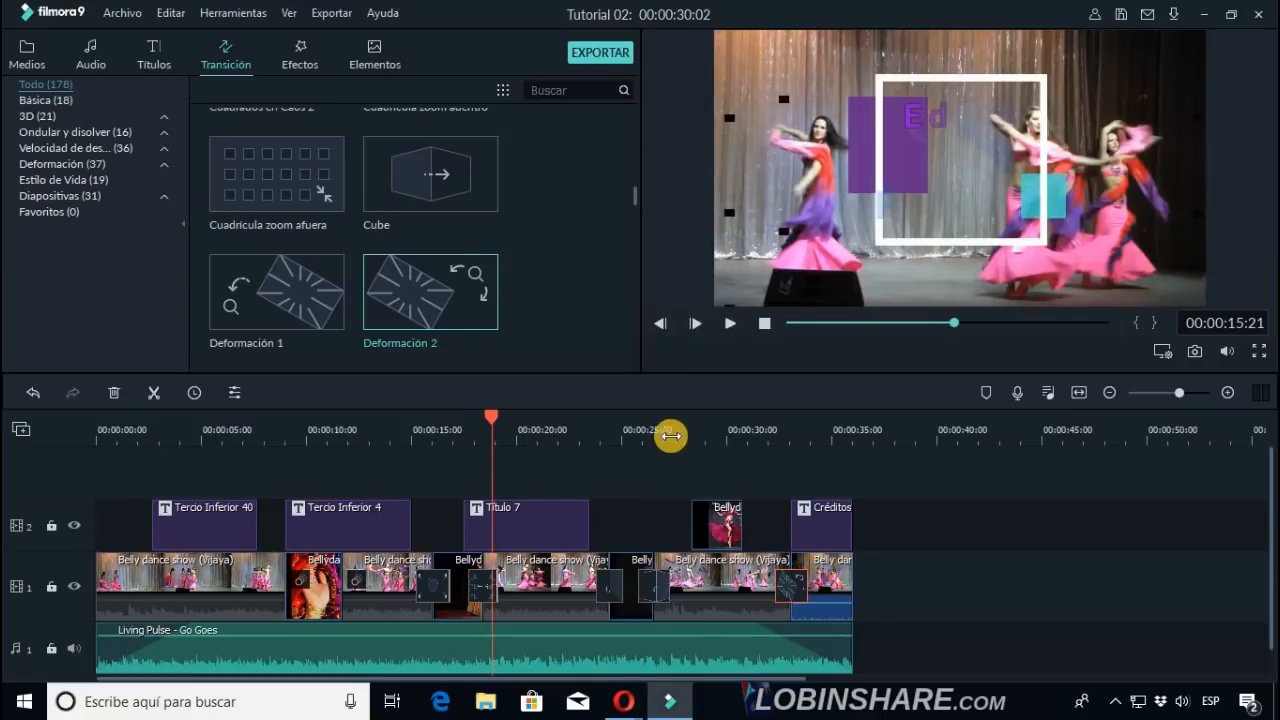
# Add the Deformación 3 transition at the start of the photo on video track 2 and shorten it.
pyautogui.click(670, 435)
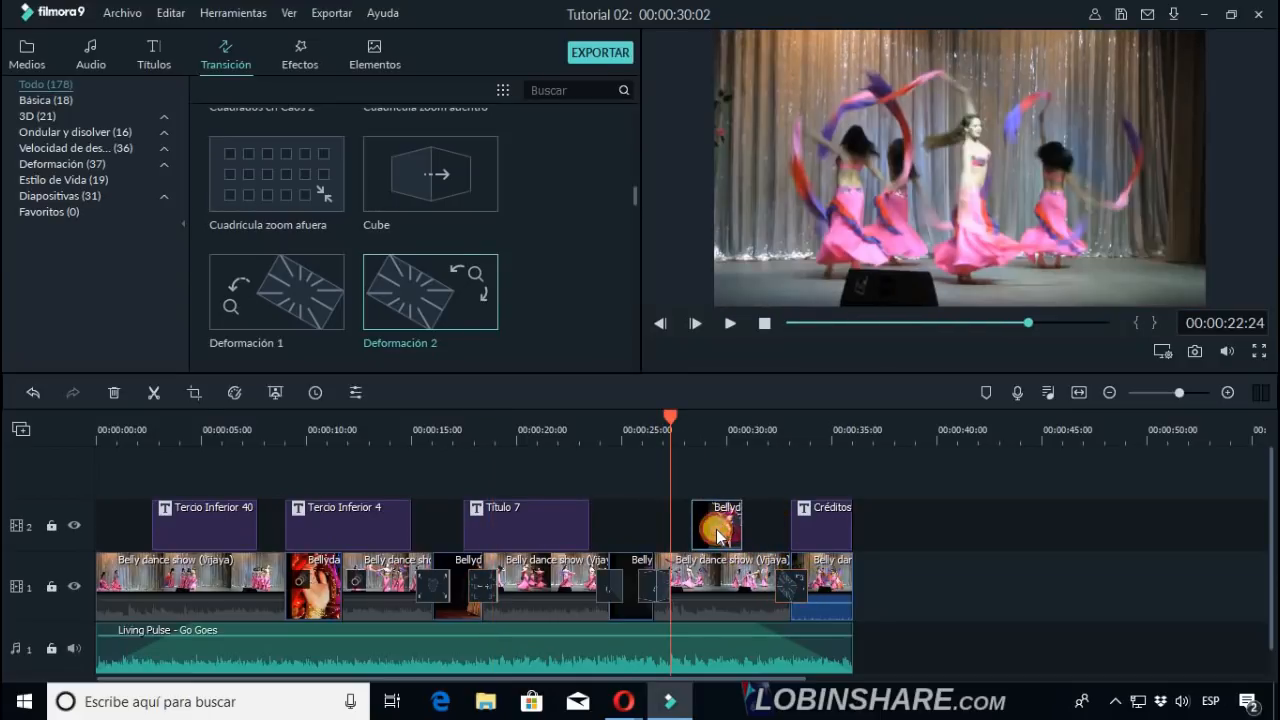
pyautogui.click(721, 440)
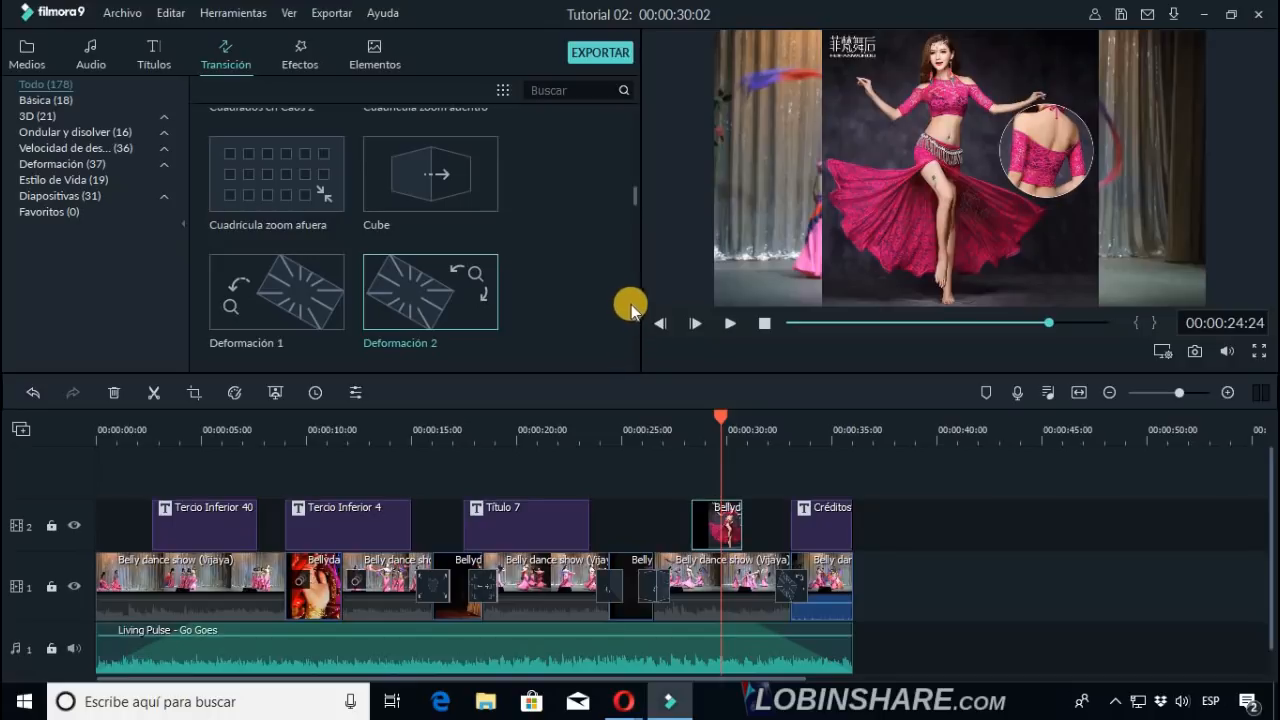
pyautogui.click(709, 541)
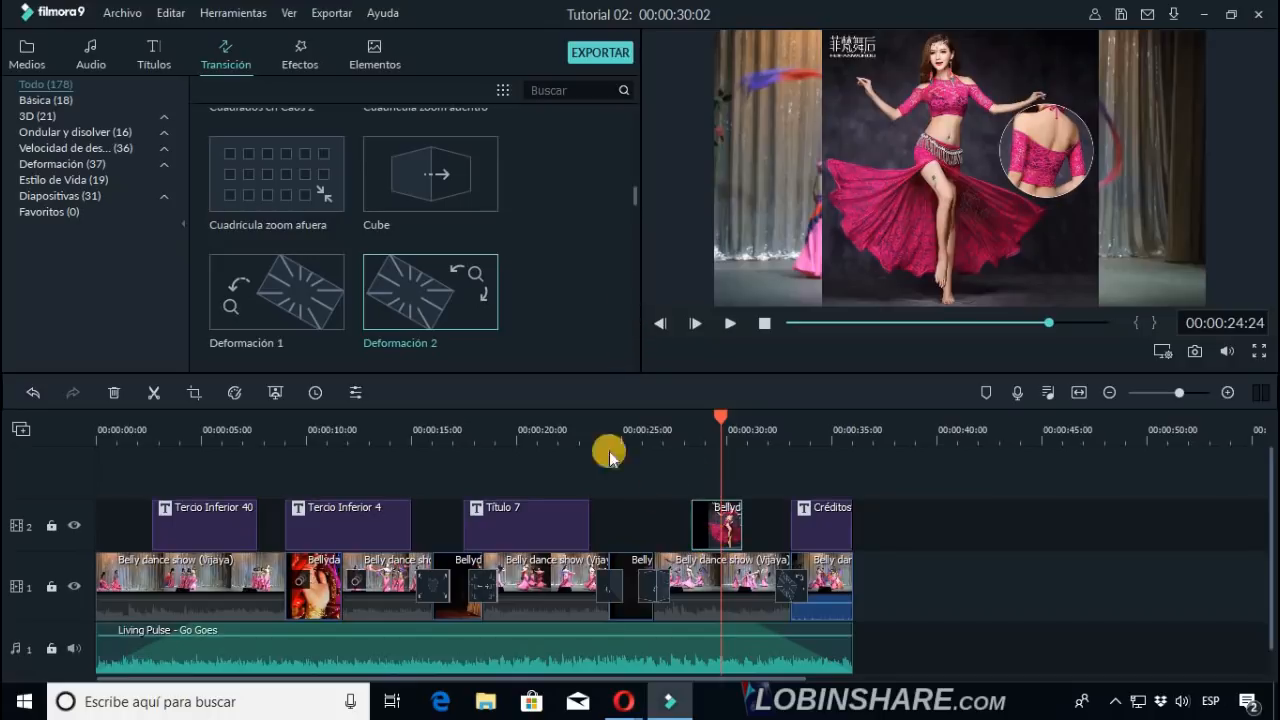
pyautogui.click(634, 268)
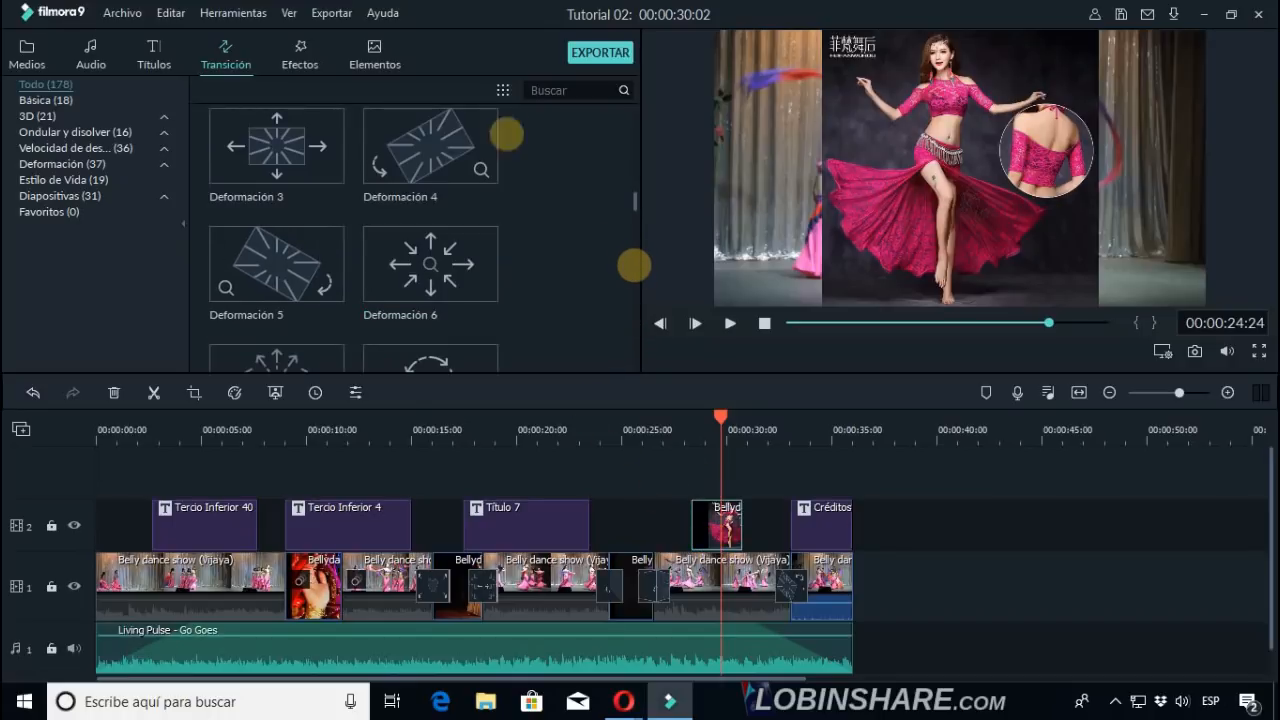
pyautogui.moveTo(313, 120); pyautogui.dragTo(743, 525)
pyautogui.click(711, 531)
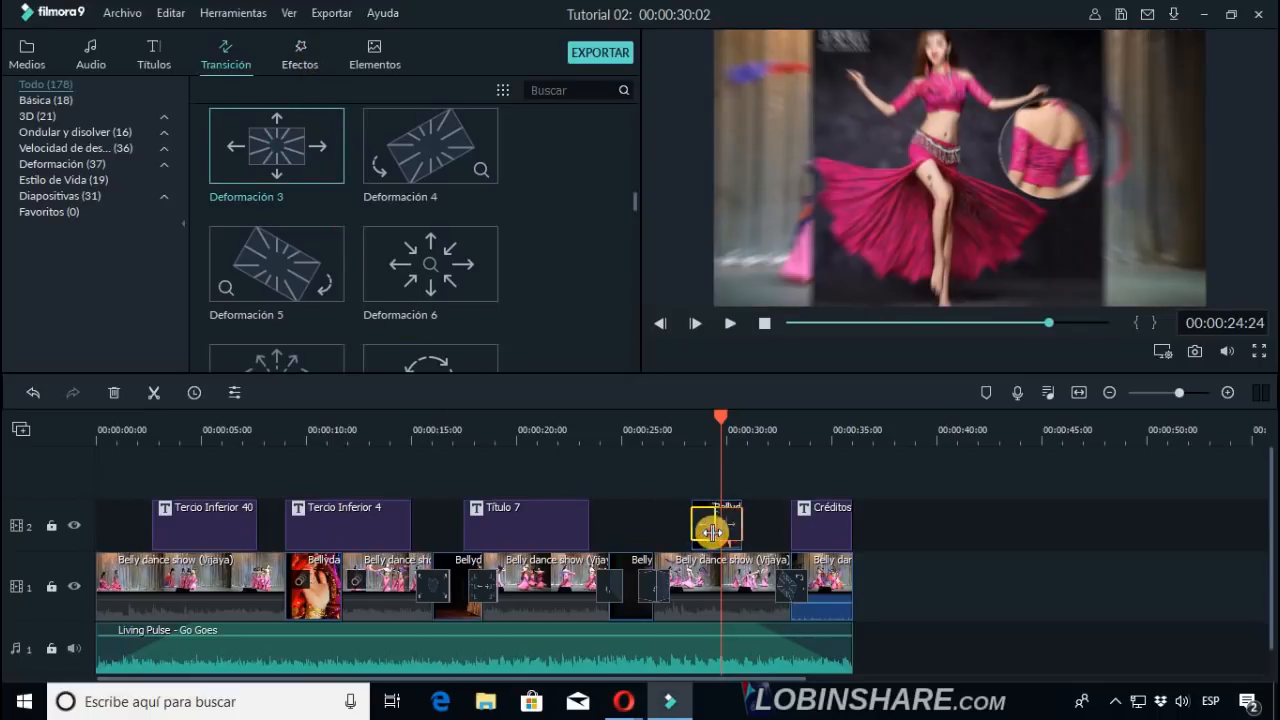
# Play the transition on the video track 2 photo, and watch the whole video from the beginning to review all transitions.
pyautogui.click(668, 437)
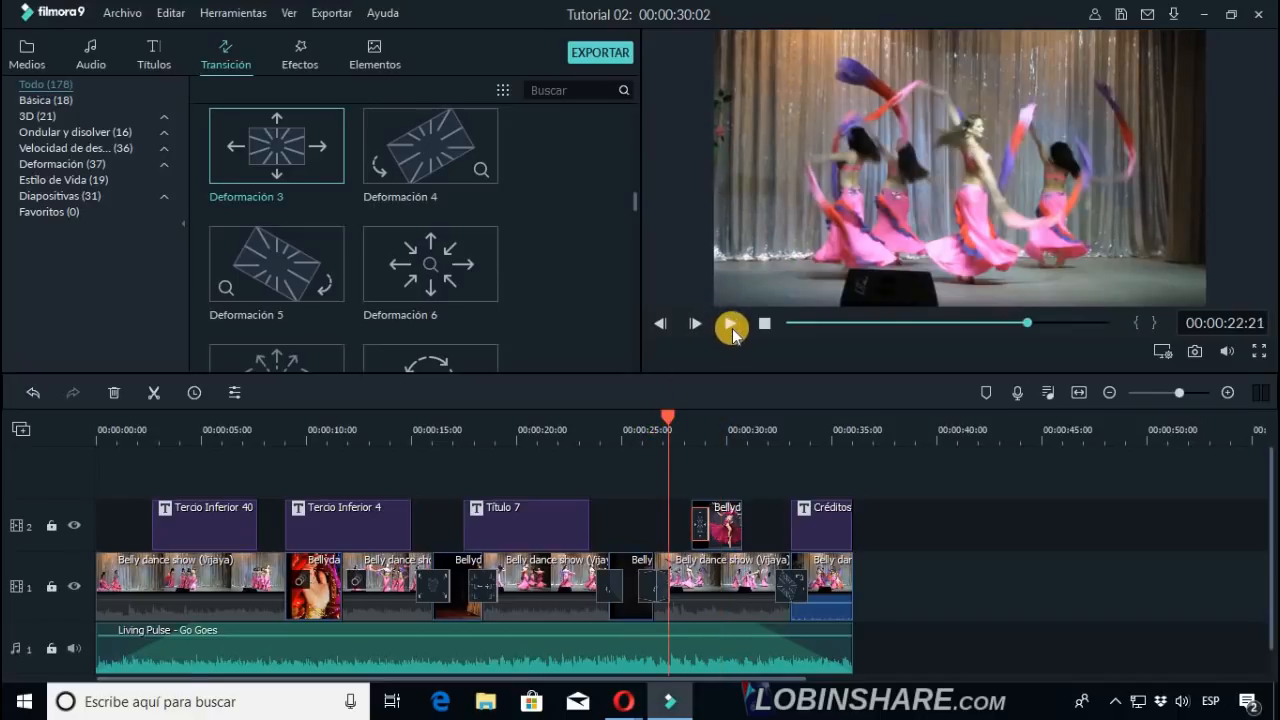
pyautogui.click(732, 325)
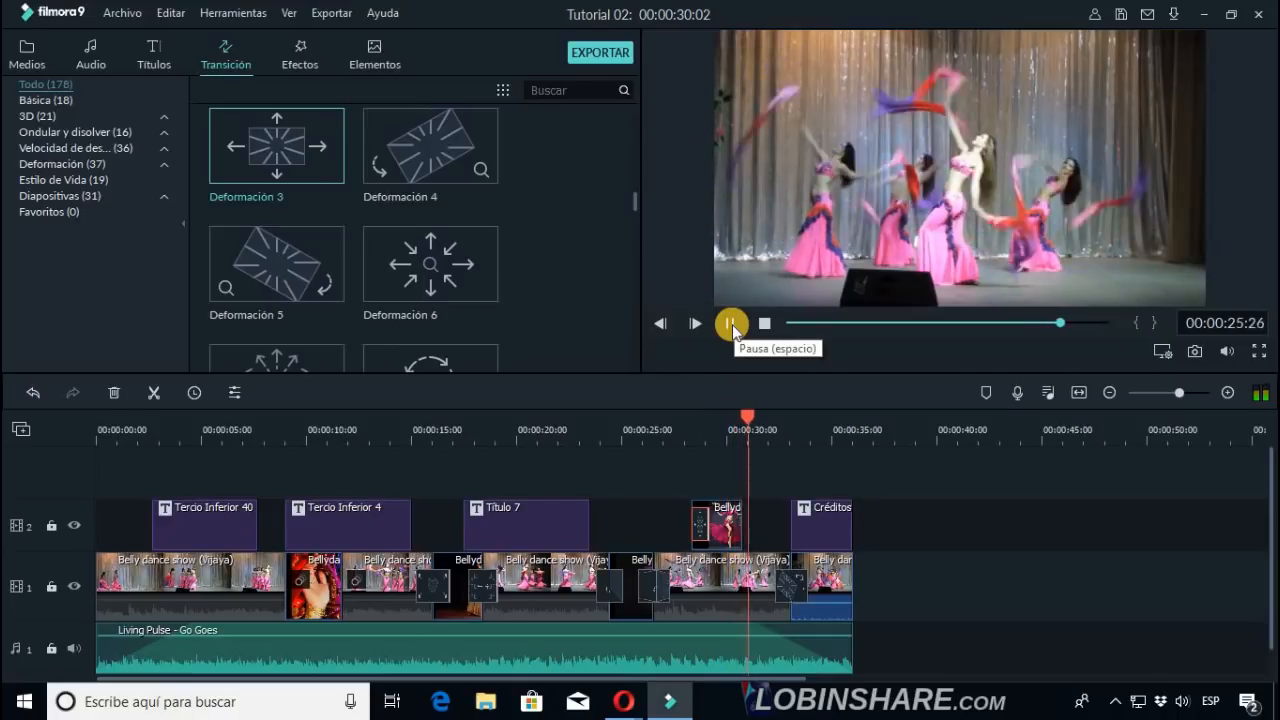
pyautogui.click(732, 325)
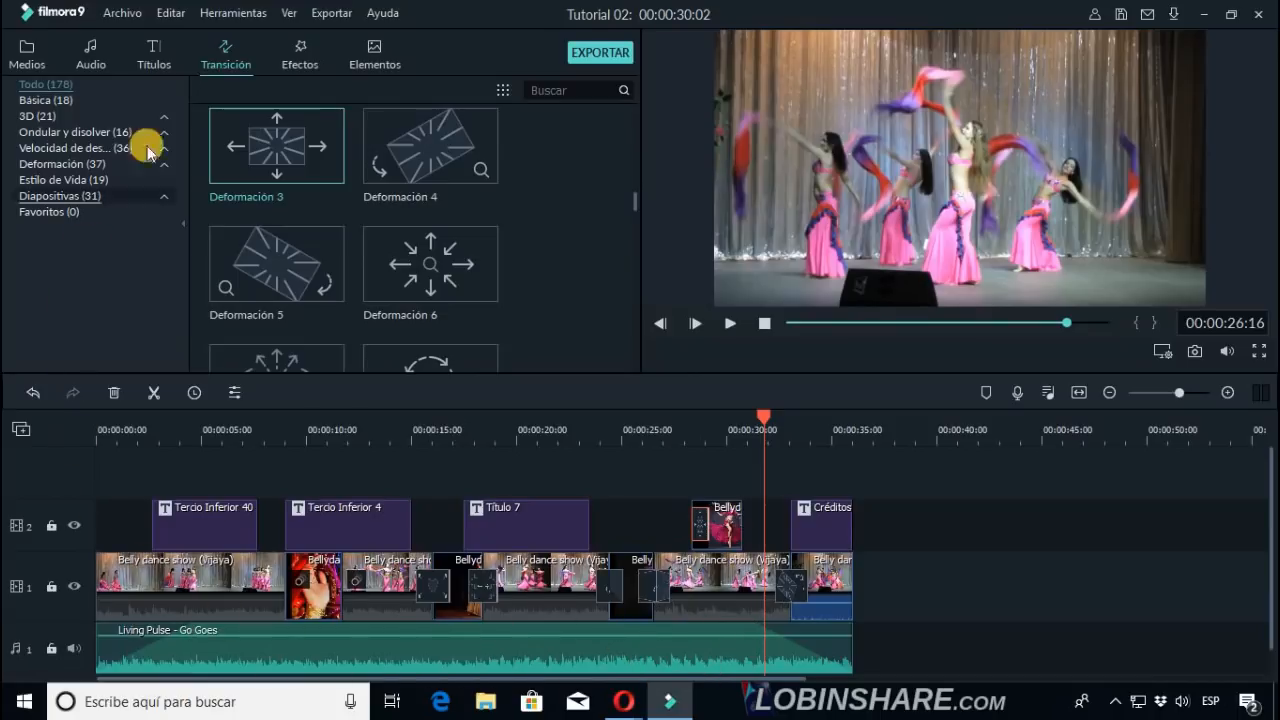
pyautogui.click(98, 433)
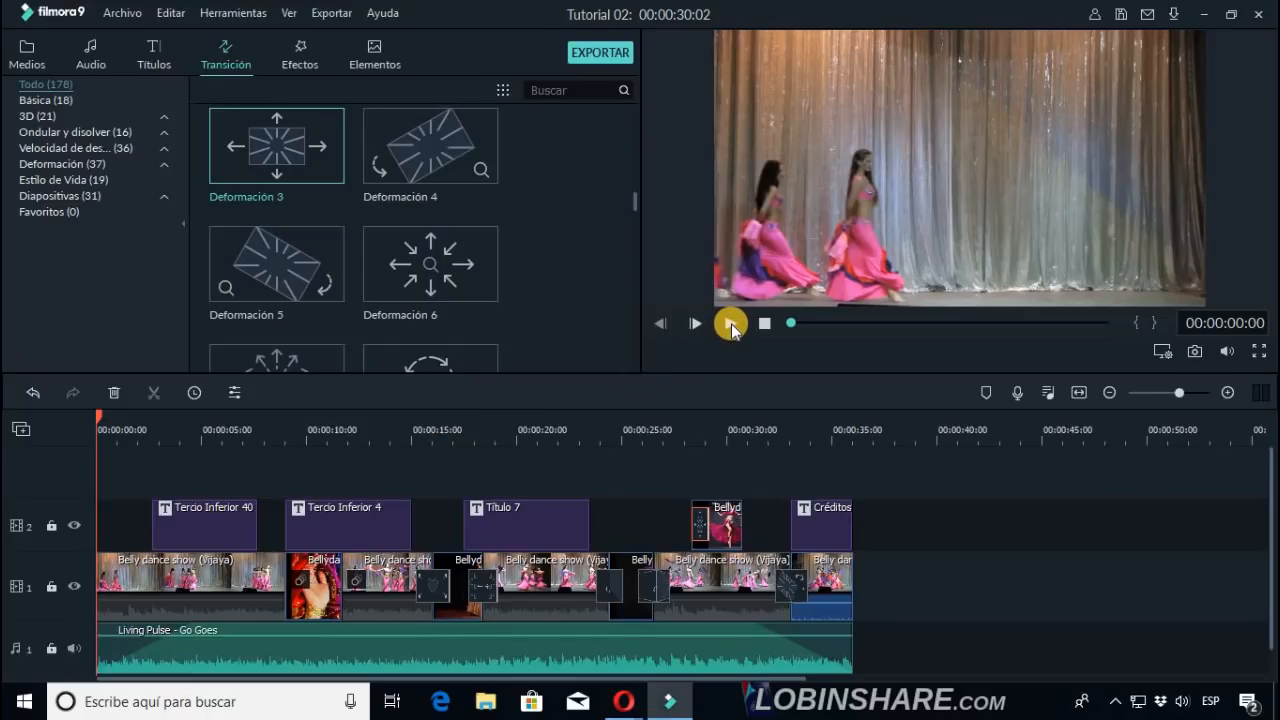
pyautogui.click(731, 323)
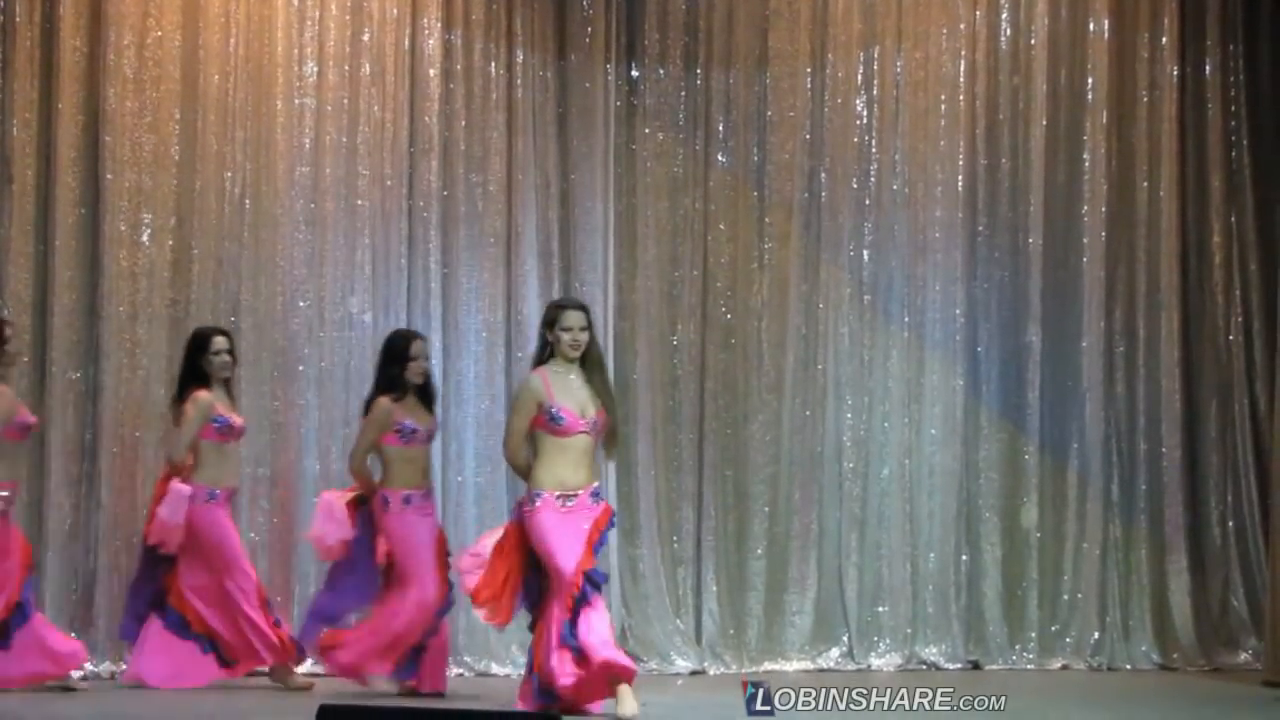
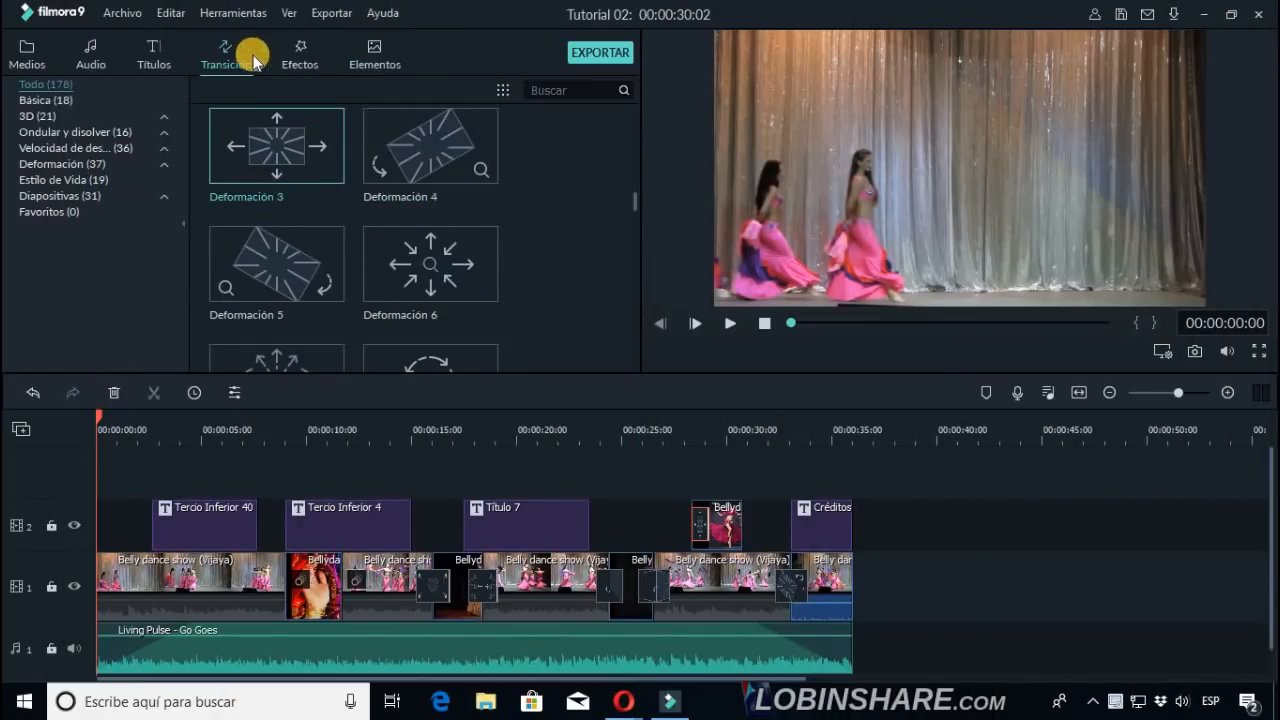
# Open the effects library, collapse the Filtros and Capas categories and look through the Capas effects.
pyautogui.click(297, 63)
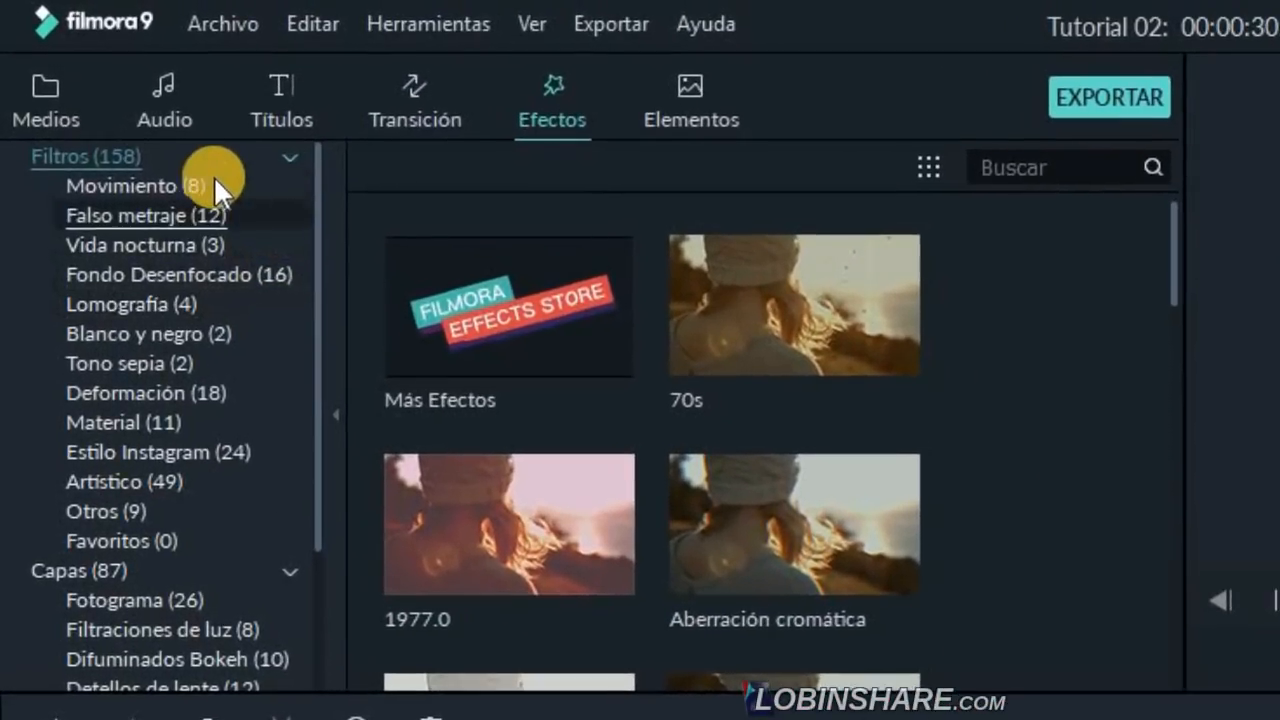
pyautogui.click(289, 162)
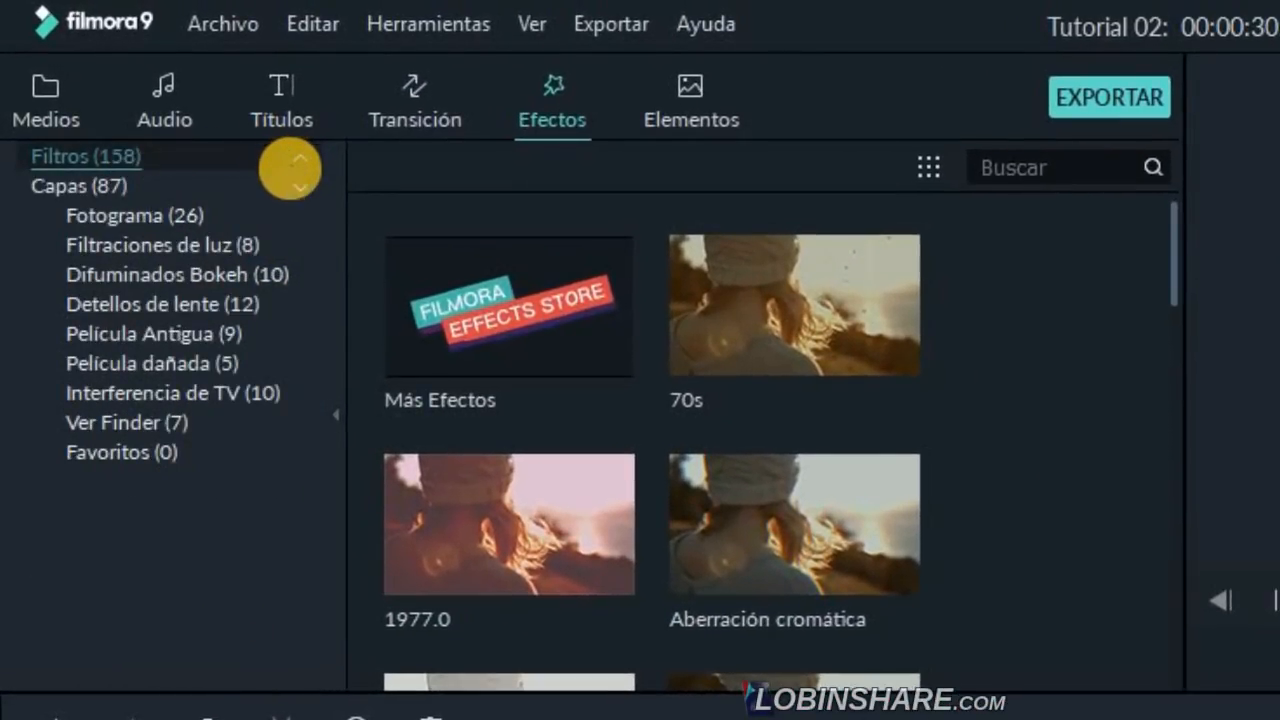
pyautogui.click(297, 180)
pyautogui.click(299, 179)
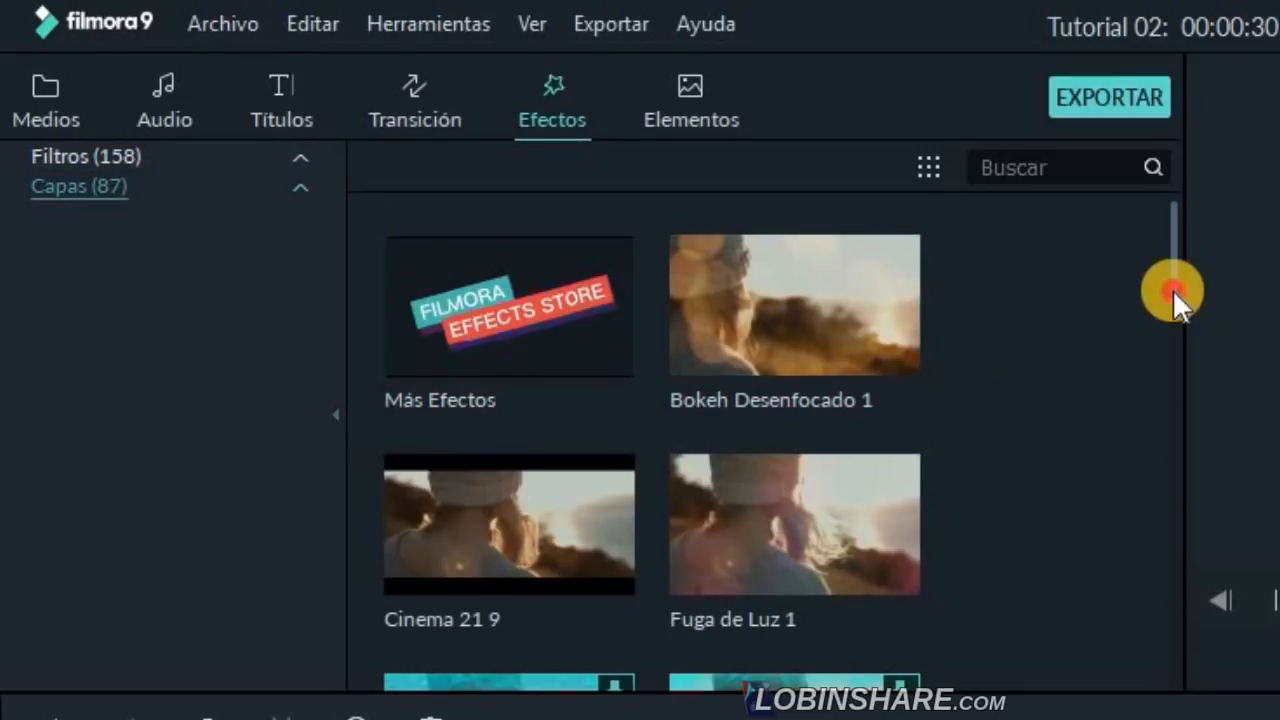
pyautogui.moveTo(1174, 297); pyautogui.dragTo(1197, 192)
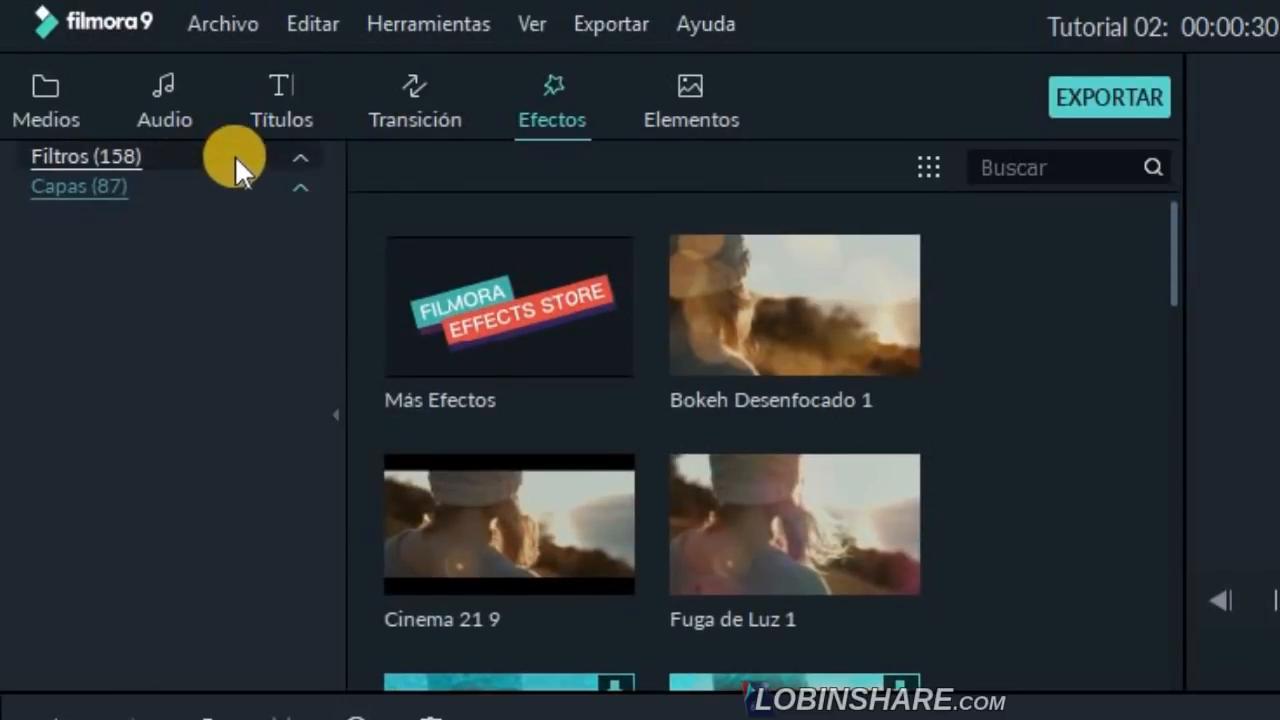
# Expand the Filtros category and preview the Arriba-Abajo 1 filter from Movimiento.
pyautogui.click(299, 157)
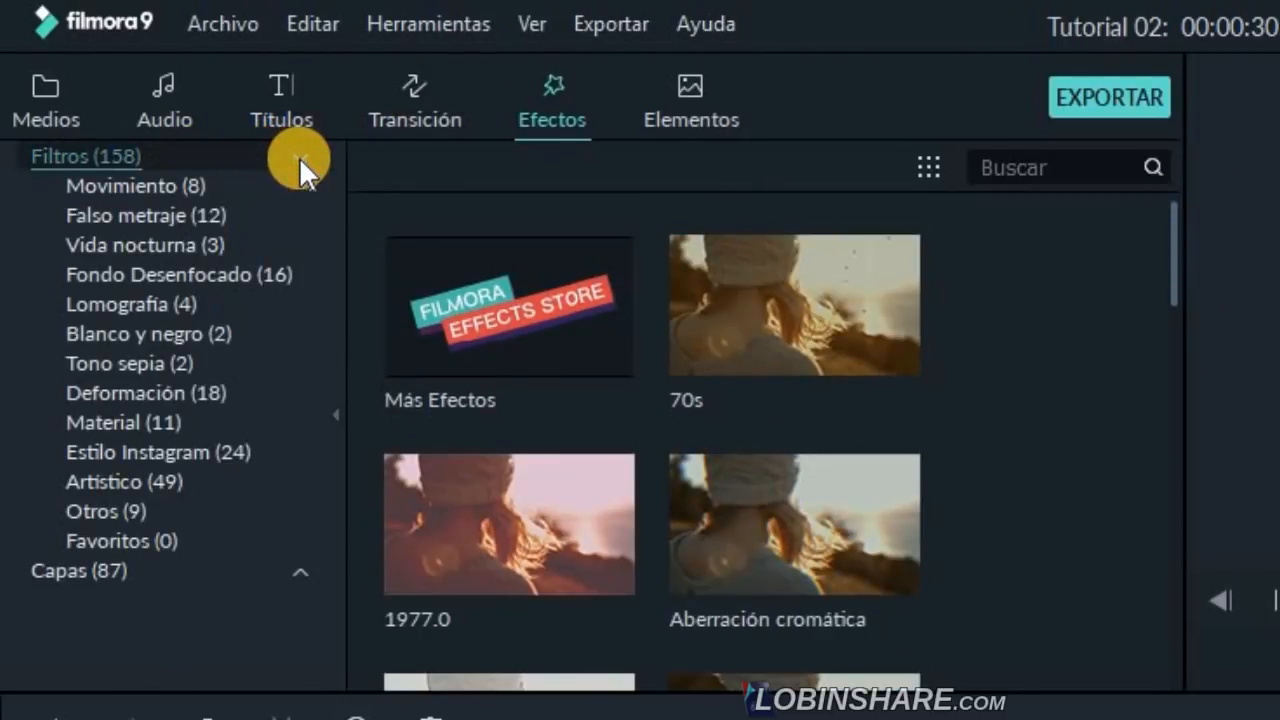
pyautogui.click(186, 188)
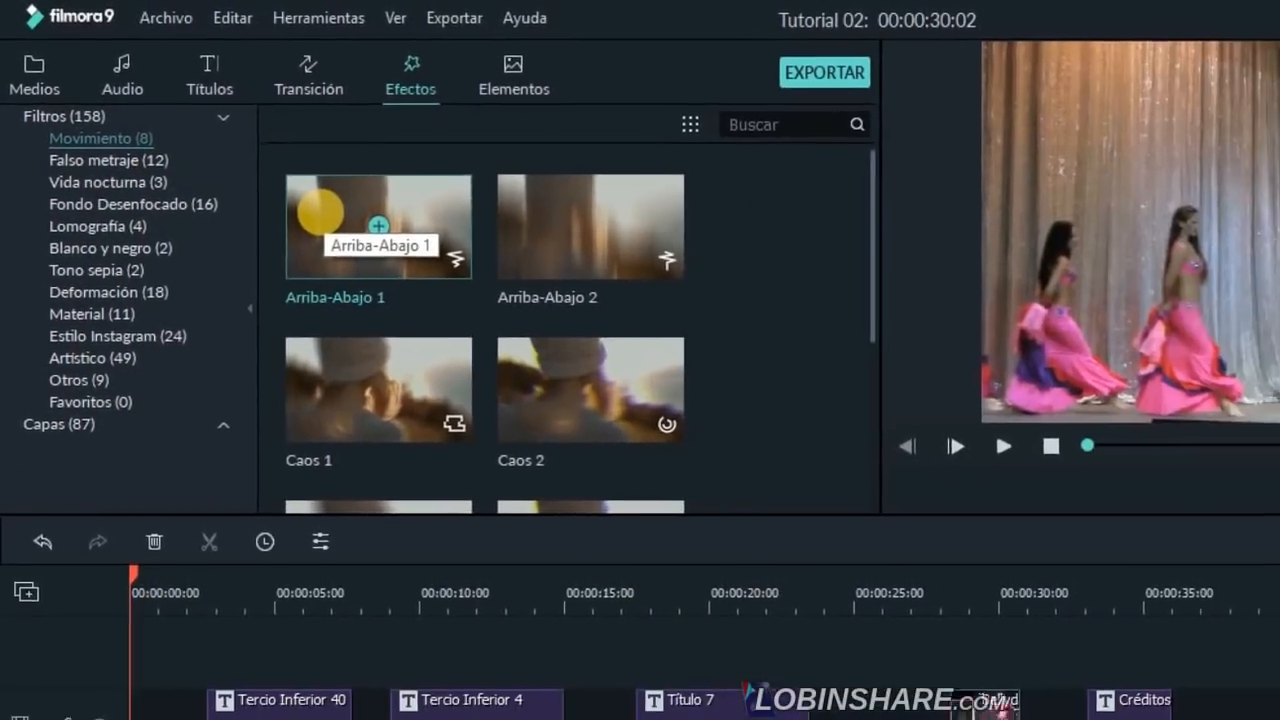
pyautogui.click(320, 212)
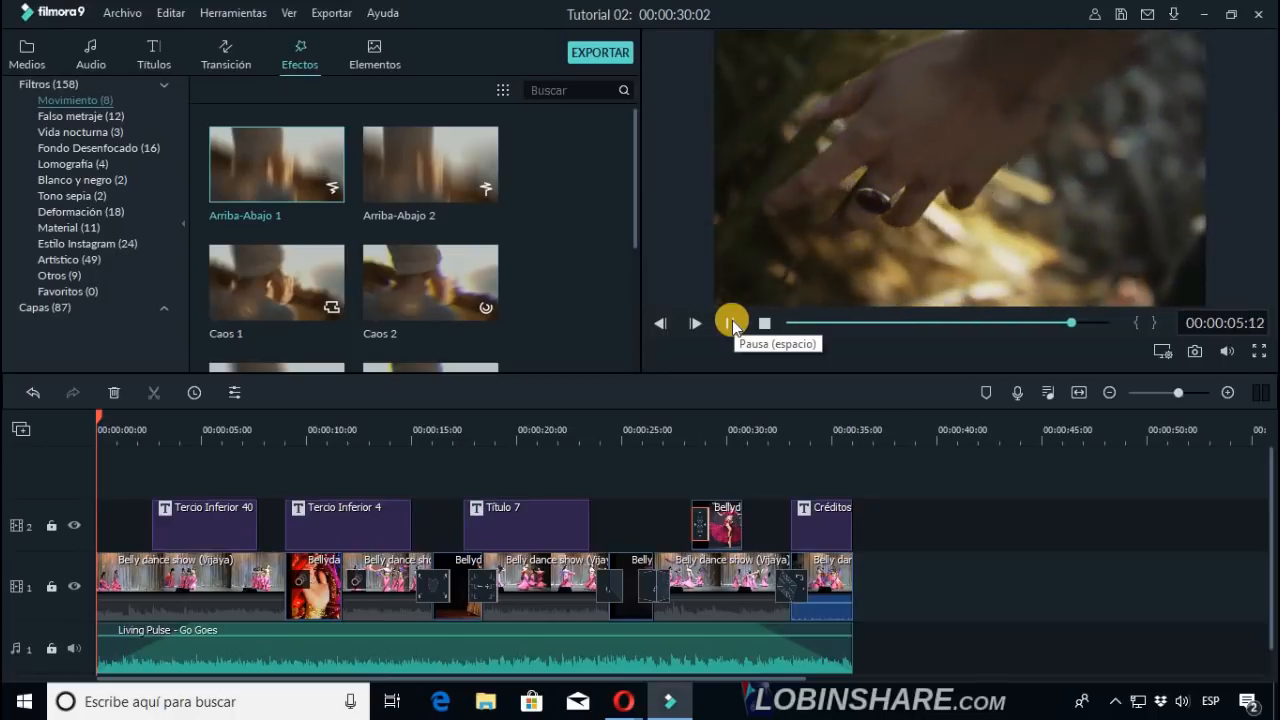
# Preview the Cielos azules filter from Falso metraje, return to an earlier moment of the sample and browse that category's other filters.
pyautogui.click(120, 115)
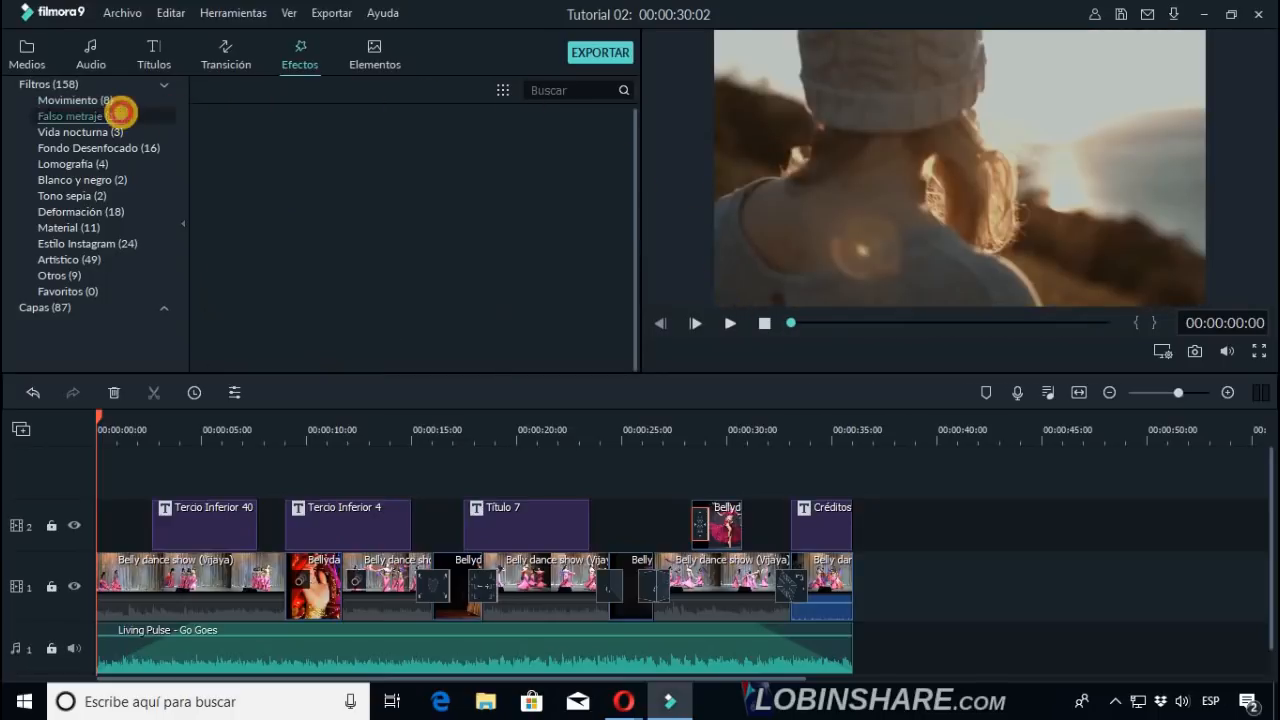
pyautogui.click(462, 186)
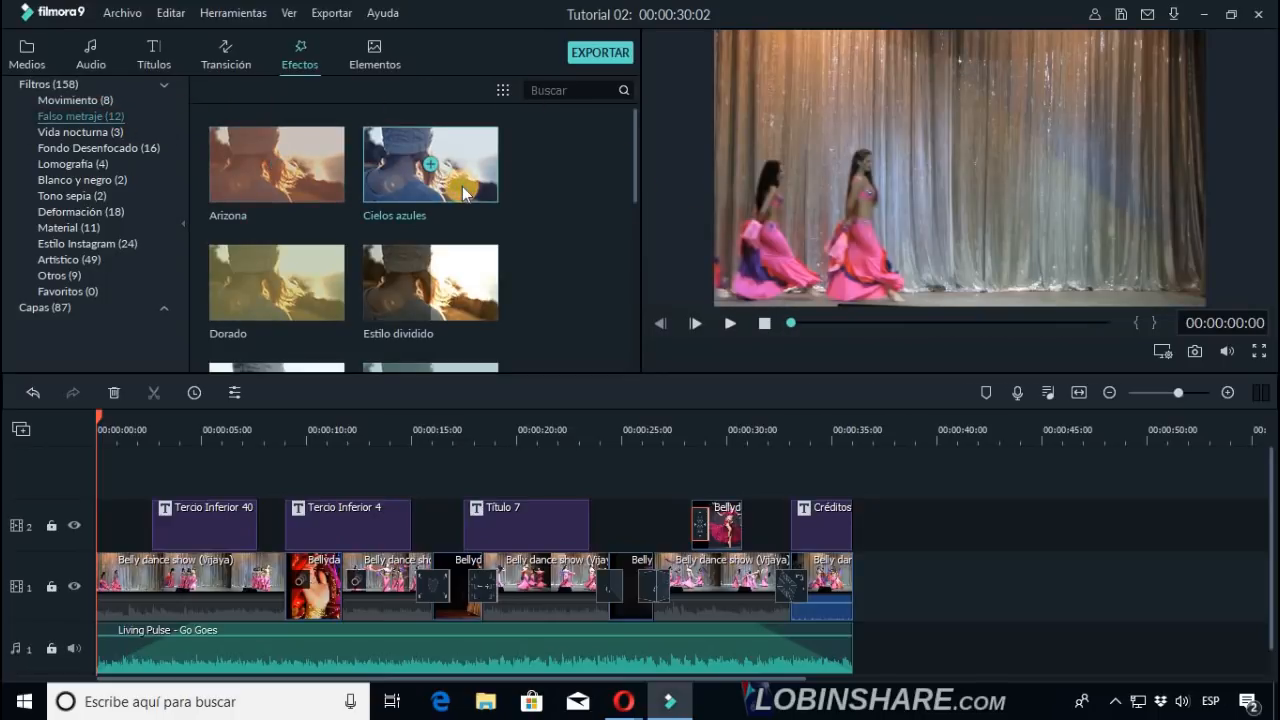
pyautogui.click(736, 327)
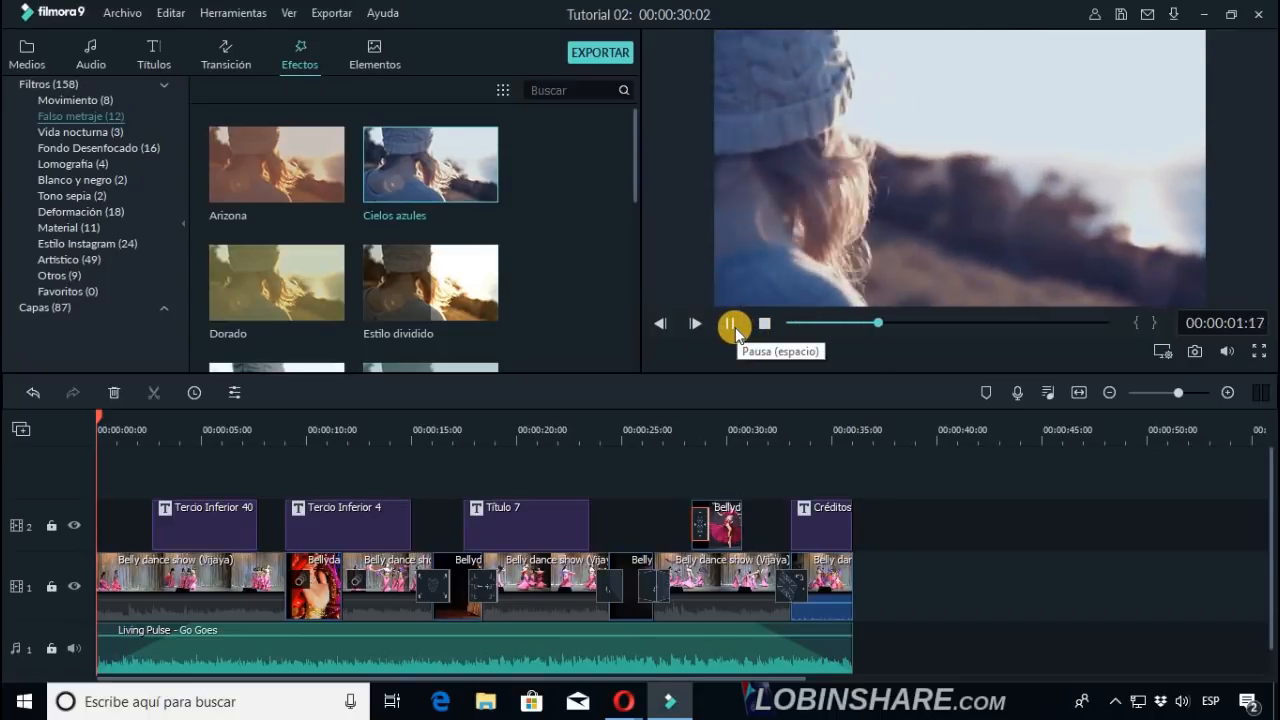
pyautogui.click(735, 325)
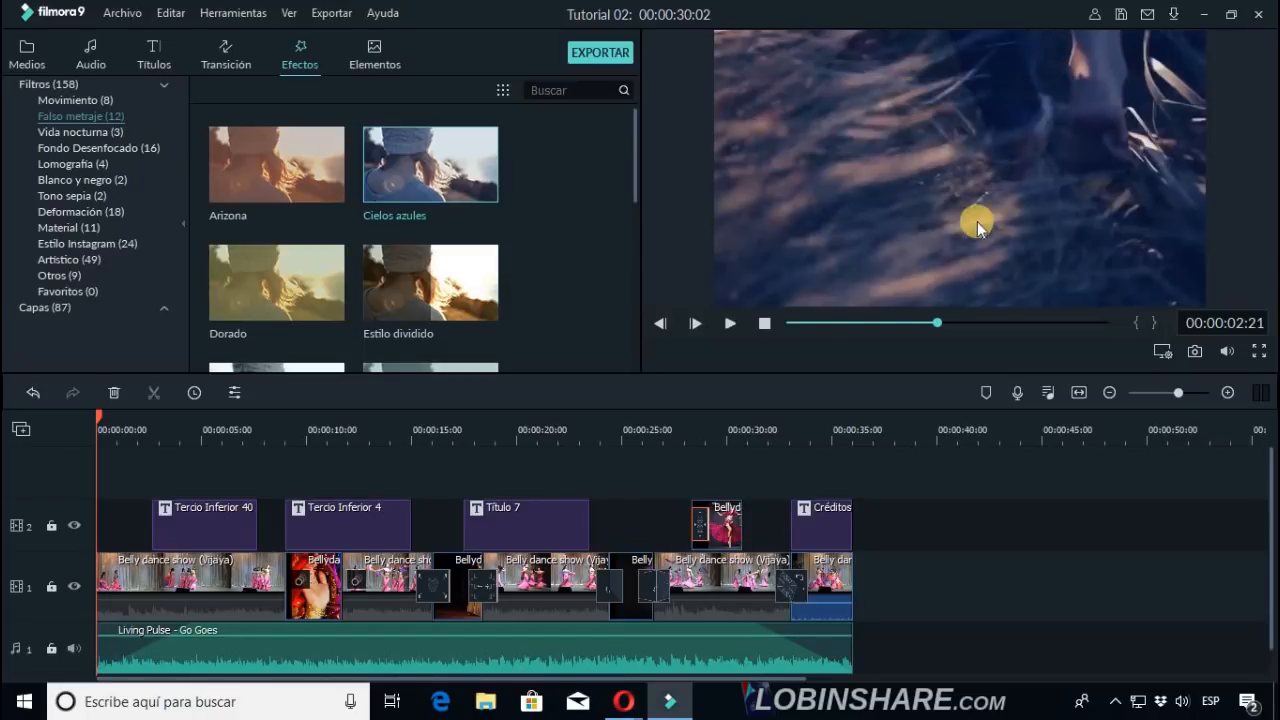
pyautogui.click(833, 323)
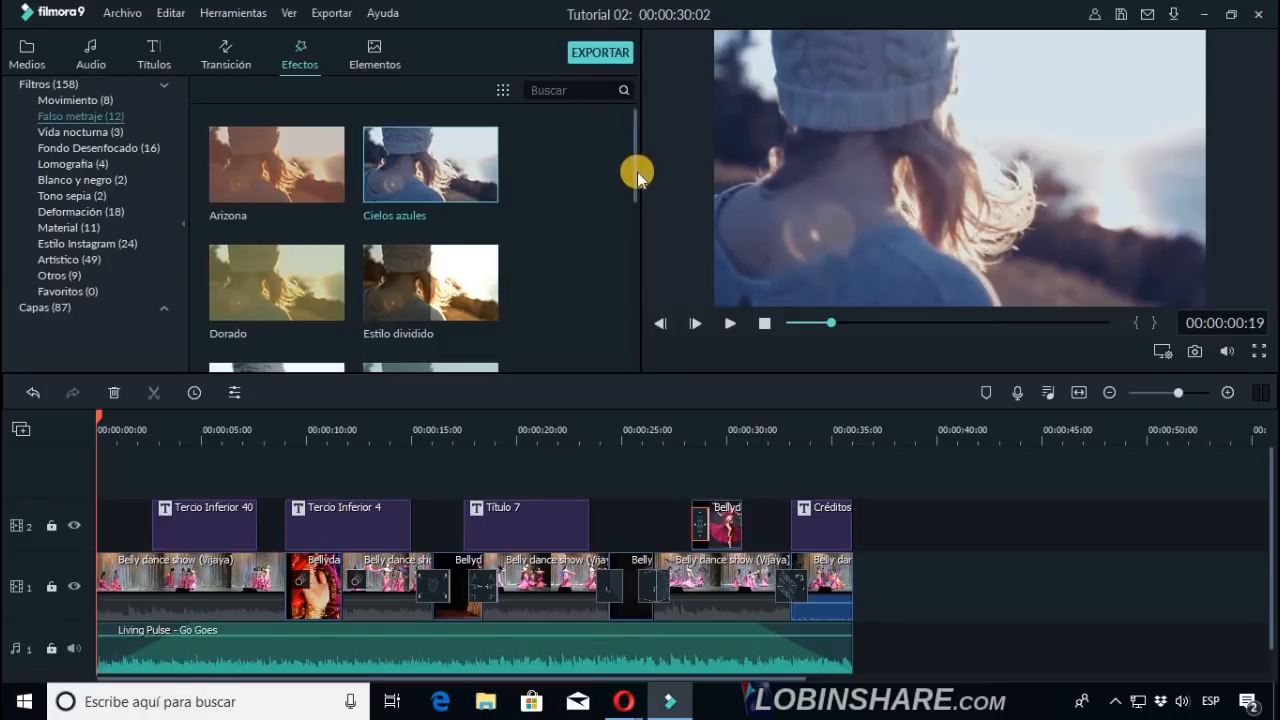
pyautogui.moveTo(637, 171); pyautogui.dragTo(666, 290)
# Look at the Vida nocturna filters and preview Ceniza and Willow from Blanco y negro.
pyautogui.click(60, 131)
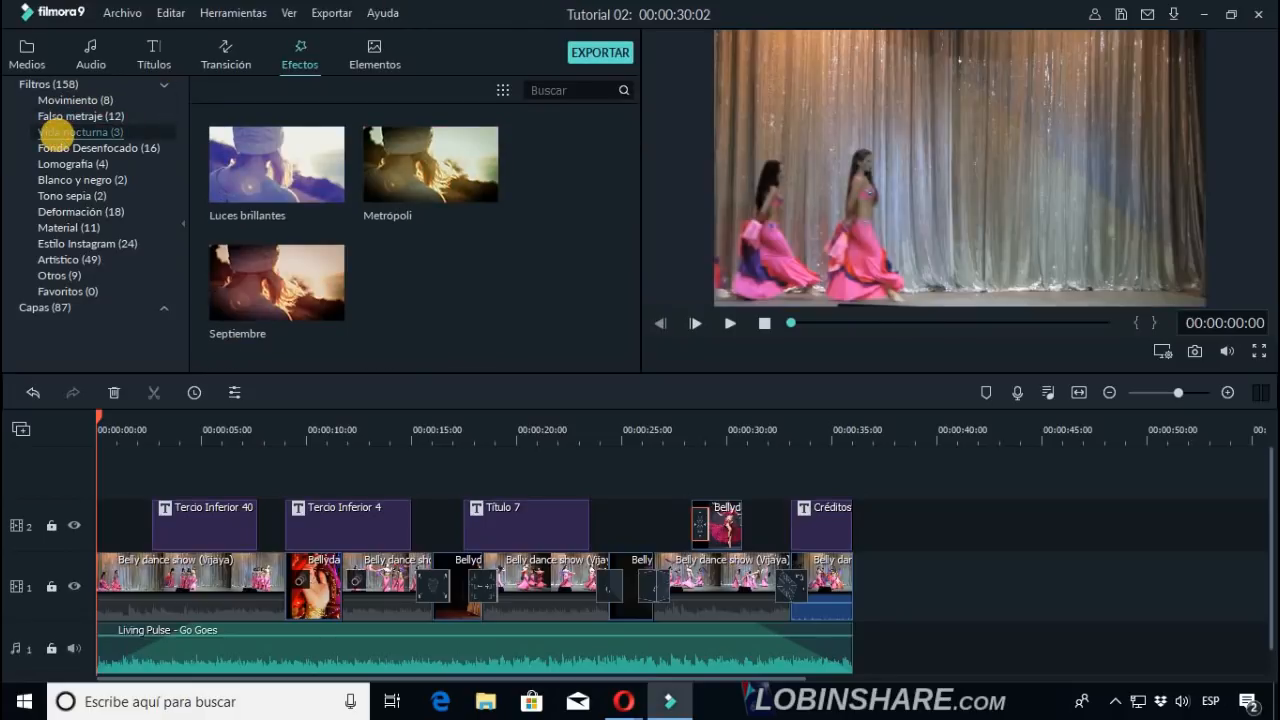
pyautogui.click(66, 179)
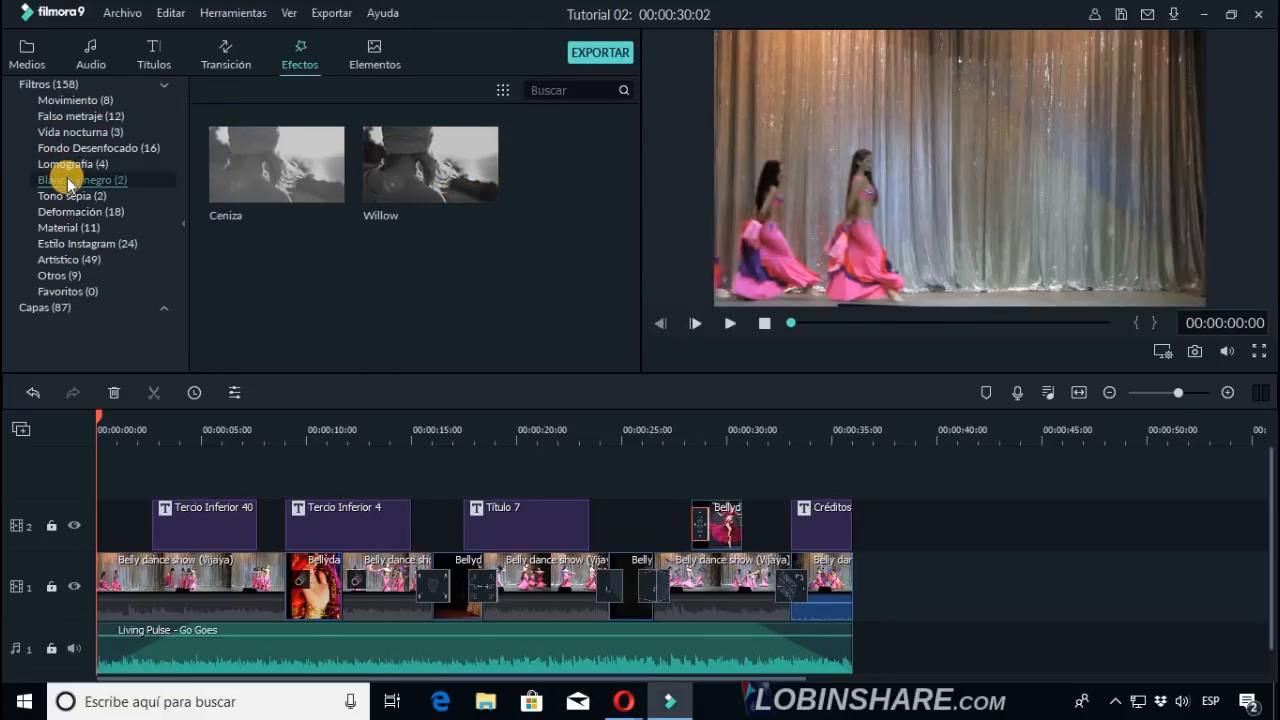
pyautogui.click(245, 168)
pyautogui.click(421, 184)
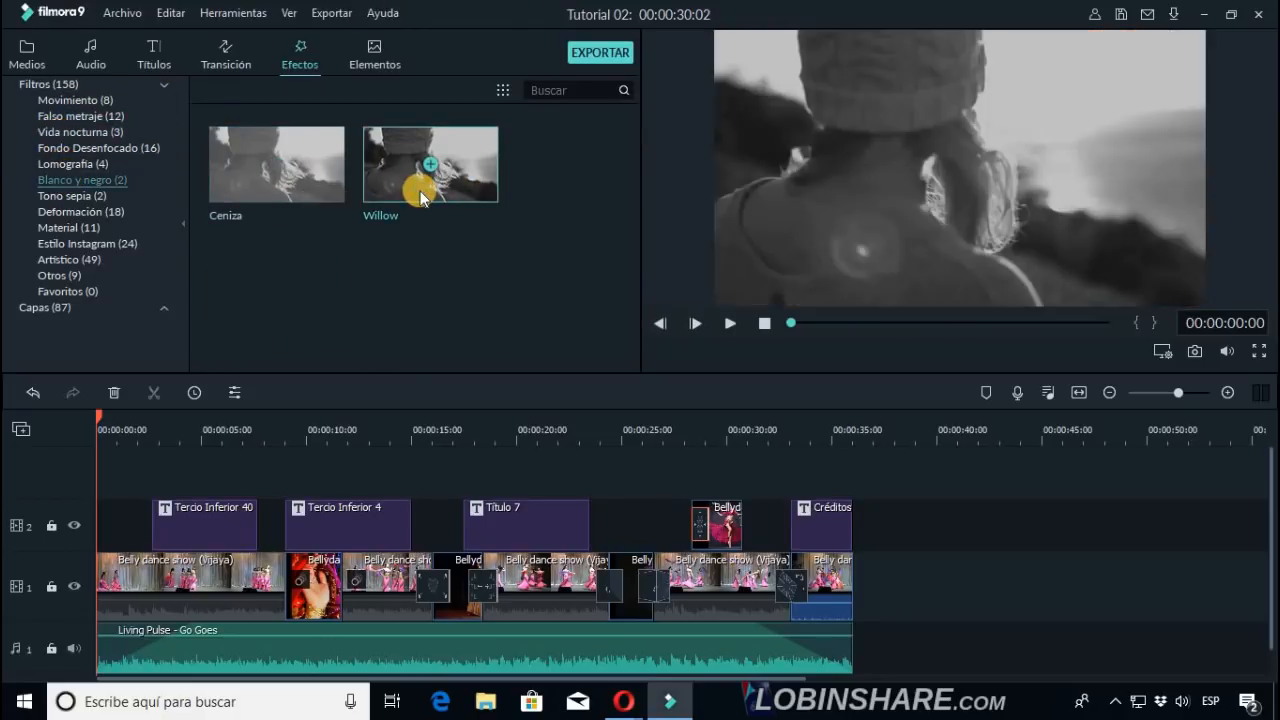
# Look at the Fondo Desenfocado and Tono sepia filters and preview Aberración cromática from Deformación.
pyautogui.click(67, 147)
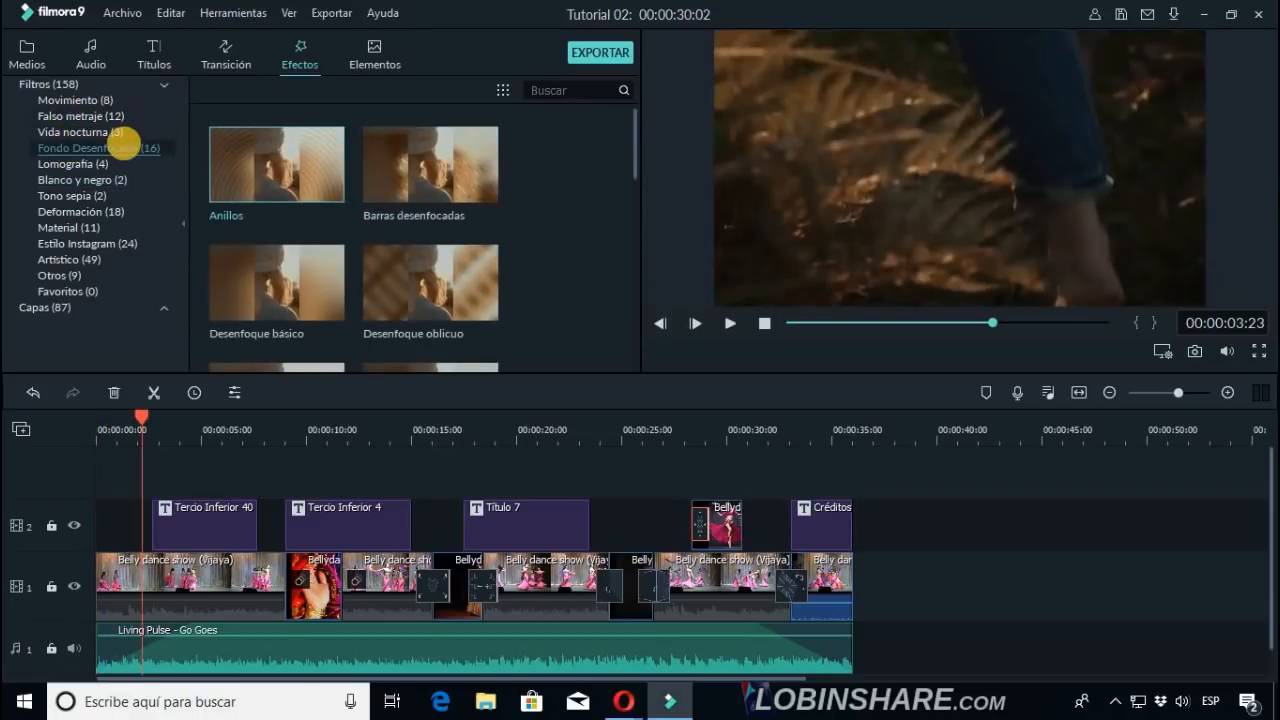
pyautogui.click(93, 196)
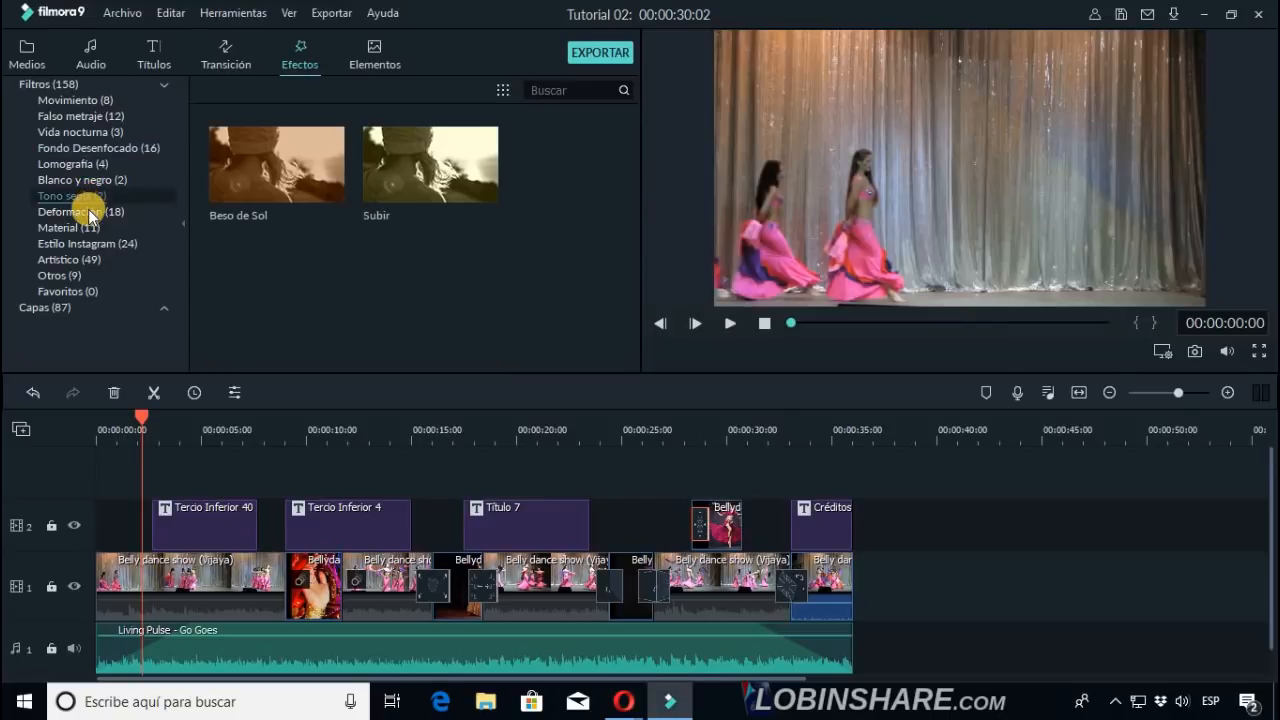
pyautogui.click(89, 212)
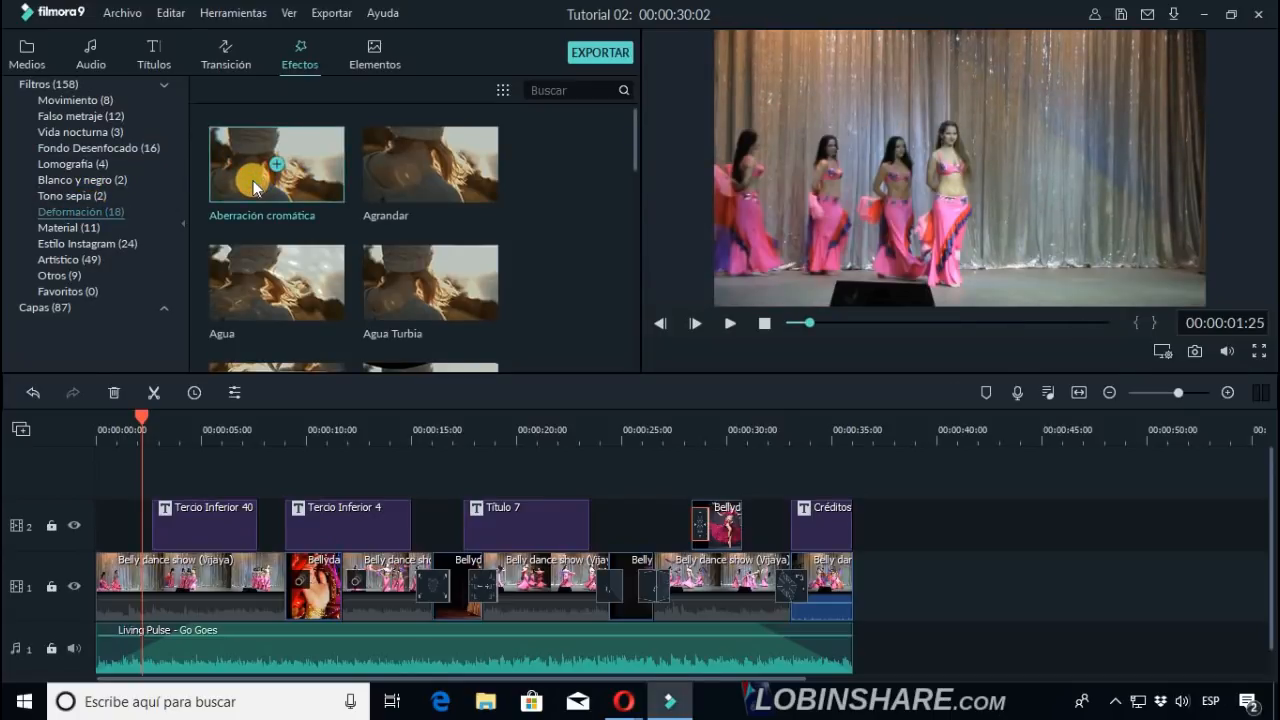
pyautogui.click(255, 188)
pyautogui.click(731, 322)
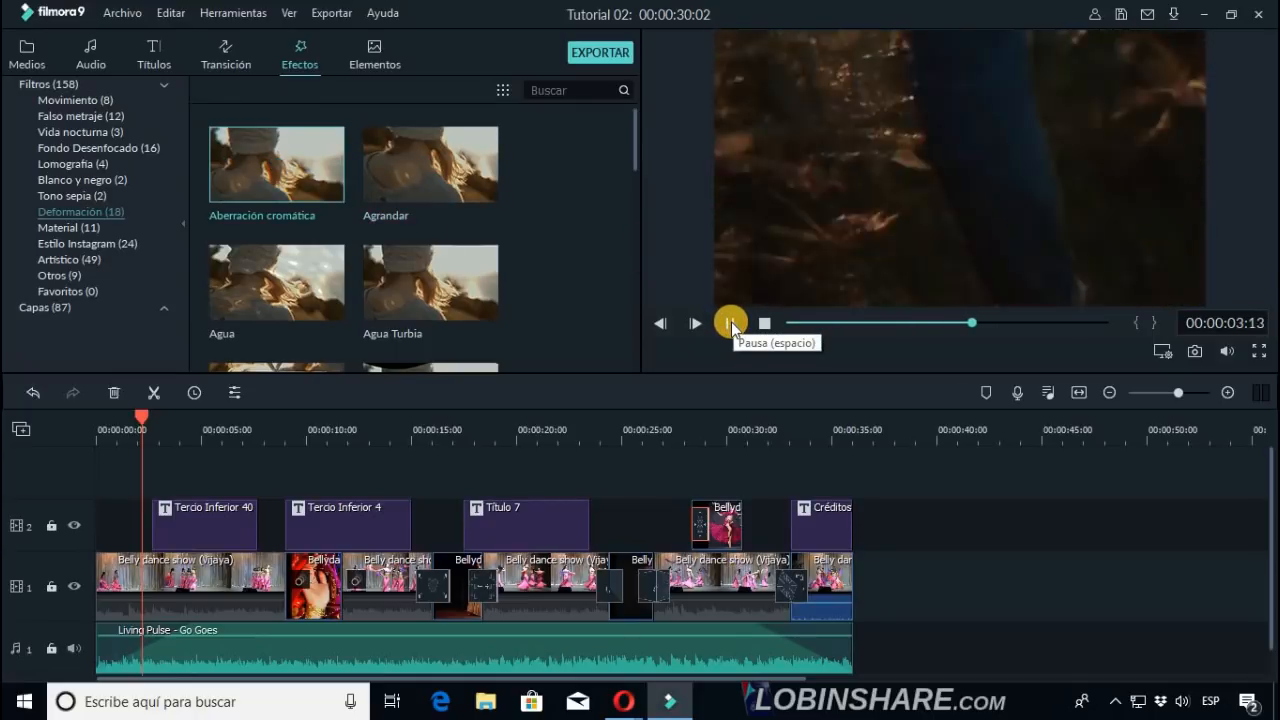
pyautogui.click(731, 321)
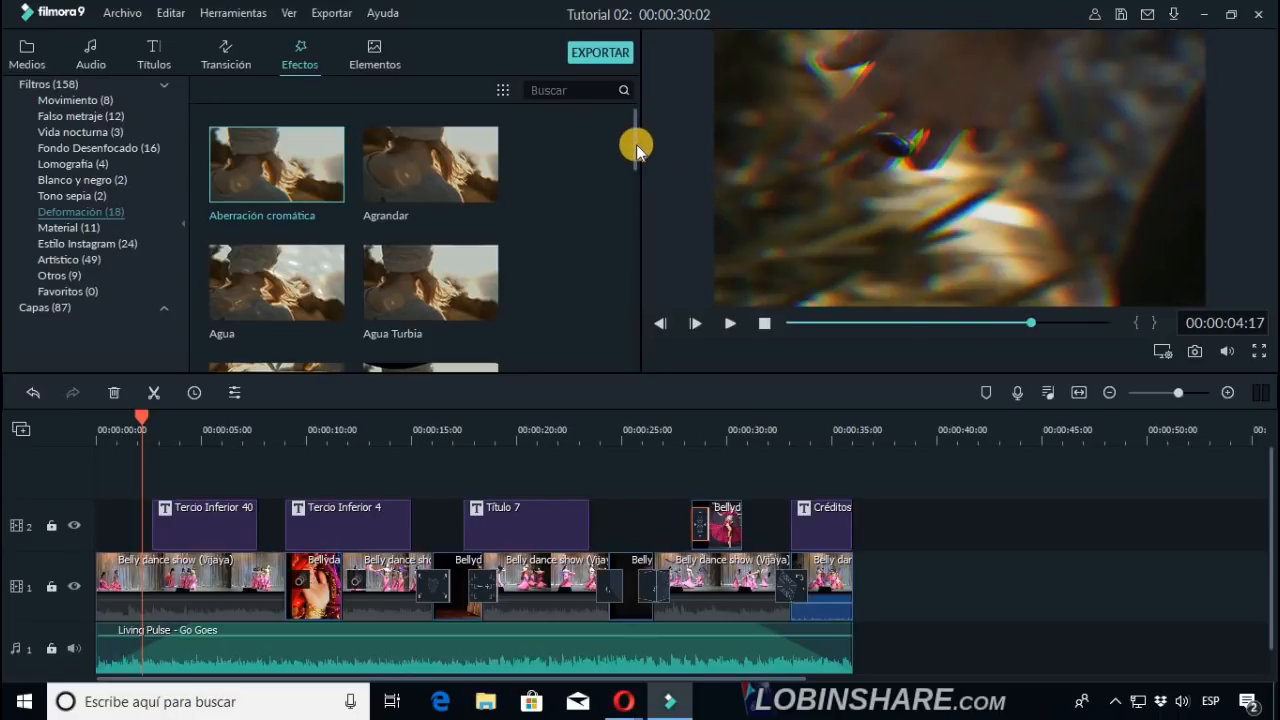
# Browse further through the Deformación filters and preview the Espejo filter.
pyautogui.moveTo(634, 143); pyautogui.dragTo(617, 260)
pyautogui.click(279, 210)
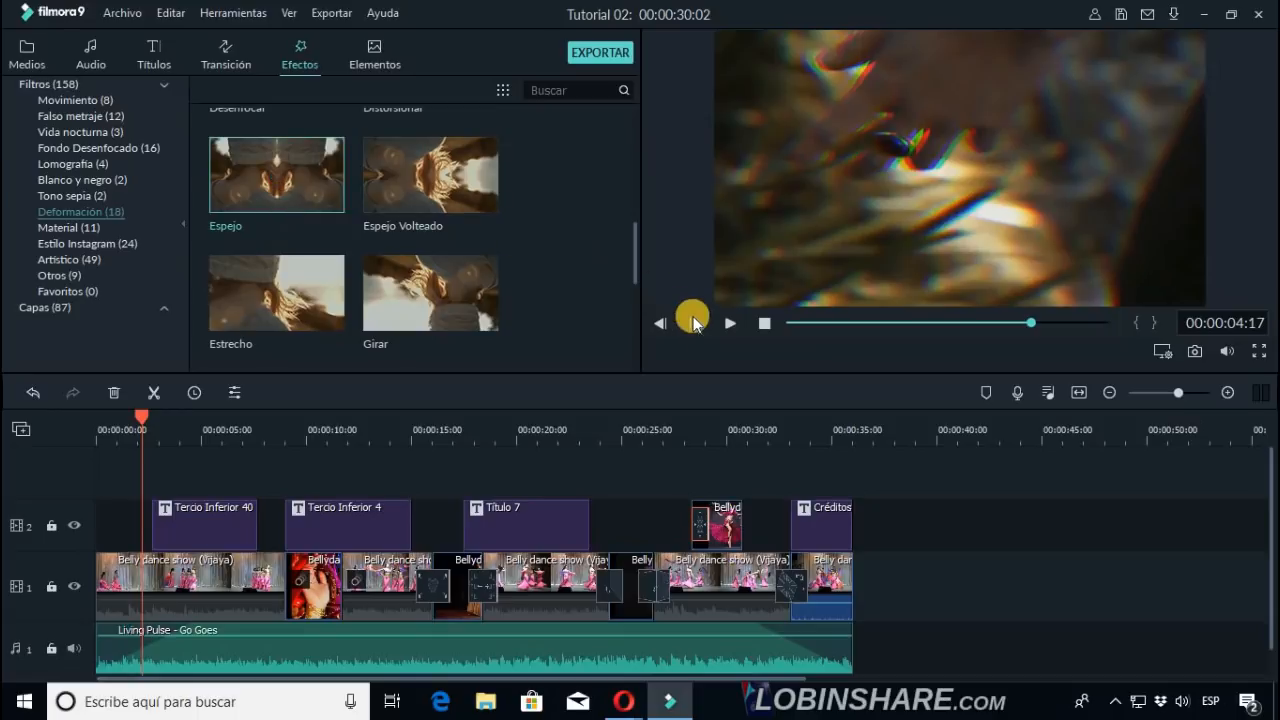
pyautogui.click(730, 323)
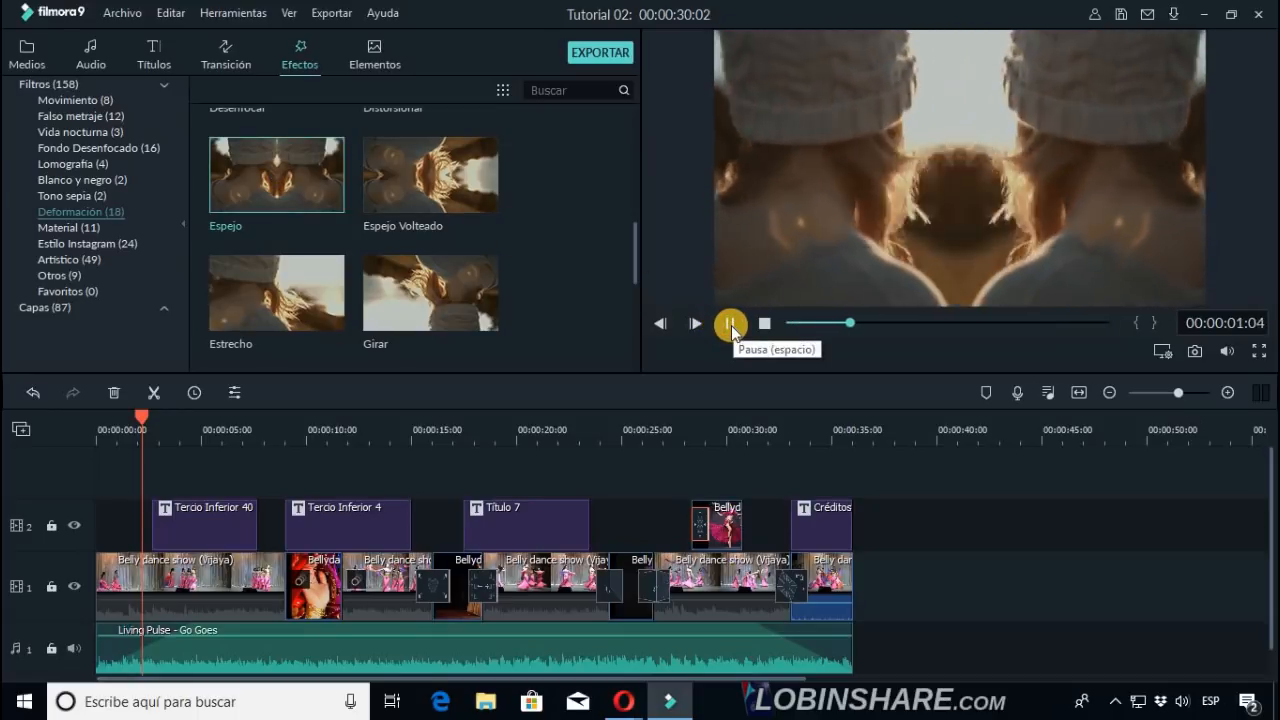
pyautogui.click(731, 323)
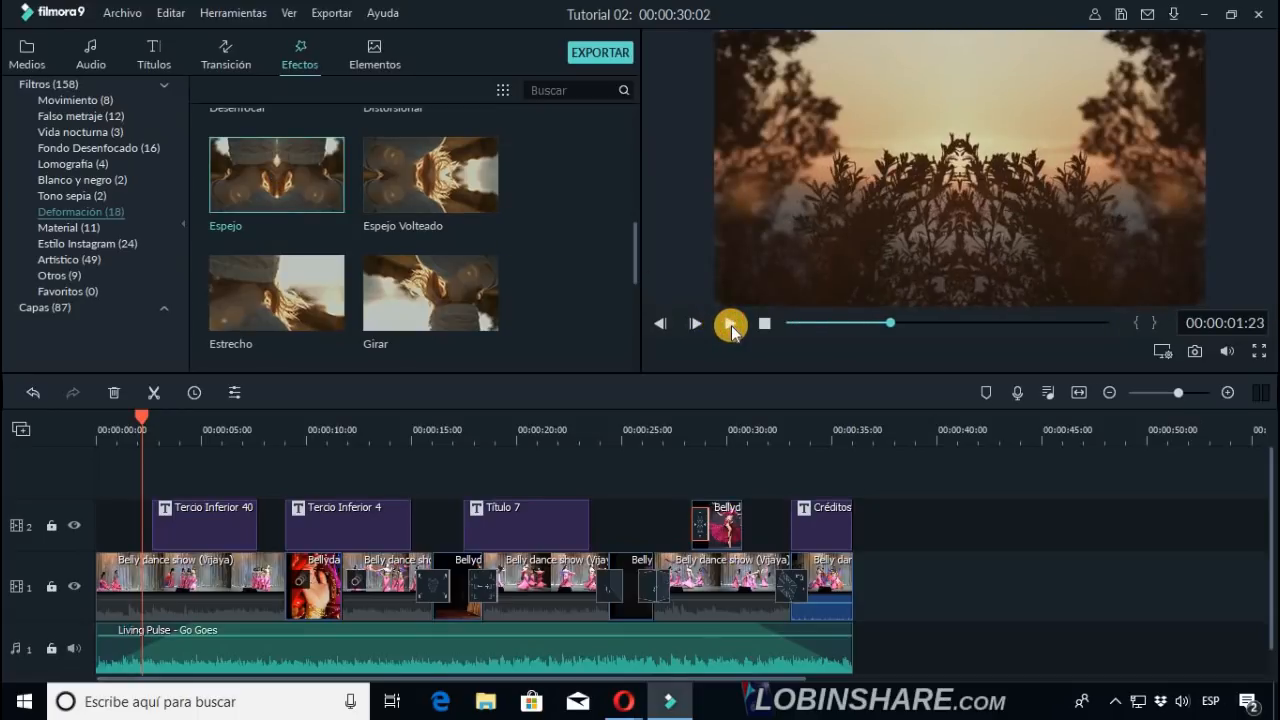
# Browse the Estilo Instagram filters, previewing 1977.0 and Nashville.
pyautogui.click(121, 245)
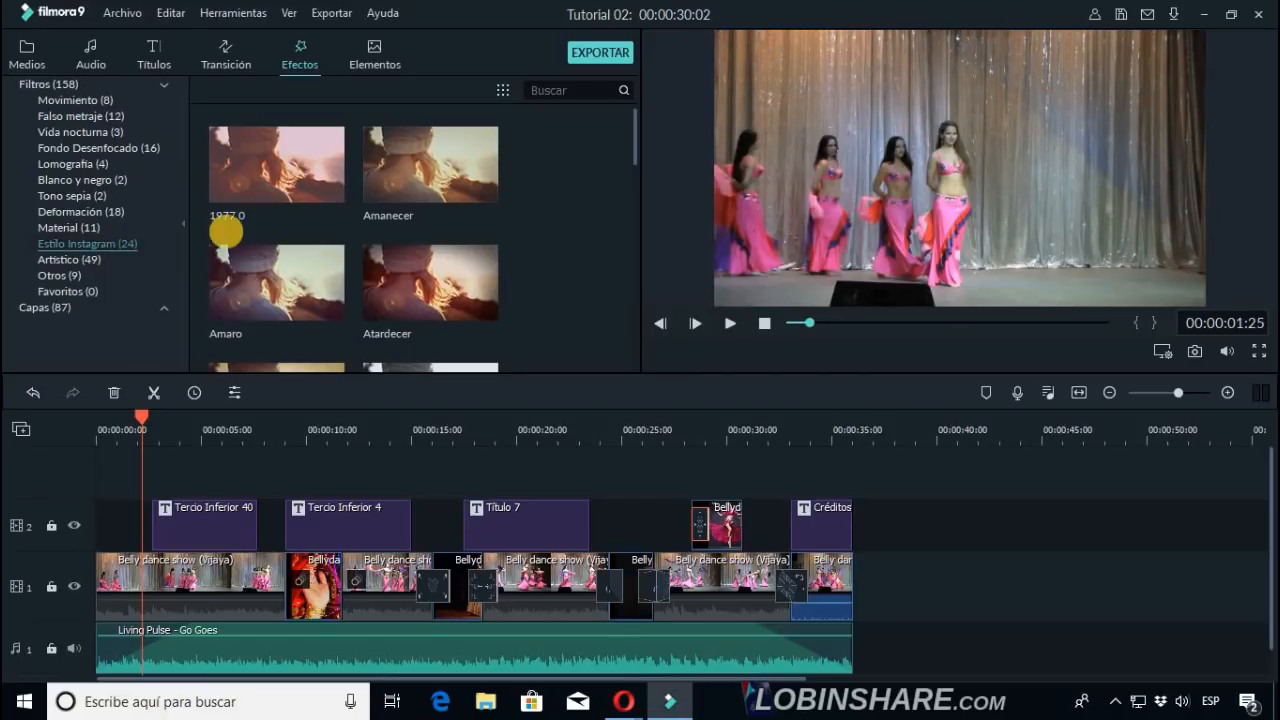
pyautogui.click(282, 178)
pyautogui.scroll(-4, 300, 185)
pyautogui.scroll(-3, 308, 191)
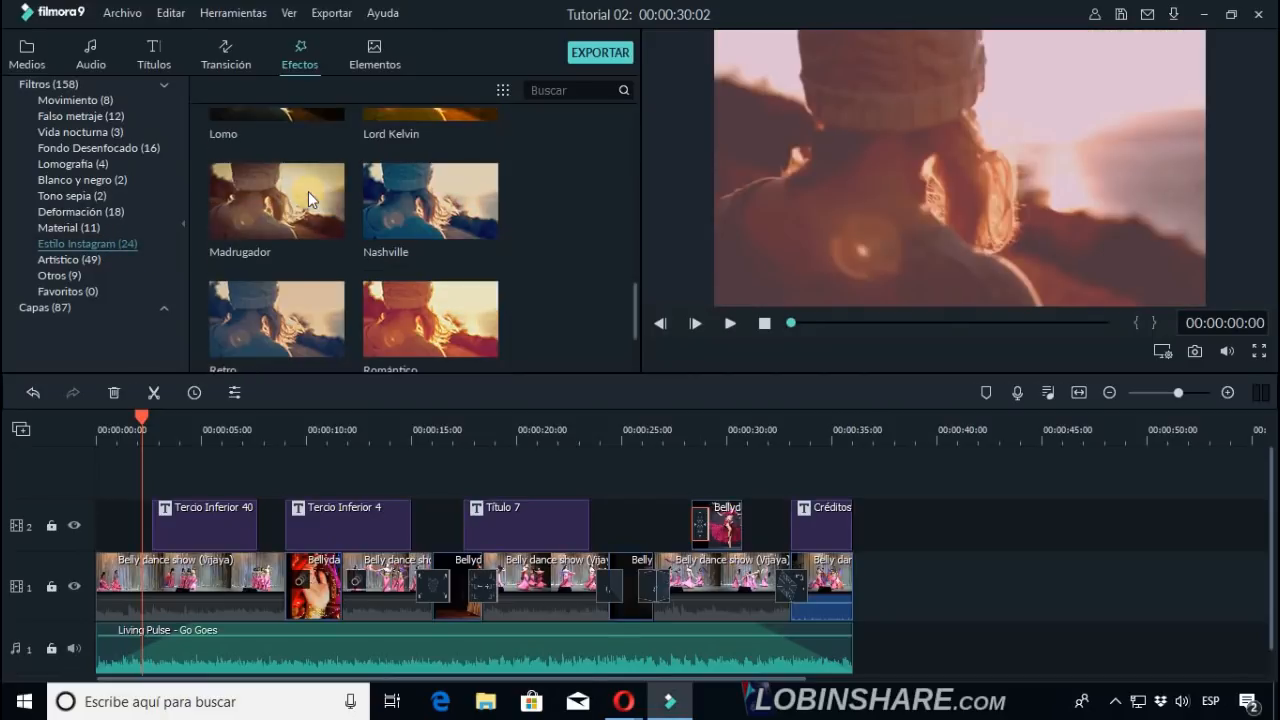
pyautogui.click(435, 222)
# Collapse the Filtros category, expand Capas and preview the Cinema 21 9 overlay from Fotograma.
pyautogui.click(163, 83)
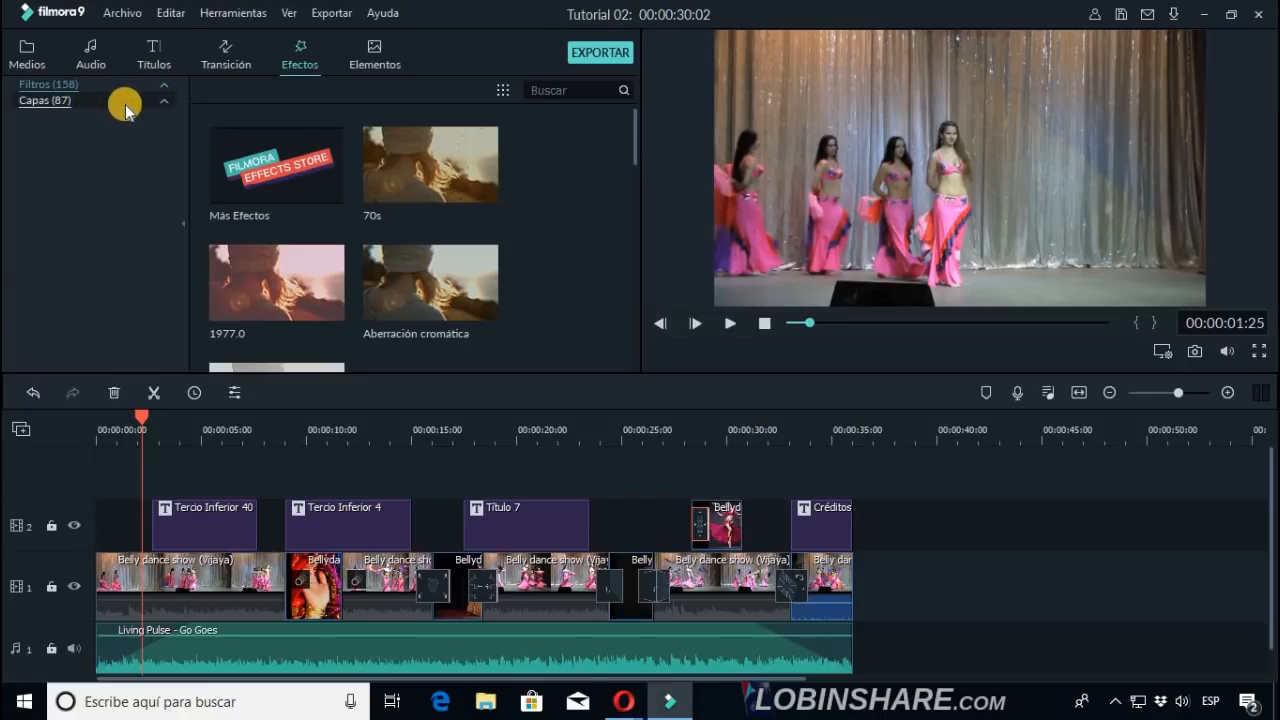
pyautogui.click(164, 100)
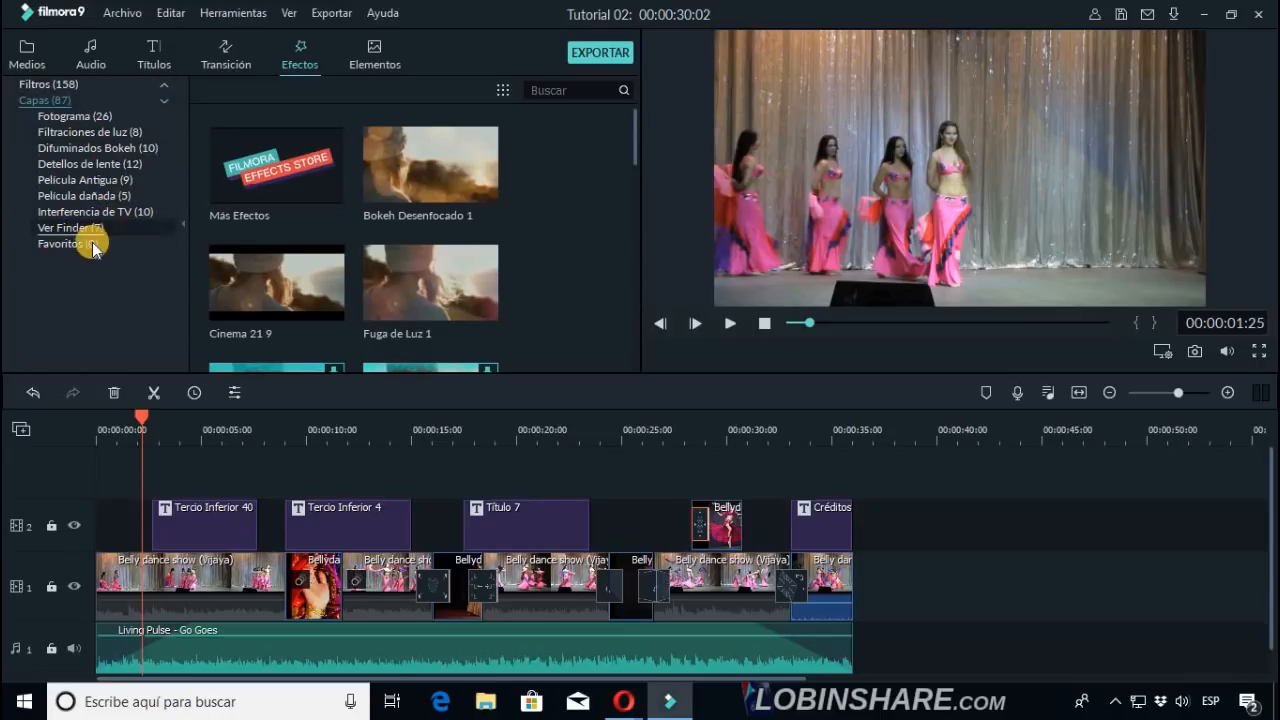
pyautogui.click(80, 118)
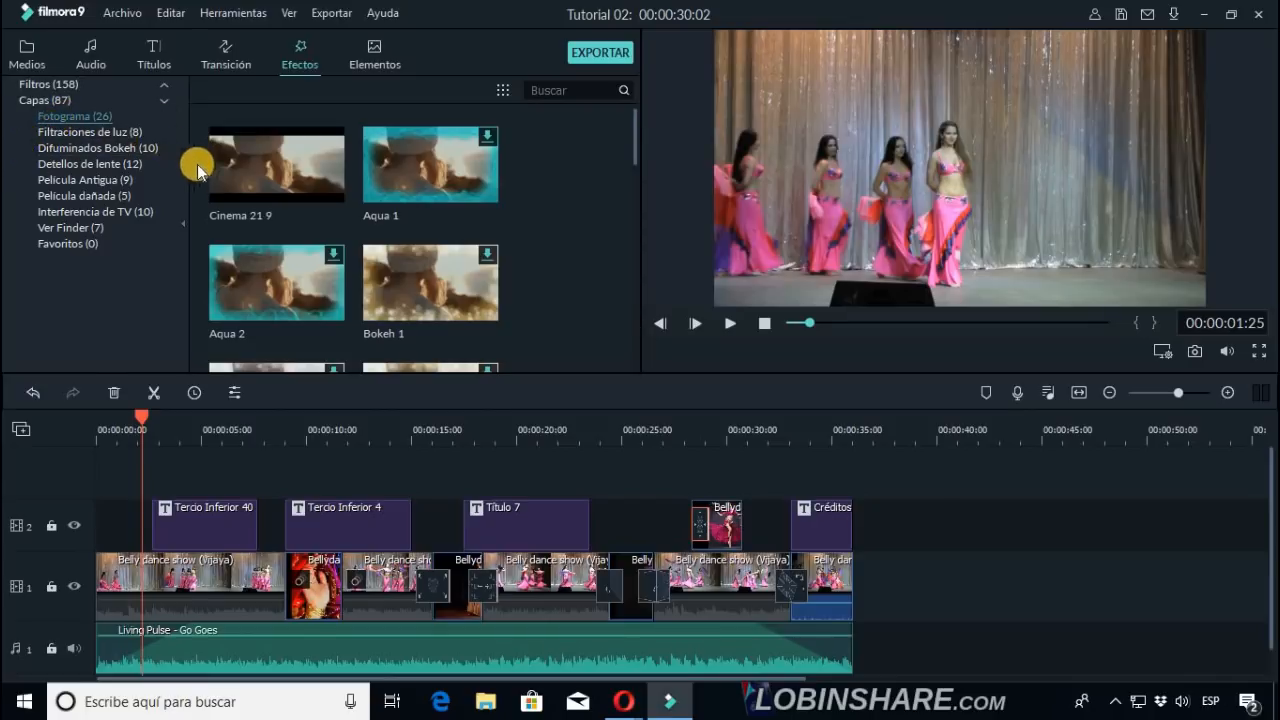
pyautogui.click(224, 180)
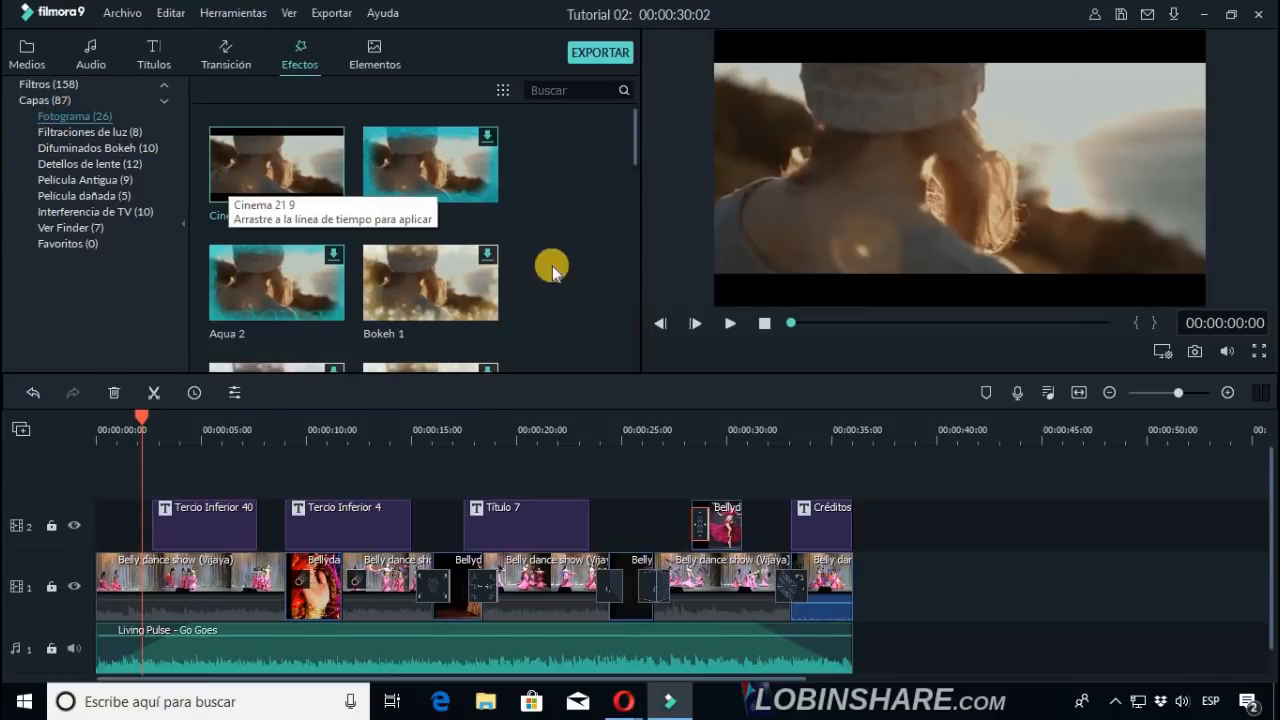
pyautogui.click(728, 324)
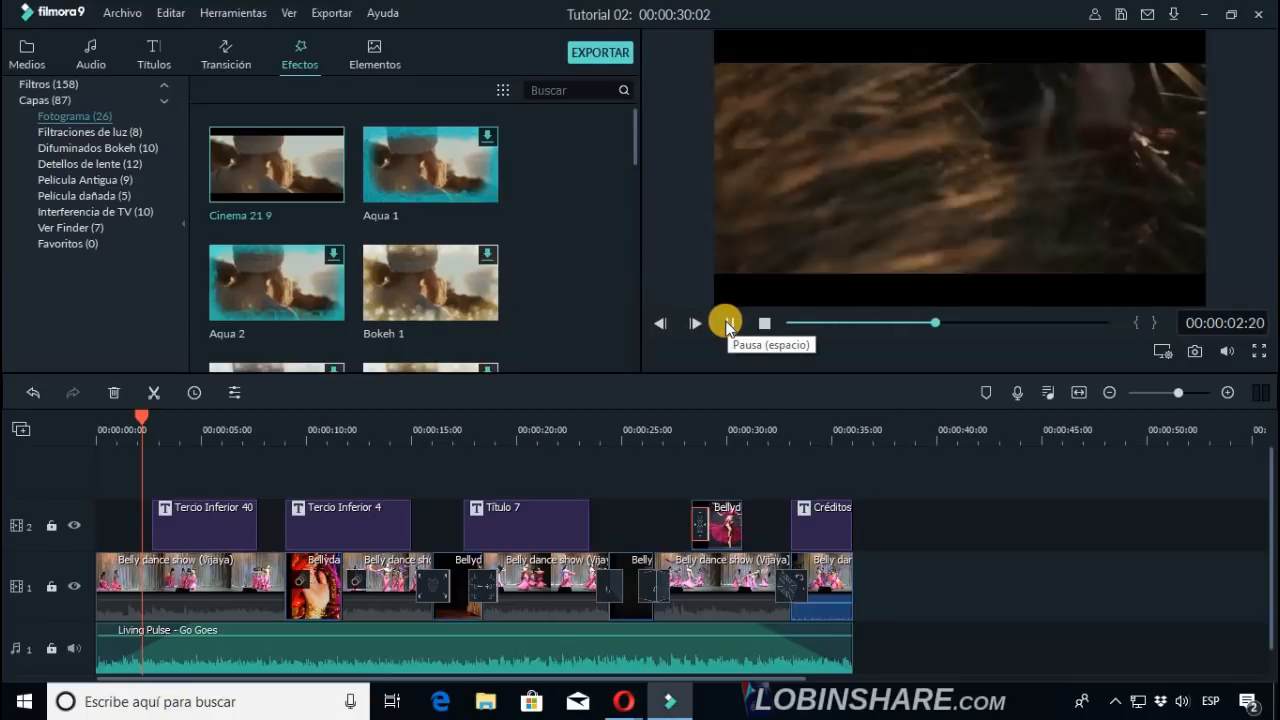
pyautogui.click(728, 324)
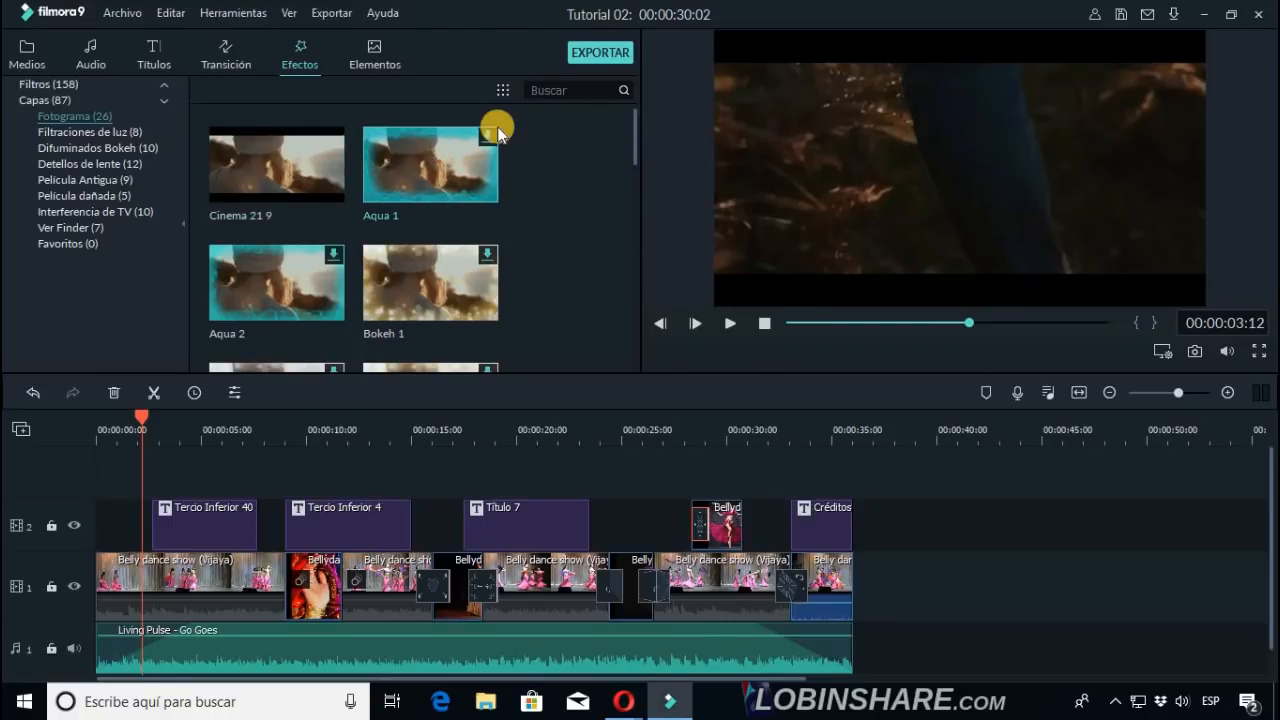
# Try to download and preview the Aqua 1 overlay from Fotograma.
pyautogui.moveTo(494, 135)
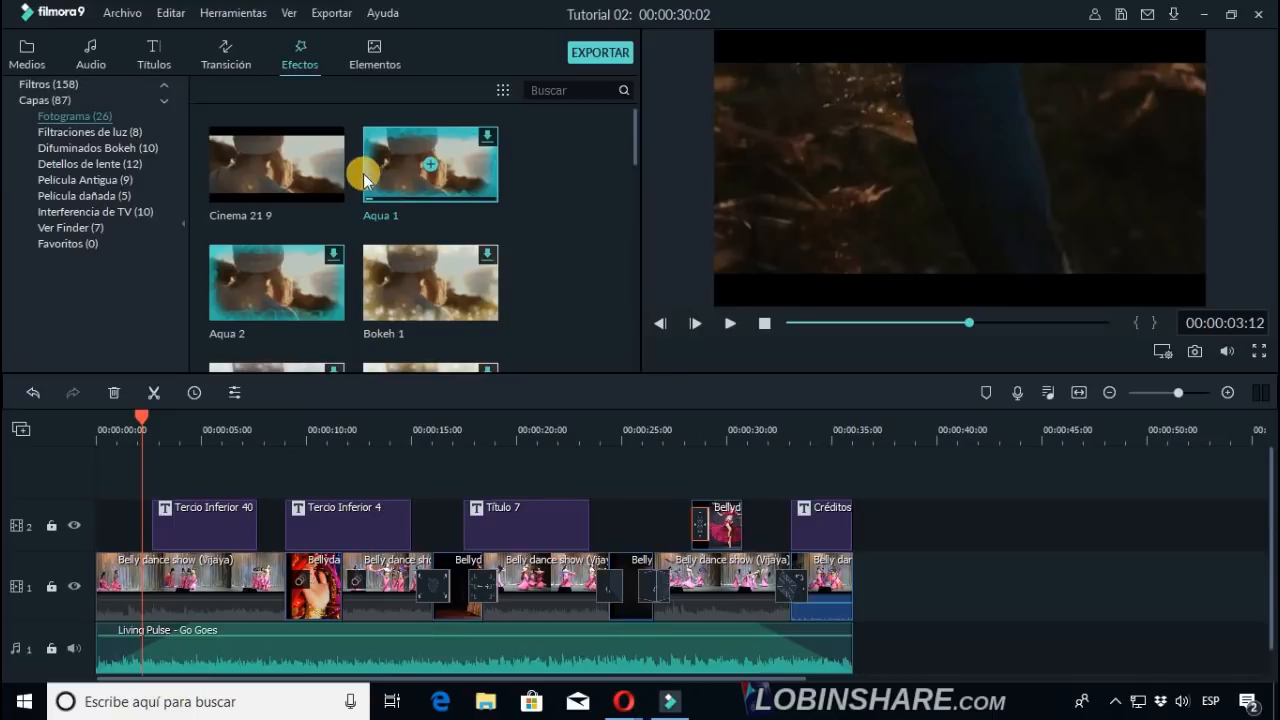
pyautogui.doubleClick(397, 169)
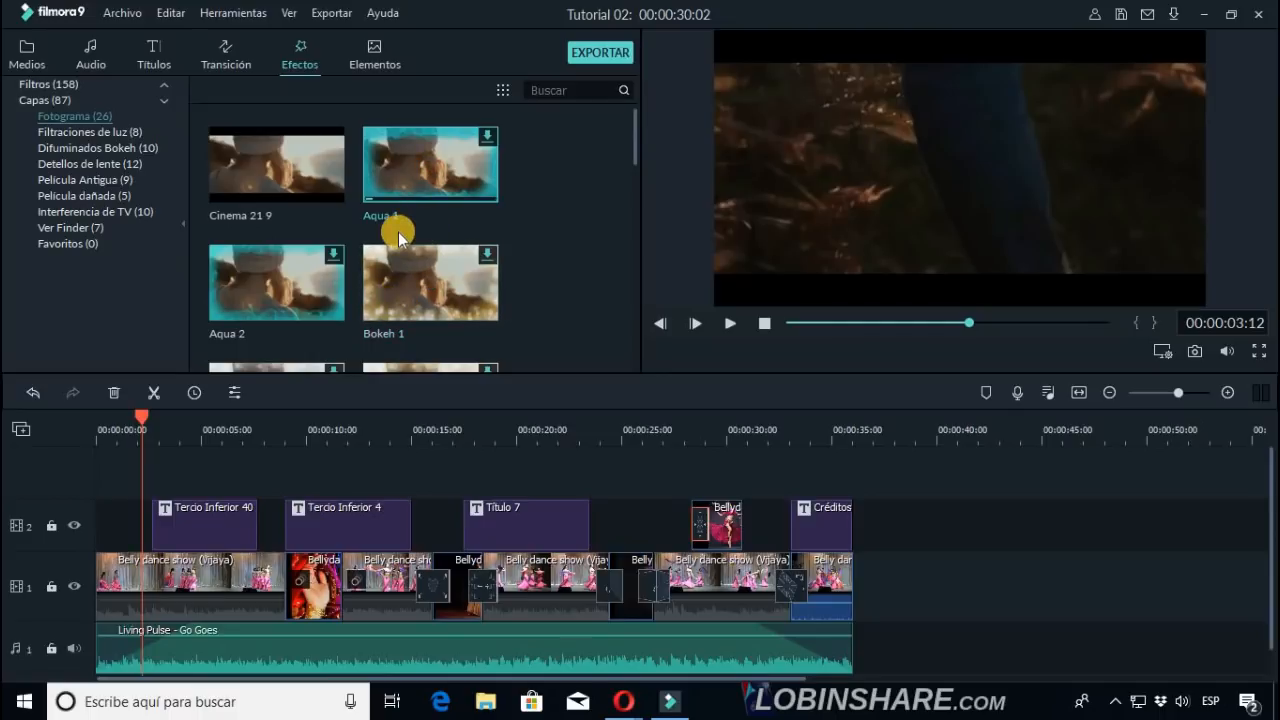
pyautogui.click(730, 323)
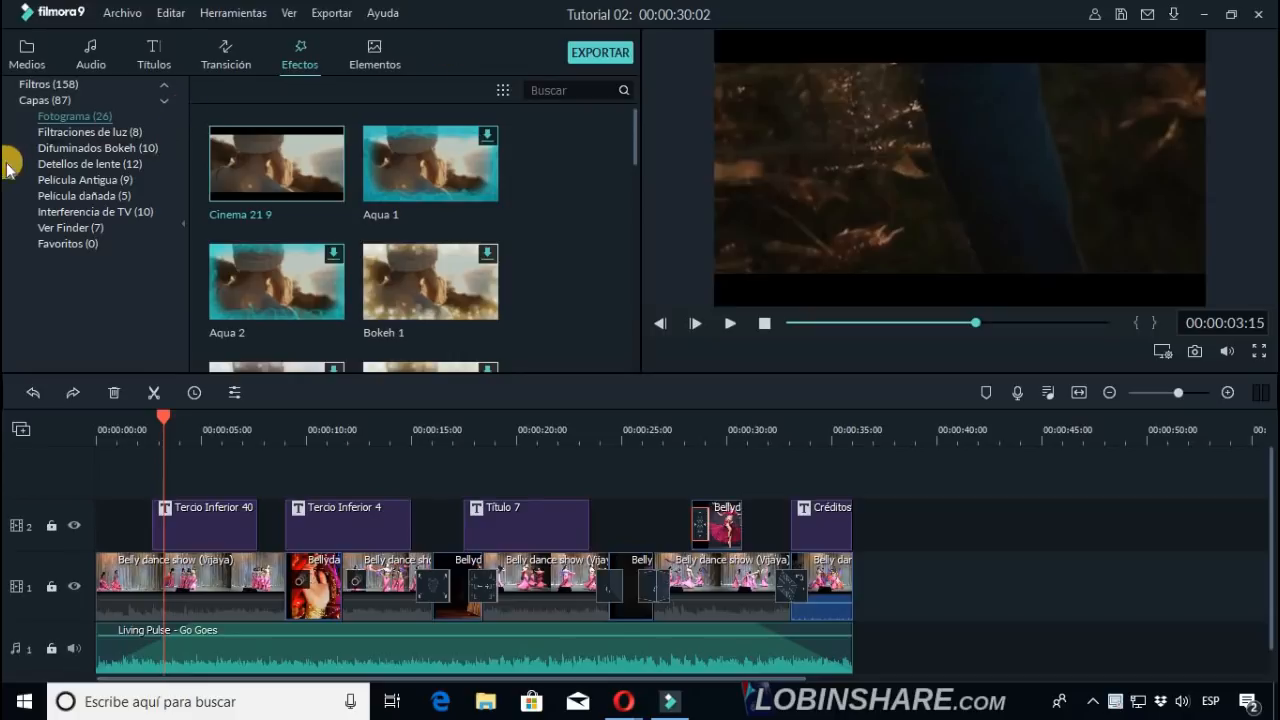
# Preview the Fuga de Luz 1 overlay from Filtraciones de luz.
pyautogui.click(80, 131)
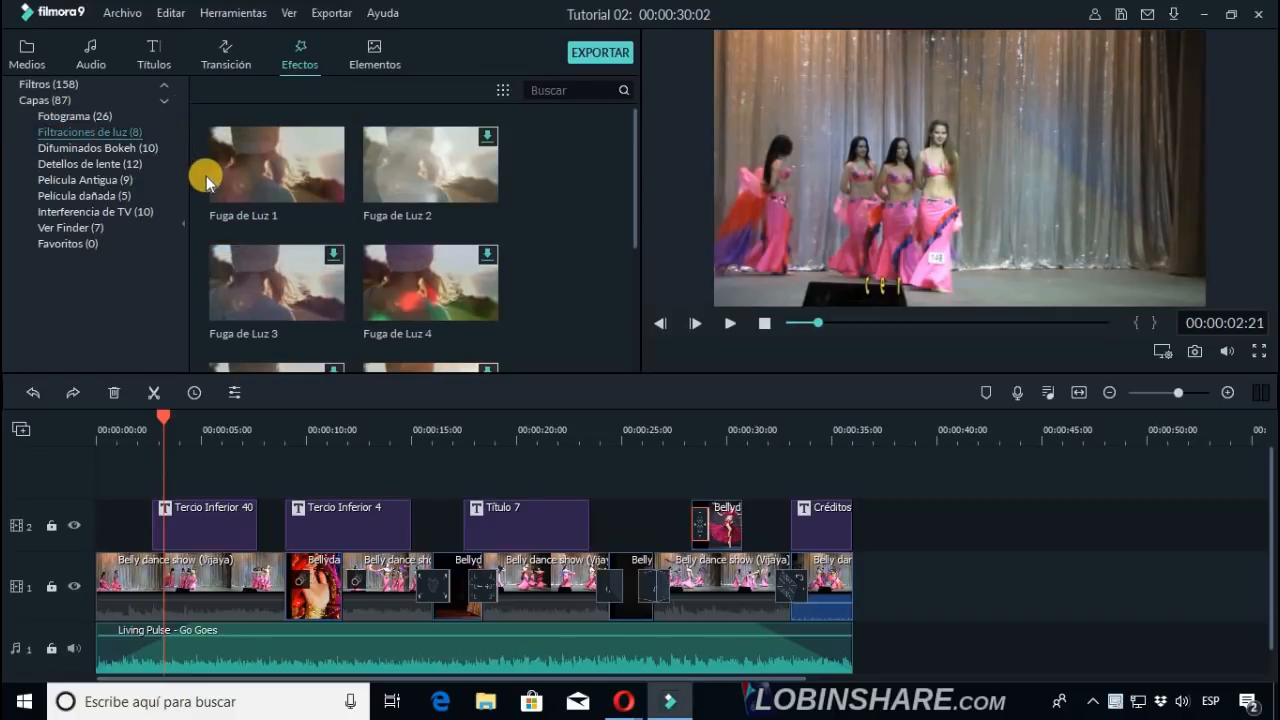
pyautogui.click(217, 182)
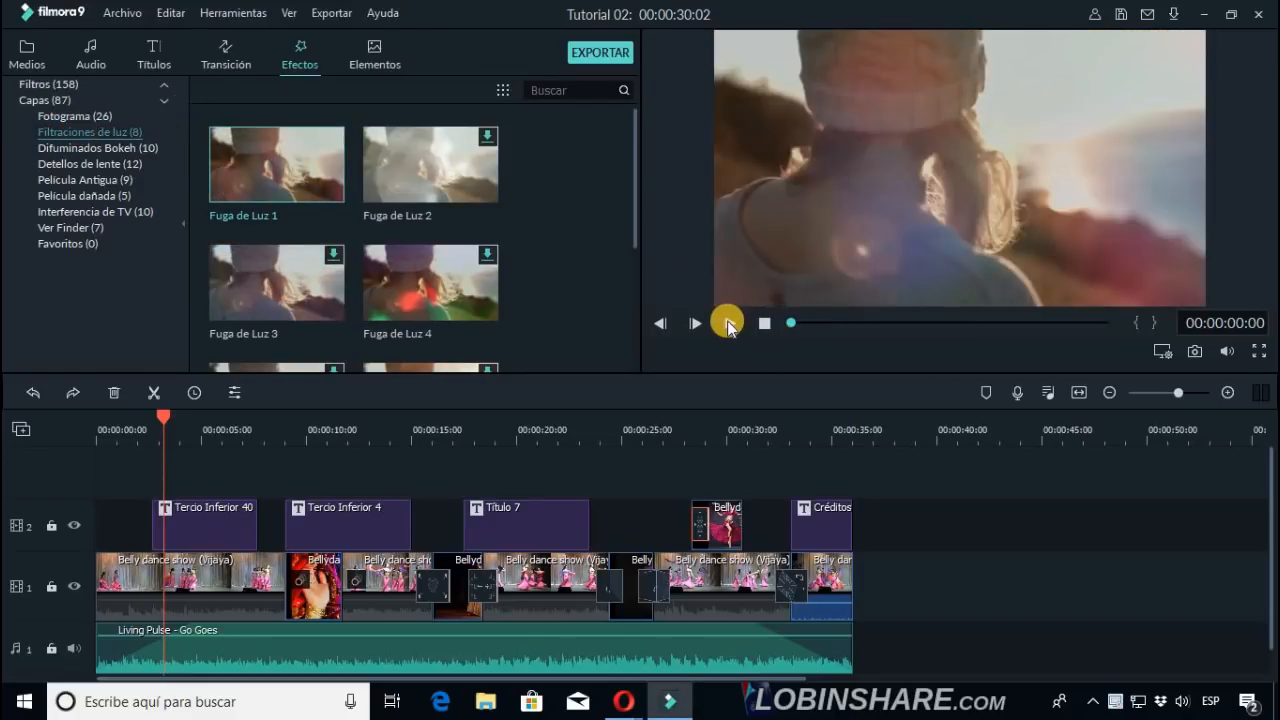
pyautogui.click(729, 323)
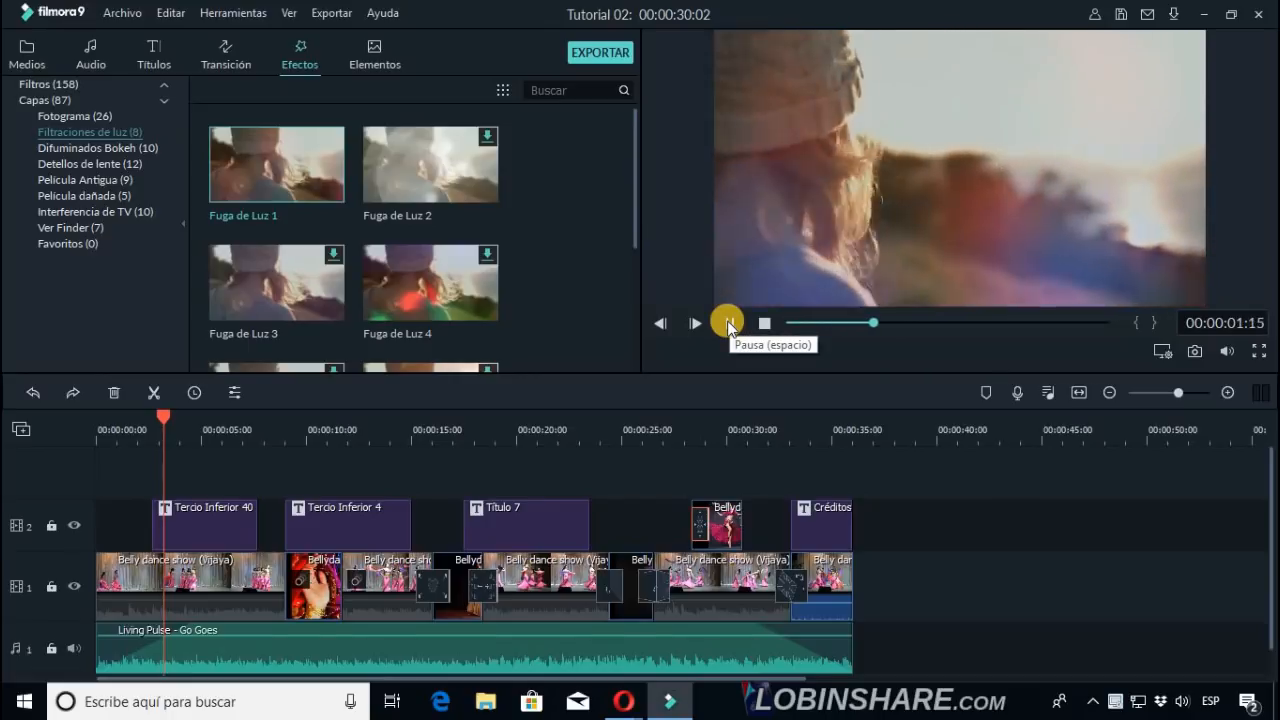
pyautogui.click(729, 323)
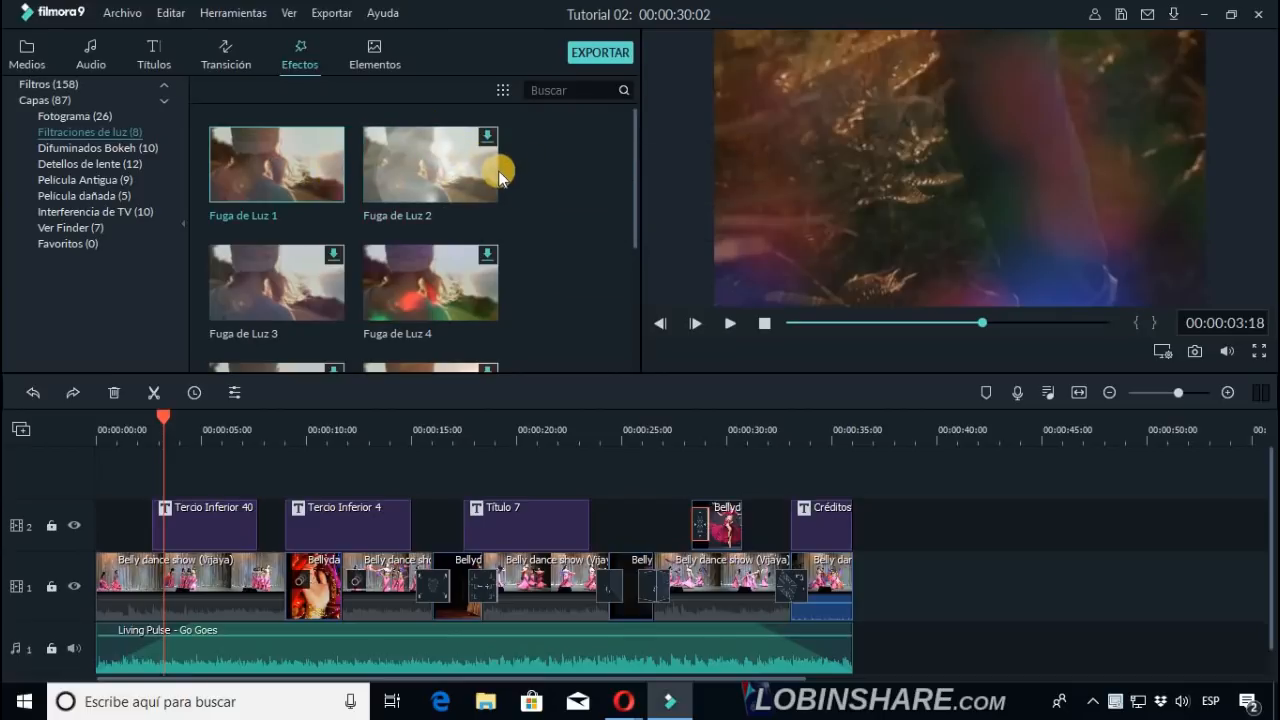
# Look through the overlay categories from Difuminados Bokeh to Ver Finder and return to the complete Capas list.
pyautogui.click(123, 152)
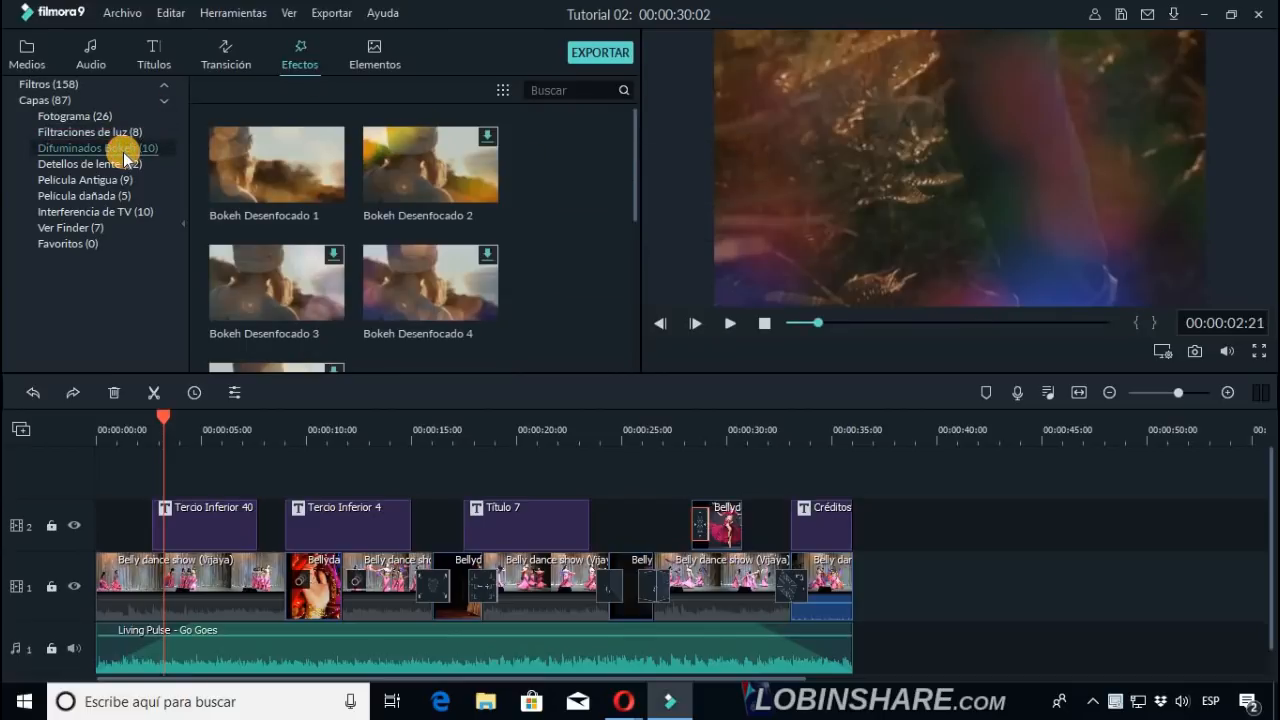
pyautogui.click(123, 164)
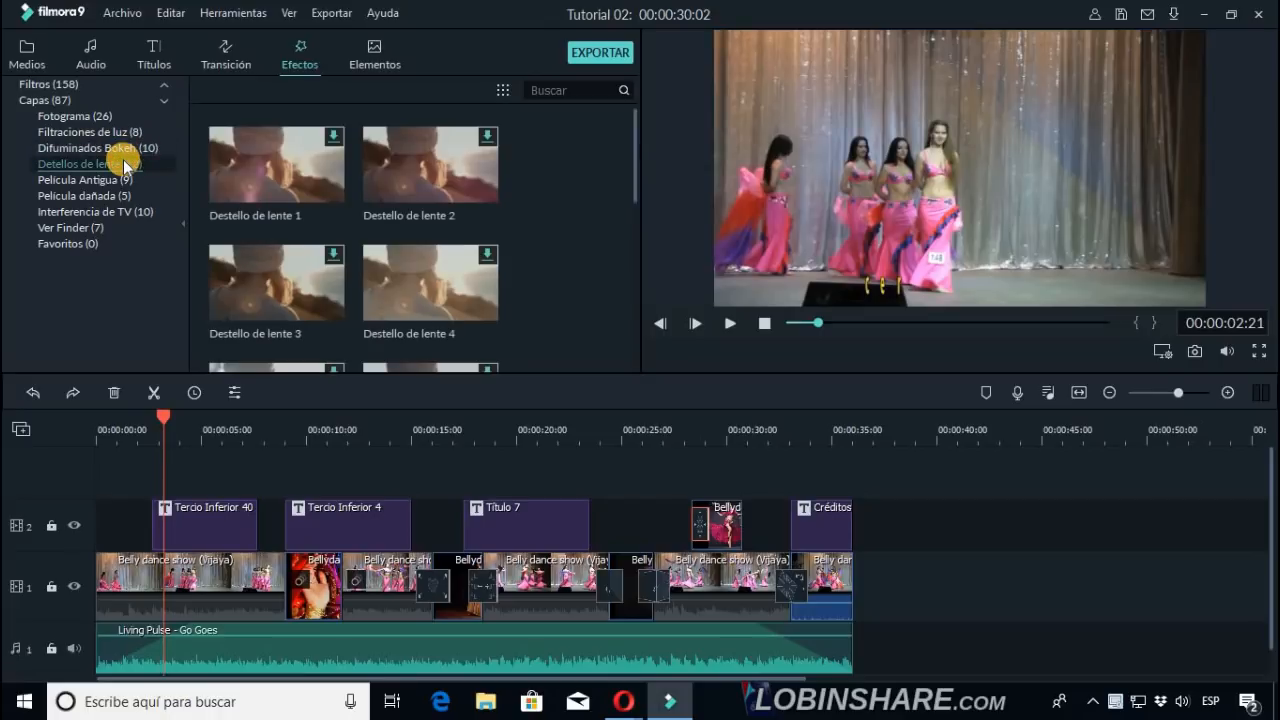
pyautogui.click(100, 180)
pyautogui.click(103, 197)
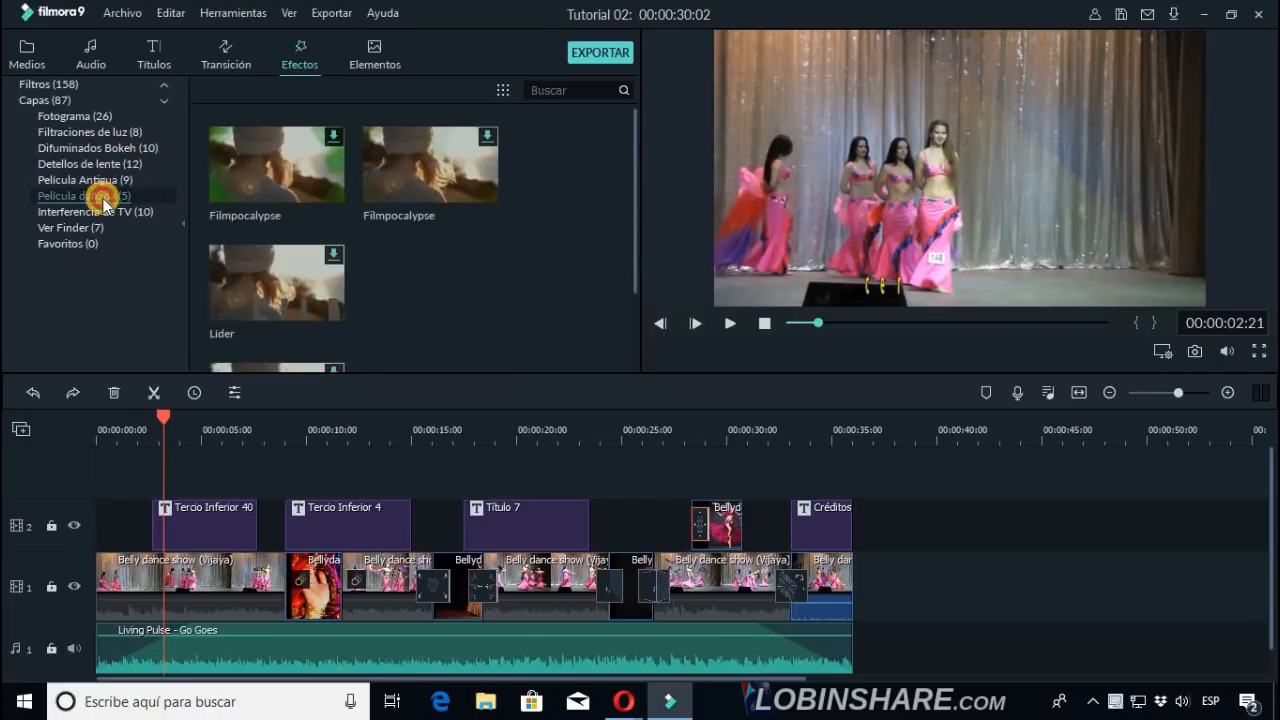
pyautogui.click(98, 212)
pyautogui.click(90, 227)
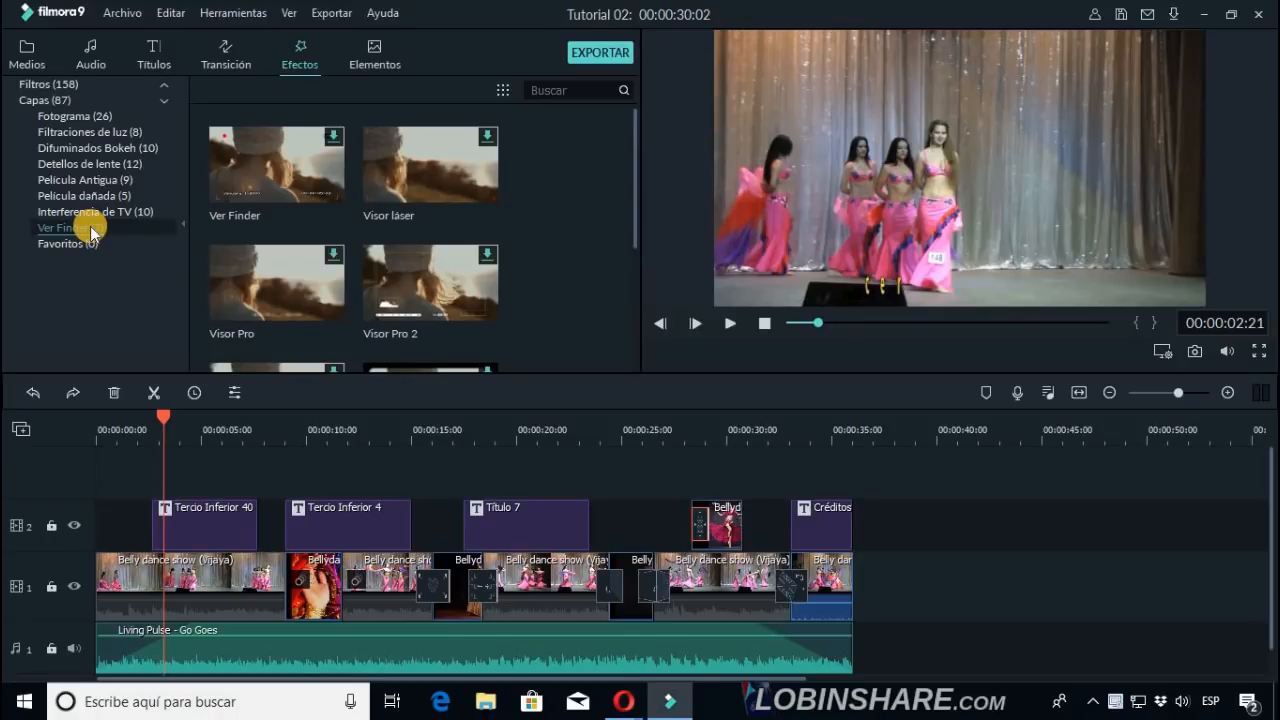
pyautogui.click(87, 102)
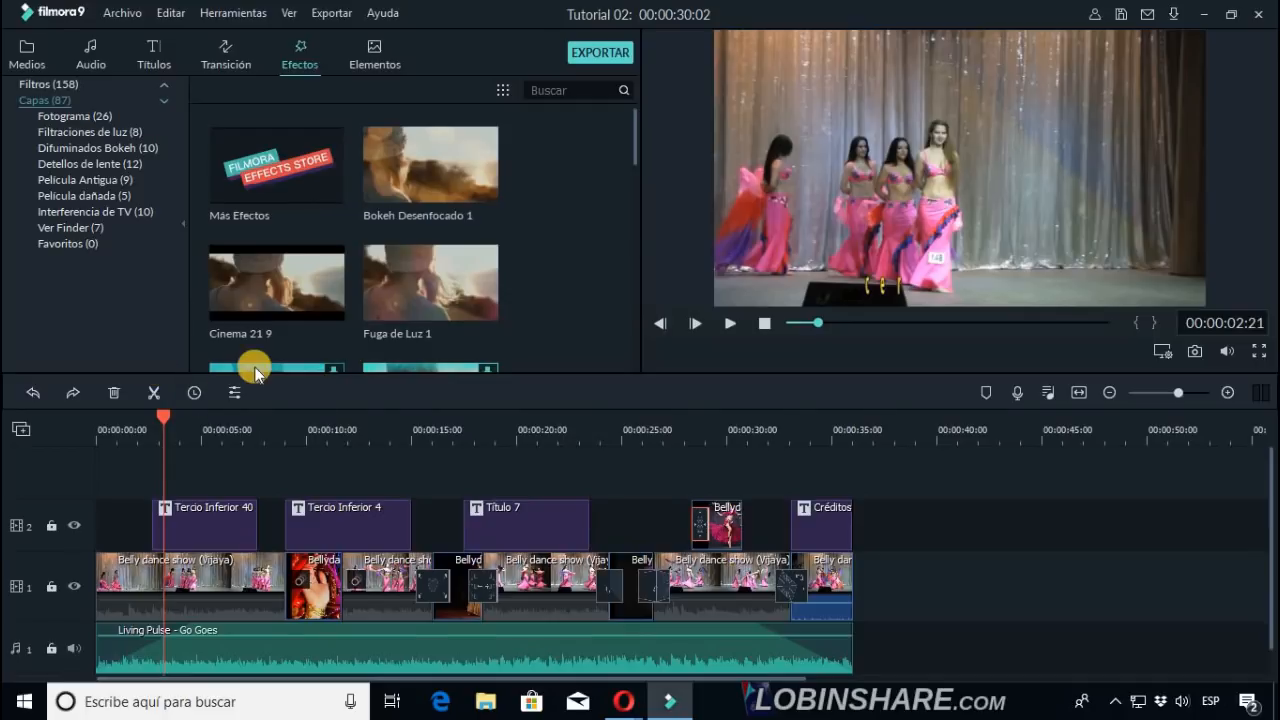
# Apply the Cinema 21 9 overlay from Fotograma to the last dance clip on video track 1, beneath the credits.
pyautogui.click(789, 438)
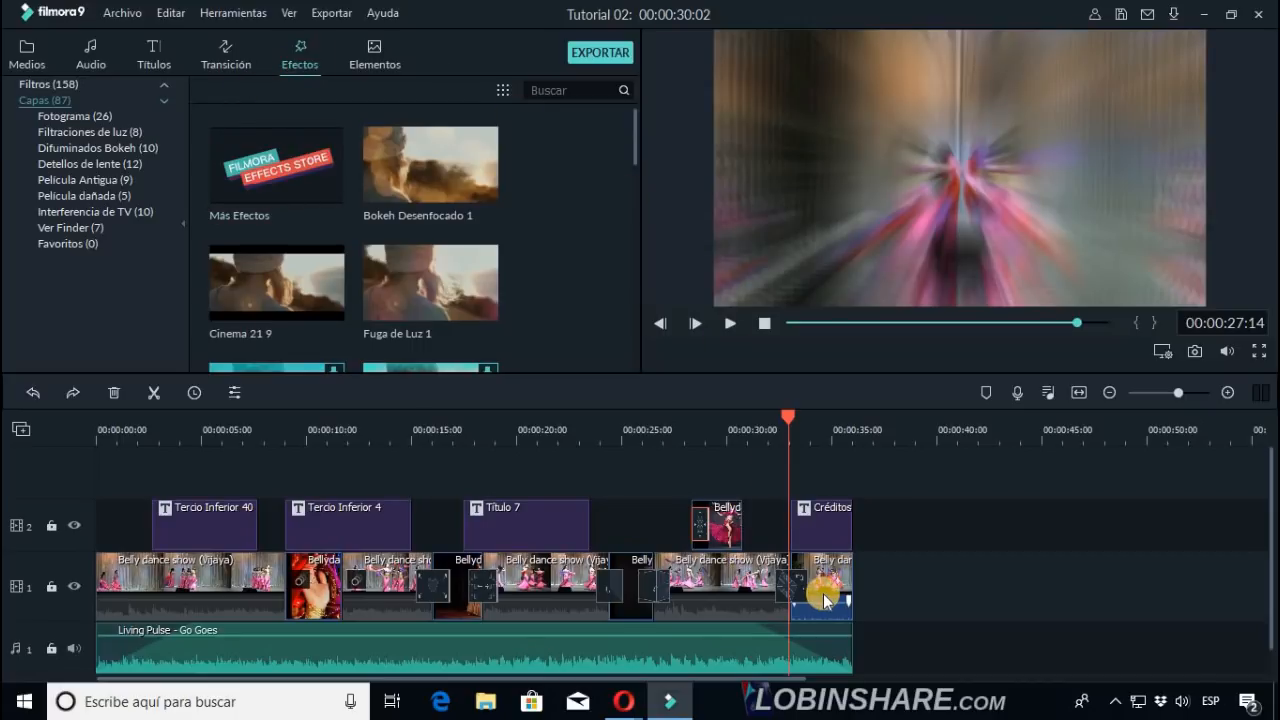
pyautogui.click(818, 436)
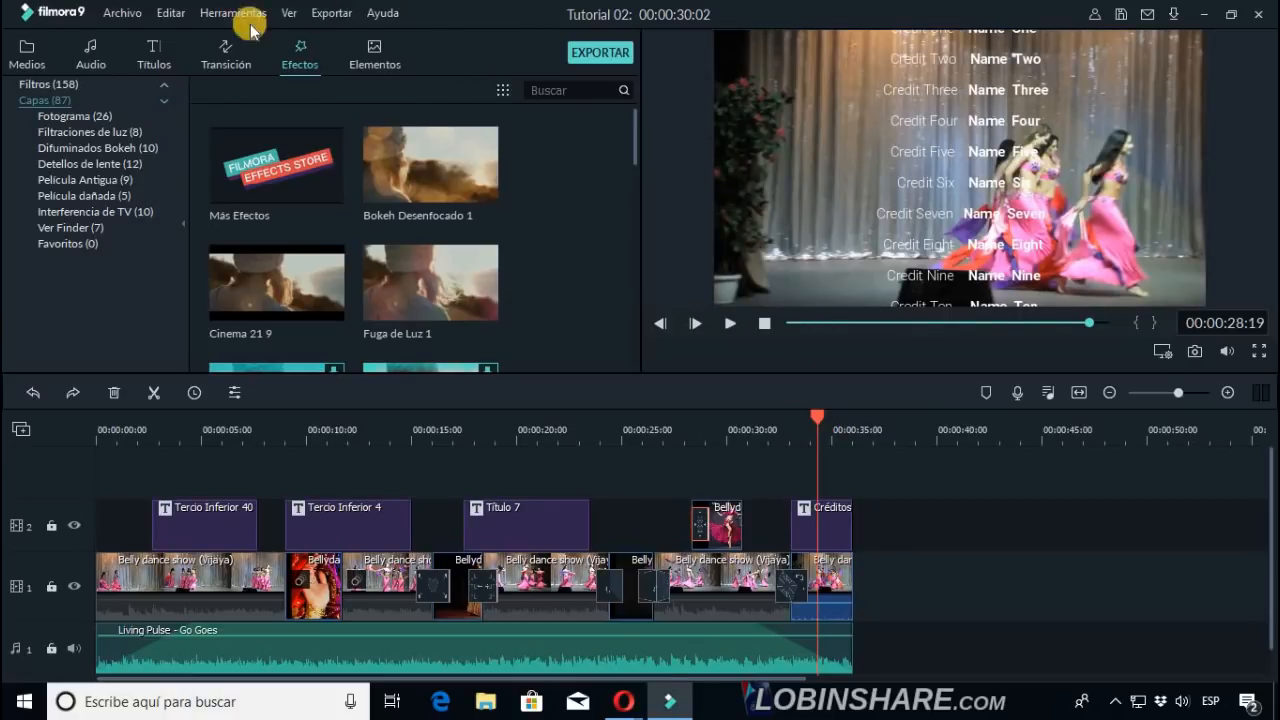
pyautogui.click(109, 112)
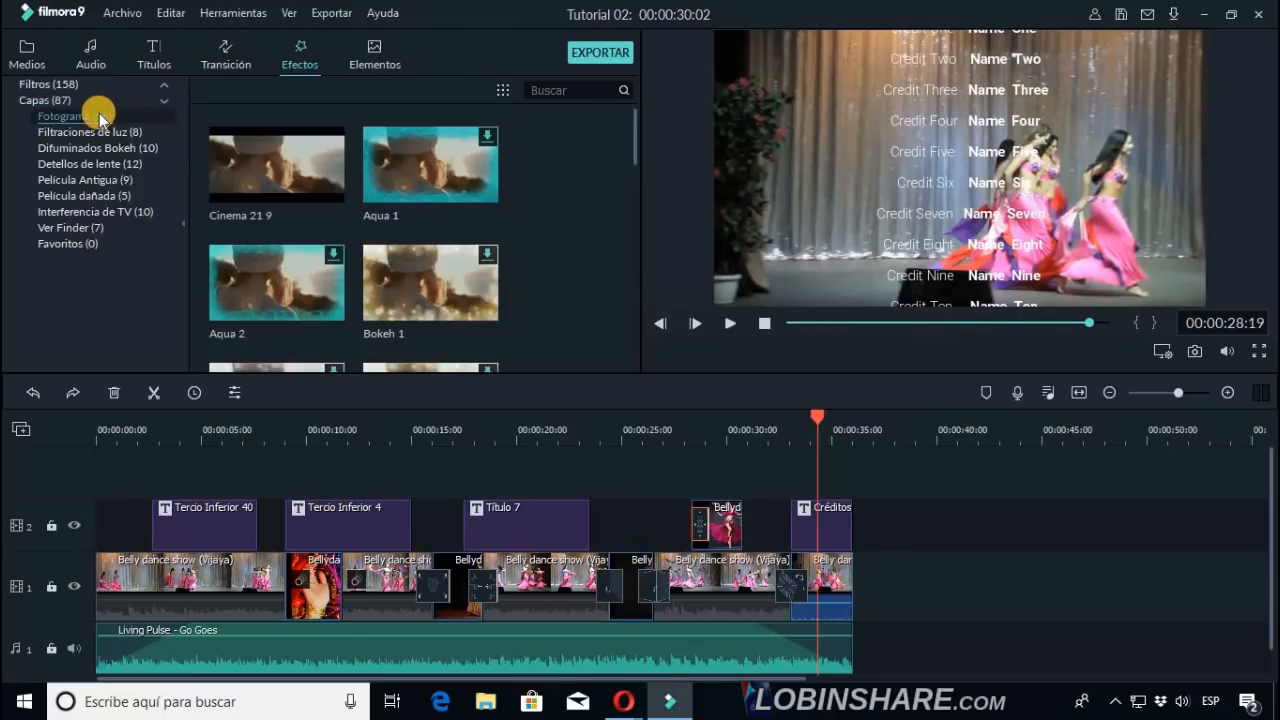
pyautogui.click(210, 198)
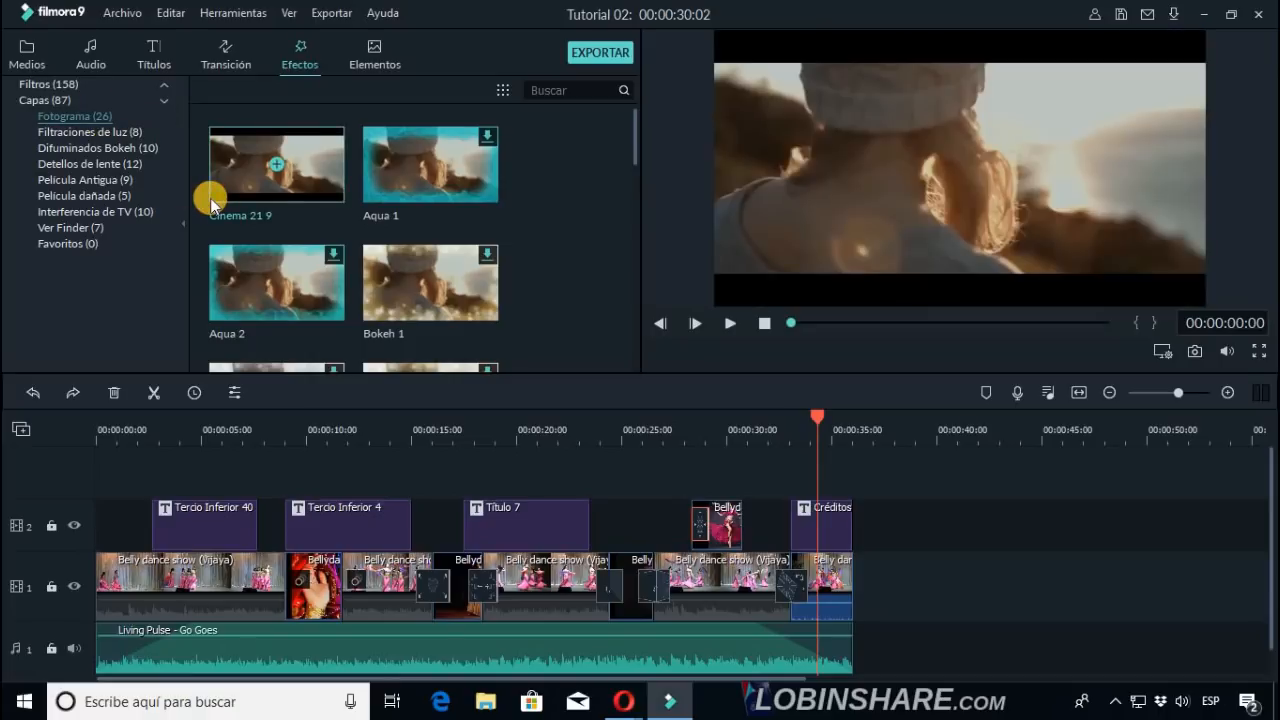
pyautogui.moveTo(217, 197); pyautogui.dragTo(816, 603)
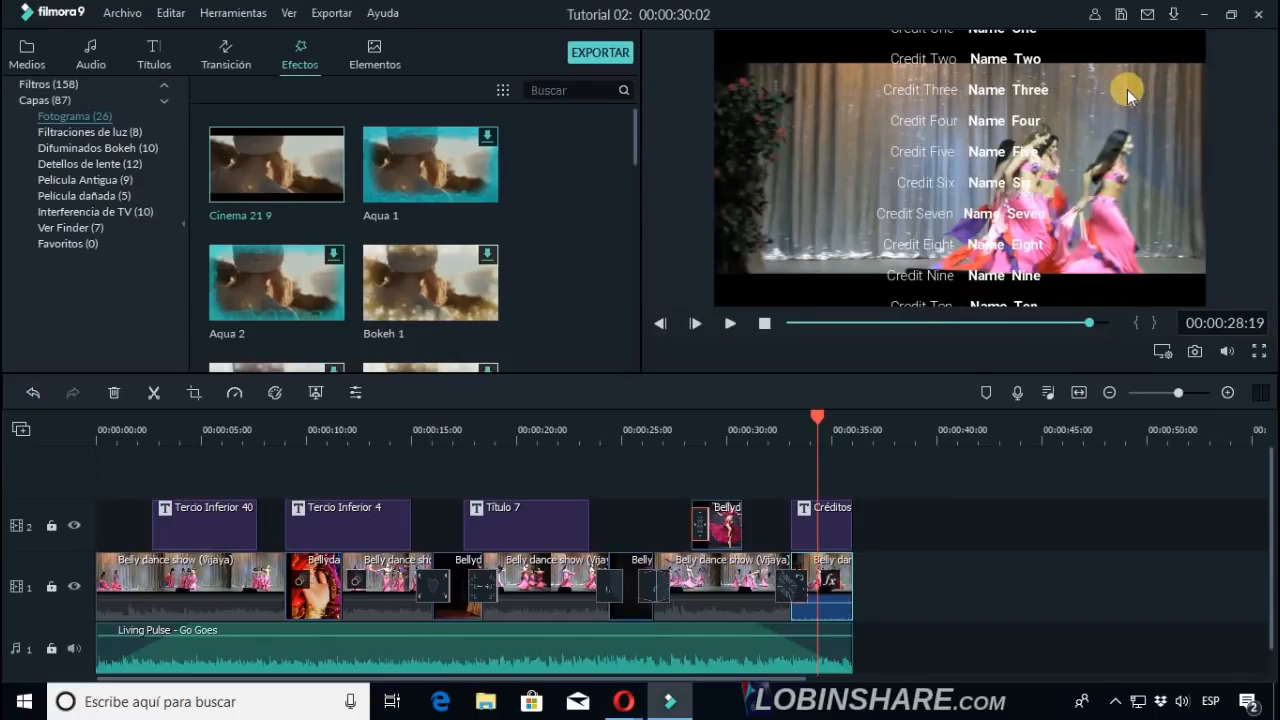
# Apply the Fuga de Luz 1 overlay from Filtraciones de luz to the photo before the Título 7 title on video track 1.
pyautogui.click(449, 432)
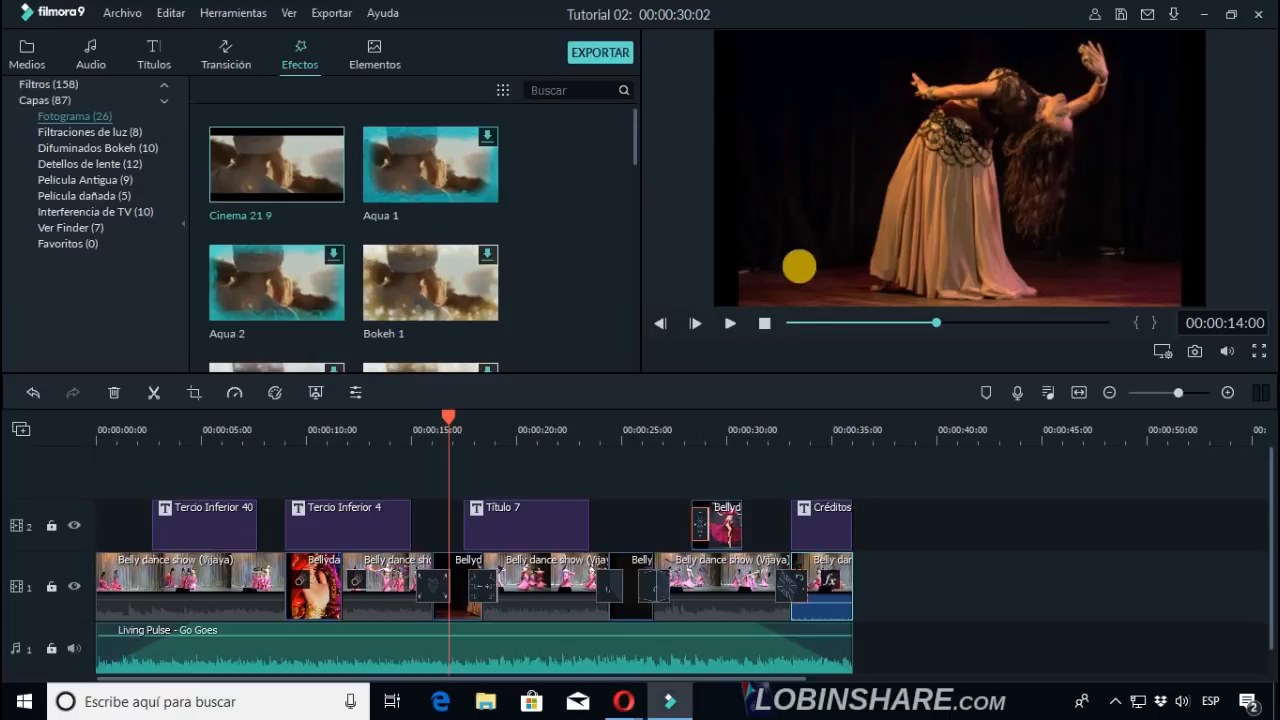
pyautogui.click(96, 134)
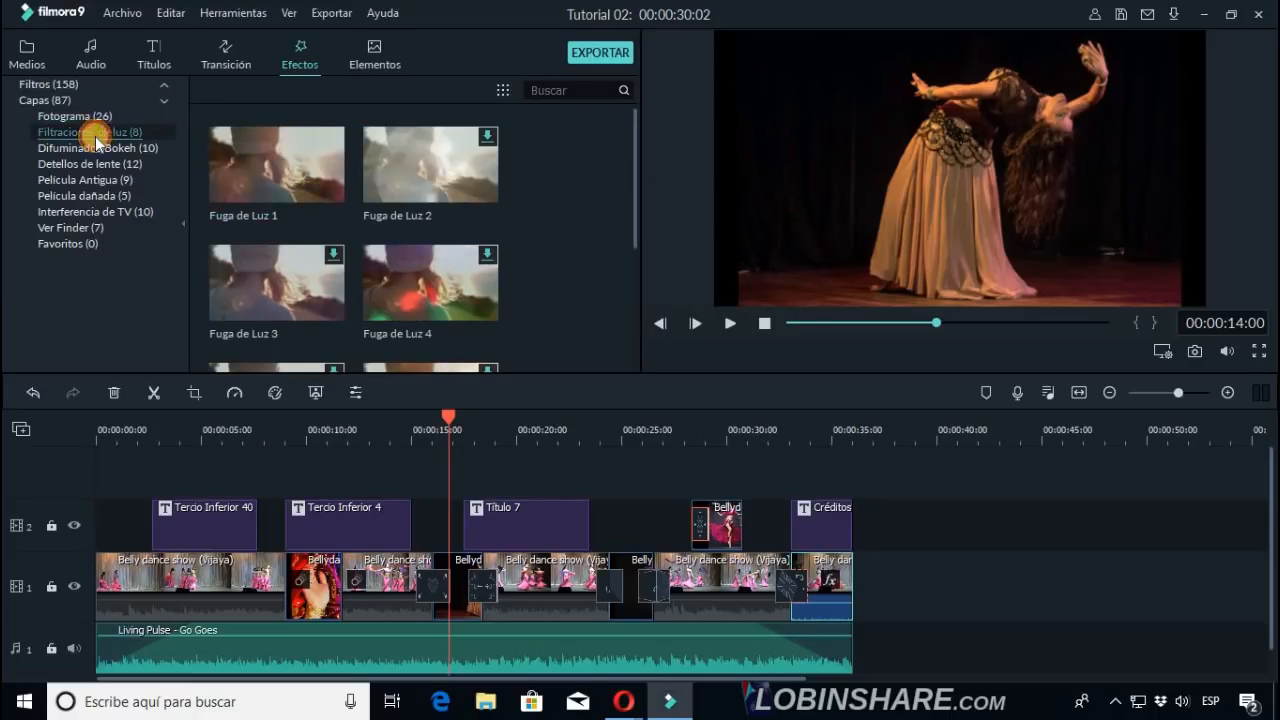
pyautogui.click(225, 190)
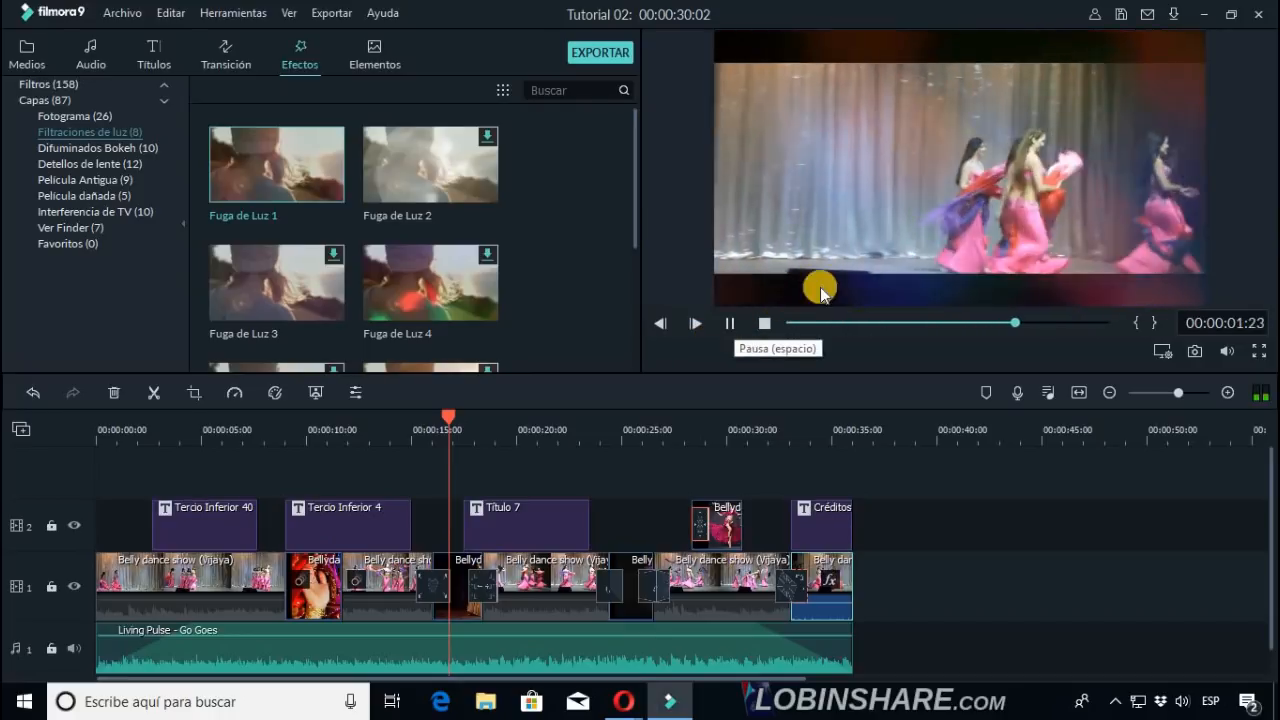
pyautogui.click(765, 323)
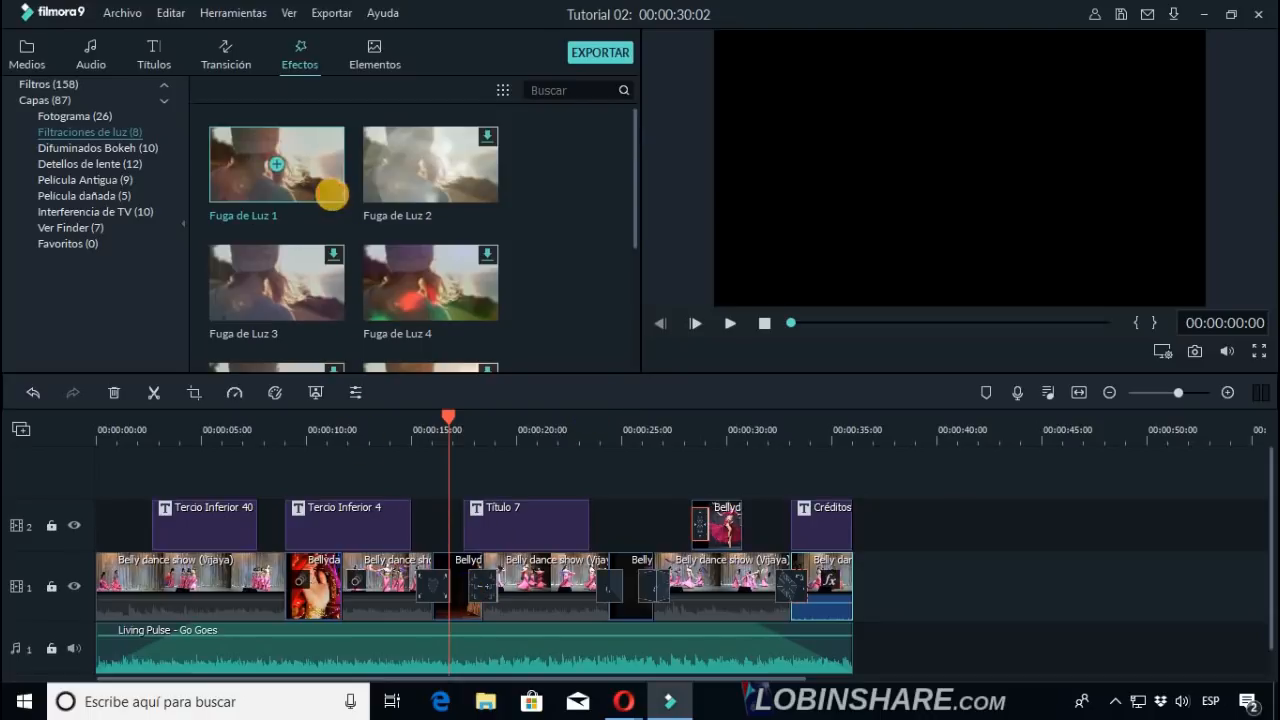
pyautogui.moveTo(331, 193); pyautogui.dragTo(450, 562)
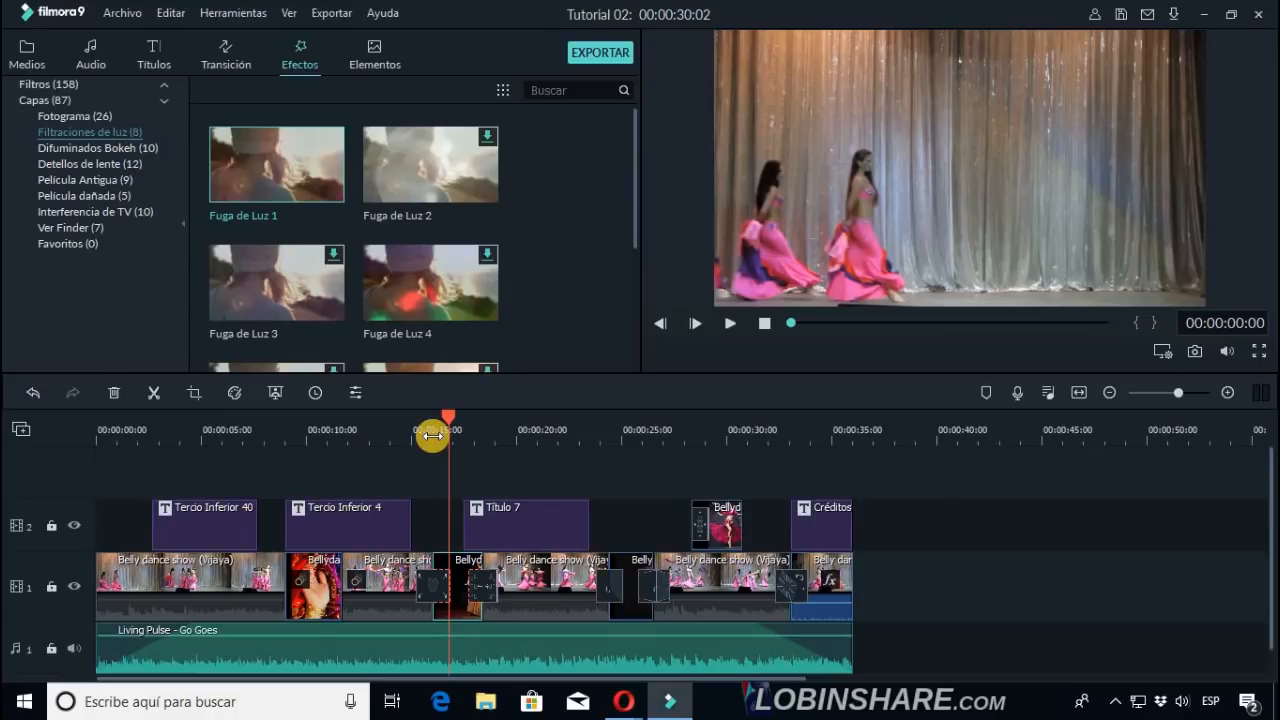
# Play back the photo with the light leak overlay, starting from the transition that leads into it.
pyautogui.click(432, 435)
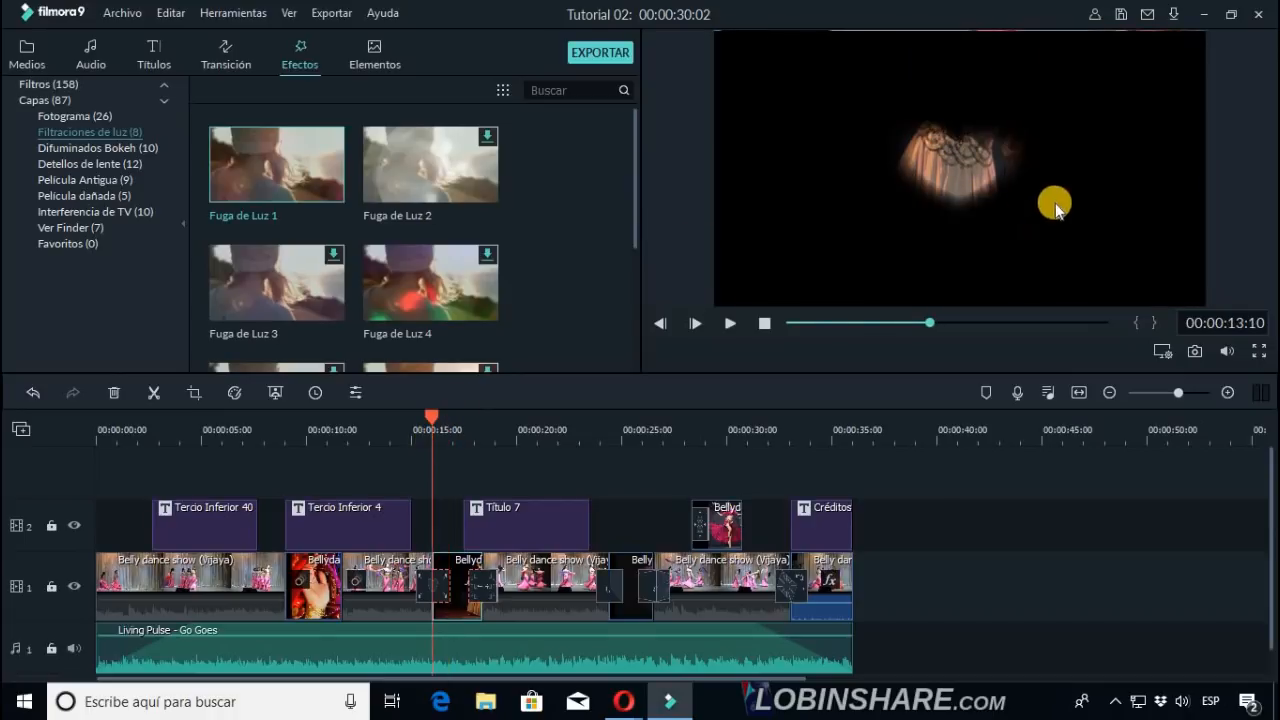
pyautogui.click(445, 430)
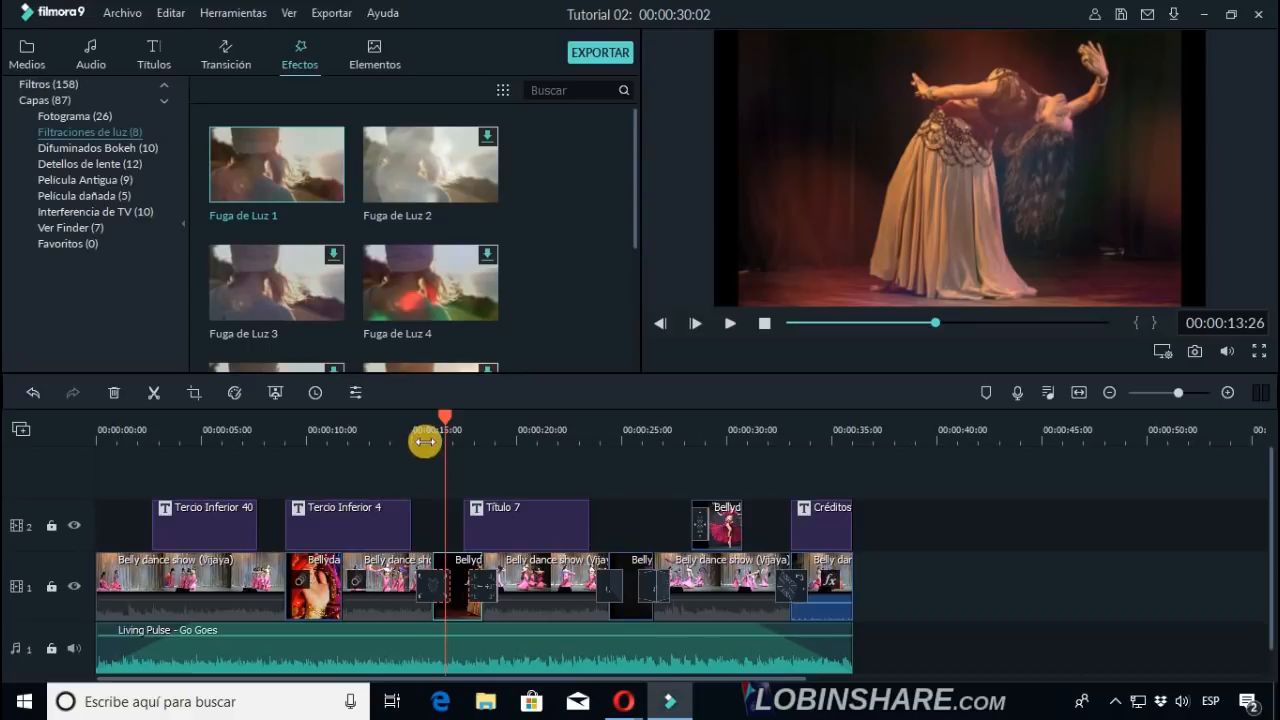
pyautogui.click(428, 434)
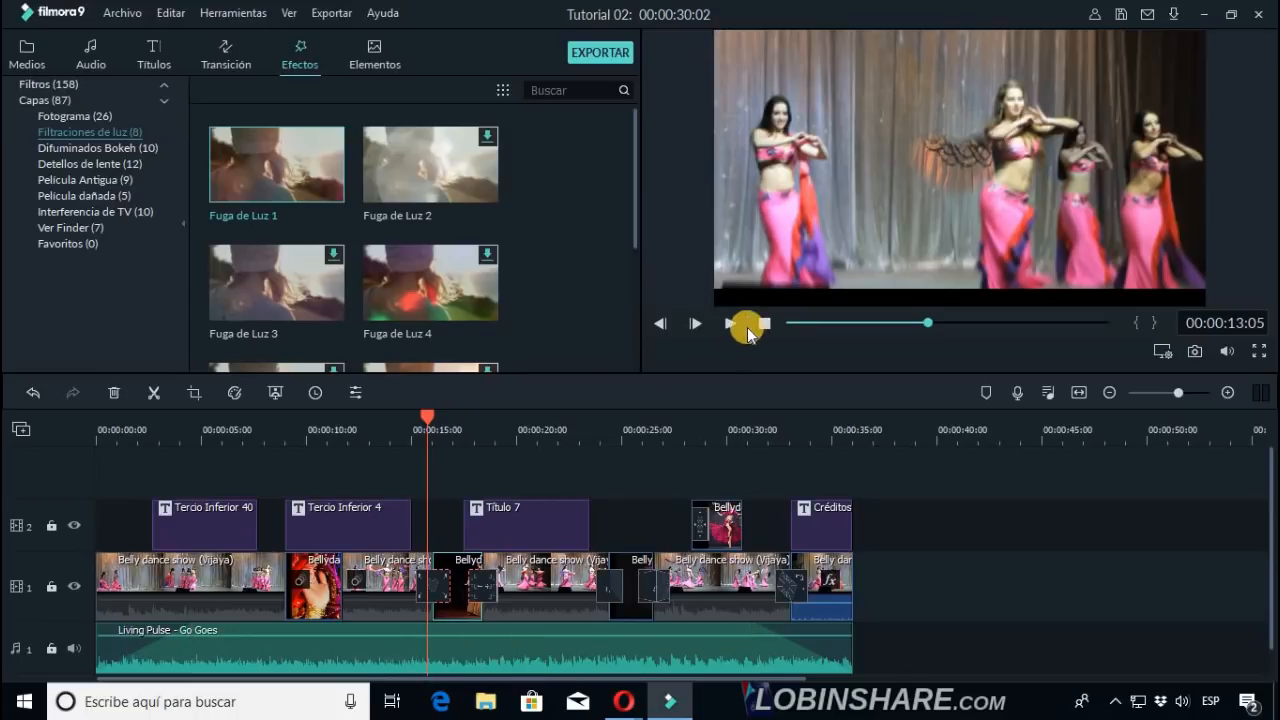
pyautogui.click(733, 323)
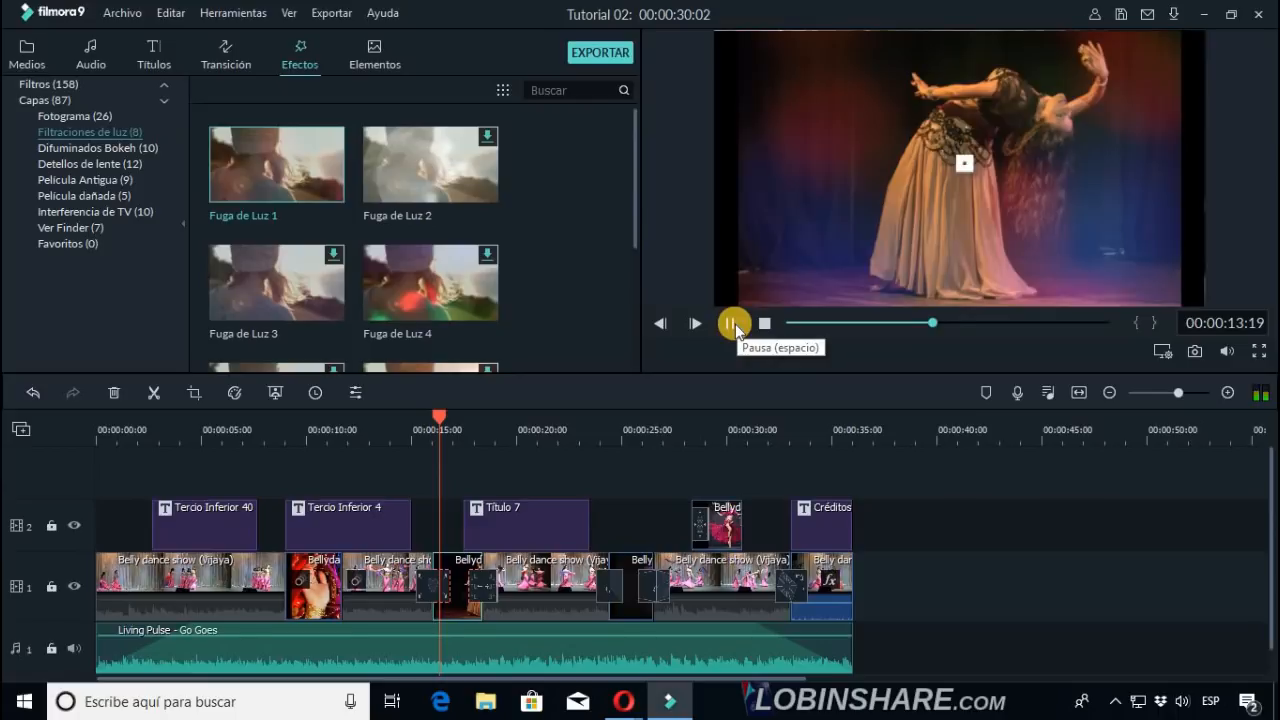
pyautogui.click(733, 323)
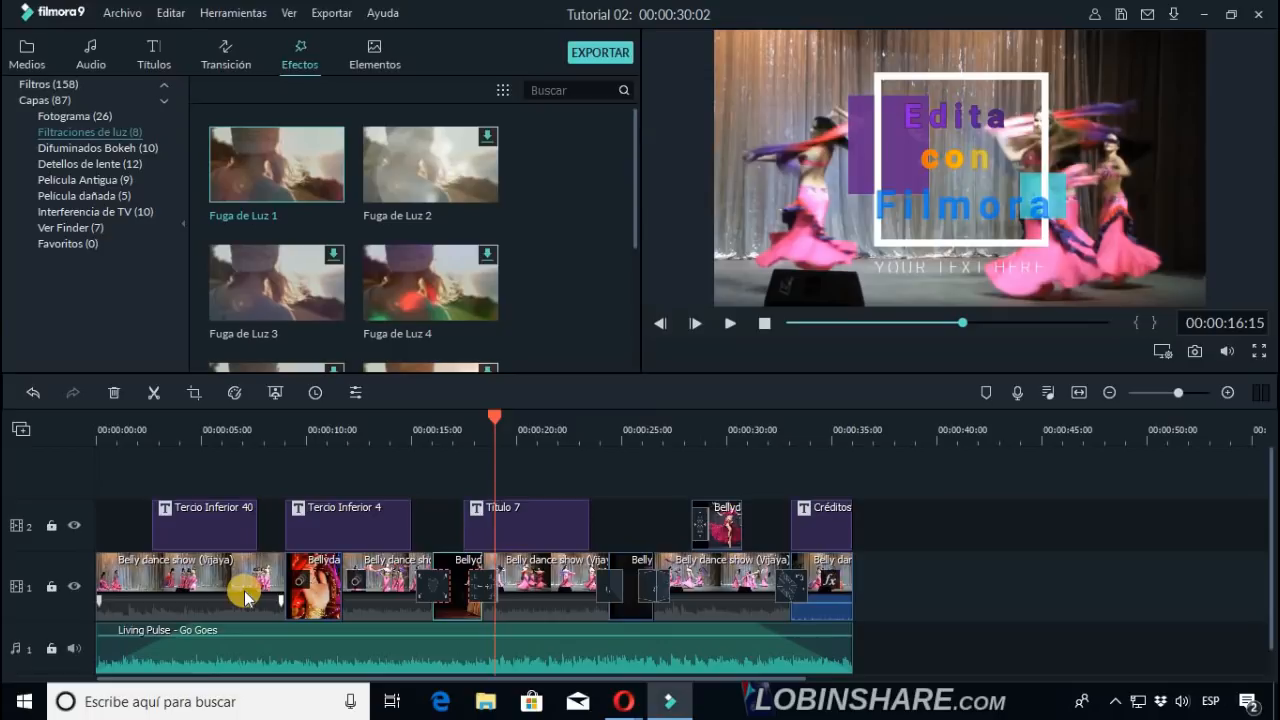
# Preview Elemento Amor 1 and Elemento Amor 2 from the complete elements library.
pyautogui.moveTo(236, 603)
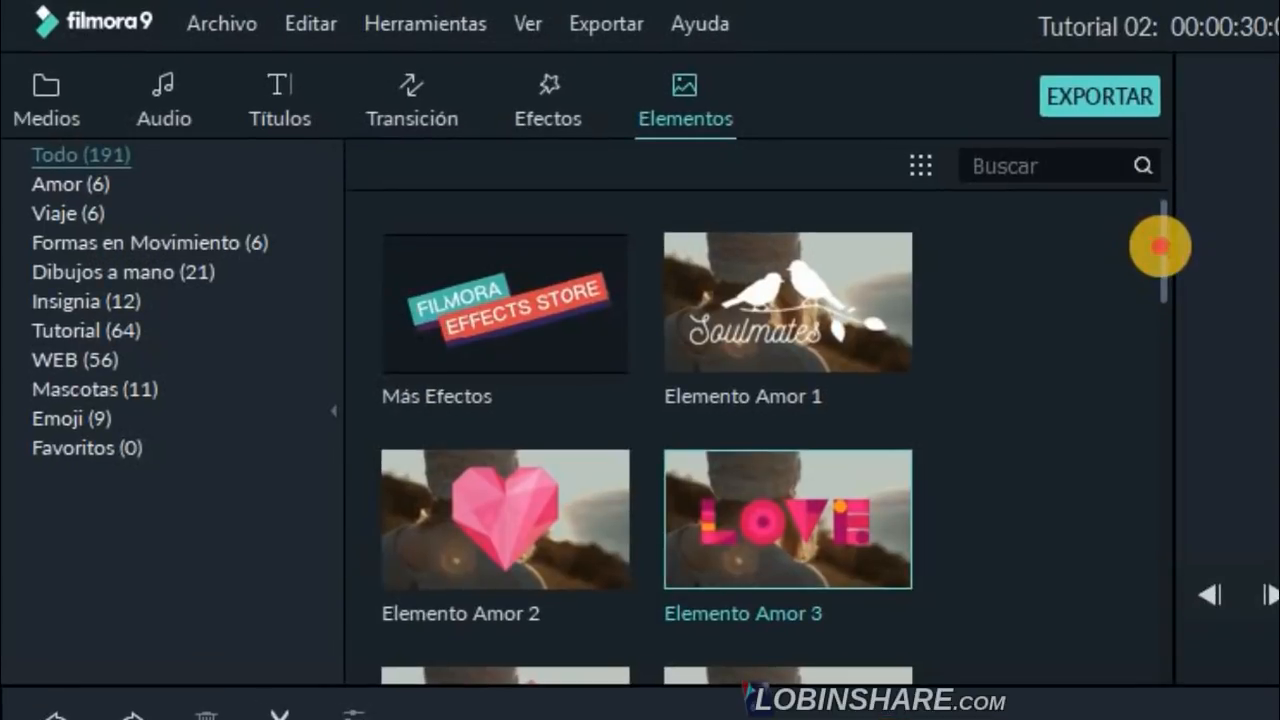
pyautogui.moveTo(1160, 246); pyautogui.dragTo(1155, 284)
pyautogui.scroll(3, 1148, 267)
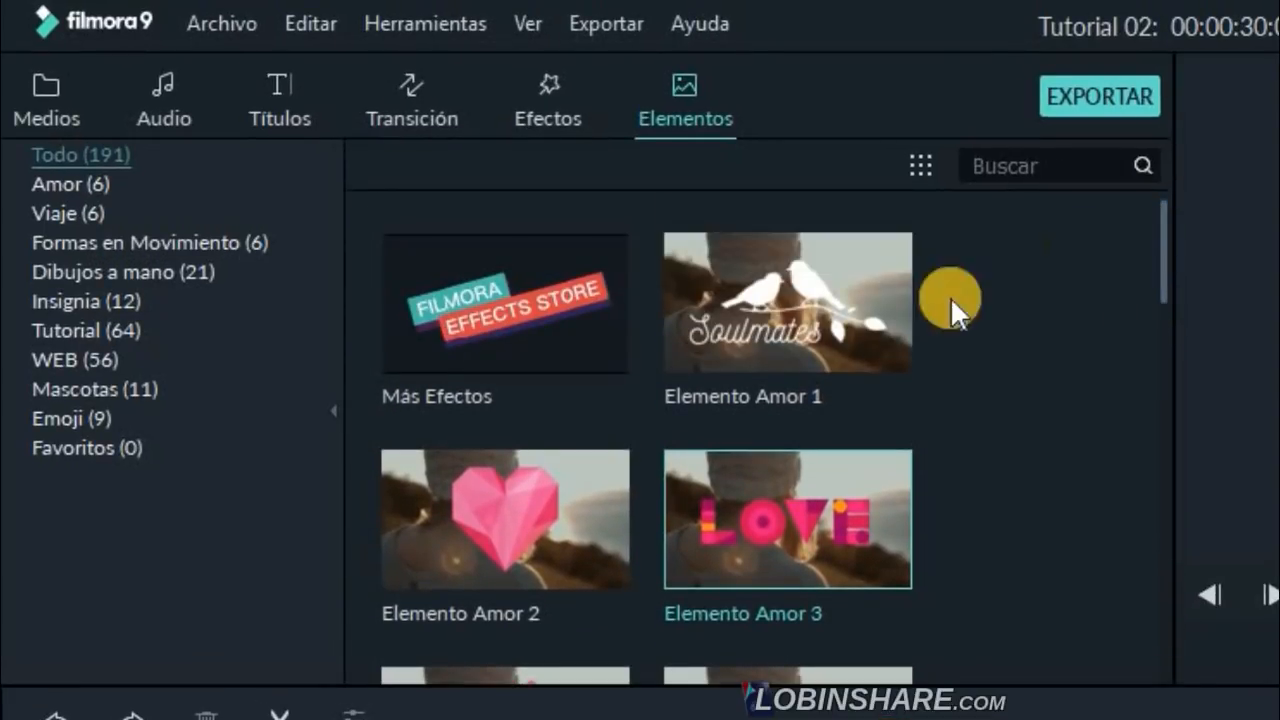
pyautogui.click(611, 490)
pyautogui.click(845, 352)
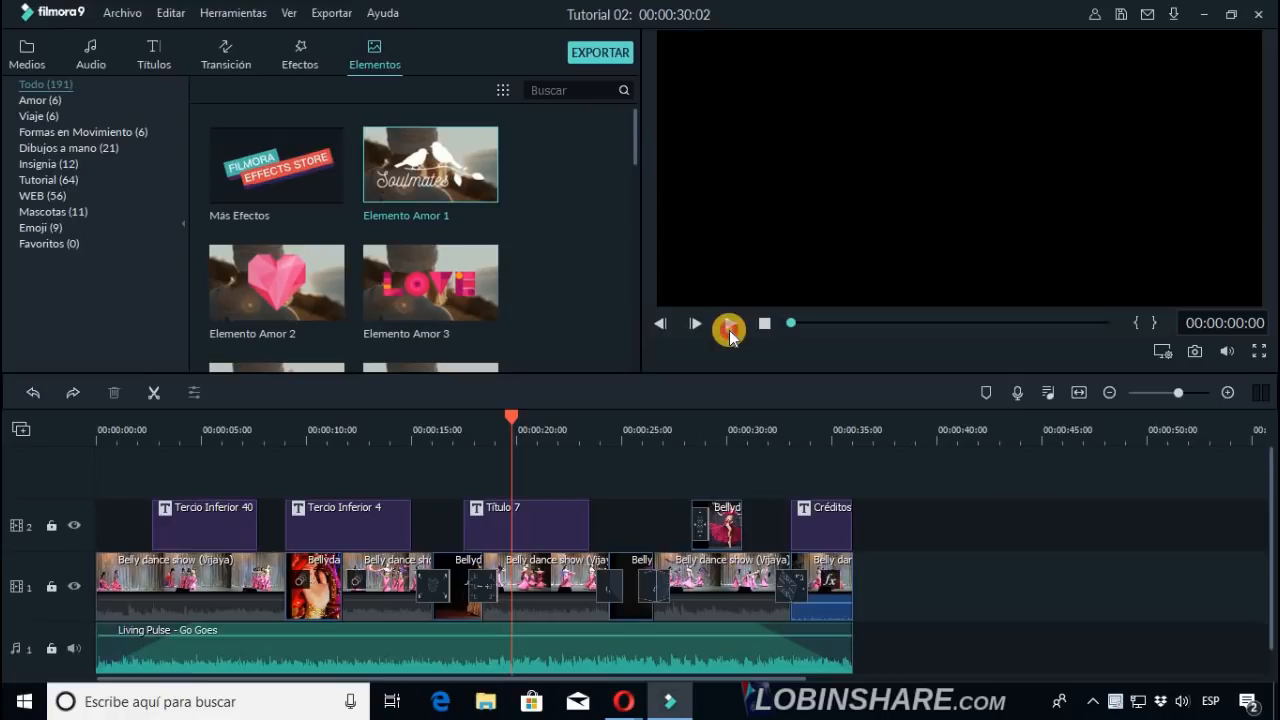
pyautogui.click(729, 330)
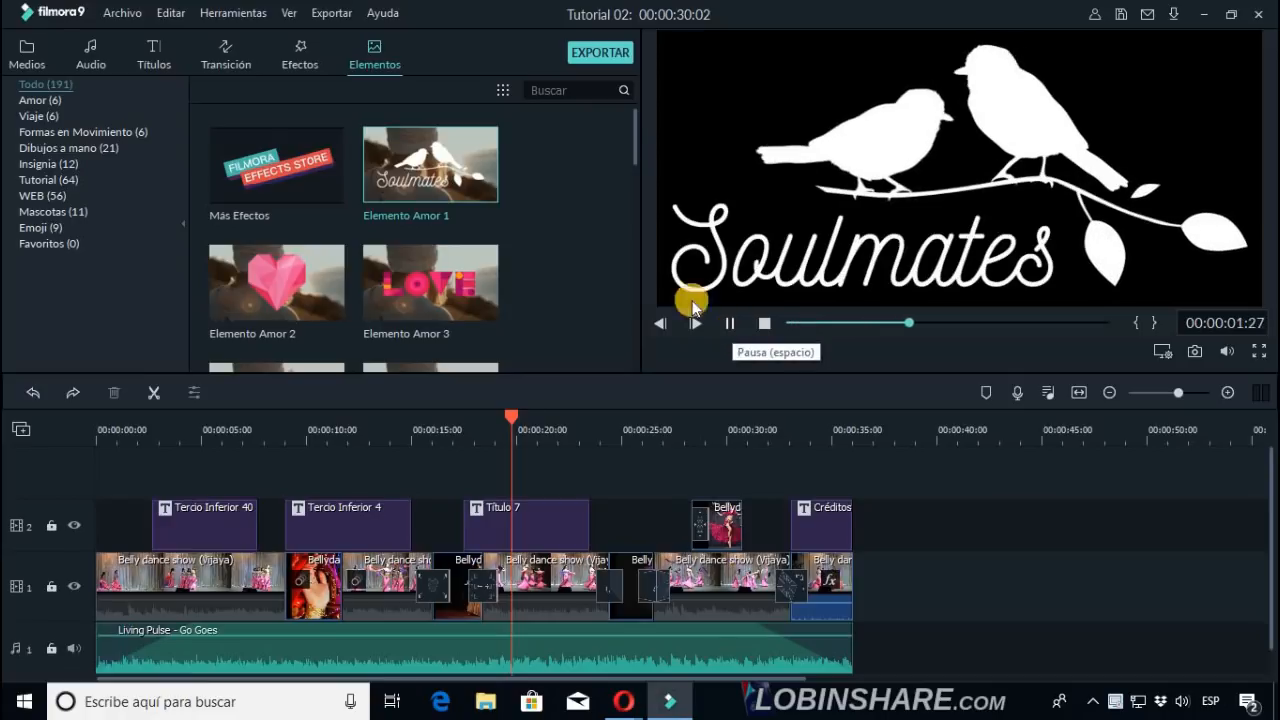
pyautogui.click(766, 325)
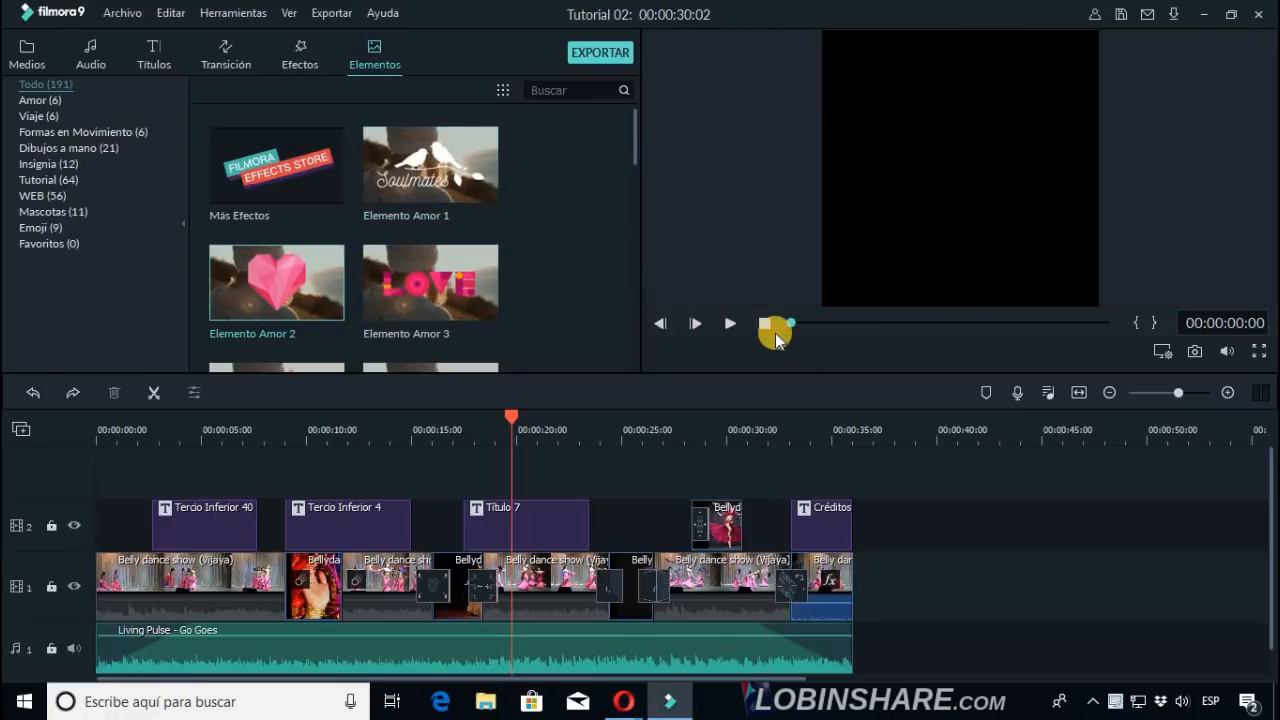
pyautogui.click(735, 325)
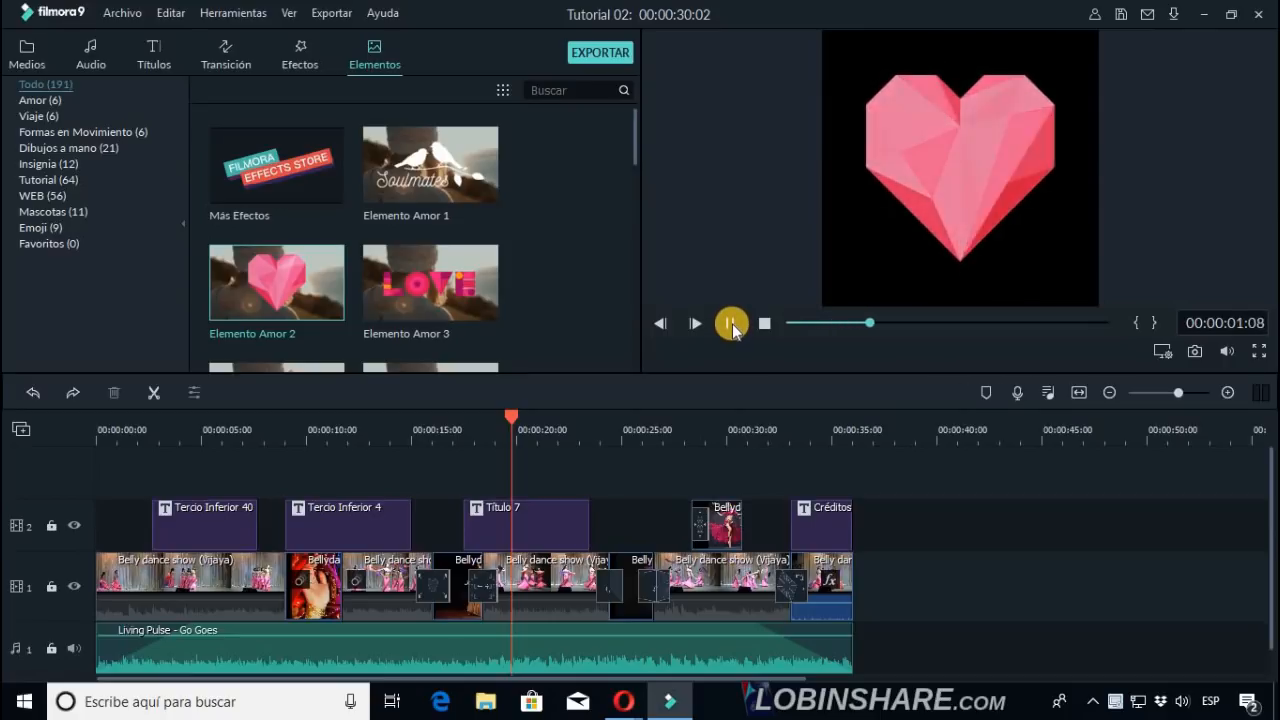
# Browse further through the complete elements list and preview Elemento Amor 5.
pyautogui.moveTo(634, 135); pyautogui.dragTo(637, 200)
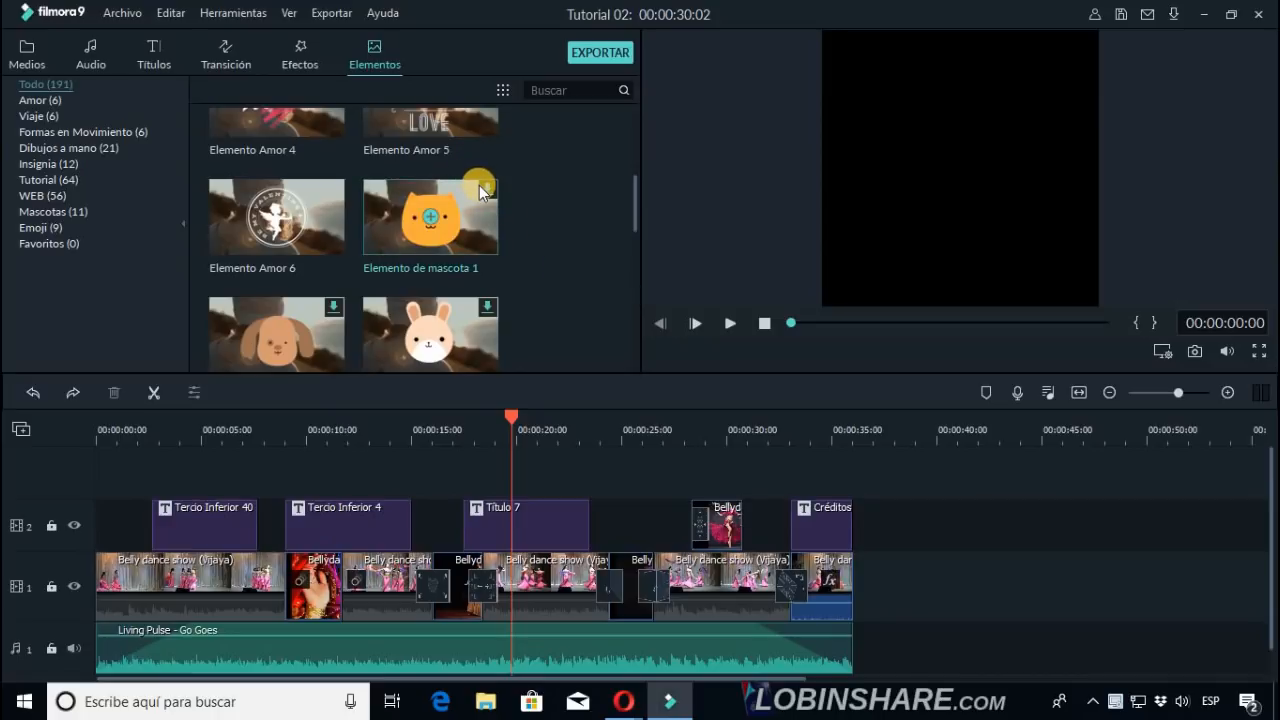
pyautogui.scroll(3, 501, 197)
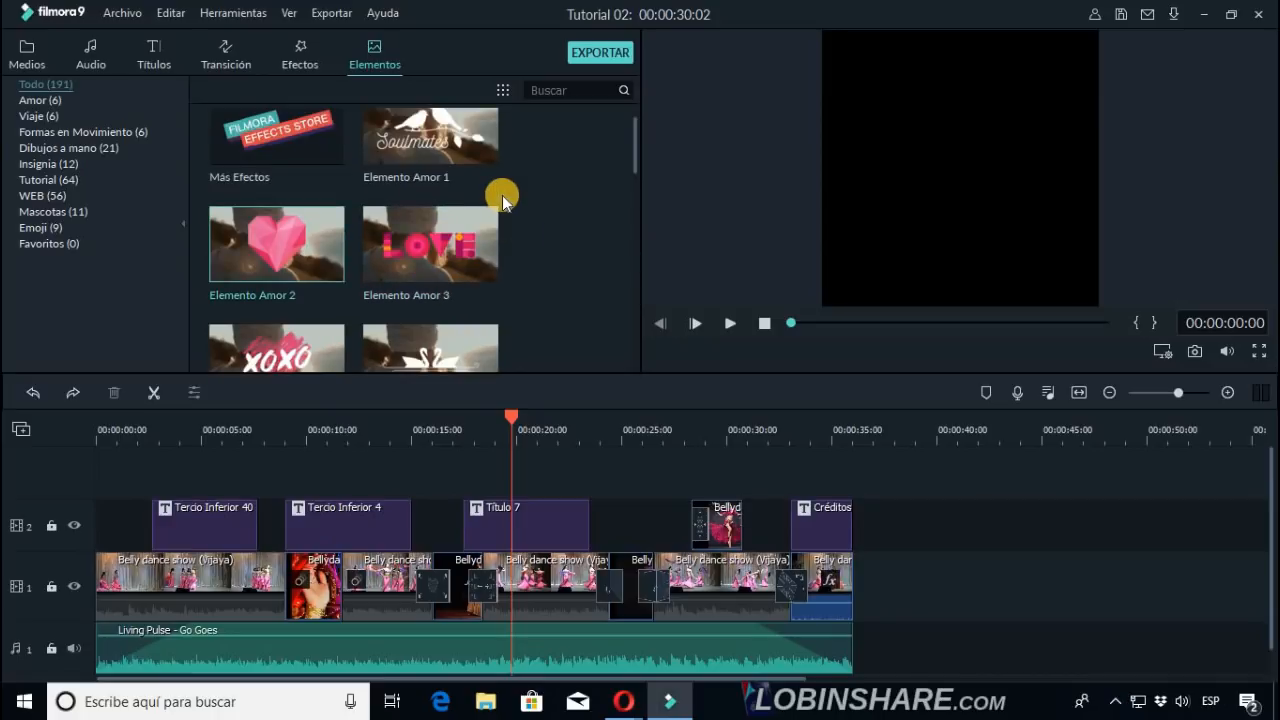
pyautogui.scroll(-3, 502, 195)
pyautogui.click(477, 130)
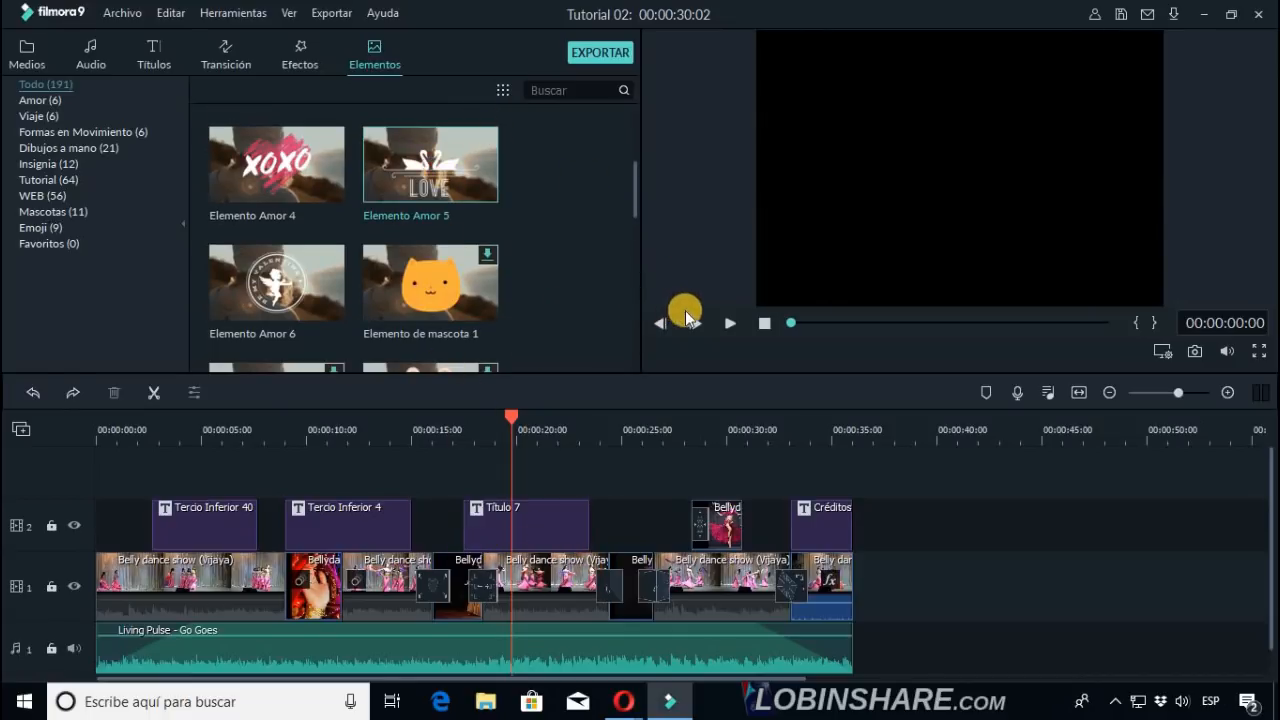
pyautogui.click(725, 323)
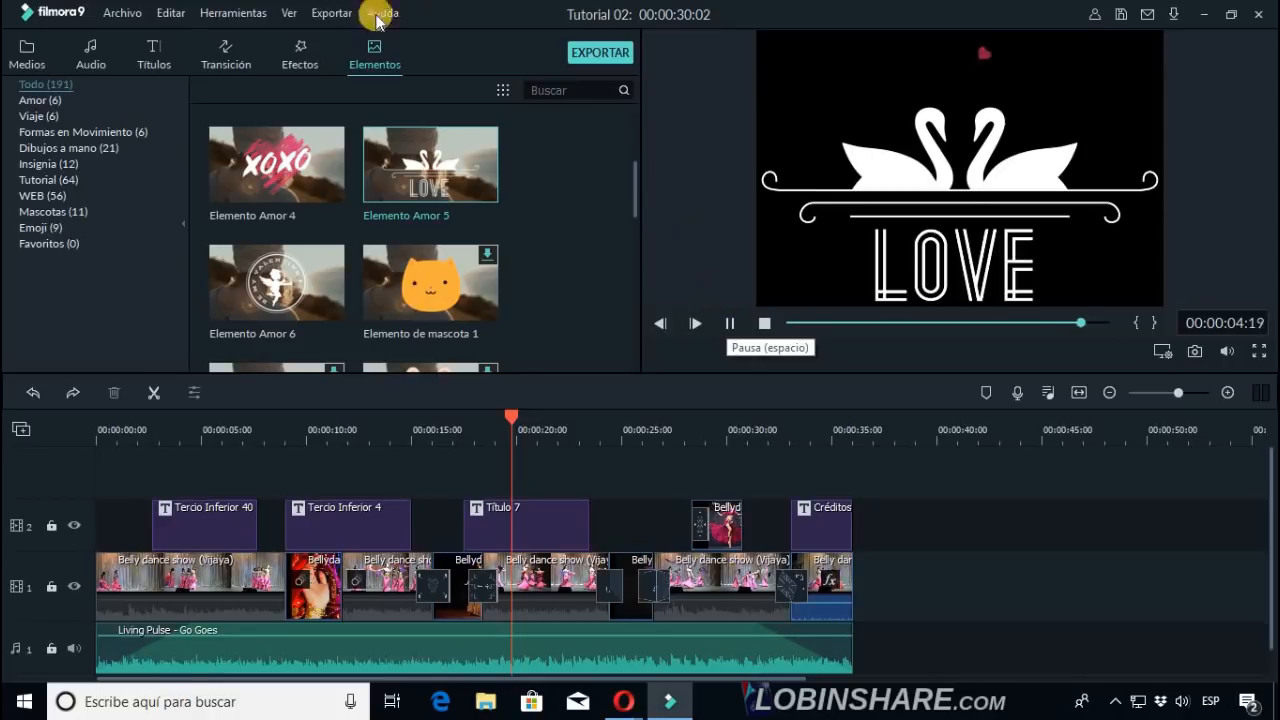
# Look through the element categories Viaje, Formas en Movimiento, Dibujos a mano and Mascotas, and return to the complete list.
pyautogui.click(30, 116)
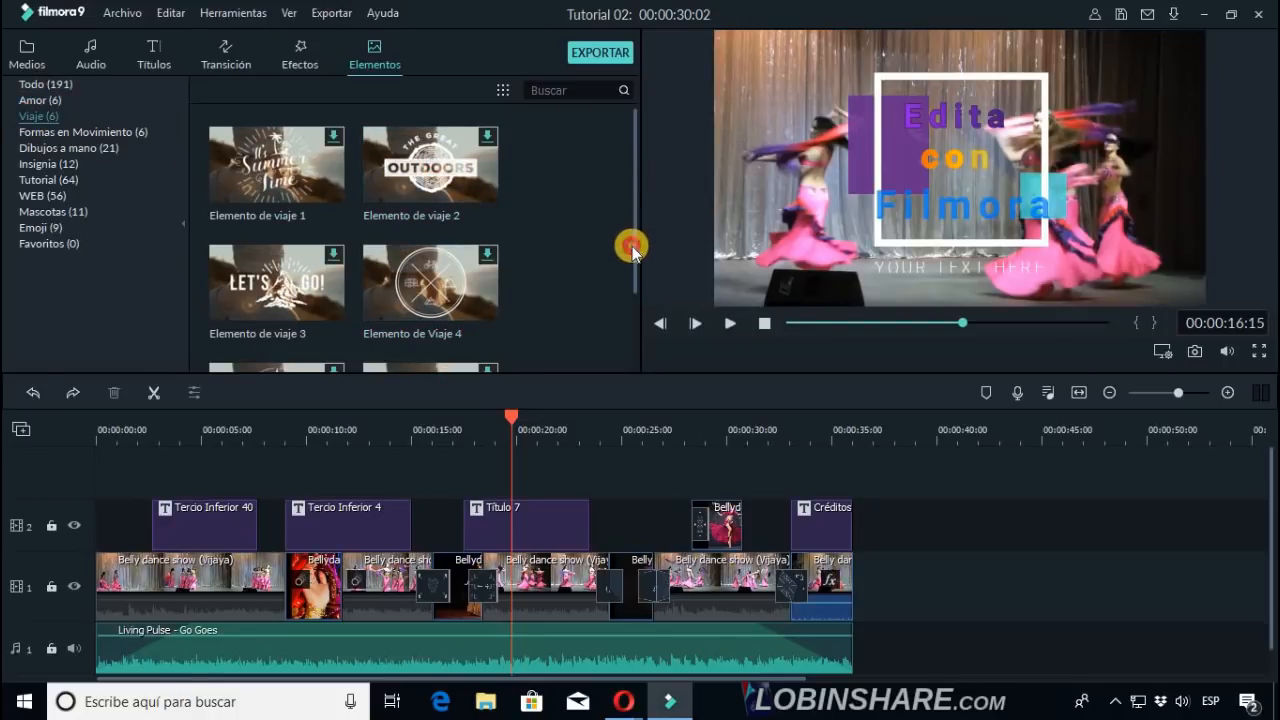
pyautogui.scroll(-3, 632, 290)
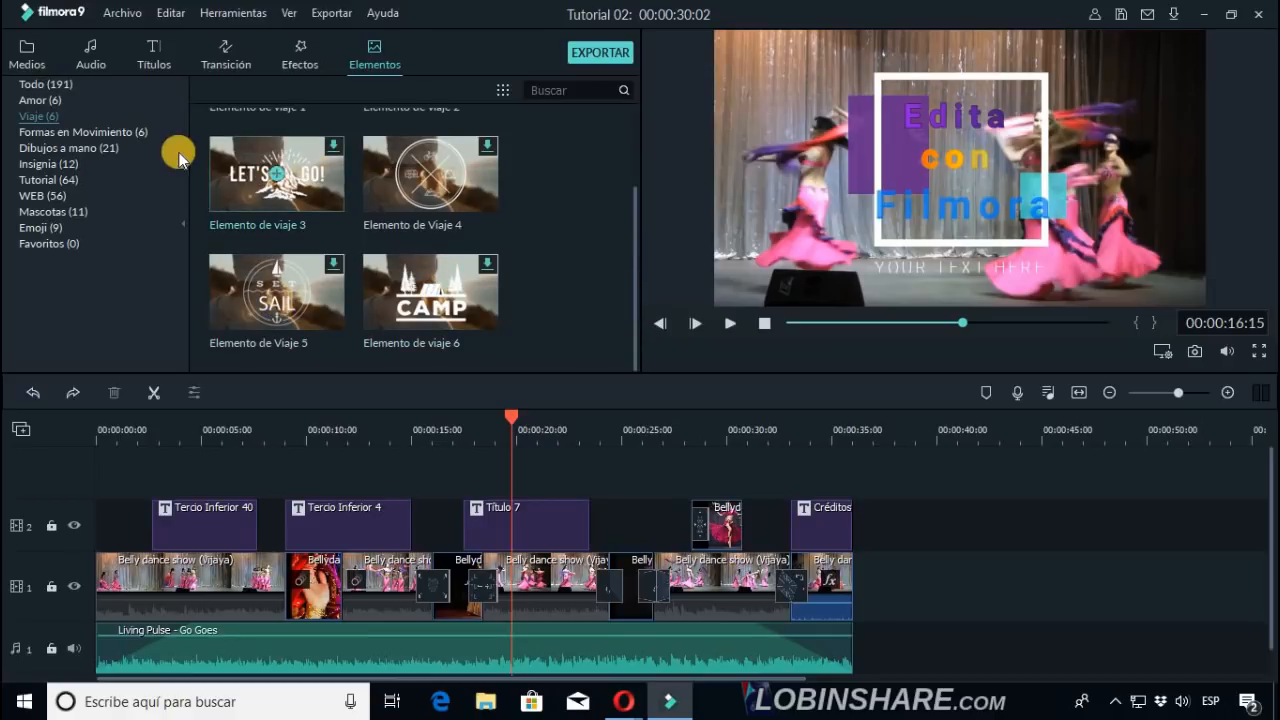
pyautogui.click(135, 135)
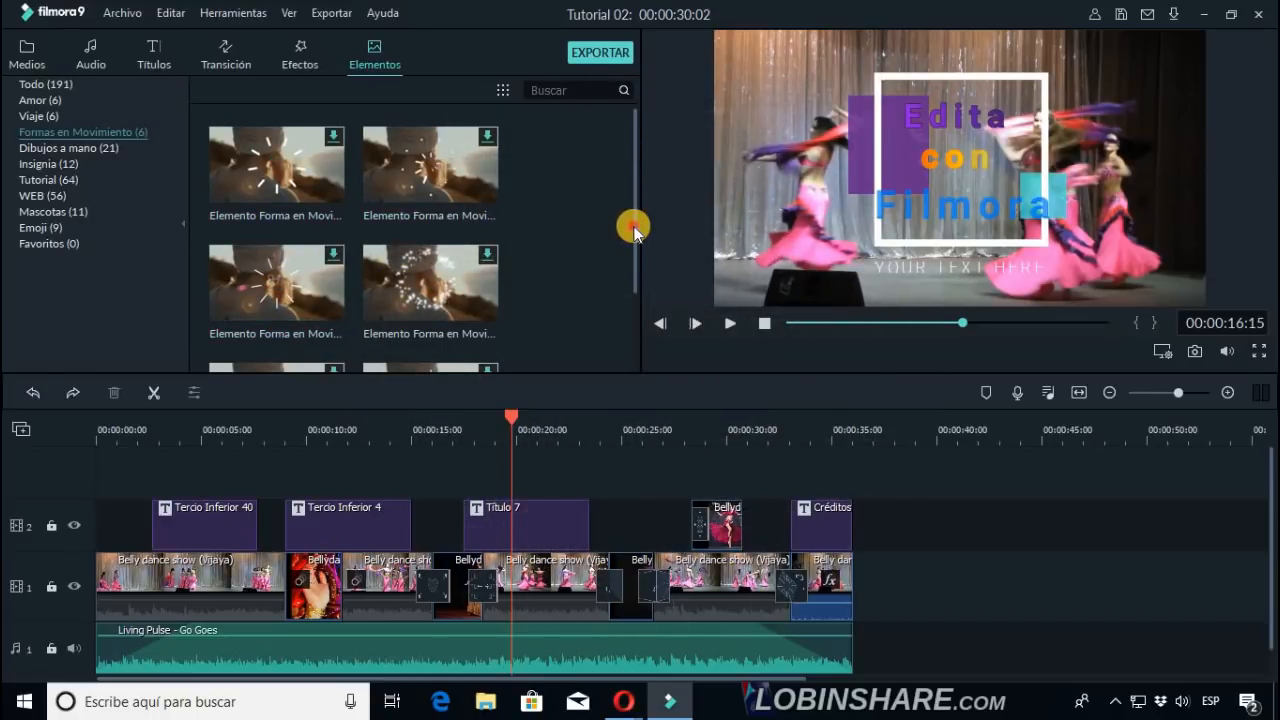
pyautogui.moveTo(634, 227); pyautogui.dragTo(628, 149)
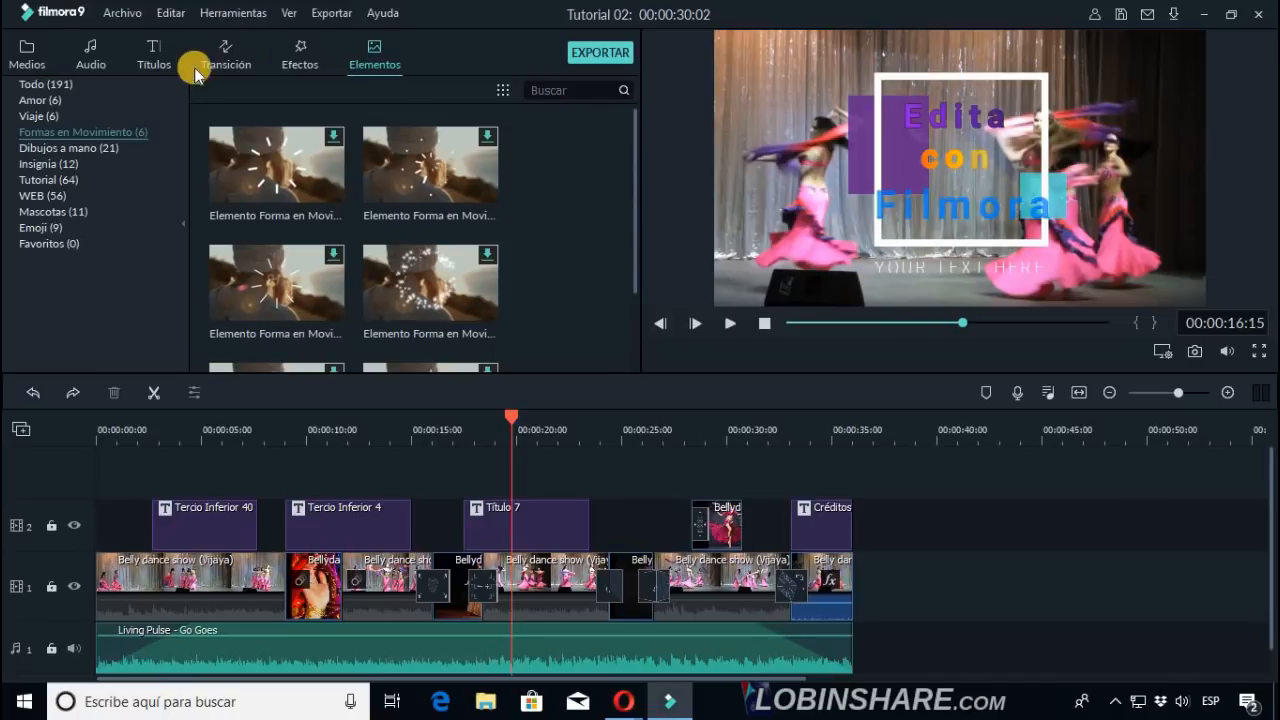
pyautogui.click(105, 148)
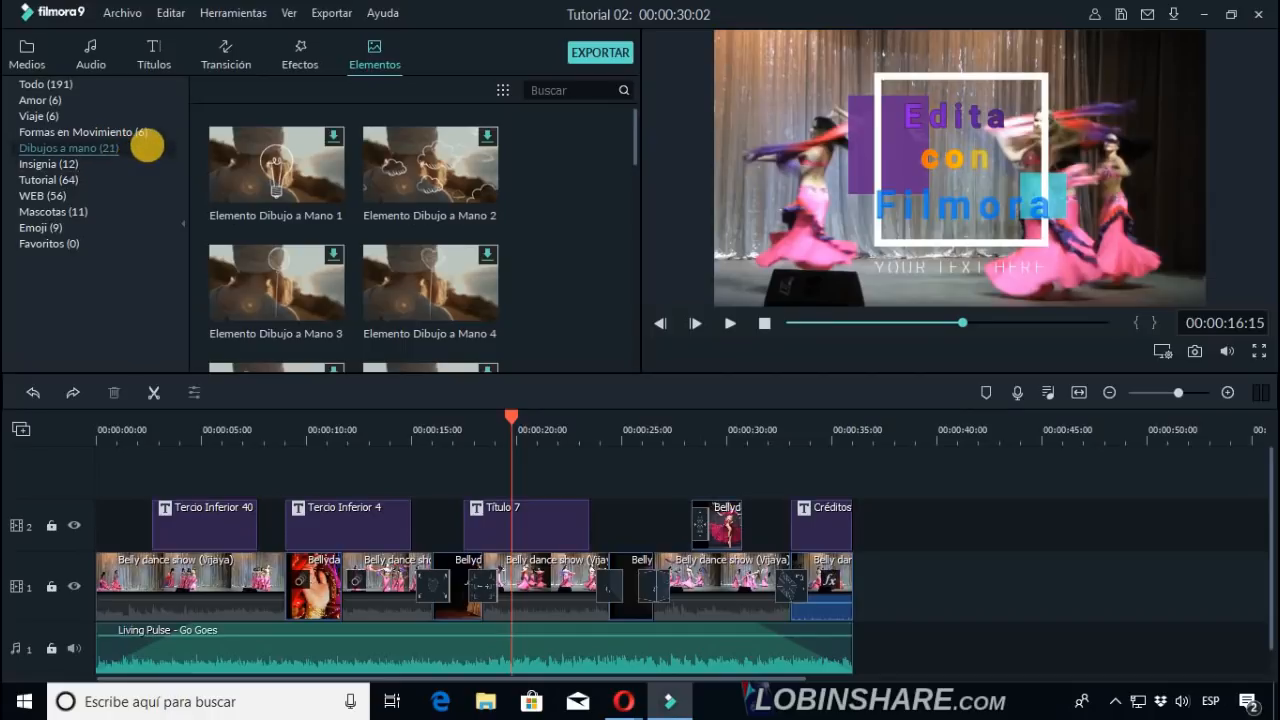
pyautogui.click(257, 194)
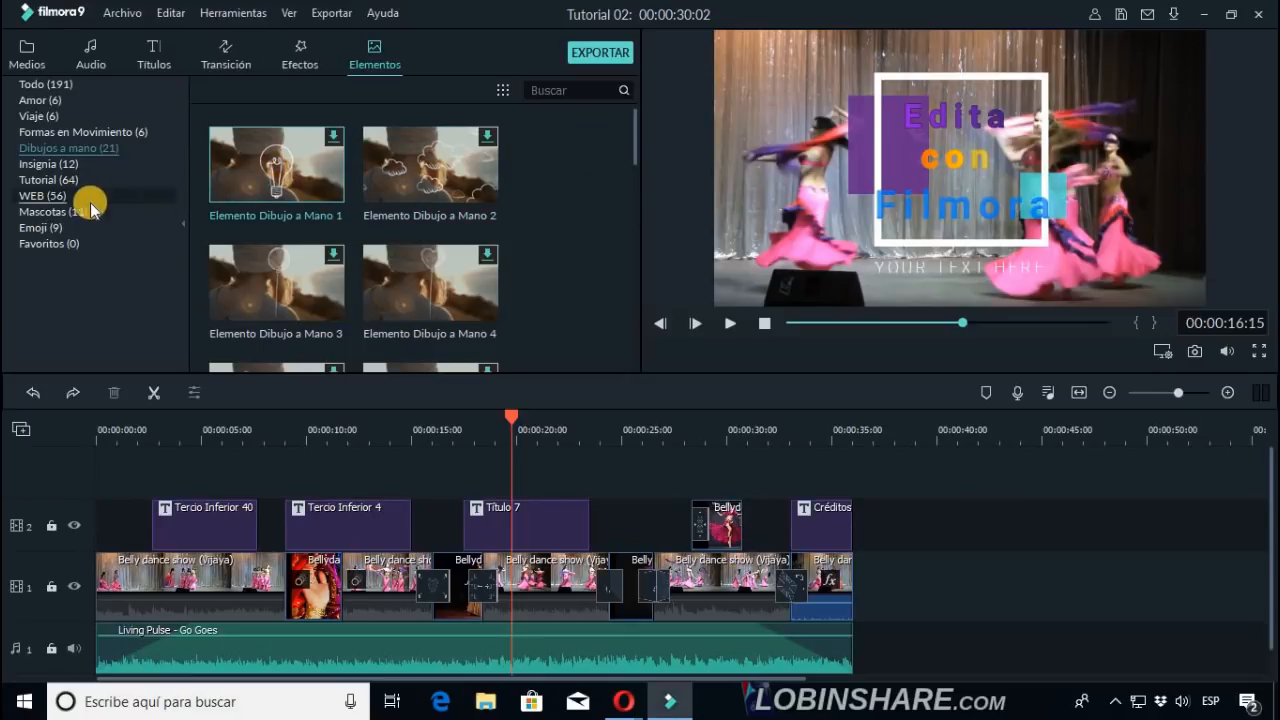
pyautogui.click(30, 211)
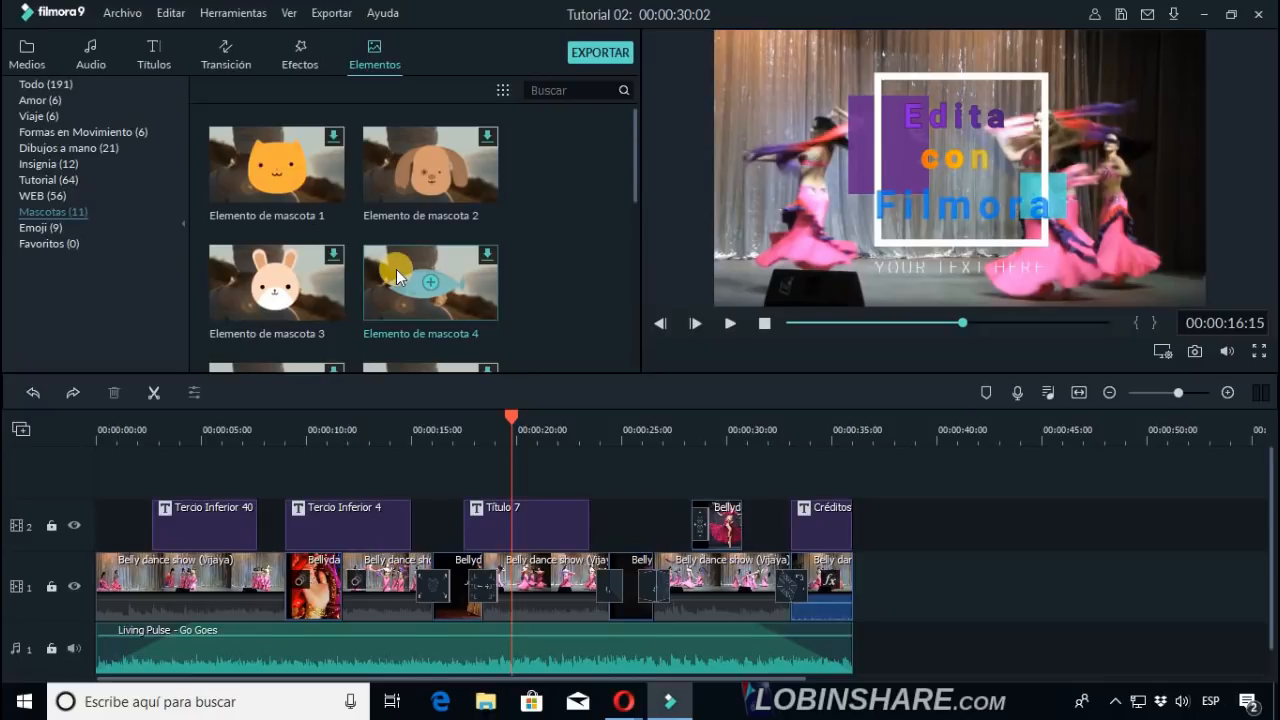
pyautogui.click(68, 84)
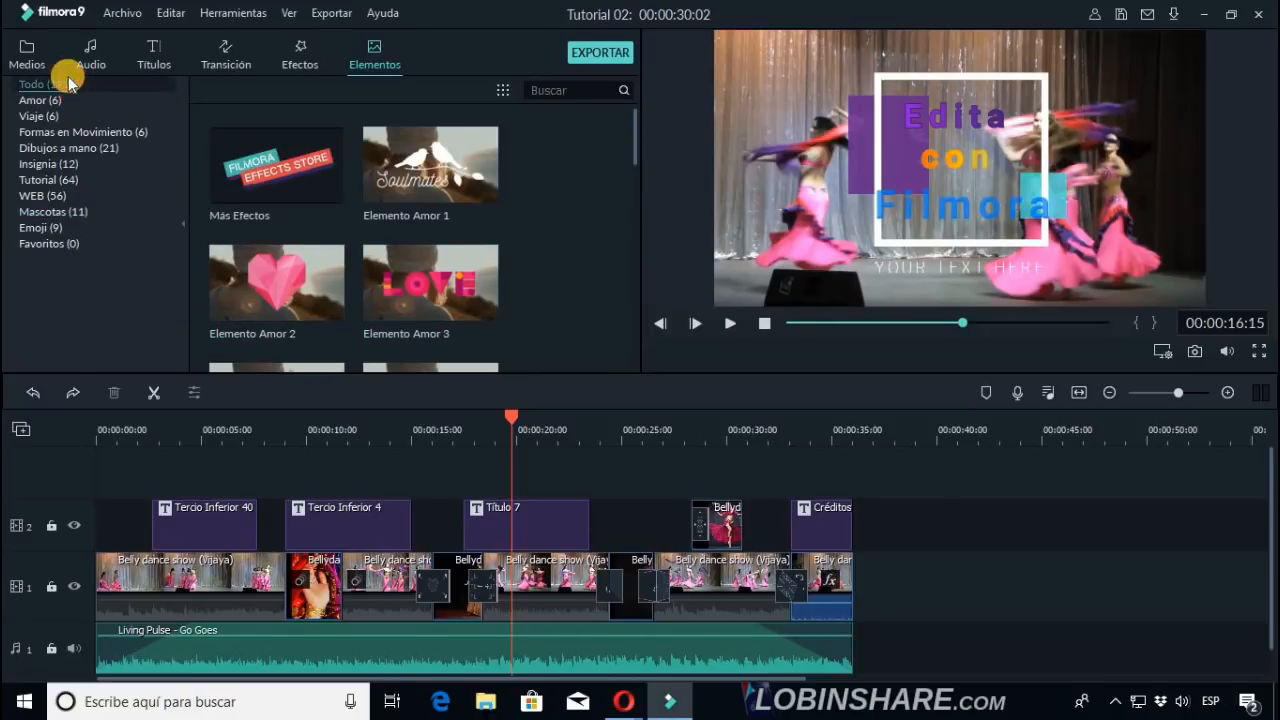
# Review the title, transition and effect libraries against the timeline and return to the elements library.
pyautogui.click(160, 63)
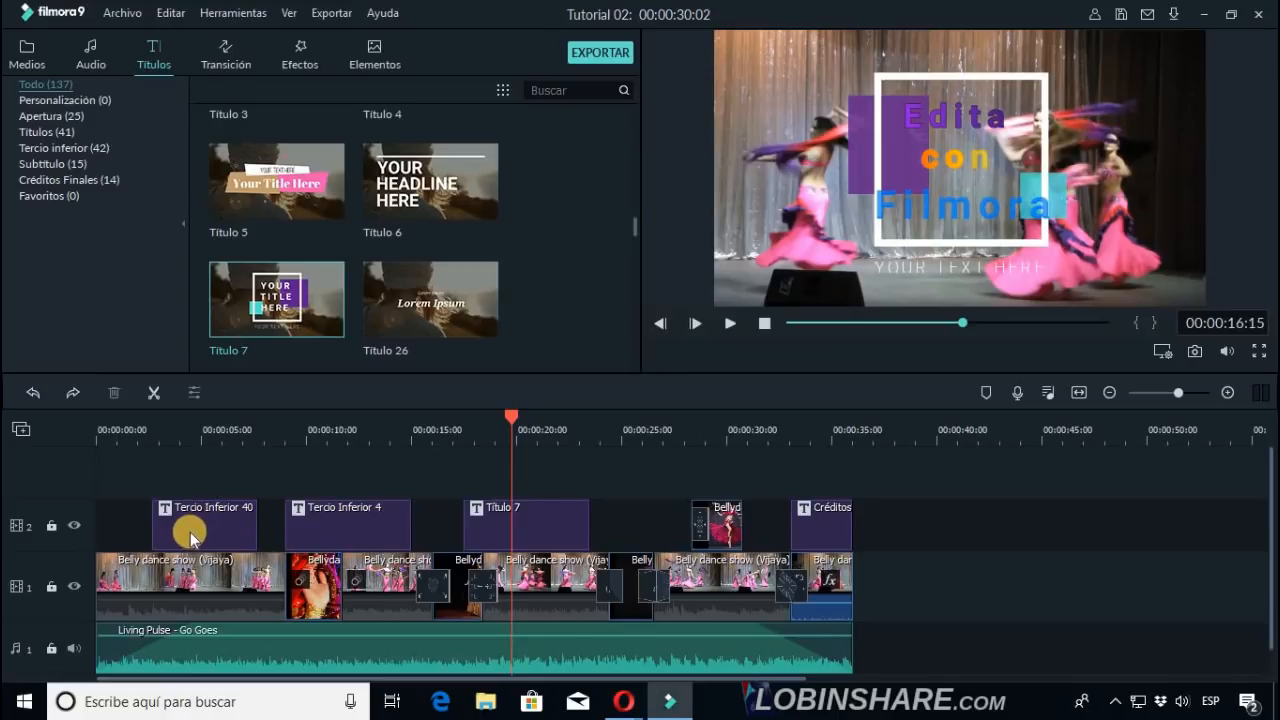
pyautogui.click(248, 44)
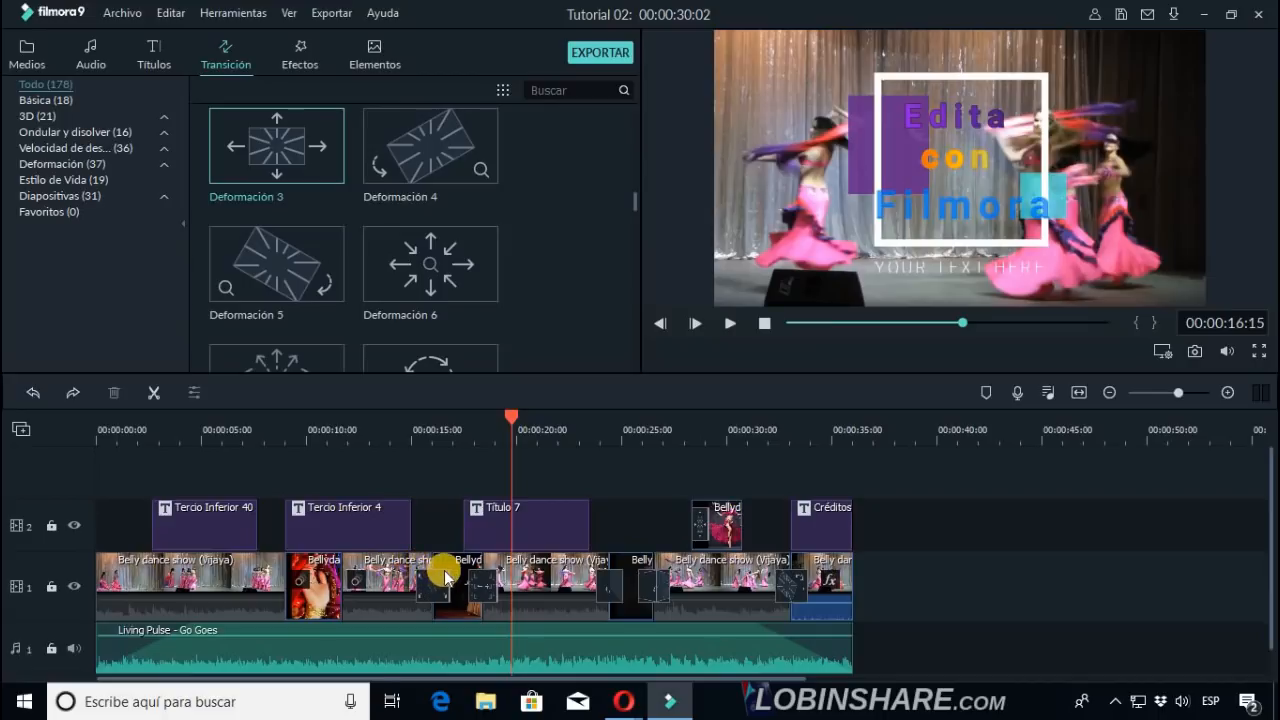
pyautogui.click(311, 58)
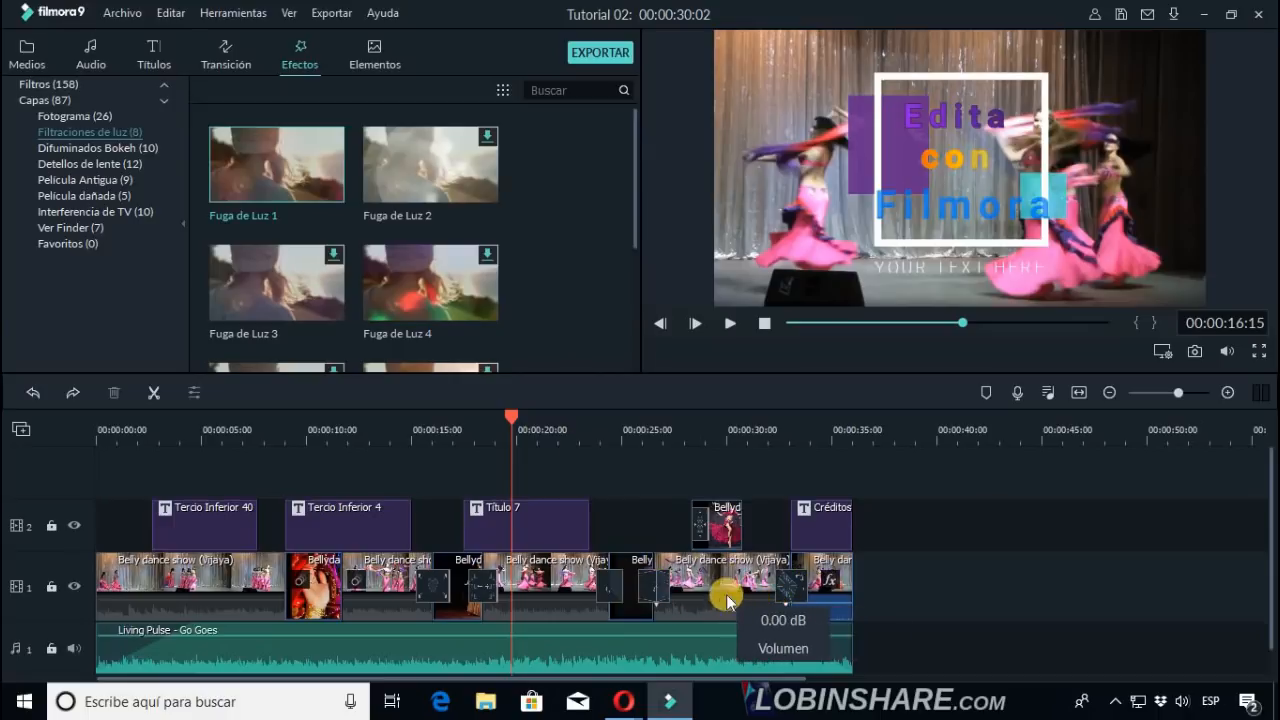
pyautogui.click(364, 50)
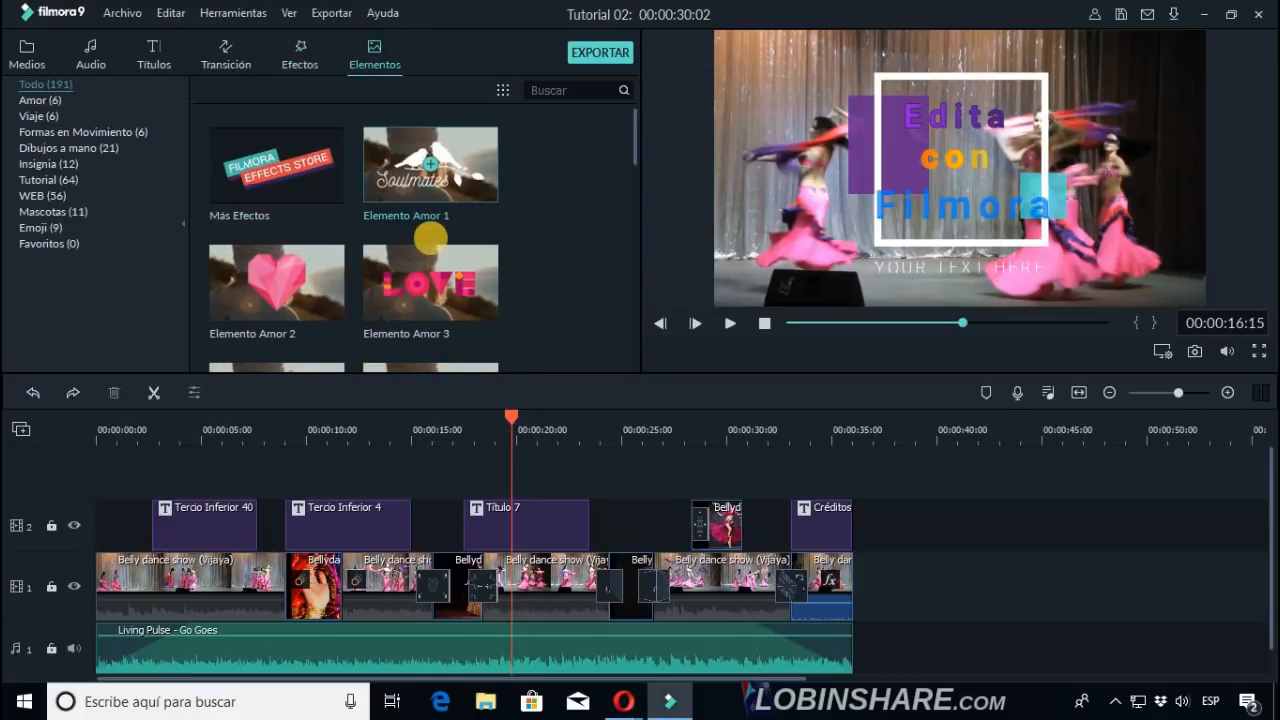
# Preview Elemento Amor 3, place it within the first dance clip on video track 1 beneath the Tercio Inferior 40 title, and play that section.
pyautogui.click(433, 258)
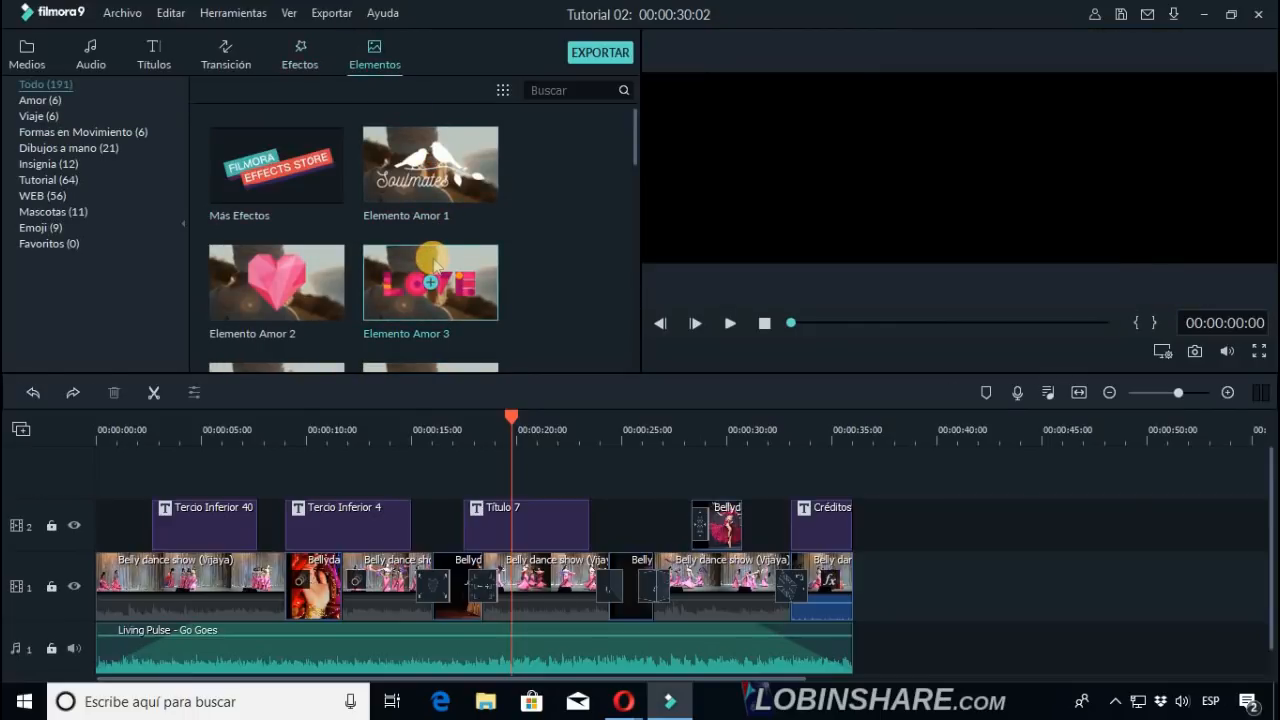
pyautogui.click(727, 324)
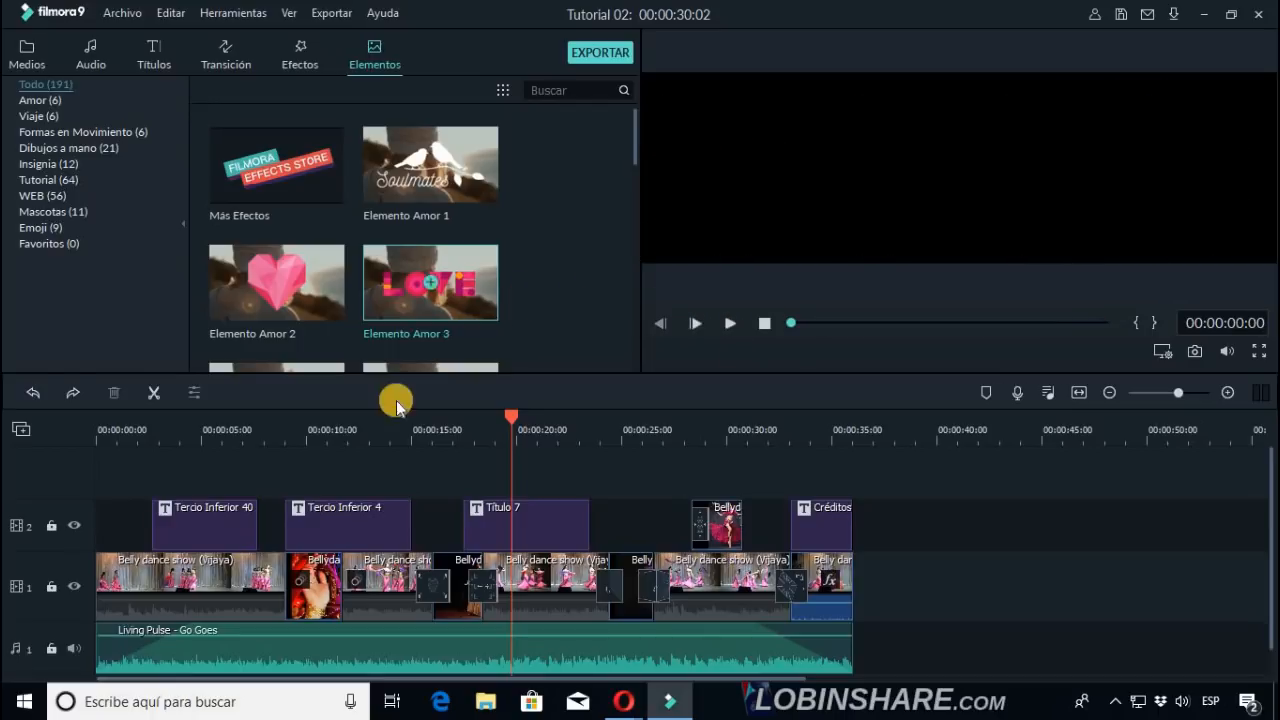
pyautogui.moveTo(463, 291); pyautogui.dragTo(157, 590)
pyautogui.click(127, 430)
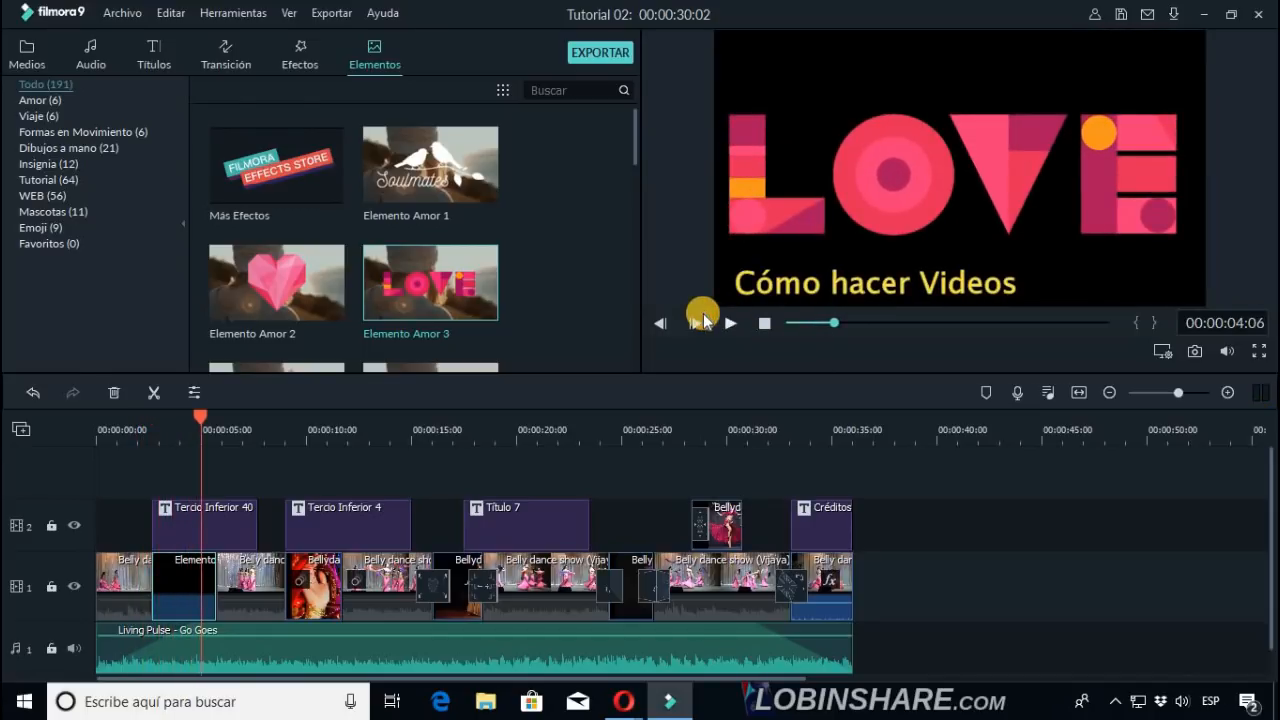
# Undo placing the element within the first dance clip and add a new video track to the timeline.
pyautogui.click(33, 392)
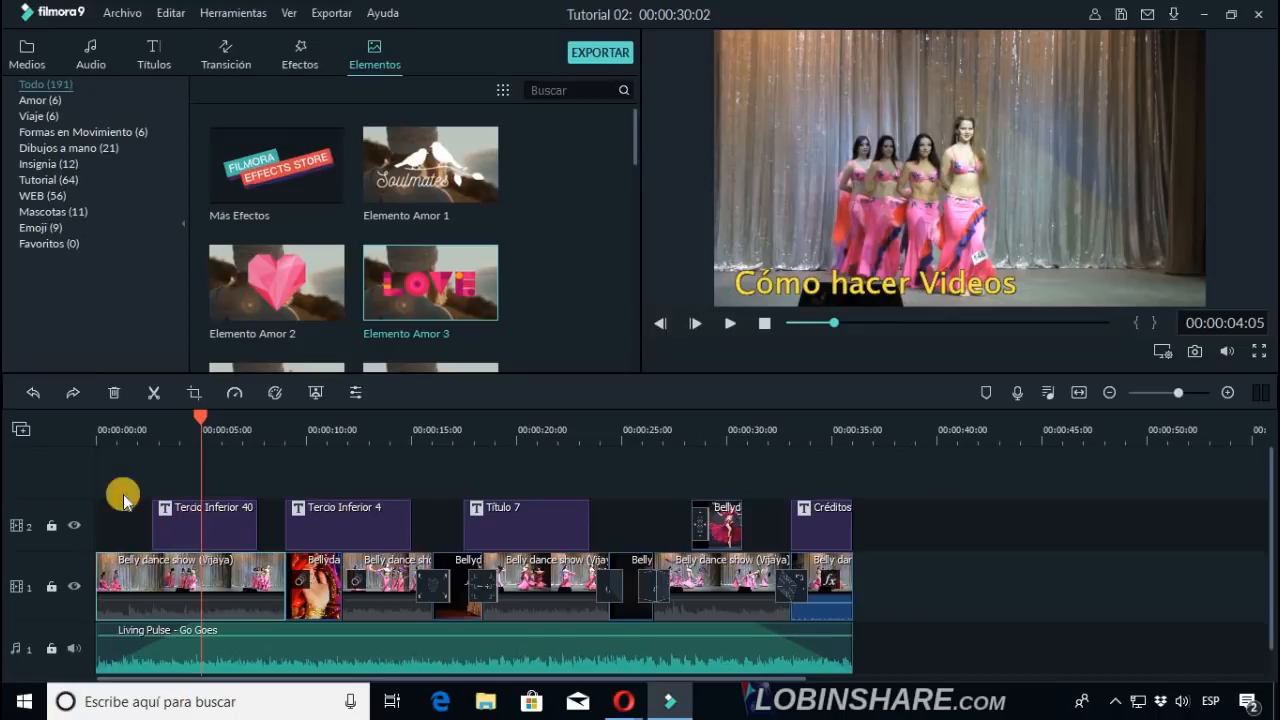
pyautogui.click(22, 429)
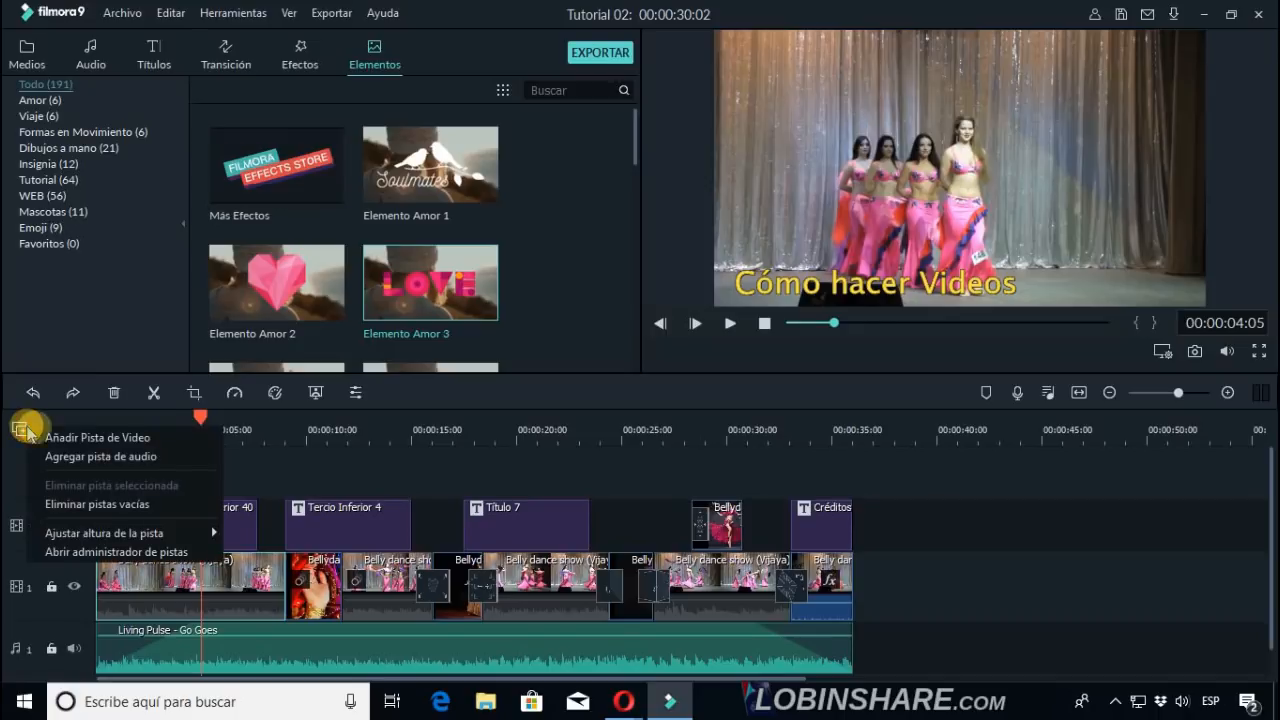
pyautogui.click(46, 437)
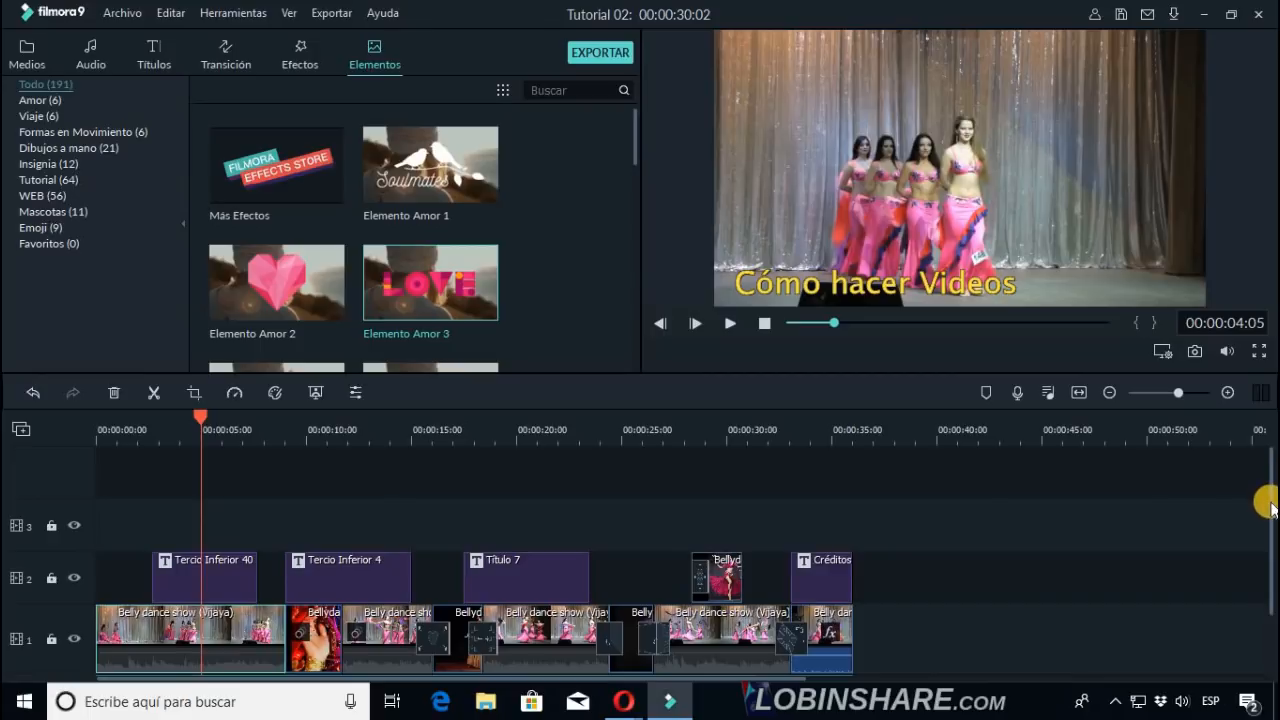
pyautogui.moveTo(1268, 503); pyautogui.dragTo(1263, 545)
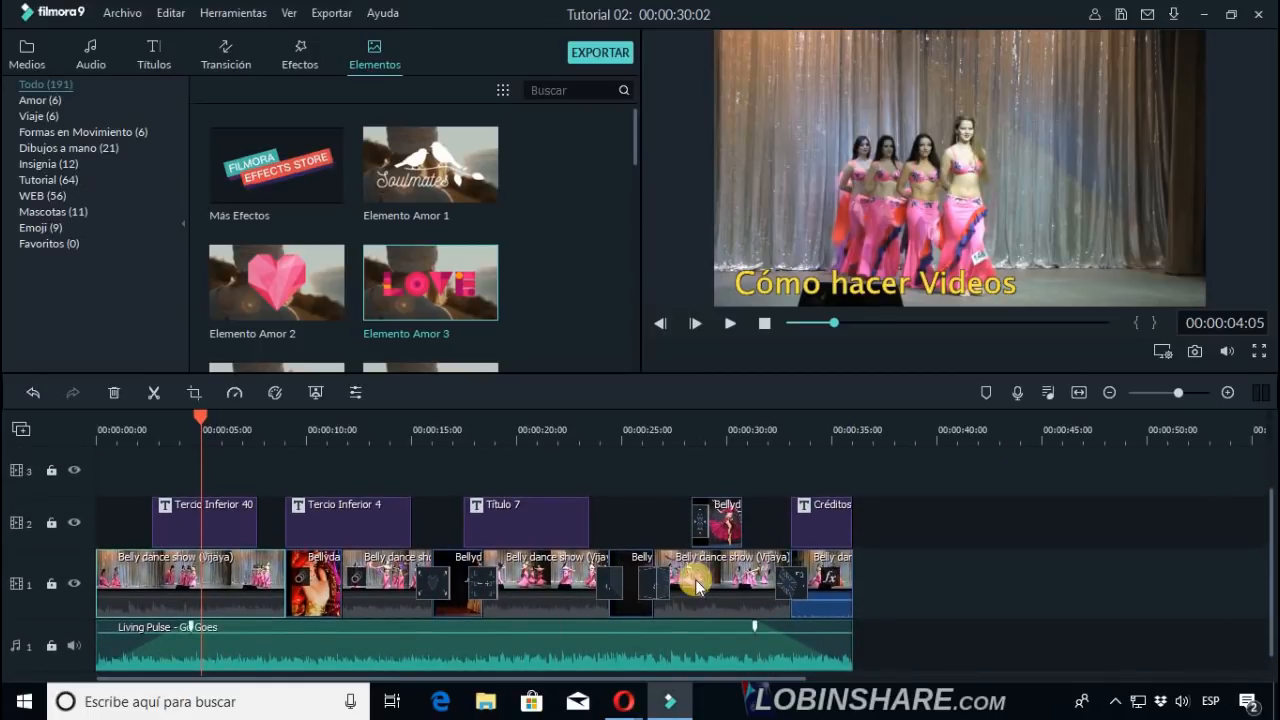
# Try the Pequeña height for the timeline tracks.
pyautogui.click(24, 430)
pyautogui.moveTo(160, 533)
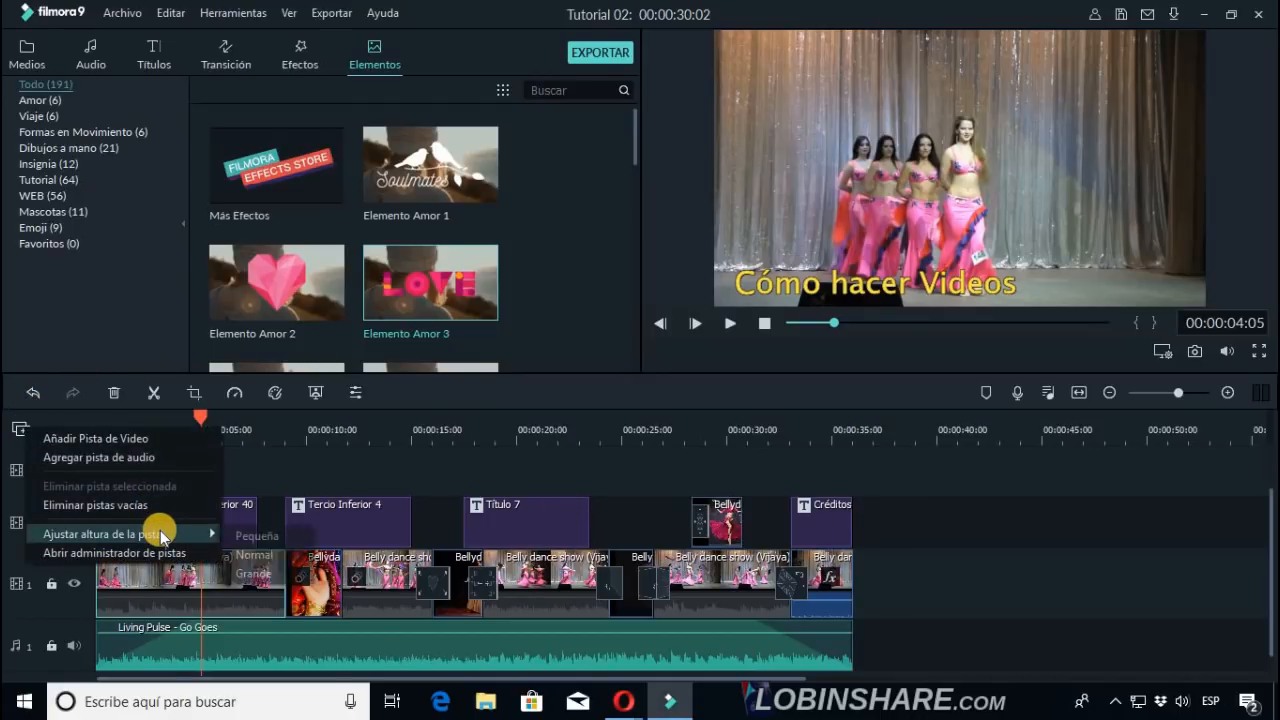
pyautogui.click(233, 538)
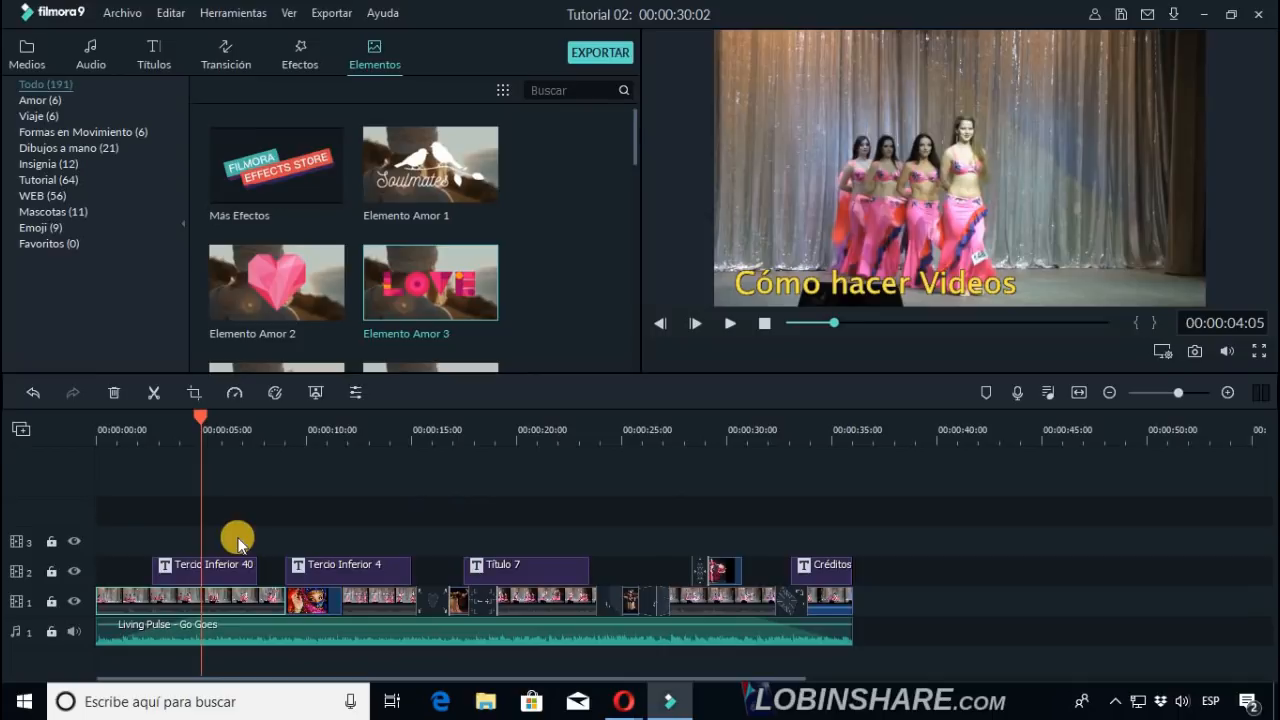
# Set the height of the timeline tracks to Normal.
pyautogui.click(20, 434)
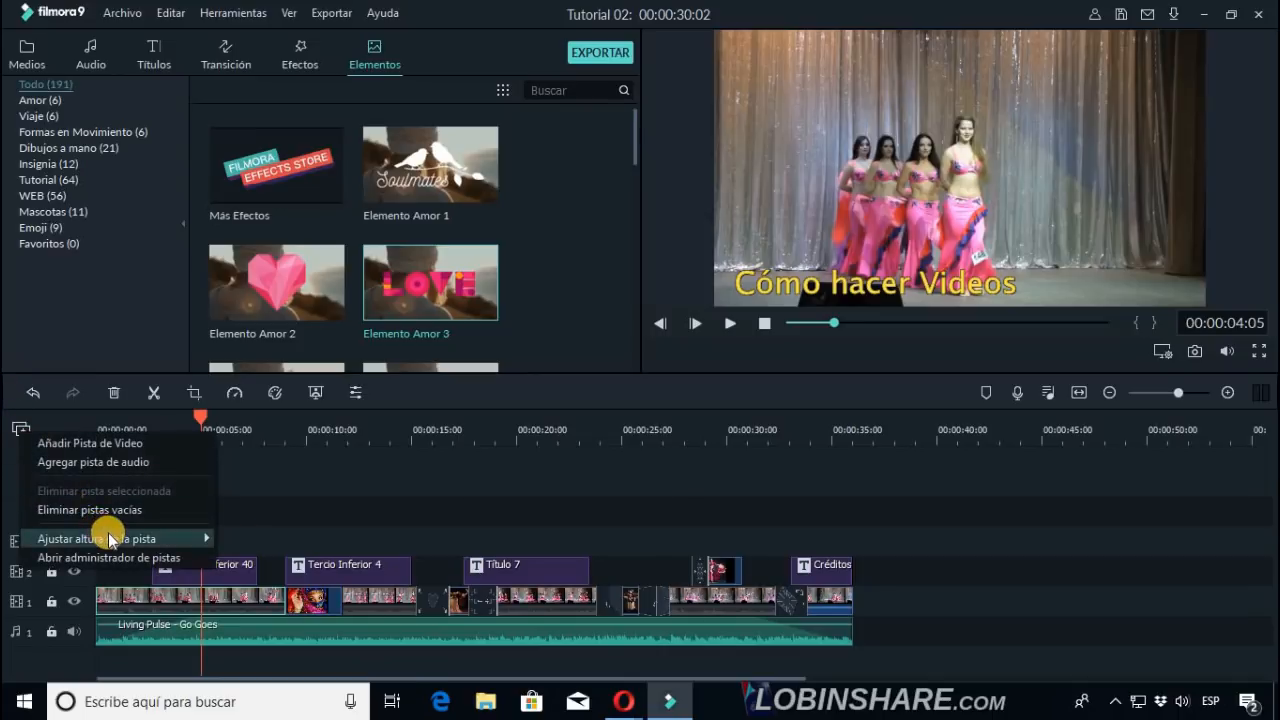
pyautogui.moveTo(110, 540)
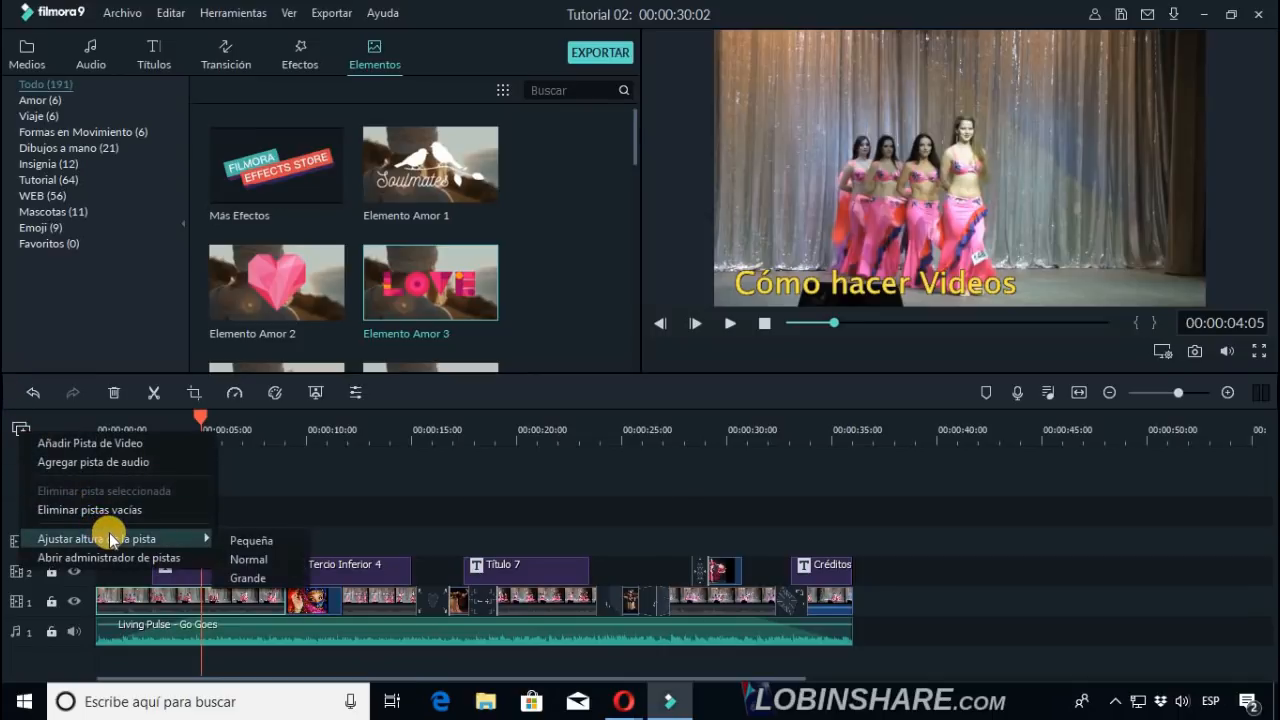
pyautogui.click(270, 559)
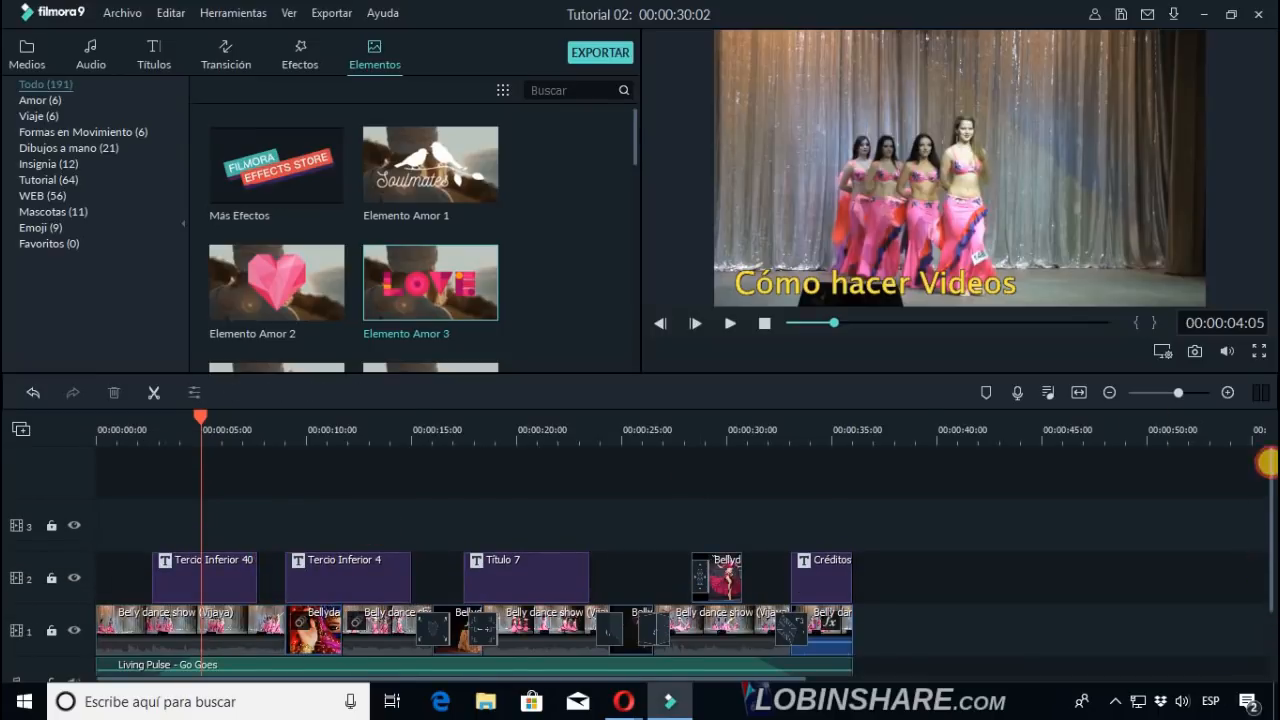
pyautogui.moveTo(1266, 455); pyautogui.dragTo(1266, 503)
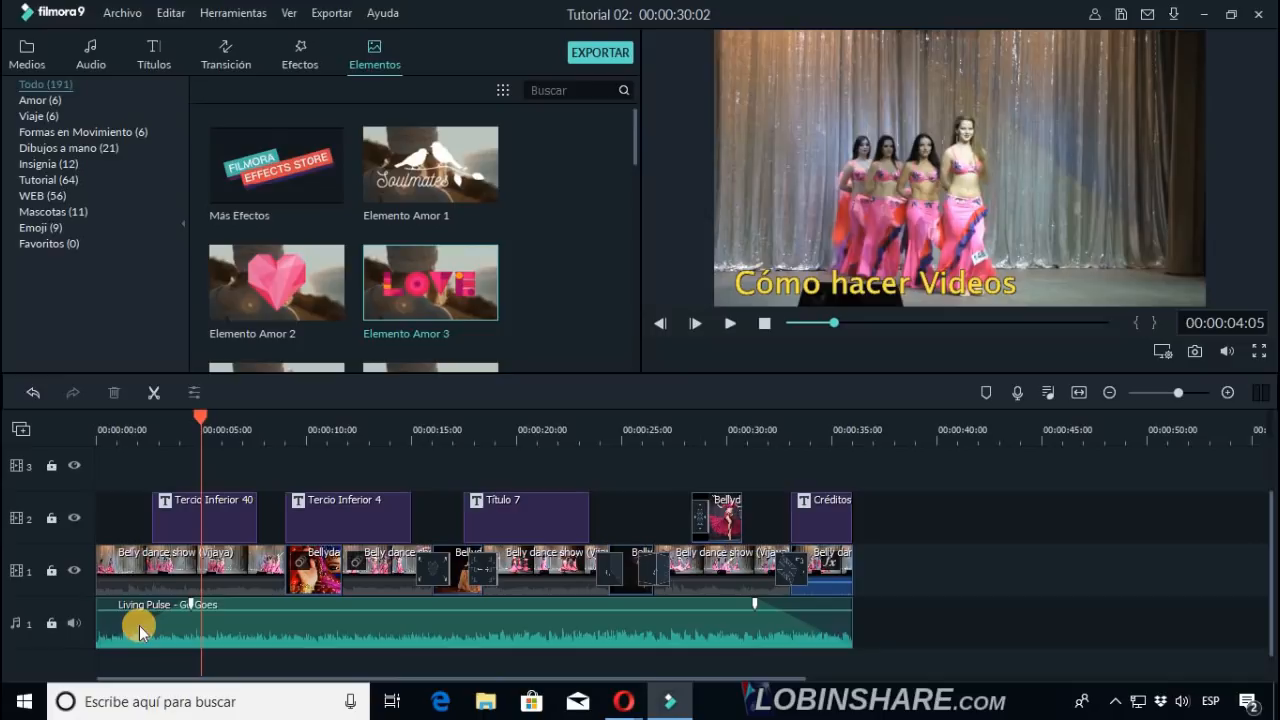
# Place Elemento Amor 3 on video track 3 over the end of the first dance clip and play that section.
pyautogui.click(465, 302)
pyautogui.moveTo(465, 298); pyautogui.dragTo(217, 473)
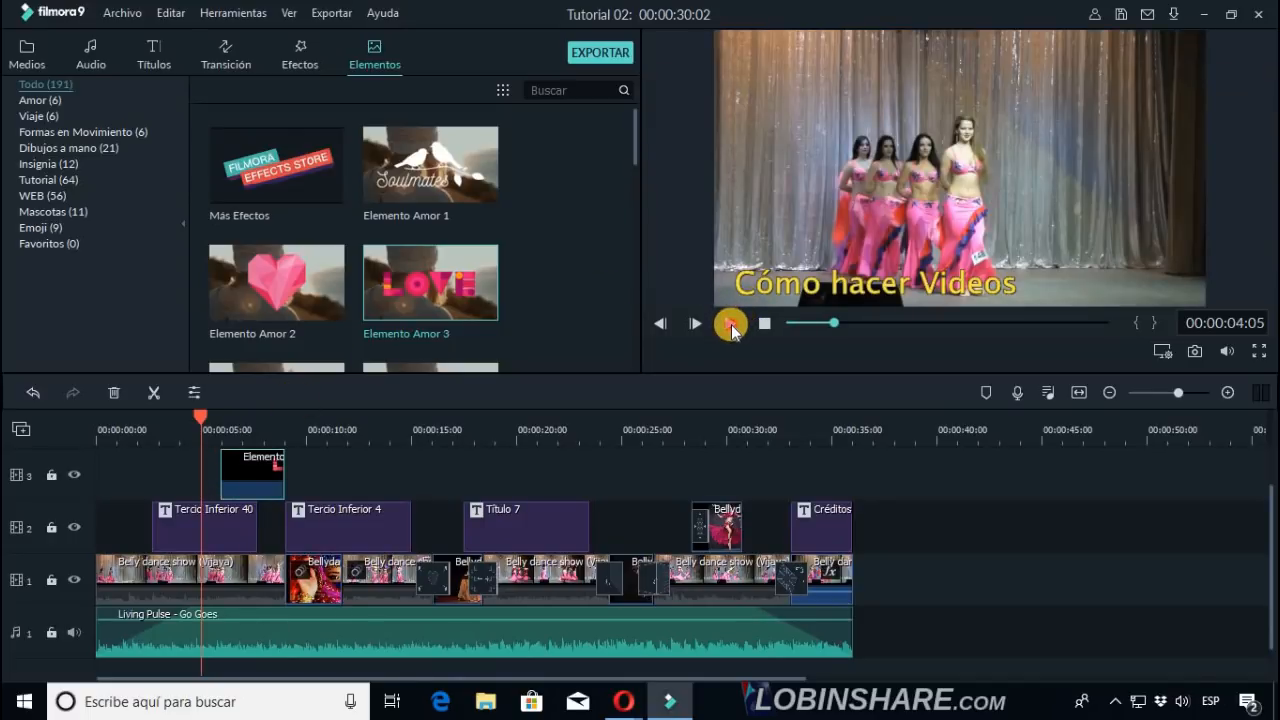
pyautogui.click(731, 325)
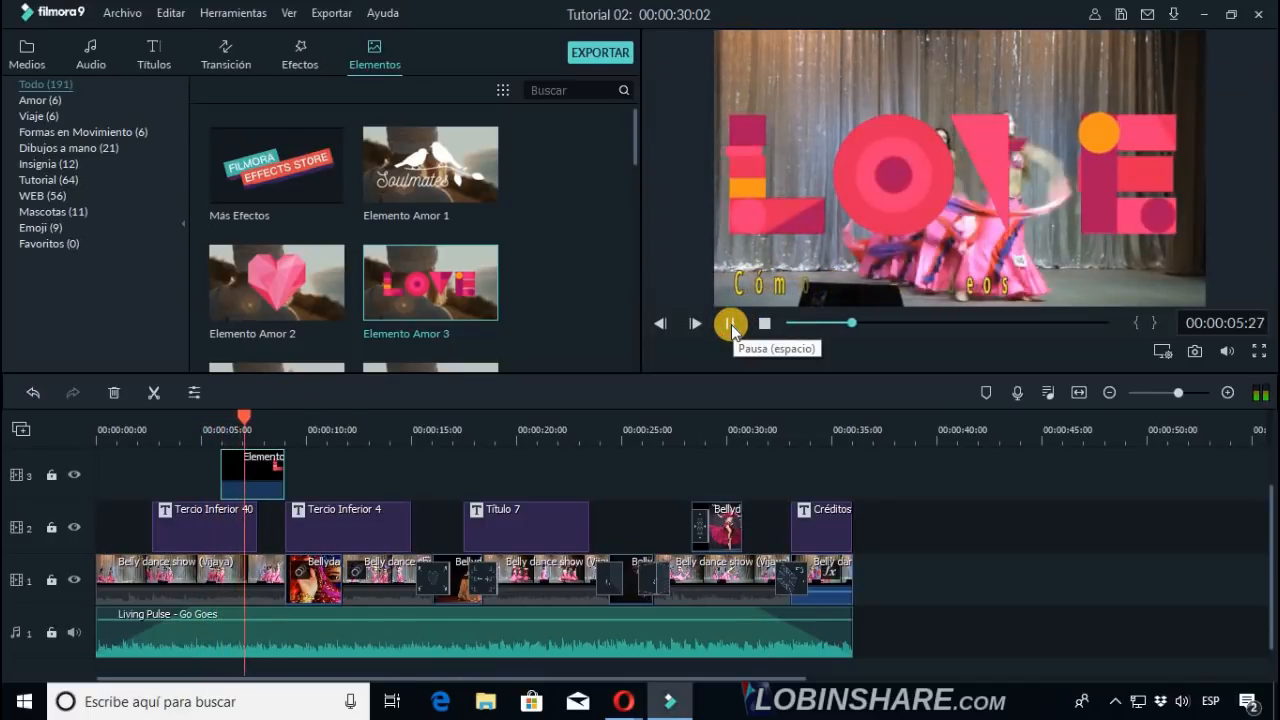
pyautogui.click(731, 325)
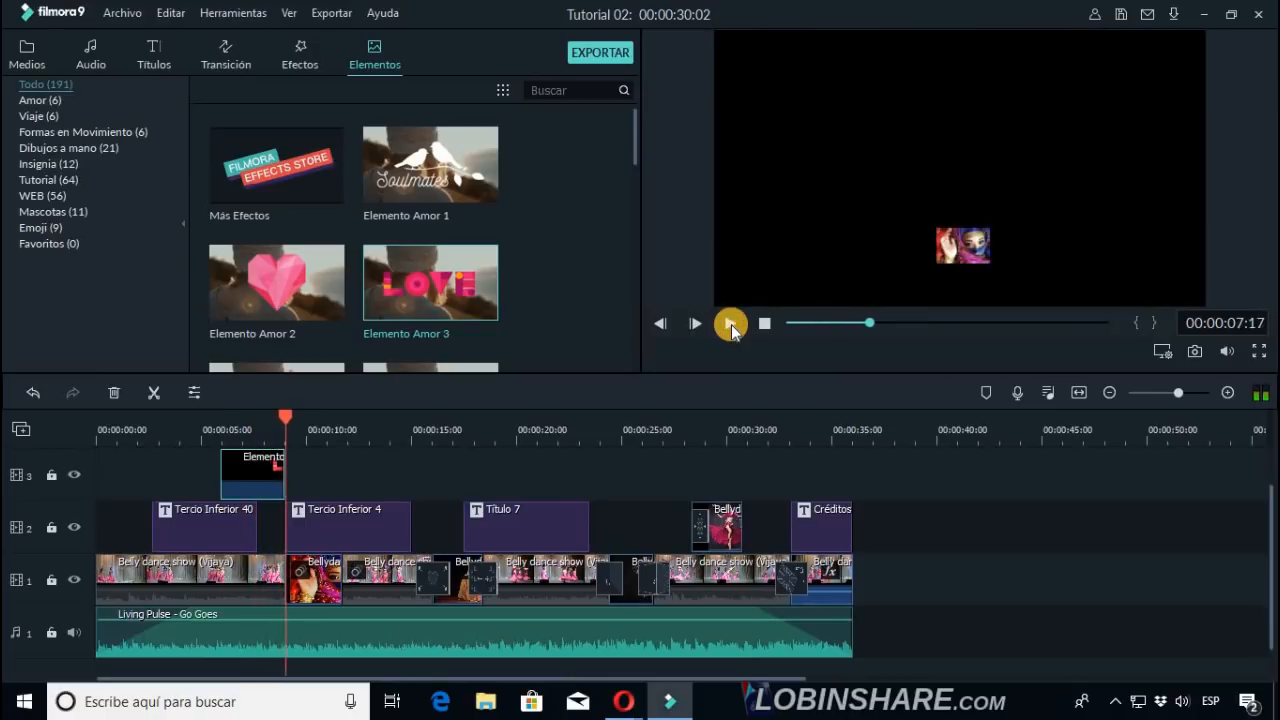
# Shrink the LOVE element and move it into the upper-right corner of the video frame.
pyautogui.click(256, 429)
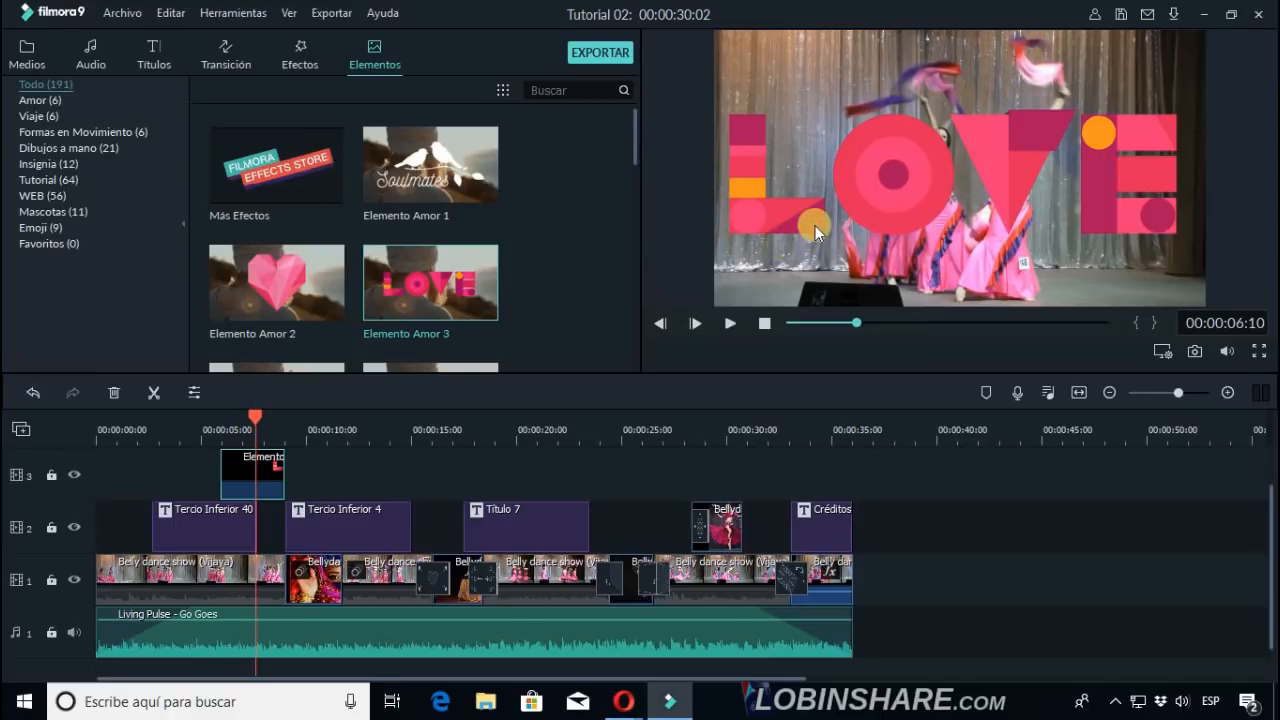
pyautogui.doubleClick(245, 480)
pyautogui.click(903, 197)
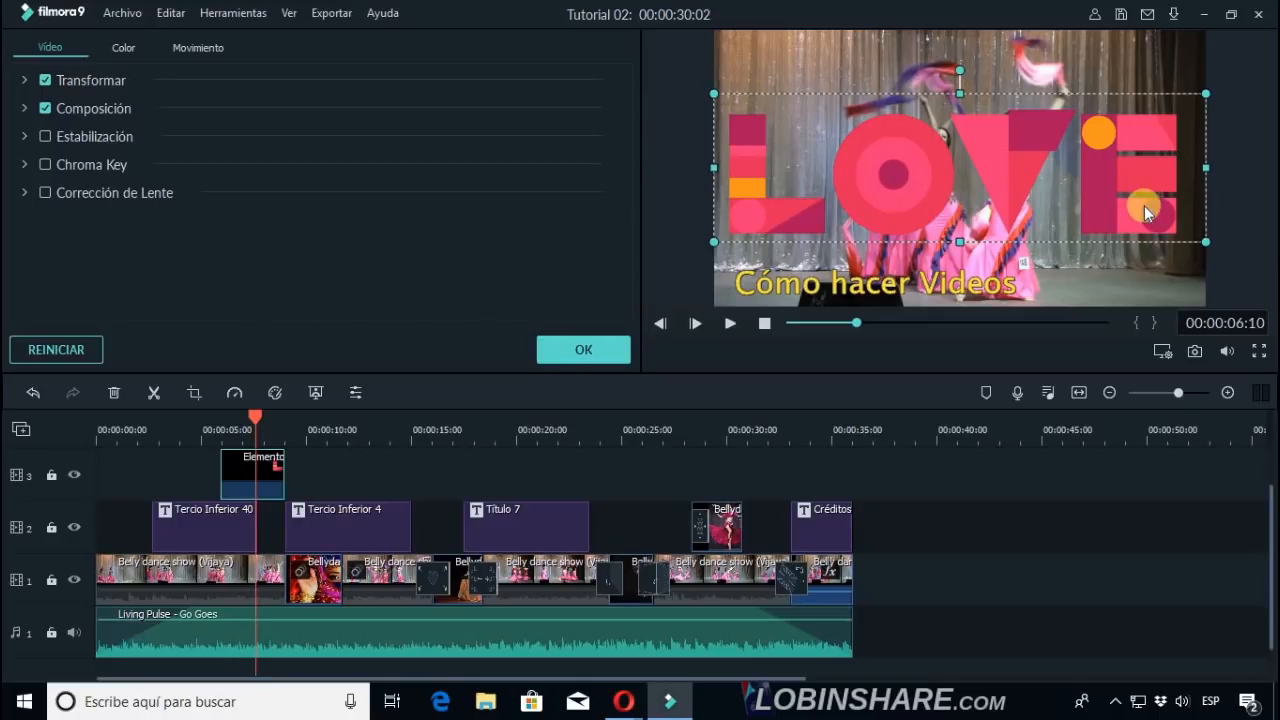
pyautogui.moveTo(1193, 238); pyautogui.dragTo(1073, 77)
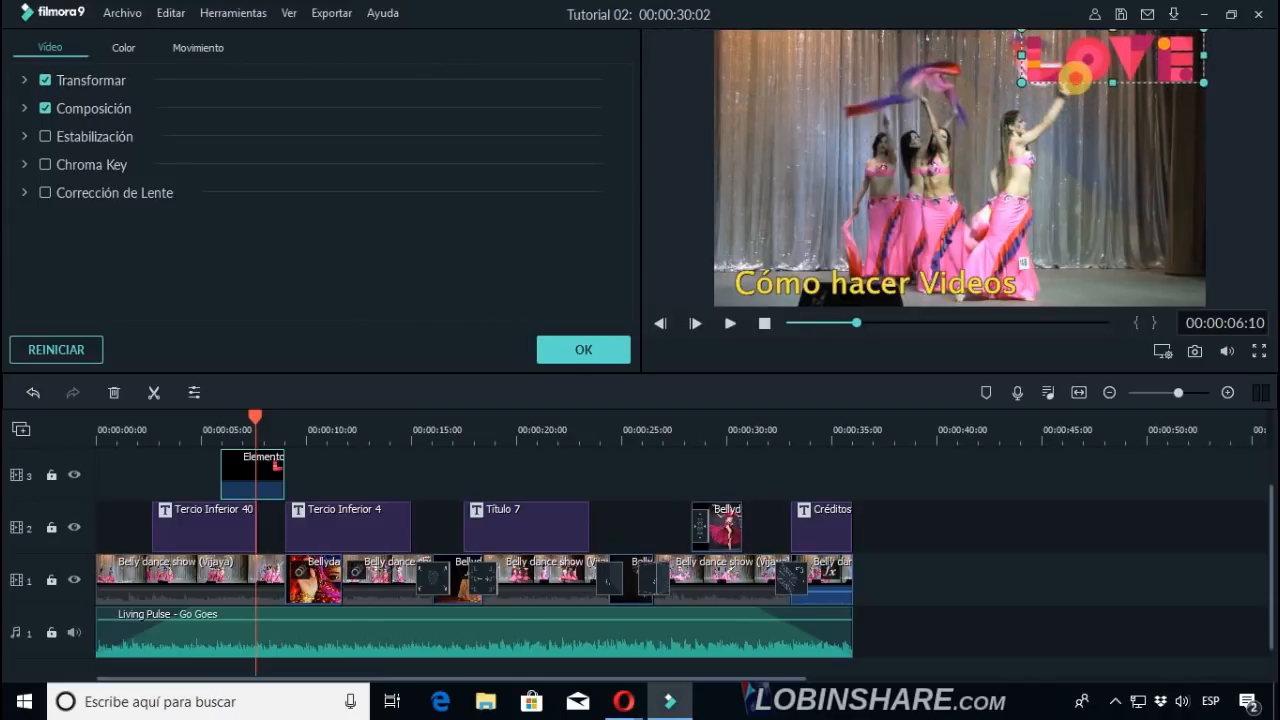
pyautogui.click(566, 350)
# Find Elemento Amor 4 further down the elements list and preview it.
pyautogui.scroll(-3, 634, 266)
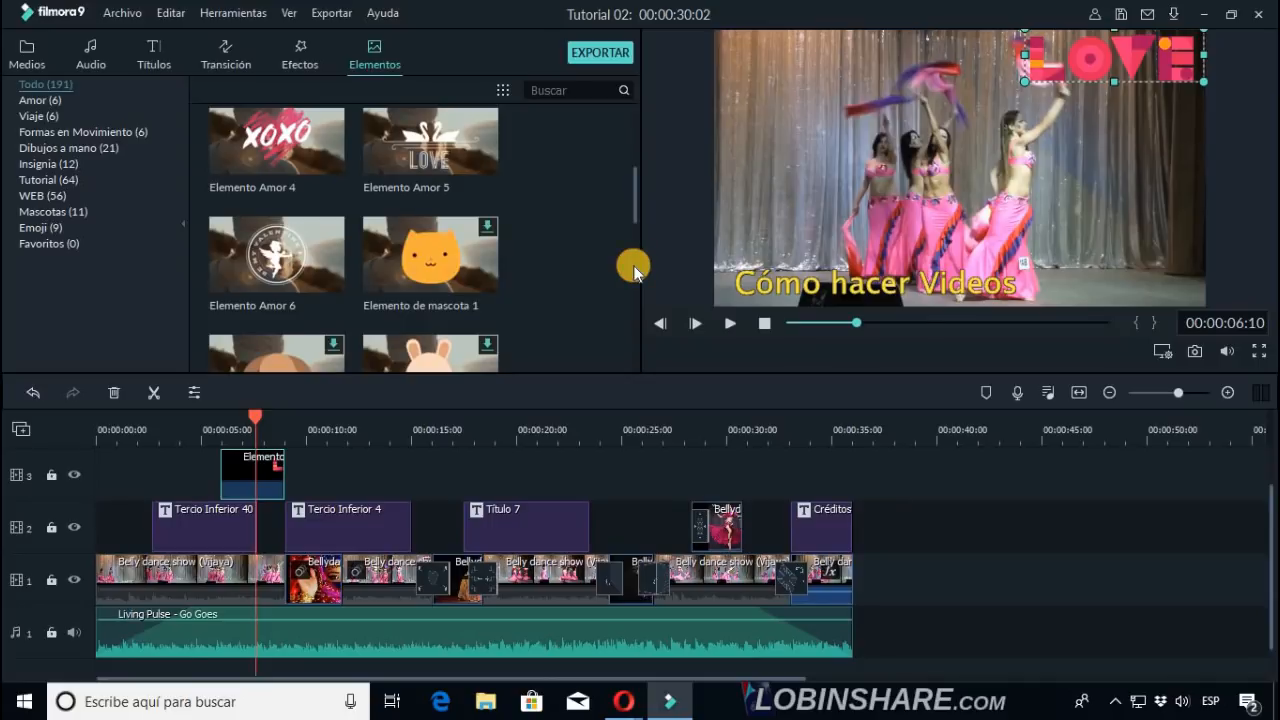
pyautogui.click(334, 168)
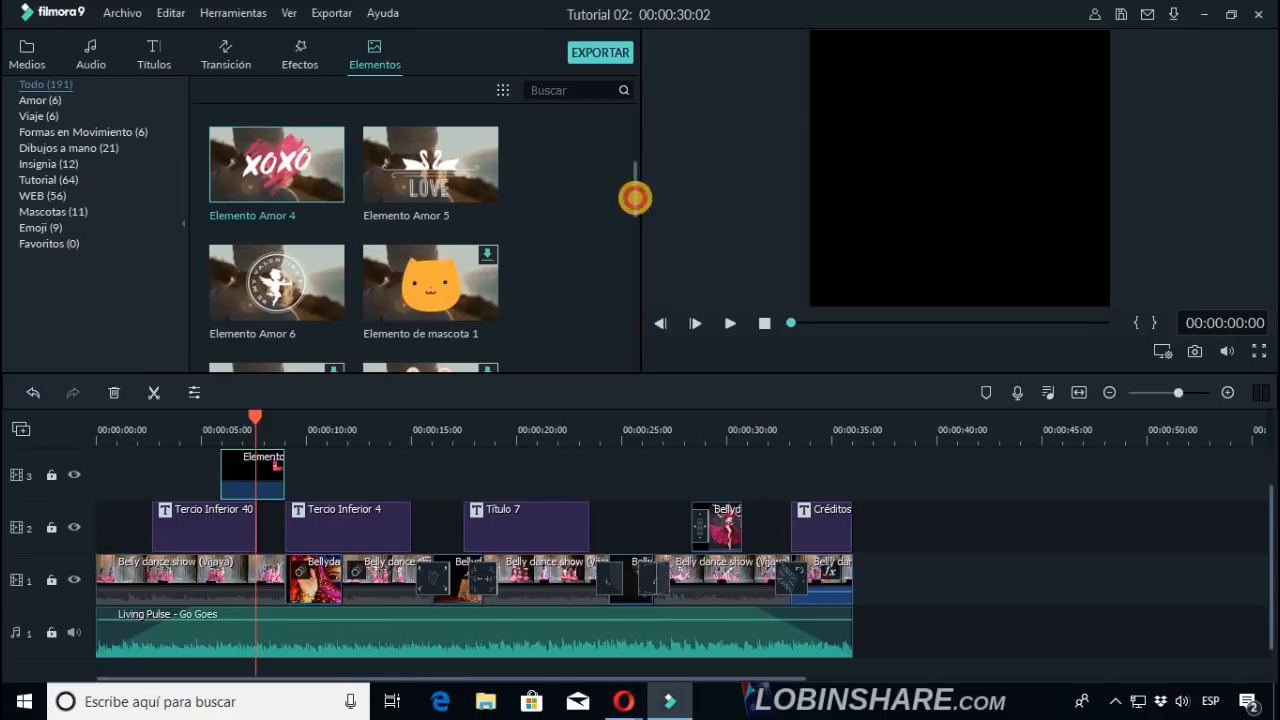
pyautogui.moveTo(634, 197)
pyautogui.mouseDown()
pyautogui.moveTo(631, 140)
pyautogui.moveTo(614, 198)
pyautogui.mouseUp()
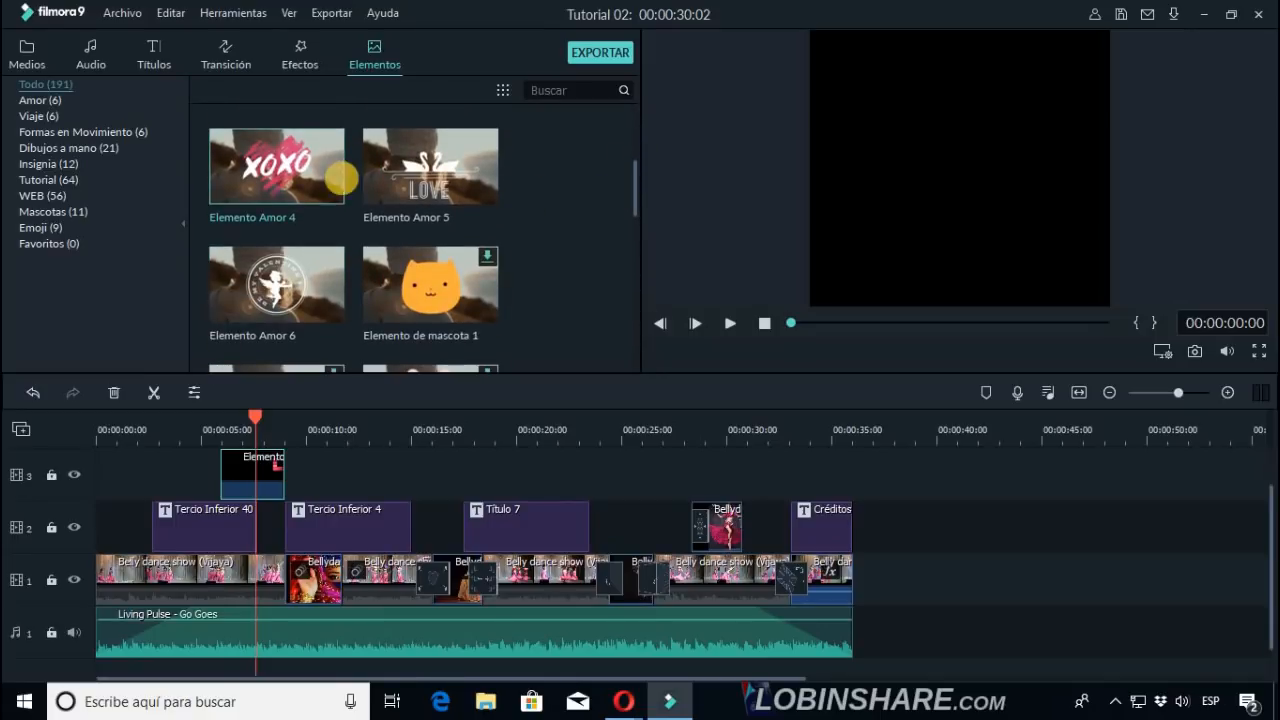
pyautogui.moveTo(296, 188)
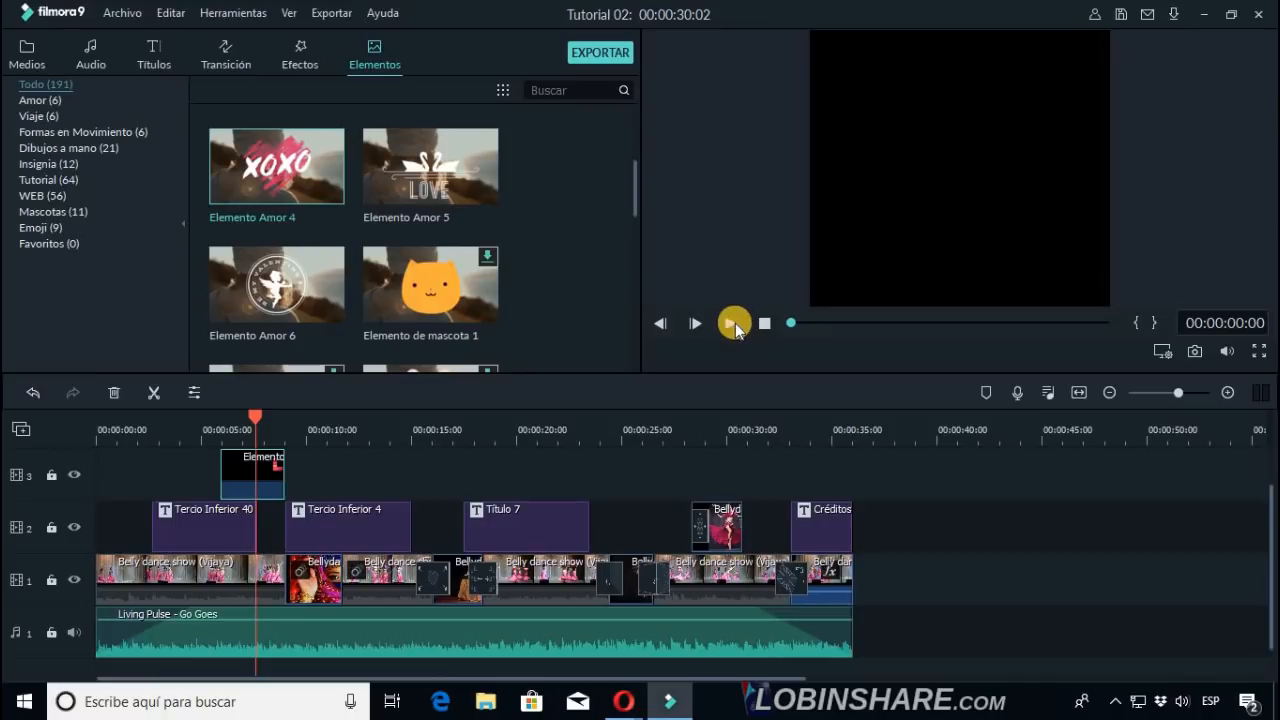
pyautogui.click(733, 324)
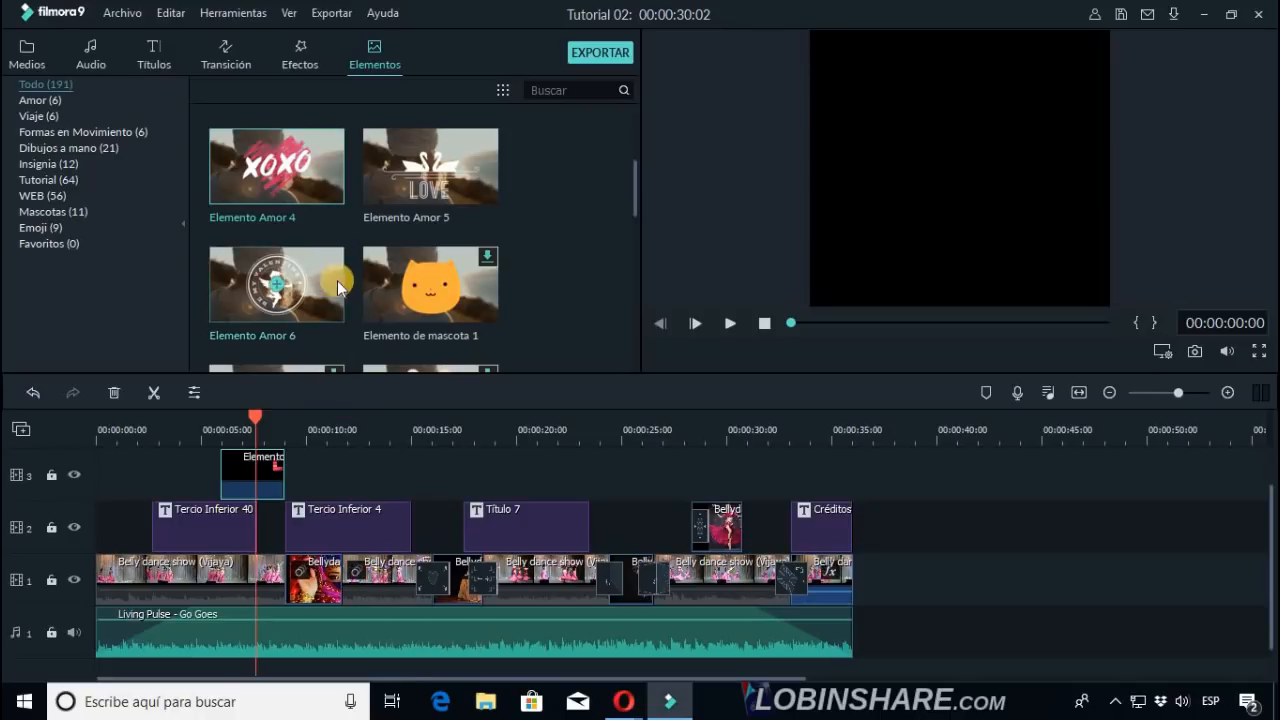
# Place Elemento Amor 4 on video track 3 above the end of the Tercio Inferior 4 title and shorten it to finish just past that title.
pyautogui.moveTo(323, 189); pyautogui.dragTo(365, 487)
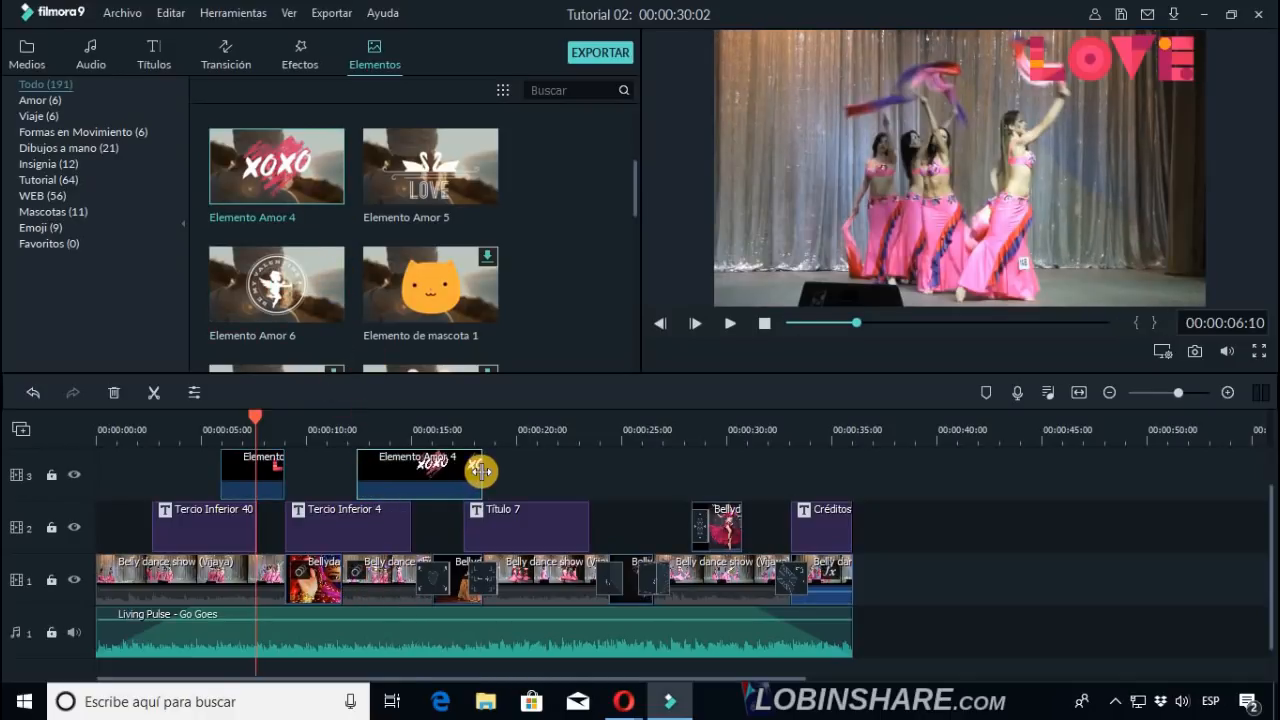
pyautogui.moveTo(481, 471); pyautogui.dragTo(418, 457)
# Shrink the XOXO element and move it into the upper-right corner of the video frame.
pyautogui.click(389, 422)
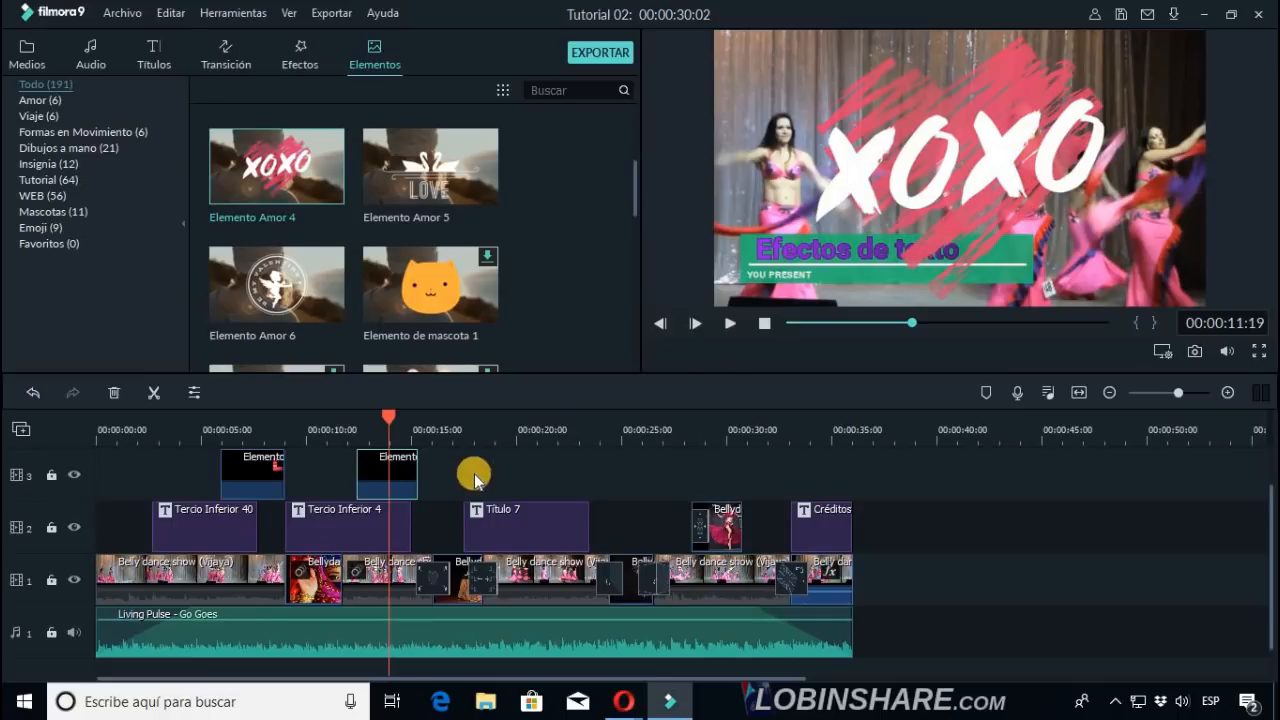
pyautogui.doubleClick(407, 484)
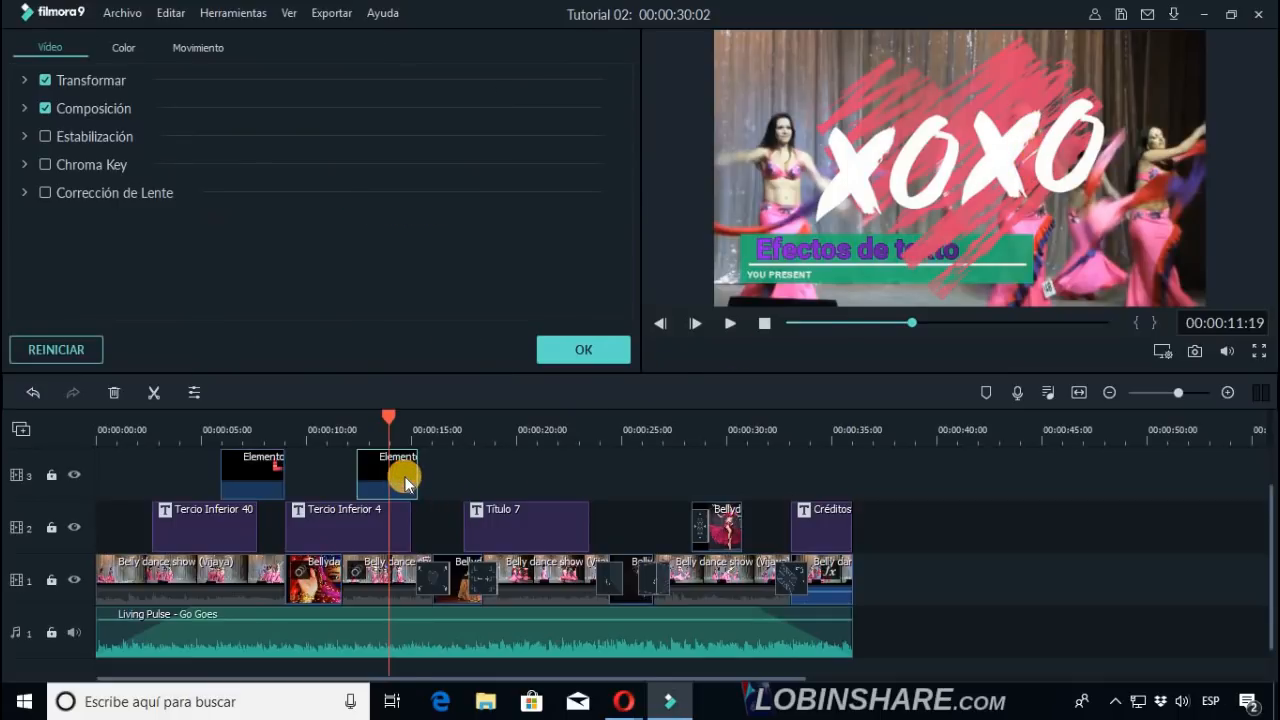
pyautogui.click(925, 267)
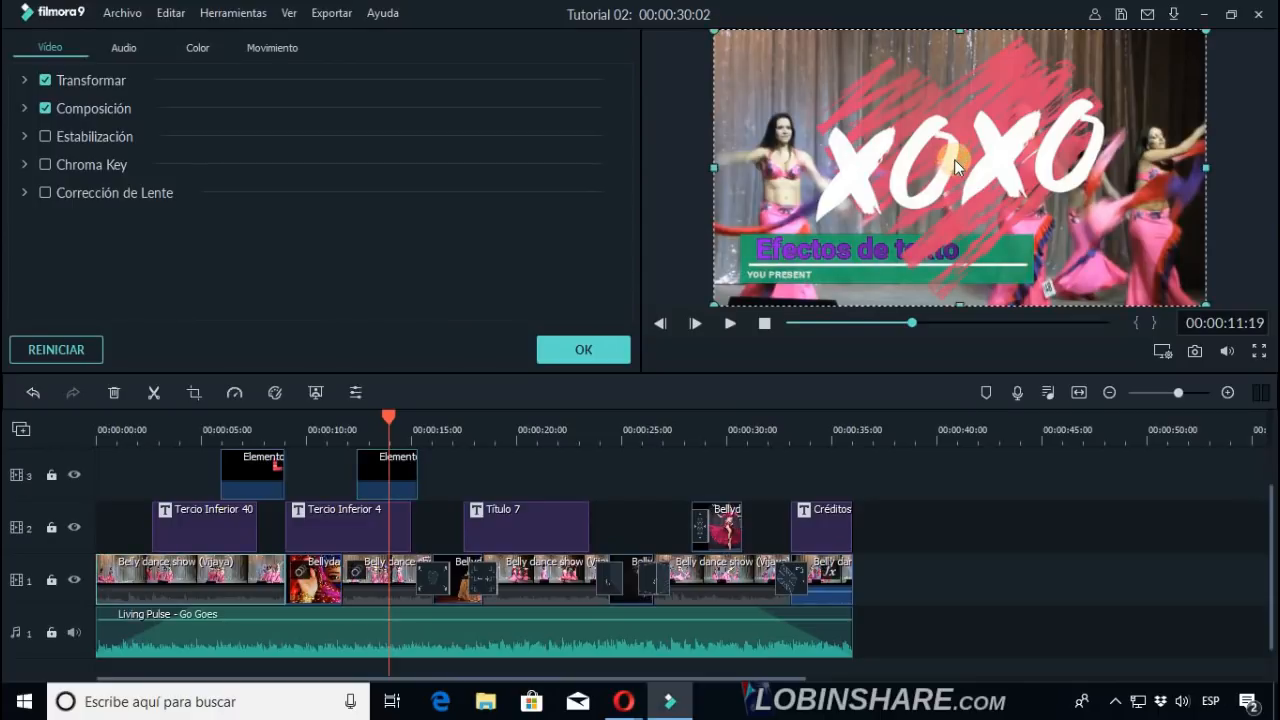
pyautogui.click(971, 165)
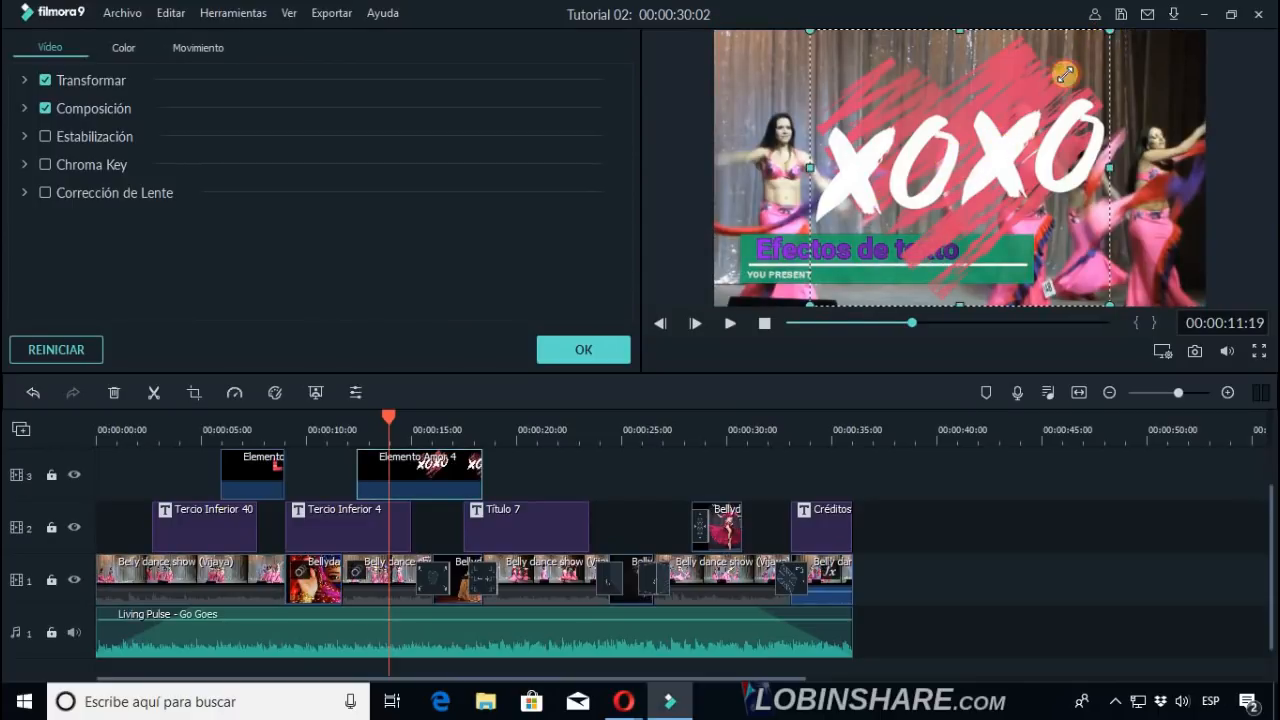
pyautogui.moveTo(1065, 74); pyautogui.dragTo(1145, 84)
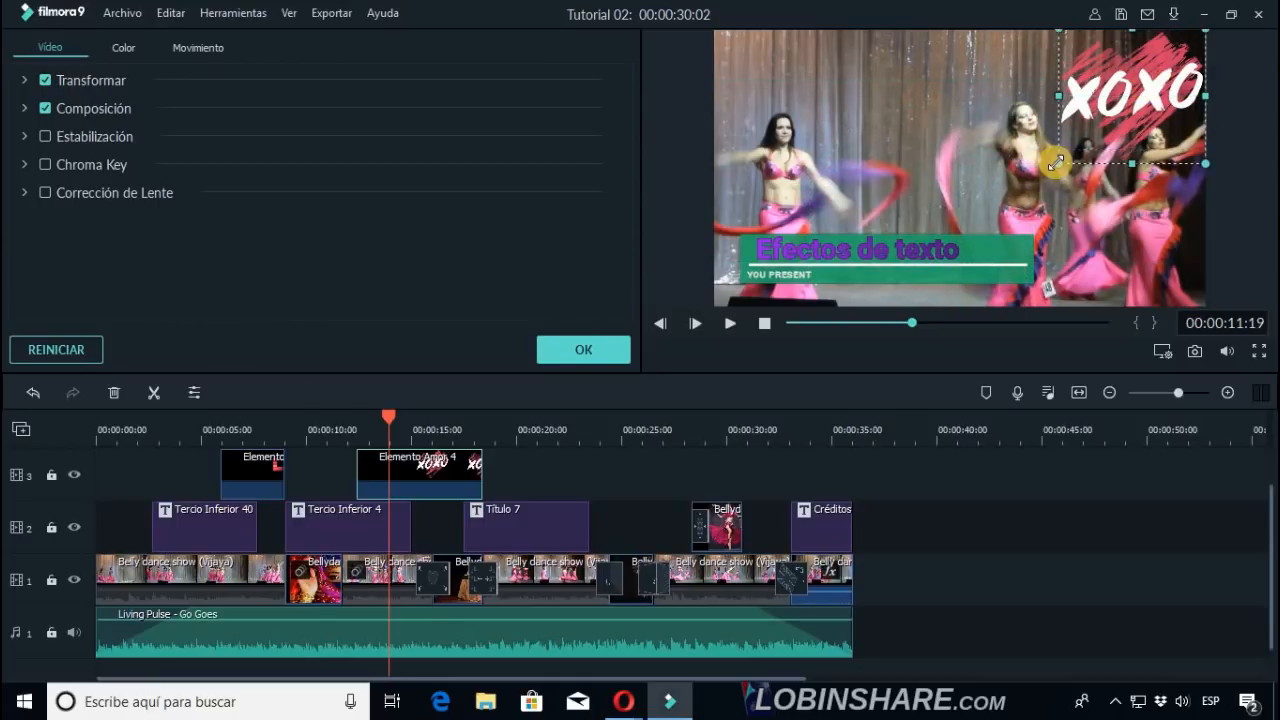
pyautogui.moveTo(1055, 163); pyautogui.dragTo(1081, 112)
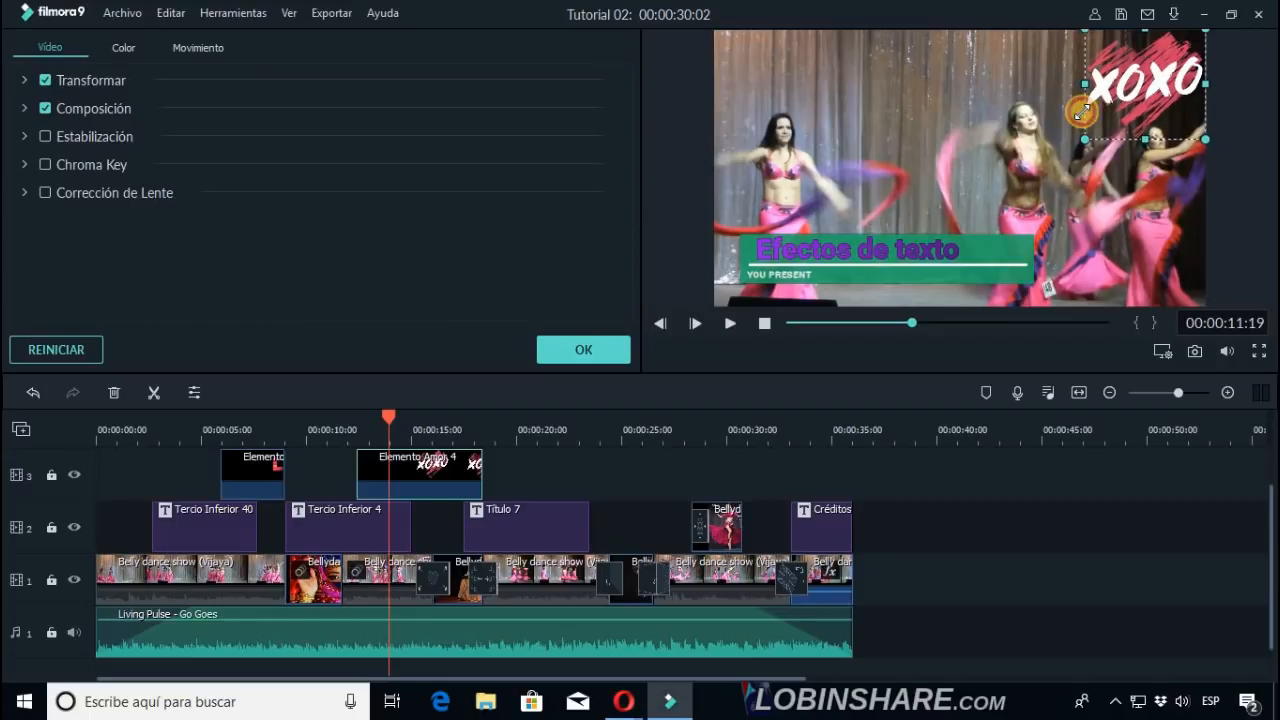
pyautogui.click(590, 346)
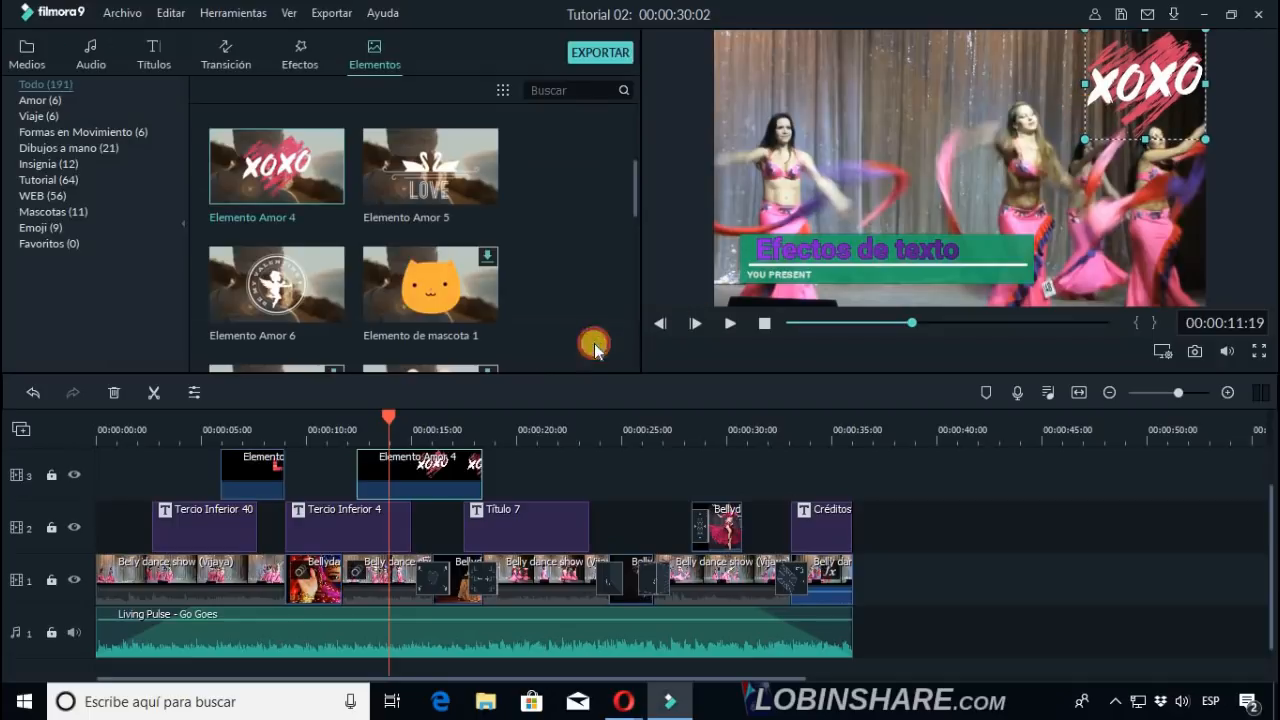
# Play the timeline from 00:00:03:28 through both elements on video track 3 into the Título 7 title.
pyautogui.click(195, 431)
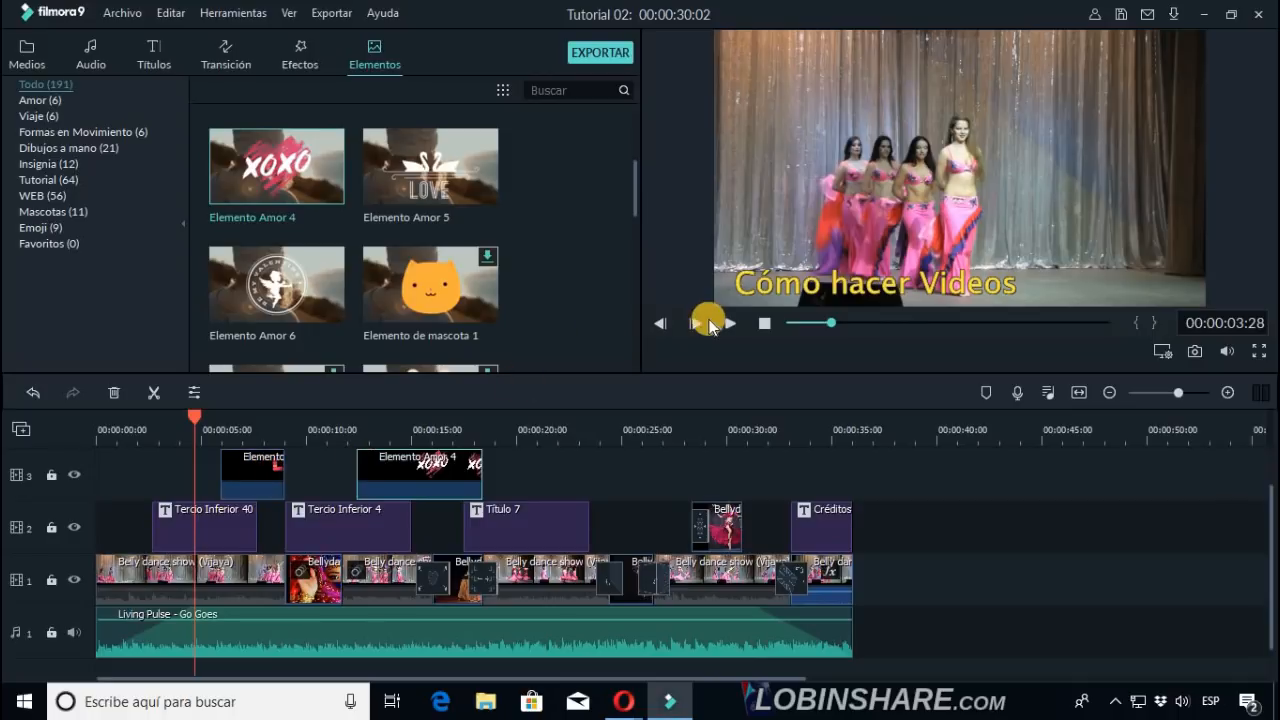
pyautogui.click(727, 325)
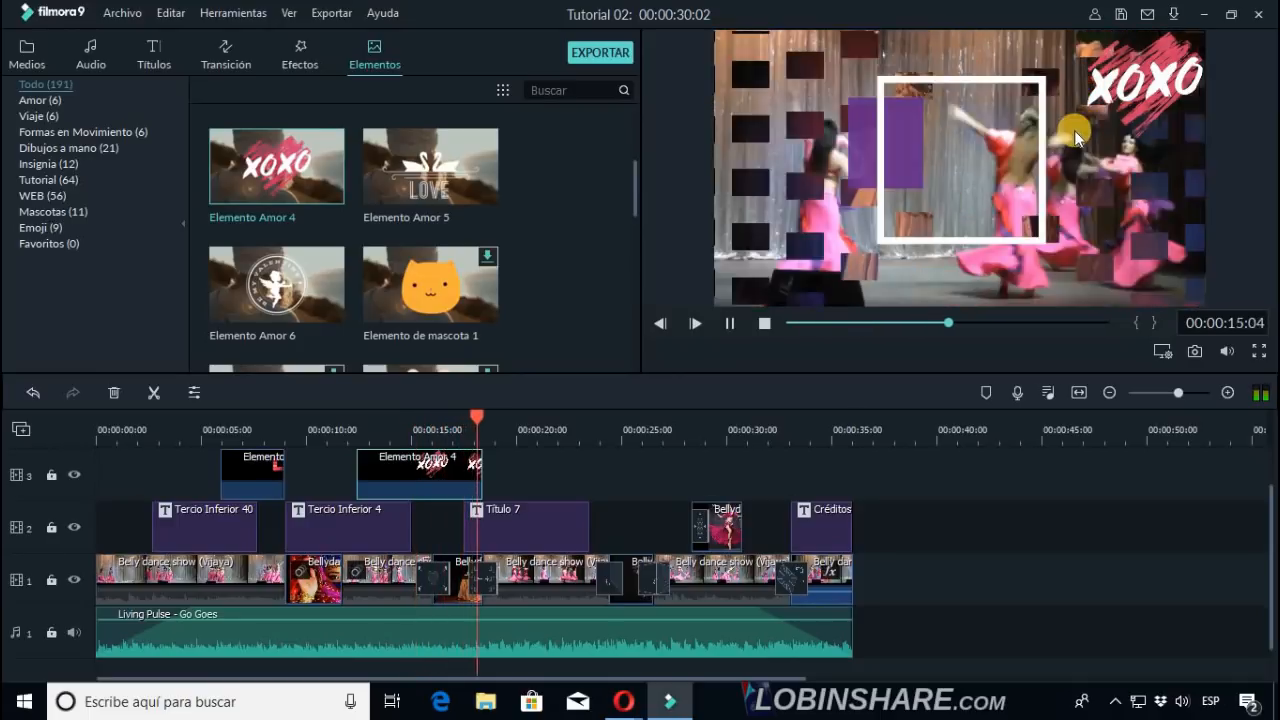
pyautogui.click(729, 322)
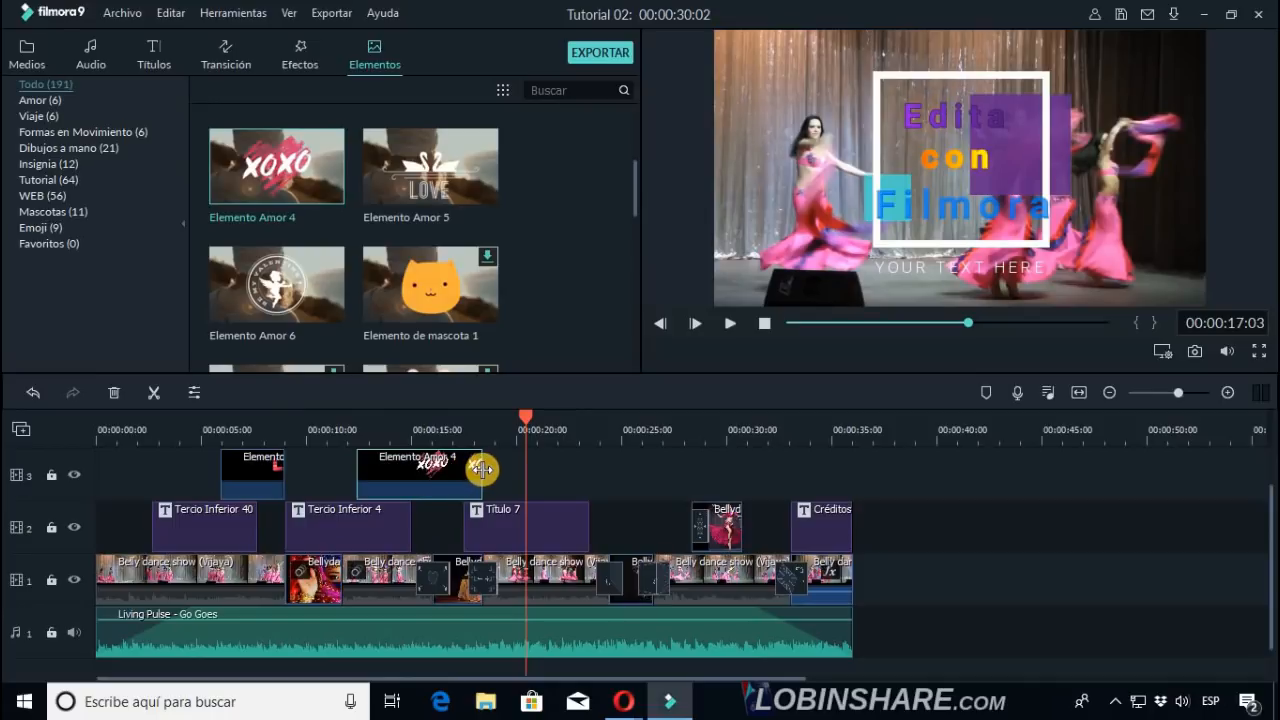
# Shorten Elemento Amor 4 to end just past the Tercio Inferior 4 title and play that section from 00:00:09:22.
pyautogui.moveTo(482, 469); pyautogui.dragTo(418, 462)
pyautogui.click(341, 434)
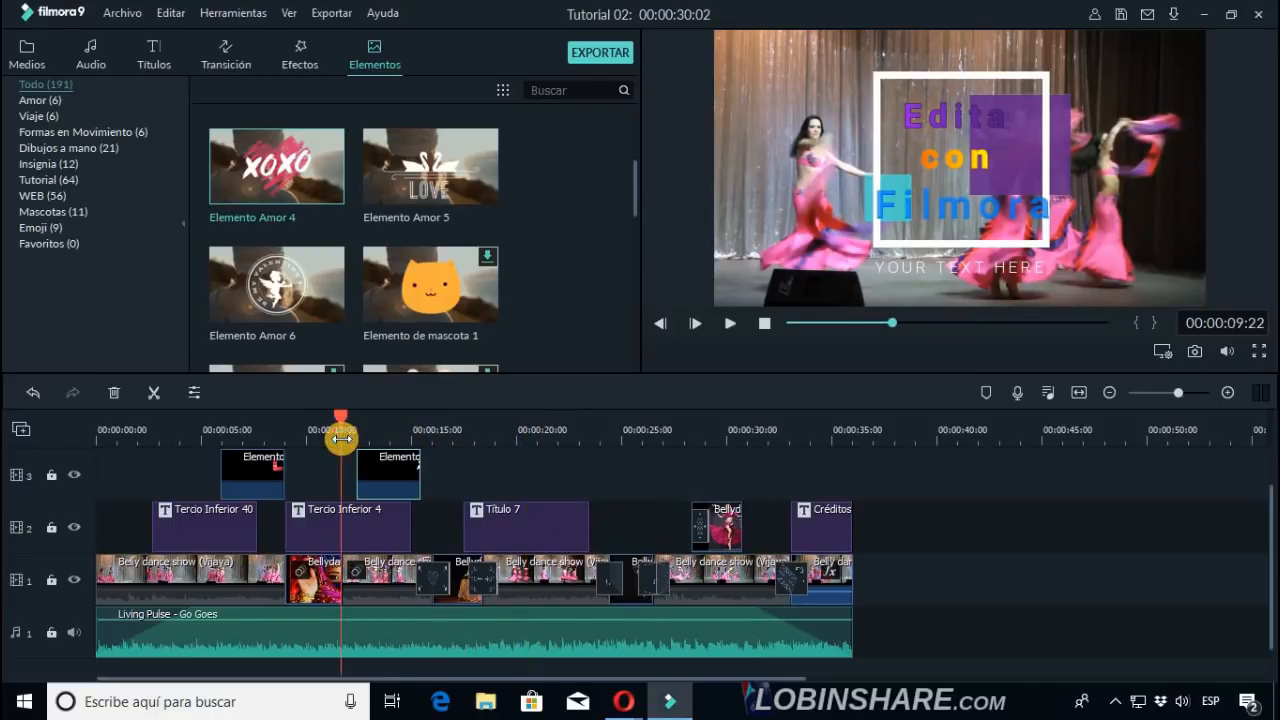
pyautogui.click(729, 325)
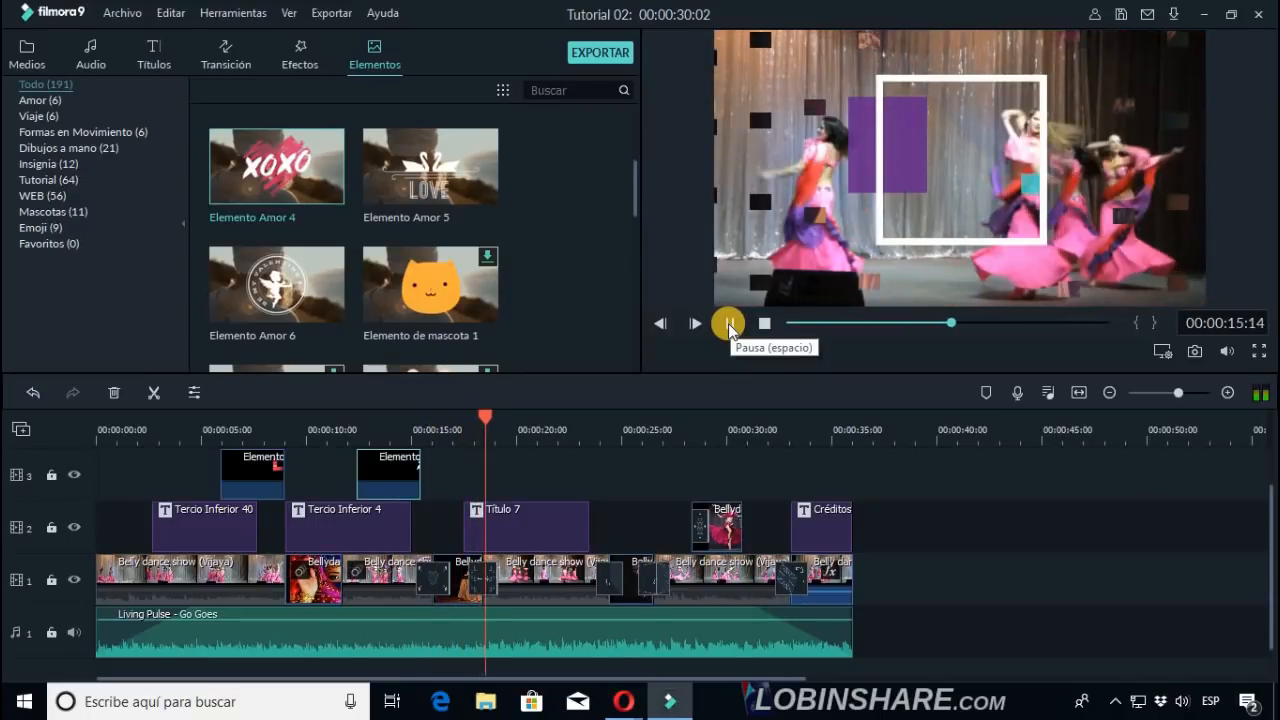
pyautogui.click(729, 324)
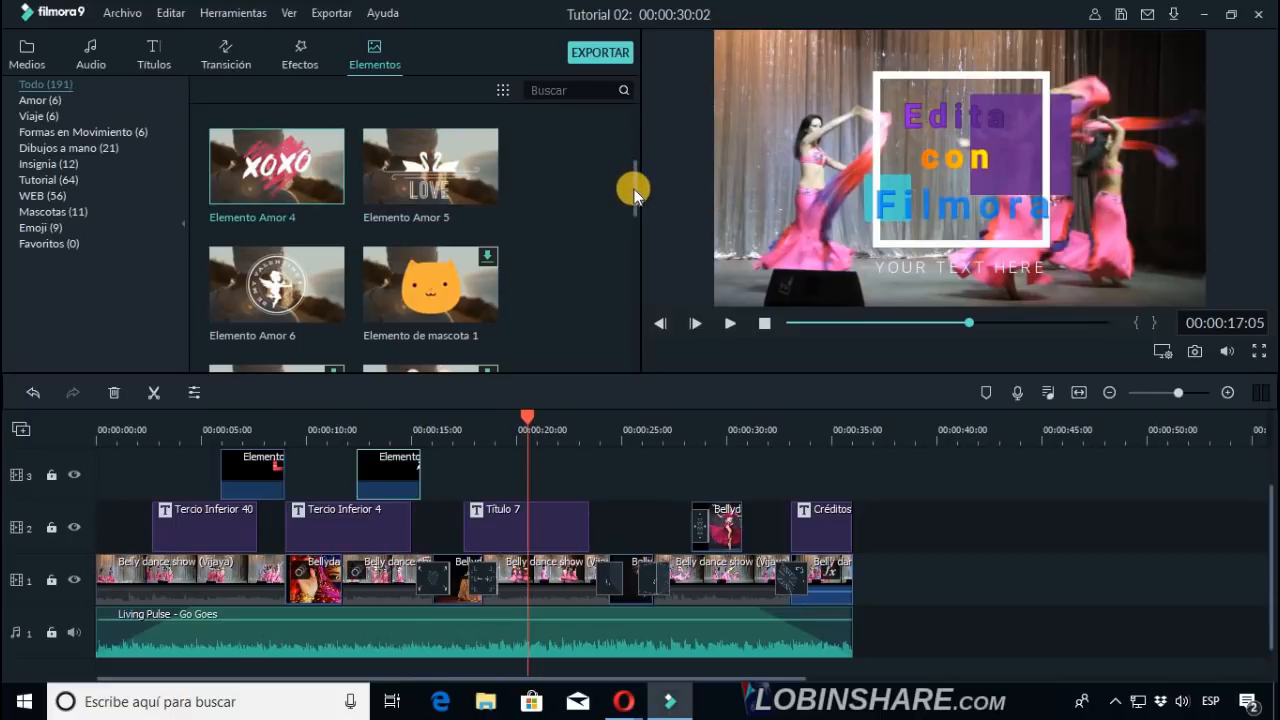
# Browse the elements library, checking the Viaje, Formas en Movimiento and Dibujos a mano categories before returning to all elements.
pyautogui.moveTo(634, 191); pyautogui.dragTo(389, 224)
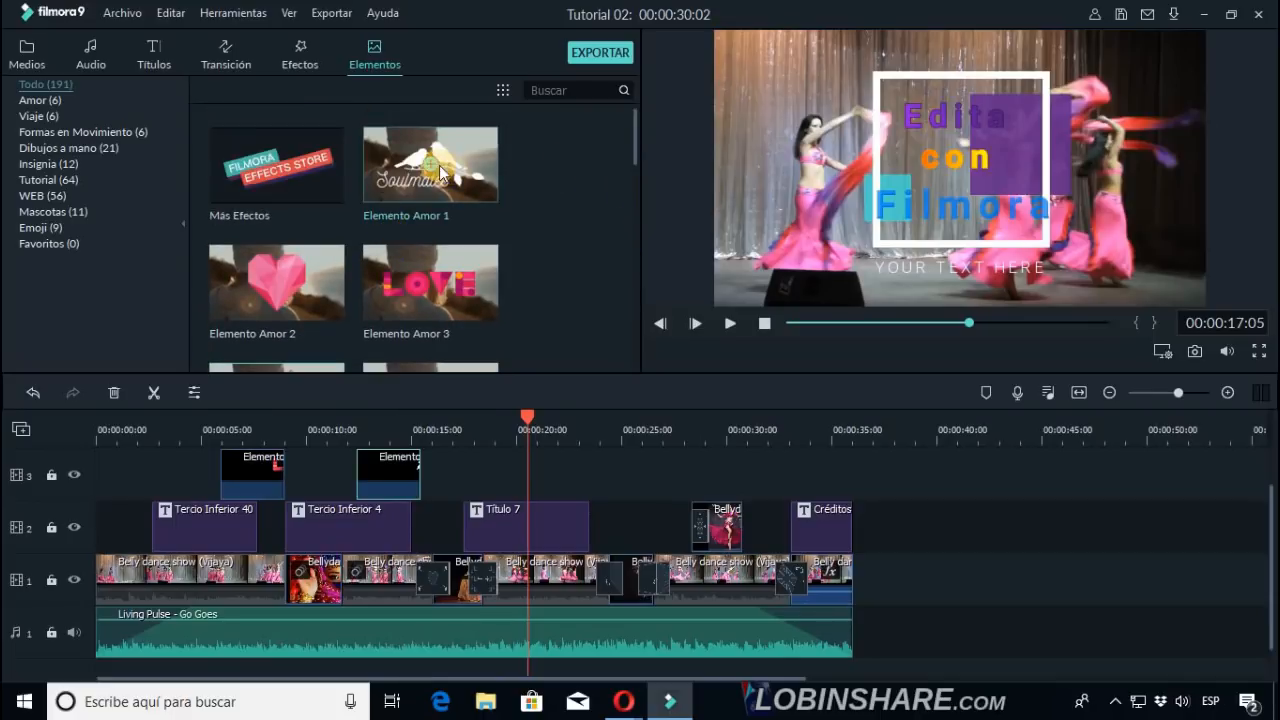
pyautogui.moveTo(636, 160); pyautogui.dragTo(631, 215)
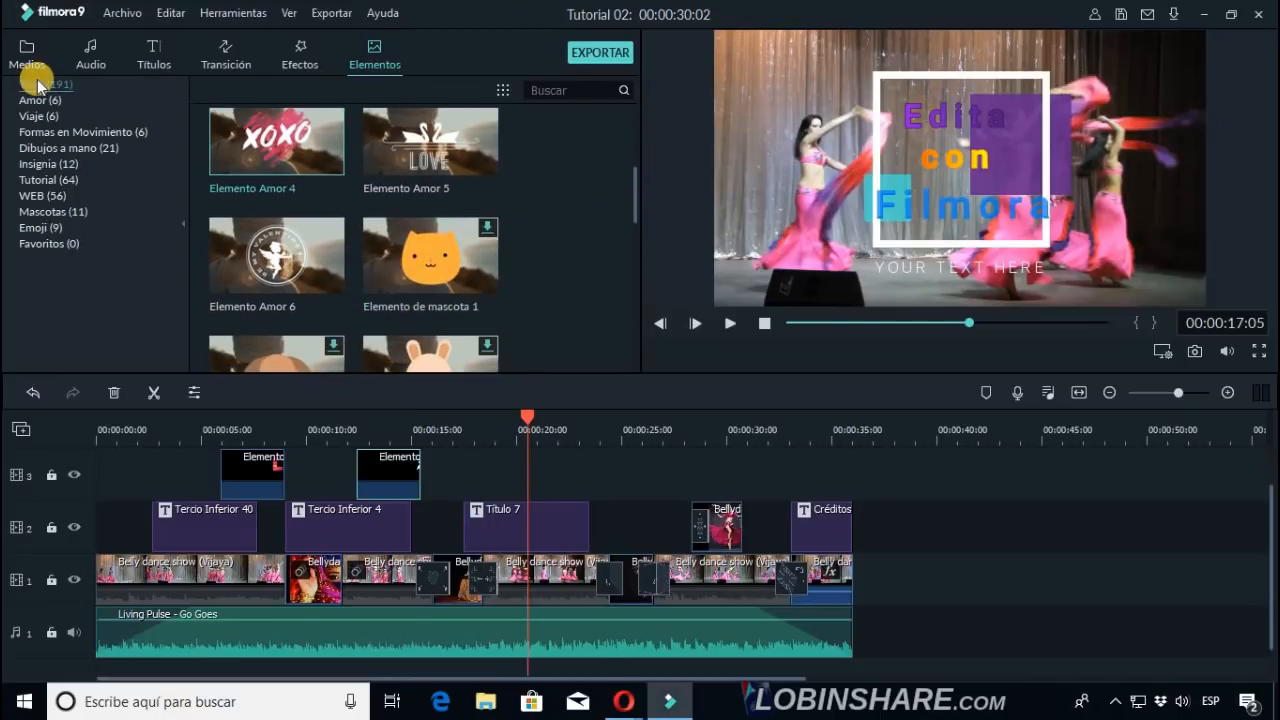
pyautogui.click(46, 117)
pyautogui.click(50, 132)
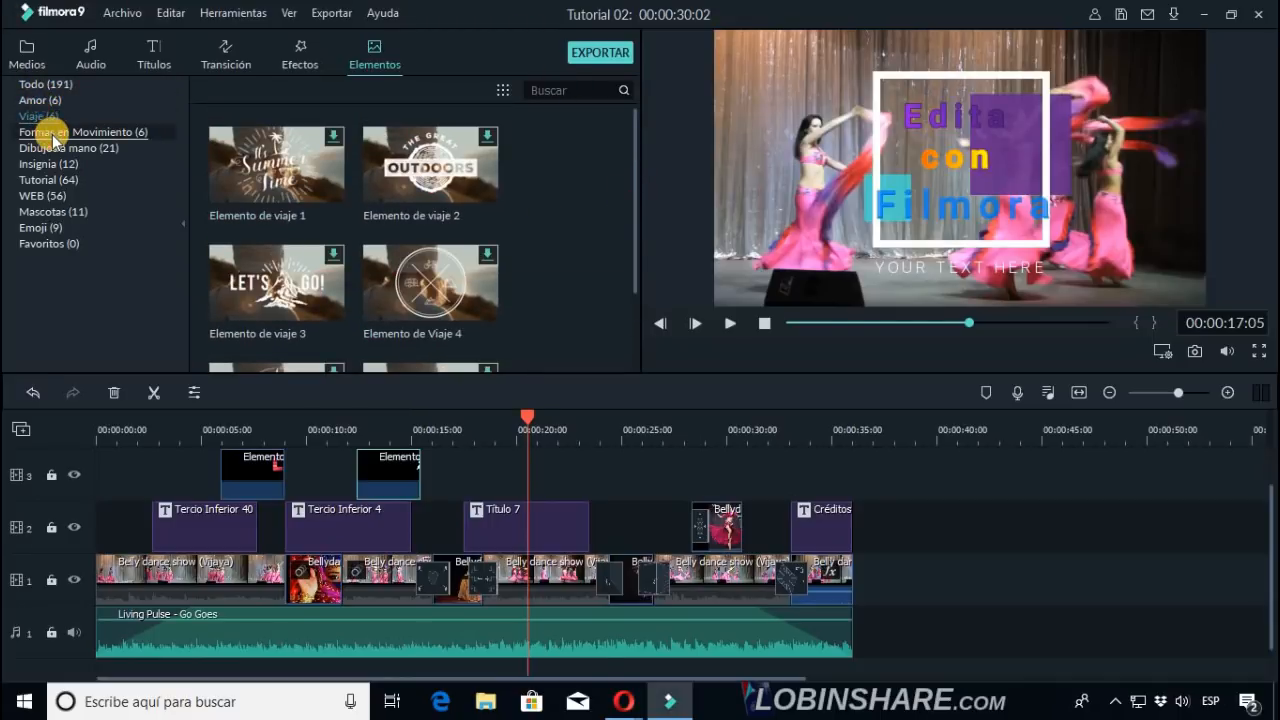
pyautogui.click(50, 148)
pyautogui.click(64, 85)
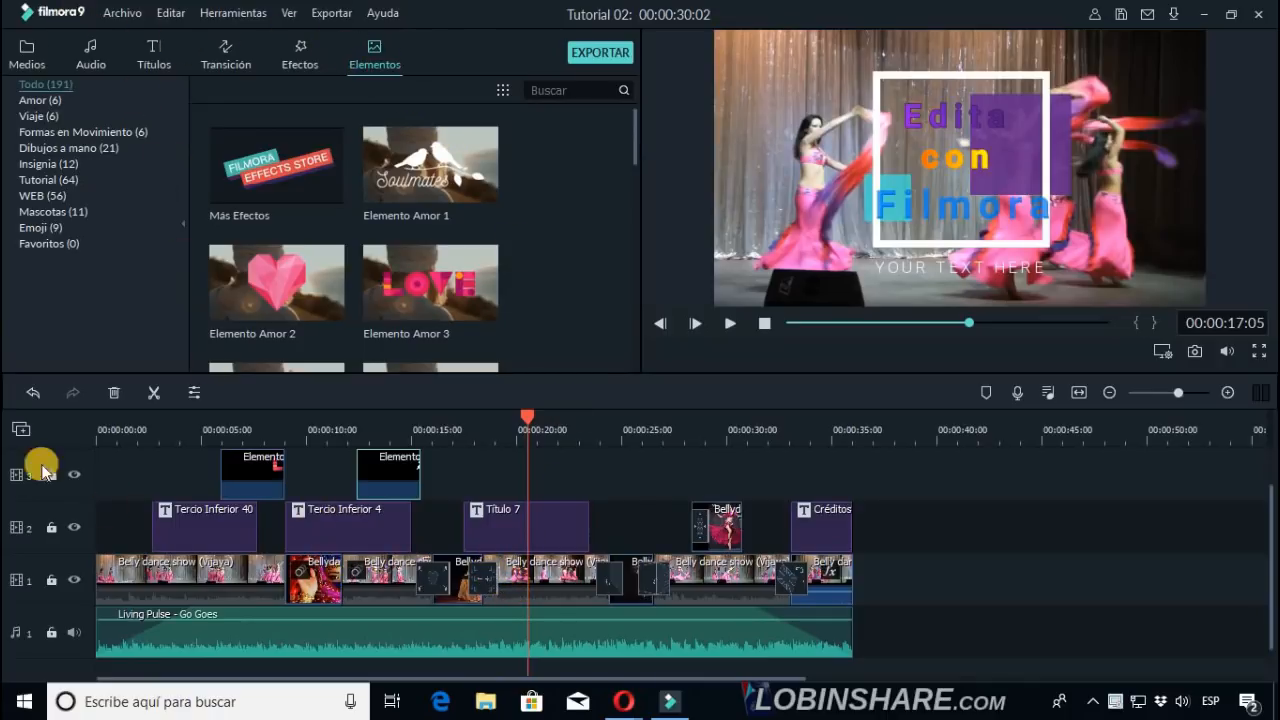
# Play the project from the very beginning into the Tercio Inferior 40 title and pause there.
pyautogui.click(95, 439)
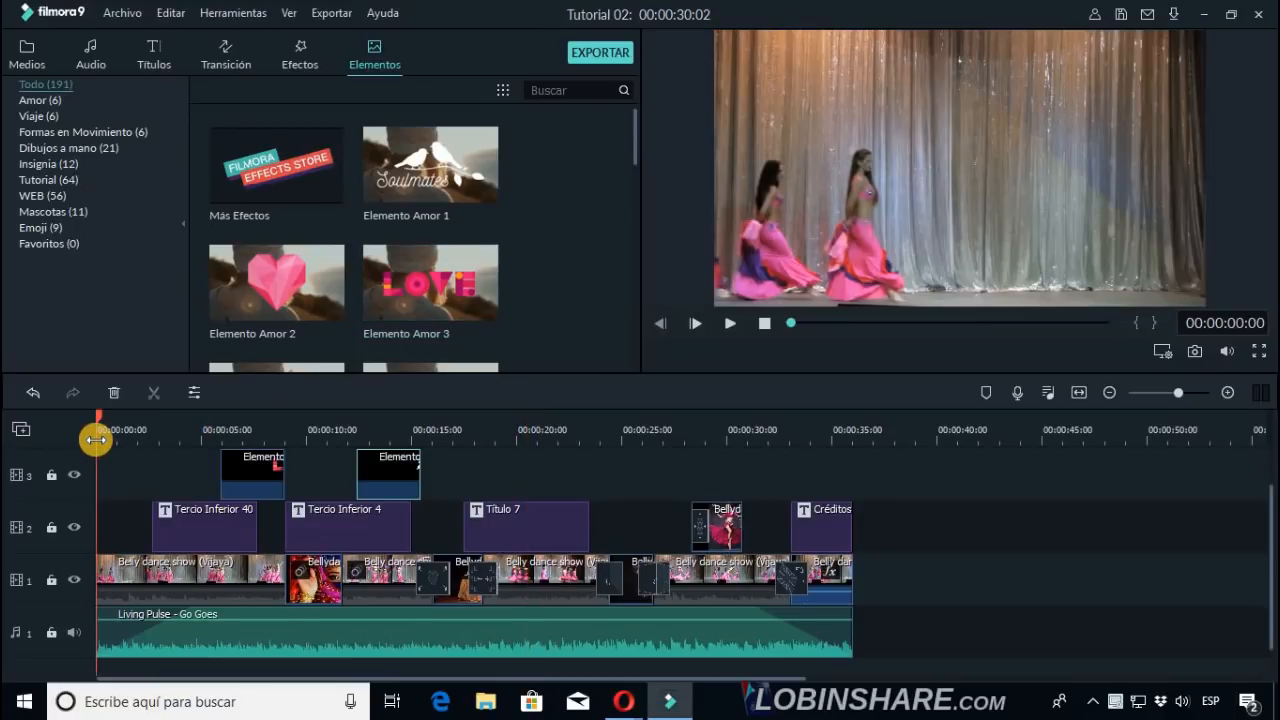
pyautogui.click(726, 324)
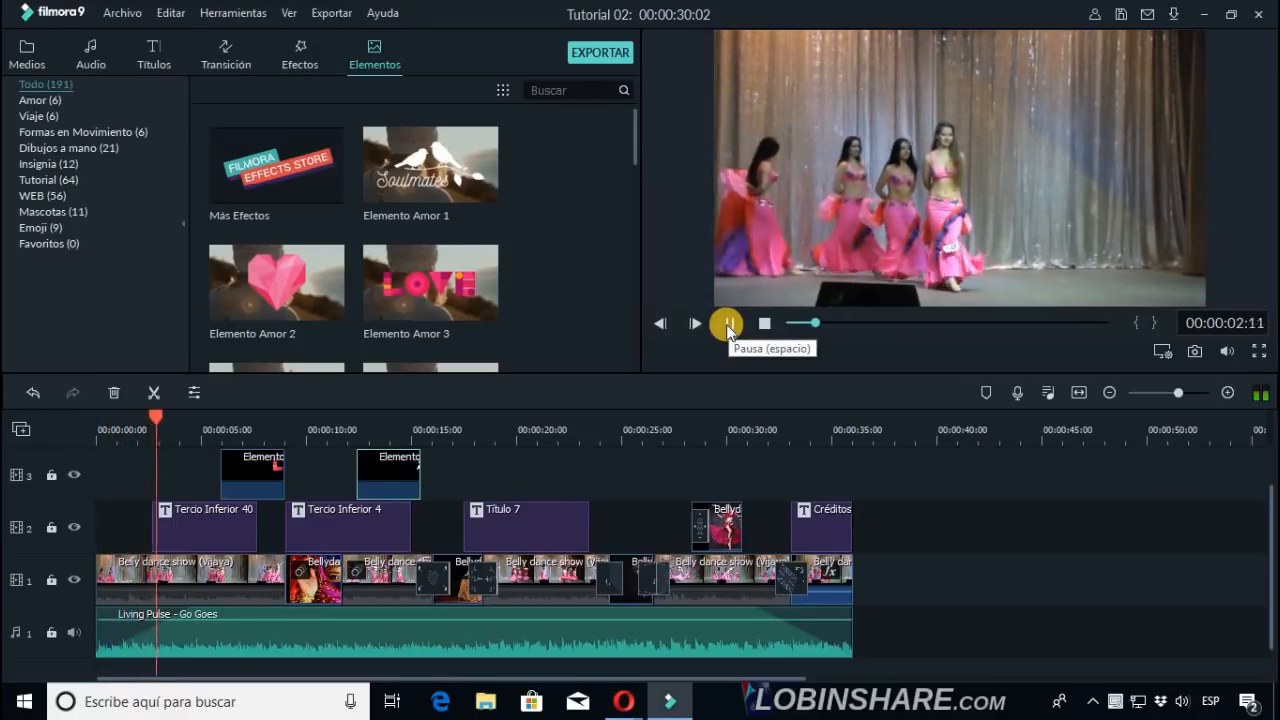
pyautogui.click(727, 324)
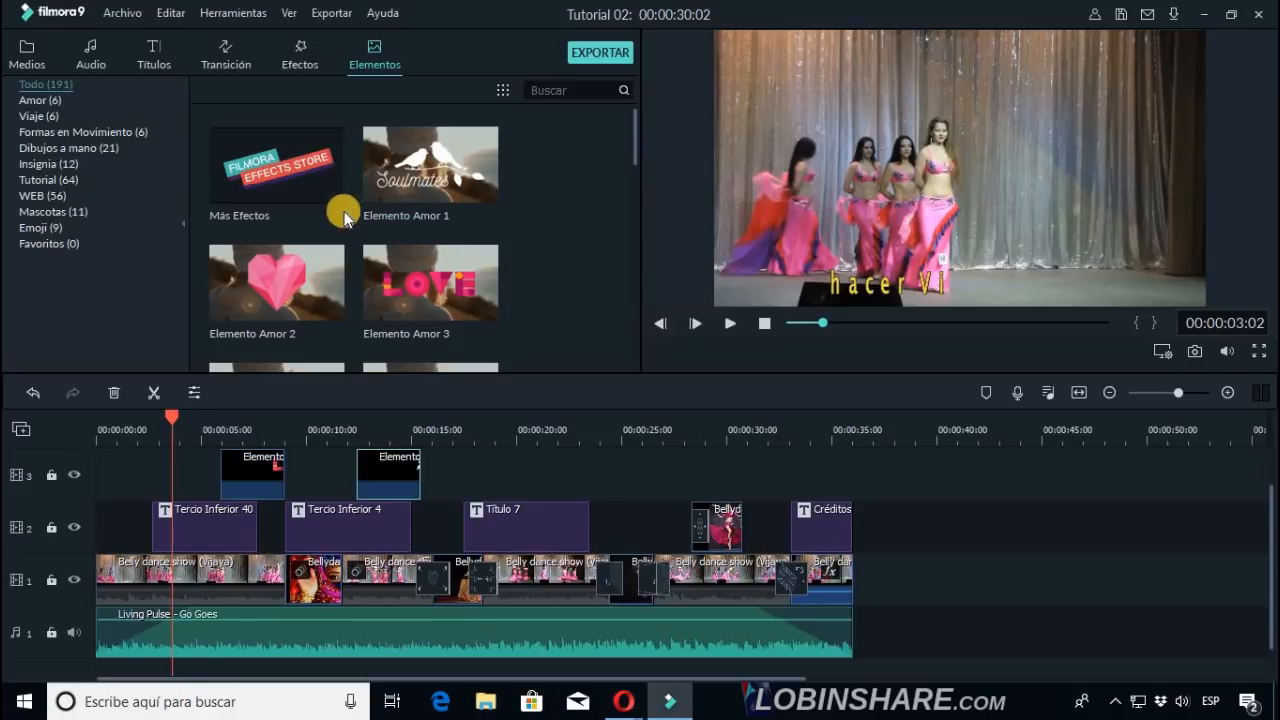
# Show the sample colours and shift all clips on every track about 3 seconds later, leaving space at the timeline's start.
pyautogui.click(28, 60)
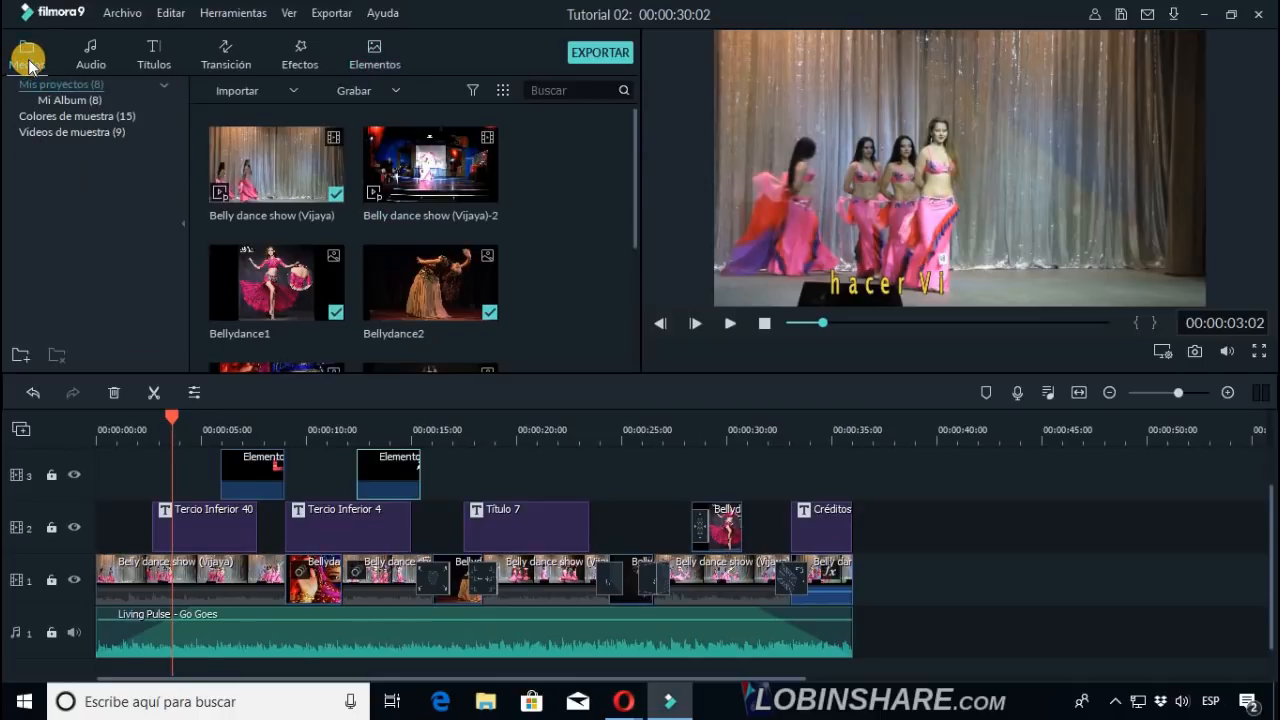
pyautogui.click(60, 118)
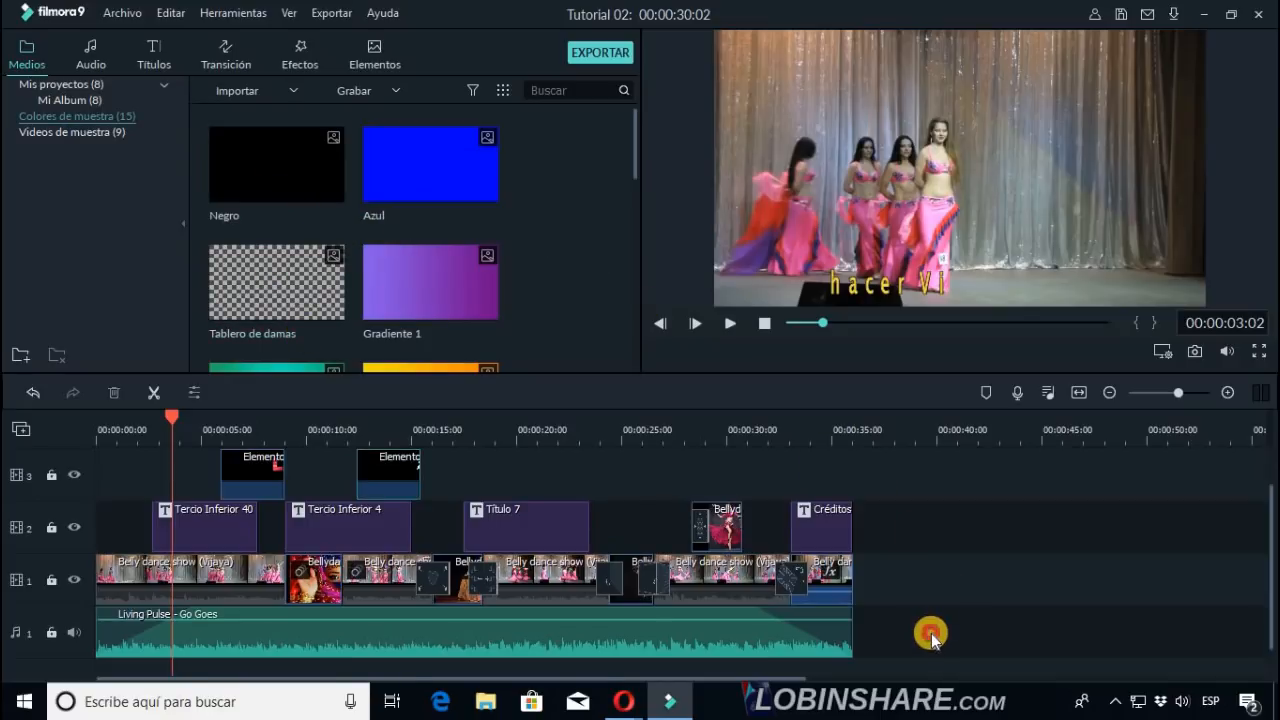
pyautogui.moveTo(931, 634); pyautogui.dragTo(99, 480)
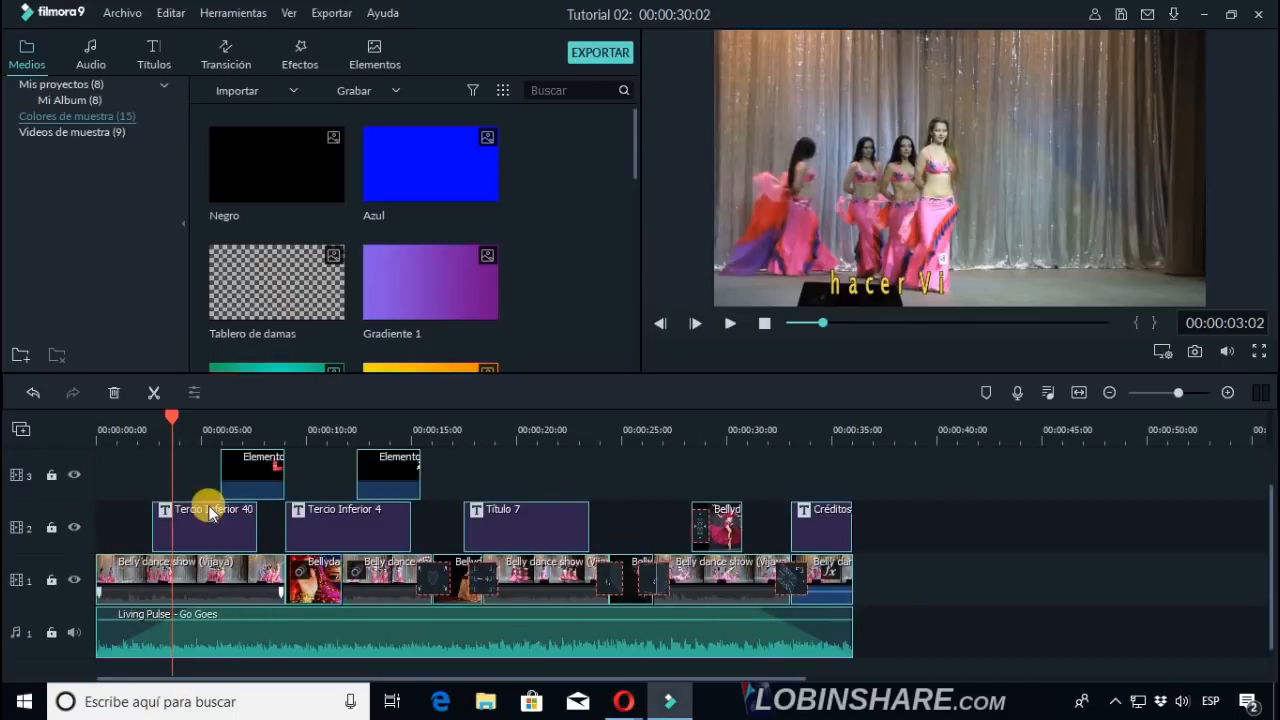
pyautogui.click(22, 432)
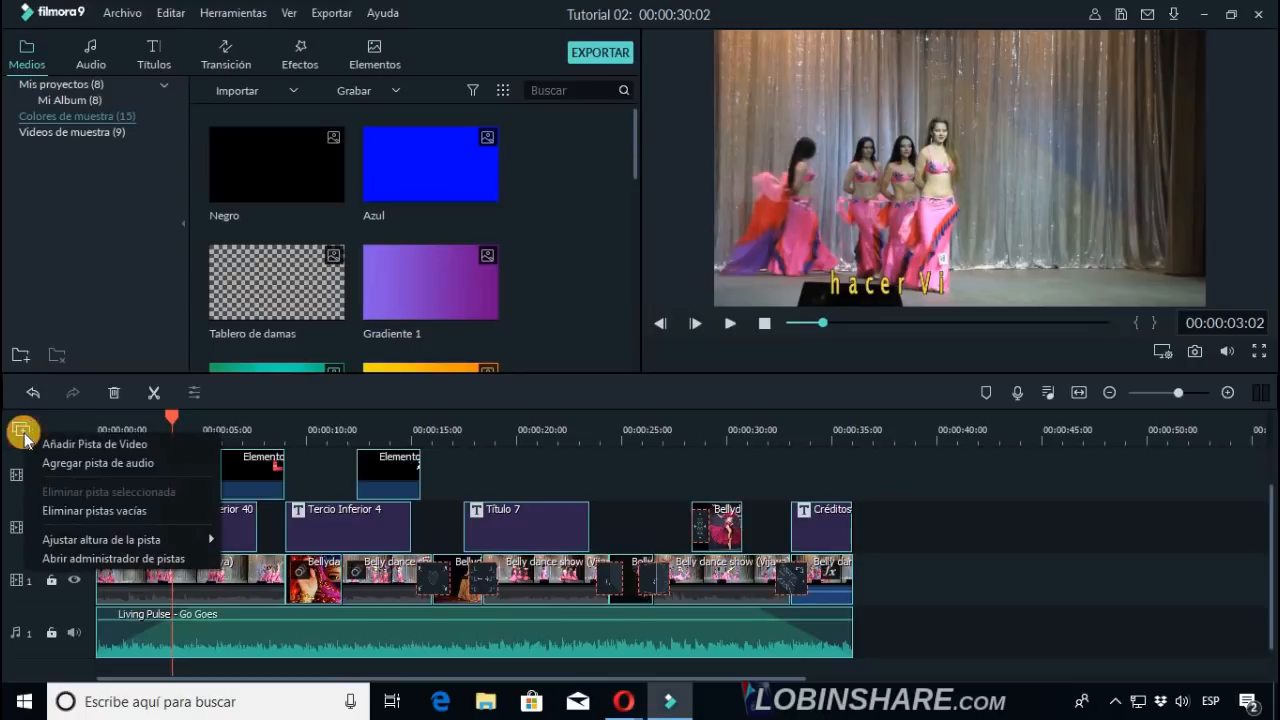
pyautogui.moveTo(160, 543)
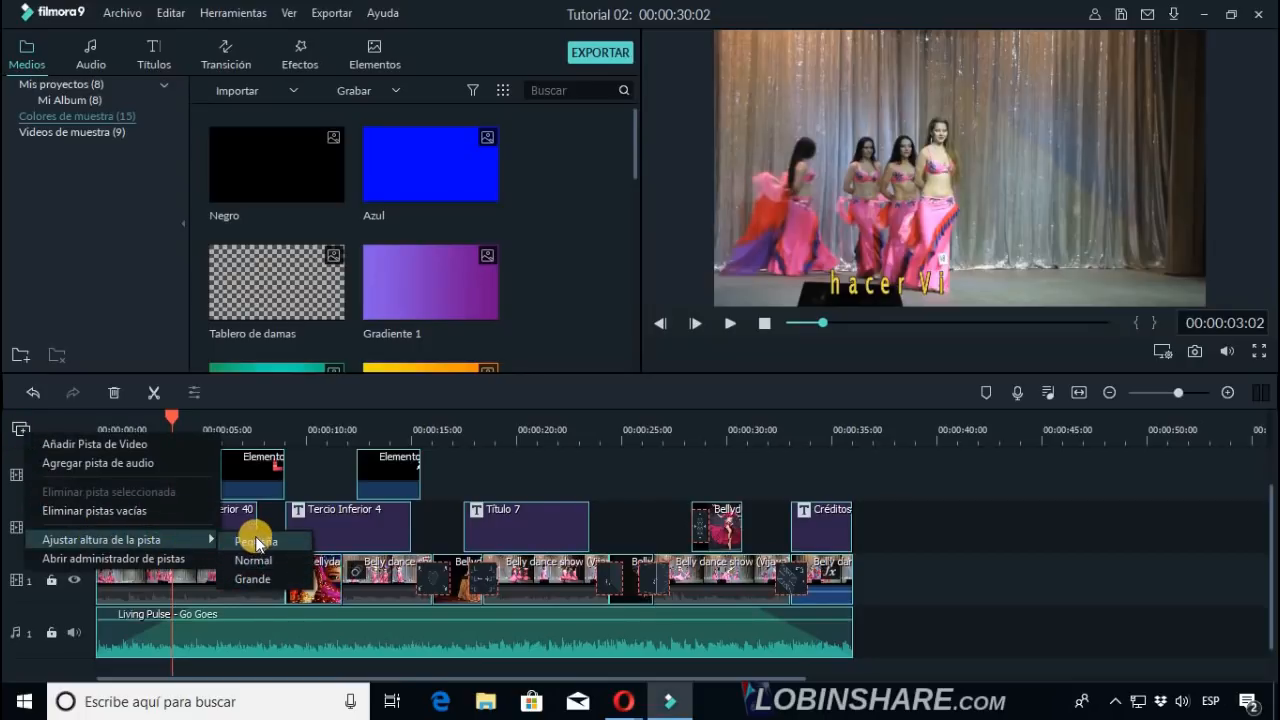
pyautogui.click(1270, 532)
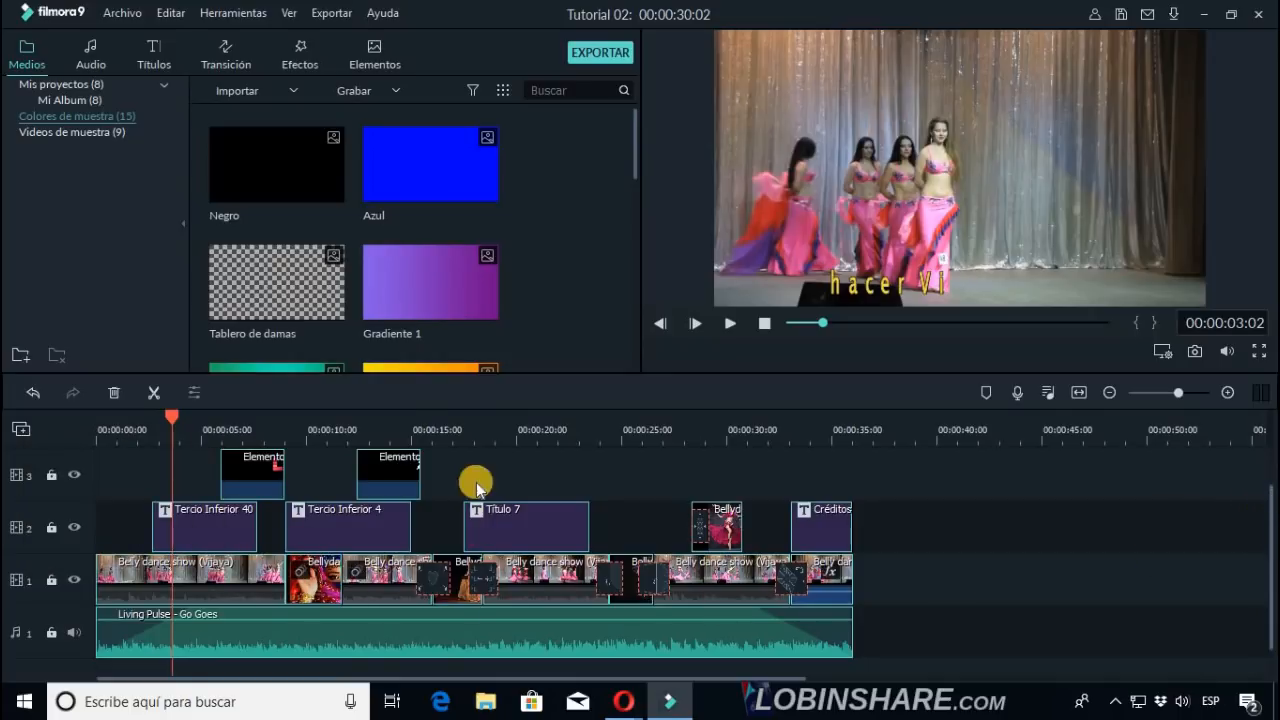
pyautogui.click(126, 592)
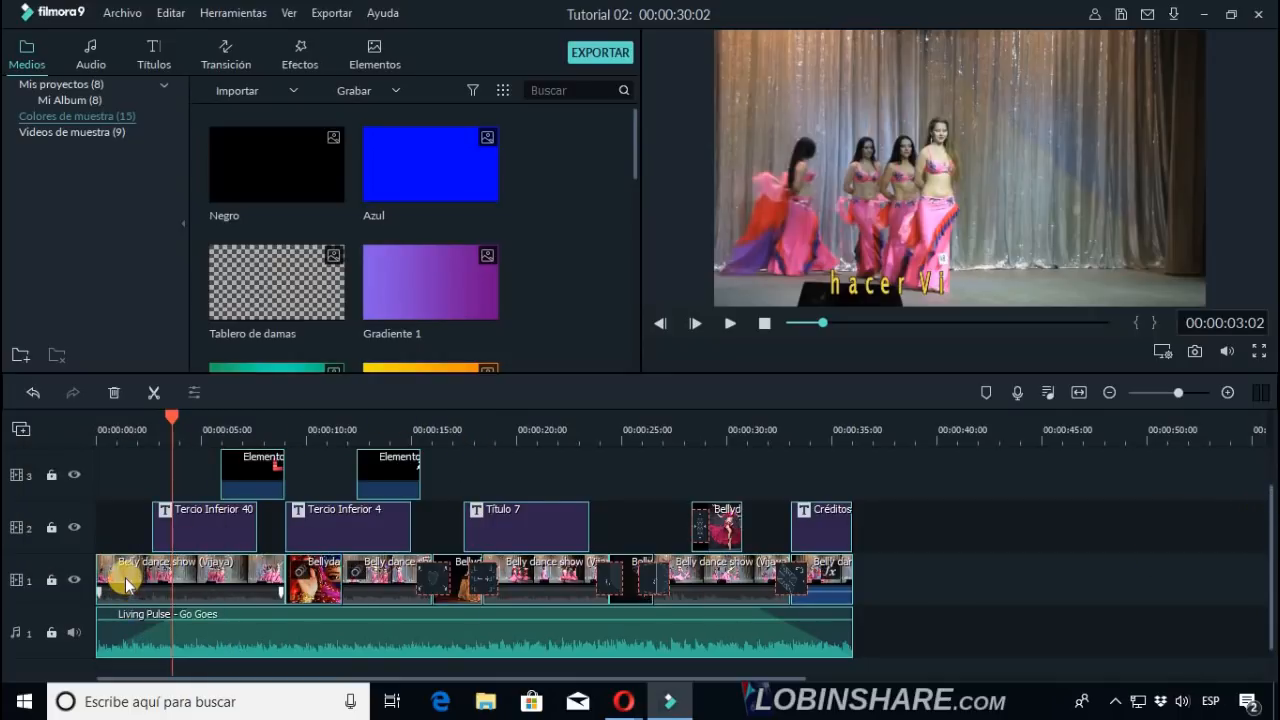
pyautogui.moveTo(135, 580); pyautogui.dragTo(209, 580)
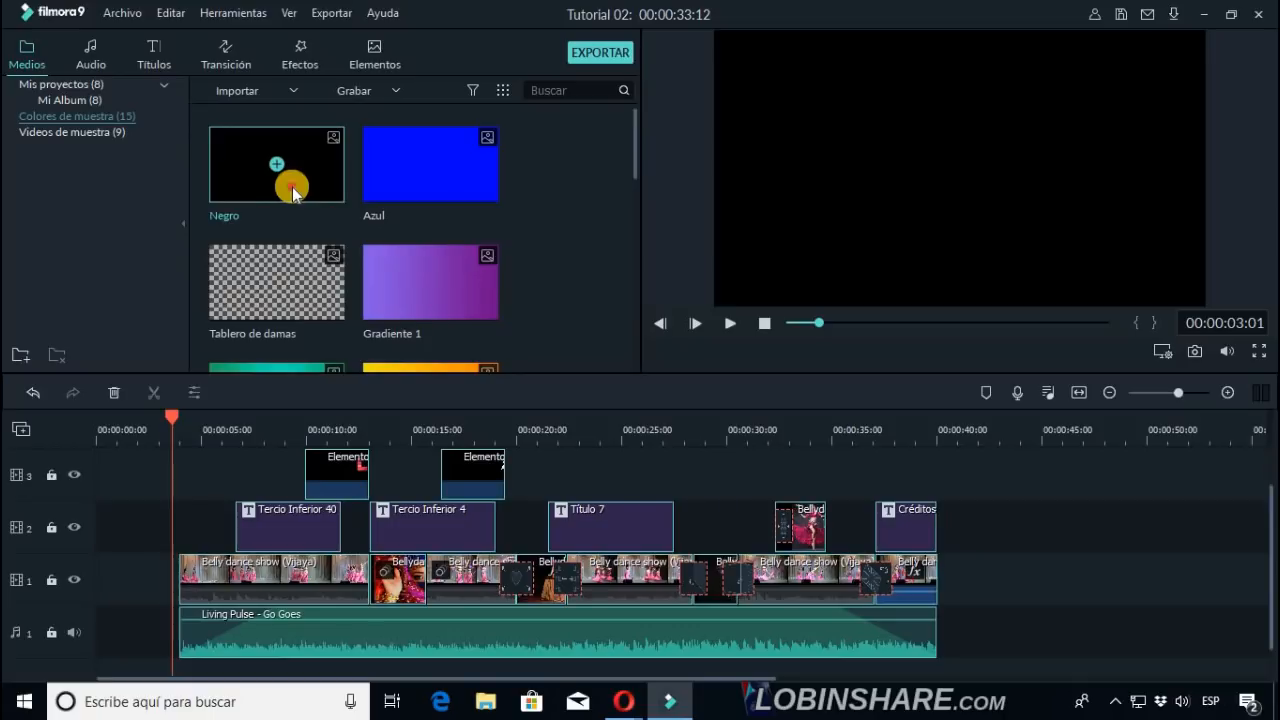
# Place a short Negro colour clip at the start of video track 1 and move all other clips together against its end.
pyautogui.moveTo(293, 193); pyautogui.dragTo(92, 531)
pyautogui.moveTo(221, 524); pyautogui.dragTo(111, 566)
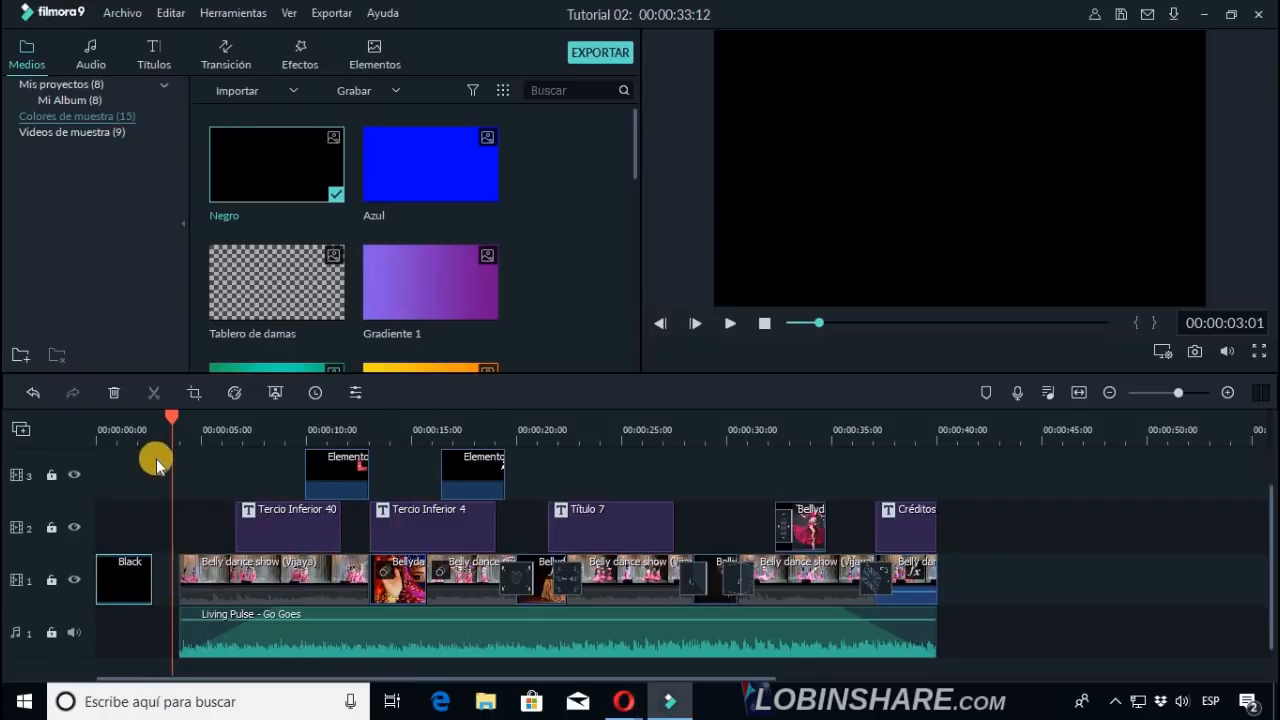
pyautogui.moveTo(163, 459); pyautogui.dragTo(1071, 640)
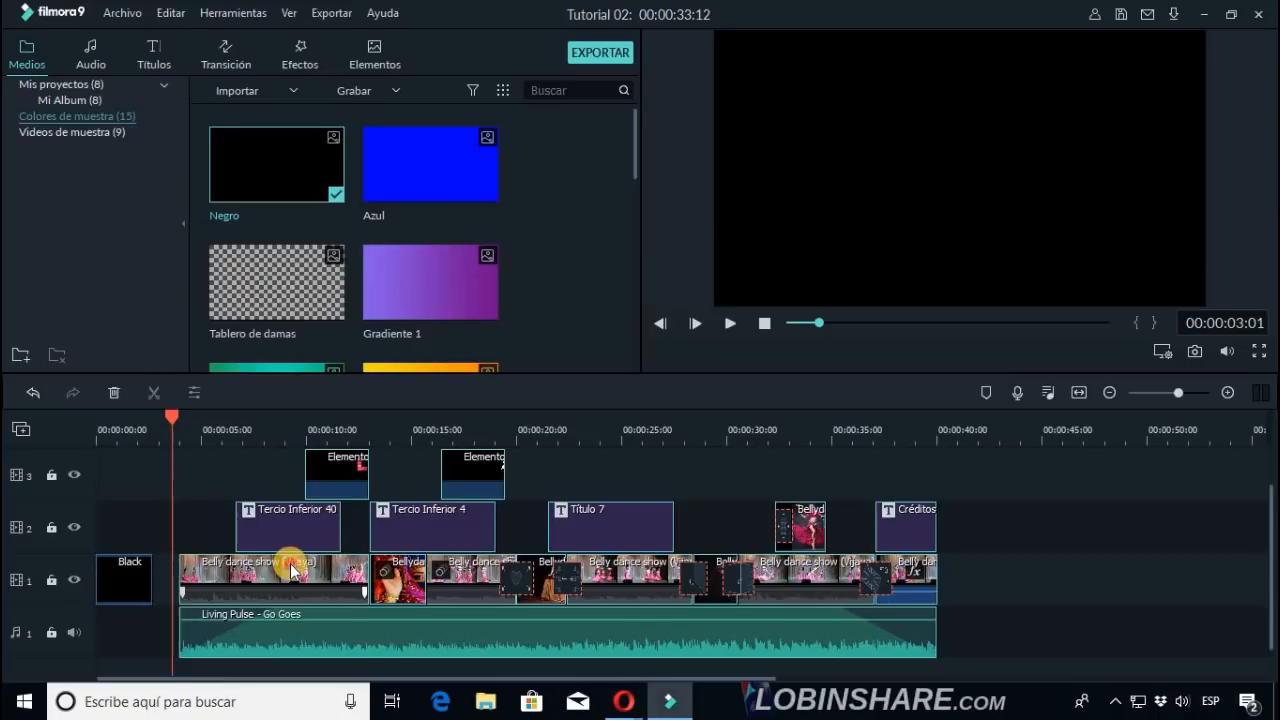
pyautogui.moveTo(288, 568); pyautogui.dragTo(262, 566)
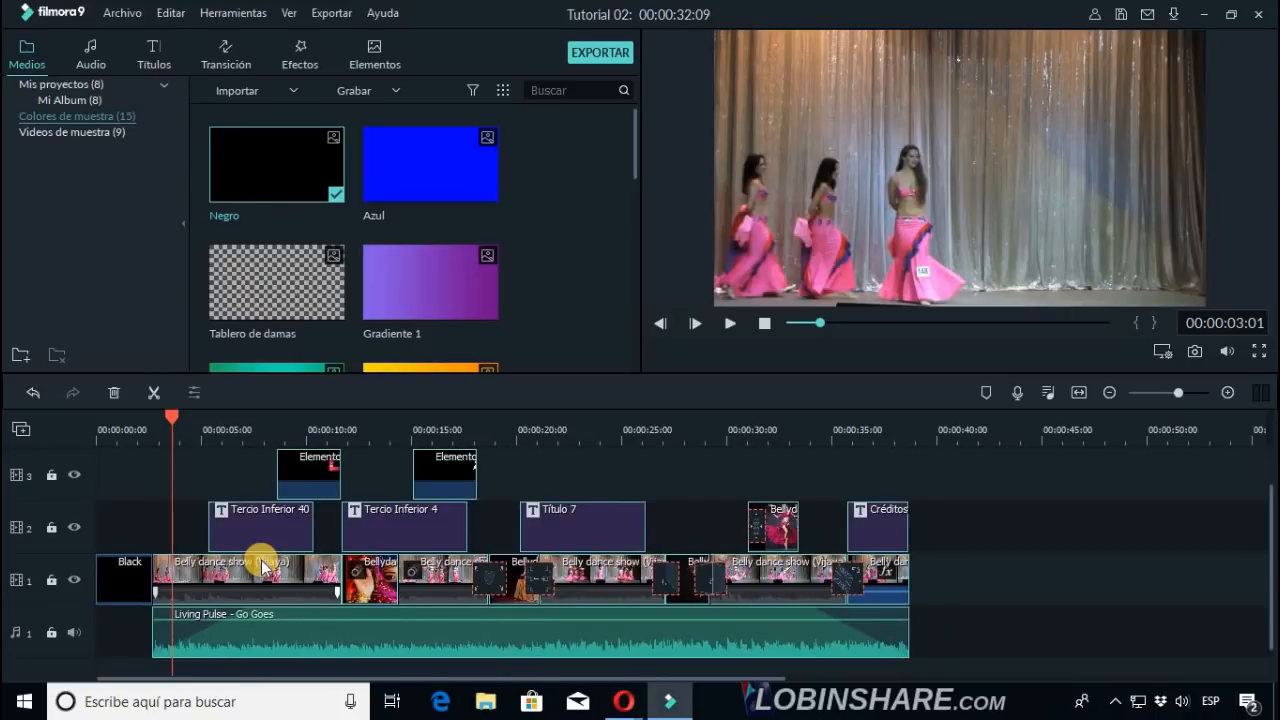
# Play the timeline from the start through the black clip into the first dance clip.
pyautogui.click(99, 432)
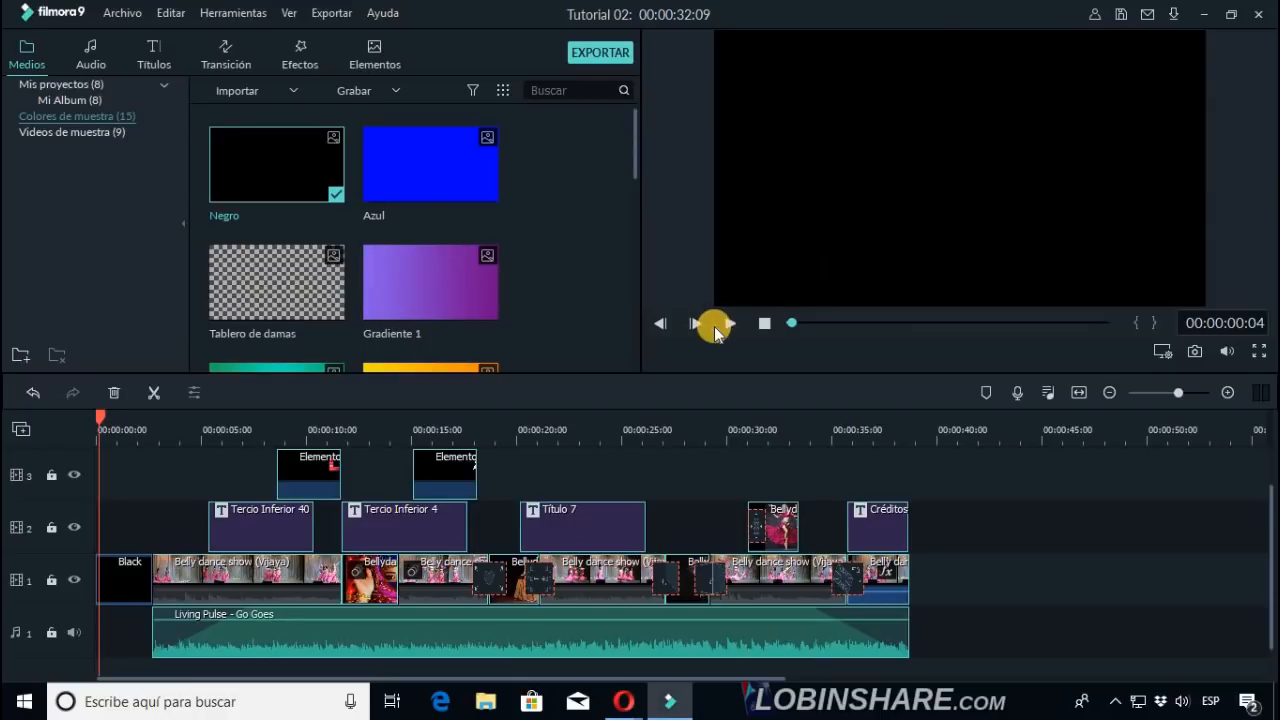
pyautogui.click(727, 321)
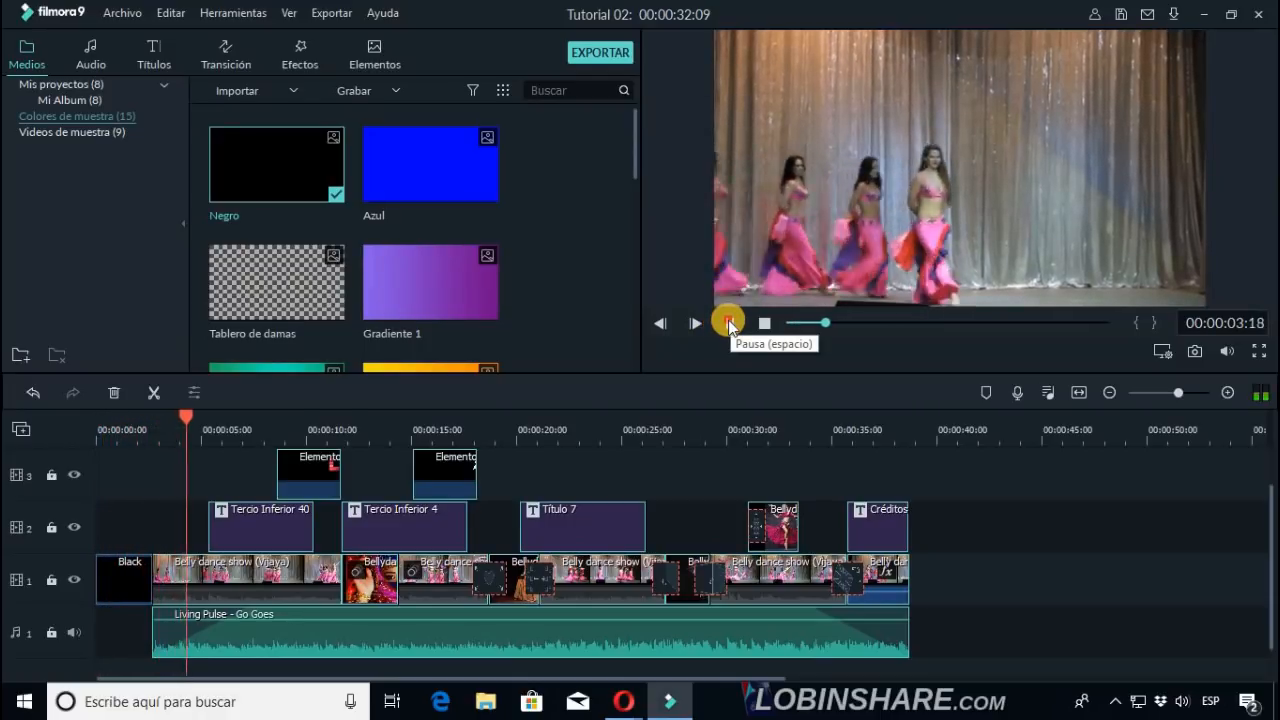
pyautogui.click(729, 323)
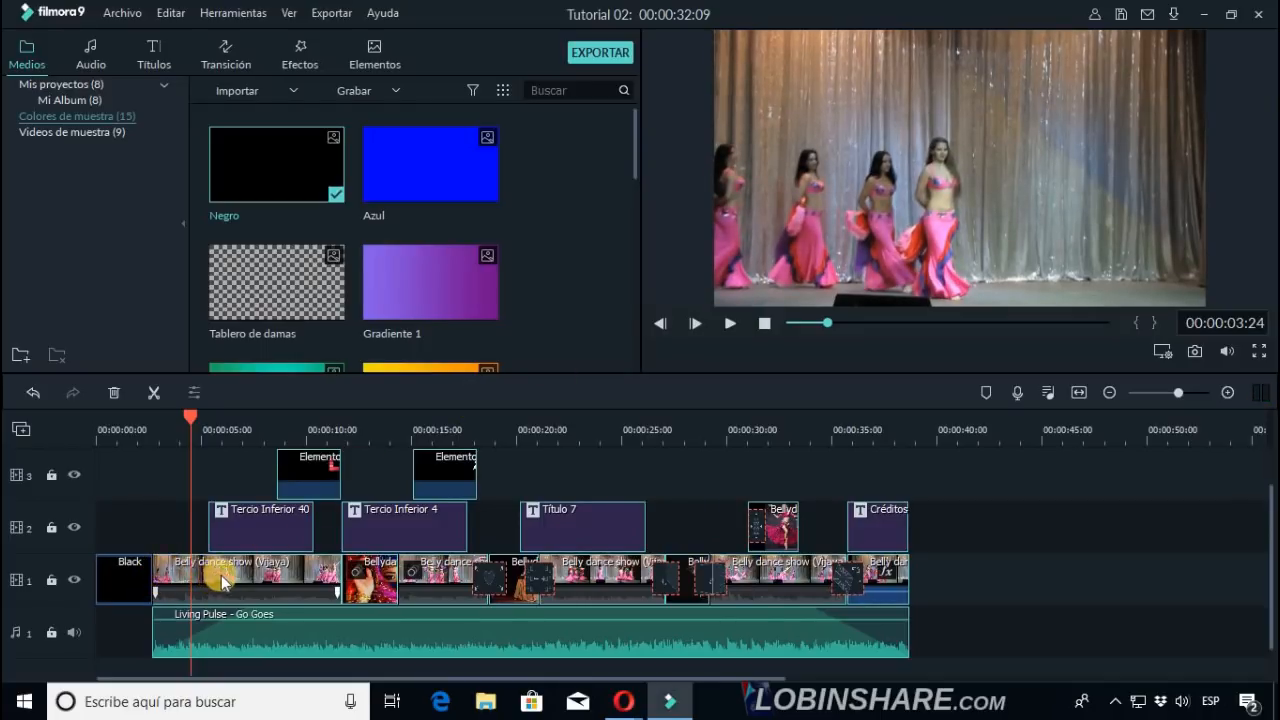
# Shift all the clips after the black opening slightly earlier so they cover its end, and check the frames around the cut.
pyautogui.moveTo(236, 562); pyautogui.dragTo(228, 561)
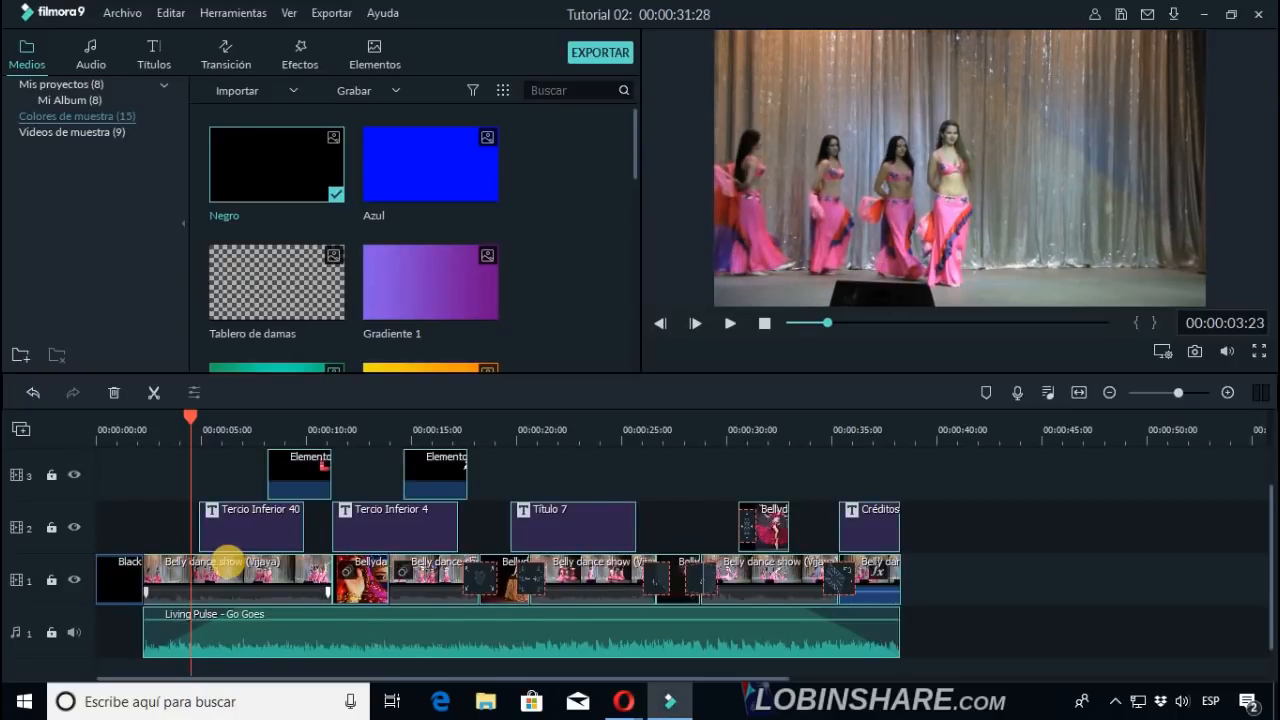
pyautogui.click(121, 432)
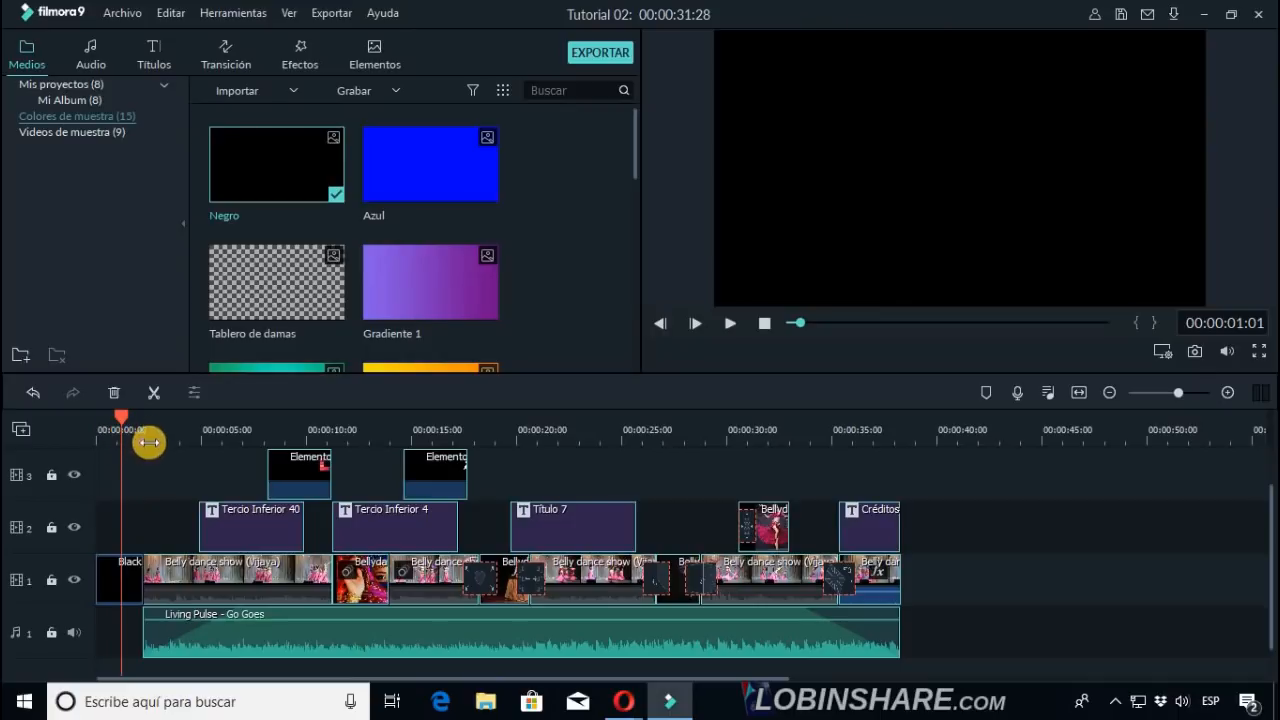
pyautogui.click(166, 434)
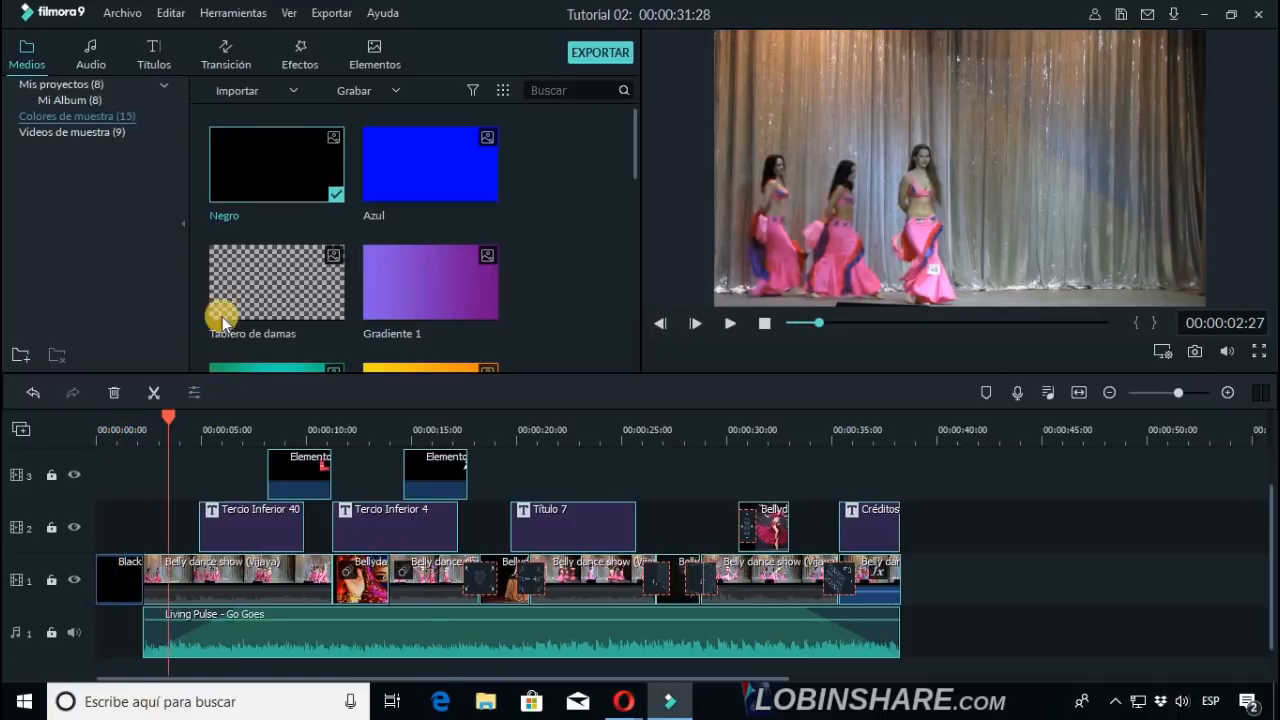
# Preview the Disolver transition and apply it between the black clip and the first dance clip on video track 1.
pyautogui.click(239, 54)
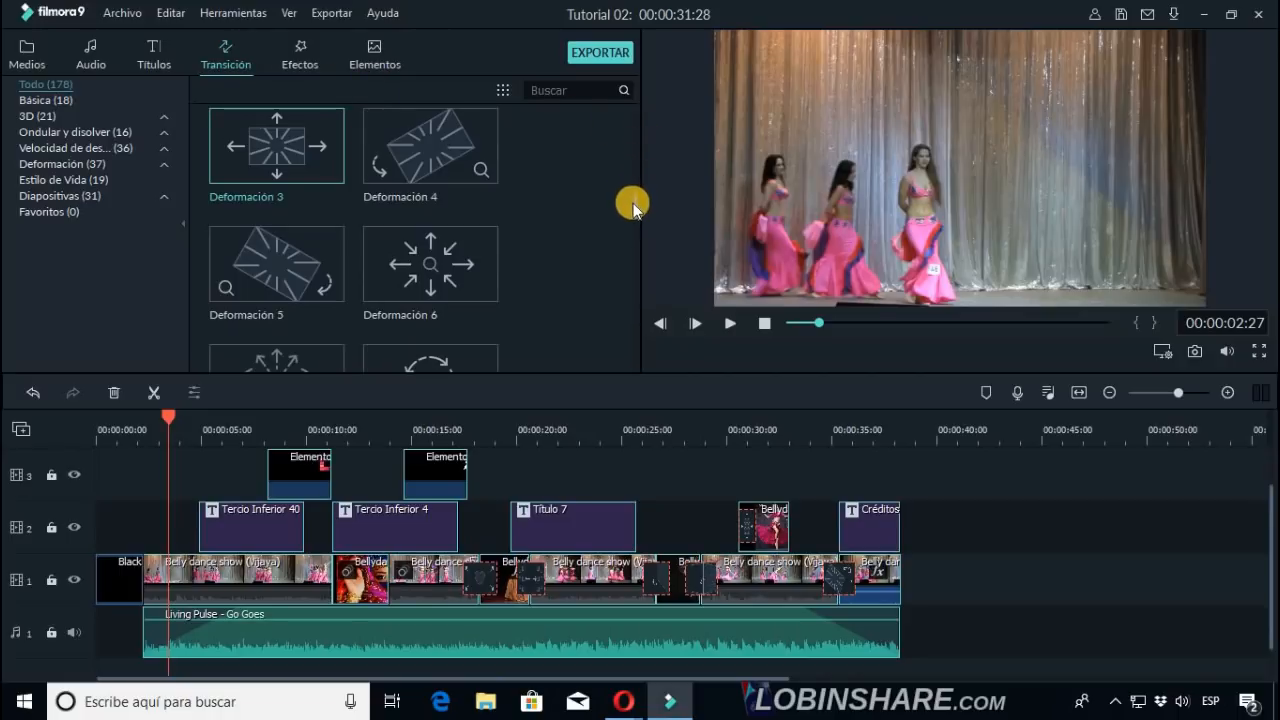
pyautogui.moveTo(636, 196); pyautogui.dragTo(651, 232)
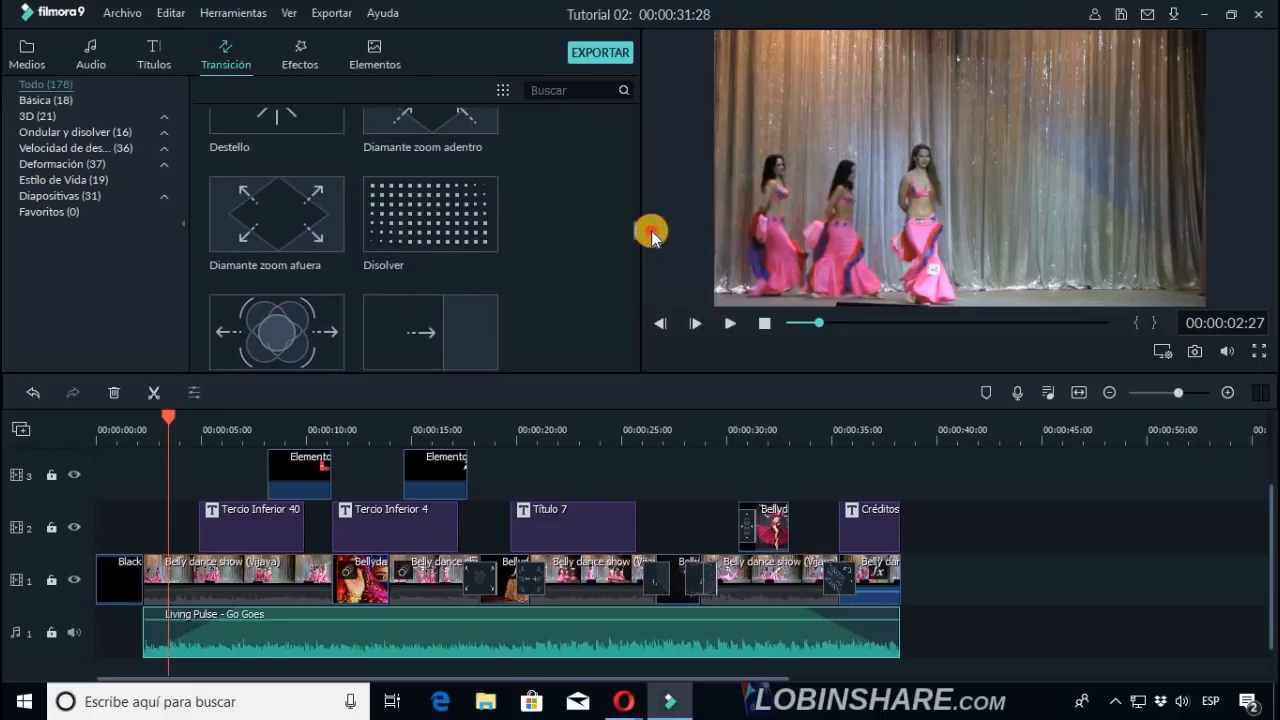
pyautogui.click(492, 232)
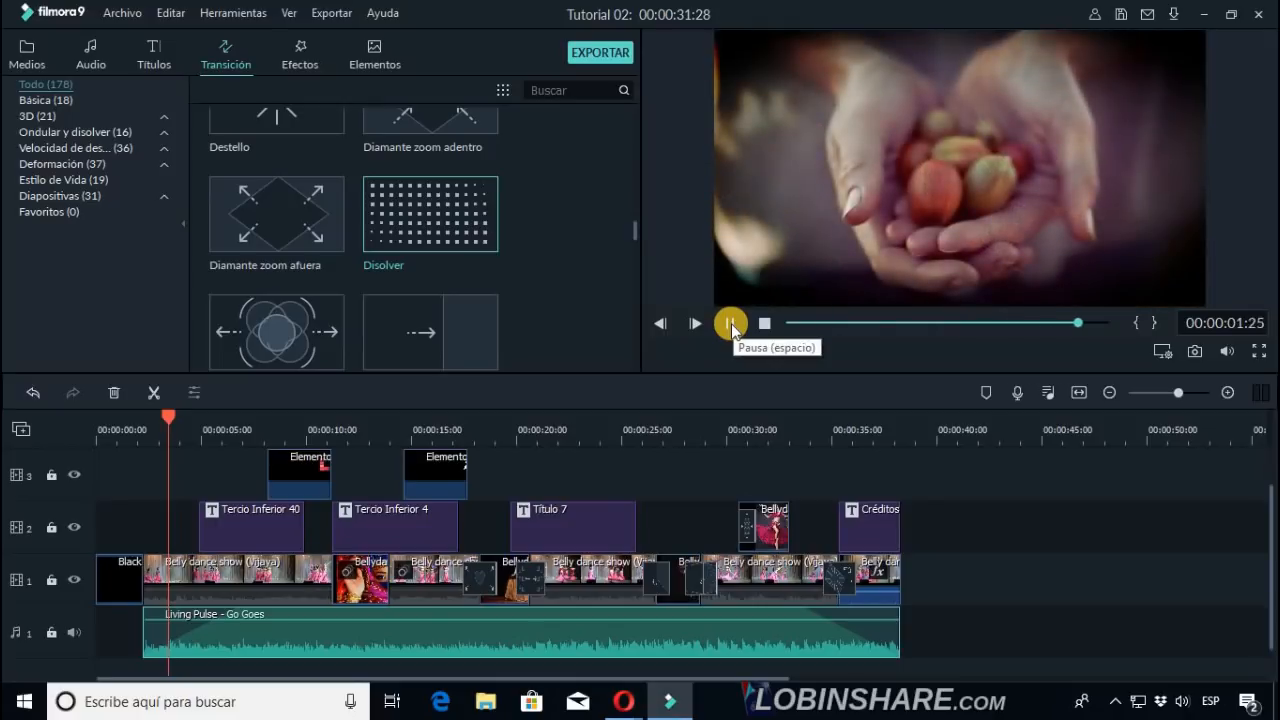
pyautogui.moveTo(487, 224); pyautogui.dragTo(129, 591)
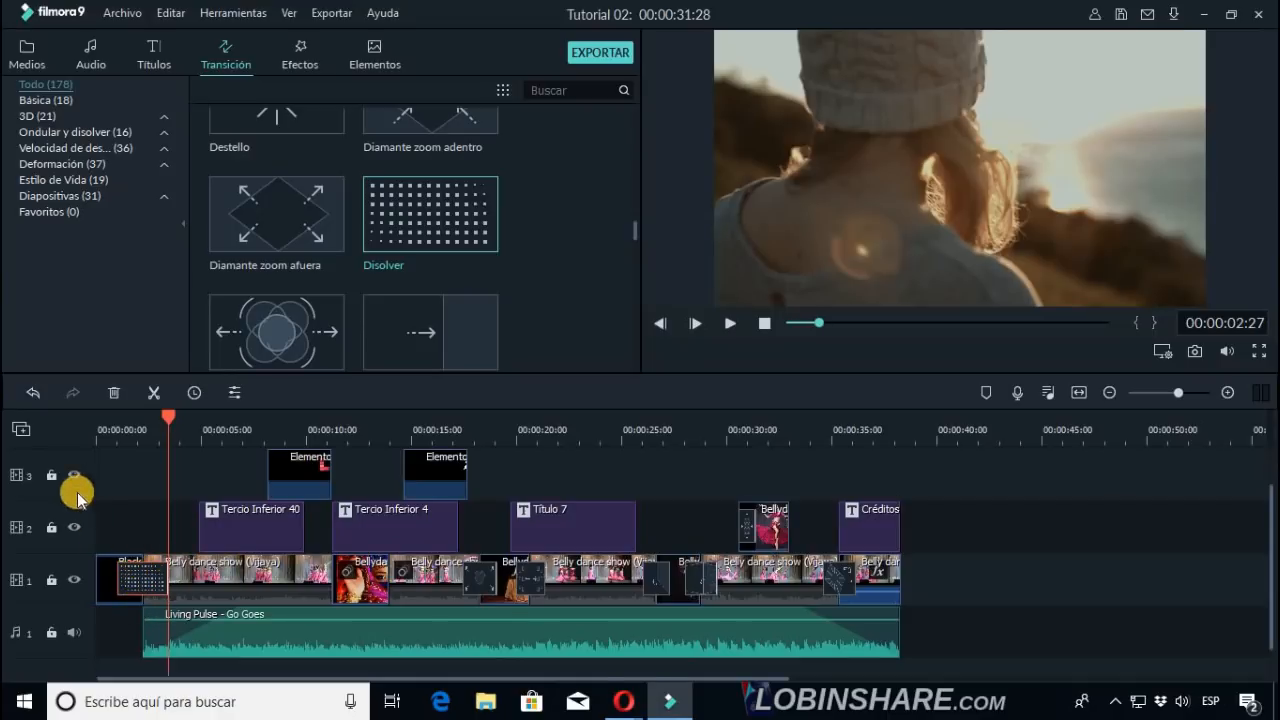
# Play the opening from the start to review the Disolver transition into the first dance clip.
pyautogui.click(94, 423)
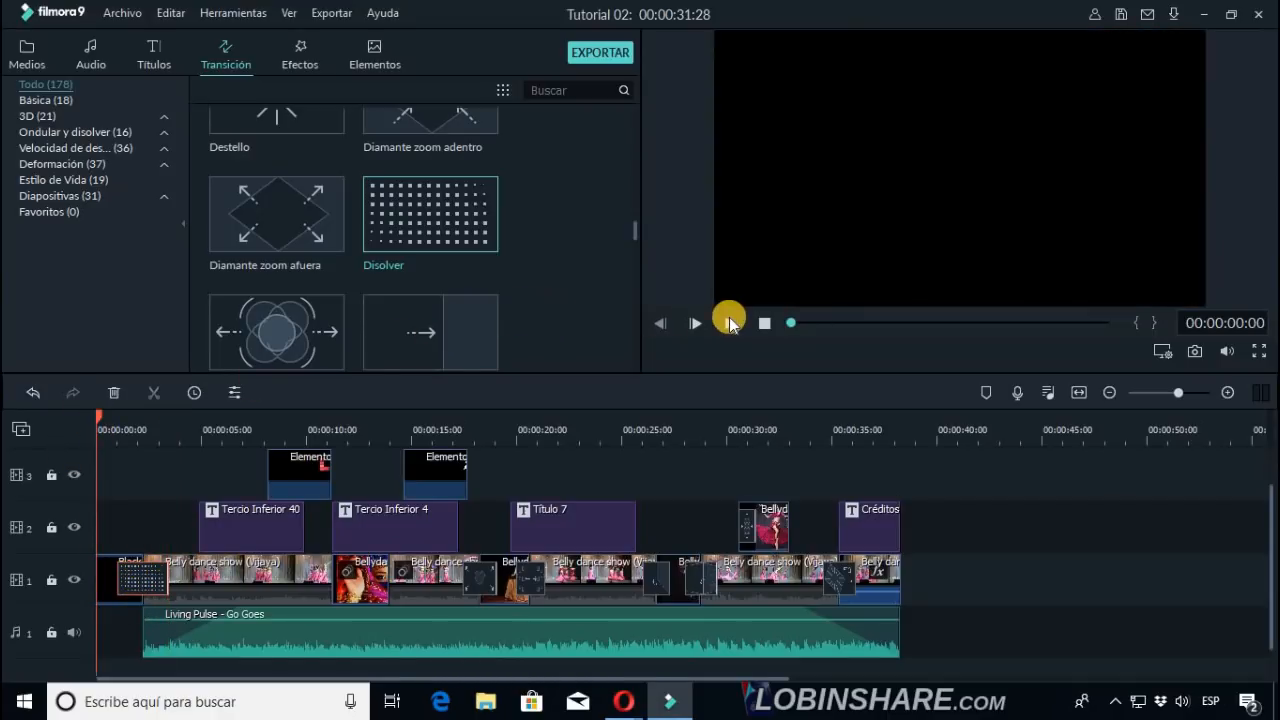
pyautogui.click(729, 318)
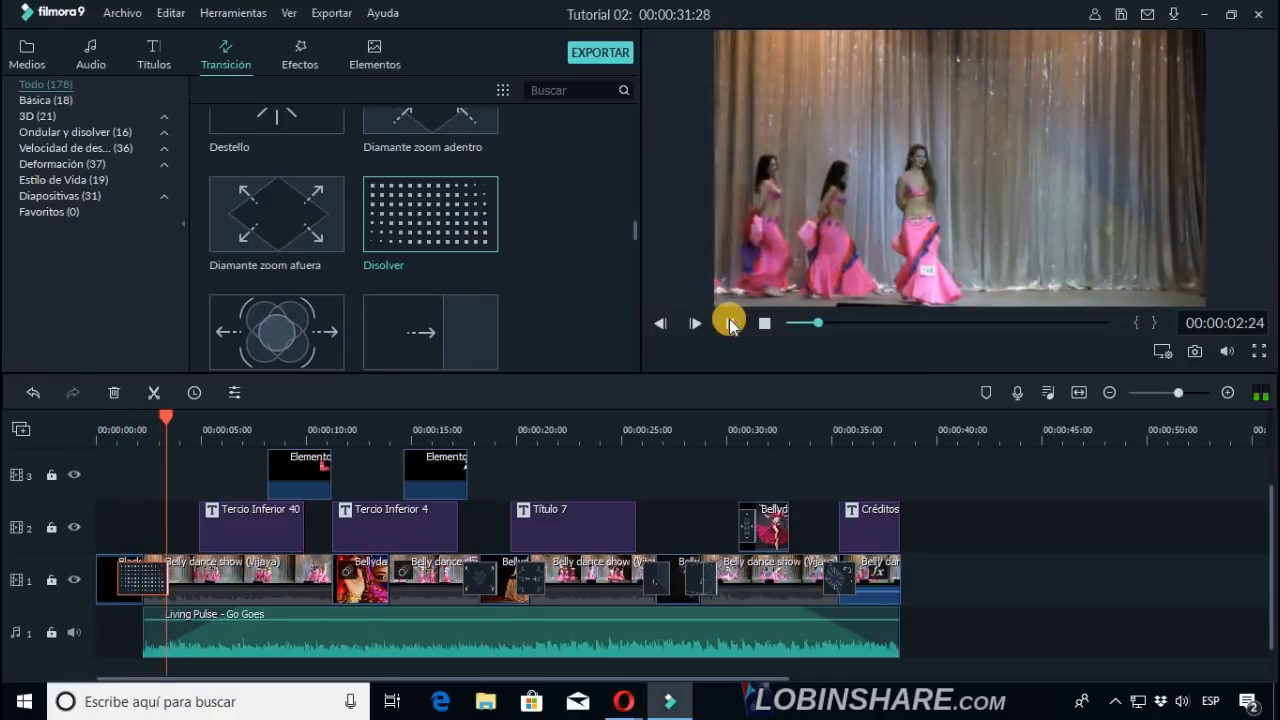
pyautogui.click(729, 322)
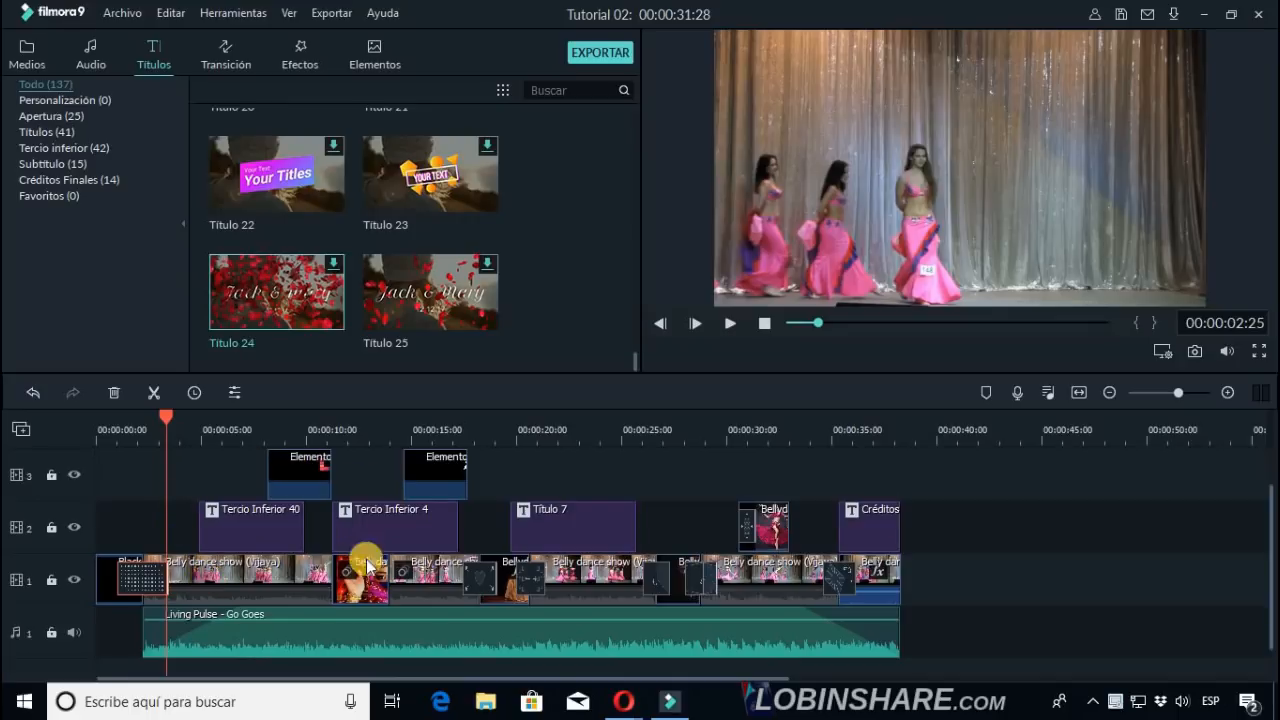
# Trim the start of the black clip, move all clips on every track back to the timeline's start, and play the opening.
pyautogui.click(110, 590)
pyautogui.moveTo(96, 580); pyautogui.dragTo(116, 585)
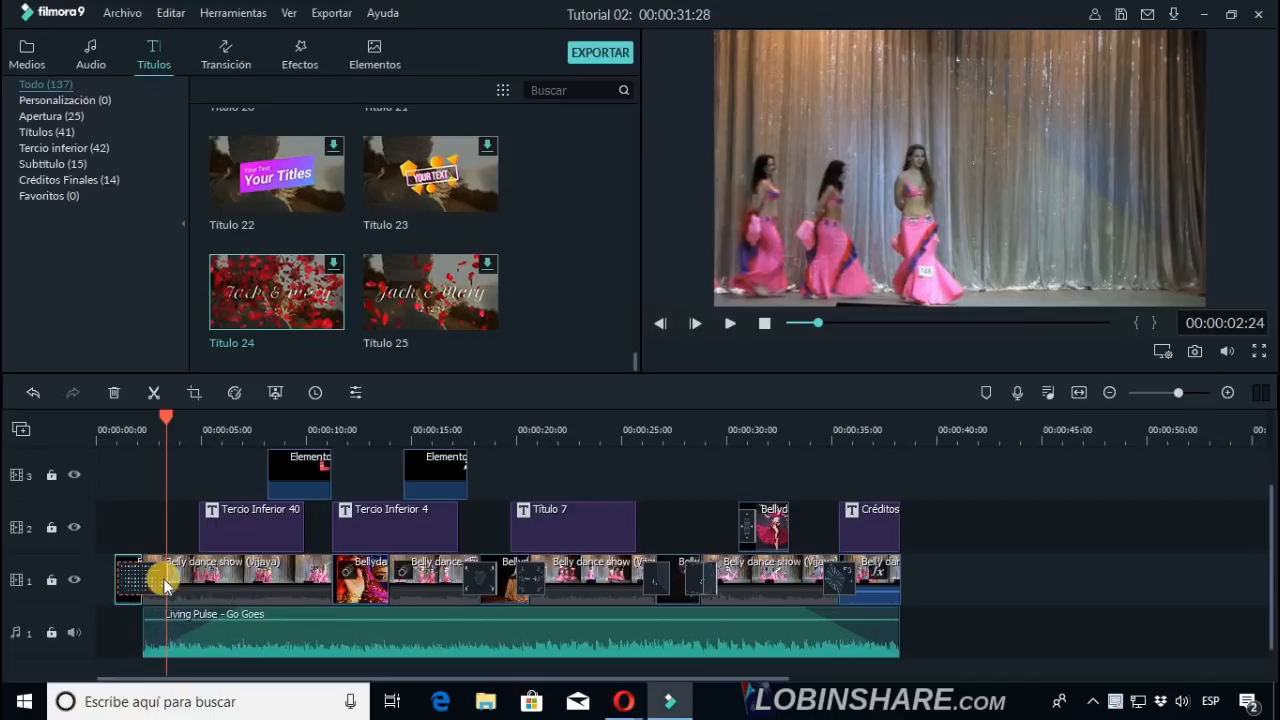
pyautogui.moveTo(975, 641); pyautogui.dragTo(120, 474)
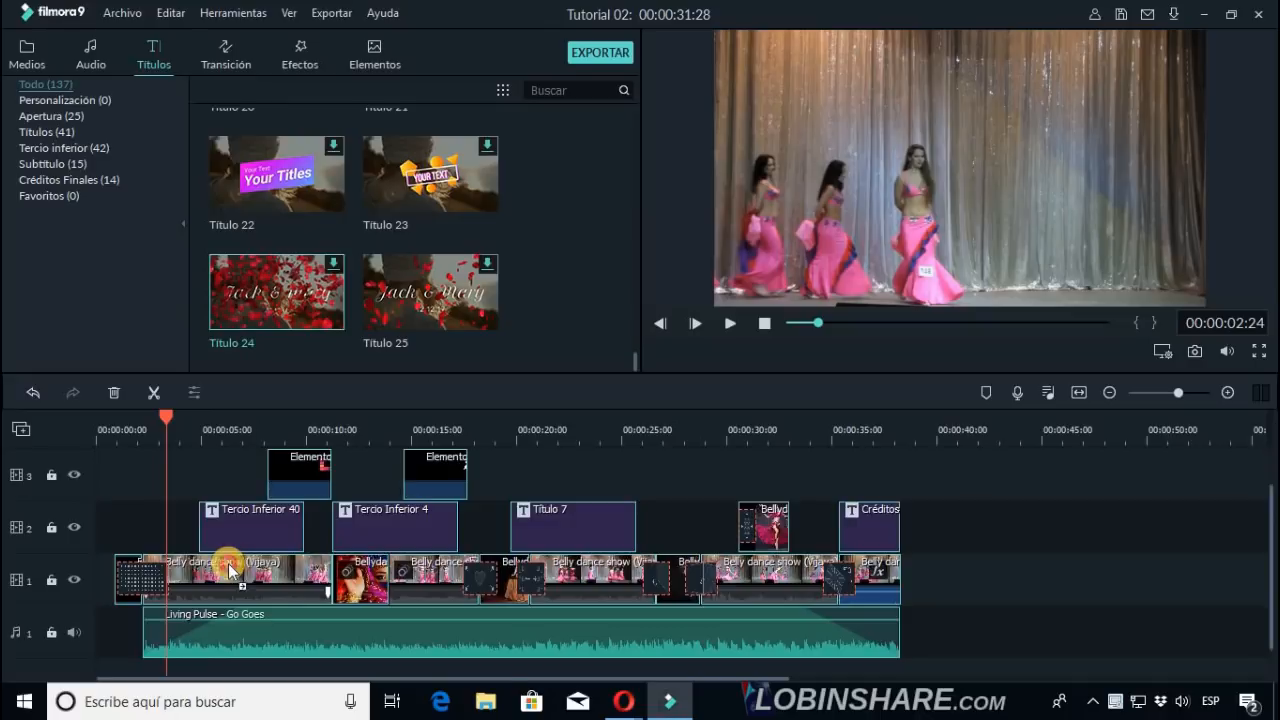
pyautogui.moveTo(228, 563); pyautogui.dragTo(214, 559)
pyautogui.click(96, 432)
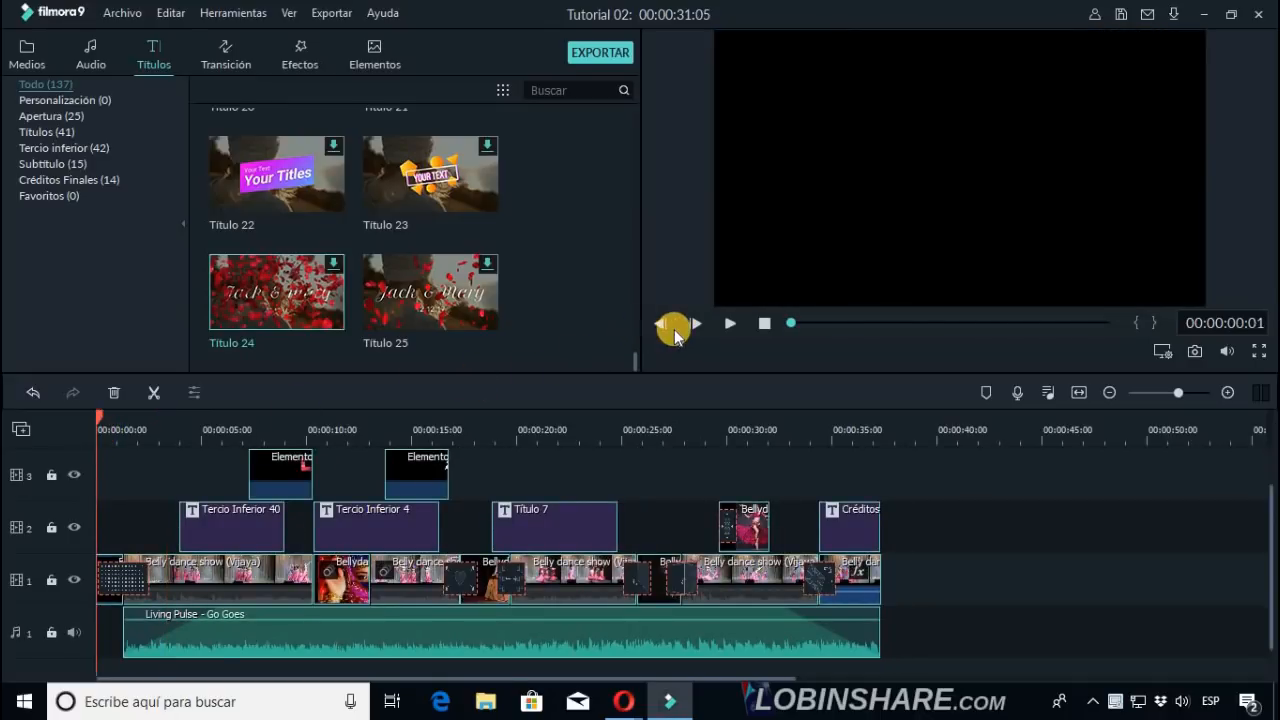
pyautogui.click(727, 324)
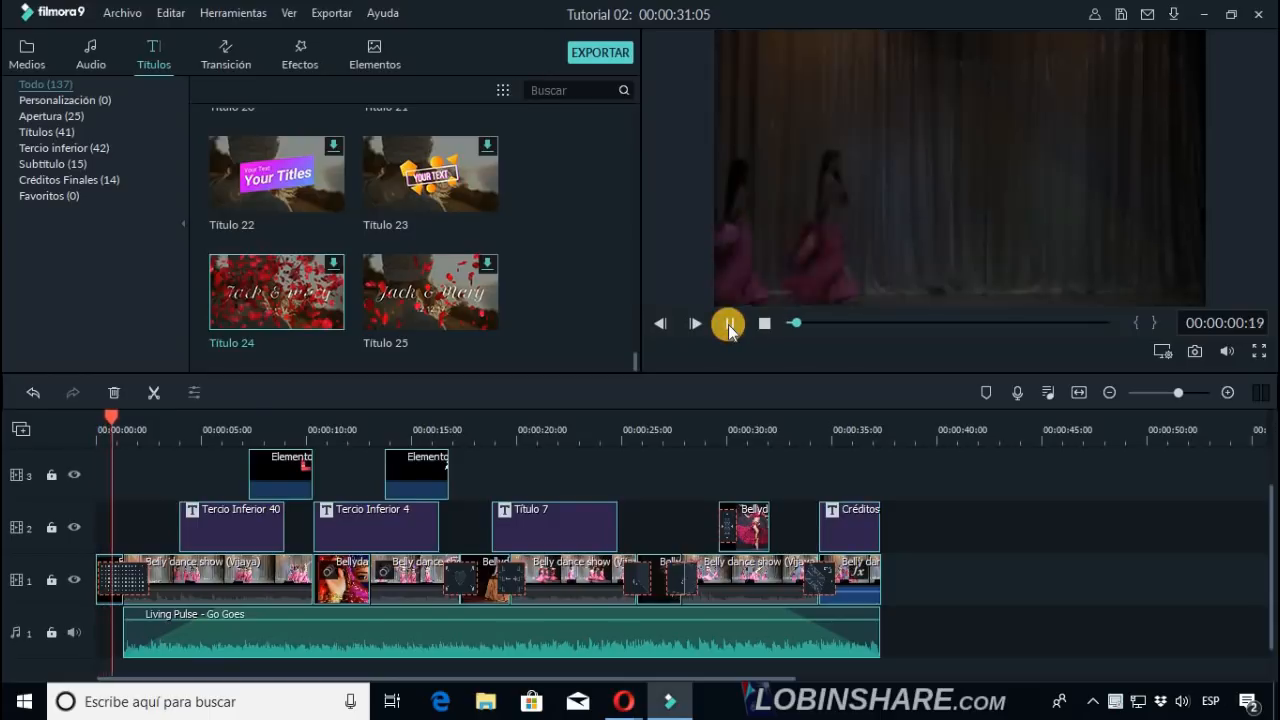
# Add the black Negro sample colour after the last clip on video track 1 and shorten it to about 23 frames.
pyautogui.click(730, 324)
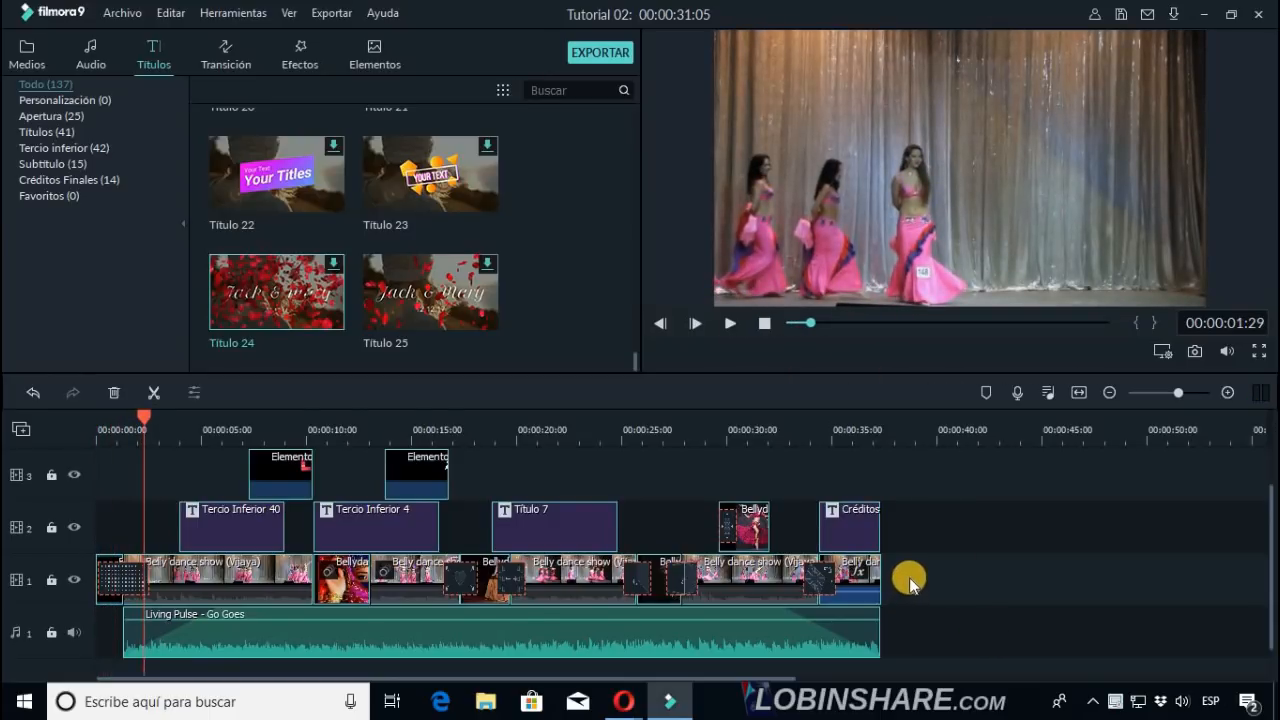
pyautogui.click(23, 52)
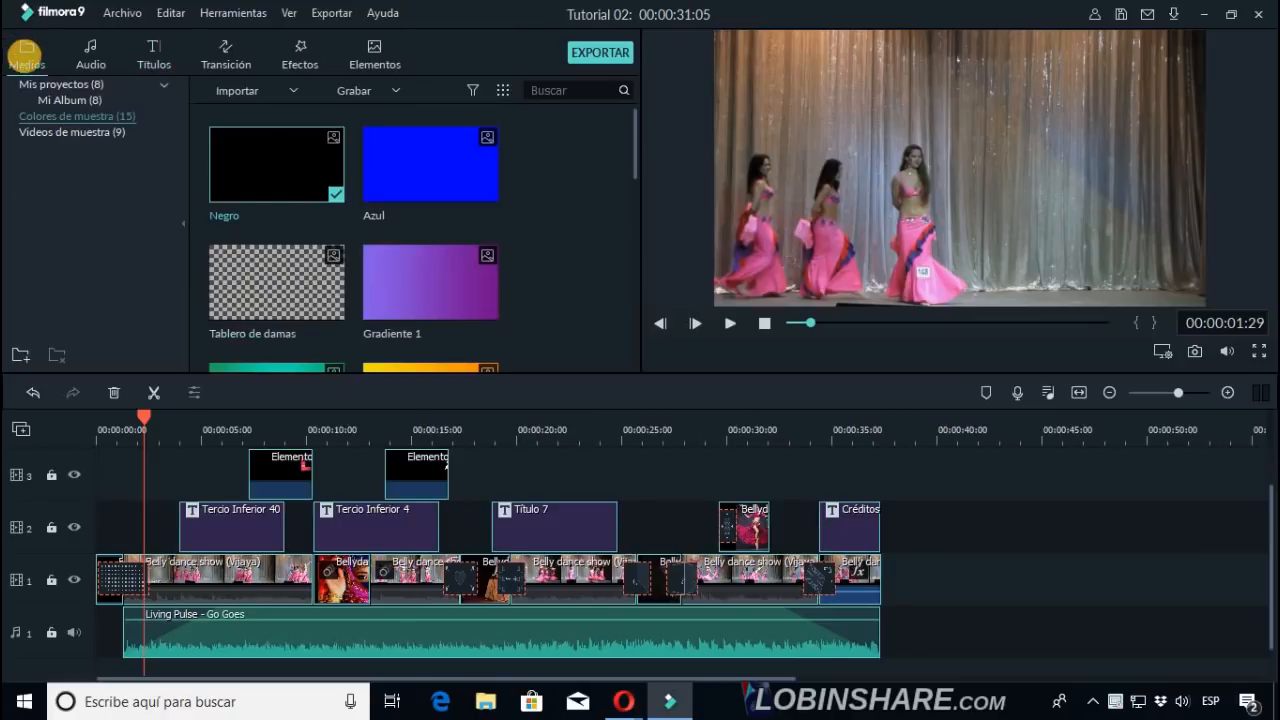
pyautogui.click(95, 116)
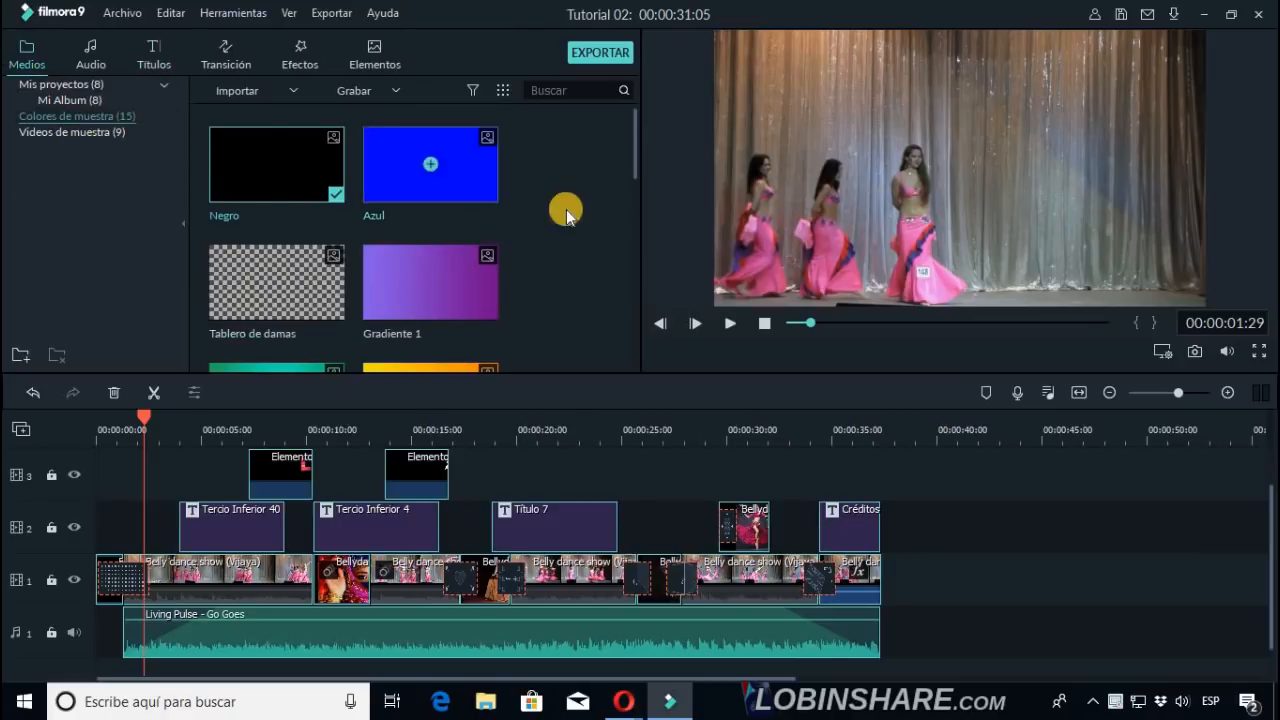
pyautogui.moveTo(634, 157); pyautogui.dragTo(651, 109)
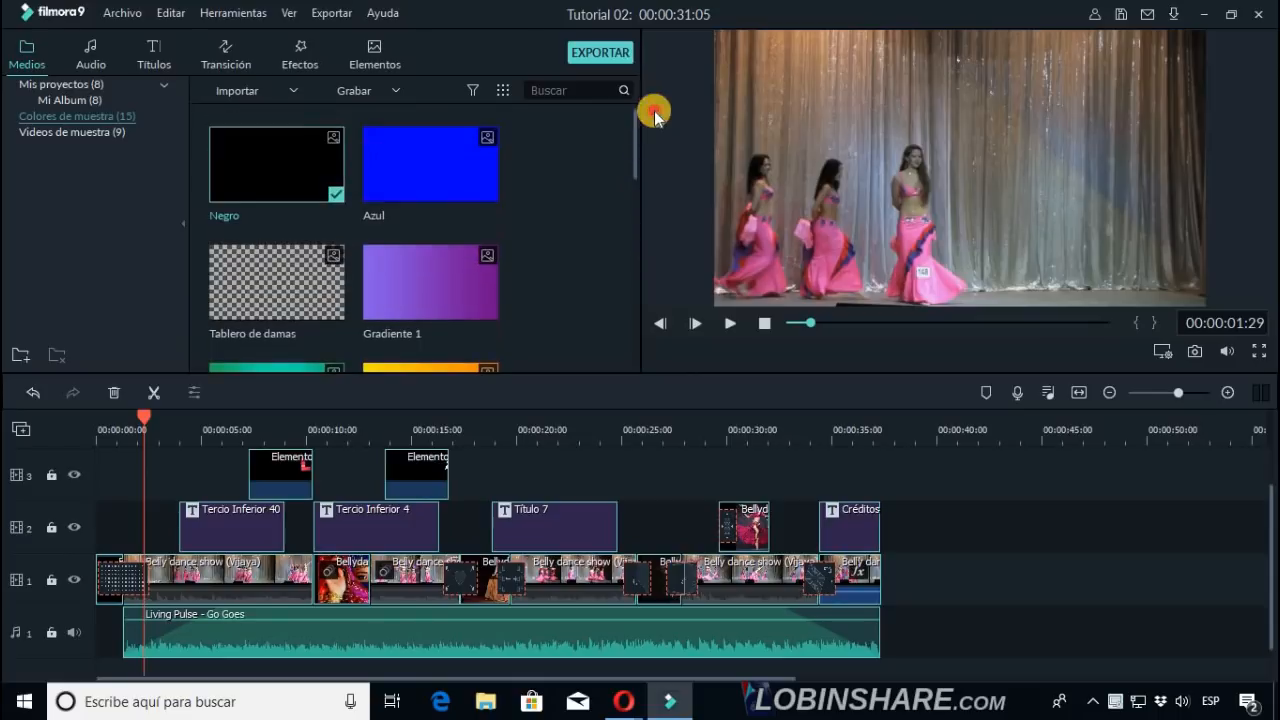
pyautogui.moveTo(297, 197); pyautogui.dragTo(886, 569)
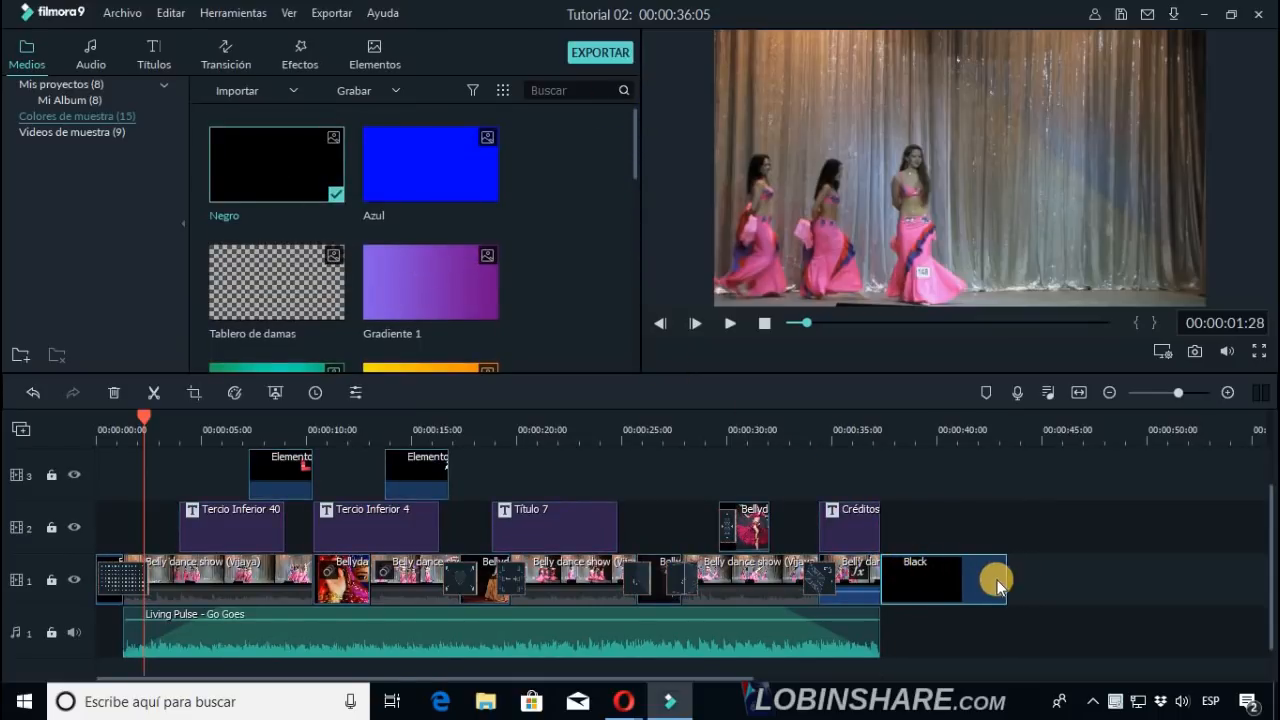
pyautogui.moveTo(1007, 579); pyautogui.dragTo(899, 593)
# Apply the Disolver transition between the last dance clip and the closing black clip, and check the frames around it.
pyautogui.click(232, 67)
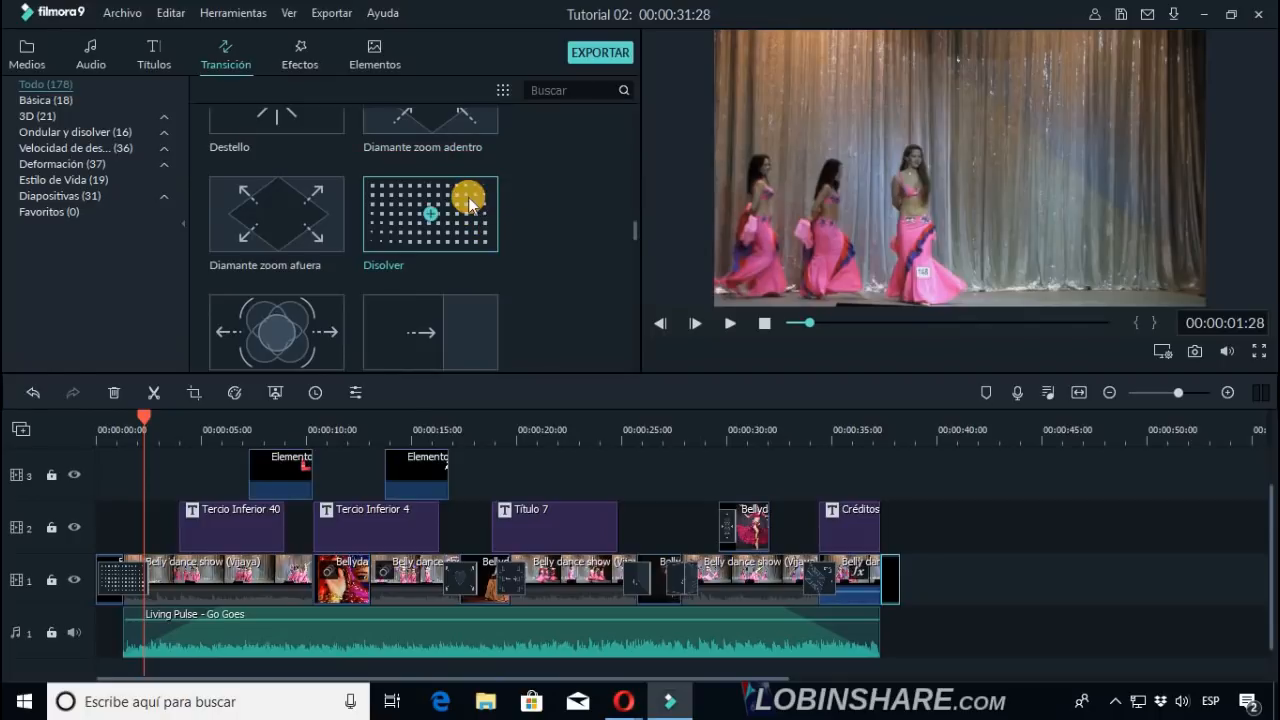
pyautogui.moveTo(466, 200); pyautogui.dragTo(883, 593)
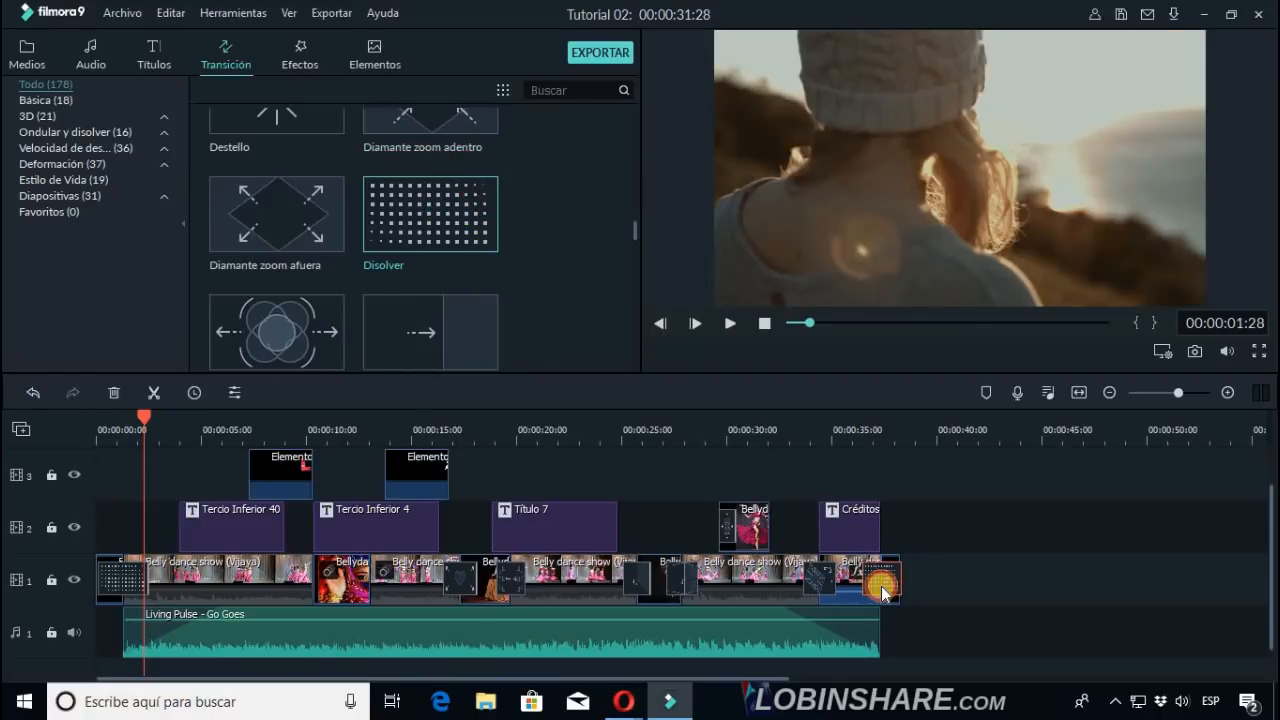
pyautogui.click(893, 437)
pyautogui.click(853, 431)
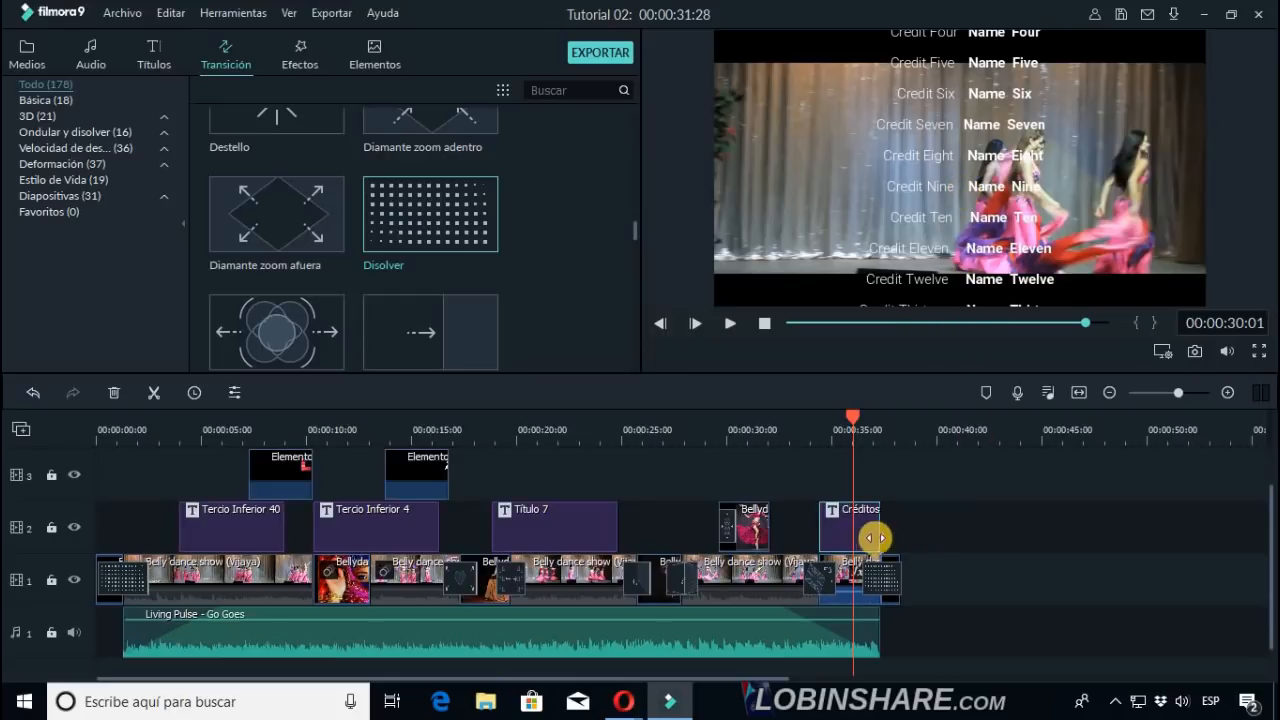
# Extend the Créditos 1 title to the end of the closing black clip and play the ending.
pyautogui.moveTo(880, 527); pyautogui.dragTo(900, 525)
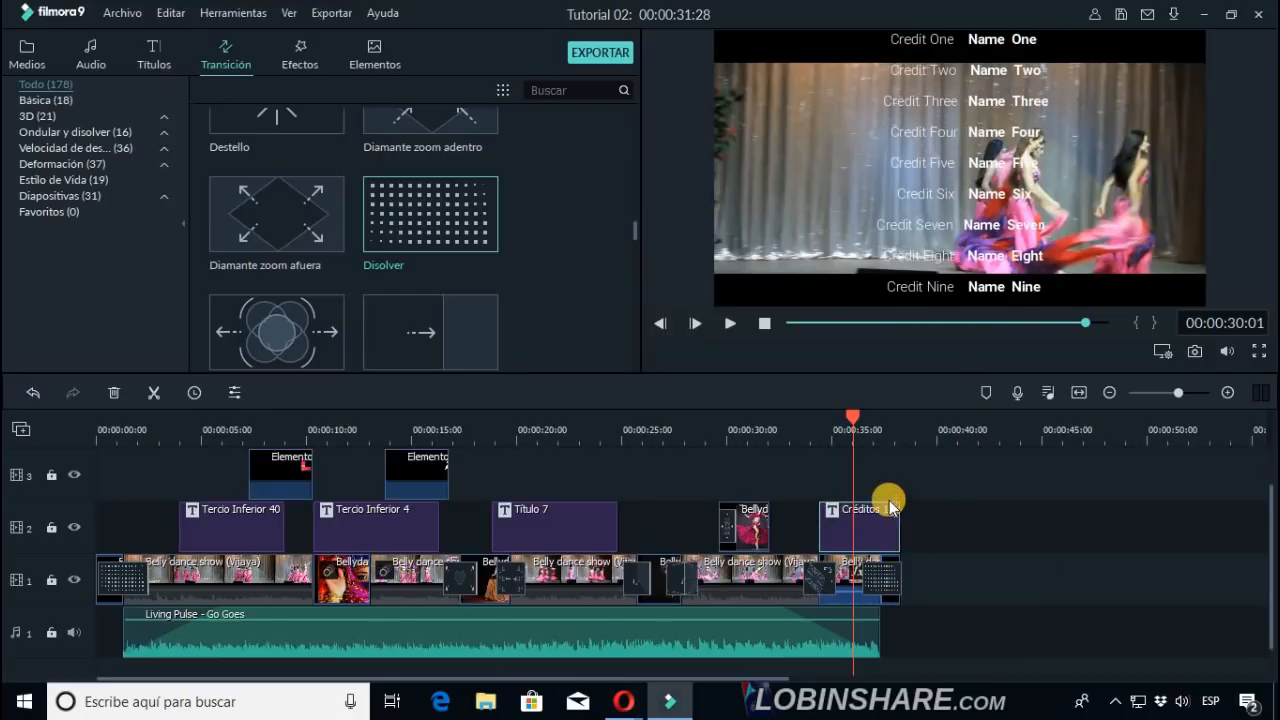
pyautogui.click(891, 436)
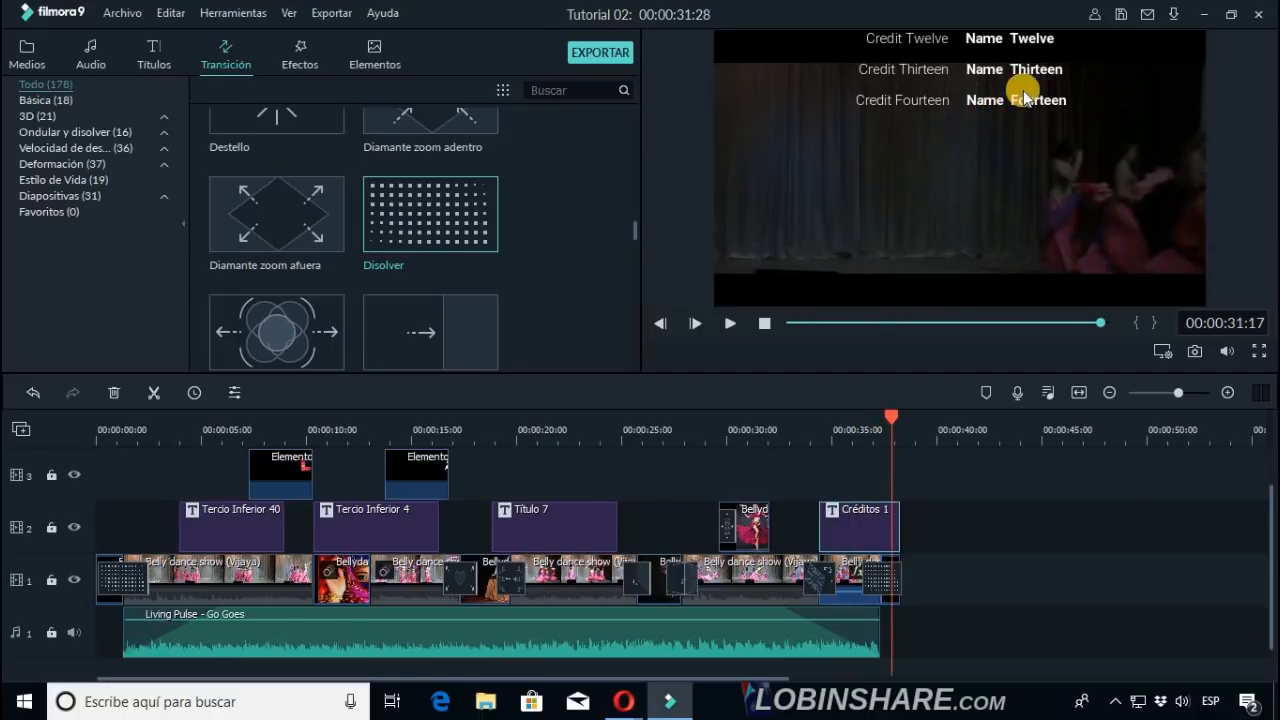
pyautogui.click(813, 437)
pyautogui.click(730, 323)
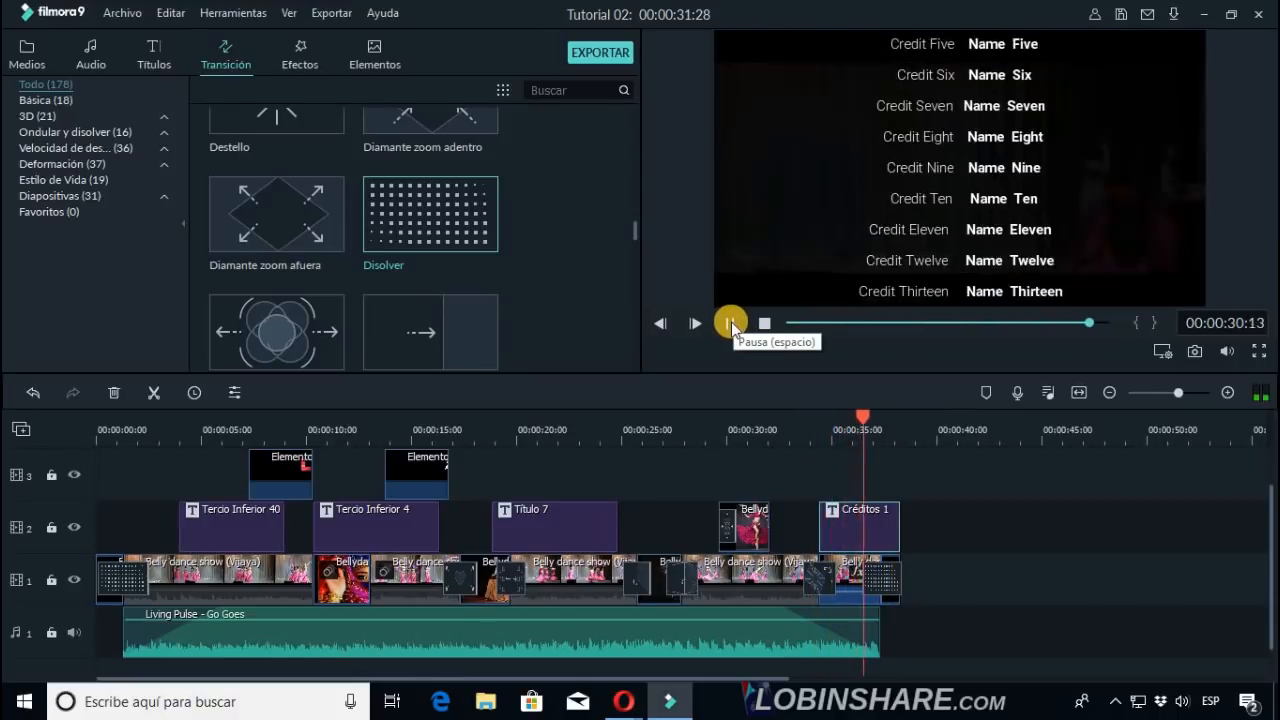
pyautogui.click(898, 421)
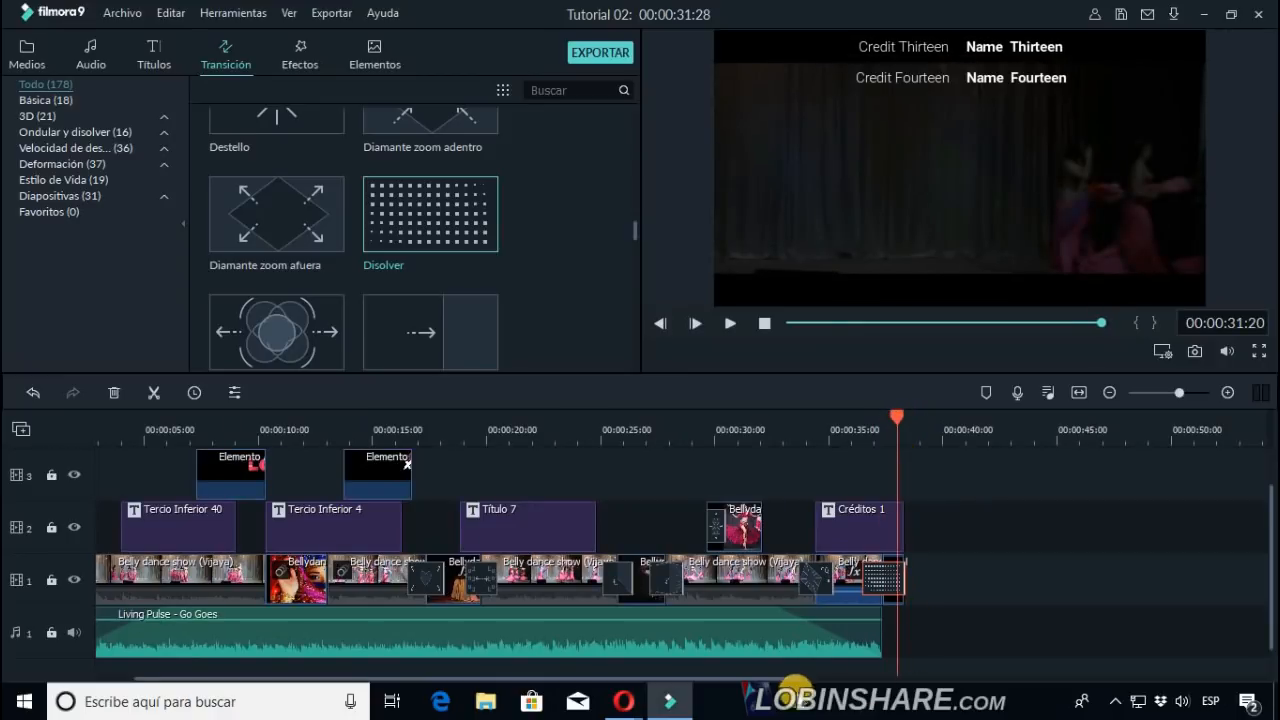
# Delete the Living Pulse music clip from audio track 1.
pyautogui.moveTo(788, 682); pyautogui.dragTo(660, 671)
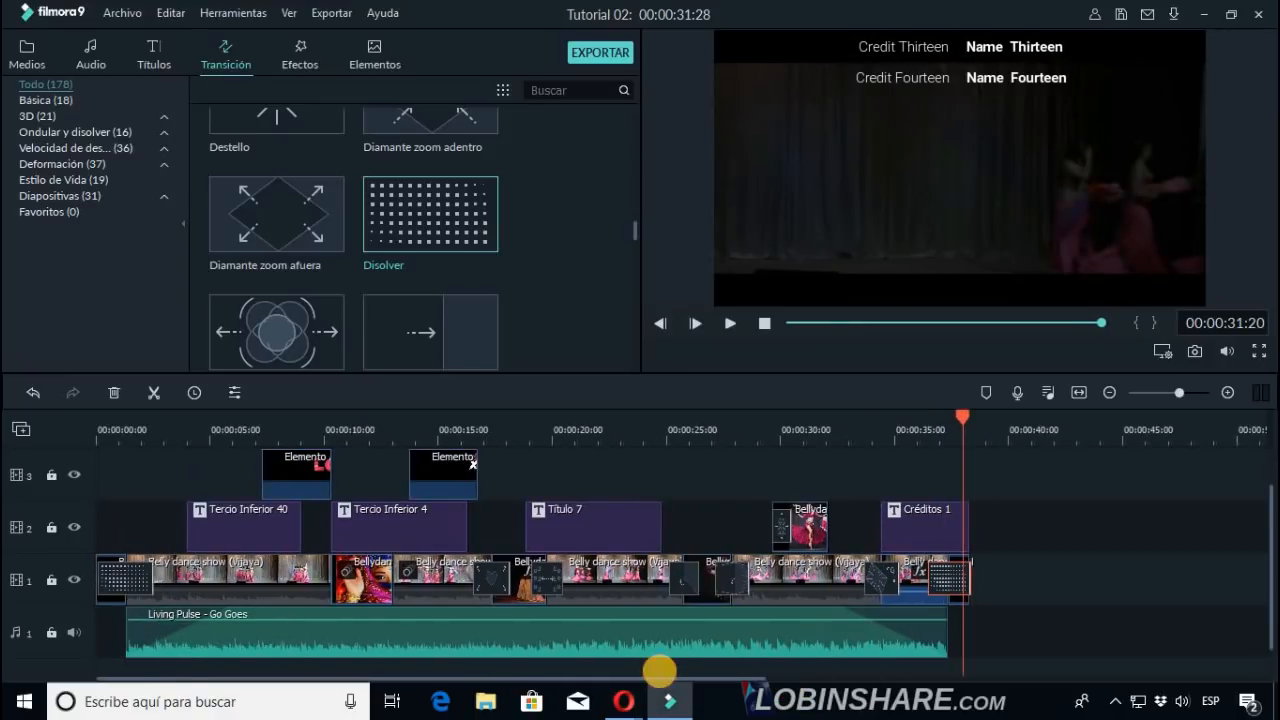
pyautogui.rightClick(605, 627)
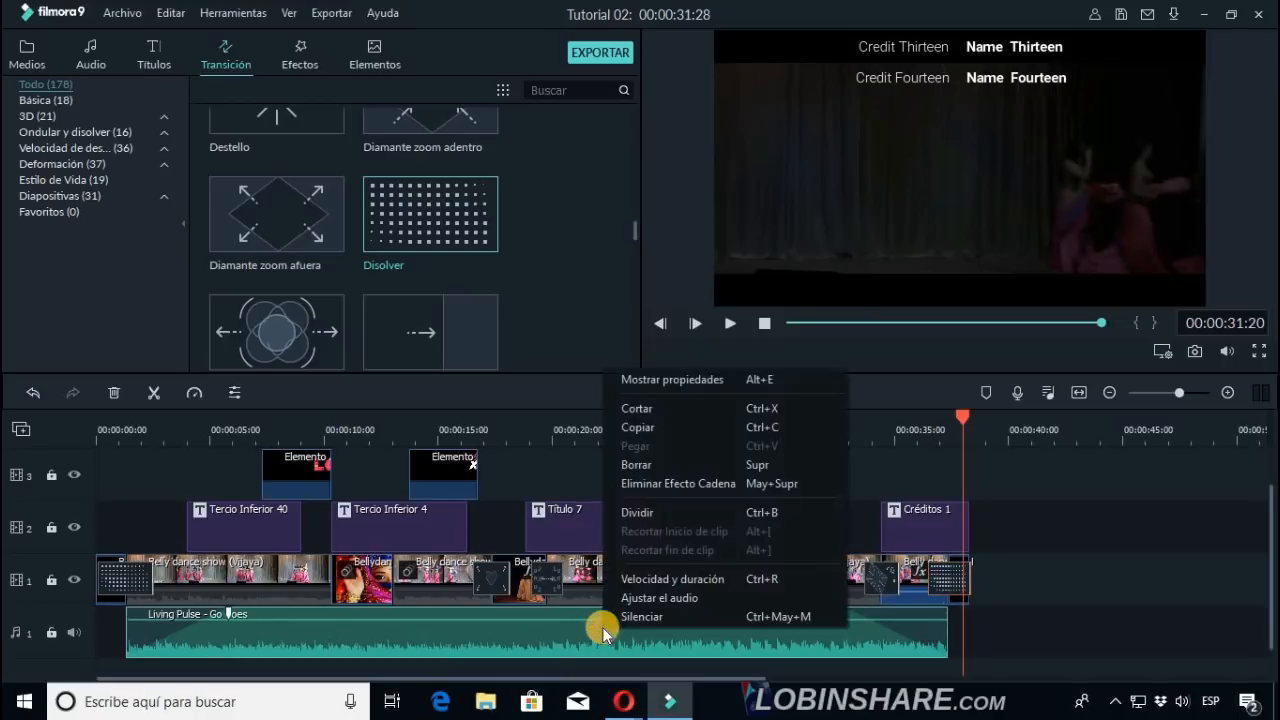
pyautogui.click(666, 464)
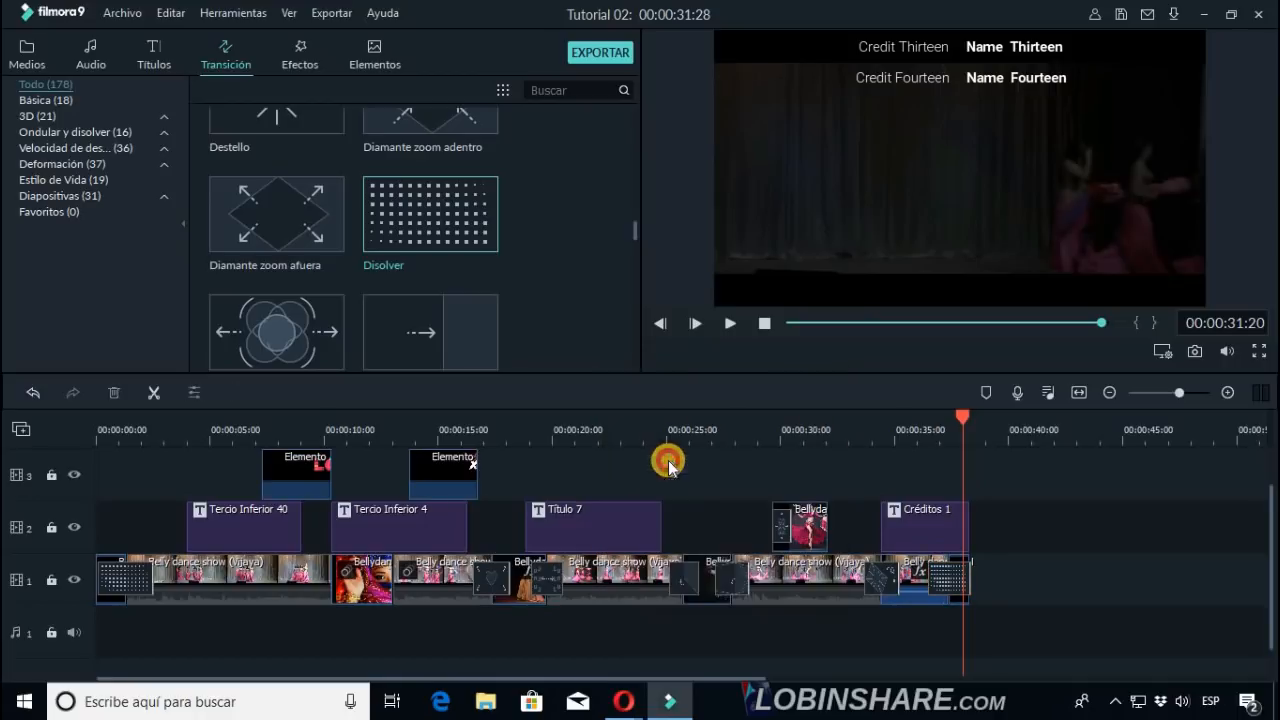
# Place the Shakira "Hips Don't Lie" instrumental from Mi Album at the start of audio track 1.
pyautogui.click(26, 55)
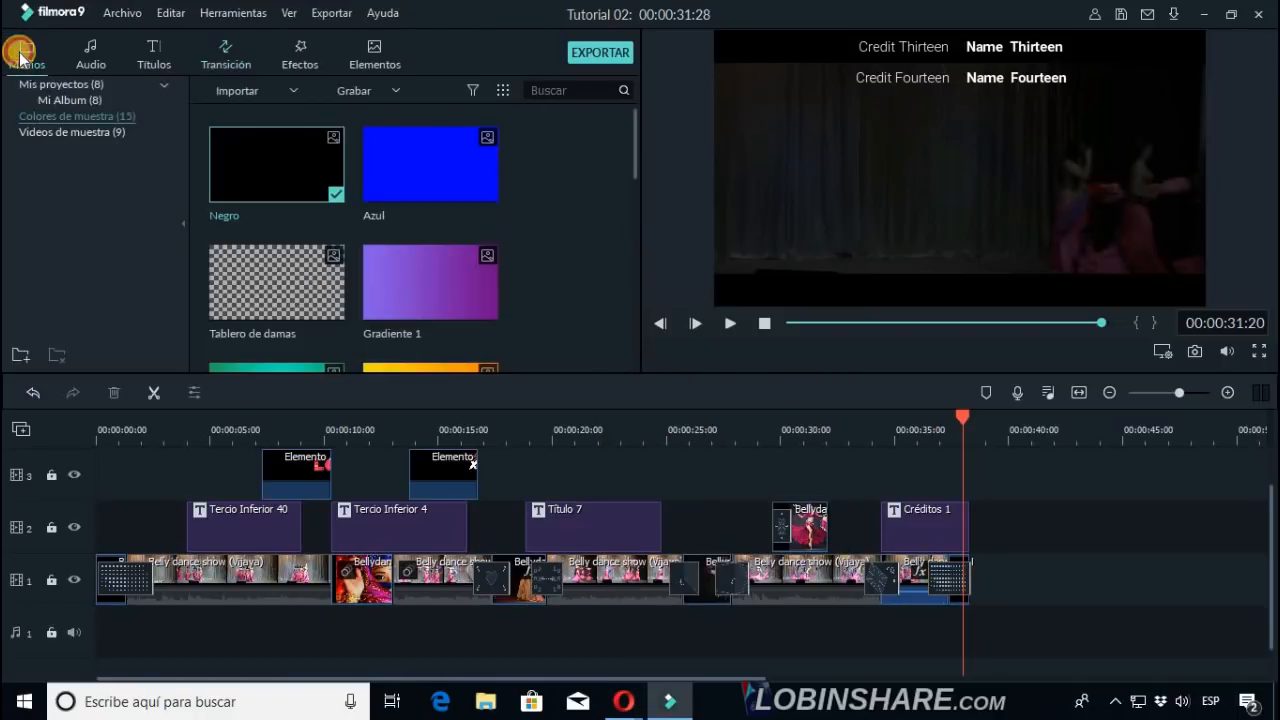
pyautogui.click(97, 88)
pyautogui.click(104, 98)
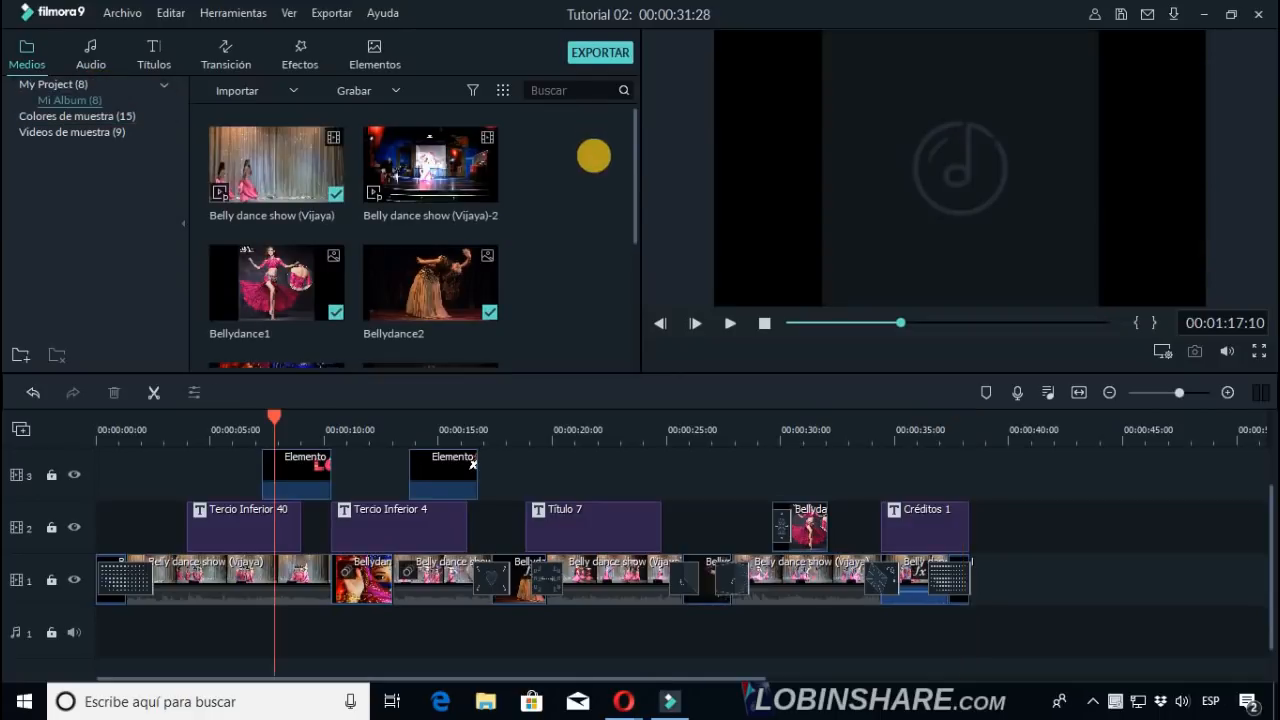
pyautogui.moveTo(634, 178); pyautogui.dragTo(624, 327)
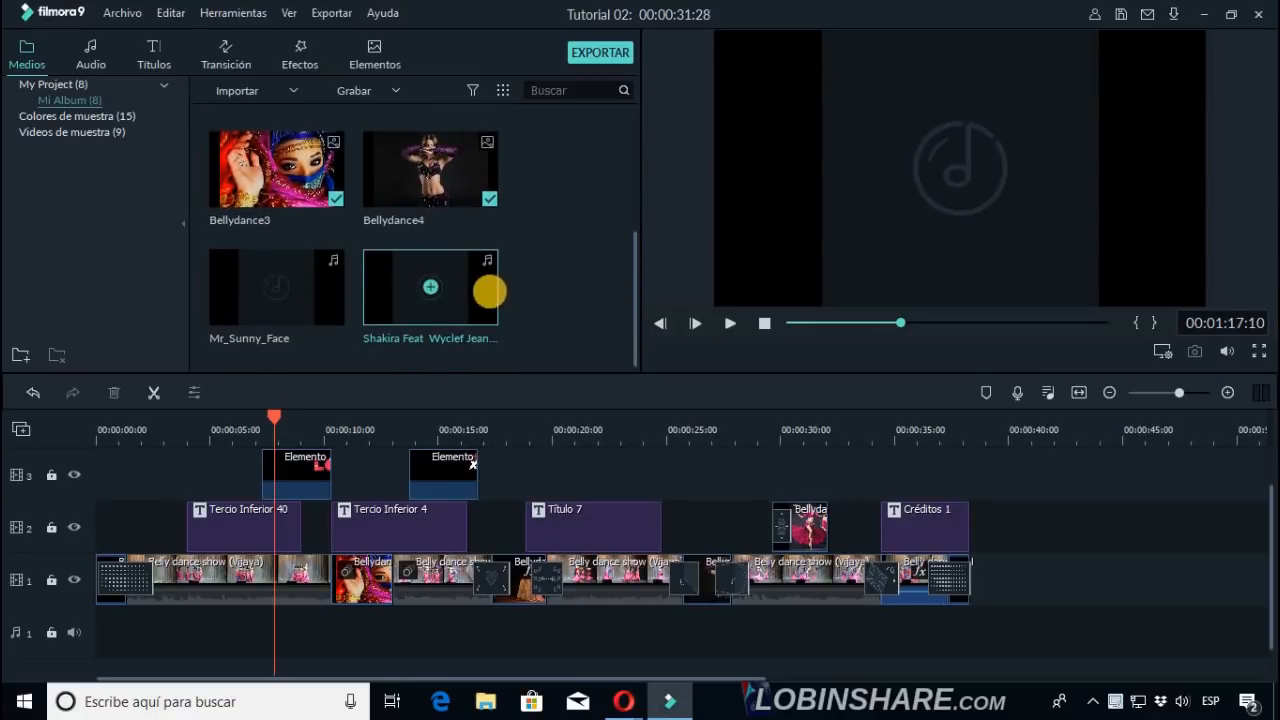
pyautogui.click(467, 292)
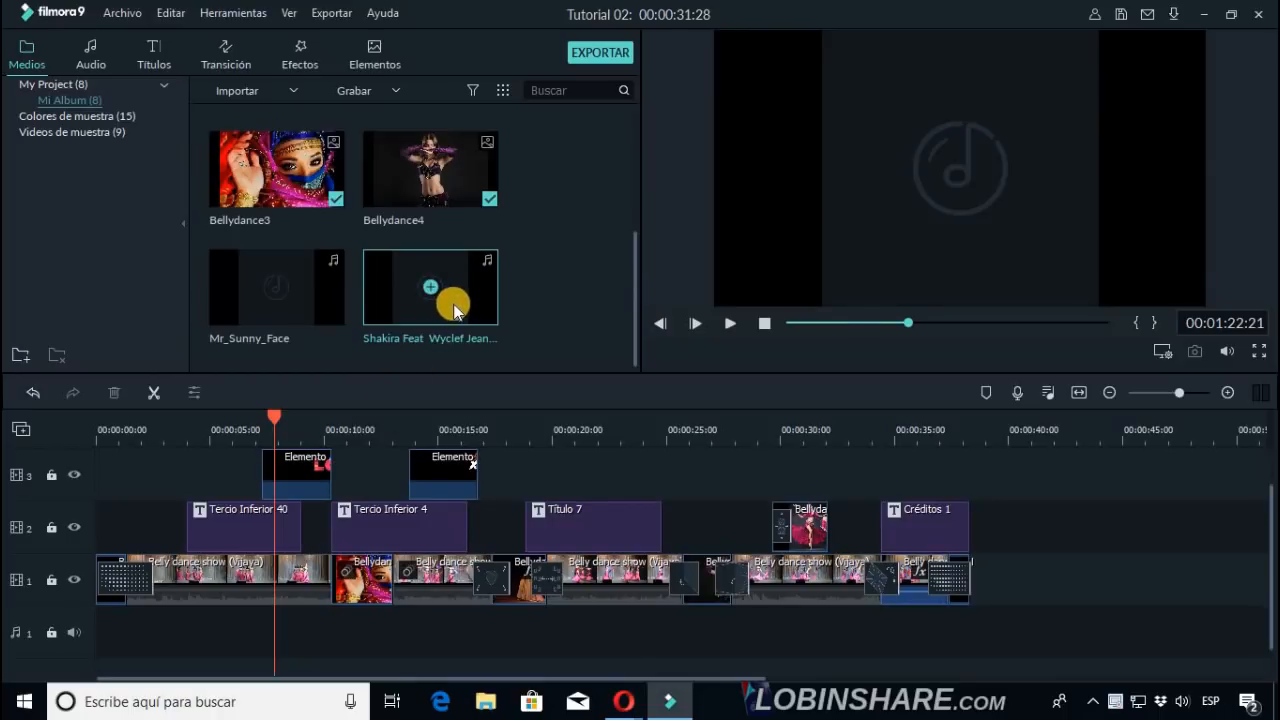
pyautogui.moveTo(454, 311); pyautogui.dragTo(54, 610)
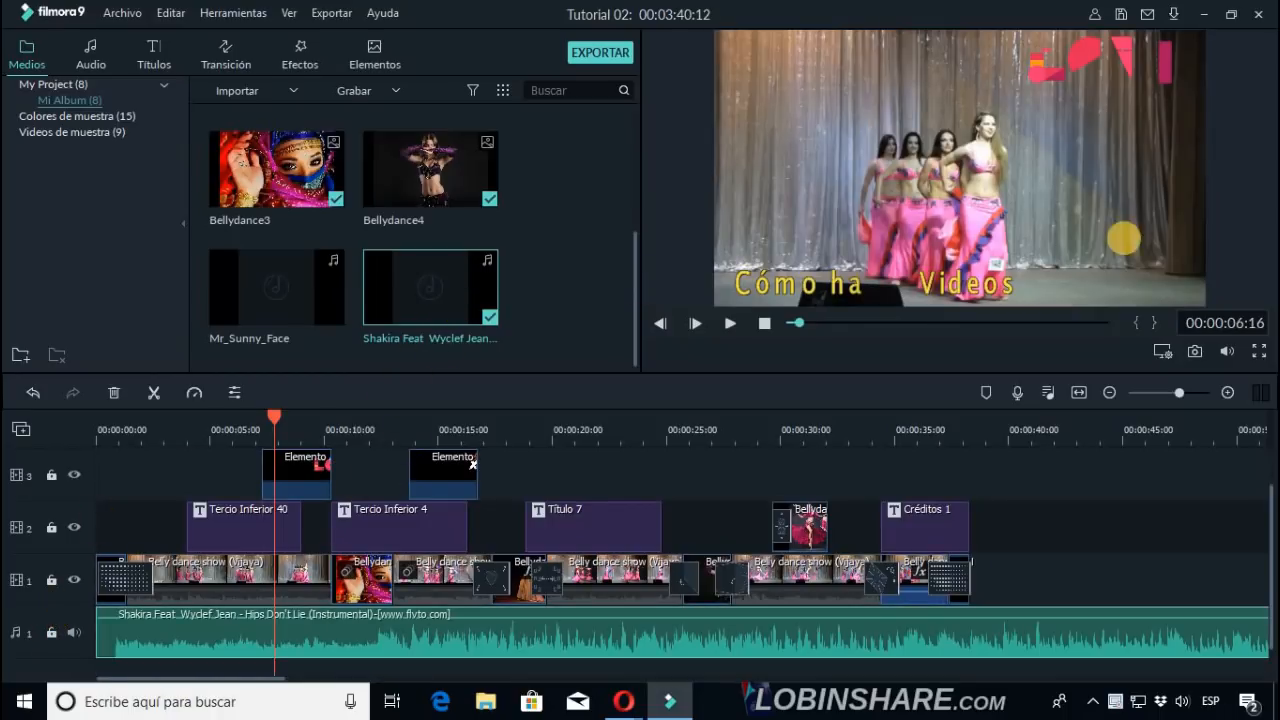
# Examine where the video ends against the new song and play the credits section with the music.
pyautogui.click(971, 439)
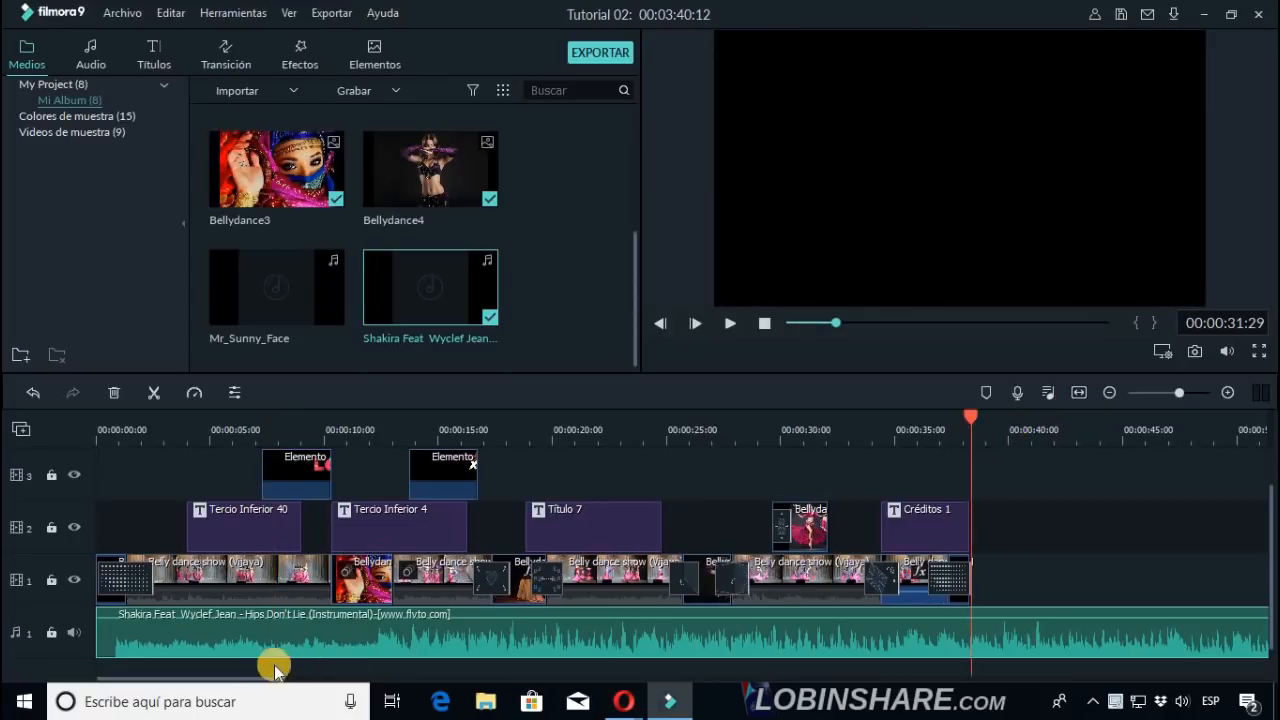
pyautogui.moveTo(264, 675); pyautogui.dragTo(236, 683)
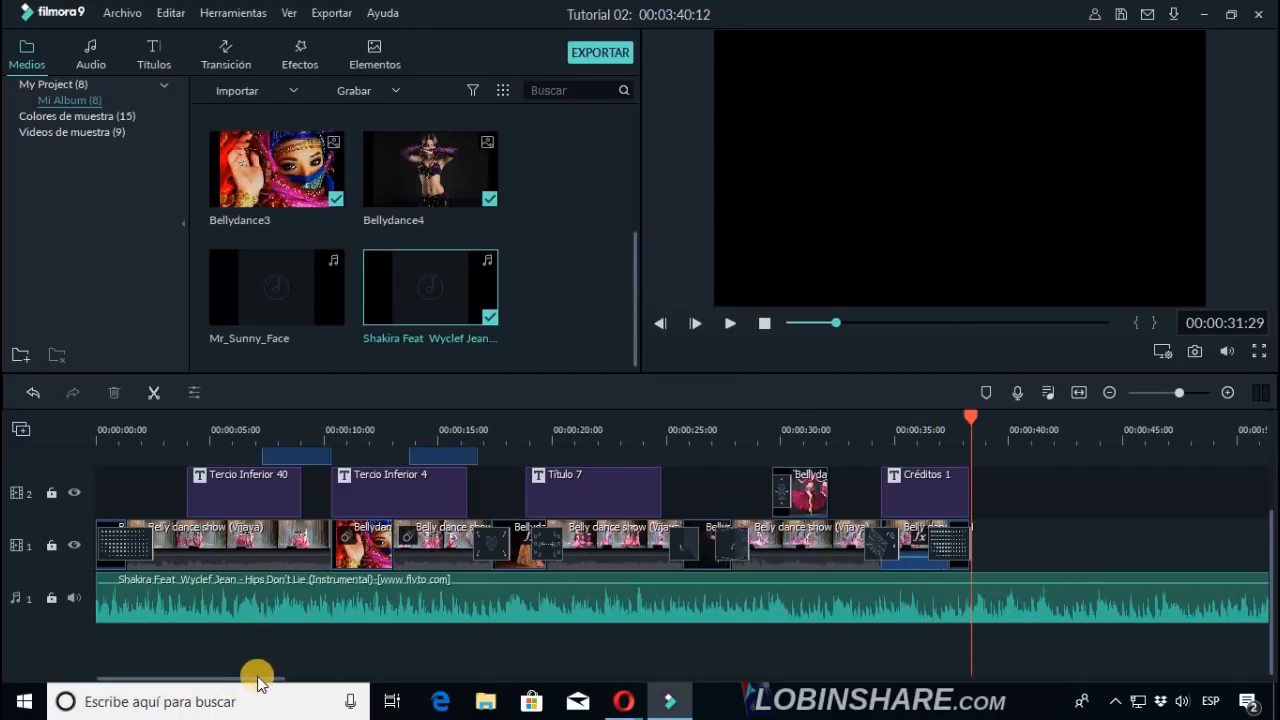
pyautogui.moveTo(257, 677); pyautogui.dragTo(283, 680)
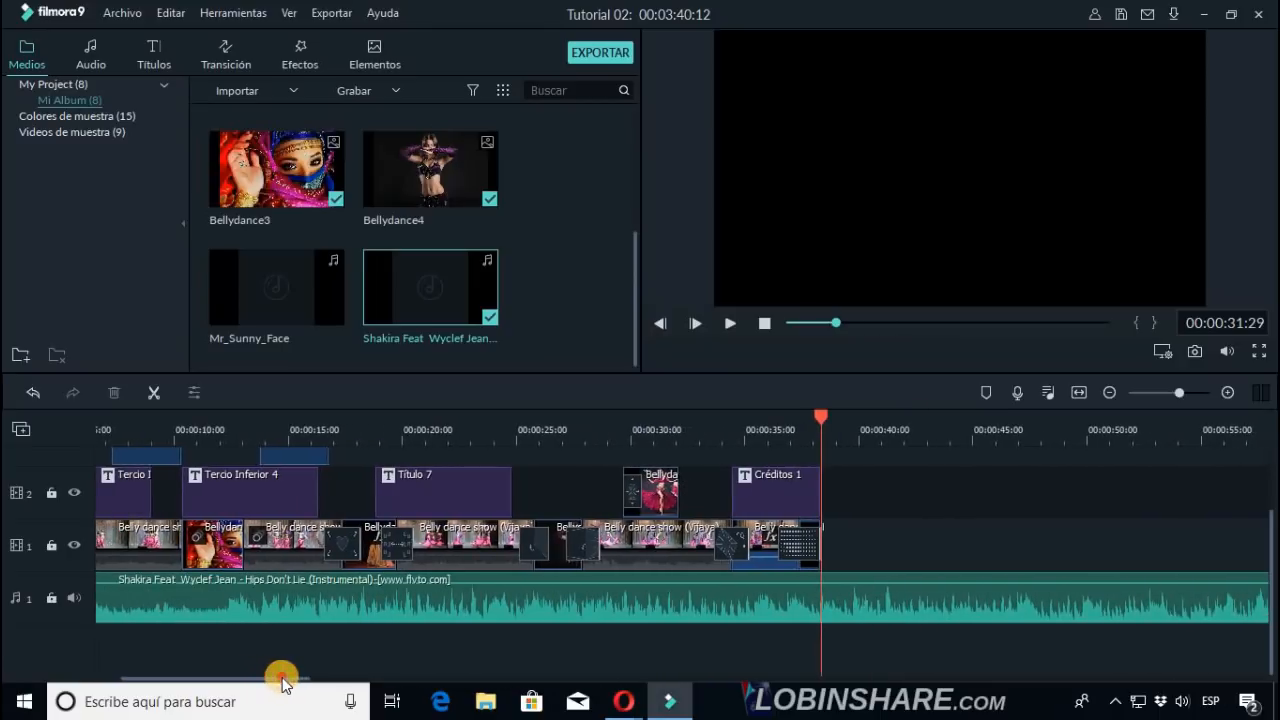
pyautogui.click(833, 428)
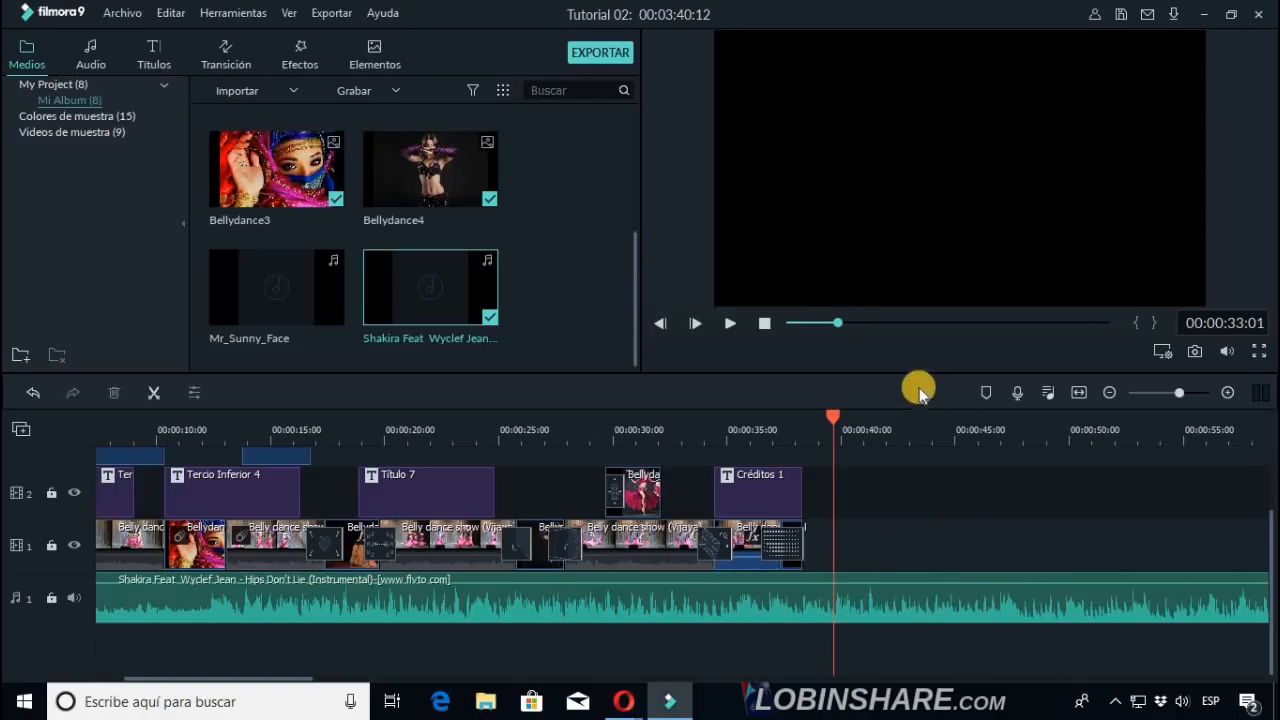
pyautogui.click(725, 436)
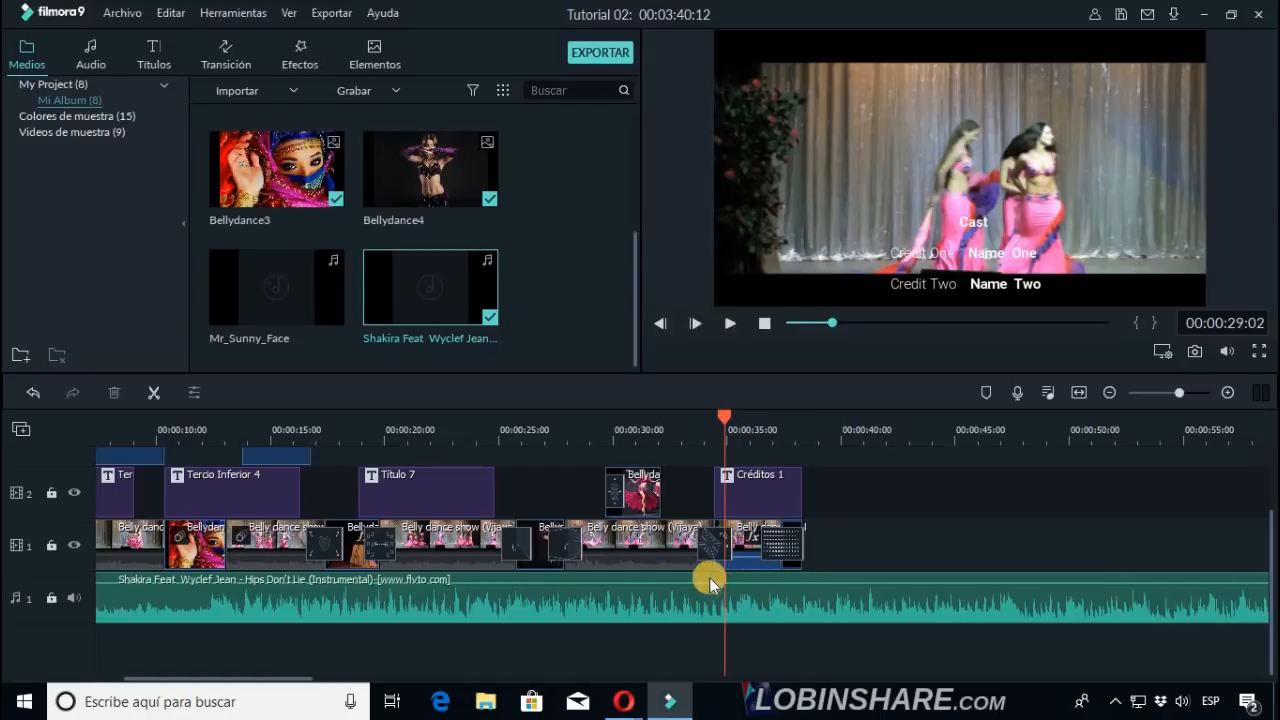
pyautogui.moveTo(710, 583); pyautogui.dragTo(695, 562)
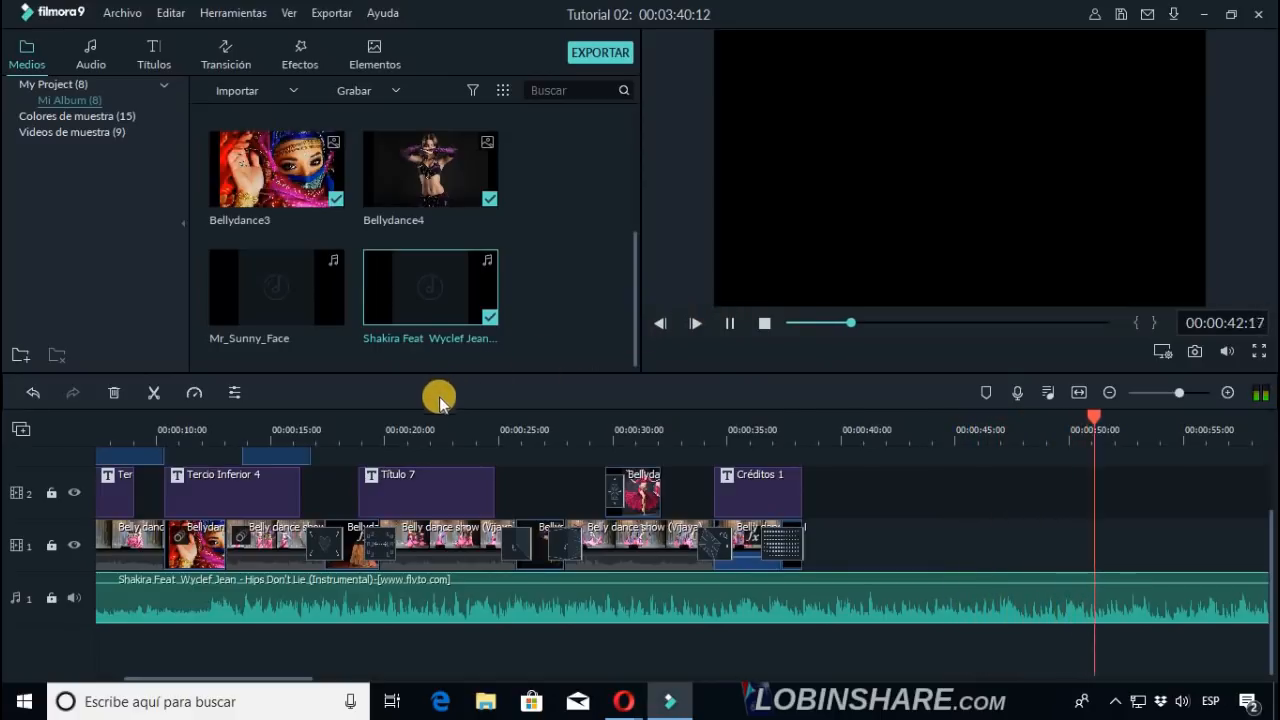
pyautogui.click(430, 434)
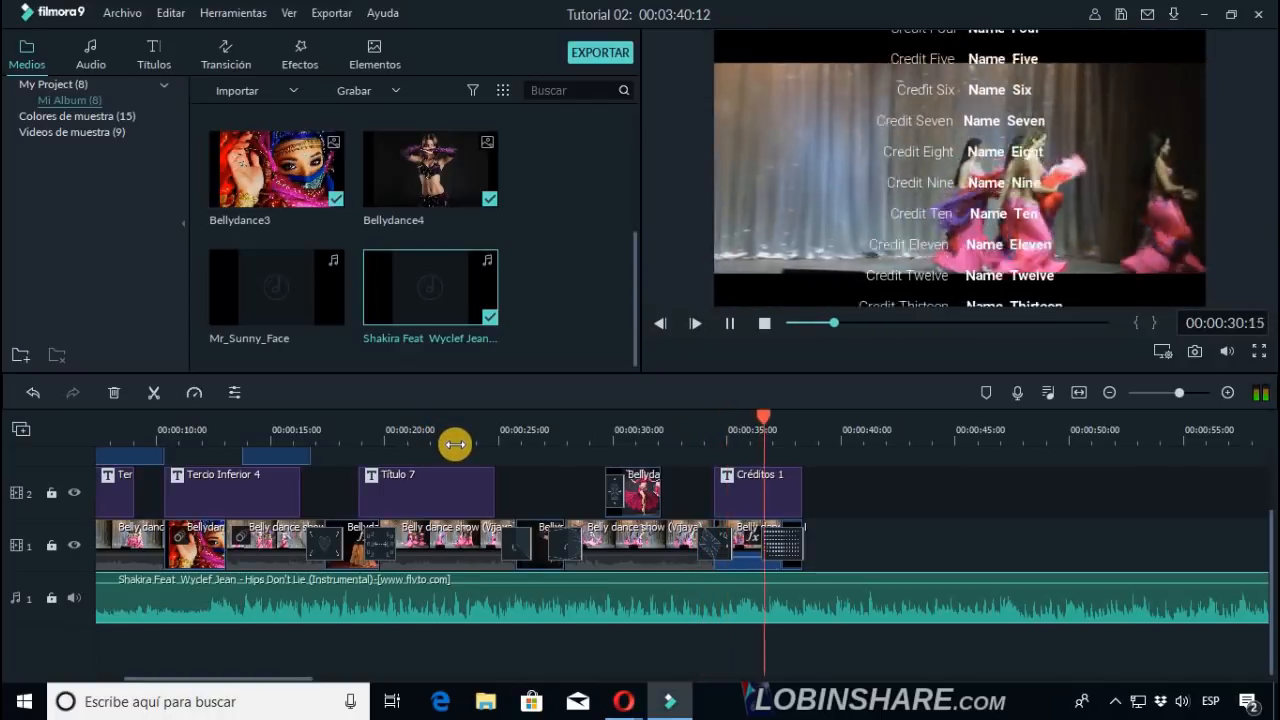
pyautogui.press('space')
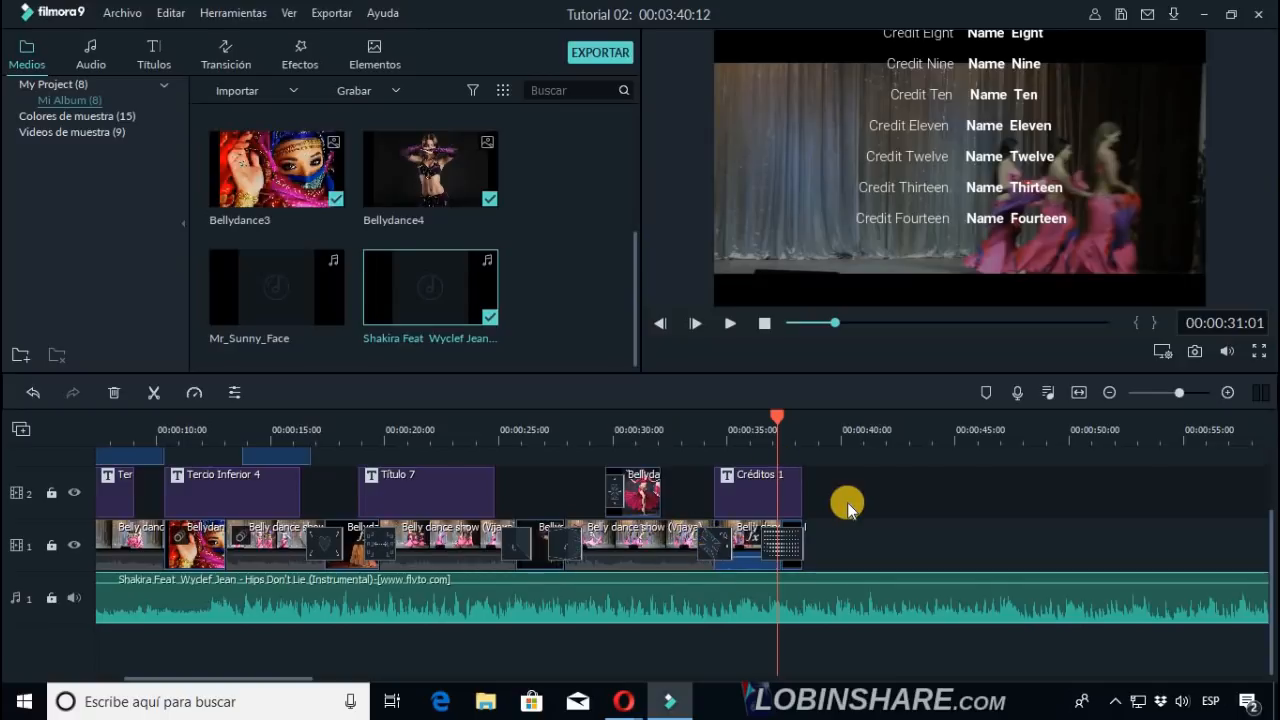
pyautogui.click(711, 428)
pyautogui.click(727, 323)
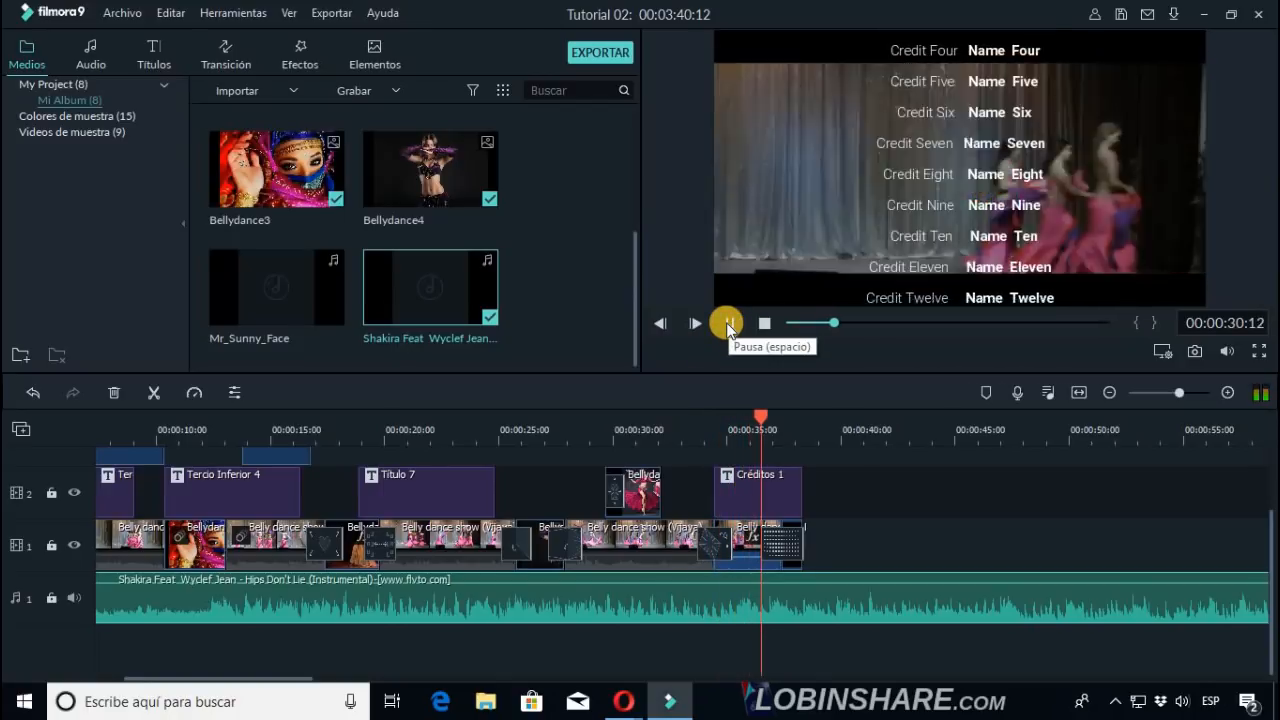
pyautogui.click(727, 323)
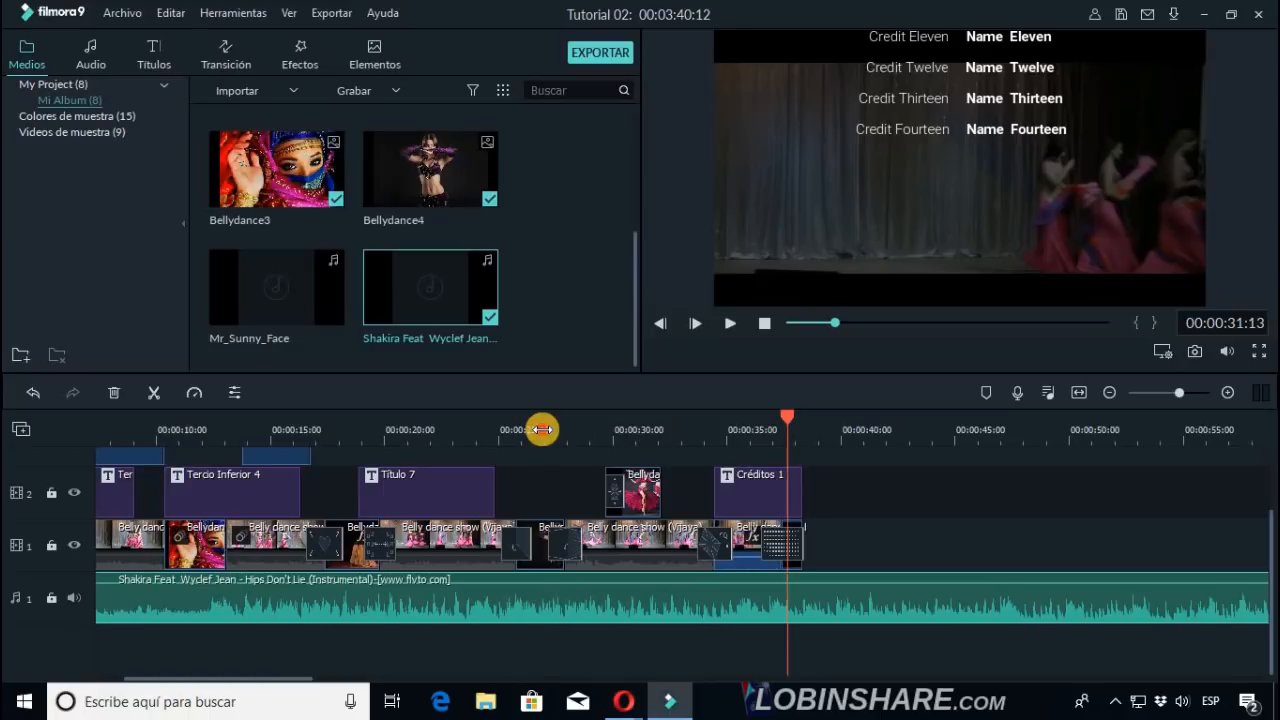
# Replay the ending with the song and trim about 3.6 seconds off the song's start, keeping it at the timeline's beginning.
pyautogui.click(542, 429)
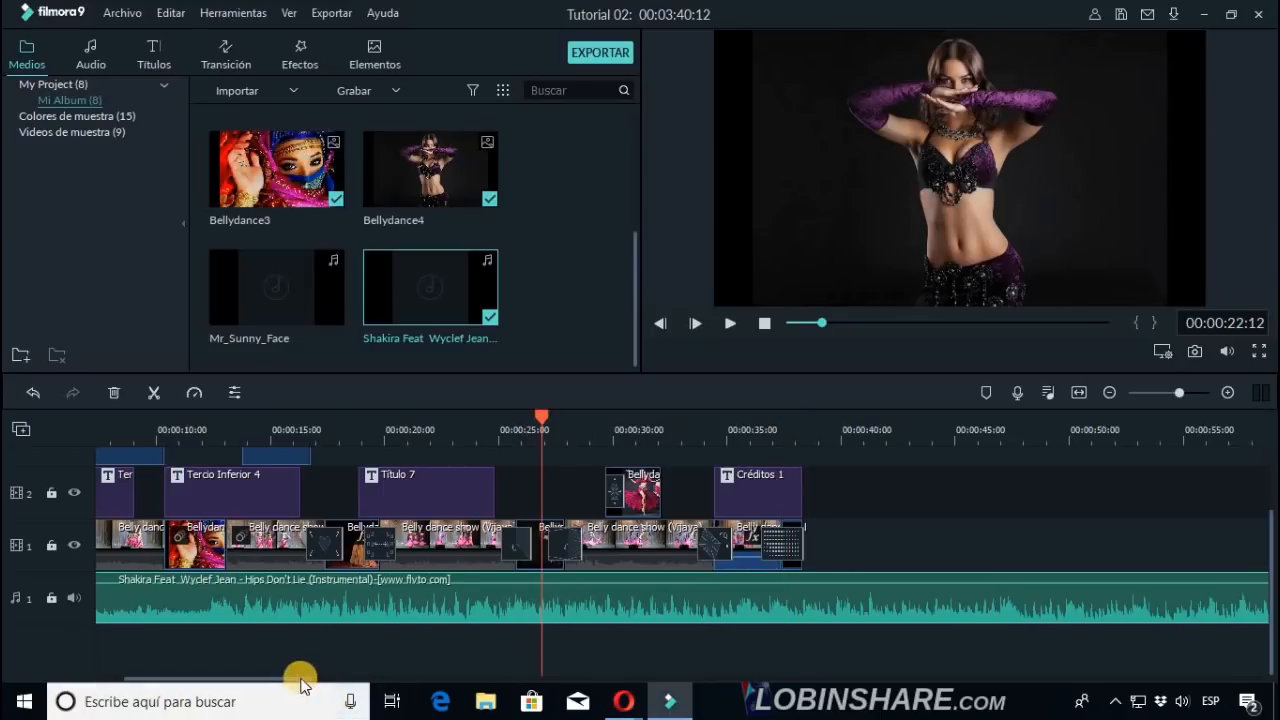
pyautogui.moveTo(294, 676); pyautogui.dragTo(240, 674)
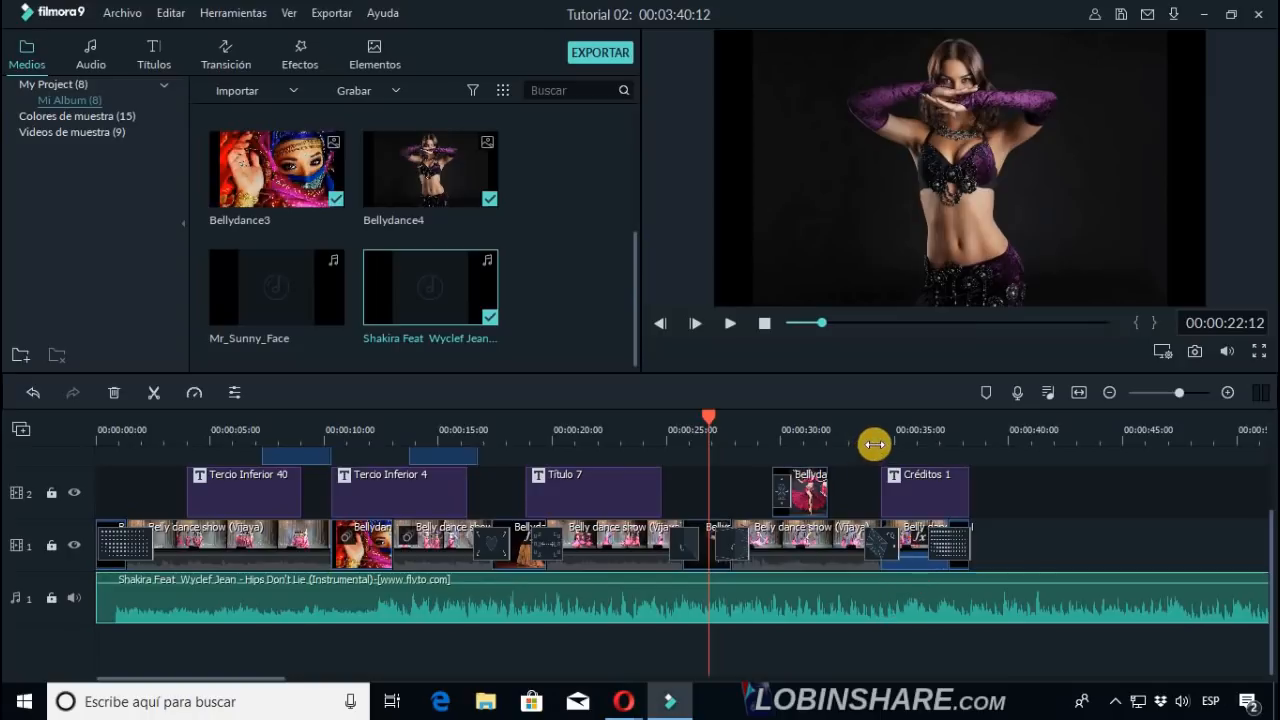
pyautogui.click(874, 440)
pyautogui.click(730, 325)
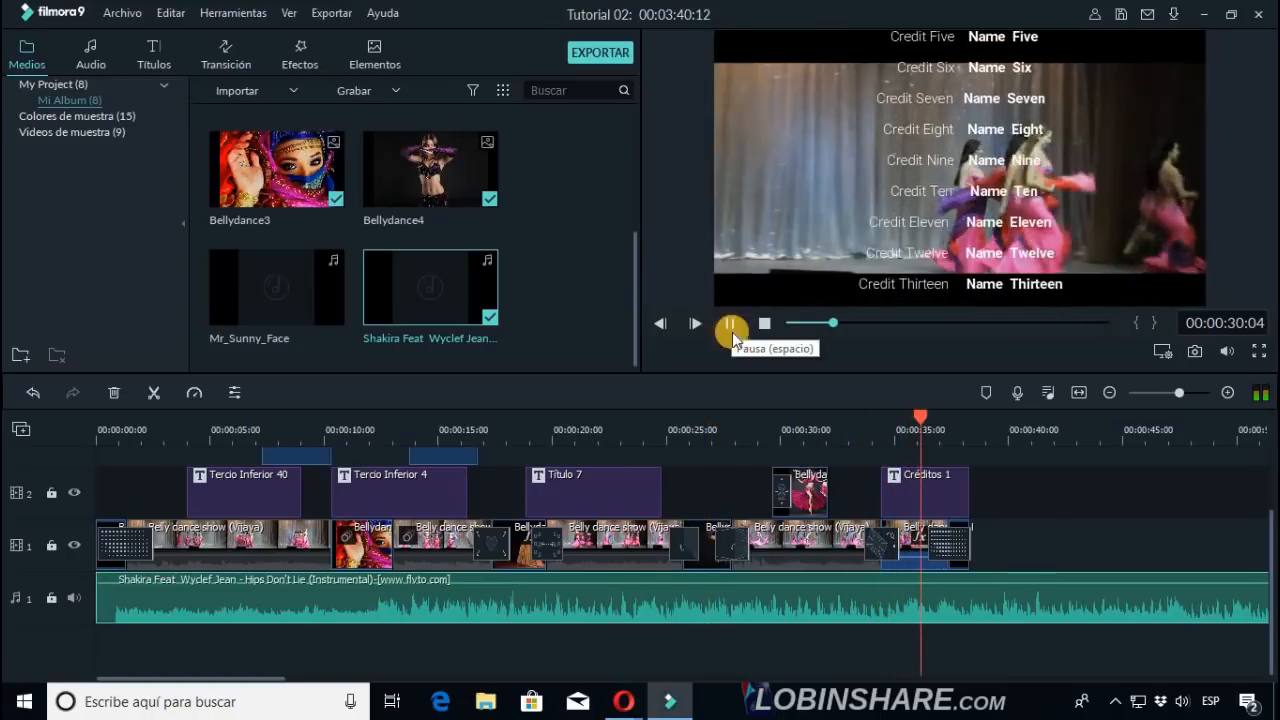
pyautogui.click(730, 323)
pyautogui.press('space')
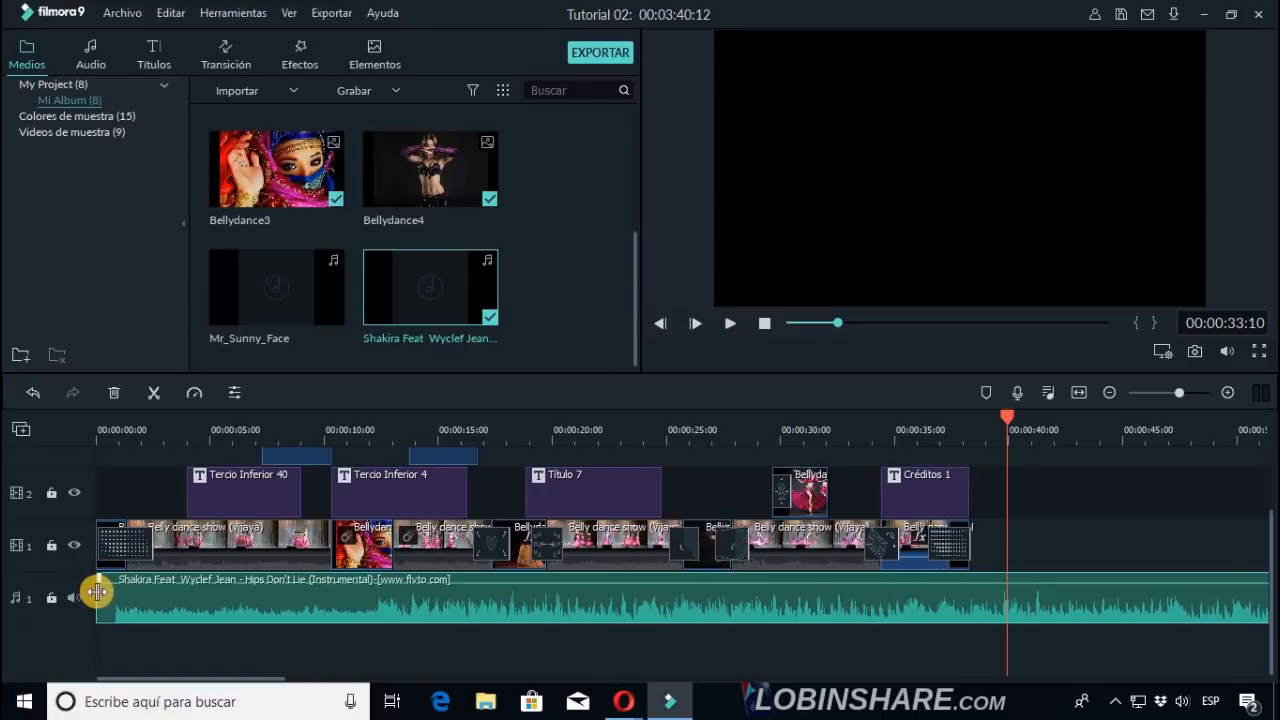
pyautogui.moveTo(99, 592); pyautogui.dragTo(147, 592)
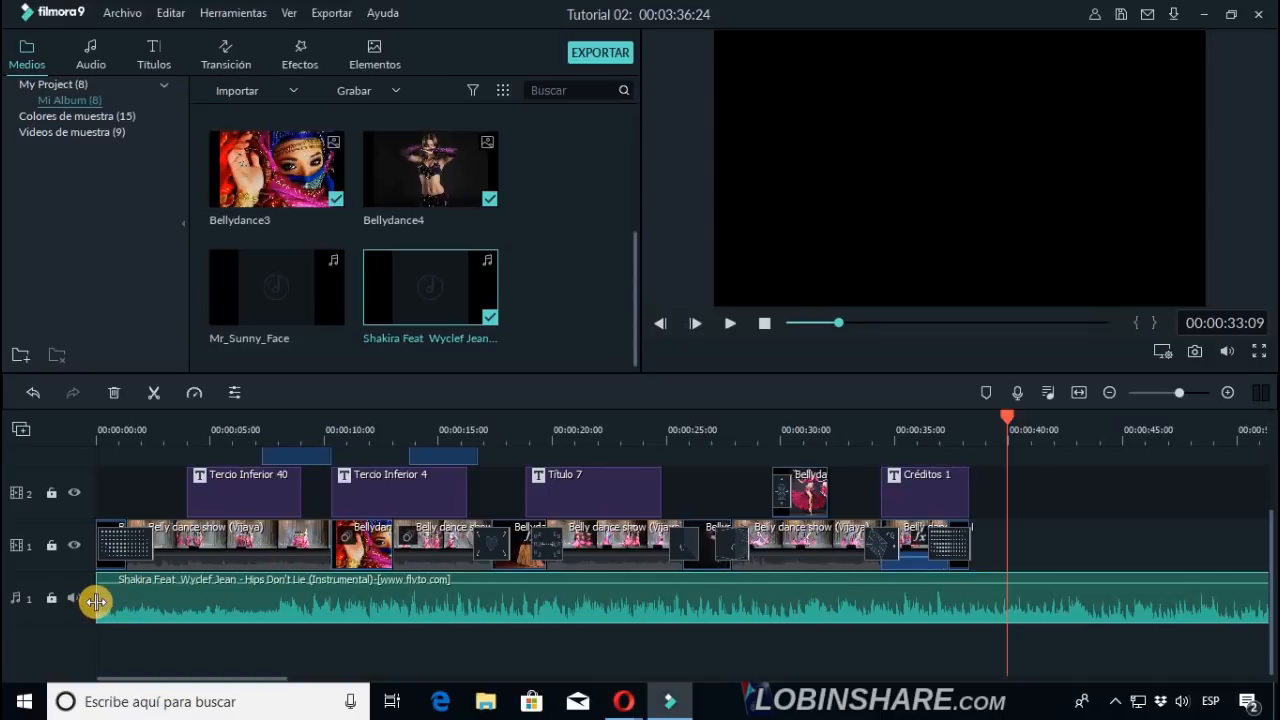
# Trim about 4.4 seconds more off the song's start and play the section around the Bellydance4 photo.
pyautogui.moveTo(96, 601)
pyautogui.mouseDown()
pyautogui.moveTo(172, 605)
pyautogui.moveTo(108, 602)
pyautogui.mouseUp()
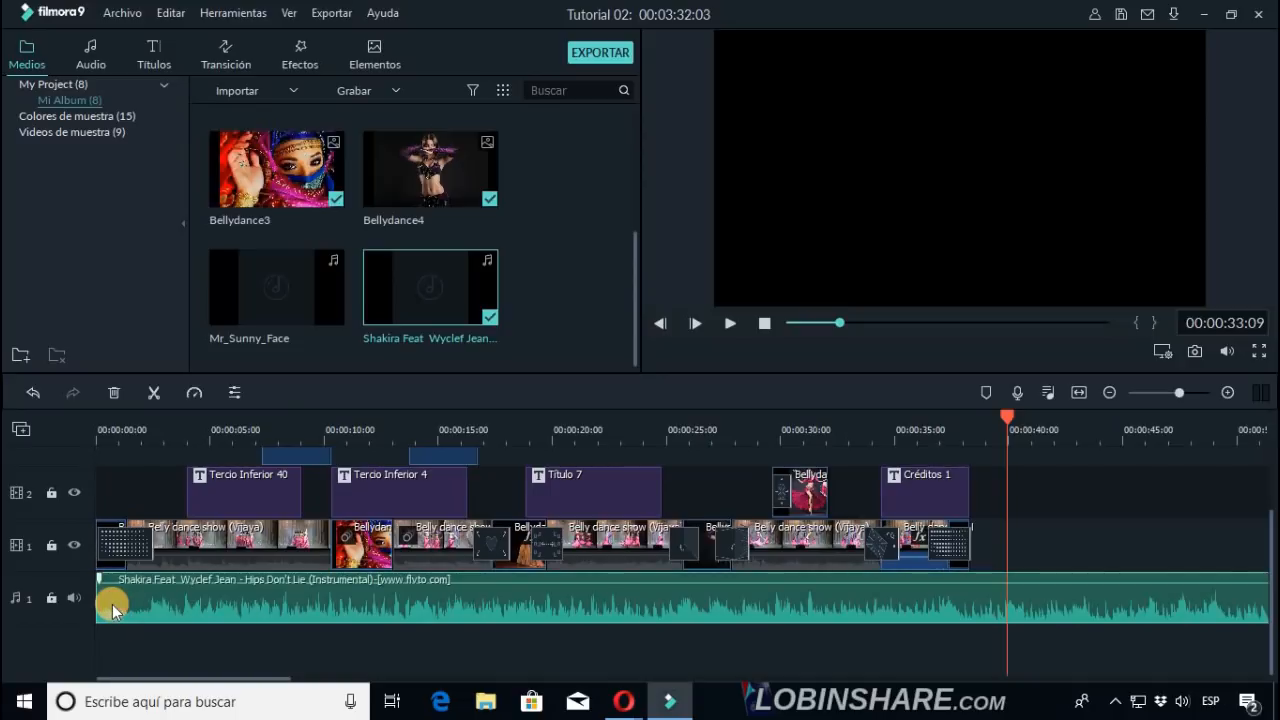
pyautogui.click(684, 462)
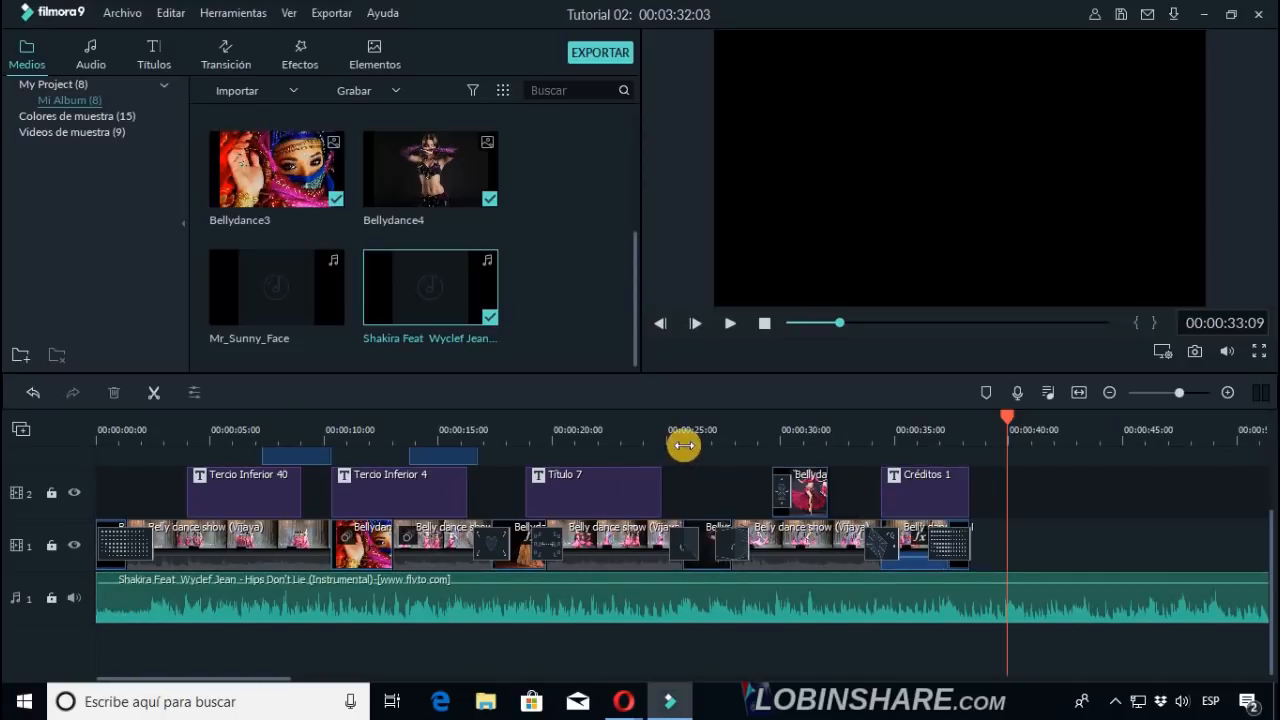
pyautogui.click(684, 444)
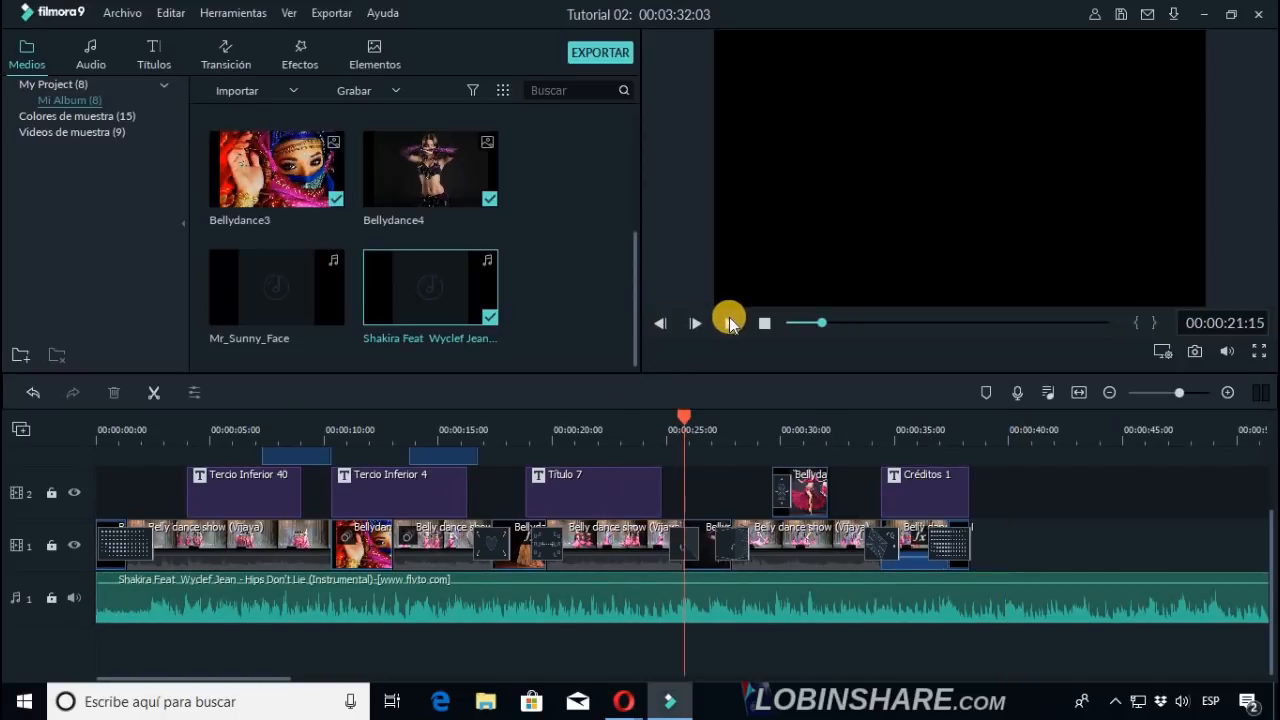
pyautogui.click(729, 322)
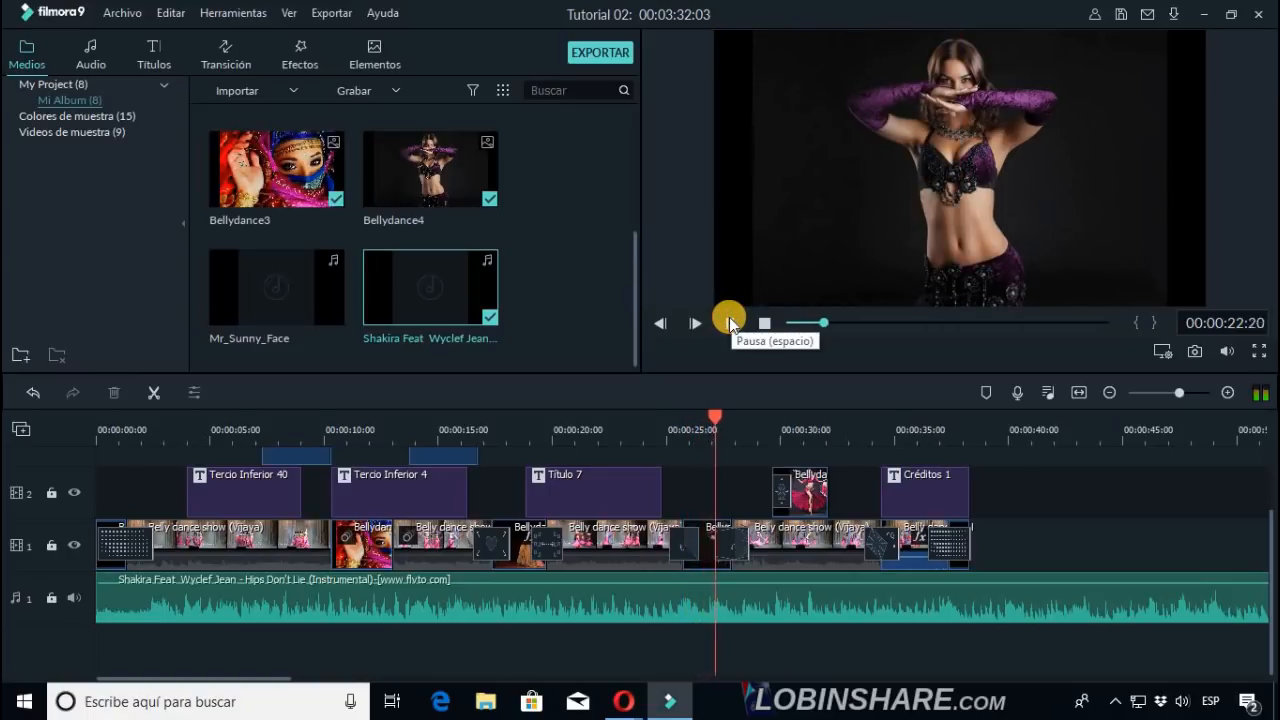
pyautogui.click(677, 434)
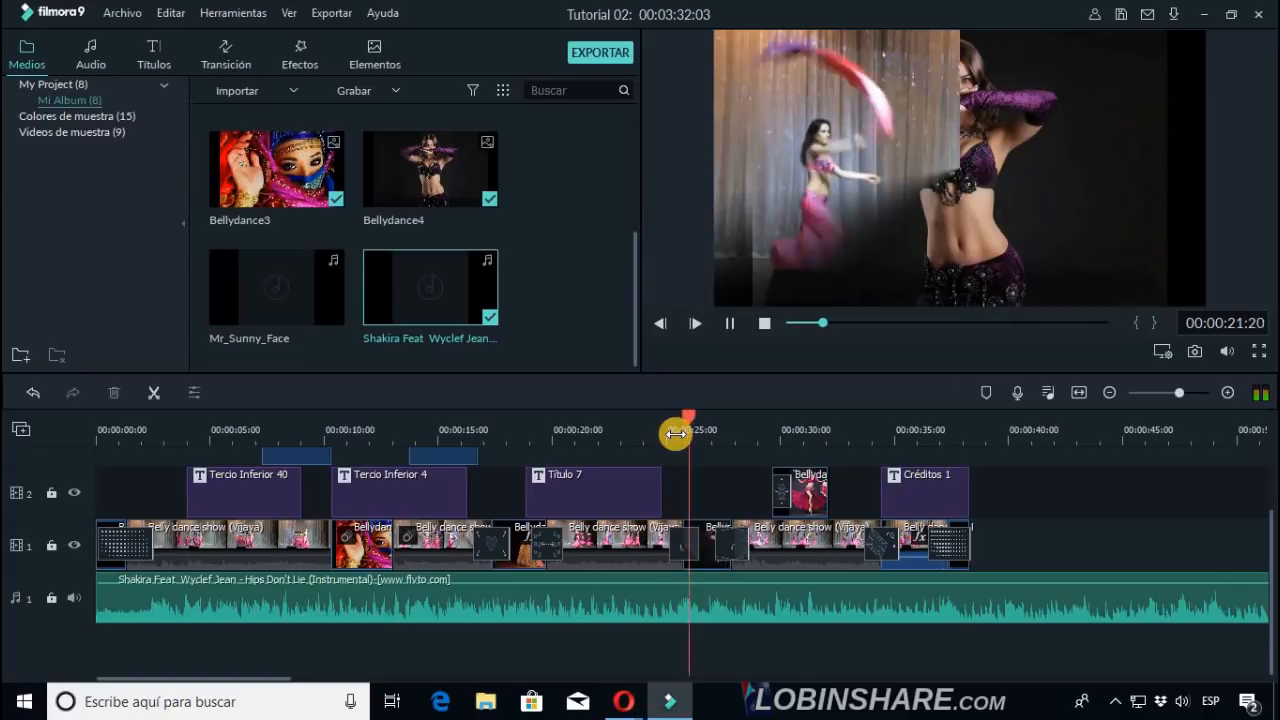
pyautogui.click(728, 322)
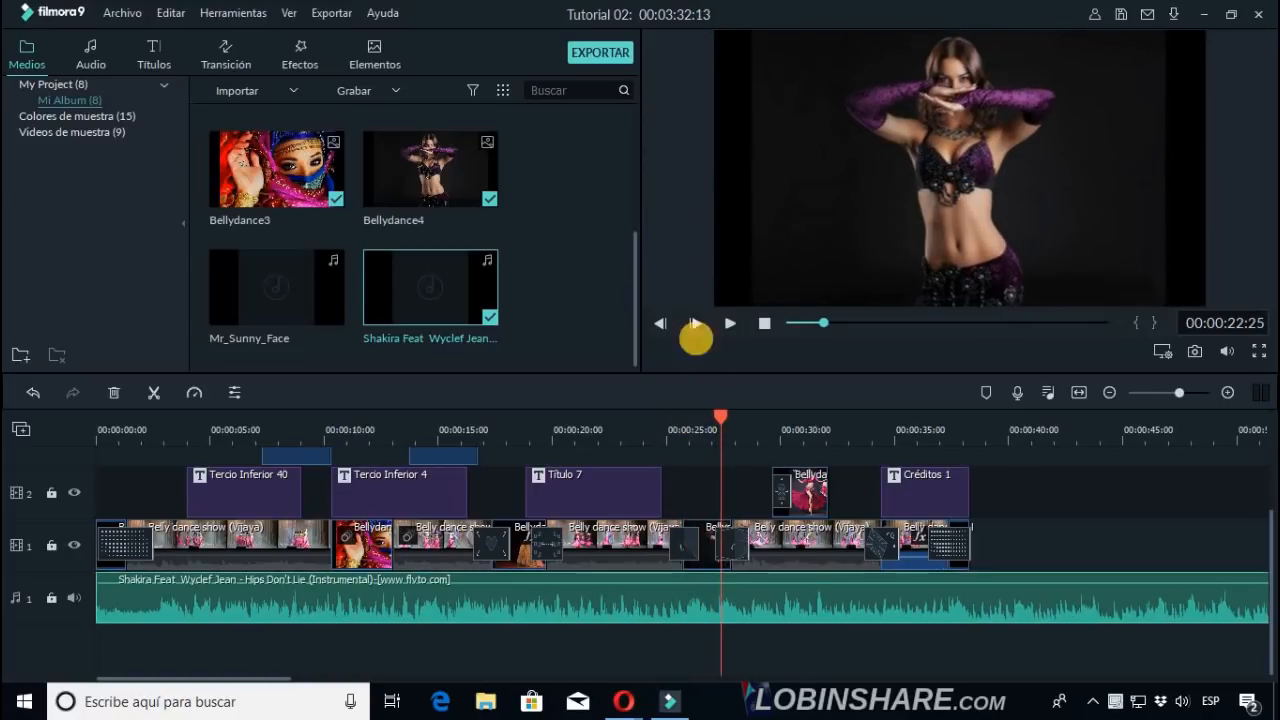
pyautogui.click(690, 436)
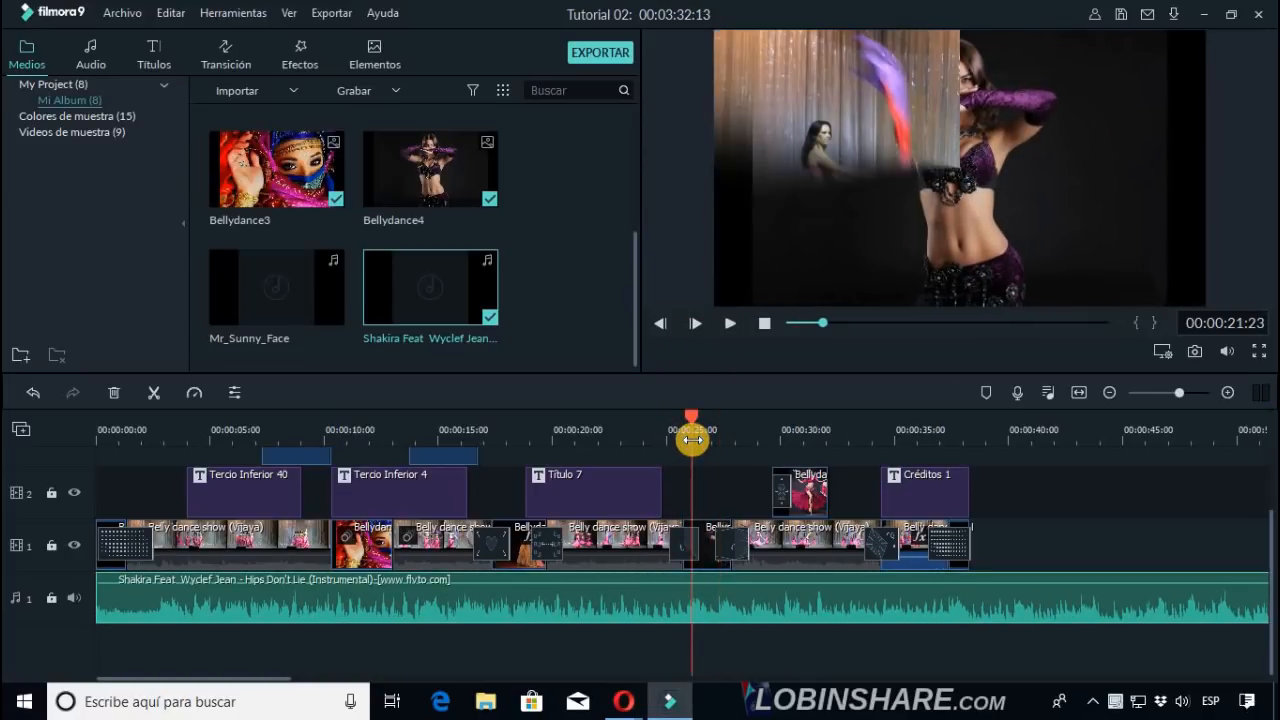
# Delete the transitions before and after the Bellydance4 photo on video track 1.
pyautogui.rightClick(678, 543)
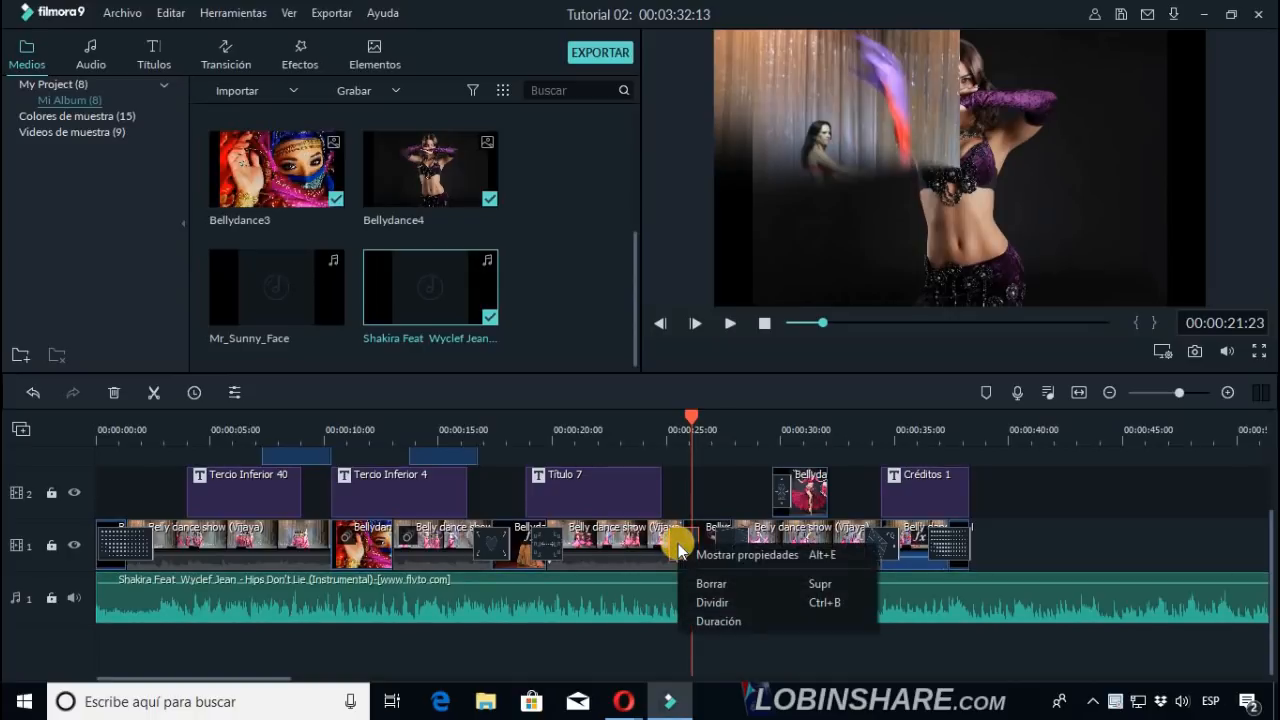
pyautogui.click(700, 582)
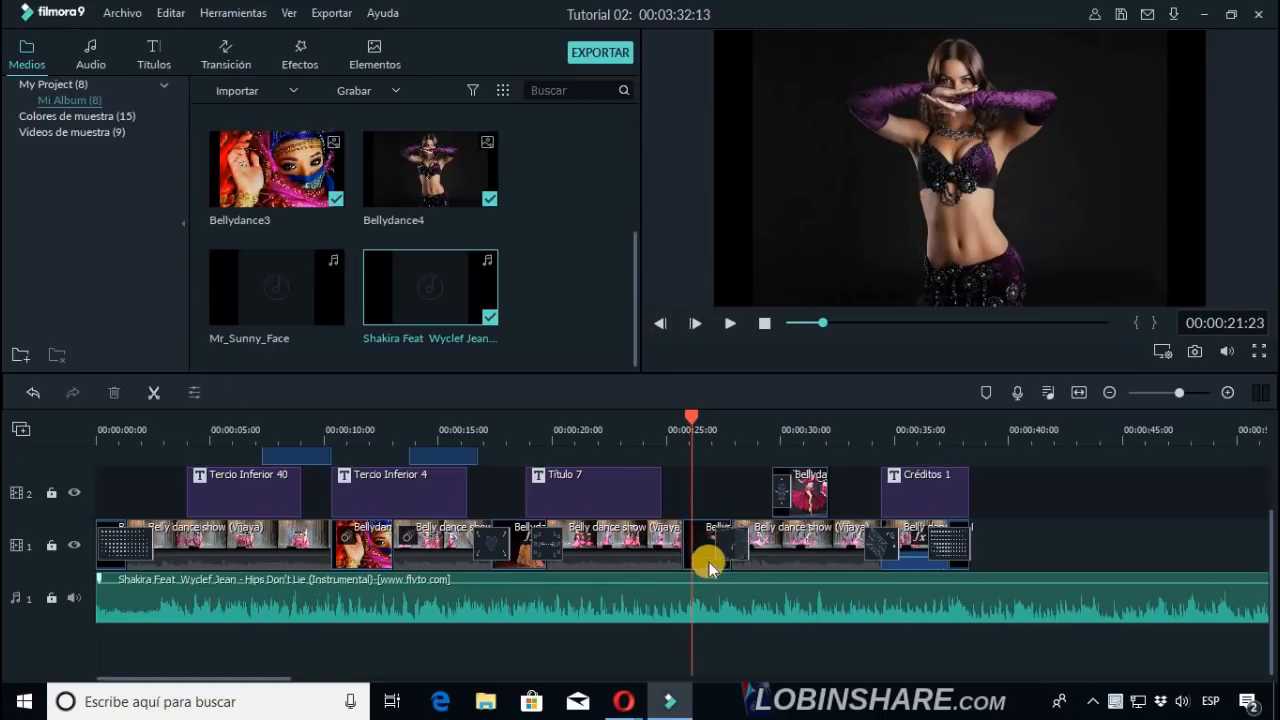
pyautogui.rightClick(720, 551)
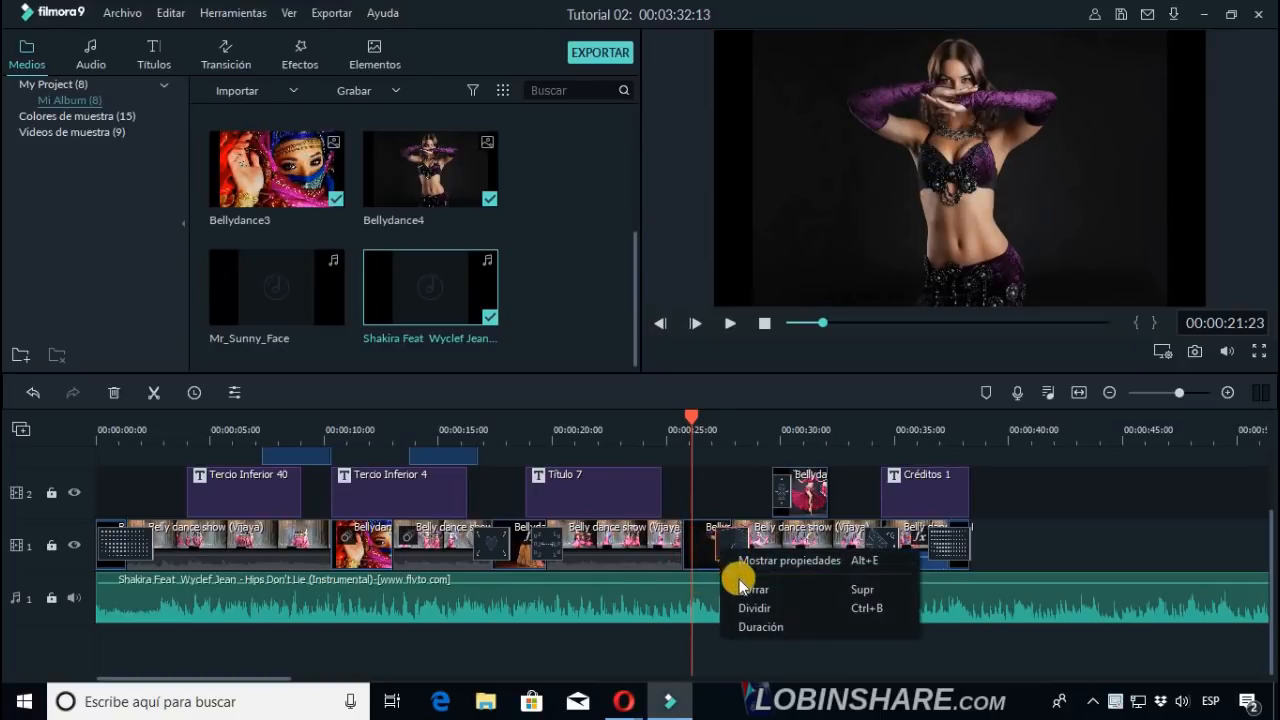
pyautogui.click(743, 586)
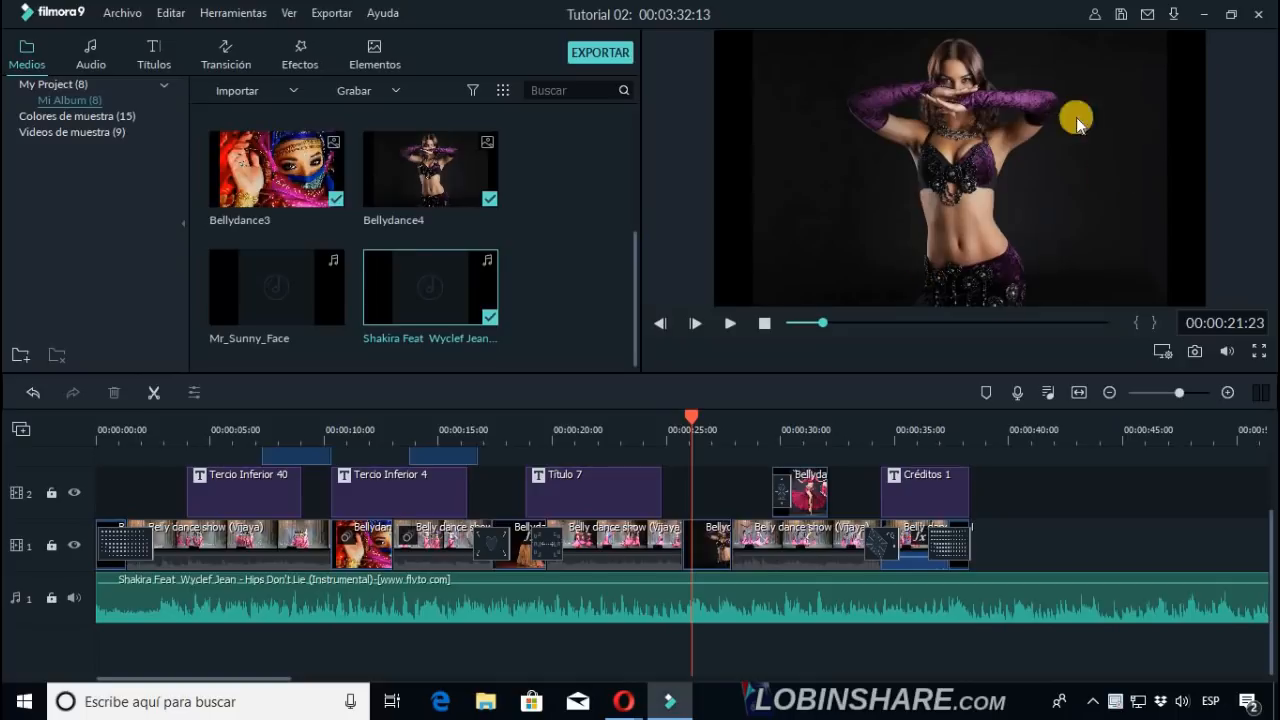
# Try the Alejar motion on the Bellydance4 photo, then apply the Acercarse motion instead.
pyautogui.click(707, 550)
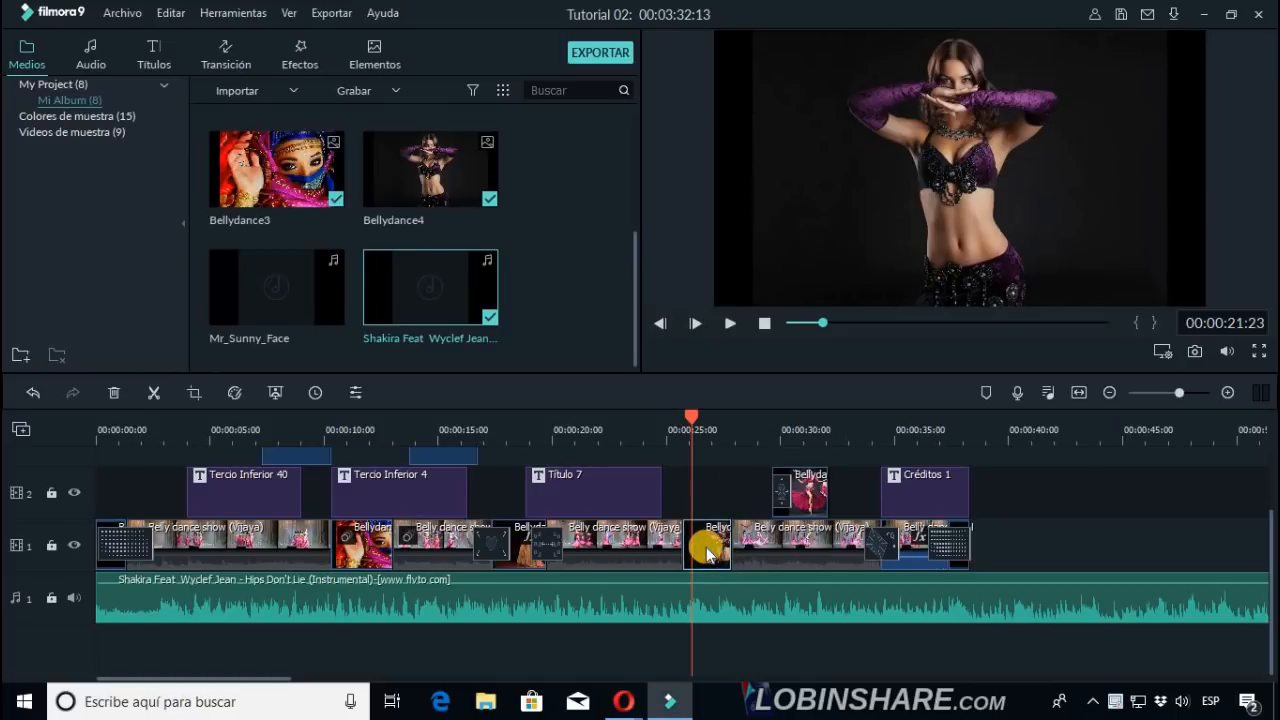
pyautogui.doubleClick(707, 550)
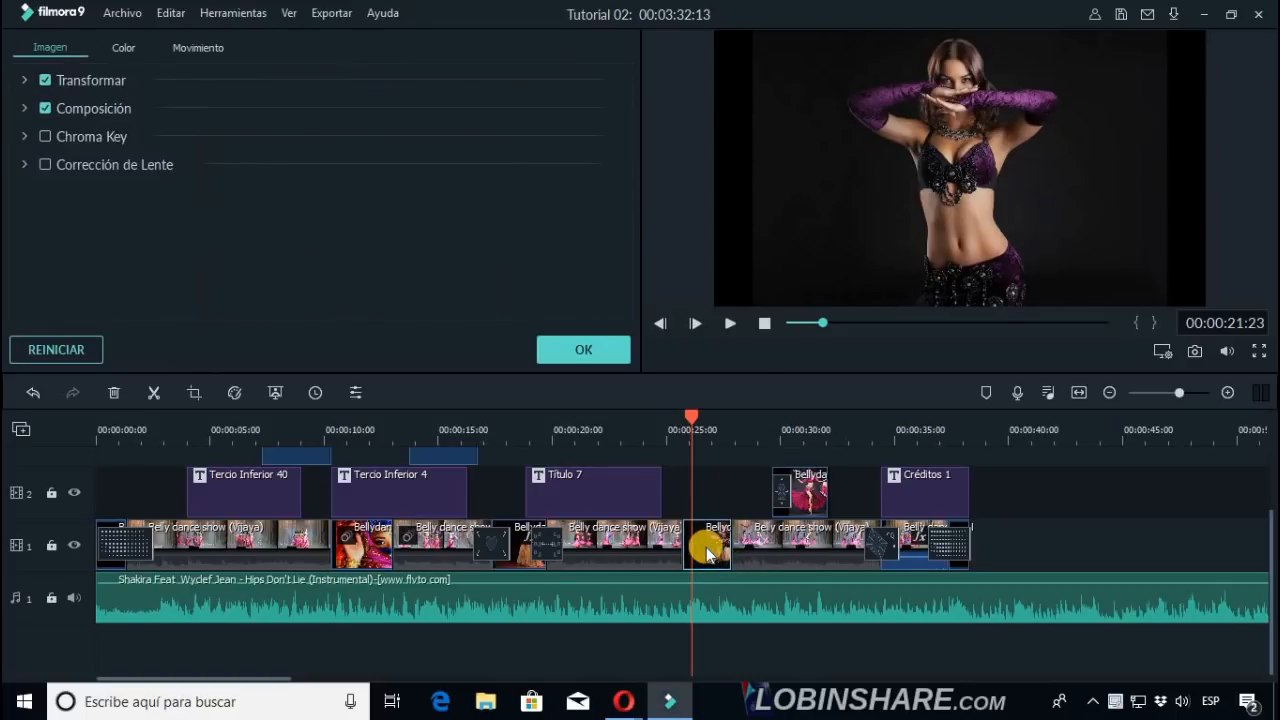
pyautogui.click(199, 50)
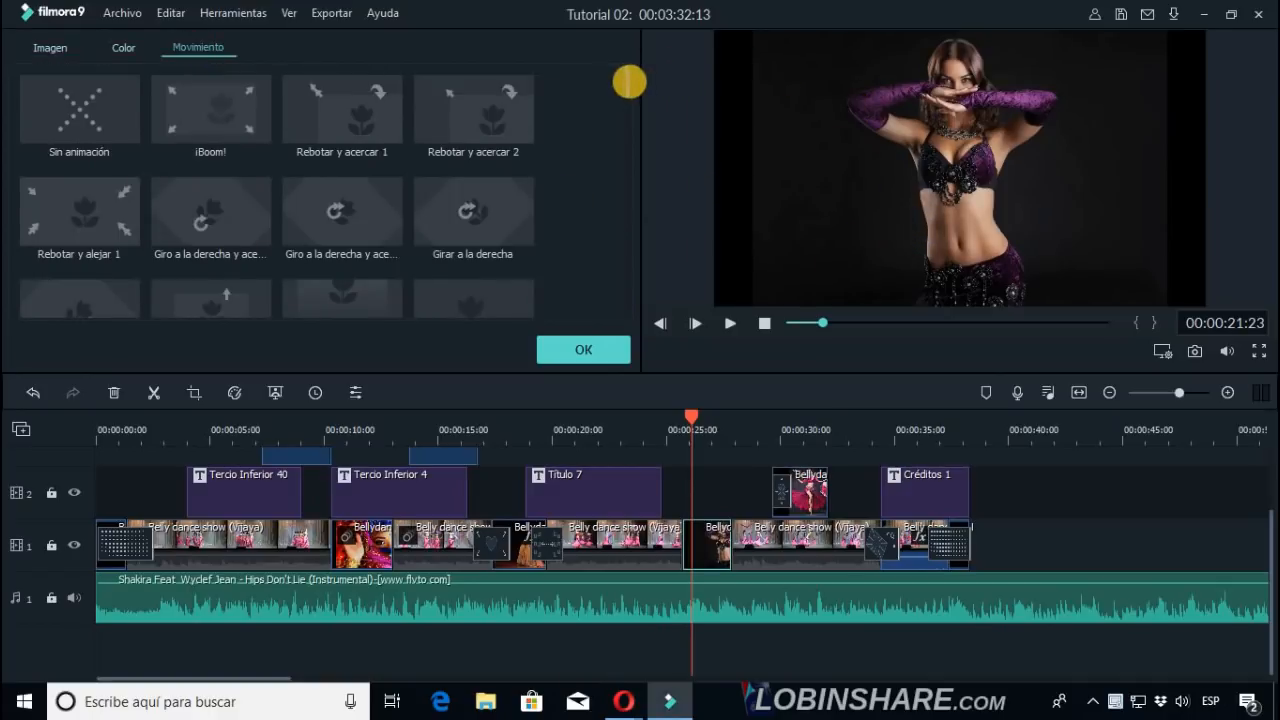
pyautogui.moveTo(630, 80); pyautogui.dragTo(626, 180)
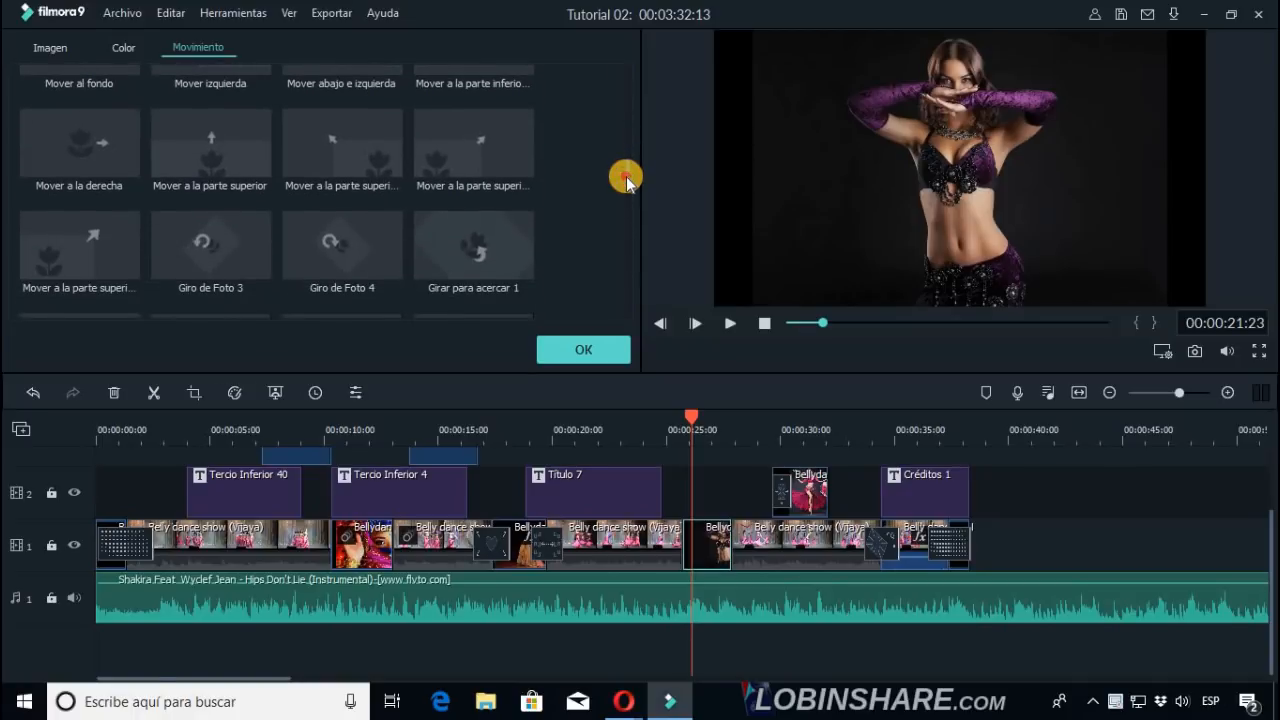
pyautogui.scroll(-3, 626, 178)
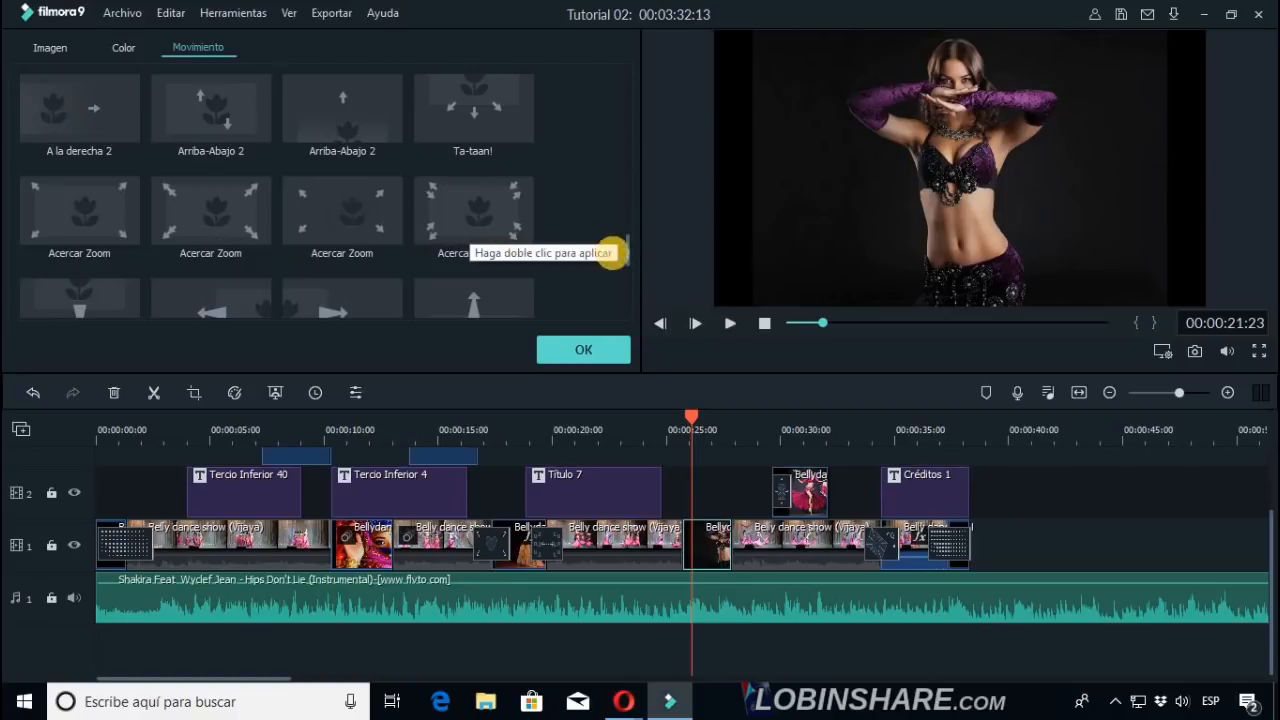
pyautogui.scroll(-5, 628, 260)
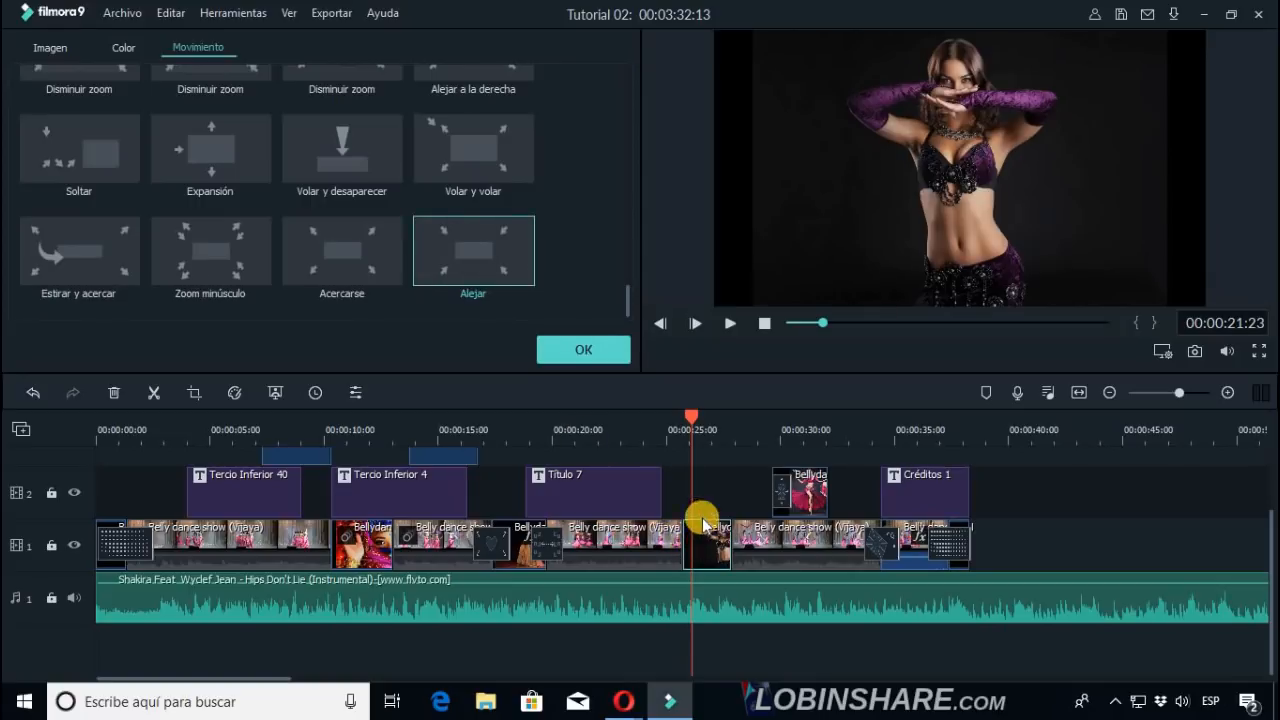
pyautogui.doubleClick(465, 259)
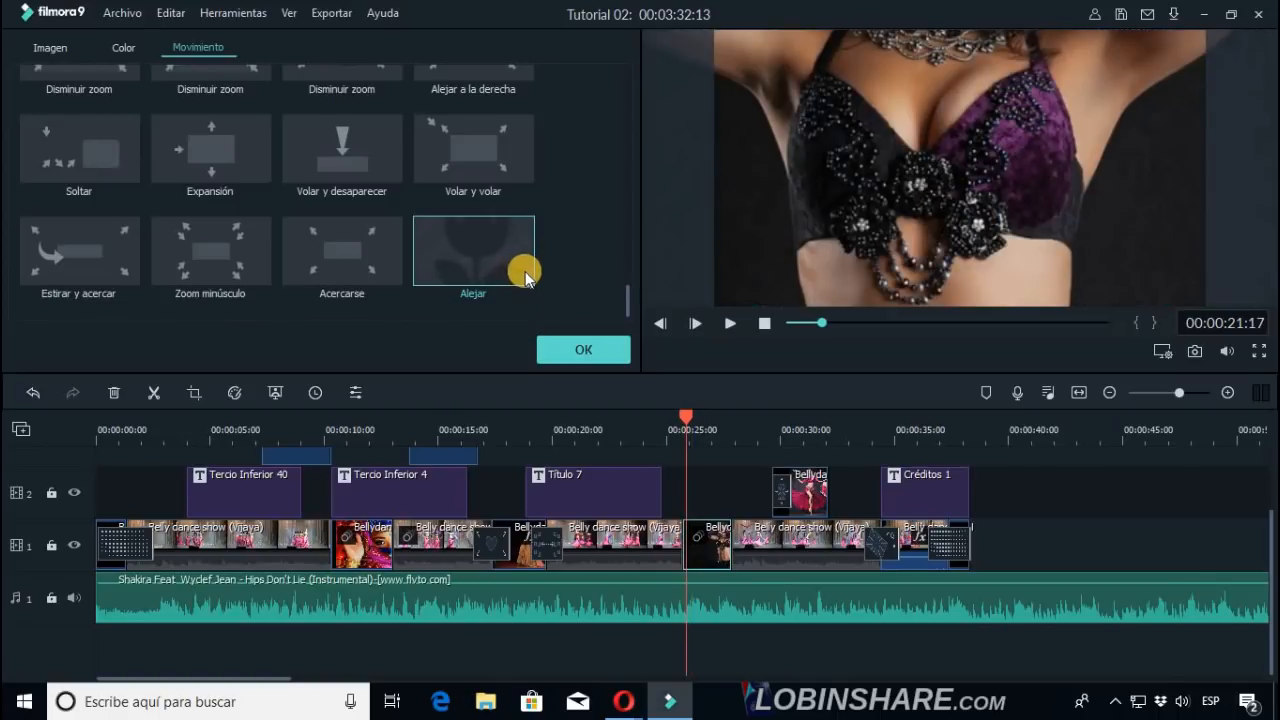
pyautogui.click(368, 257)
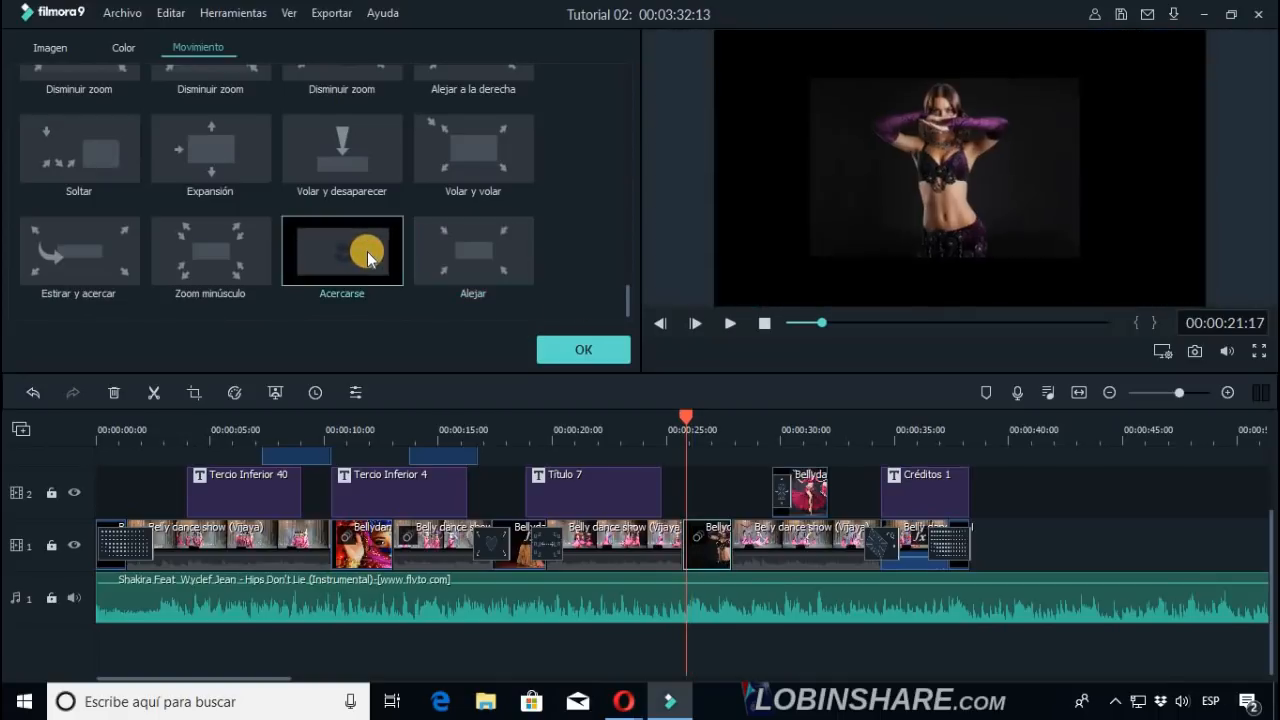
# Play the Bellydance4 photo section with its motion and confirm the photo's settings.
pyautogui.click(668, 442)
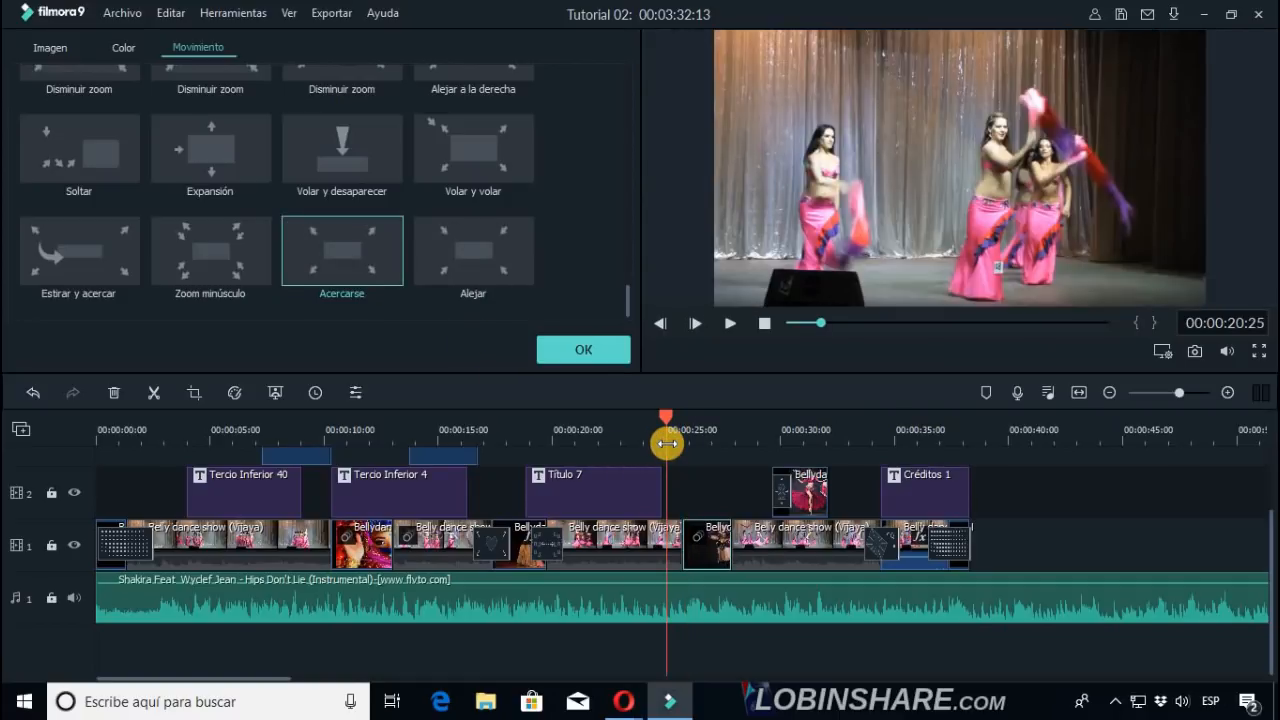
pyautogui.click(730, 323)
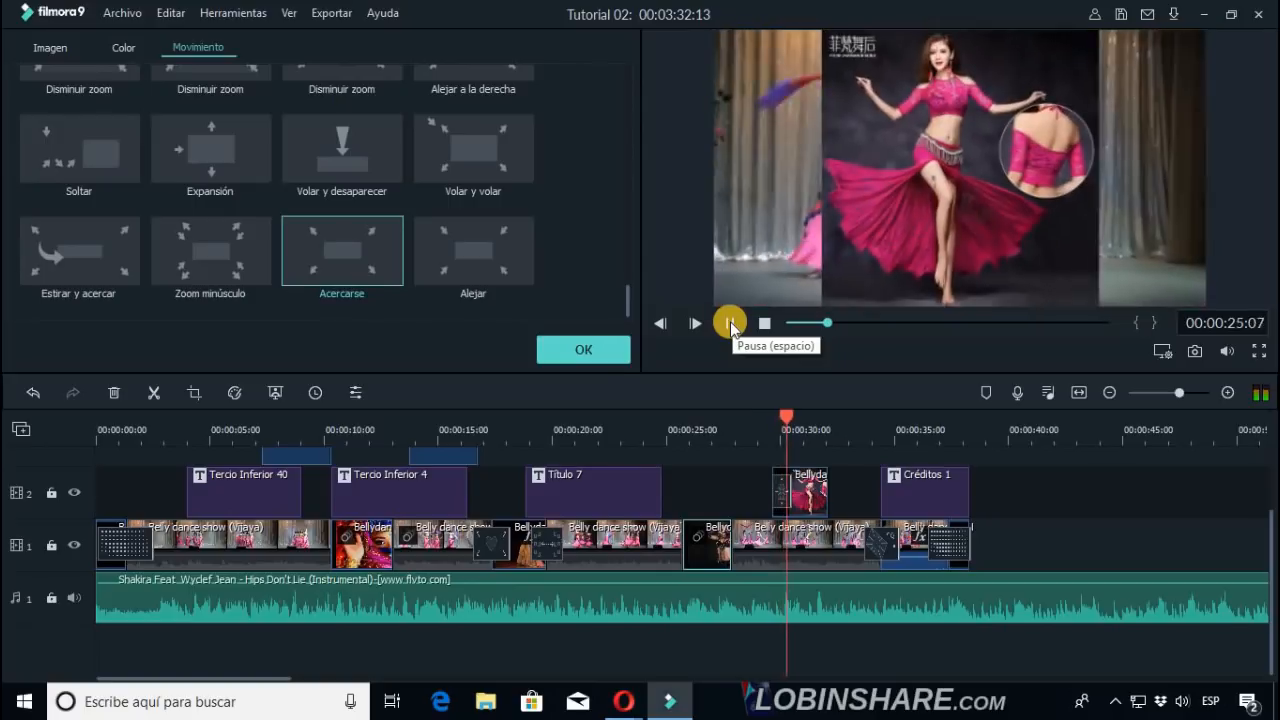
pyautogui.click(730, 323)
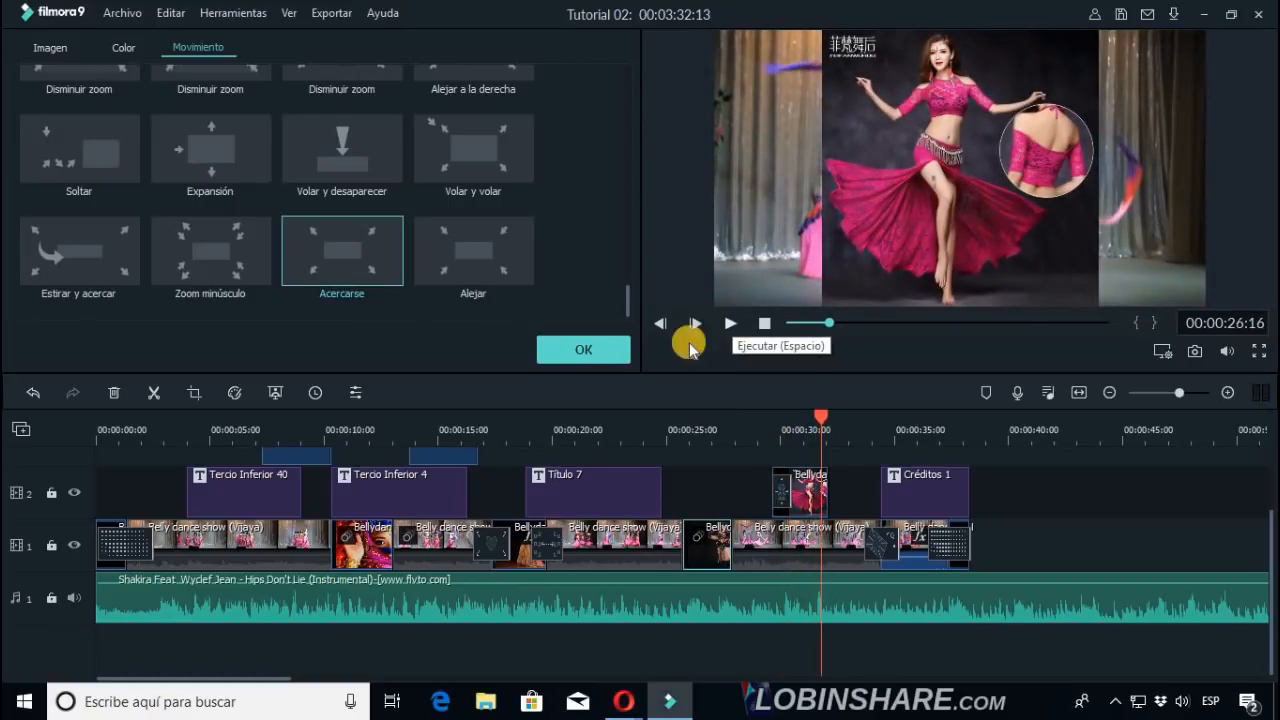
pyautogui.click(588, 350)
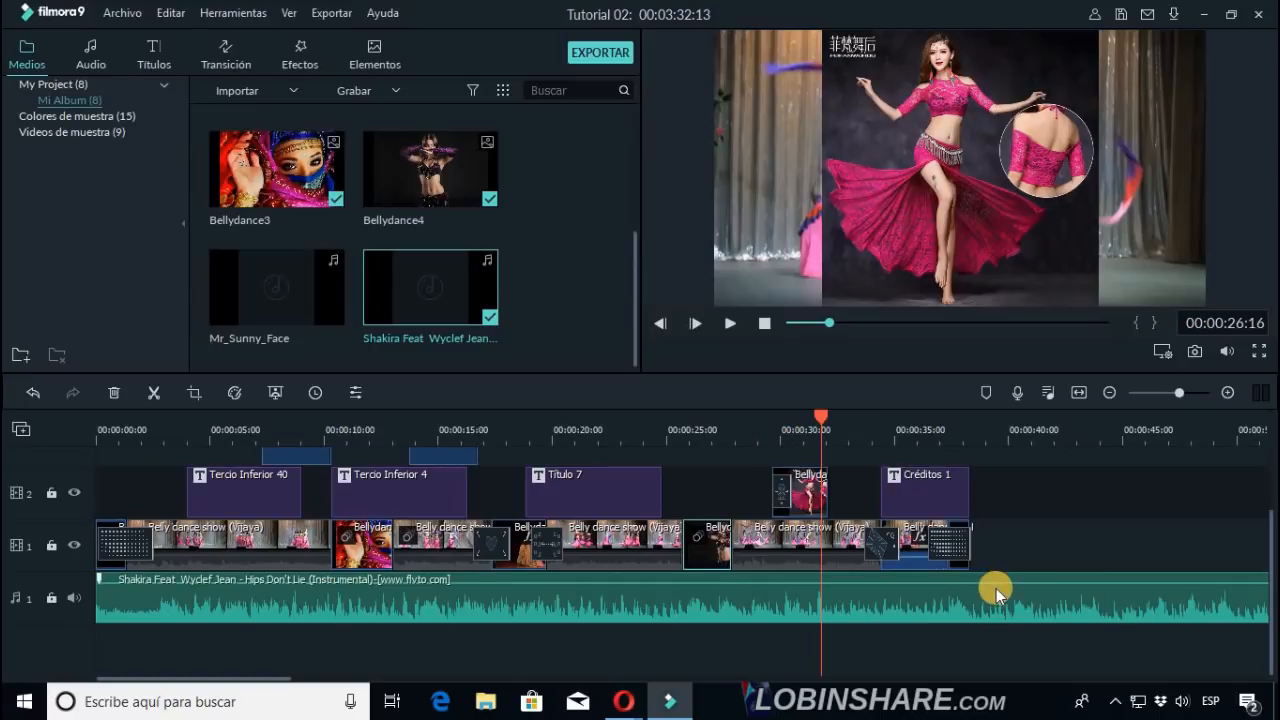
# Split the song where the video ends, at 00:00:32:00, and delete the leftover part.
pyautogui.click(969, 445)
pyautogui.moveTo(972, 442); pyautogui.dragTo(979, 441)
pyautogui.moveTo(971, 418); pyautogui.dragTo(974, 418)
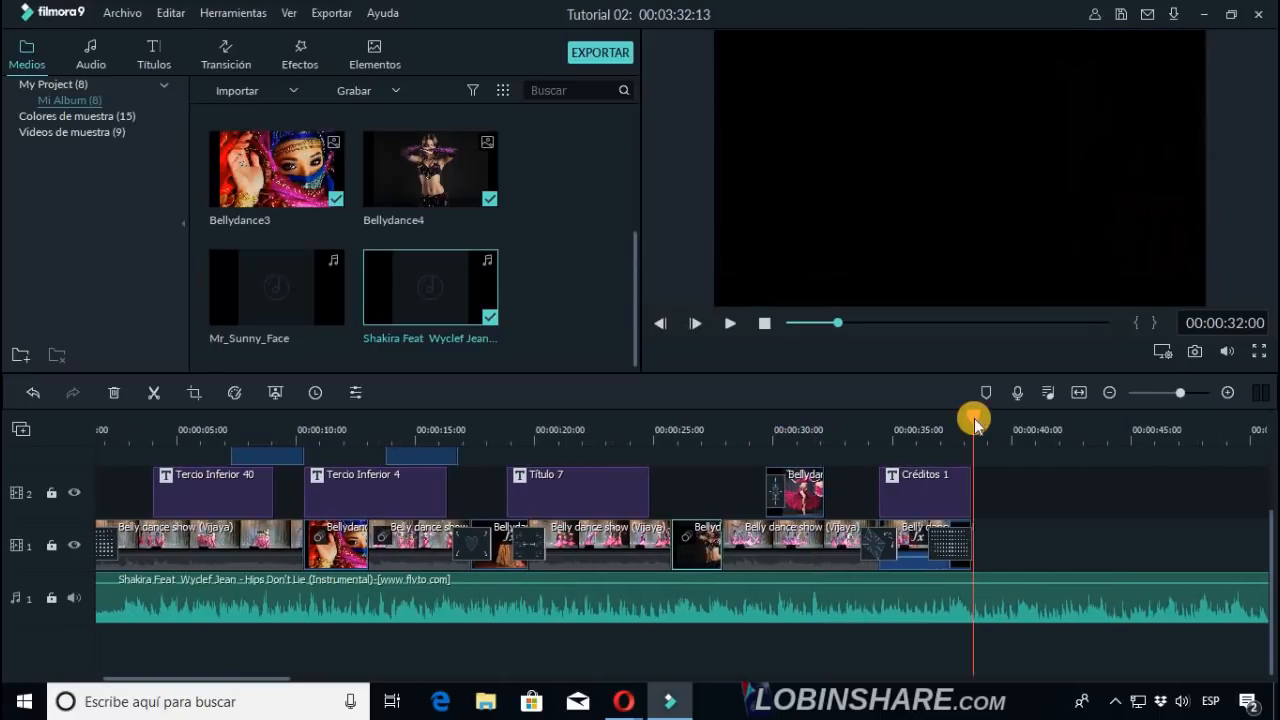
pyautogui.click(1032, 592)
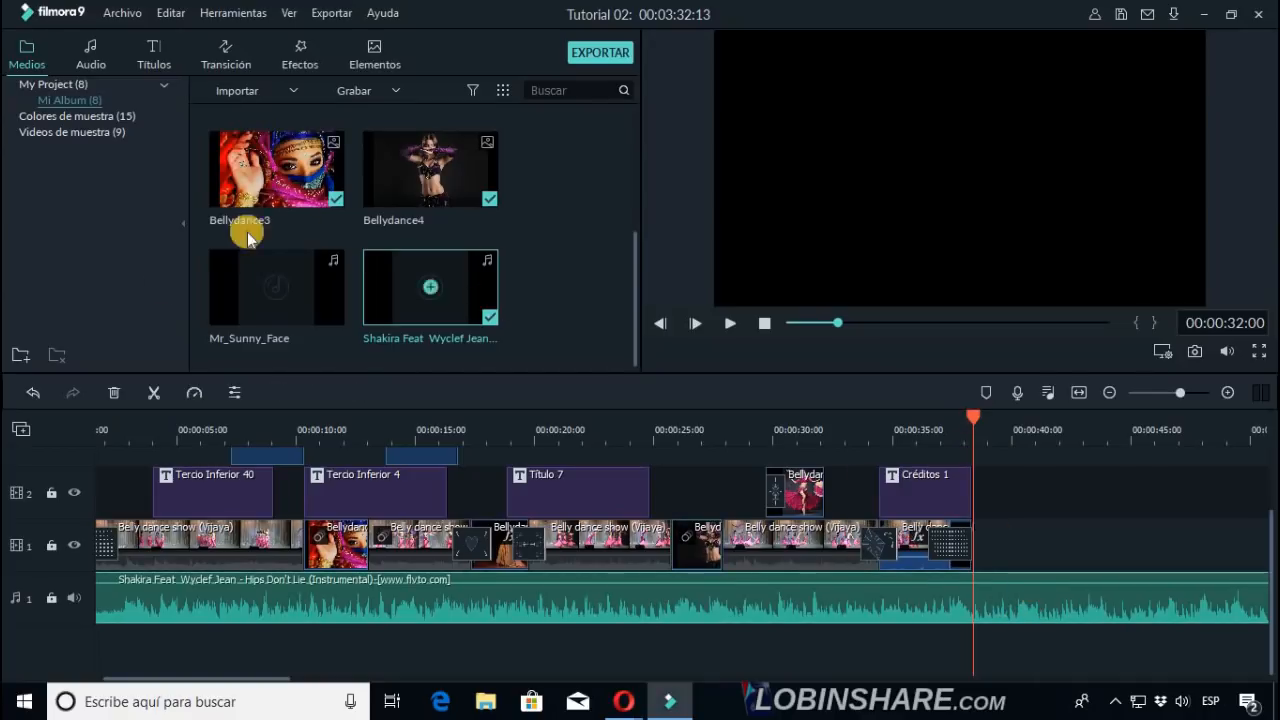
pyautogui.click(150, 393)
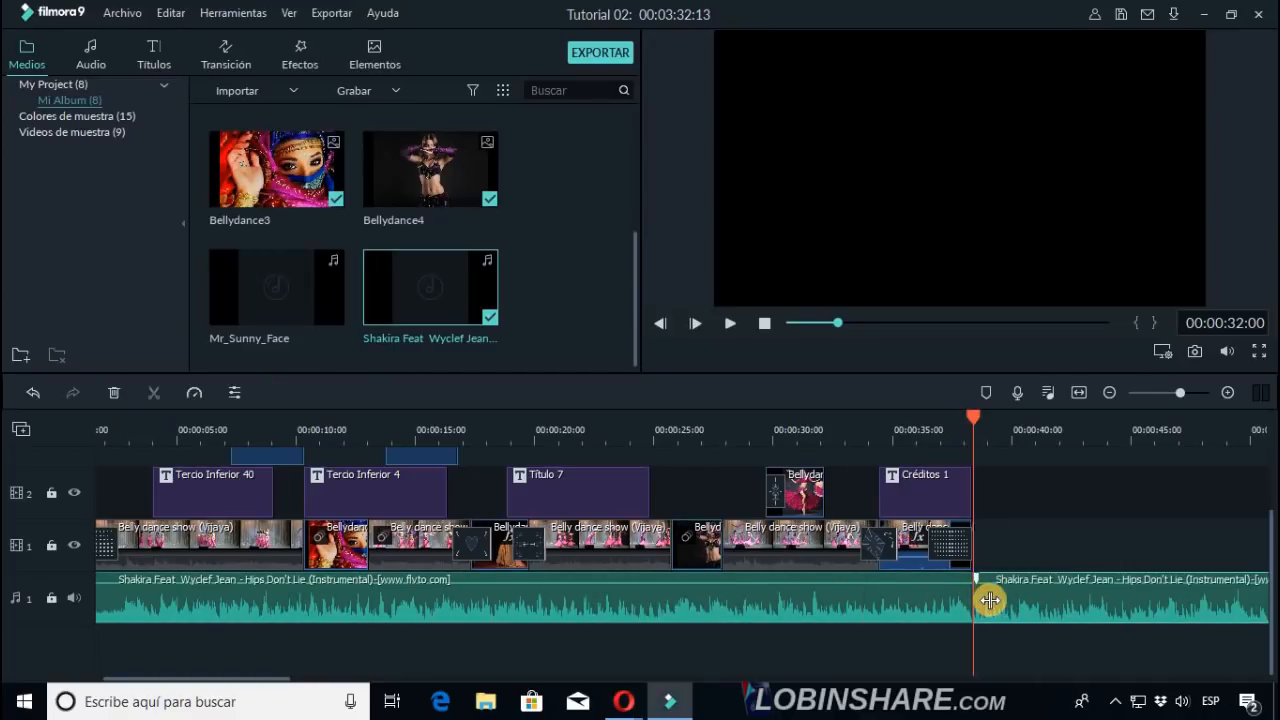
pyautogui.rightClick(988, 594)
pyautogui.click(1080, 437)
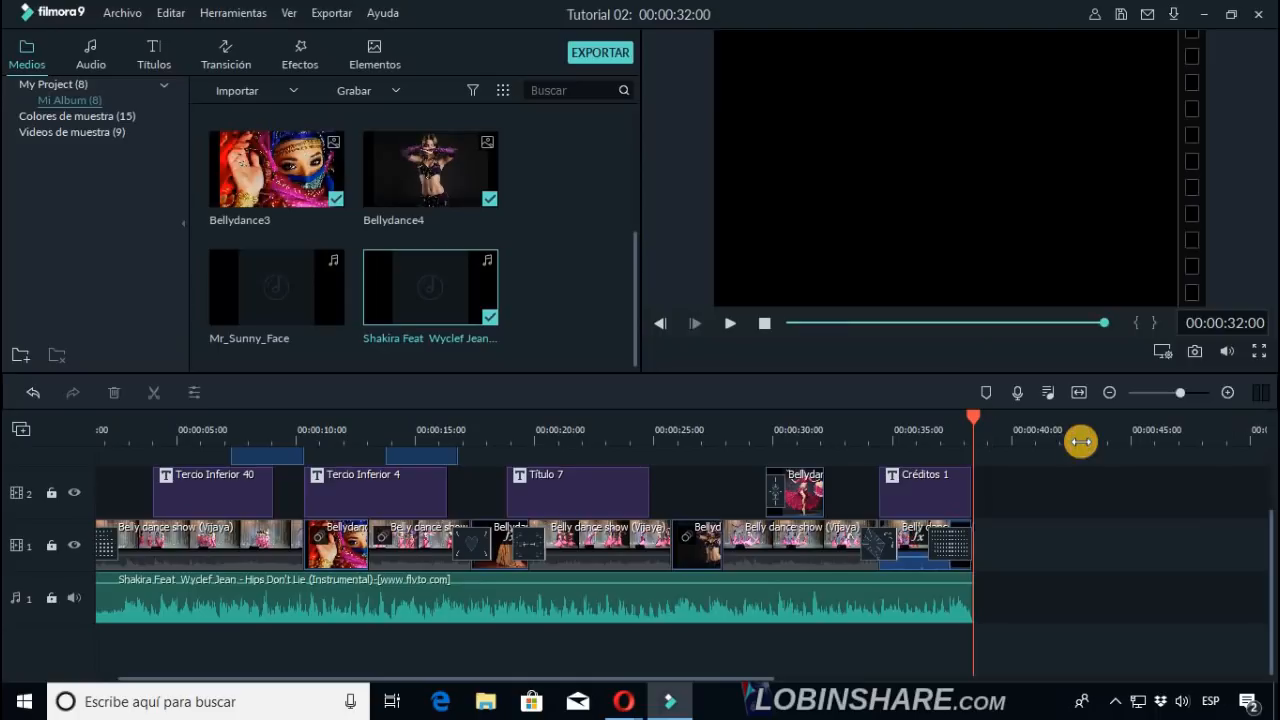
# Add a fade-out at the song's end and a fade-in at its start, each about 3 seconds long.
pyautogui.moveTo(966, 585); pyautogui.dragTo(888, 585)
pyautogui.moveTo(722, 679); pyautogui.dragTo(654, 680)
pyautogui.moveTo(98, 578); pyautogui.dragTo(170, 592)
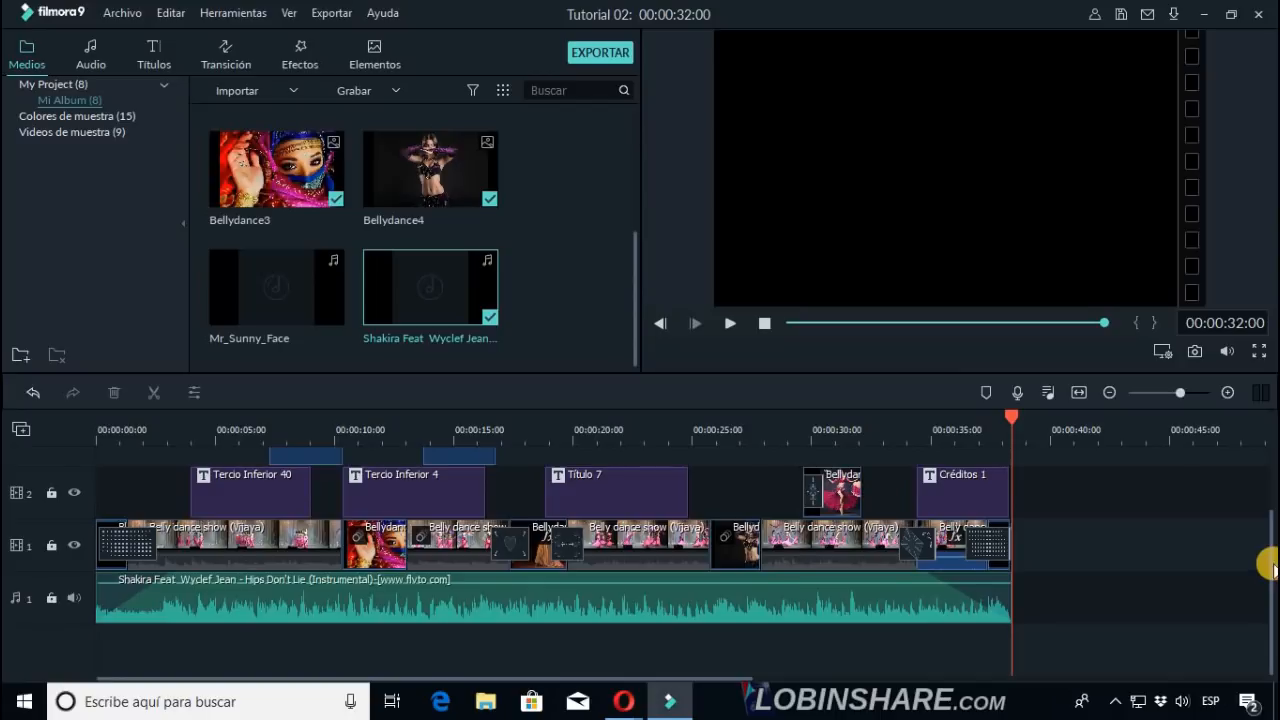
# Bring video track 3 into view and save the project.
pyautogui.moveTo(1268, 563); pyautogui.dragTo(1268, 535)
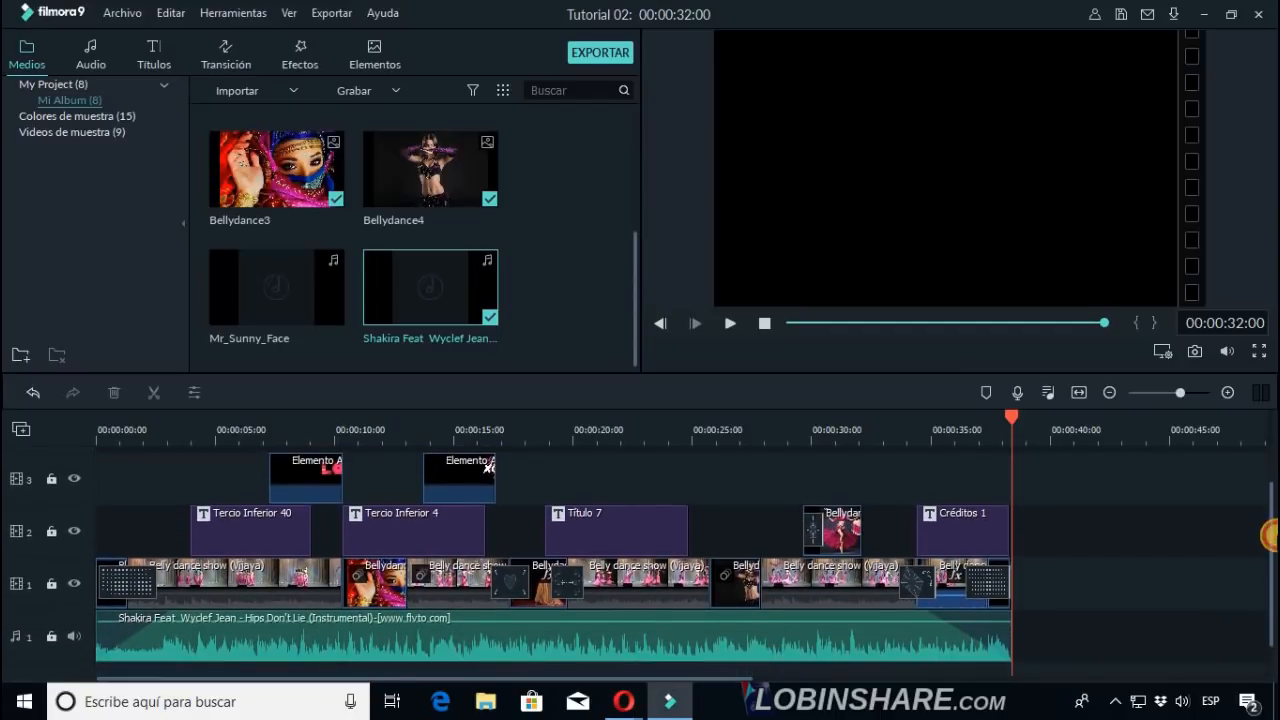
pyautogui.click(122, 12)
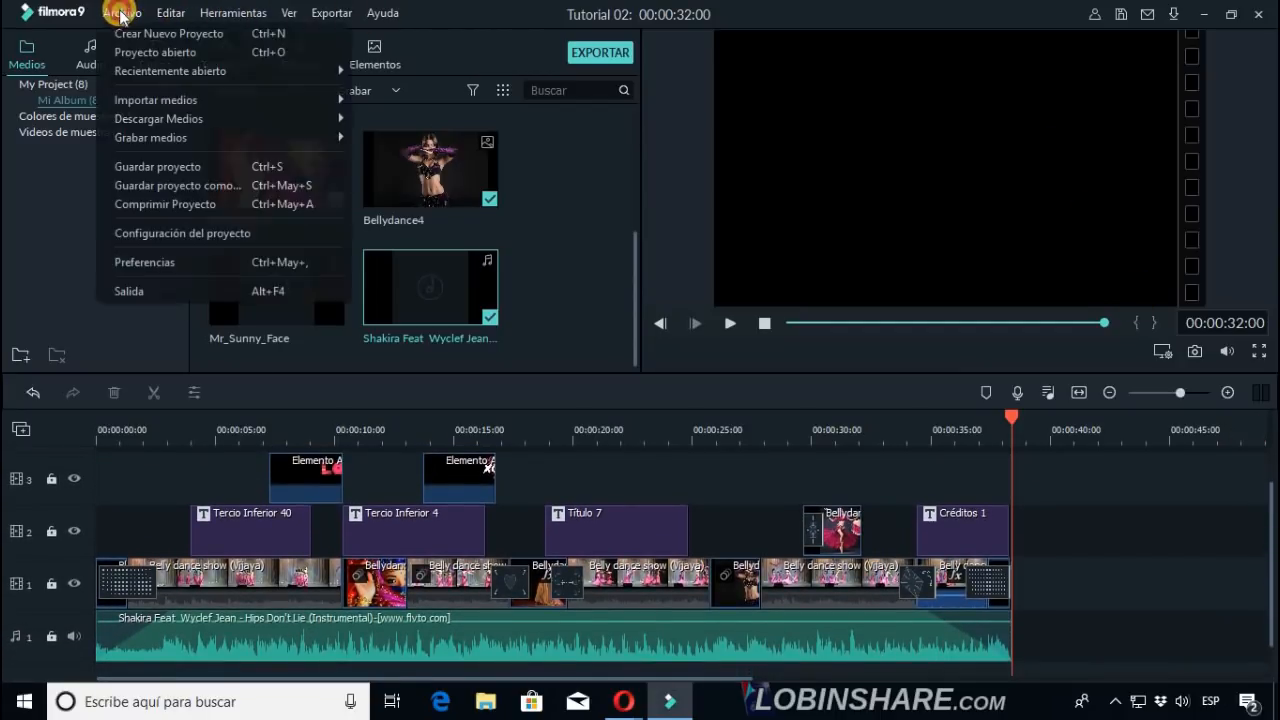
pyautogui.click(180, 167)
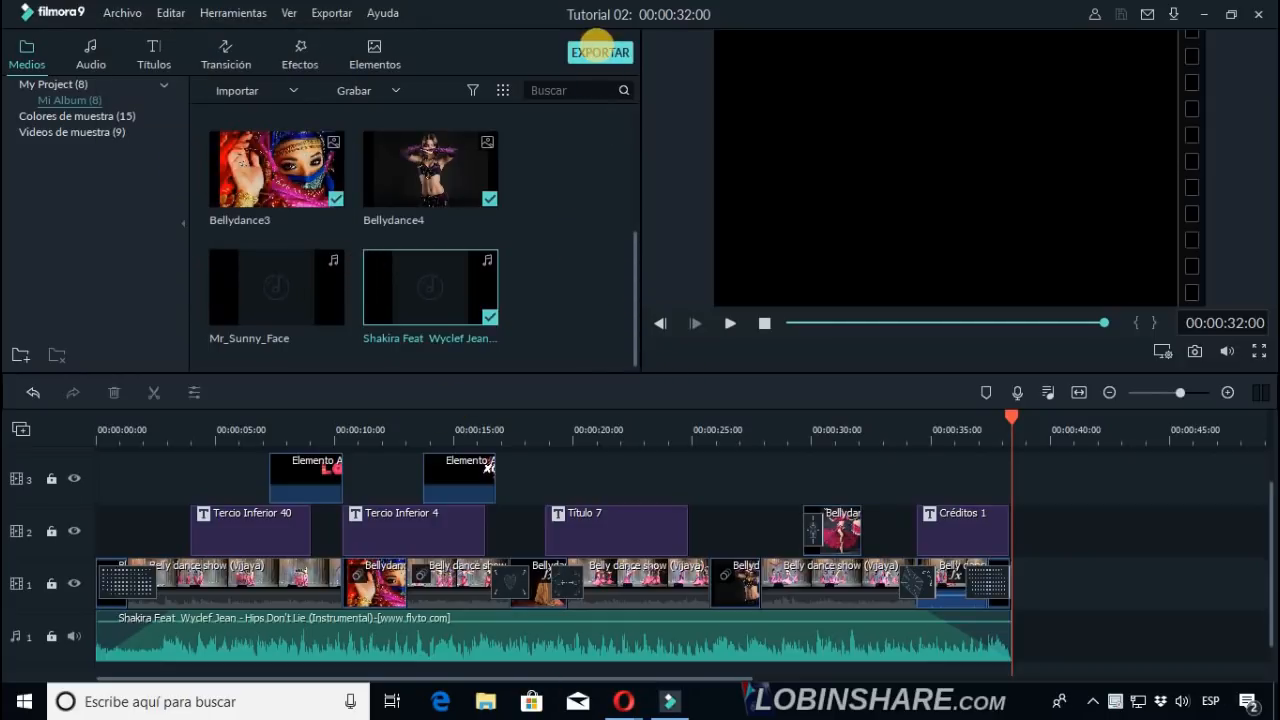
# Open the export settings, look through the WMV, MOV and 3GP formats, and choose MP4 for the local file.
pyautogui.click(620, 58)
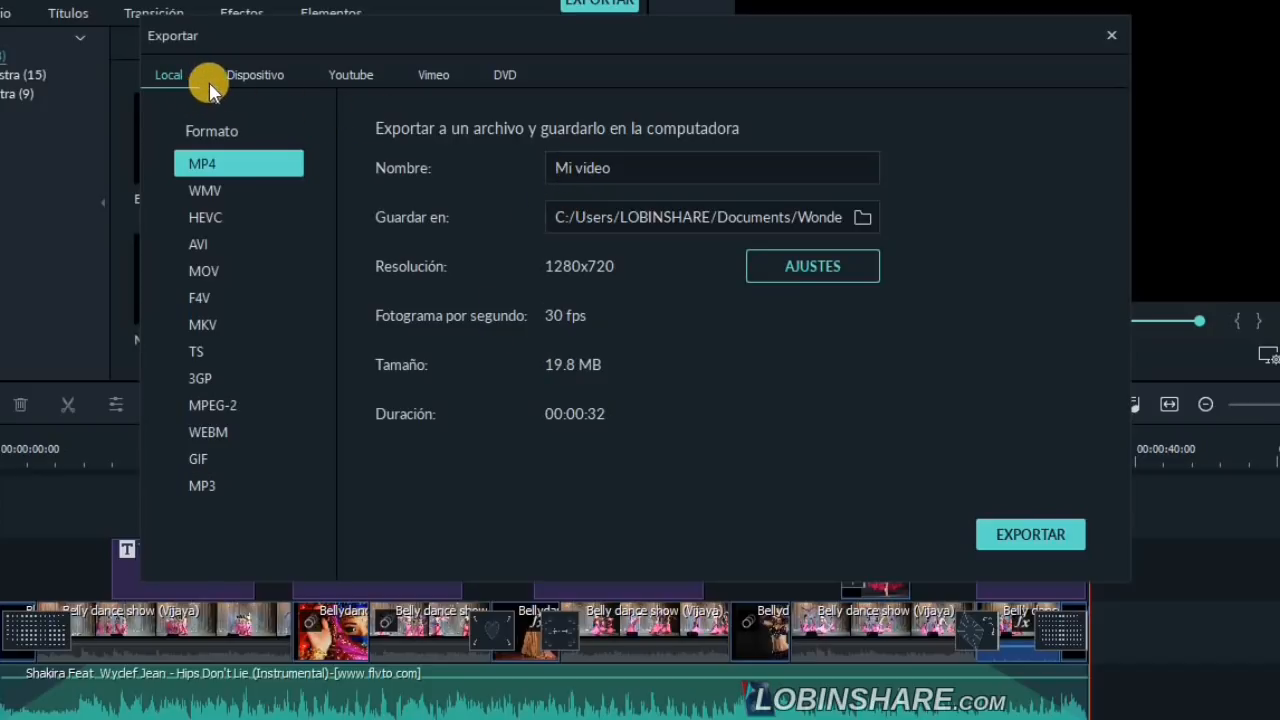
pyautogui.click(213, 192)
pyautogui.click(205, 272)
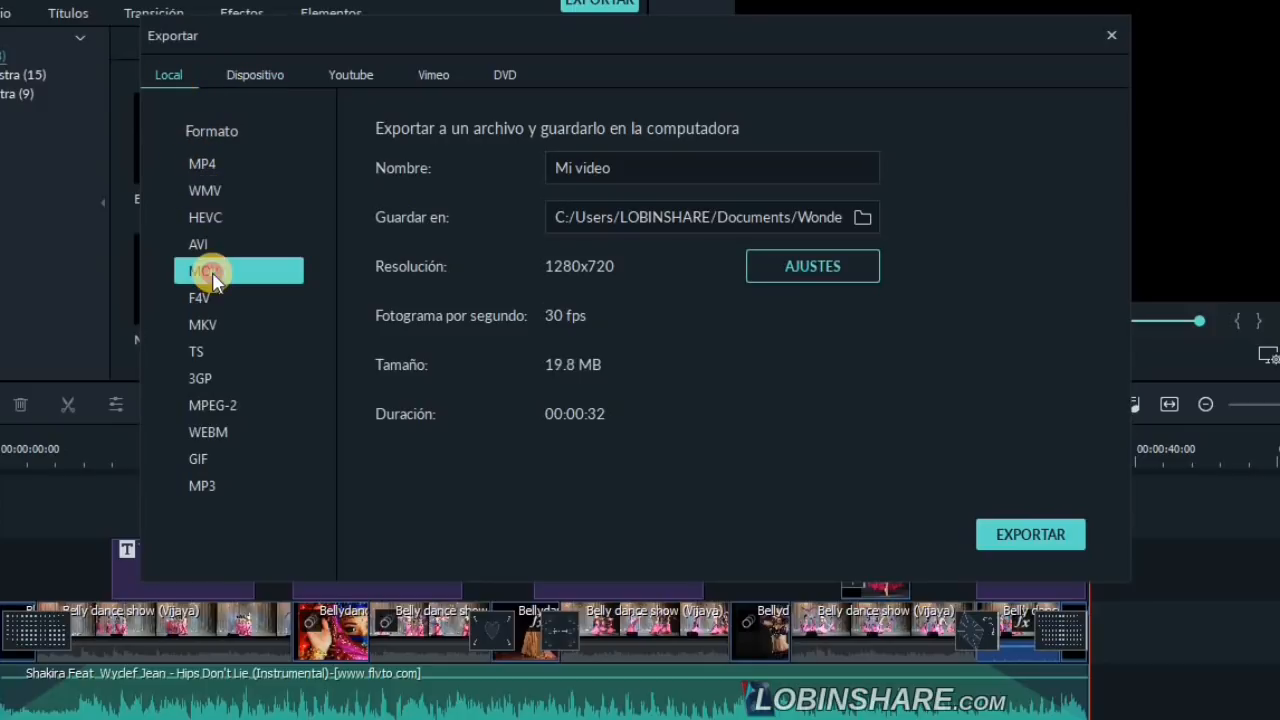
pyautogui.click(220, 370)
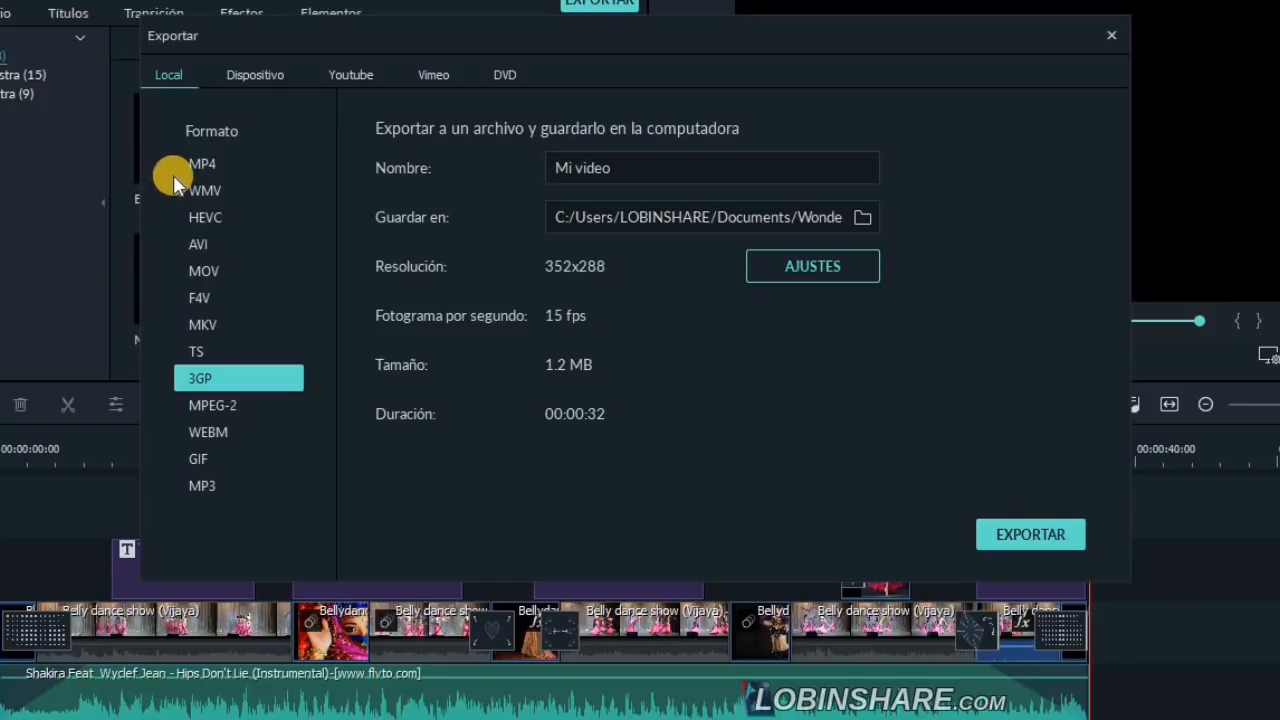
pyautogui.click(200, 167)
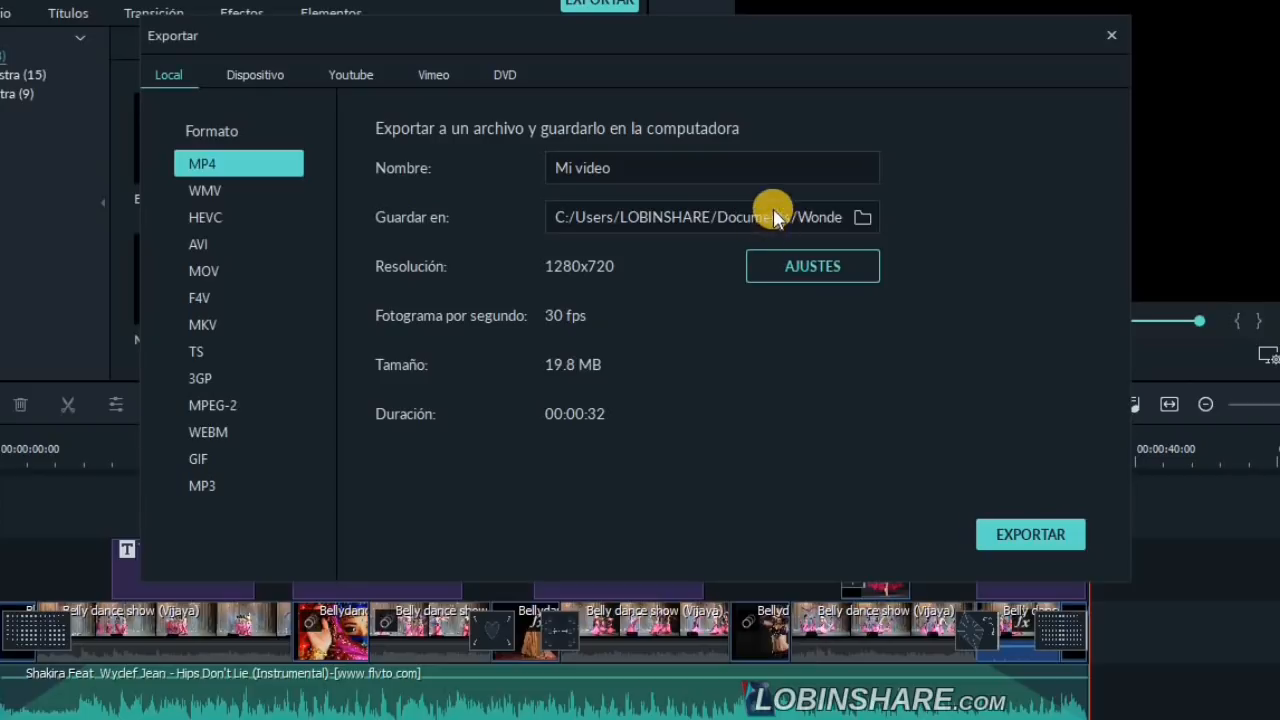
# Check the local export's save location by browsing from Documents to the Output folder in Wondershare Filmora 9, leaving the destination unchanged.
pyautogui.click(866, 222)
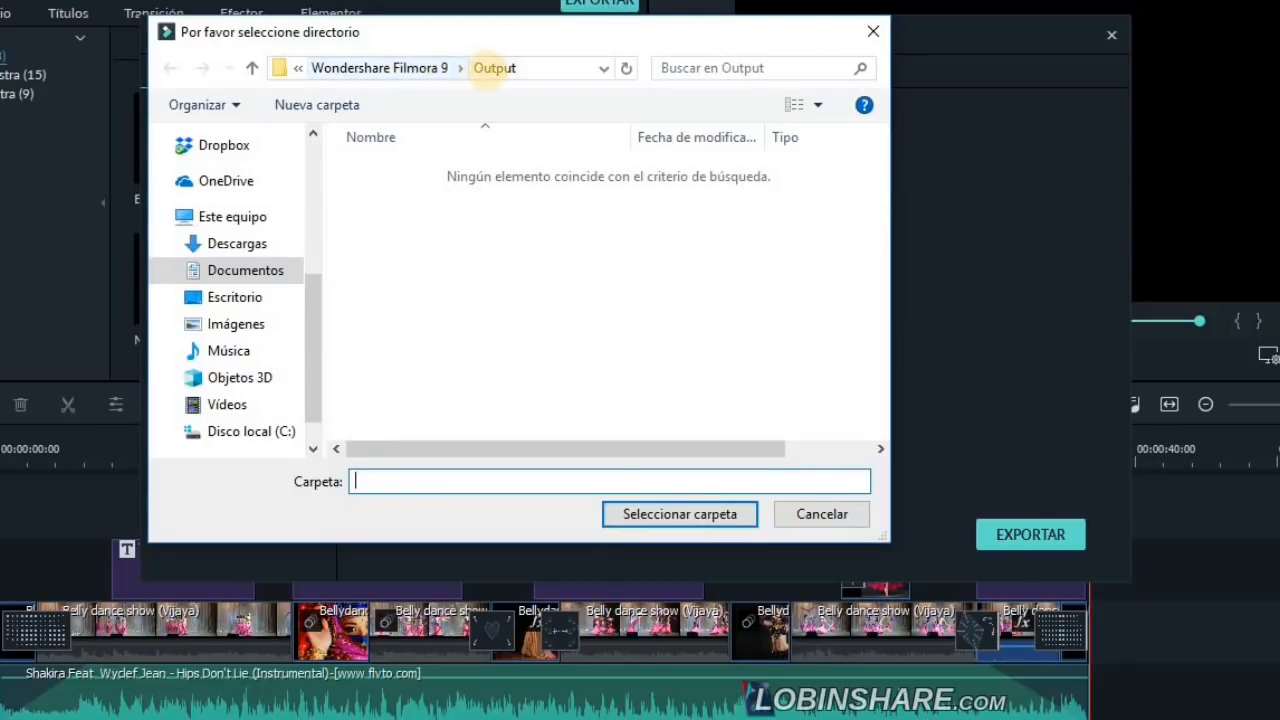
pyautogui.click(492, 70)
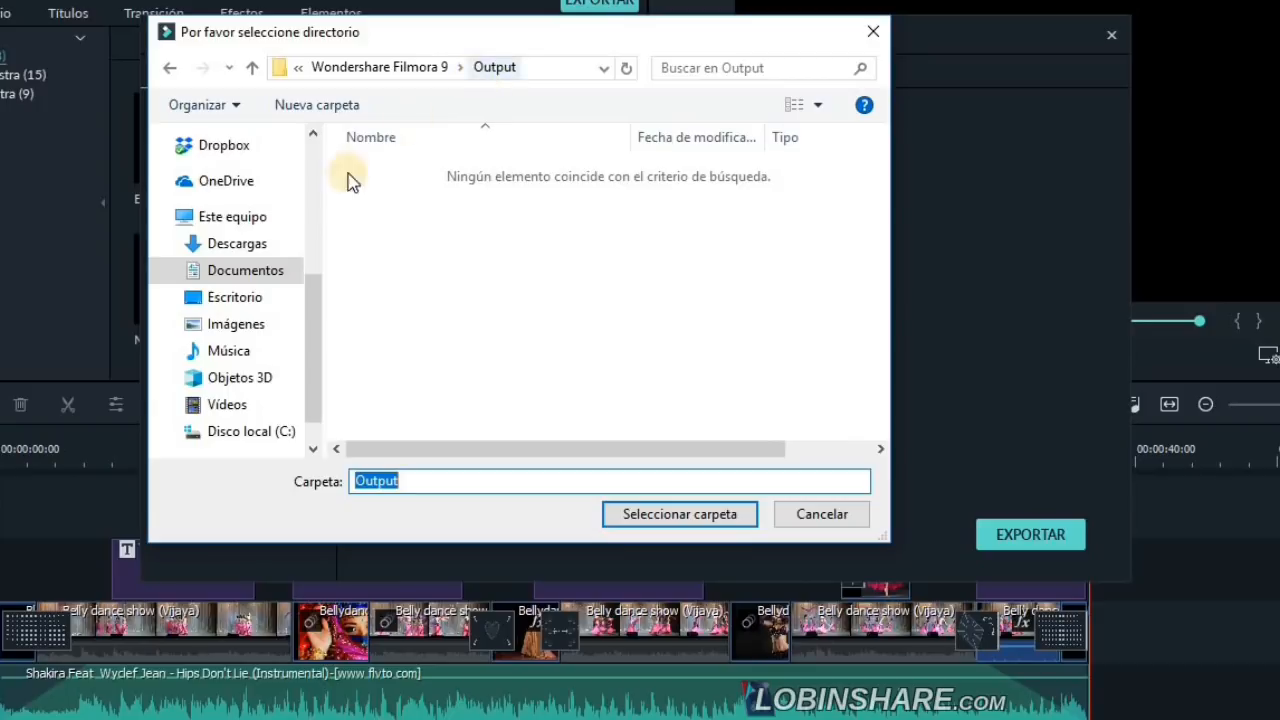
pyautogui.click(264, 278)
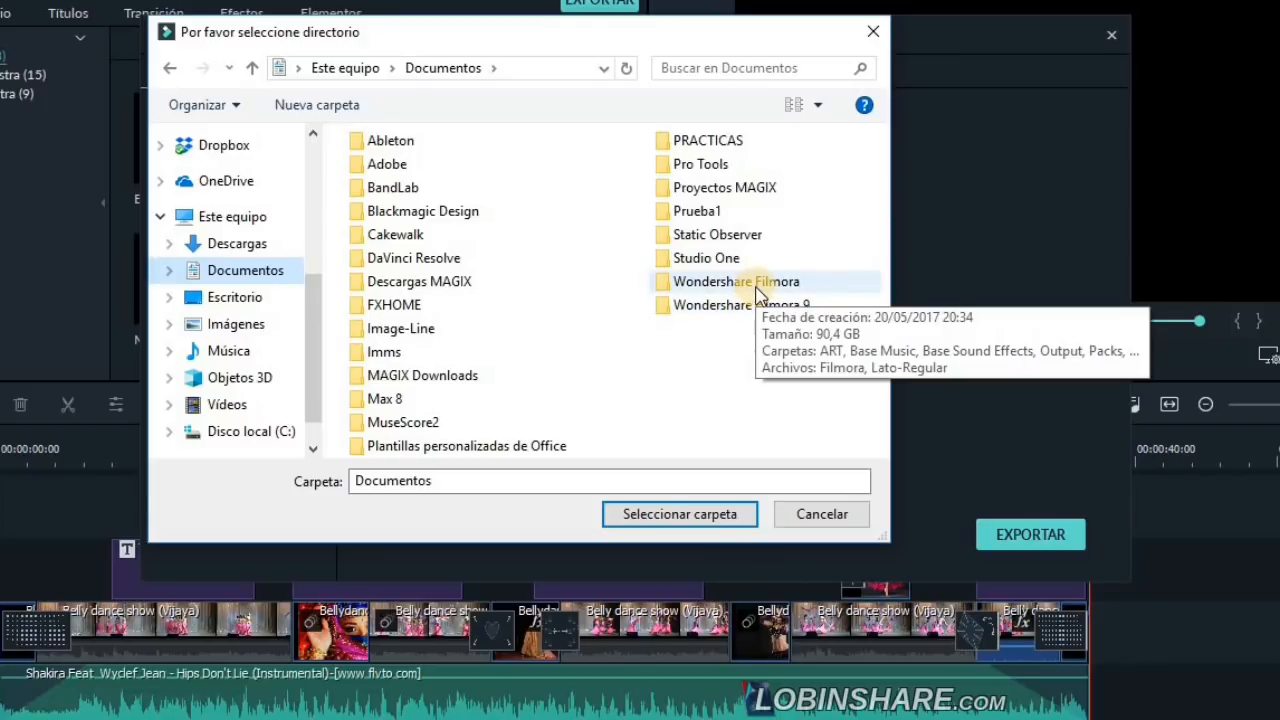
pyautogui.doubleClick(686, 307)
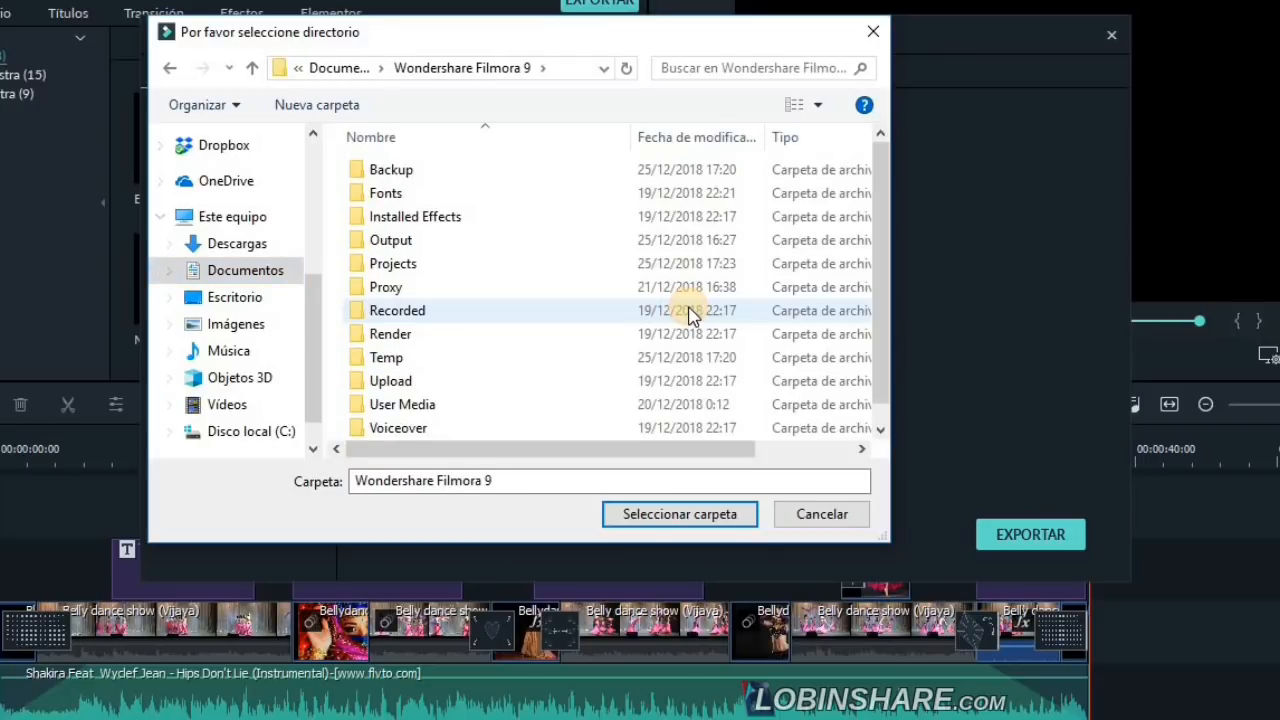
pyautogui.click(418, 245)
pyautogui.doubleClick(418, 245)
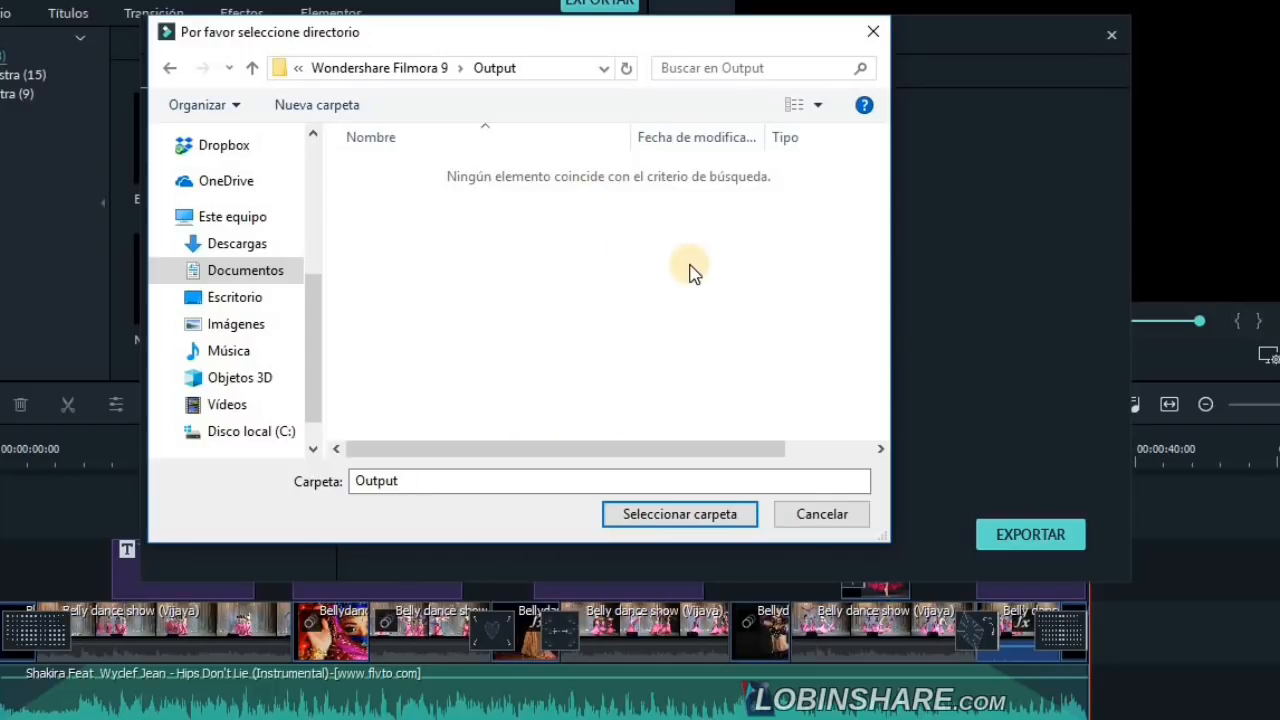
pyautogui.click(836, 530)
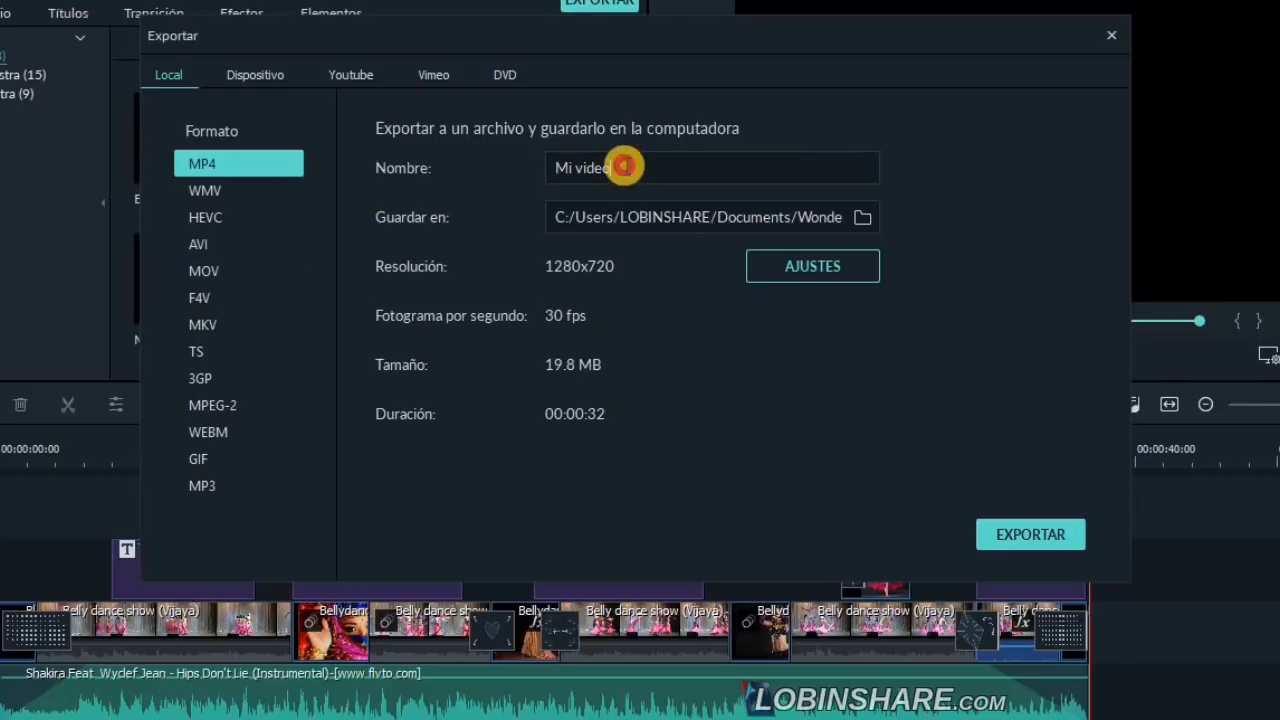
# Name the exported file Tutorial 02 and keep 1280x720 as its resolution after checking the available sizes.
pyautogui.moveTo(626, 166); pyautogui.dragTo(505, 133)
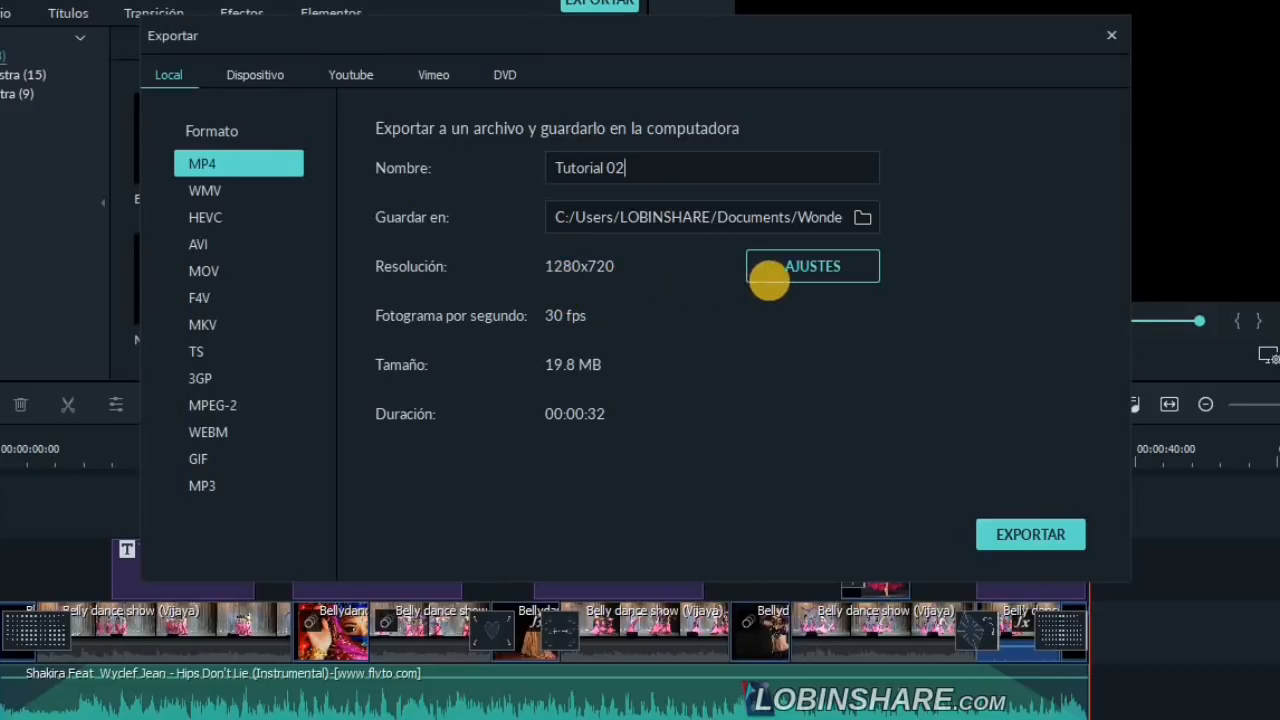
pyautogui.click(805, 265)
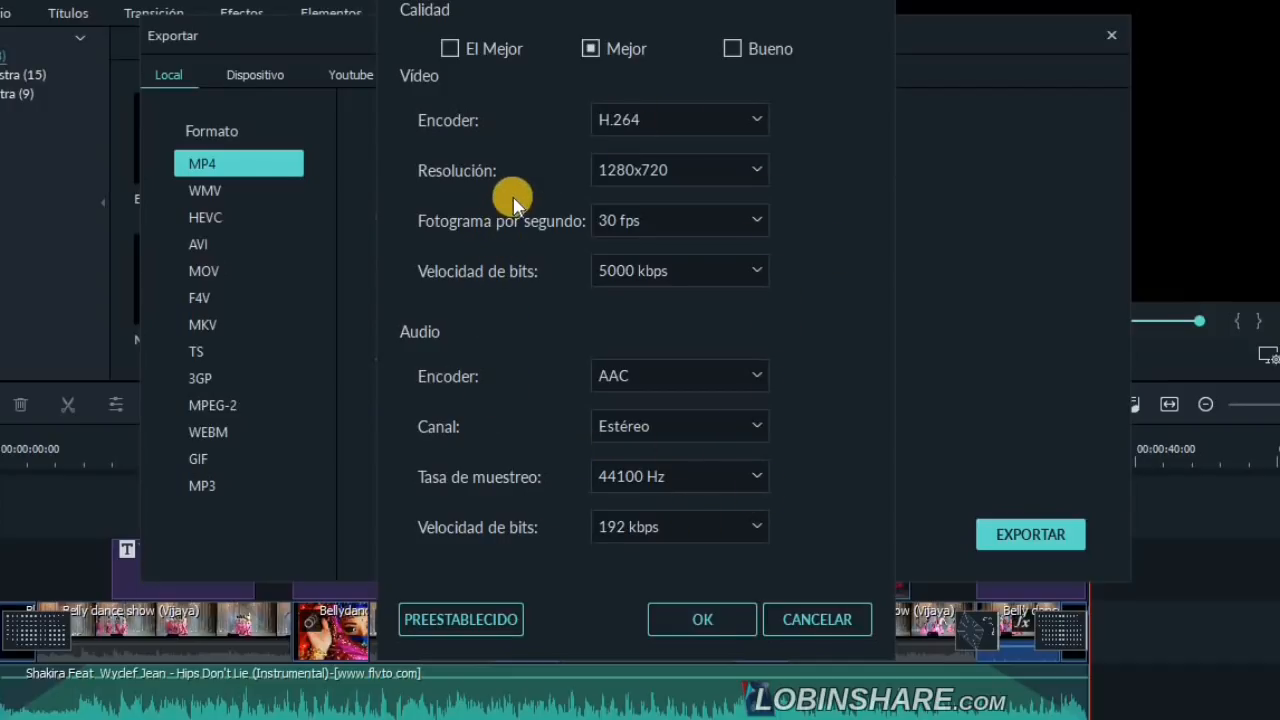
pyautogui.click(758, 168)
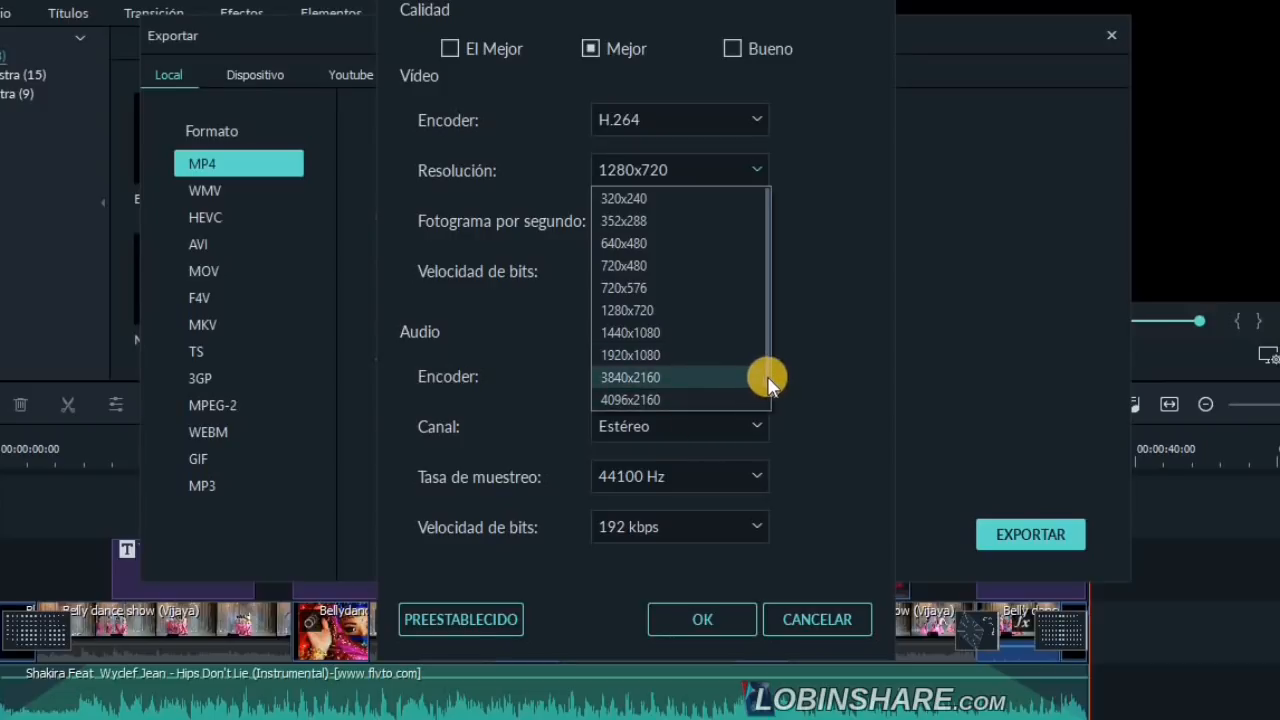
pyautogui.scroll(-1, 765, 388)
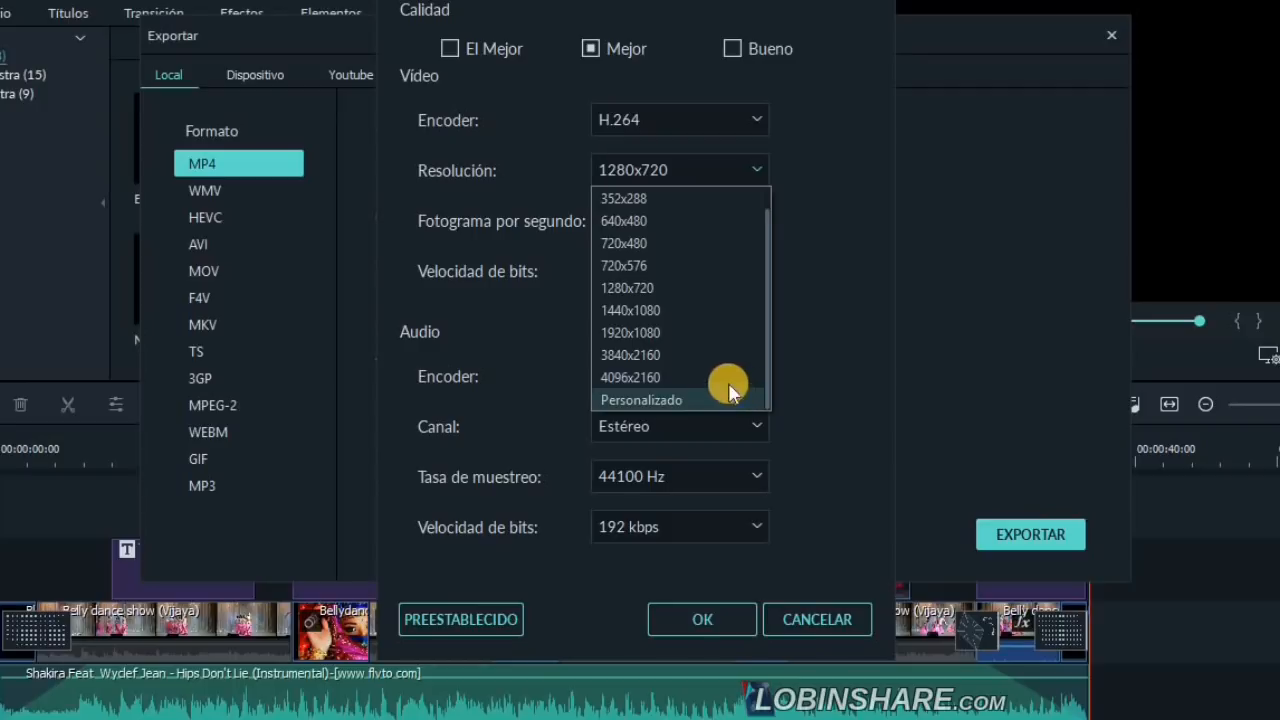
pyautogui.click(708, 290)
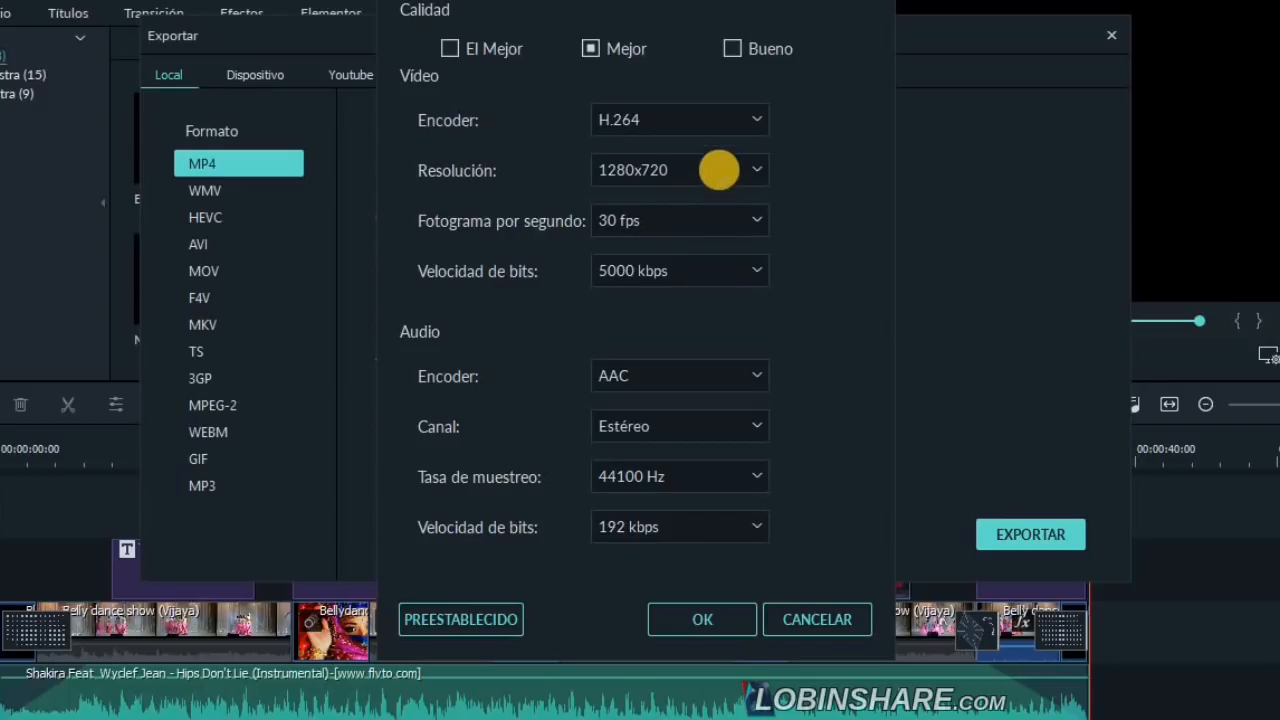
pyautogui.click(722, 620)
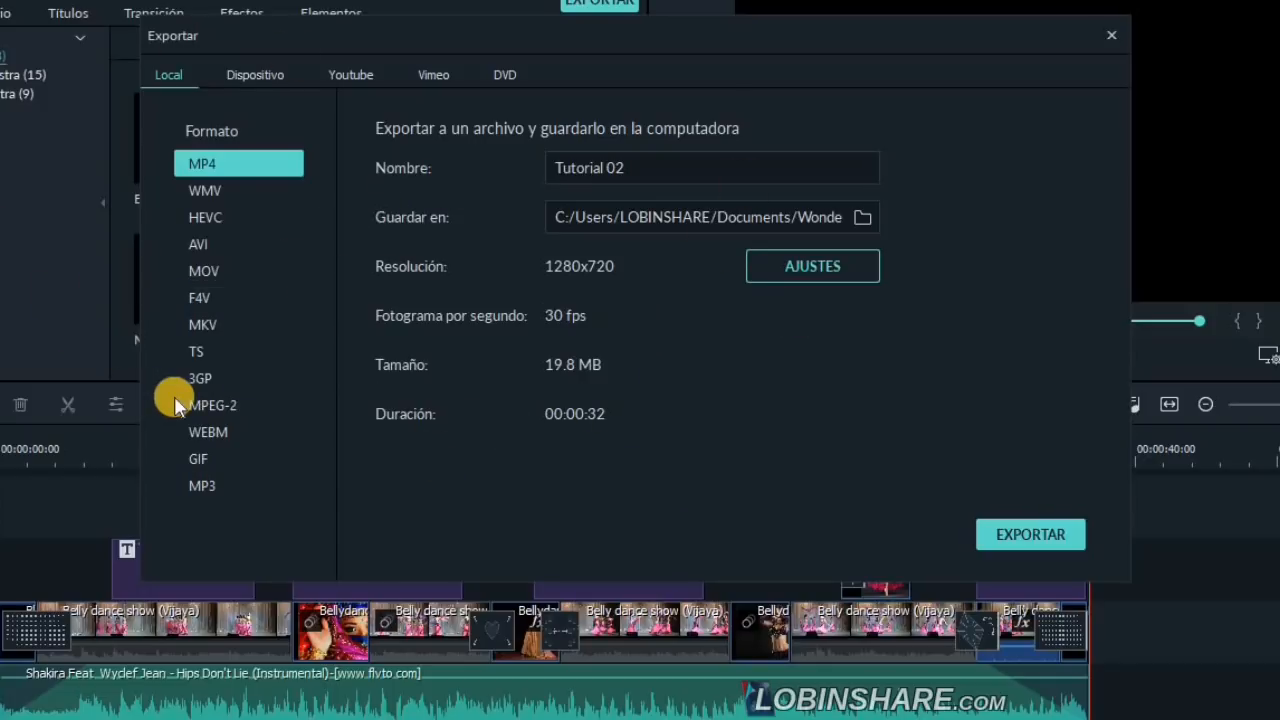
# Review the YouTube, Vimeo and DVD export options, and recheck the save folder for the local MP4 file.
pyautogui.click(350, 78)
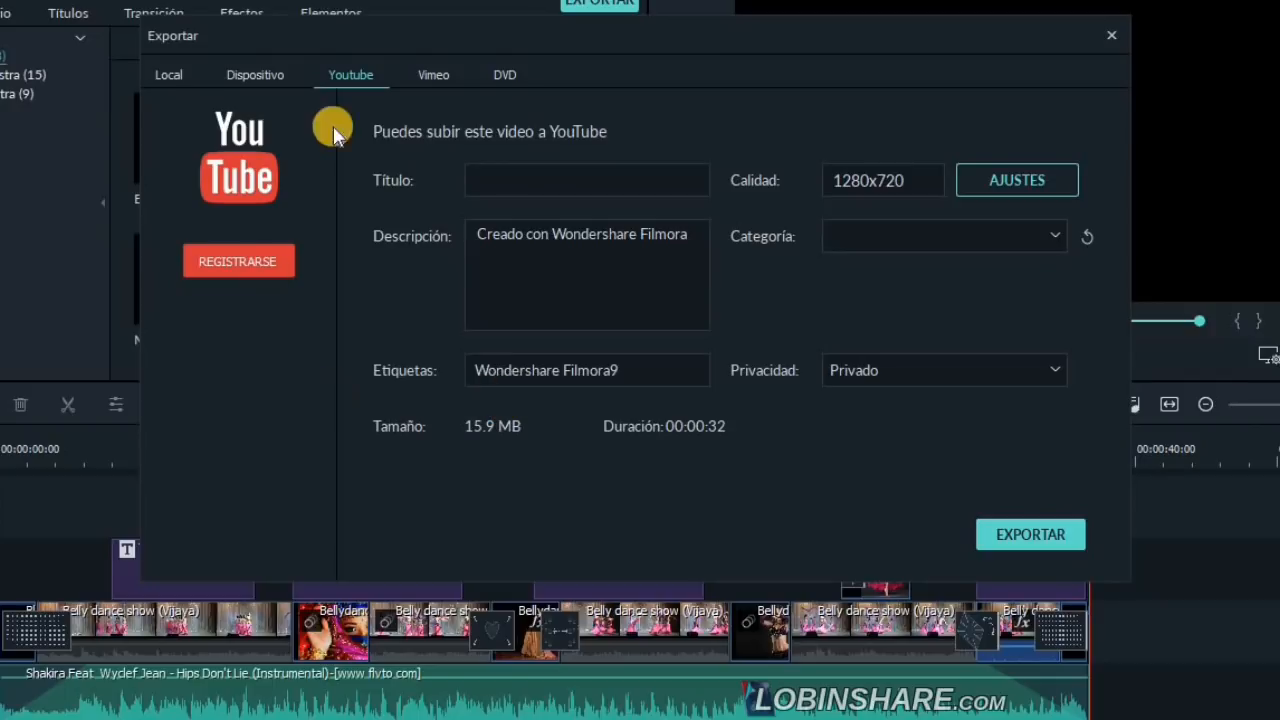
pyautogui.click(432, 73)
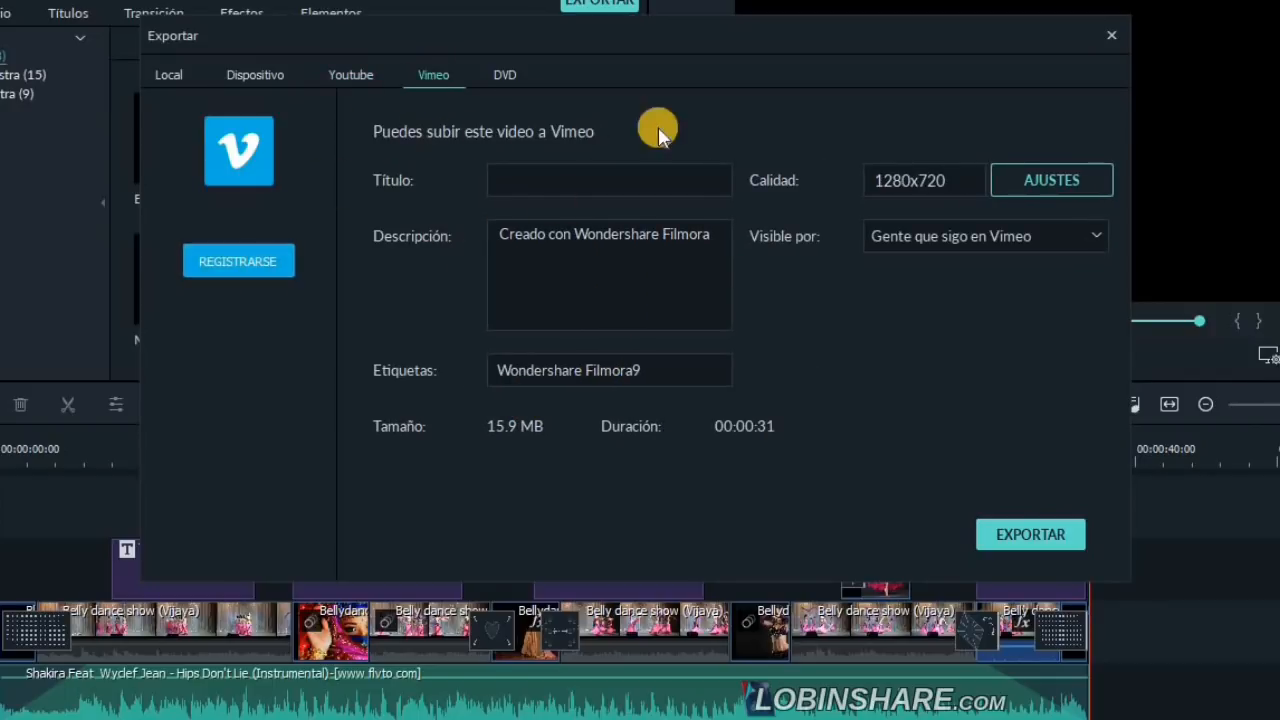
pyautogui.click(505, 75)
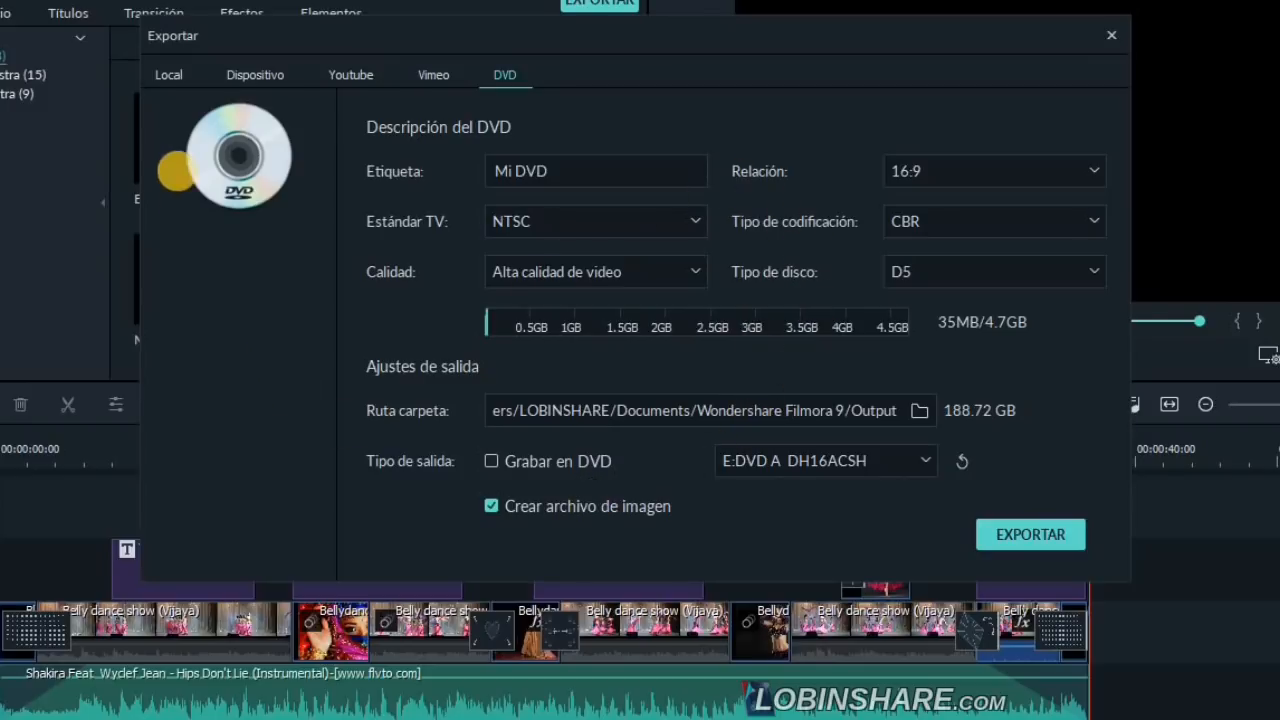
pyautogui.click(166, 78)
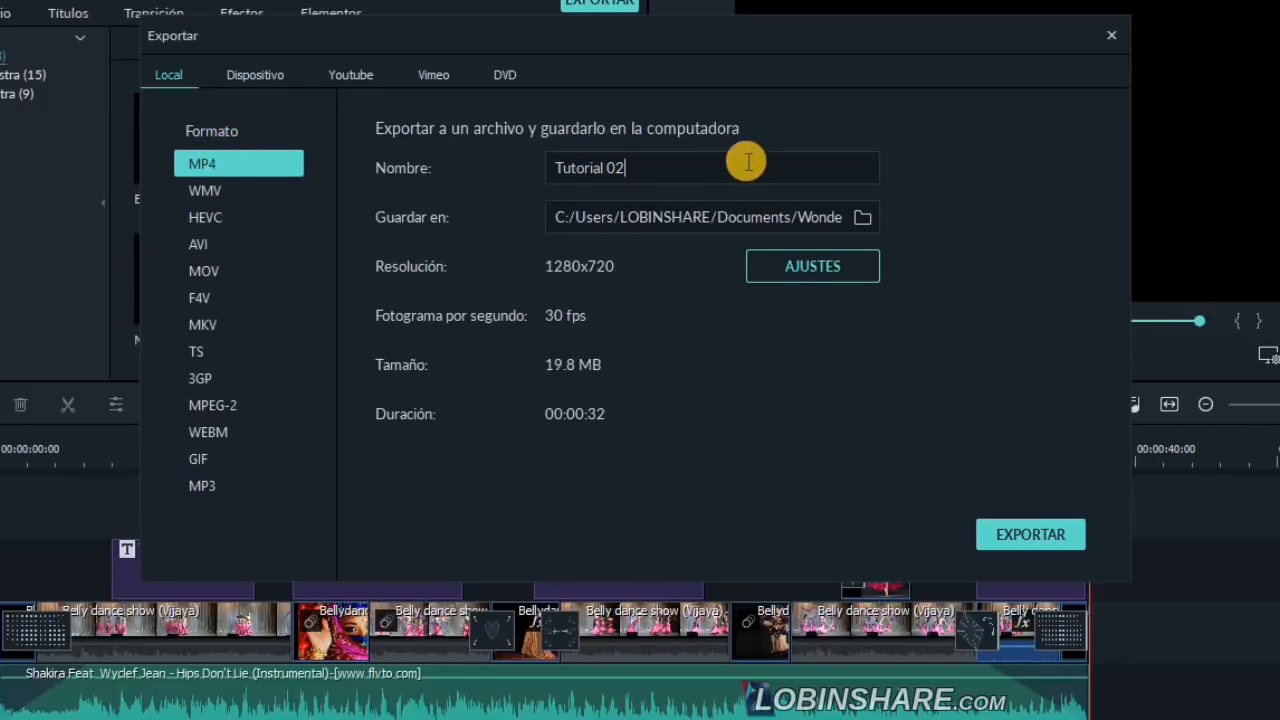
pyautogui.click(864, 218)
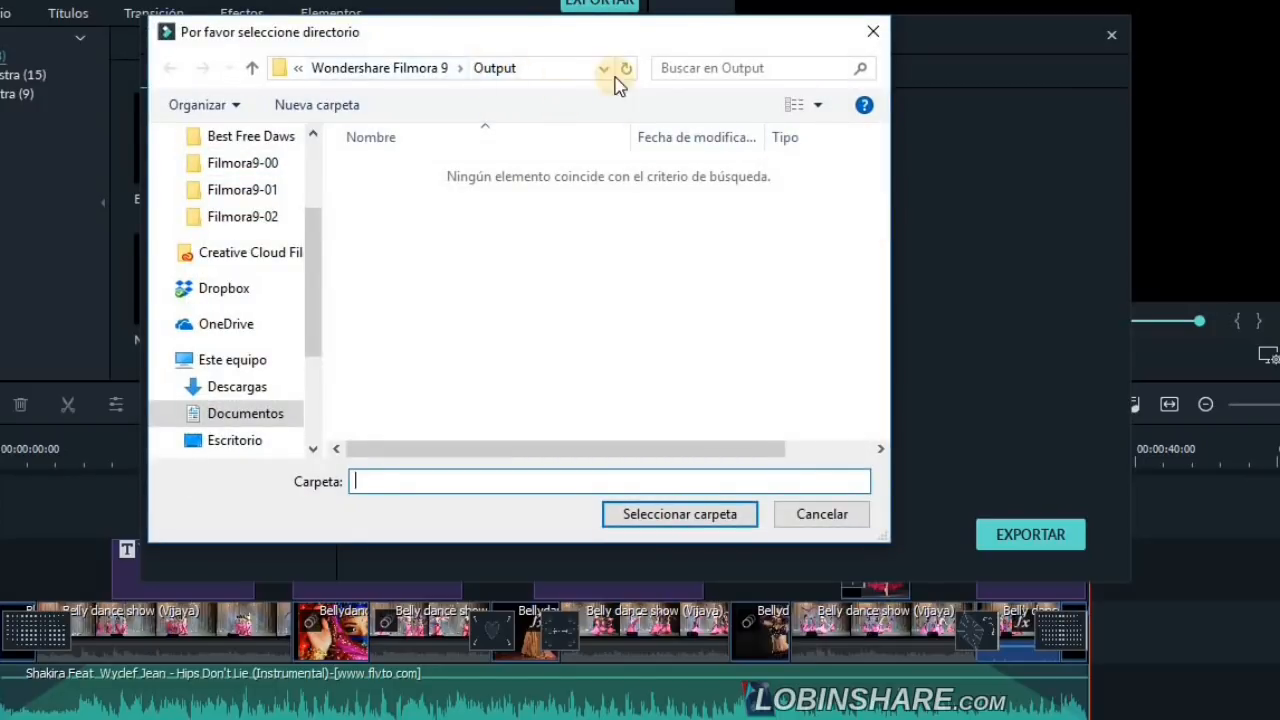
pyautogui.click(870, 36)
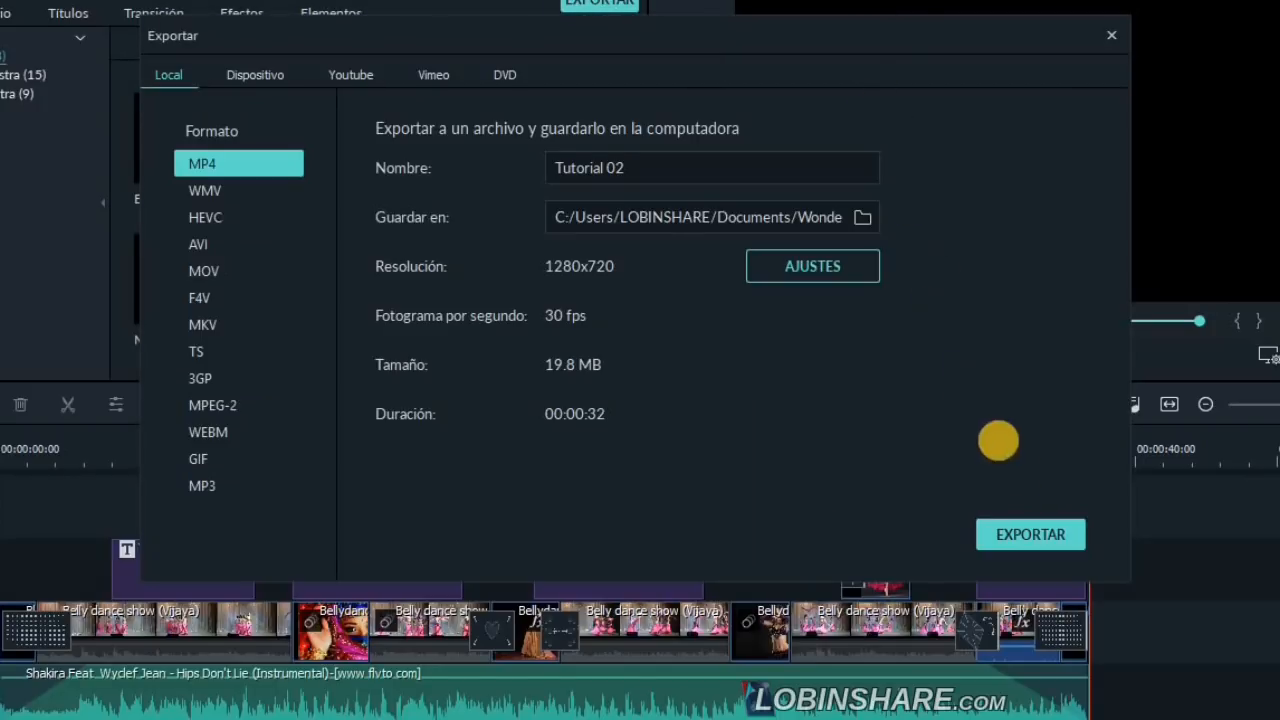
# Export the MP4 video and play the finished Tutorial 02 file from its output folder, closing the player and folder when done.
pyautogui.click(1040, 530)
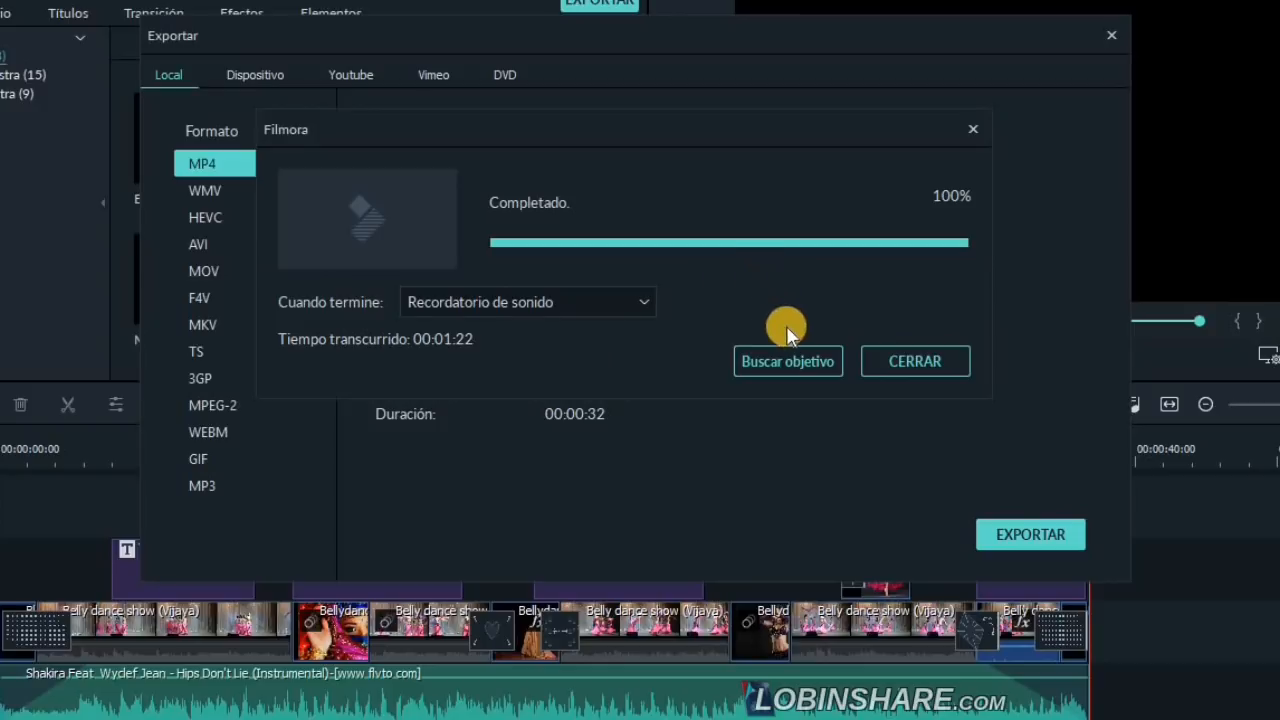
pyautogui.click(793, 366)
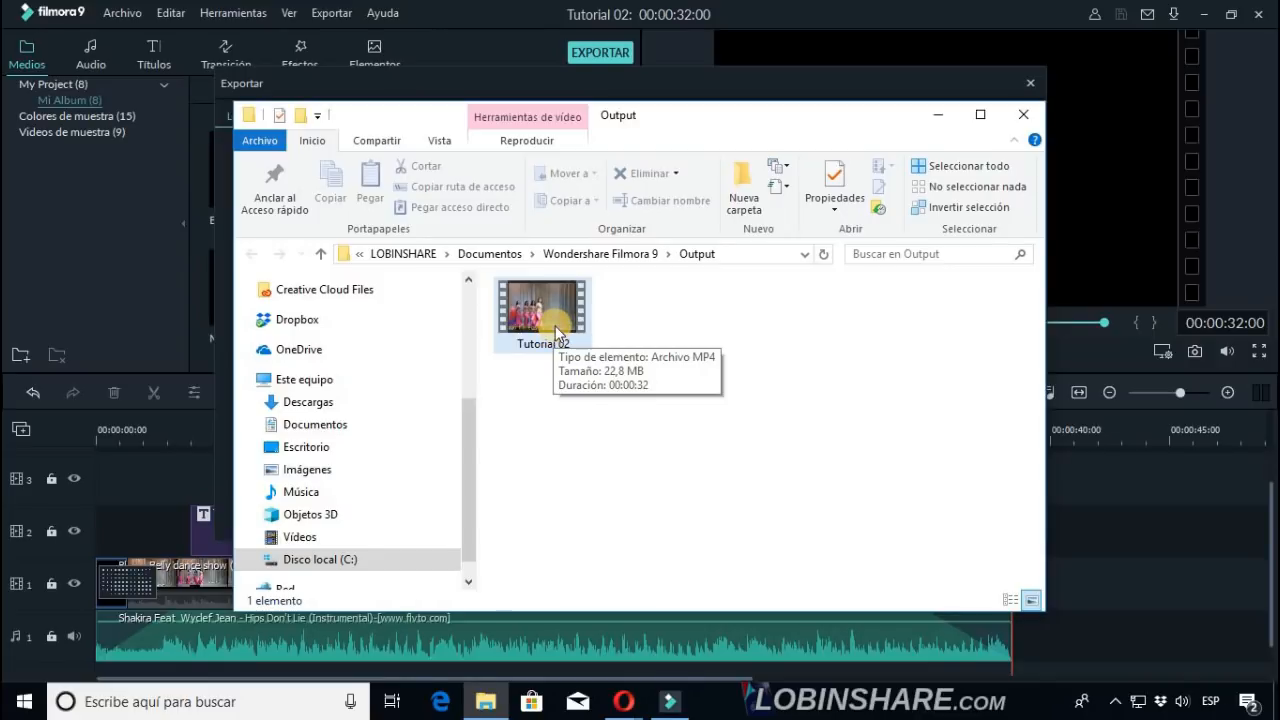
pyautogui.doubleClick(556, 332)
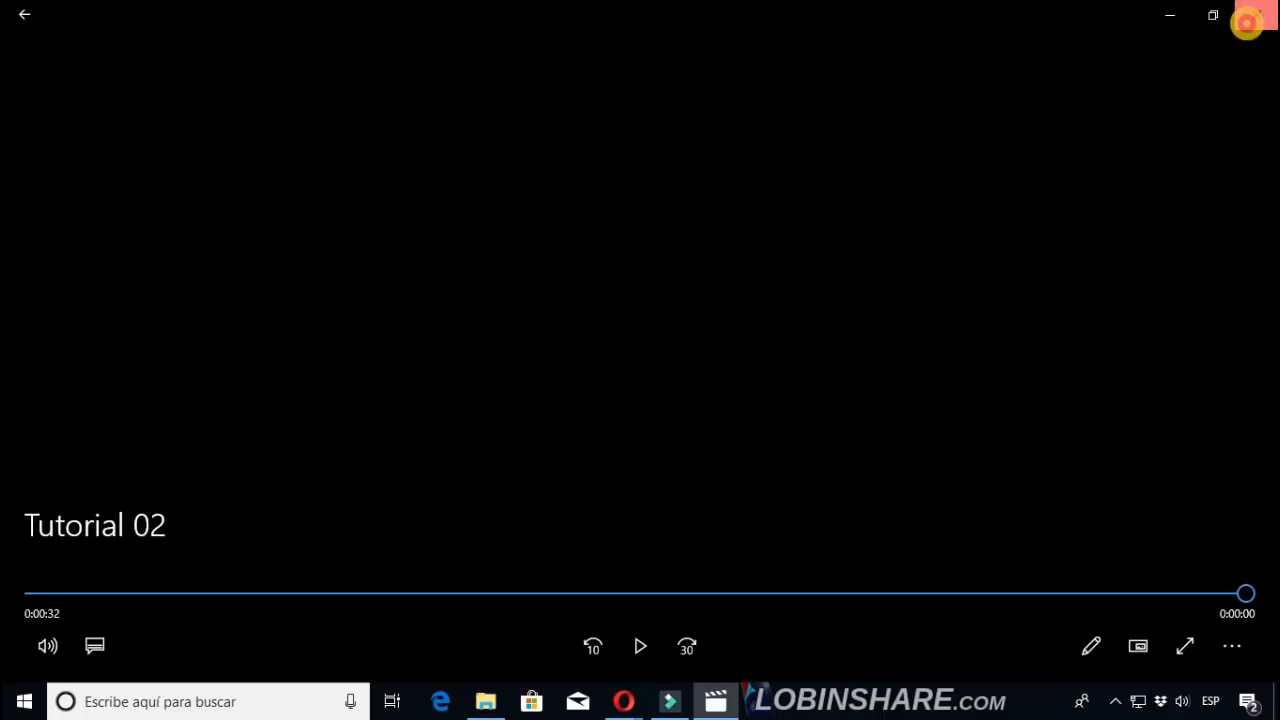
pyautogui.click(1256, 16)
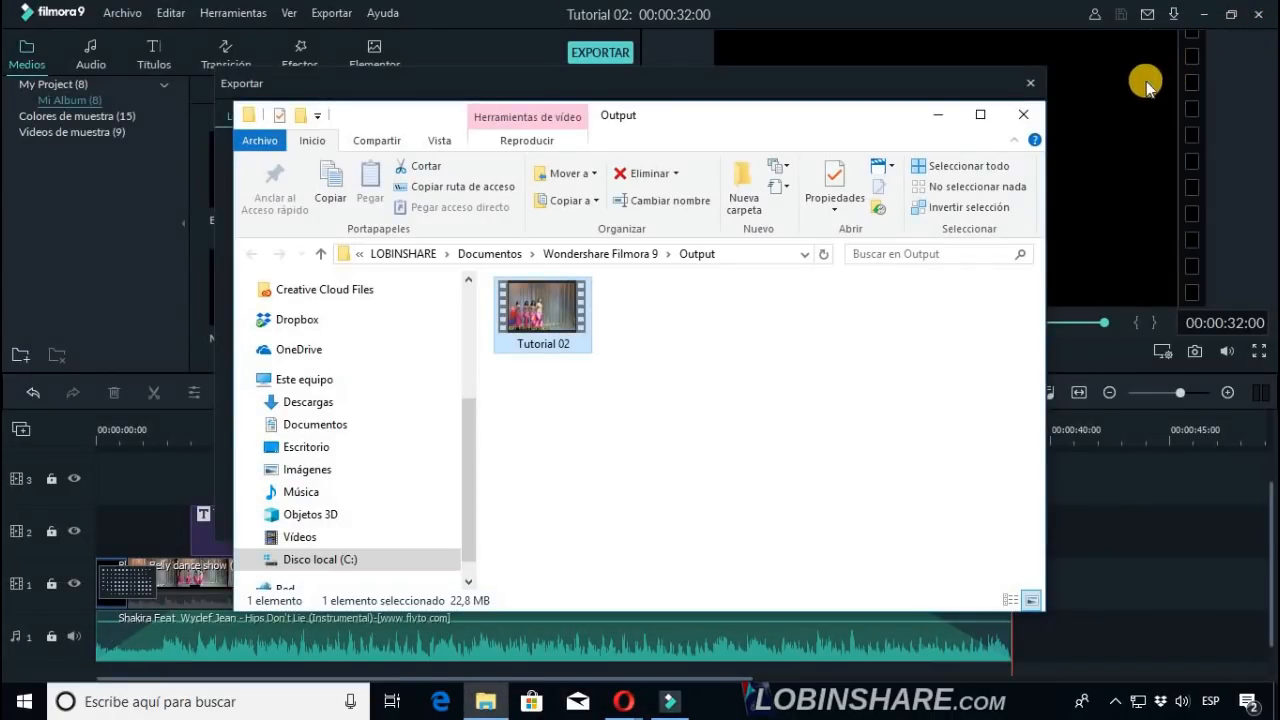
pyautogui.click(1025, 117)
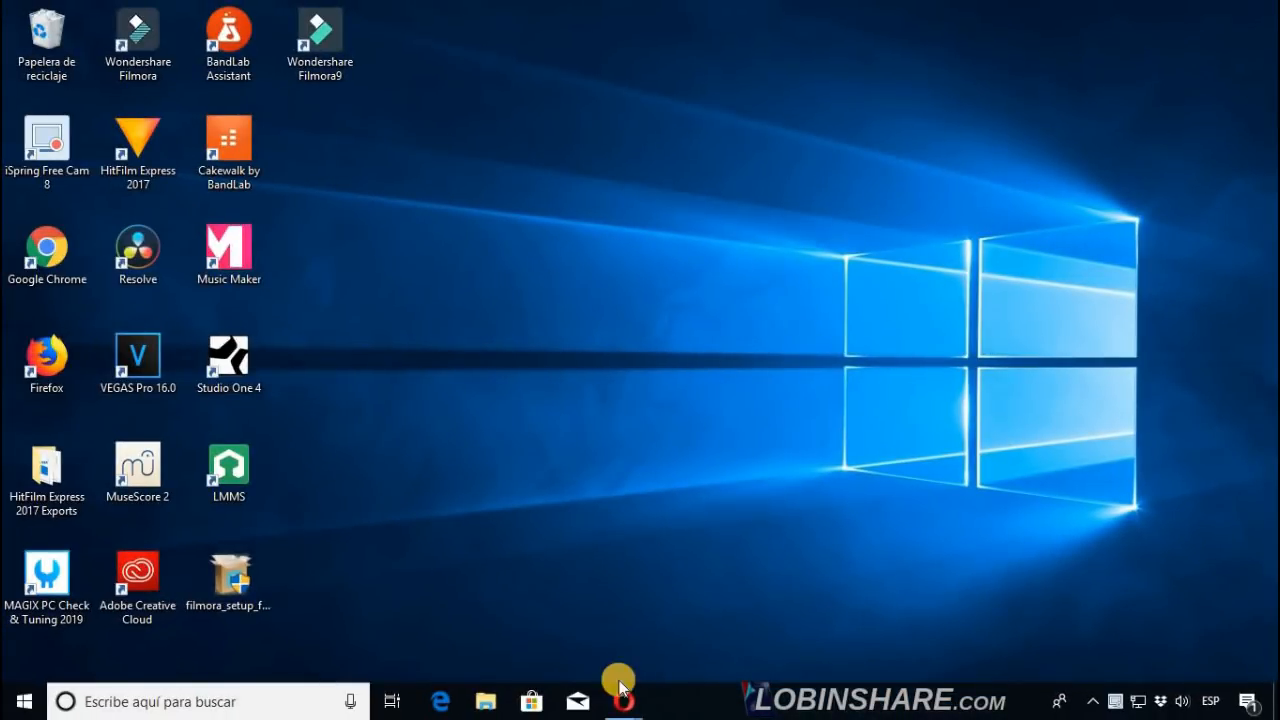
# Switch to the Opera browser and open the complete Filmora 9 tutorial list from the YouTube video's description.
pyautogui.moveTo(620, 700)
pyautogui.click(720, 592)
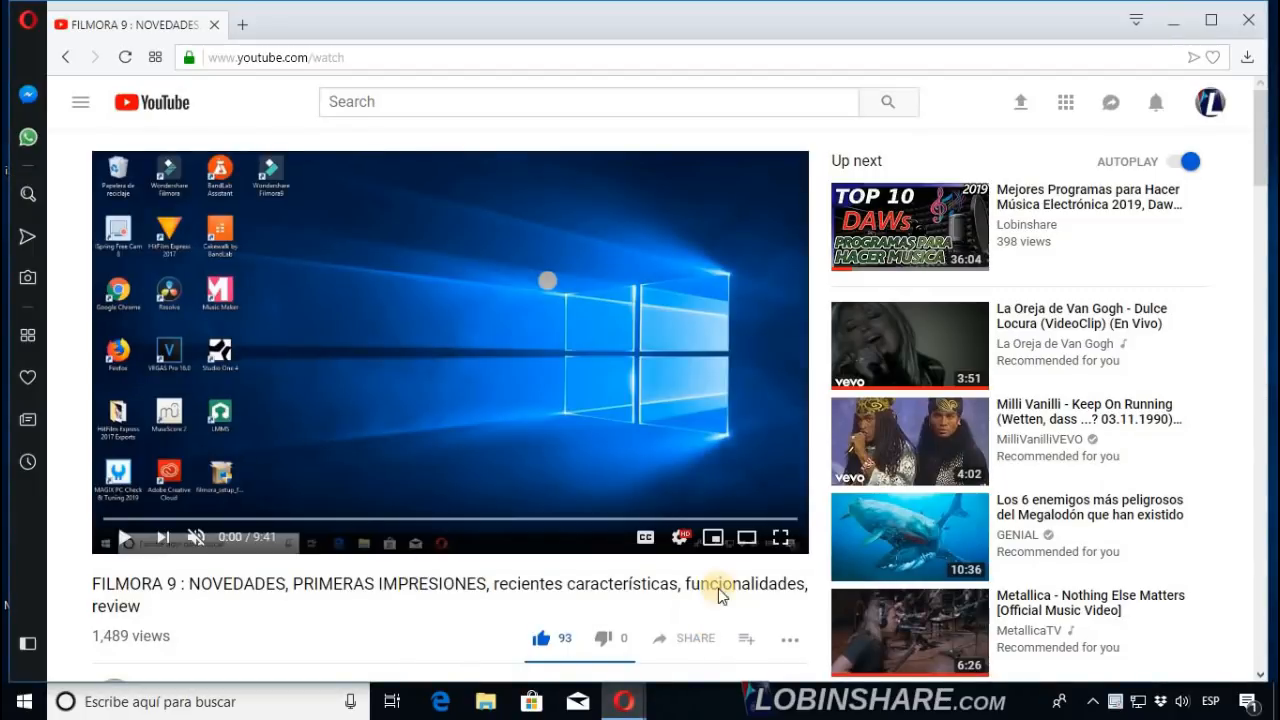
pyautogui.scroll(-3, 753, 479)
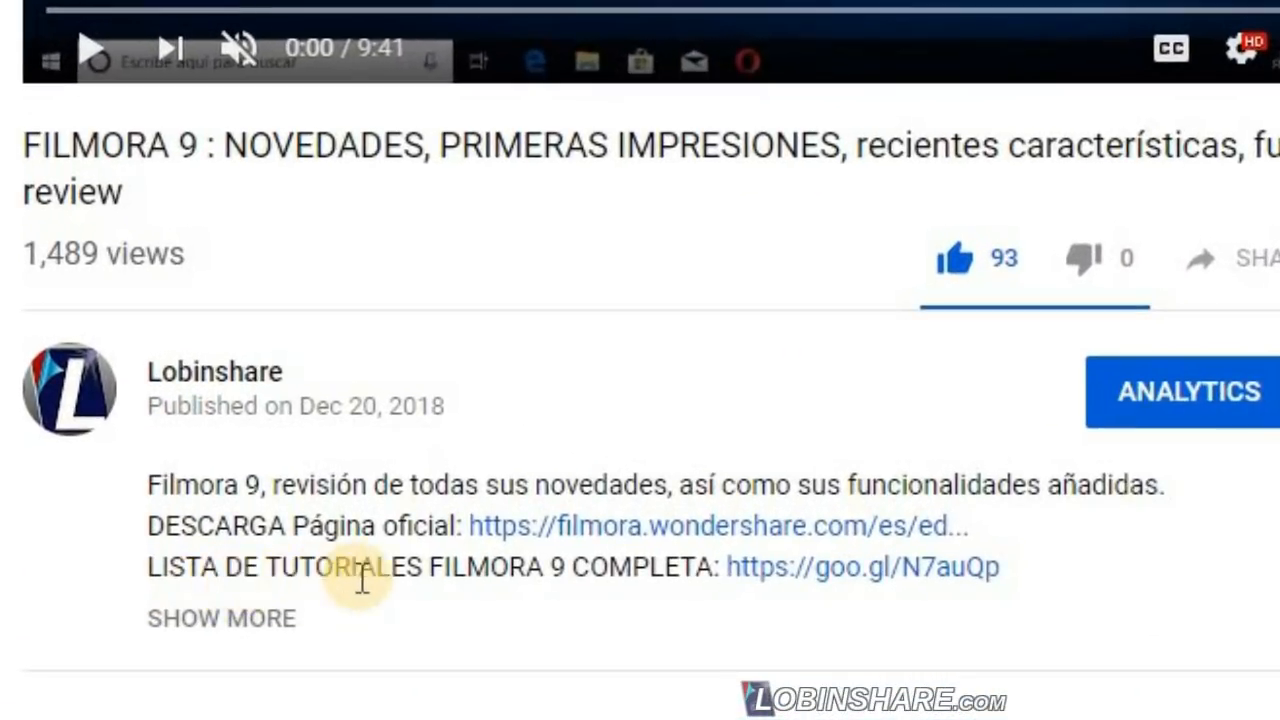
pyautogui.click(870, 578)
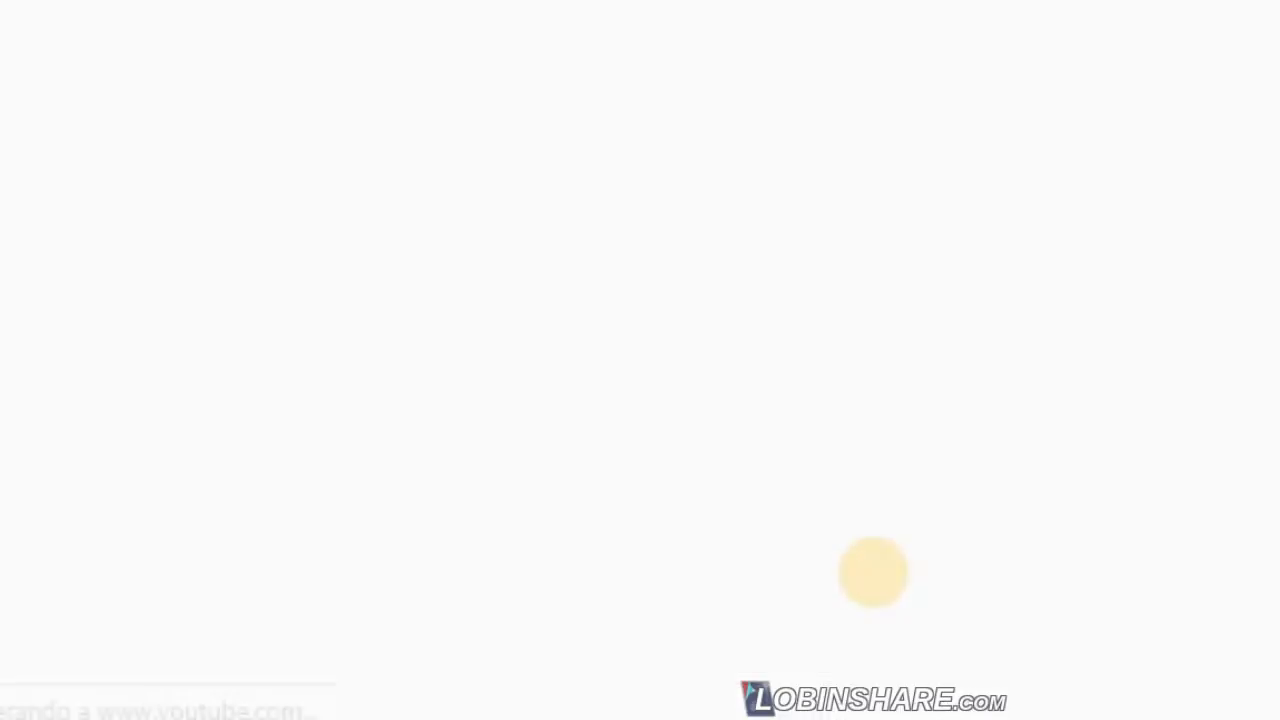